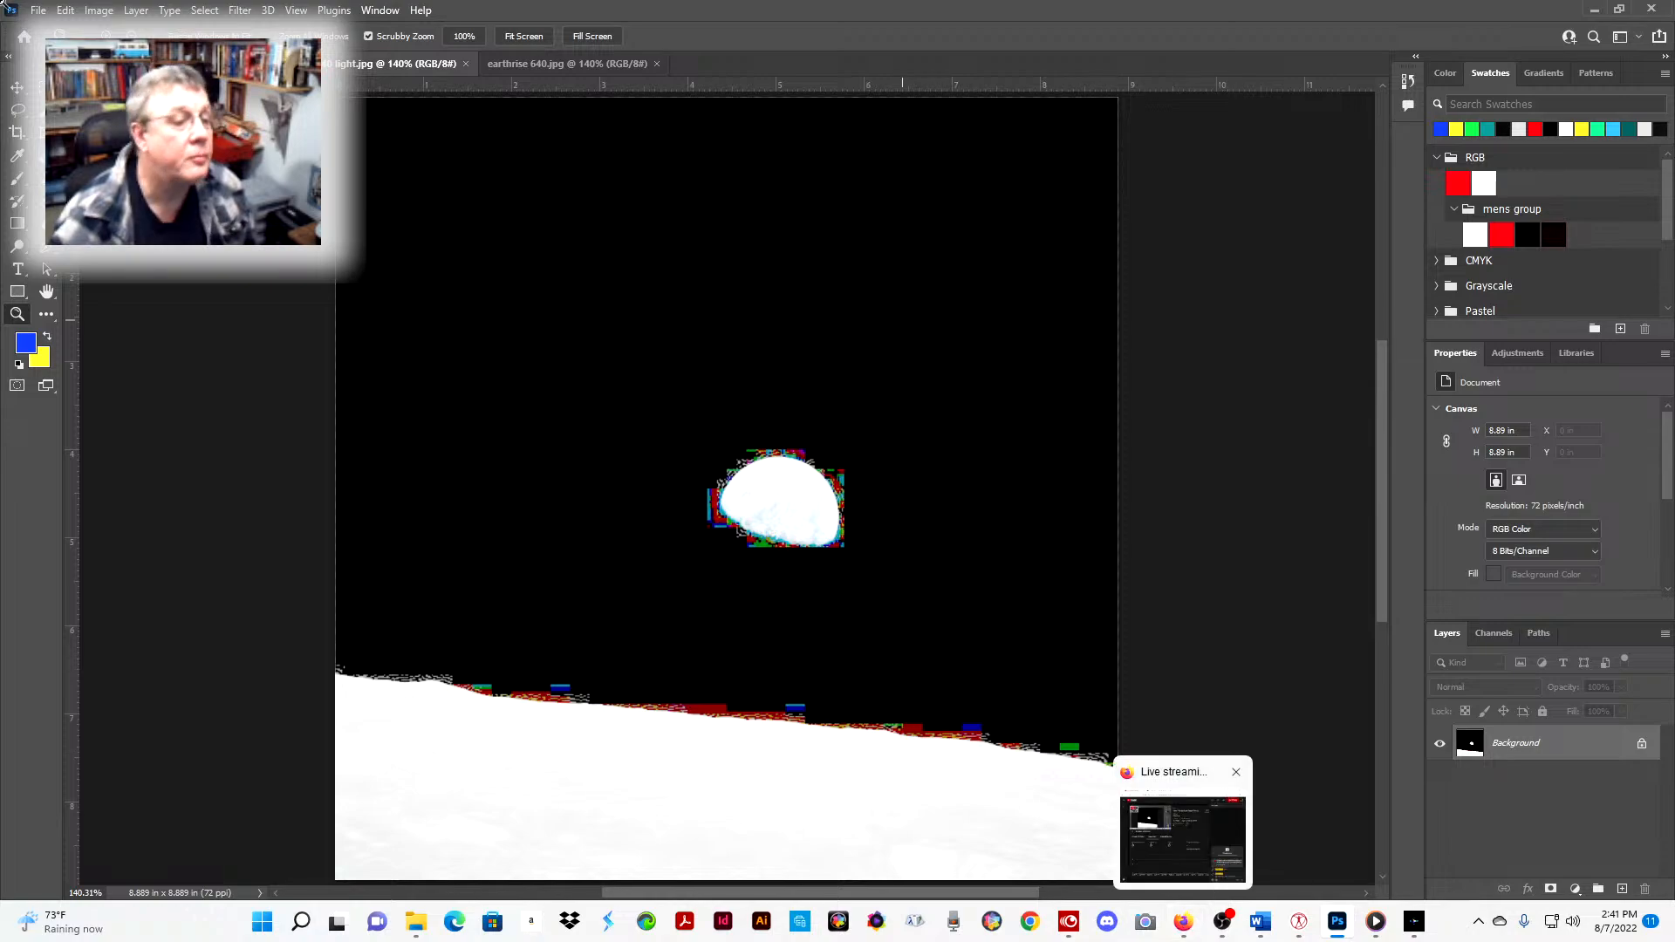
# - Create a new document 2050 pixels wide and 66 pixels high at 72 pixels/inch
pyautogui.click(46, 13)
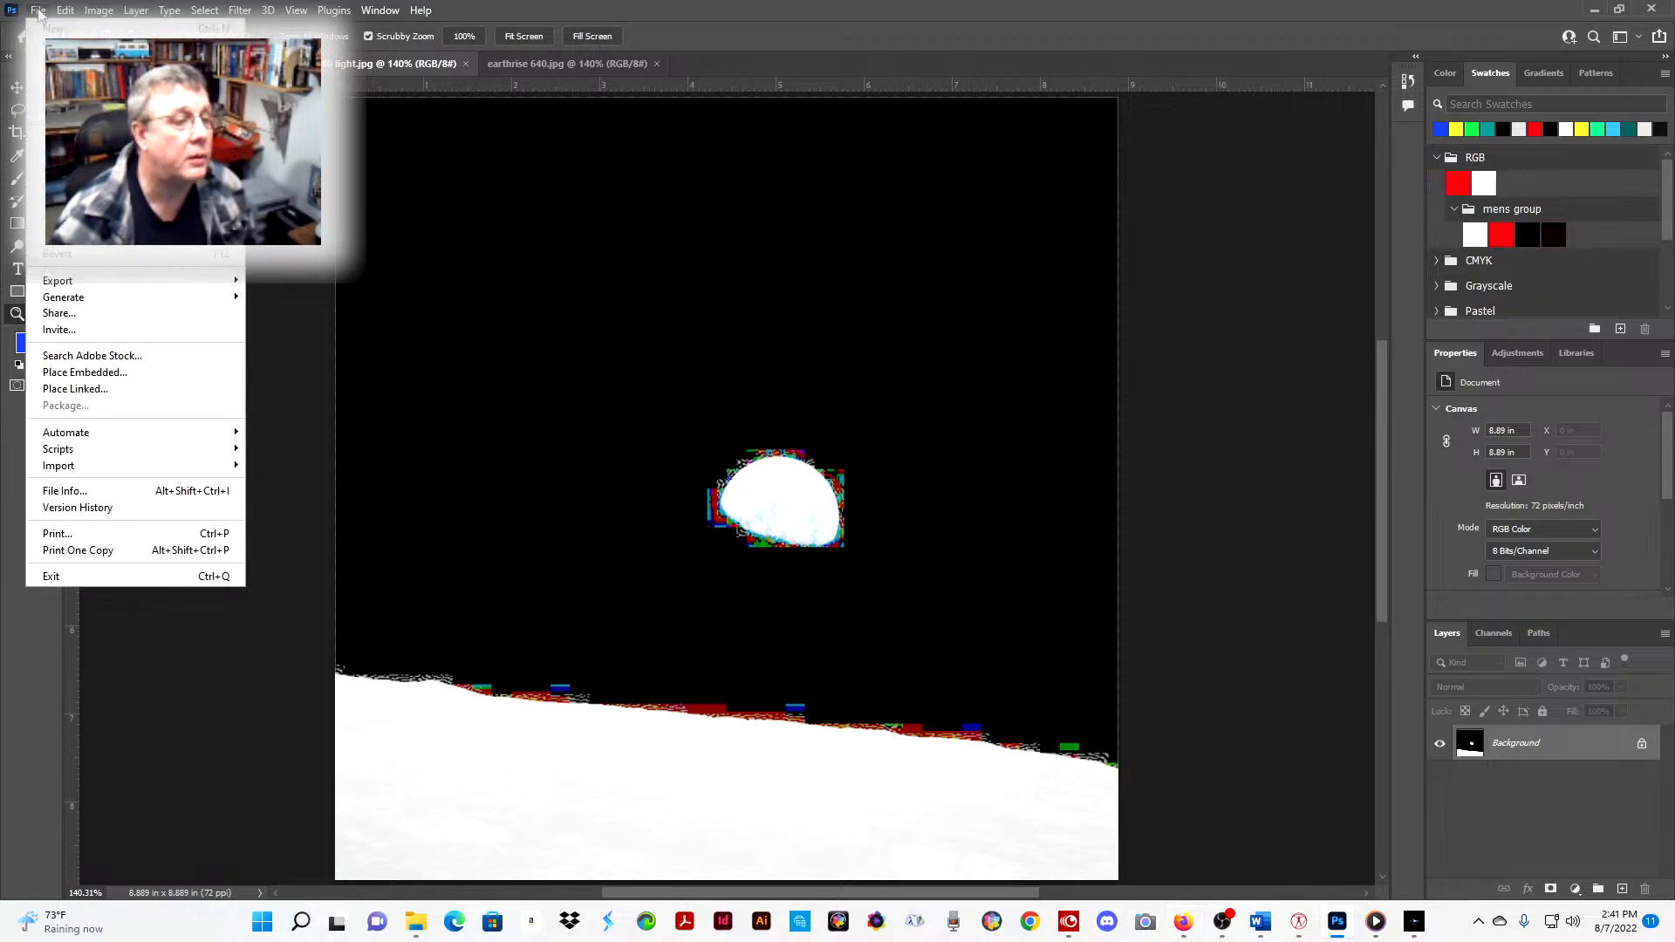
pyautogui.click(52, 29)
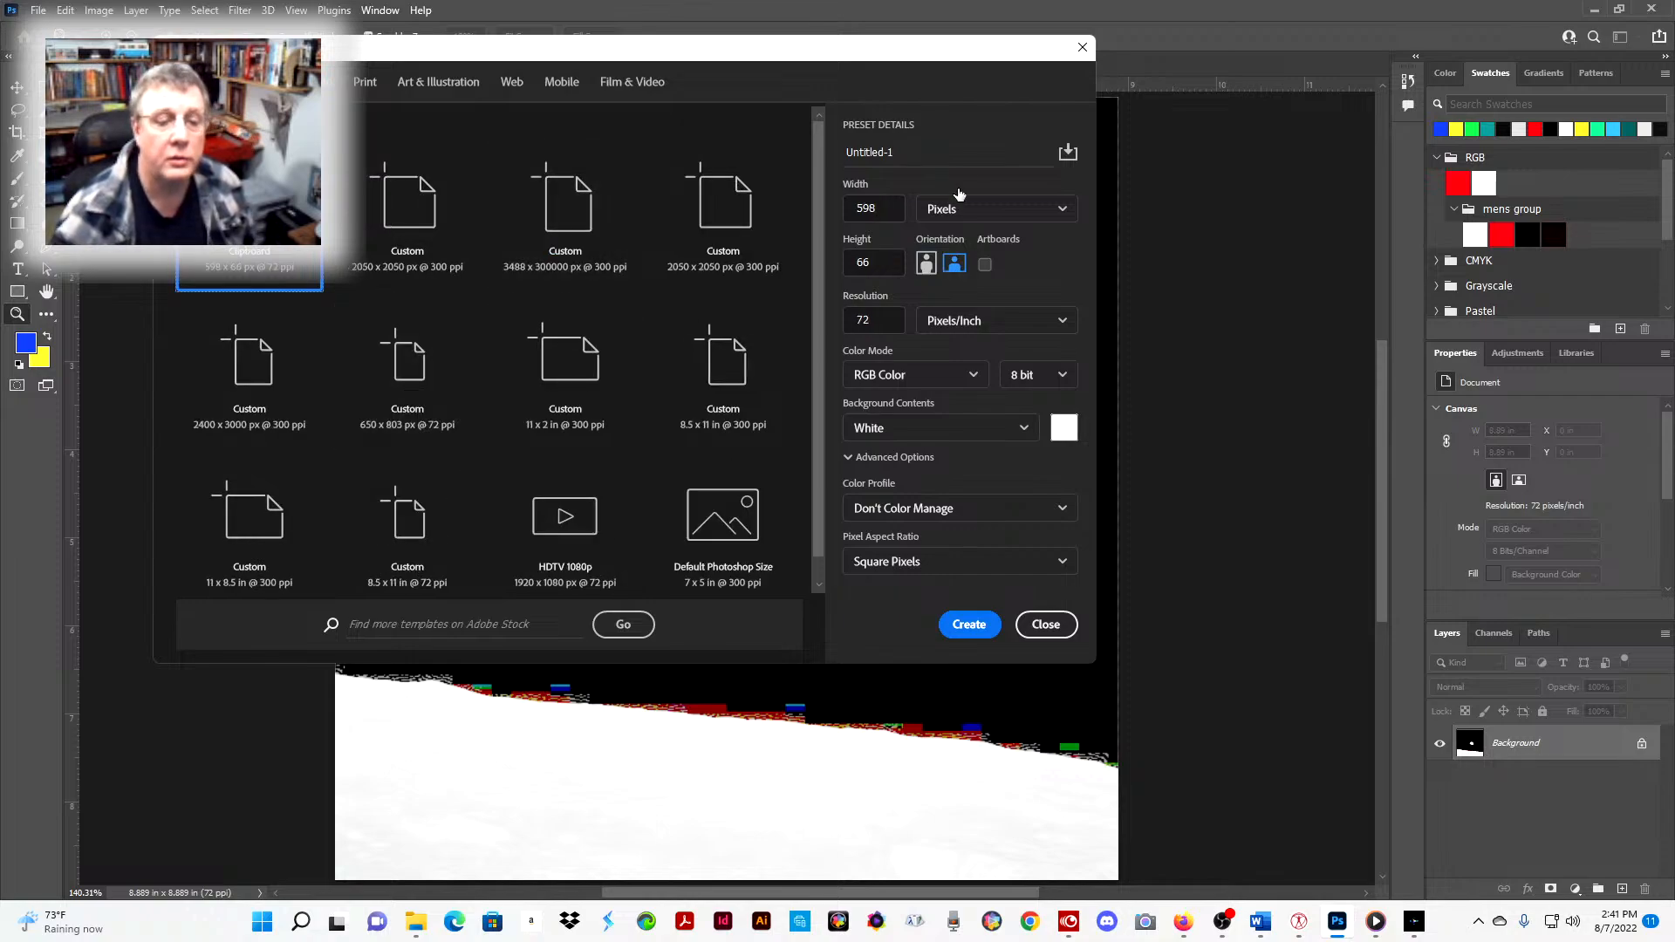
pyautogui.doubleClick(888, 207)
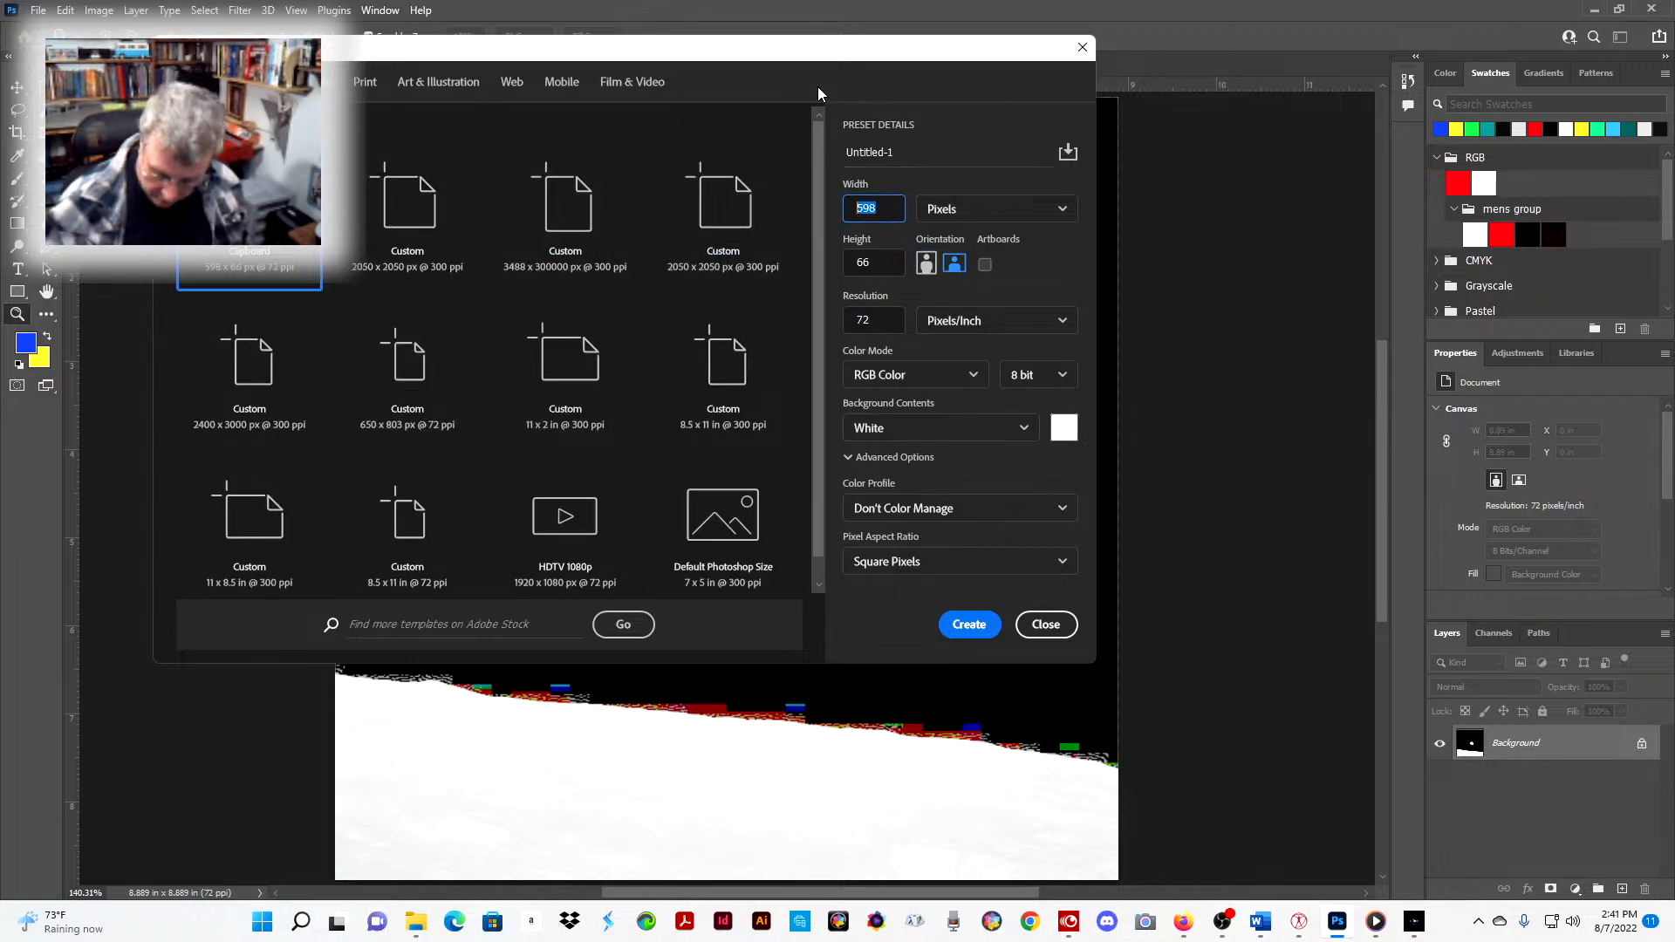
pyautogui.write('2050')
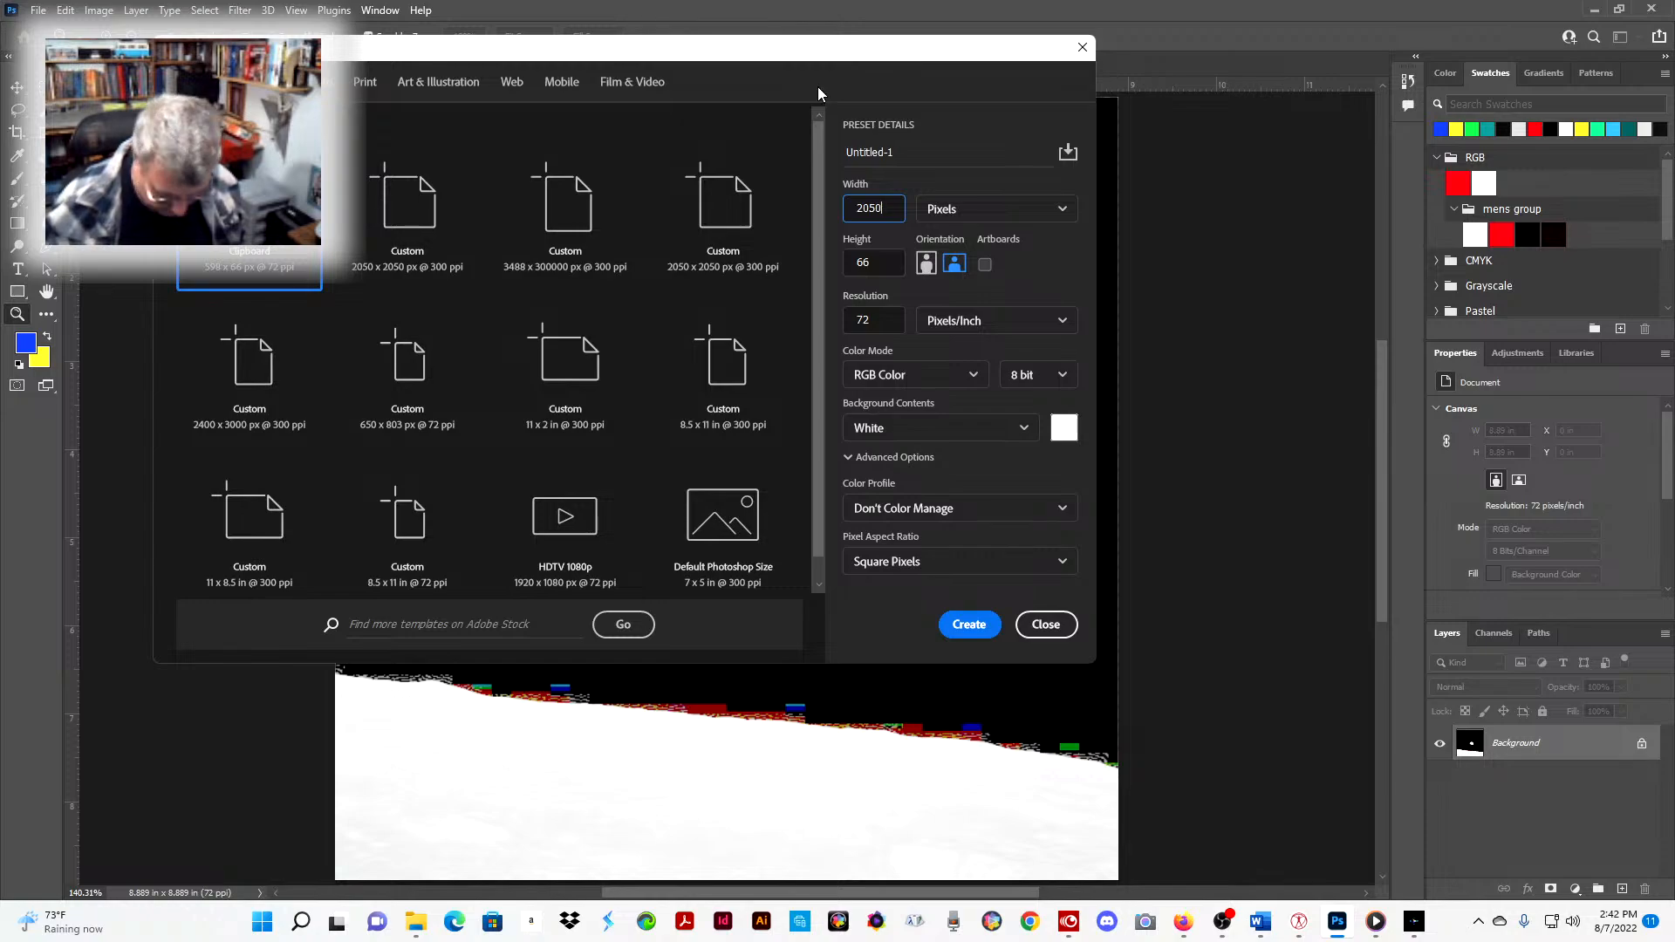
pyautogui.press('Tab')
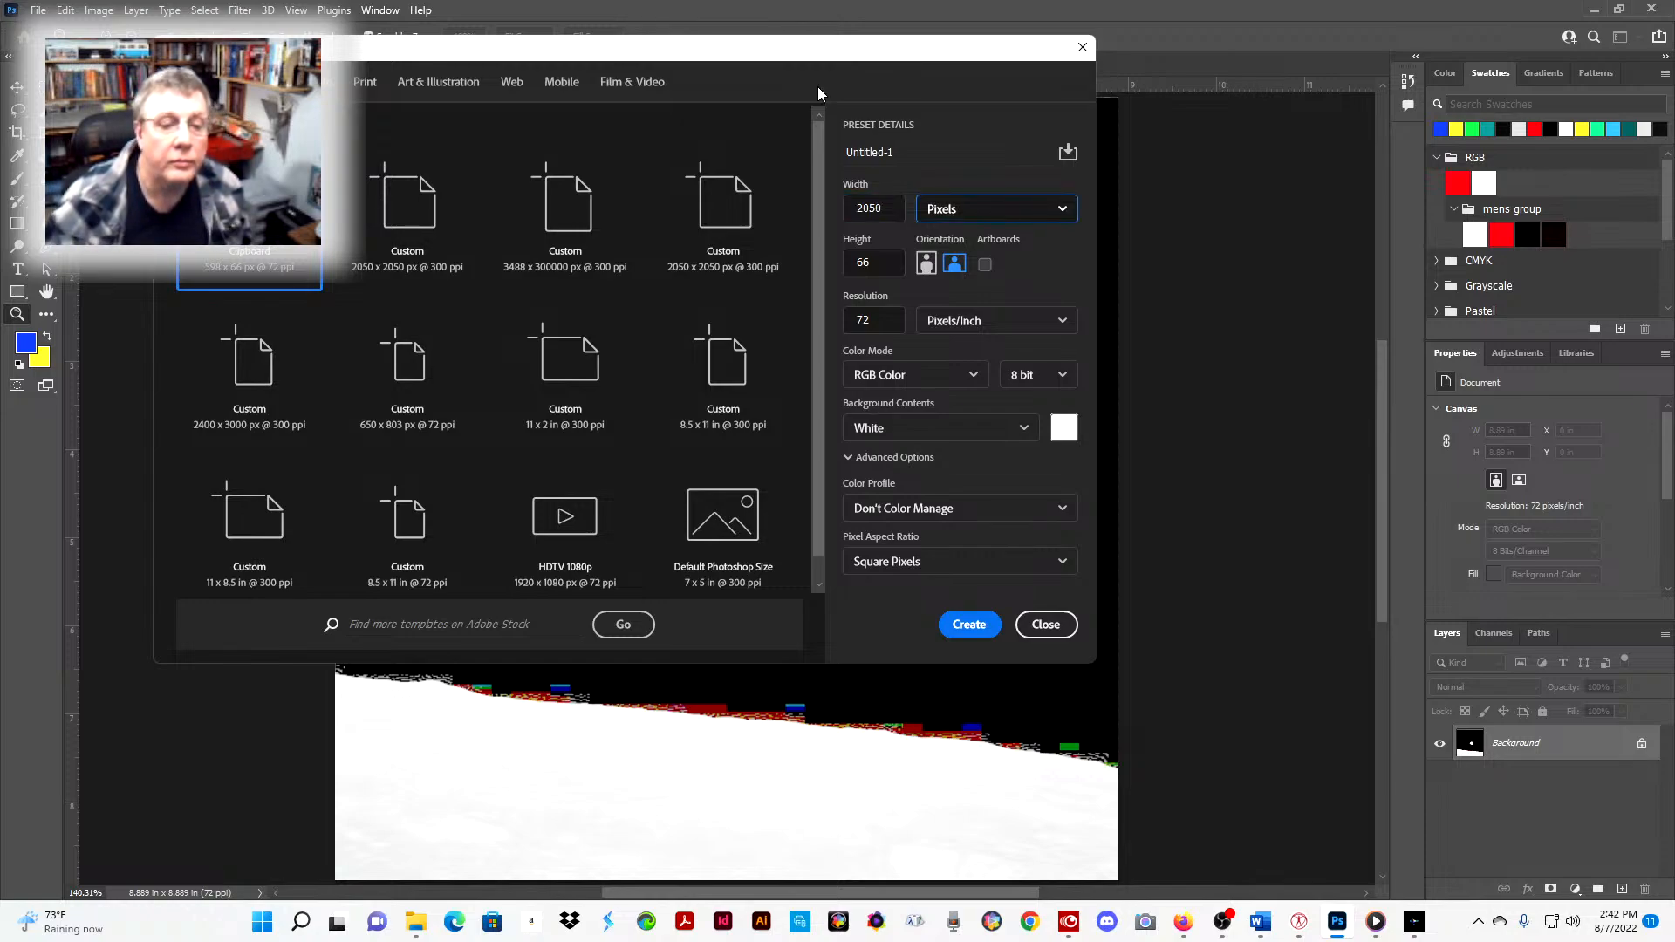
pyautogui.press('space')
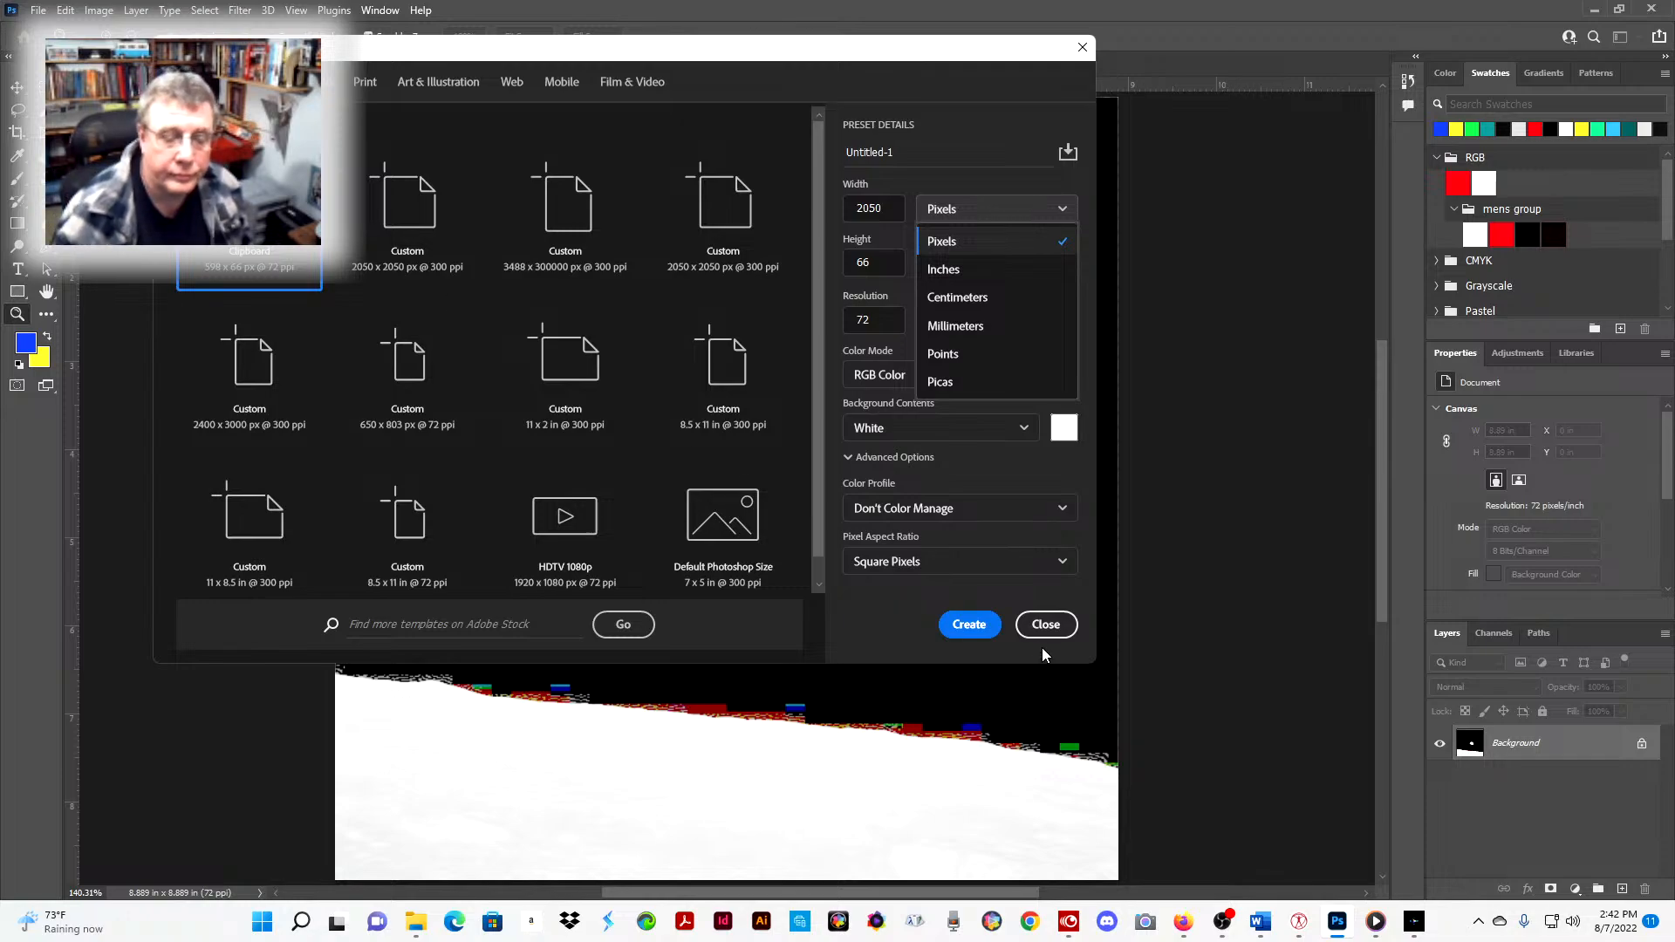
pyautogui.click(959, 625)
pyautogui.click(963, 624)
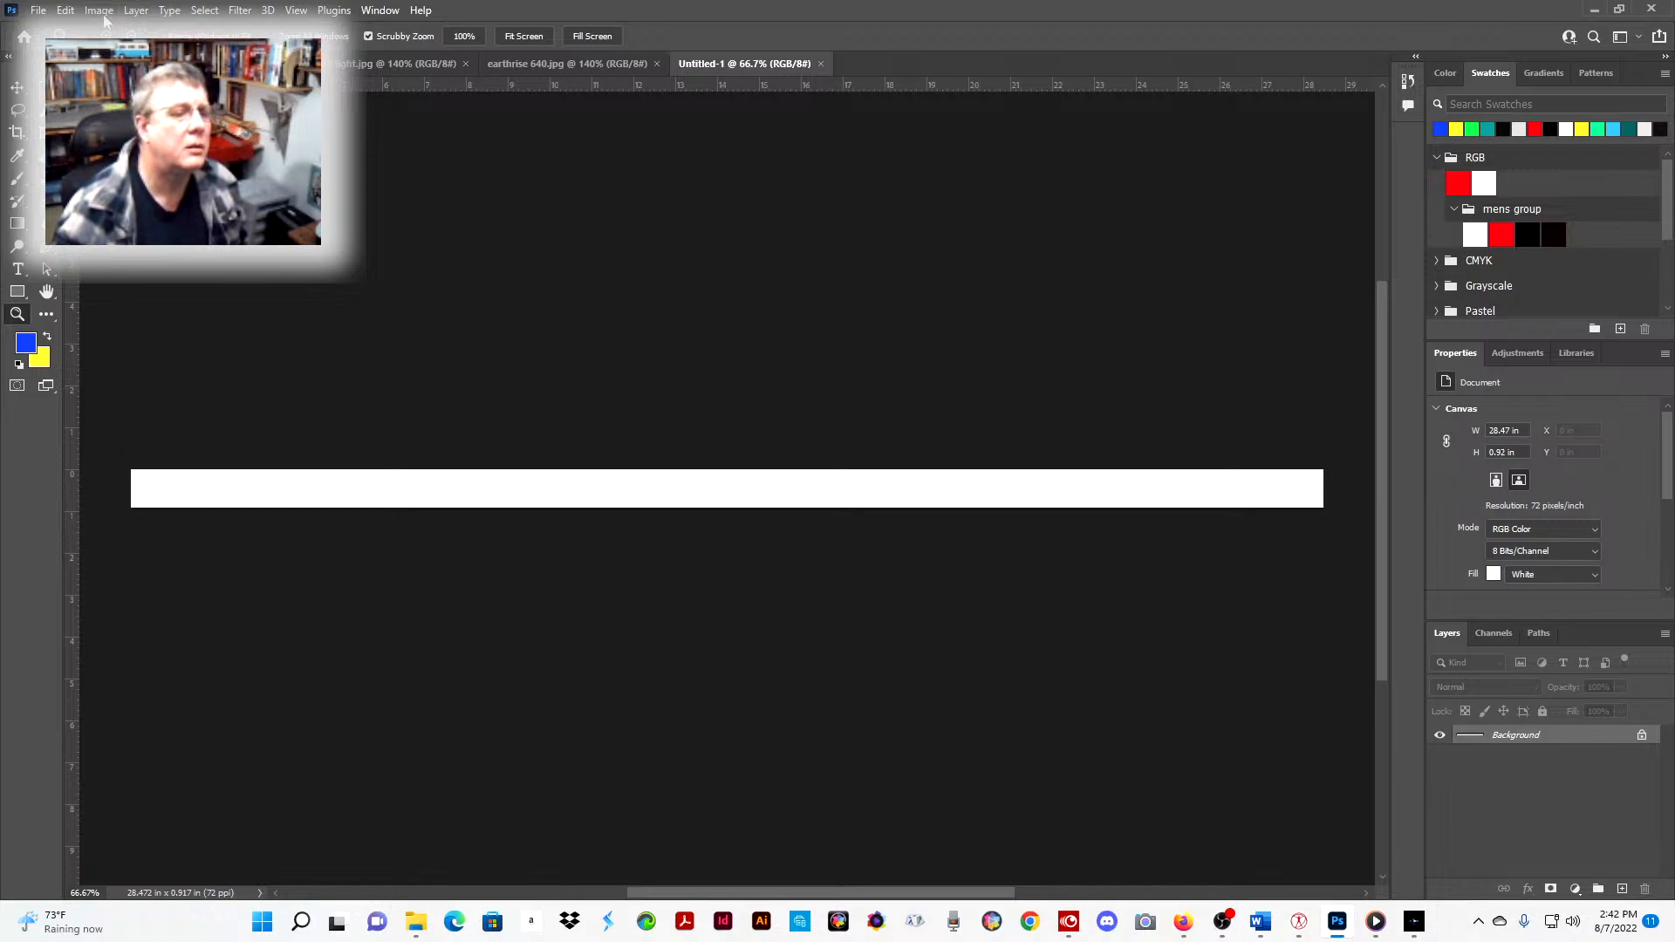
# - Try resampling the image to a height of 2051 pixels, and close the untitled document without saving
pyautogui.click(99, 11)
pyautogui.click(130, 135)
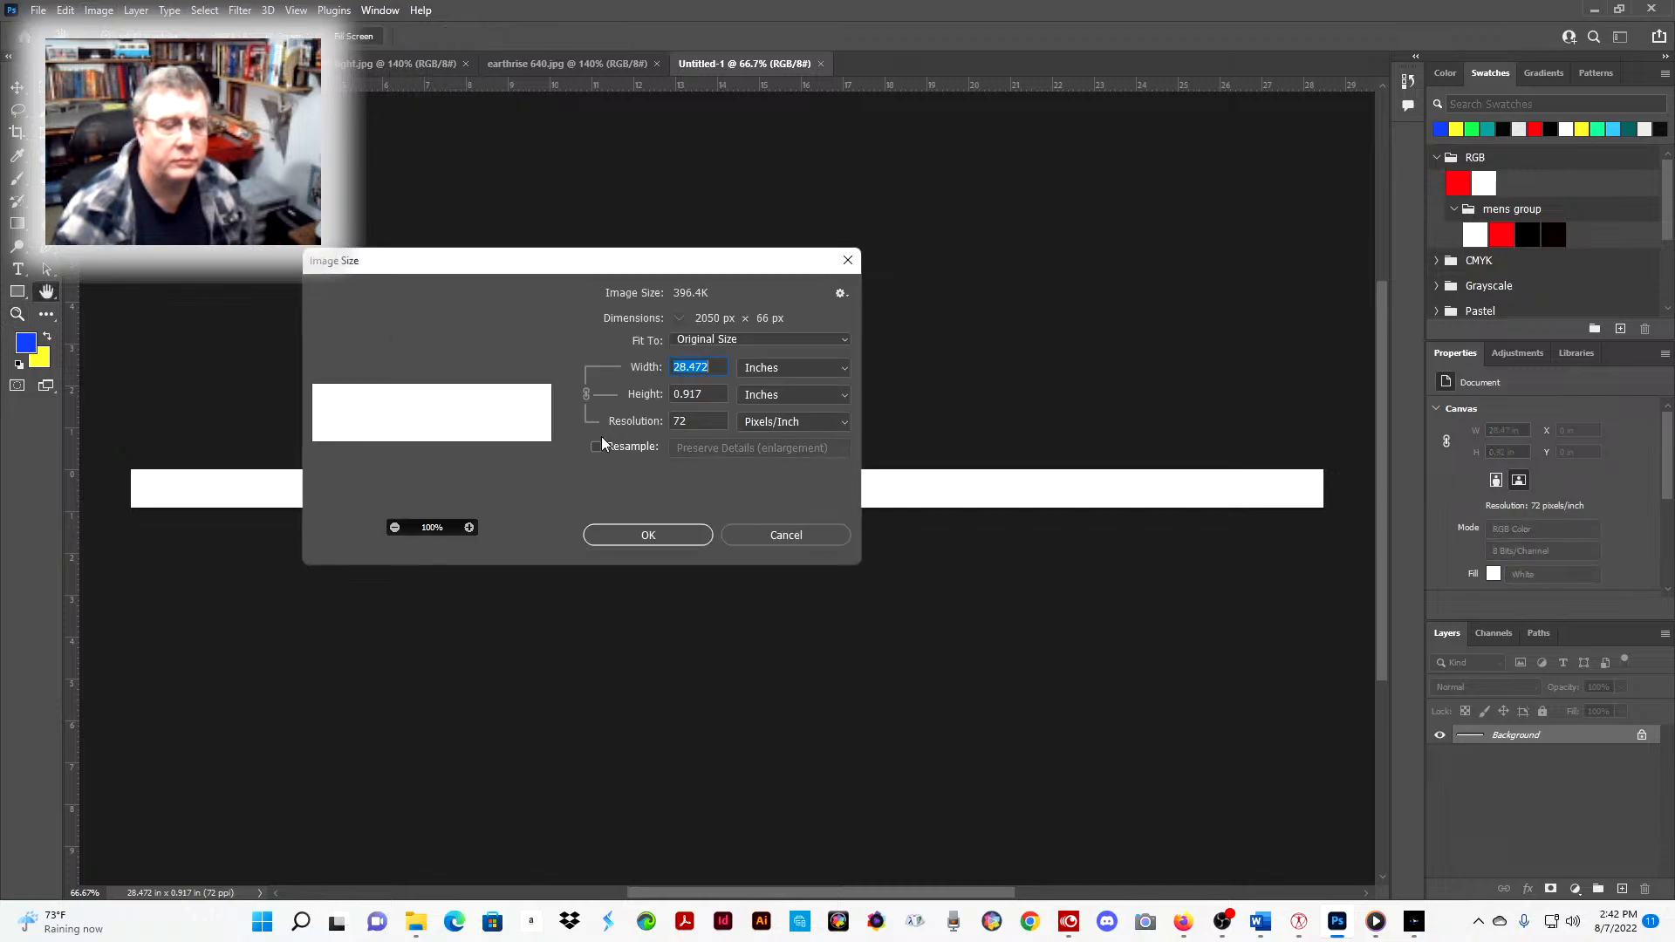
pyautogui.click(597, 446)
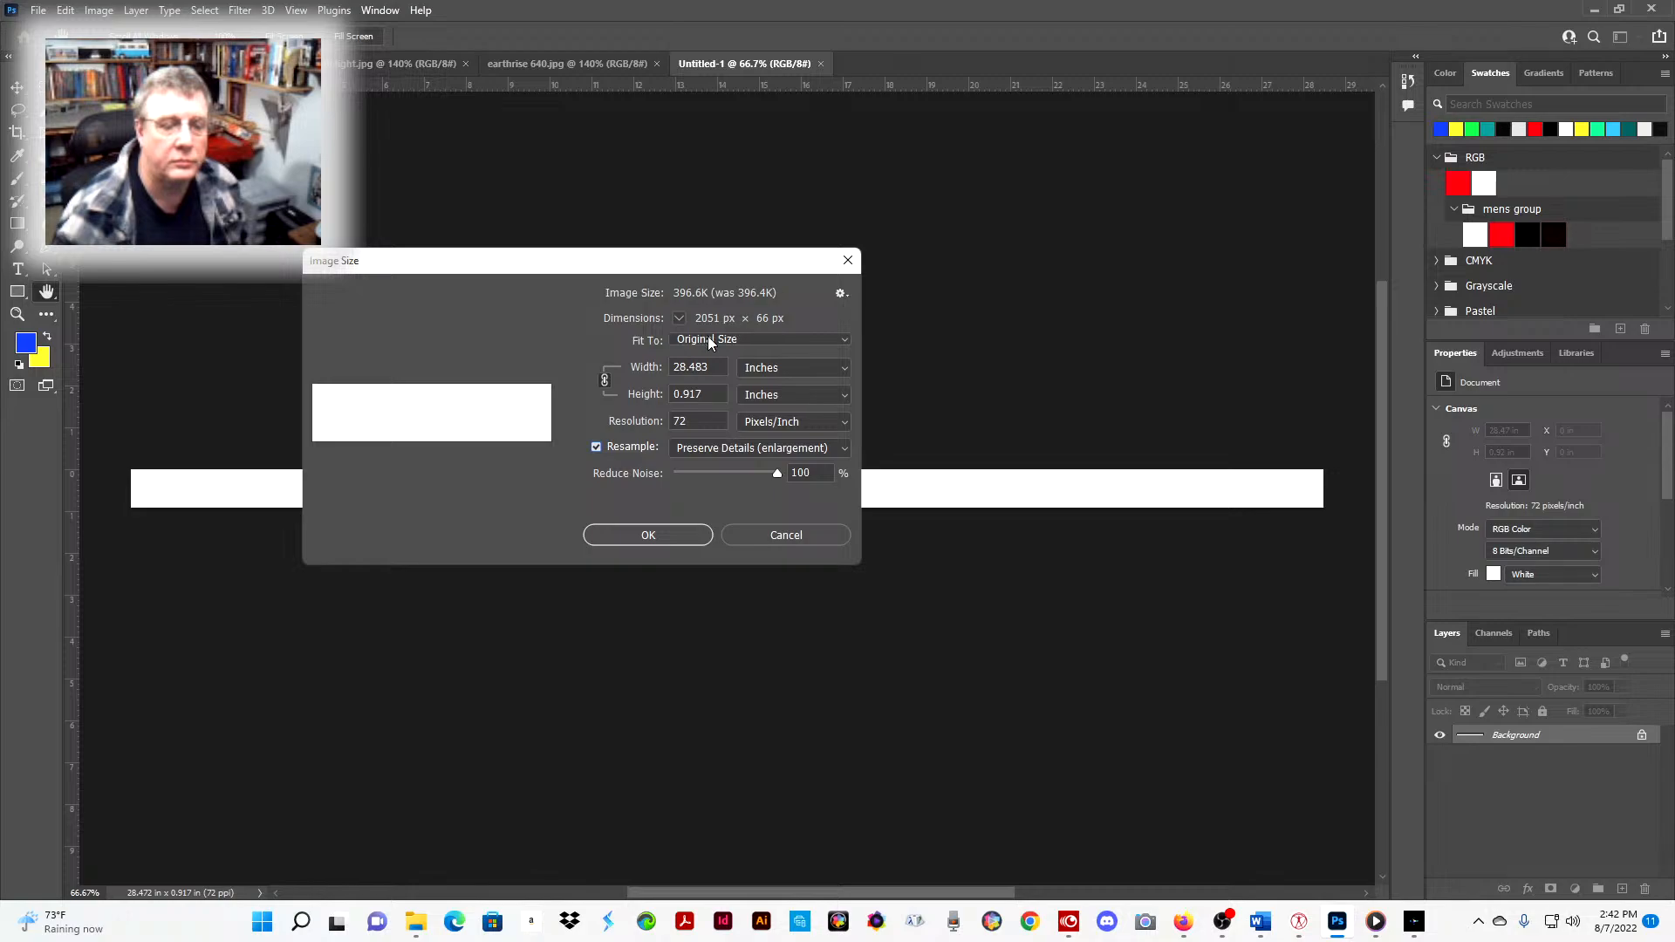
pyautogui.click(825, 374)
pyautogui.click(799, 395)
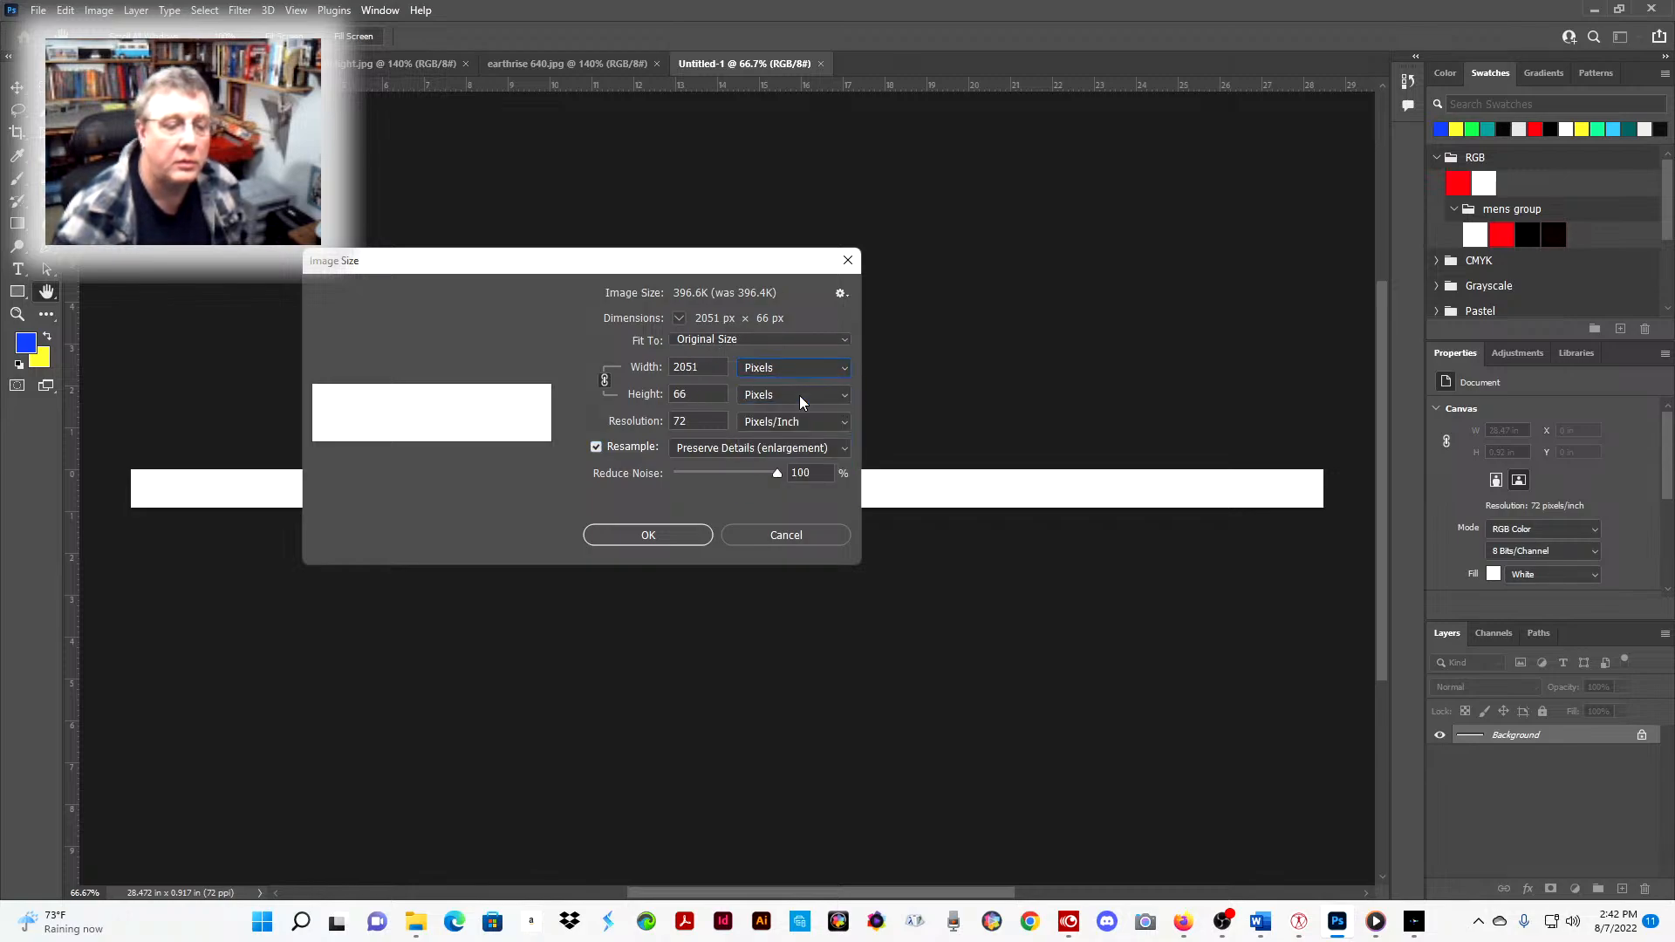
pyautogui.doubleClick(694, 397)
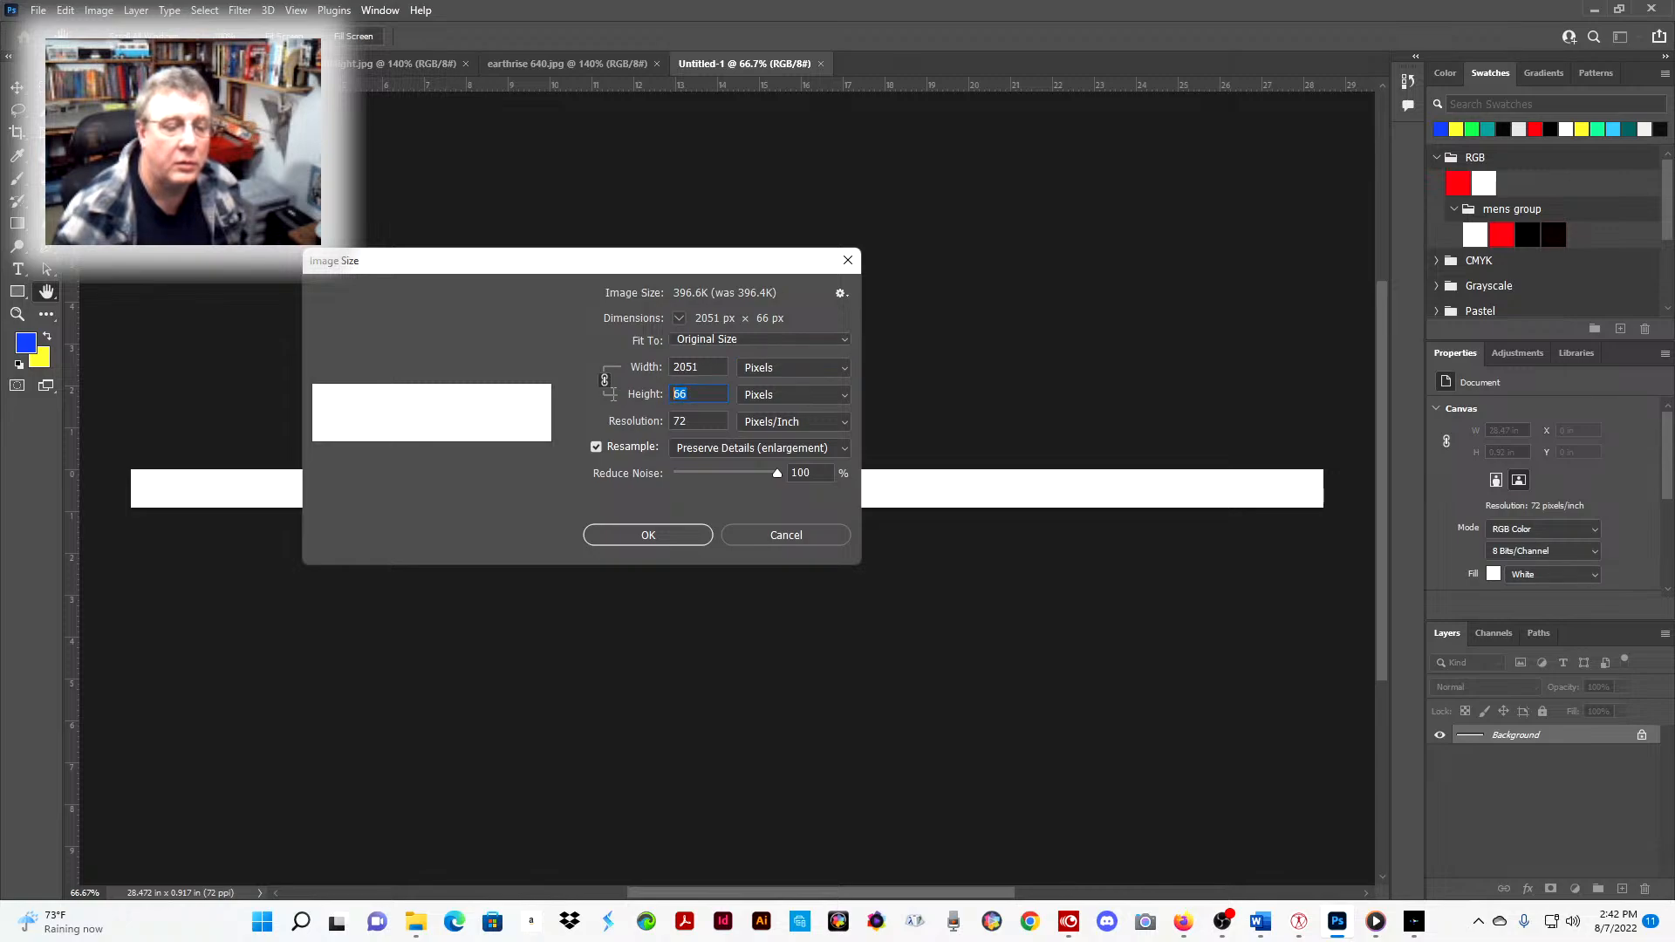
pyautogui.write('2051')
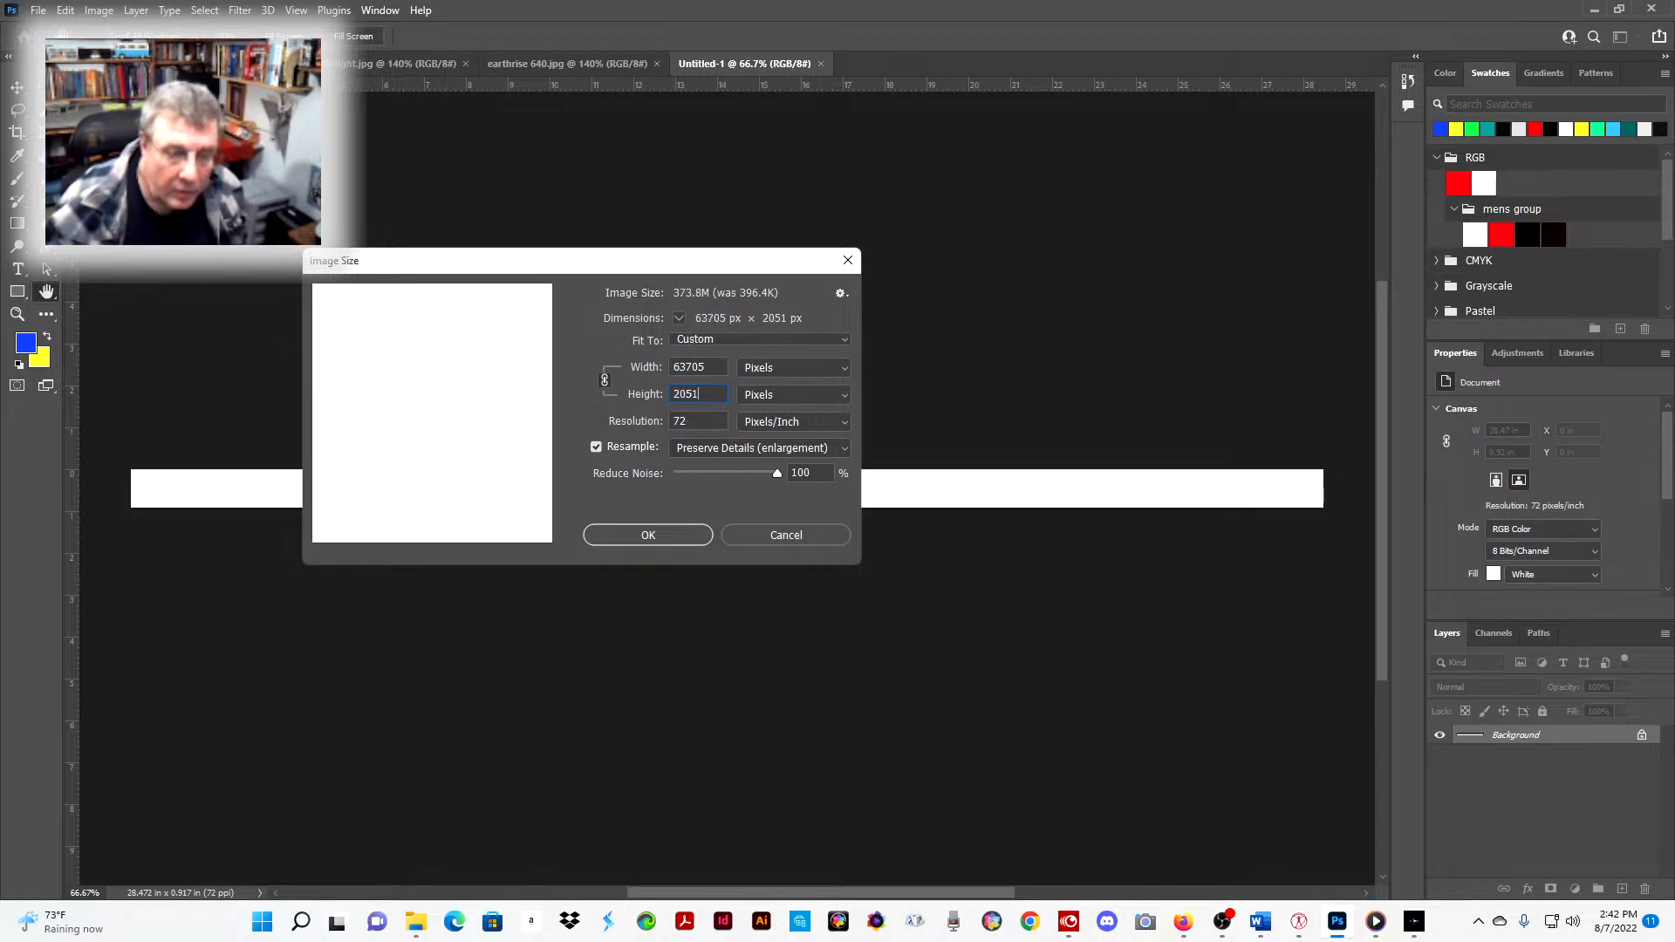
pyautogui.press('Return')
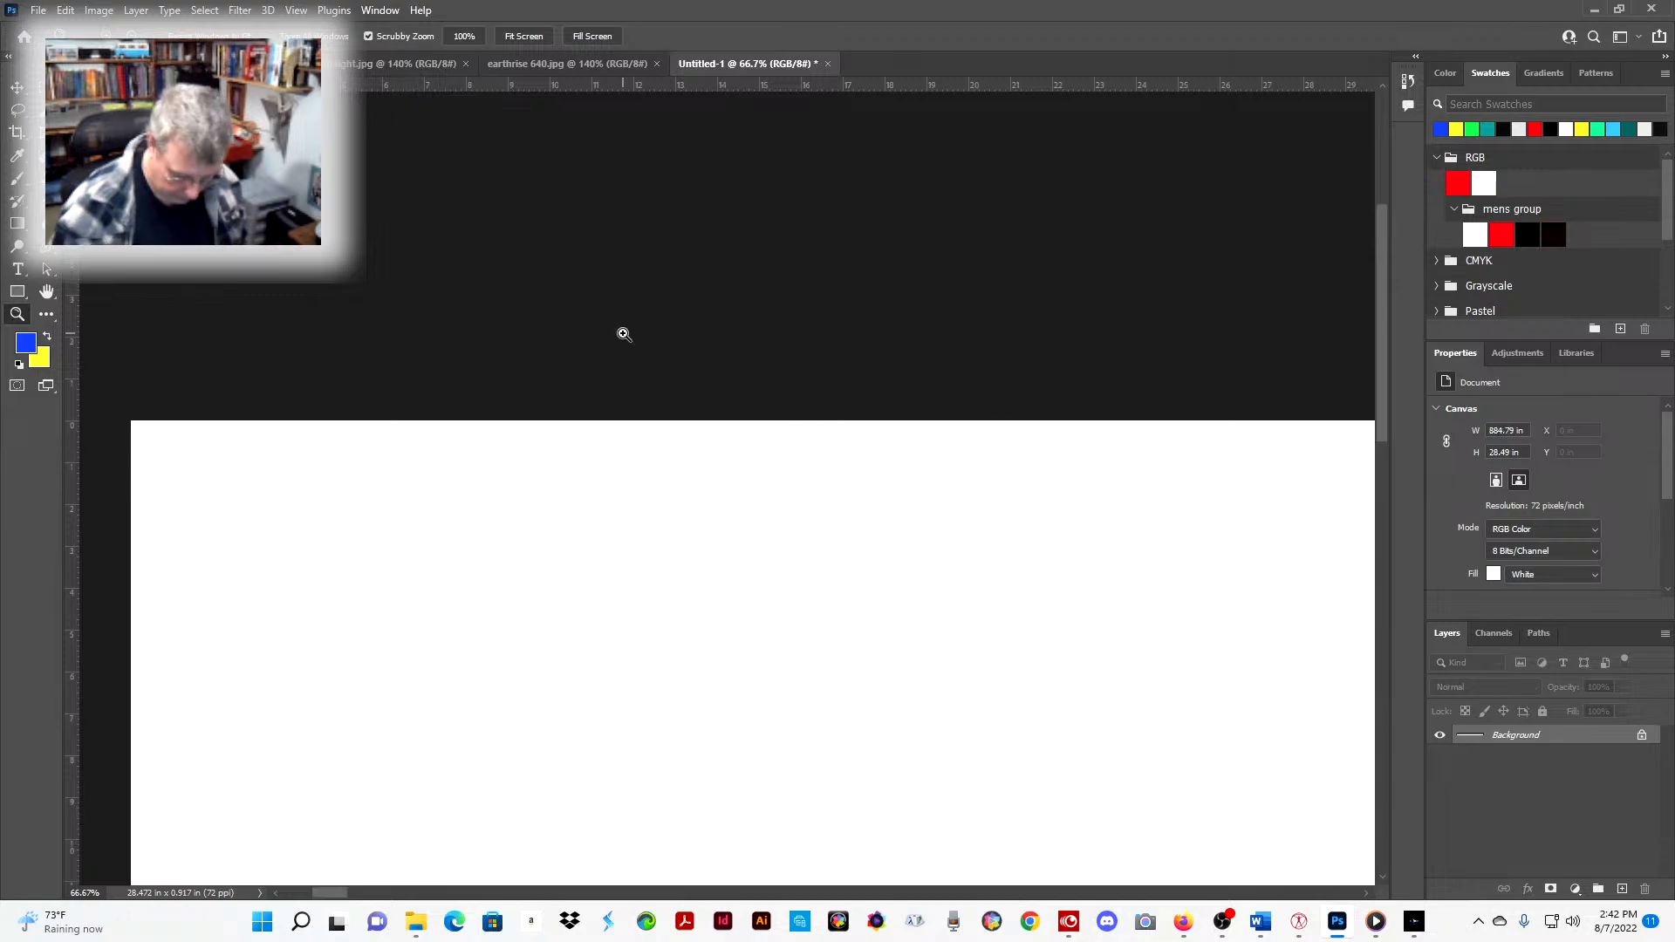
pyautogui.hotkey('ctrl', '0')
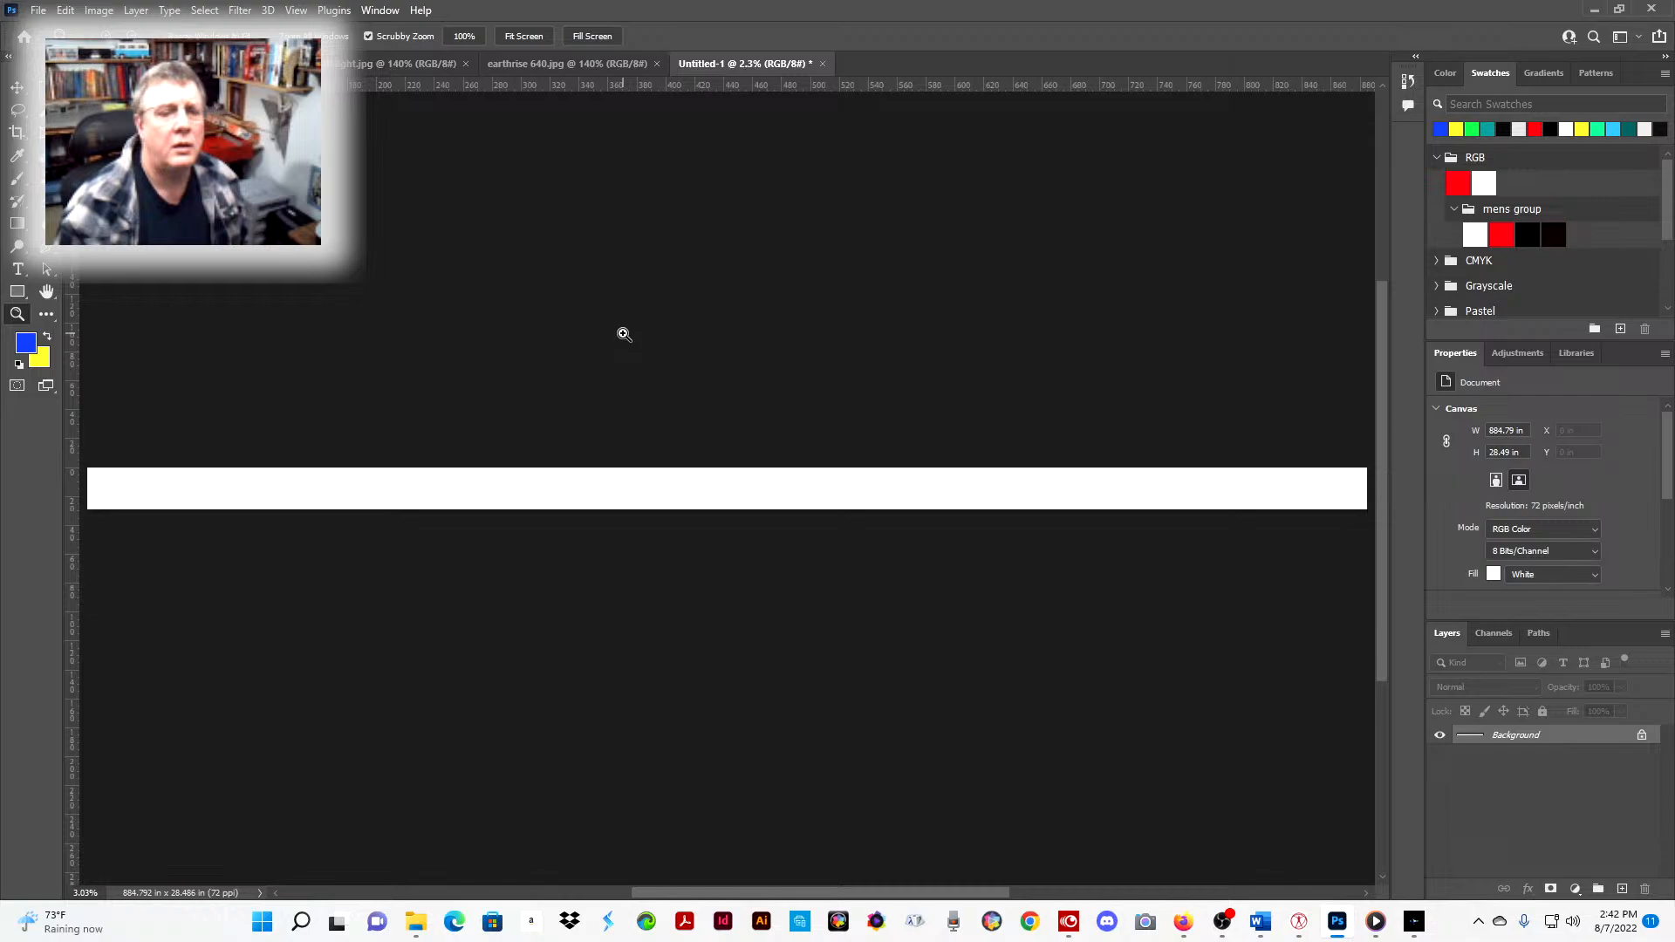
pyautogui.click(822, 65)
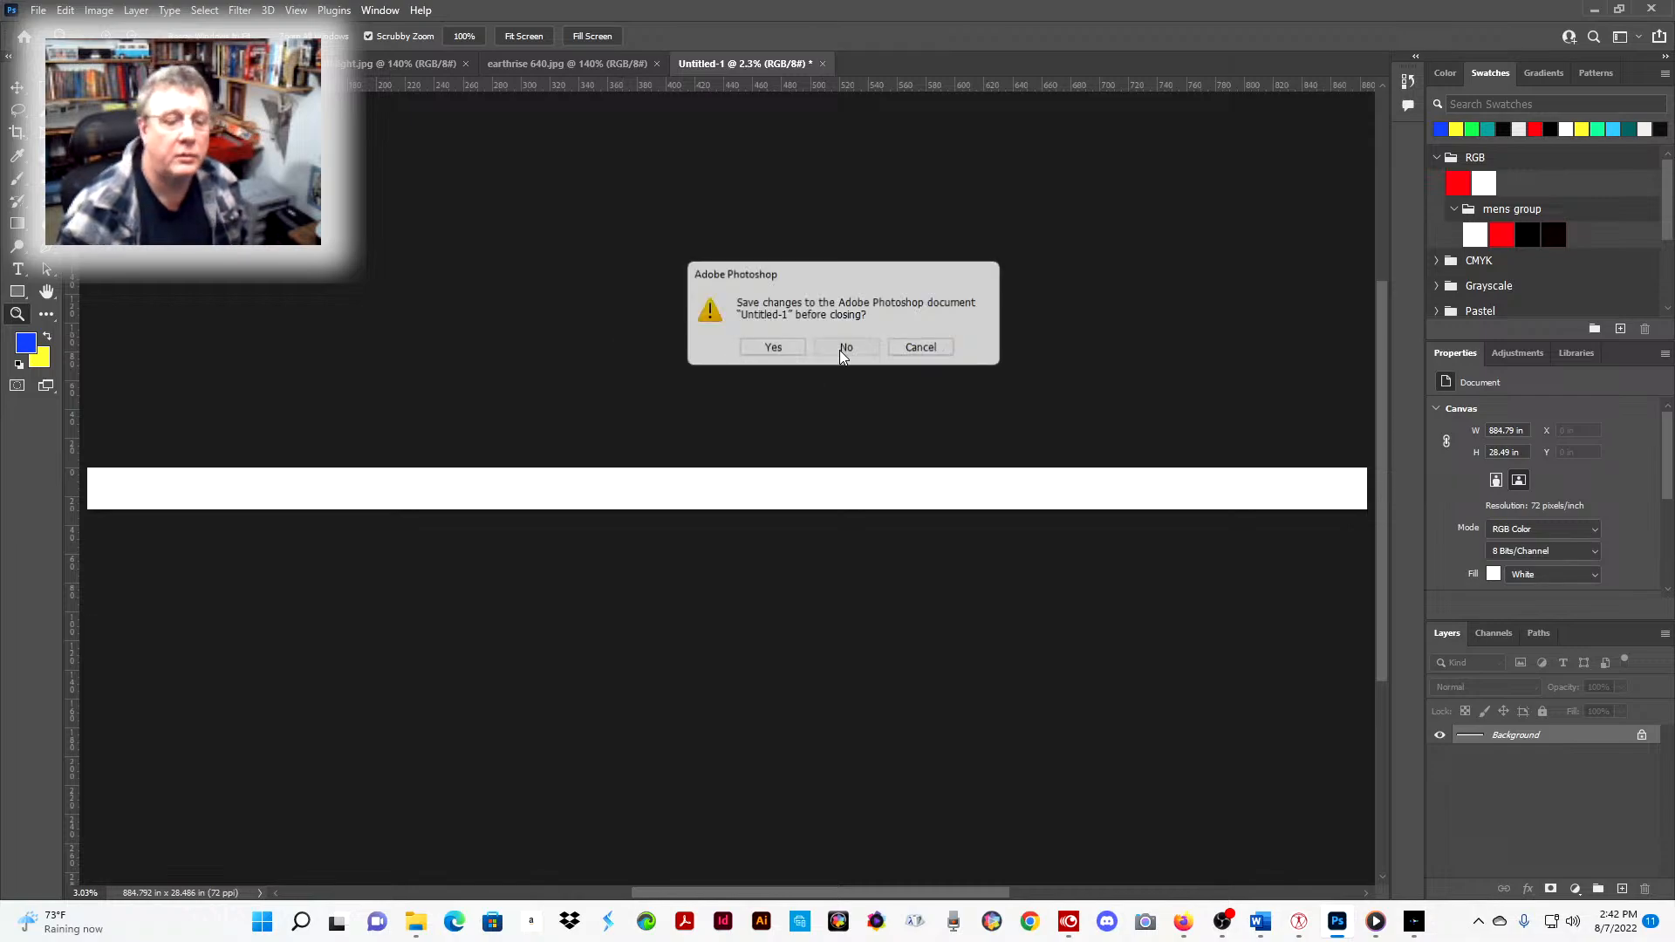
pyautogui.click(839, 349)
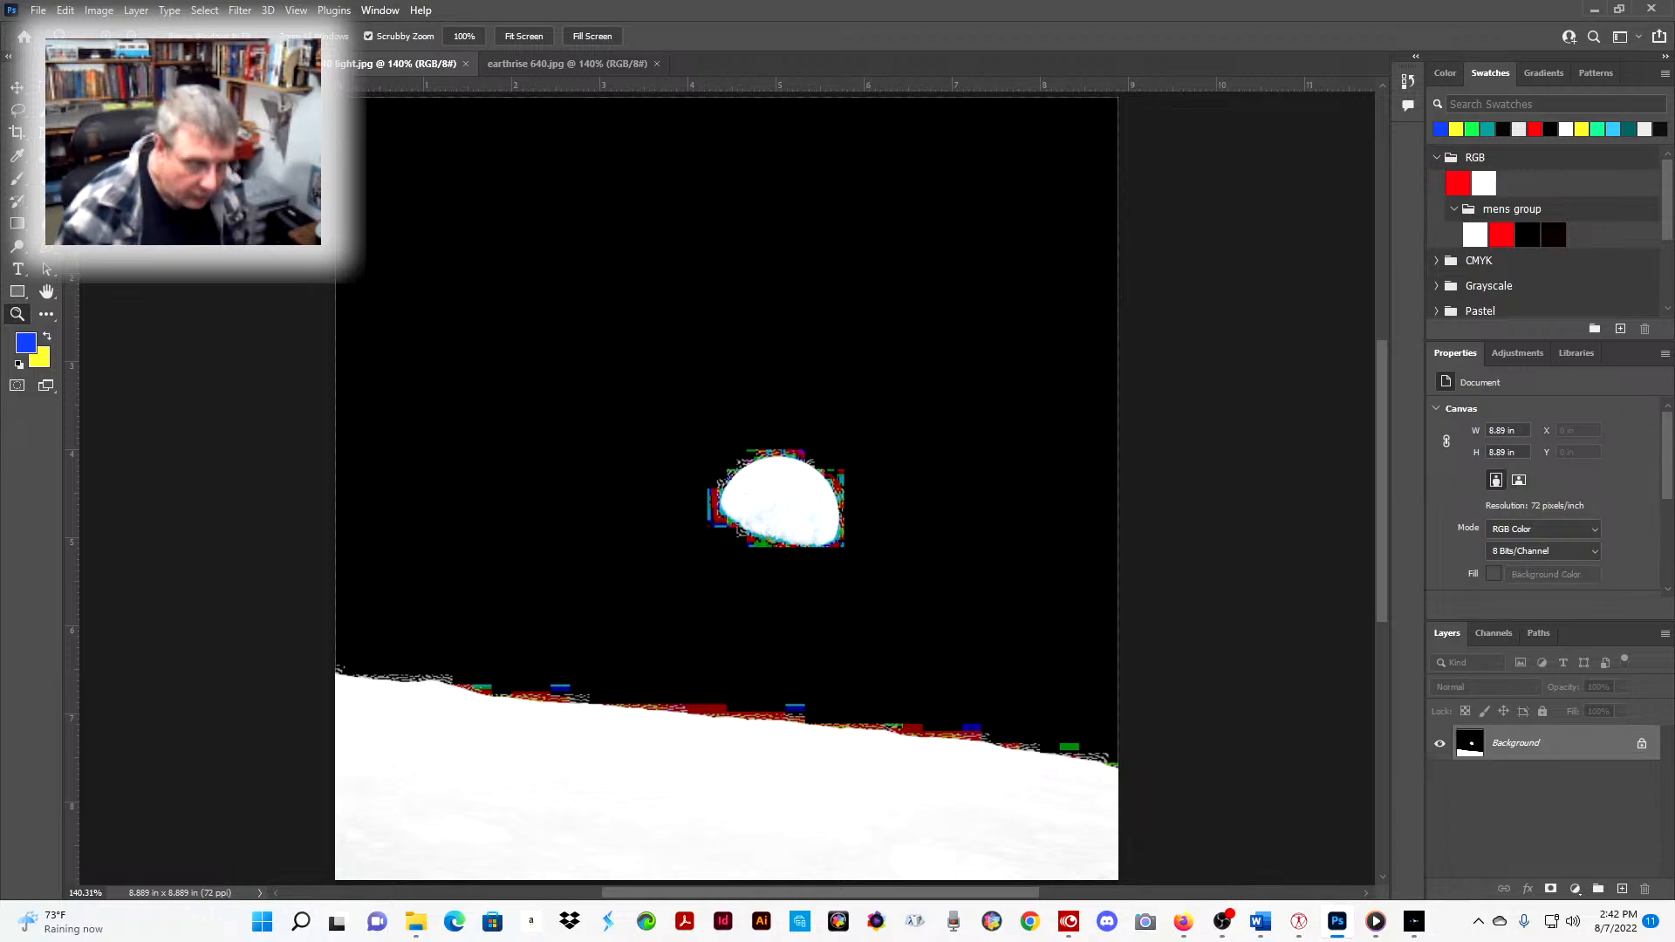
# - Create a new white RGB document of 2050 by 2050 pixels at 72 pixels/inch
pyautogui.hotkey('ctrl', 'n')
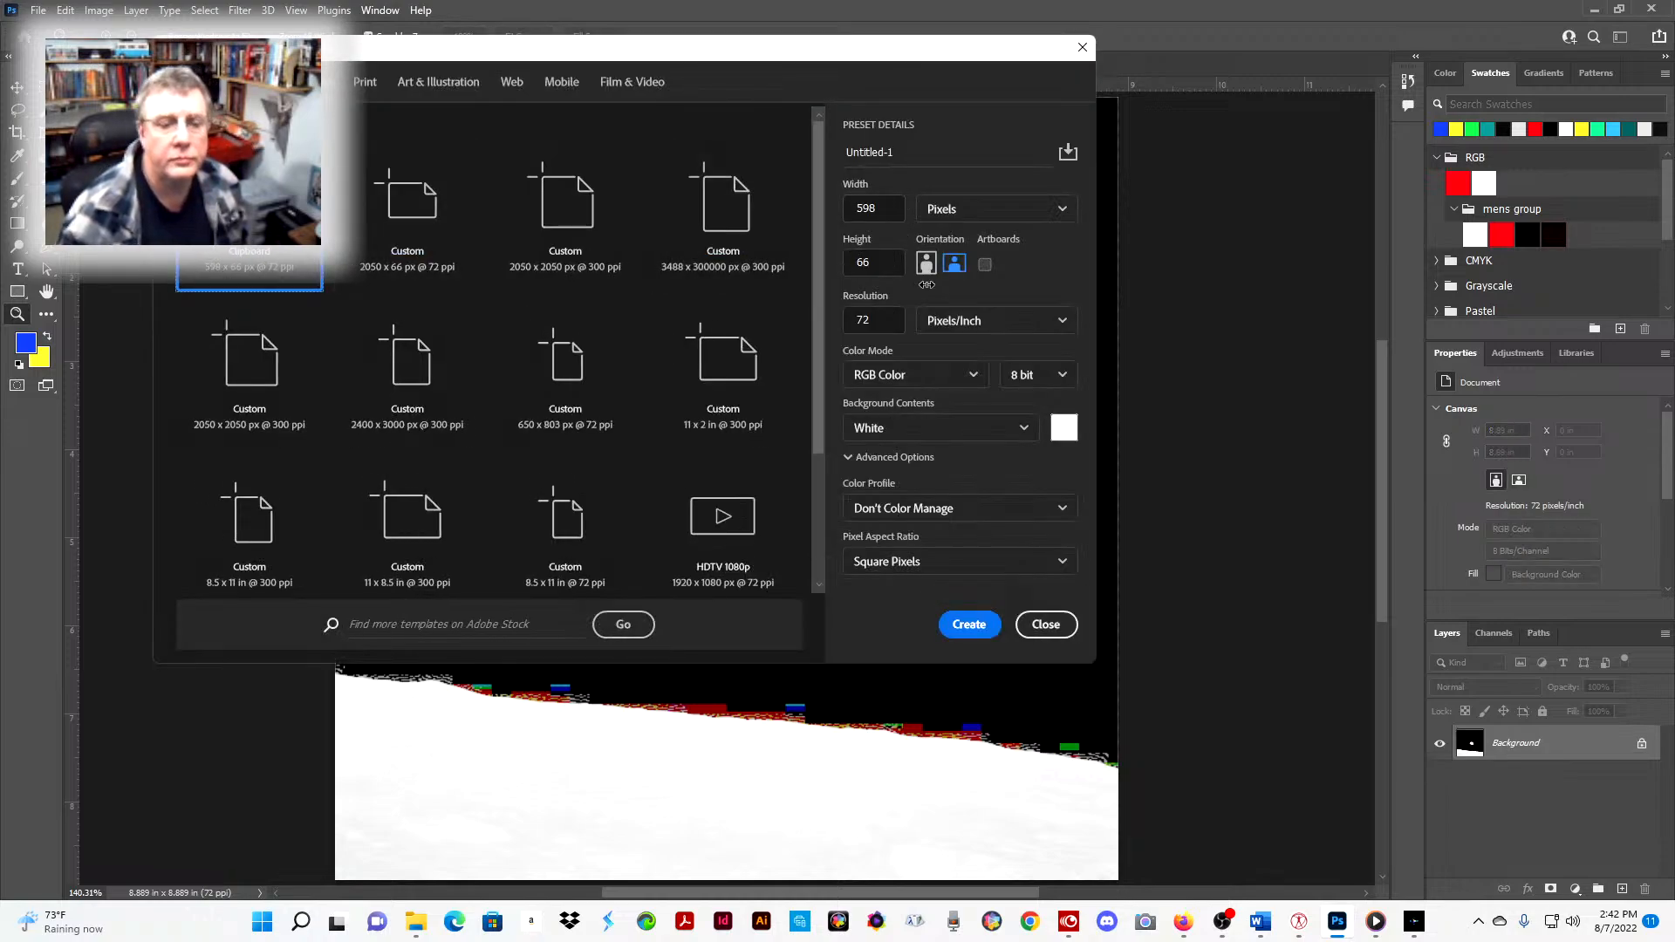
pyautogui.click(889, 215)
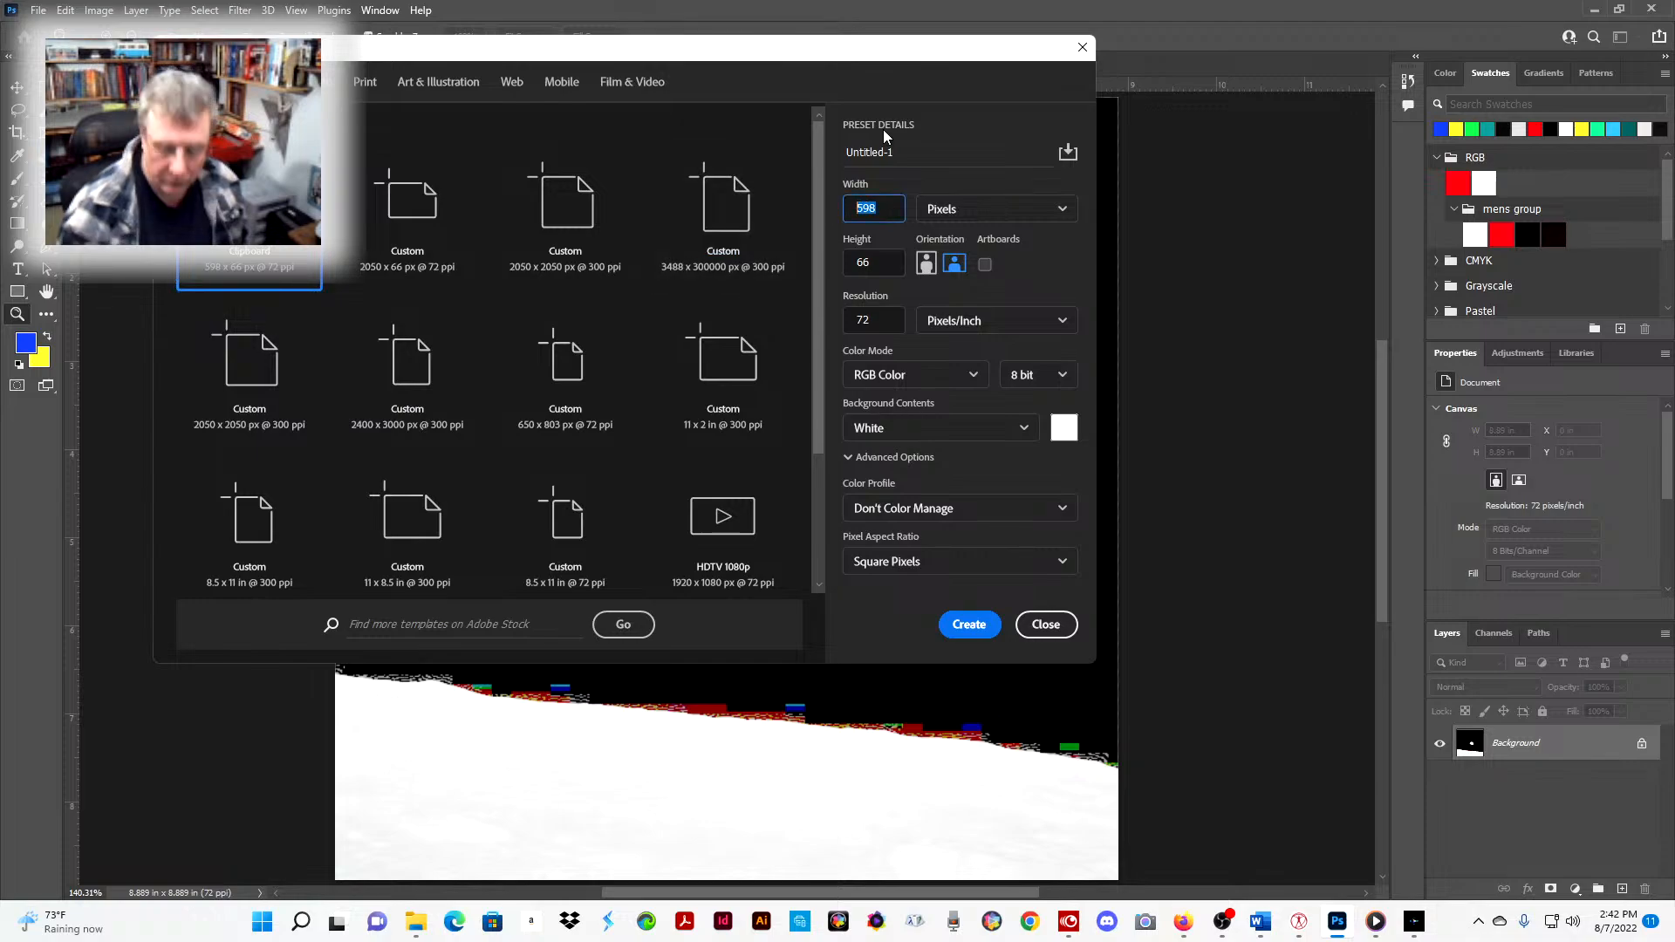
pyautogui.write('2050')
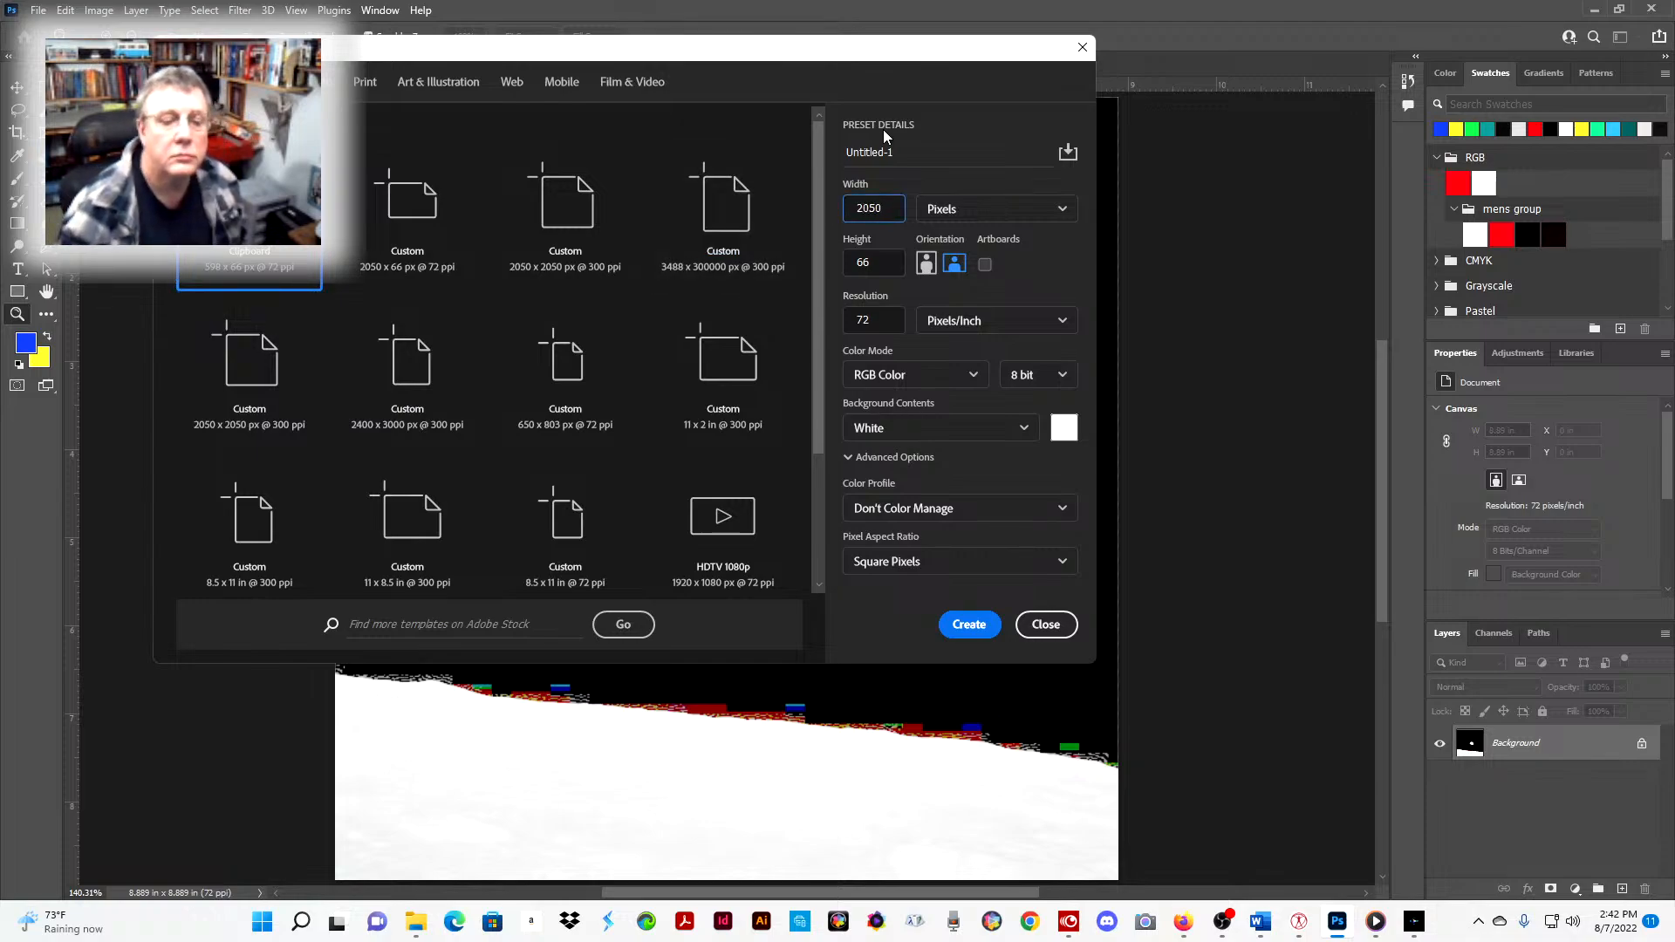
pyautogui.doubleClick(886, 264)
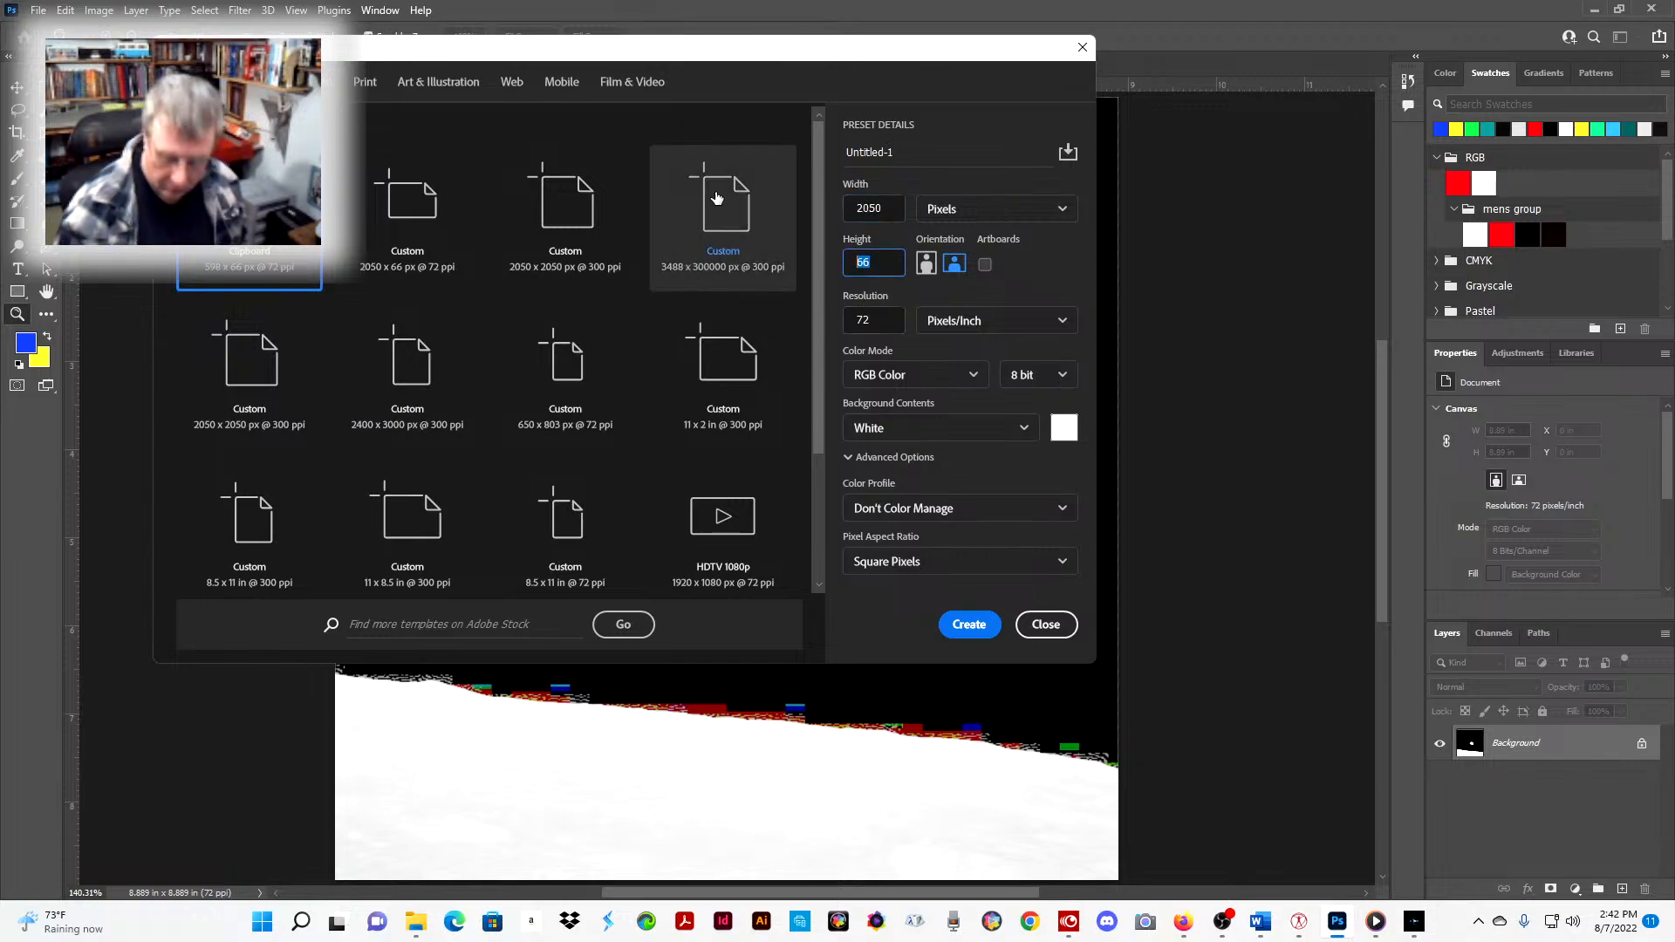
pyautogui.write('205')
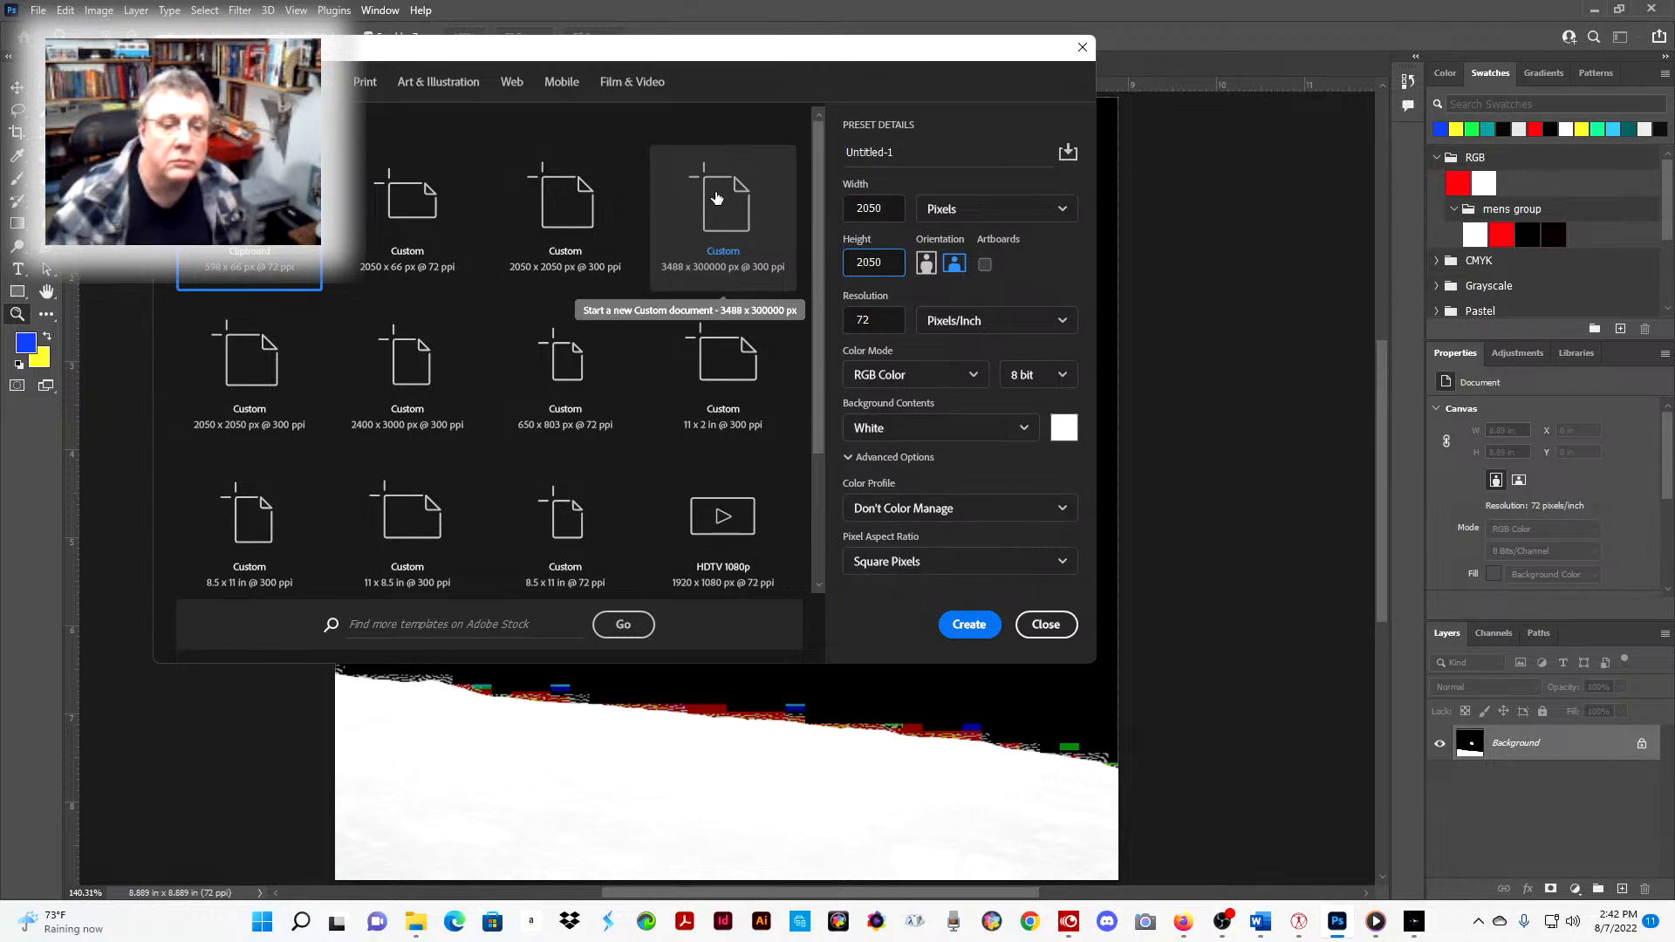
pyautogui.write('0')
pyautogui.press('Return')
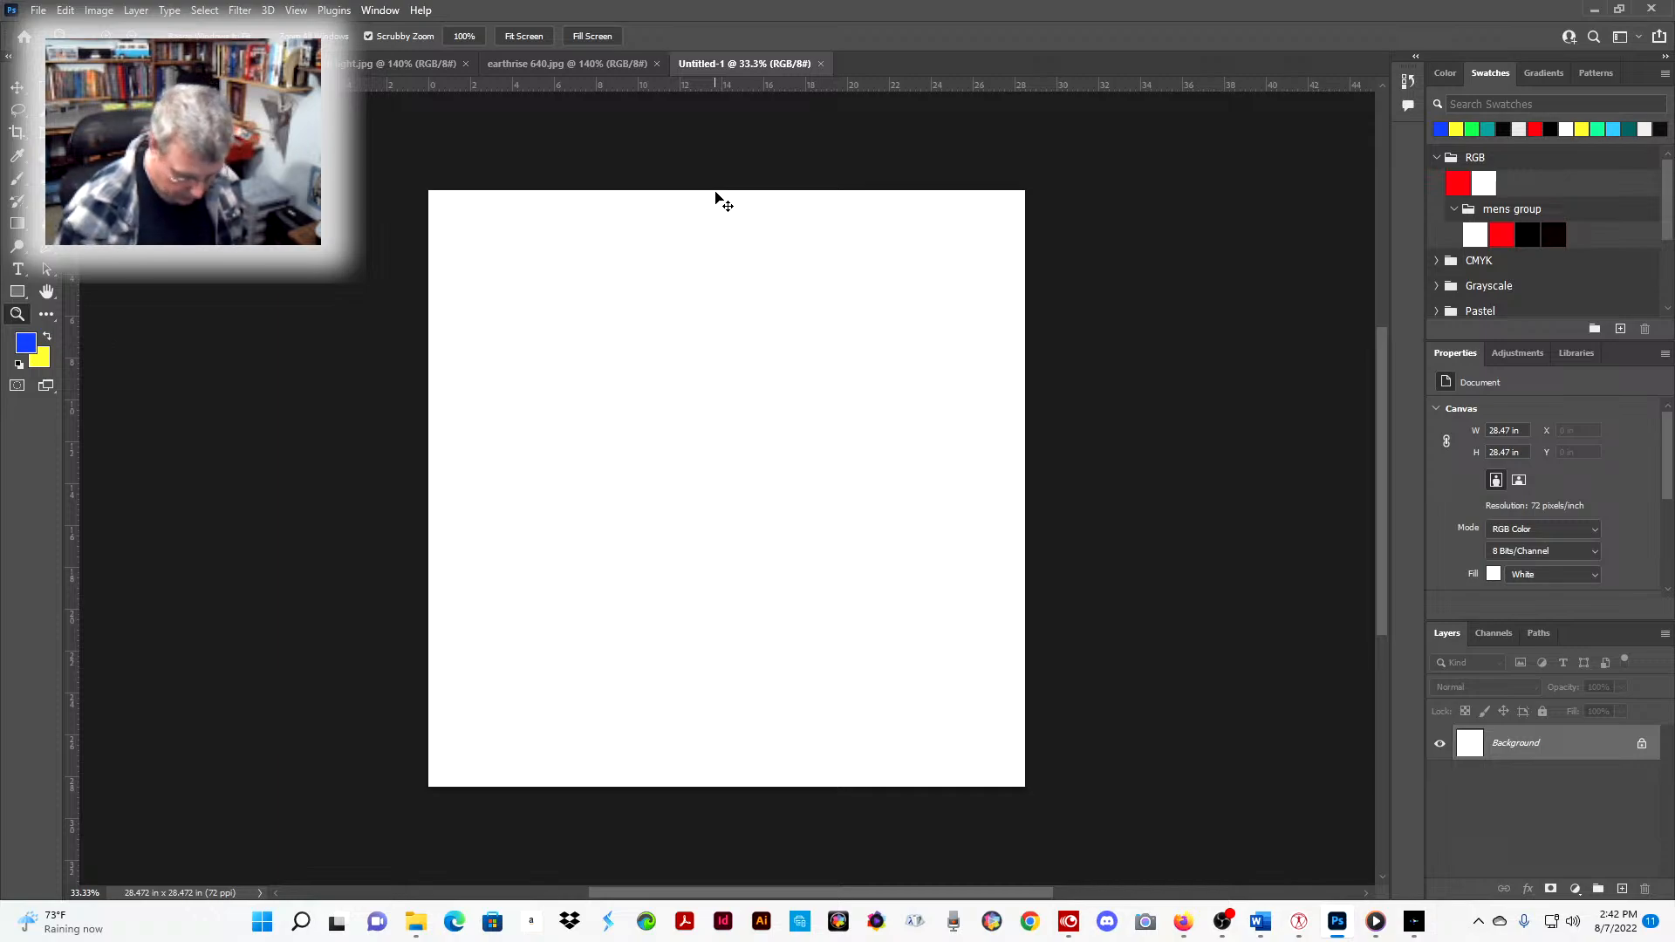
pyautogui.hotkey('ctrl', '0')
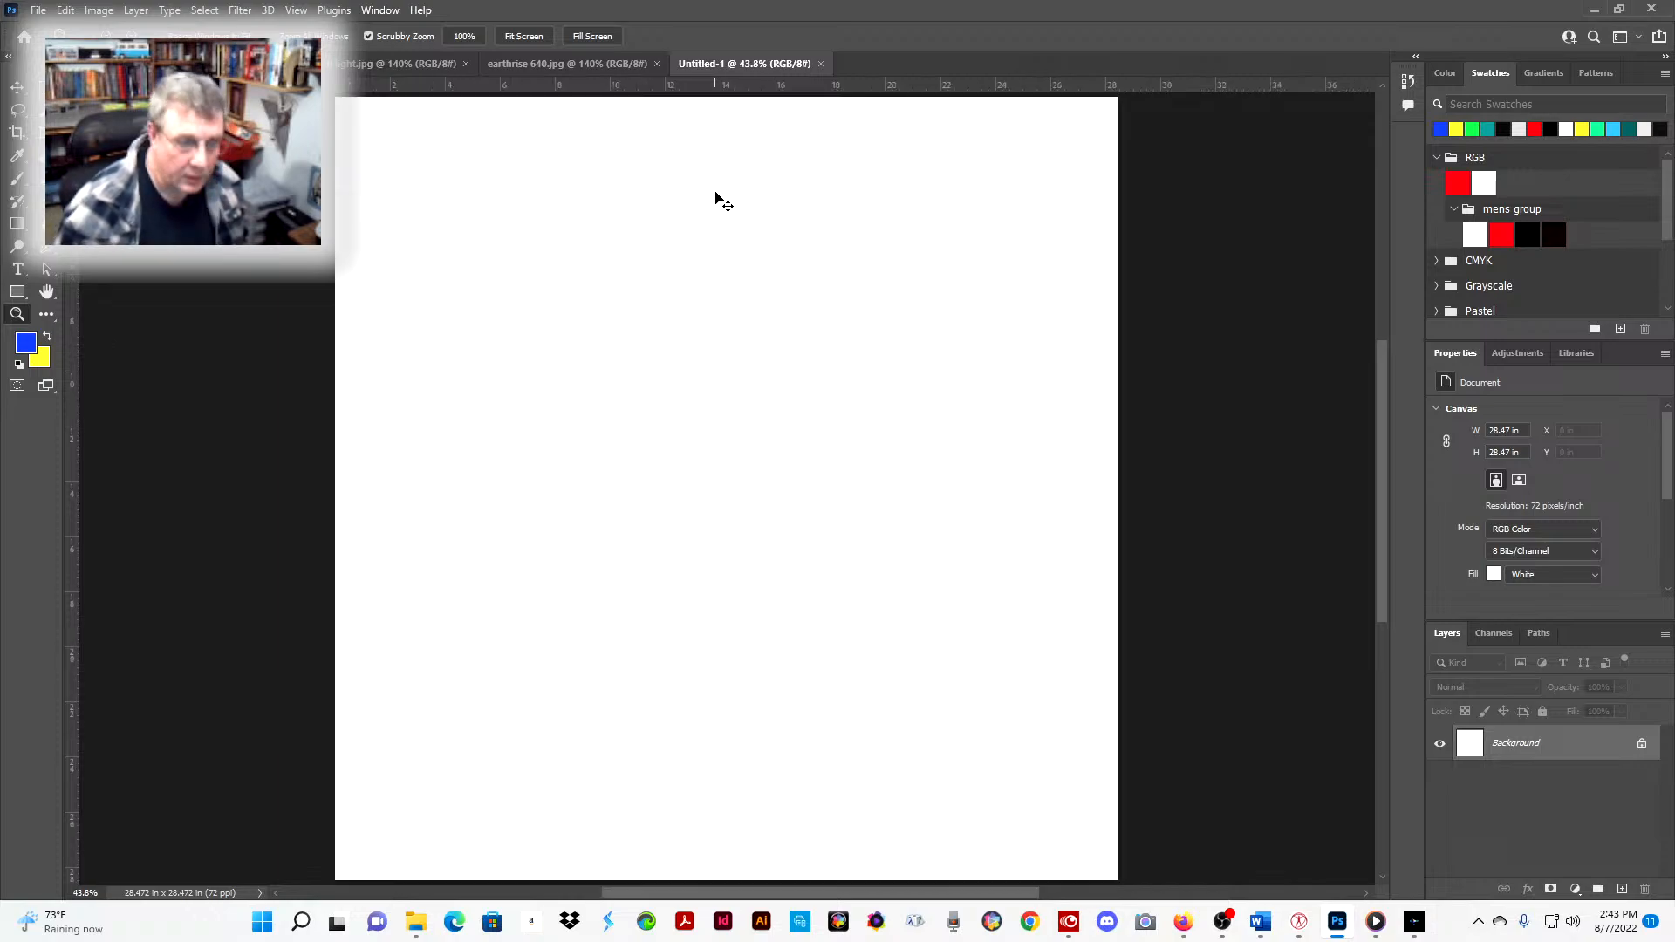
# - Reset the colors to their defaults and set the foreground color to RGB 20, 20, 20
pyautogui.click(19, 365)
pyautogui.click(30, 339)
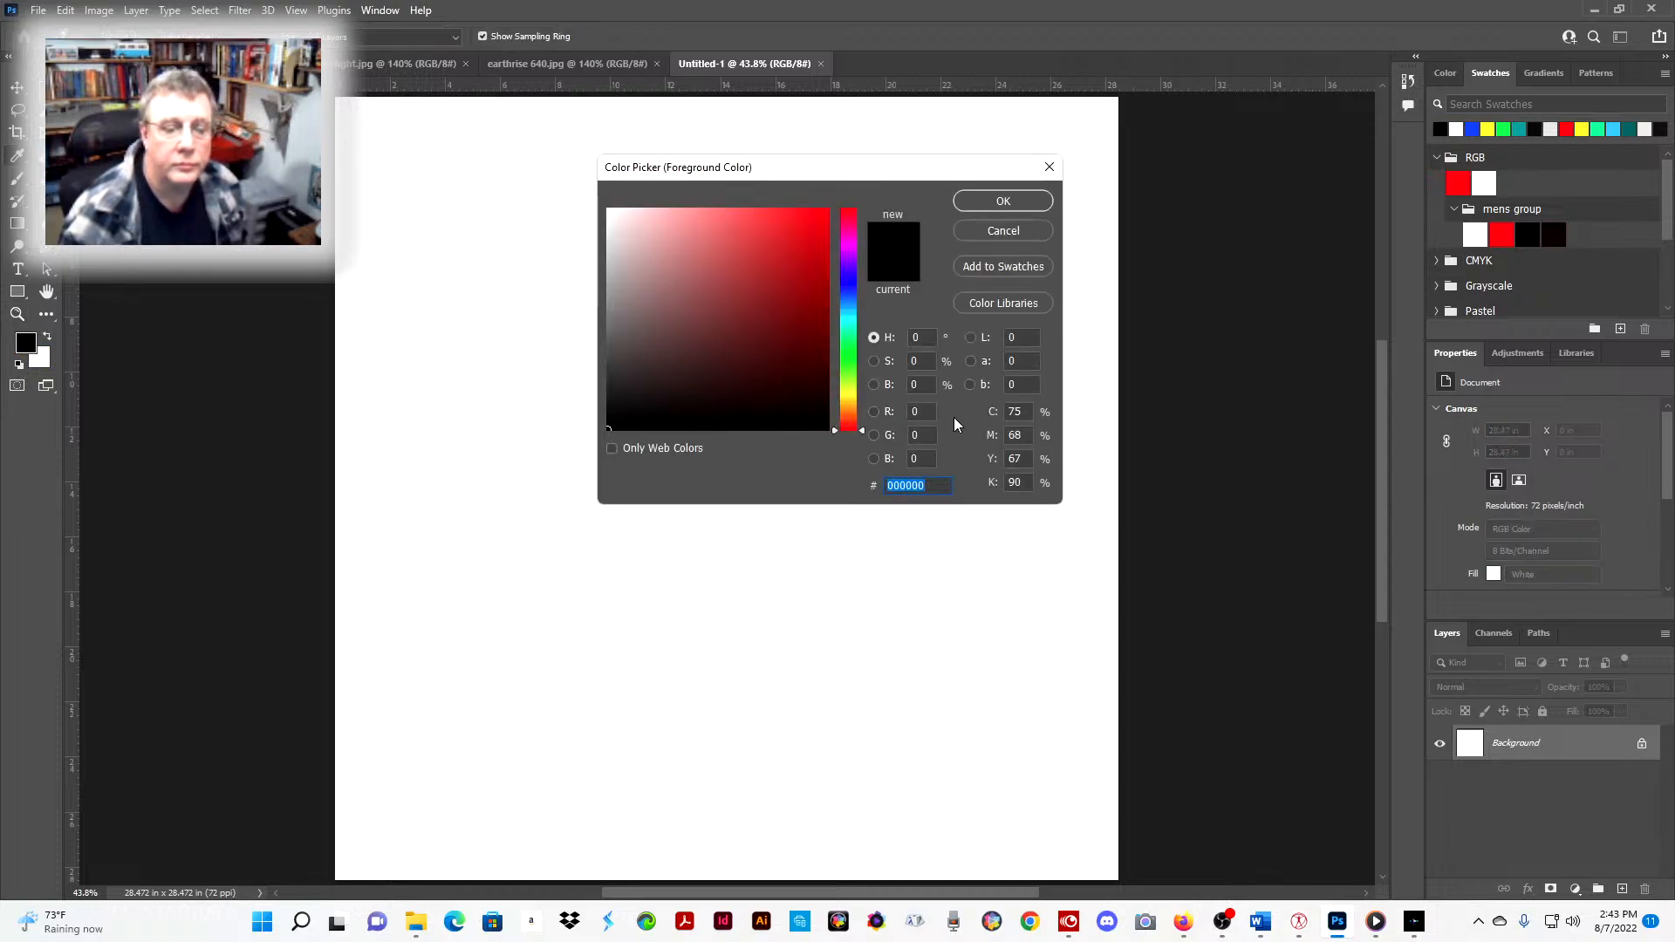
pyautogui.doubleClick(928, 412)
pyautogui.write('20')
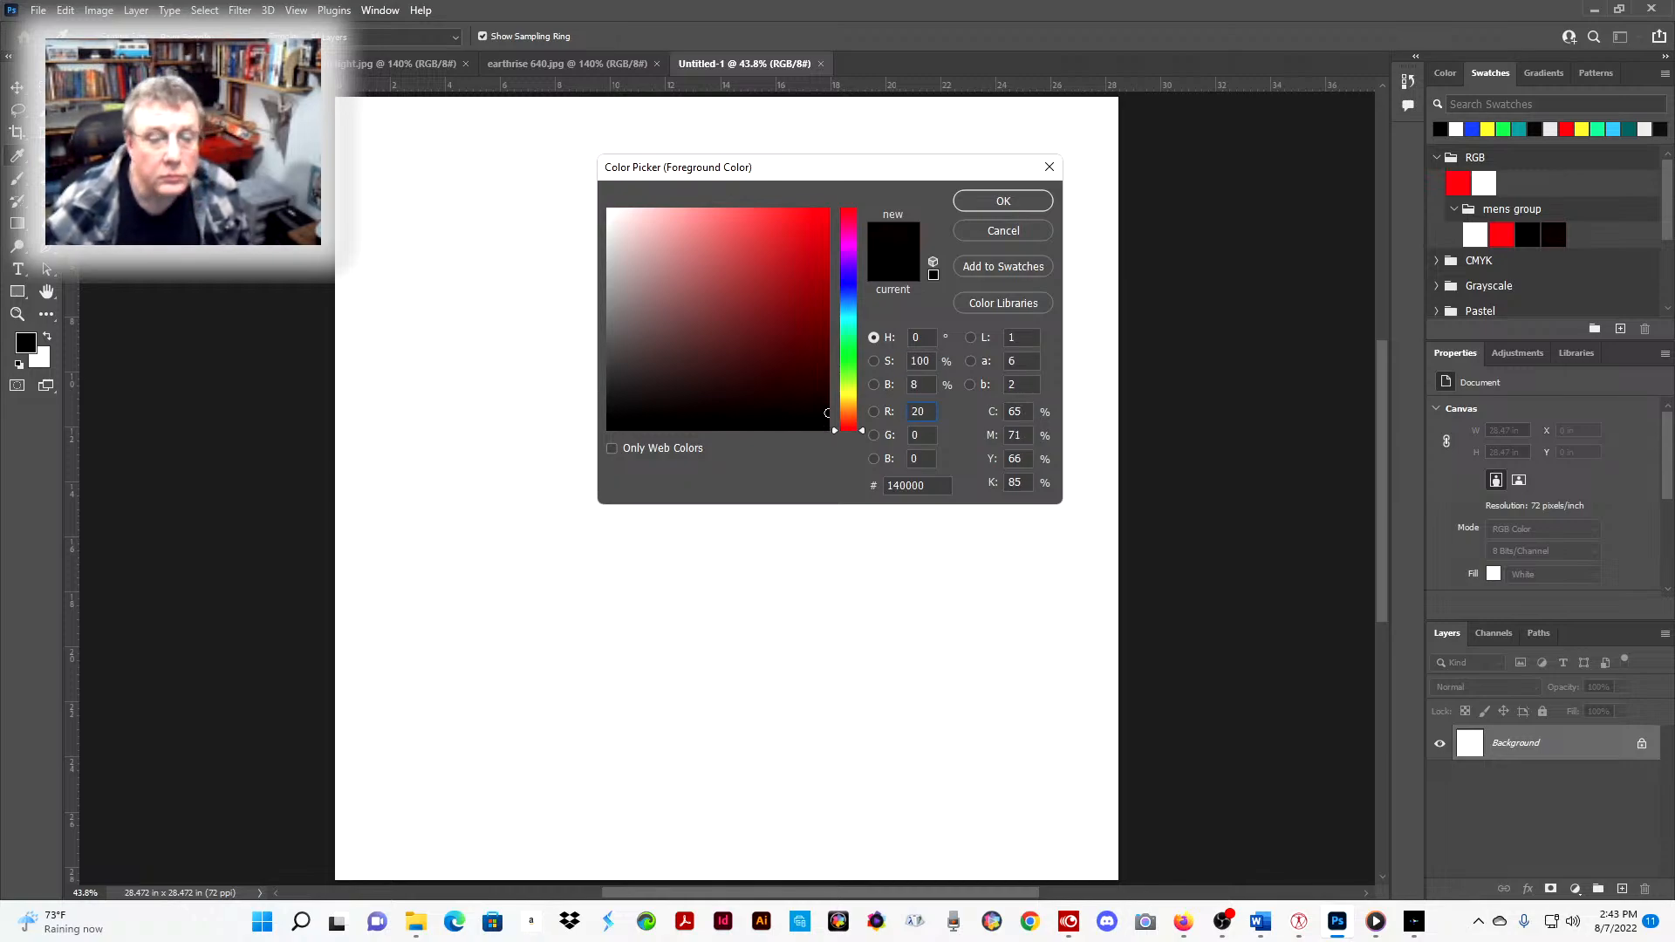
pyautogui.write('20')
pyautogui.press('Tab')
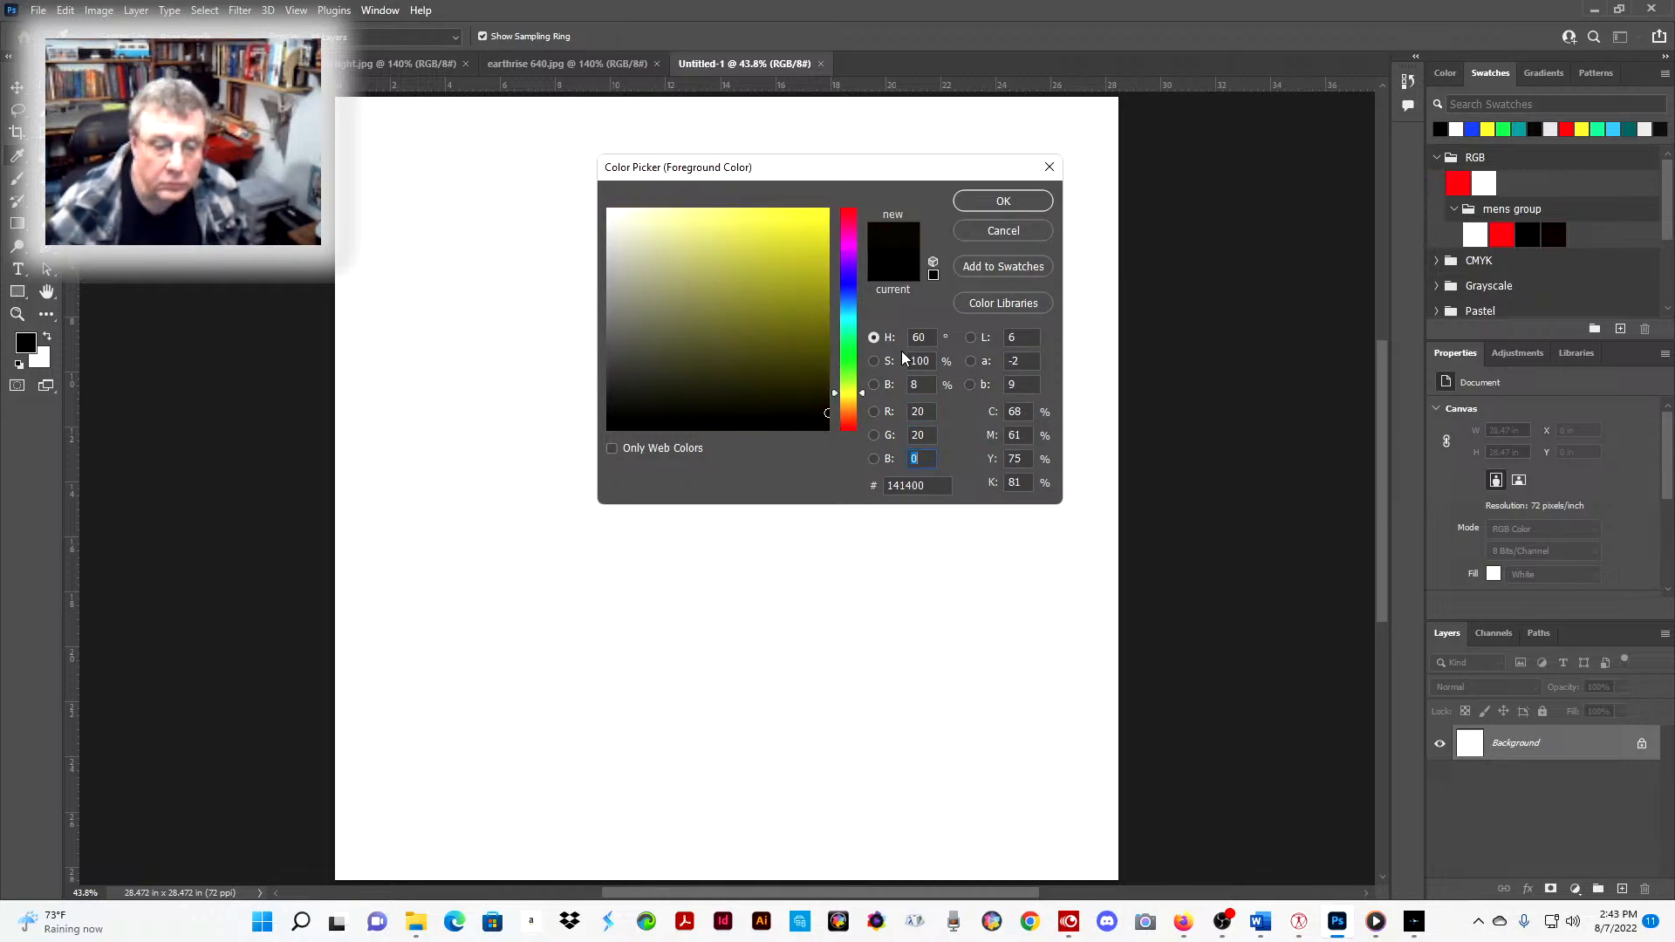
pyautogui.write('20')
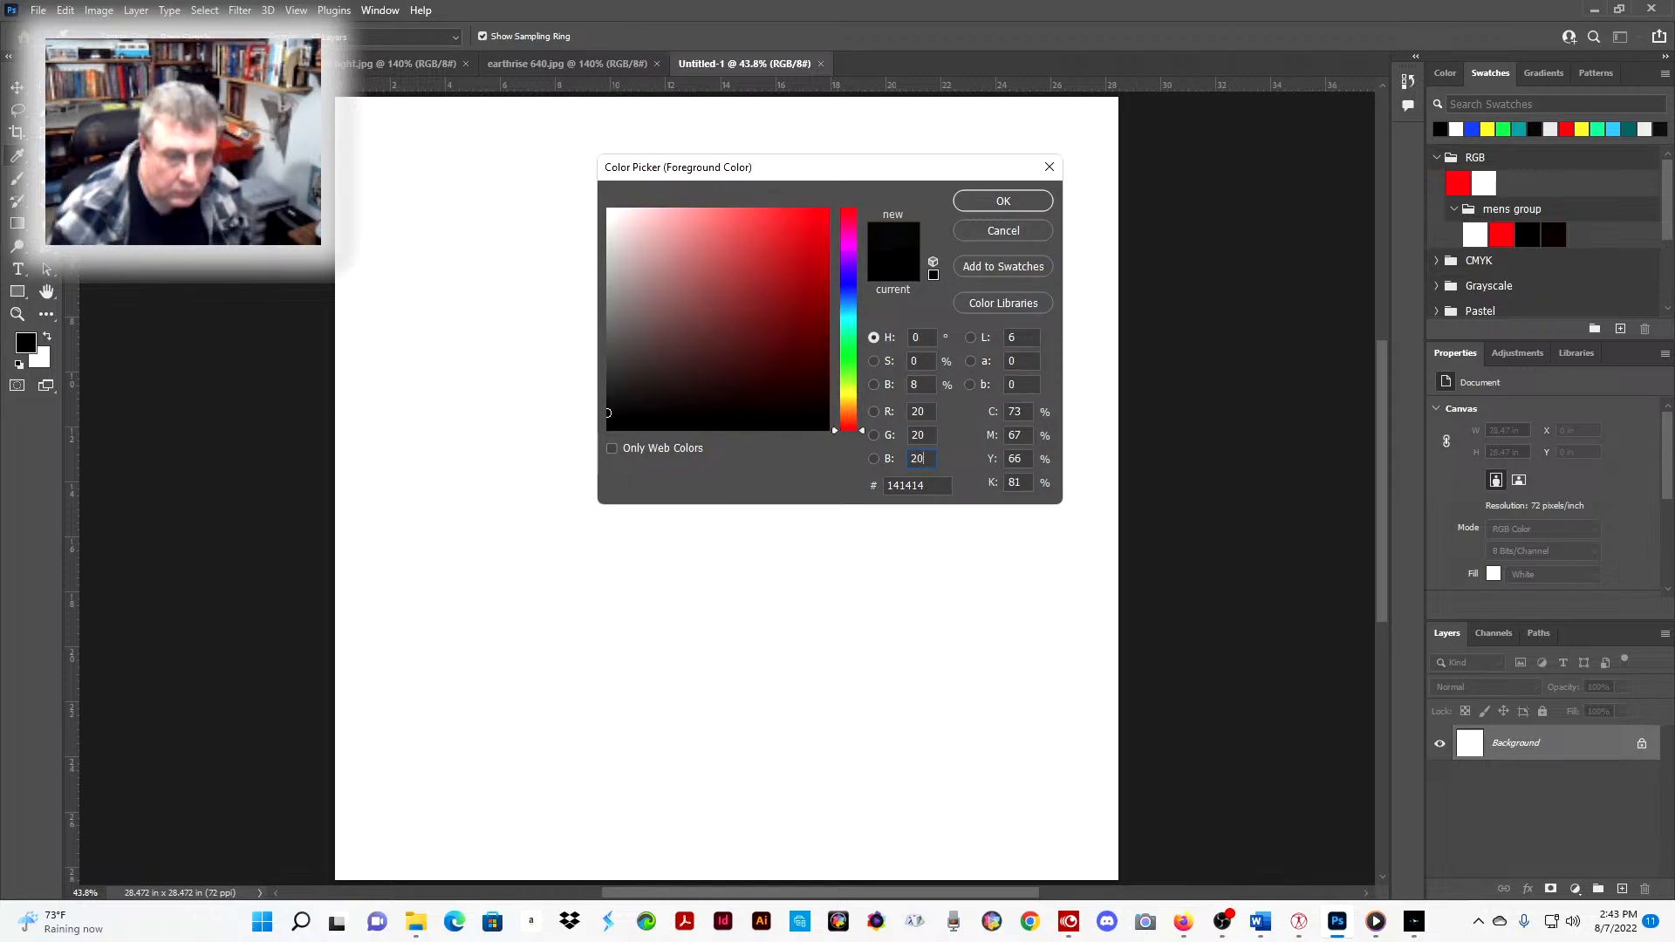
pyautogui.press('Return')
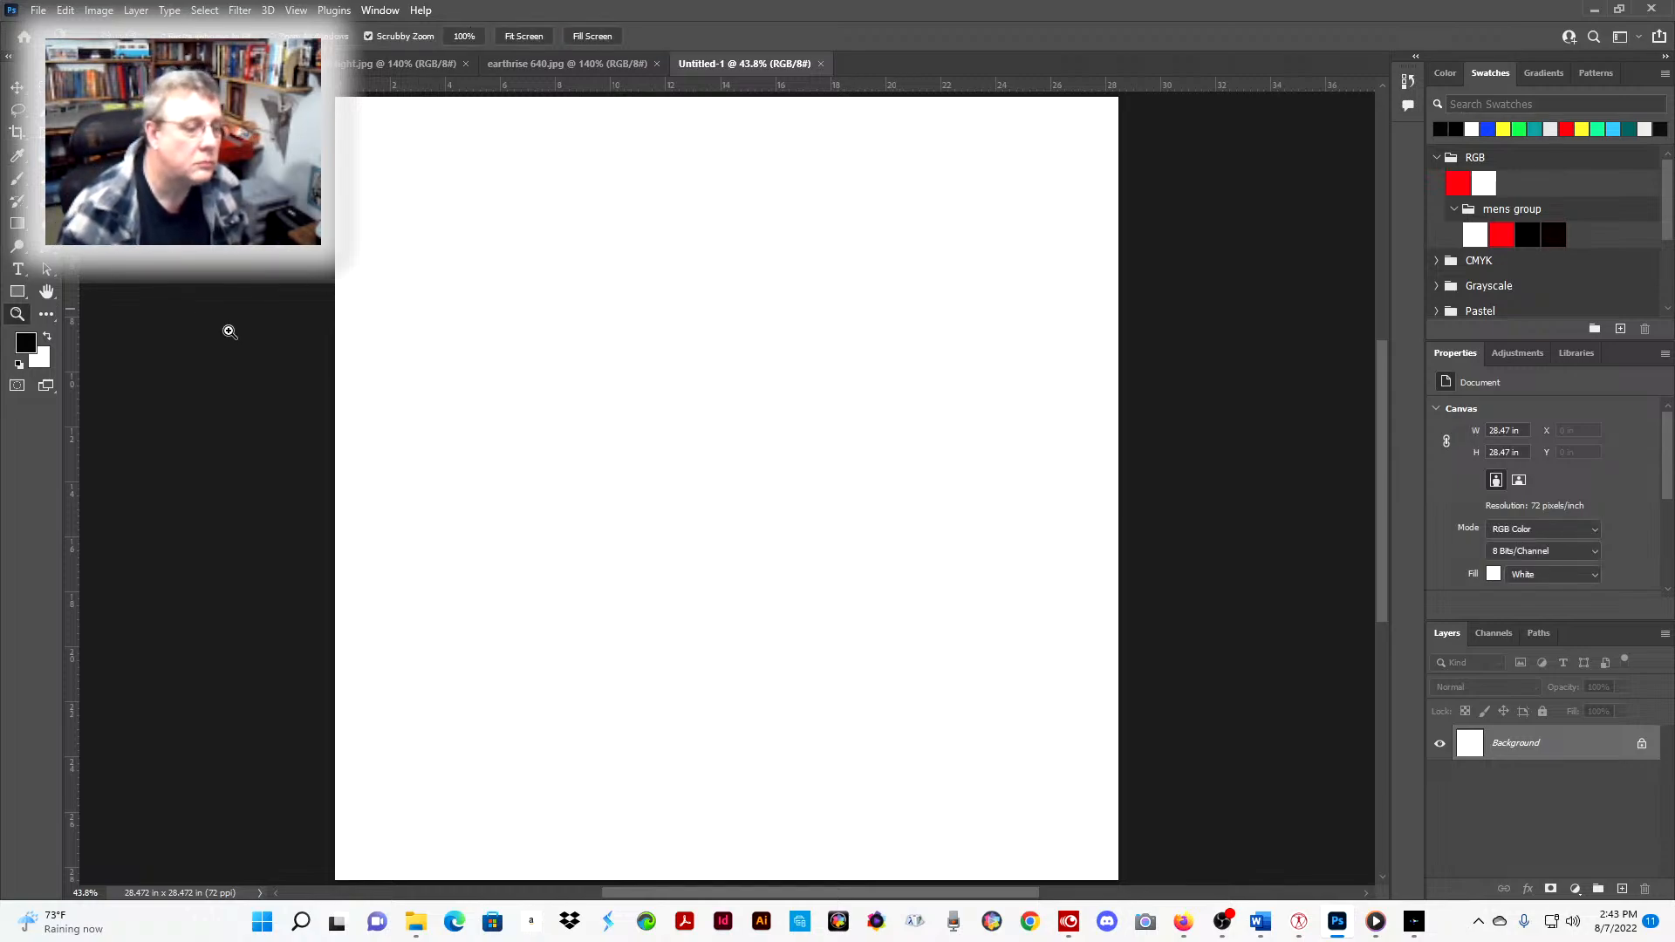
# - Set the background color to RGB 220, 220, 220
pyautogui.click(41, 361)
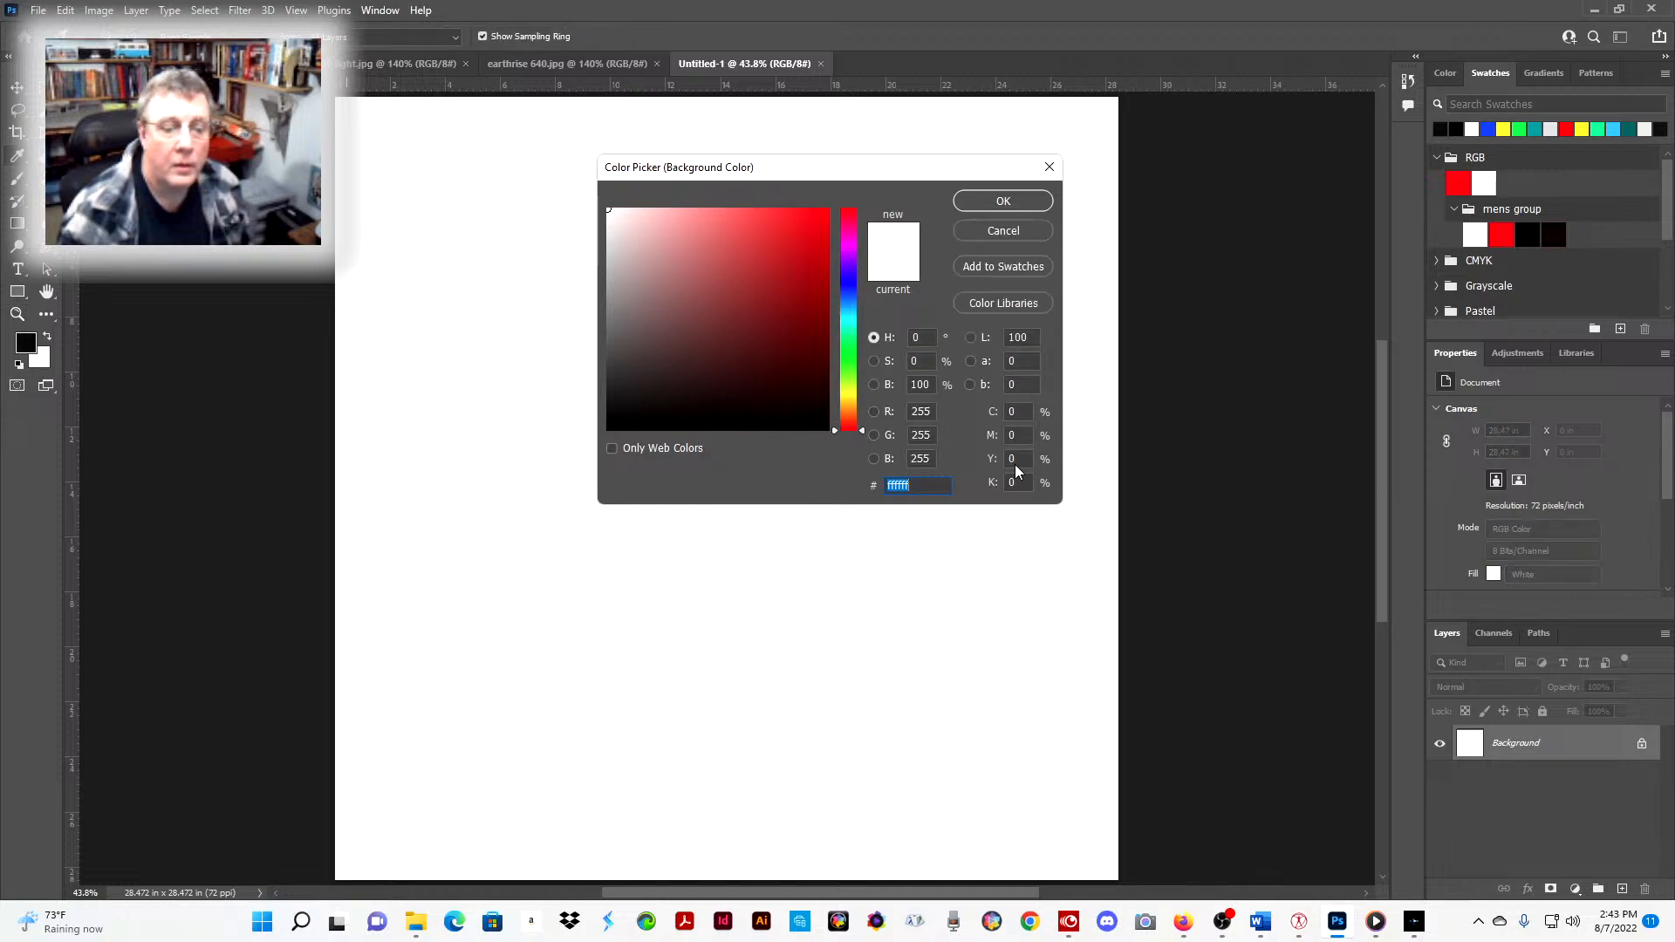
pyautogui.click(936, 411)
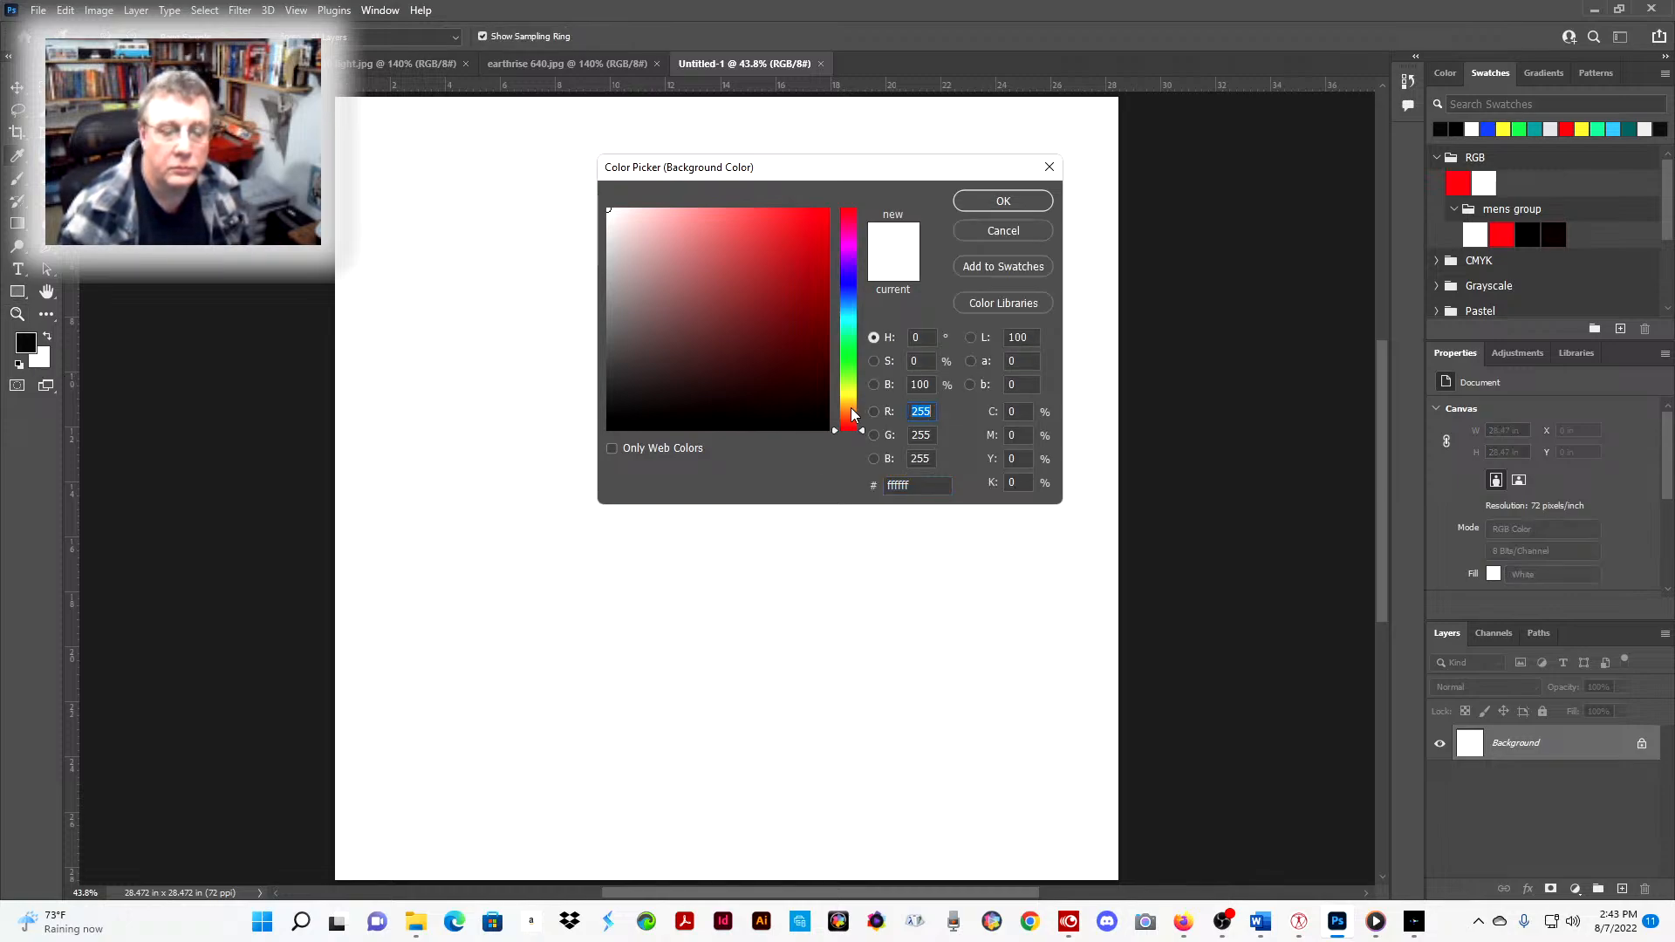
pyautogui.write('220')
pyautogui.press('Tab')
pyautogui.write('220')
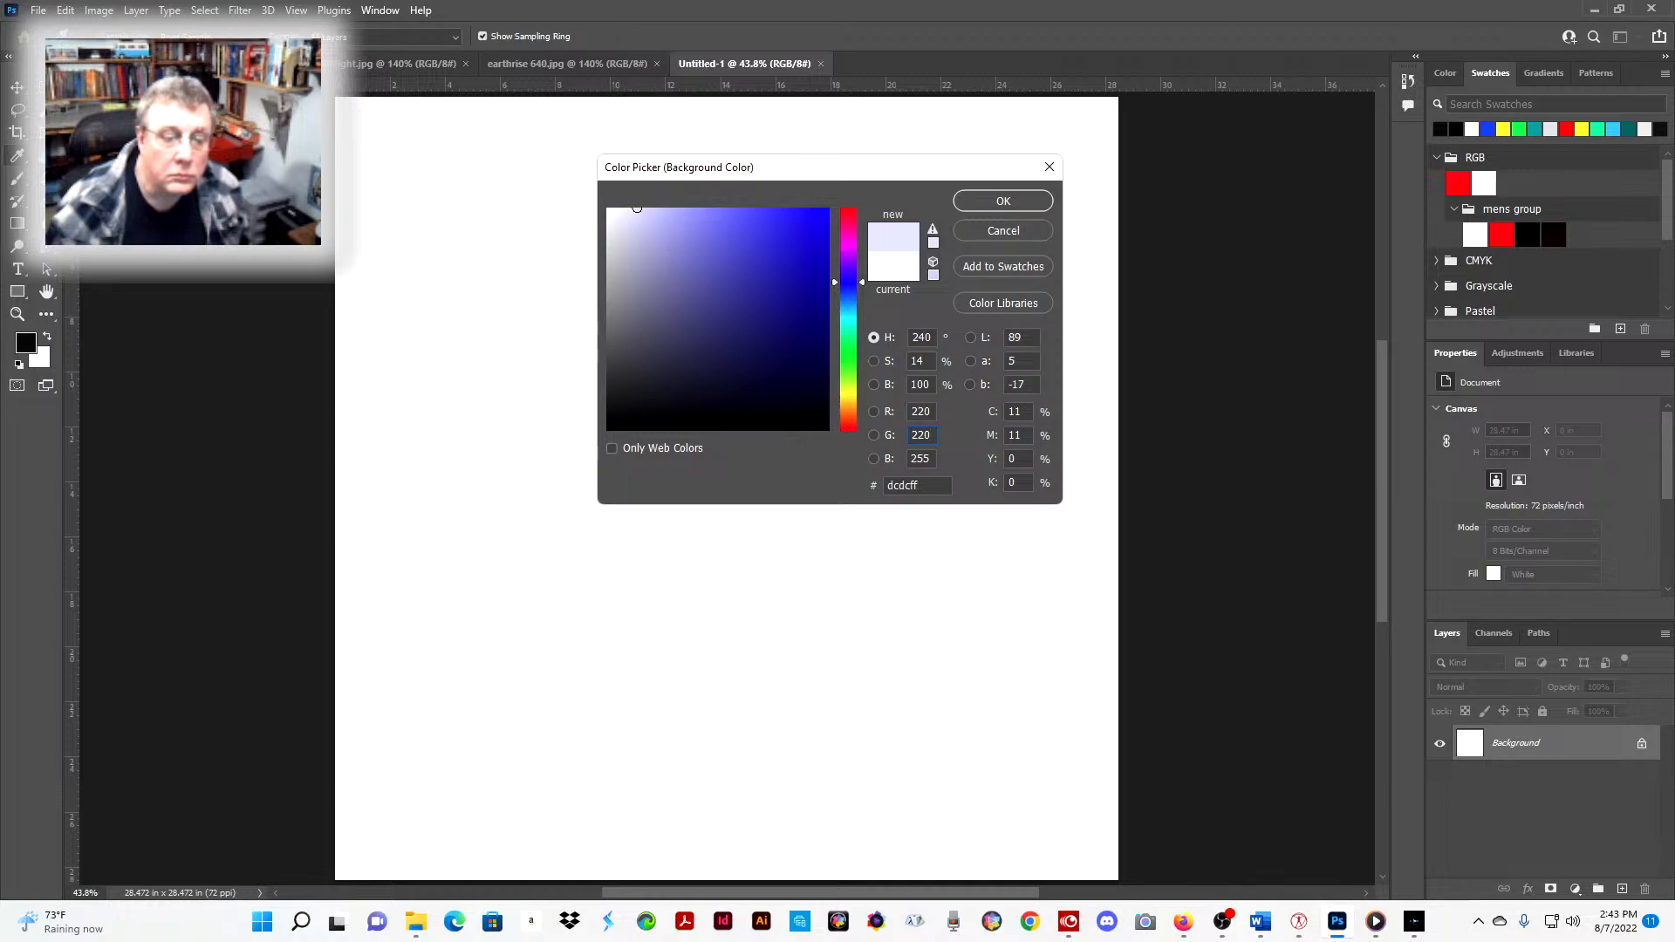
pyautogui.press('Tab')
pyautogui.write('220')
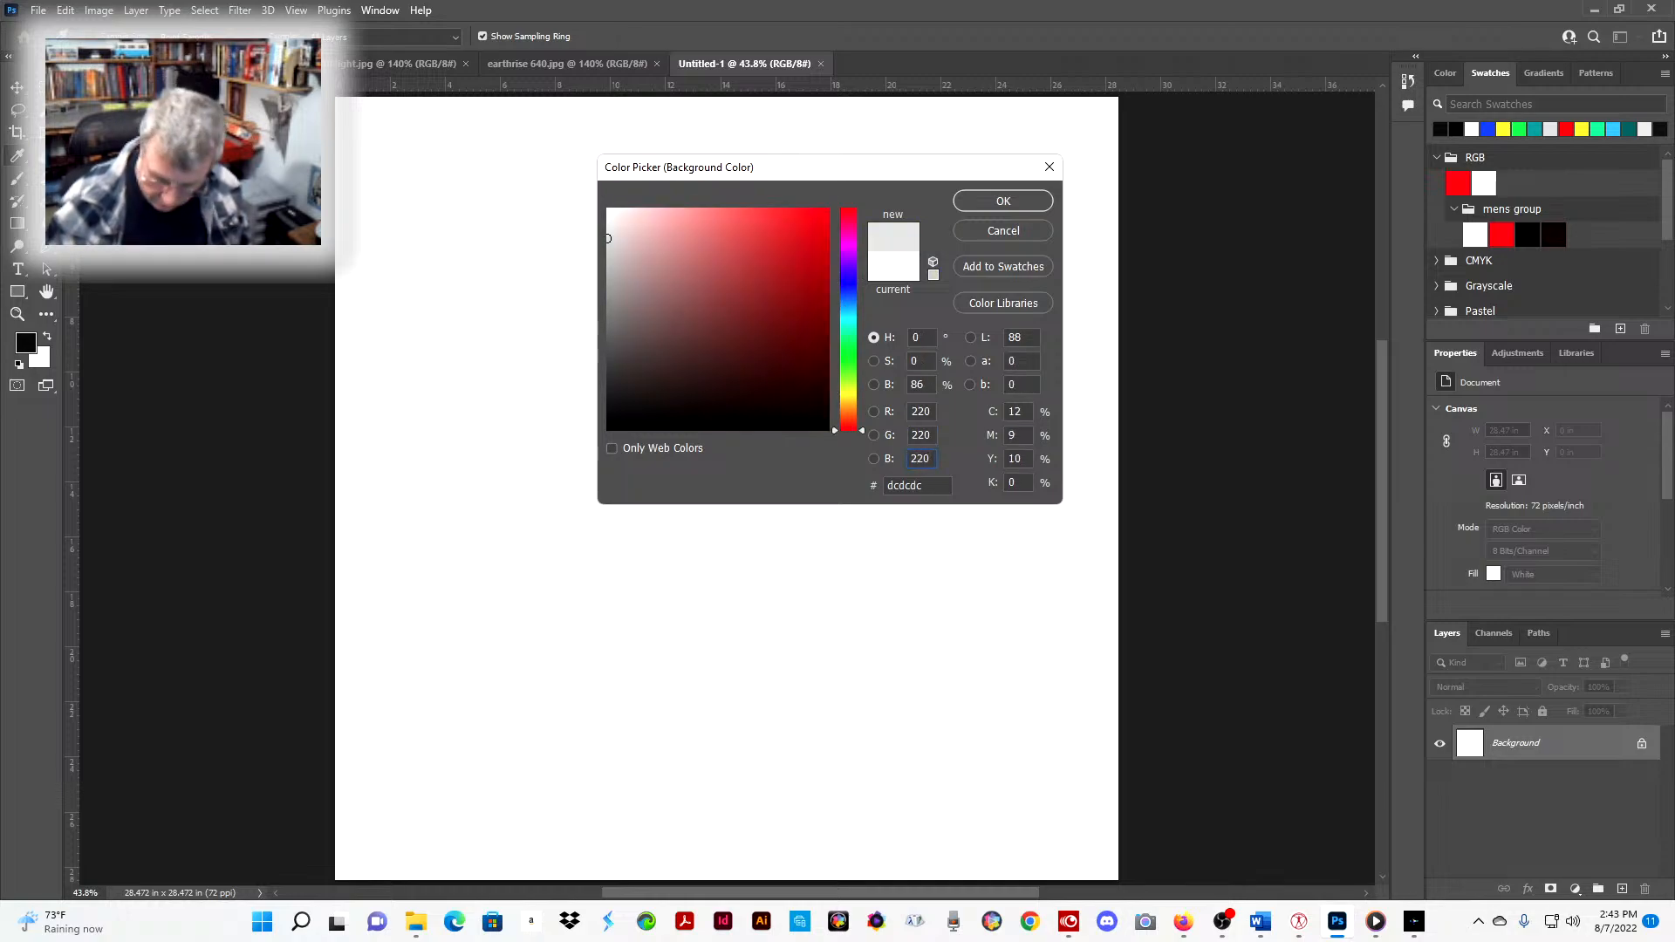
pyautogui.press('Return')
pyautogui.press('z')
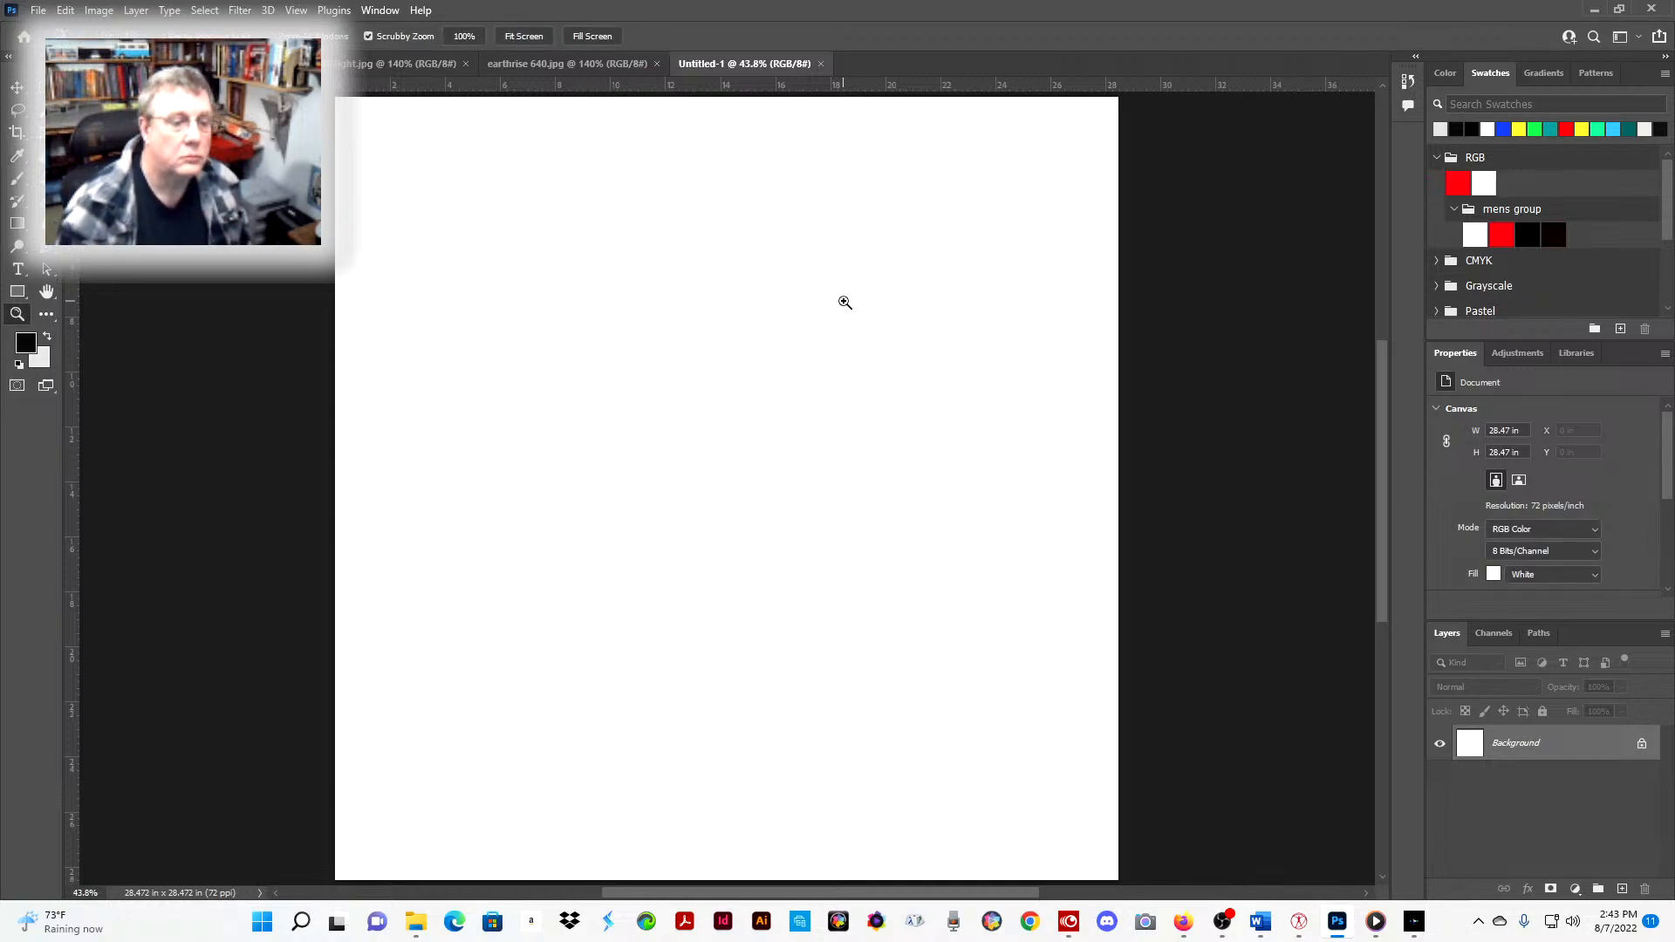
# - Render the Clouds filter on the Background layer using the foreground and background grays
pyautogui.click(249, 12)
pyautogui.click(262, 27)
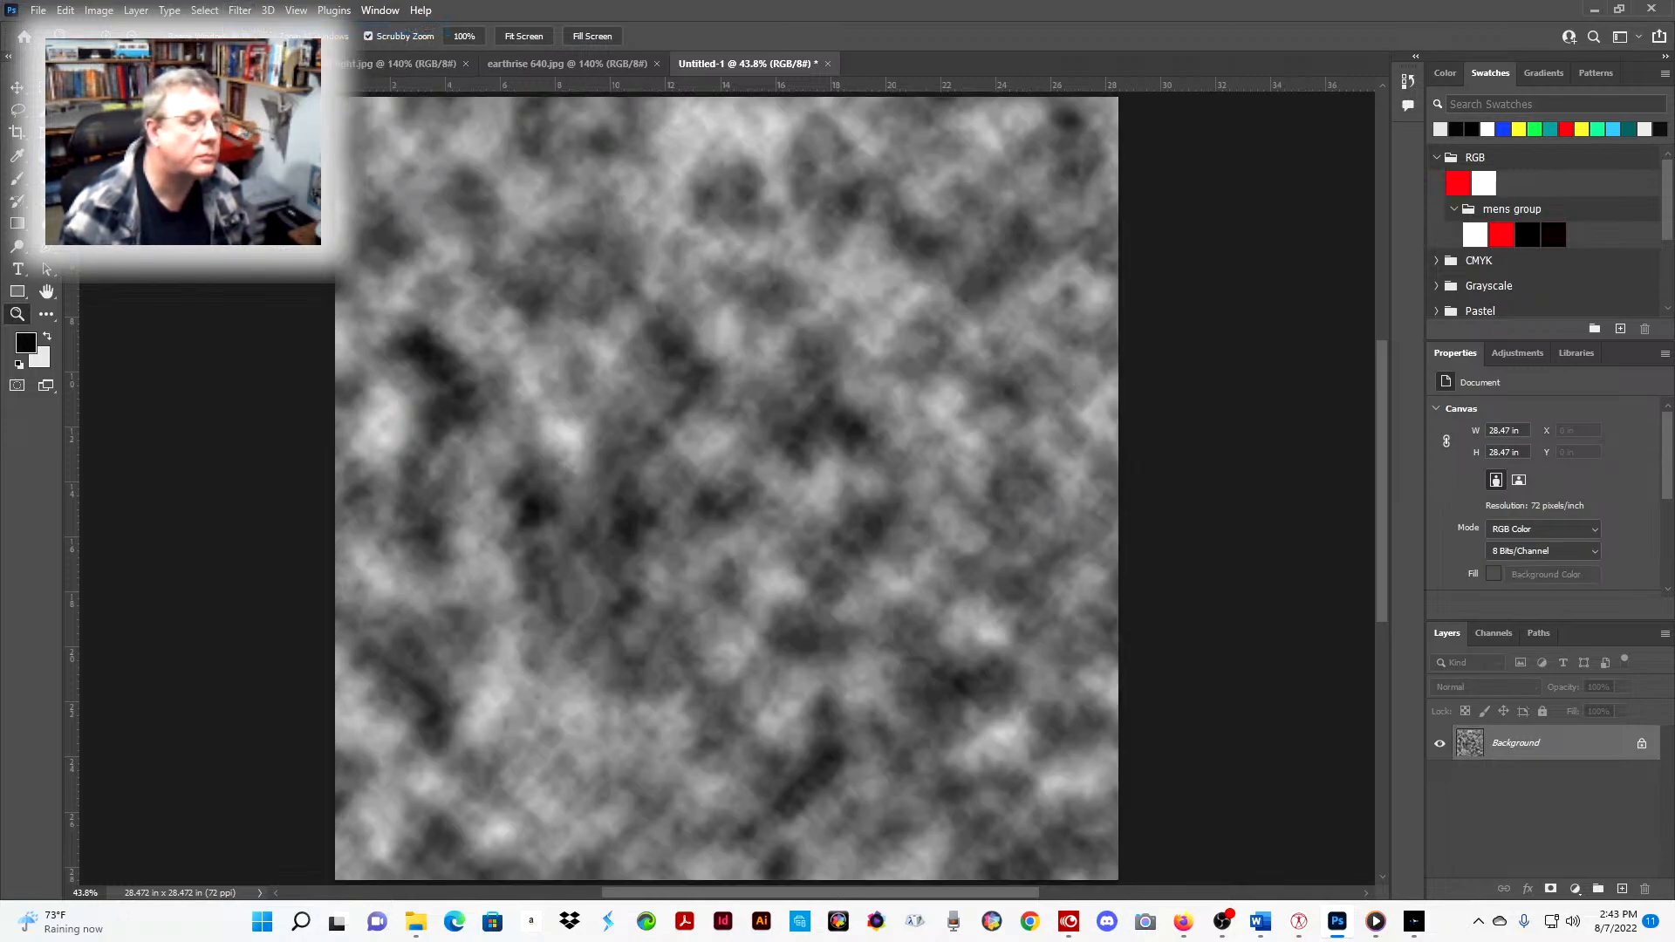
pyautogui.press('w')
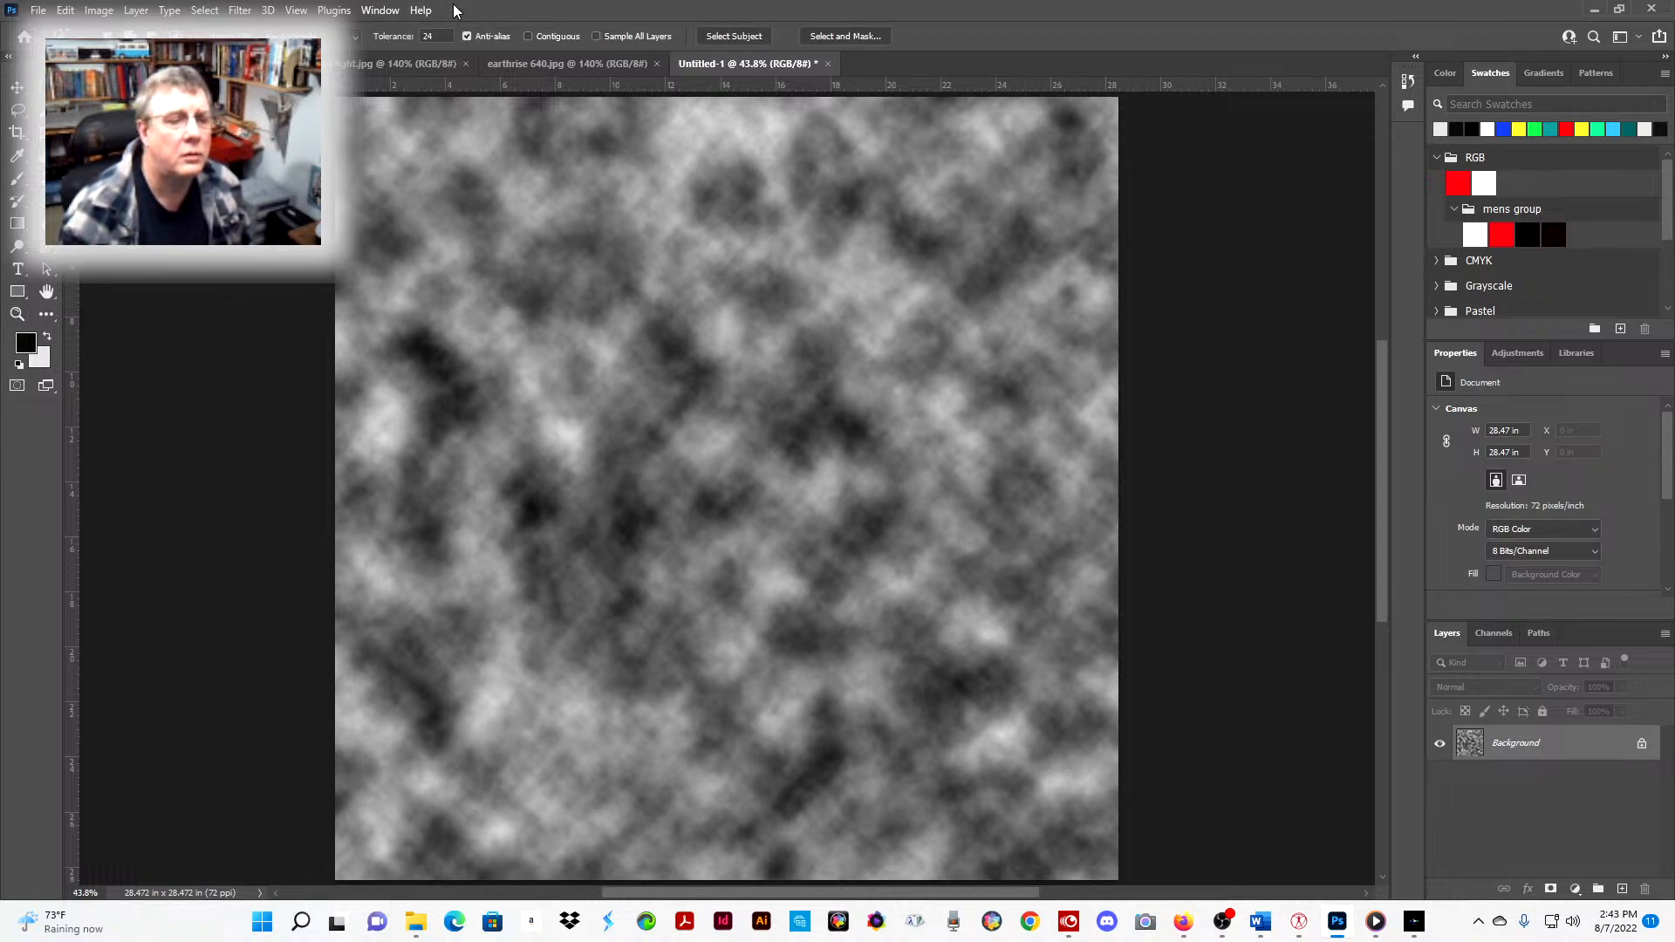
# - Select the dark patches of the cloud texture with the Magic Wand at a tolerance of 48
pyautogui.click(427, 34)
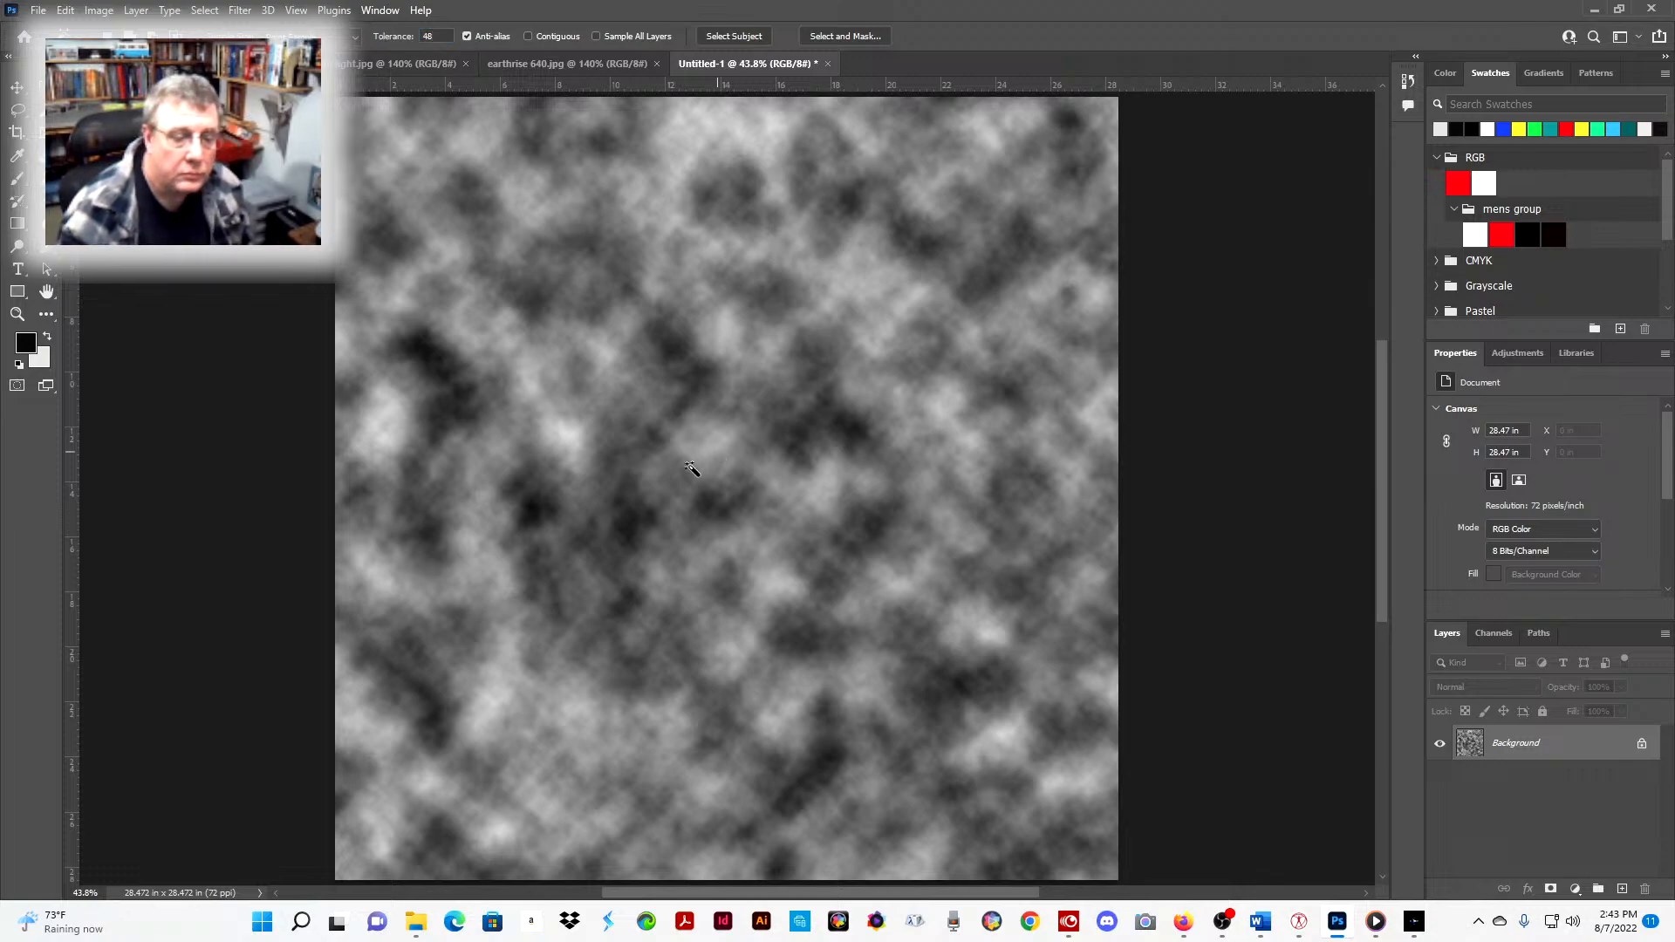
pyautogui.click(630, 530)
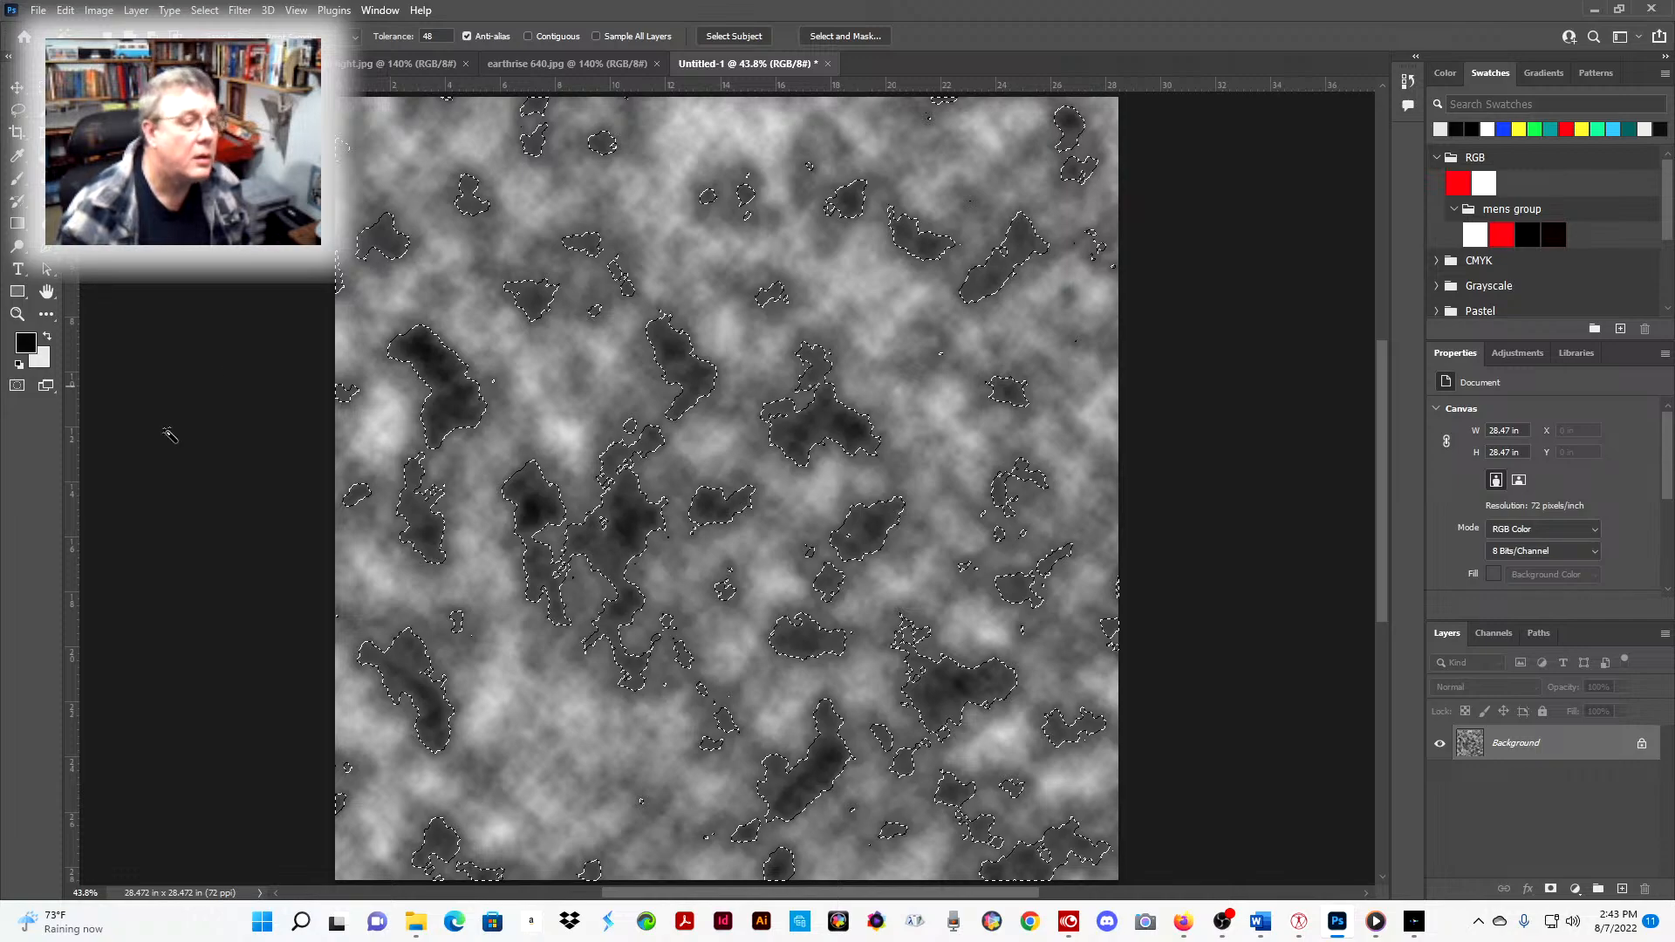
# - Set the foreground color to a cyan of RGB 8, 181, 202
pyautogui.click(25, 342)
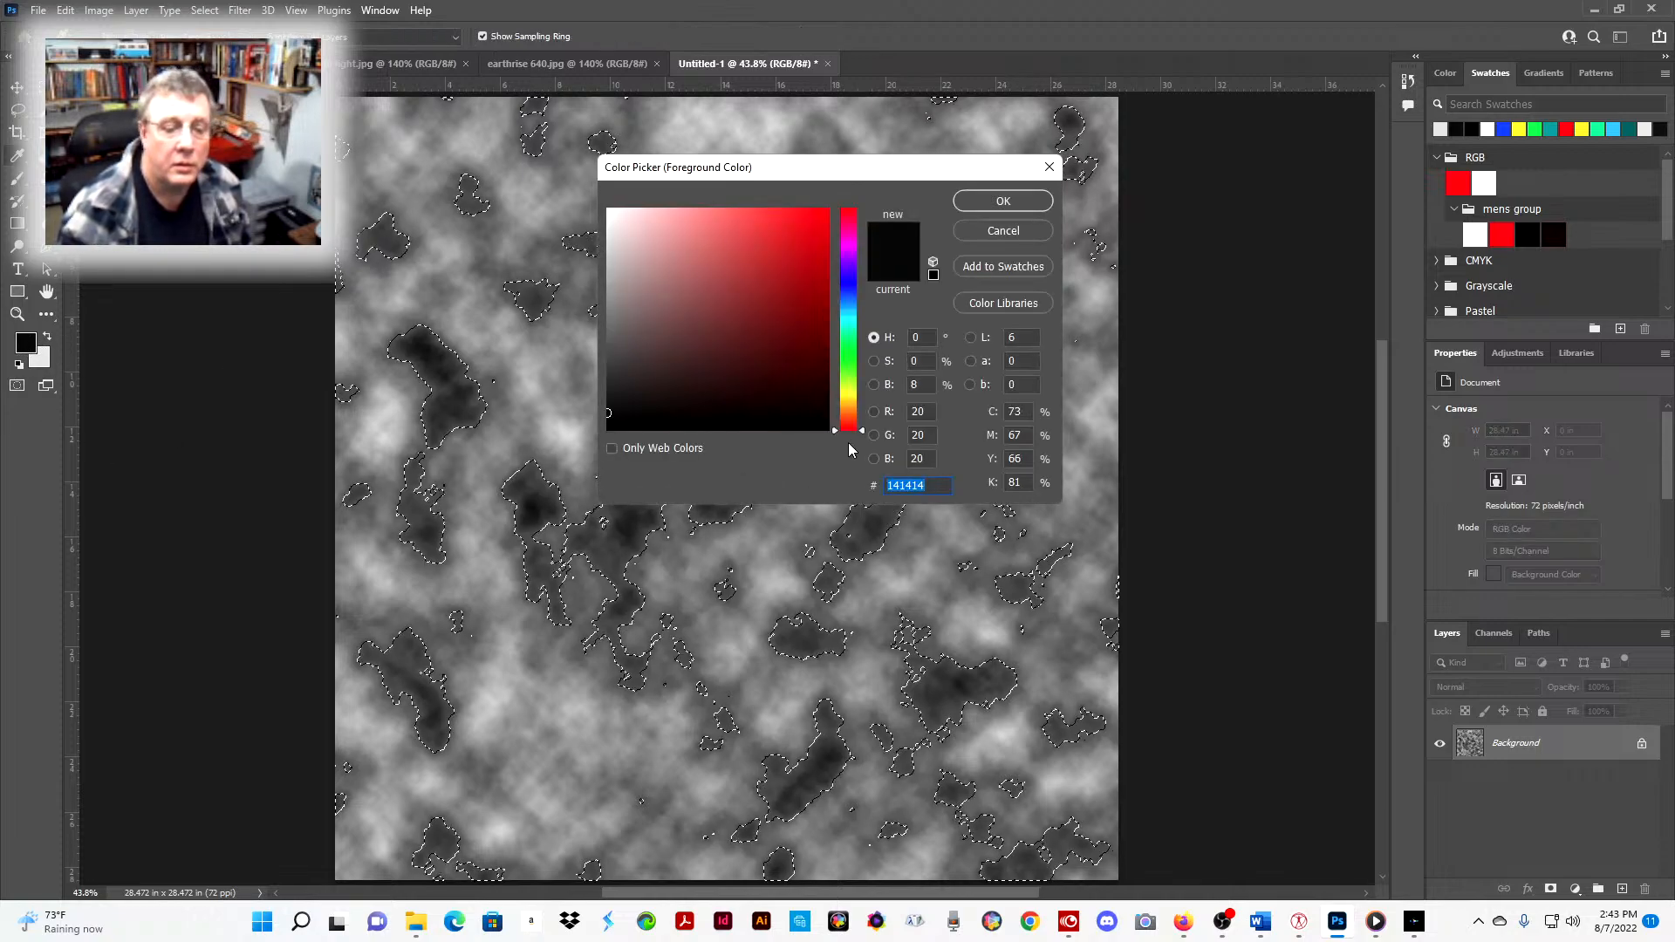
pyautogui.moveTo(862, 431); pyautogui.dragTo(871, 316)
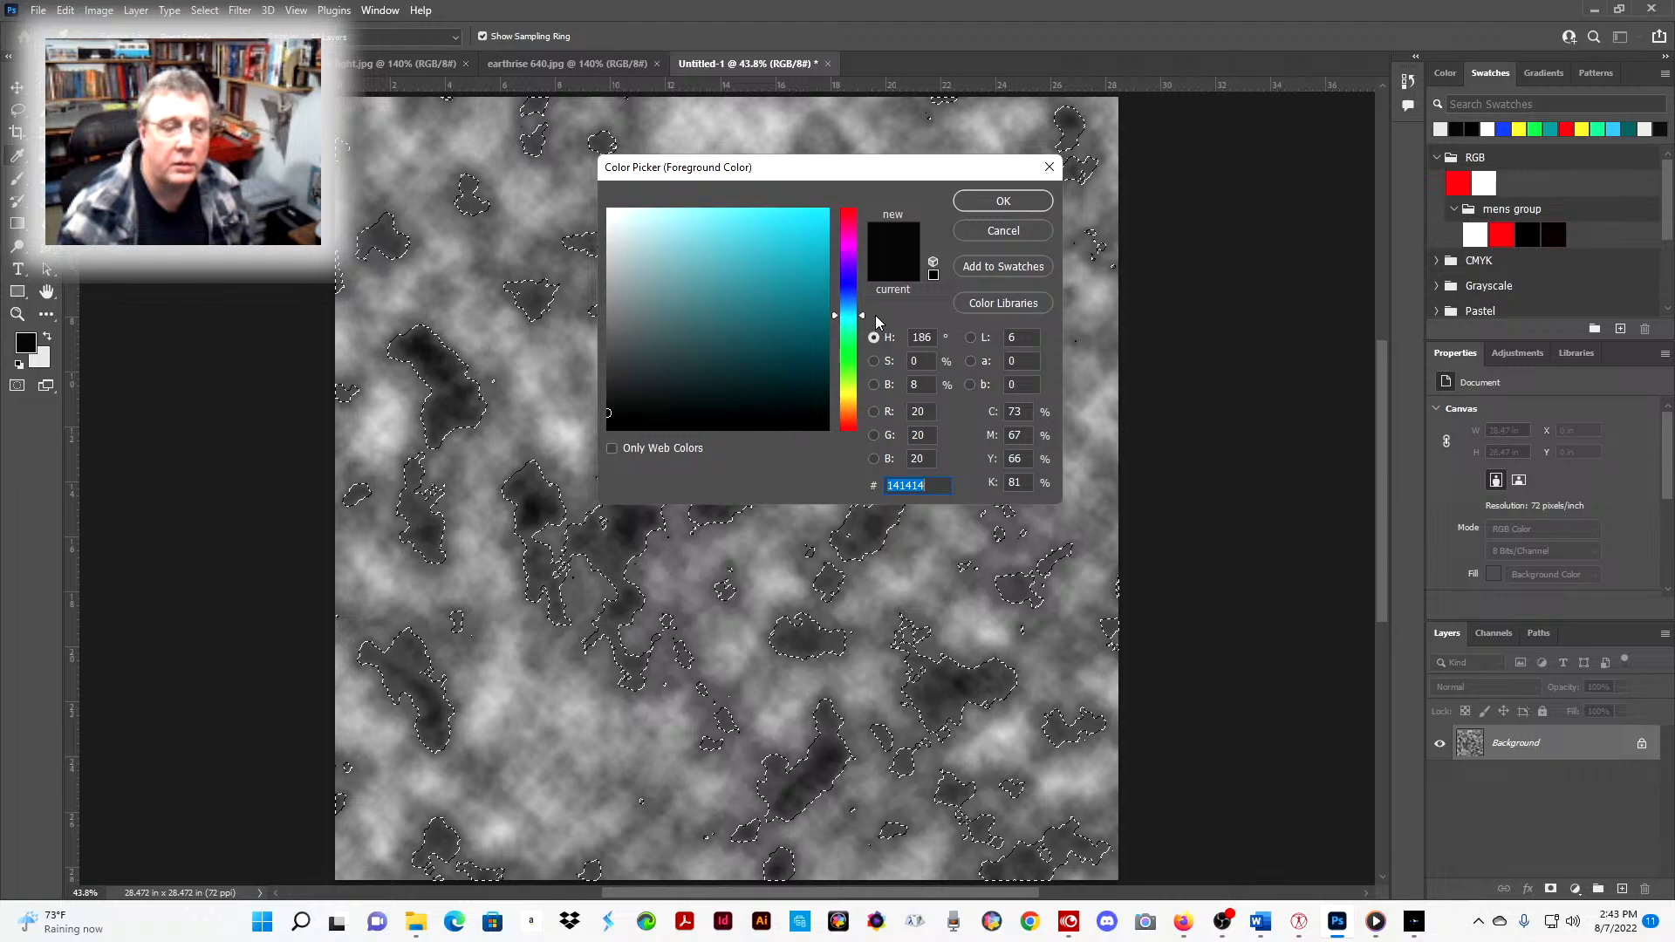
pyautogui.click(820, 254)
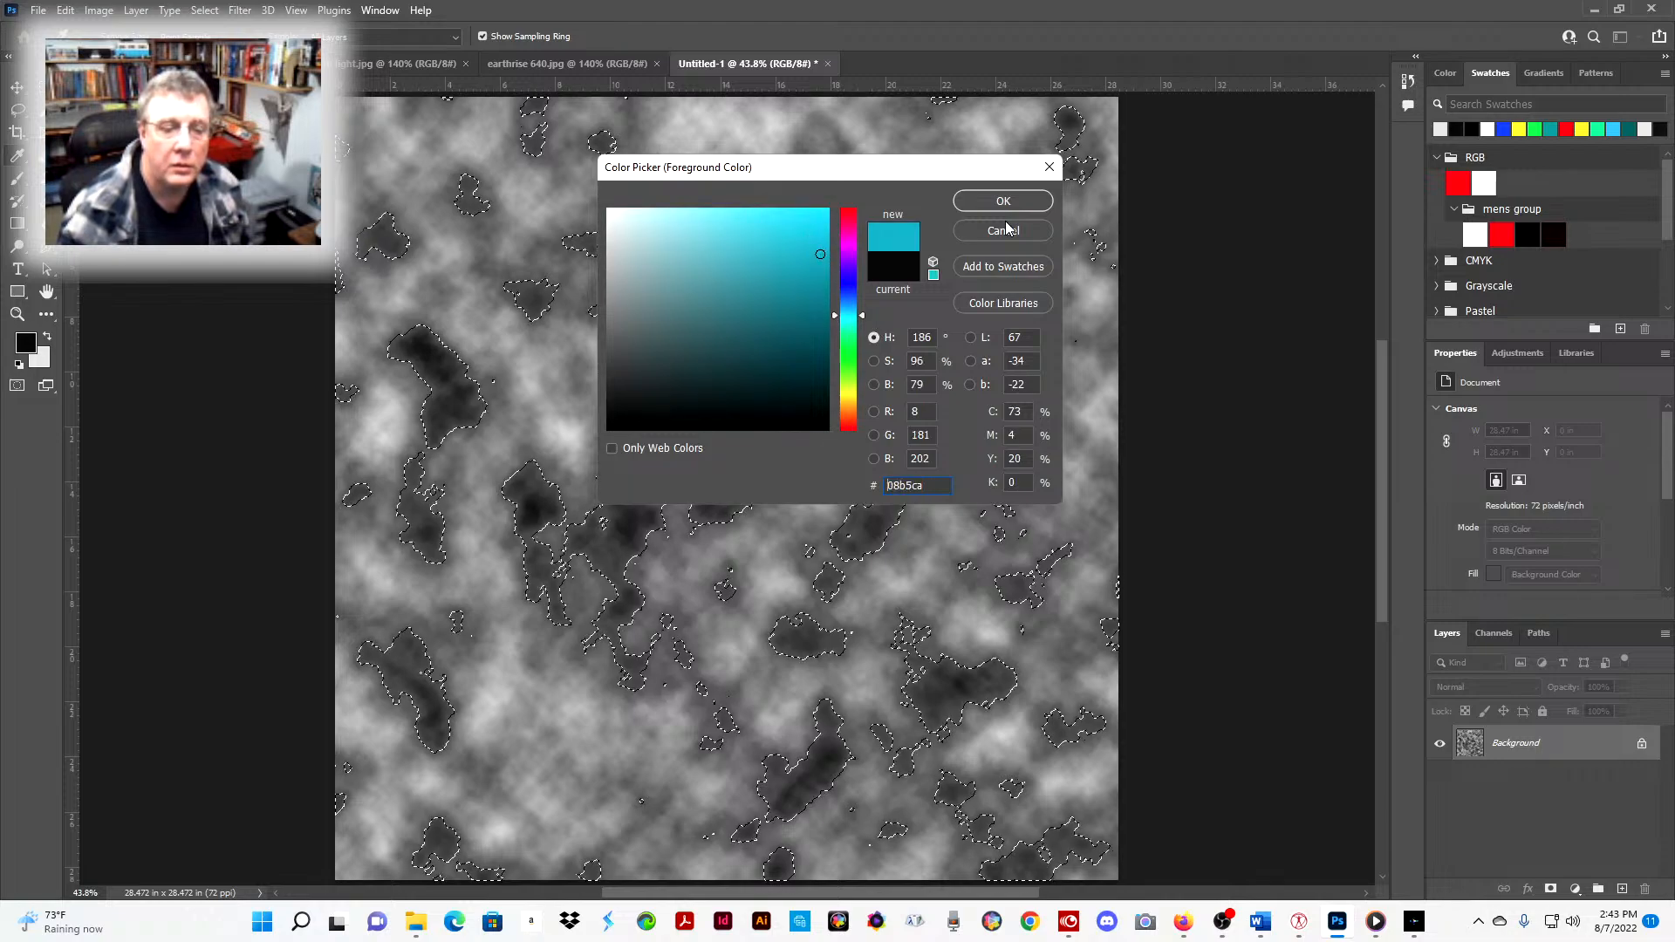
pyautogui.click(987, 202)
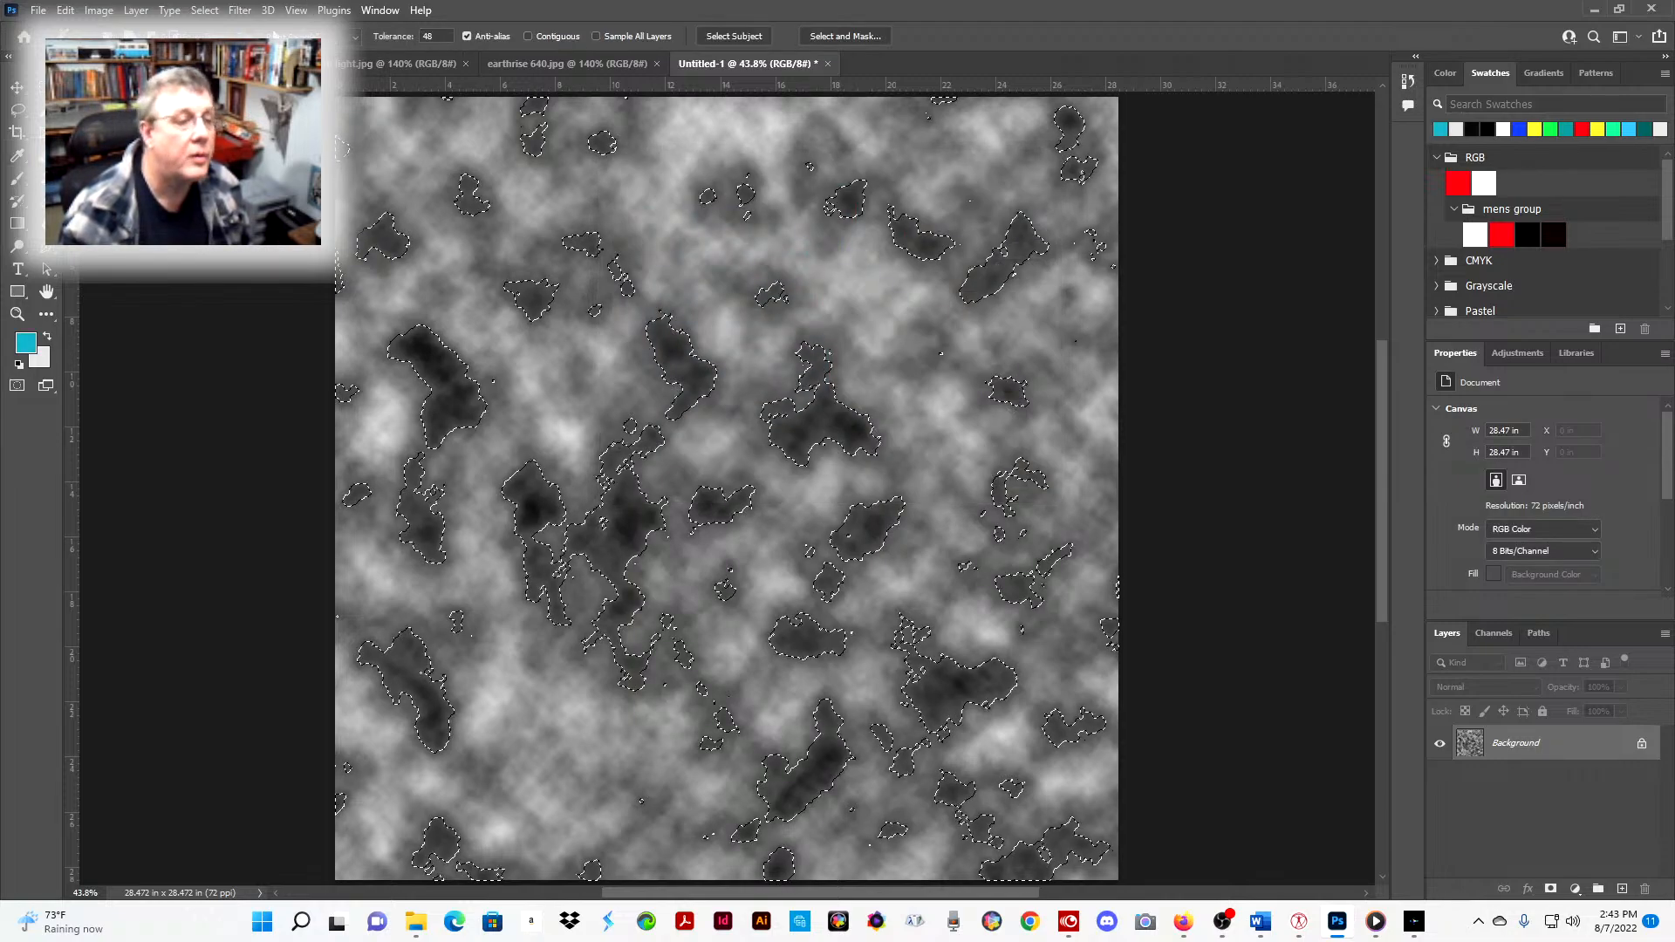
# - Stroke the selected patches with a 6 px cyan outline, centered at 100% opacity, and clear the selection
pyautogui.click(70, 12)
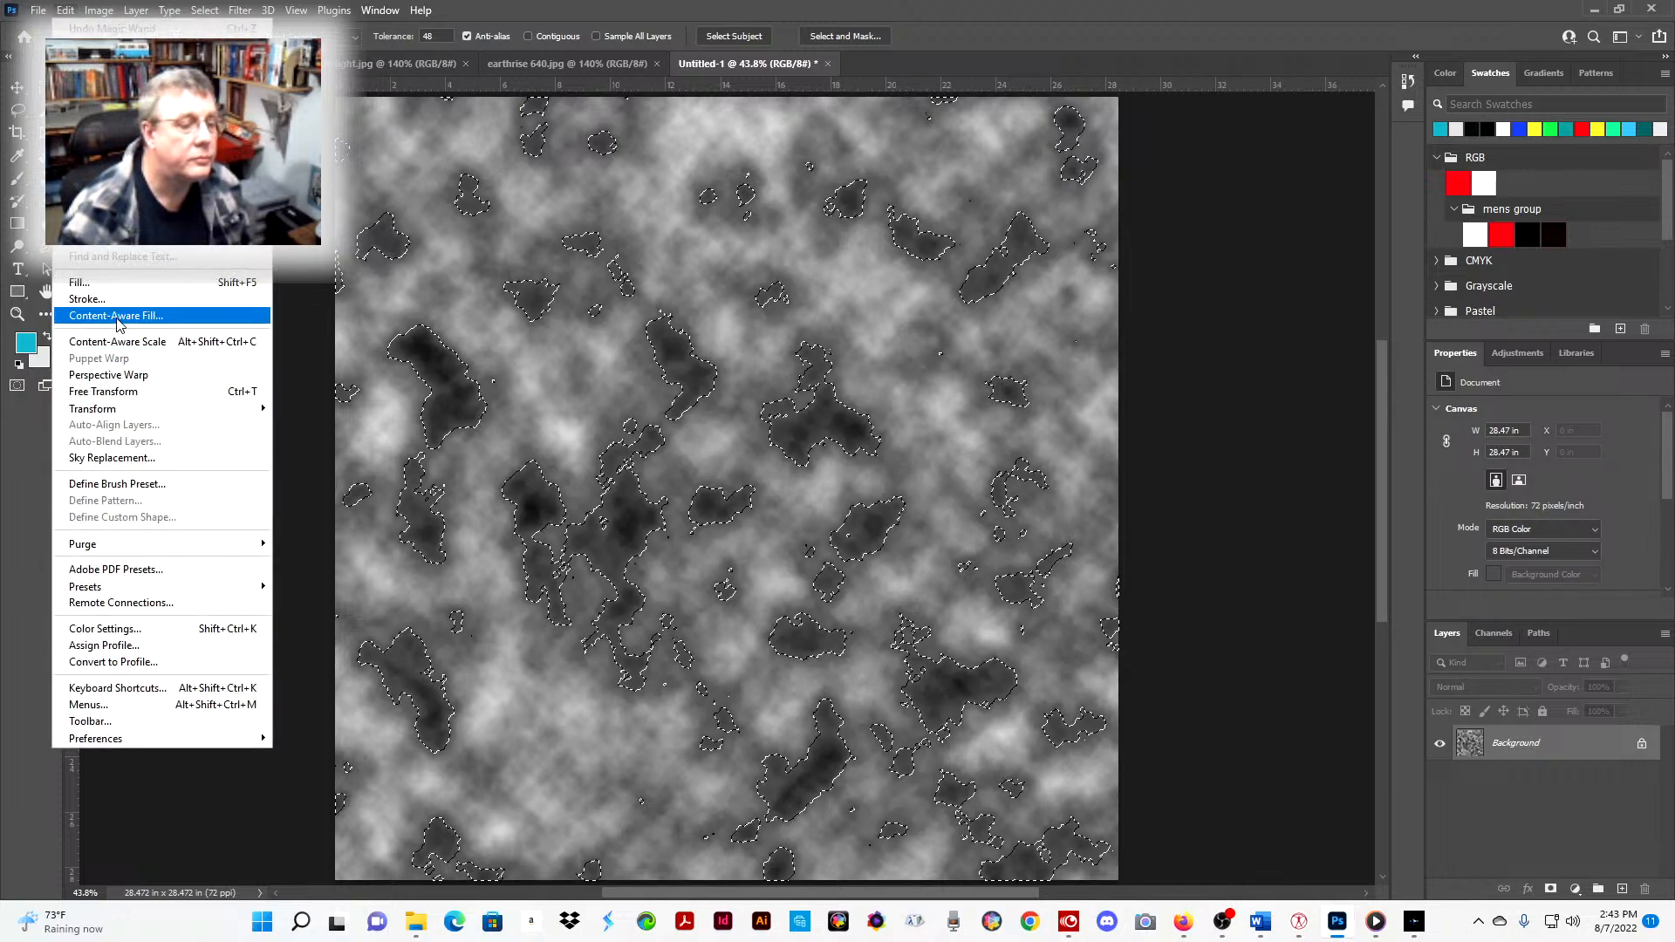
pyautogui.click(110, 307)
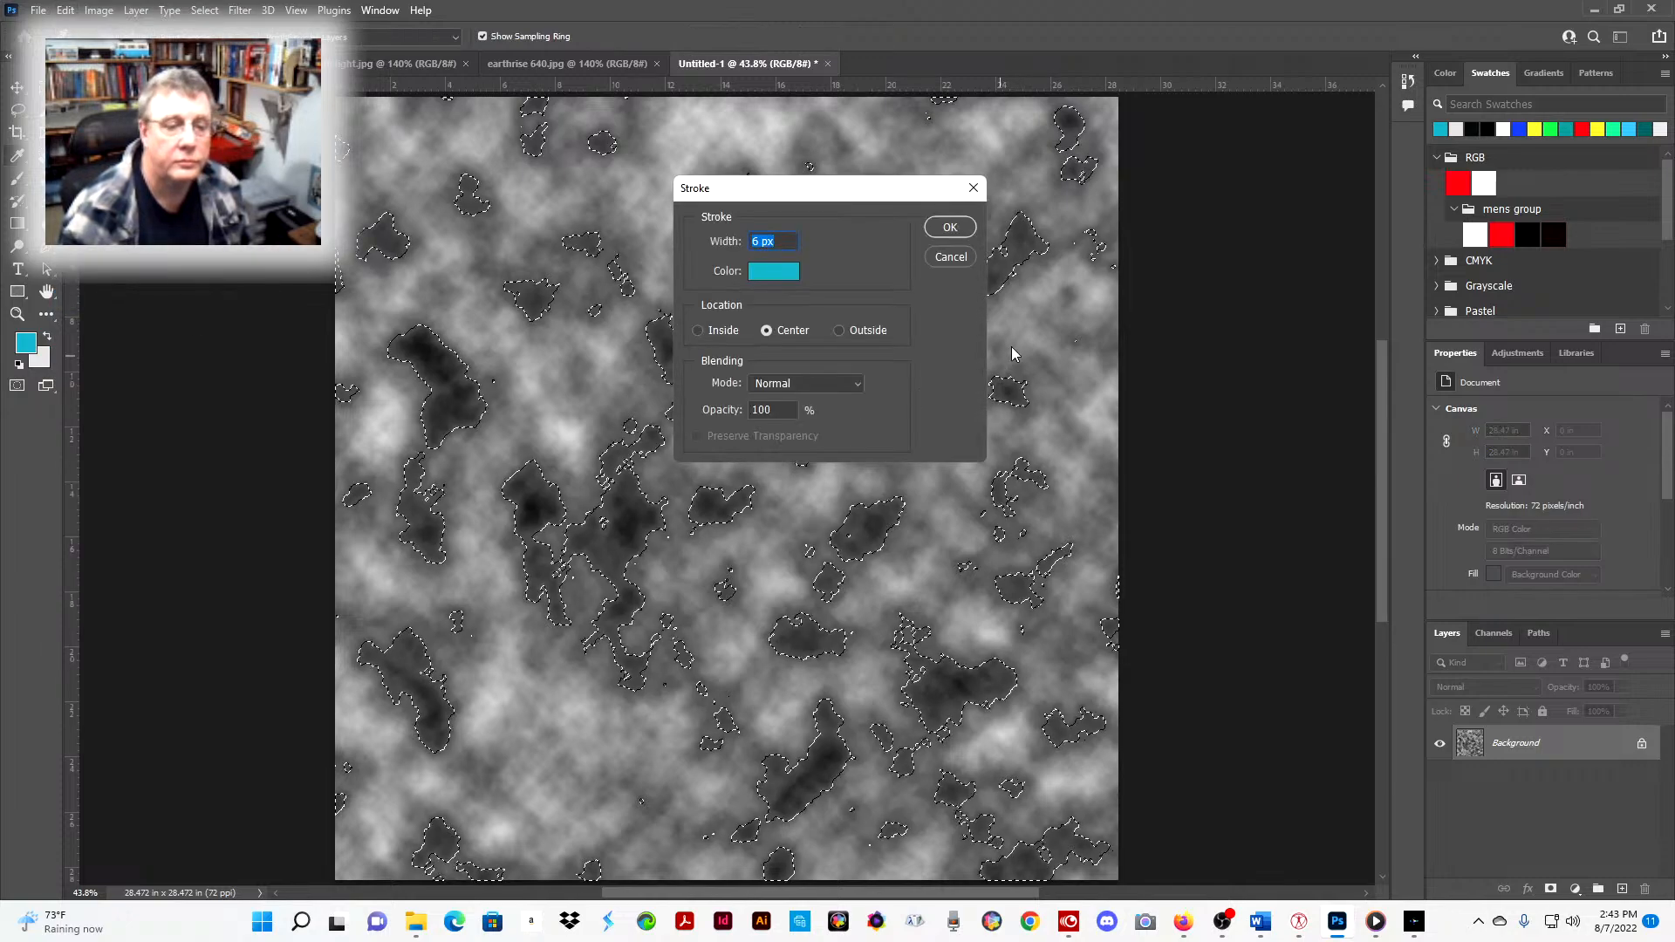
pyautogui.click(949, 228)
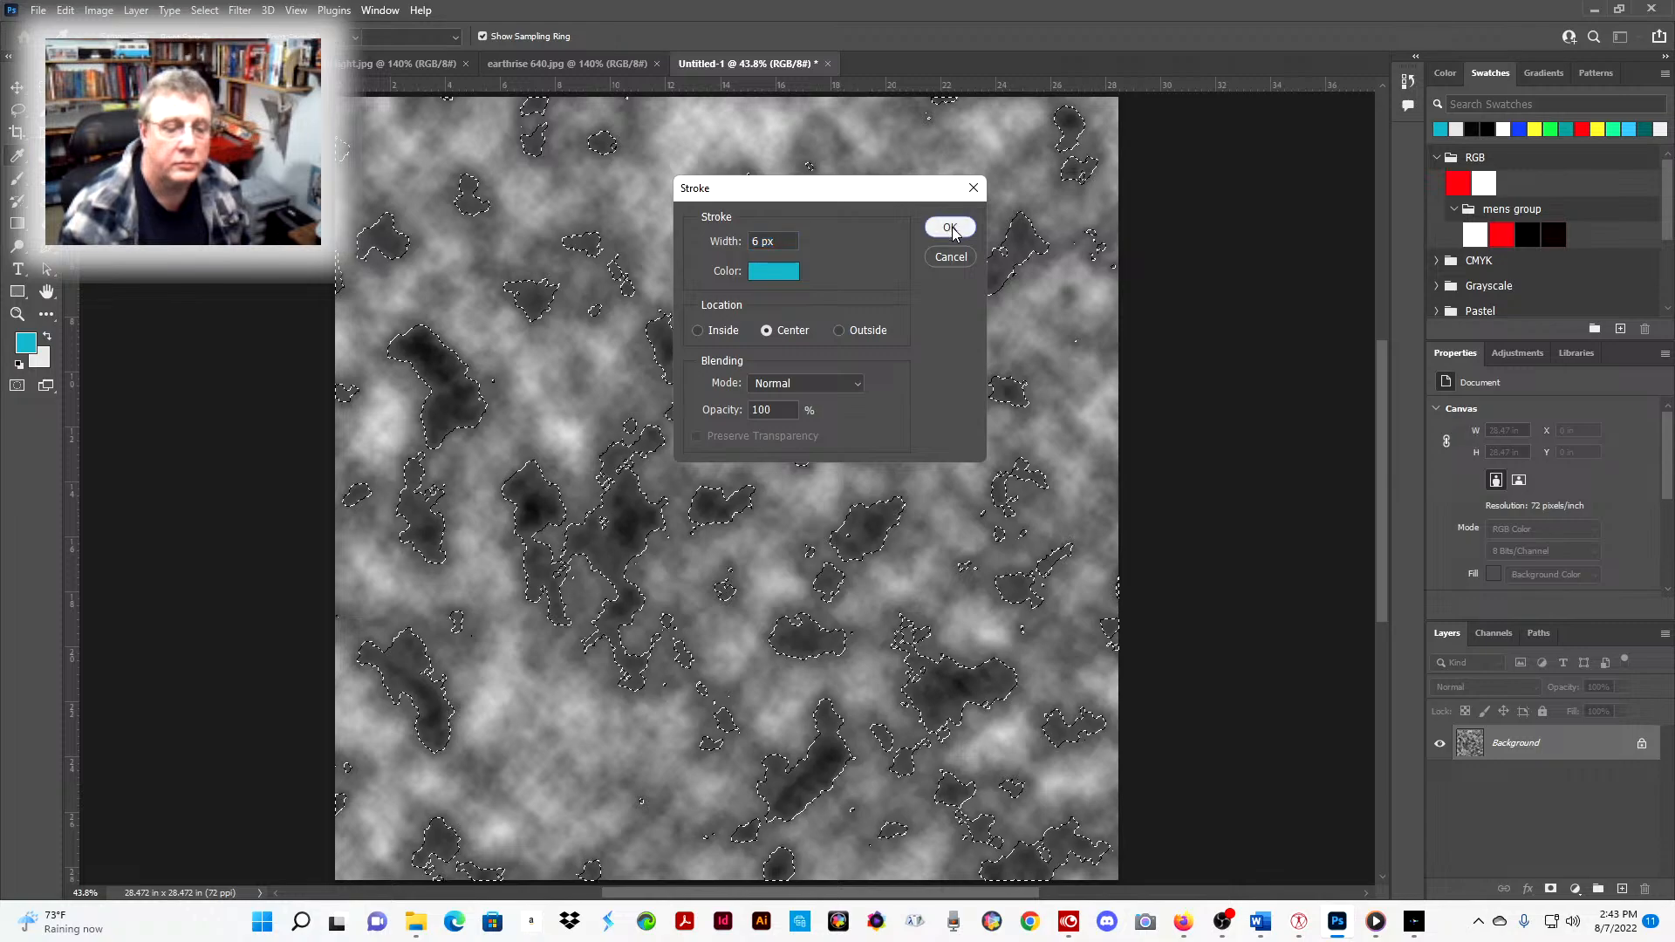
pyautogui.click(1170, 389)
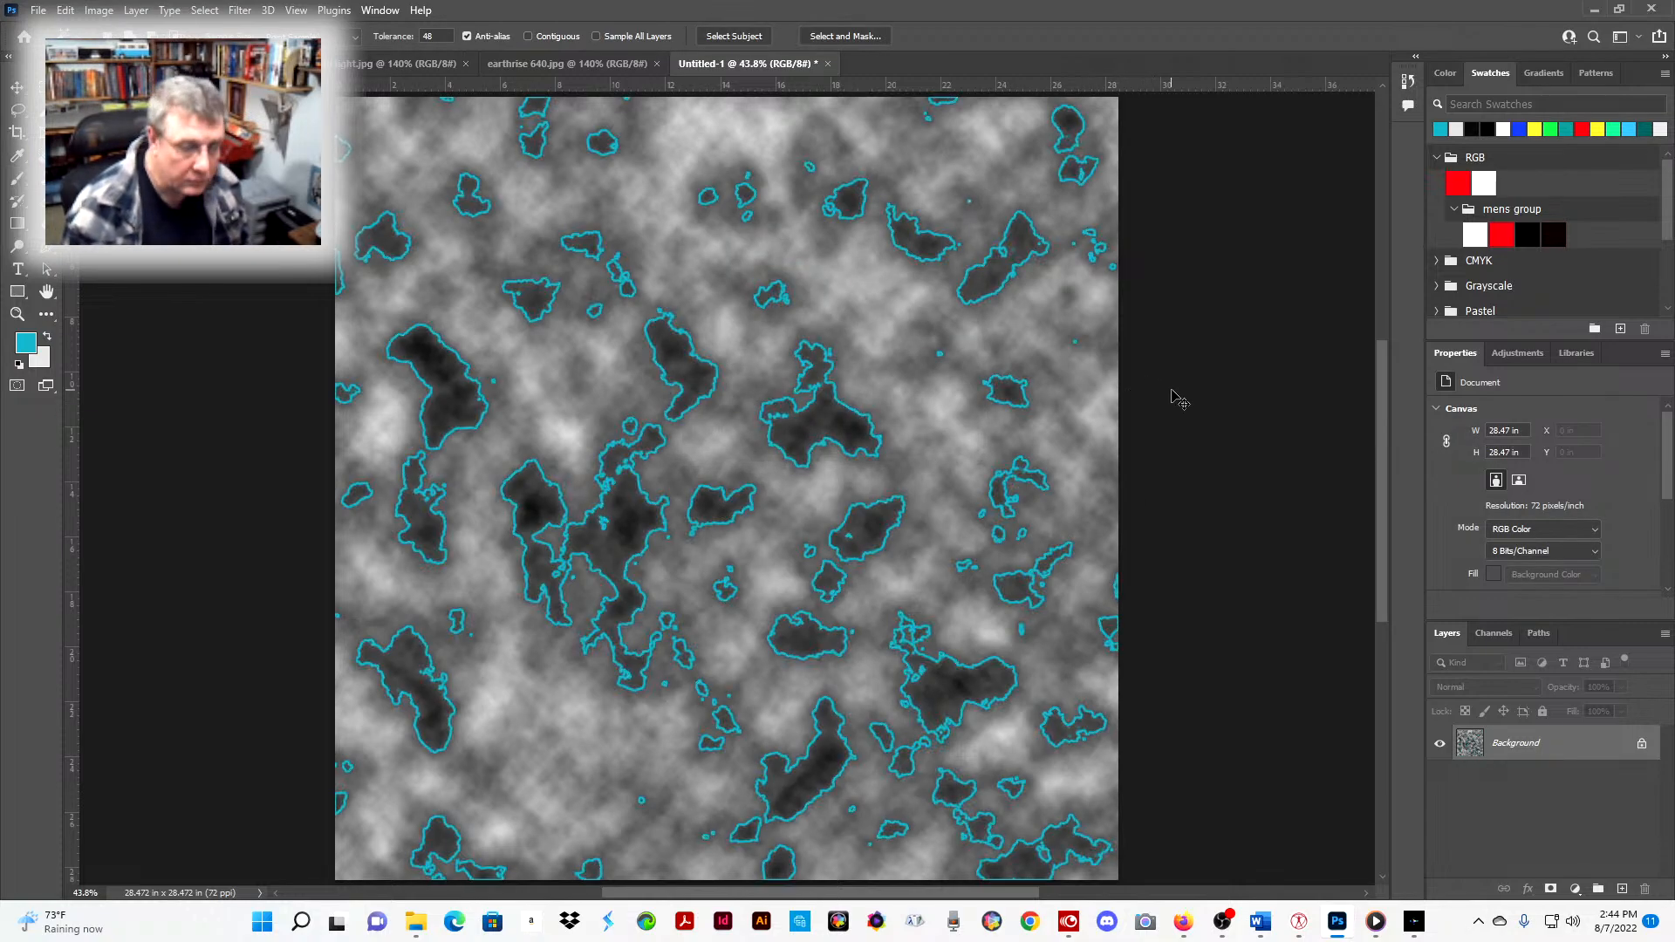
# - Save the outlined texture as an uncompressed TIFF named moon 001 in the use 8-7-22 folder and close the document
pyautogui.click(39, 11)
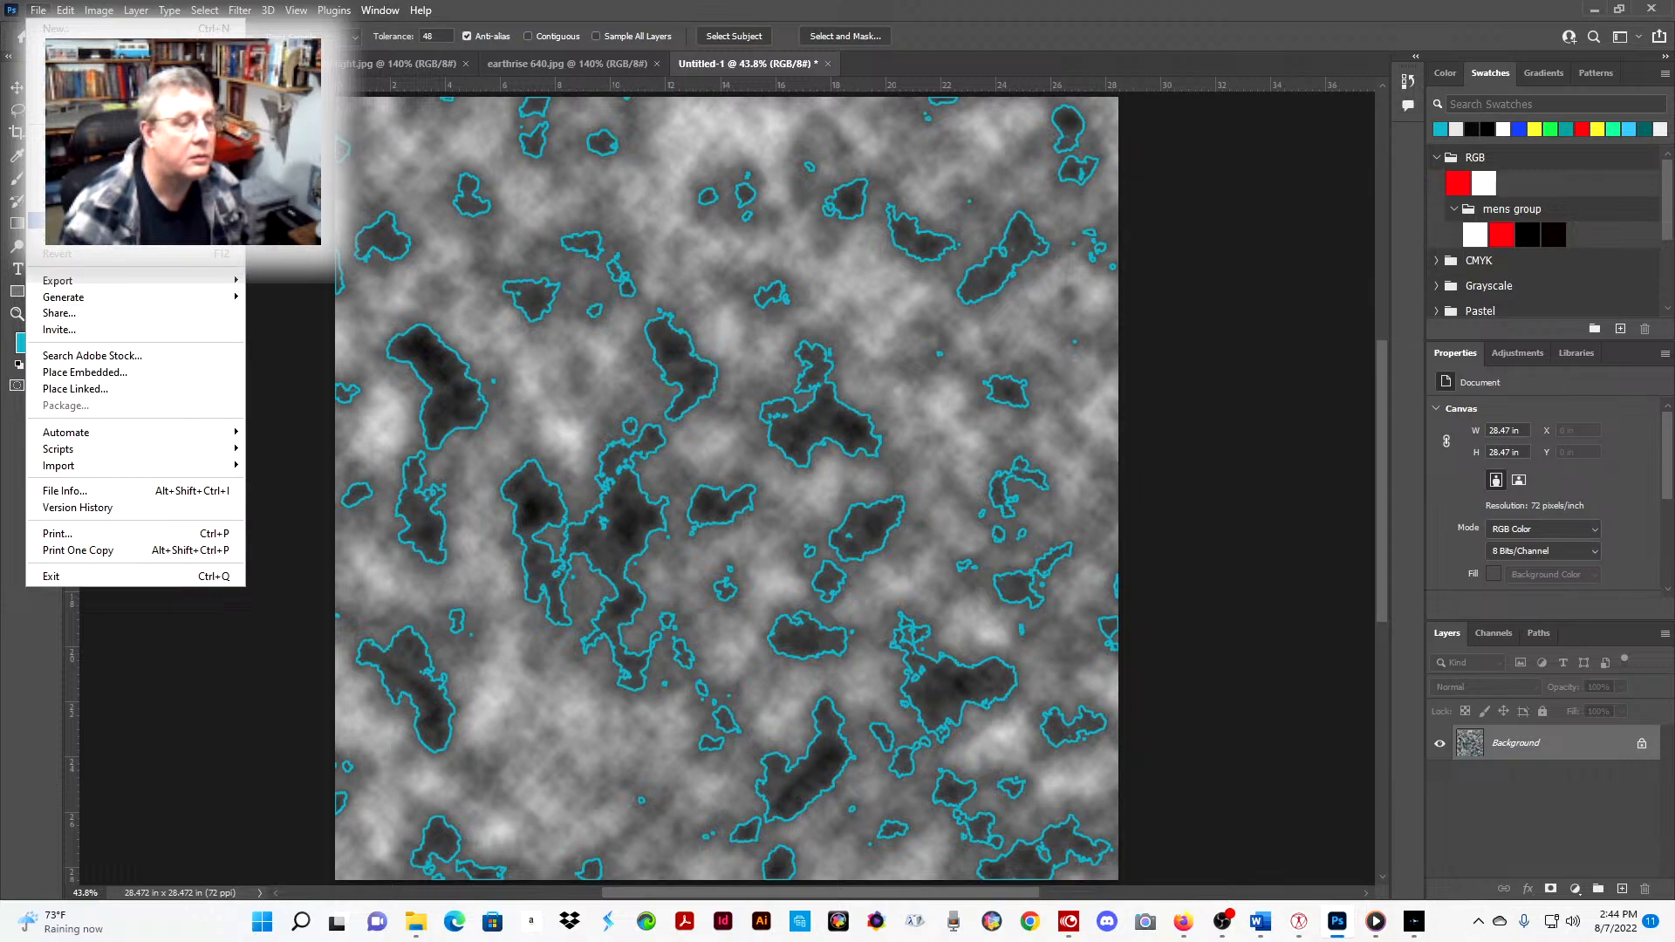
pyautogui.click(74, 221)
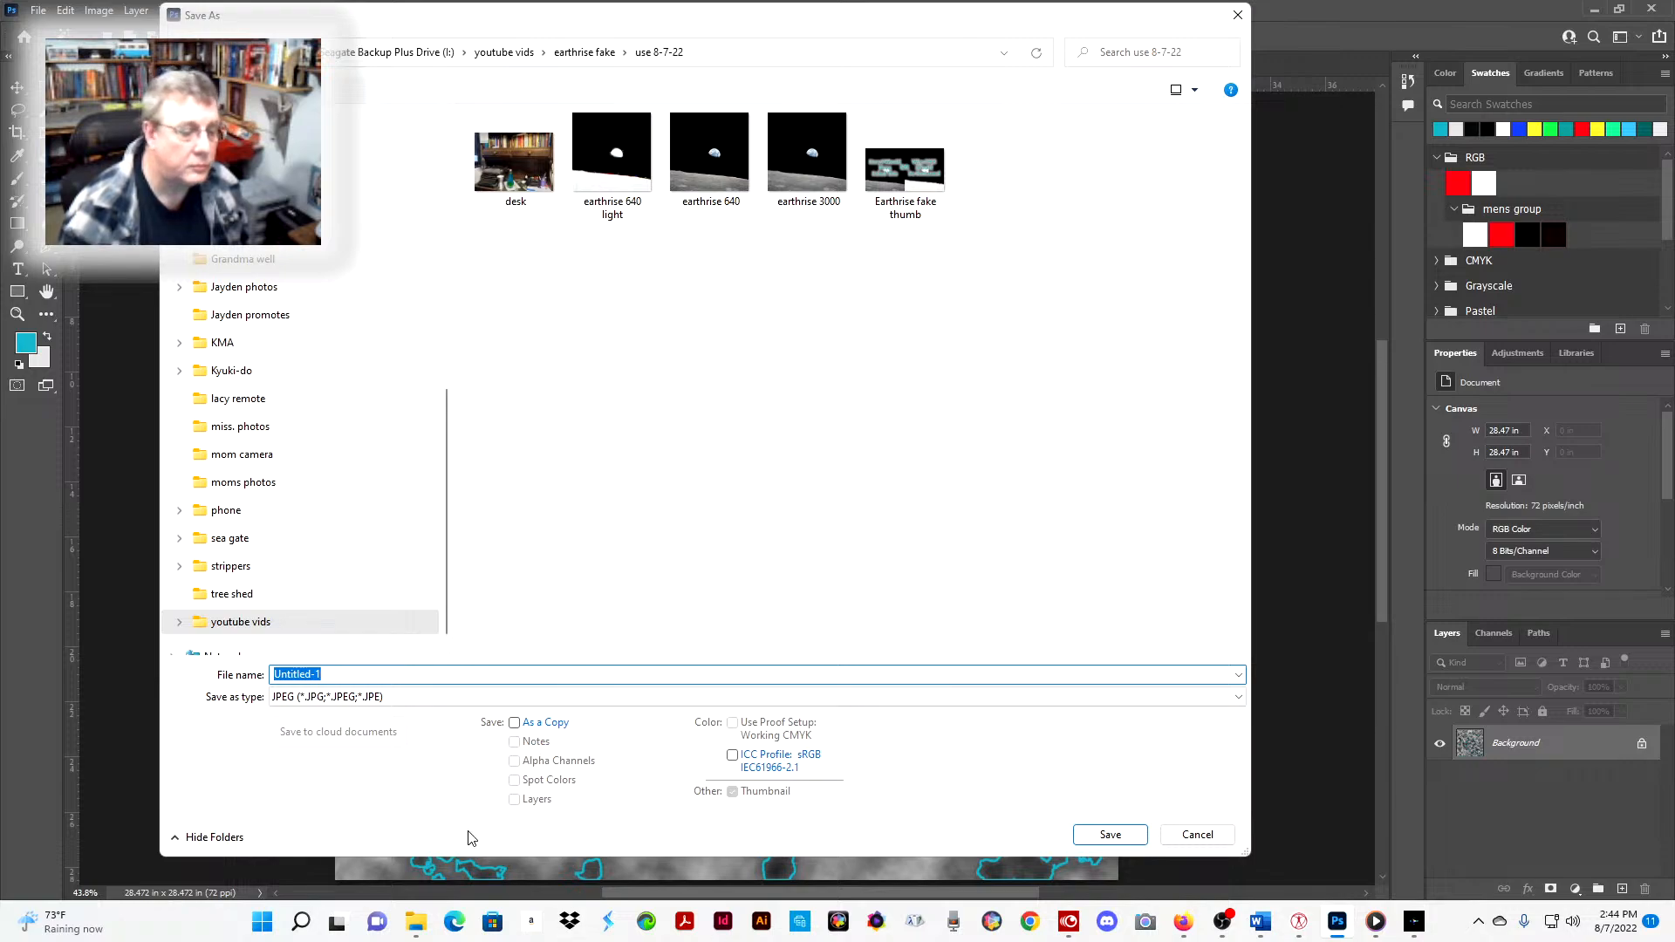
pyautogui.write('moon 001')
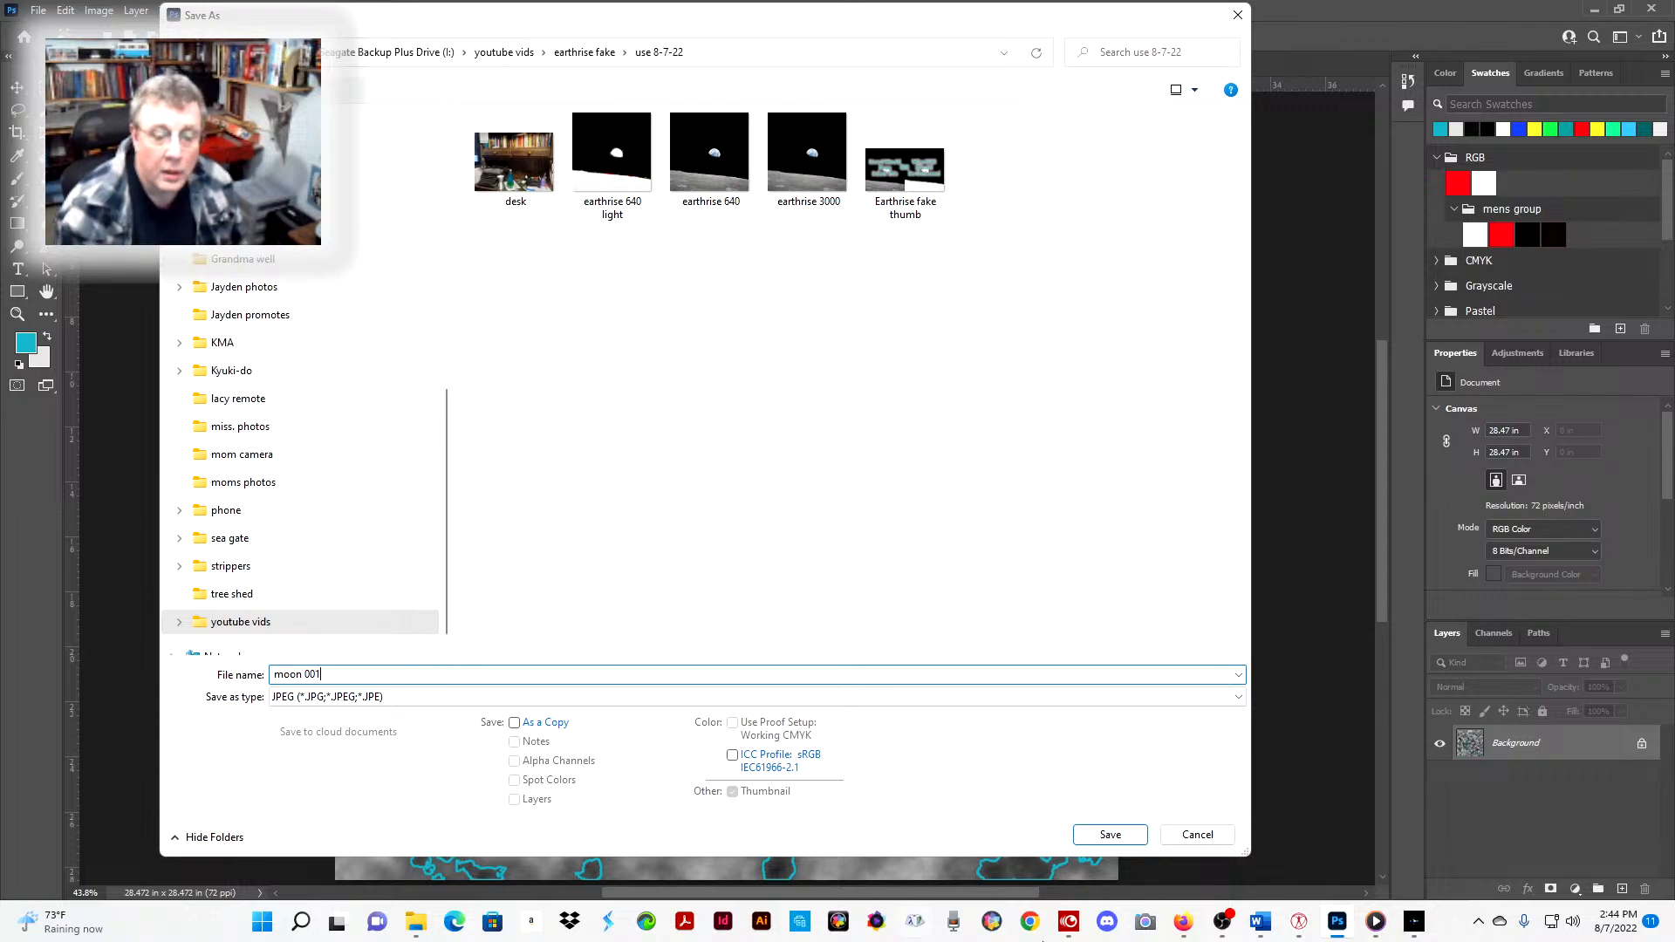
pyautogui.click(1151, 703)
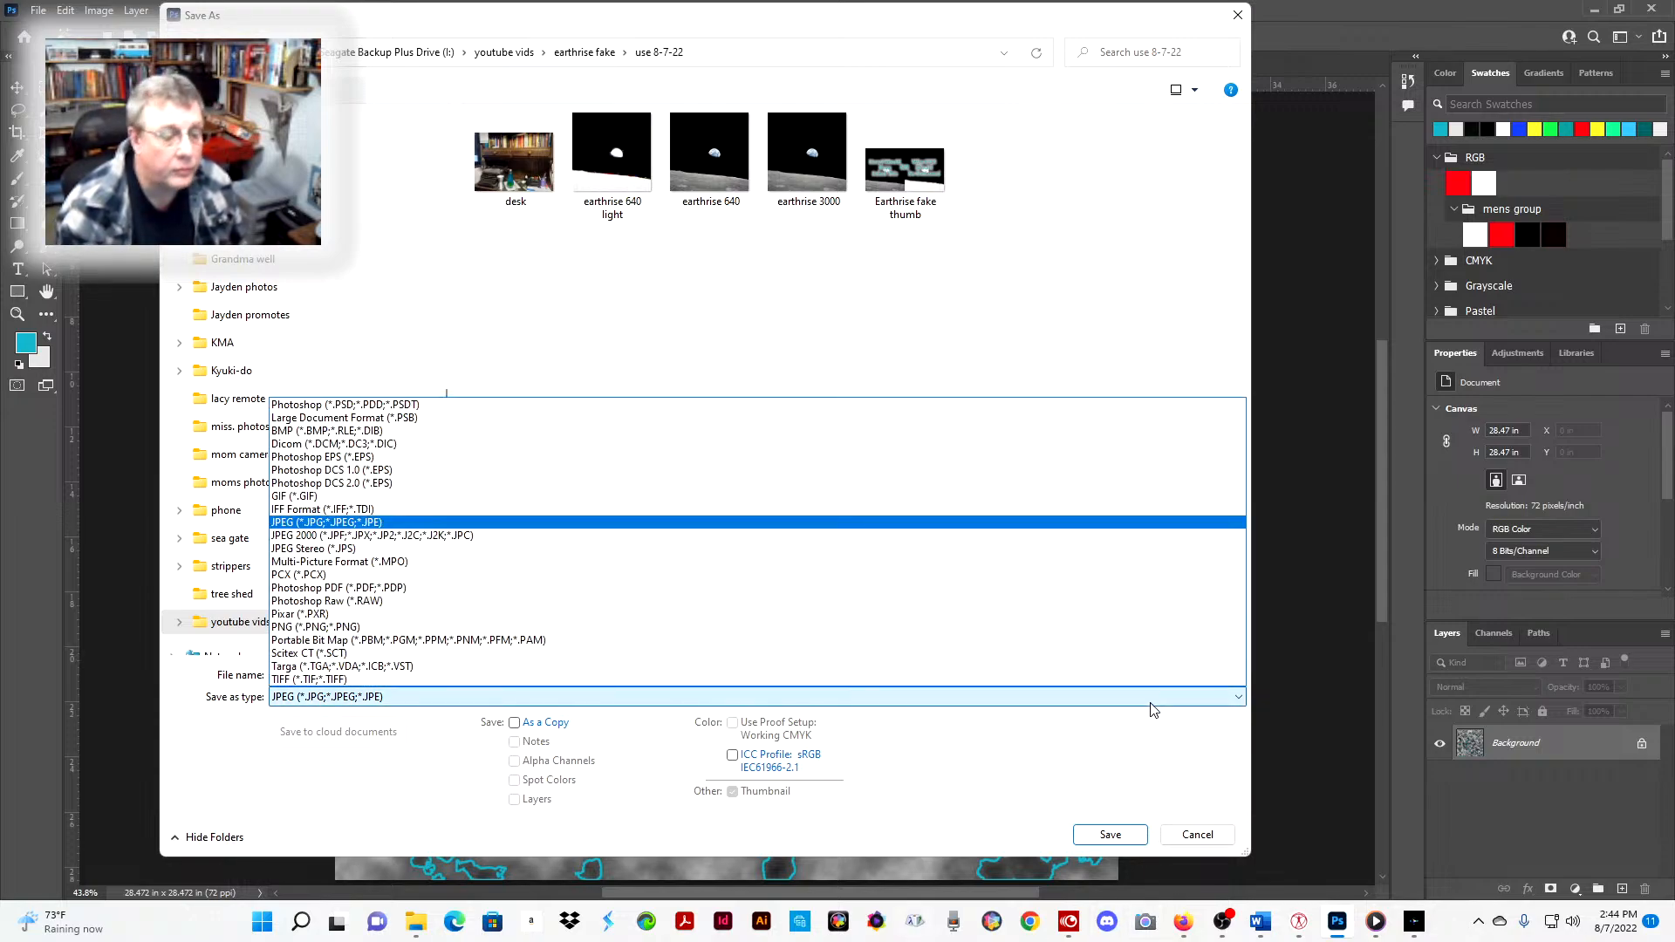
pyautogui.click(454, 679)
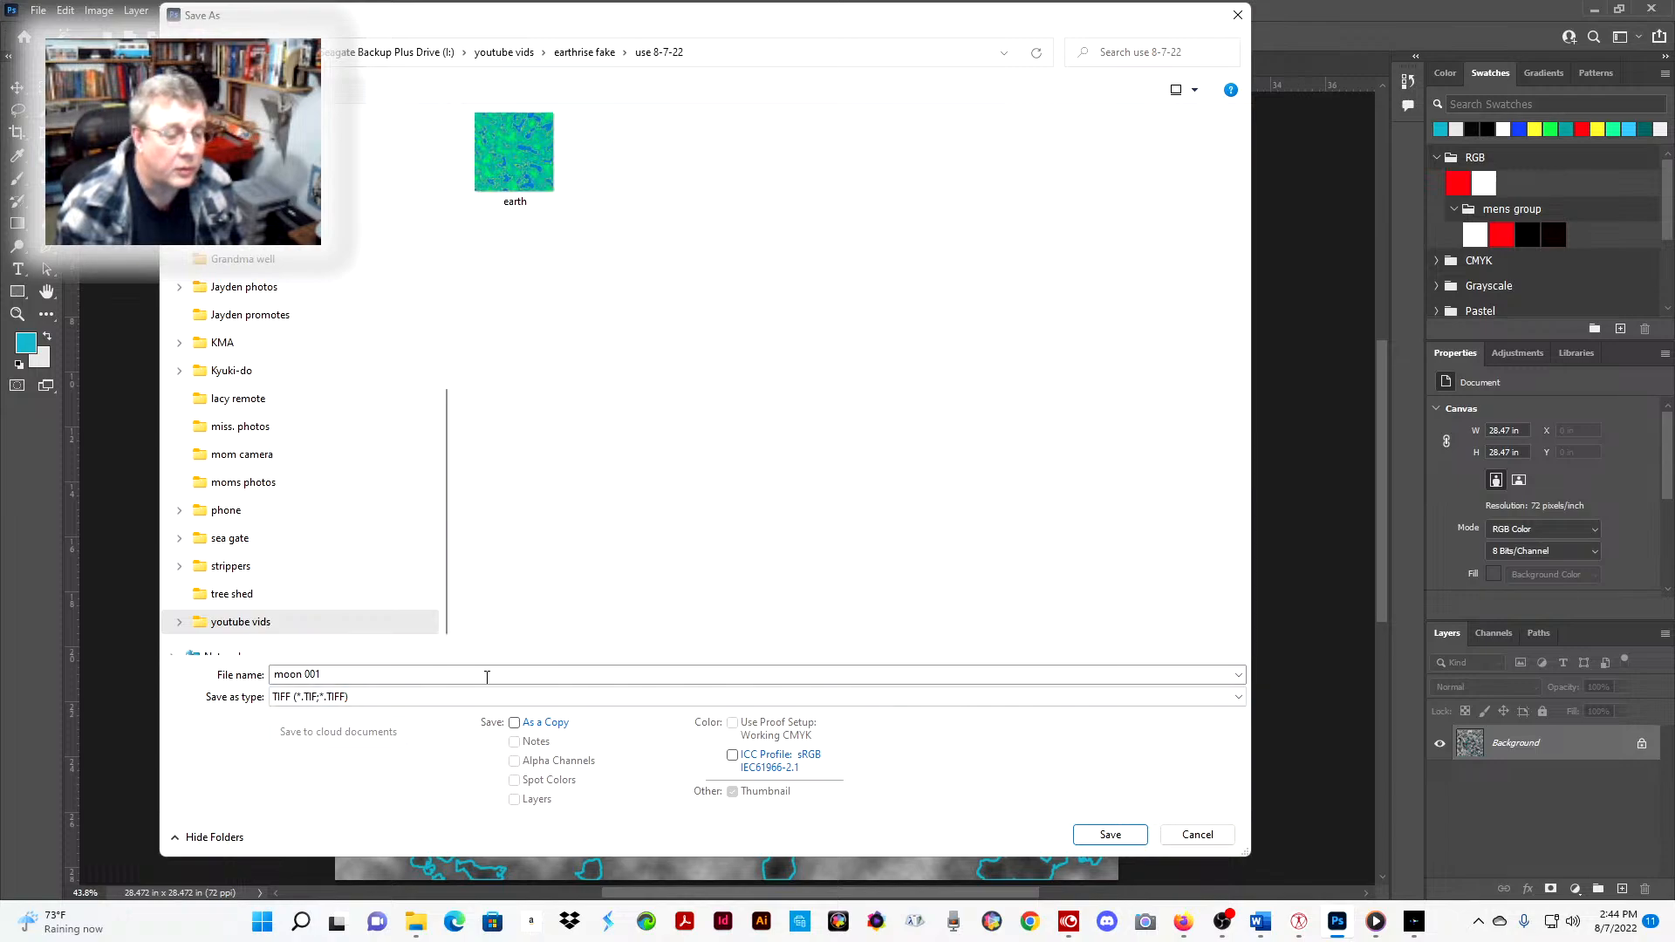
pyautogui.click(1125, 836)
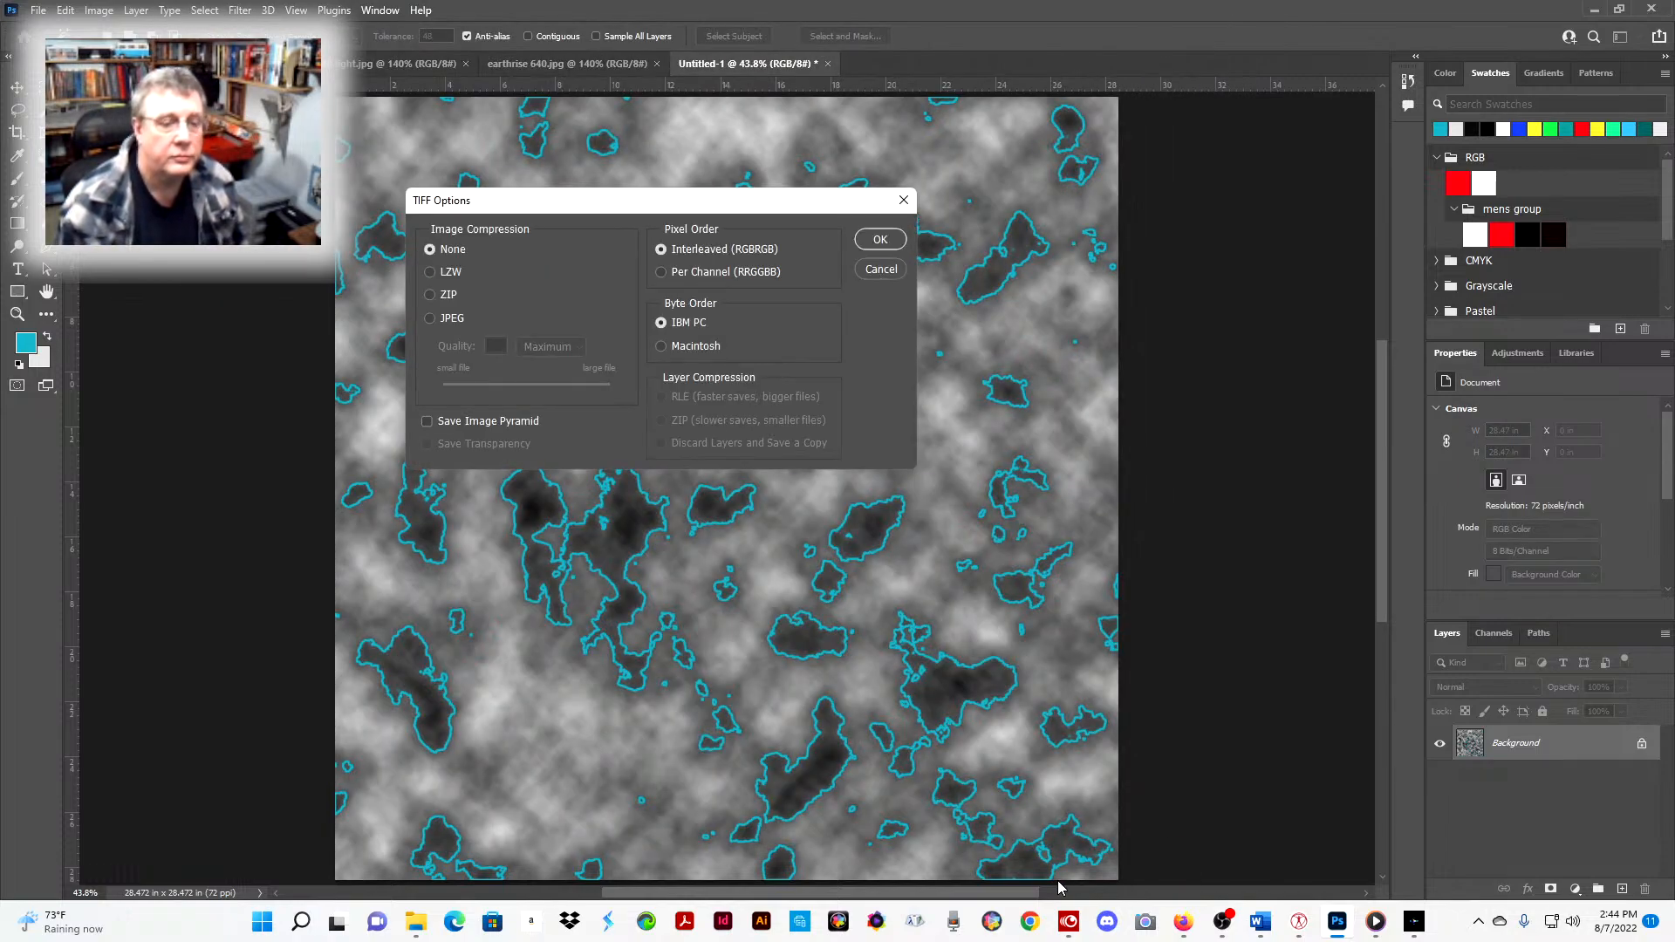
pyautogui.click(869, 243)
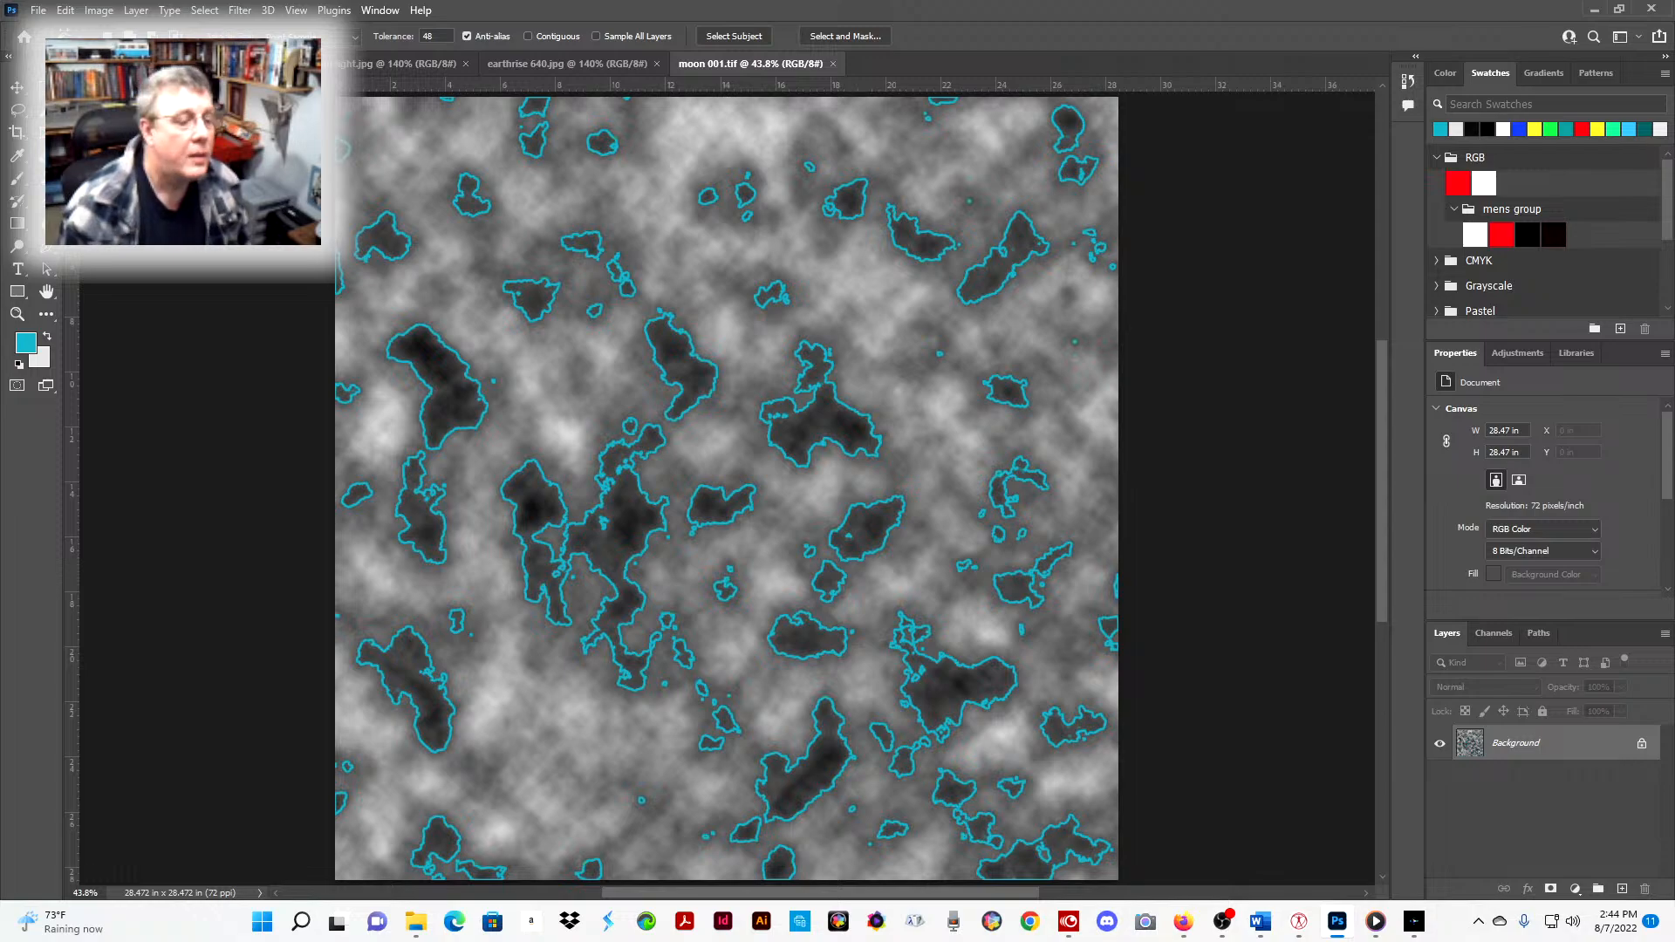
pyautogui.click(834, 64)
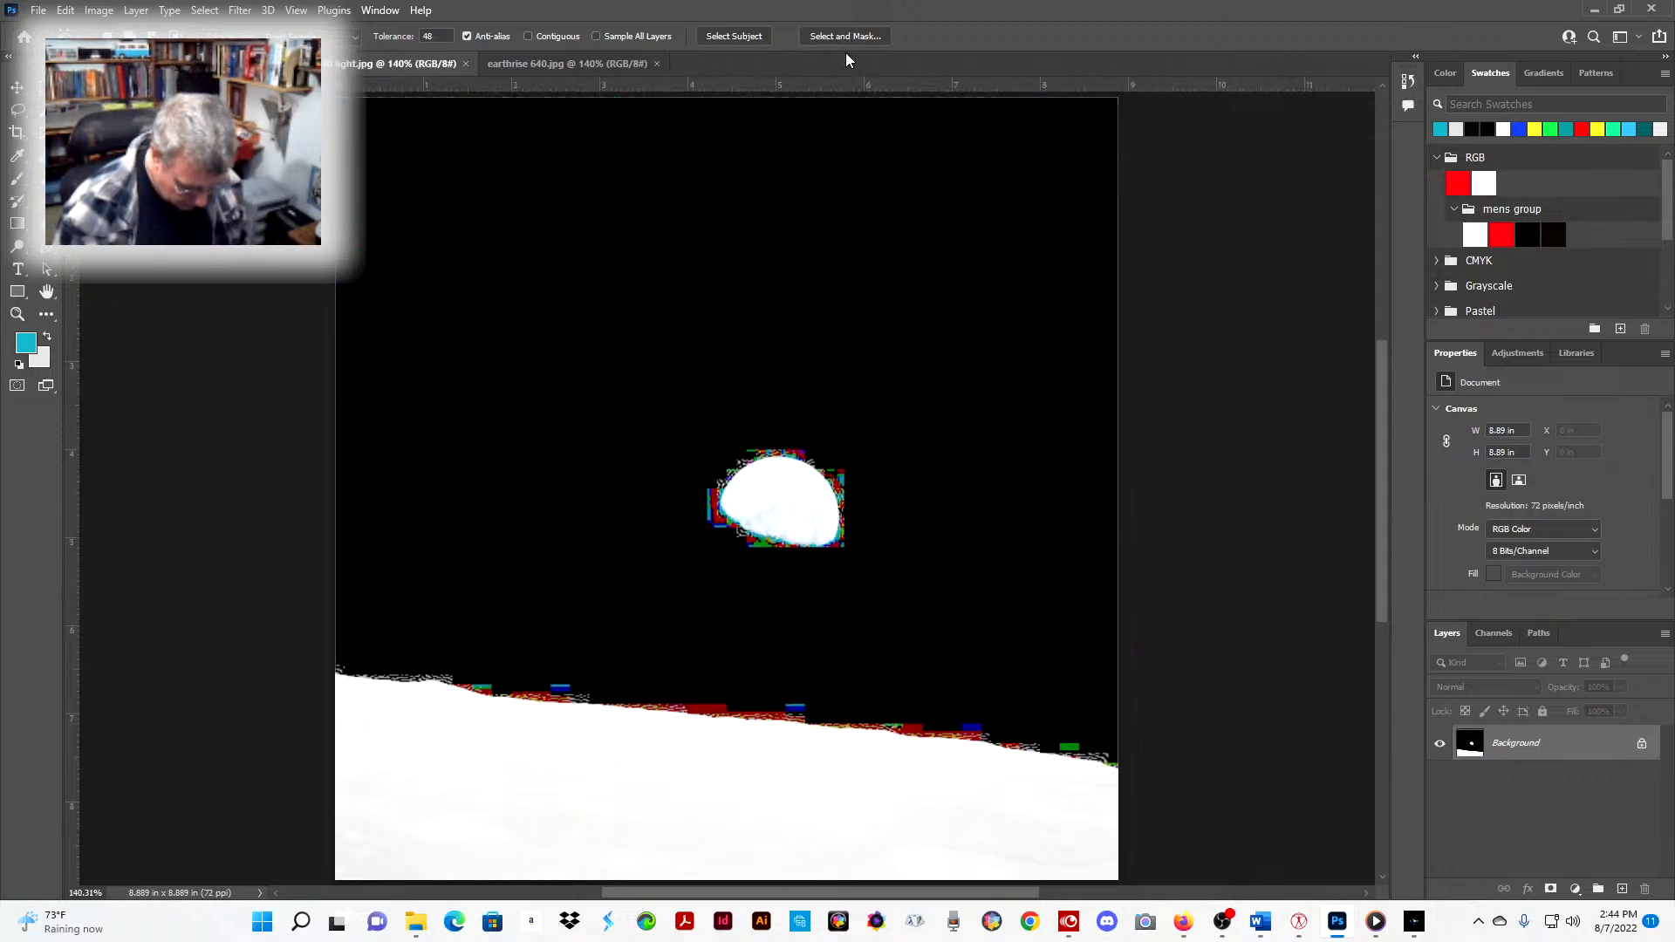
pyautogui.hotkey('ctrl', 'n')
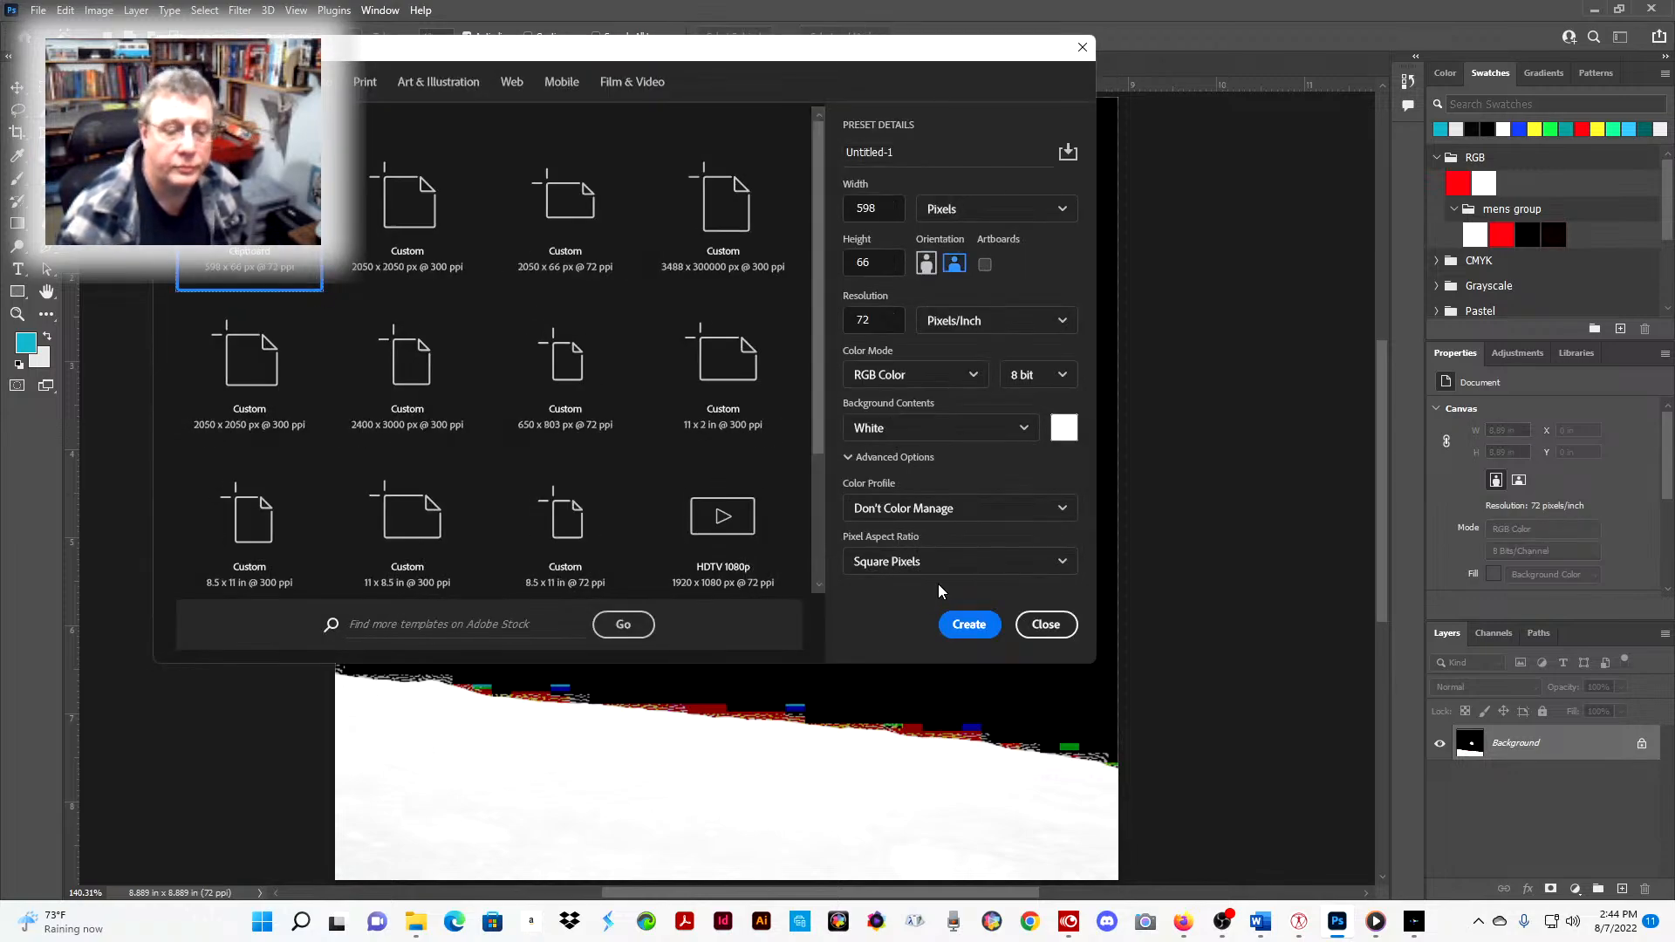
pyautogui.click(964, 628)
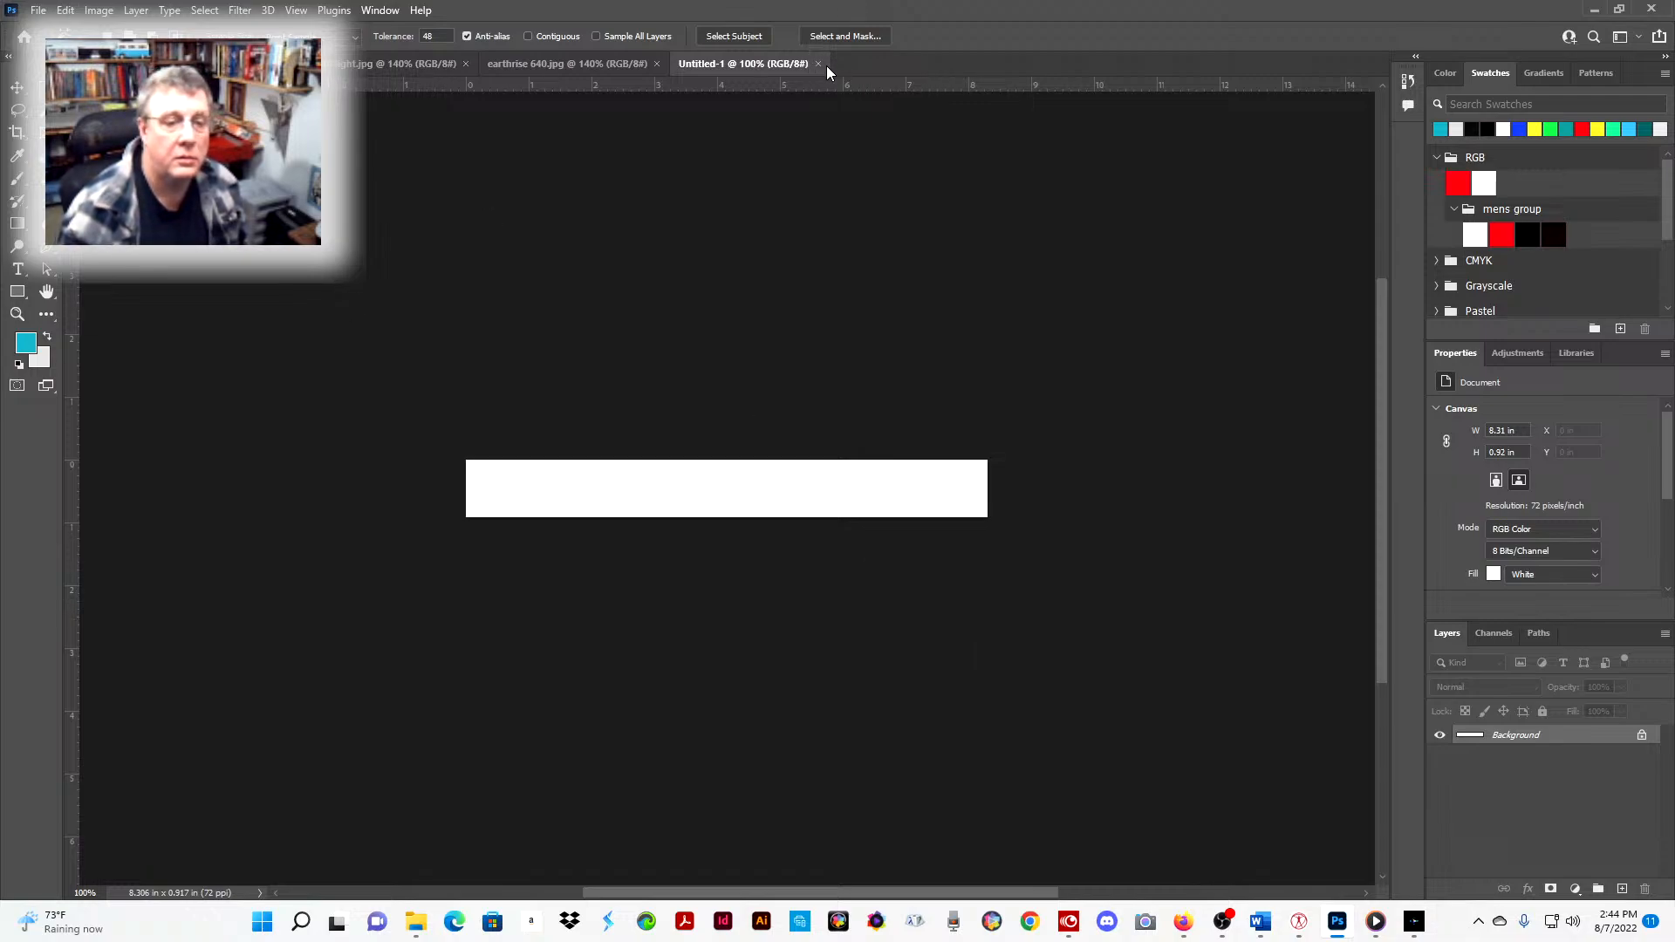
pyautogui.click(817, 64)
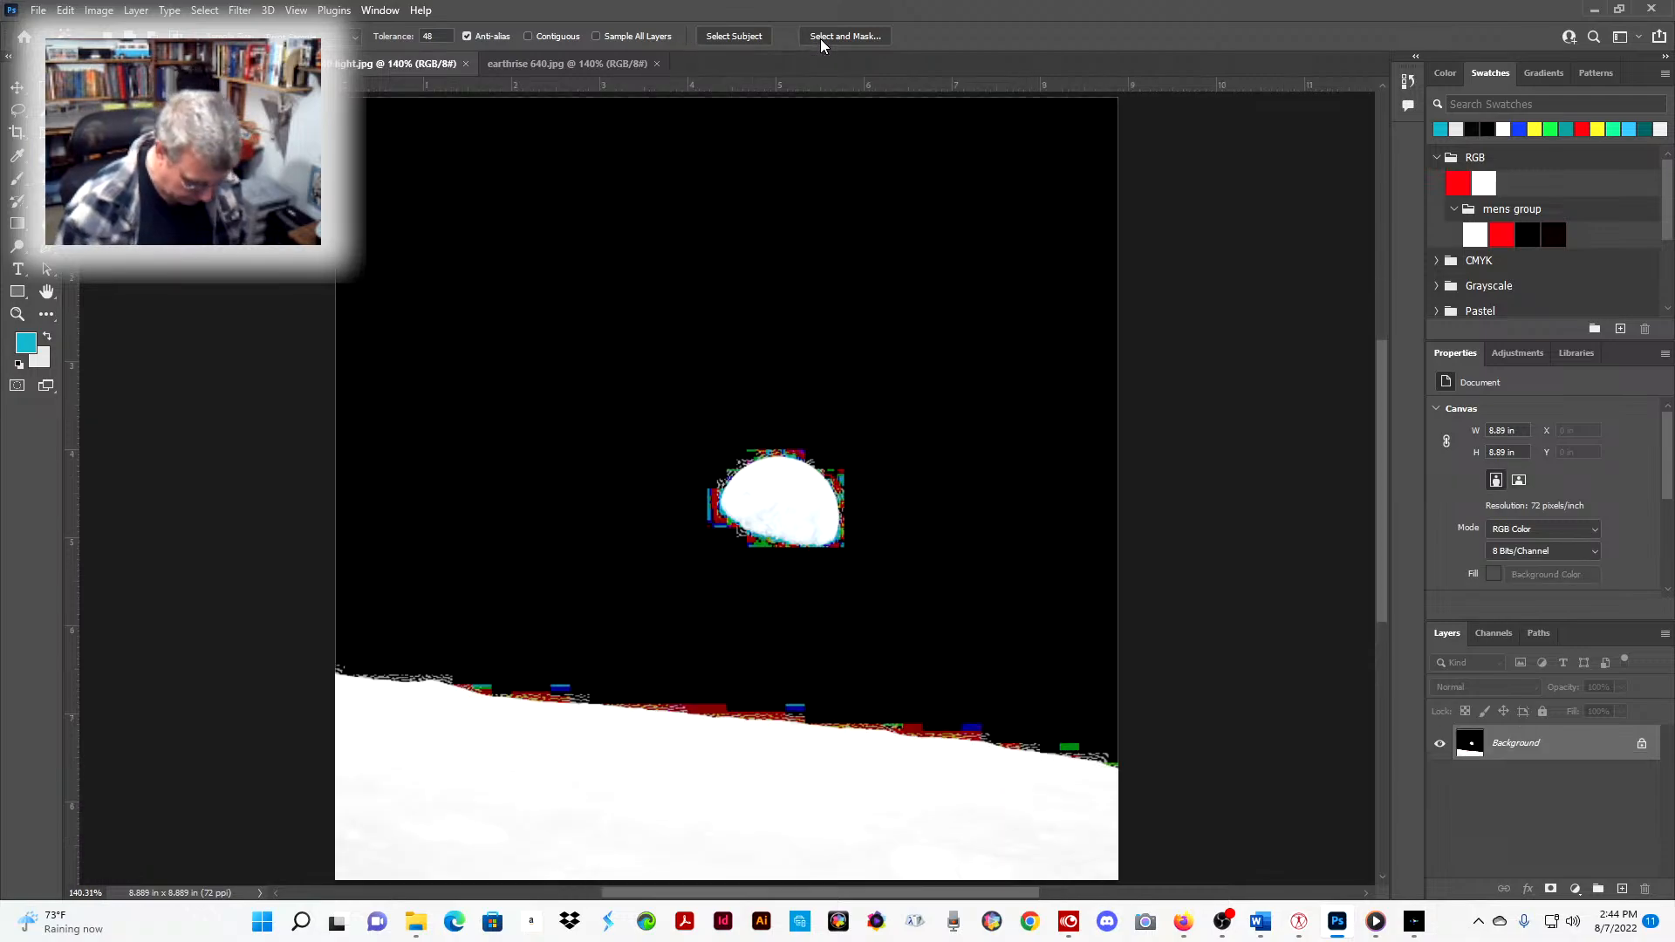
# - Create a new white RGB document of 2050 by 2050 pixels at 72 pixels/inch
pyautogui.hotkey('ctrl', 'n')
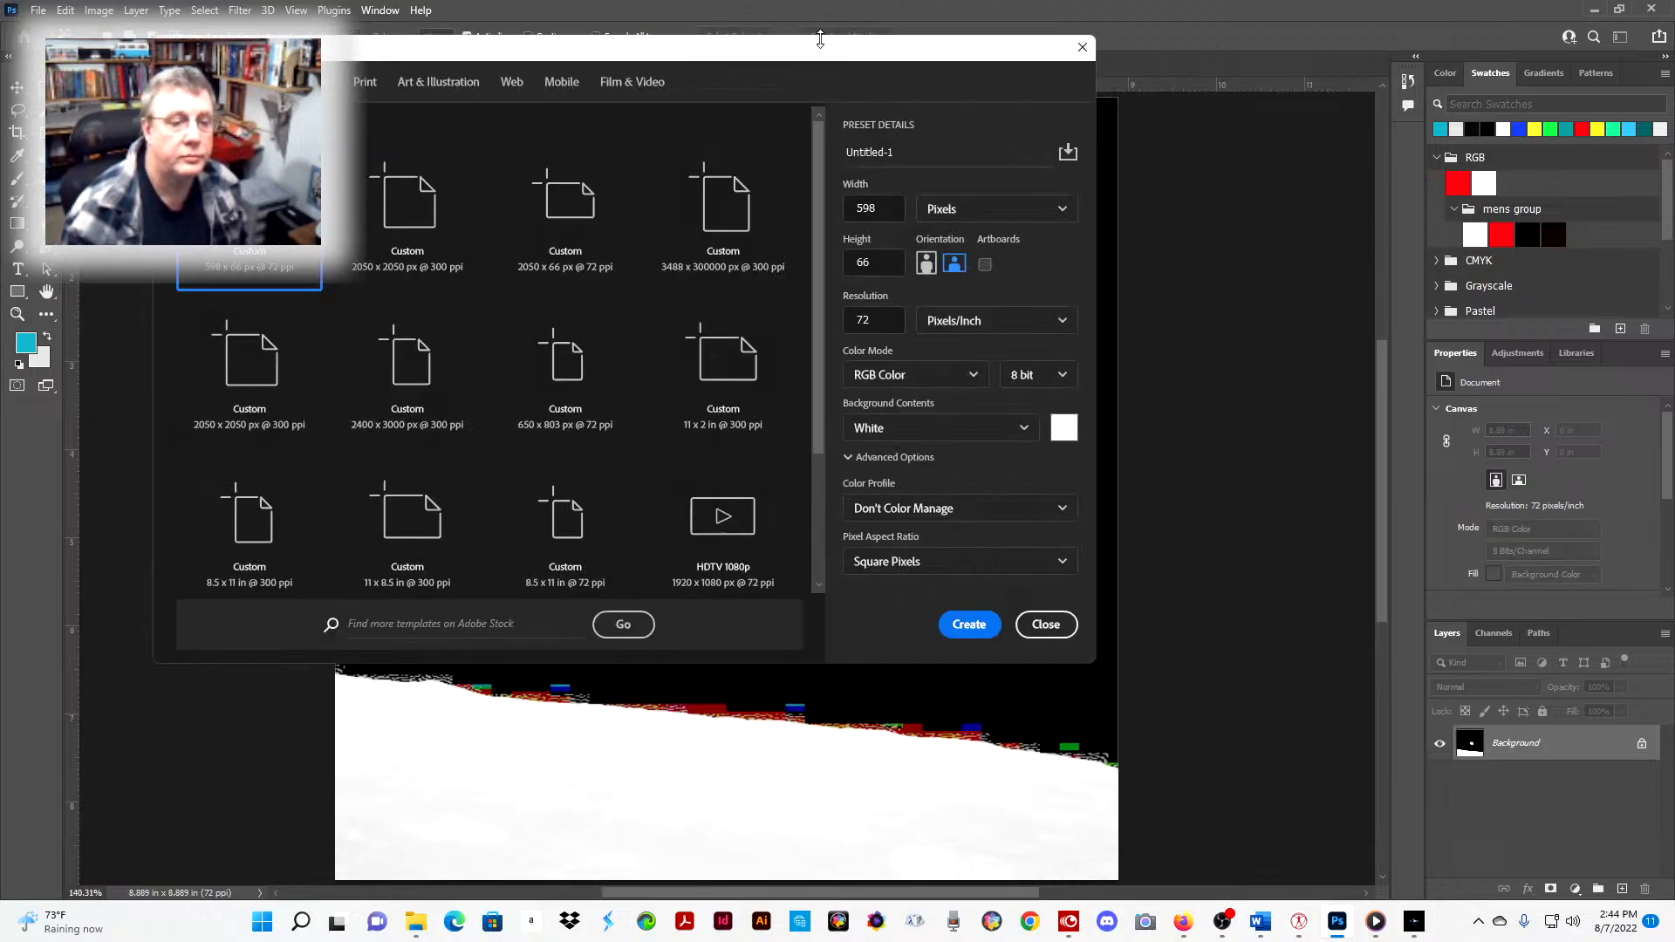
pyautogui.click(883, 209)
pyautogui.write('2050')
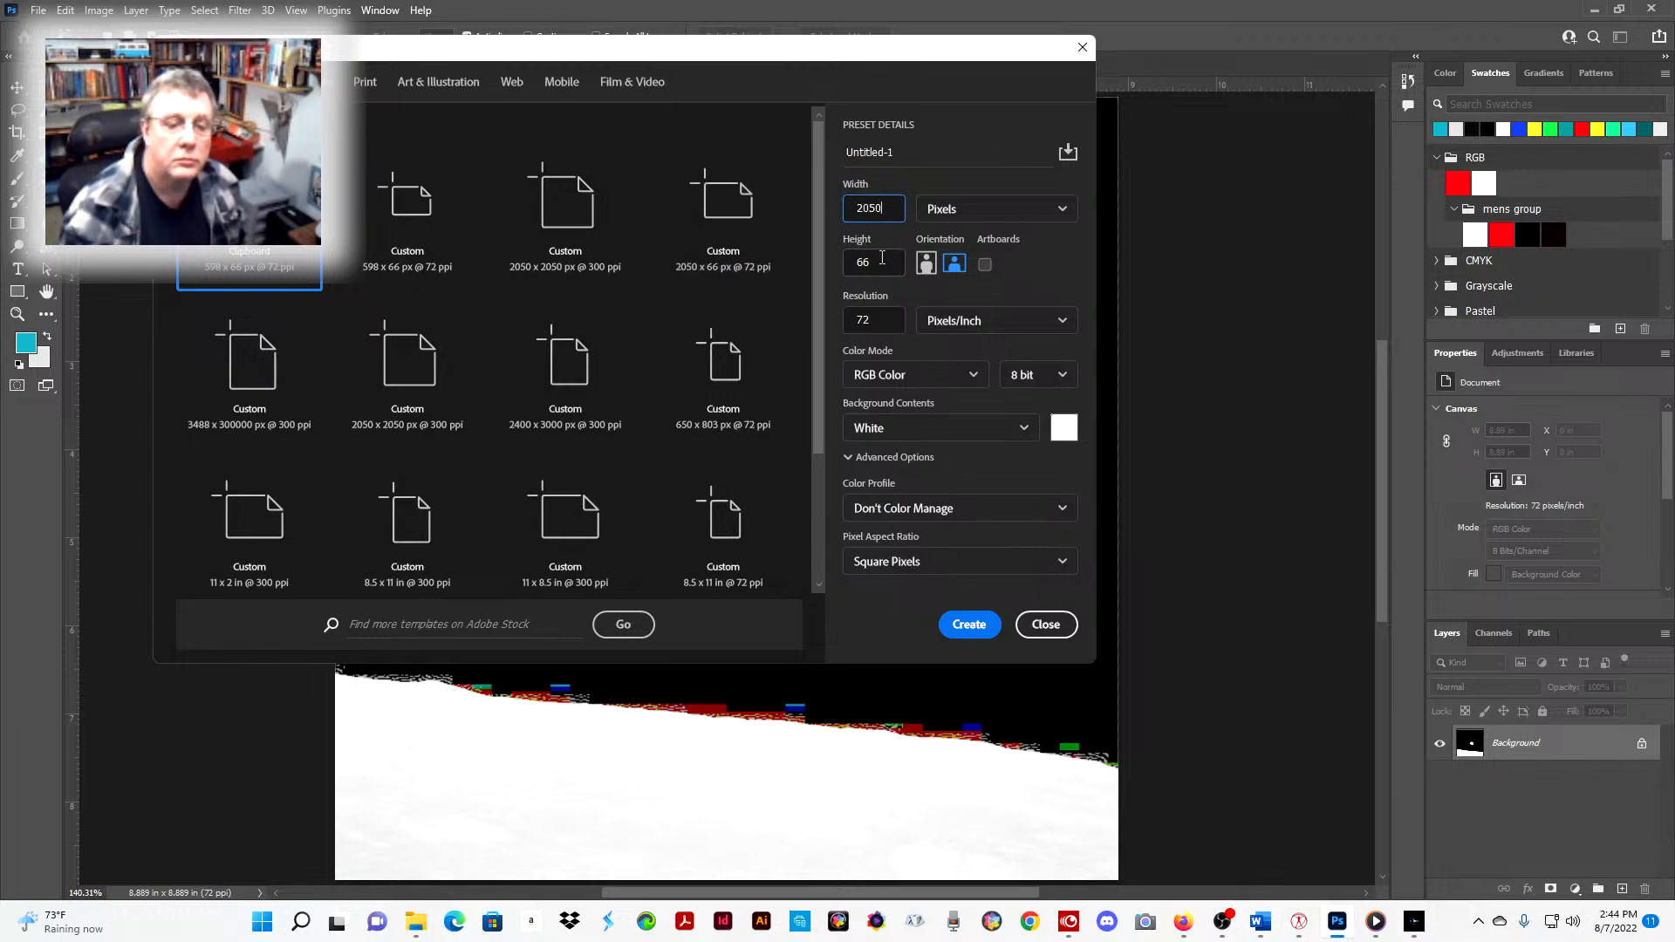
pyautogui.press('Tab')
pyautogui.write('2050')
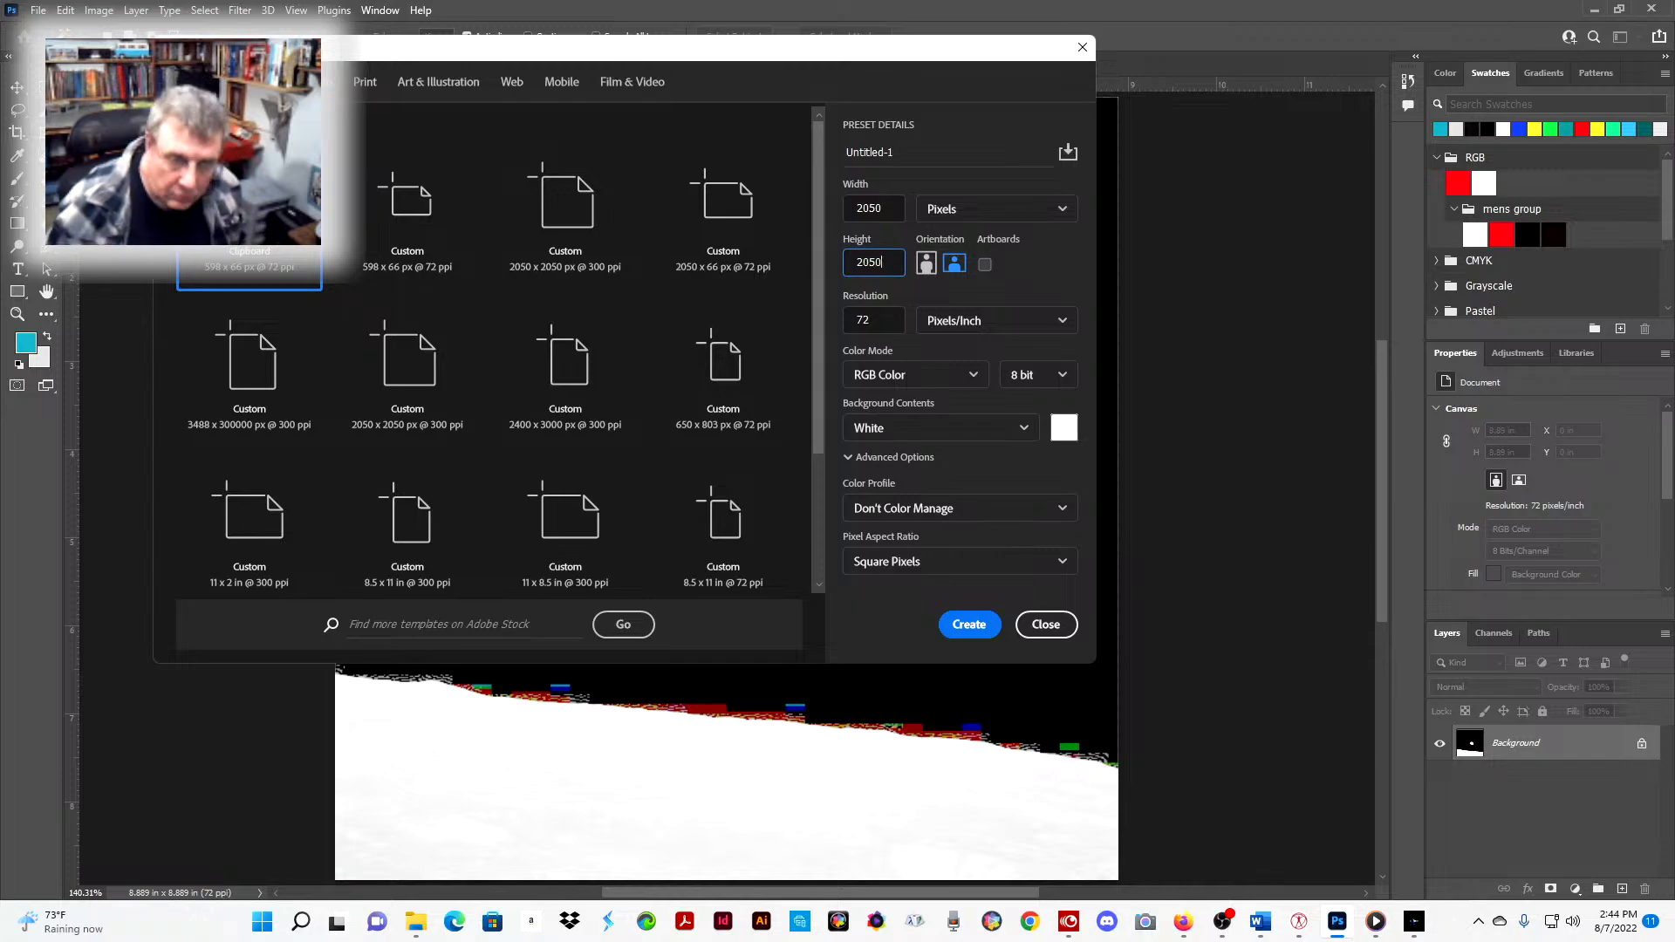
pyautogui.click(966, 624)
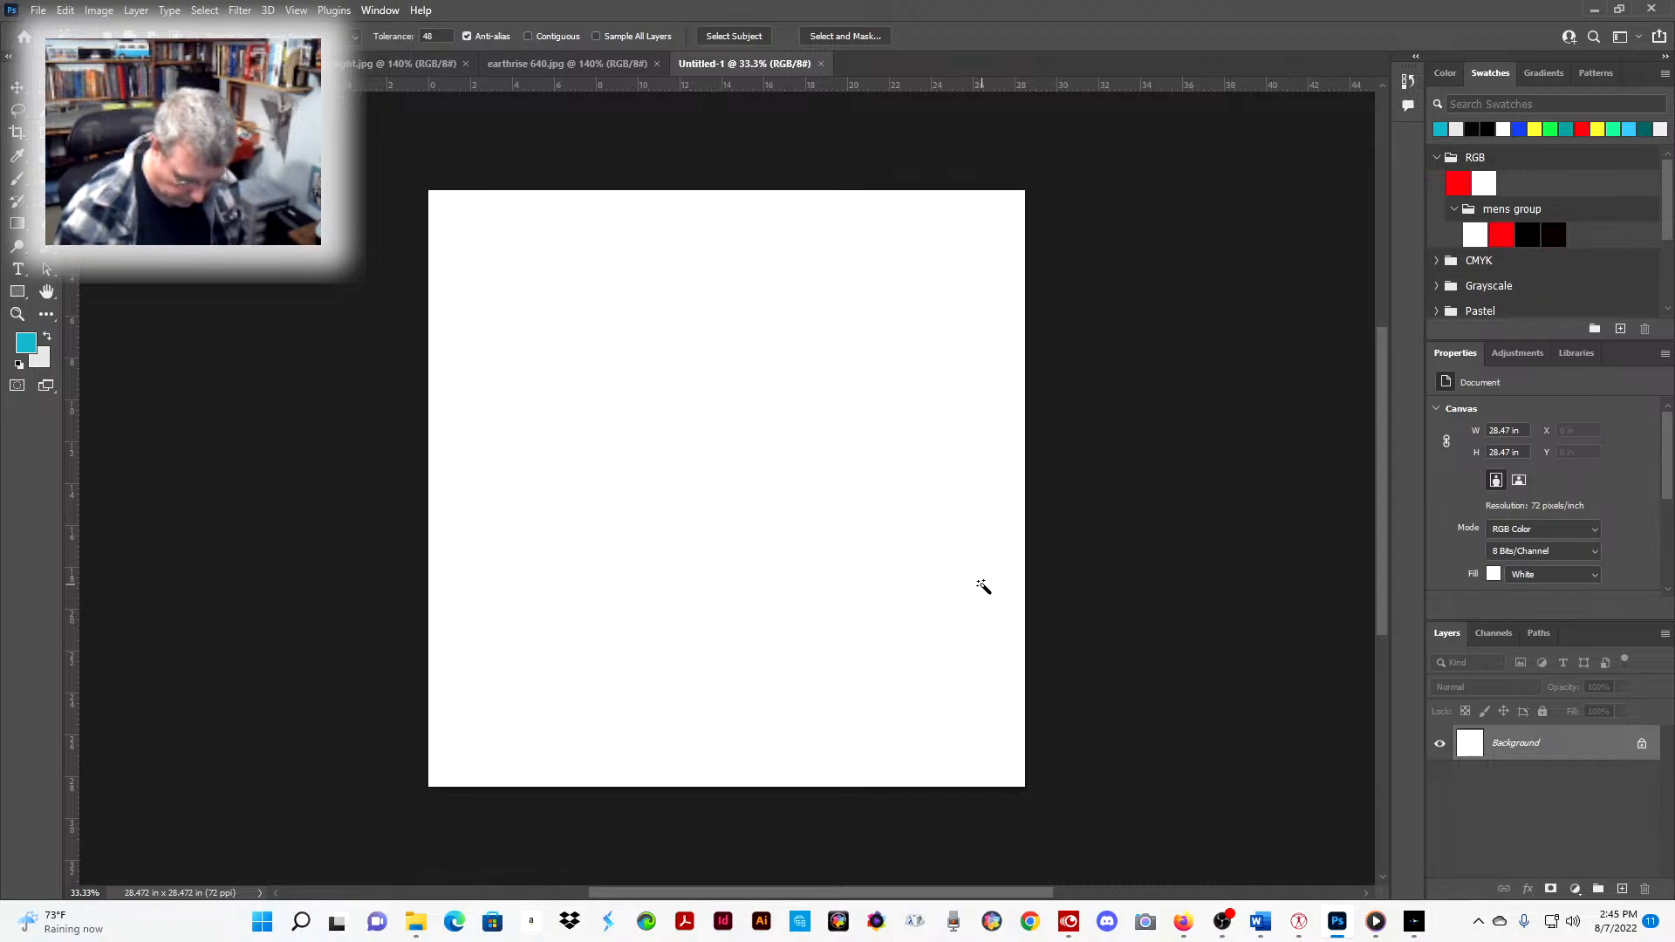
pyautogui.scroll(2, 983, 587)
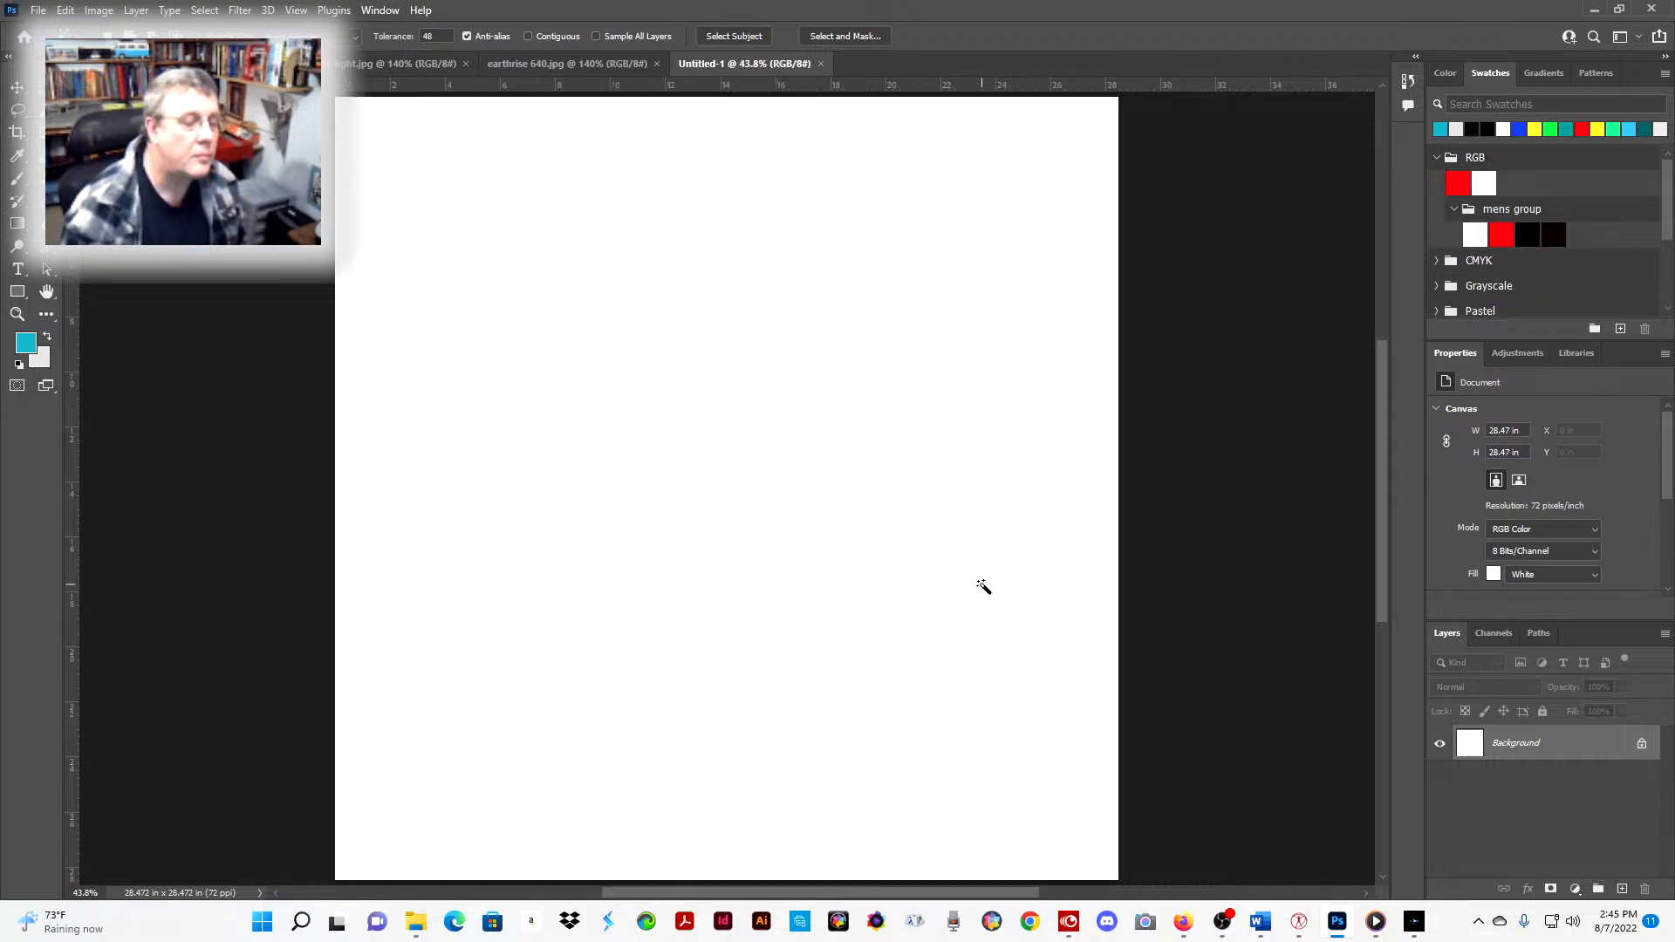
# - Change the foreground color to a blue with hue 222, saturation 96% and brightness 79%
pyautogui.click(26, 343)
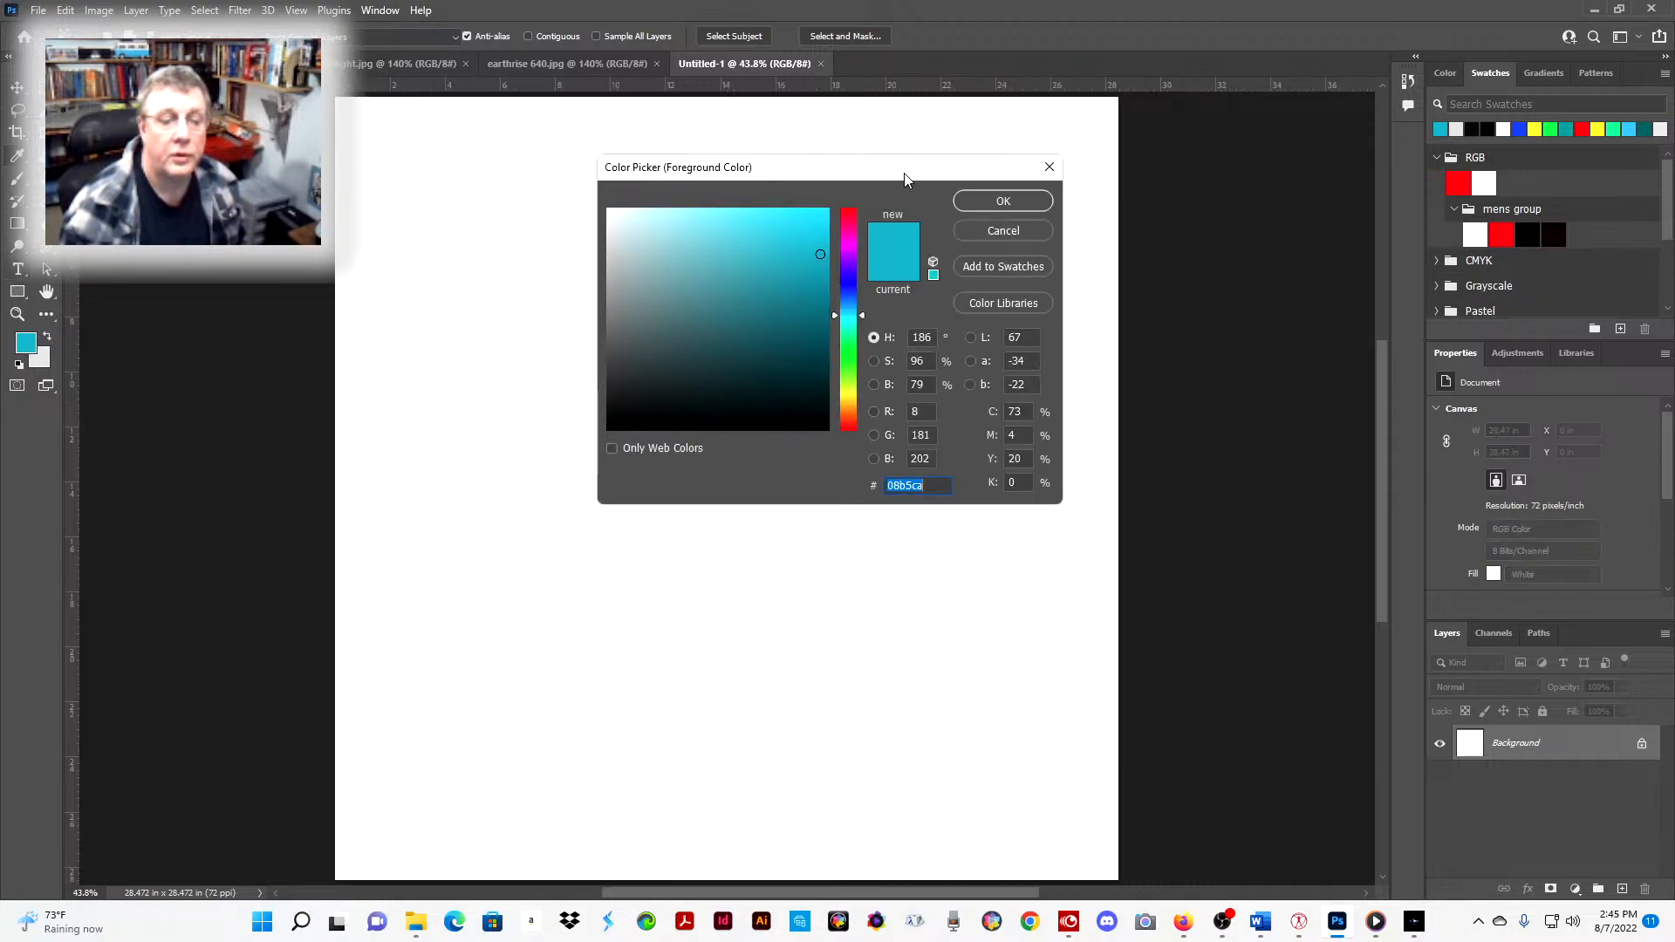
pyautogui.moveTo(862, 319); pyautogui.dragTo(861, 293)
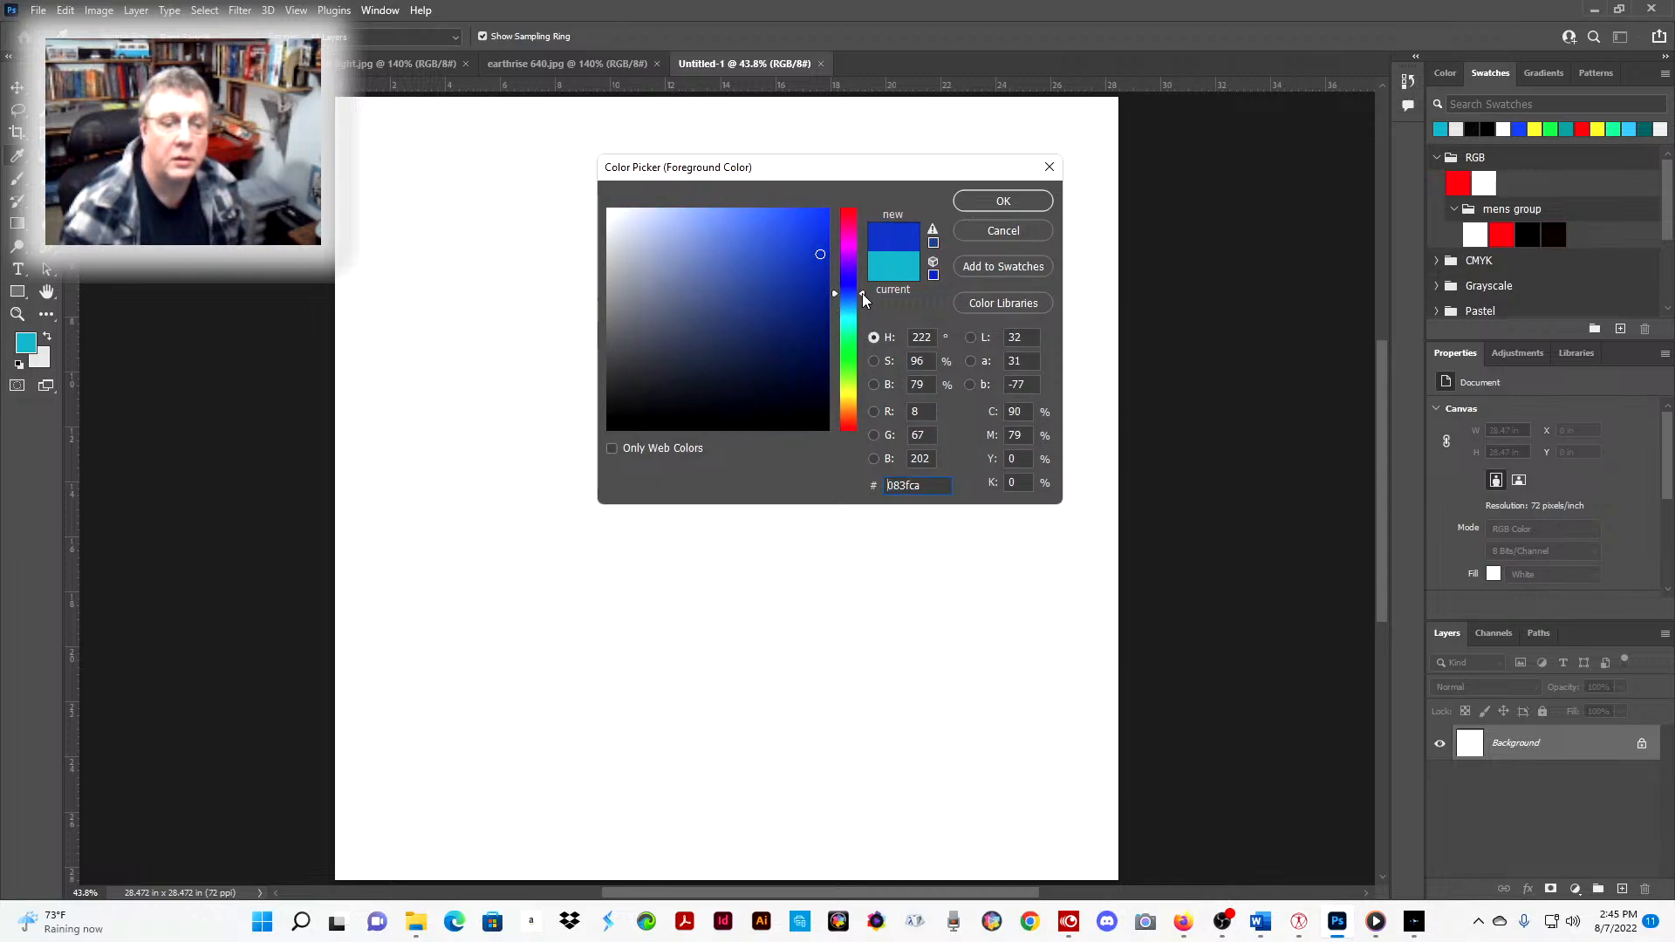
pyautogui.click(1003, 200)
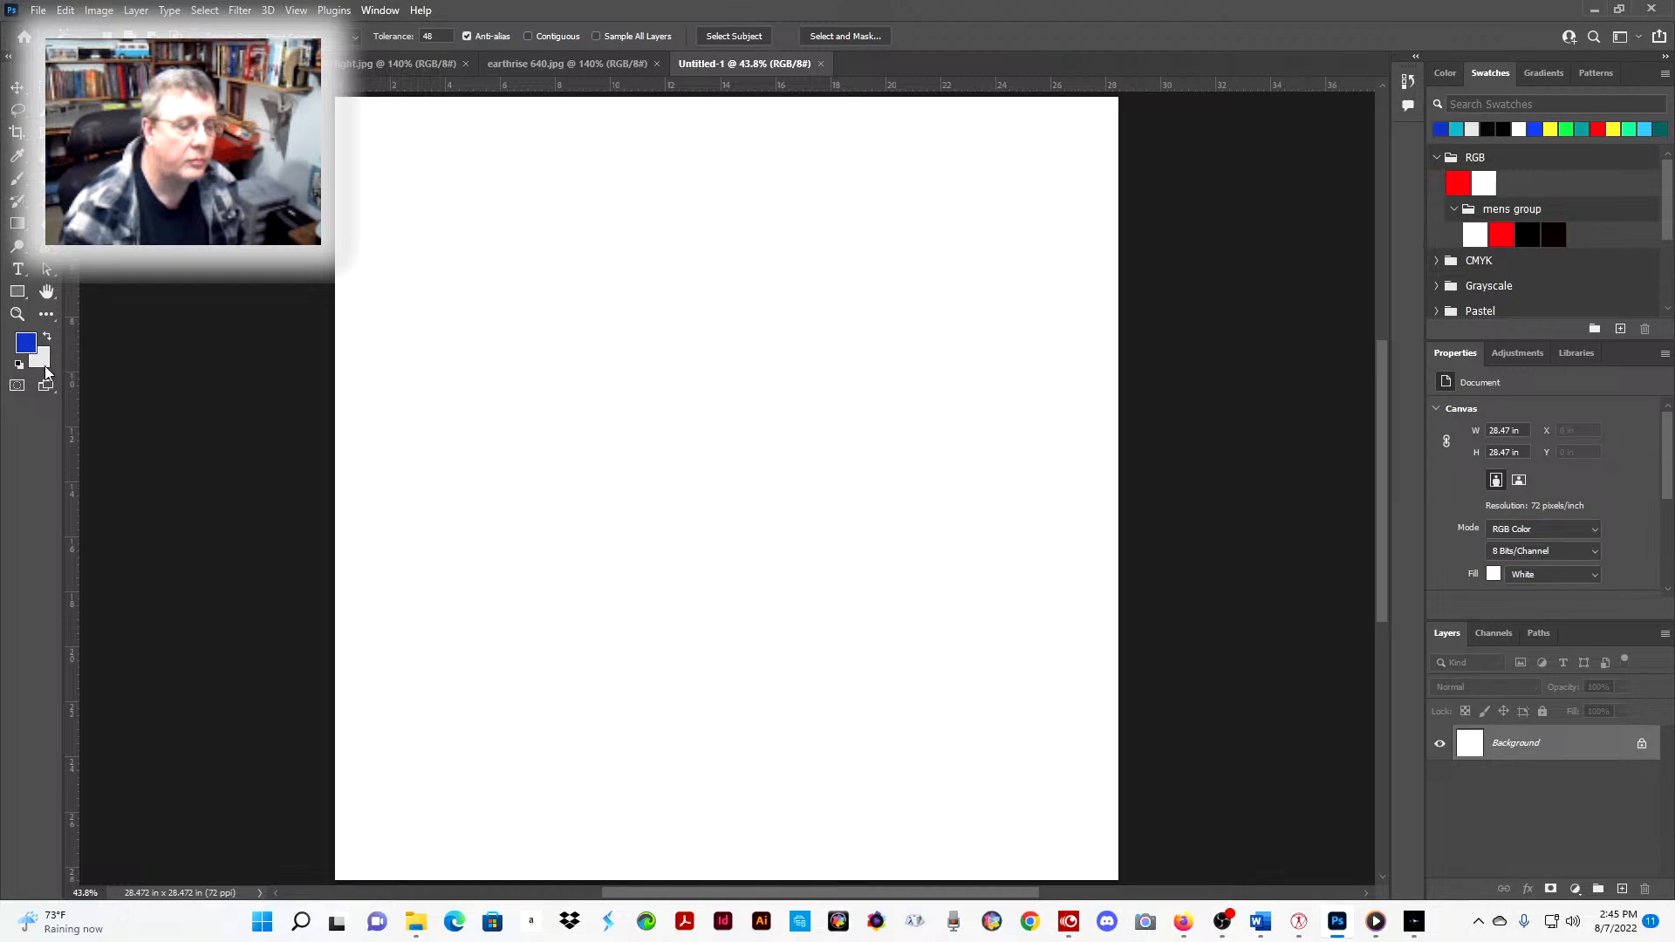
# - Change the background color to a bright, nearly fully saturated green with hue 128
pyautogui.click(45, 359)
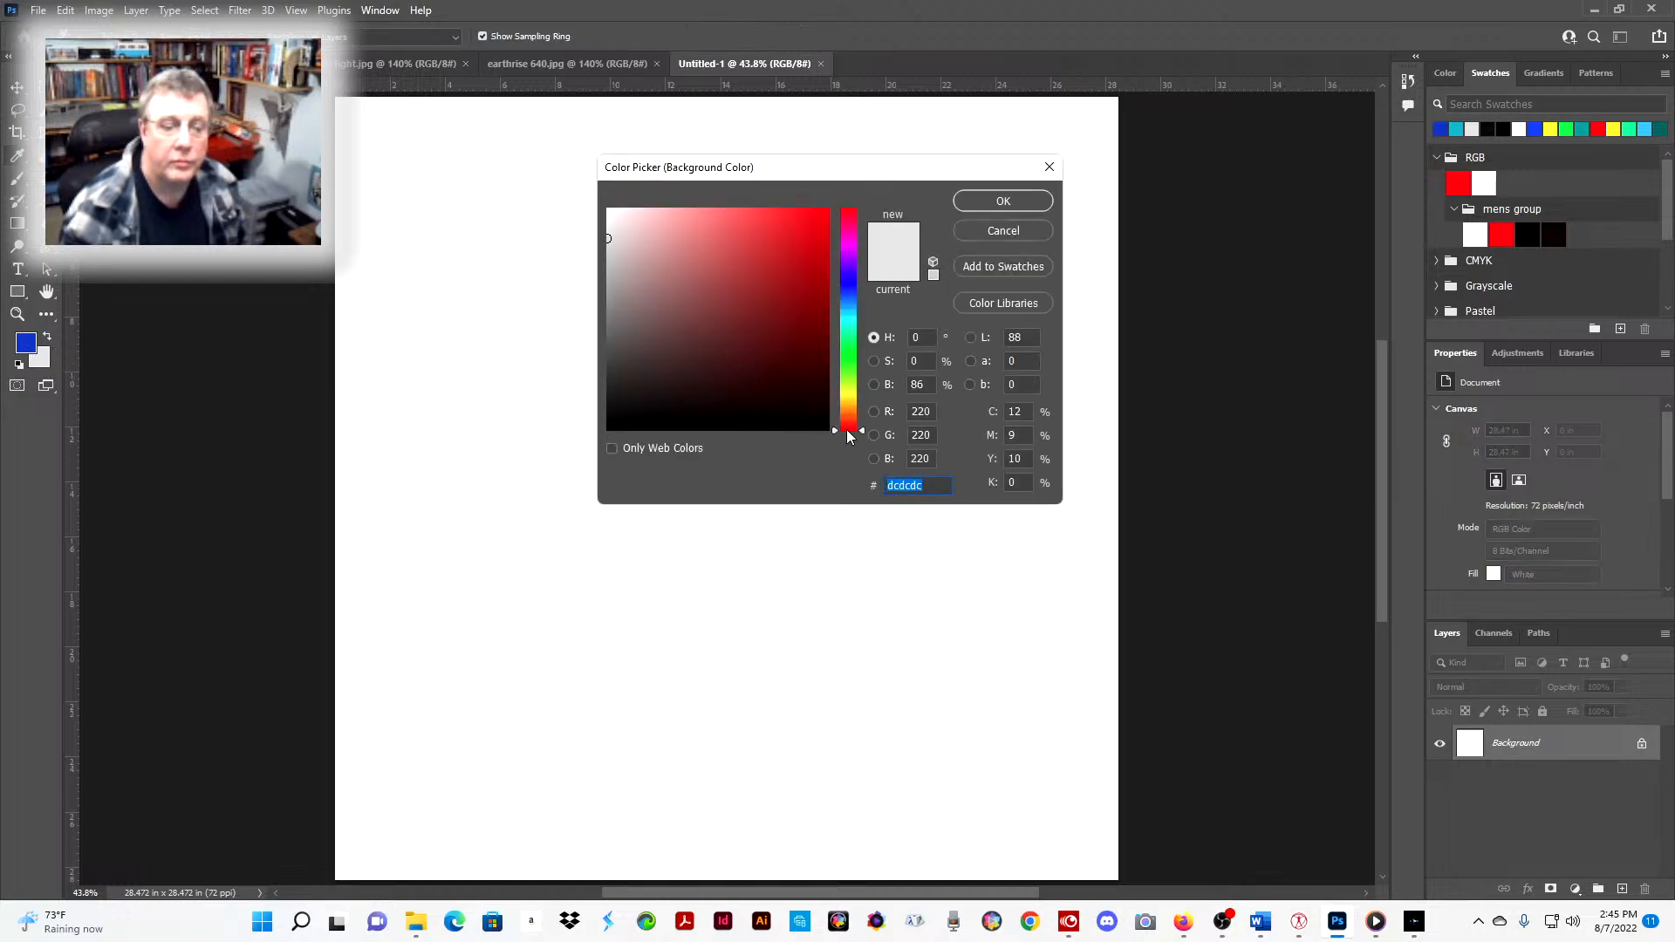
pyautogui.moveTo(861, 437); pyautogui.dragTo(867, 358)
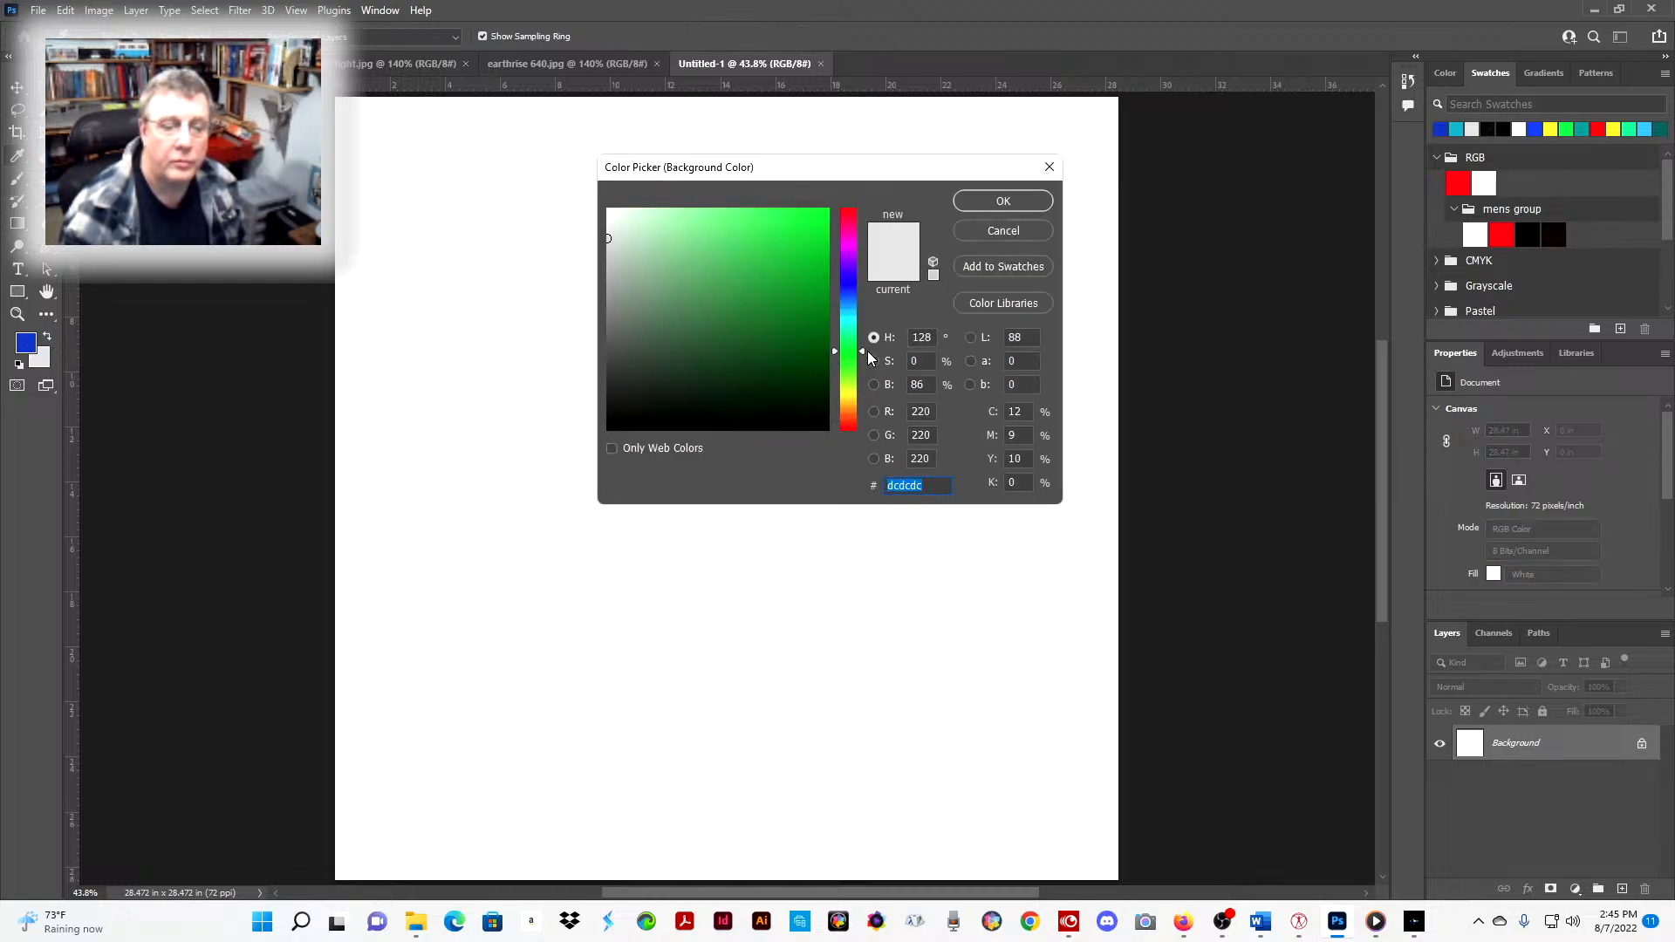
pyautogui.click(824, 212)
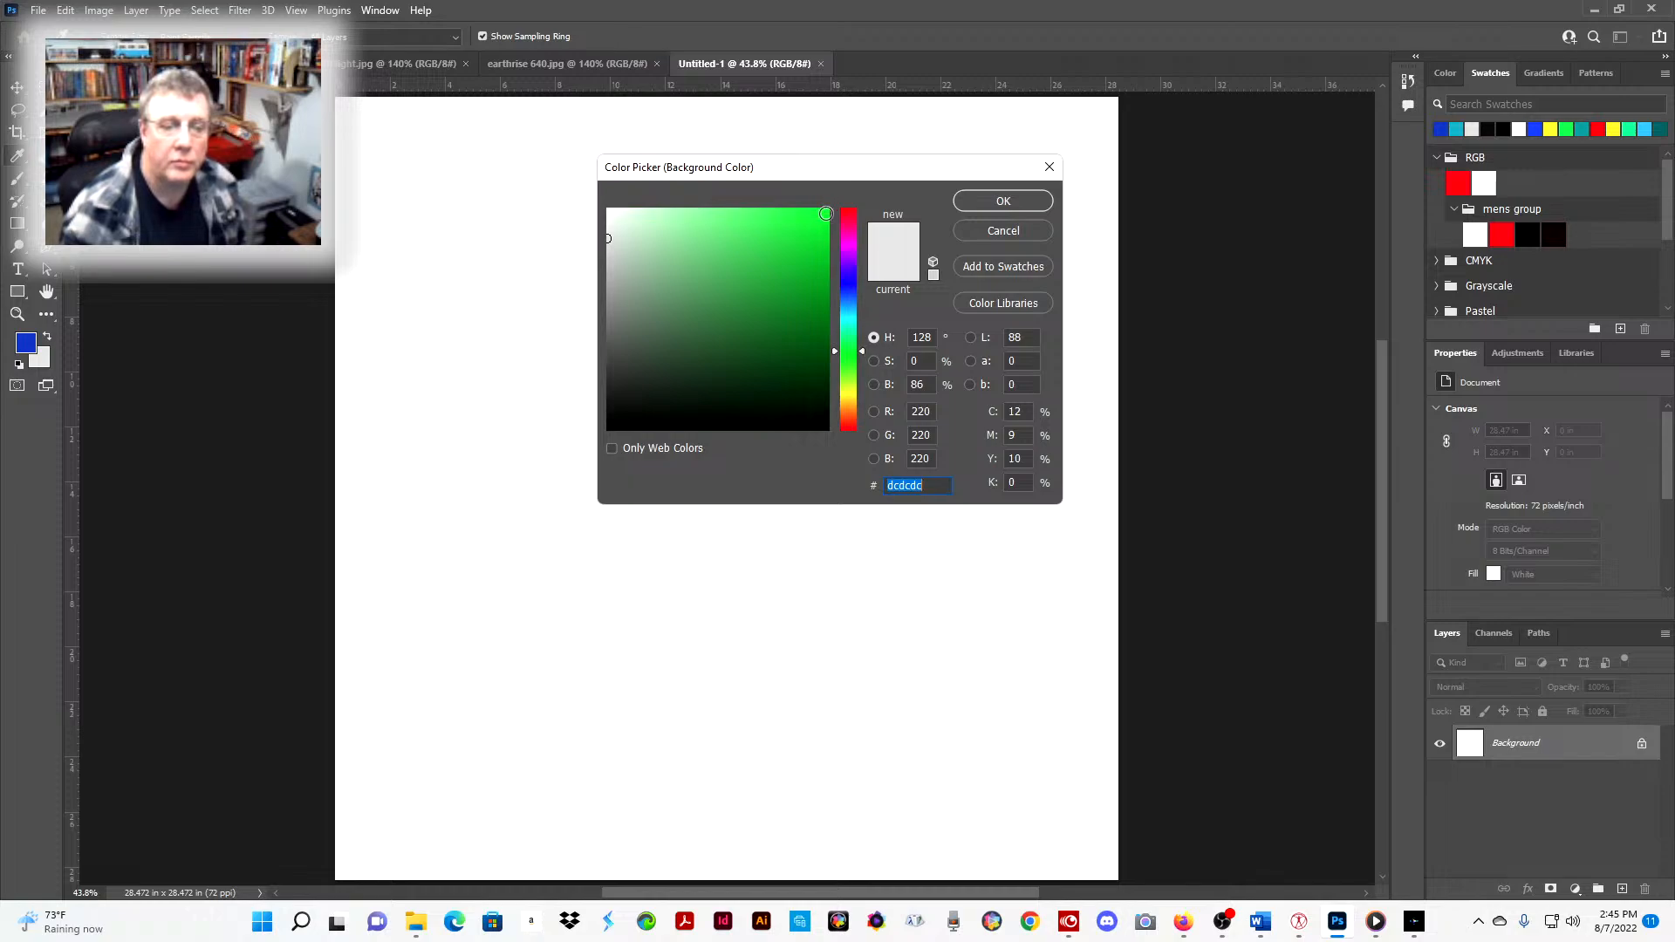
pyautogui.click(965, 199)
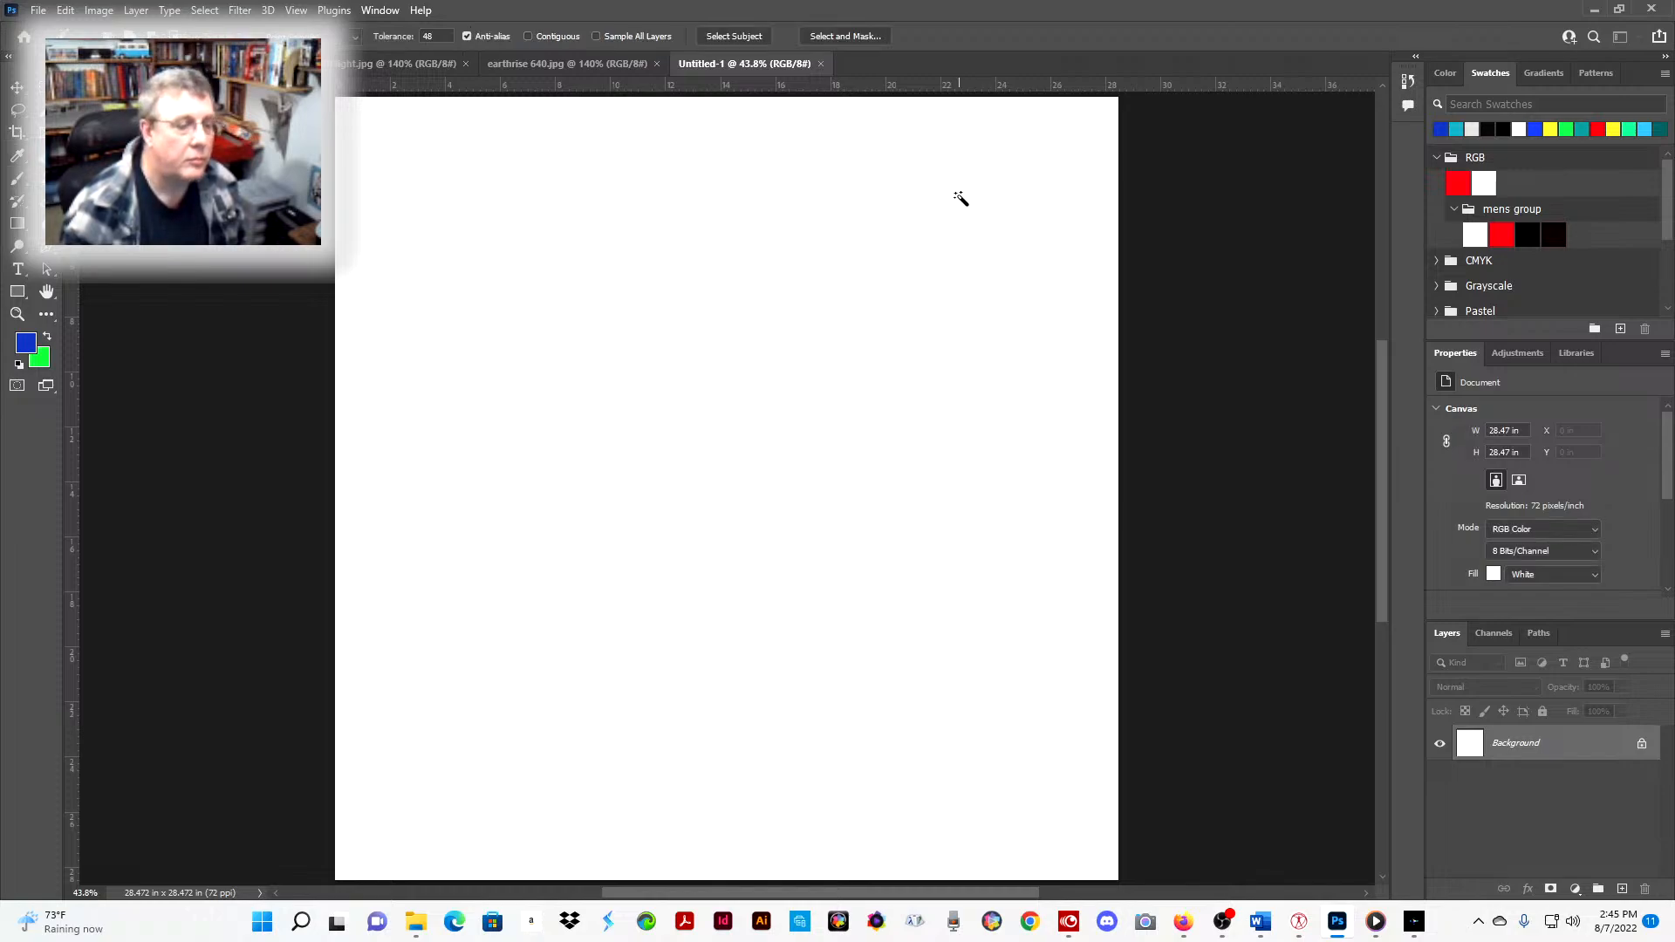
# - Render the Clouds filter on the Background layer in blue and green and select its blue areas with the Magic Wand
pyautogui.click(240, 10)
pyautogui.click(418, 28)
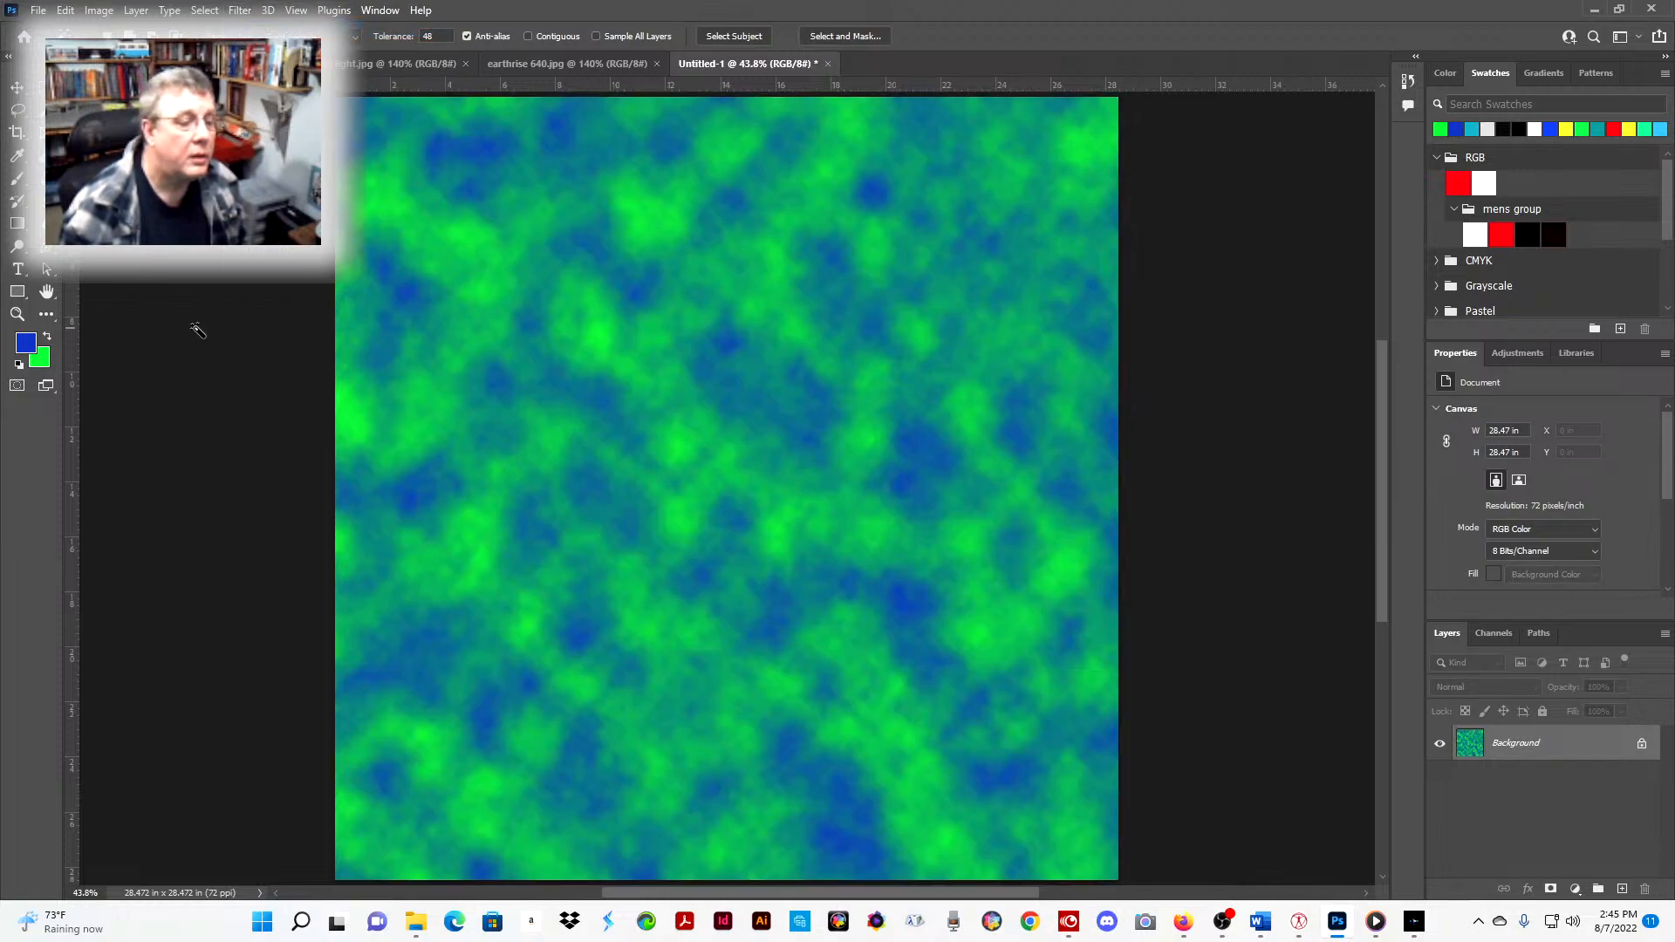
pyautogui.click(706, 578)
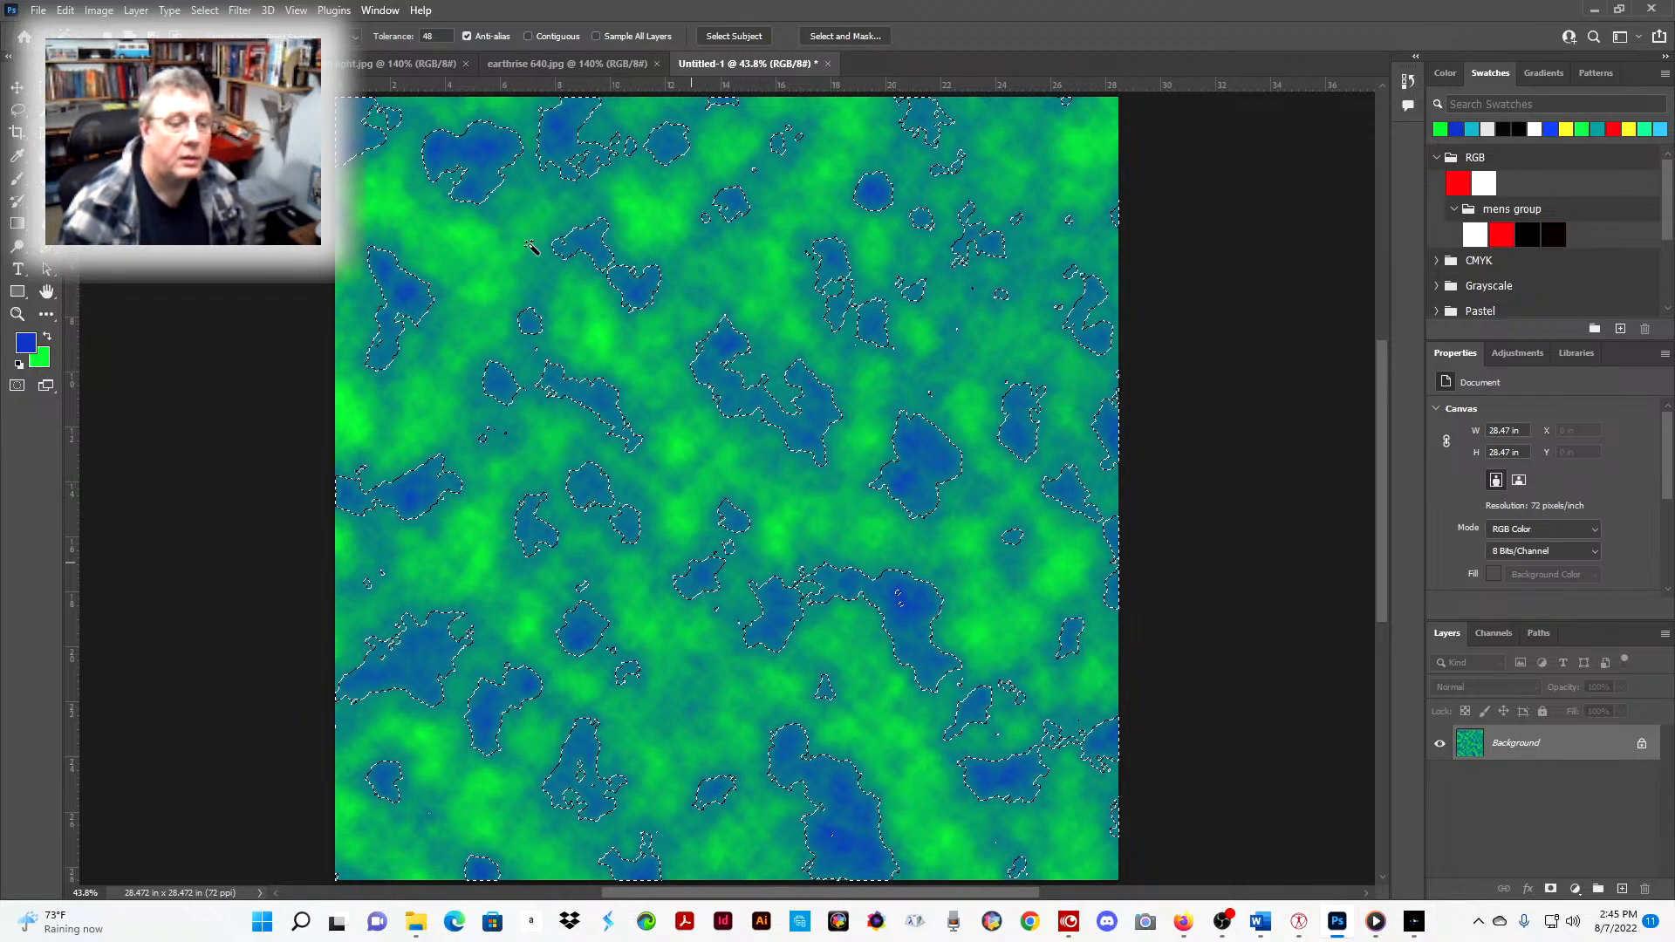
# - Change the background color from green to a bright yellow
pyautogui.click(47, 363)
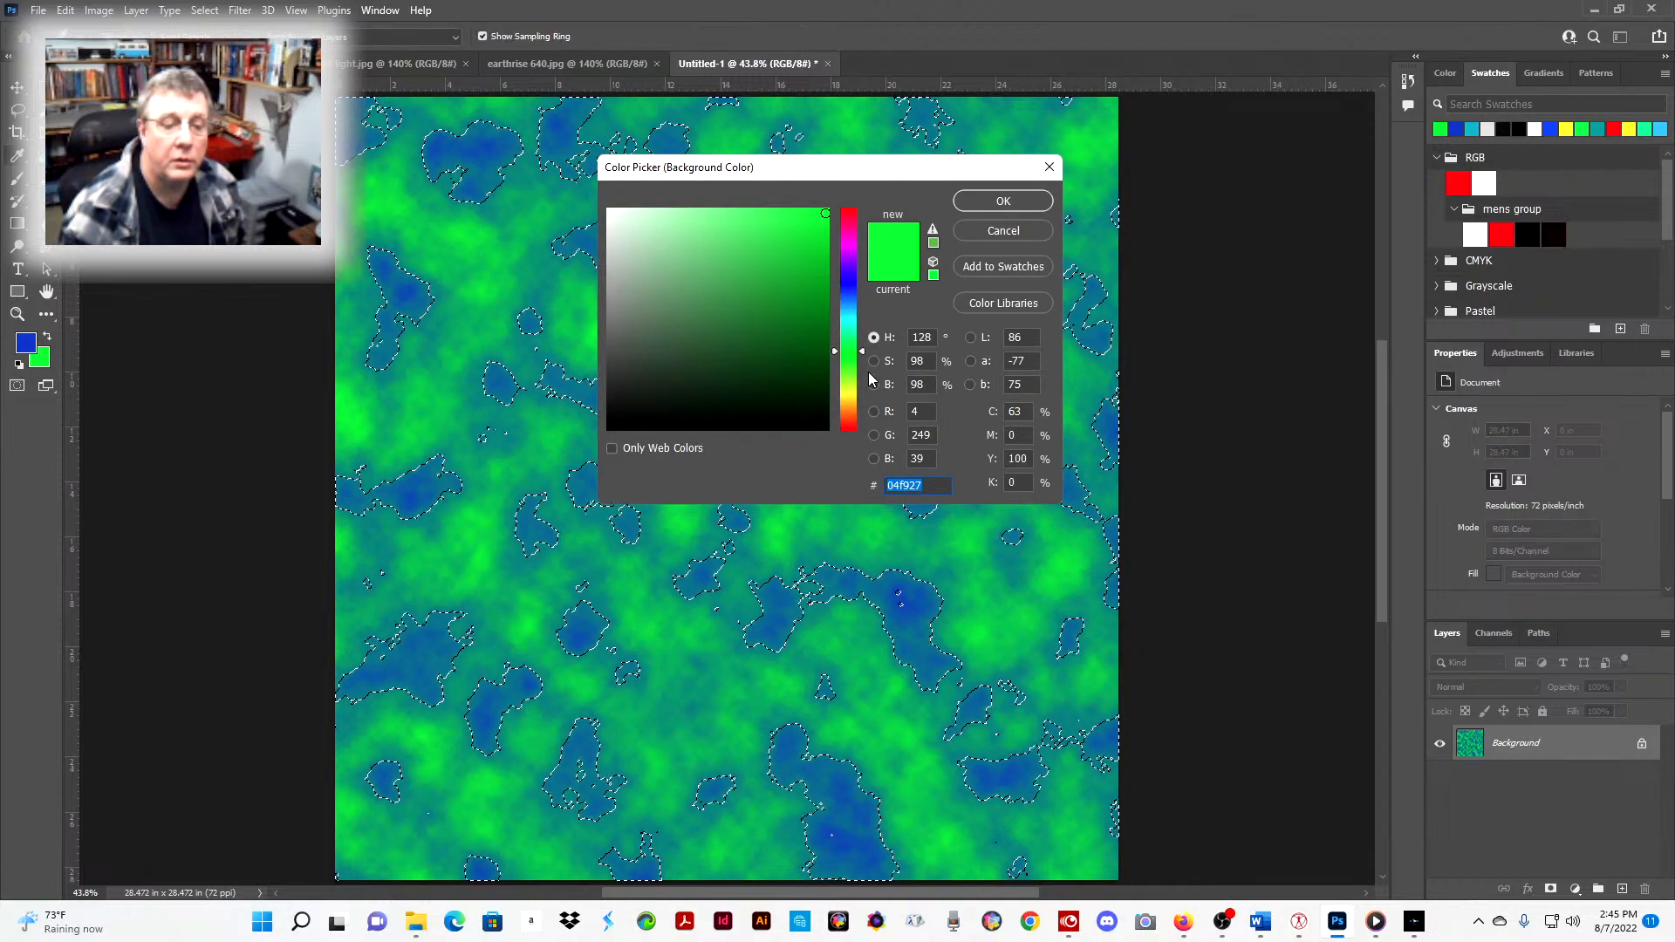
pyautogui.moveTo(866, 353); pyautogui.dragTo(866, 394)
pyautogui.click(996, 208)
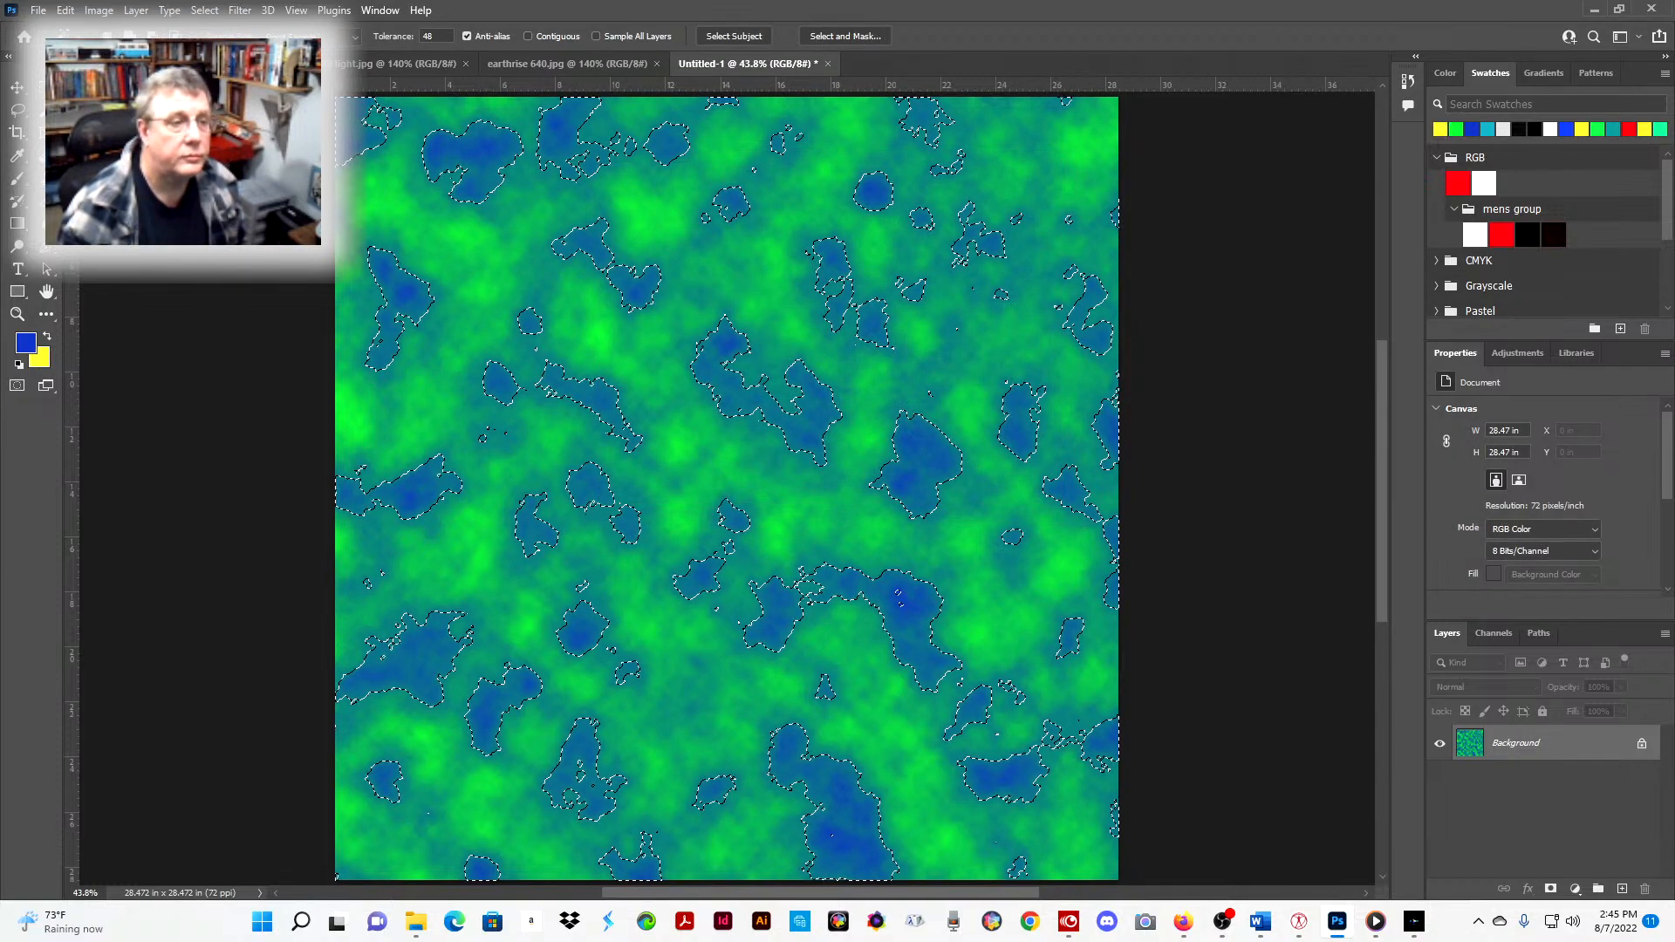
pyautogui.click(66, 11)
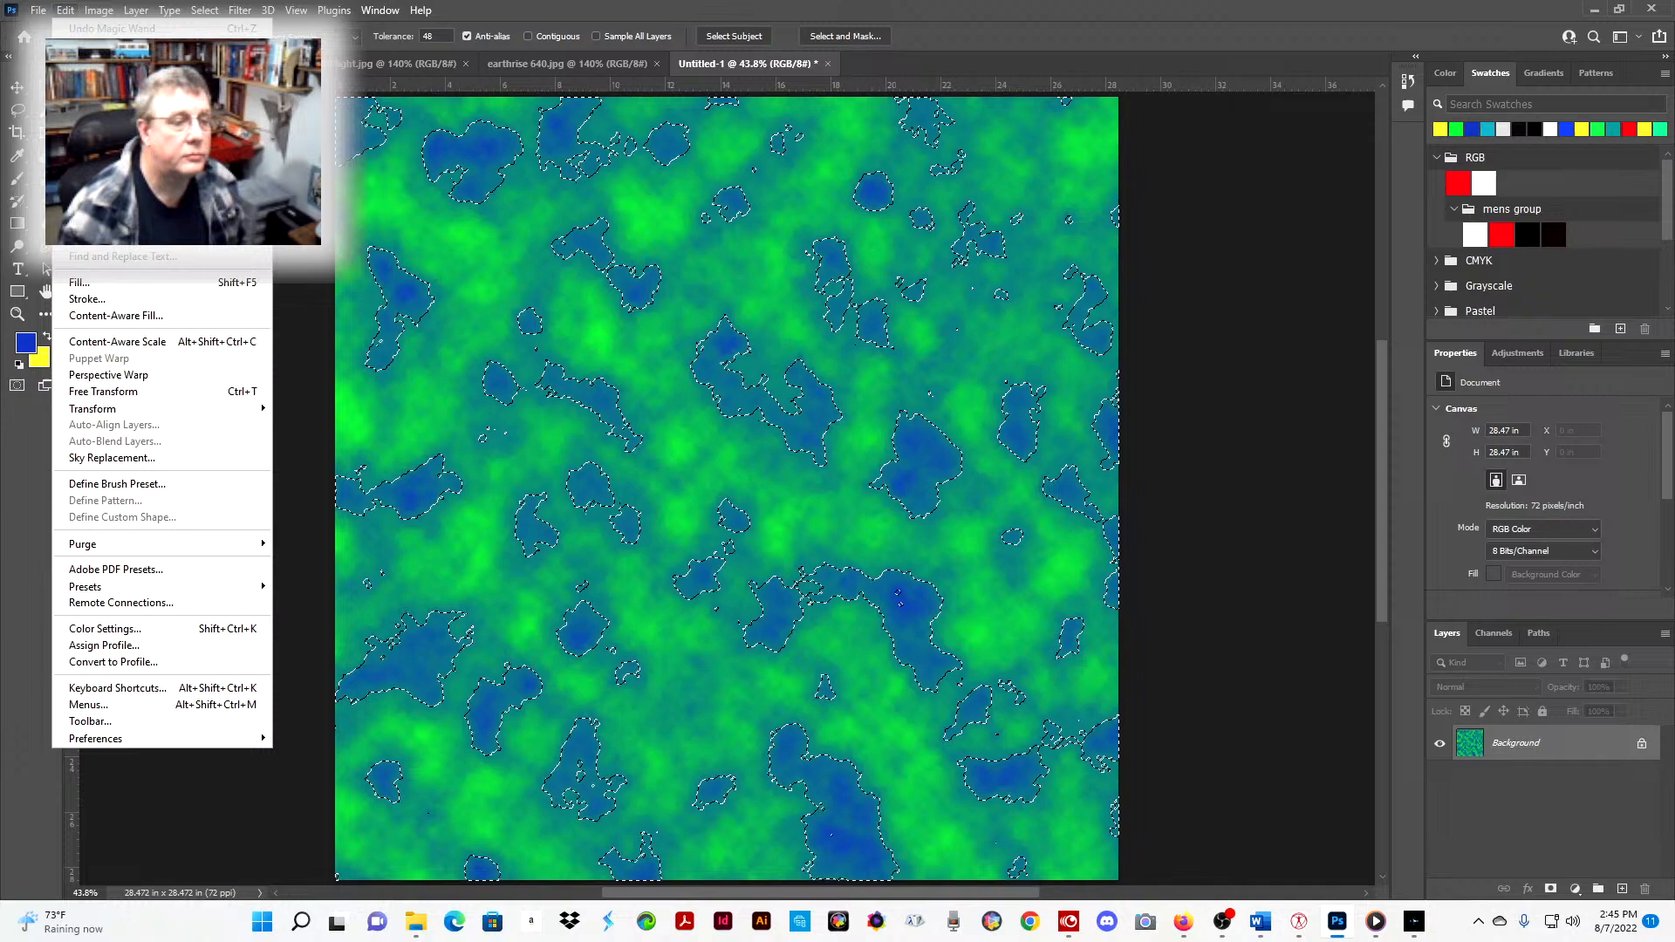
pyautogui.click(80, 300)
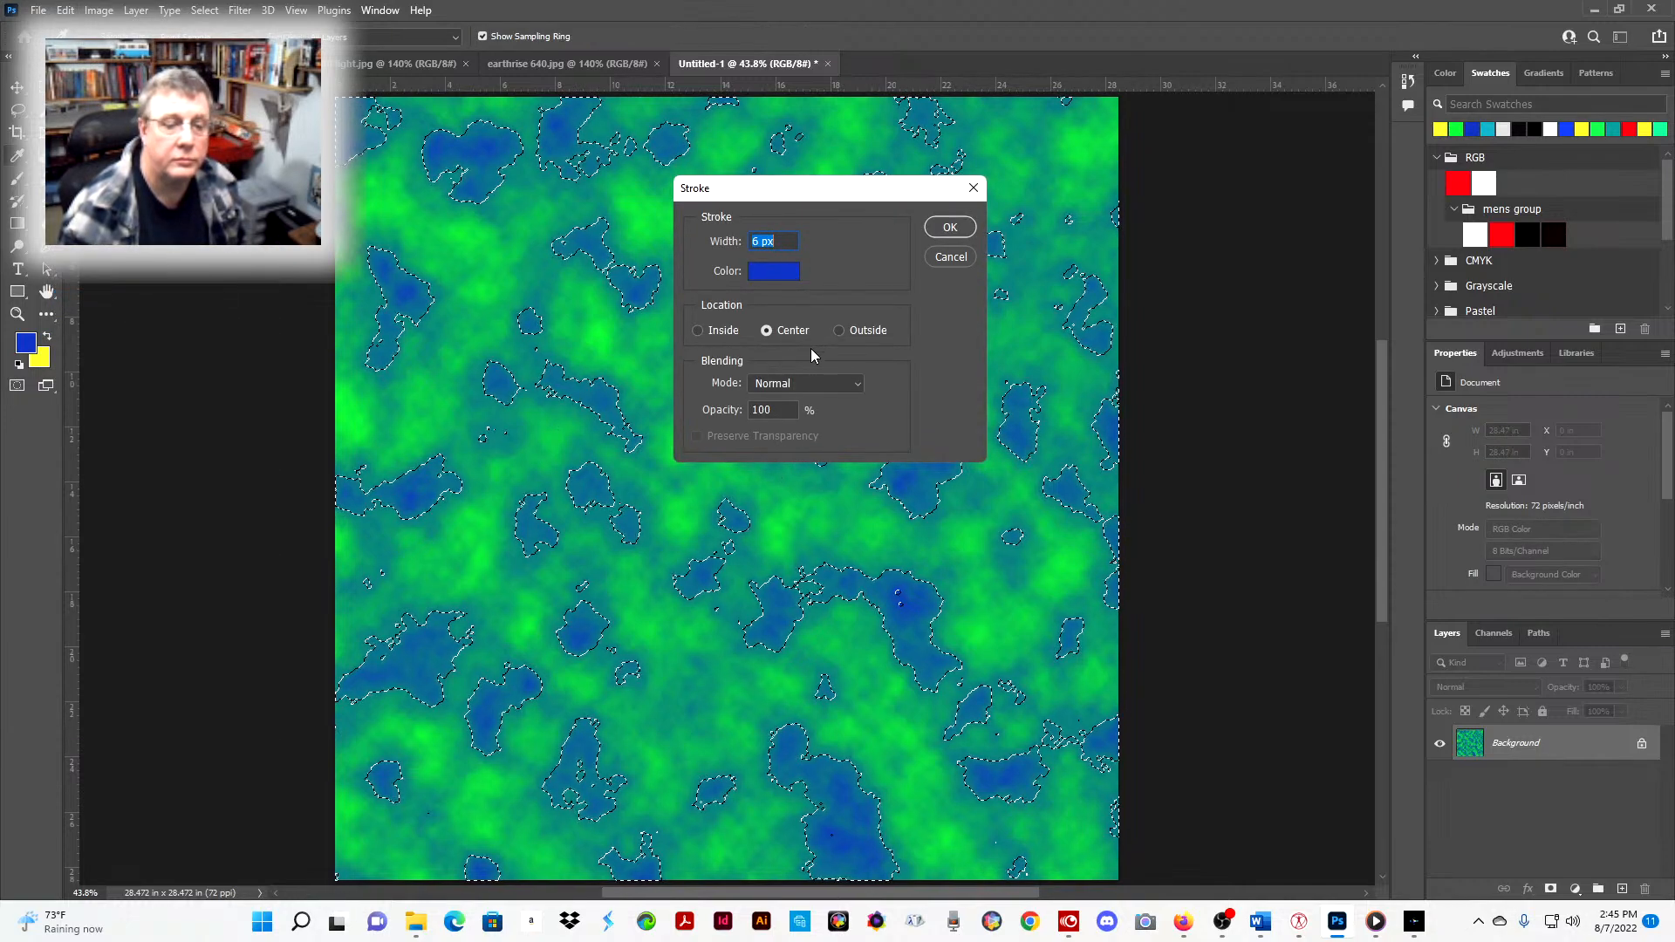
pyautogui.click(928, 260)
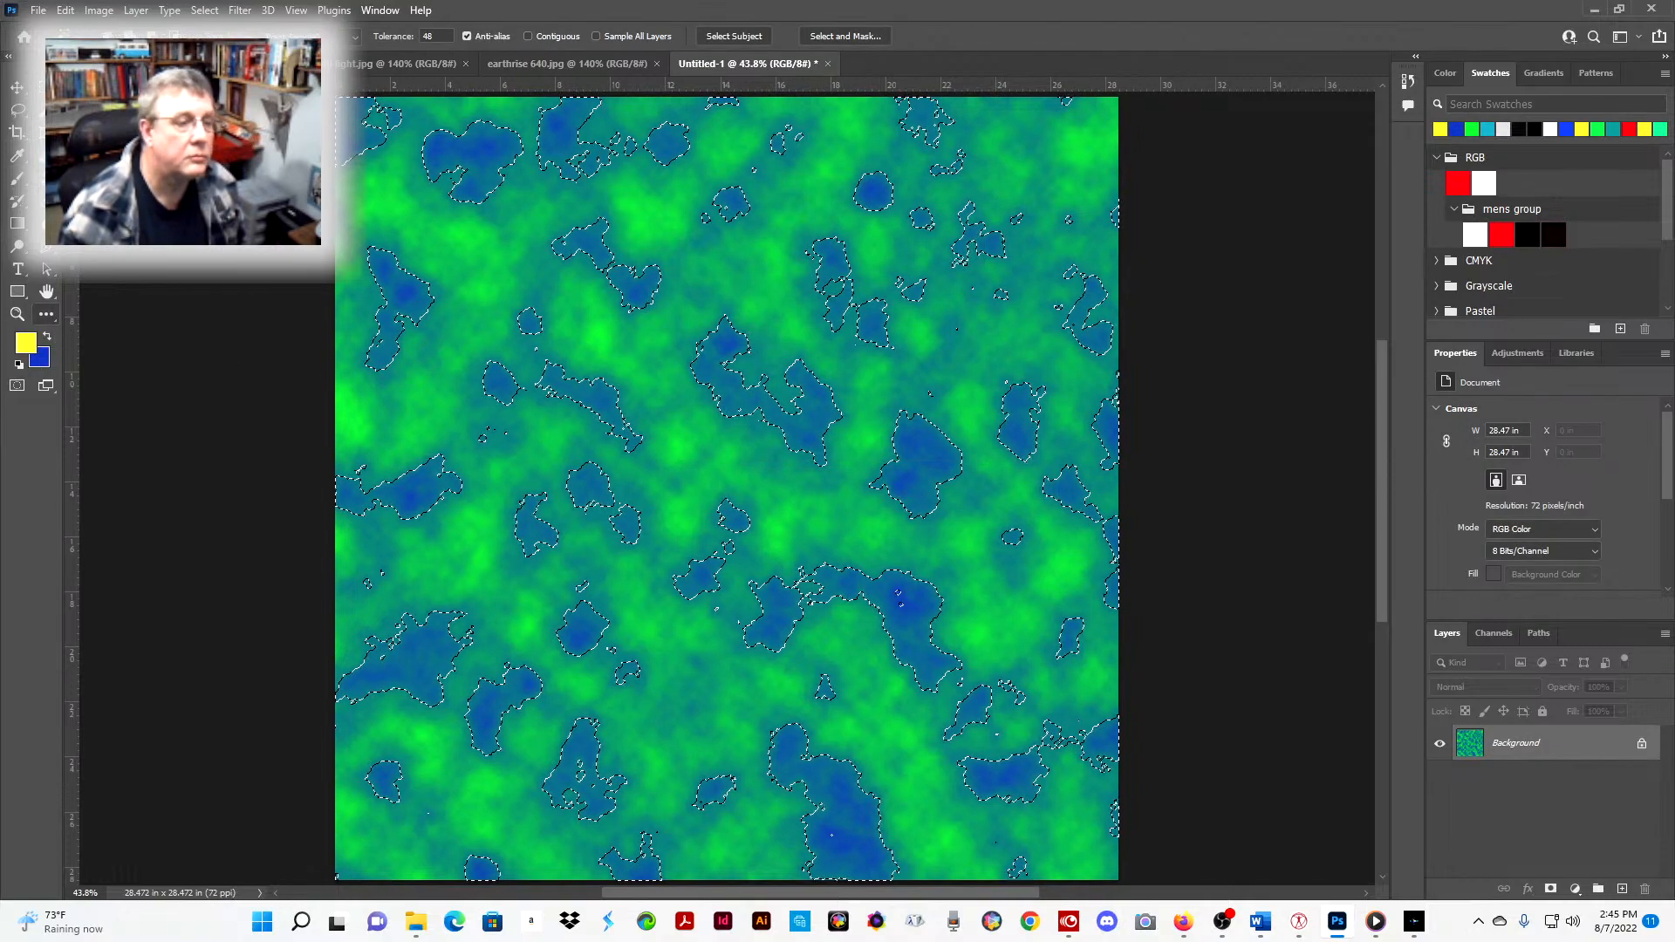
# - Outline the selected blue areas with a centered 6 px yellow stroke, deselect, and make blue the foreground color again
pyautogui.click(49, 334)
pyautogui.click(66, 10)
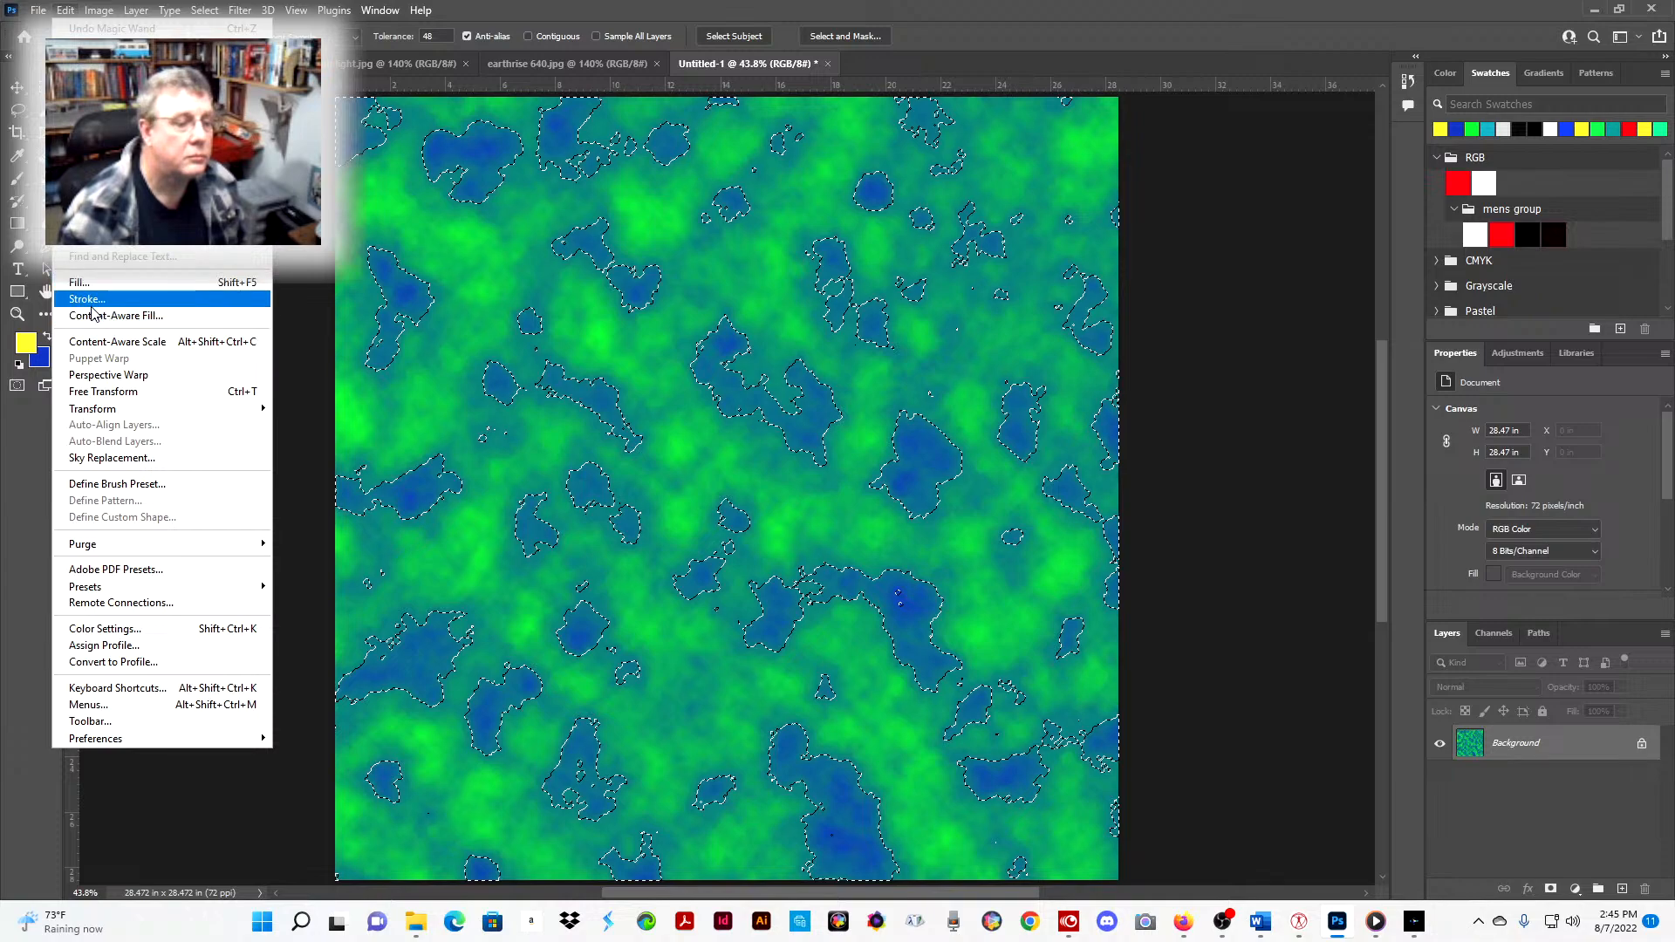
pyautogui.click(93, 304)
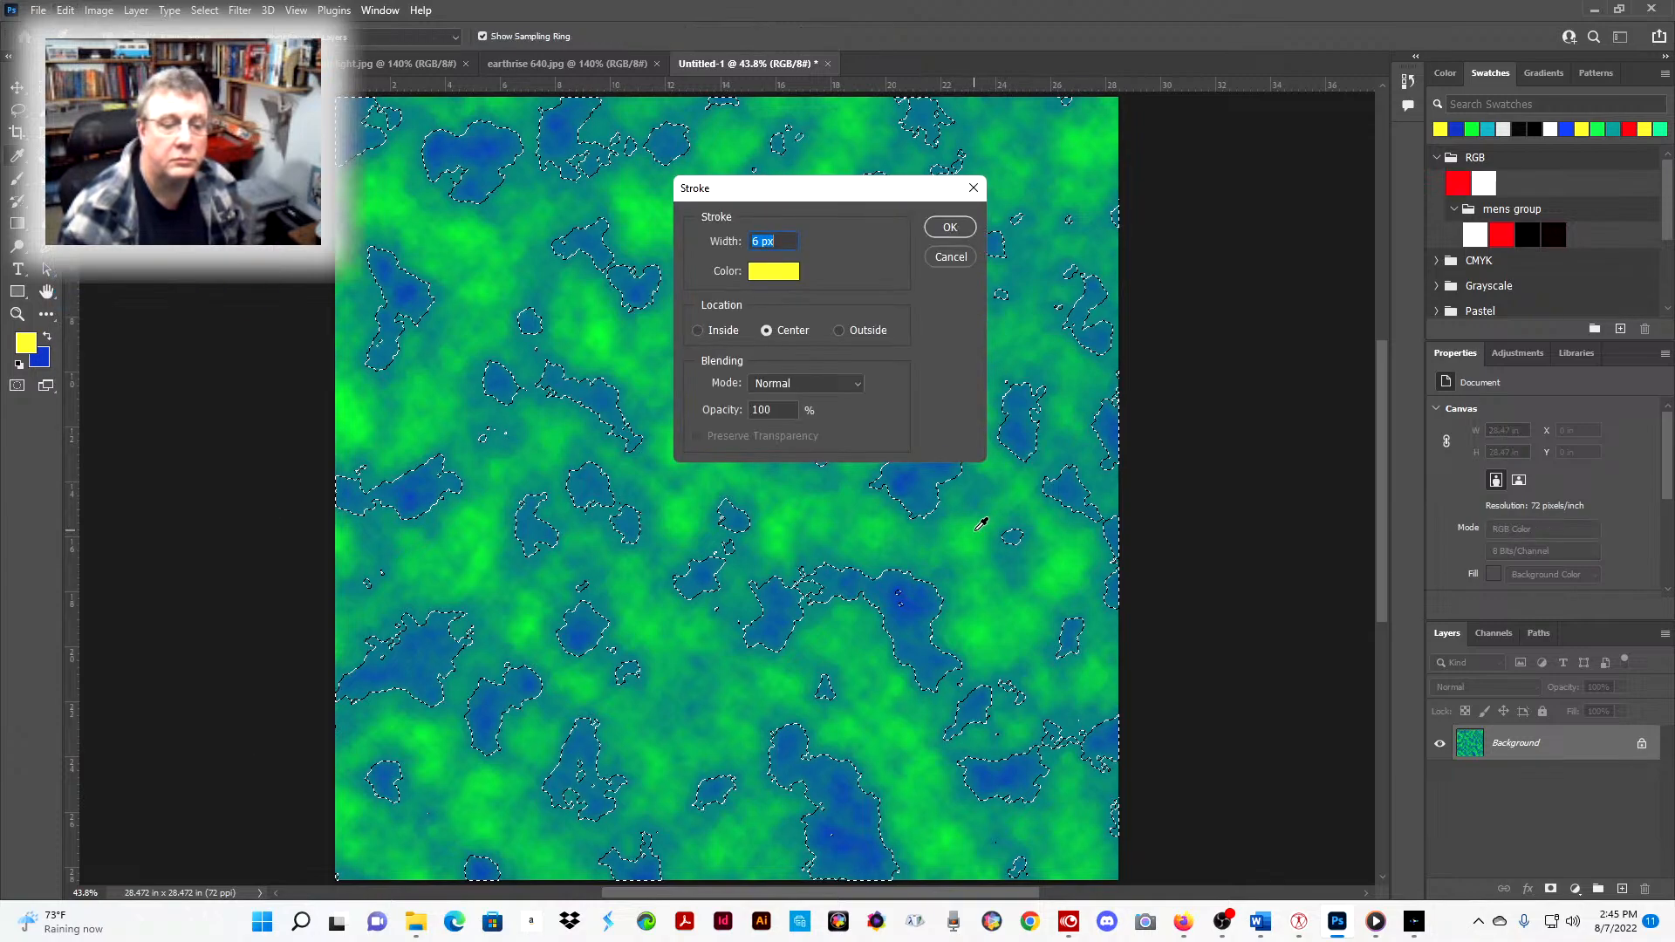
pyautogui.click(949, 227)
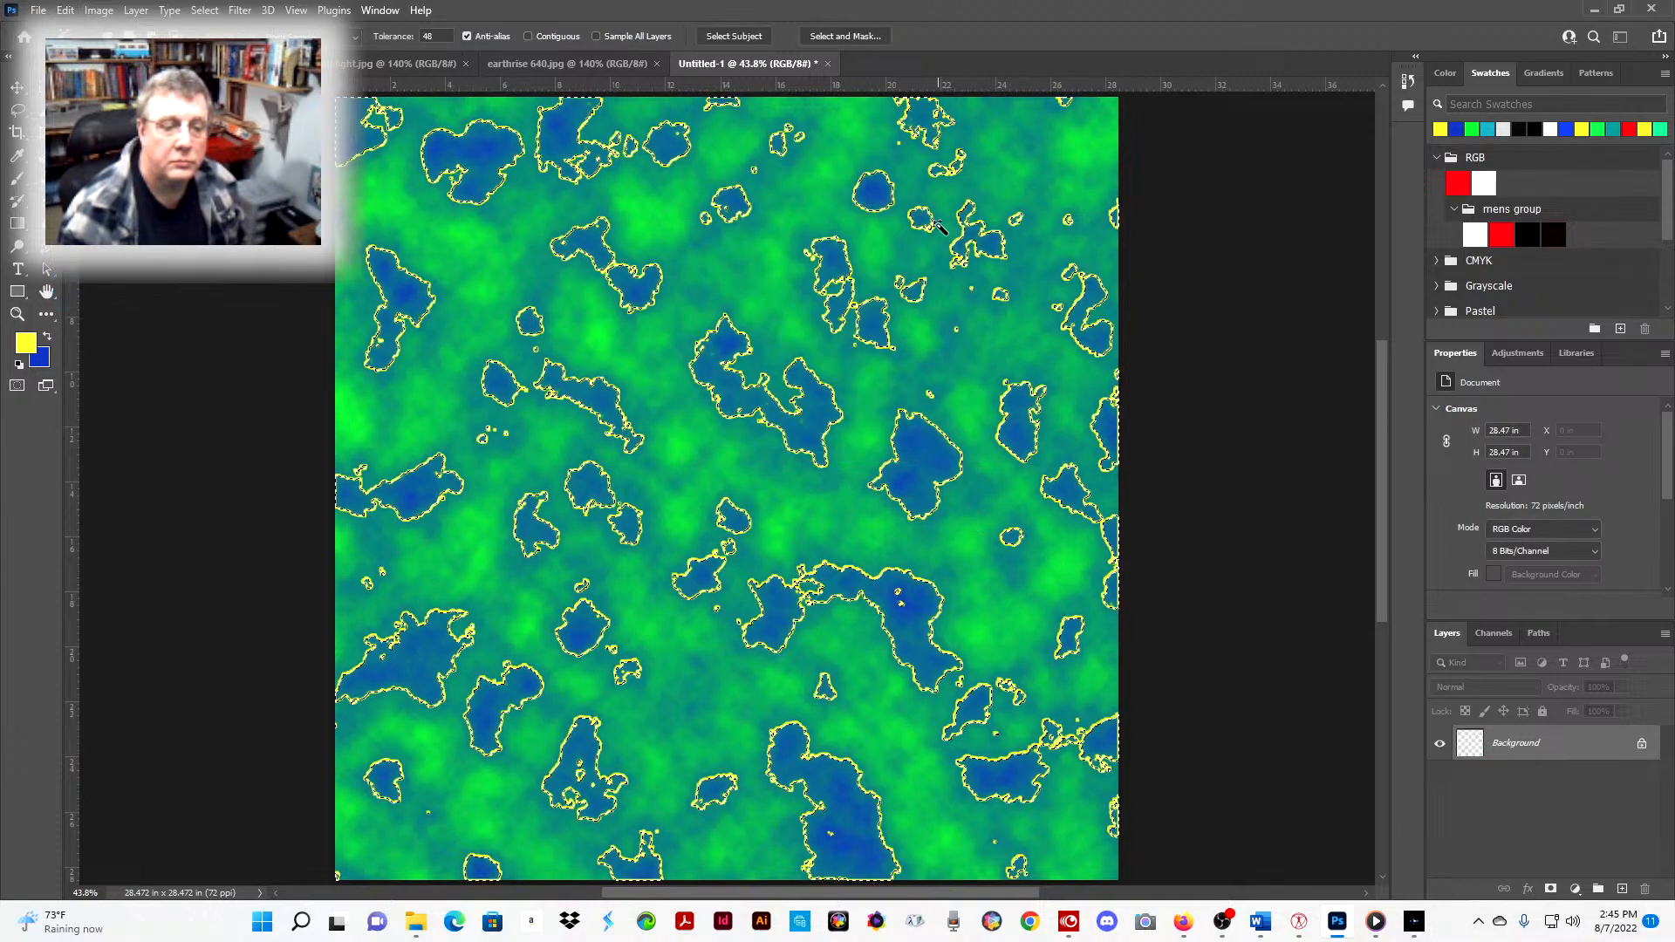
pyautogui.hotkey('ctrl', 'd')
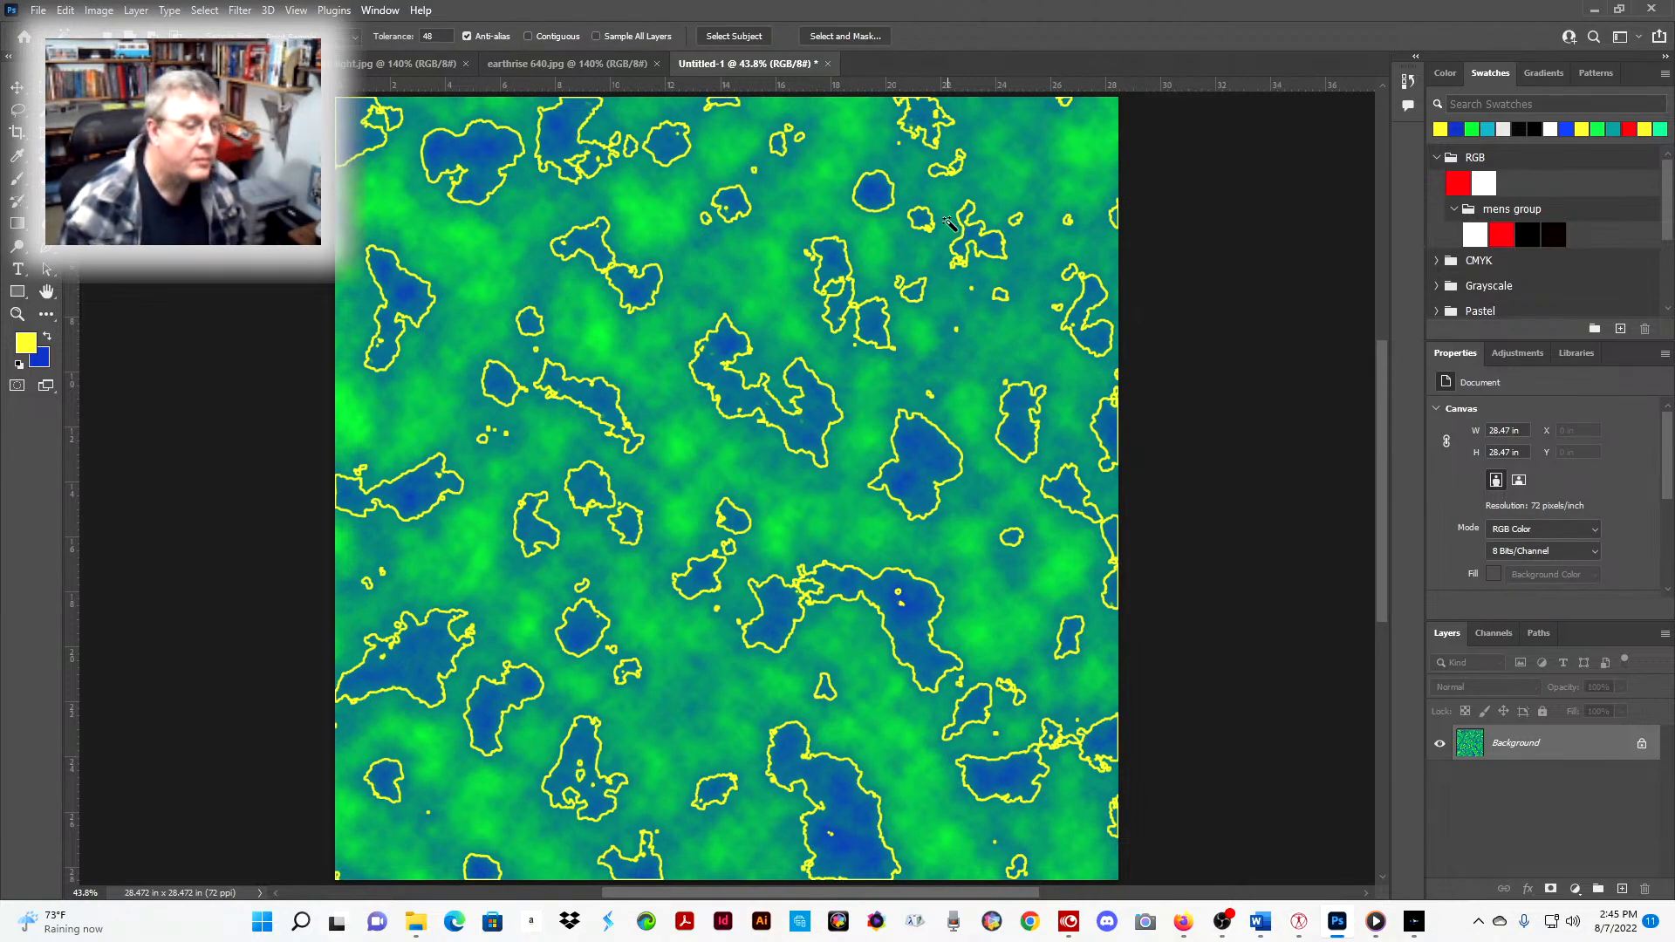
pyautogui.click(48, 337)
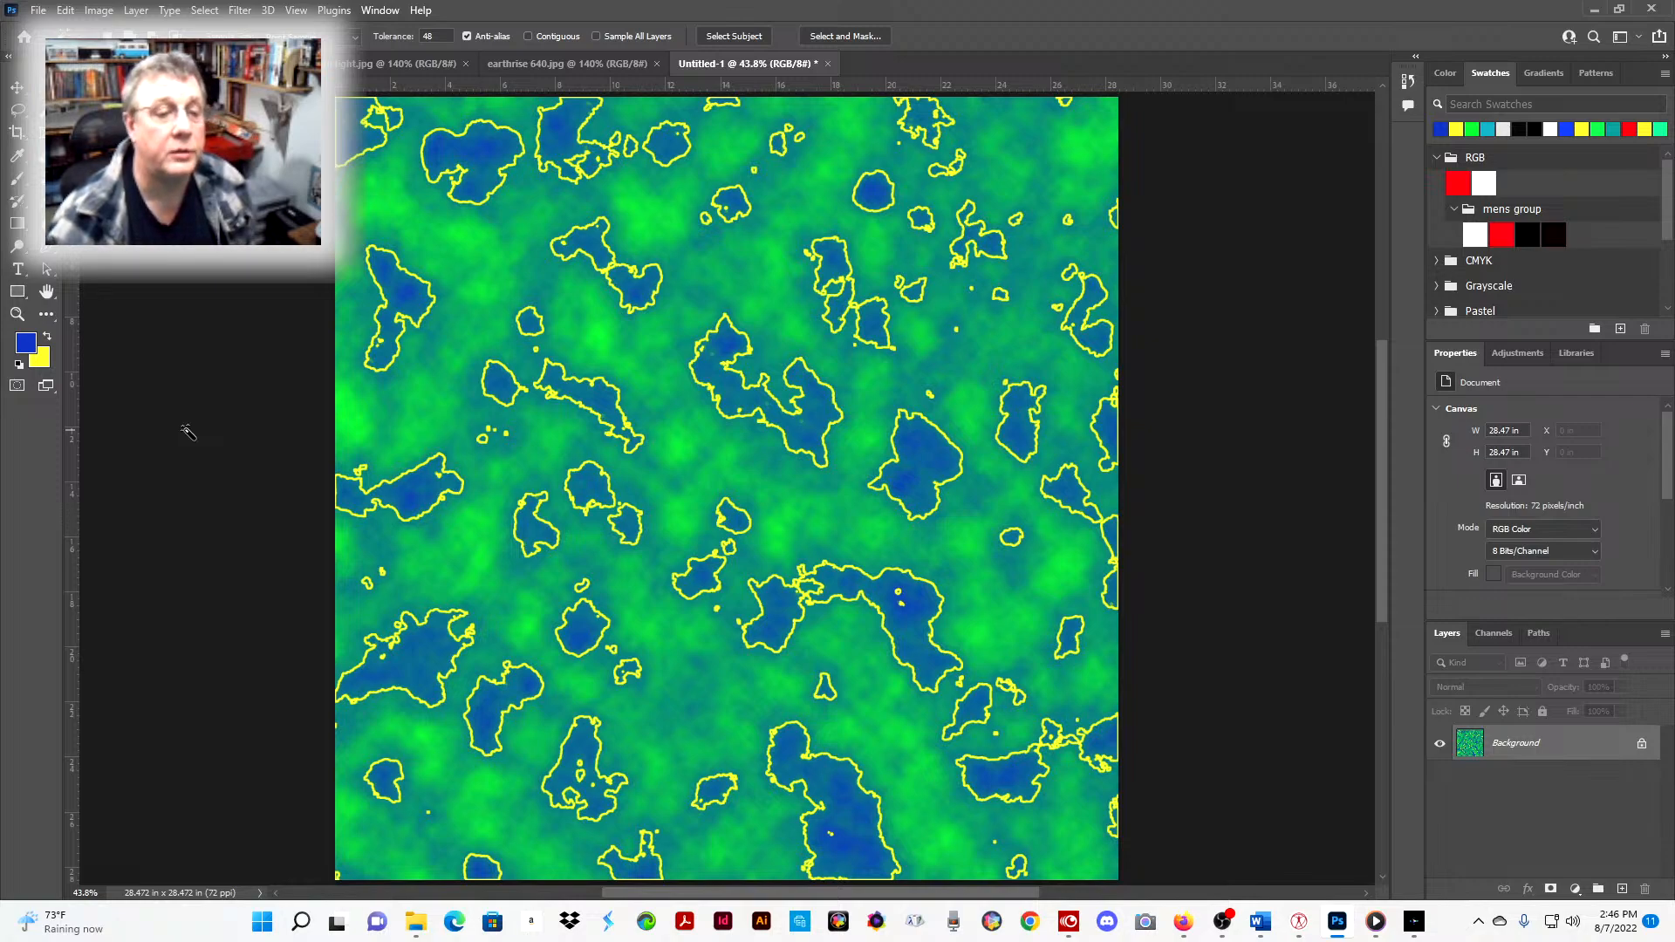
# - Save the earth texture as the TIFF file earth 001 in the use 8-7-22 folder, with no compression, interleaved pixel order and IBM PC byte order
pyautogui.click(37, 11)
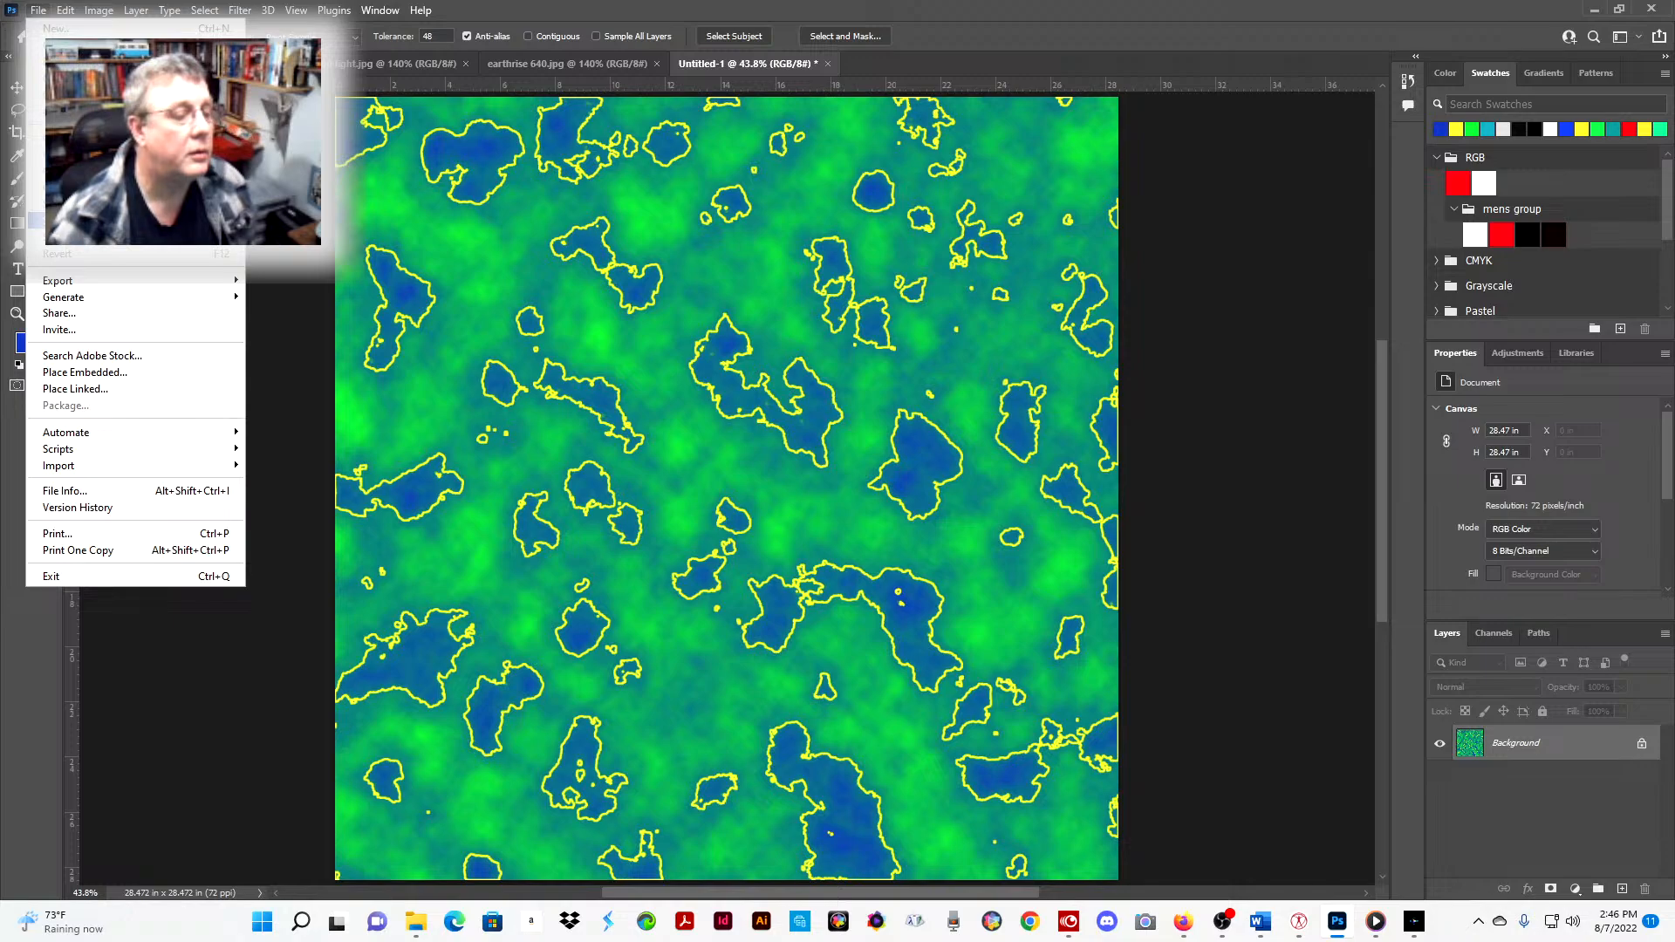
pyautogui.click(77, 220)
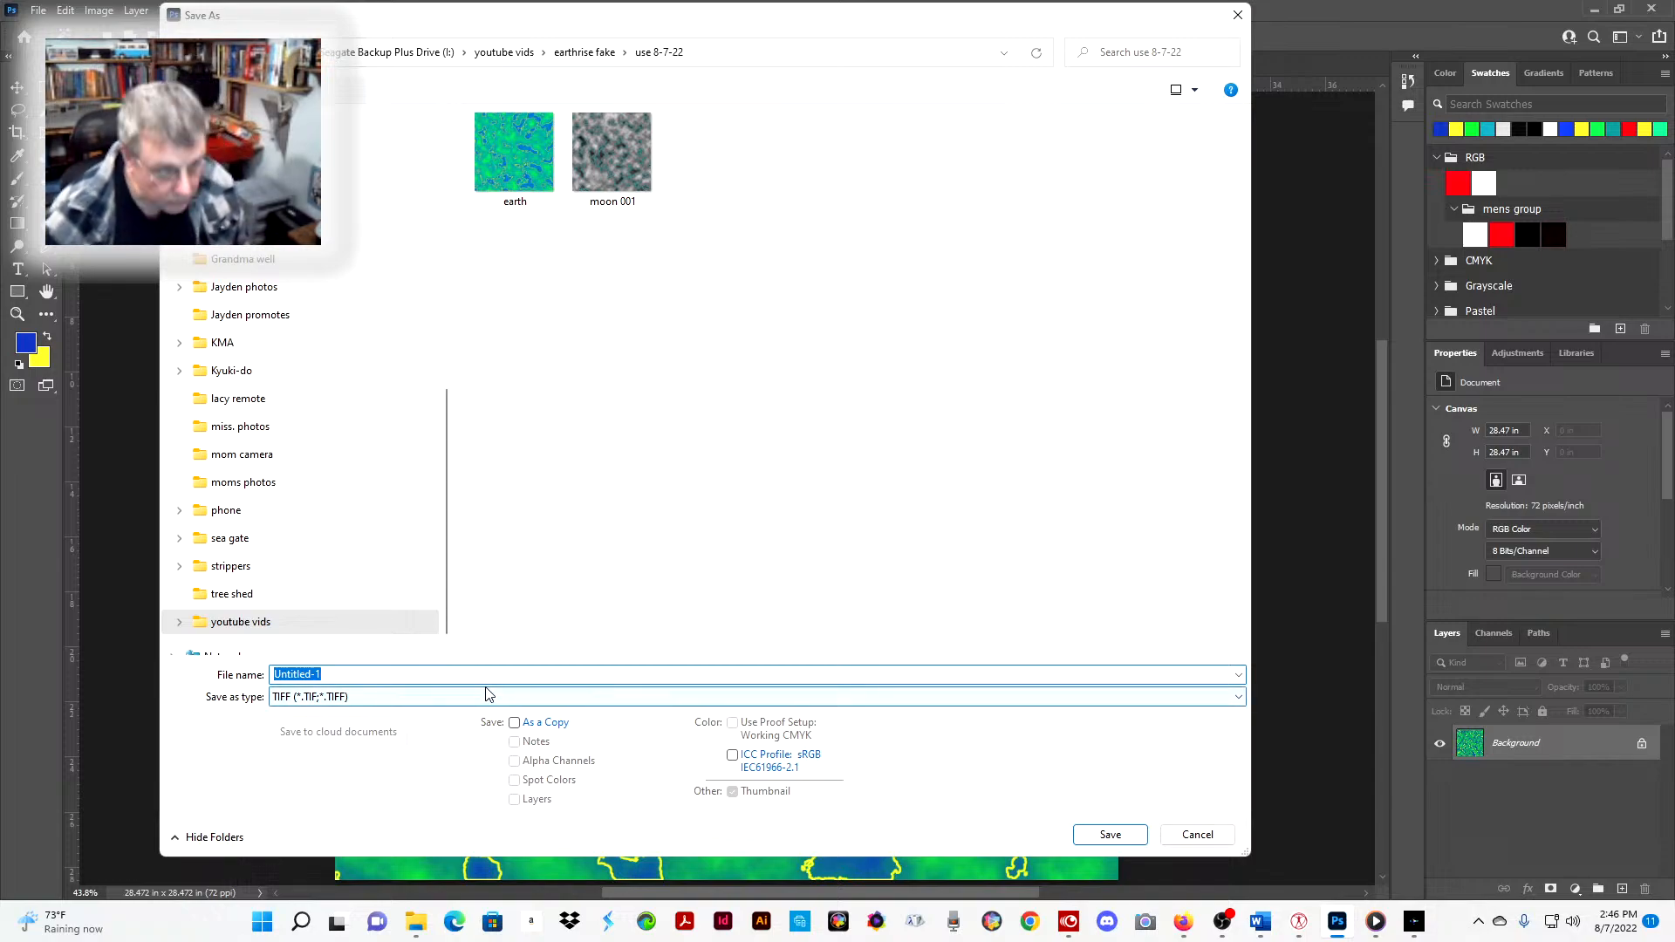
pyautogui.write('ear')
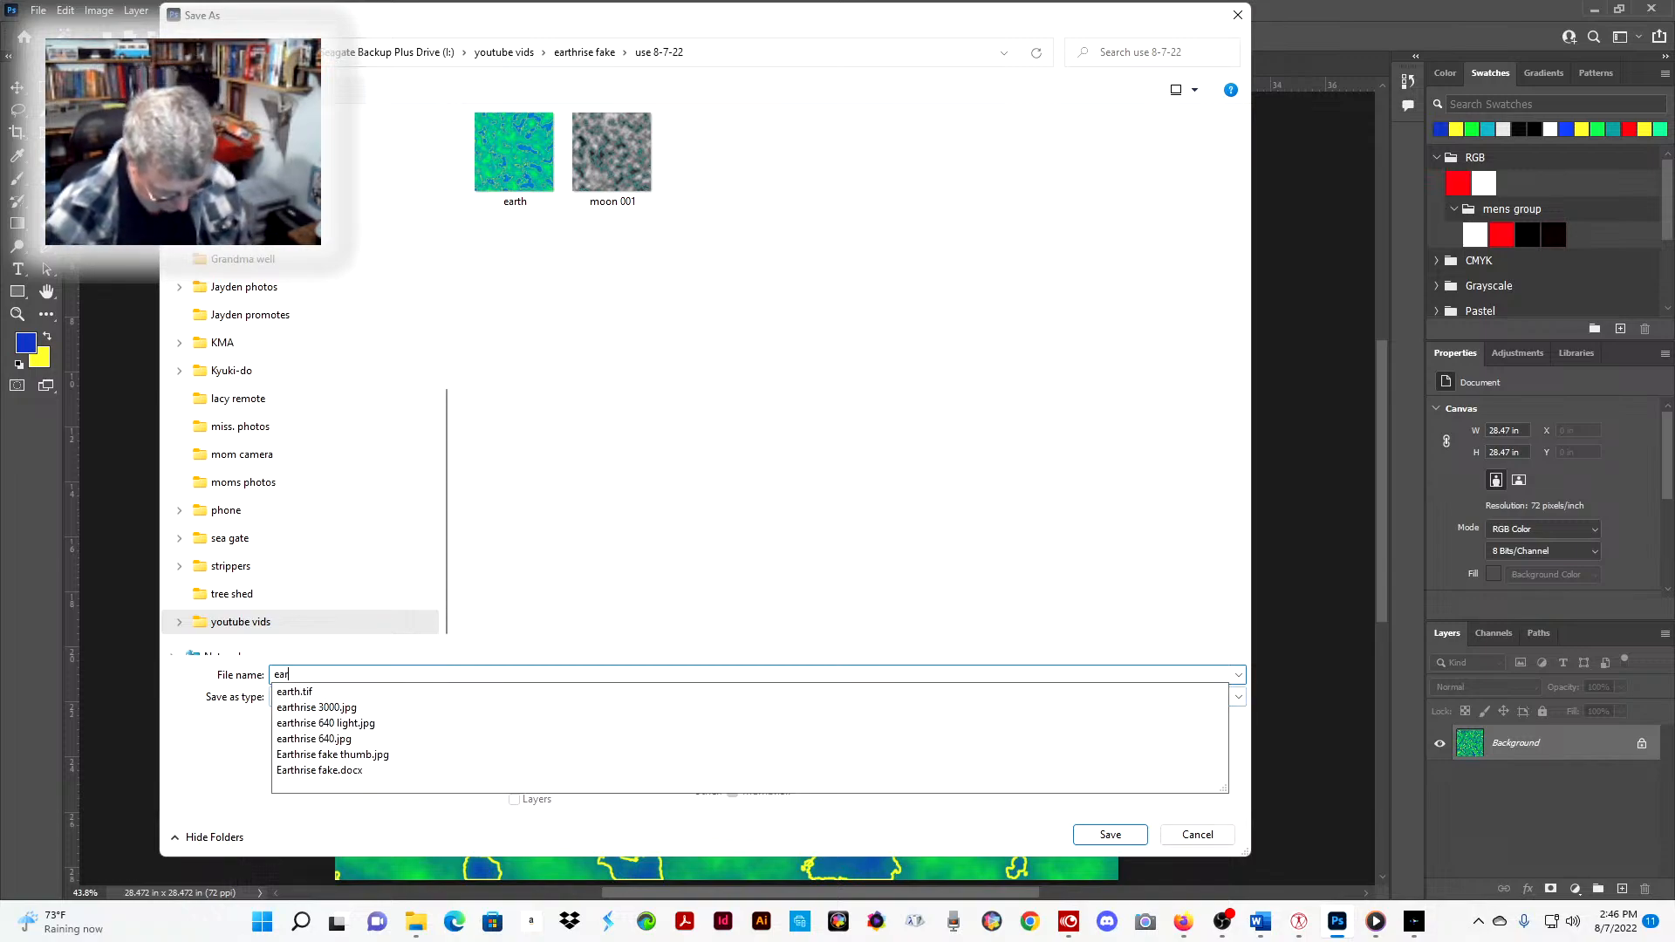
pyautogui.write('th 001')
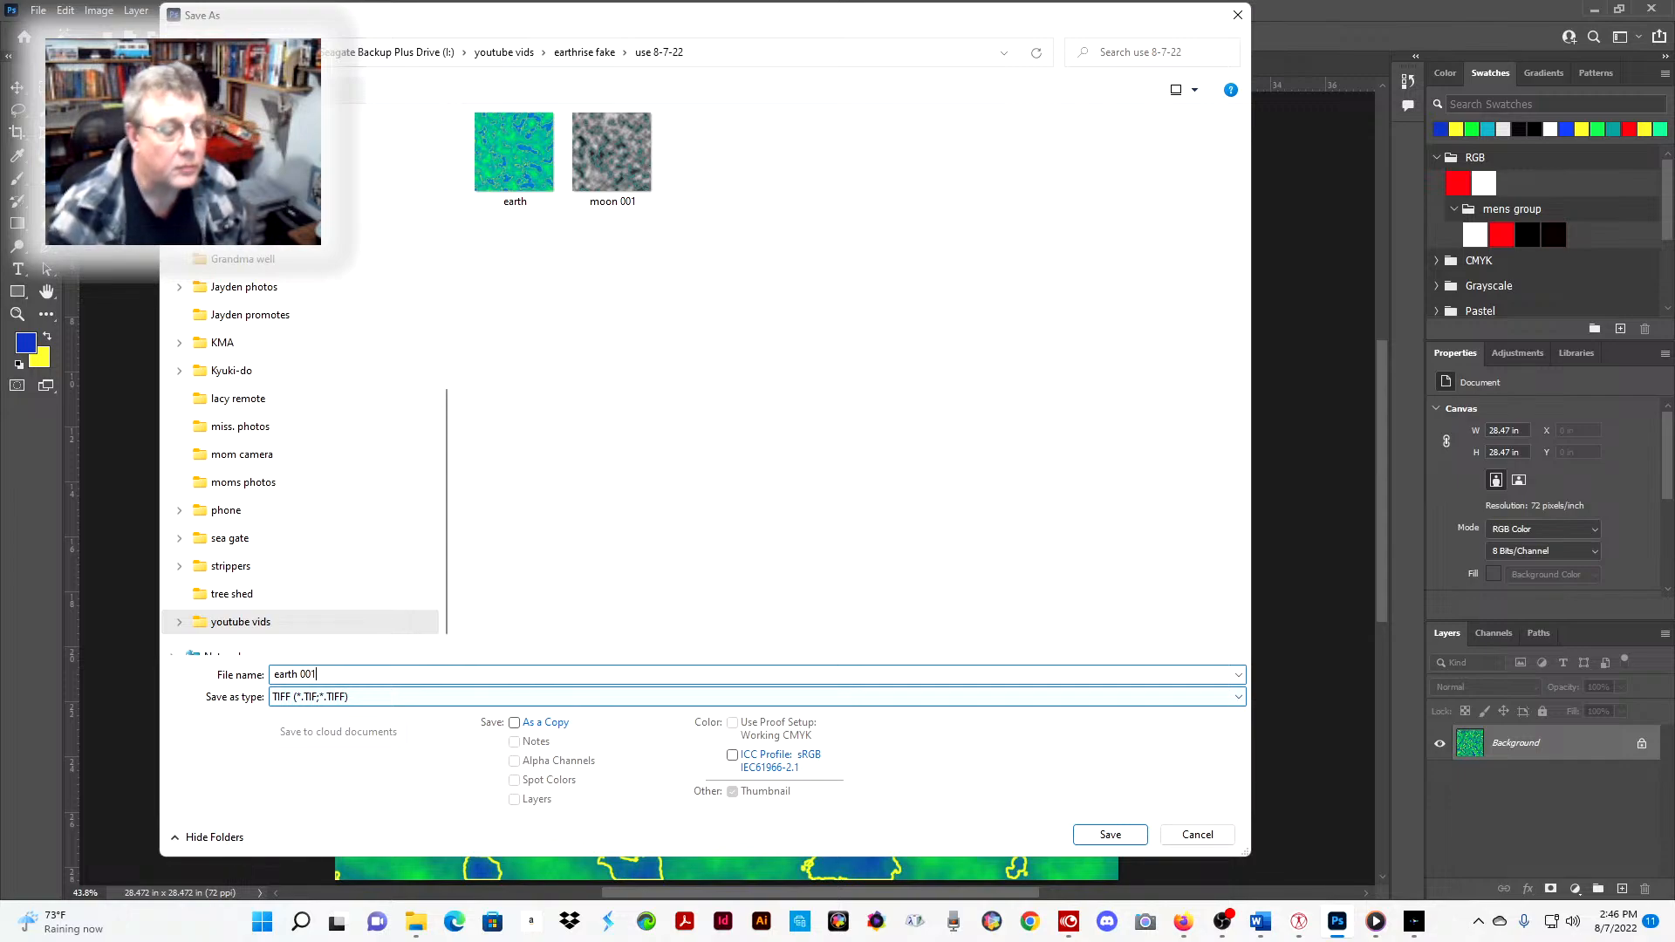
pyautogui.click(1108, 835)
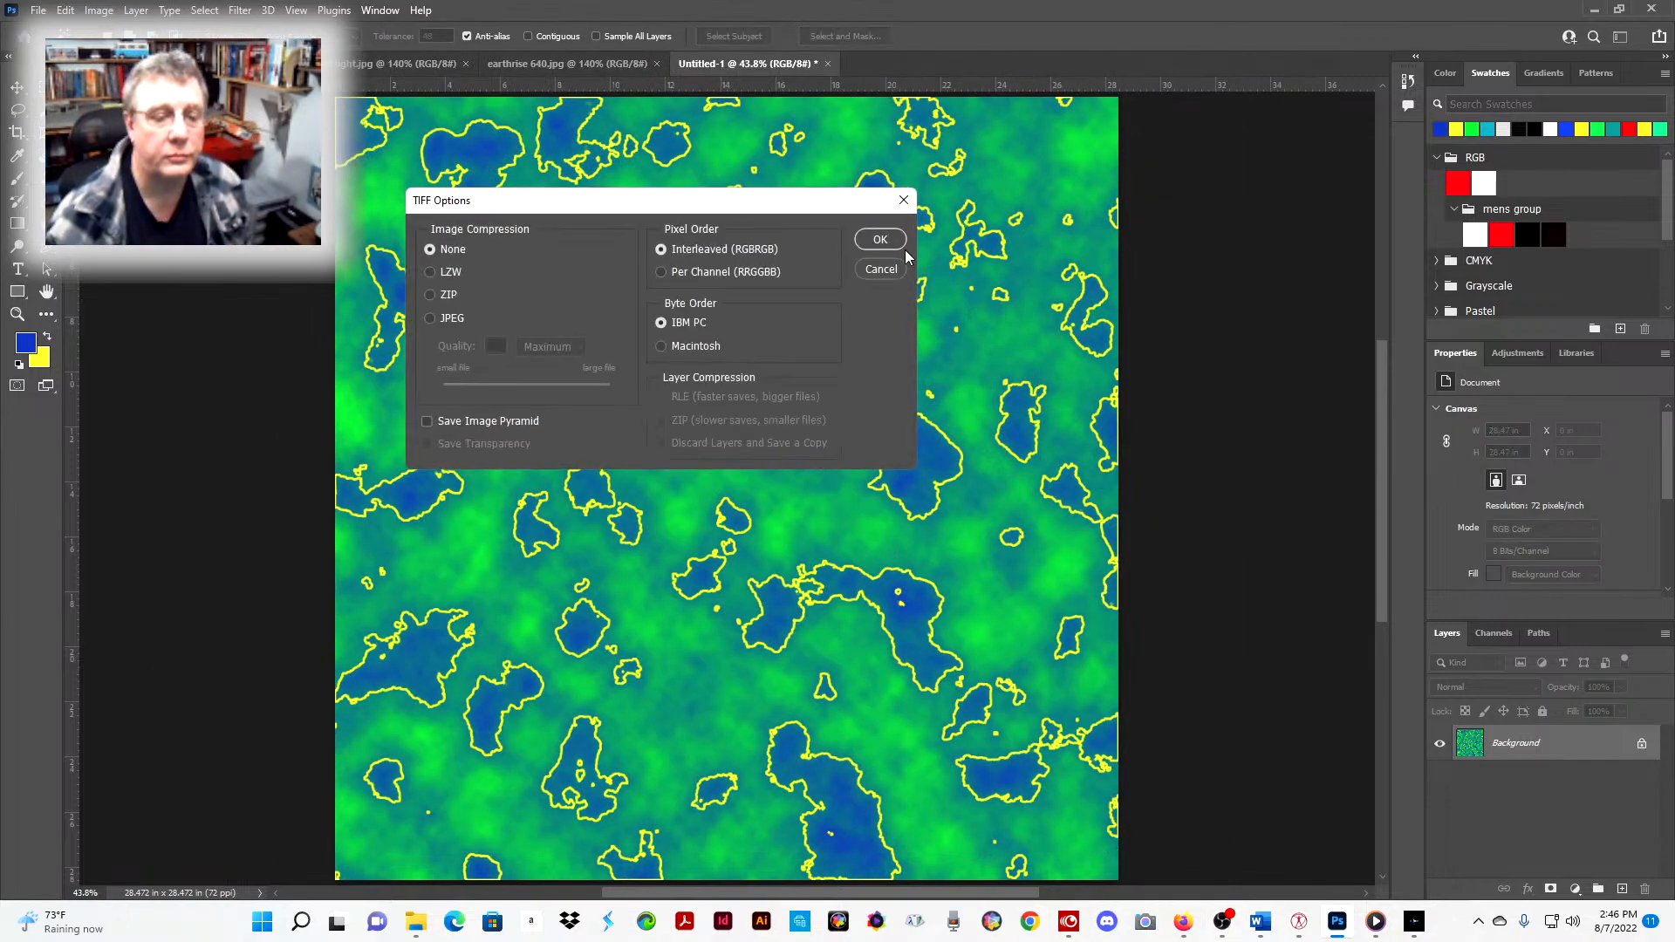
pyautogui.click(872, 241)
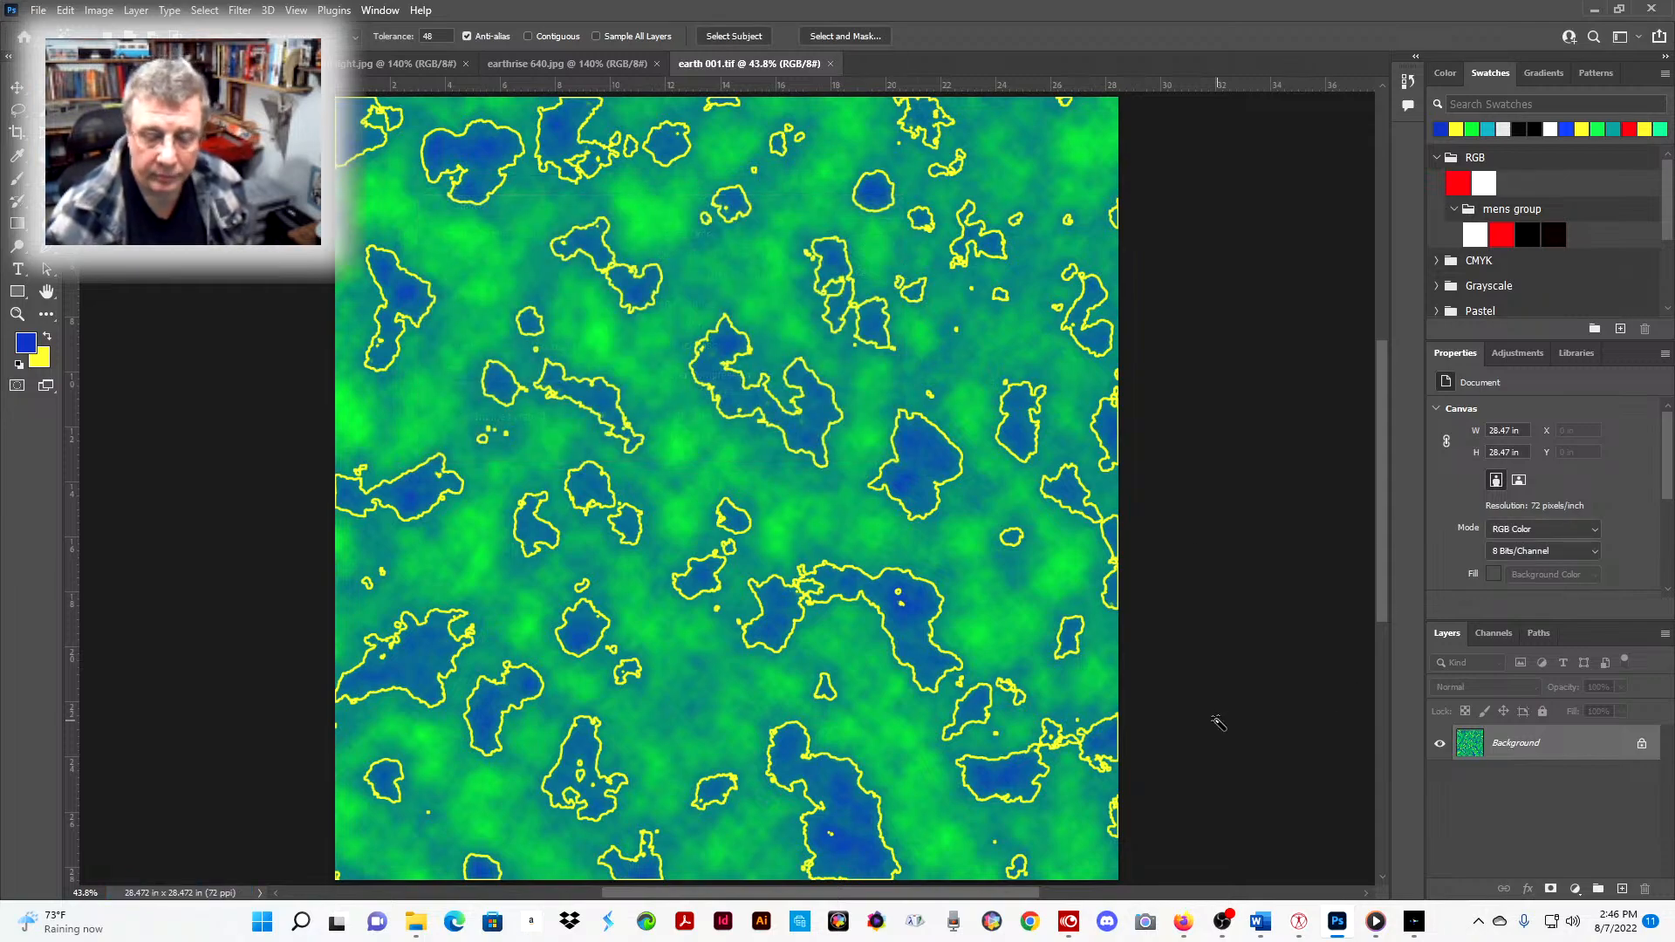
# - Switch to Poser and set the render dimensions to an exact resolution of 640 by 640 pixels with Constrain aspect ratio off
pyautogui.click(1298, 930)
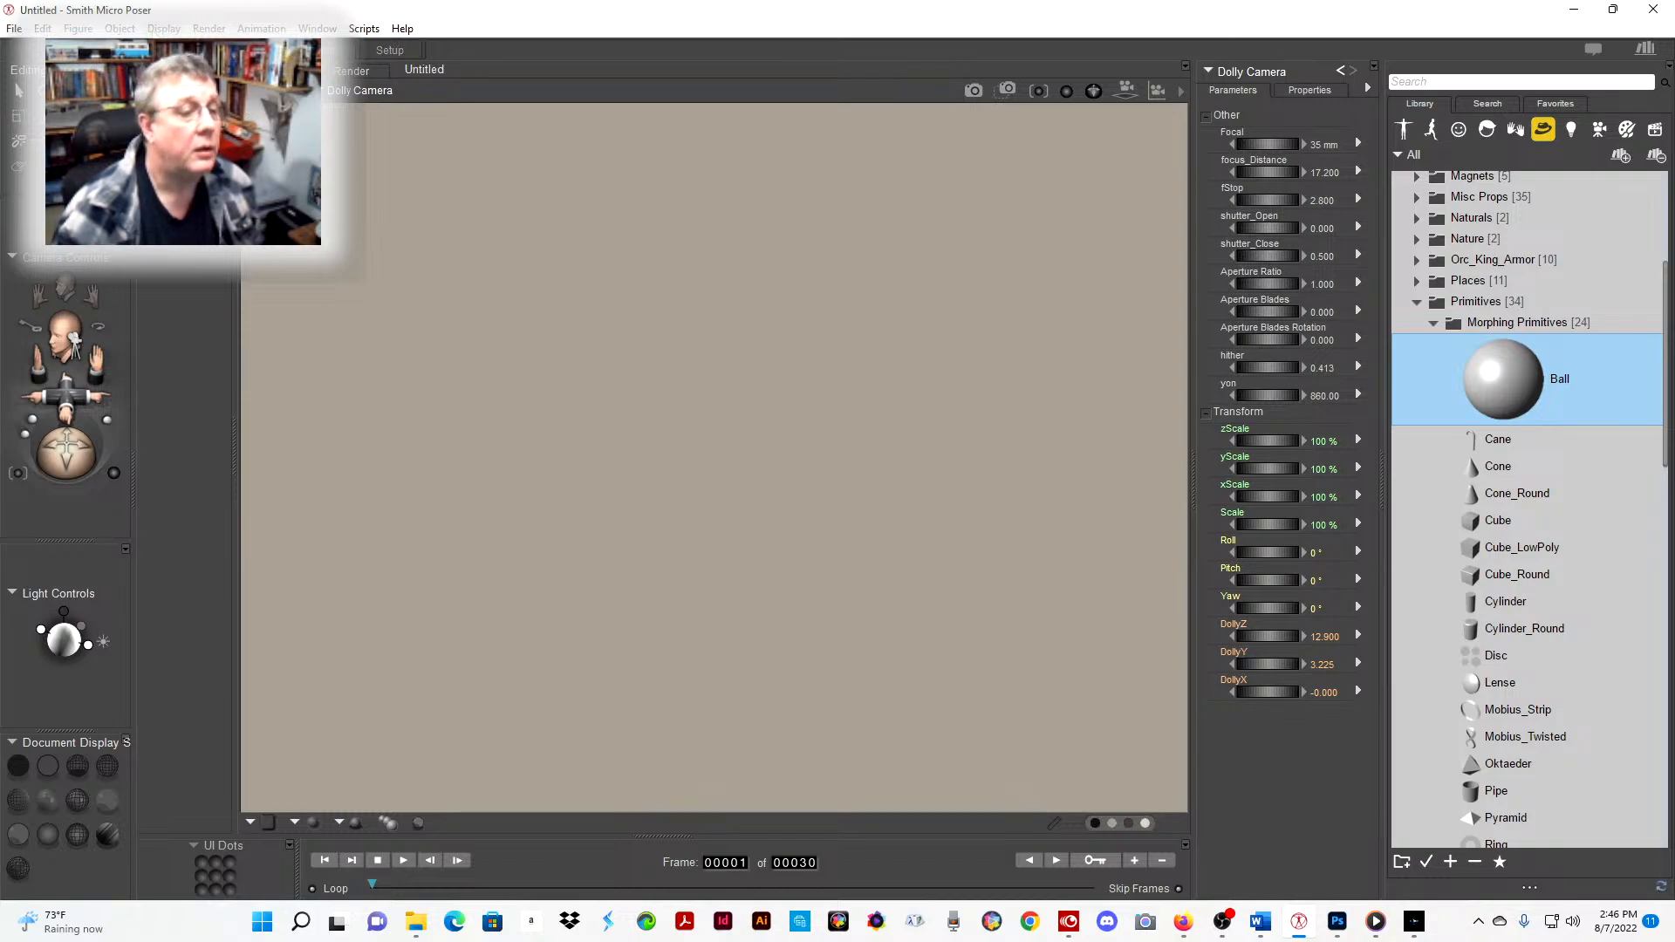
pyautogui.click(210, 29)
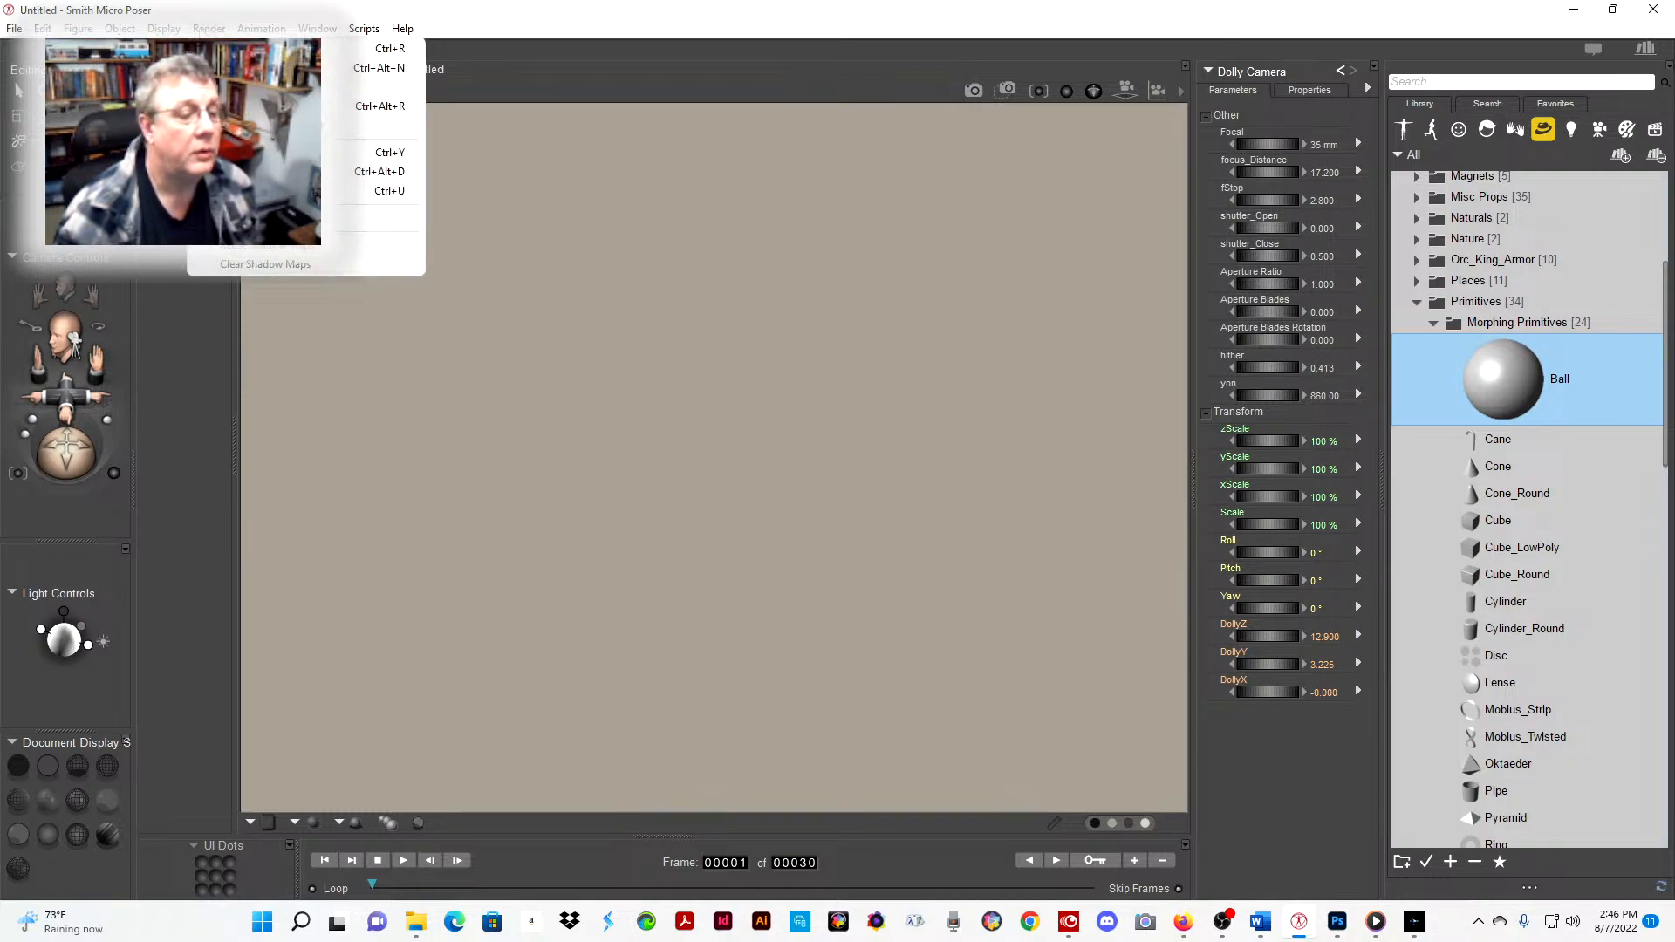
pyautogui.click(262, 172)
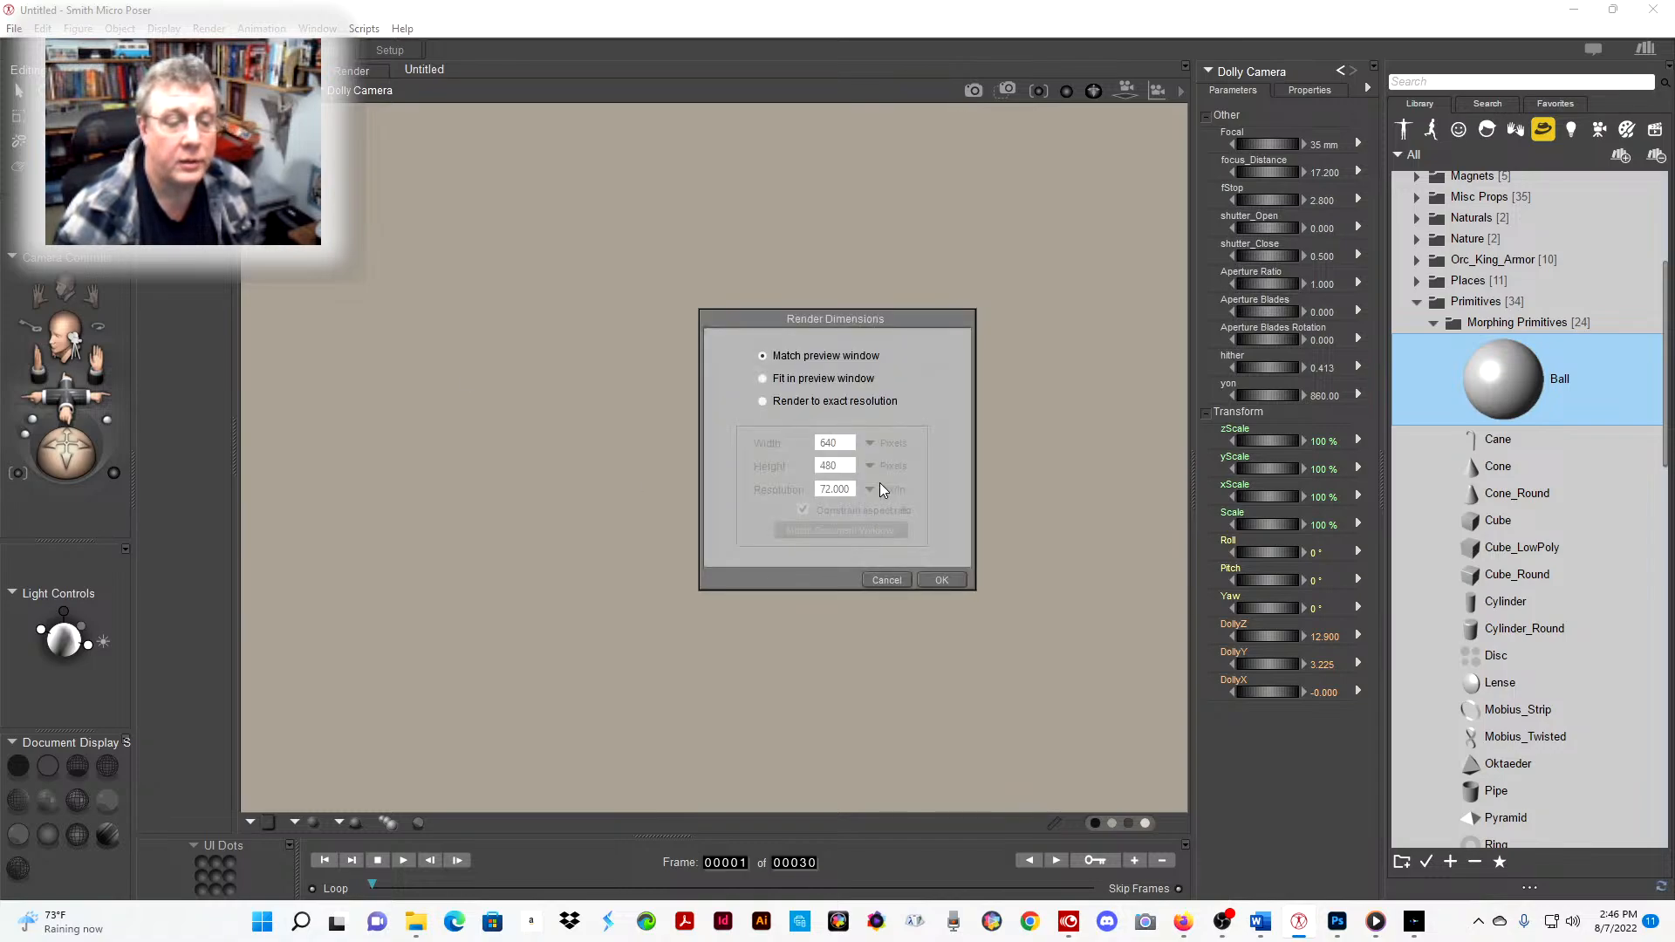
pyautogui.click(763, 400)
pyautogui.click(849, 465)
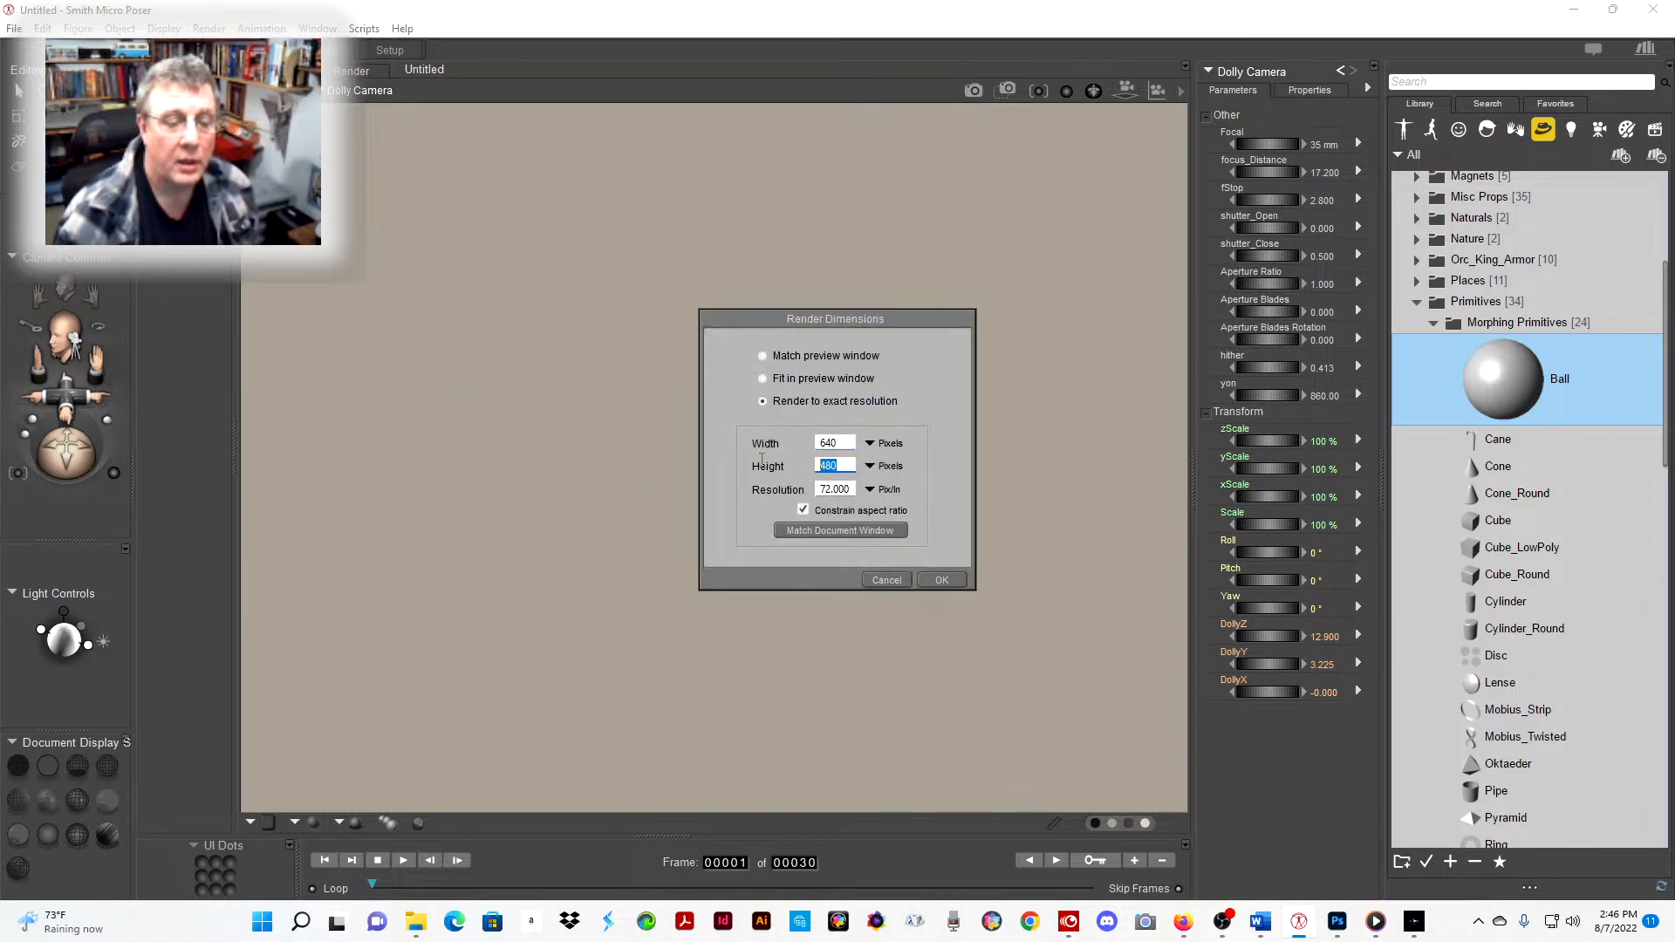
pyautogui.click(804, 511)
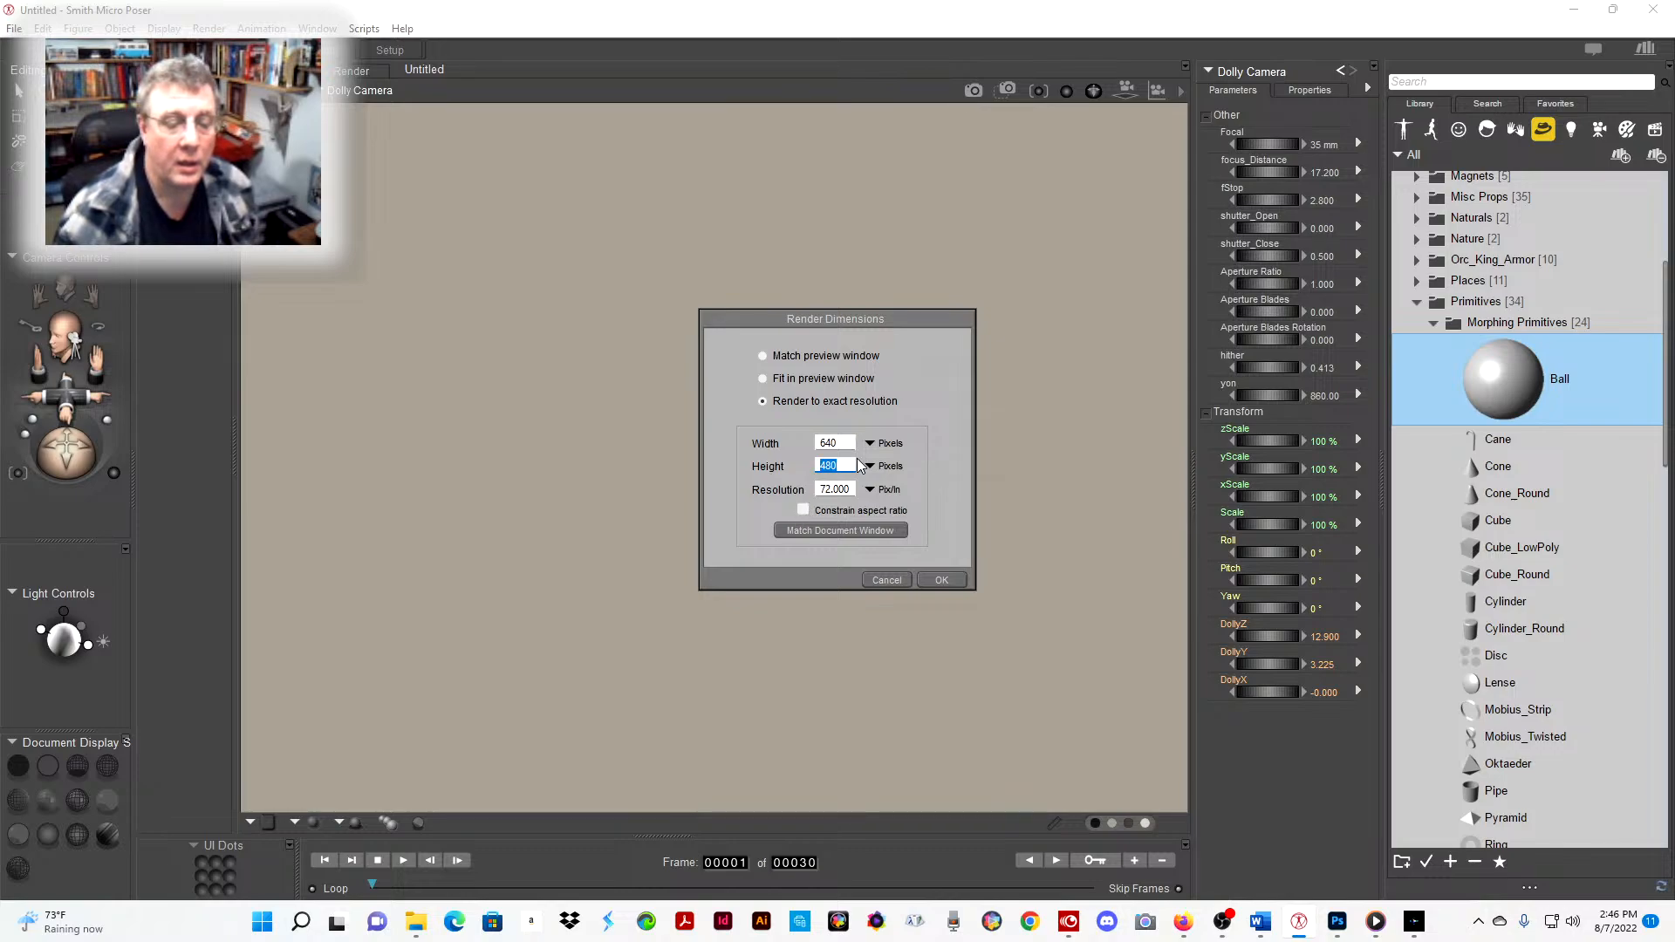
pyautogui.write('6')
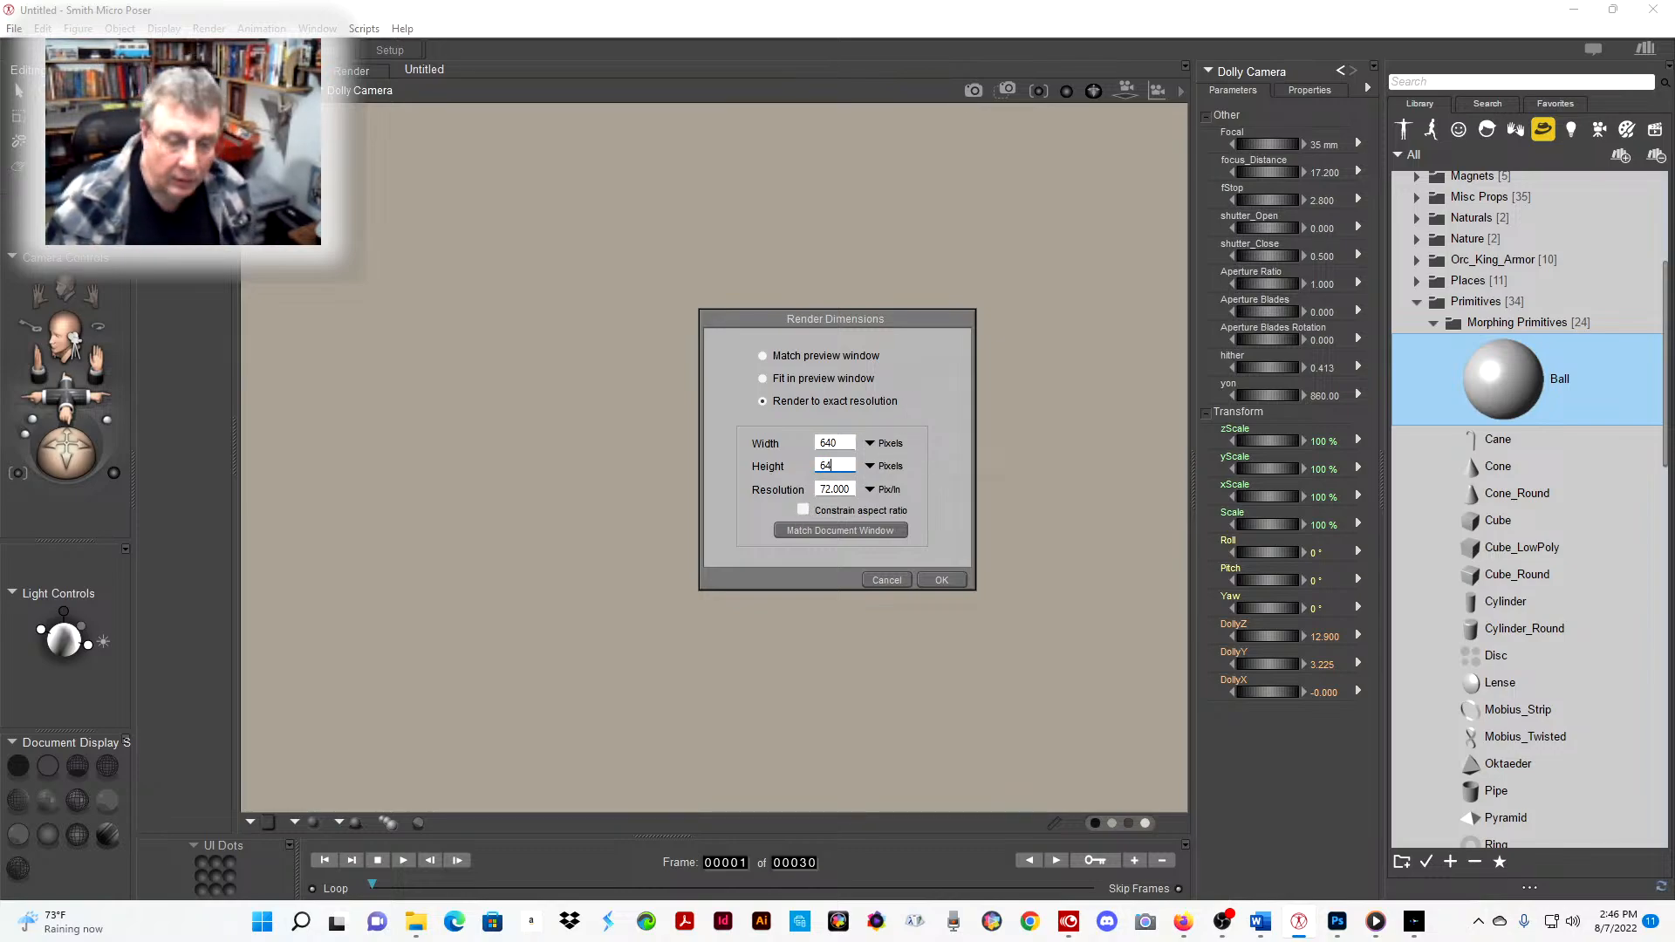
pyautogui.click(938, 580)
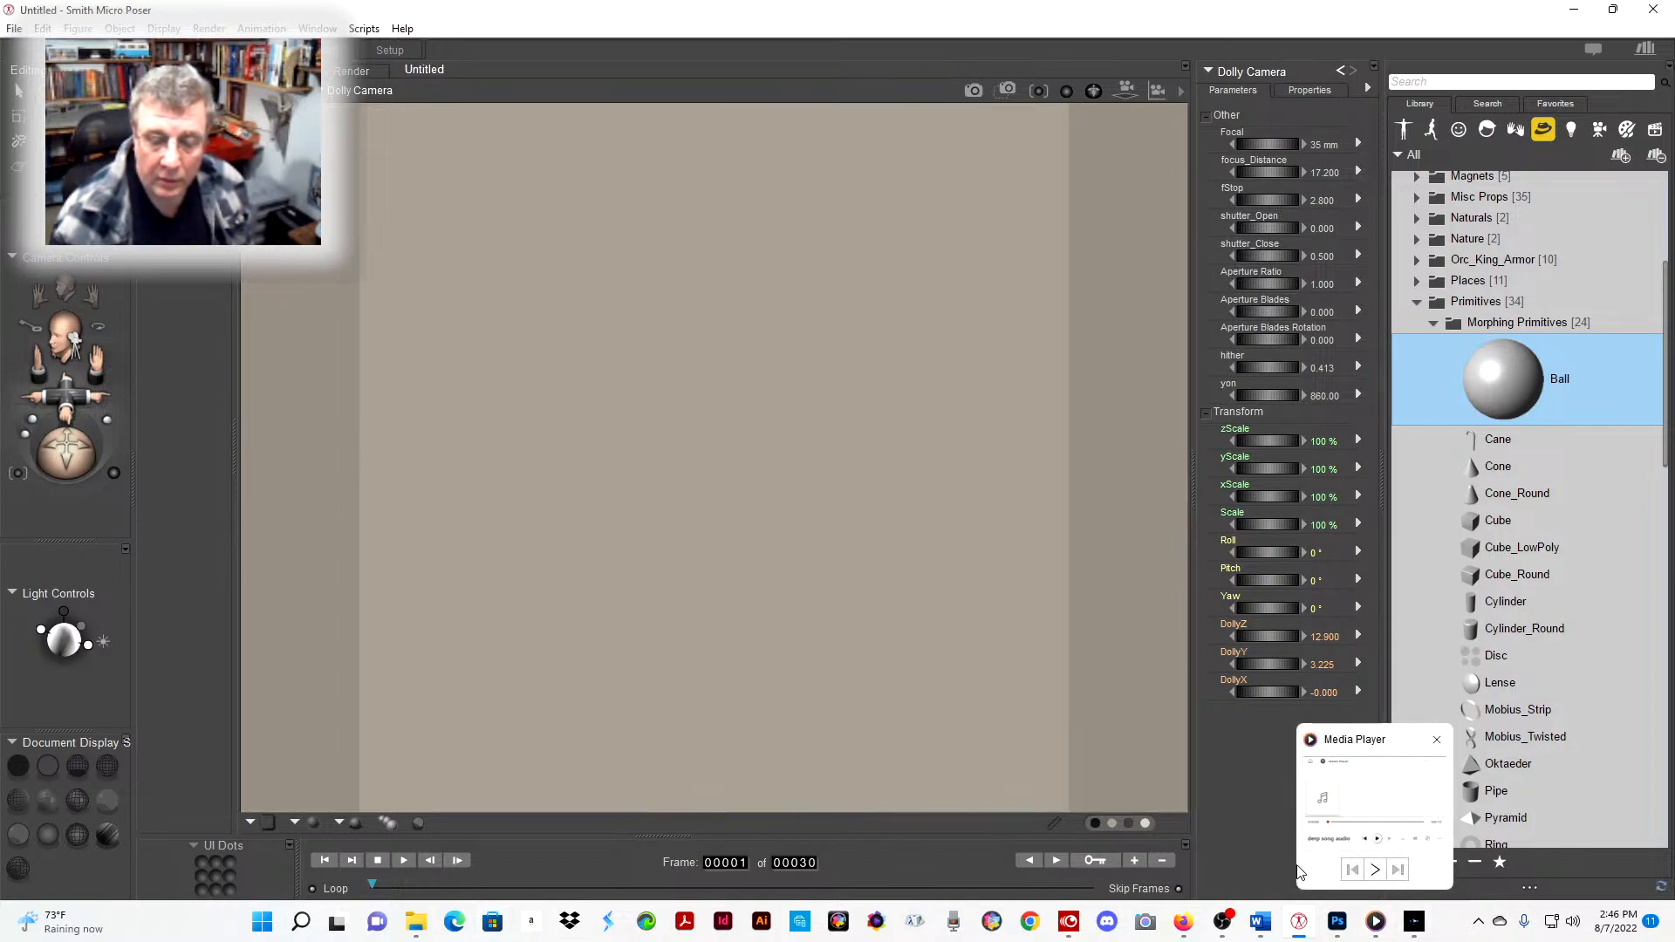
# - Switch to Photoshop, close the earth 001.tif document and leave the earthrise 640 light image without a selection
pyautogui.click(1337, 921)
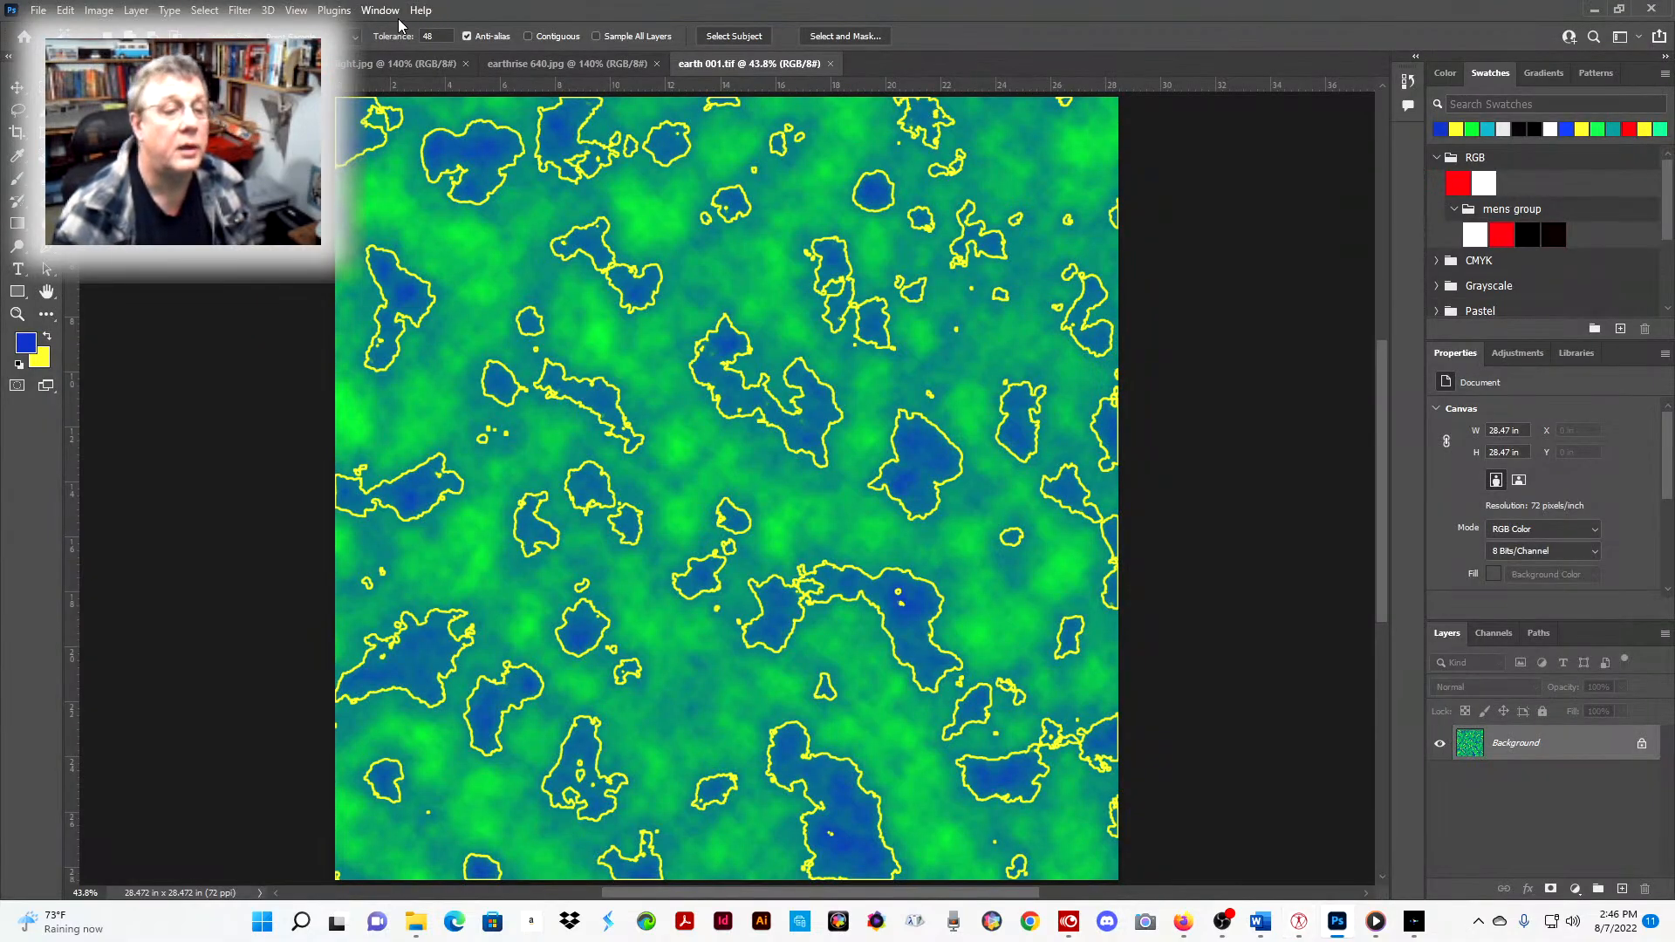
pyautogui.click(830, 64)
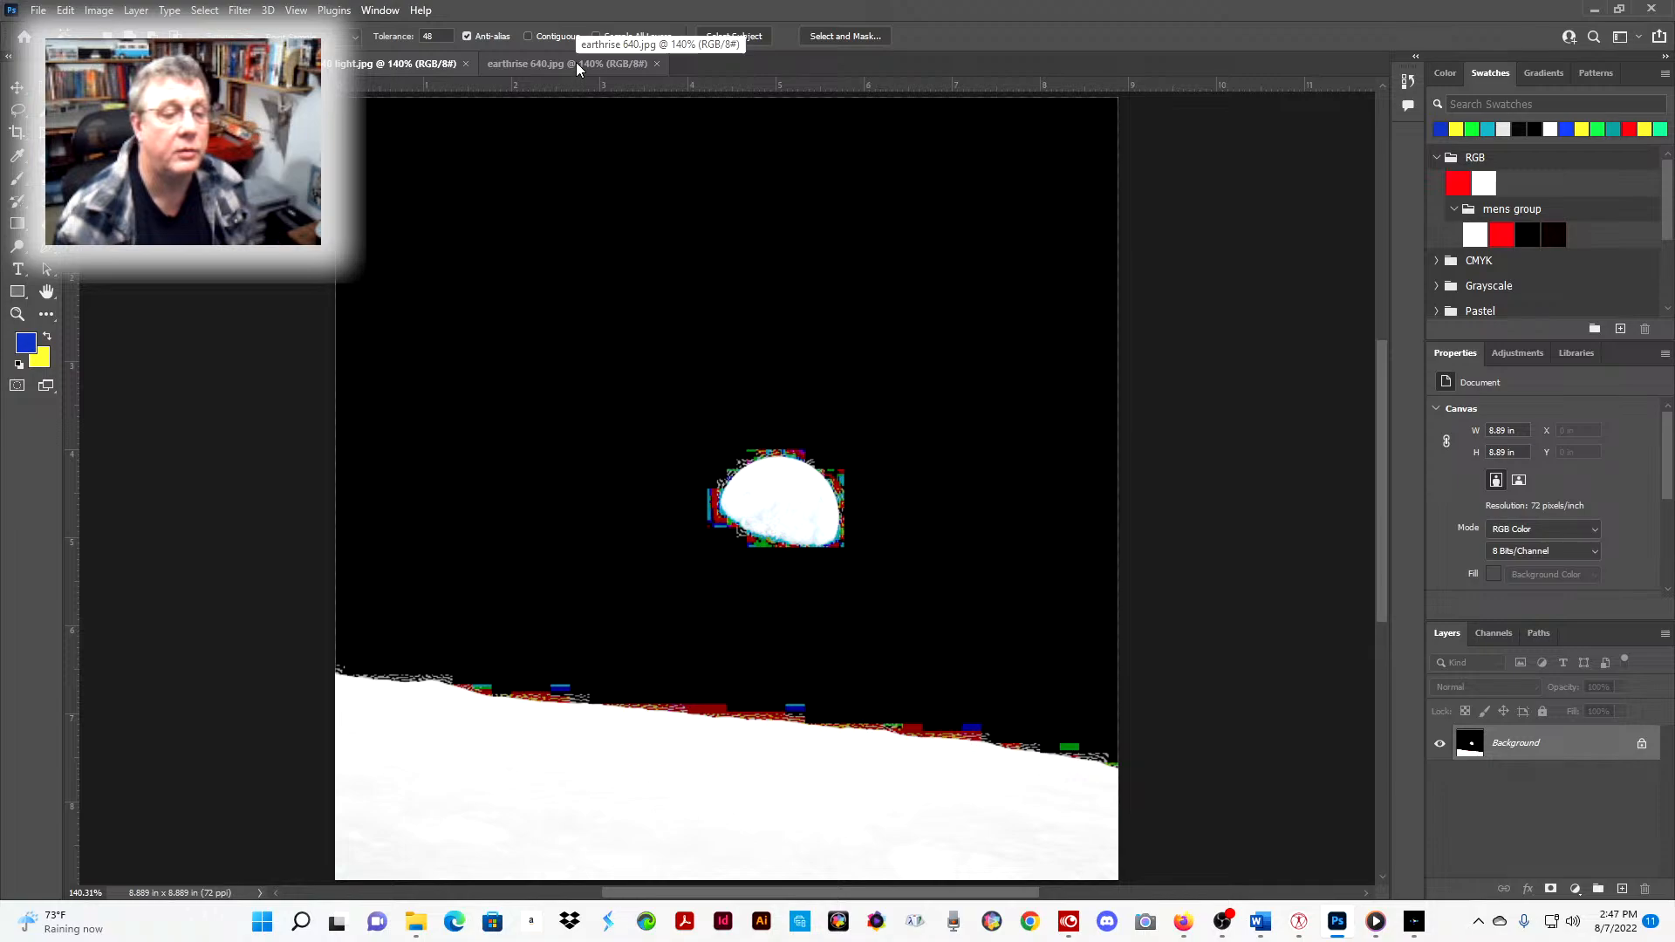
pyautogui.click(445, 224)
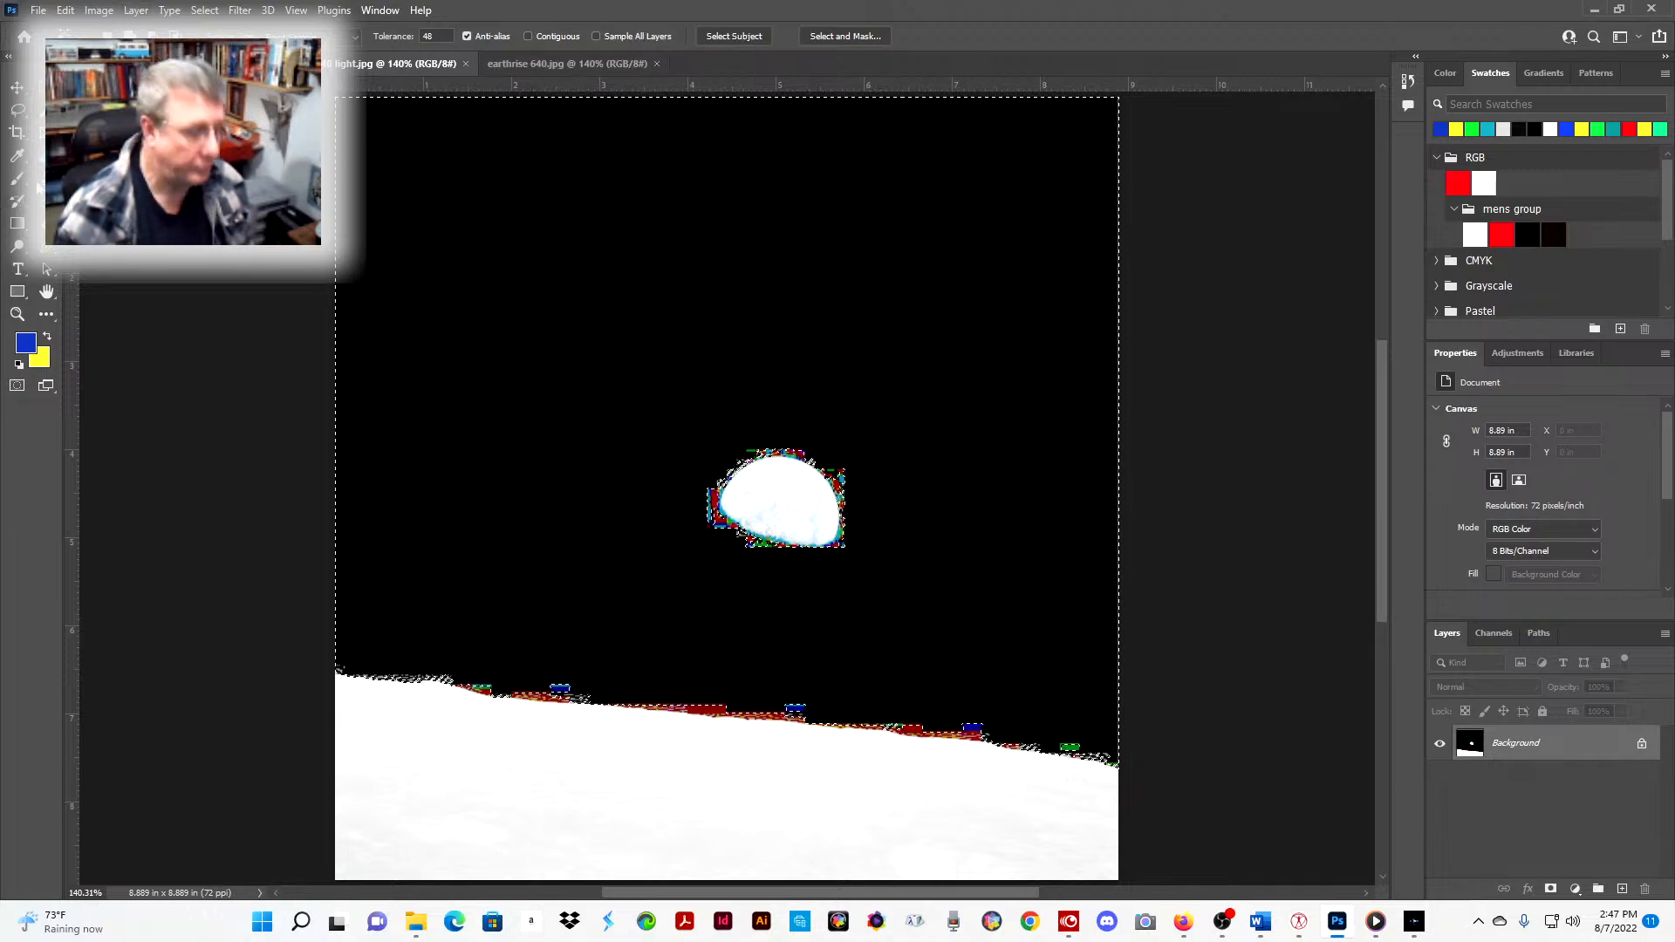
pyautogui.hotkey('ctrl', 'd')
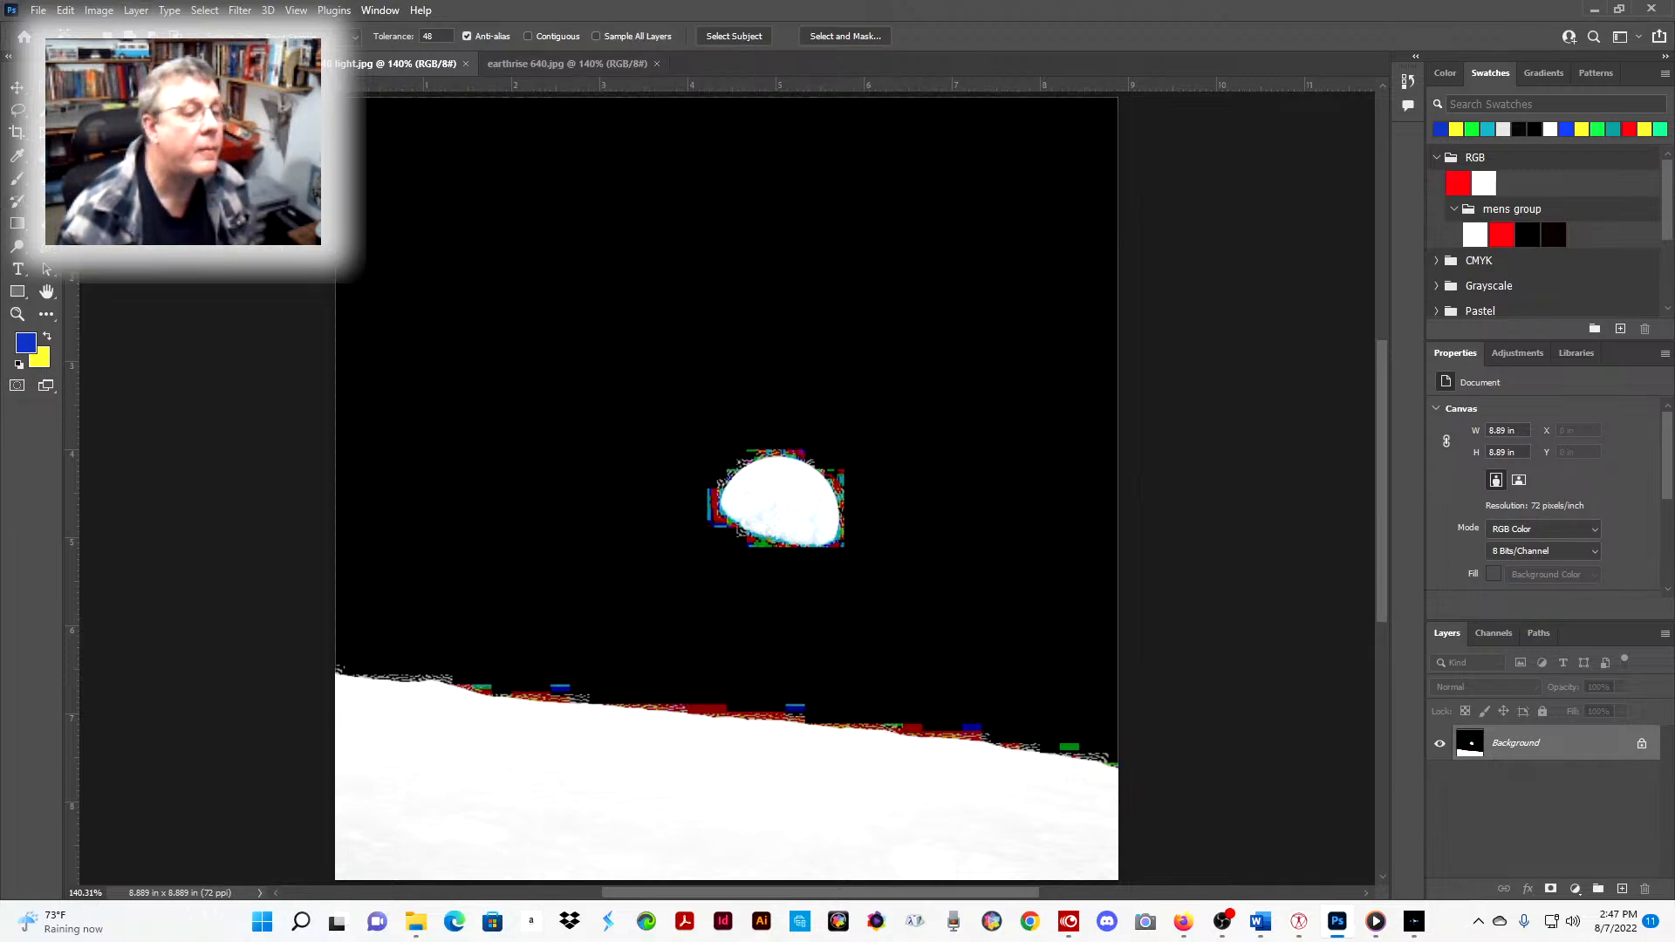
# - Check the pixel dimensions of the earthrise 640 light image in Image Size without changing them
pyautogui.click(114, 14)
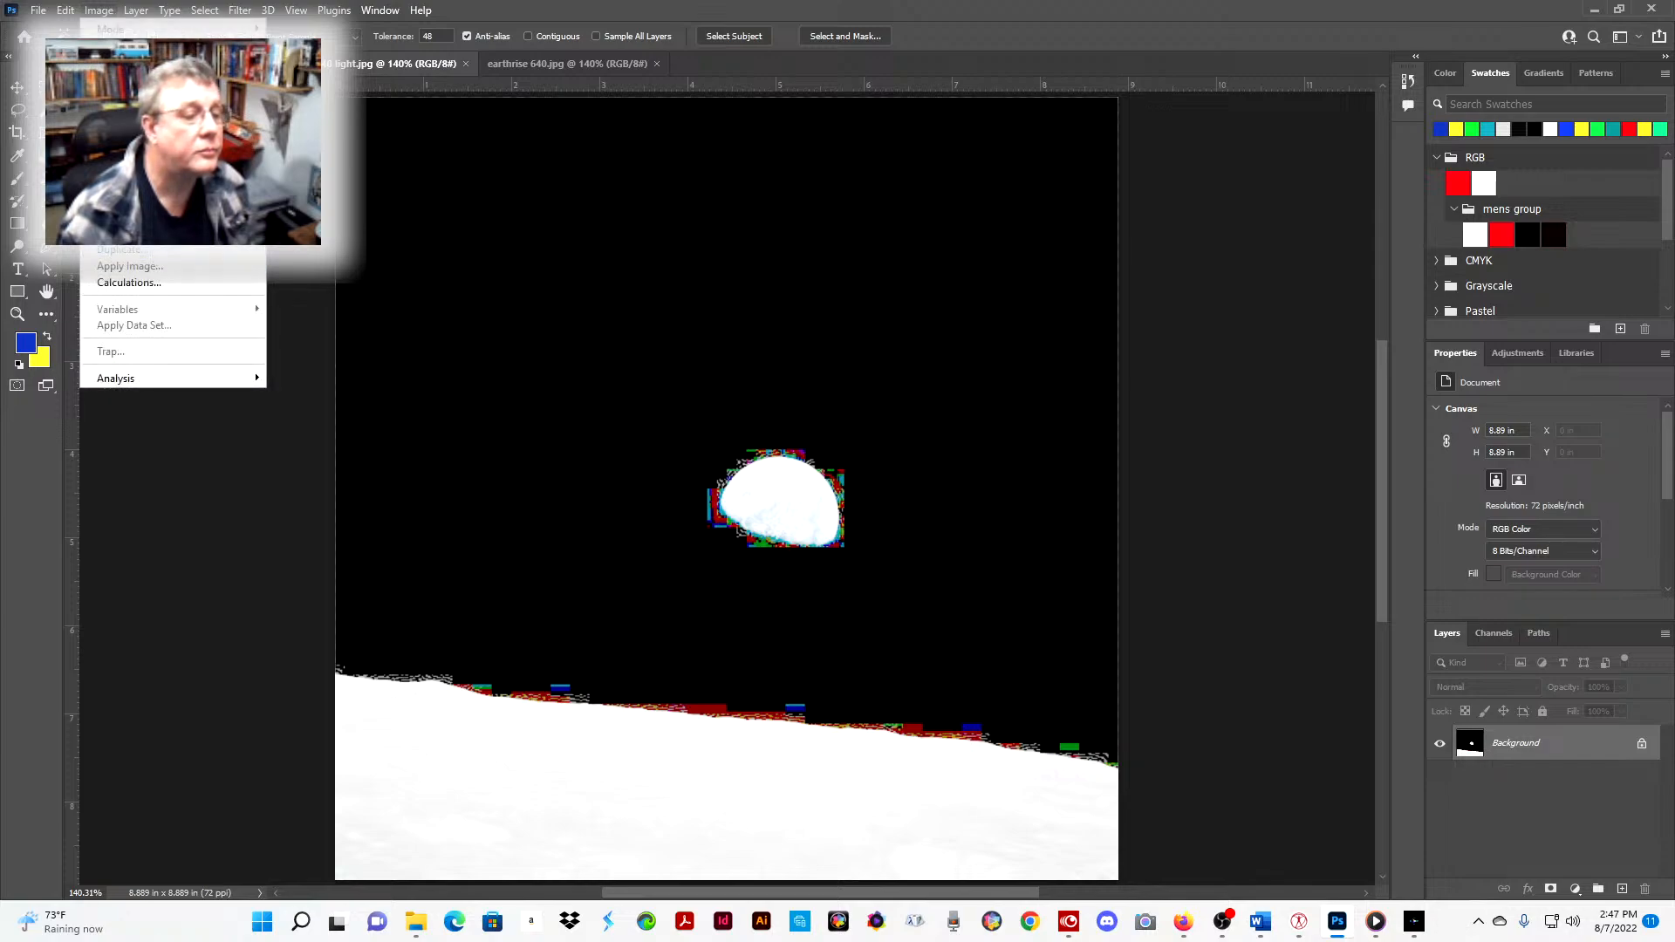
pyautogui.click(122, 142)
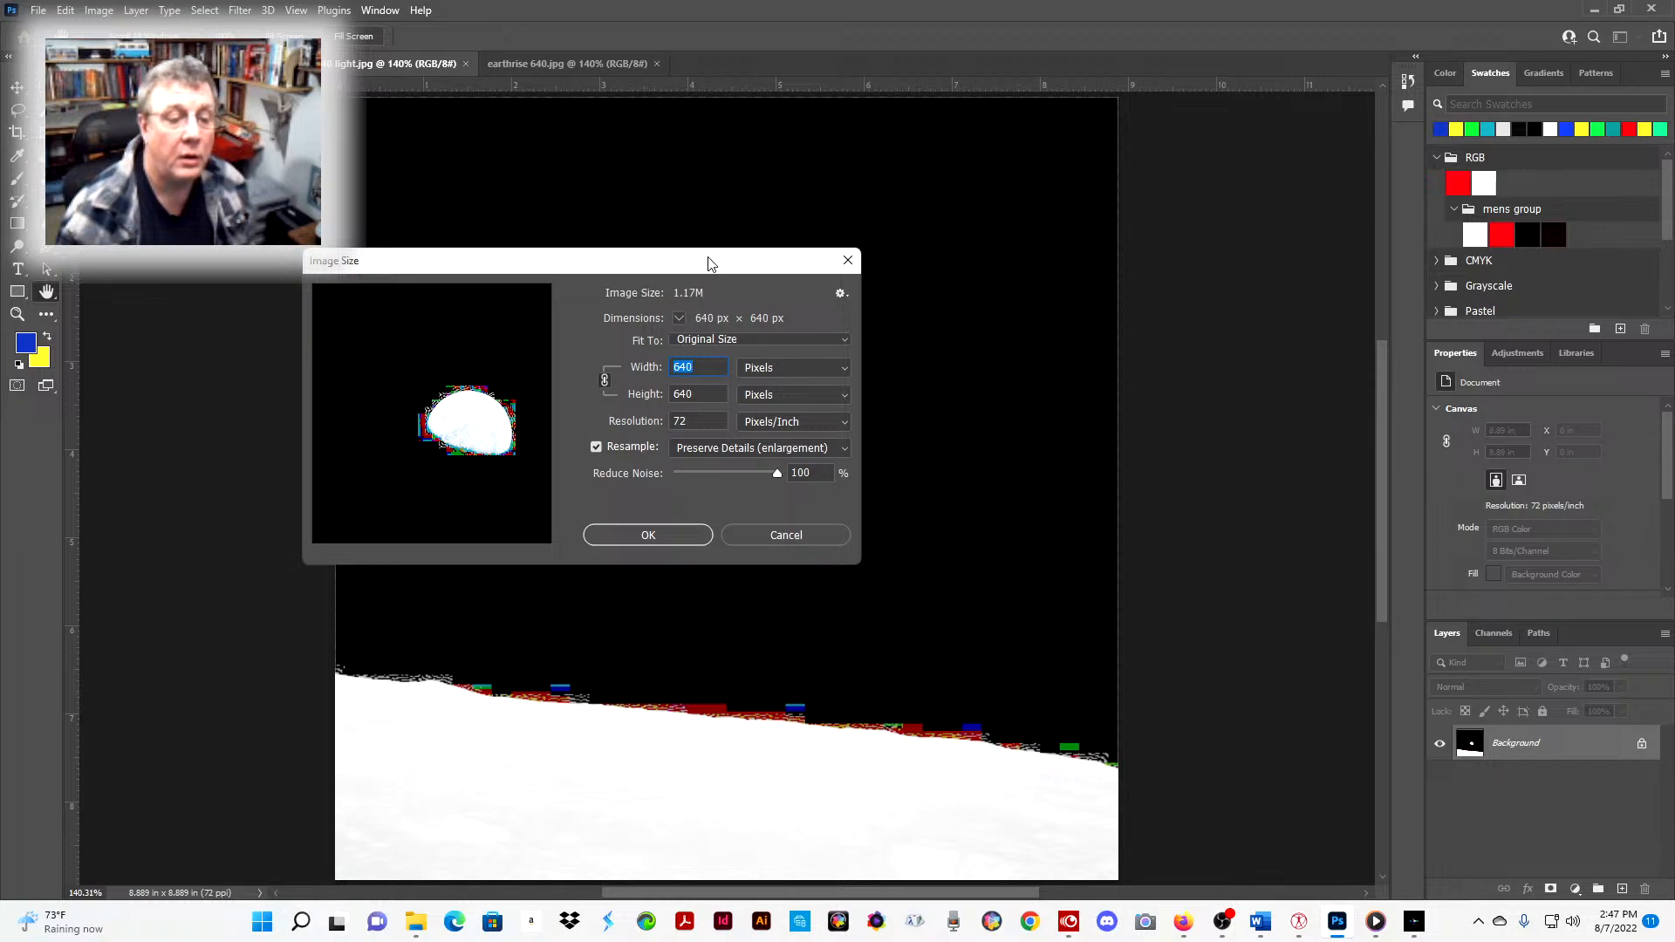
pyautogui.click(771, 538)
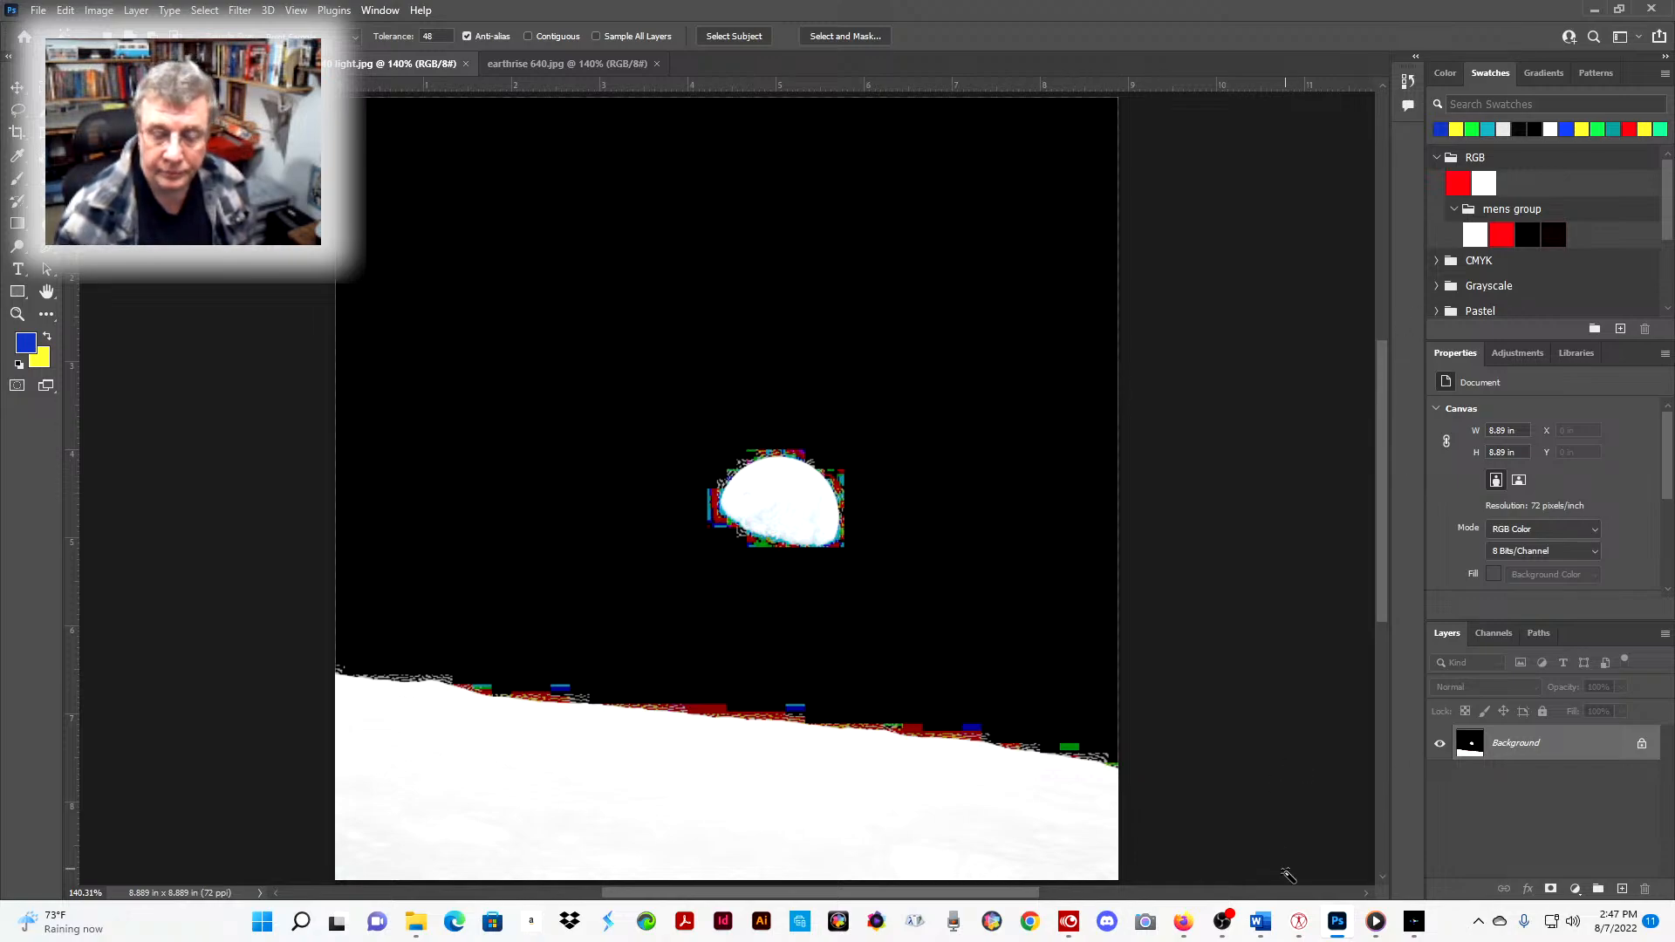
# - Switch to Poser and review the render dimensions without changing them
pyautogui.click(1299, 922)
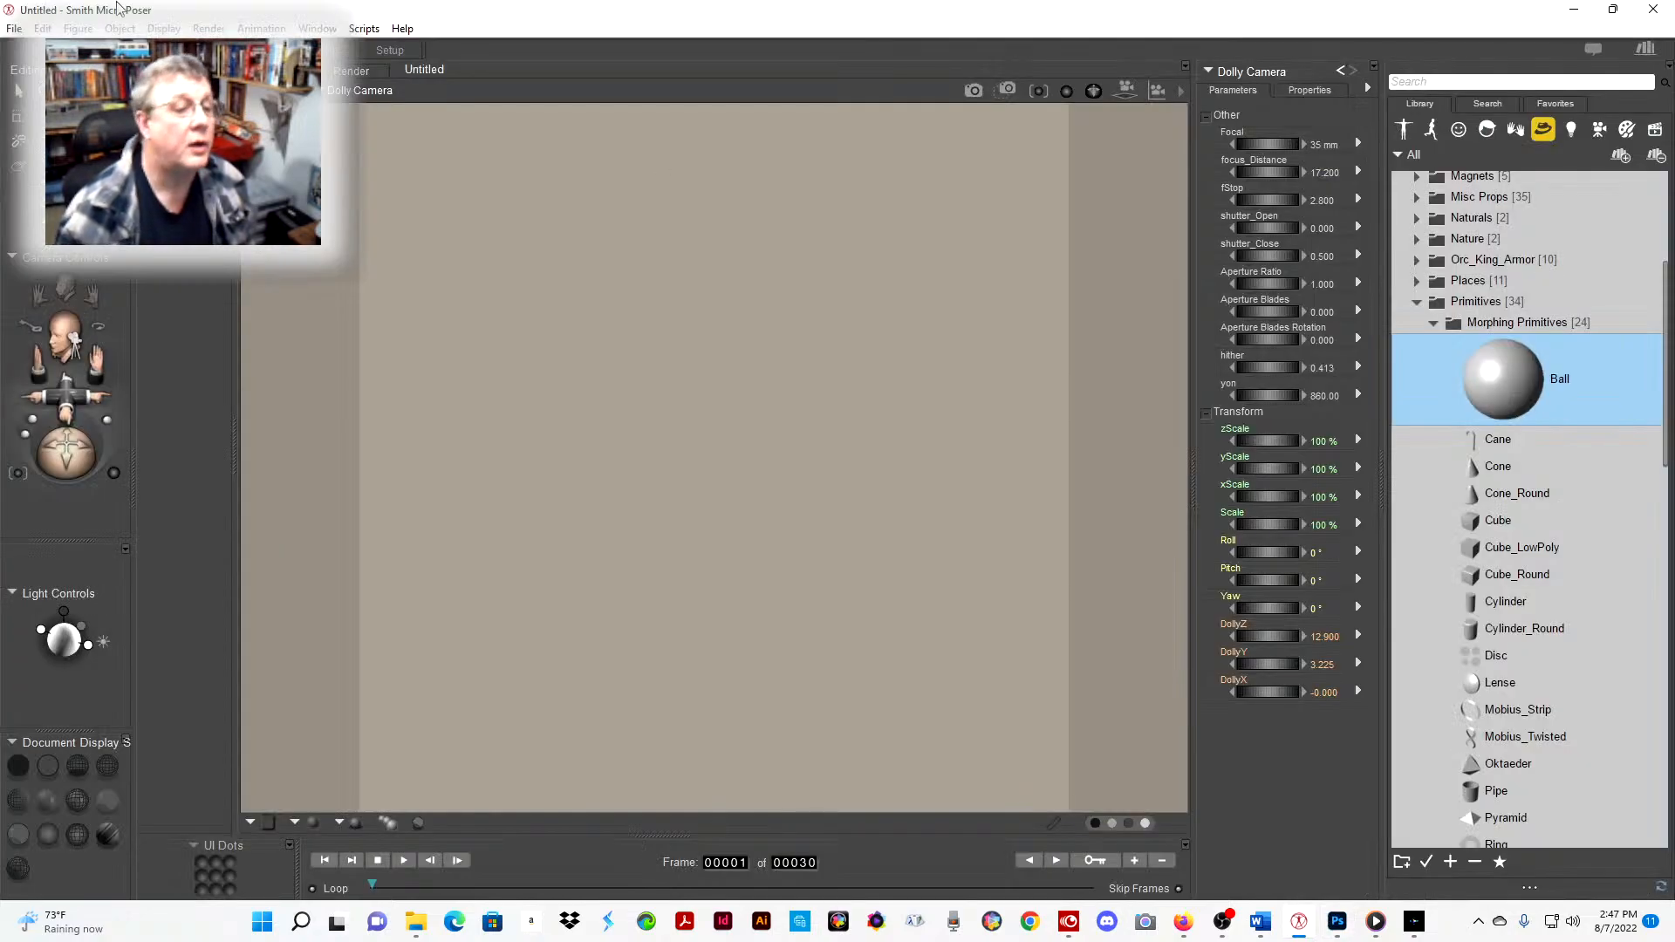
pyautogui.click(209, 28)
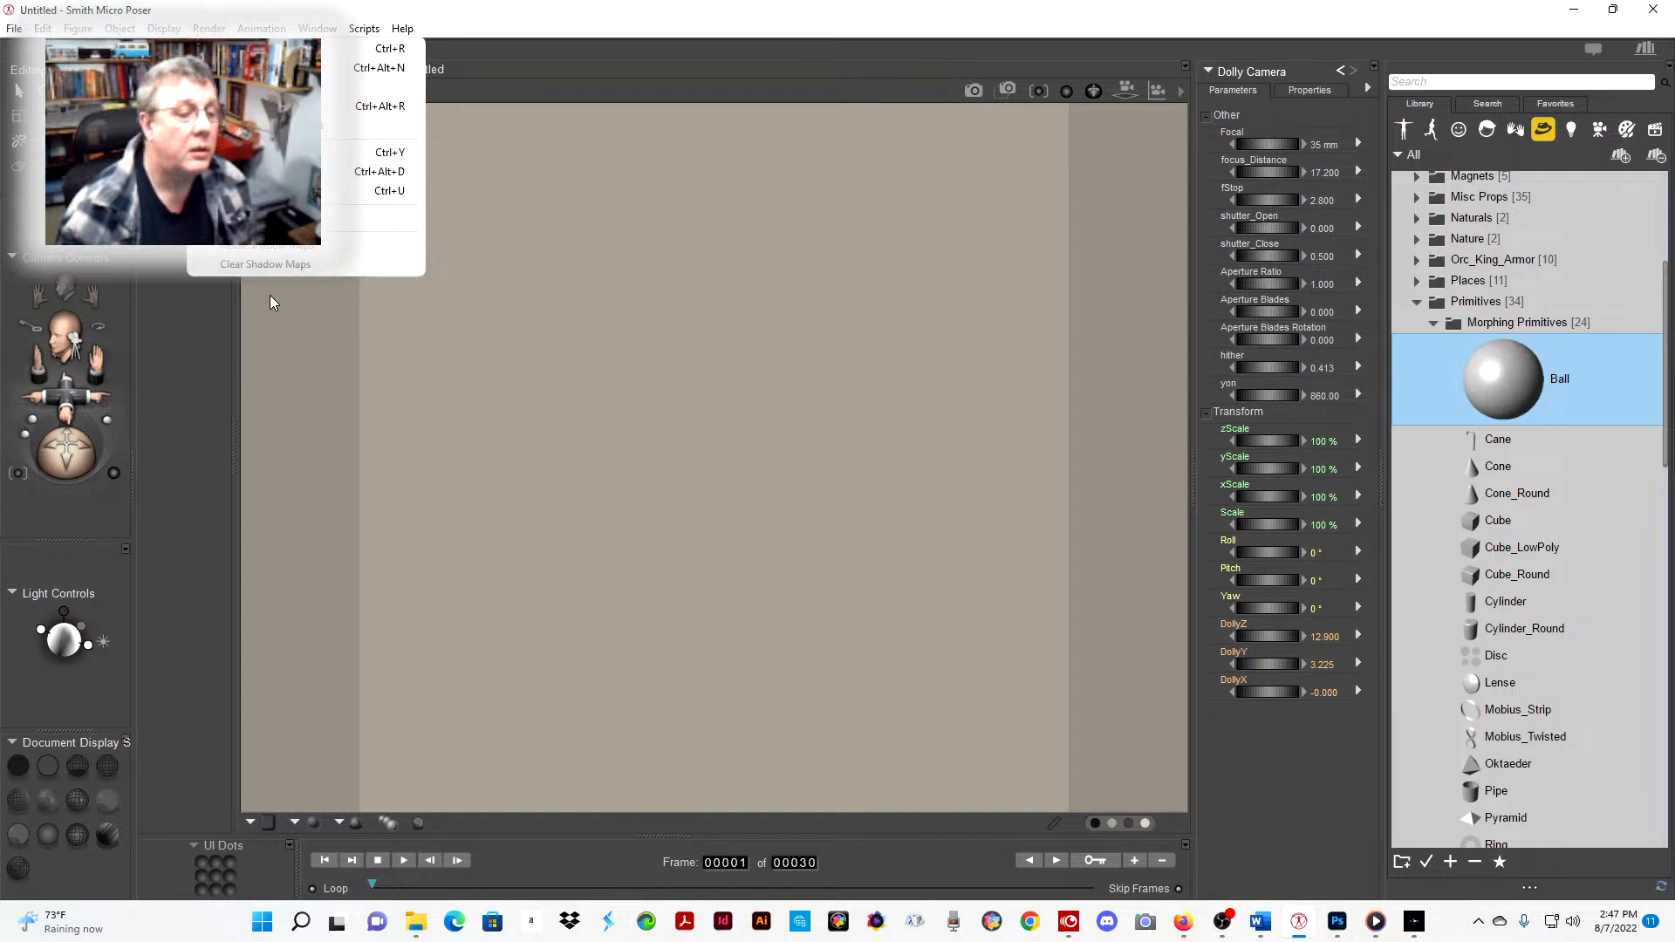
pyautogui.click(262, 171)
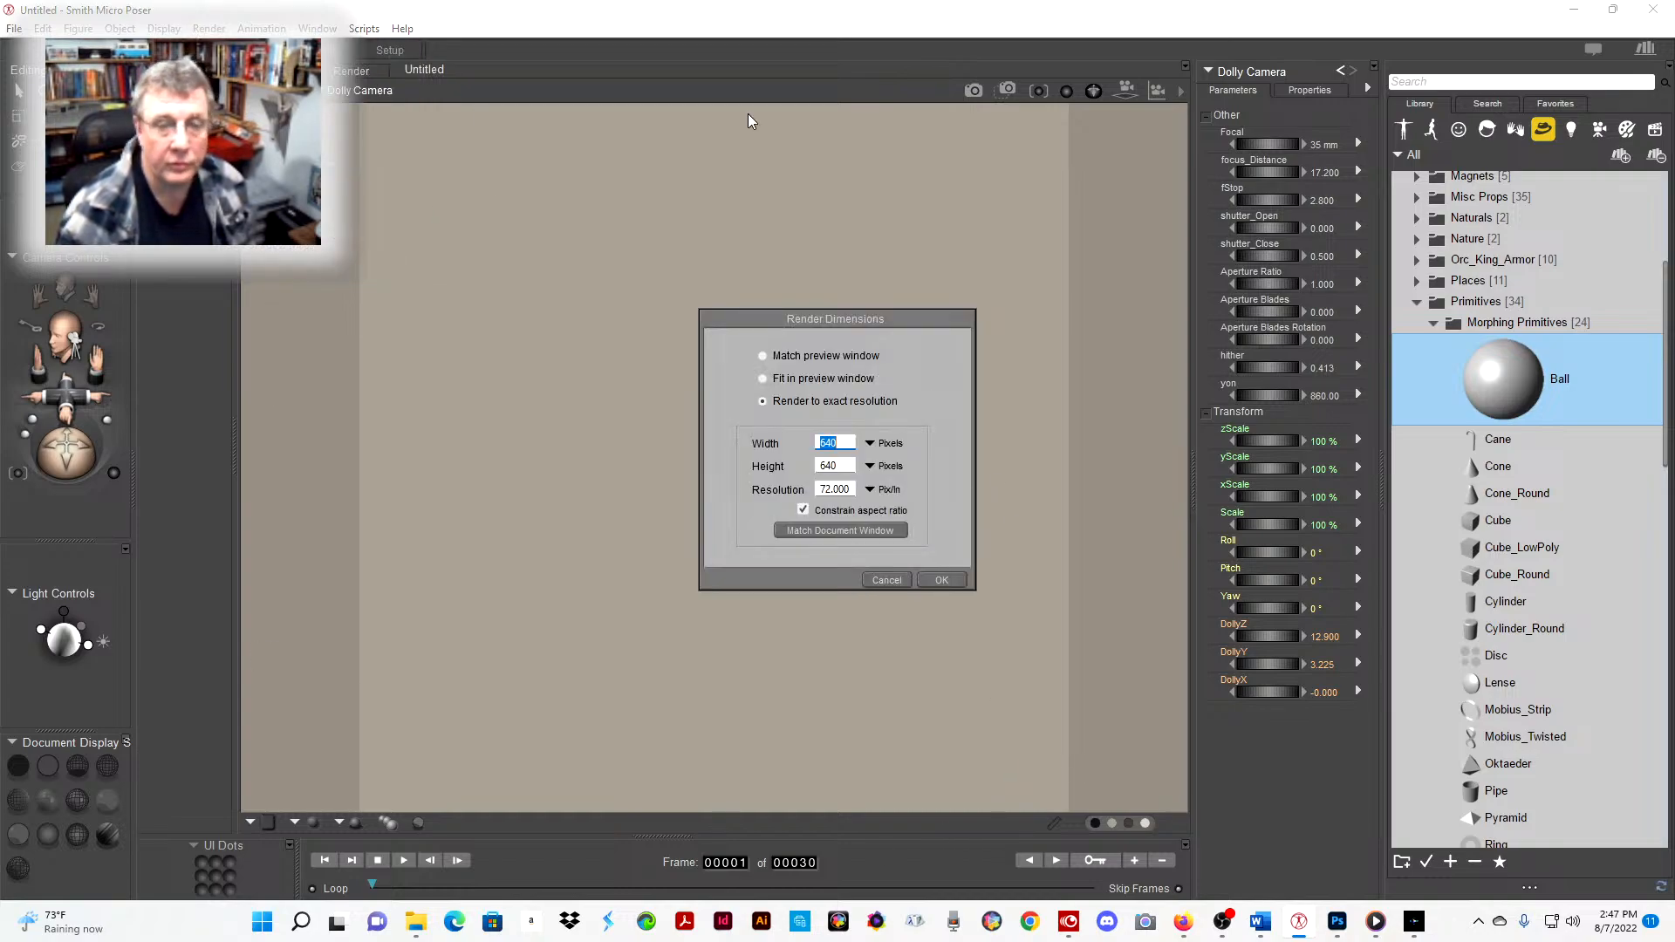
pyautogui.click(884, 581)
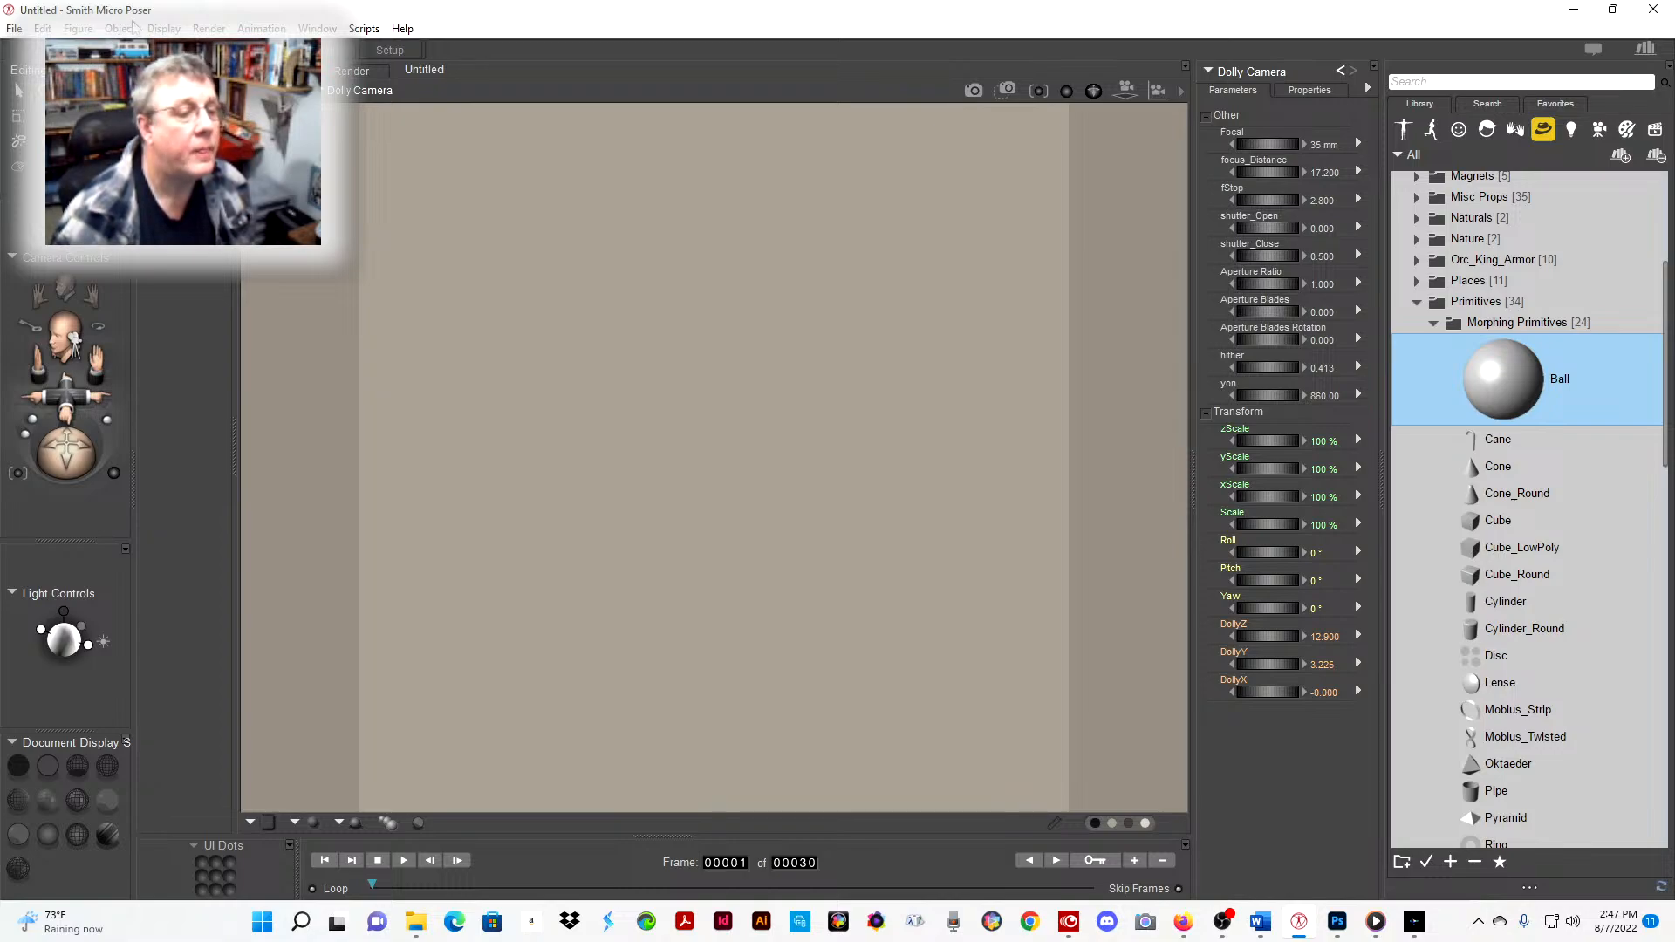
# - Keep the view on the Dolly Camera and add the Square Hi-Res primitive prop to the scene
pyautogui.click(163, 29)
pyautogui.moveTo(205, 48)
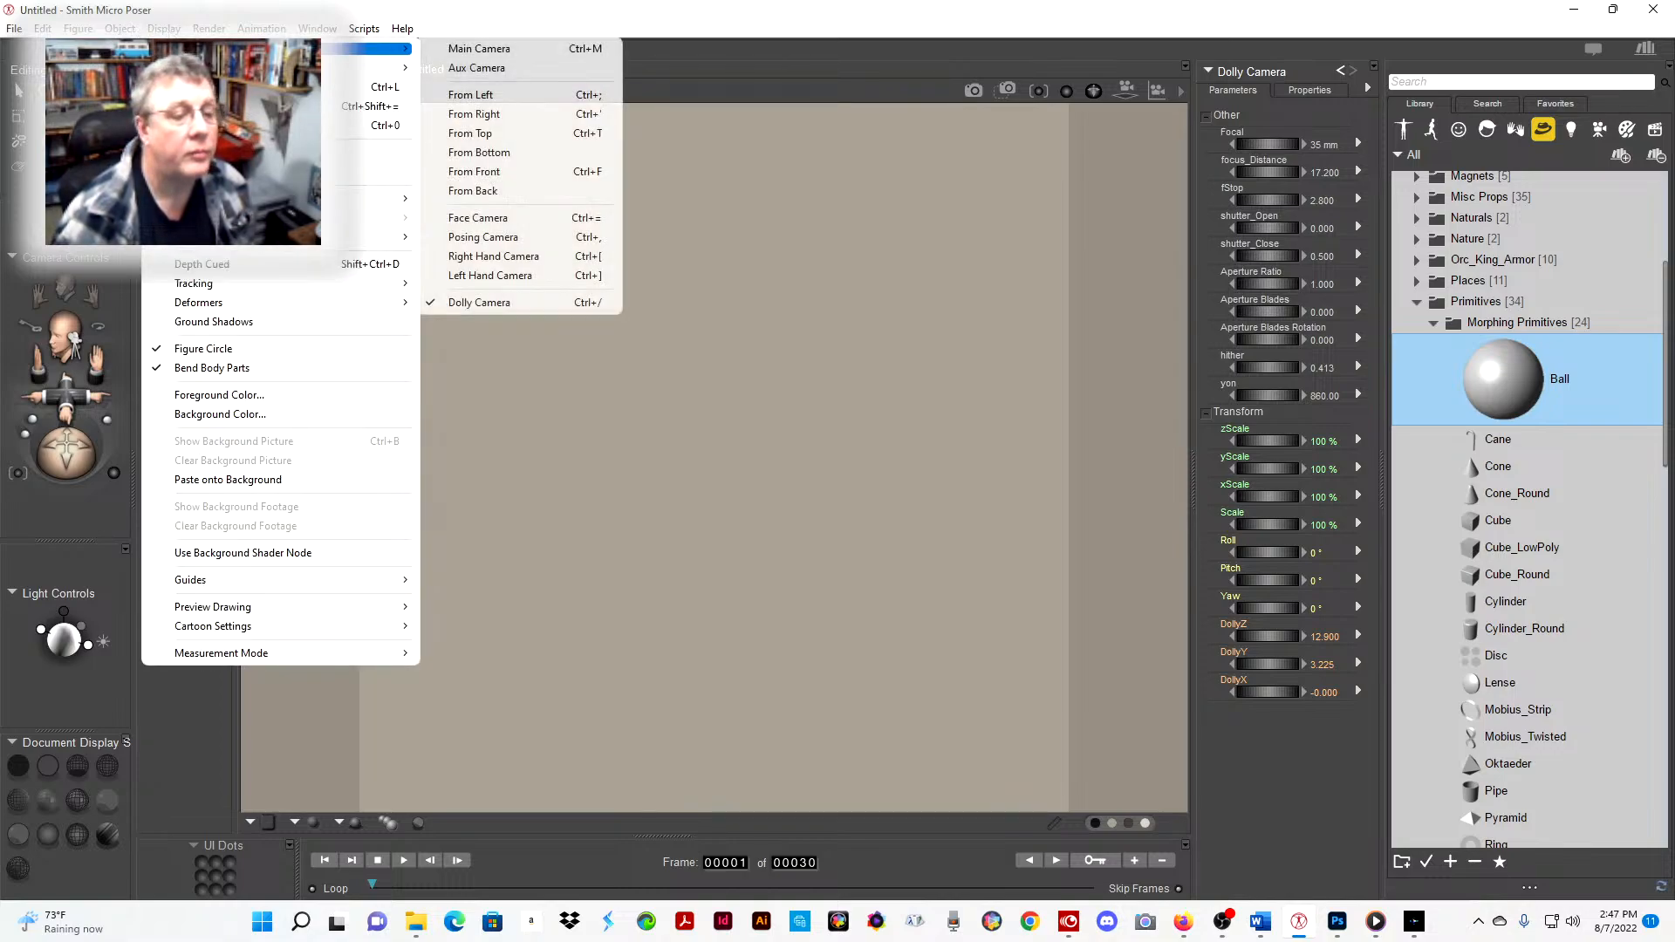
pyautogui.click(497, 302)
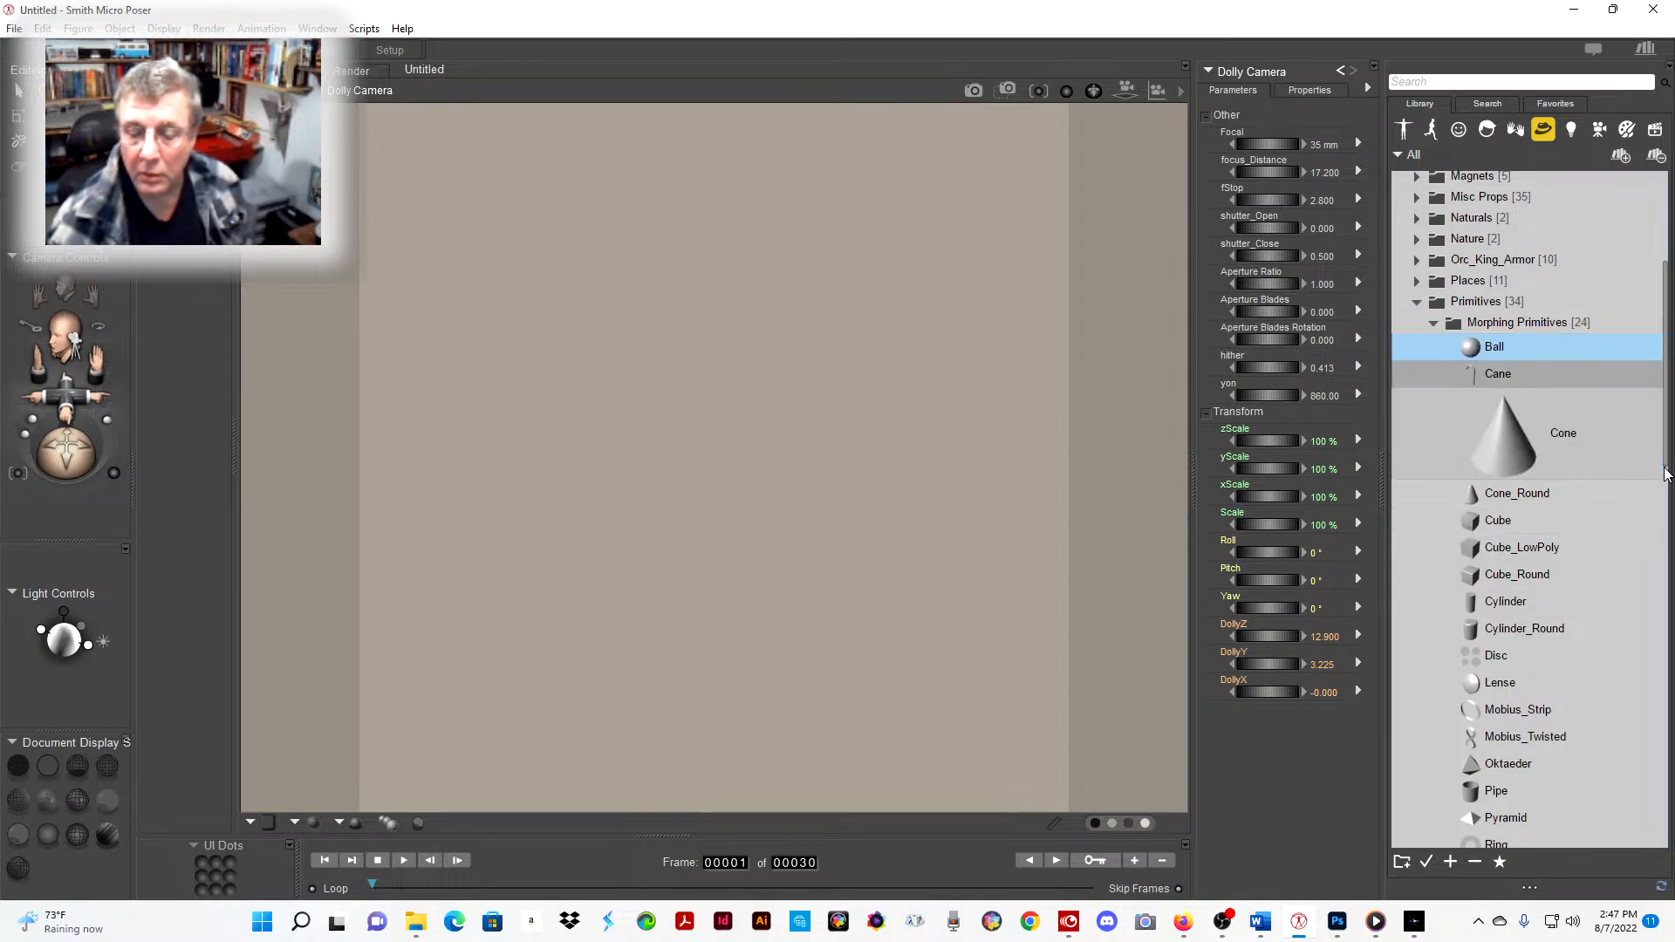
pyautogui.moveTo(1671, 430); pyautogui.dragTo(1624, 747)
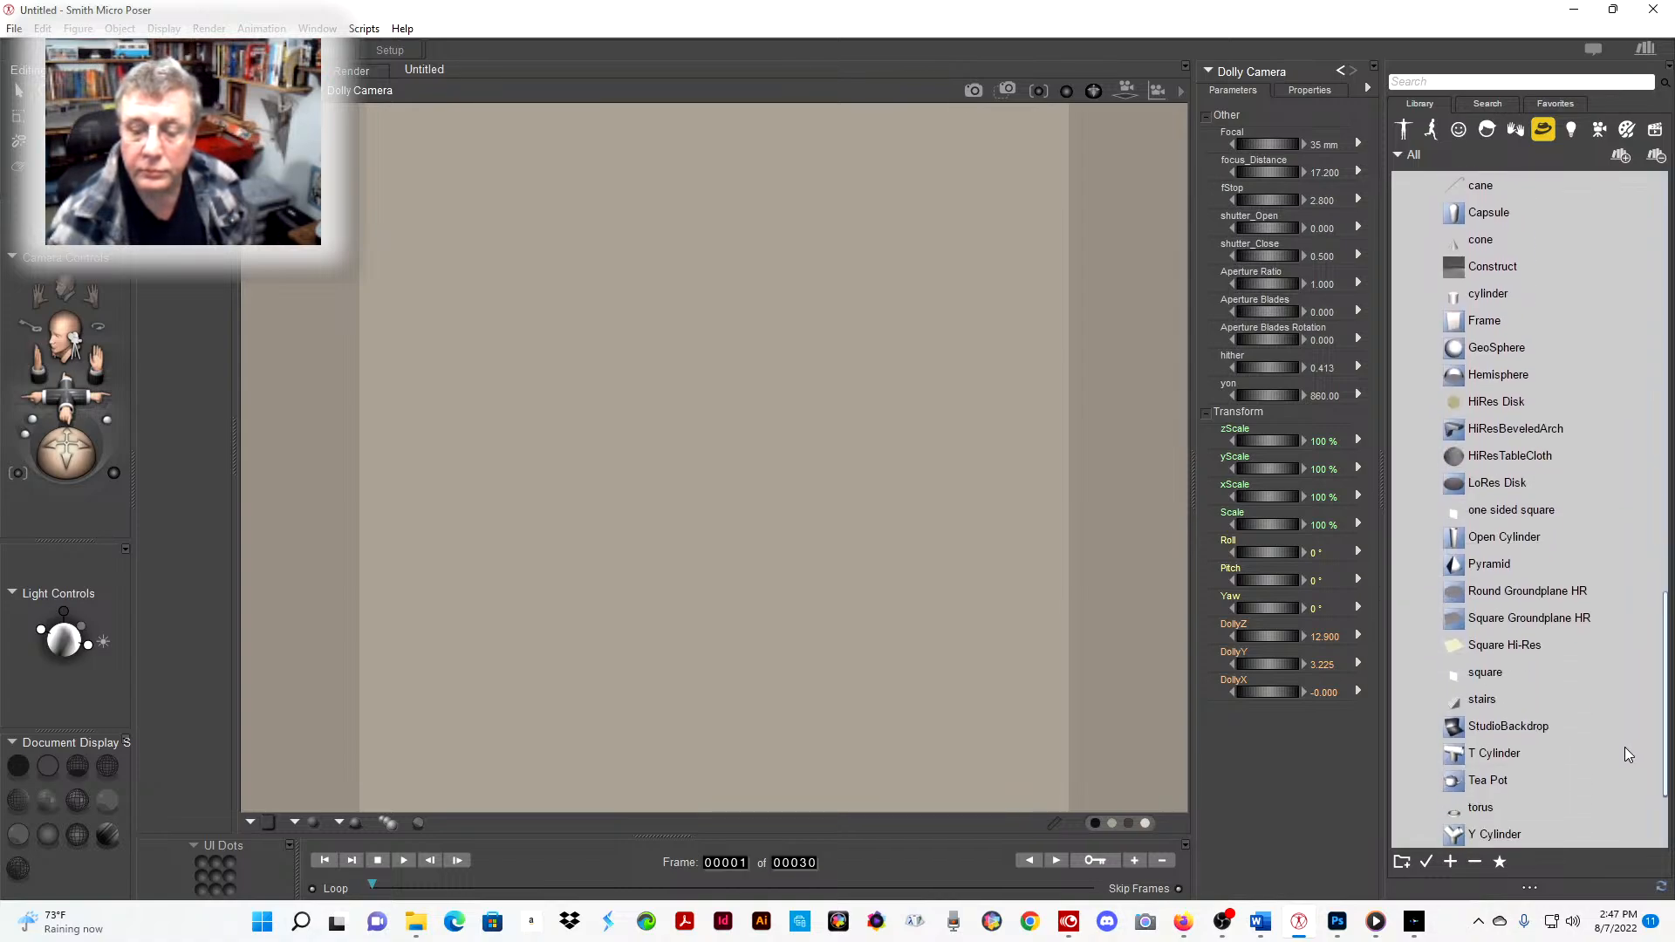
pyautogui.doubleClick(1491, 640)
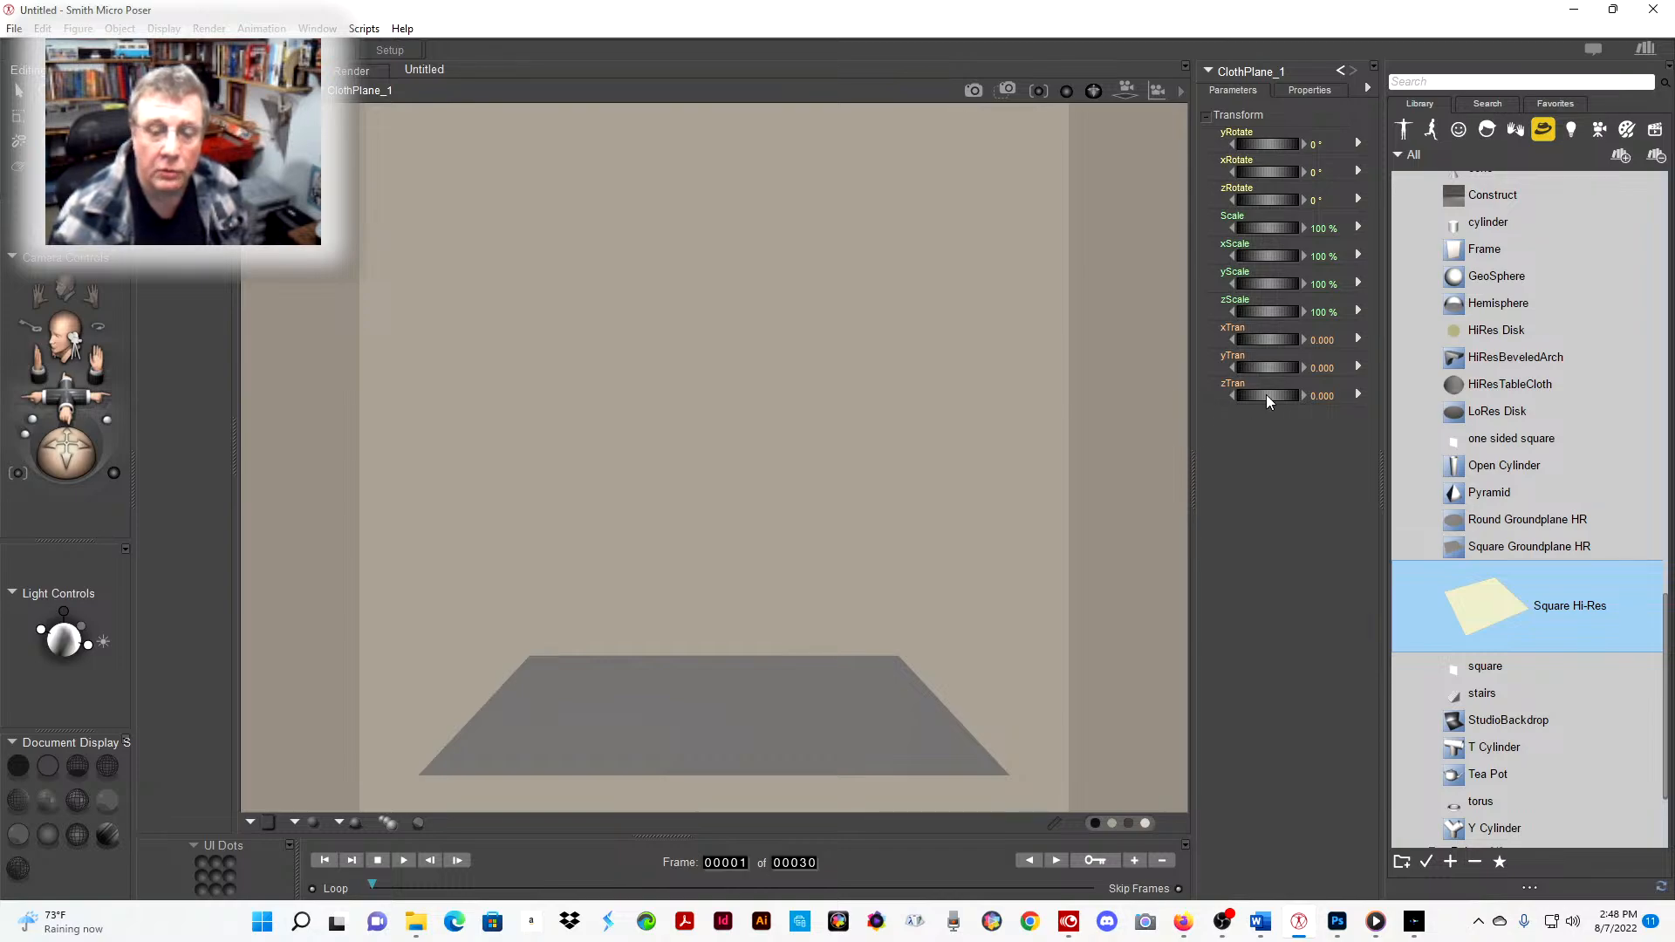
# - Try shifting the square plane along X and Y, undoing each of the moves
pyautogui.click(1269, 339)
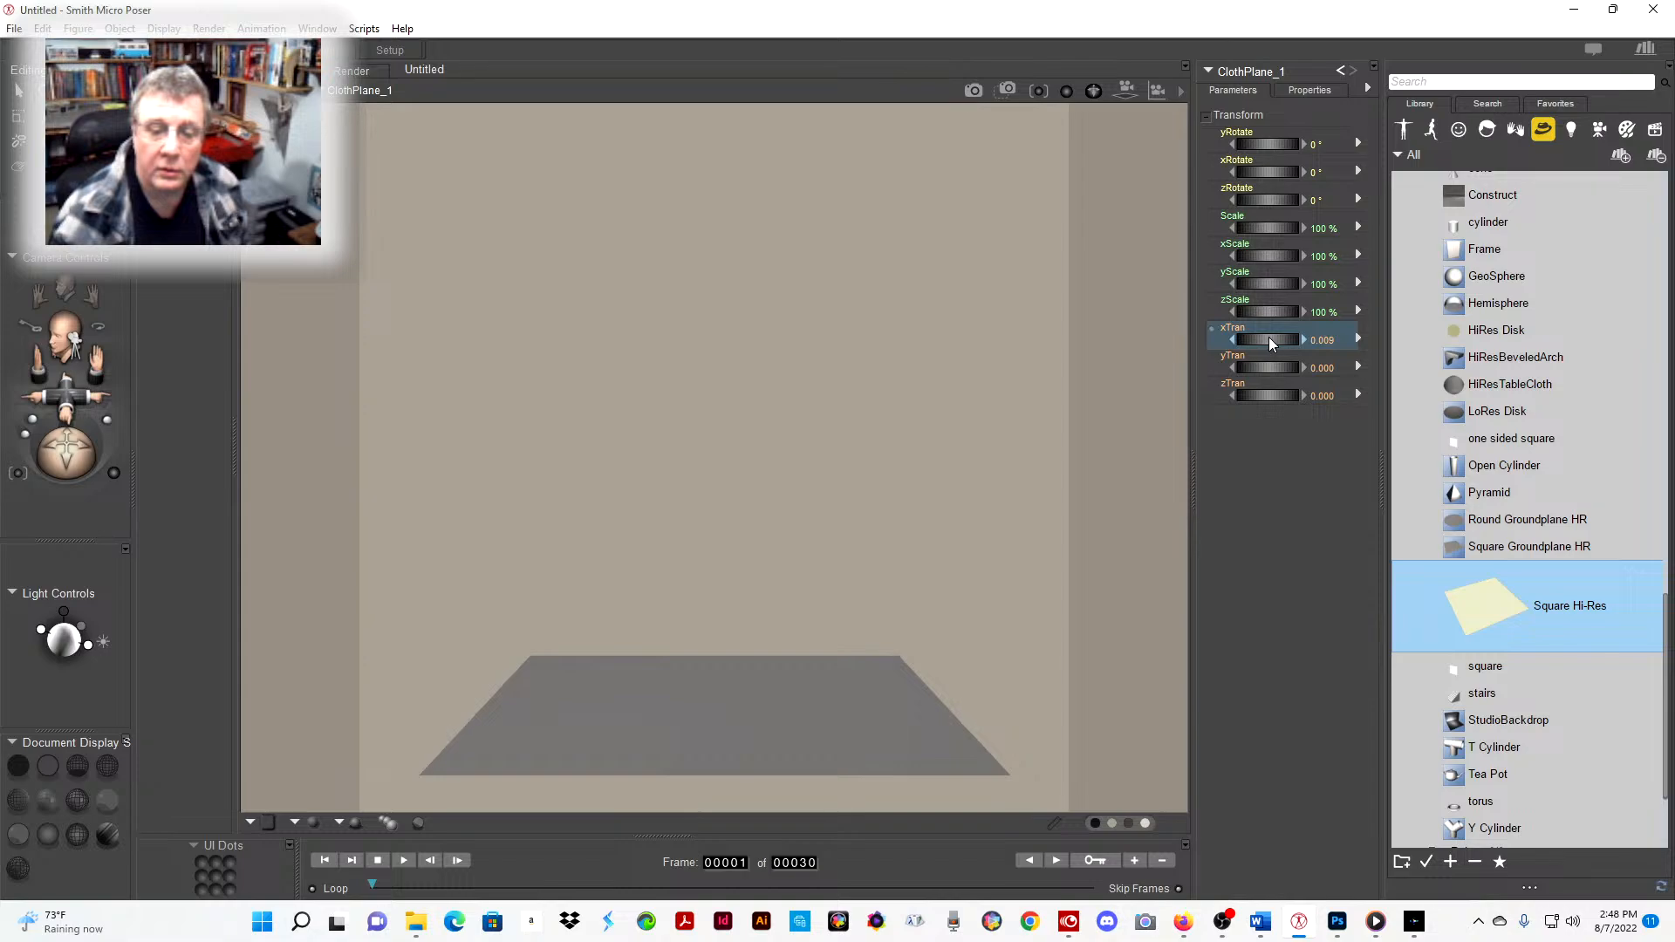
pyautogui.moveTo(1268, 337)
pyautogui.mouseDown()
pyautogui.moveTo(1331, 337)
pyautogui.moveTo(1258, 336)
pyautogui.mouseUp()
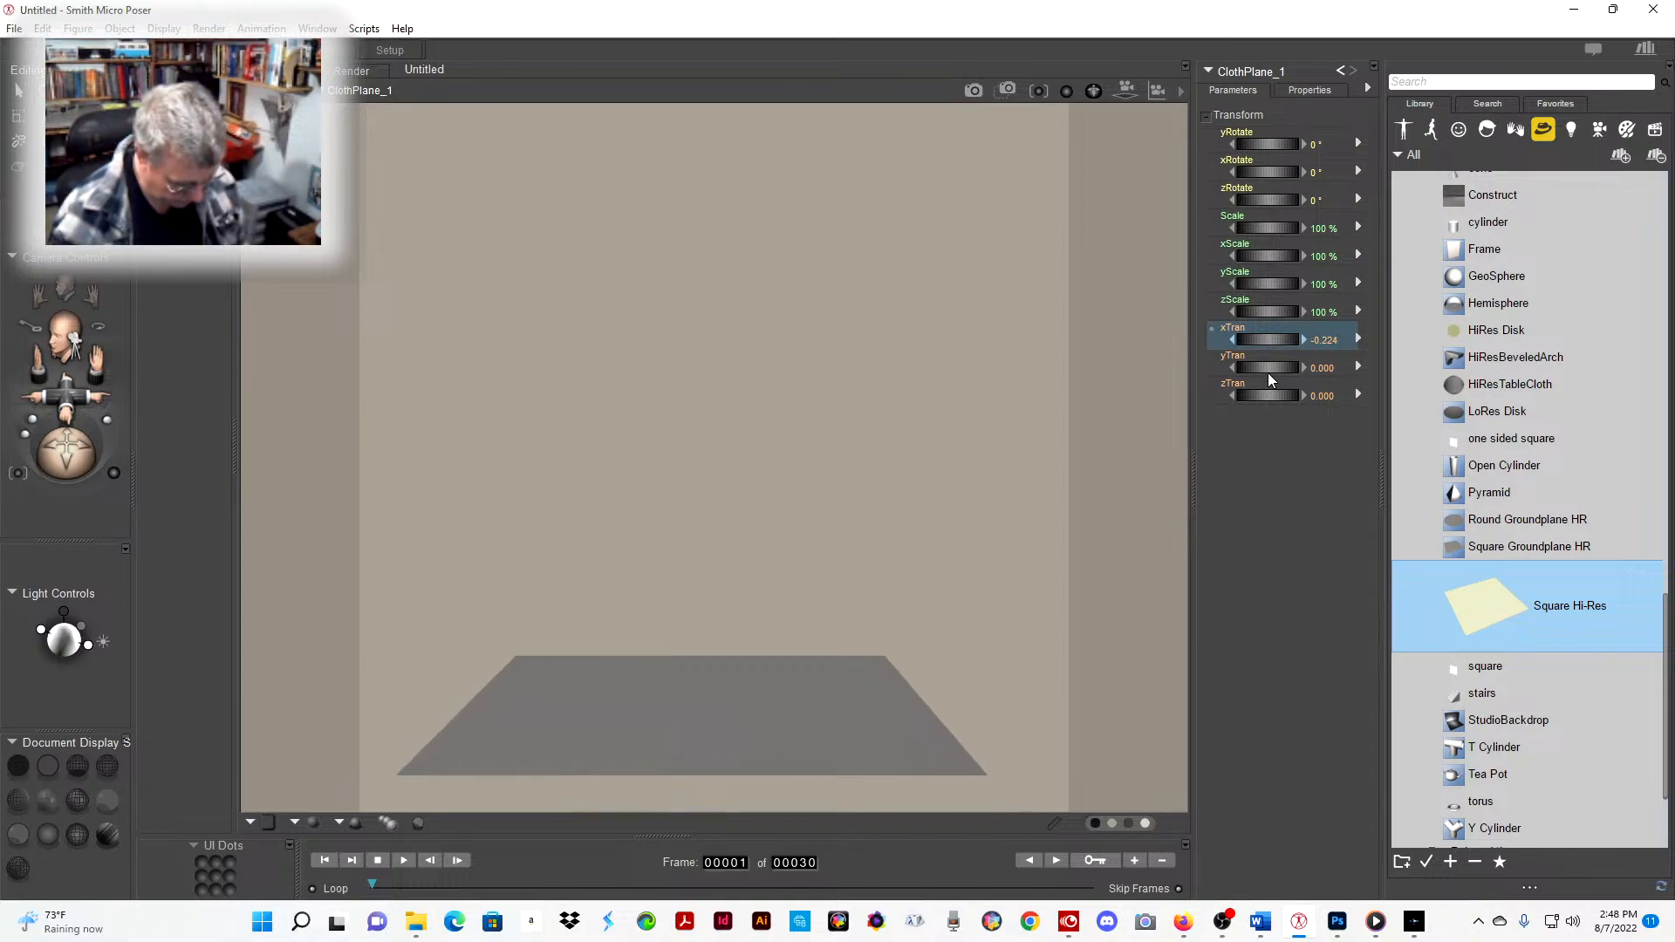
pyautogui.hotkey('ctrl', 'z')
pyautogui.moveTo(1264, 365)
pyautogui.mouseDown()
pyautogui.moveTo(1325, 364)
pyautogui.moveTo(1243, 352)
pyautogui.mouseUp()
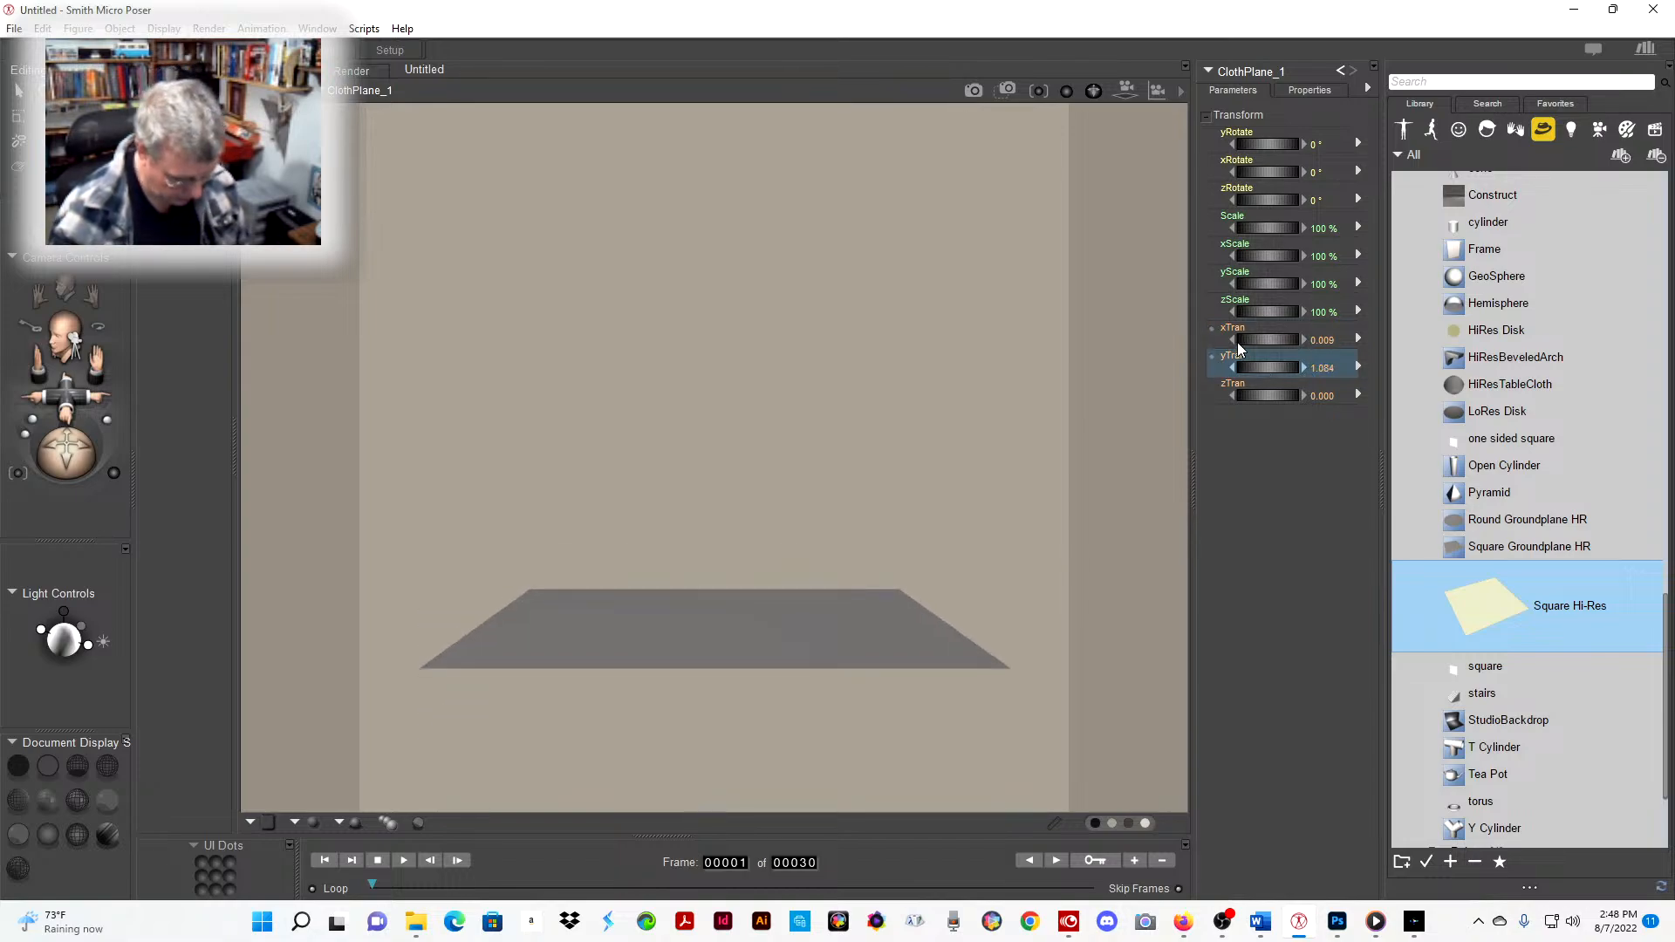
pyautogui.hotkey('ctrl', 'z')
# - Push the square plane back to a zTran of about -6.35 and stand it upright with xRotate at 90 degrees
pyautogui.moveTo(1263, 390); pyautogui.dragTo(1106, 391)
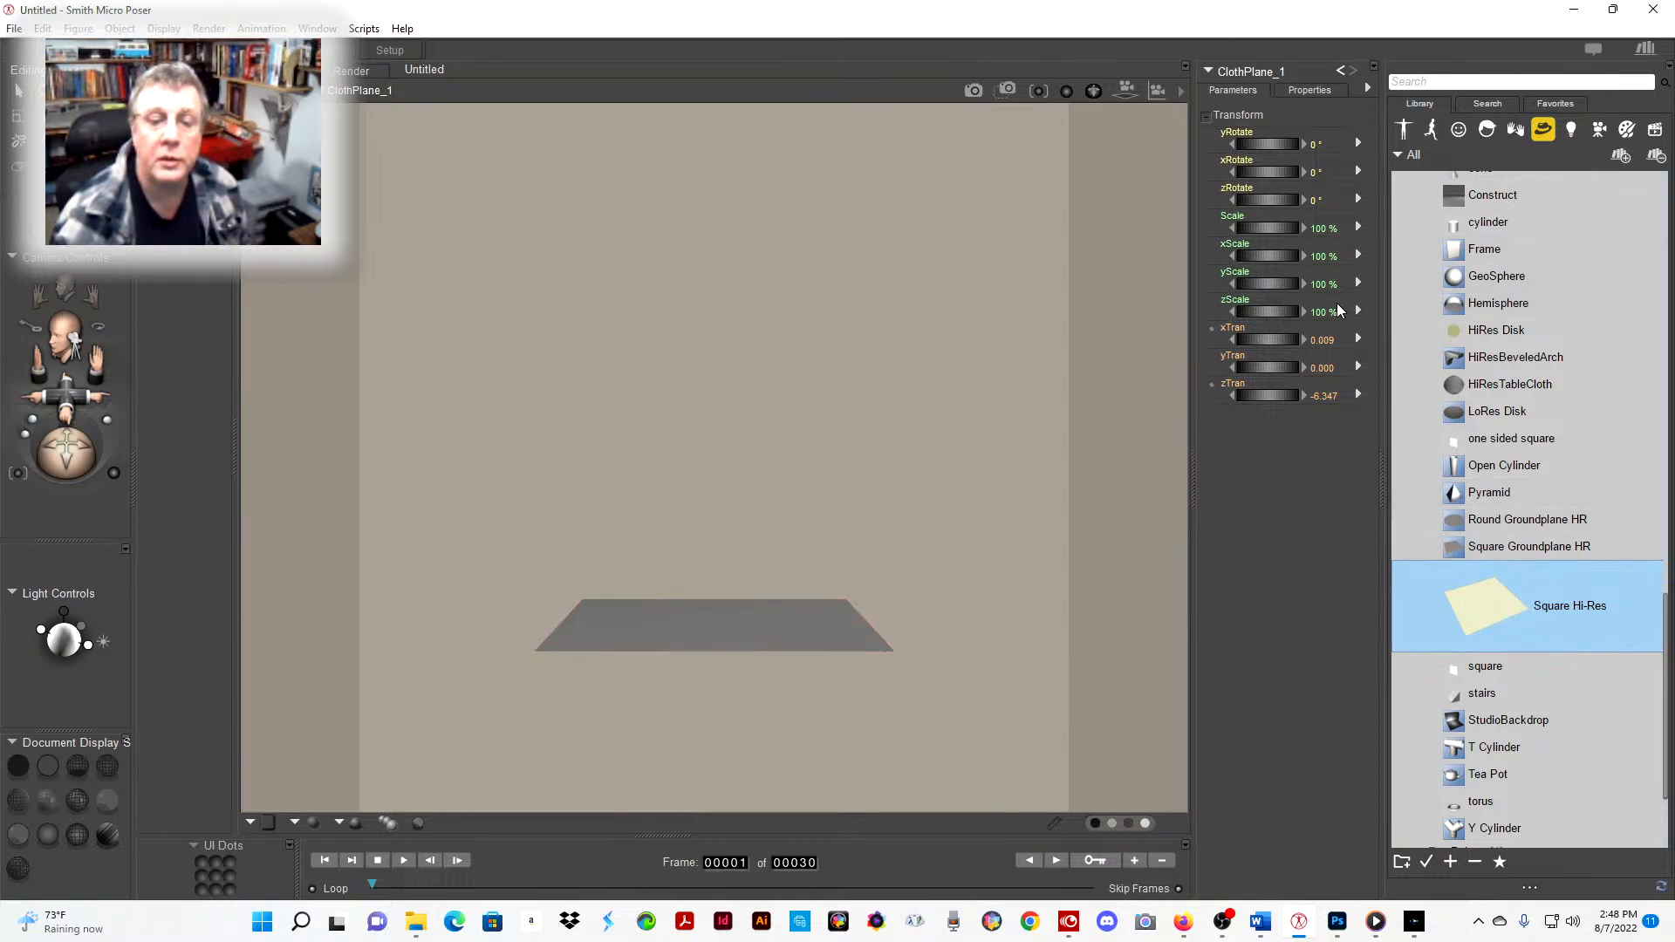
pyautogui.moveTo(1260, 171); pyautogui.dragTo(1392, 171)
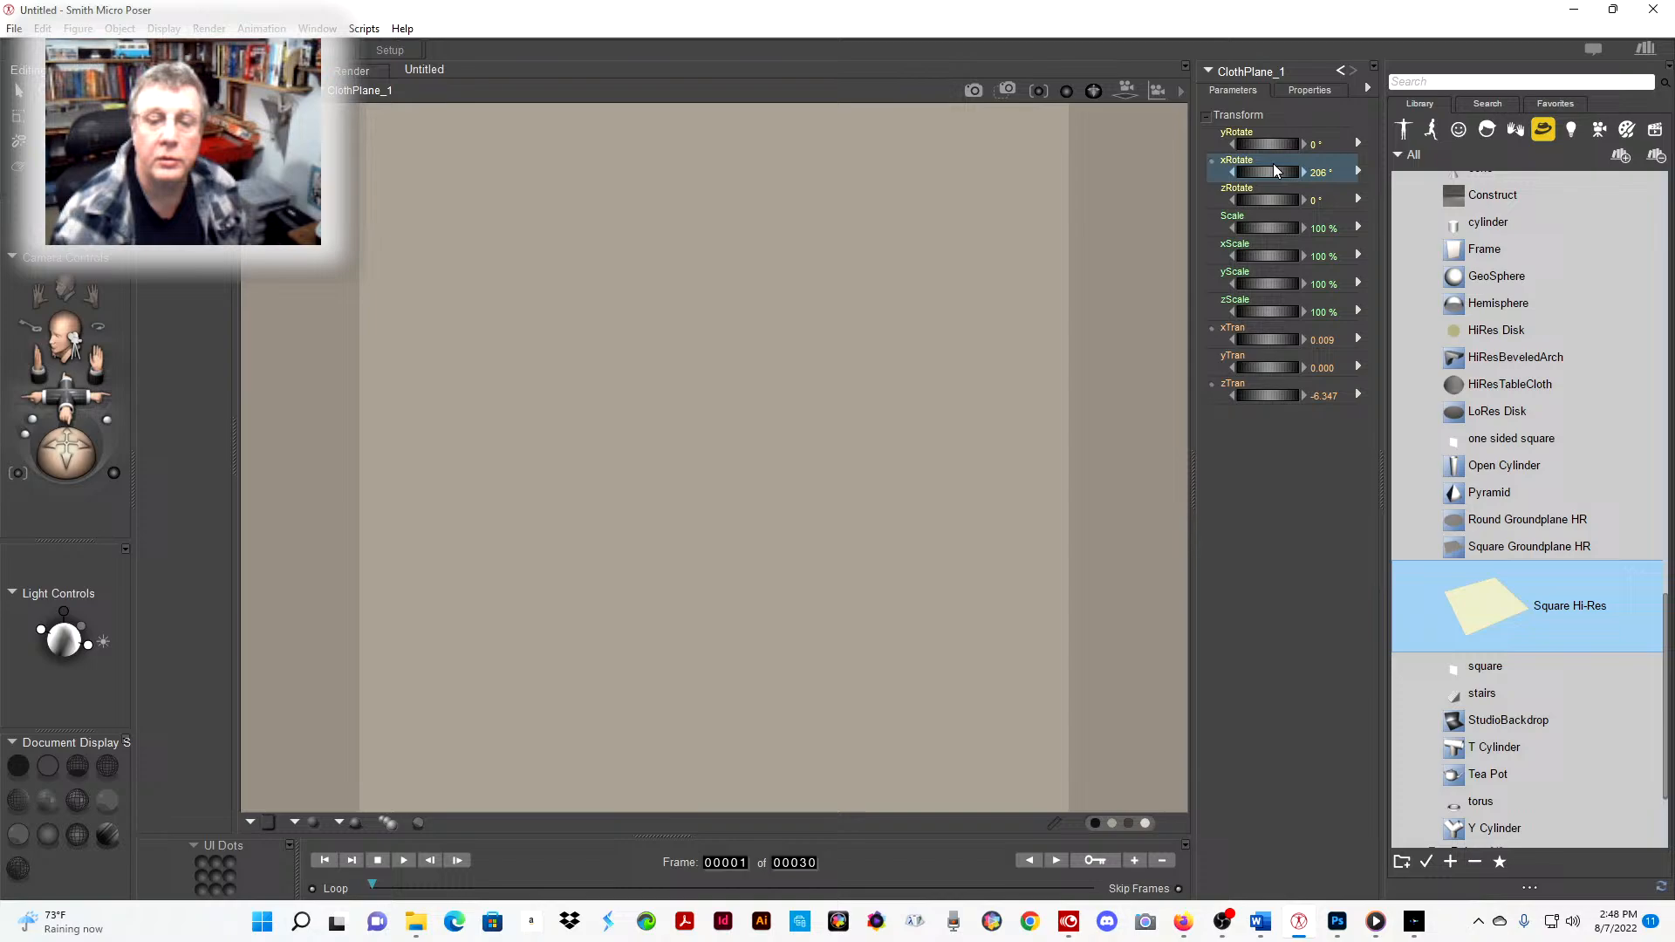
pyautogui.click(1322, 172)
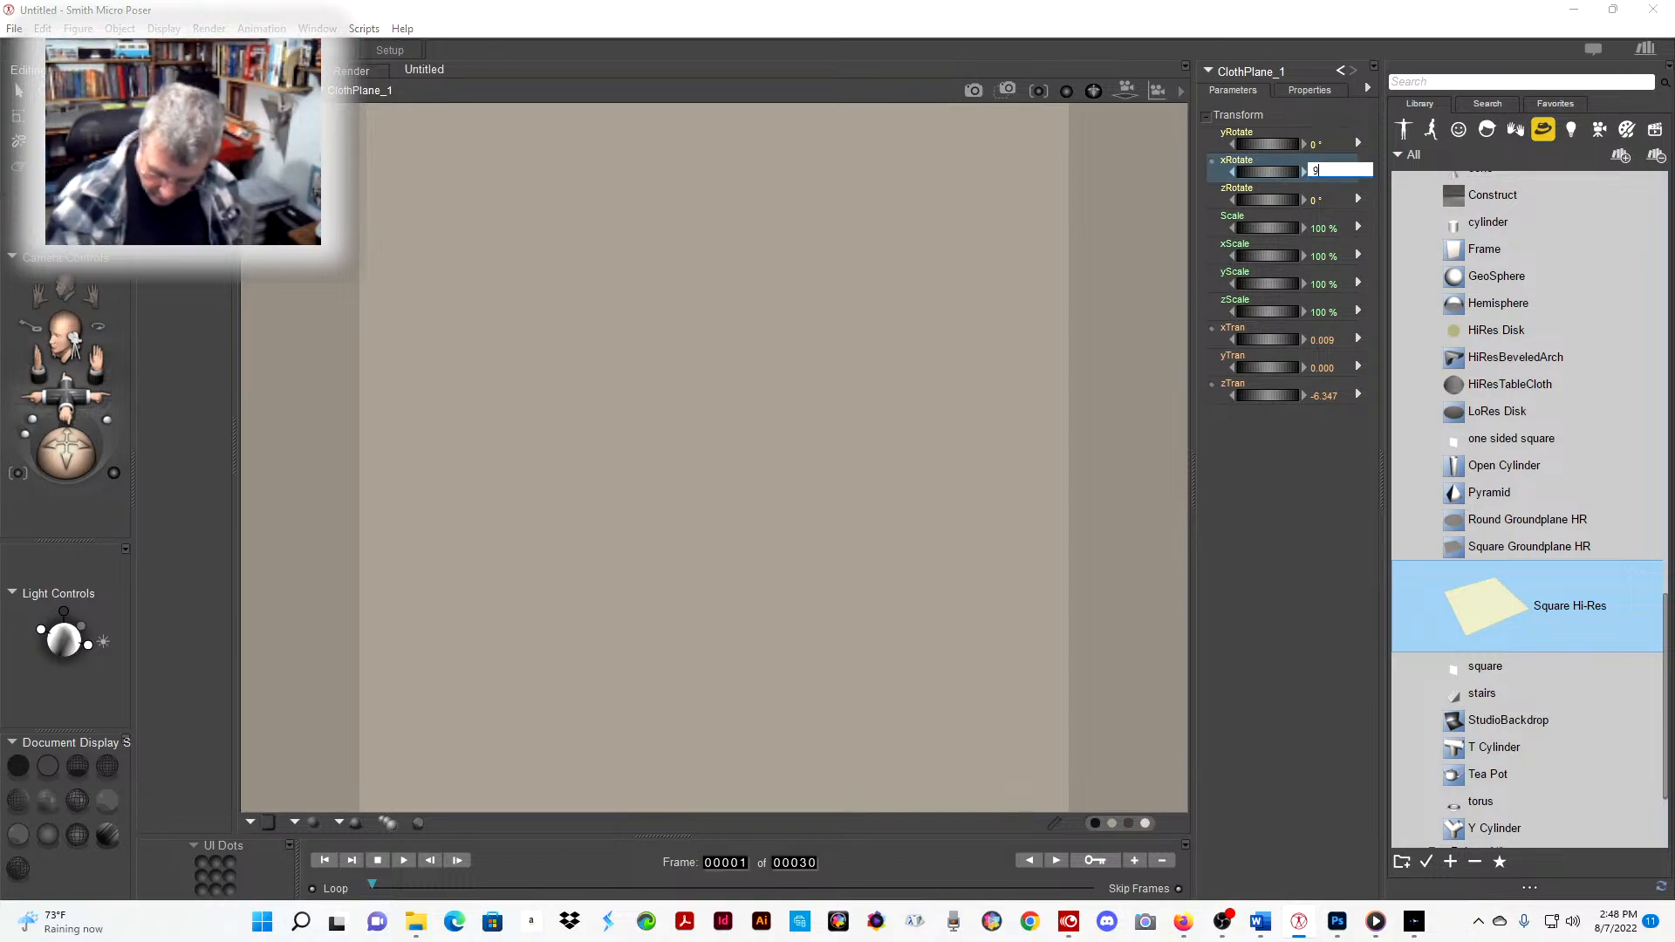
pyautogui.write('90')
pyautogui.press('Return')
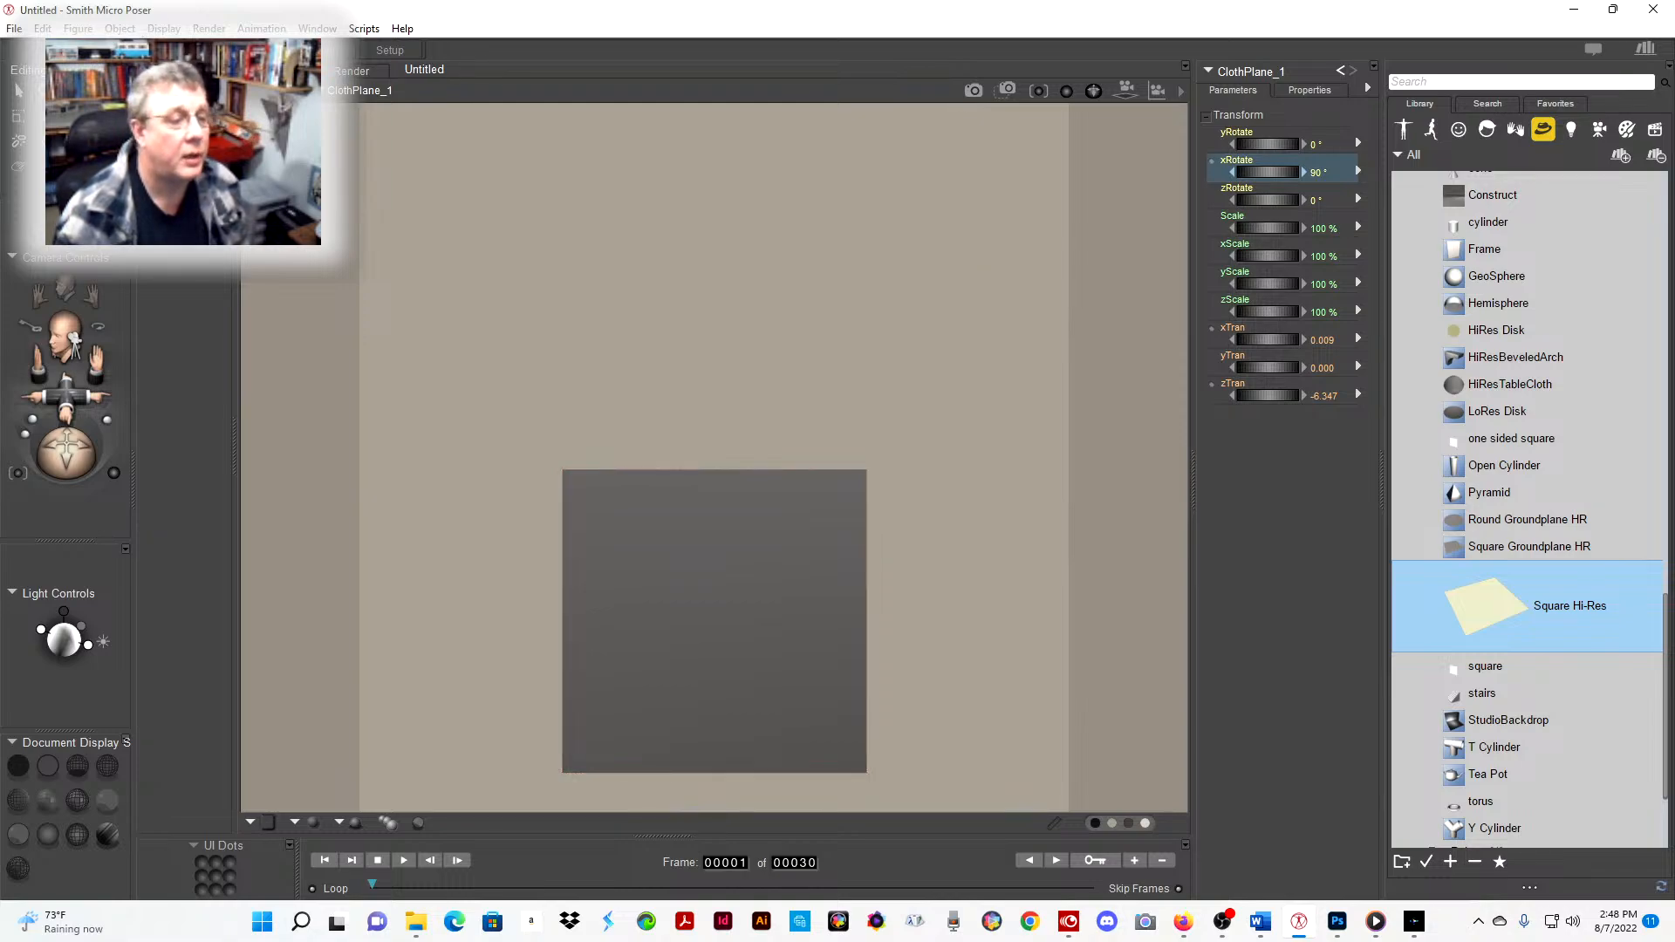
# - Open the plane's material in the Material room and set its diffuse color to black (RGB 0, 0, 0)
pyautogui.click(101, 49)
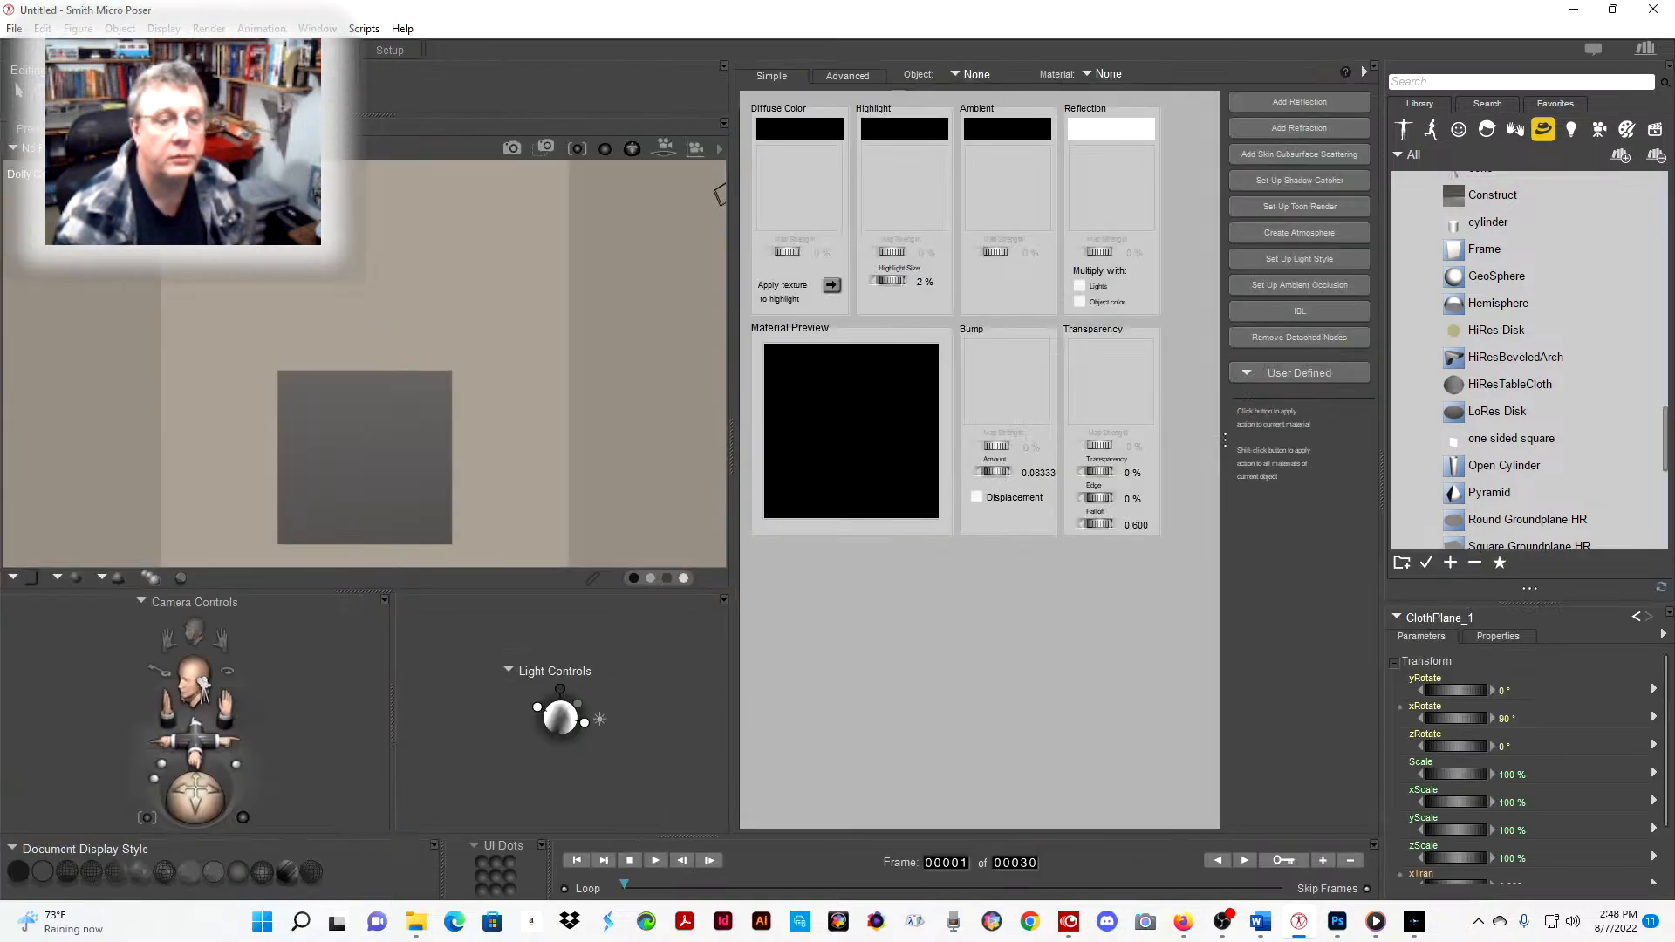
pyautogui.click(799, 129)
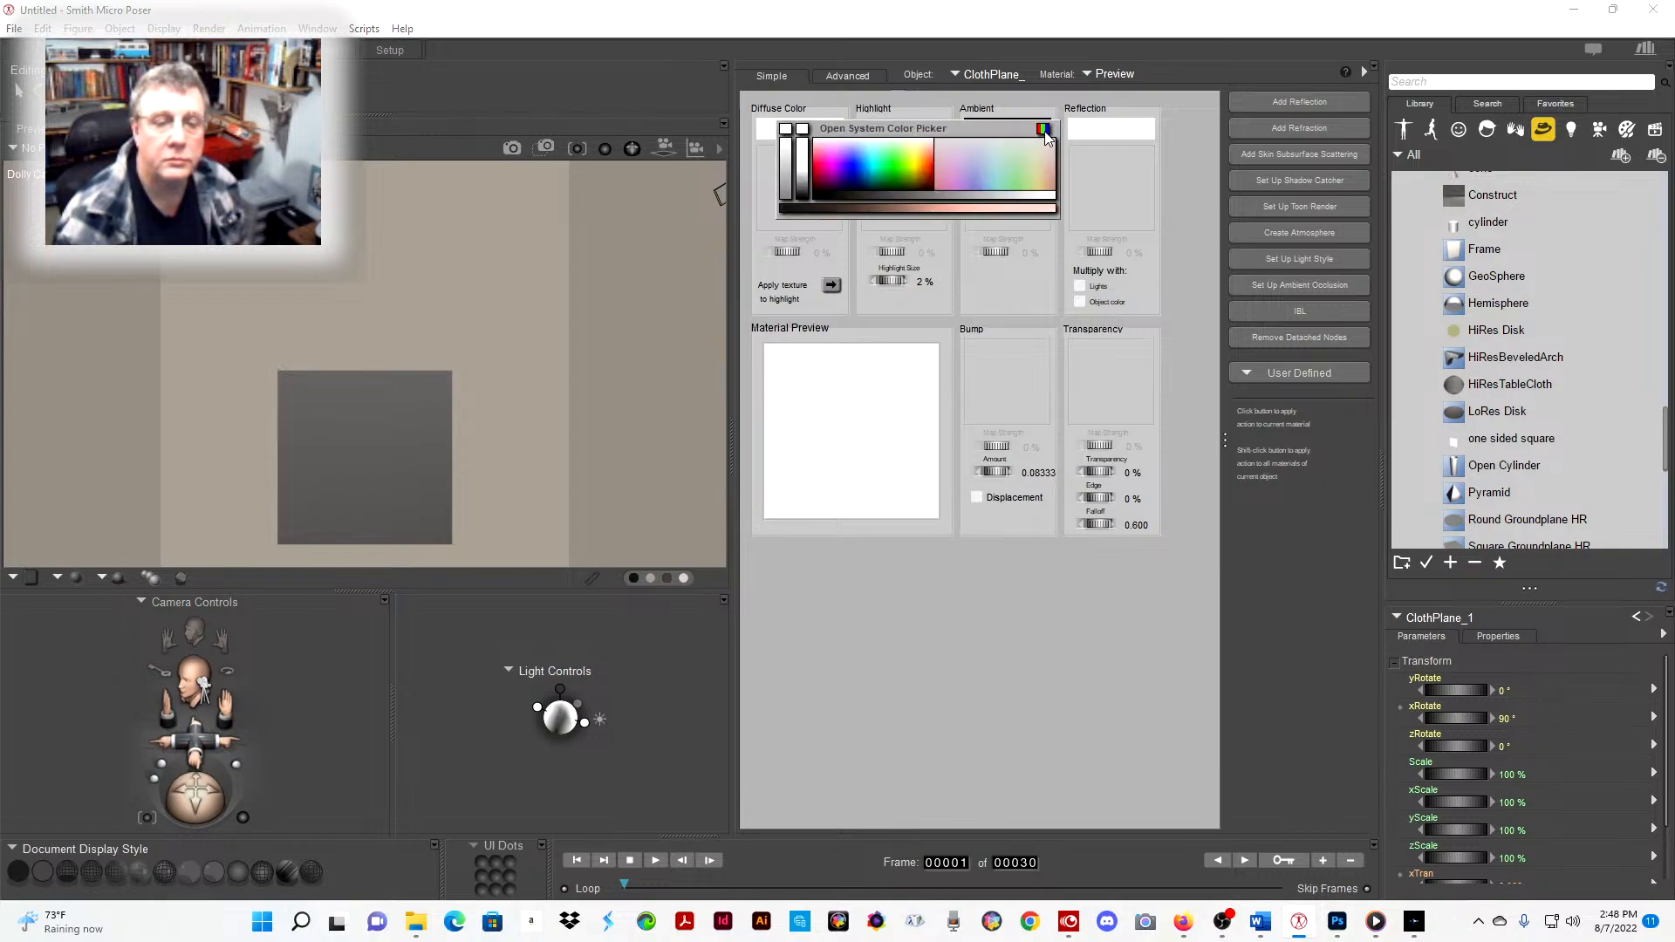
pyautogui.click(1043, 129)
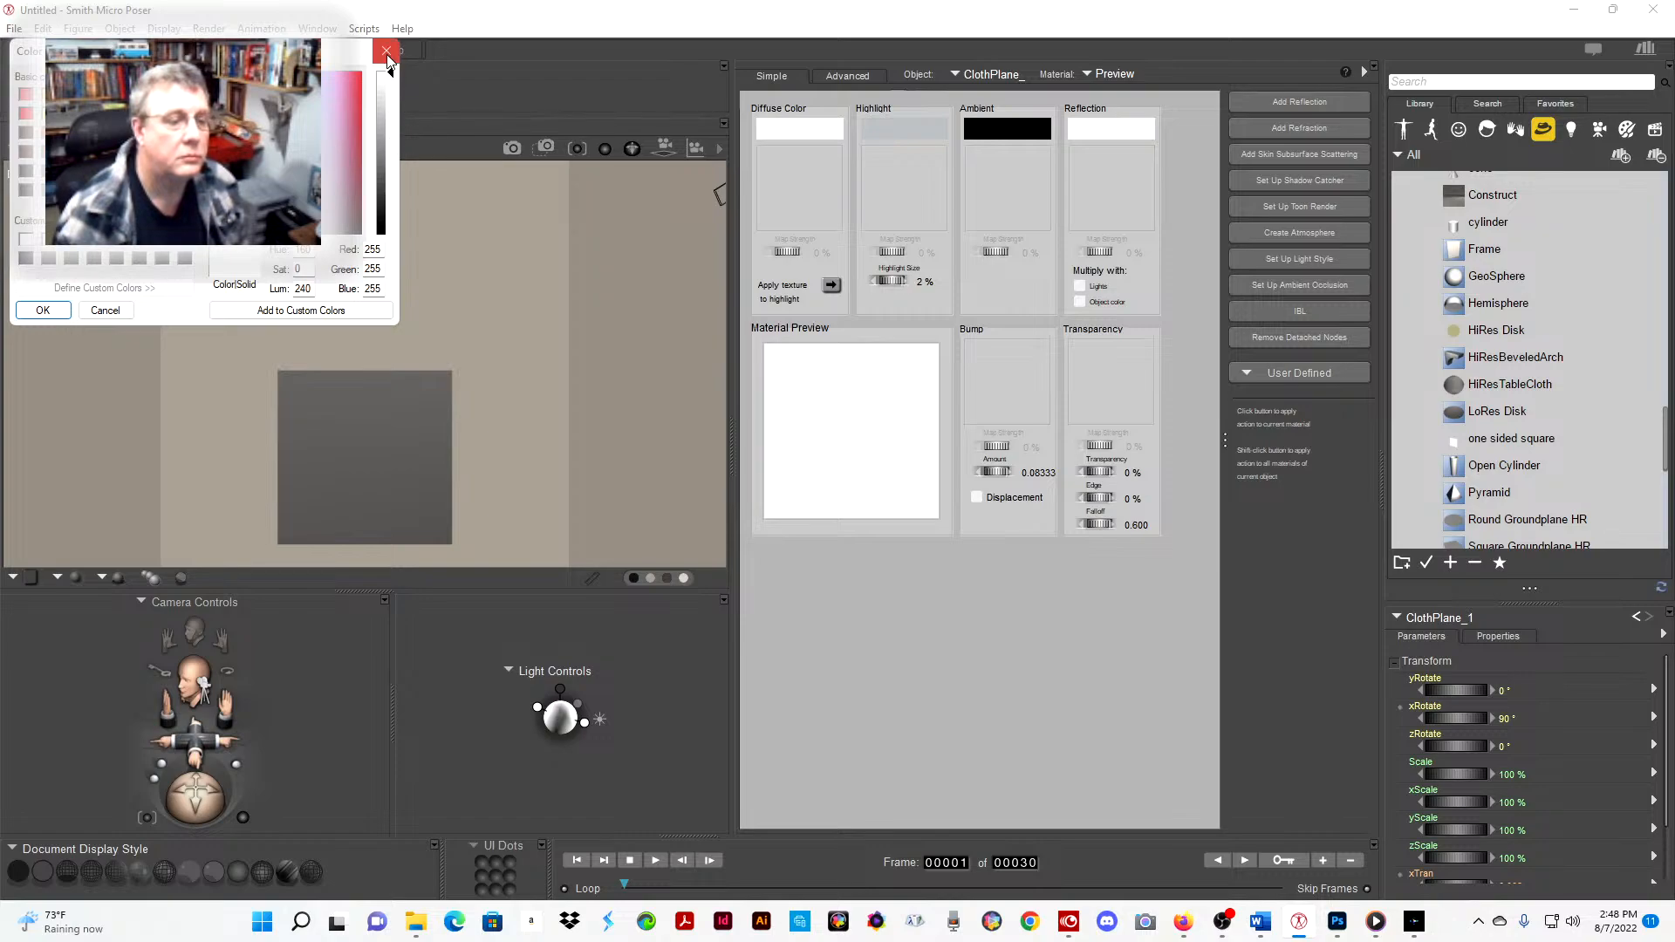
pyautogui.moveTo(390, 76); pyautogui.dragTo(390, 234)
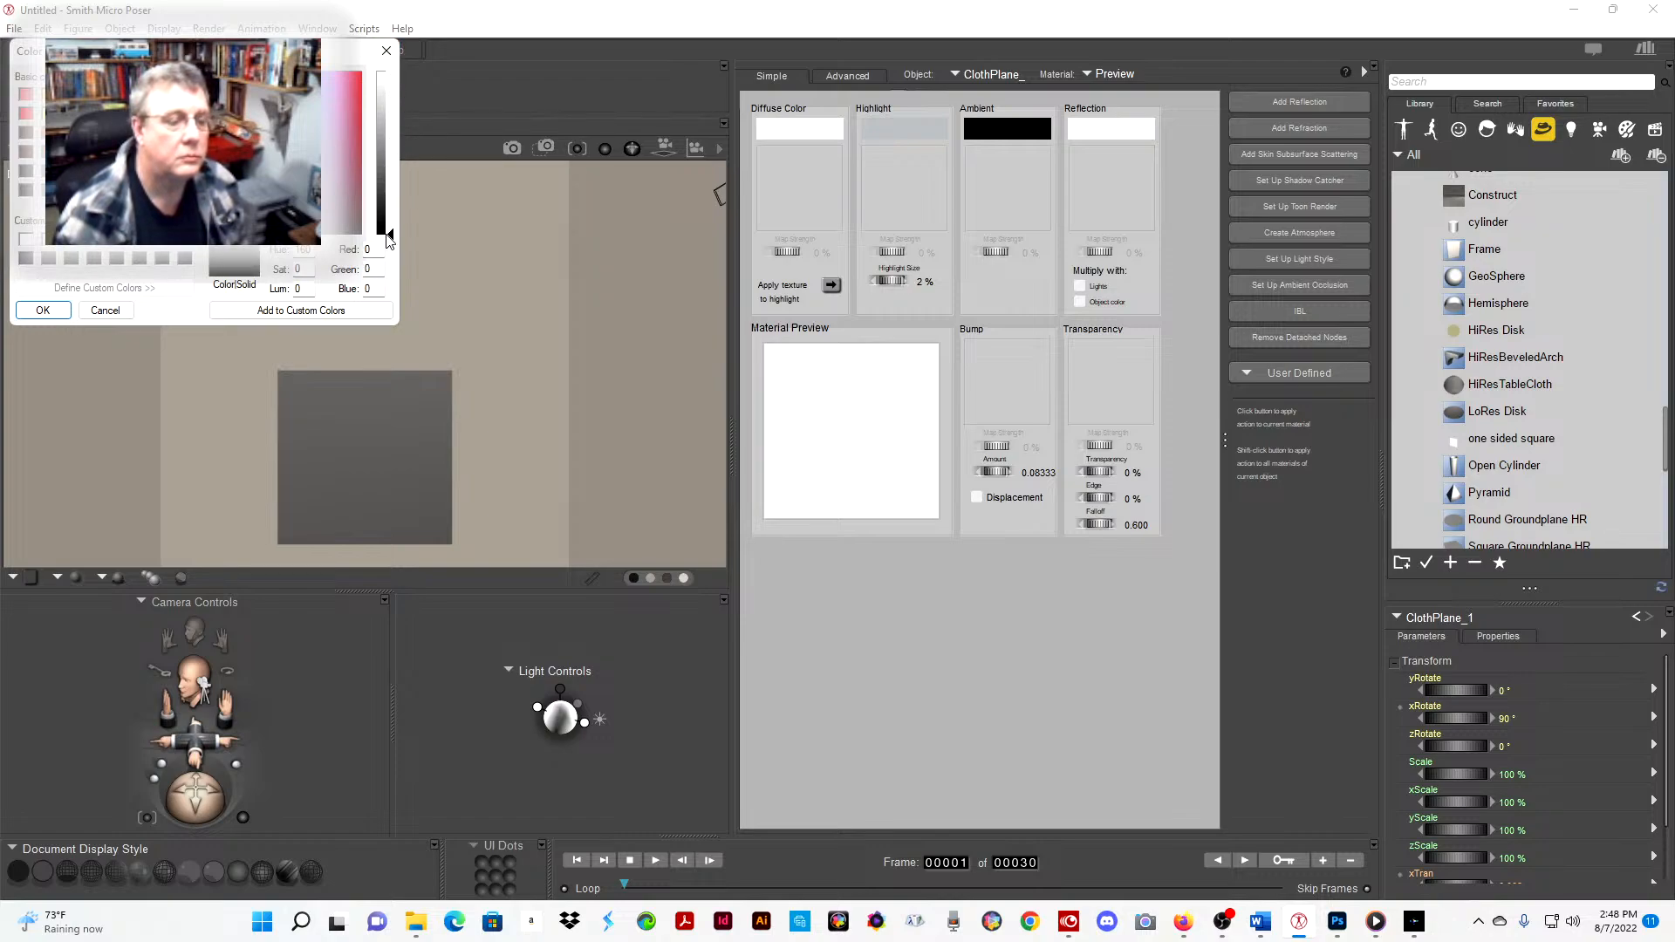
pyautogui.click(39, 311)
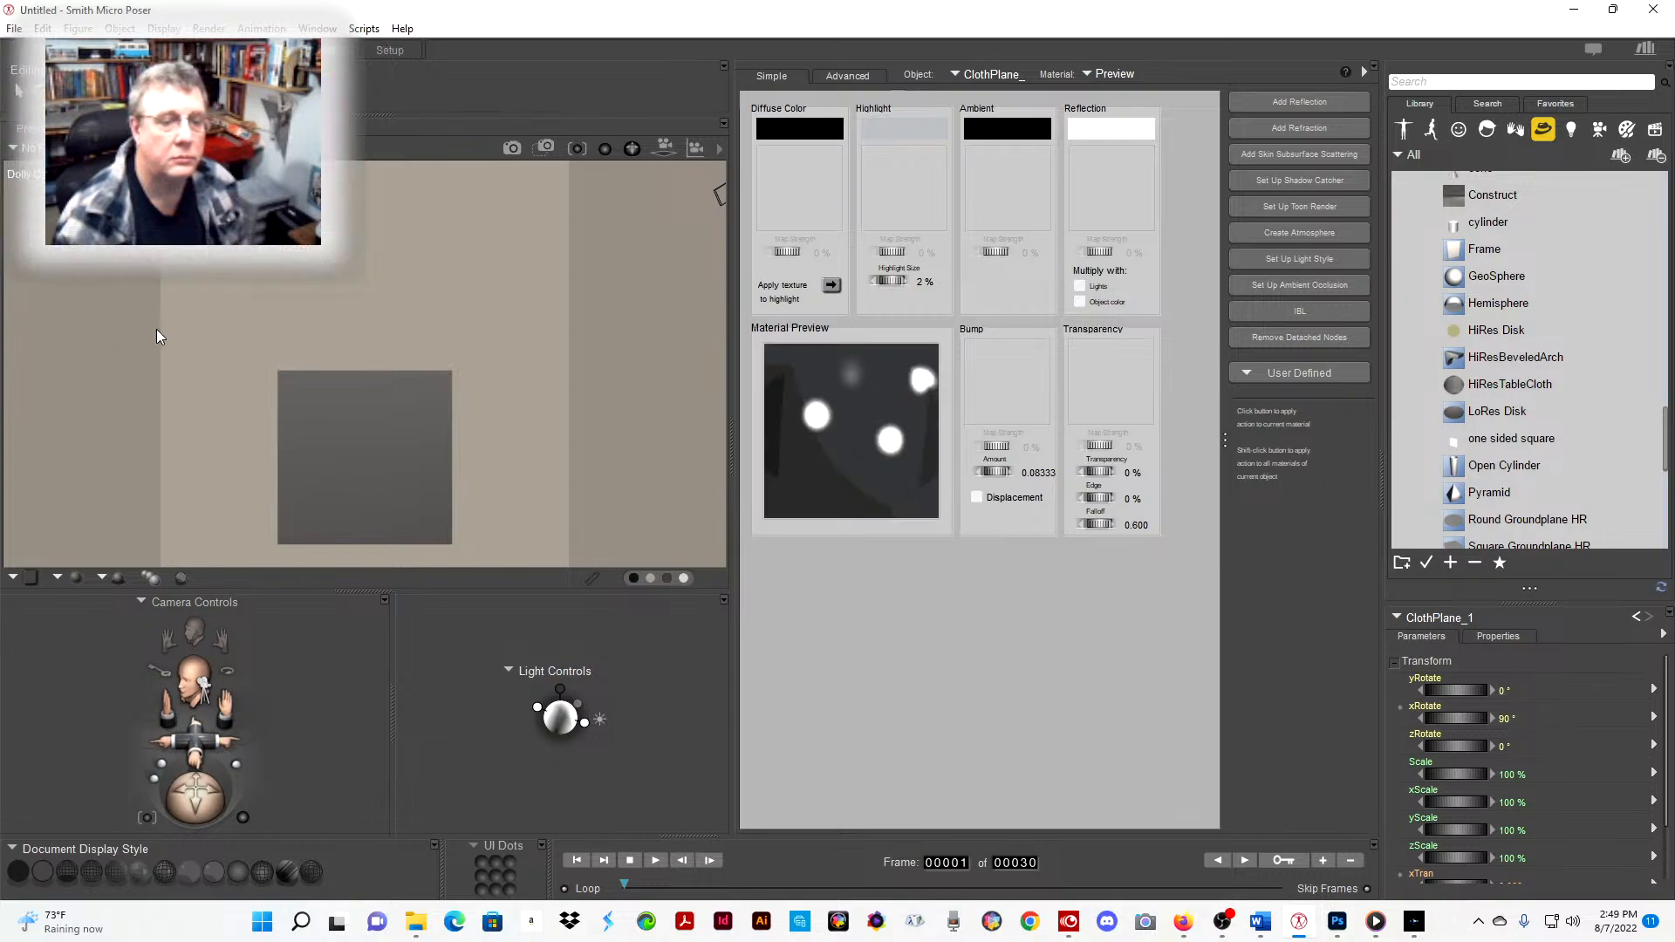
pyautogui.click(807, 132)
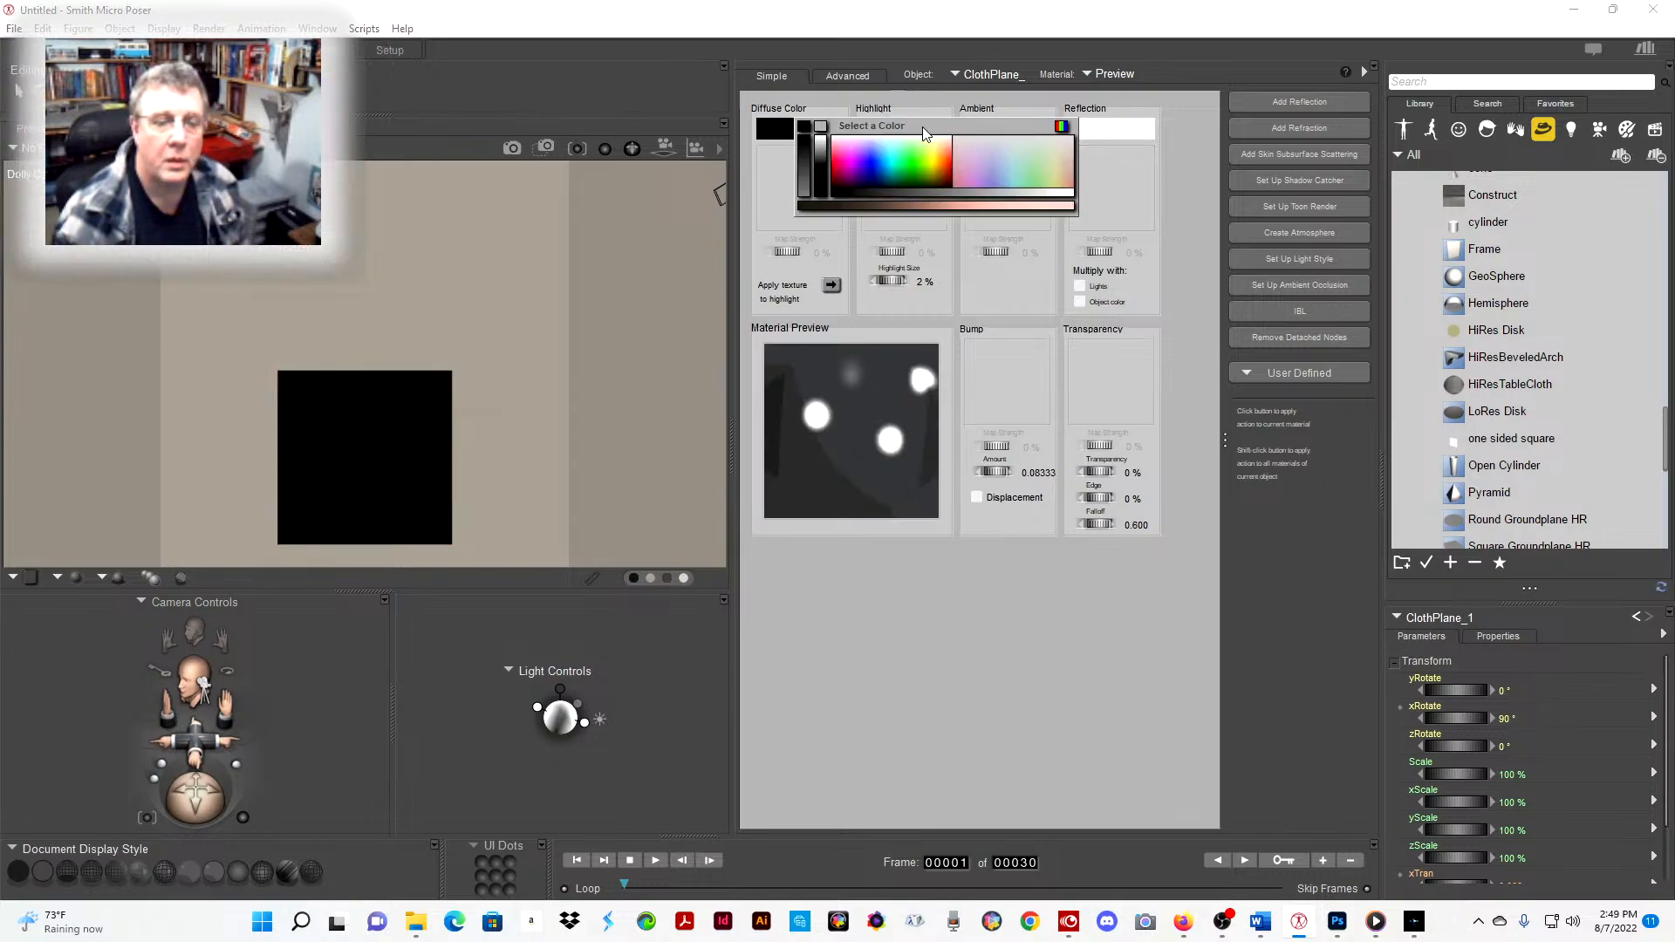
pyautogui.click(1186, 224)
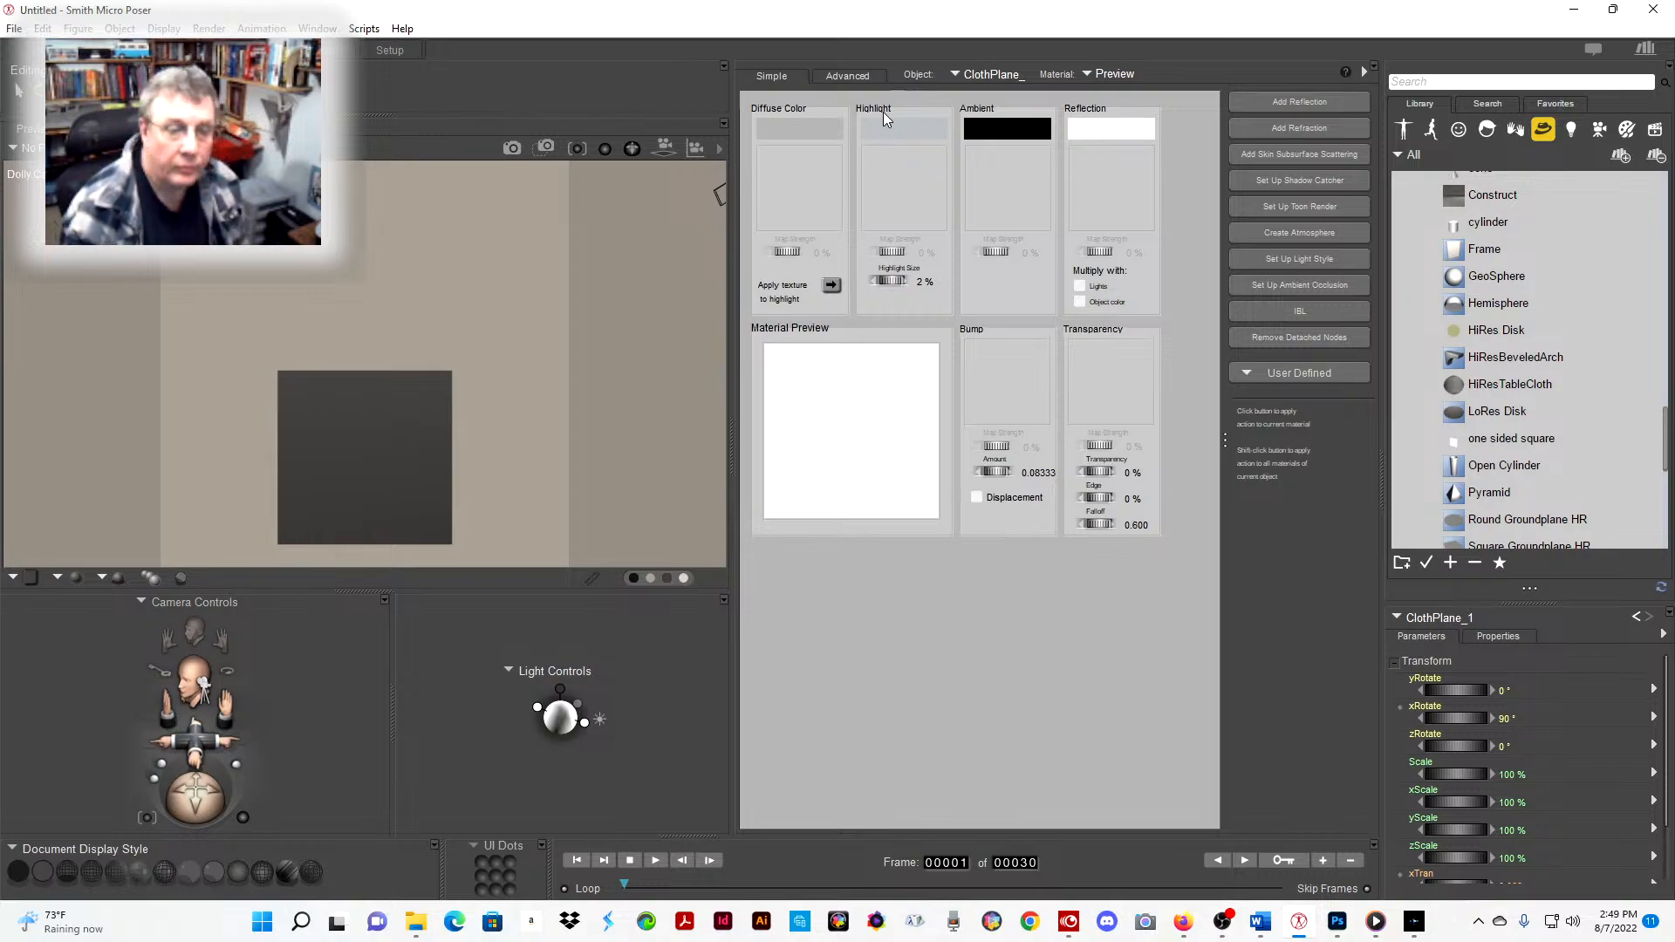
pyautogui.hotkey('ctrl', 'z')
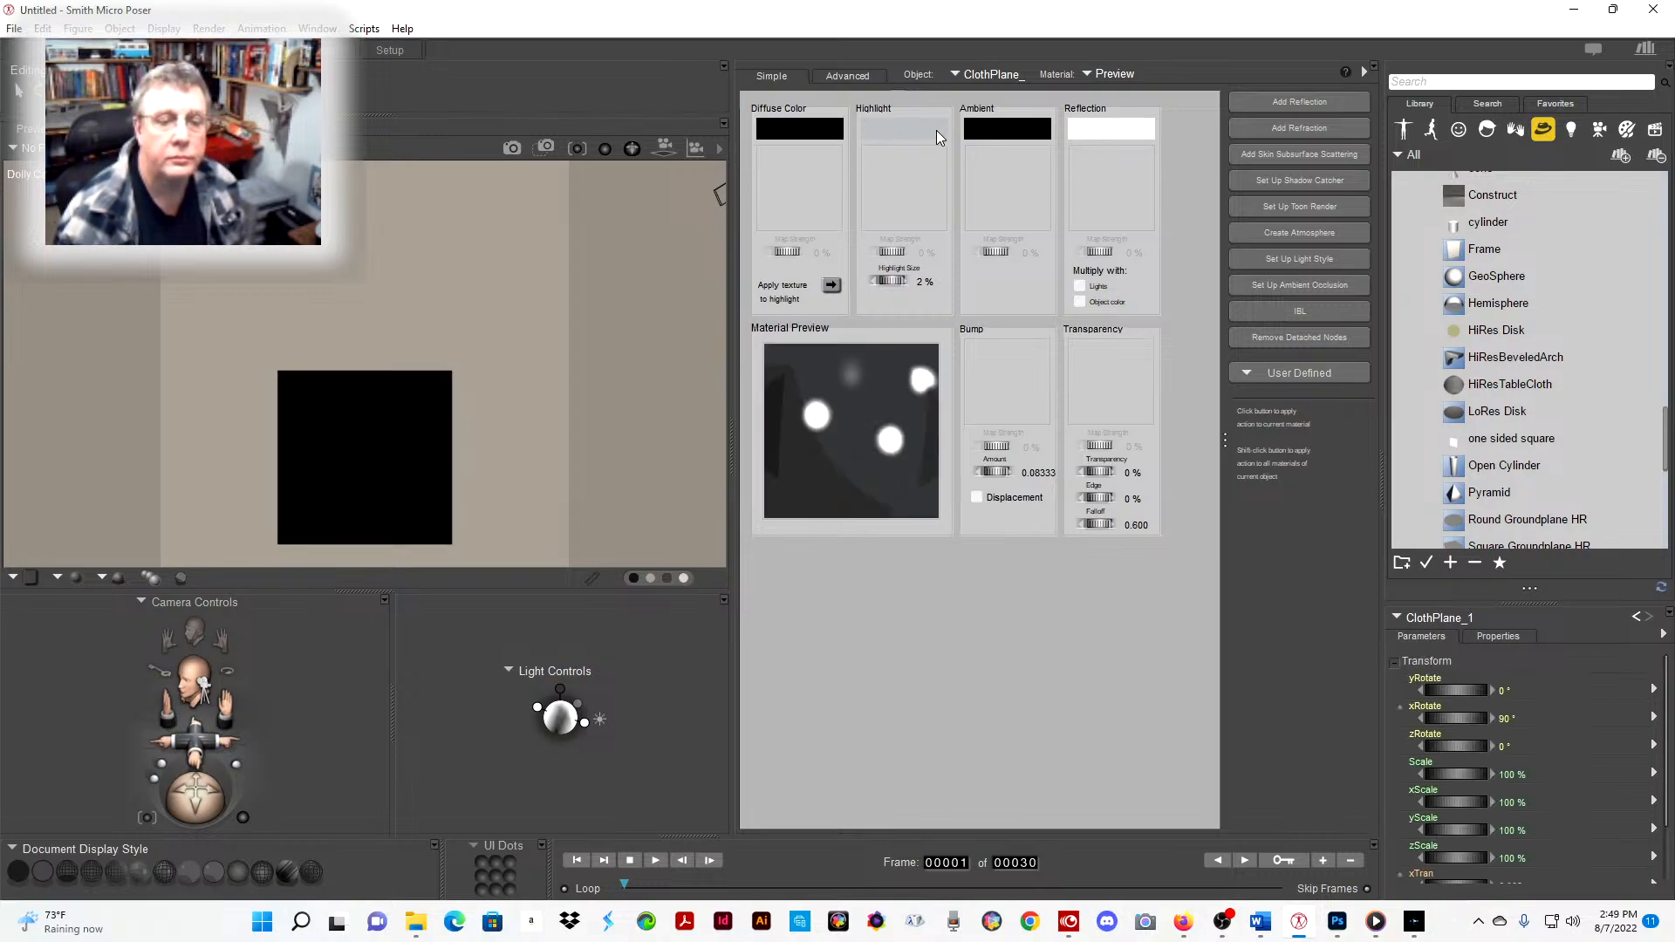
# - Set the plane material's highlight color to black and its highlight size to 0%
pyautogui.click(935, 129)
pyautogui.click(937, 137)
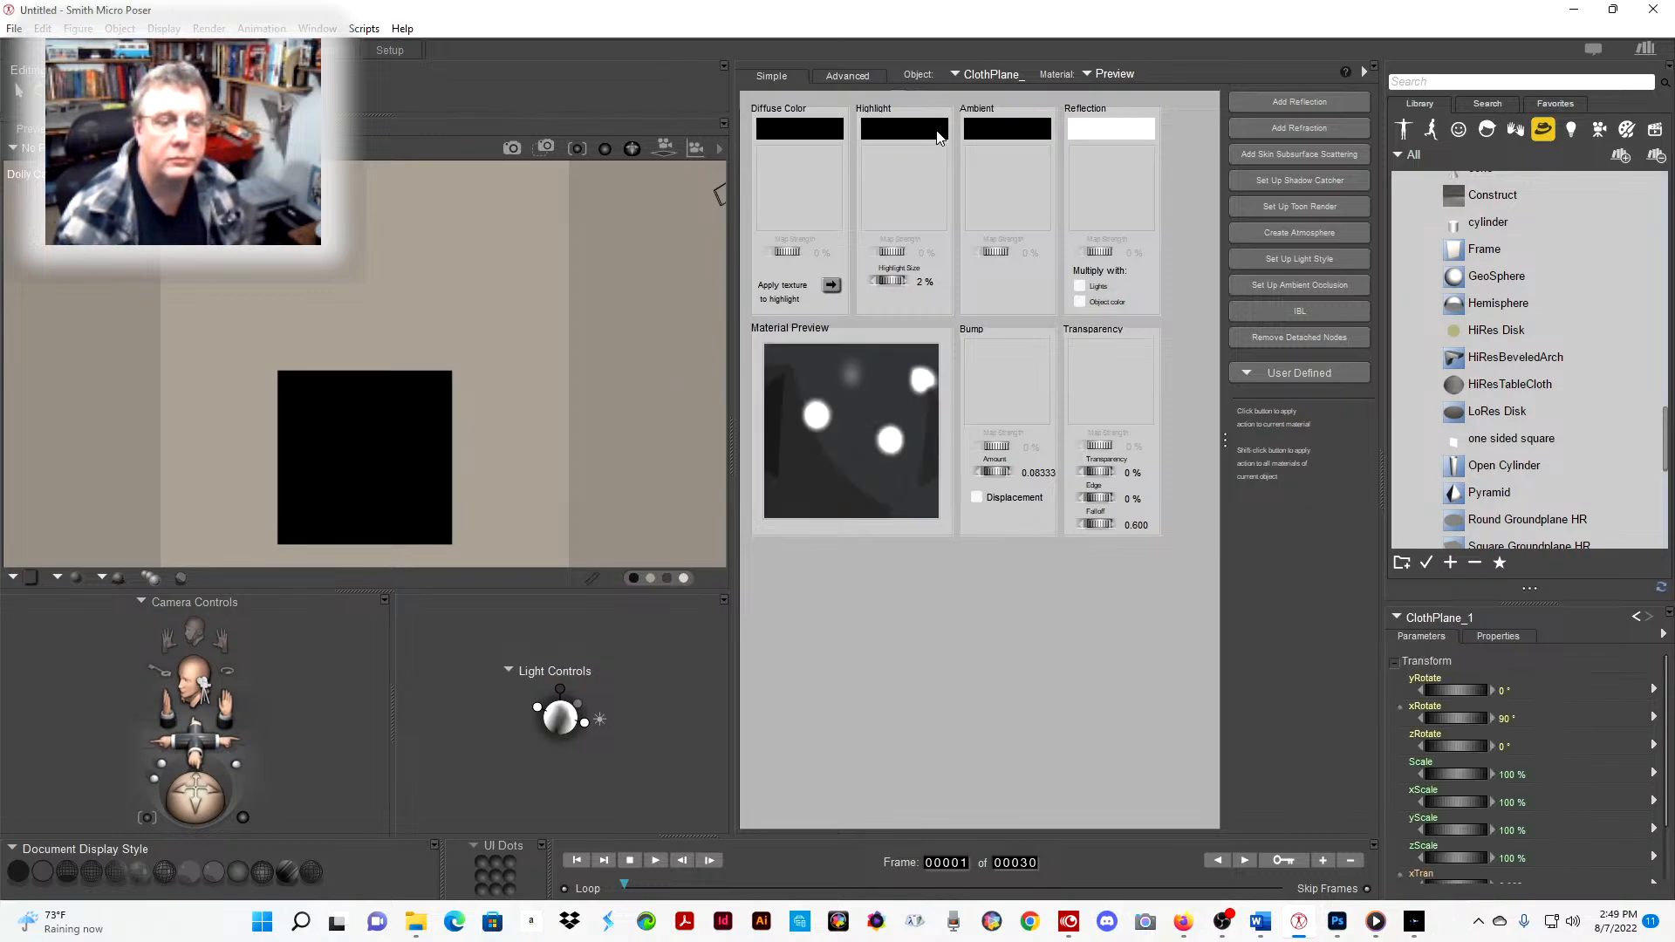
pyautogui.click(925, 281)
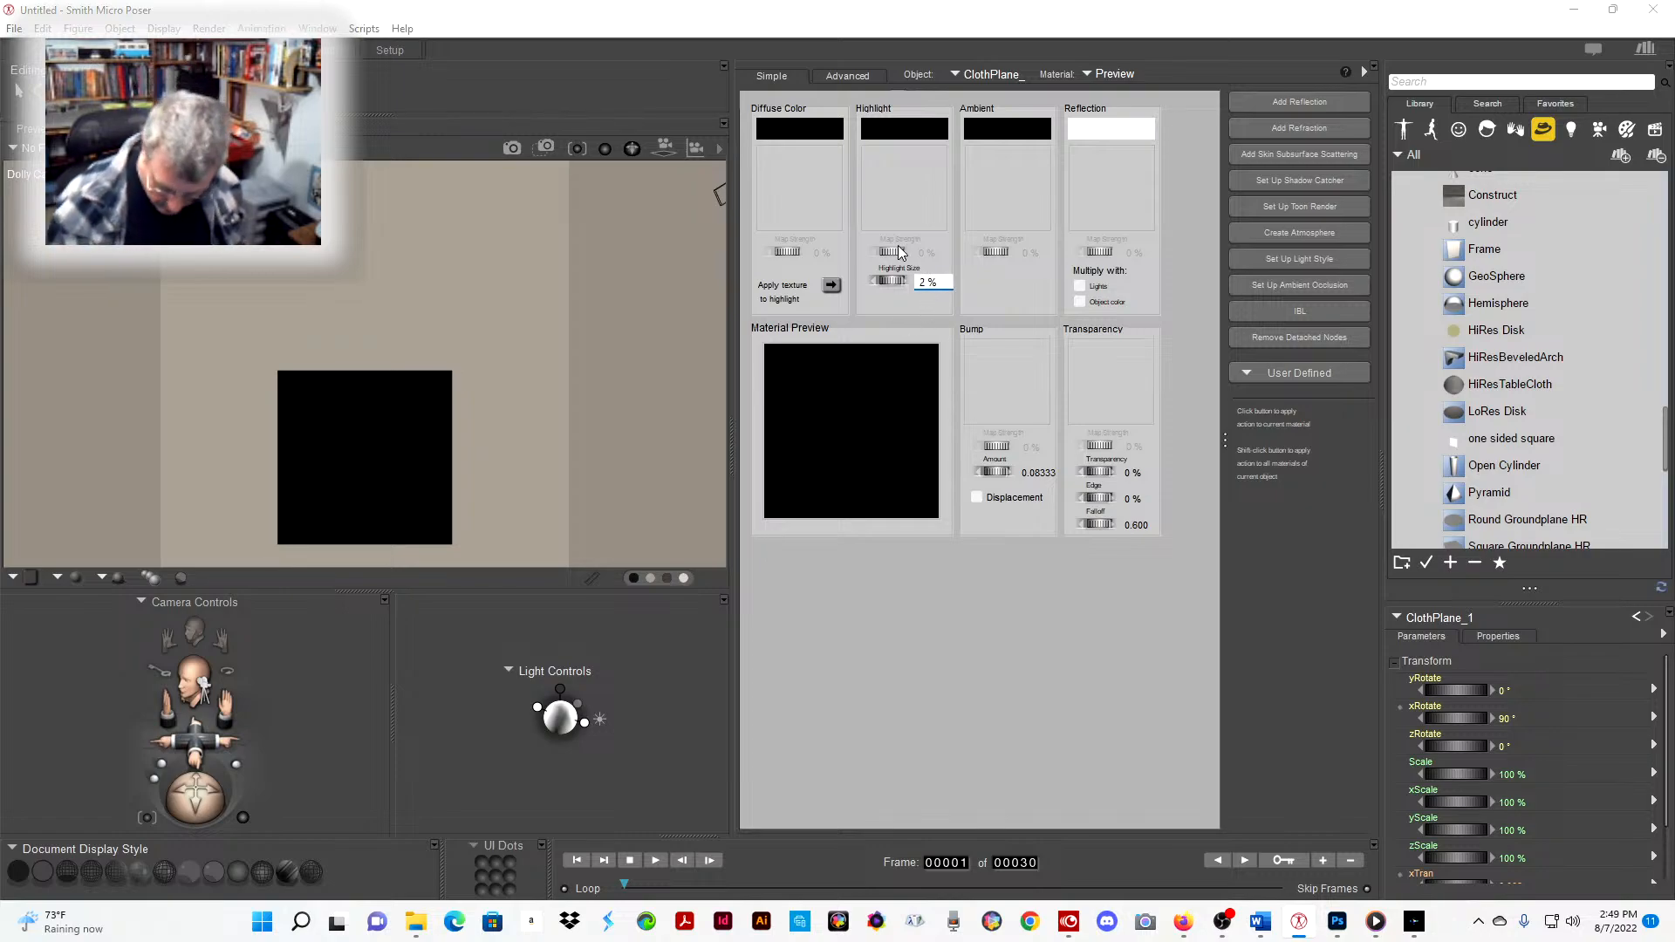
pyautogui.write('0')
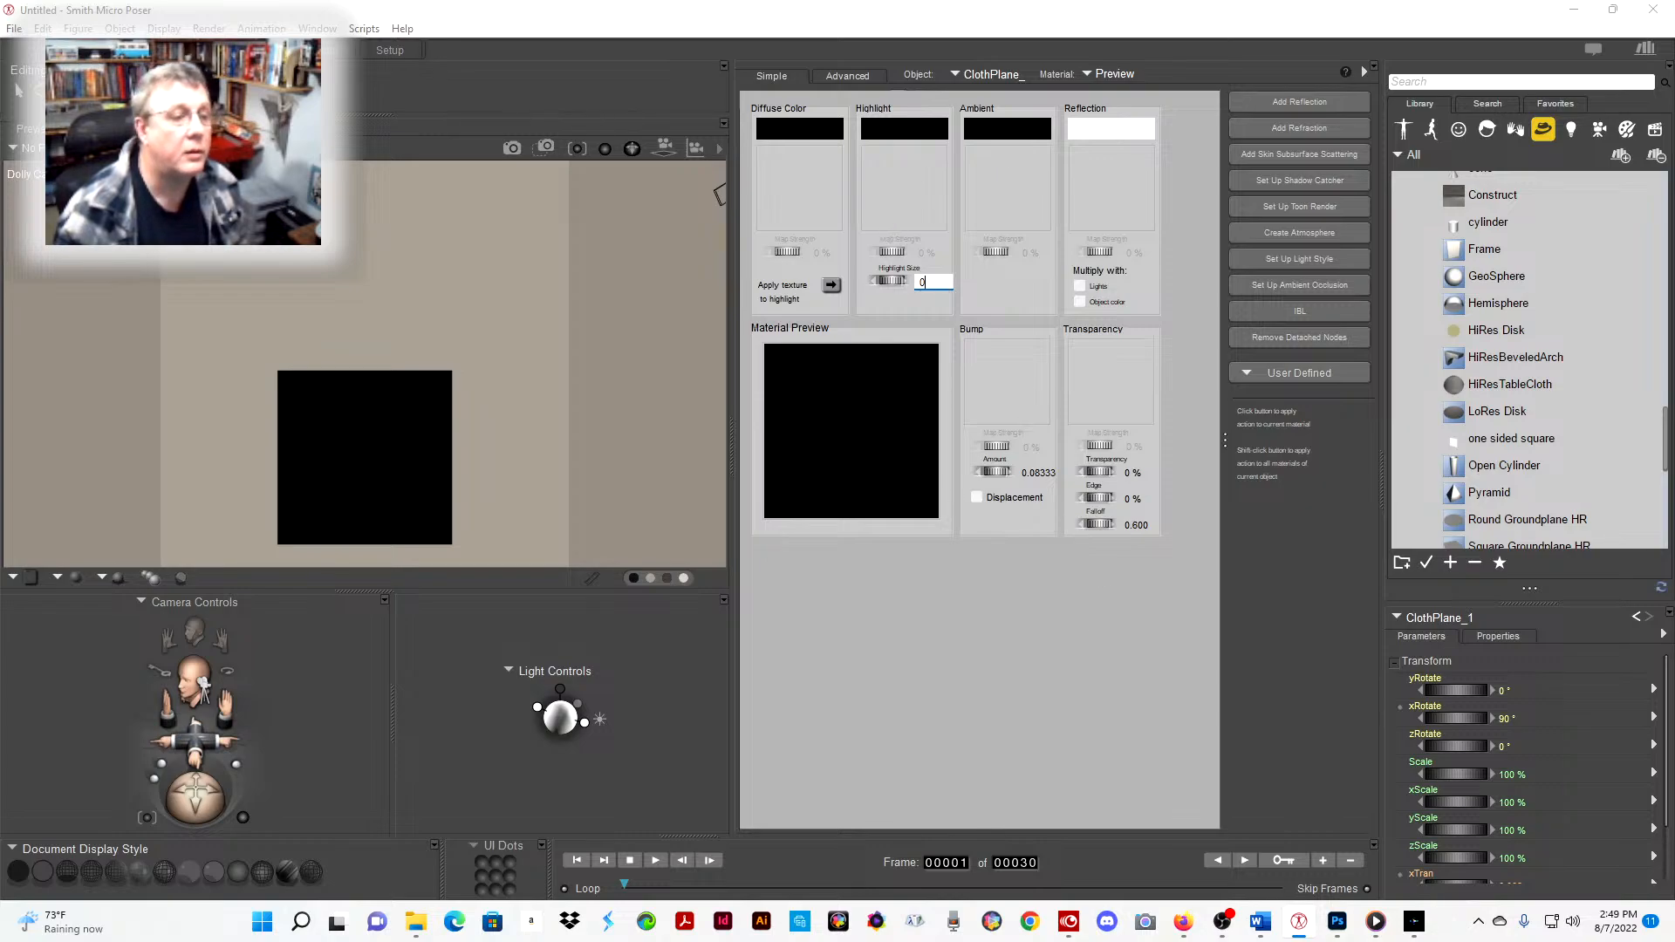
# - Set the plane material's reflection and ambient colors to black
pyautogui.click(1108, 133)
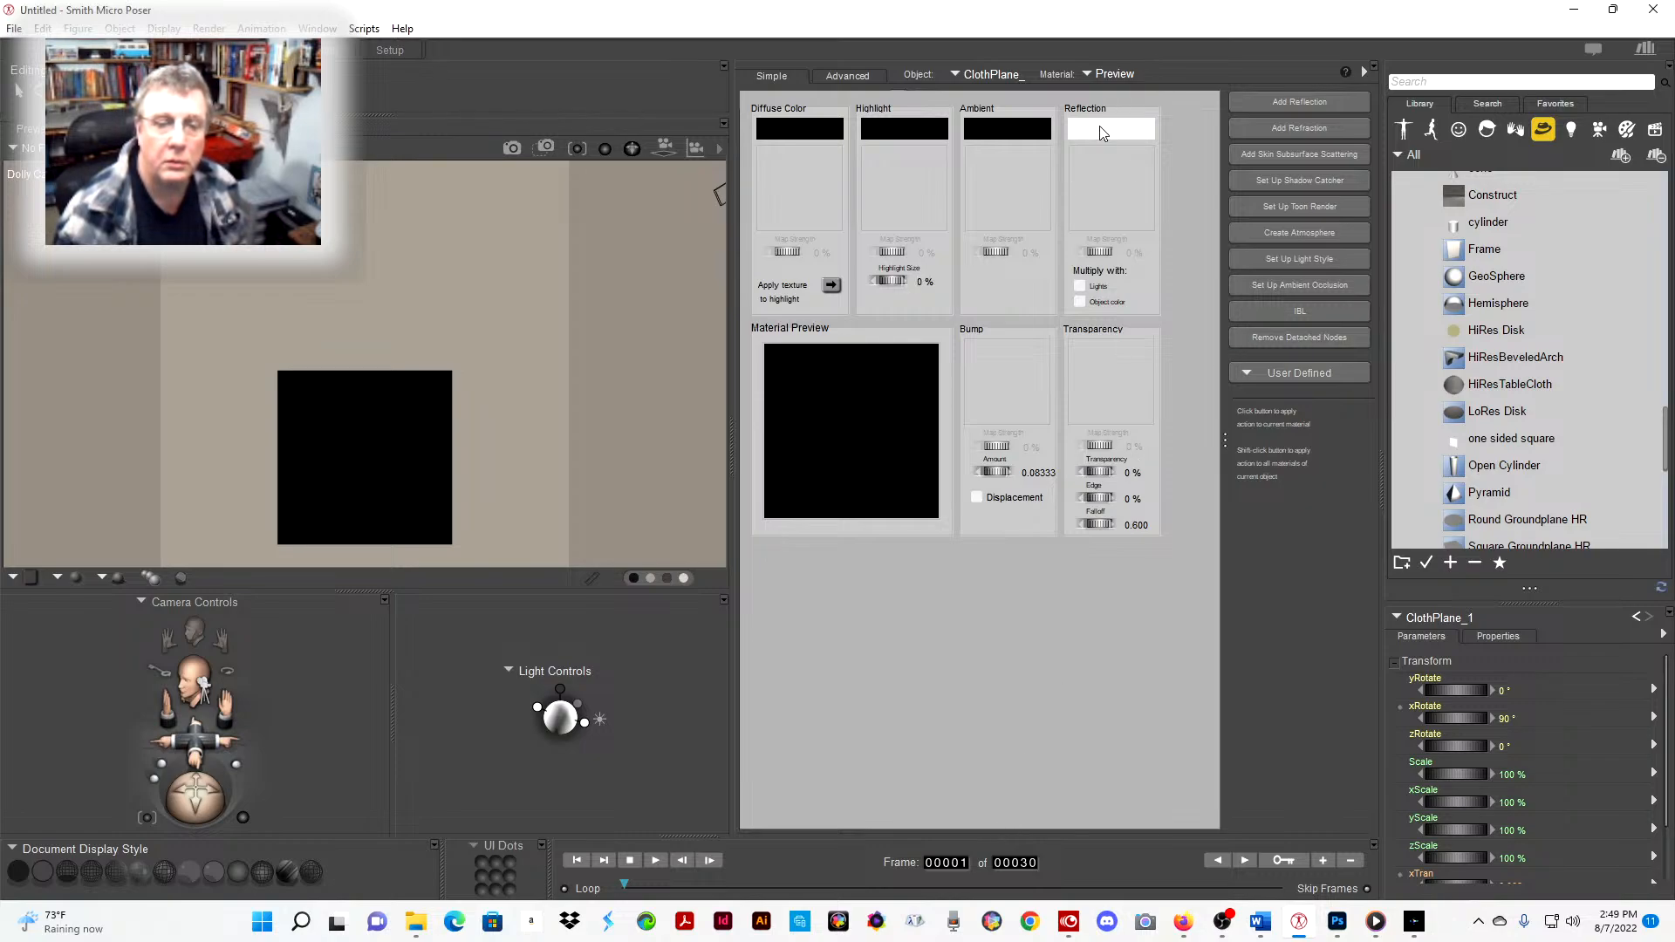
pyautogui.click(1101, 132)
pyautogui.click(1010, 136)
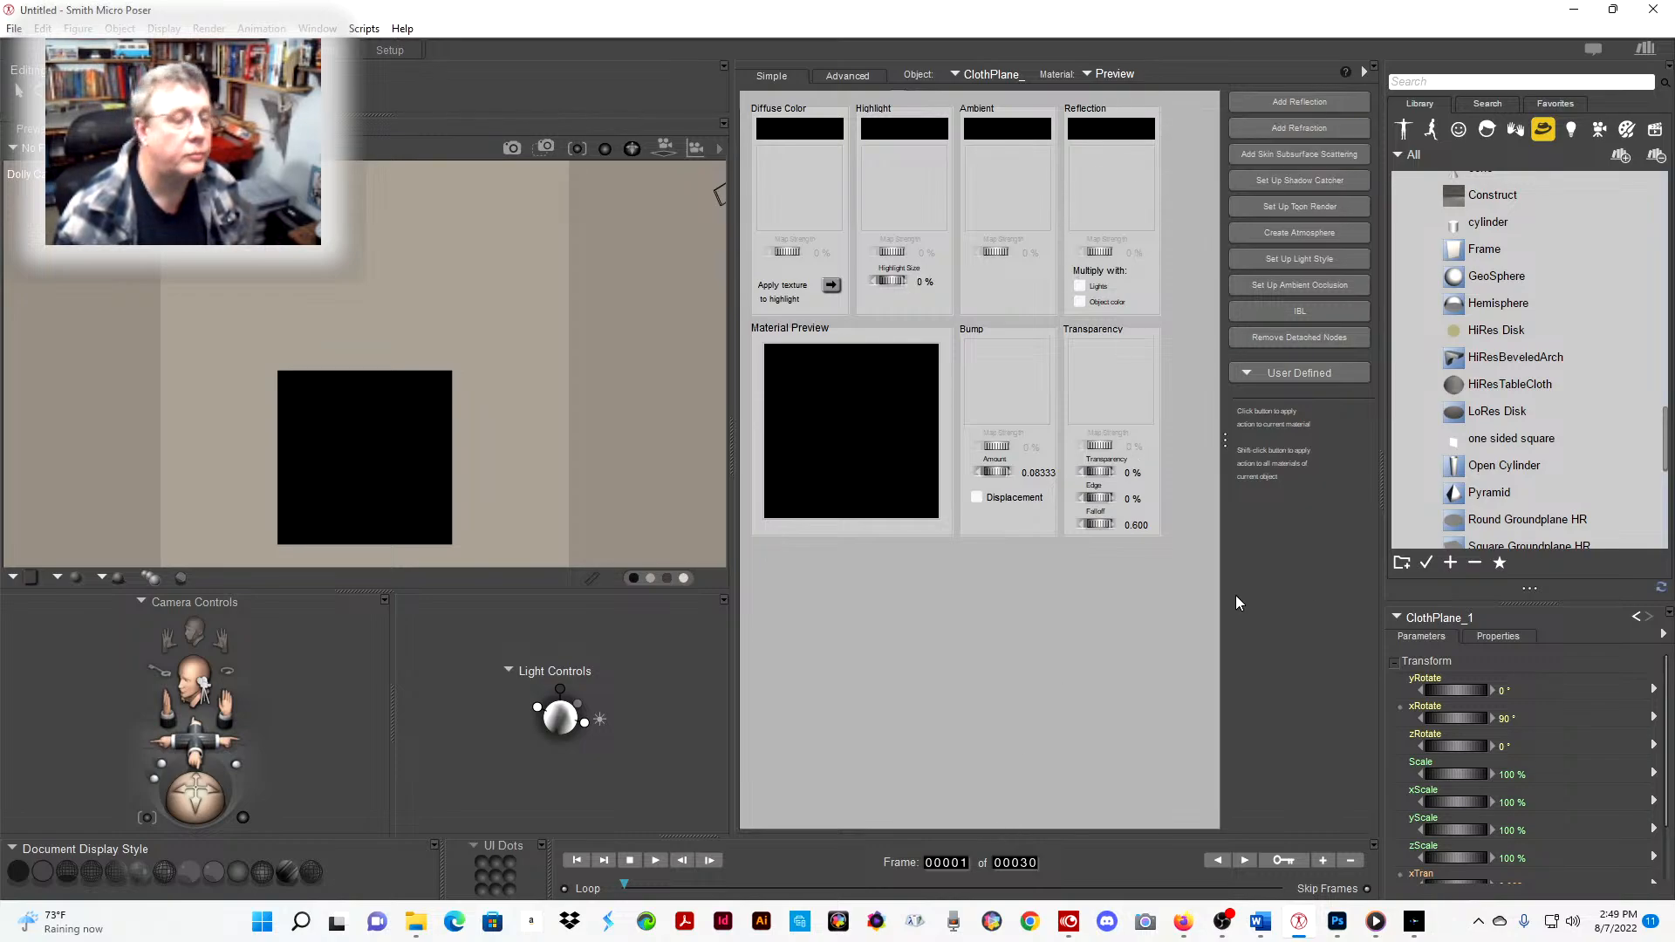
# - Return to the Pose room and set the Dolly Camera's yon distance to 8000
pyautogui.click(34, 49)
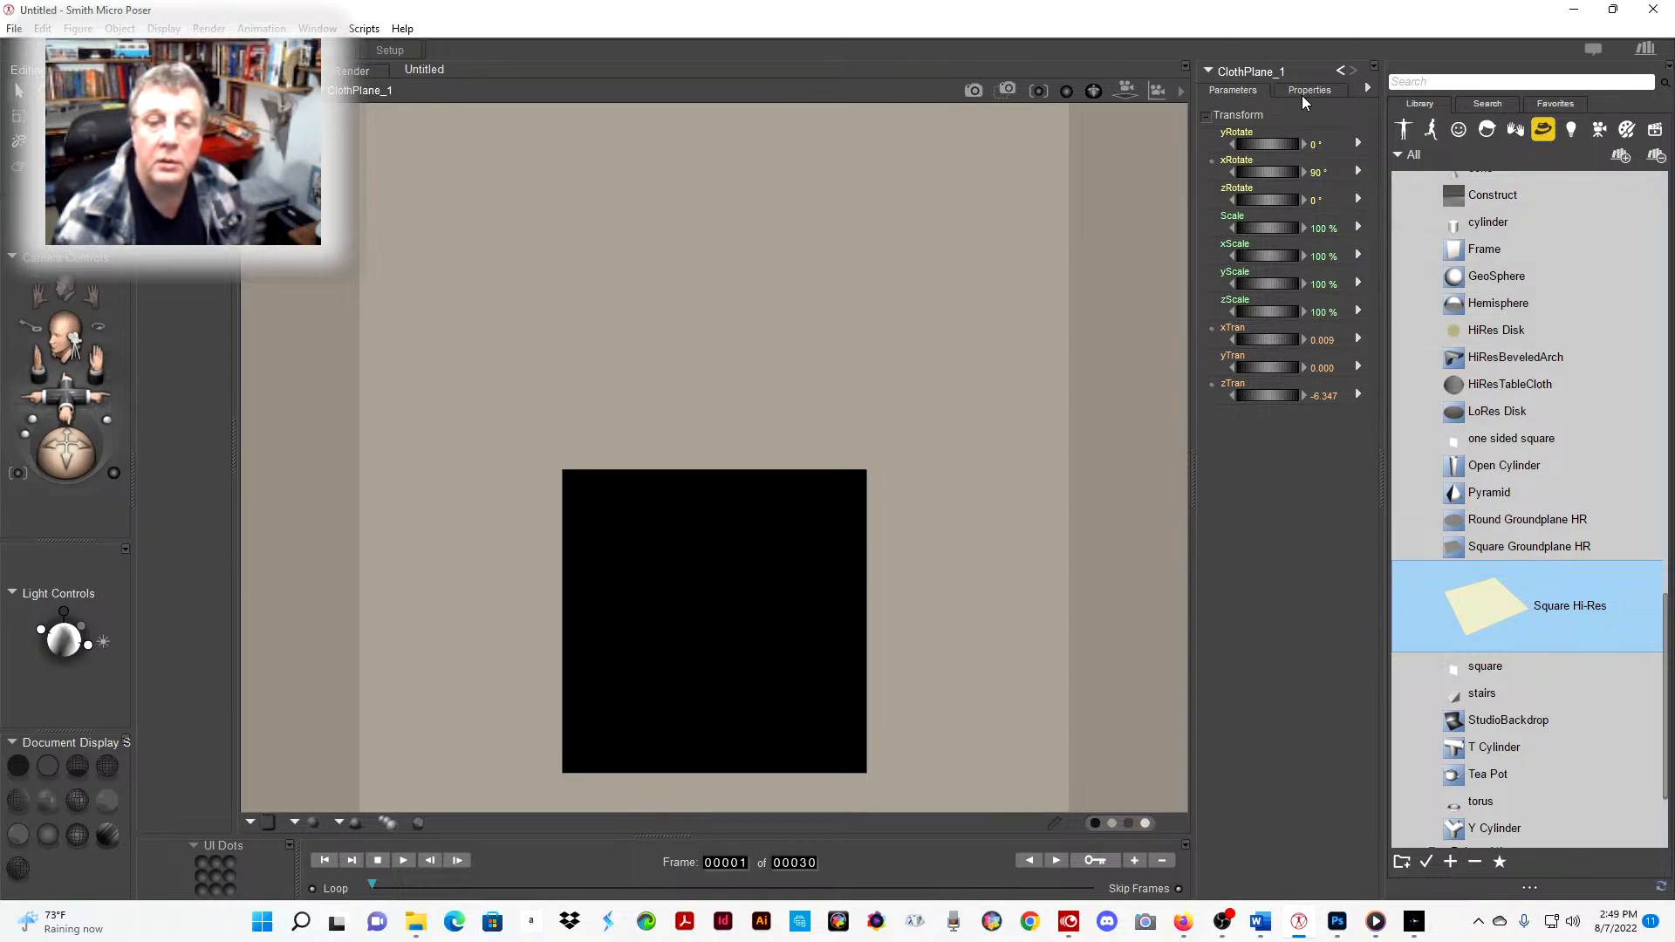
pyautogui.click(1207, 68)
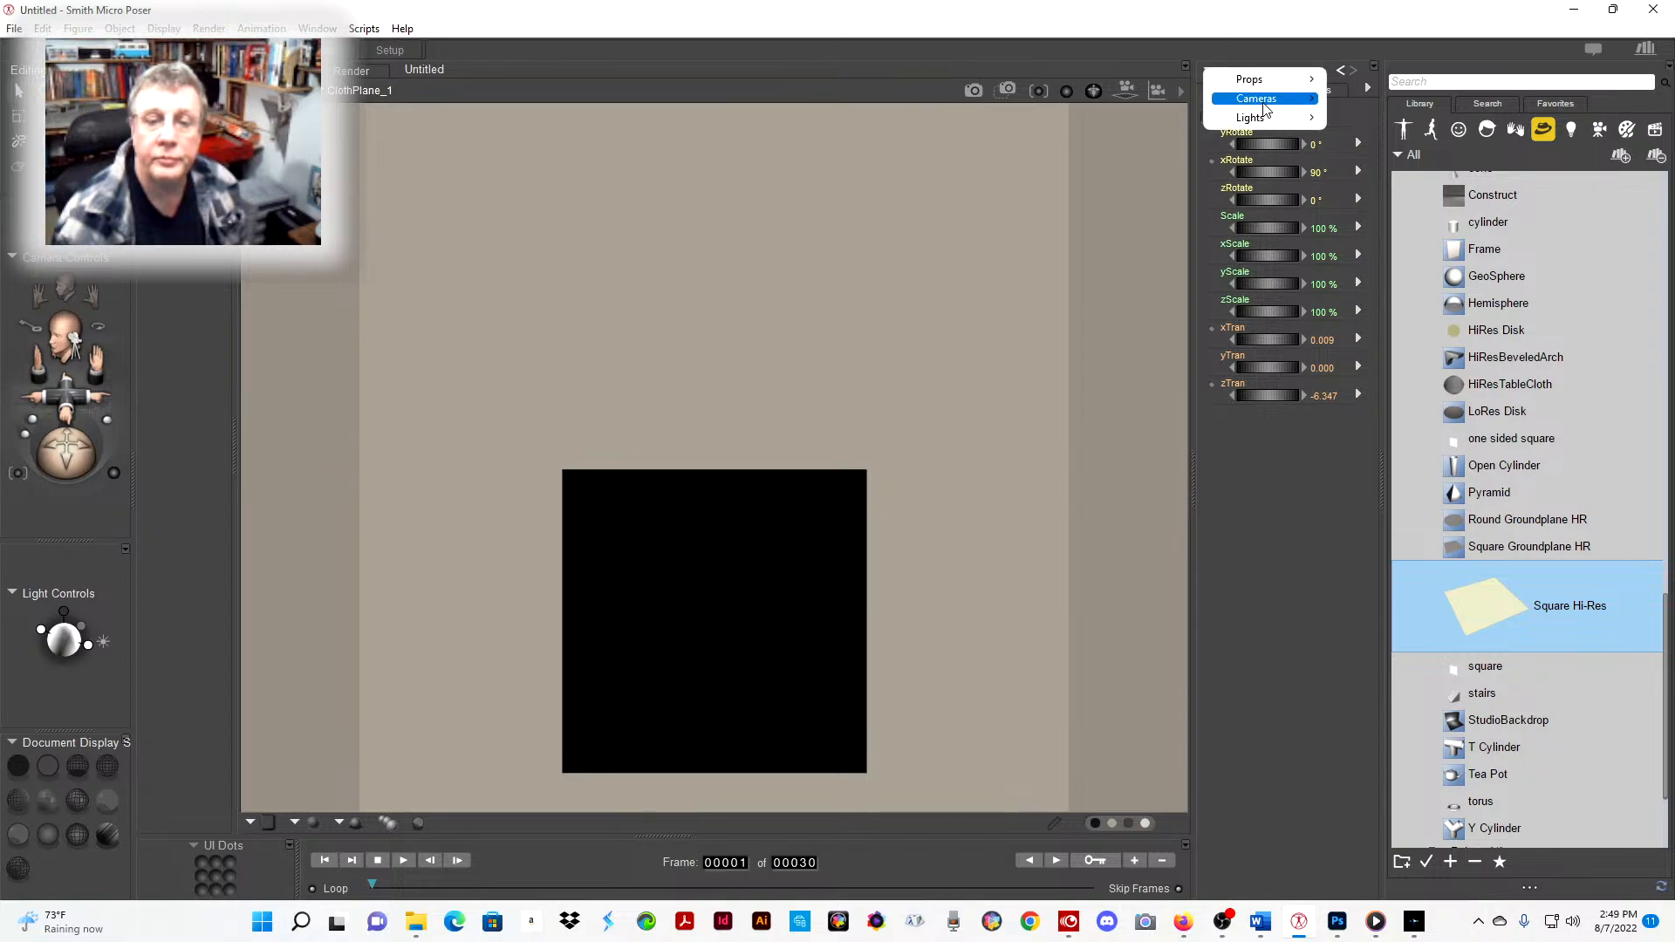
pyautogui.moveTo(1264, 105)
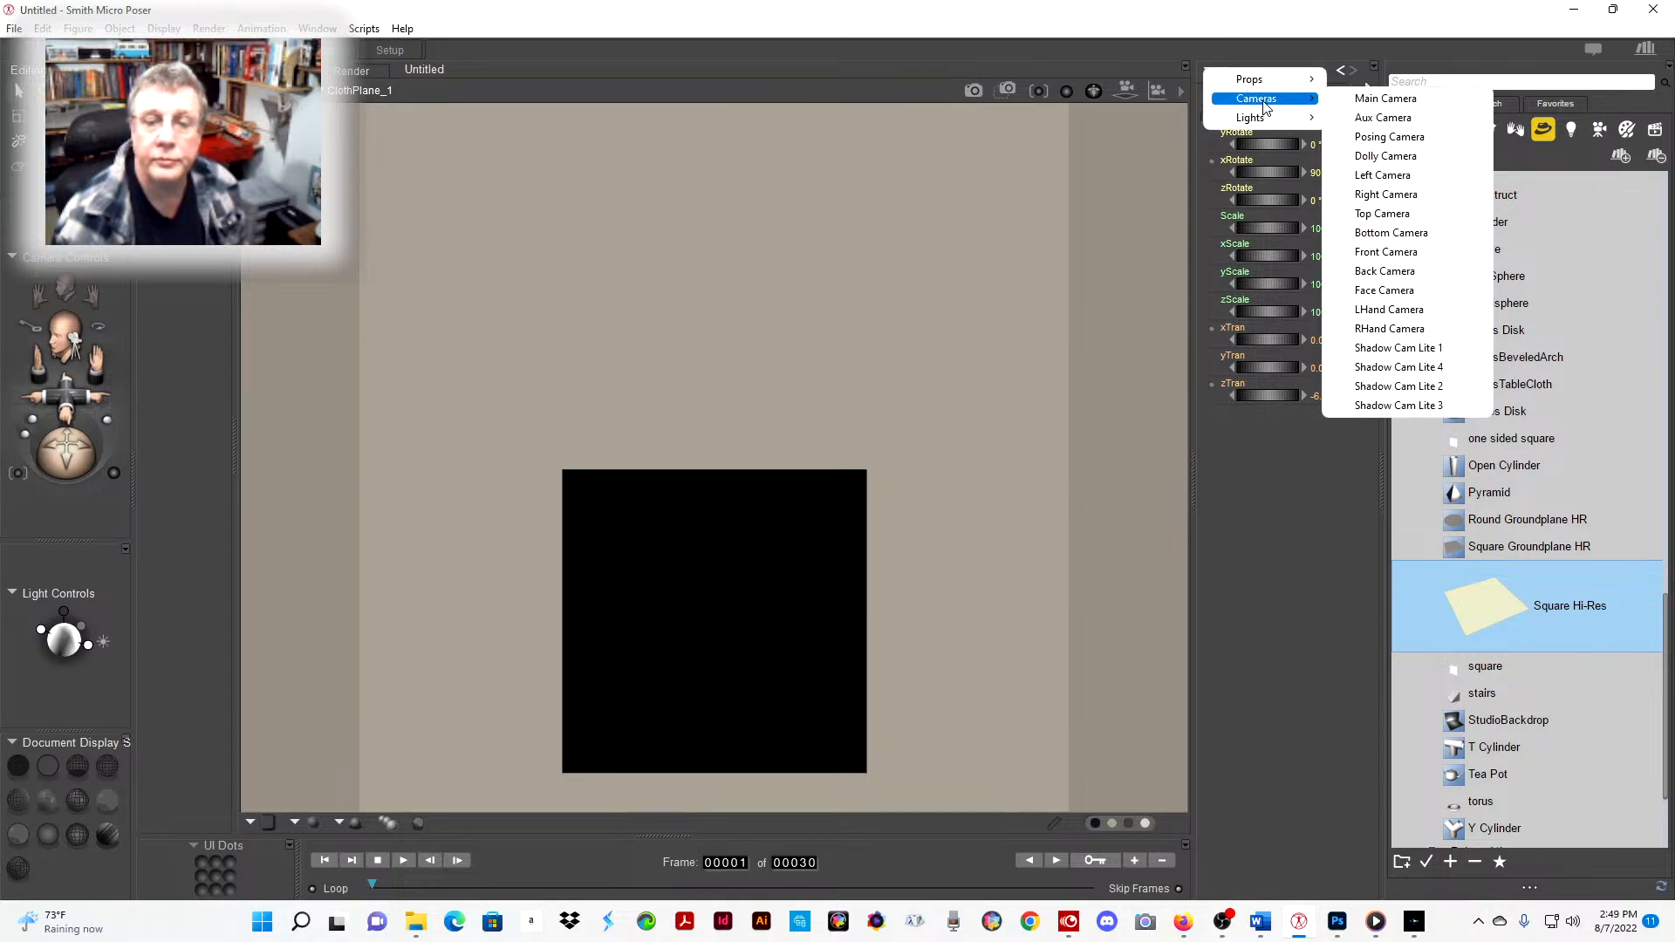
pyautogui.click(1377, 157)
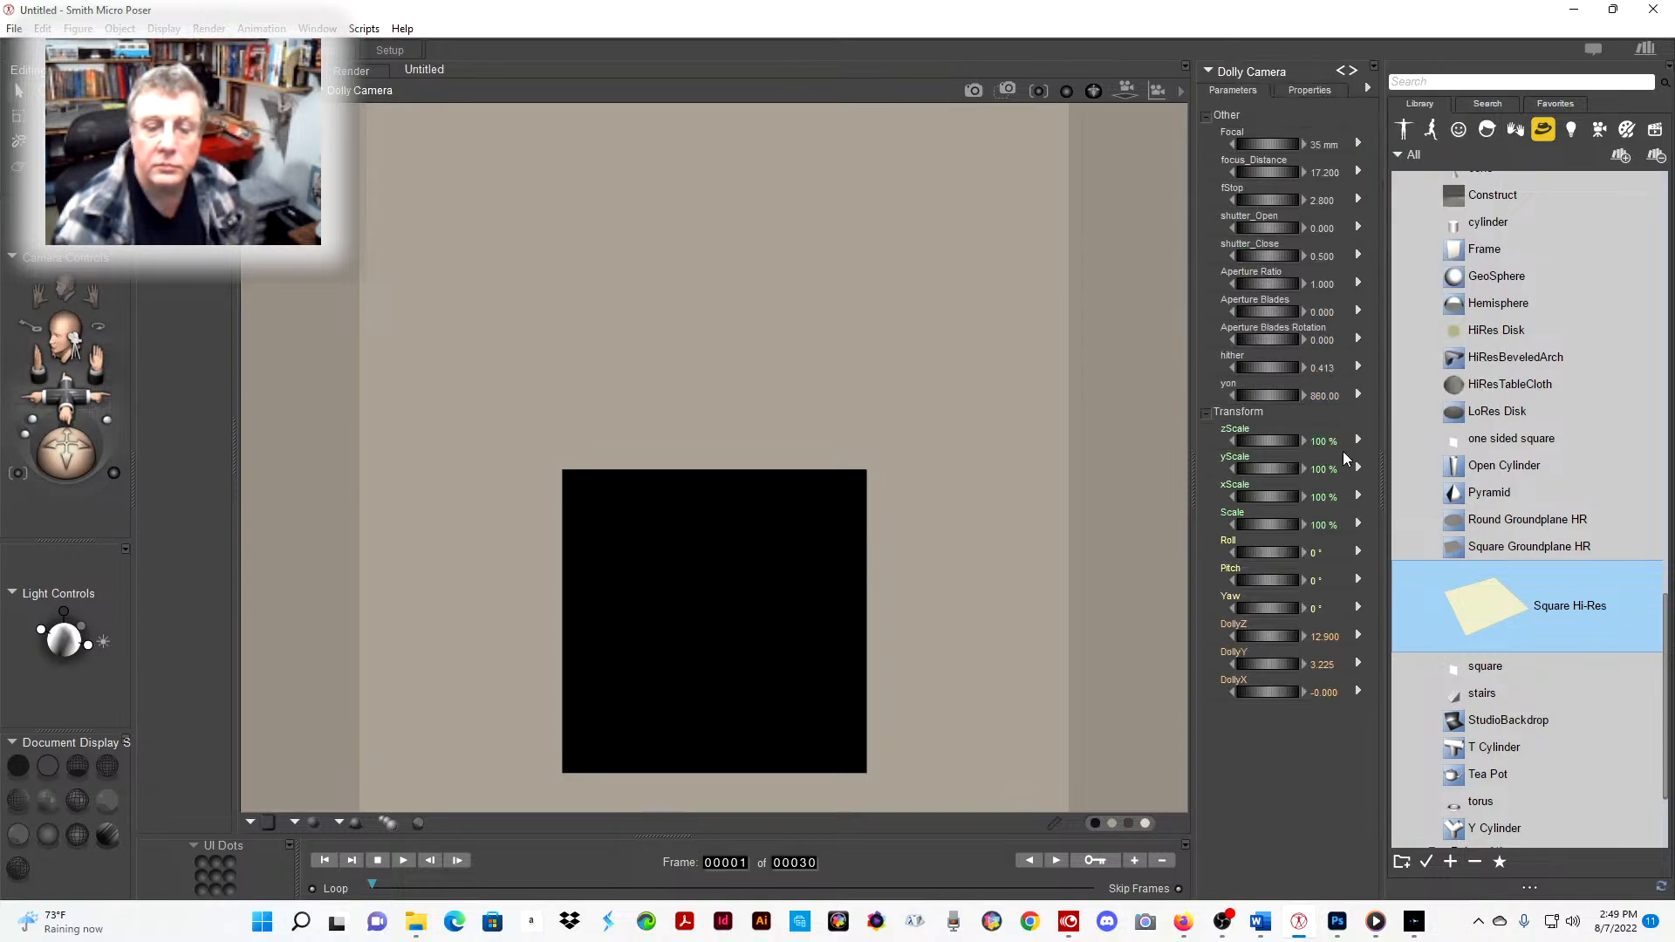
pyautogui.click(1324, 395)
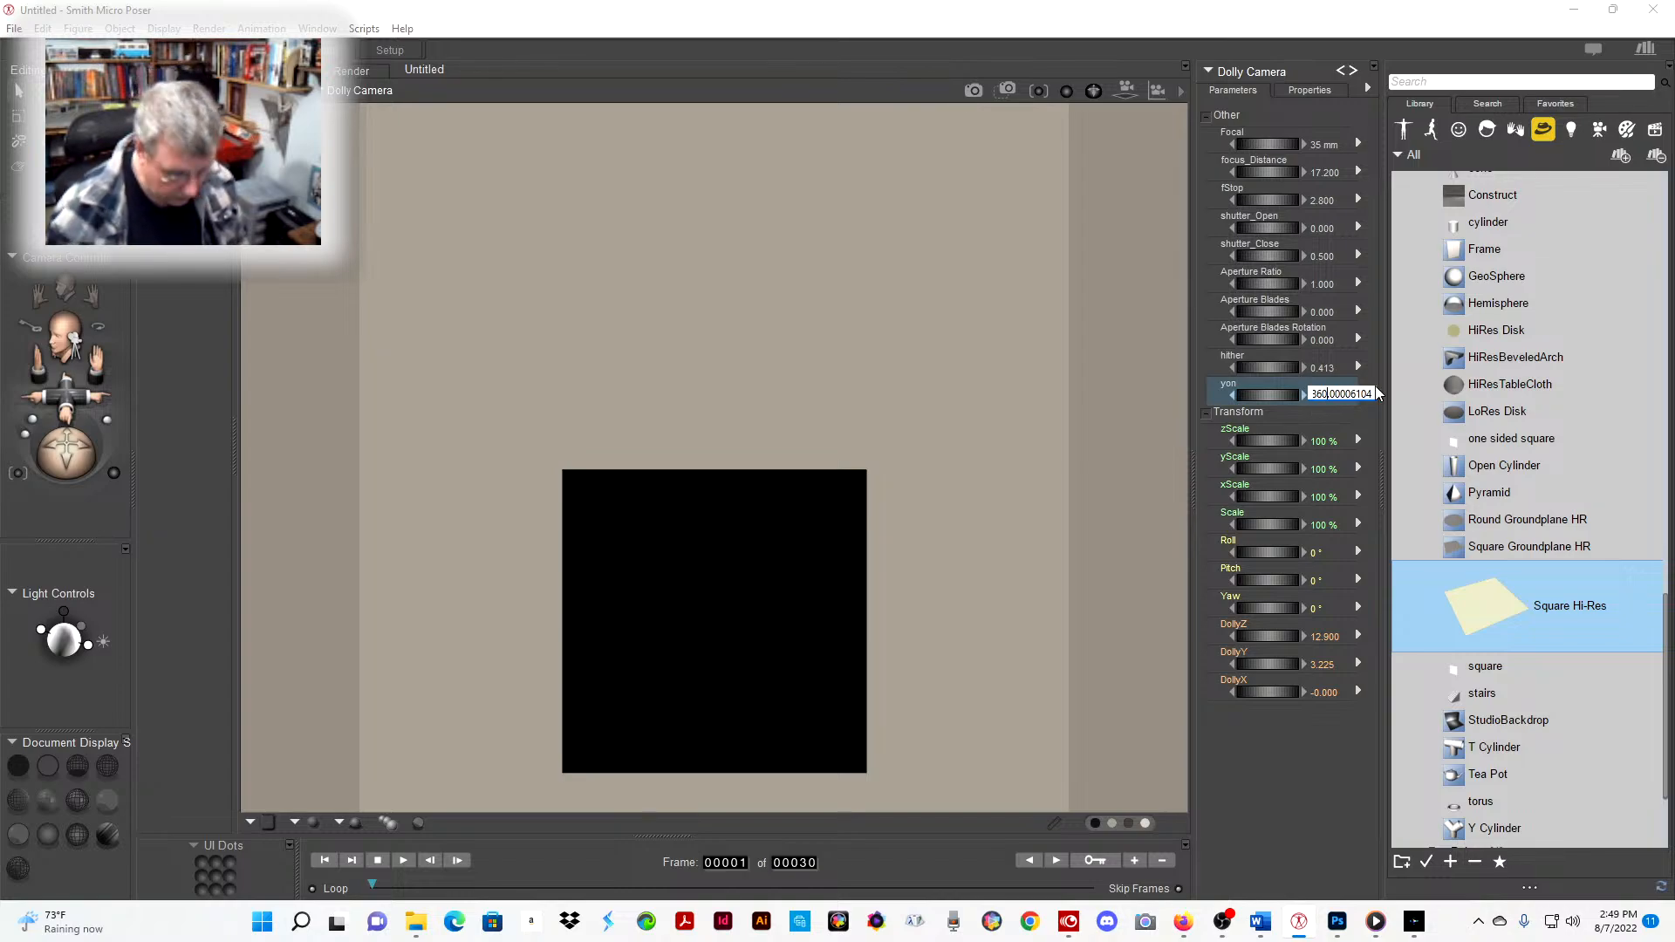
pyautogui.hotkey('ctrl', 'a')
pyautogui.write('8')
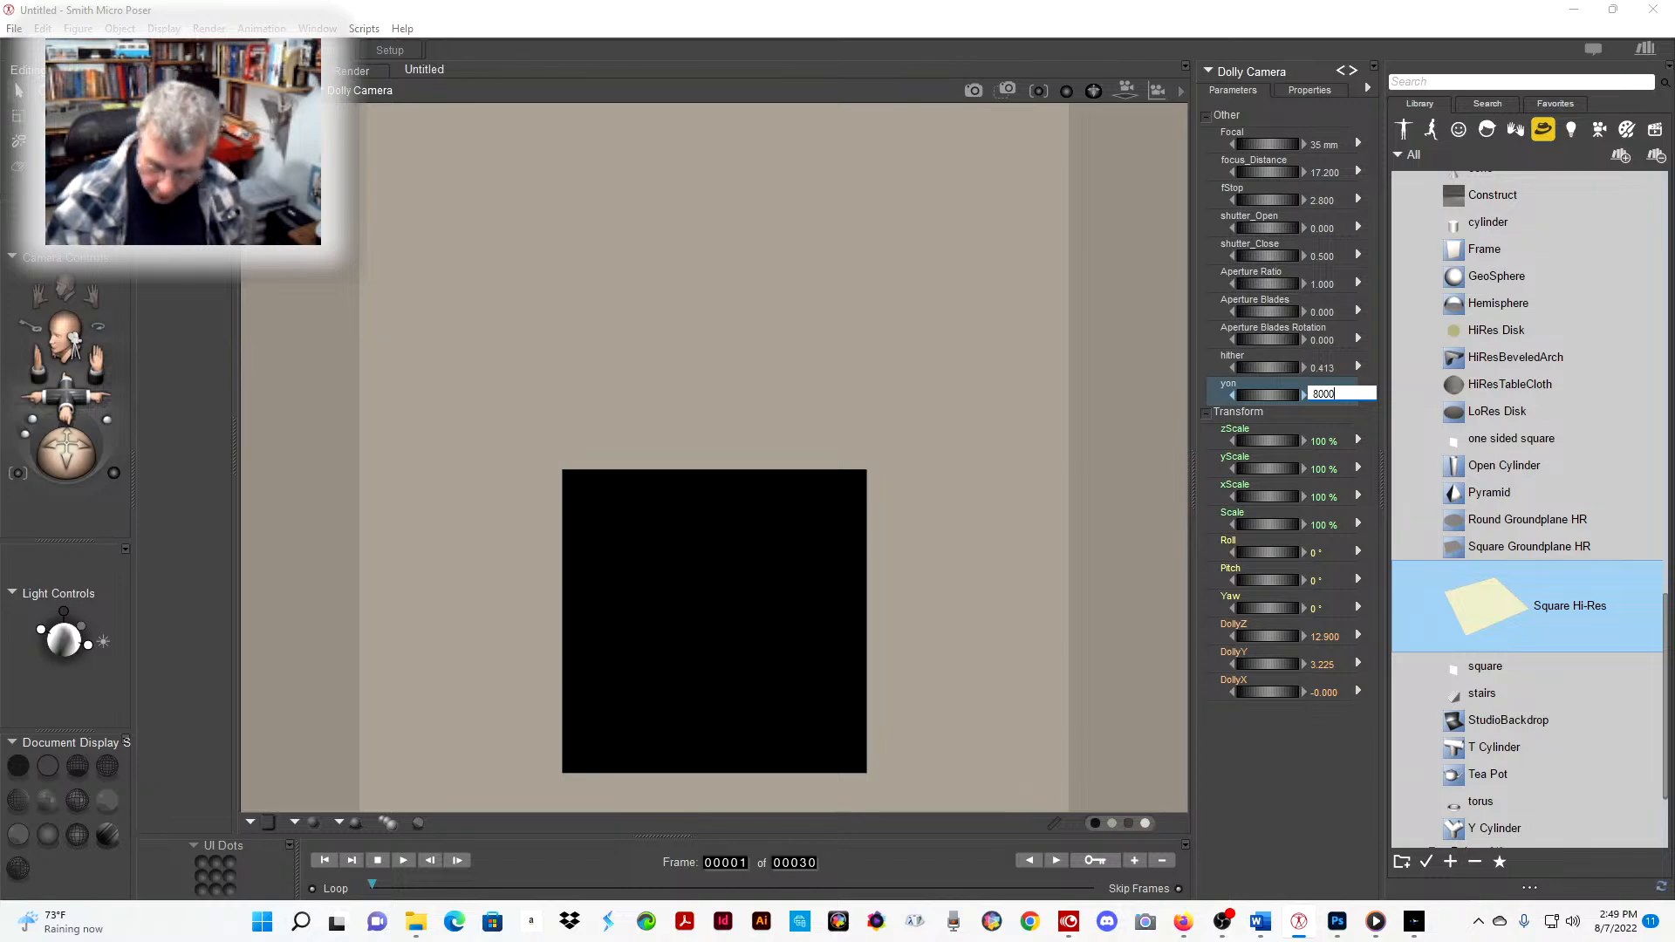
pyautogui.write('000')
pyautogui.press('Return')
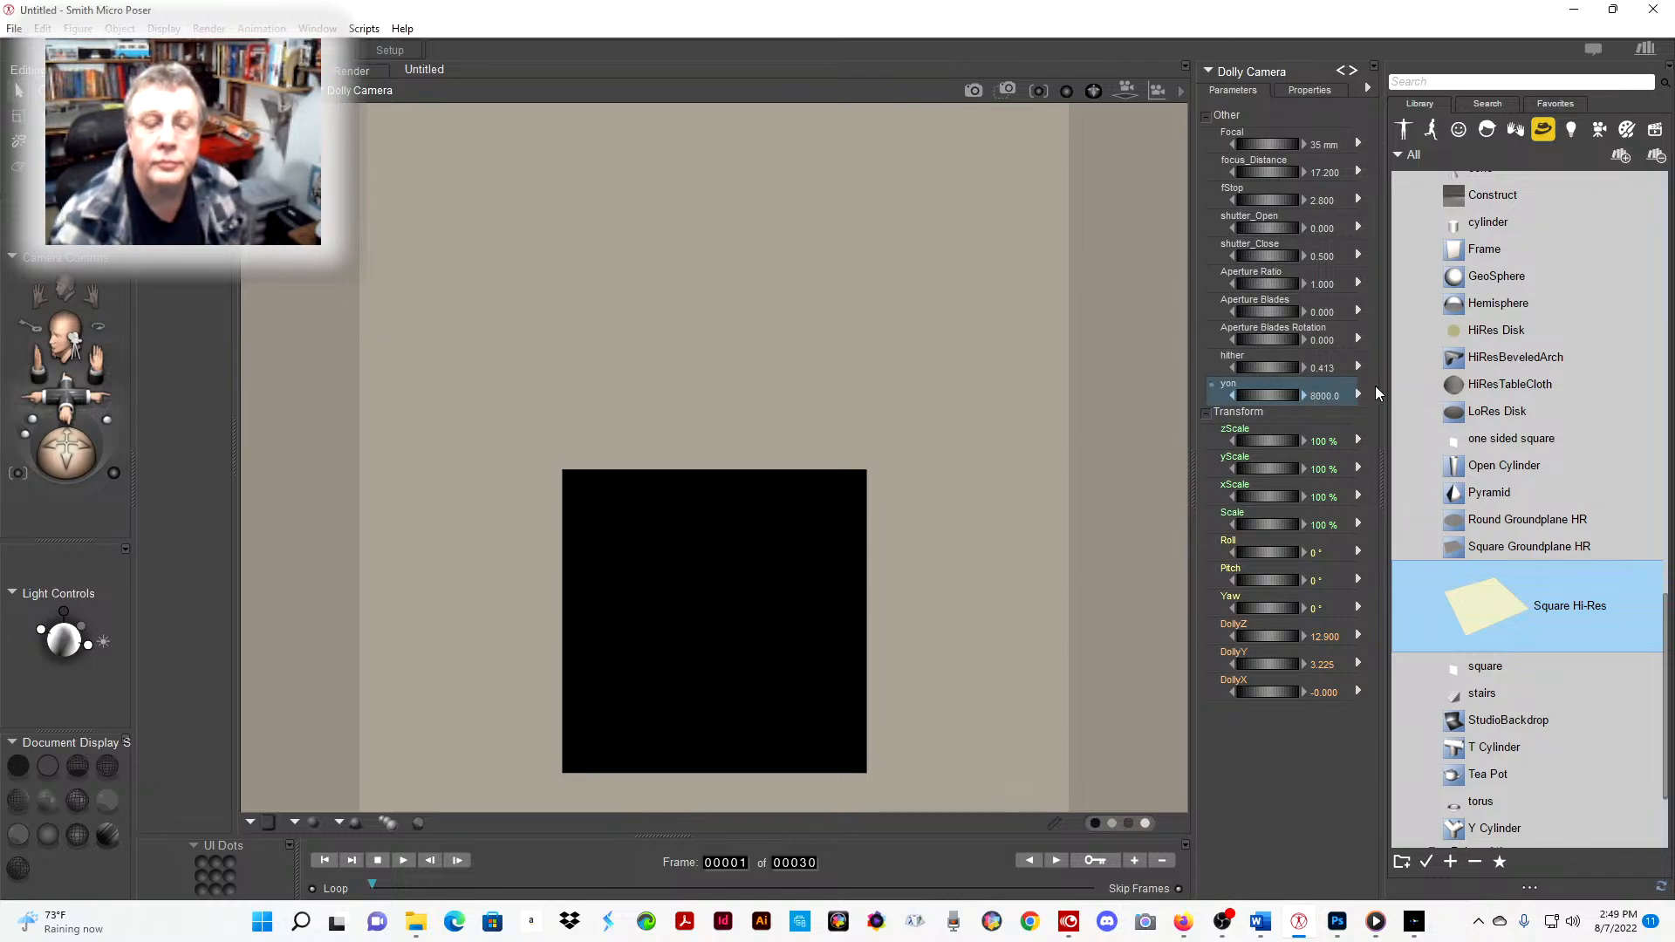
# - Raise the black plane to a yTran of about 4.326 and set its zTran to -7000
pyautogui.click(650, 506)
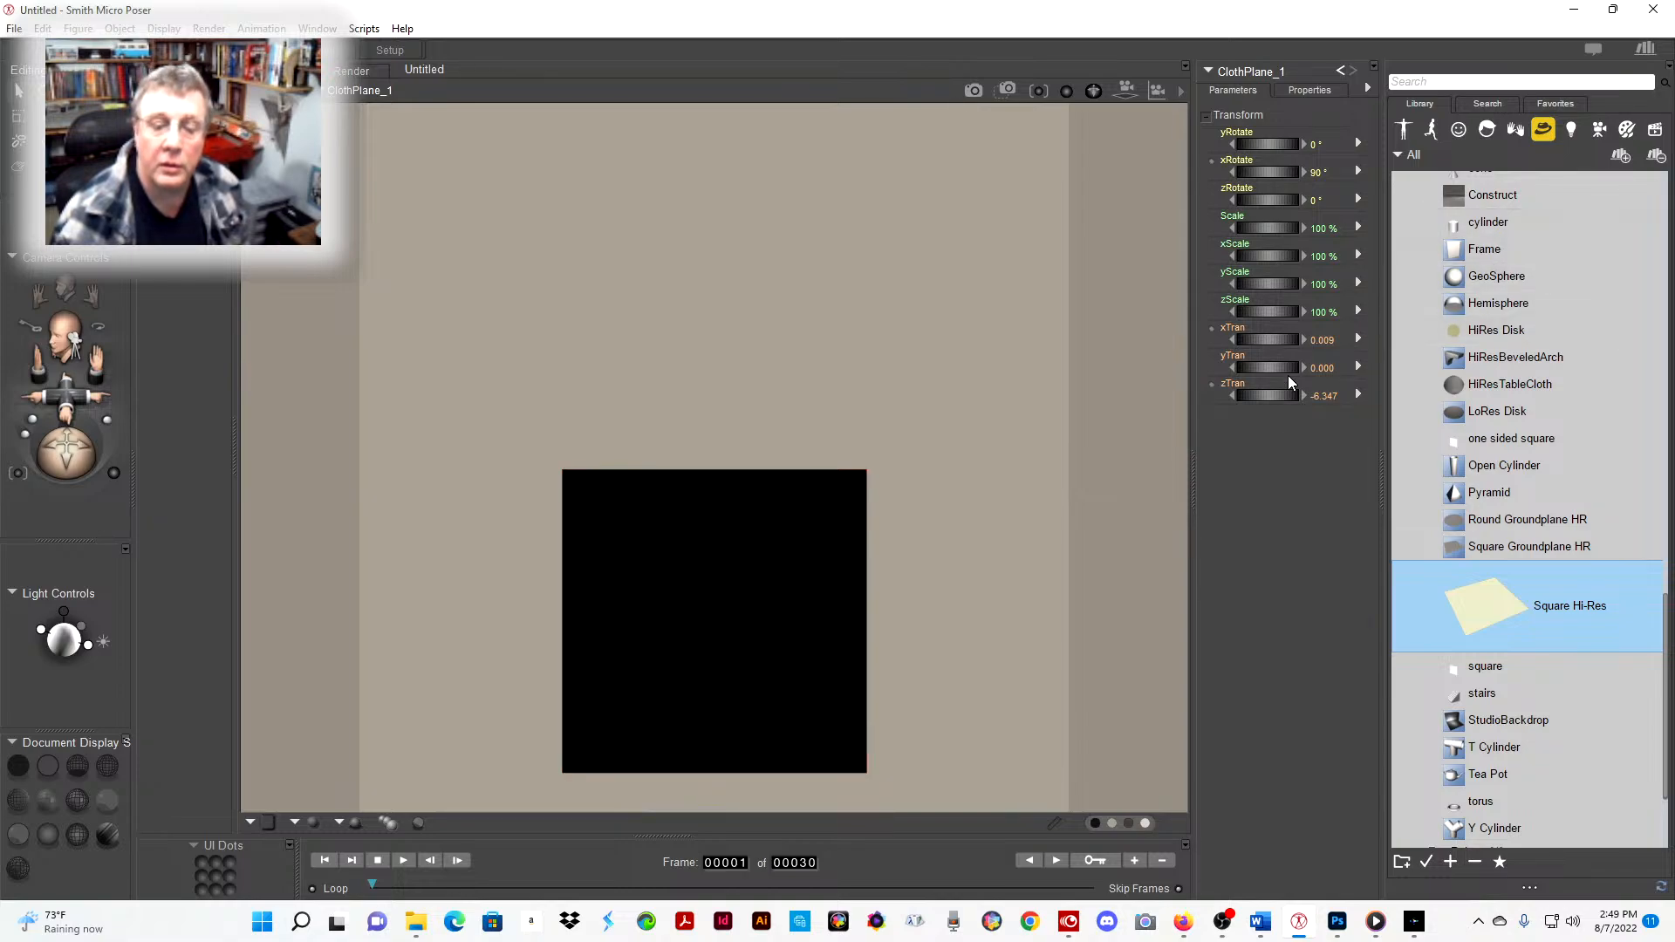
pyautogui.moveTo(1258, 368); pyautogui.dragTo(1335, 368)
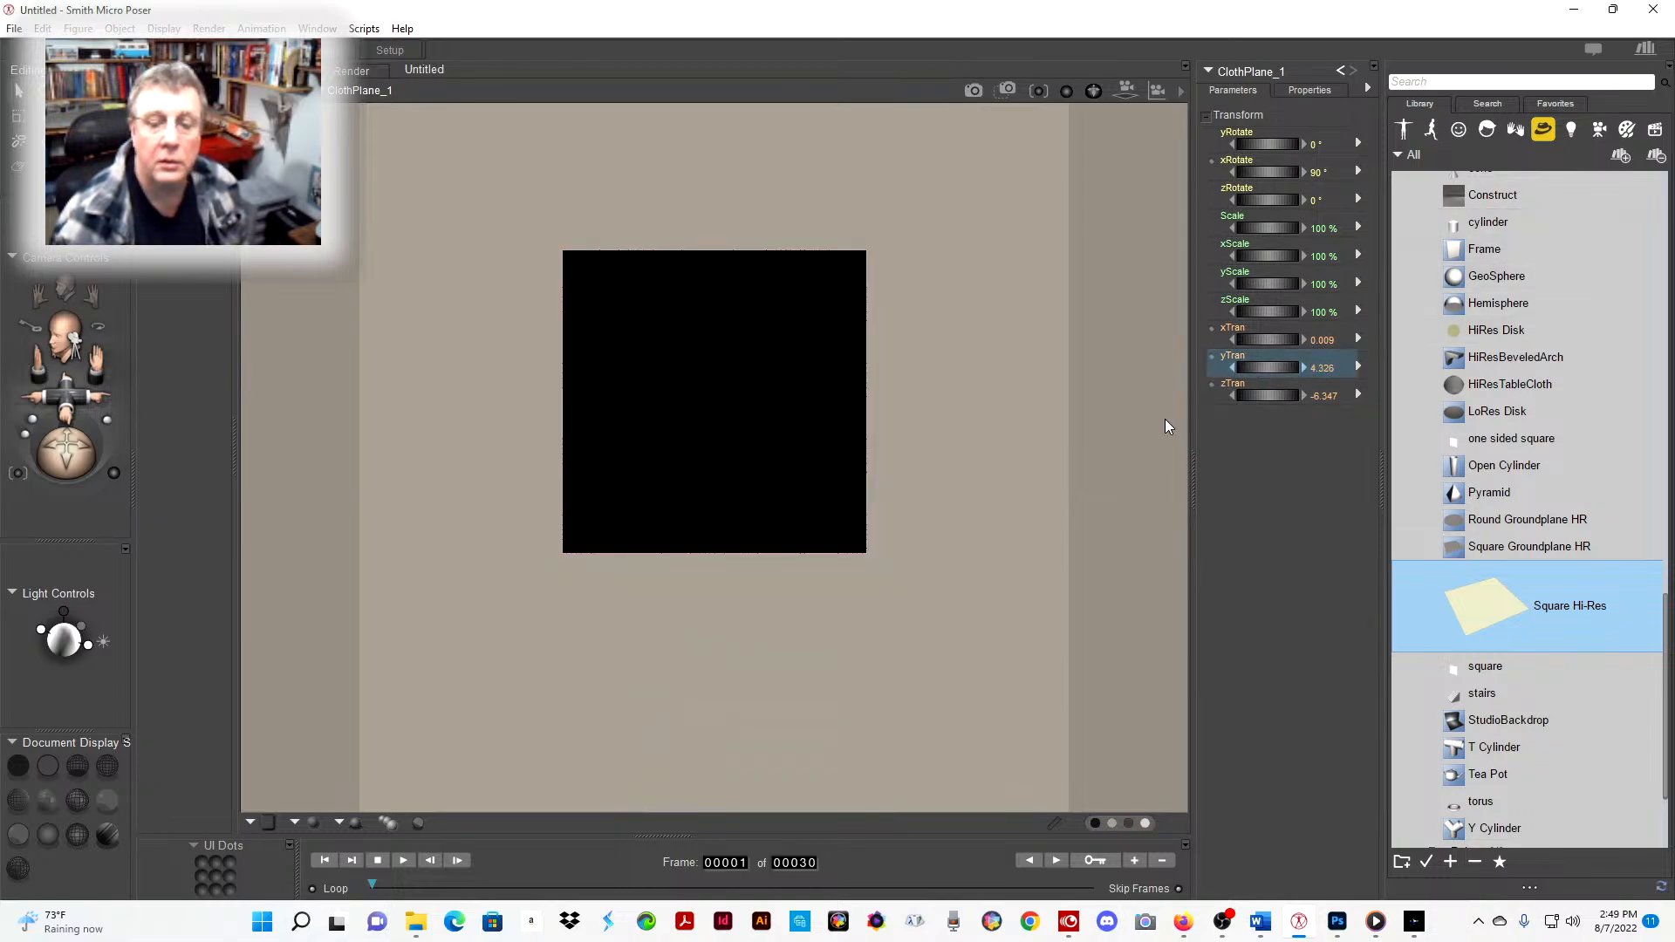
pyautogui.click(1323, 396)
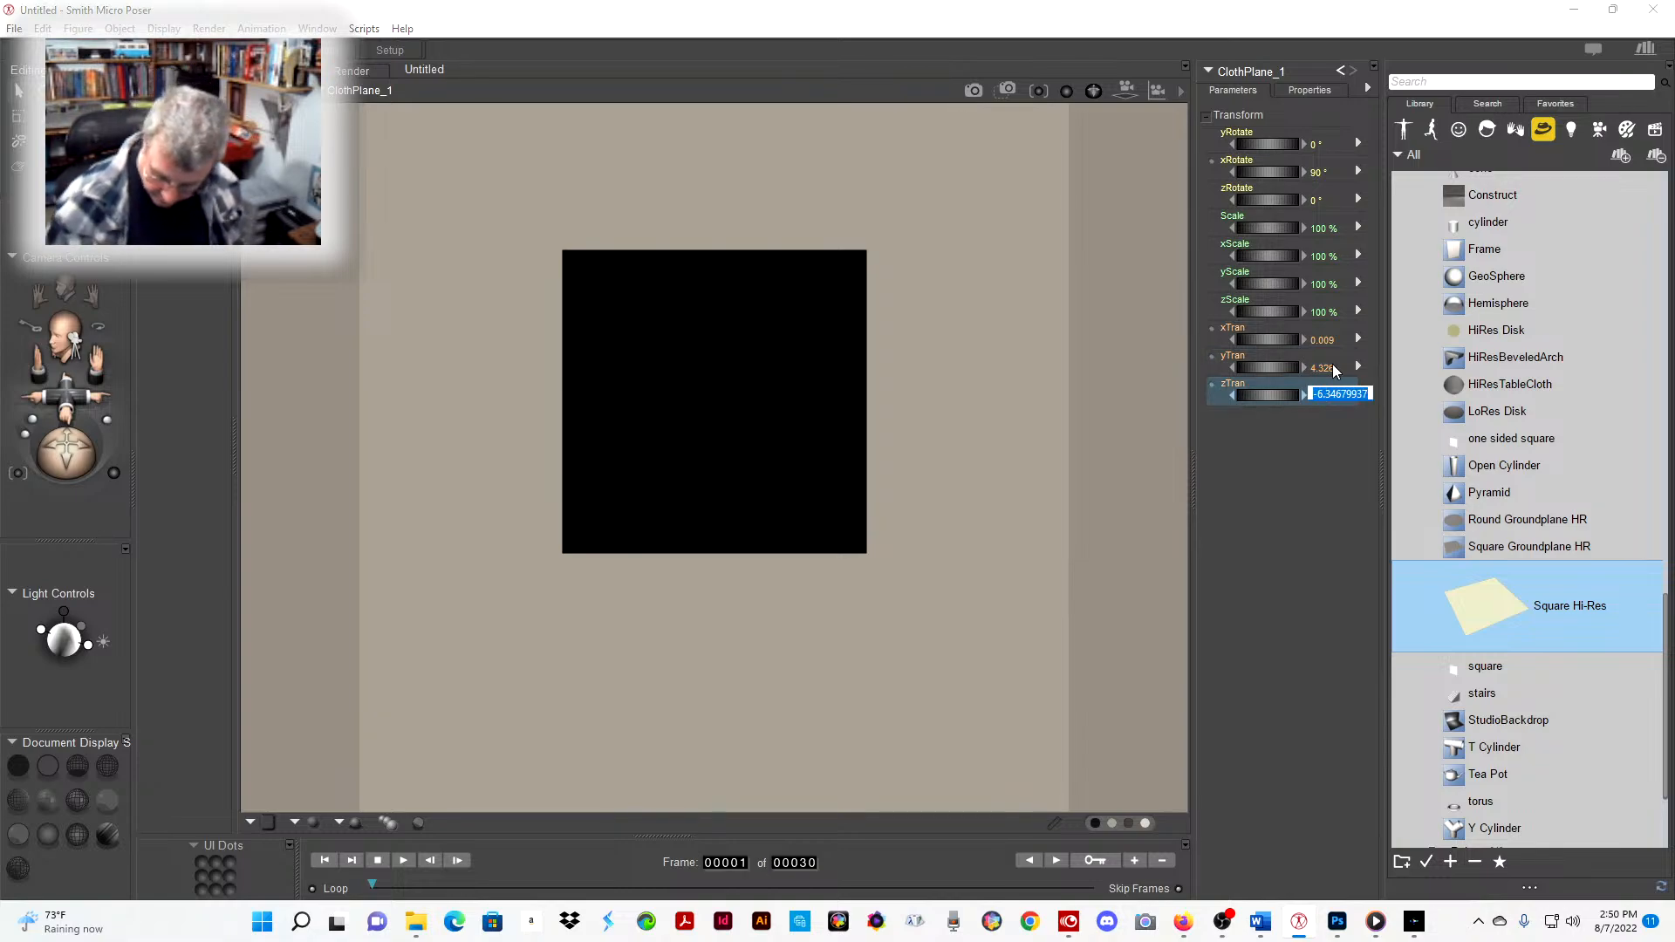
pyautogui.write('-')
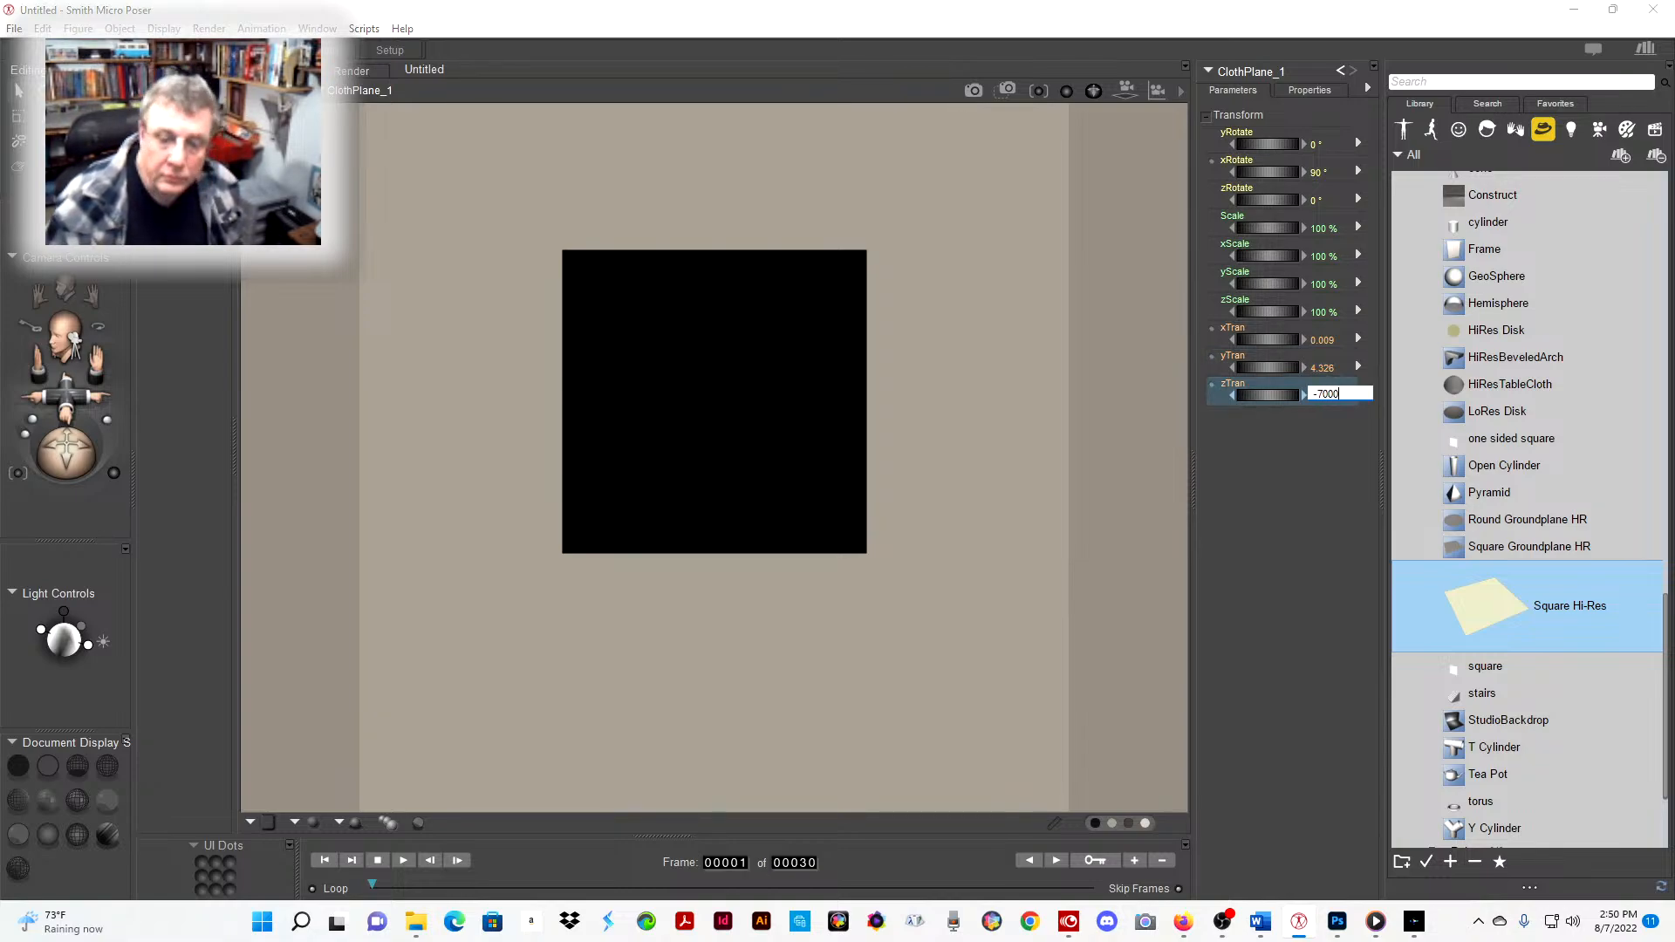
pyautogui.write('7000')
pyautogui.press('Return')
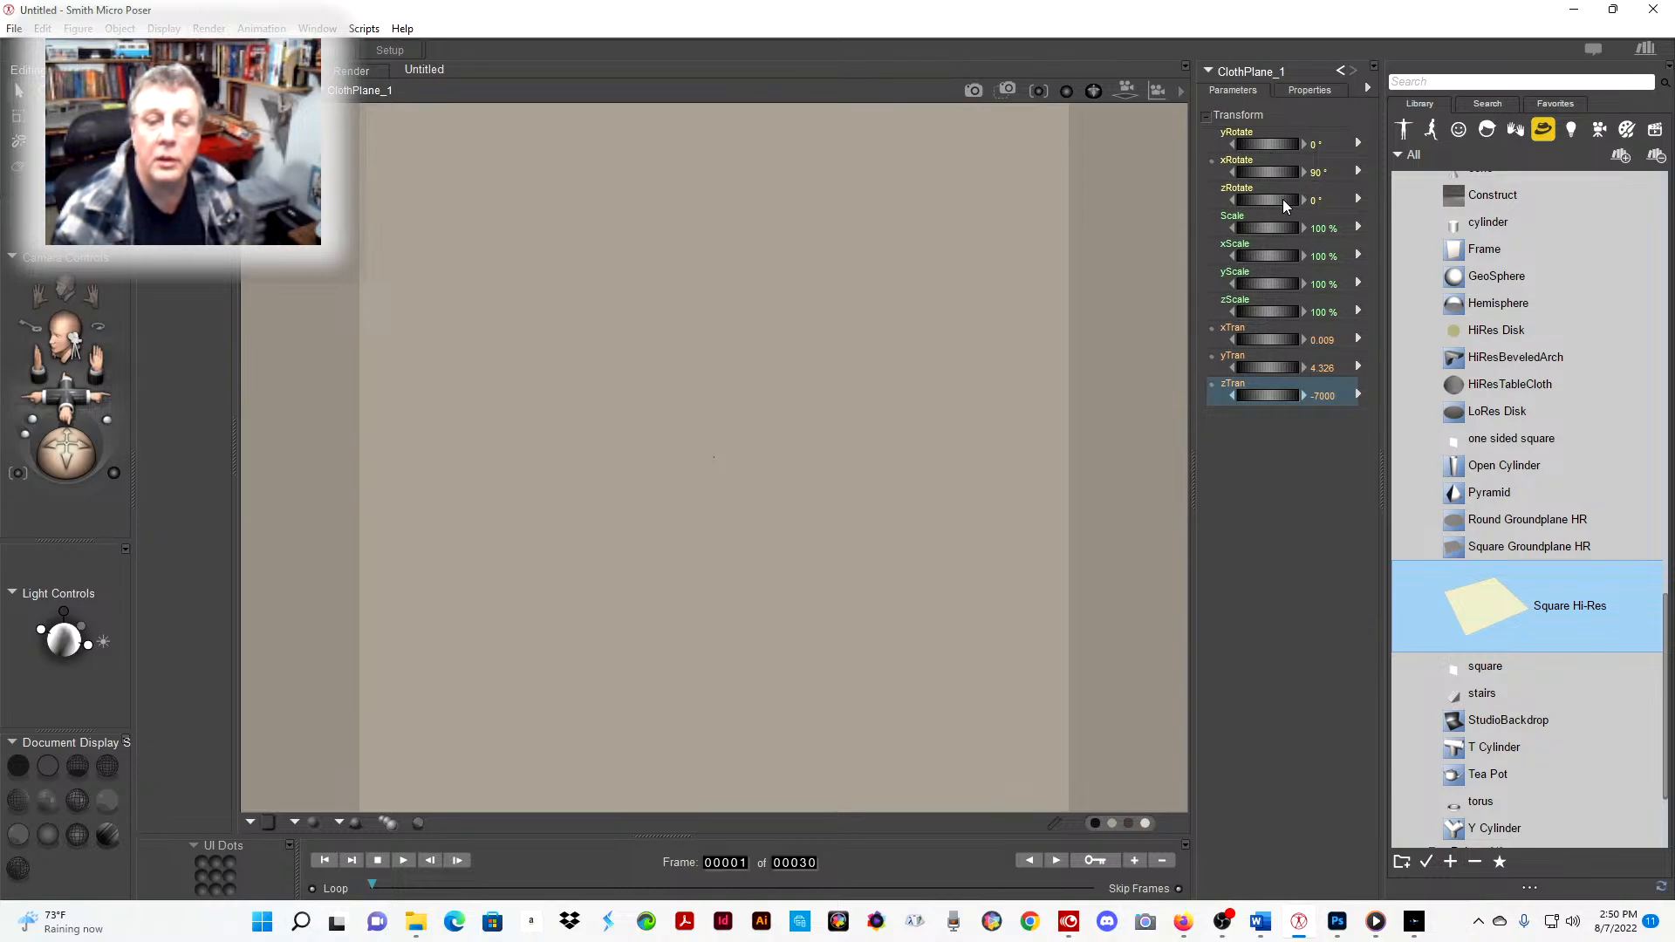
# - Set the black plane's overall scale to 100000%
pyautogui.click(1323, 228)
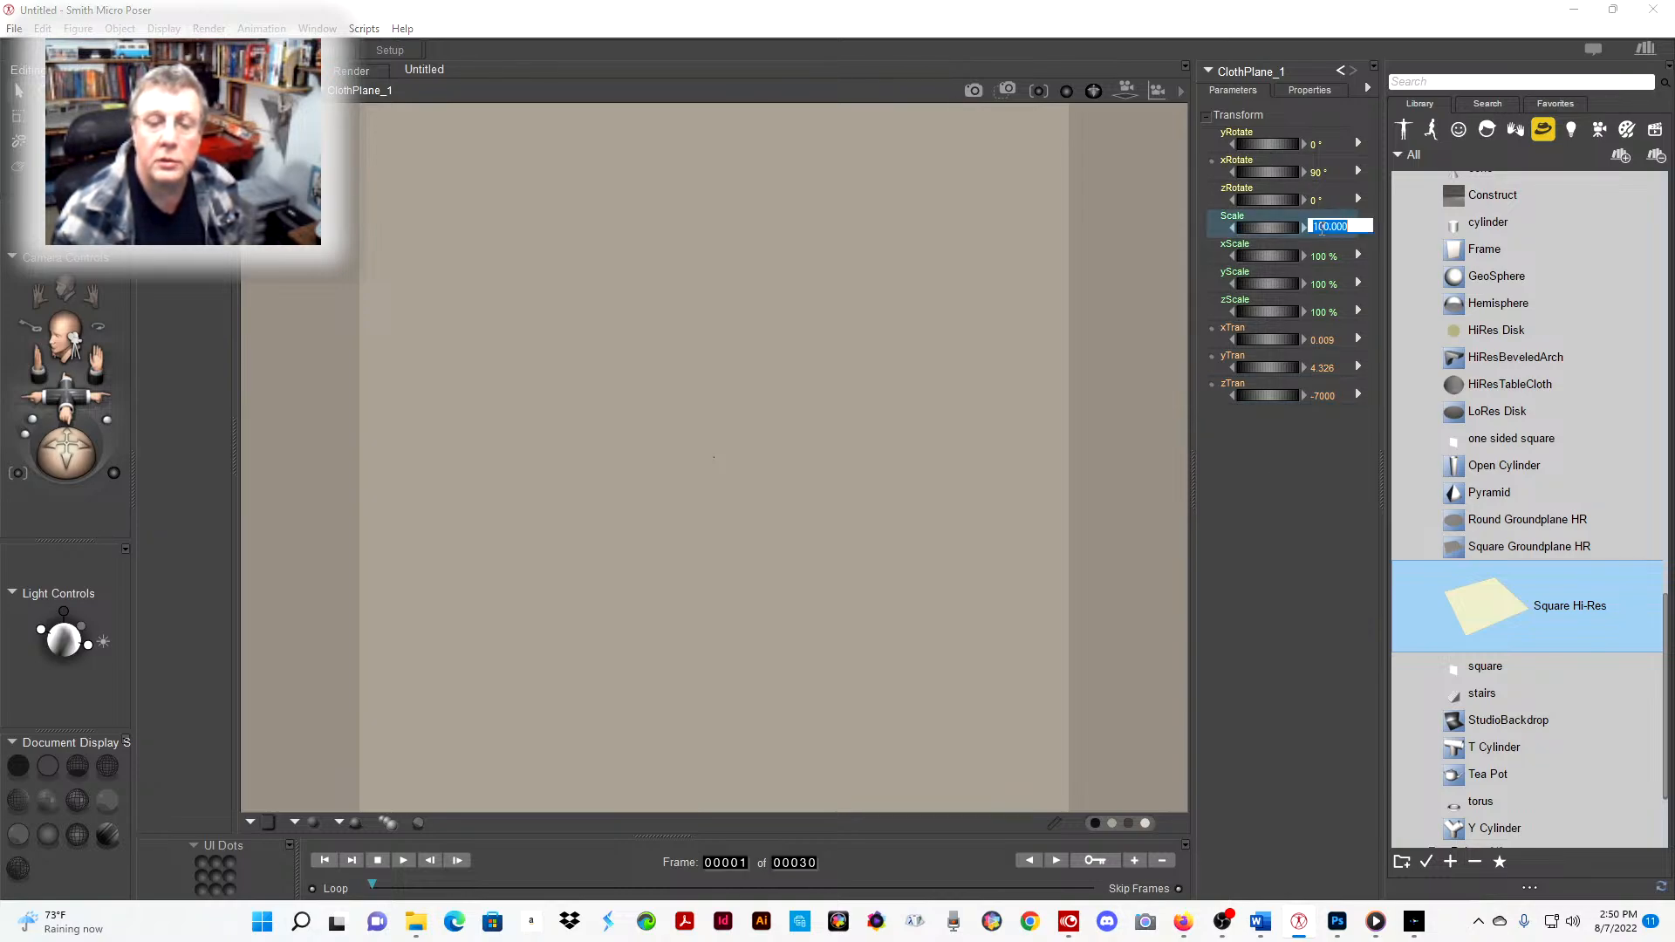
pyautogui.write('1')
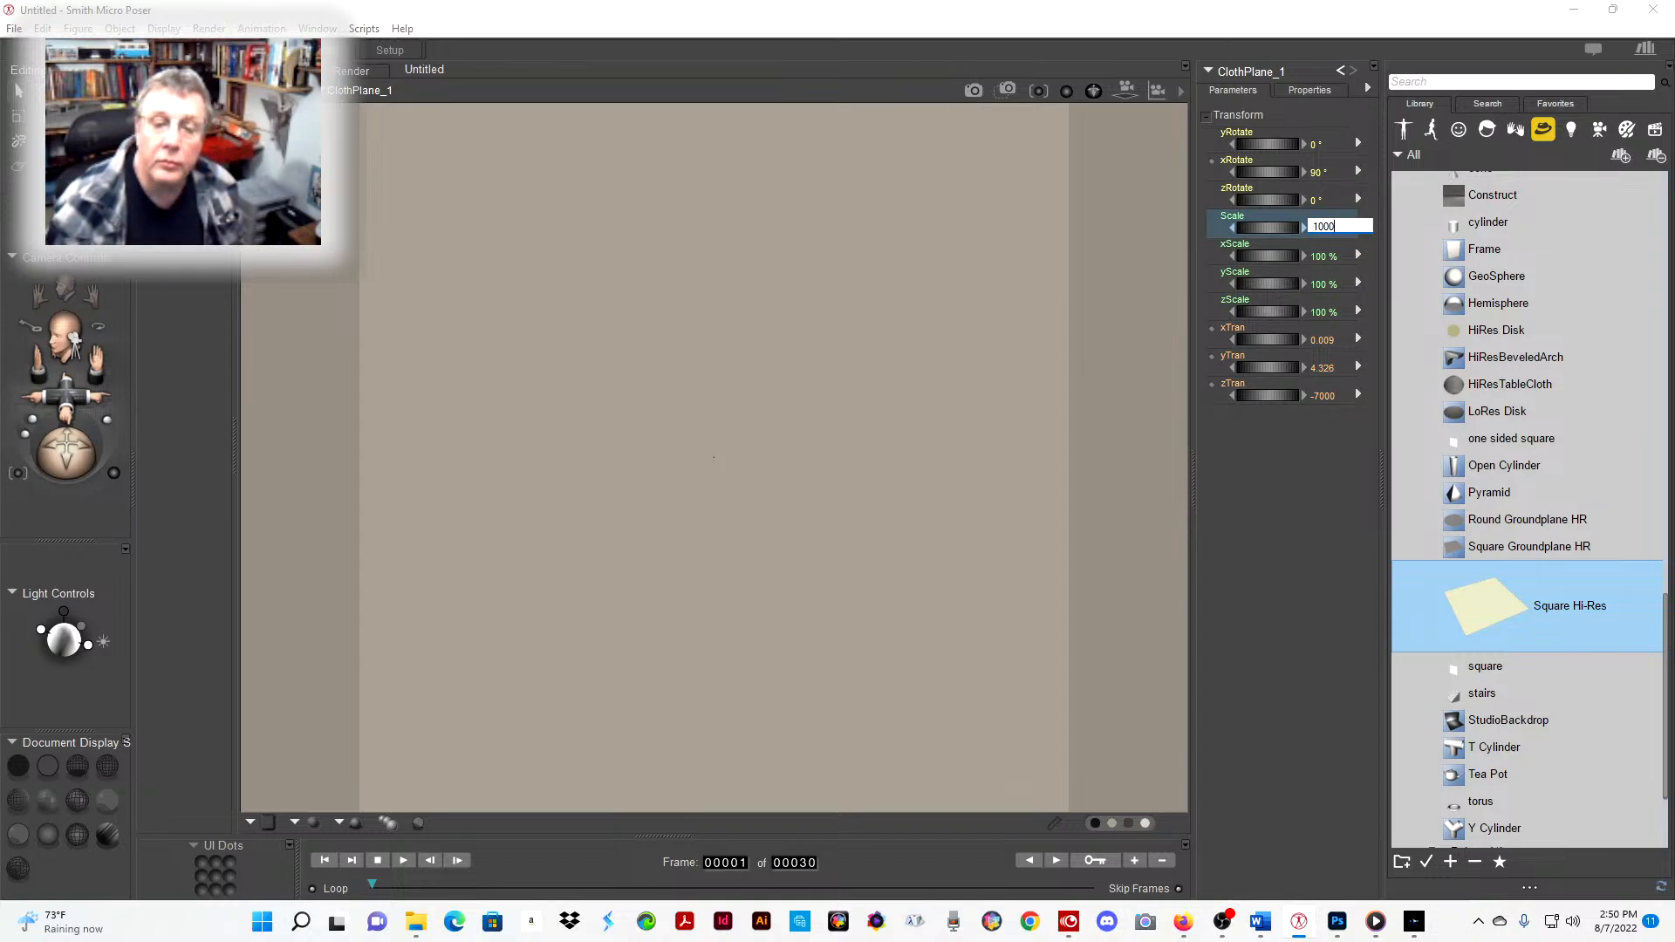
pyautogui.press('Return')
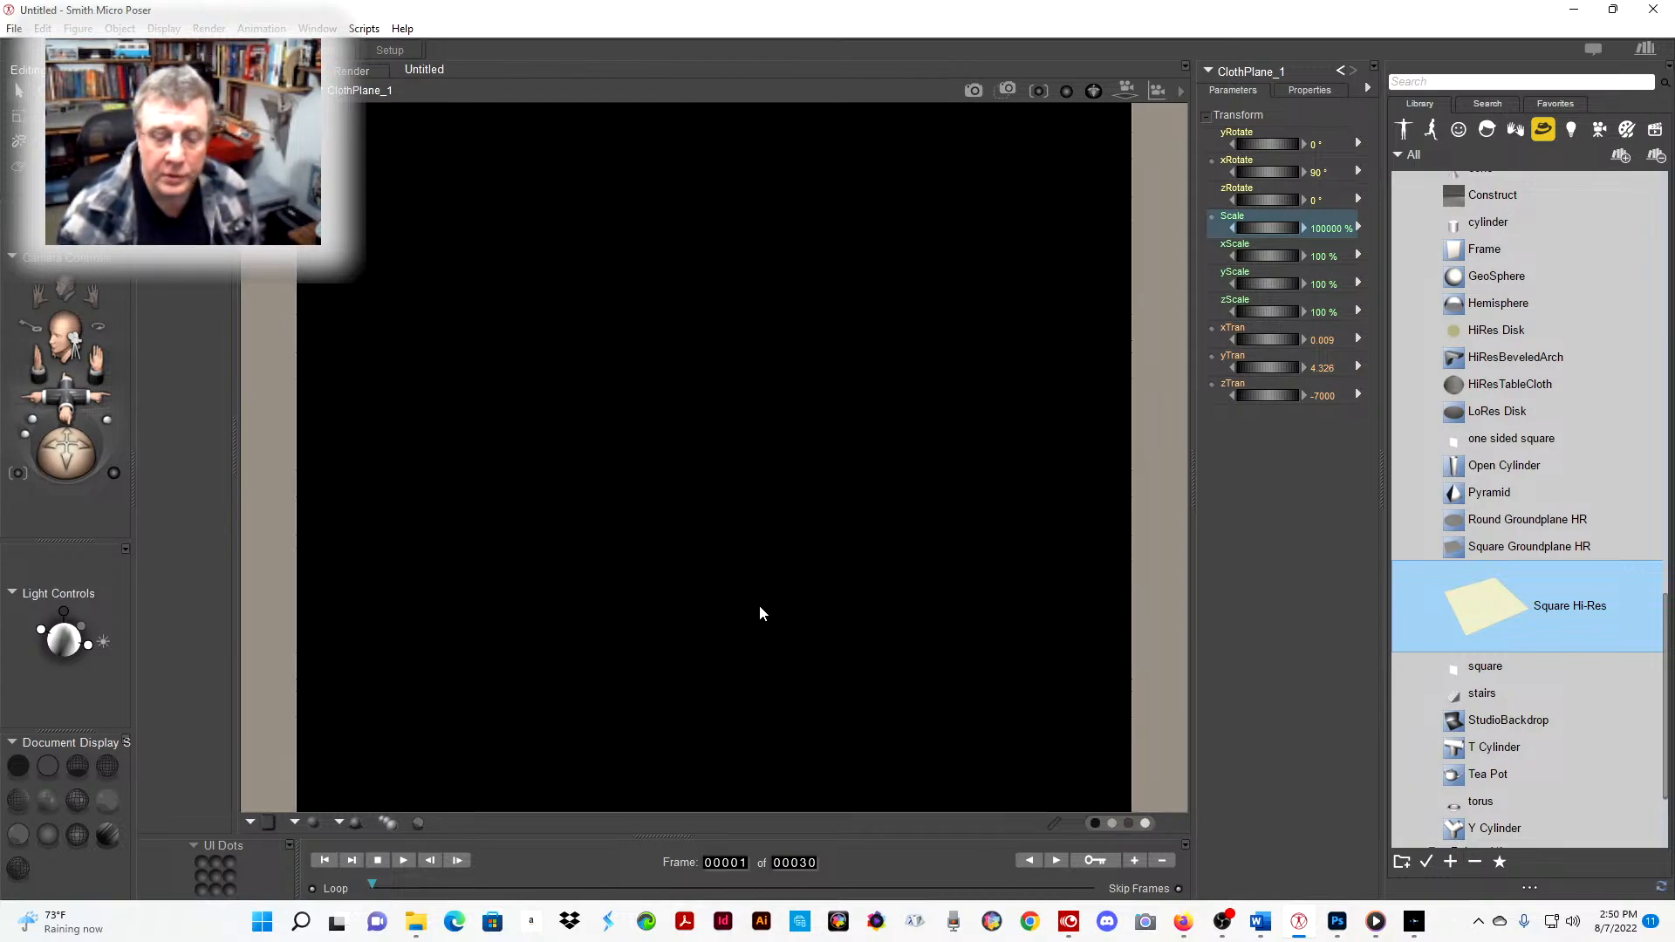
# - Switch to Photoshop to examine the earthrise 640.jpg reference image, and return to Poser
pyautogui.click(1337, 924)
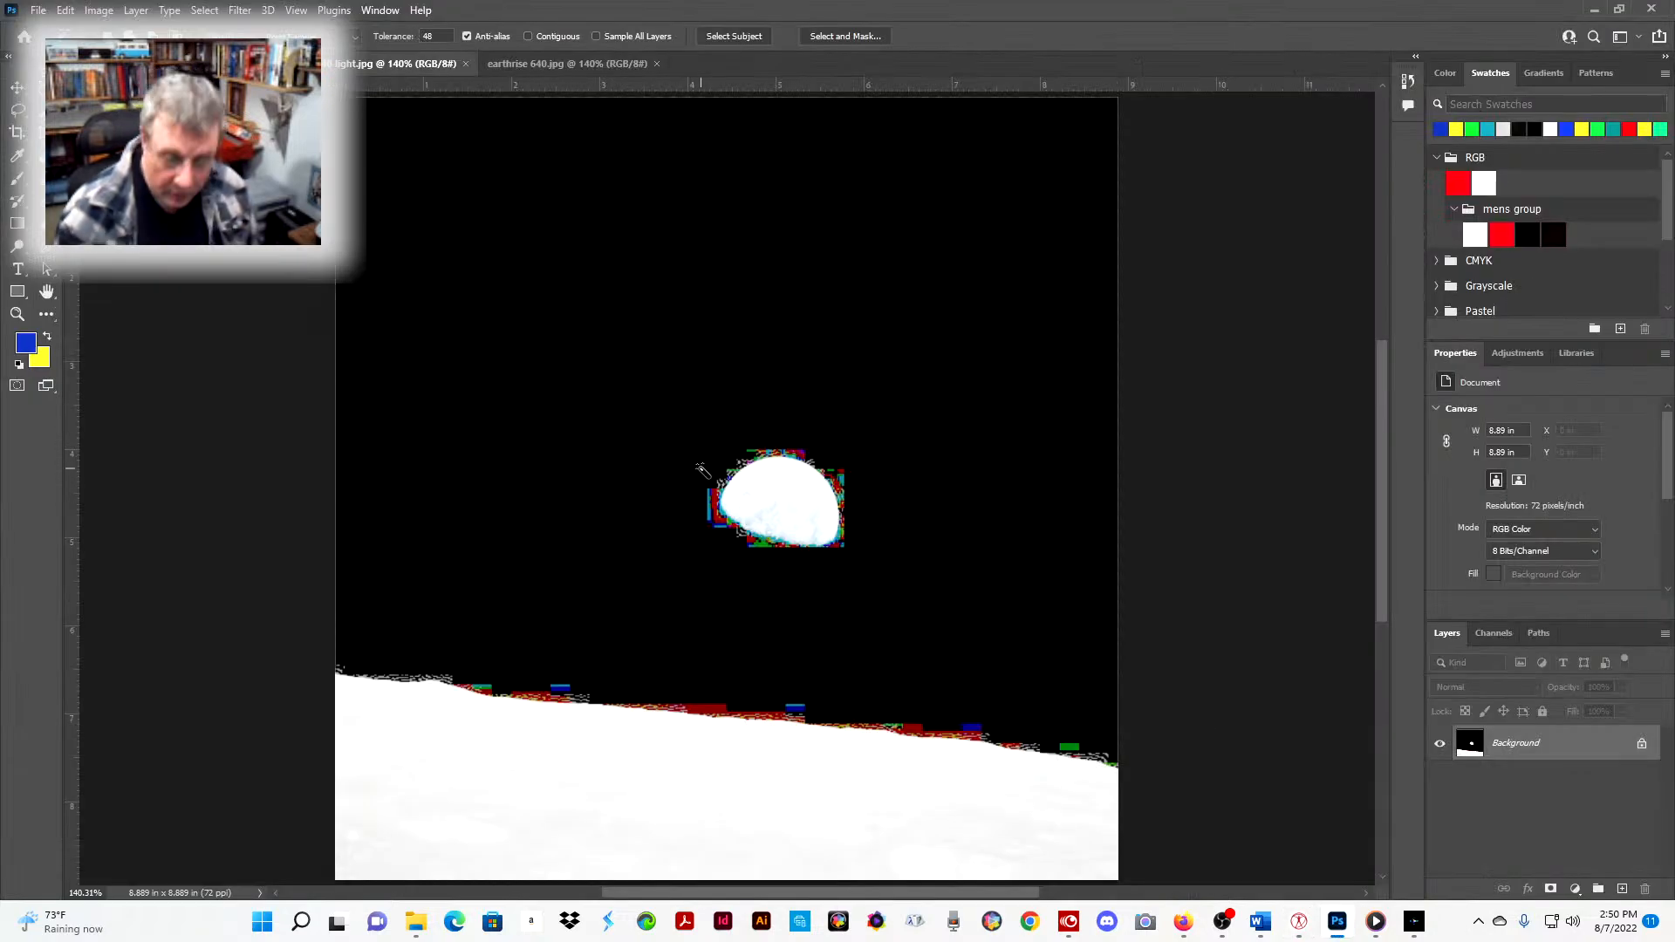
pyautogui.click(534, 64)
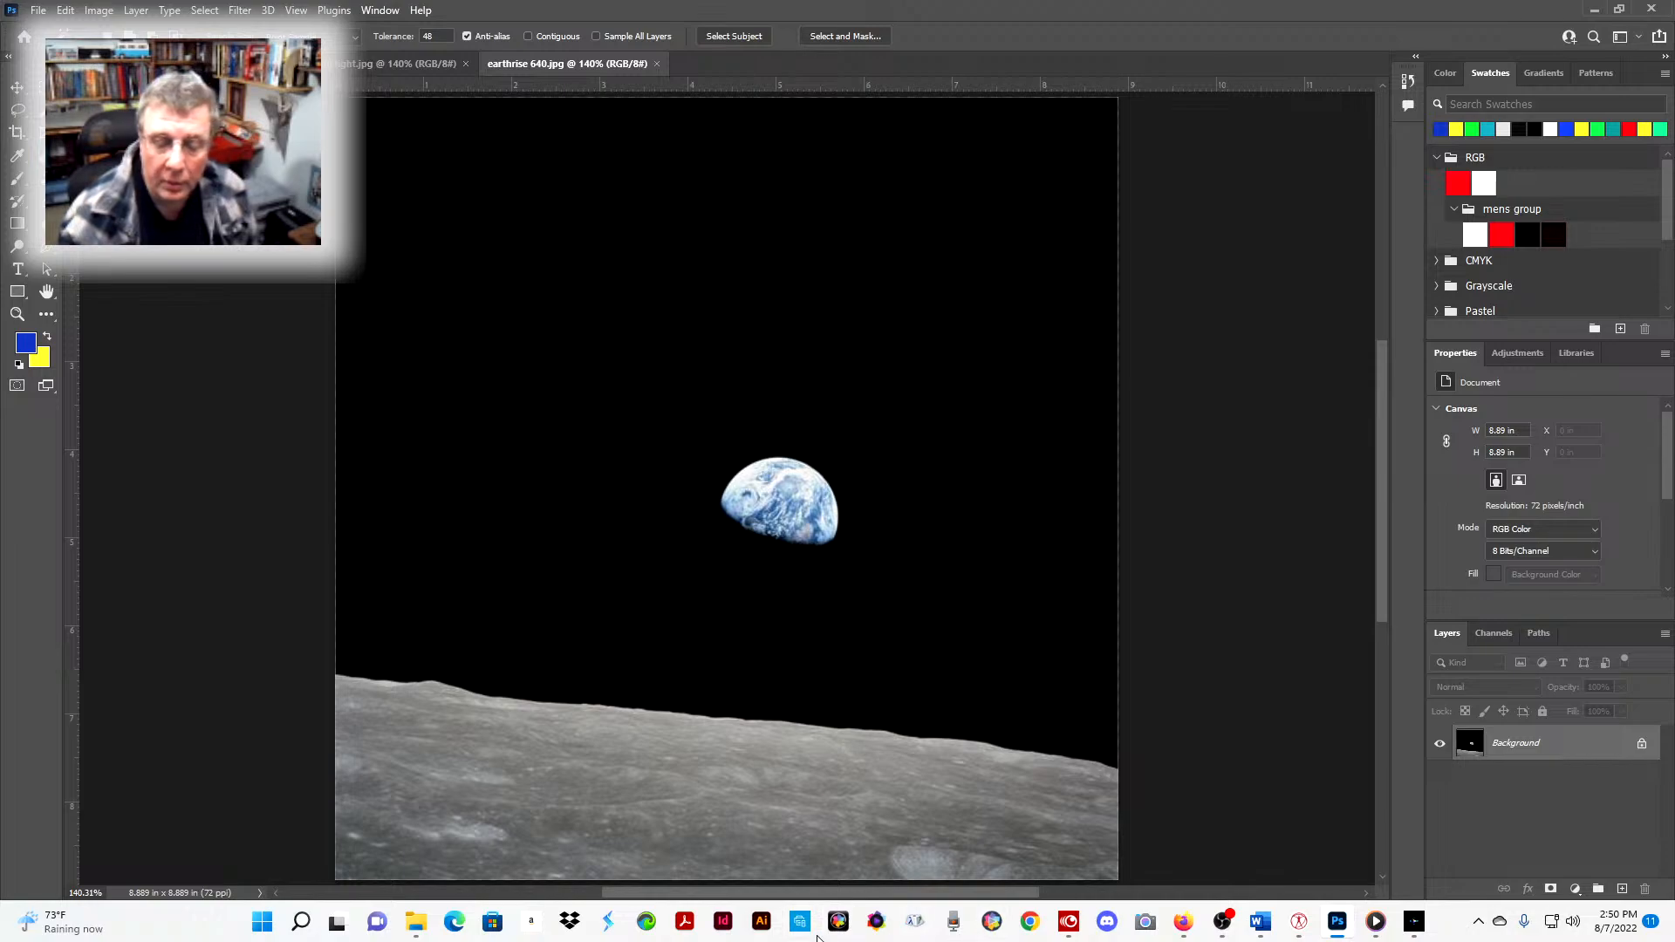
pyautogui.click(1306, 931)
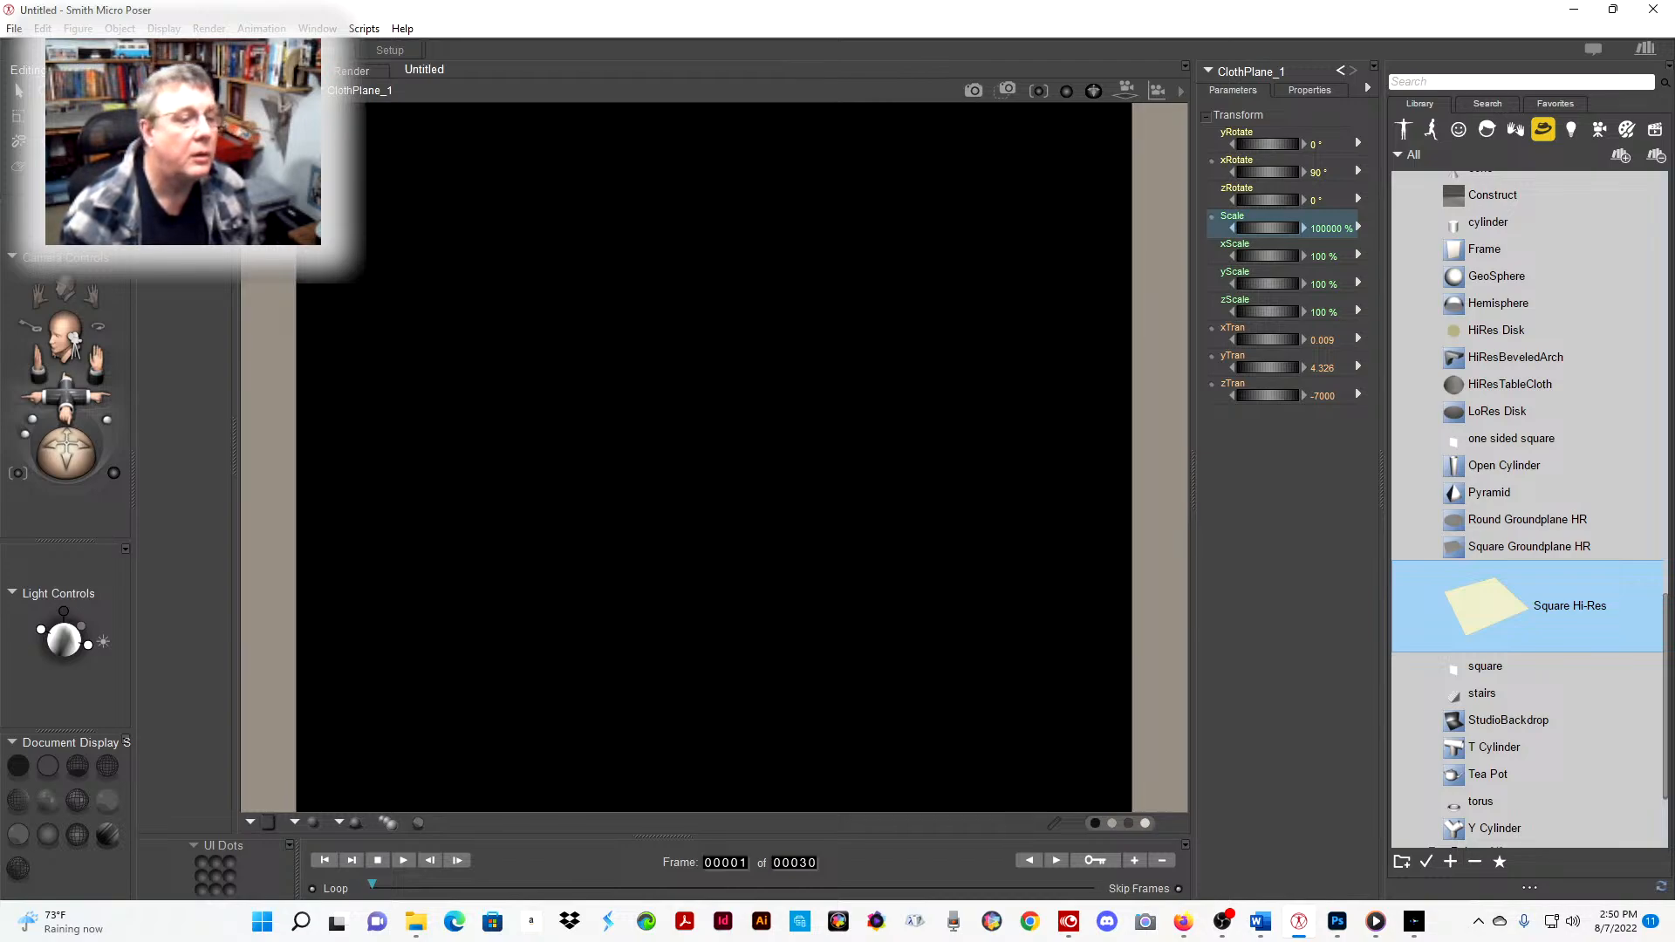
# - Render the black backdrop and export the image as a TIF file named background in the use 8-7-22 folder
pyautogui.click(988, 96)
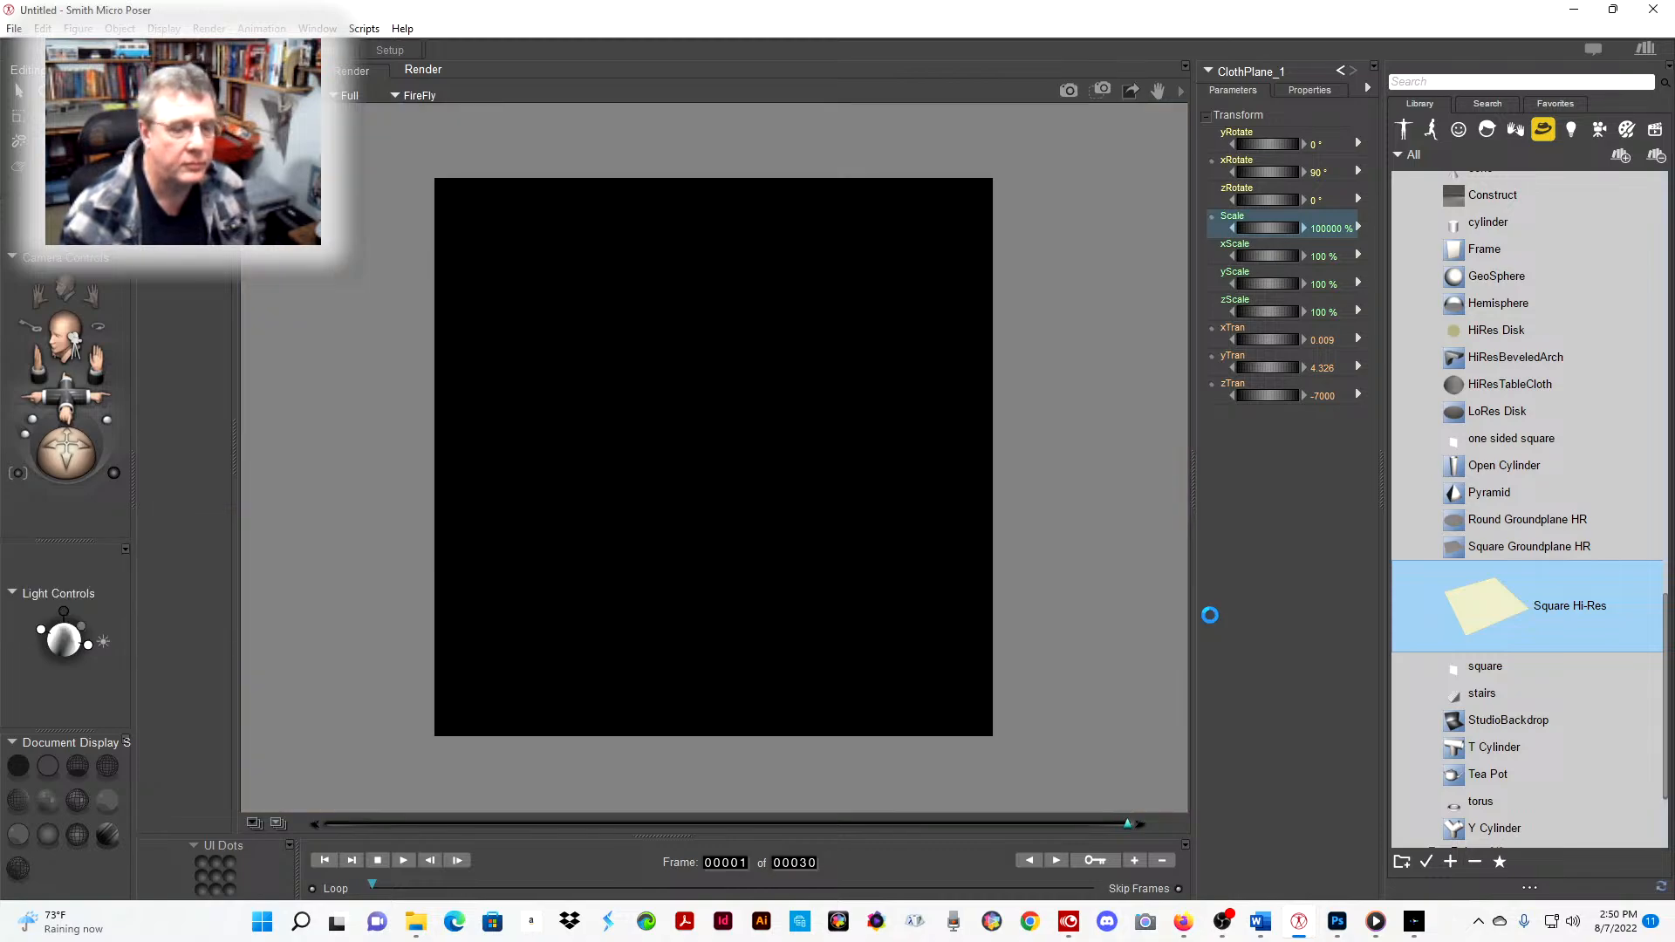
pyautogui.click(272, 96)
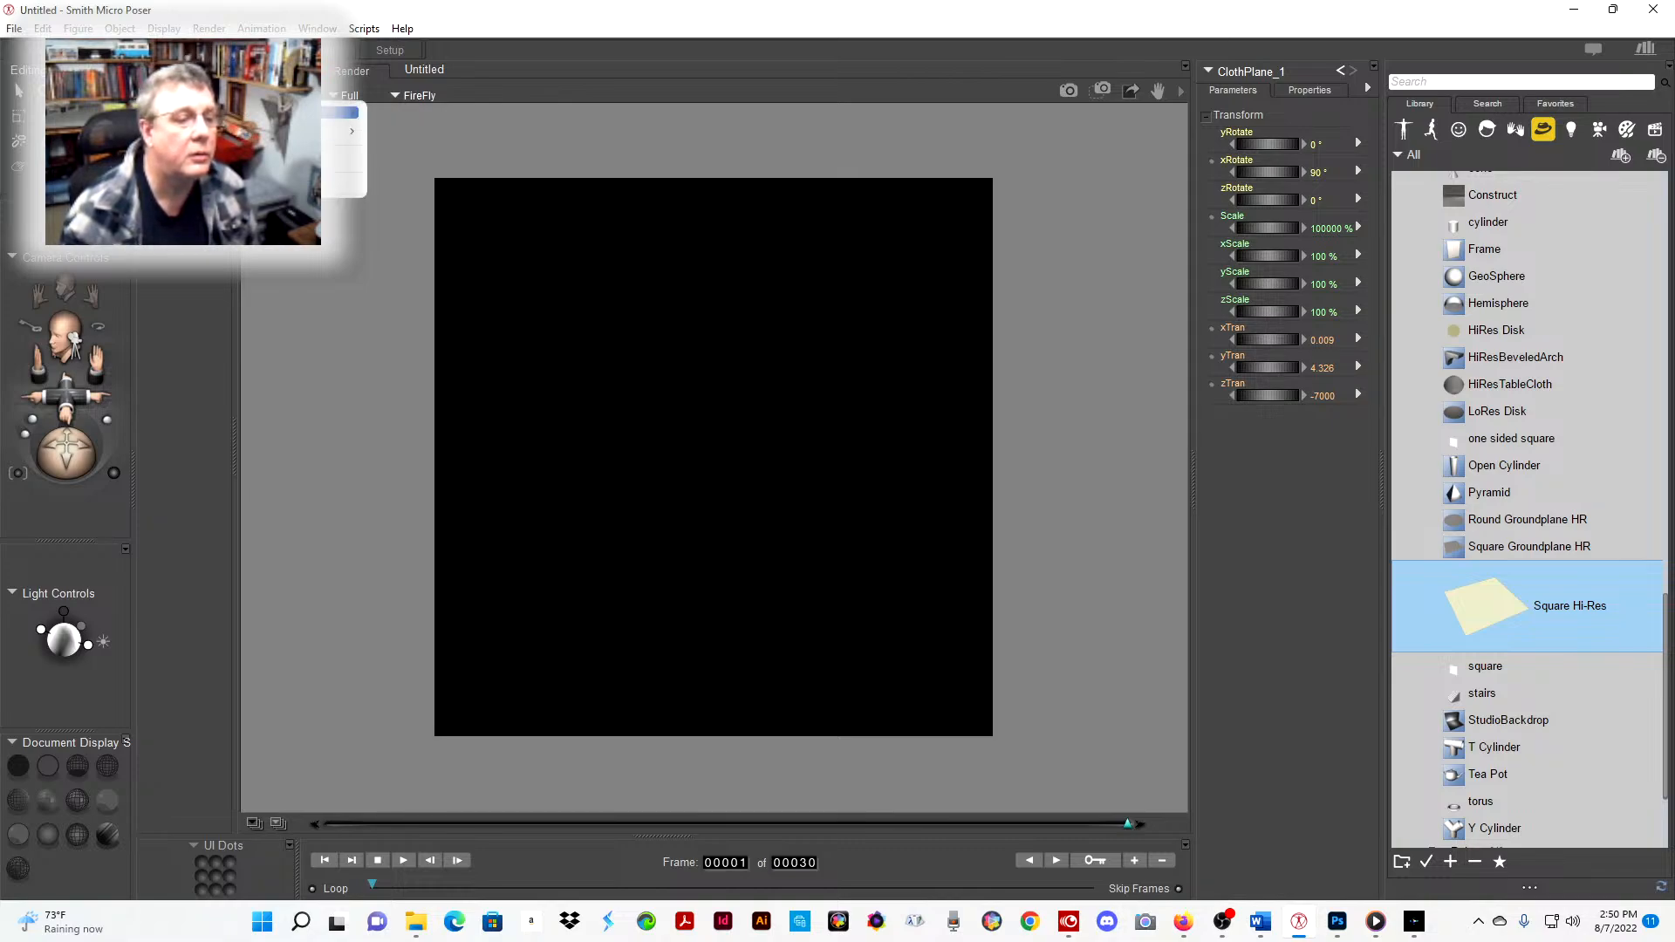
pyautogui.click(289, 113)
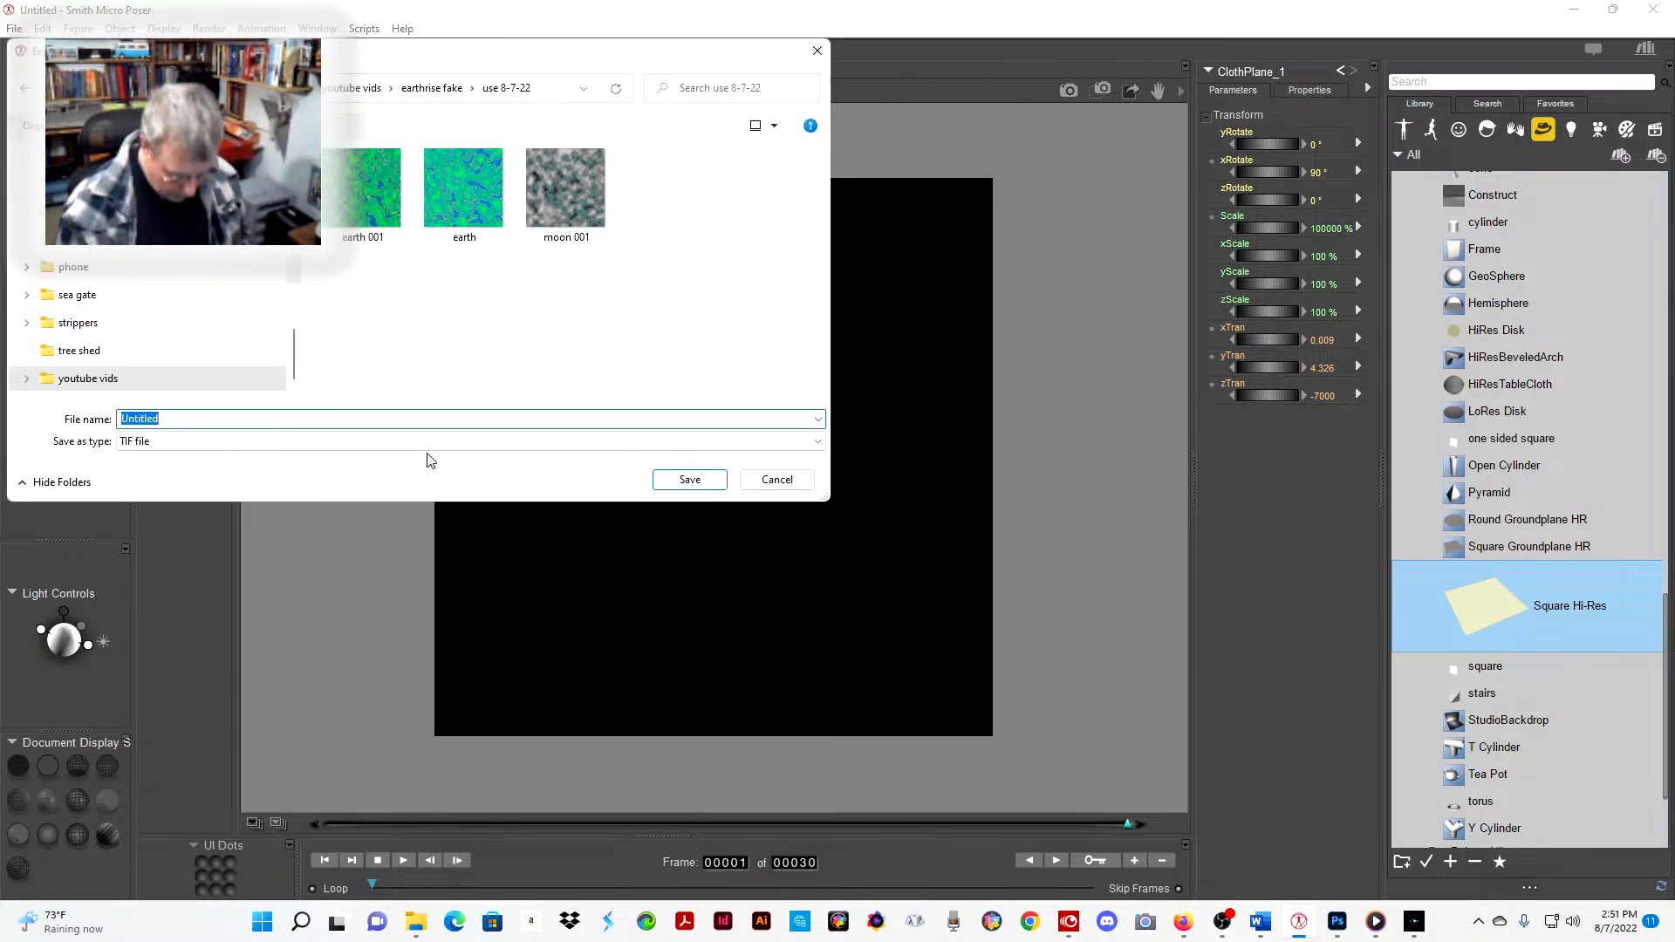
pyautogui.write('background')
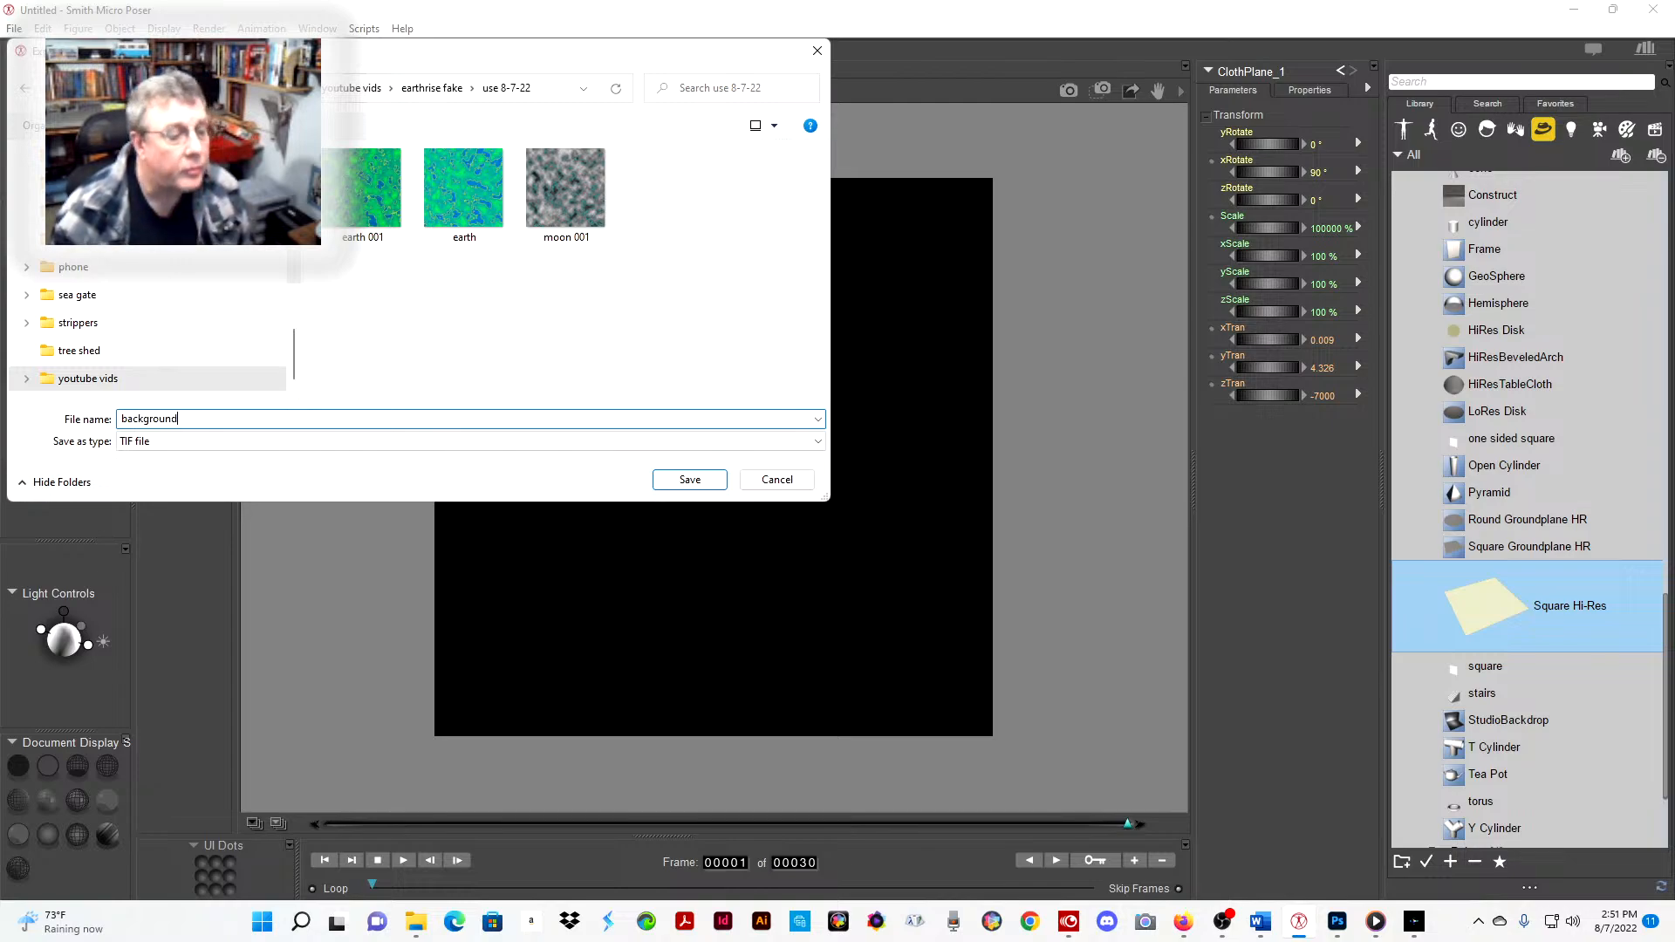
pyautogui.press('Return')
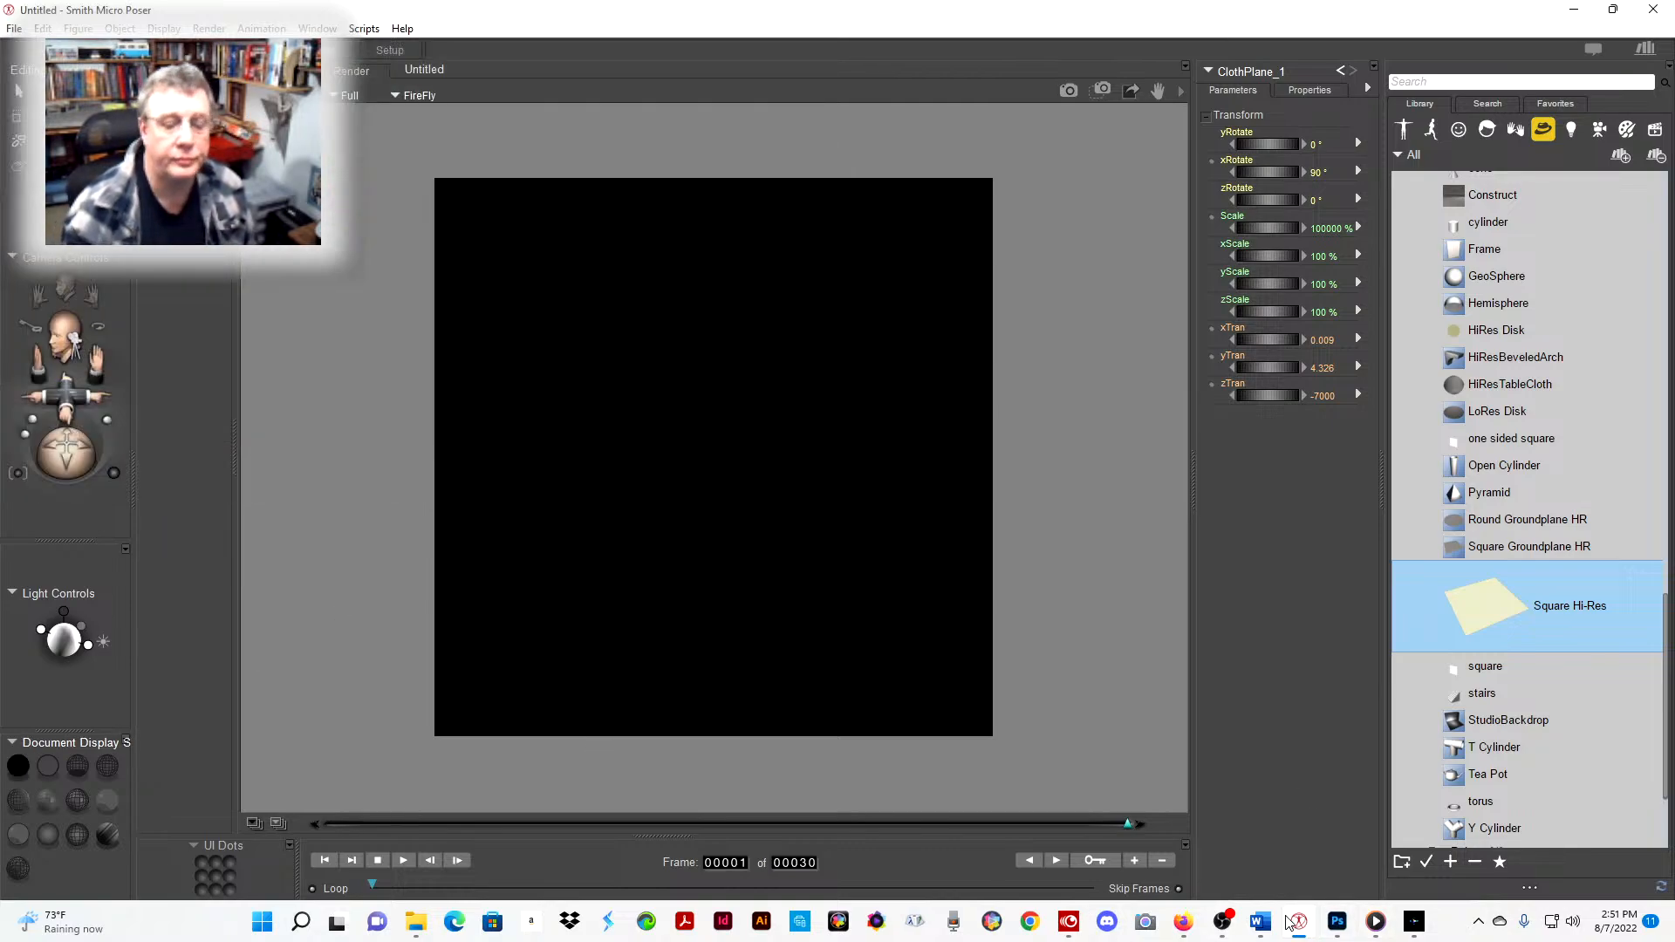
# - Switch to Photoshop, open the exported background TIF and check its image size
pyautogui.click(1335, 929)
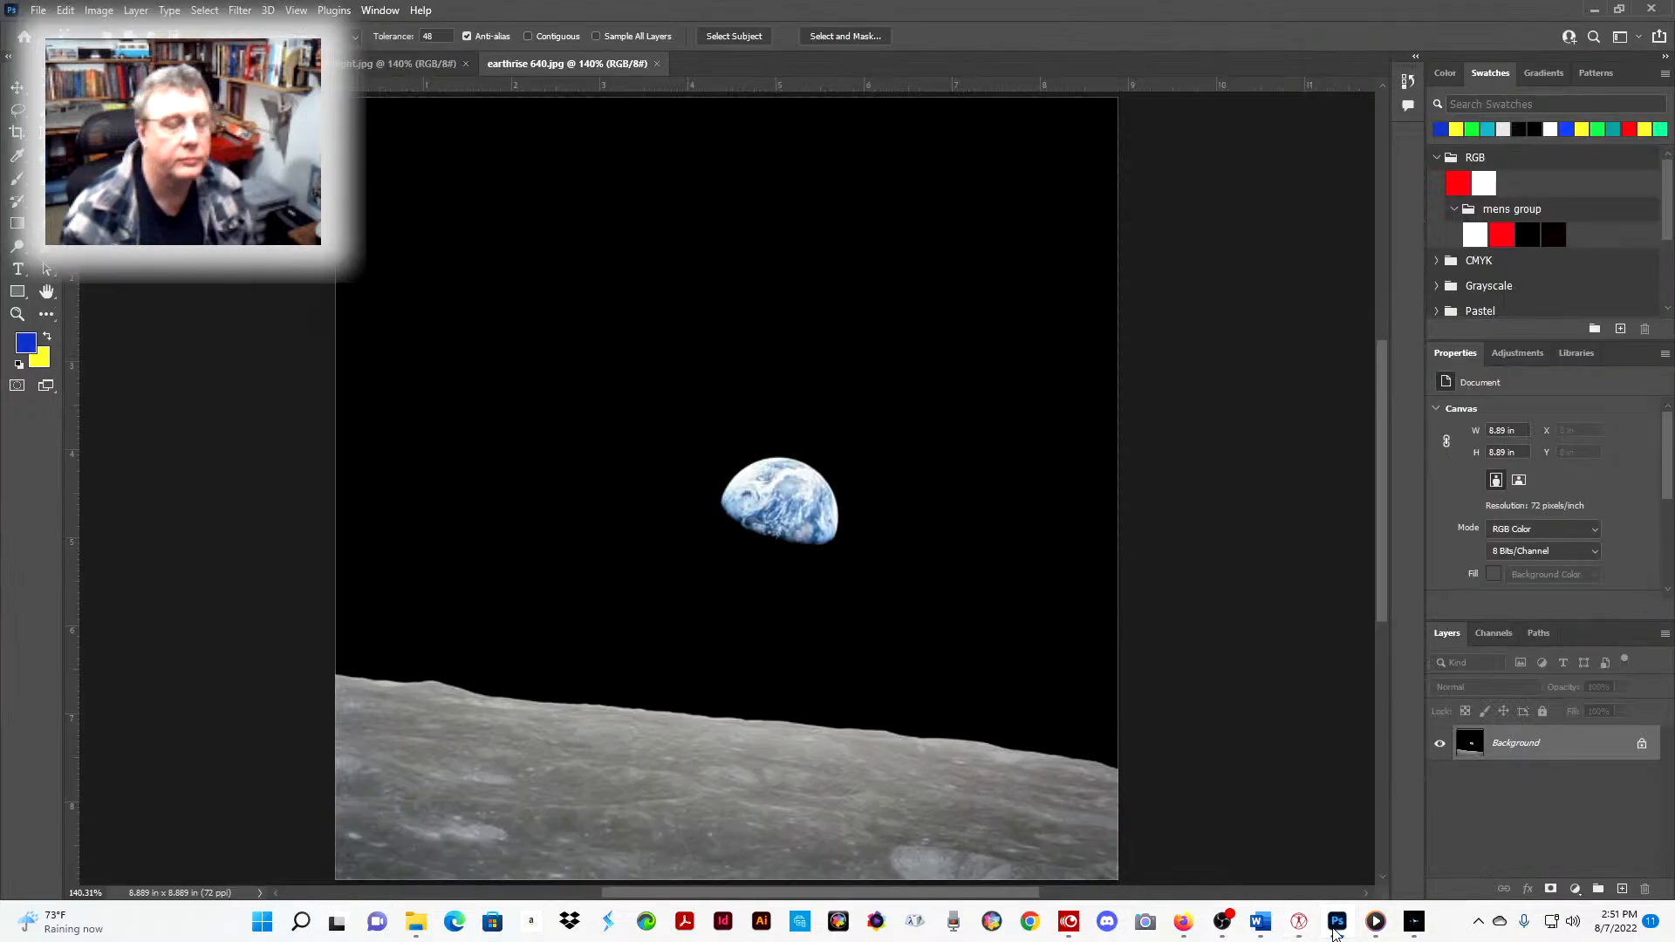
pyautogui.click(38, 11)
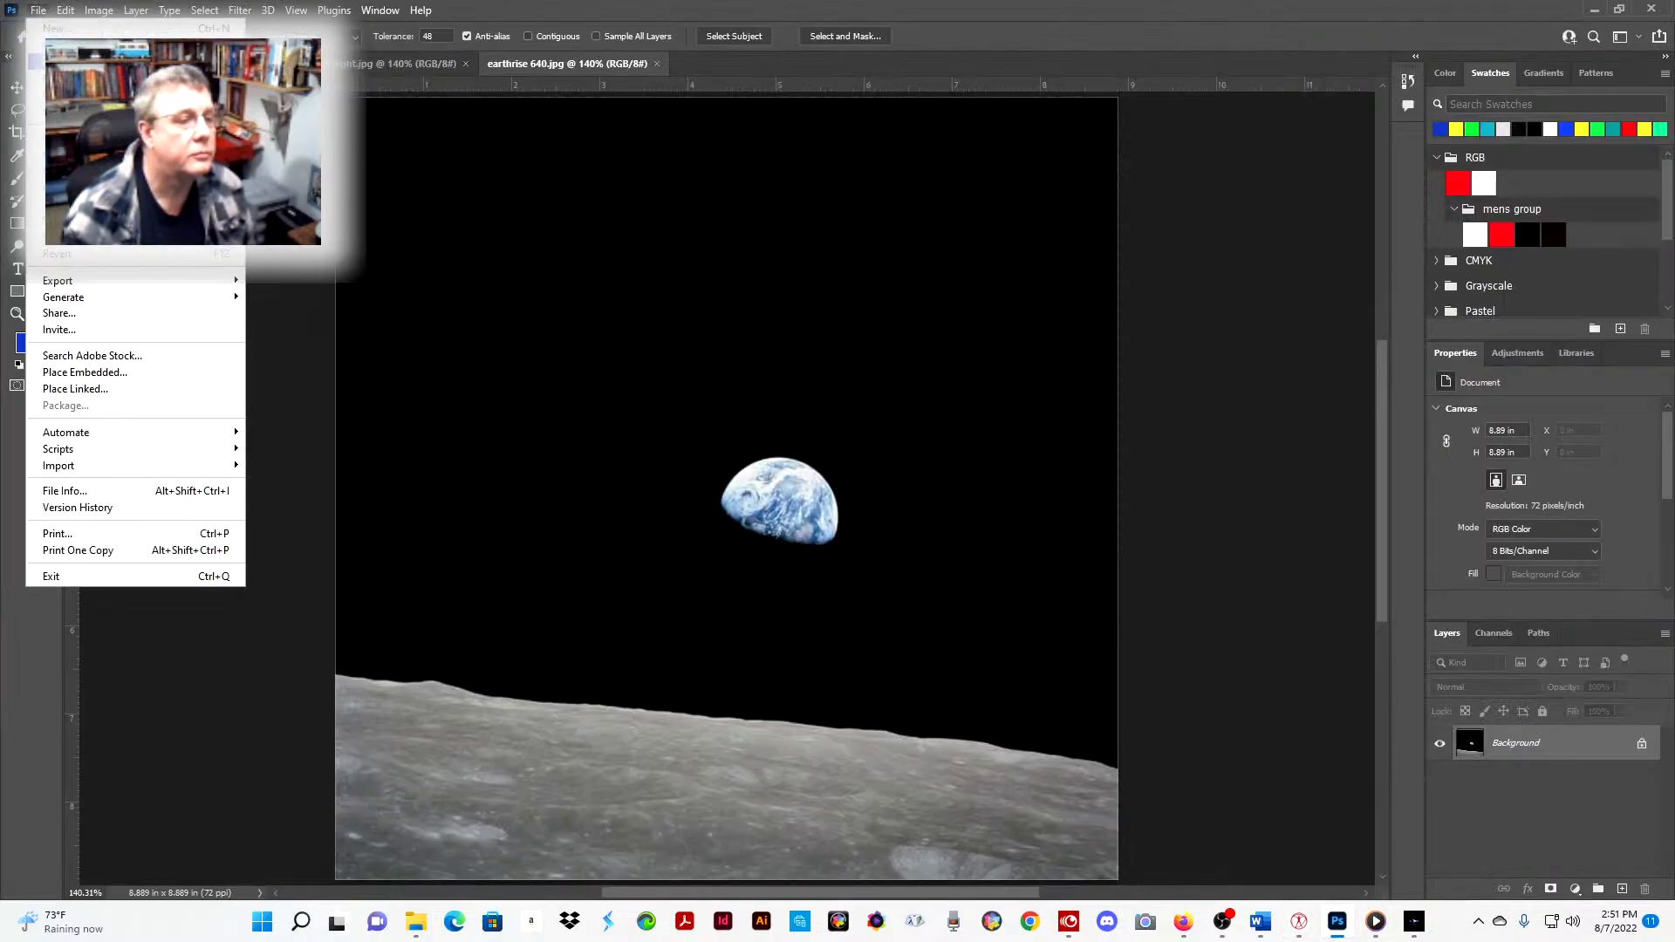
pyautogui.click(38, 43)
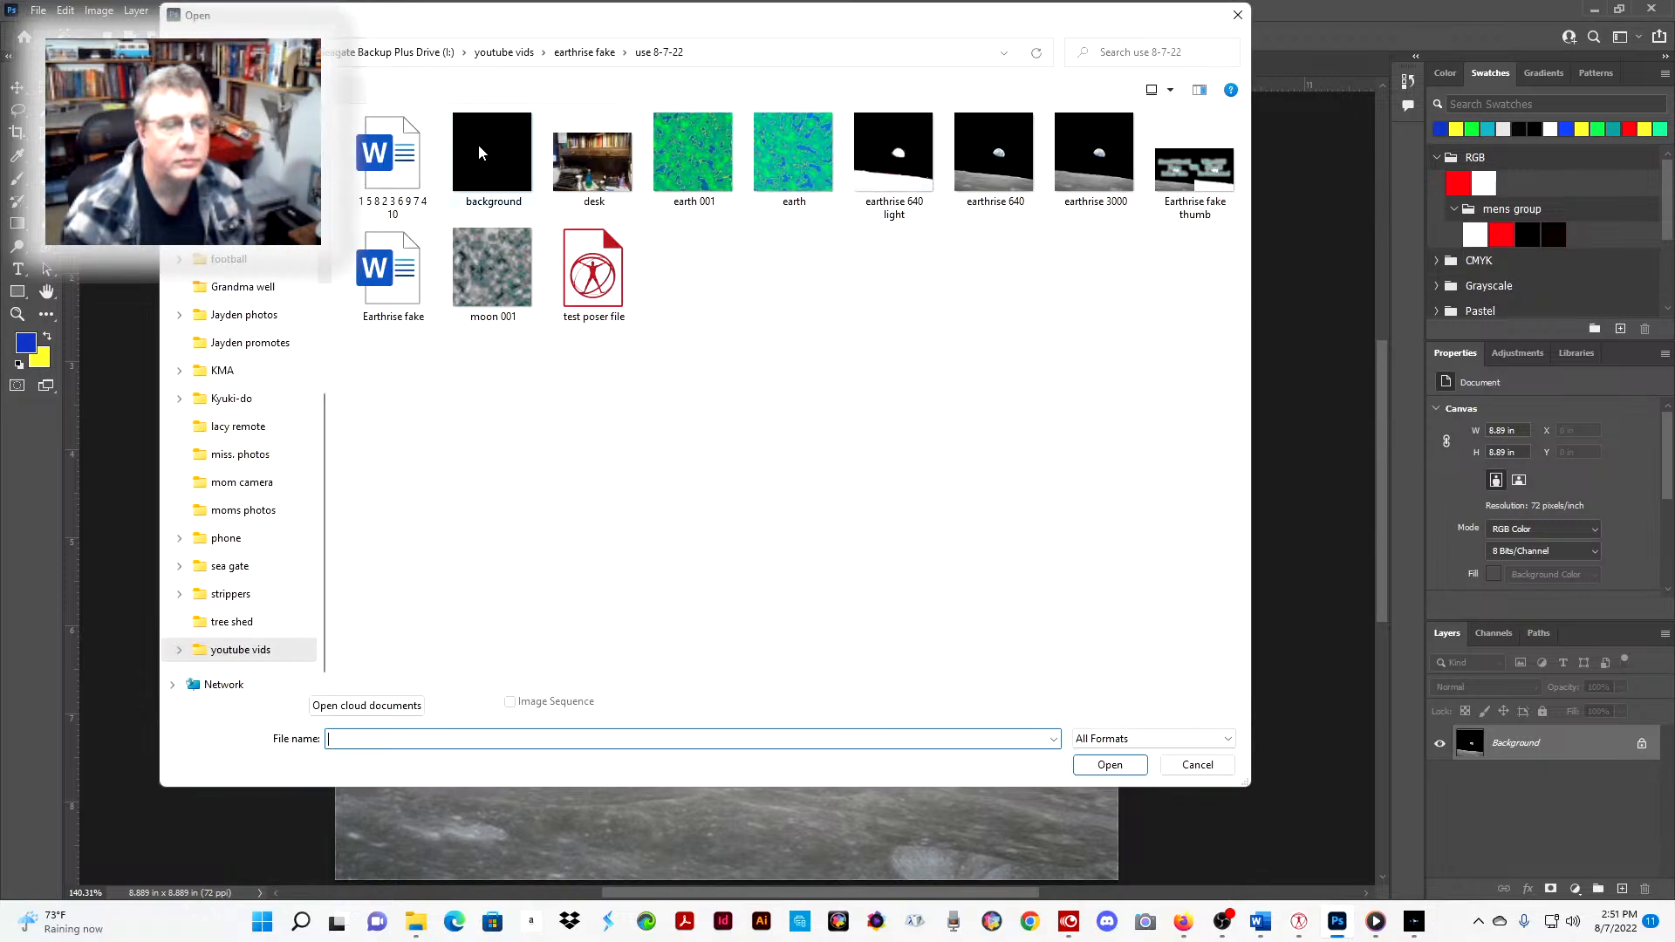
pyautogui.click(478, 152)
pyautogui.click(1109, 764)
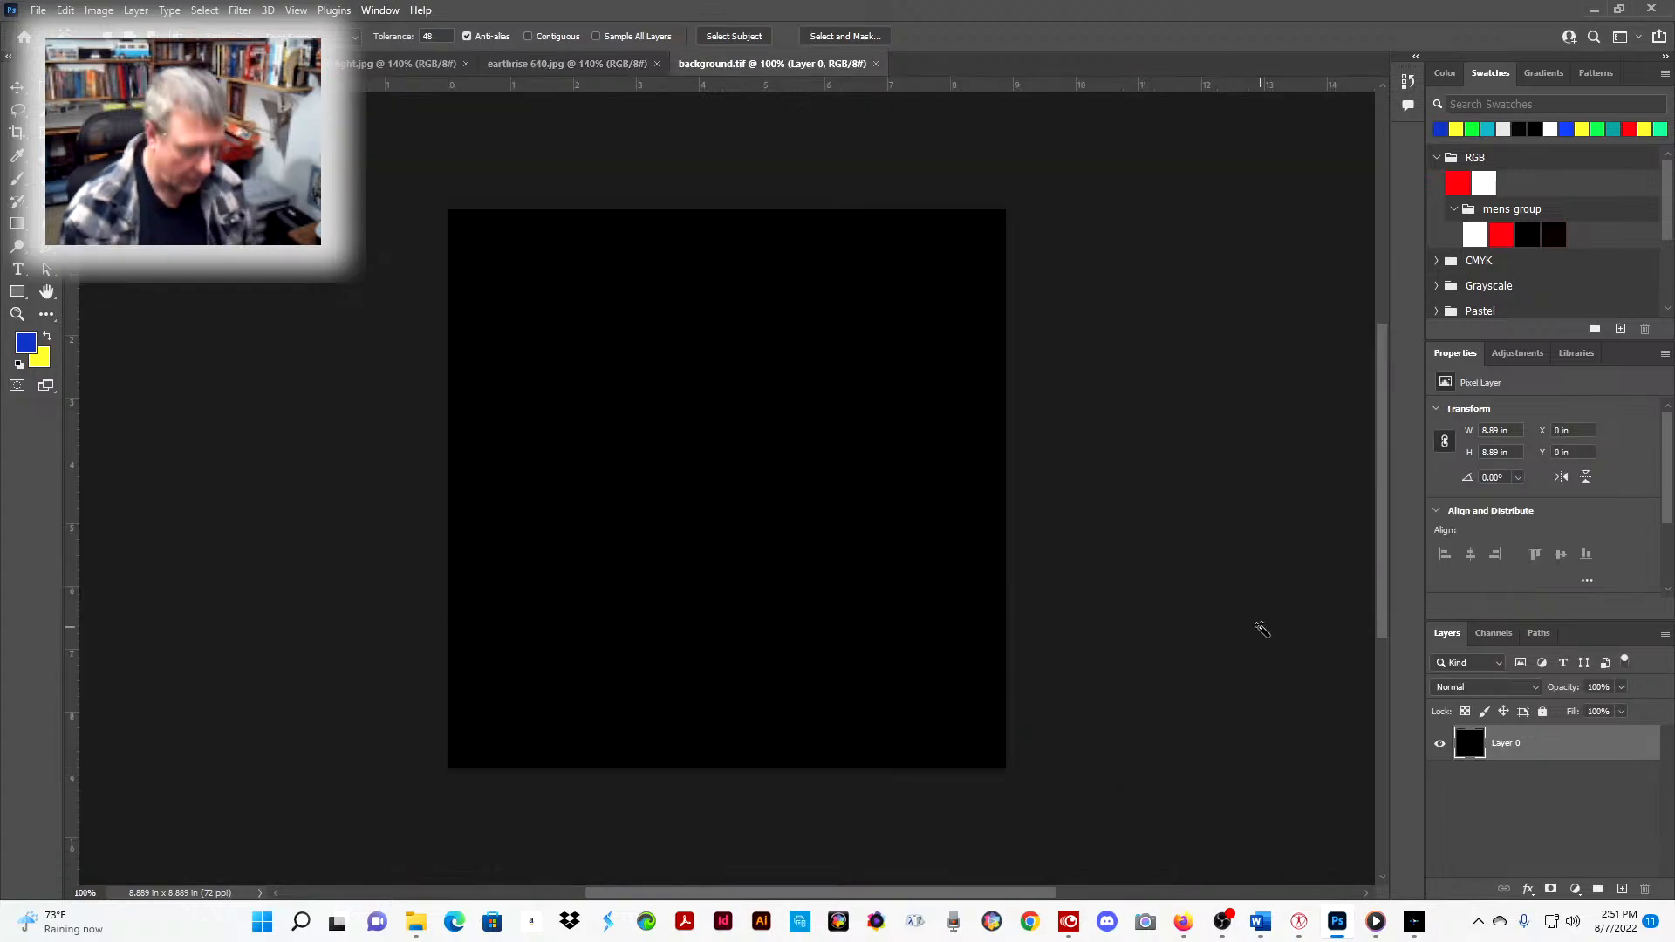
pyautogui.hotkey('ctrl', '0')
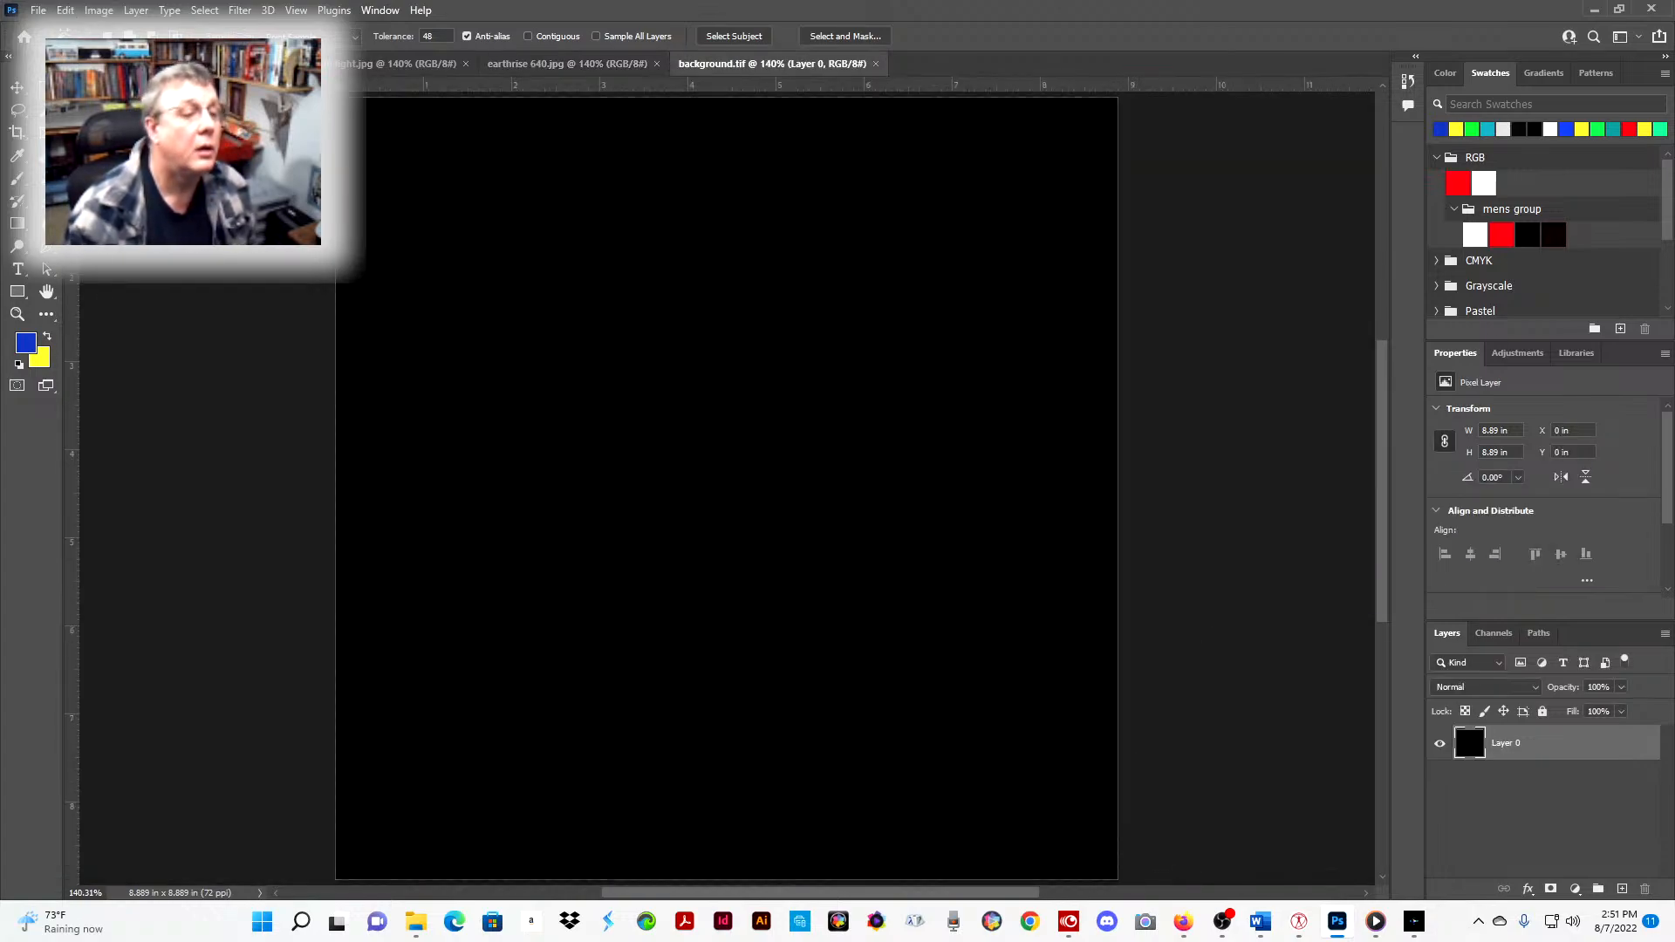
pyautogui.click(99, 10)
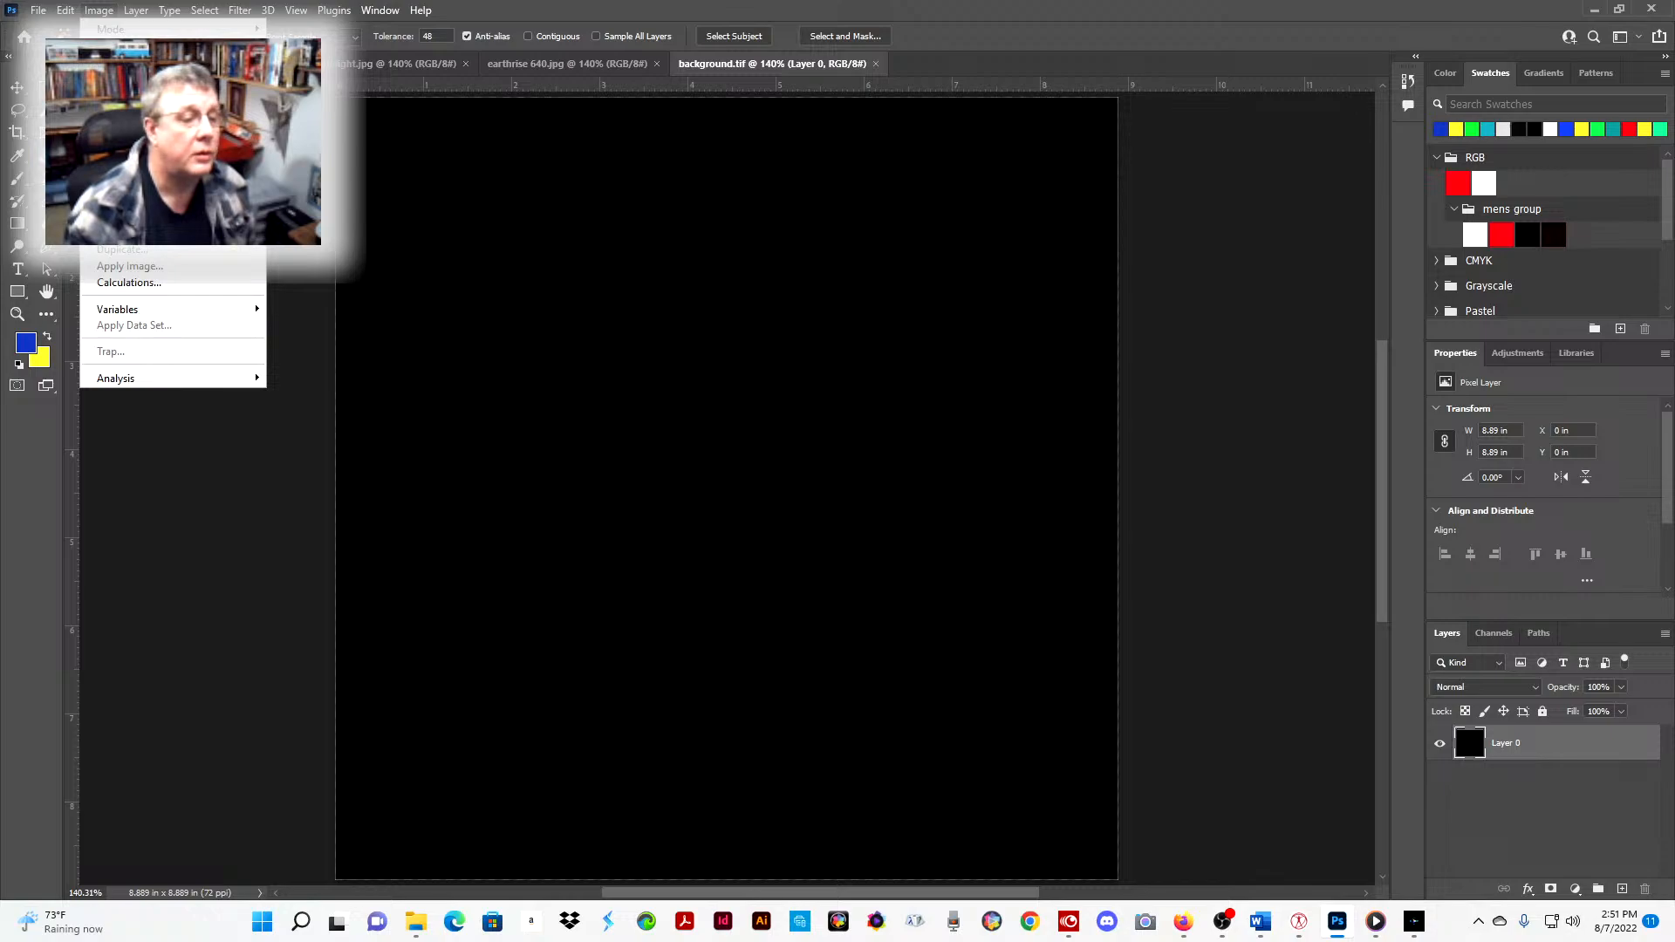
pyautogui.hotkey('ctrl', 'alt', 'i')
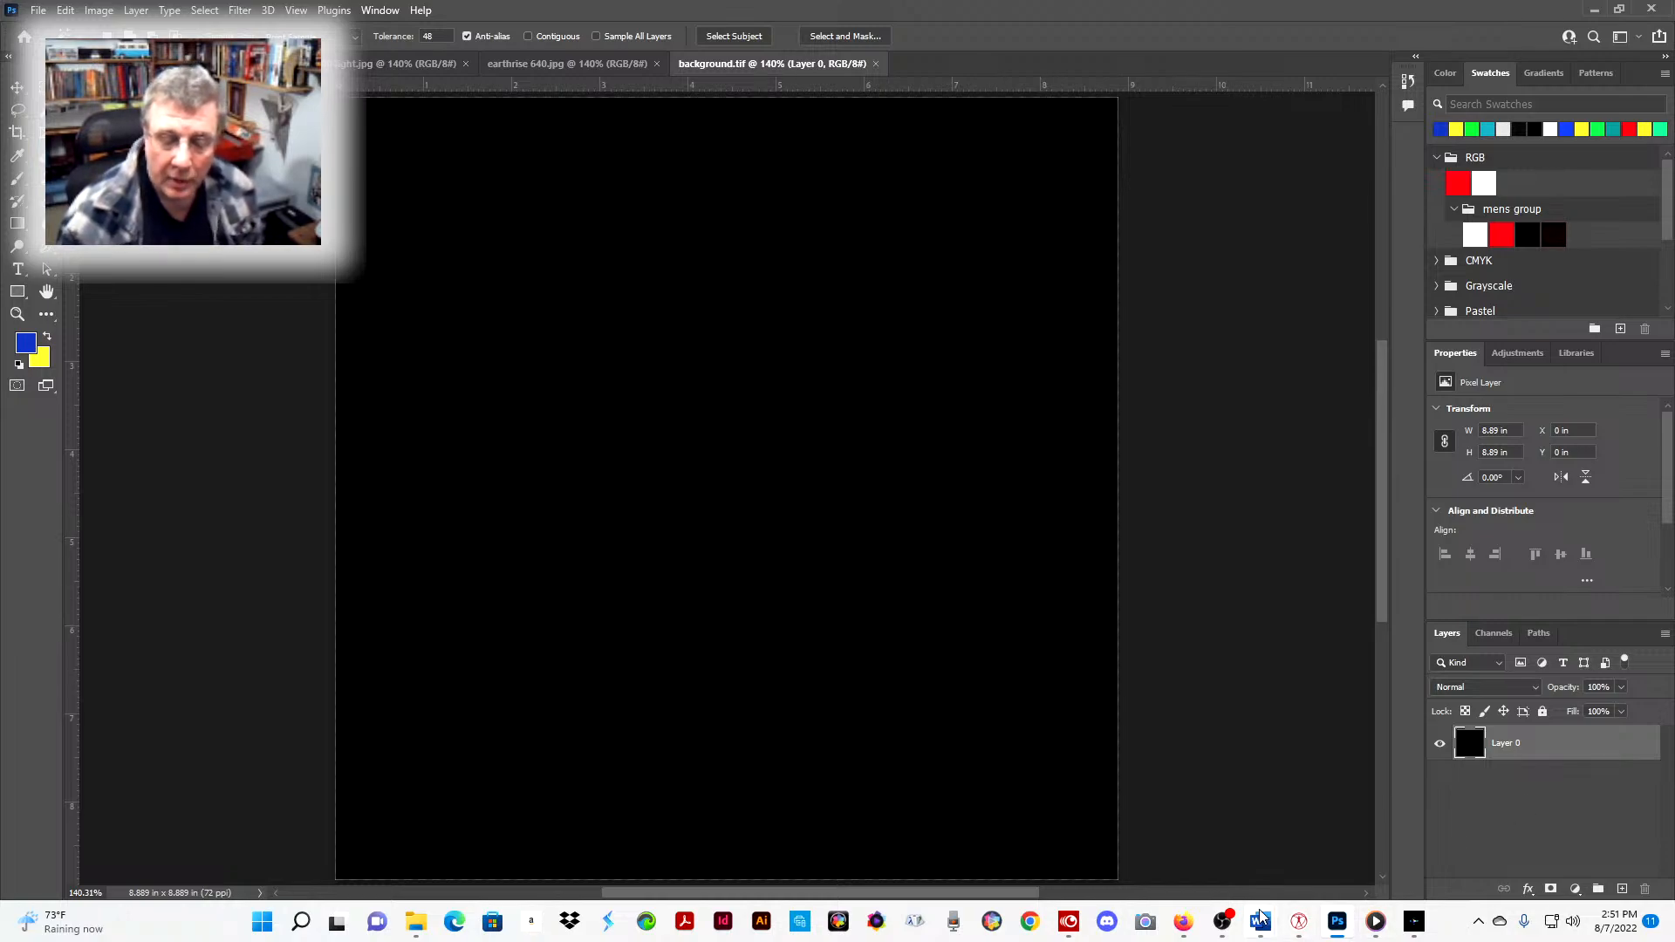
# - Switch back to Poser and select the Dolly Camera
pyautogui.click(1299, 924)
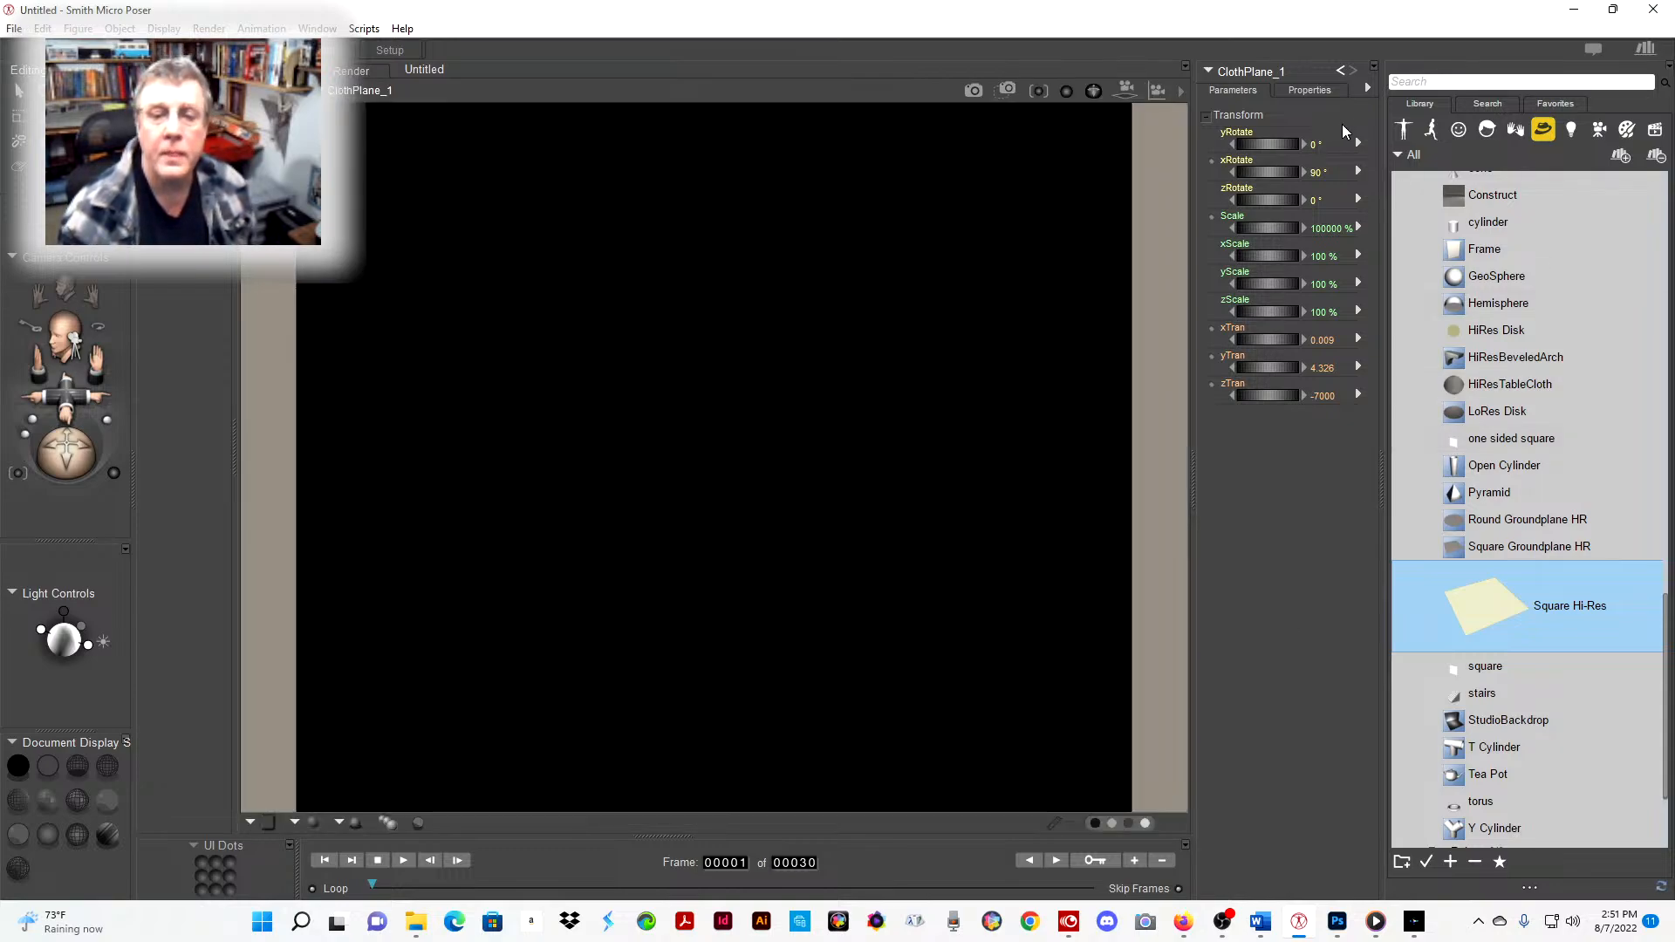
pyautogui.click(1208, 69)
pyautogui.moveTo(1238, 109)
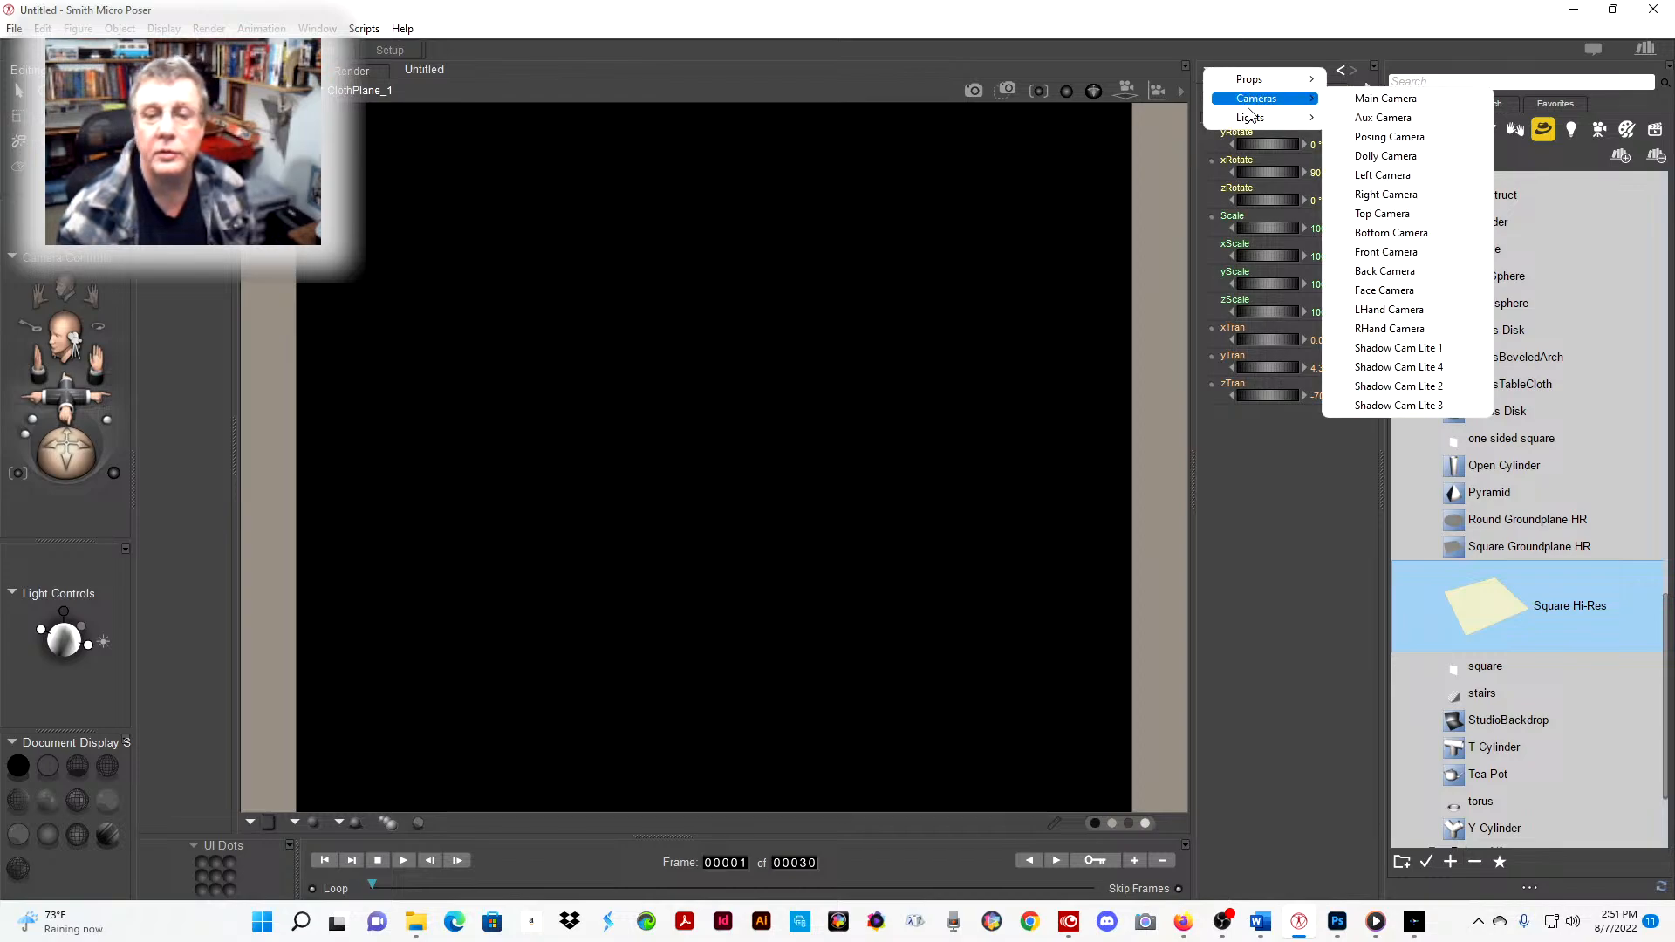
pyautogui.click(1349, 156)
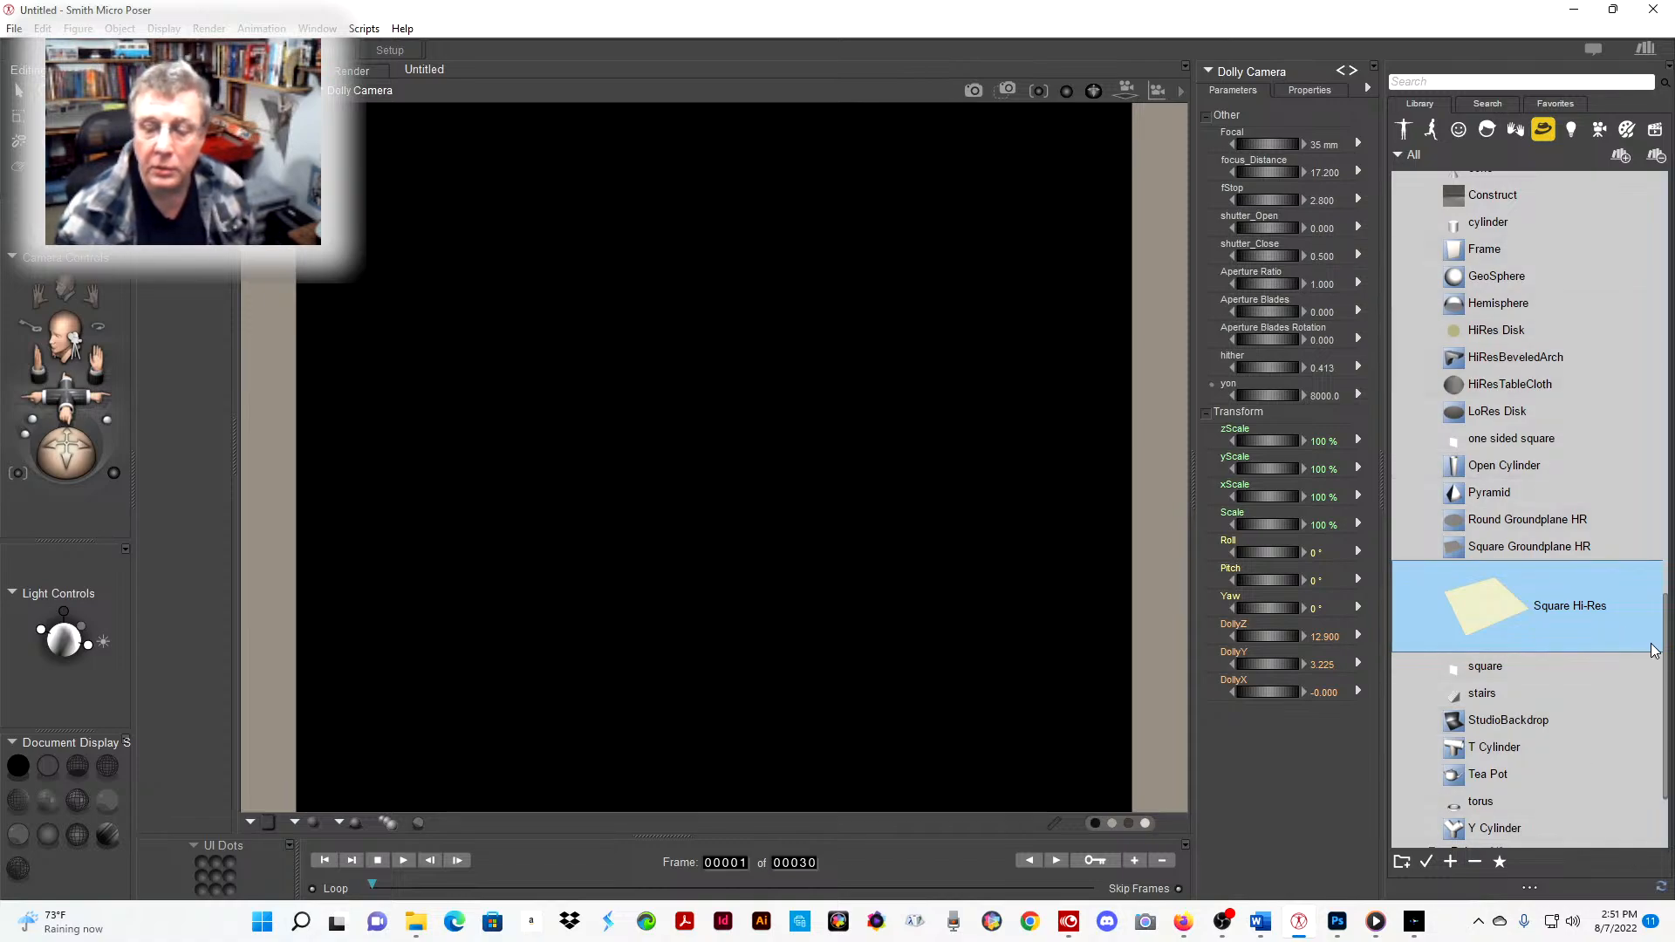
# - Add the Ball from the Morphing Primitives library to the scene and open its material in the Material room
pyautogui.moveTo(1666, 676); pyautogui.dragTo(1624, 332)
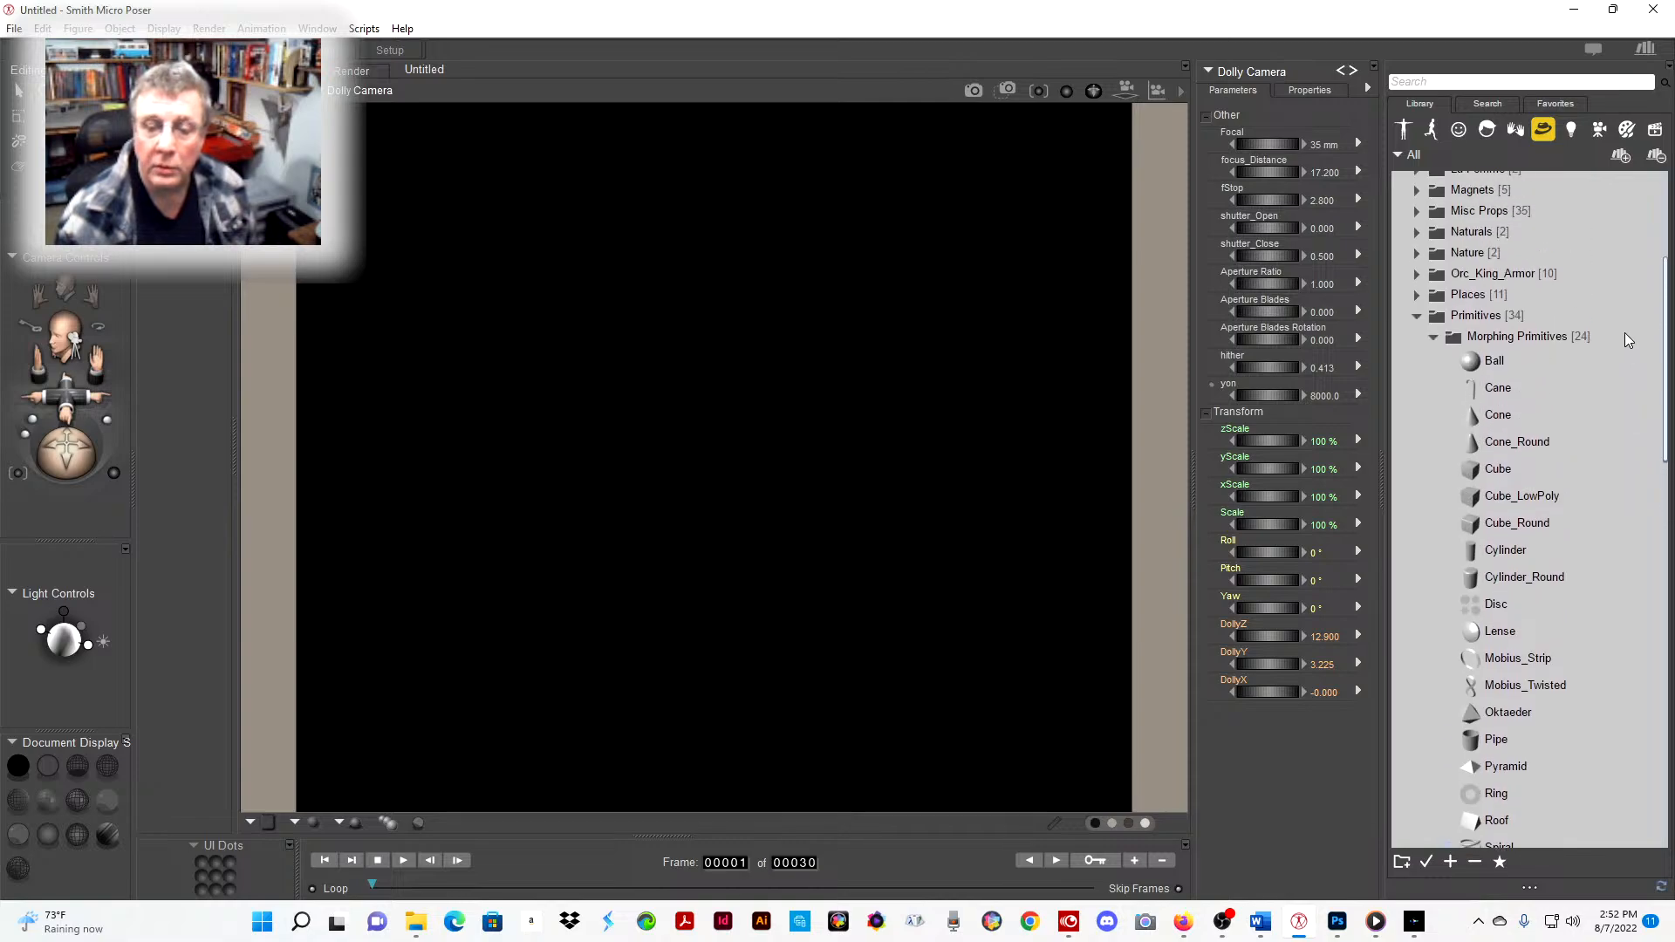
pyautogui.click(1477, 367)
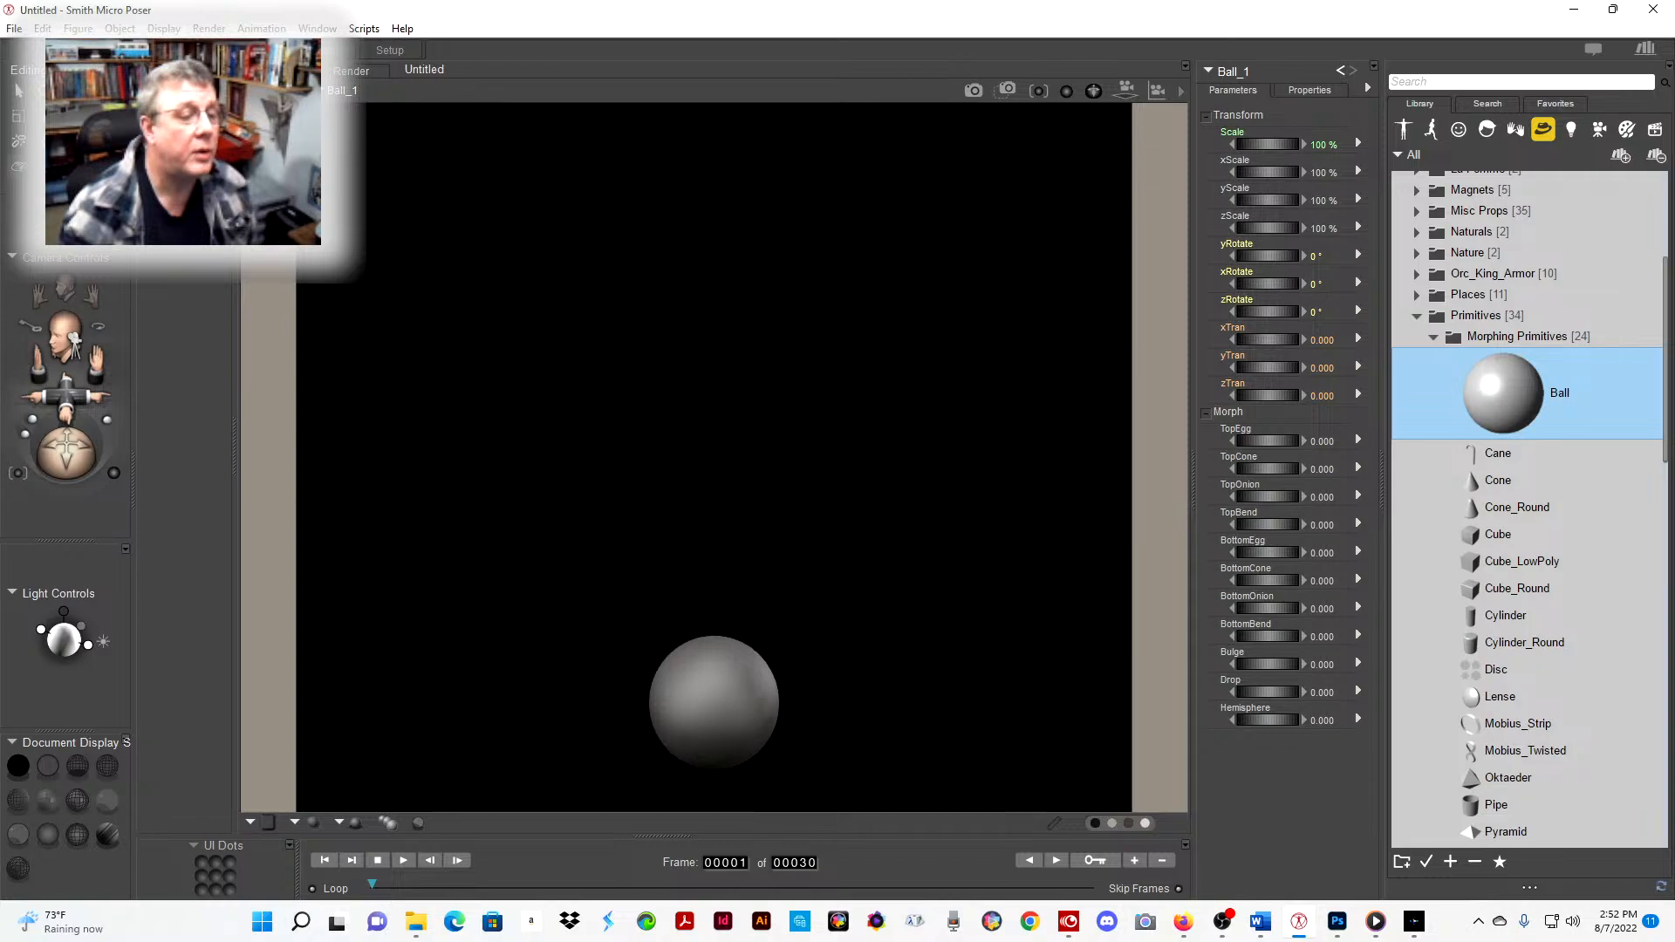
pyautogui.click(109, 50)
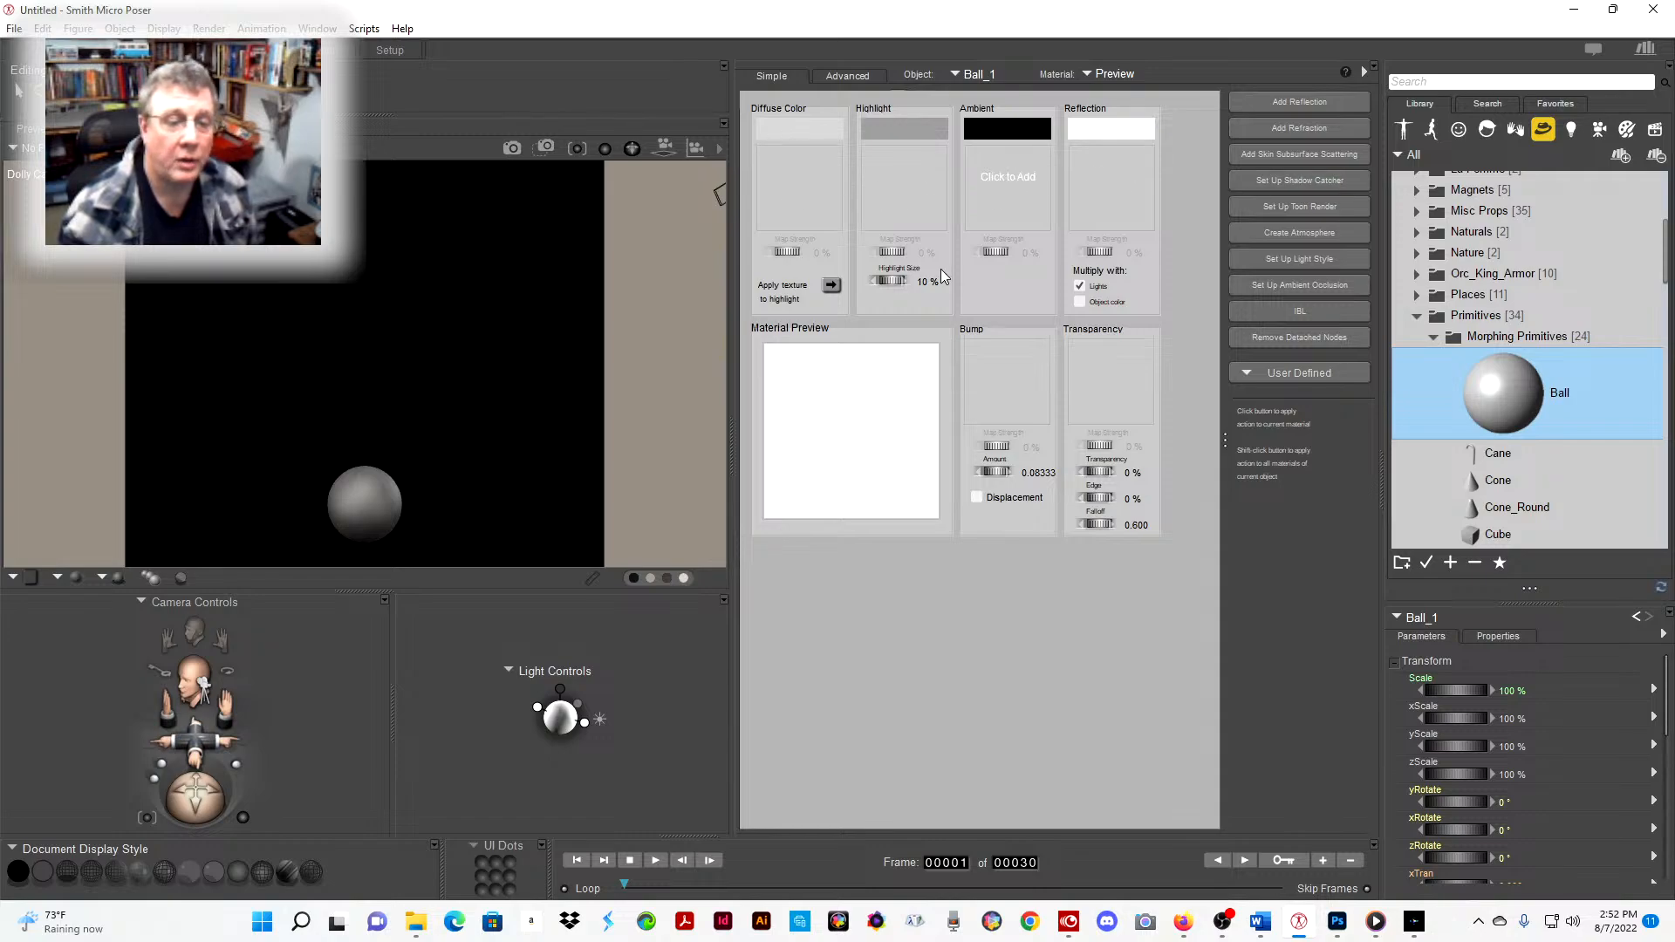
# - Load the moon 001 image as the ball's diffuse texture and apply the same texture to the highlight
pyautogui.click(795, 194)
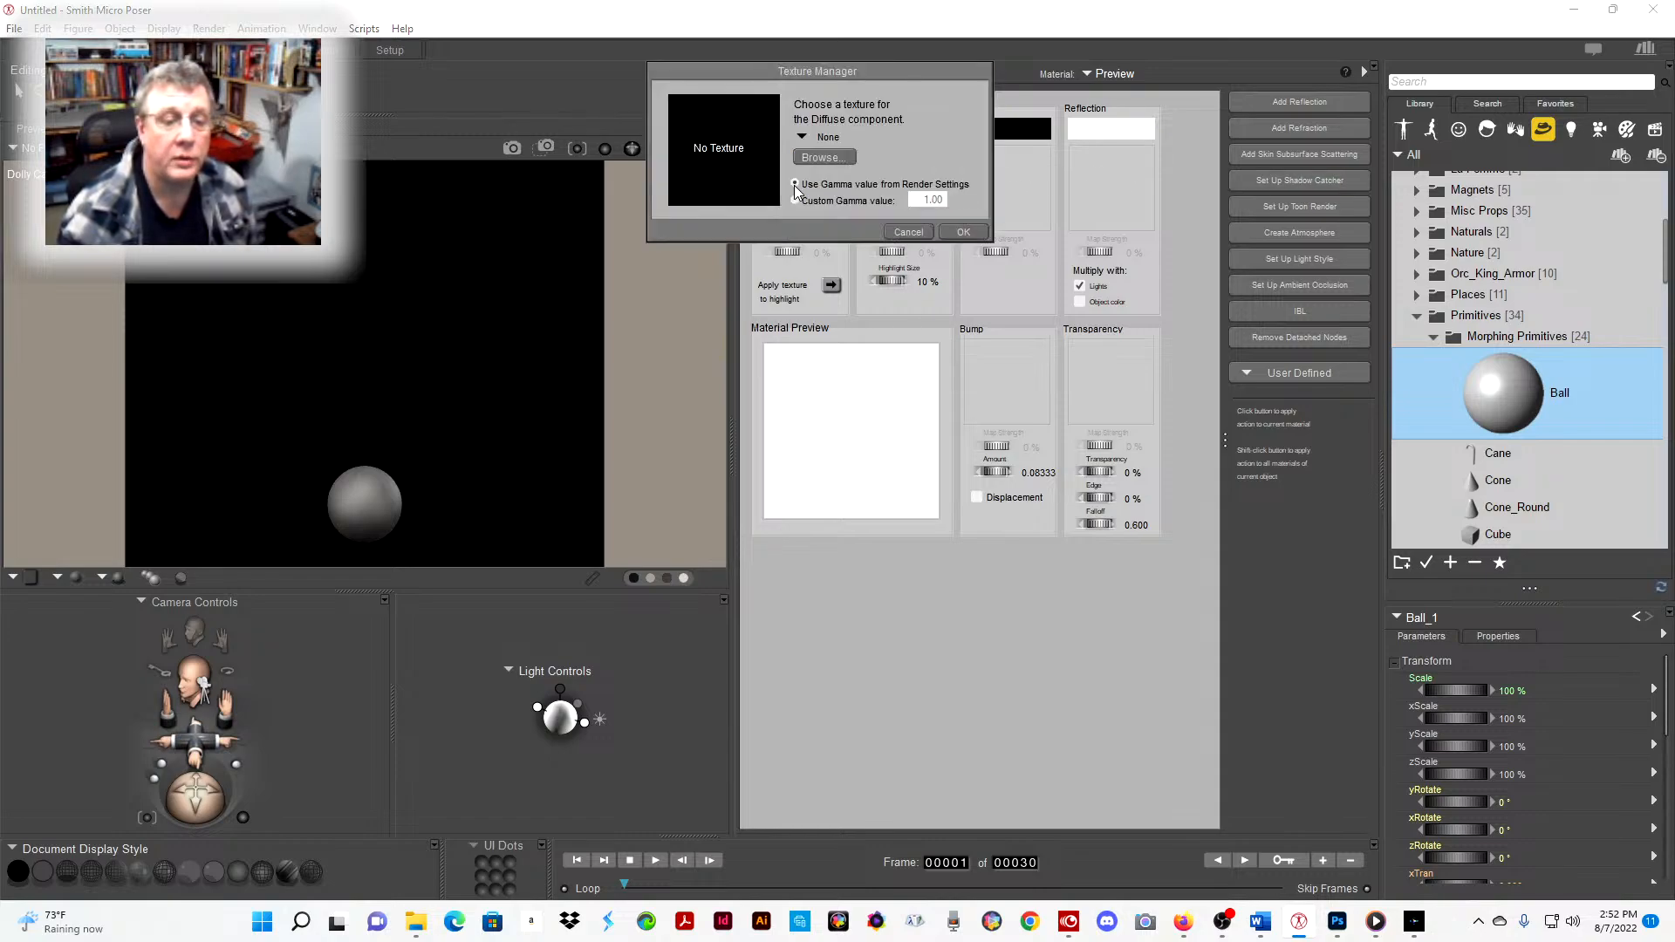
pyautogui.click(845, 159)
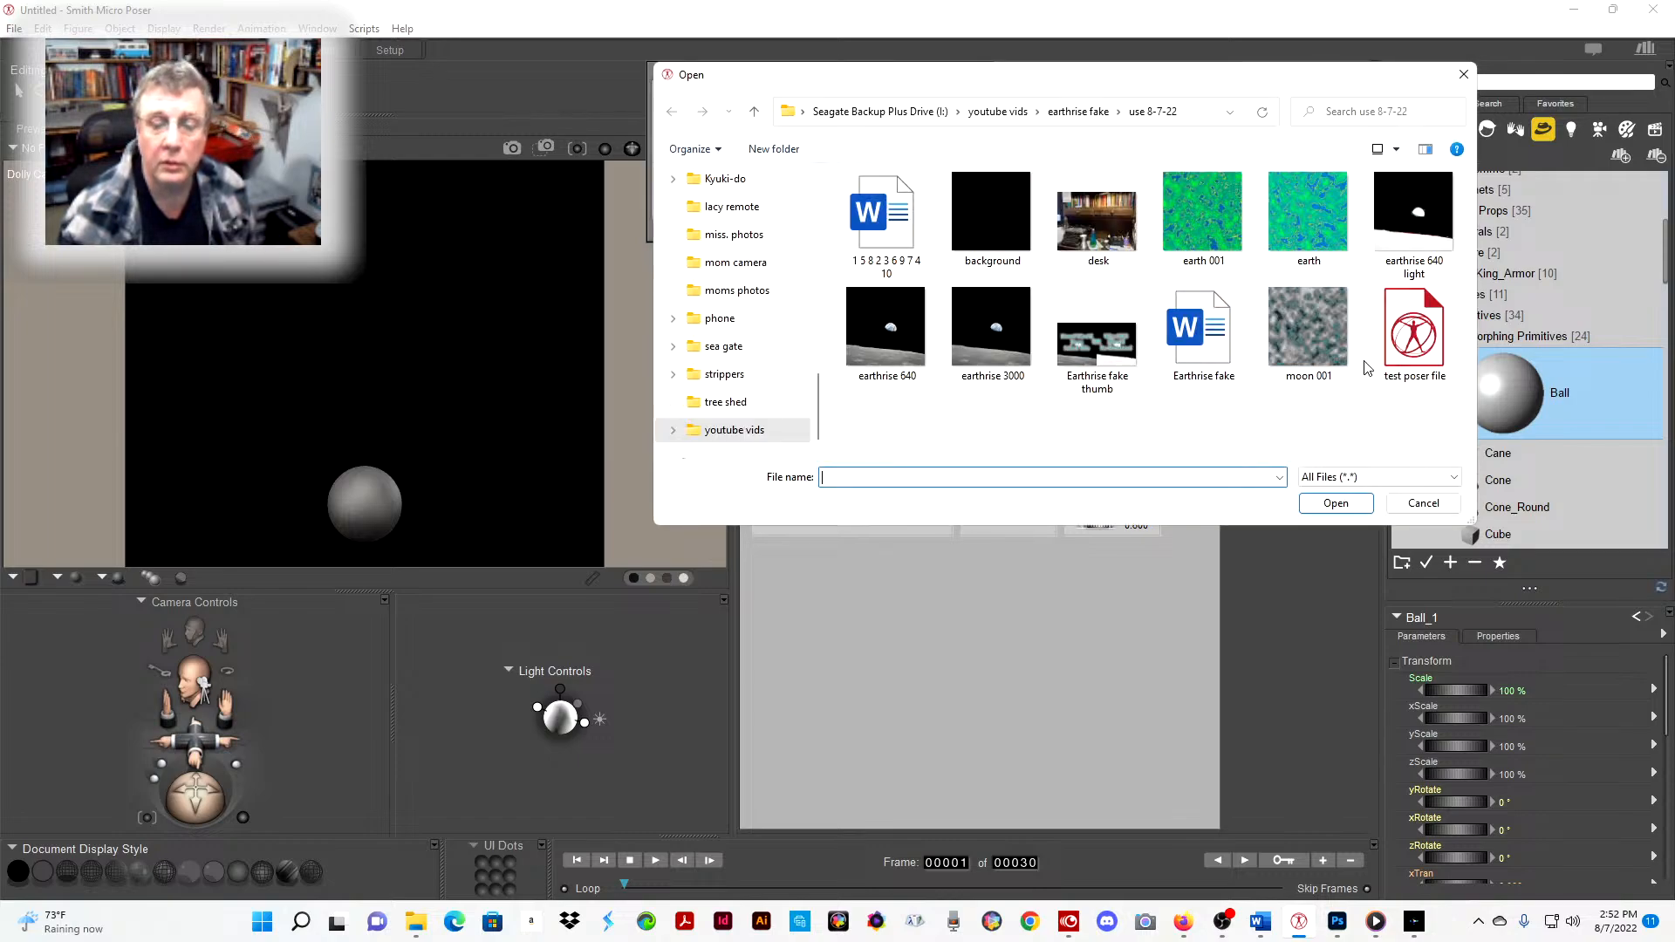
pyautogui.click(1327, 328)
pyautogui.click(1335, 503)
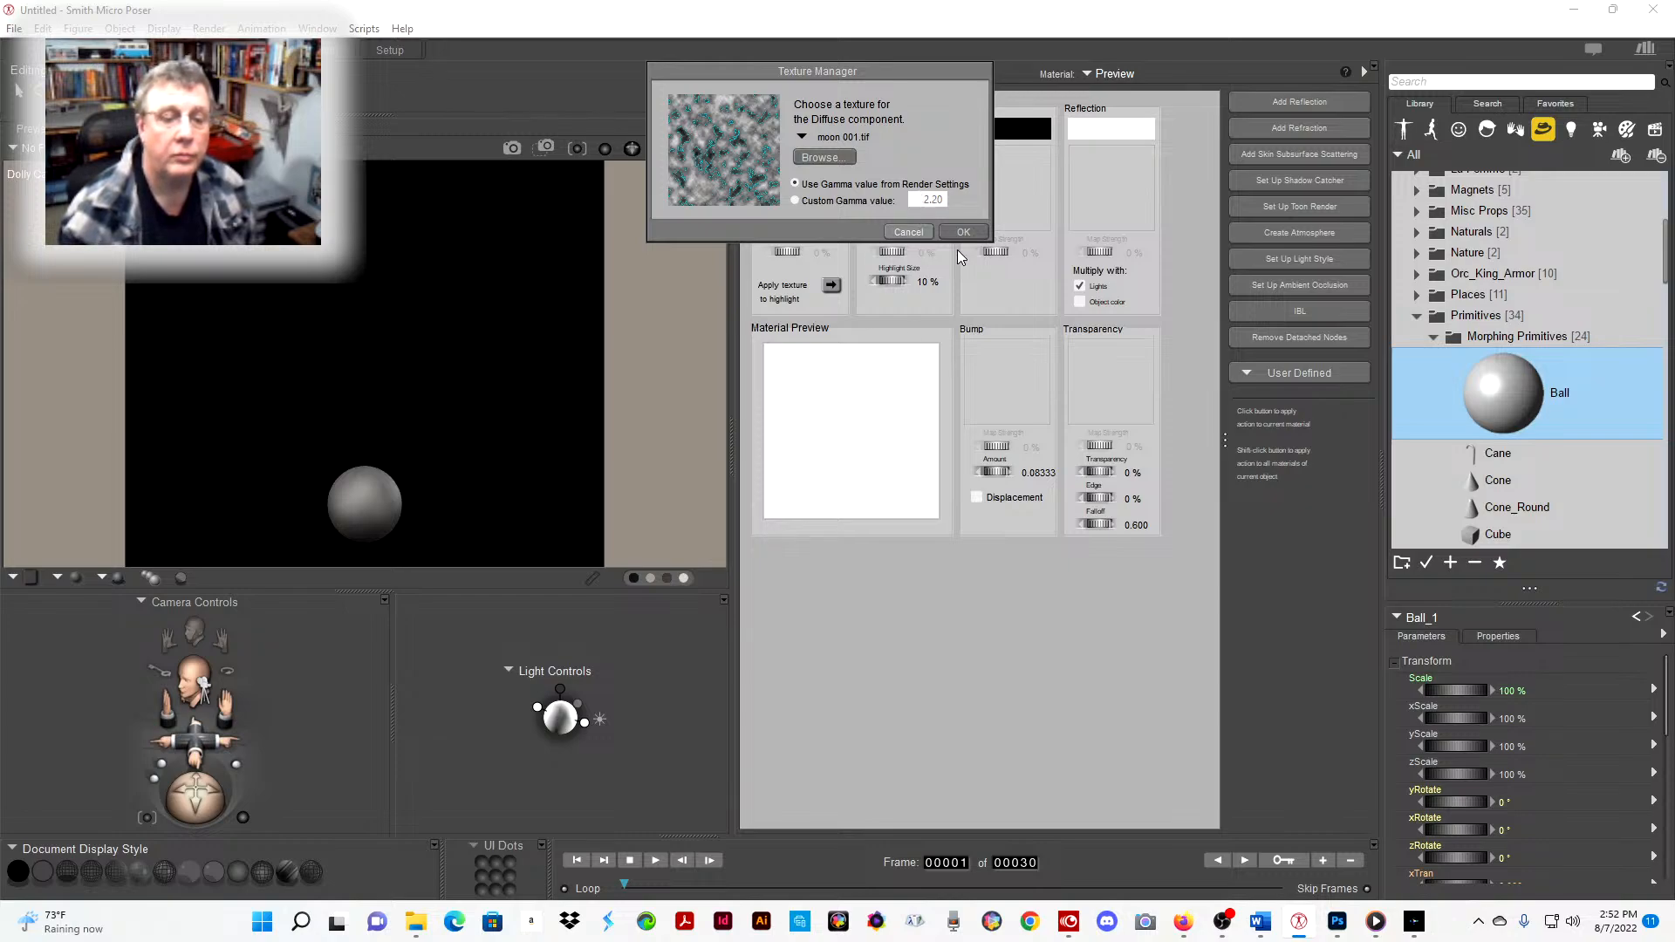
pyautogui.click(963, 231)
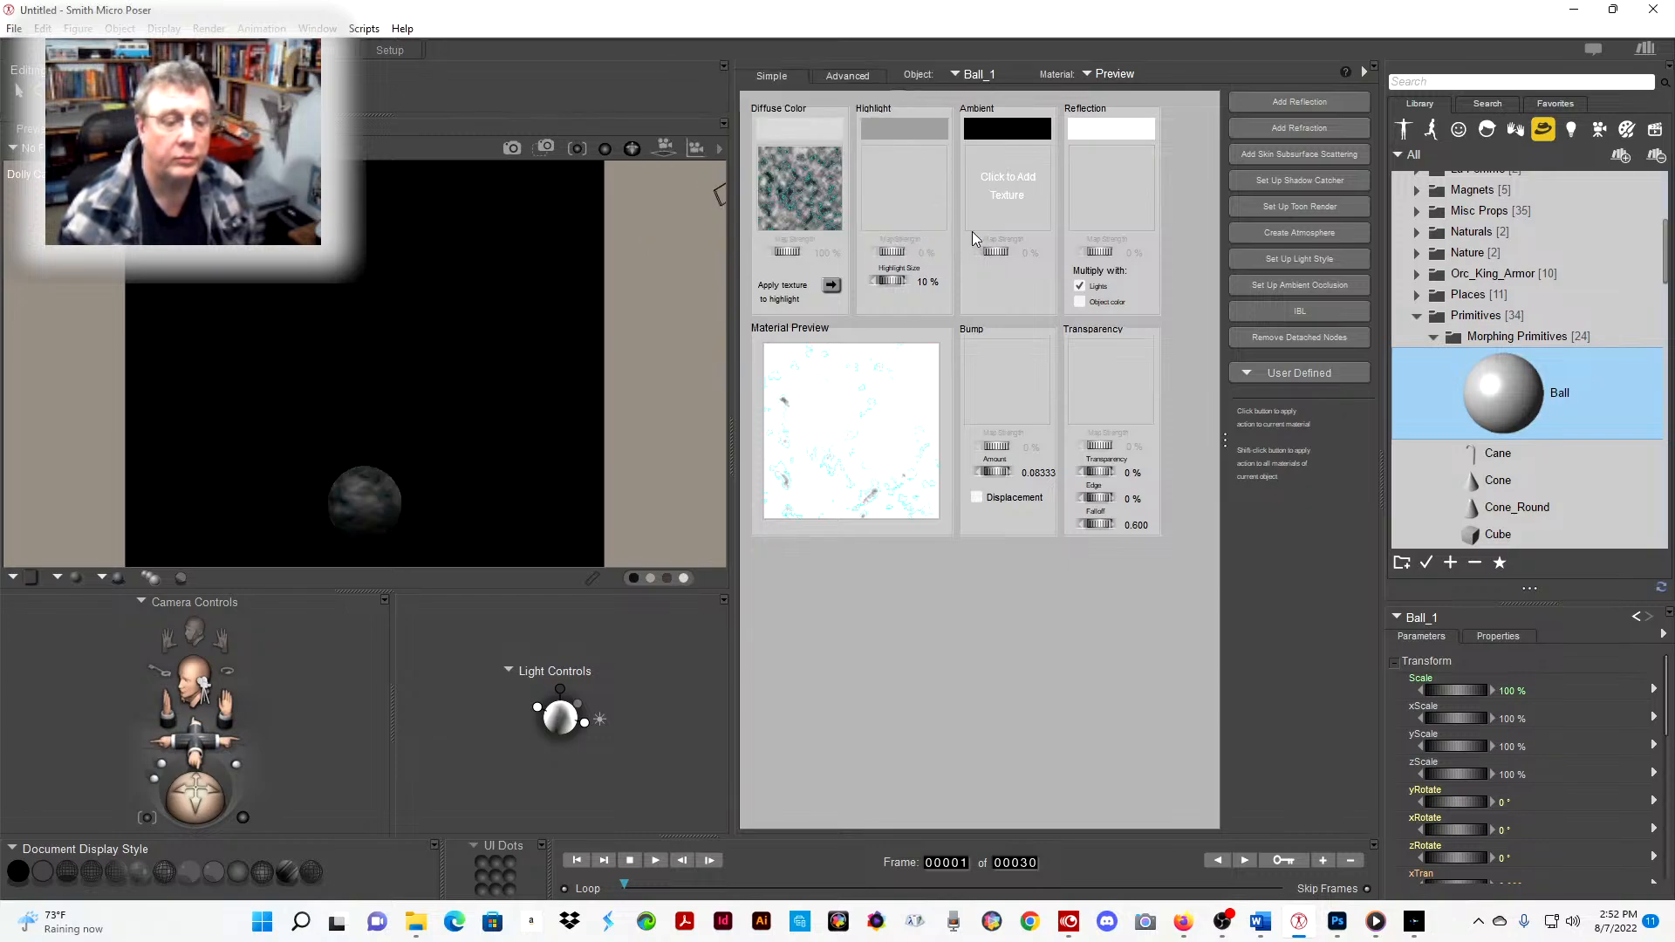
pyautogui.click(831, 288)
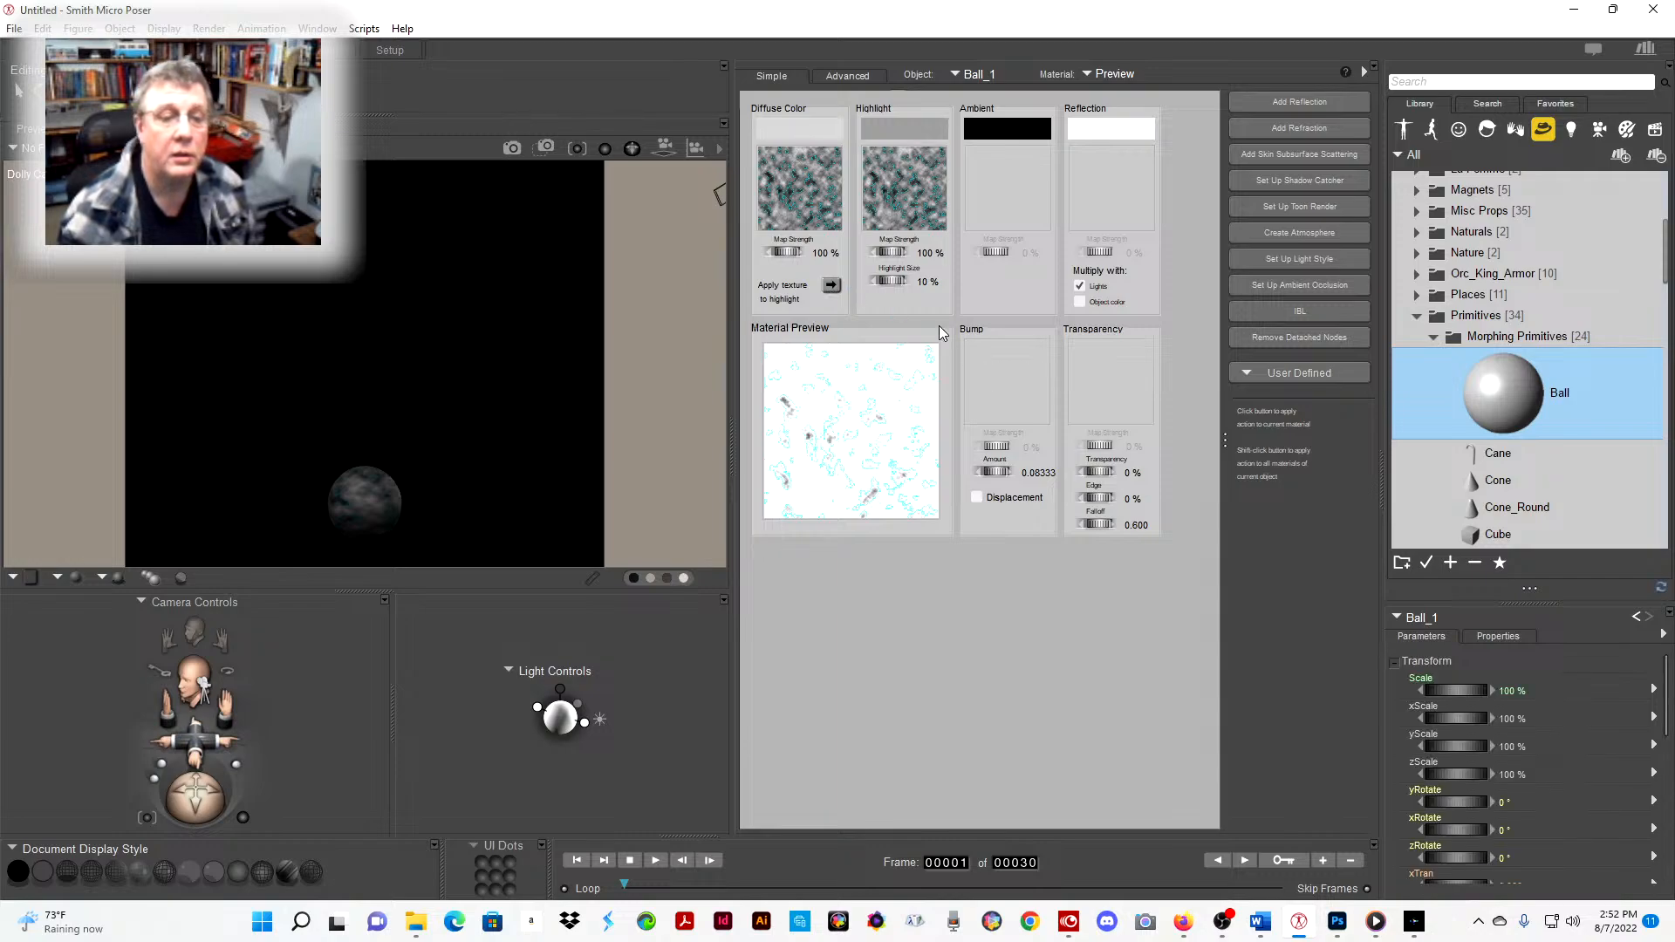
# - Set the ball's diffuse and highlight colors to white and its highlight size to 0%
pyautogui.click(793, 131)
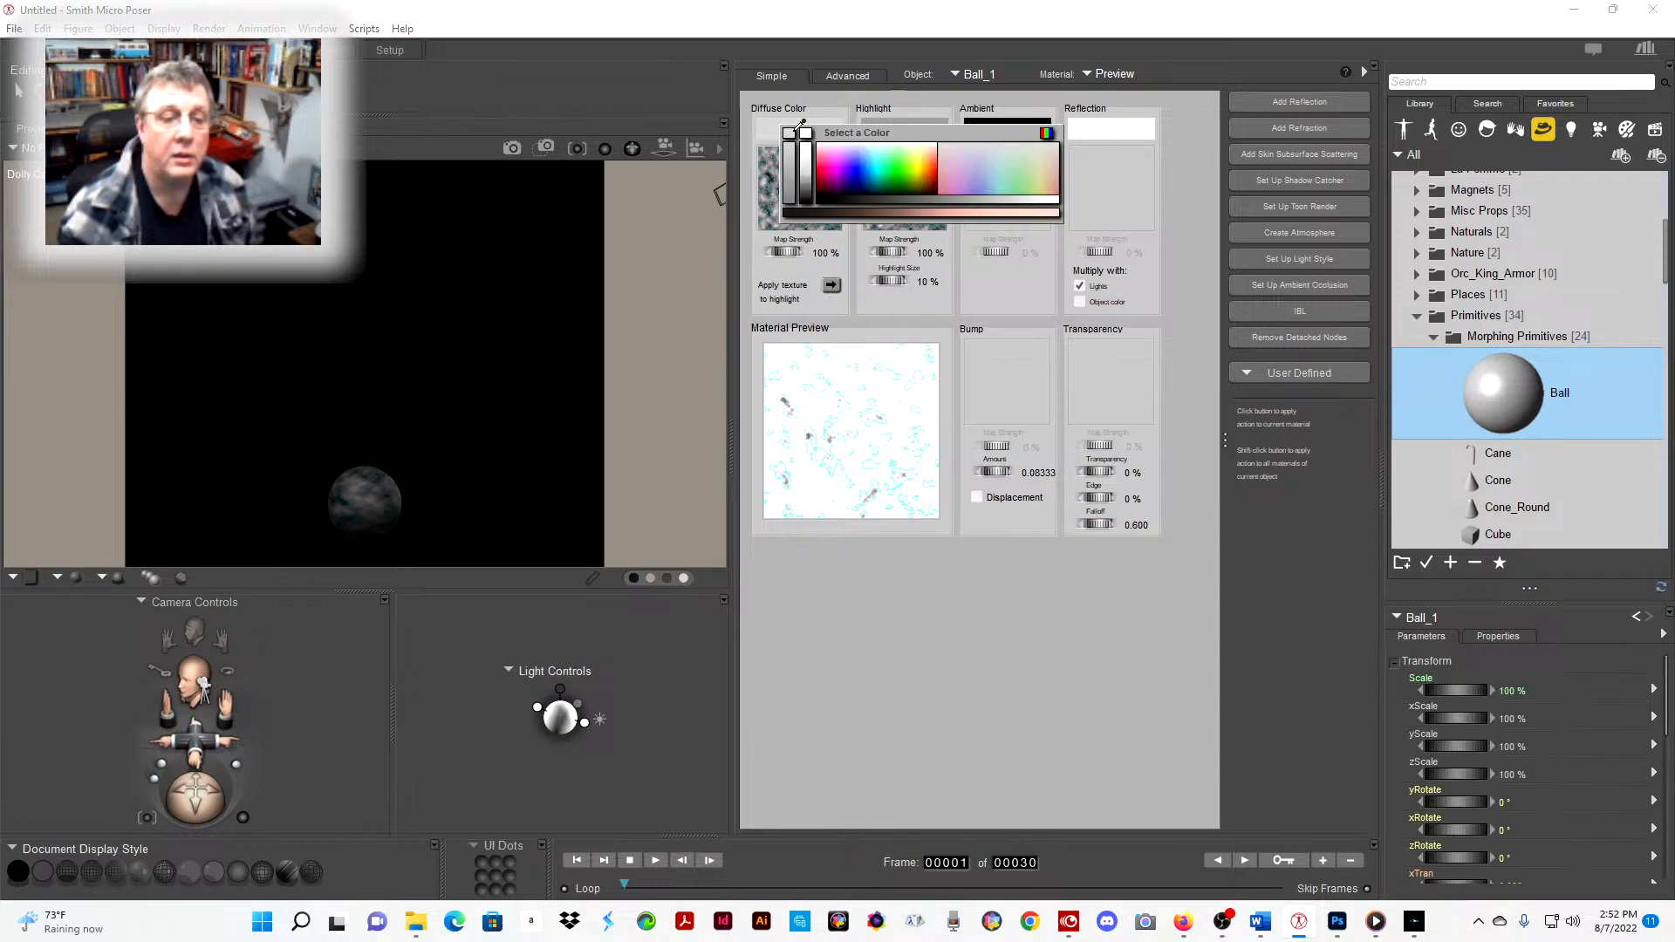
pyautogui.click(1123, 122)
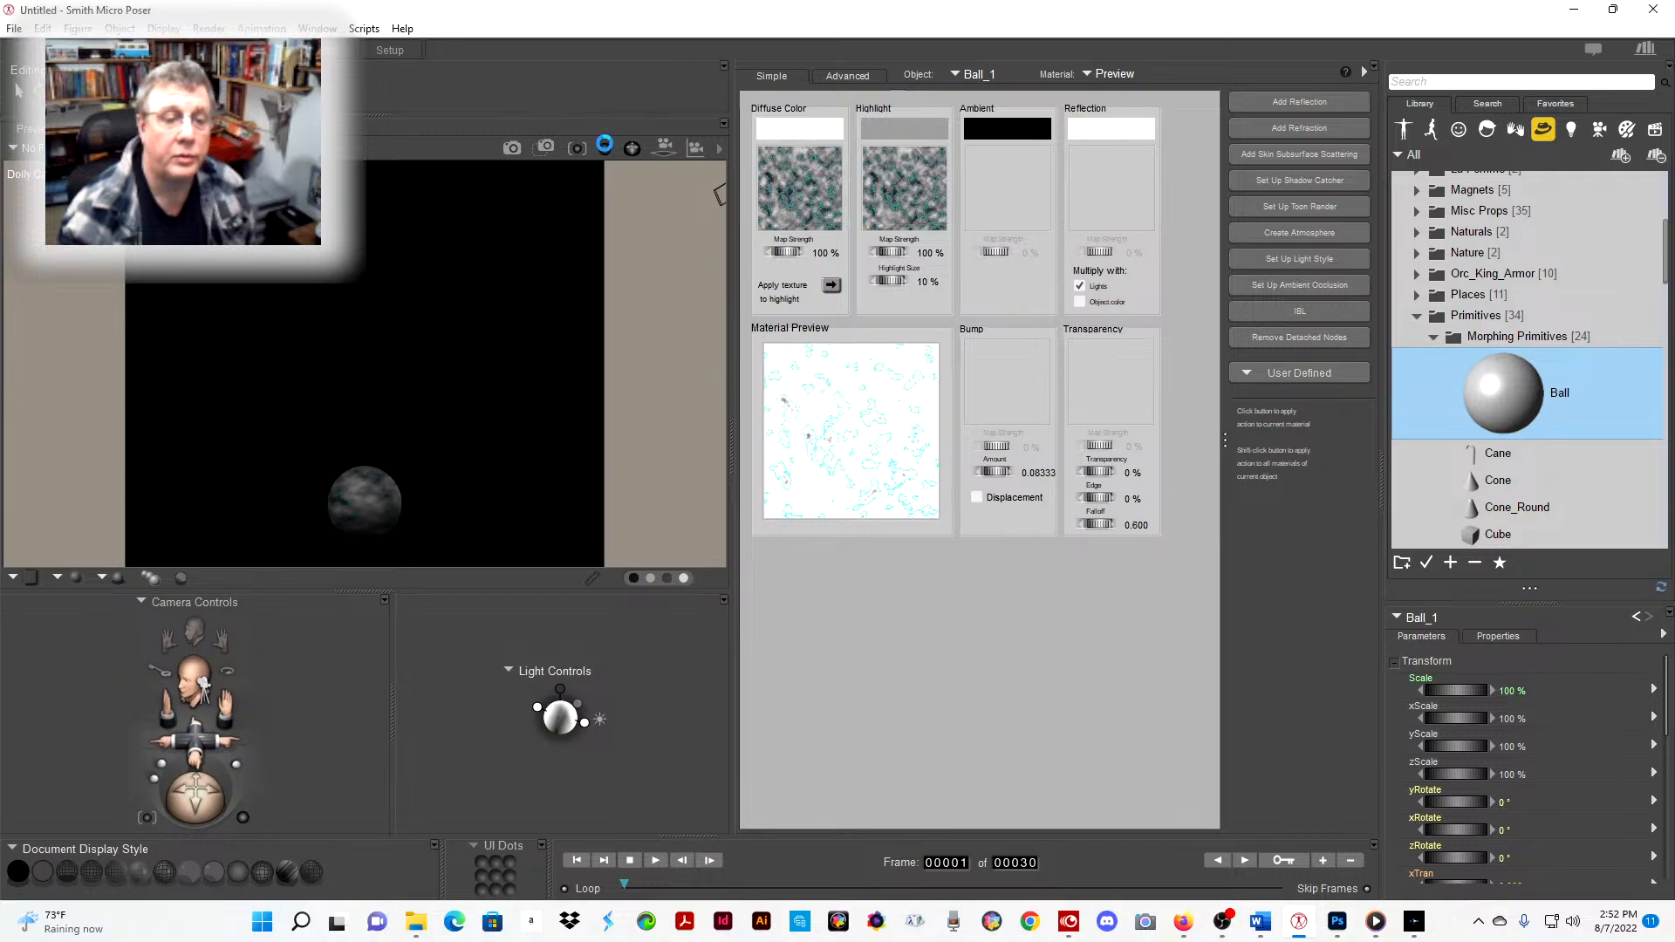
pyautogui.click(881, 131)
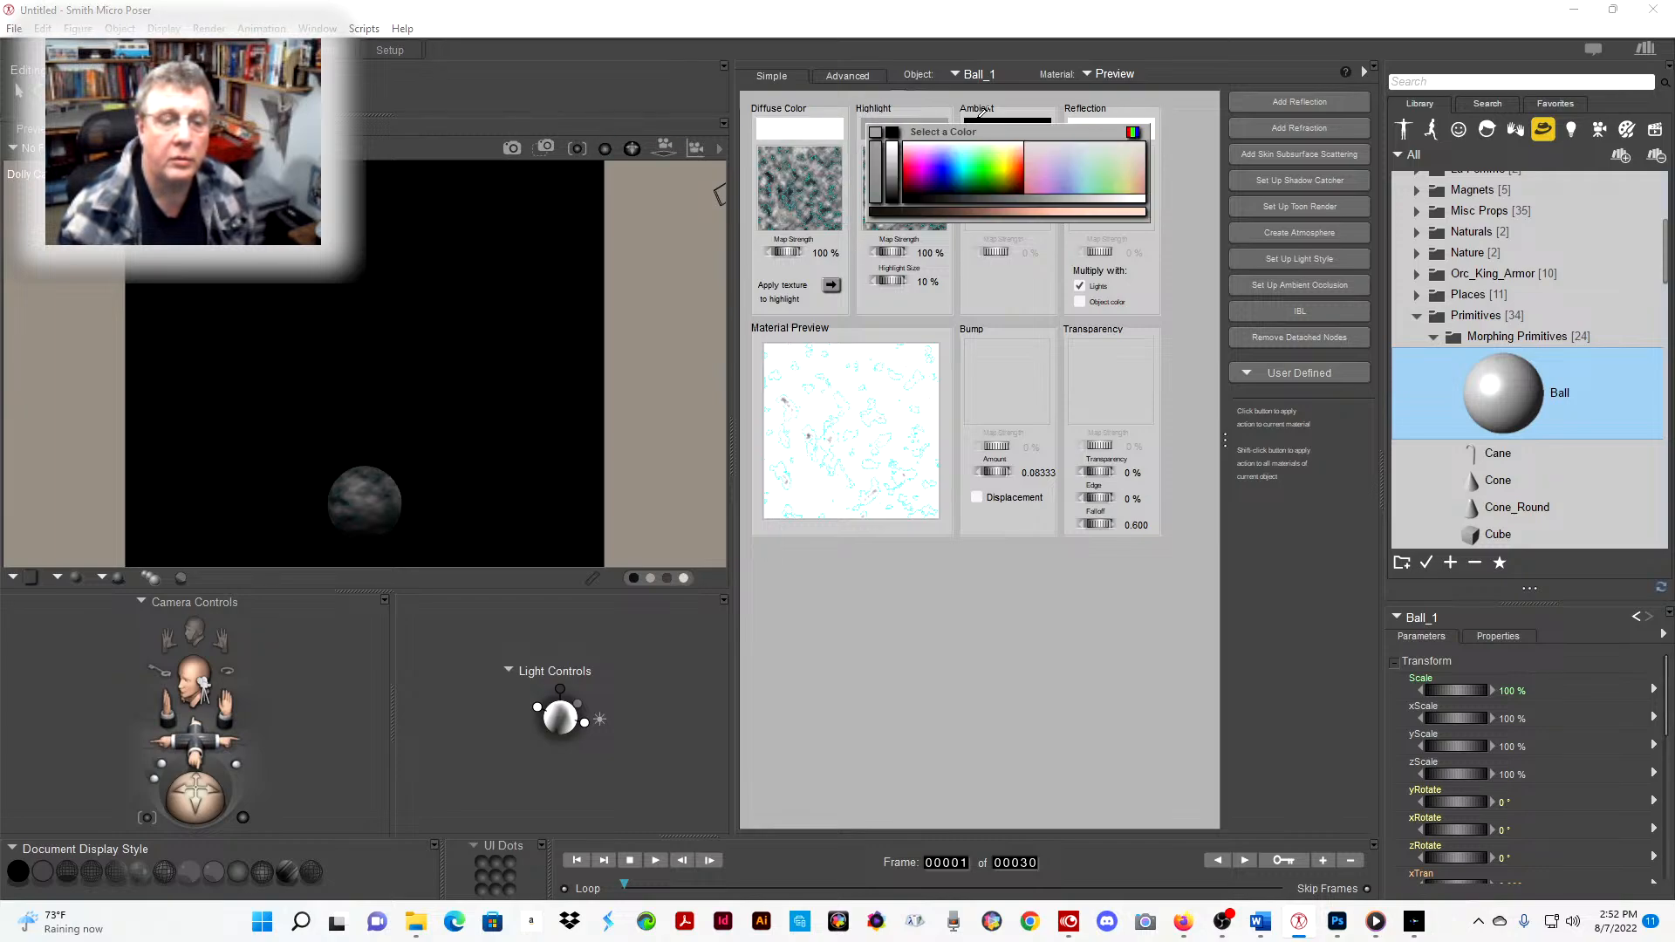
pyautogui.click(1121, 122)
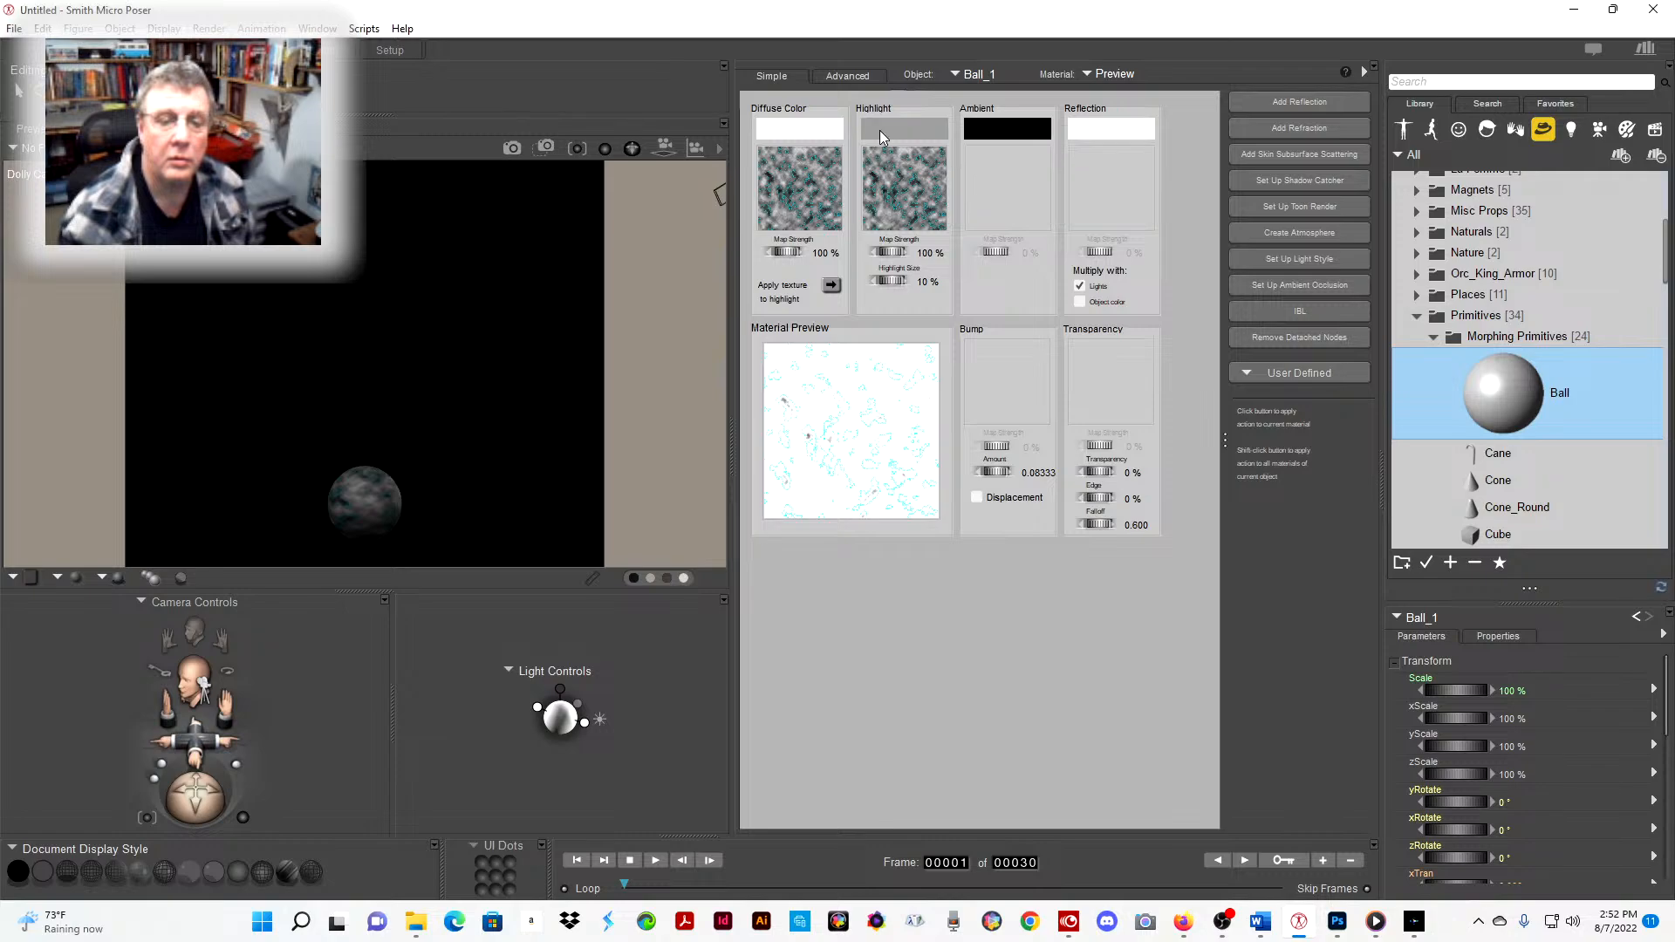
pyautogui.click(930, 281)
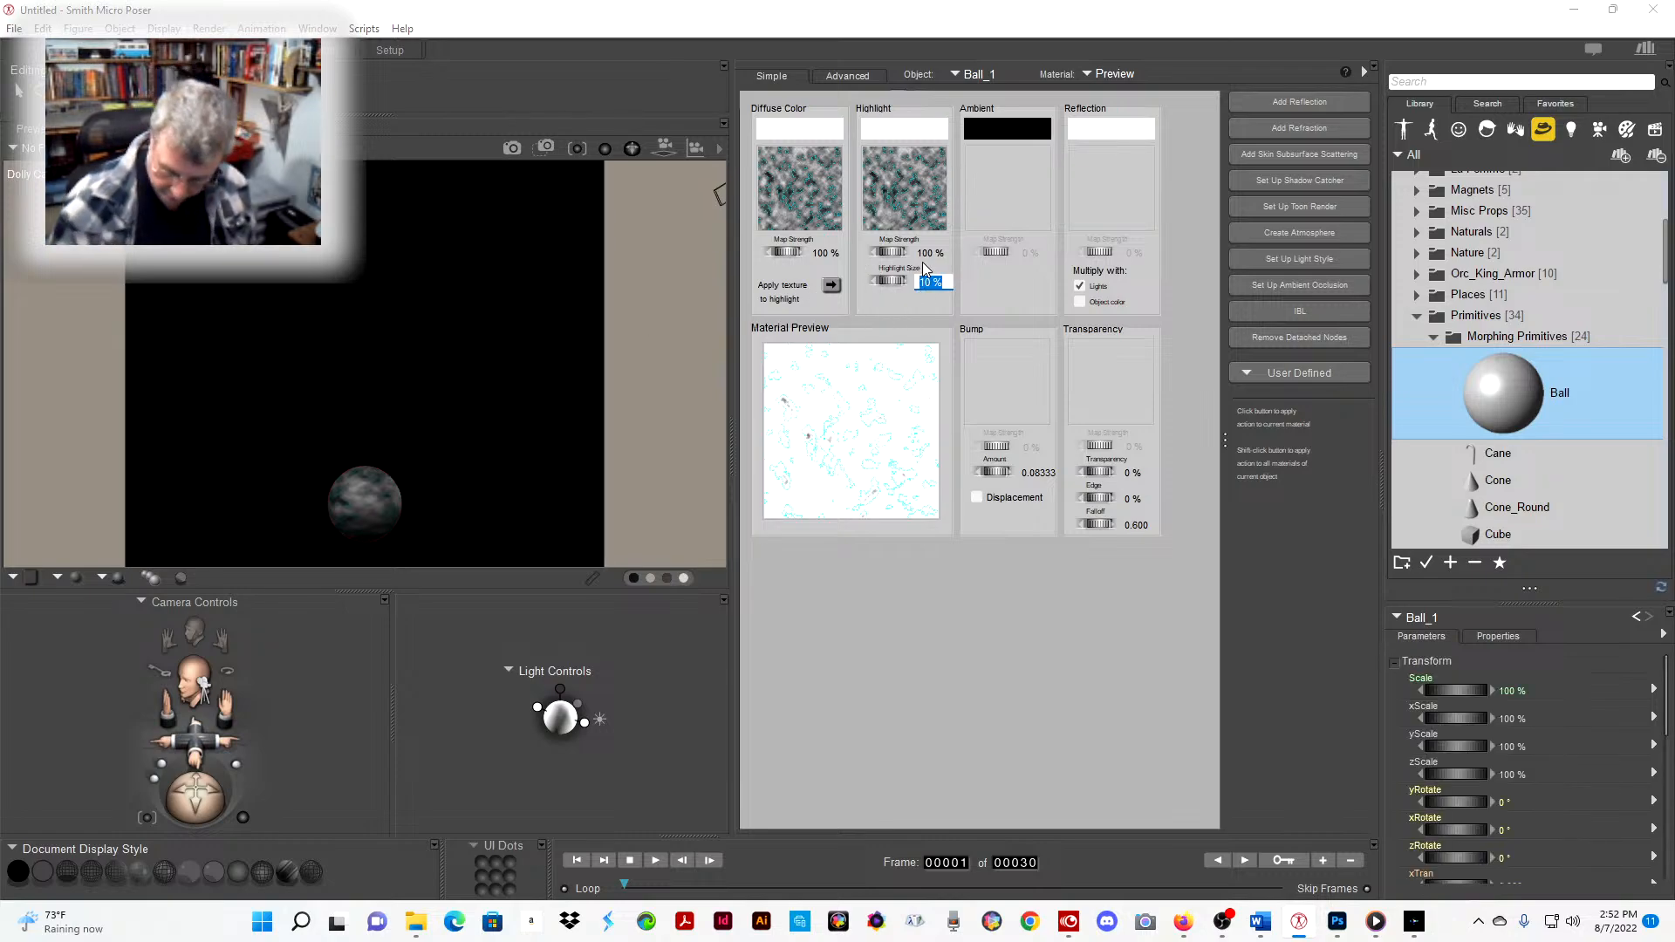
pyautogui.write('0')
pyautogui.press('Return')
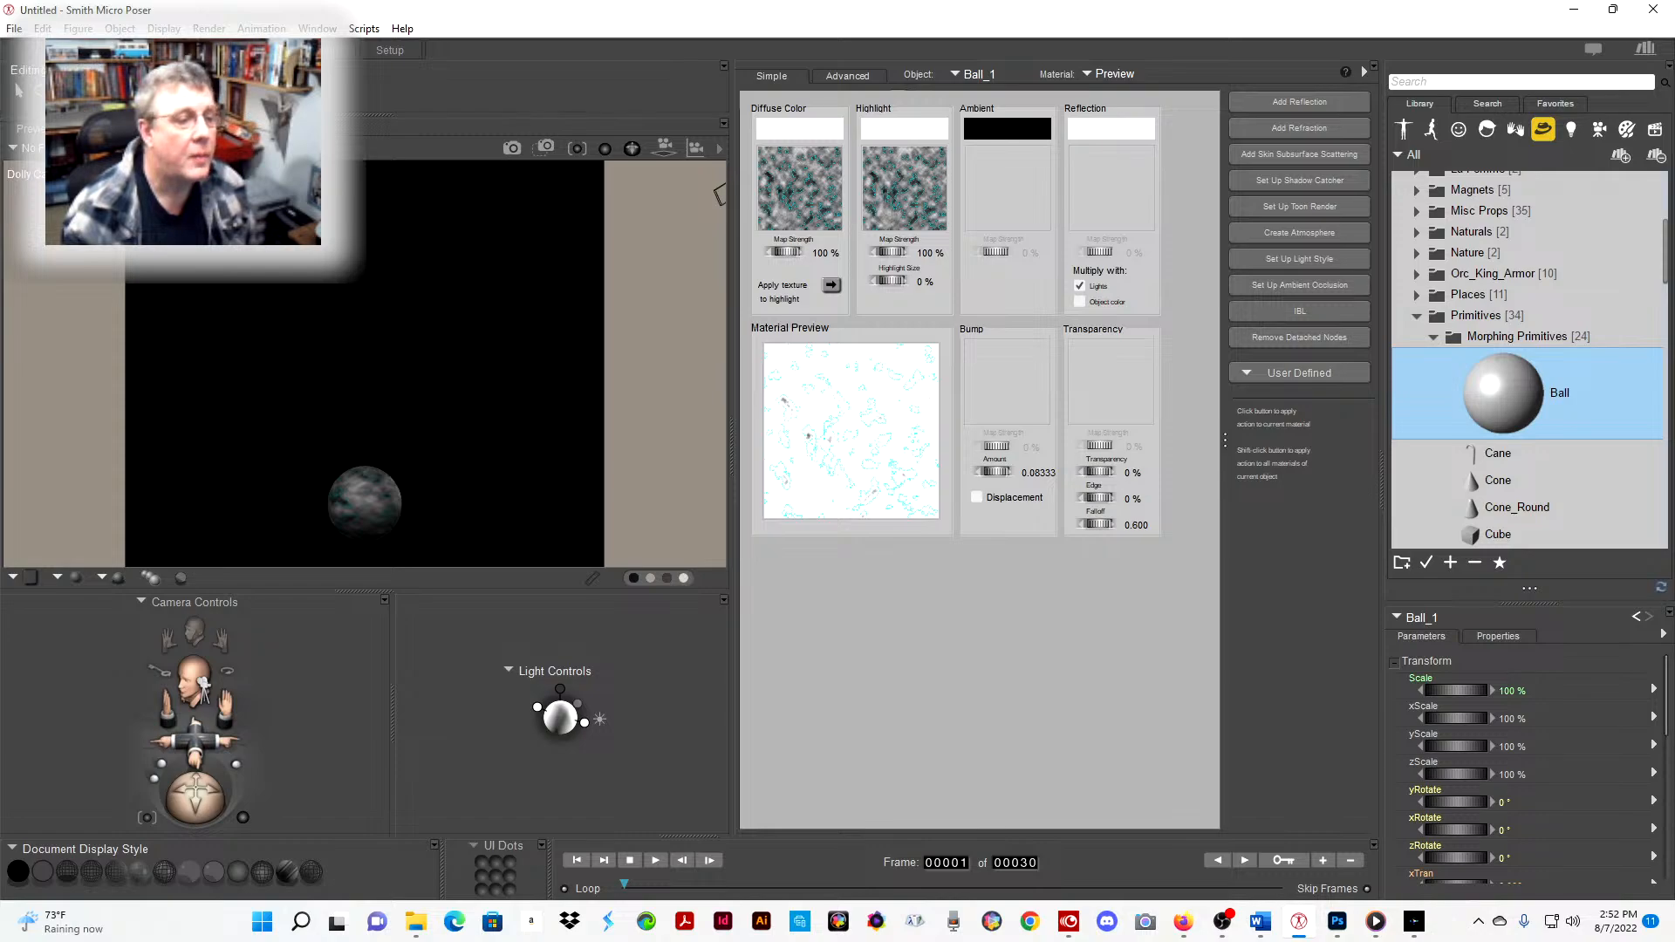
# - Return to the Pose room, area-render the region around the ball to check its texture, and go back to the preview
pyautogui.click(32, 50)
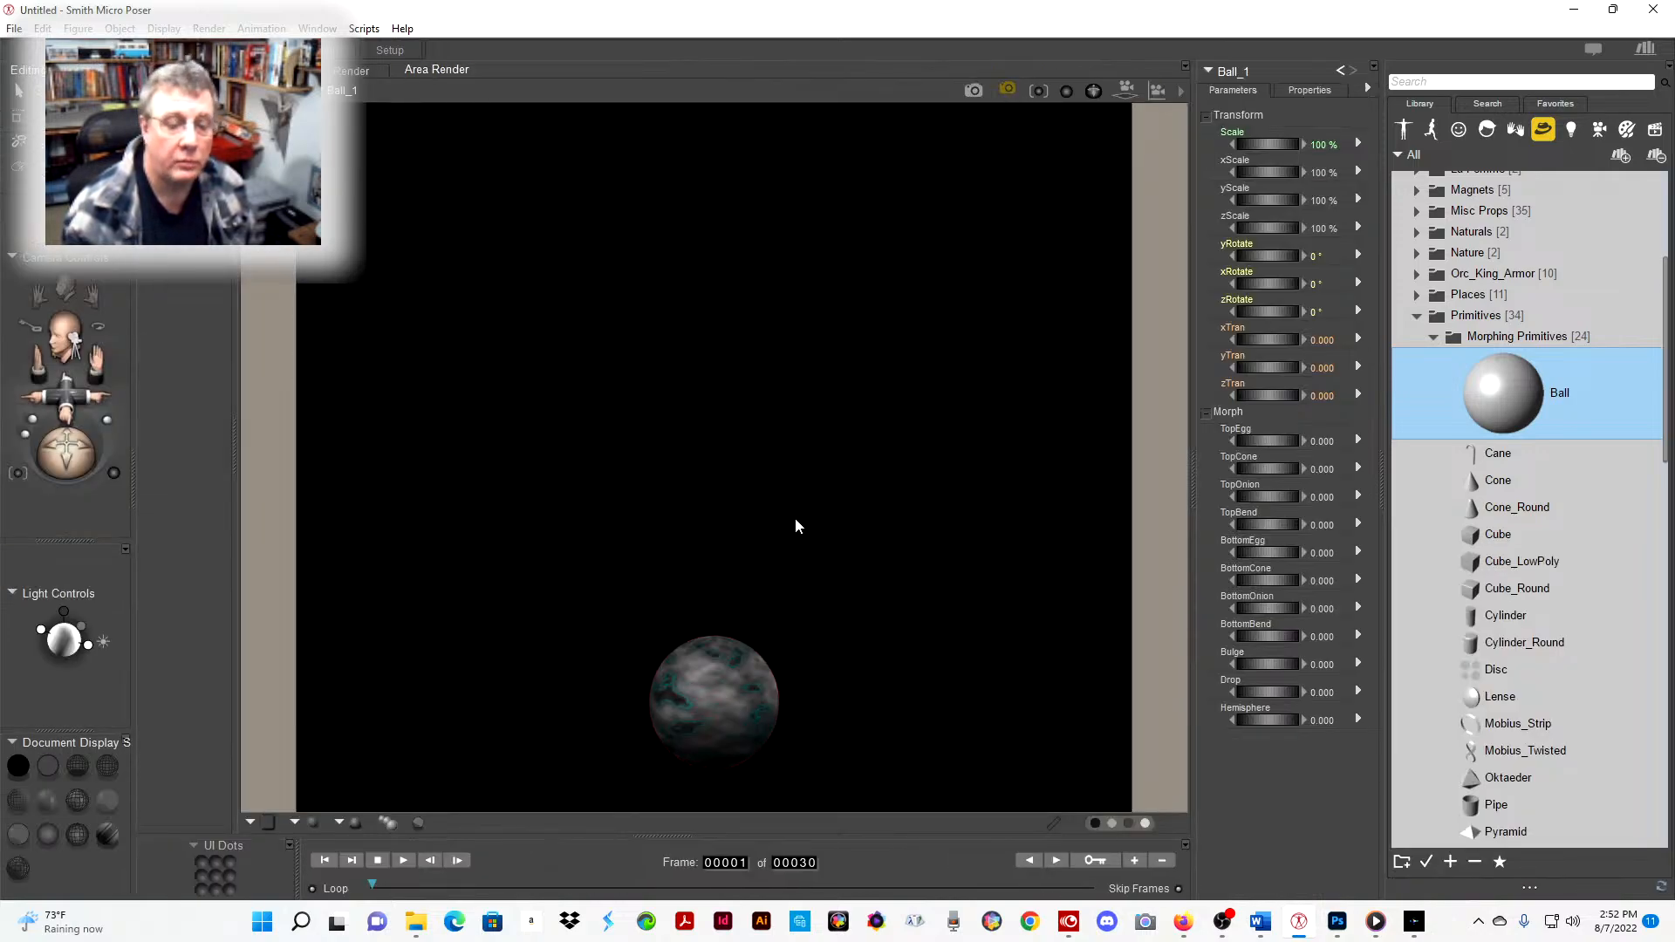
pyautogui.moveTo(586, 579); pyautogui.dragTo(806, 773)
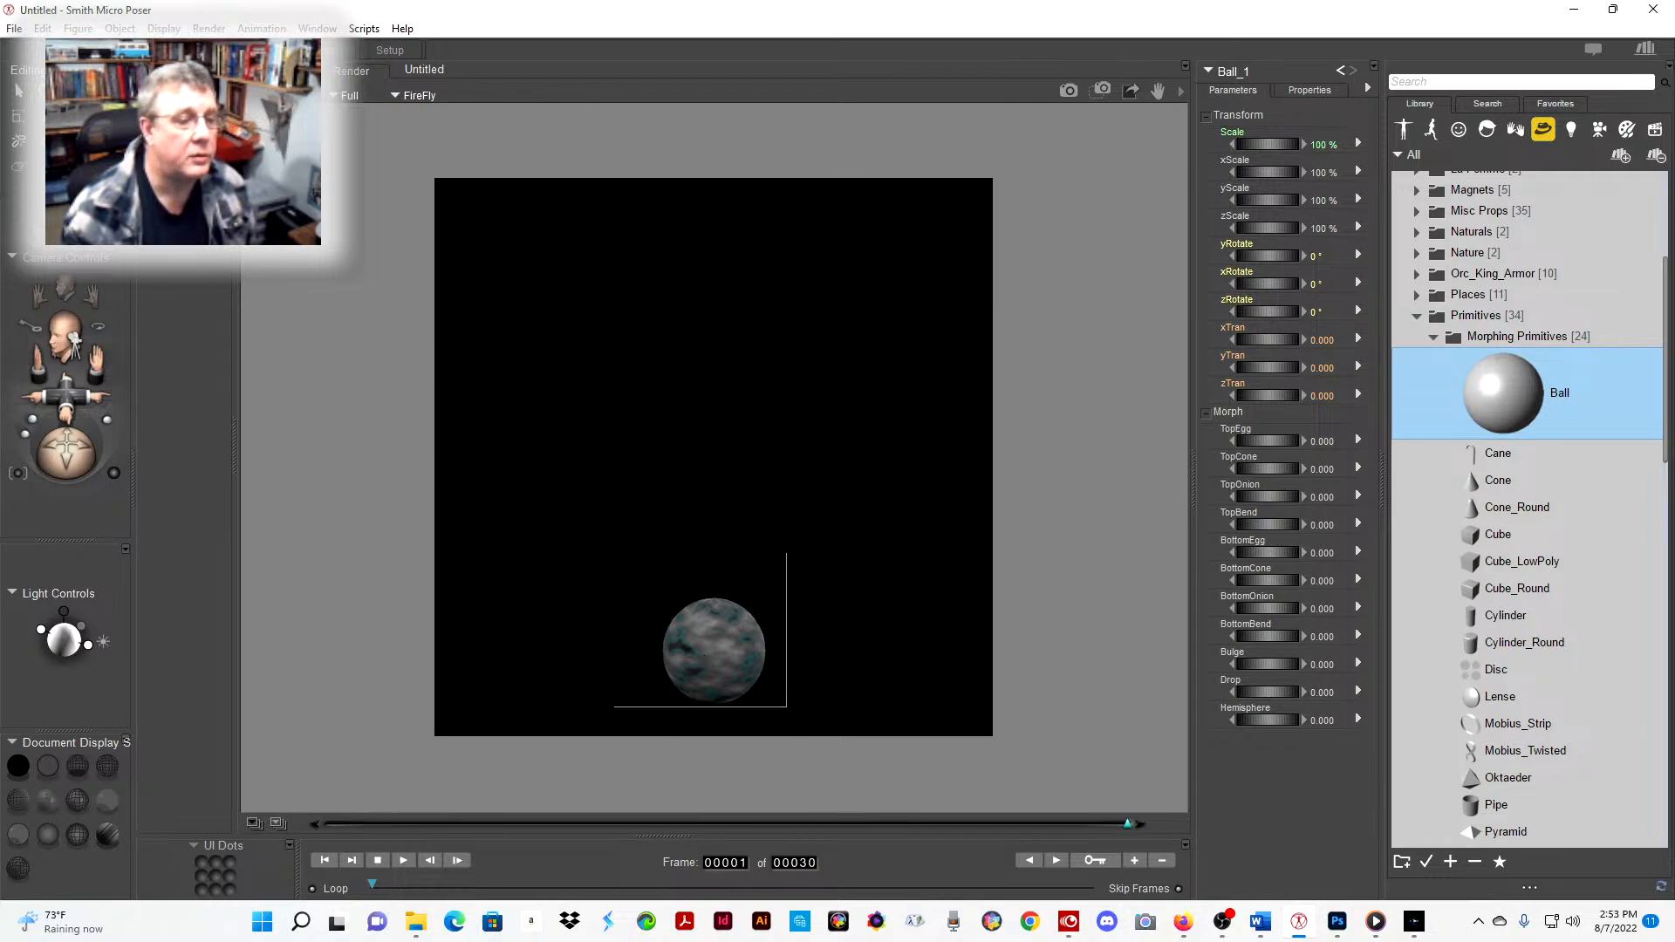
pyautogui.click(281, 70)
pyautogui.click(315, 91)
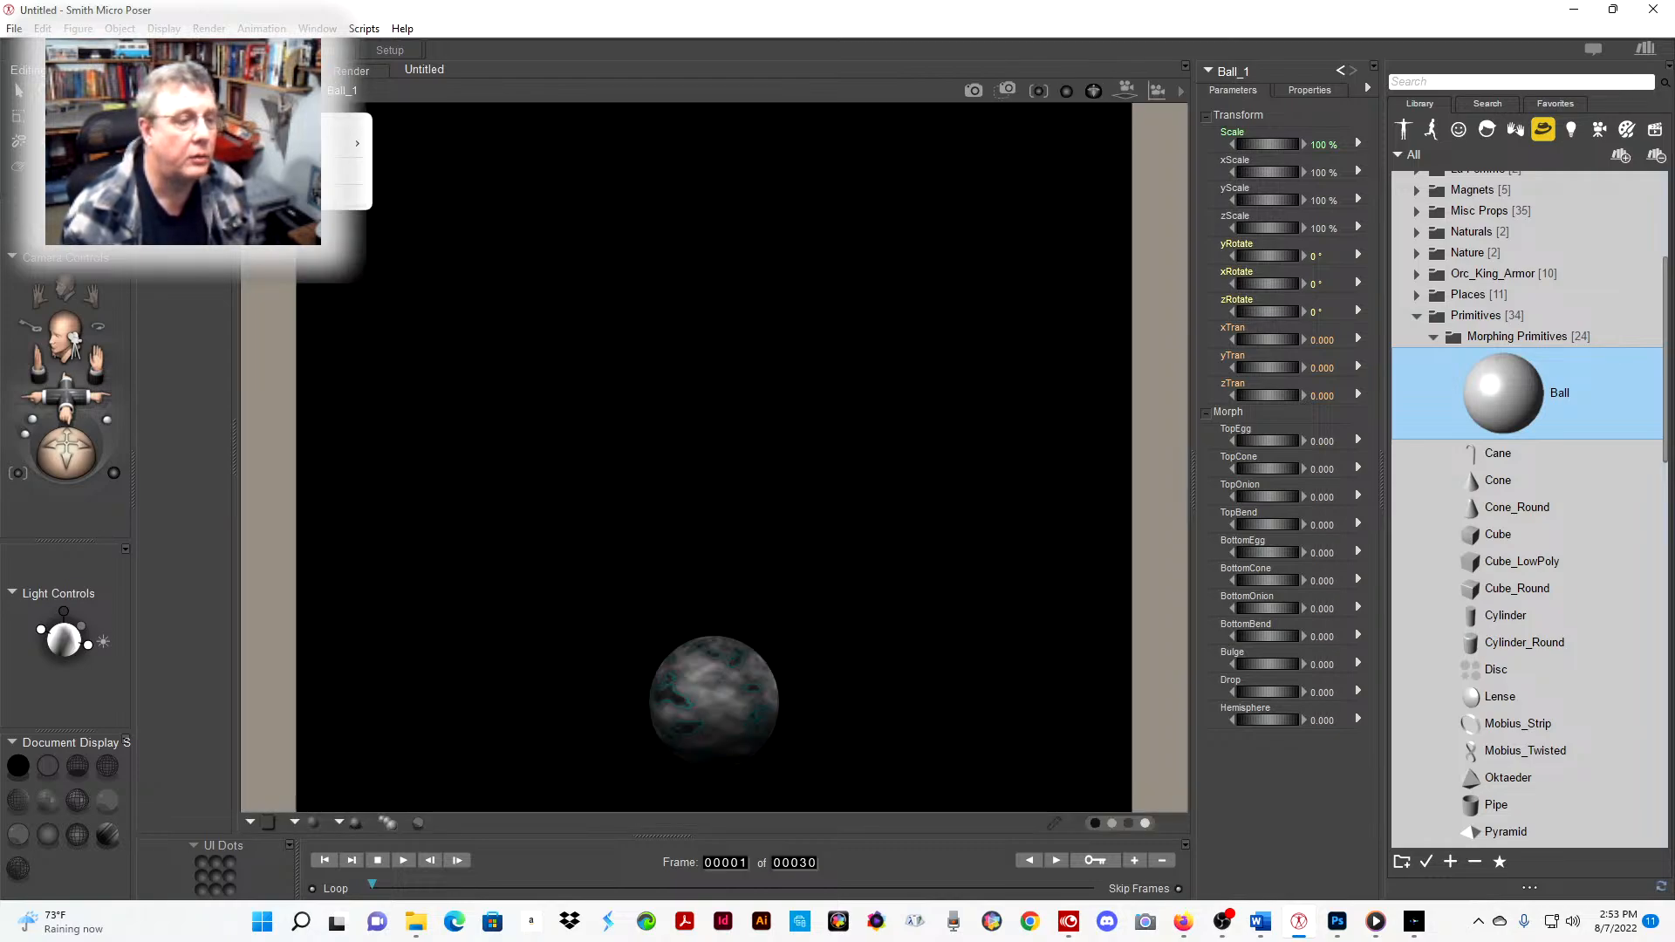
# - Set the ball's ambient color to a medium gray of RGB 112, 112, 112 in the Material room
pyautogui.click(121, 32)
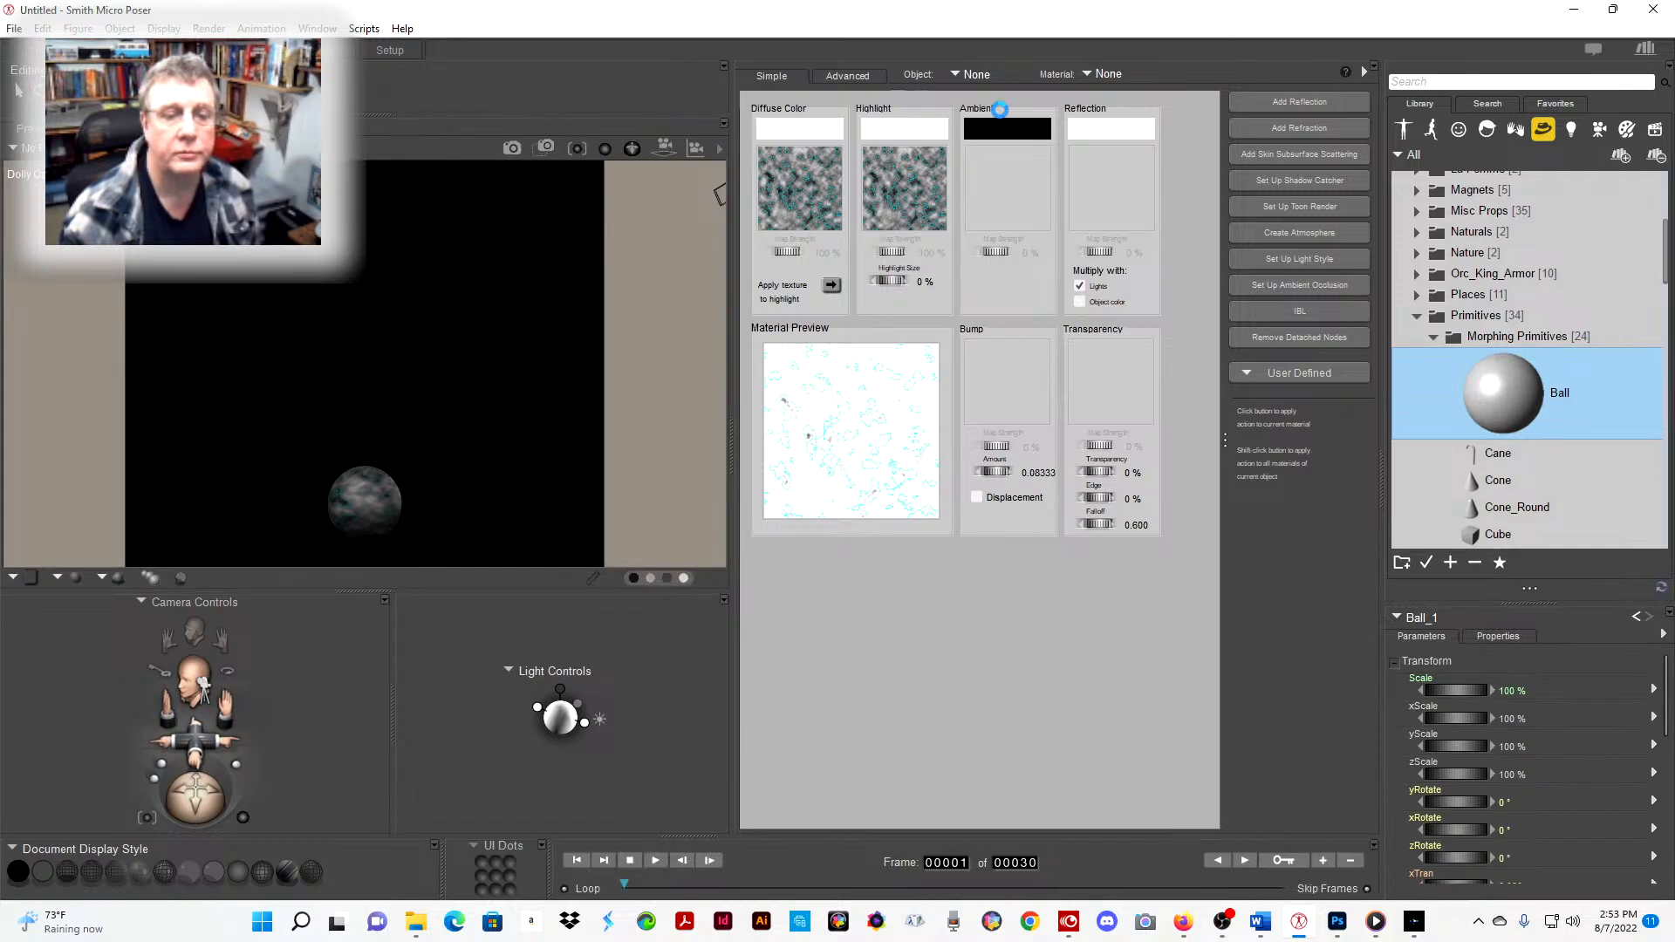
pyautogui.click(1043, 128)
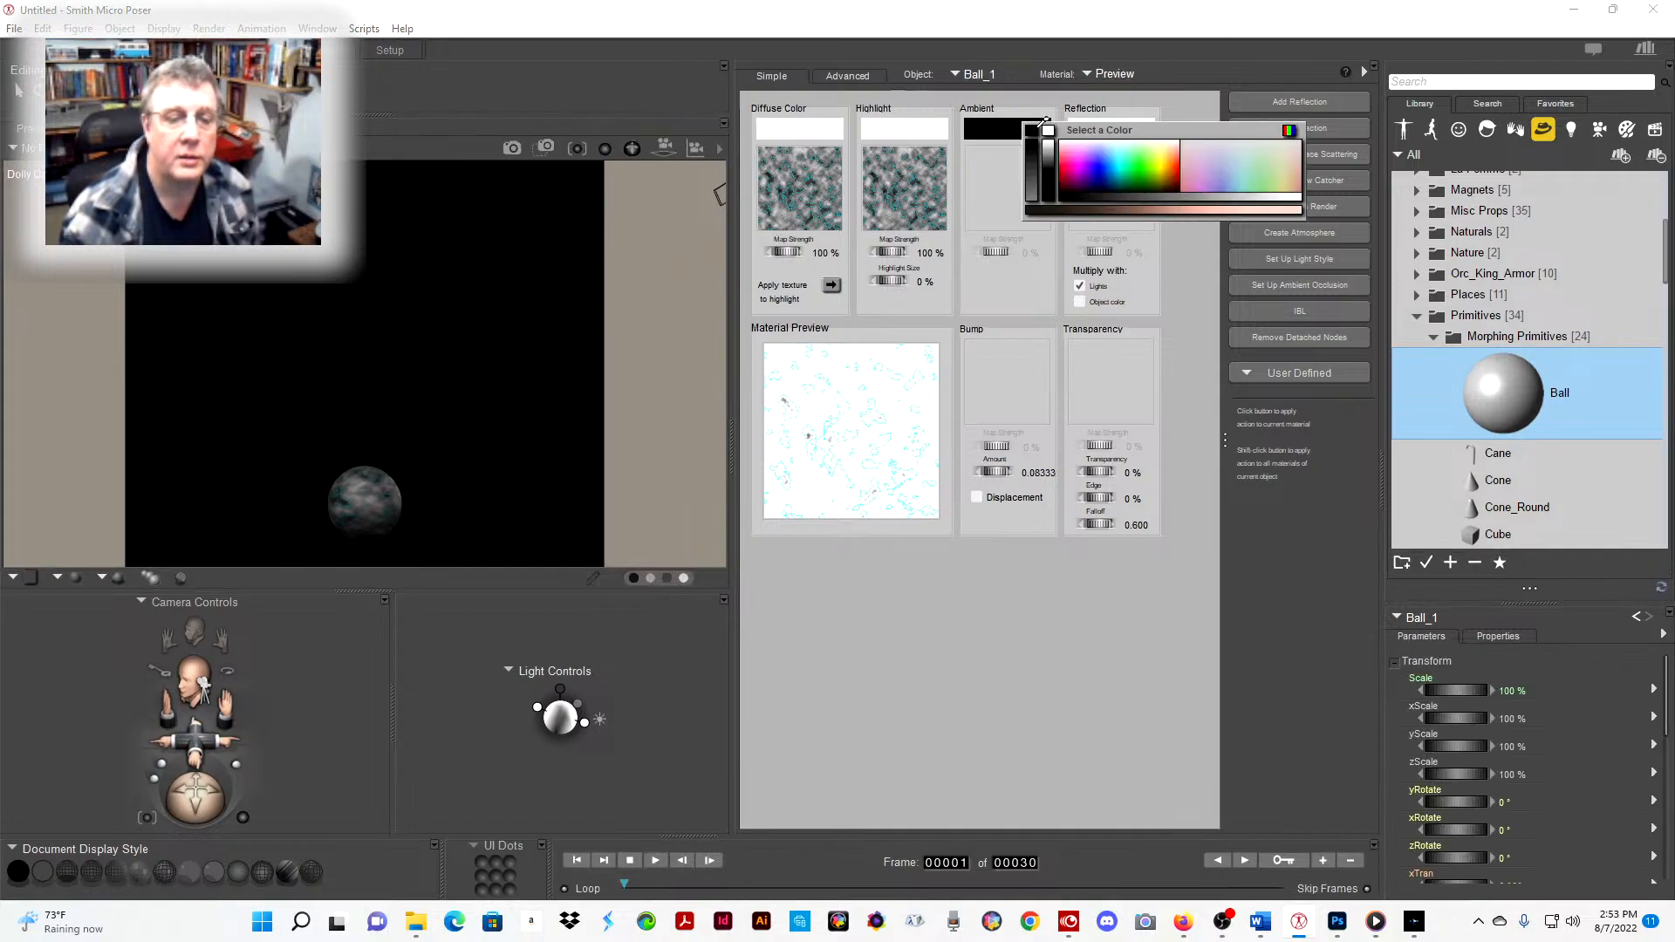
pyautogui.click(1288, 130)
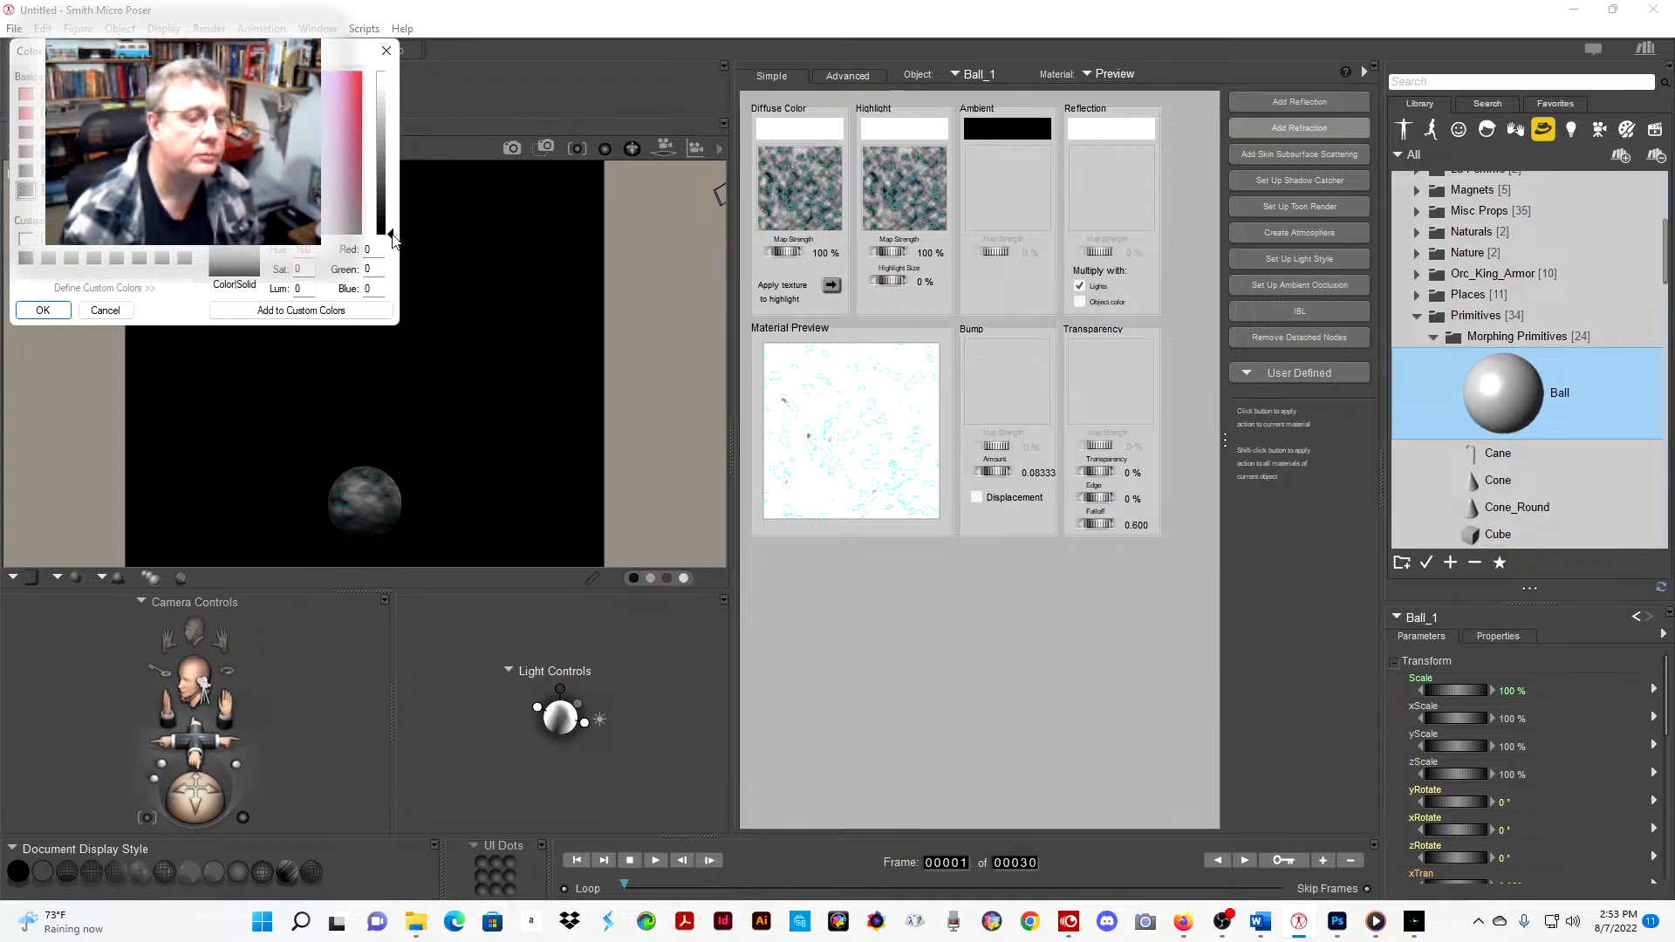
pyautogui.moveTo(390, 235); pyautogui.dragTo(393, 162)
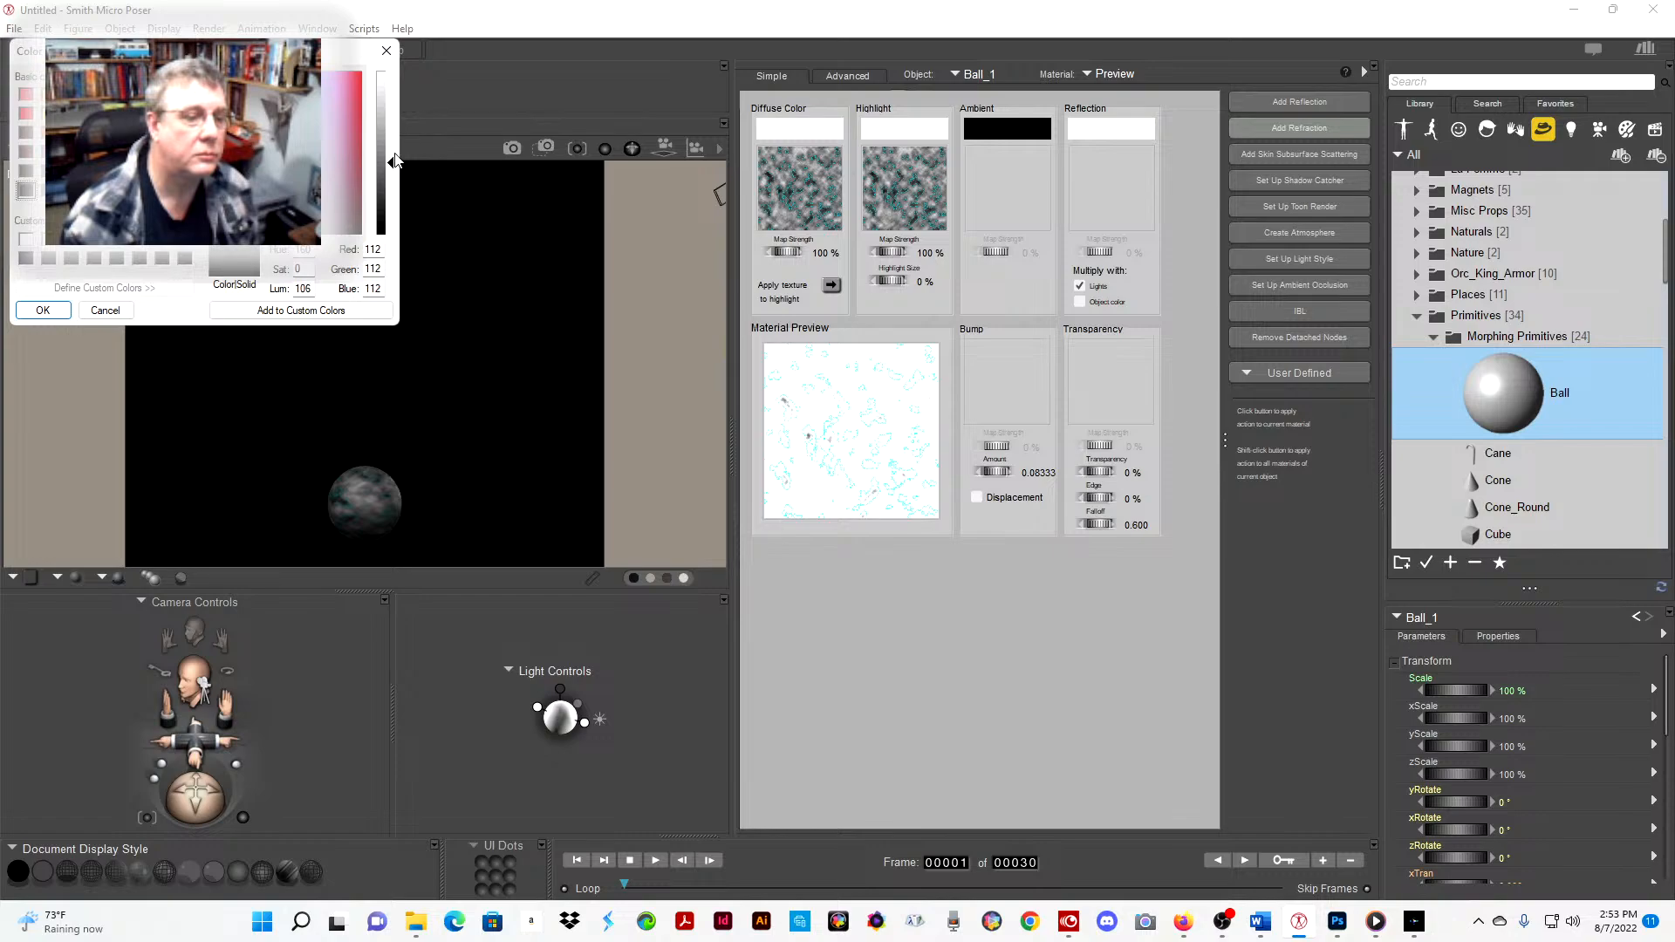
pyautogui.click(39, 309)
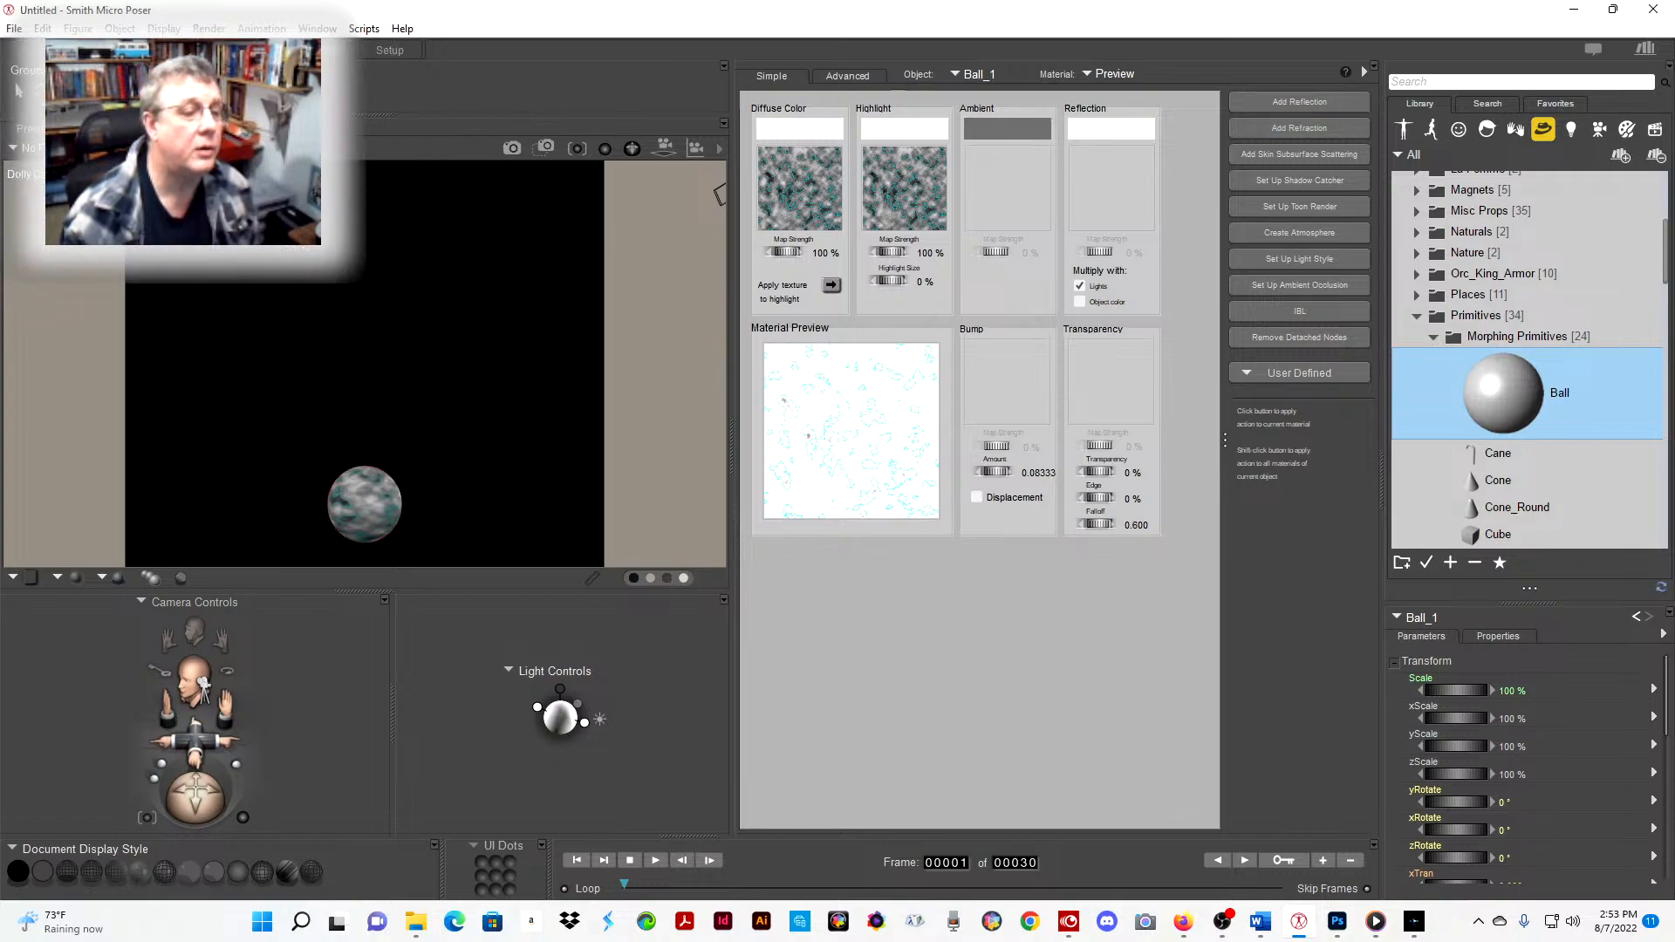
# - Area-render the ball again in the Pose room to check the gray ambient color, and go back to the preview
pyautogui.click(35, 50)
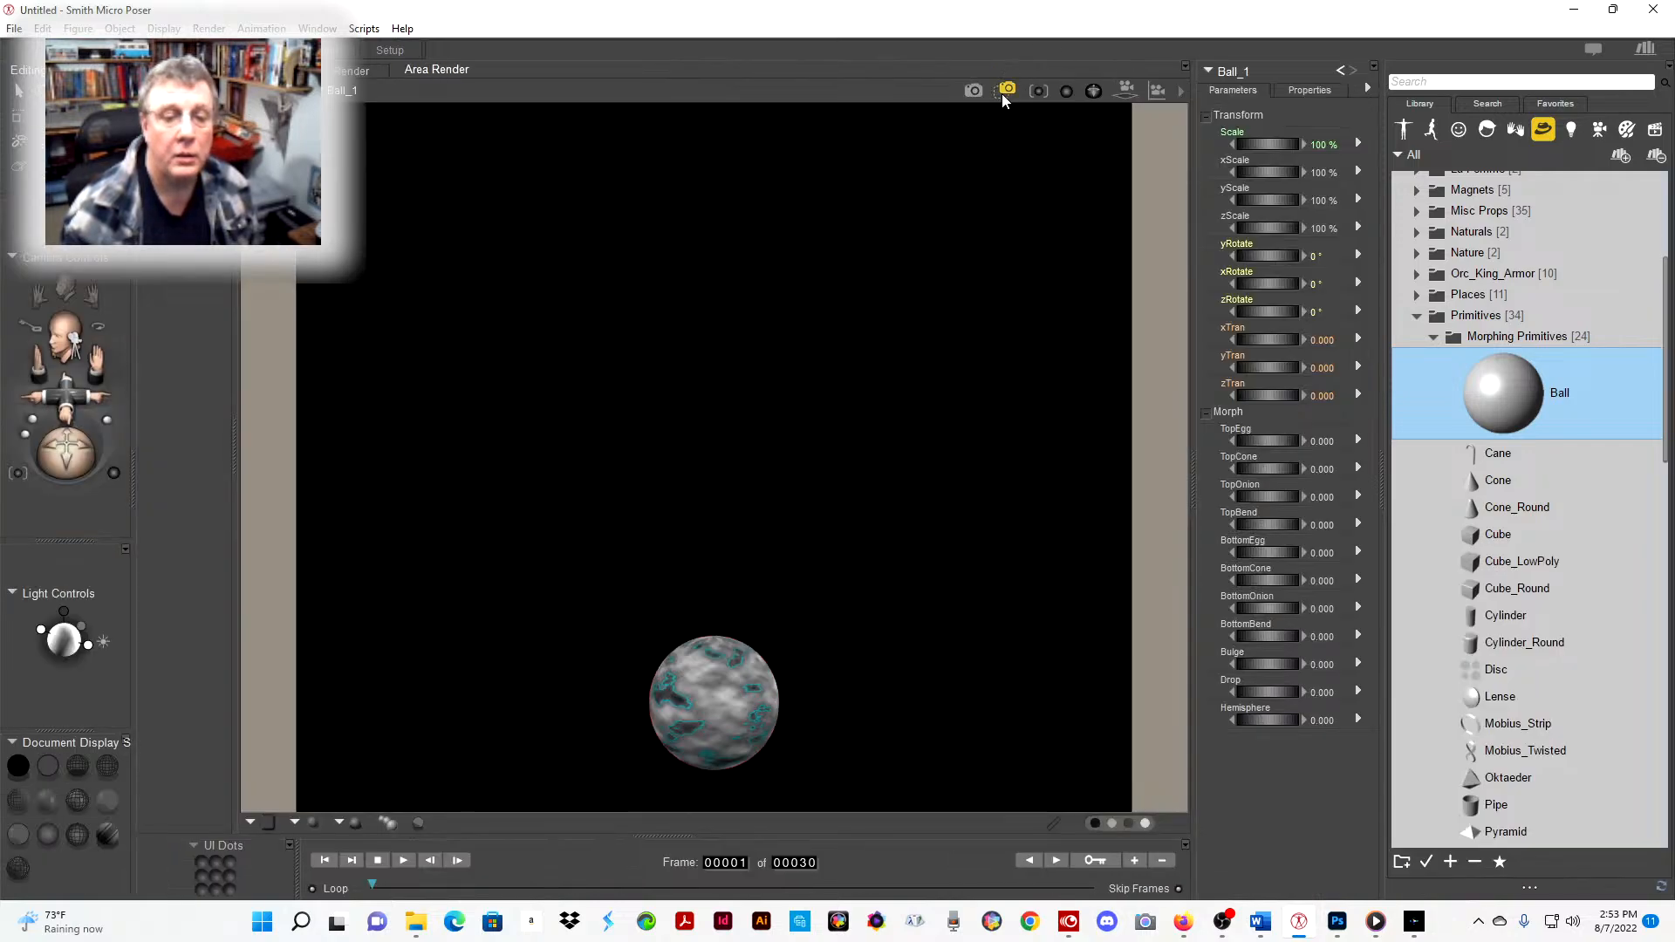
pyautogui.moveTo(562, 594); pyautogui.dragTo(877, 797)
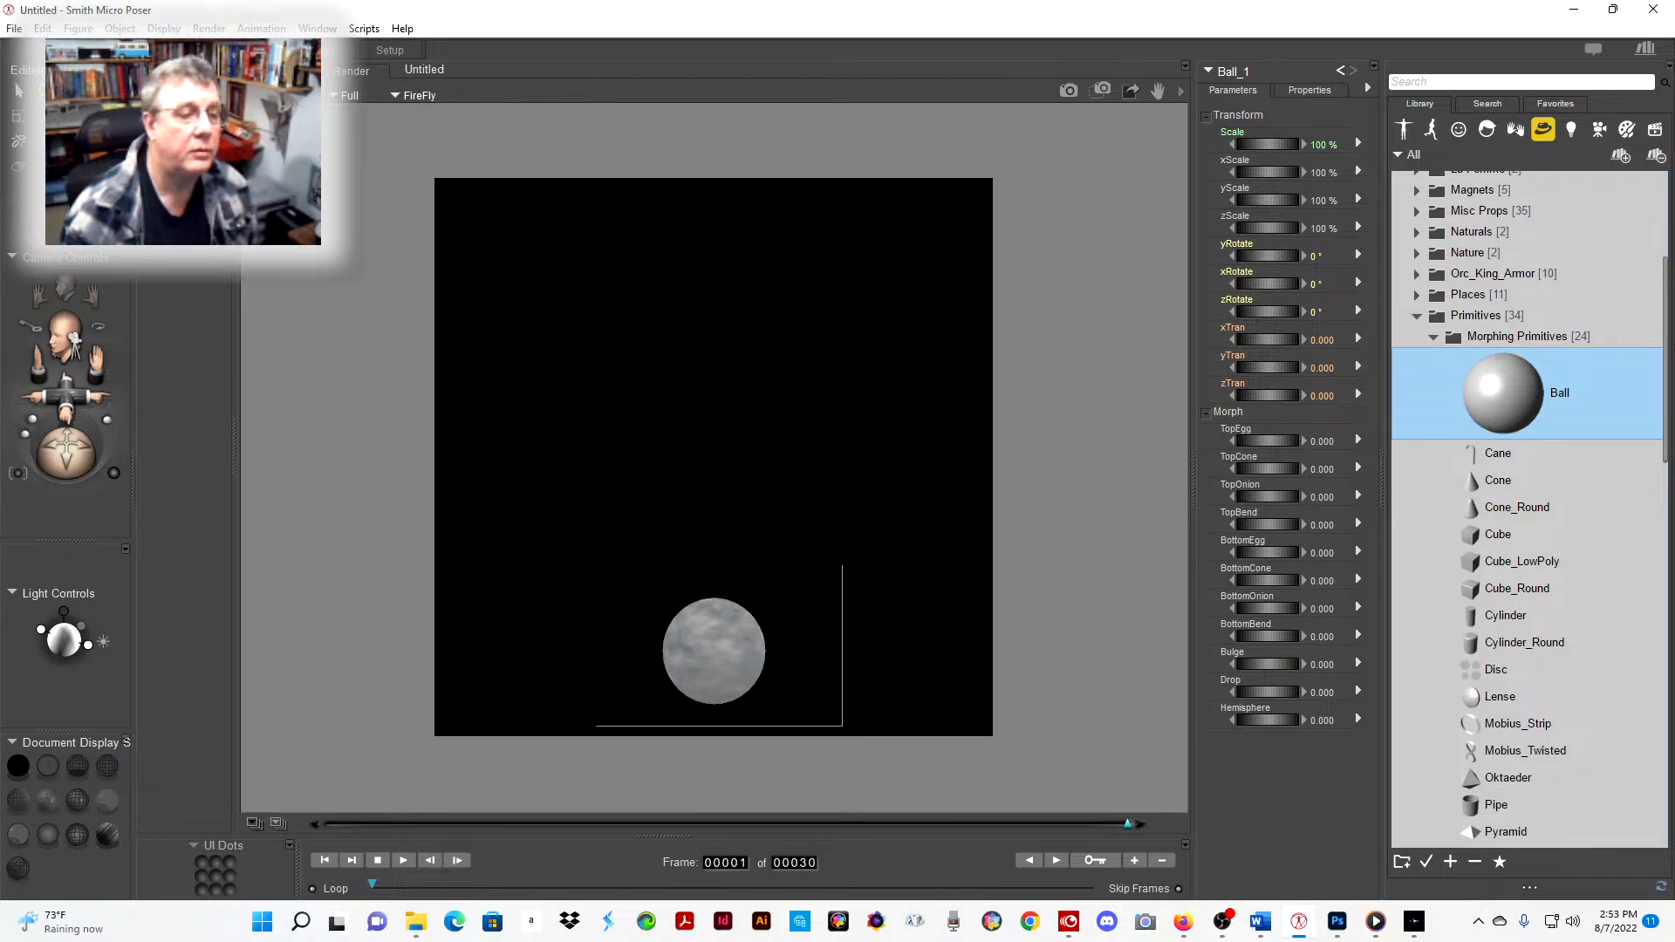
pyautogui.click(279, 71)
pyautogui.click(330, 71)
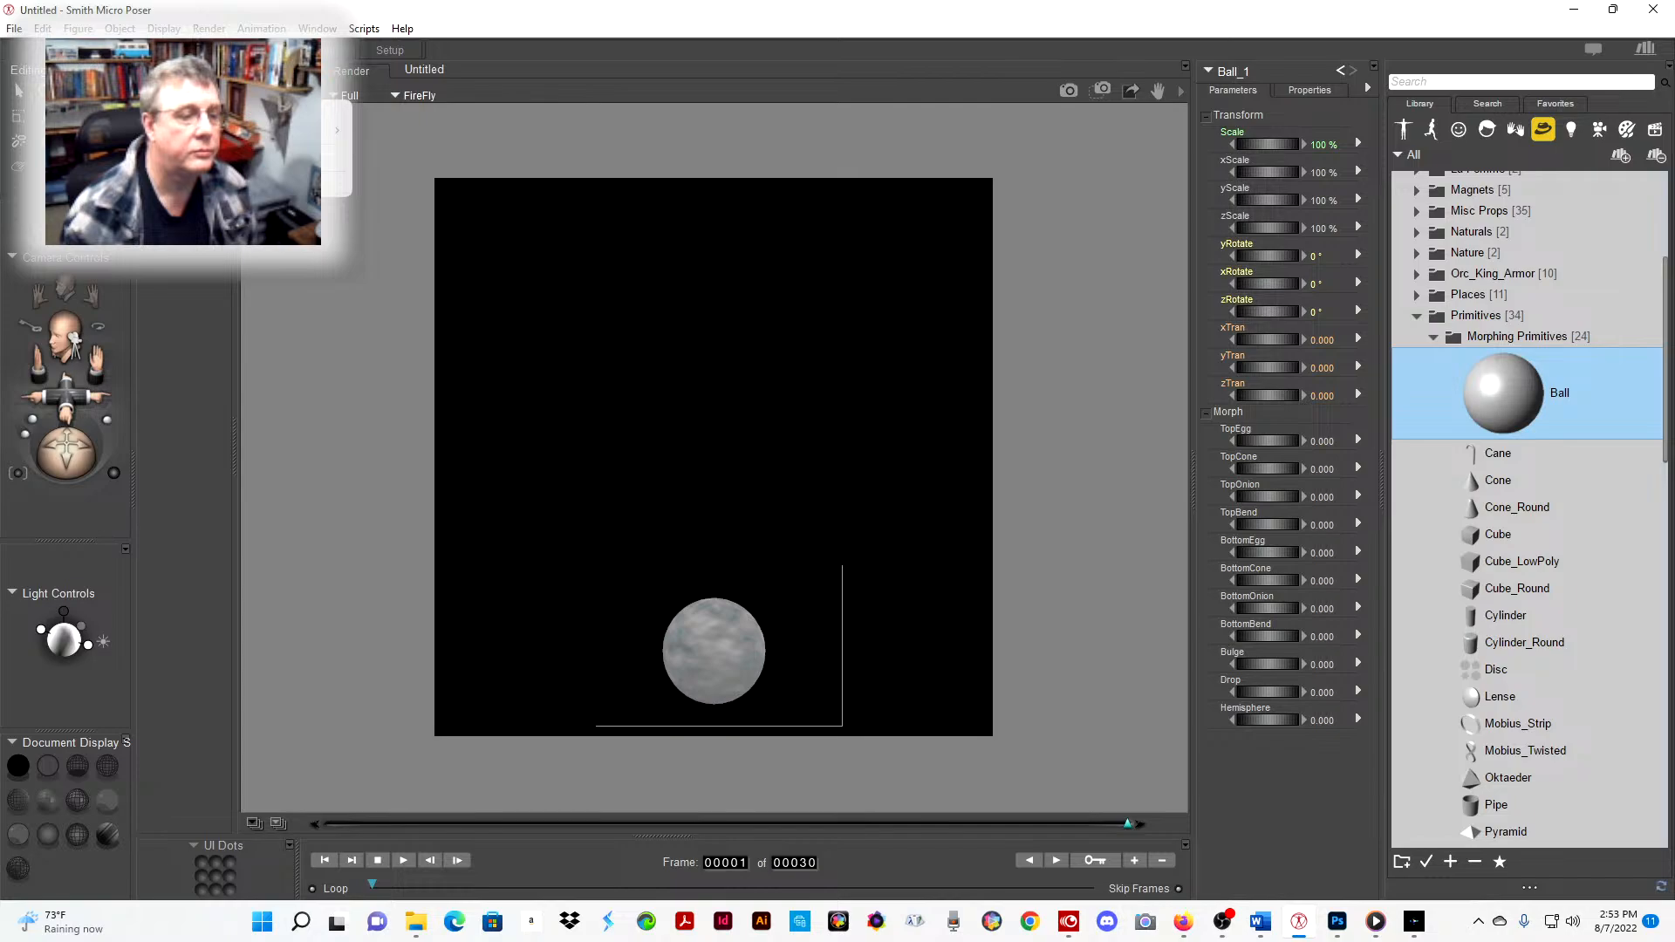
pyautogui.click(296, 185)
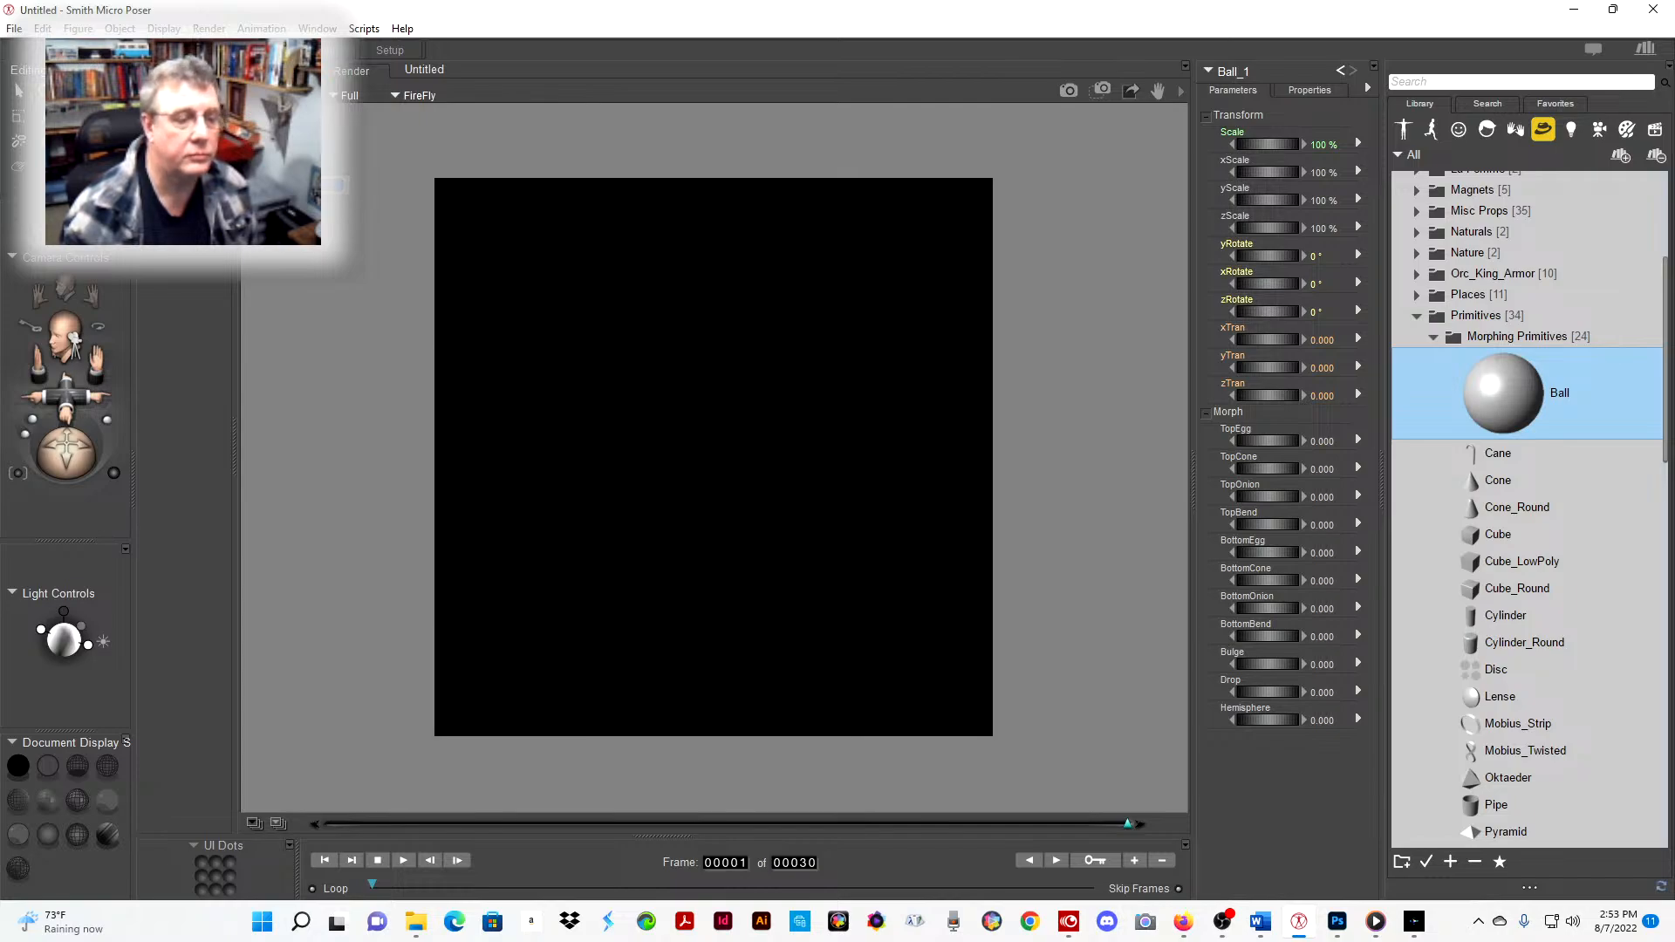
pyautogui.click(280, 71)
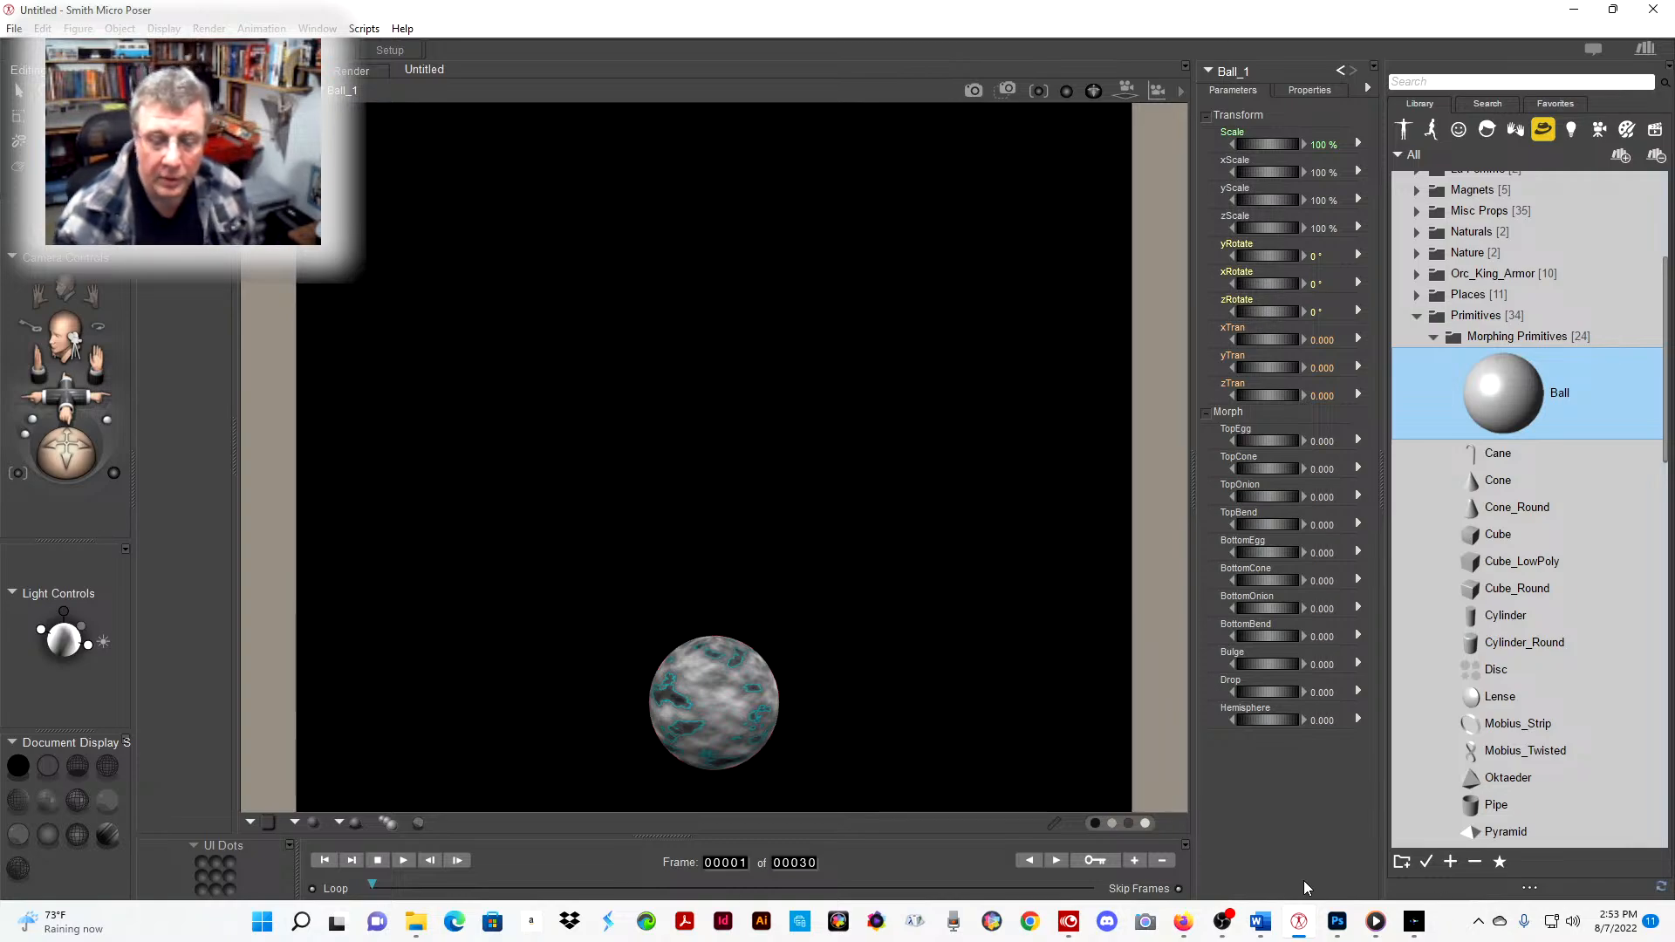
# - Switch to Photoshop to examine the earthrise 640.jpg reference composition, and return to Poser
pyautogui.click(1336, 923)
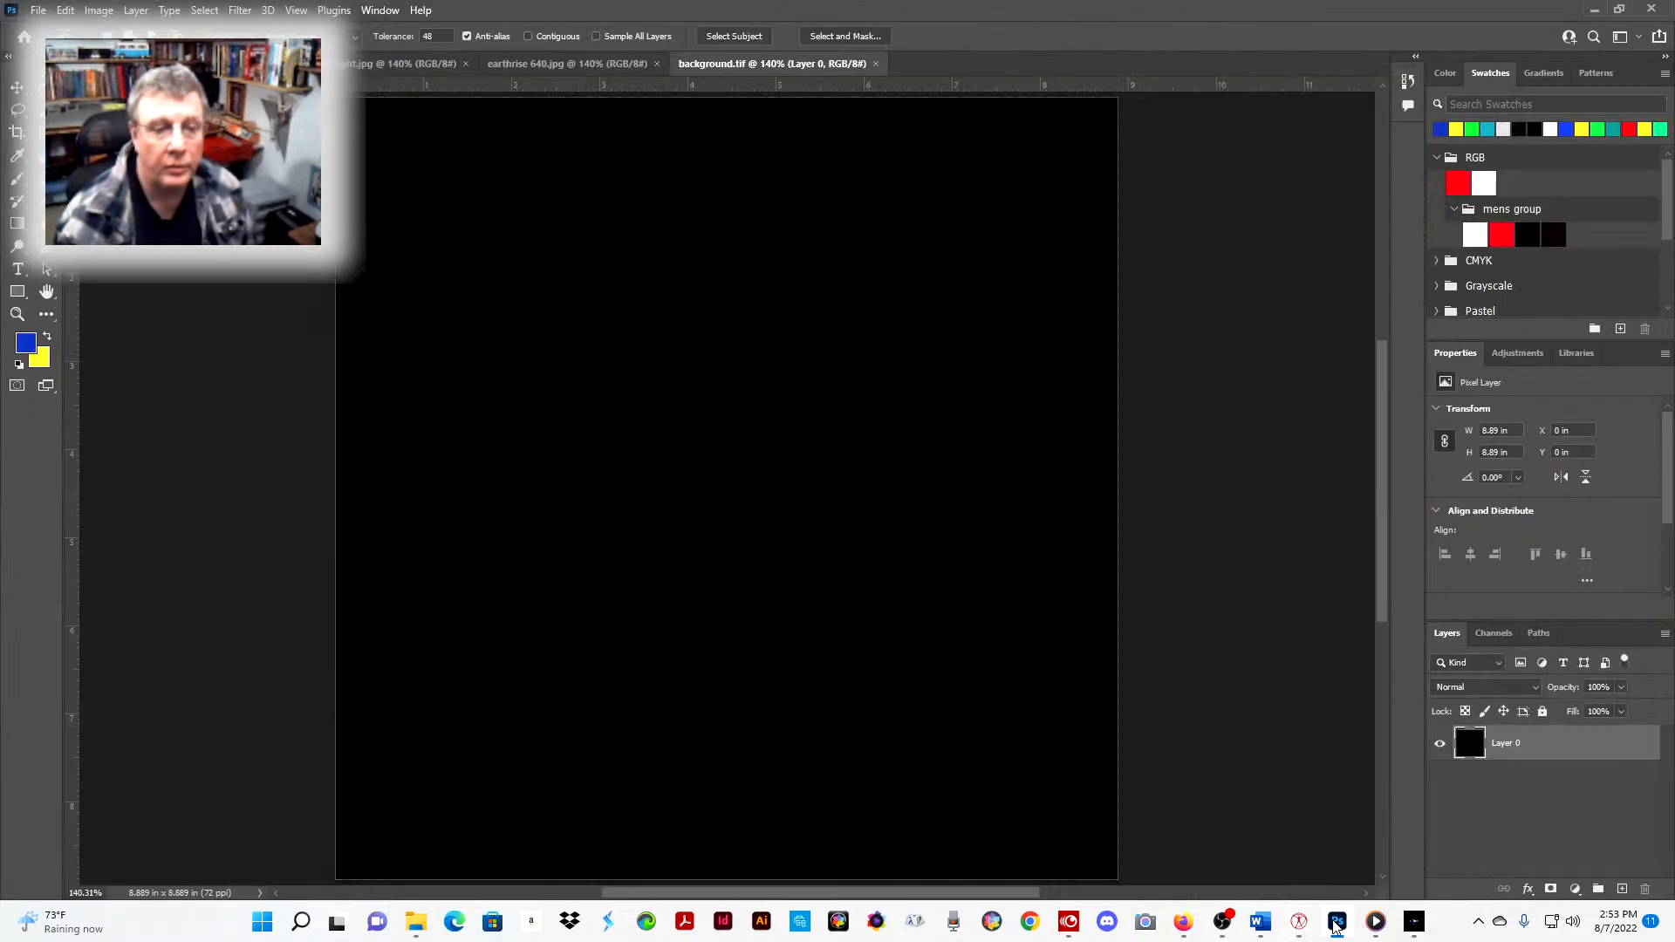
pyautogui.click(515, 63)
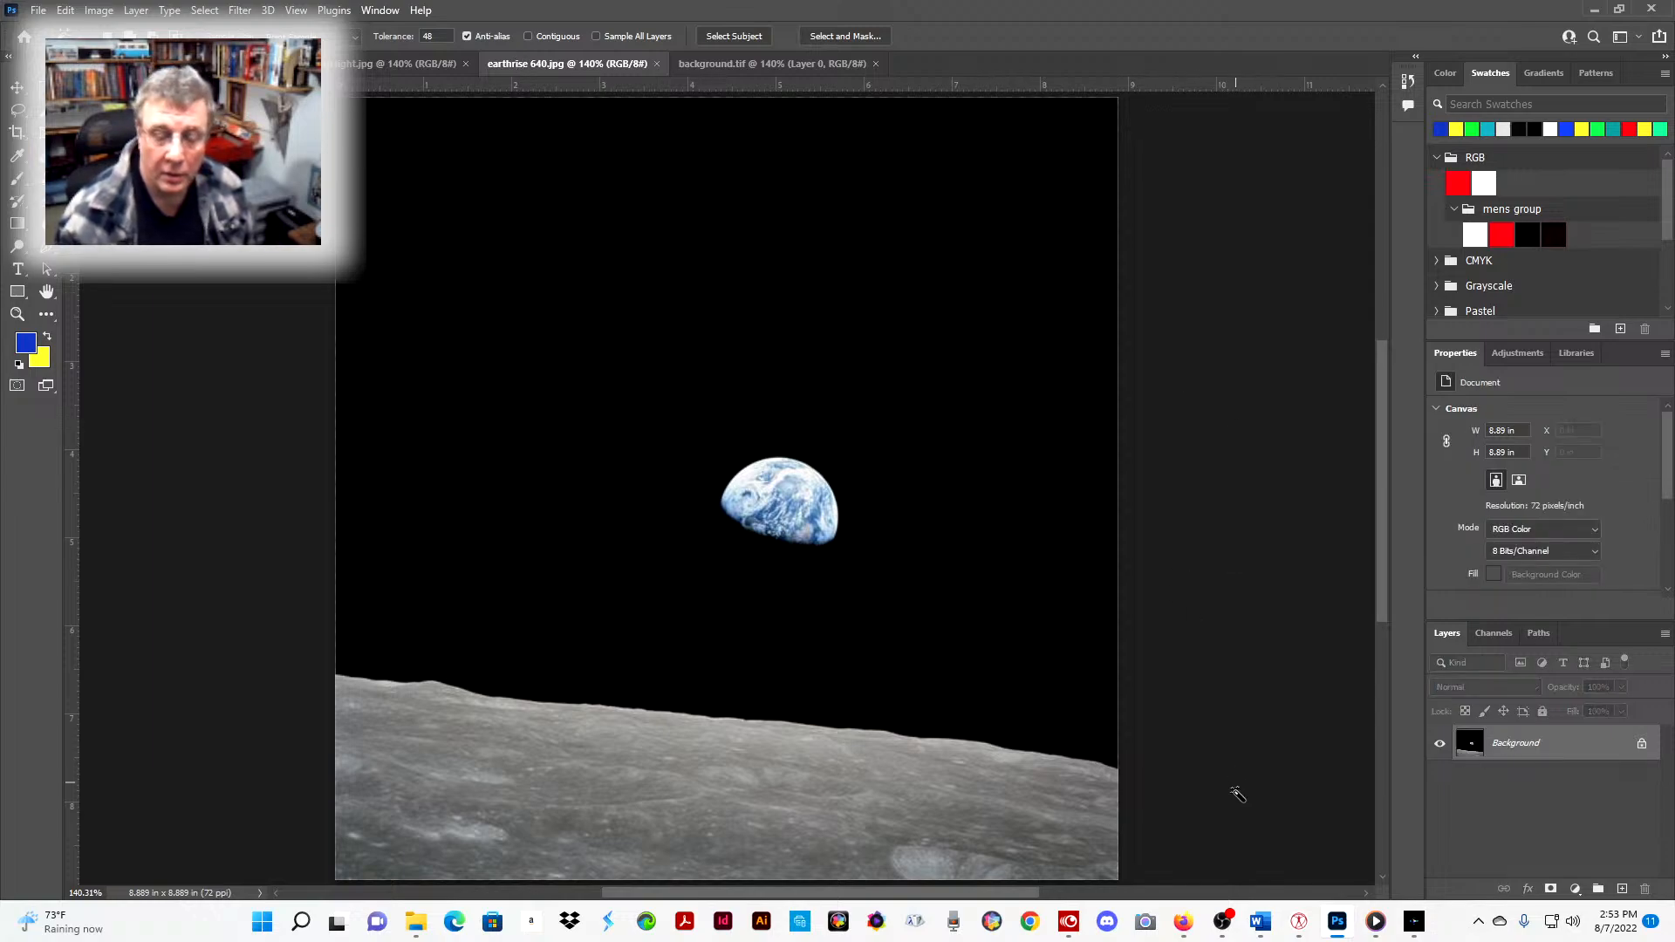
pyautogui.click(1298, 922)
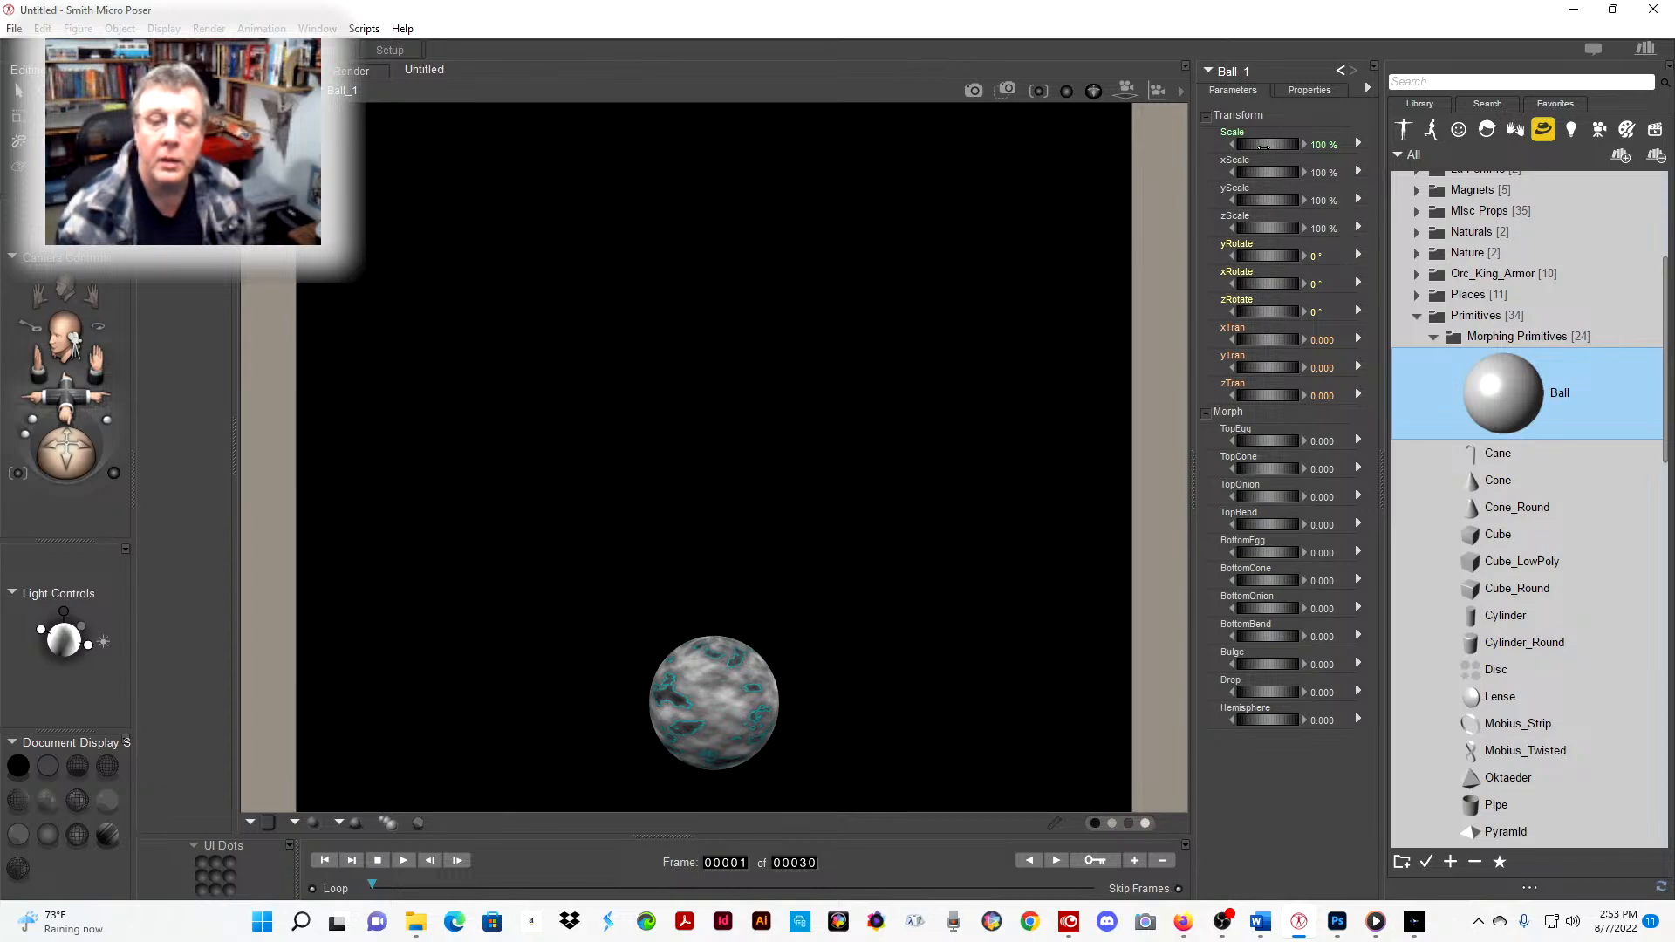
# - Scale the ball to 1176% and reposition it with xTran at -2.847 and yTran at -4.360
pyautogui.moveTo(1263, 146); pyautogui.dragTo(1422, 146)
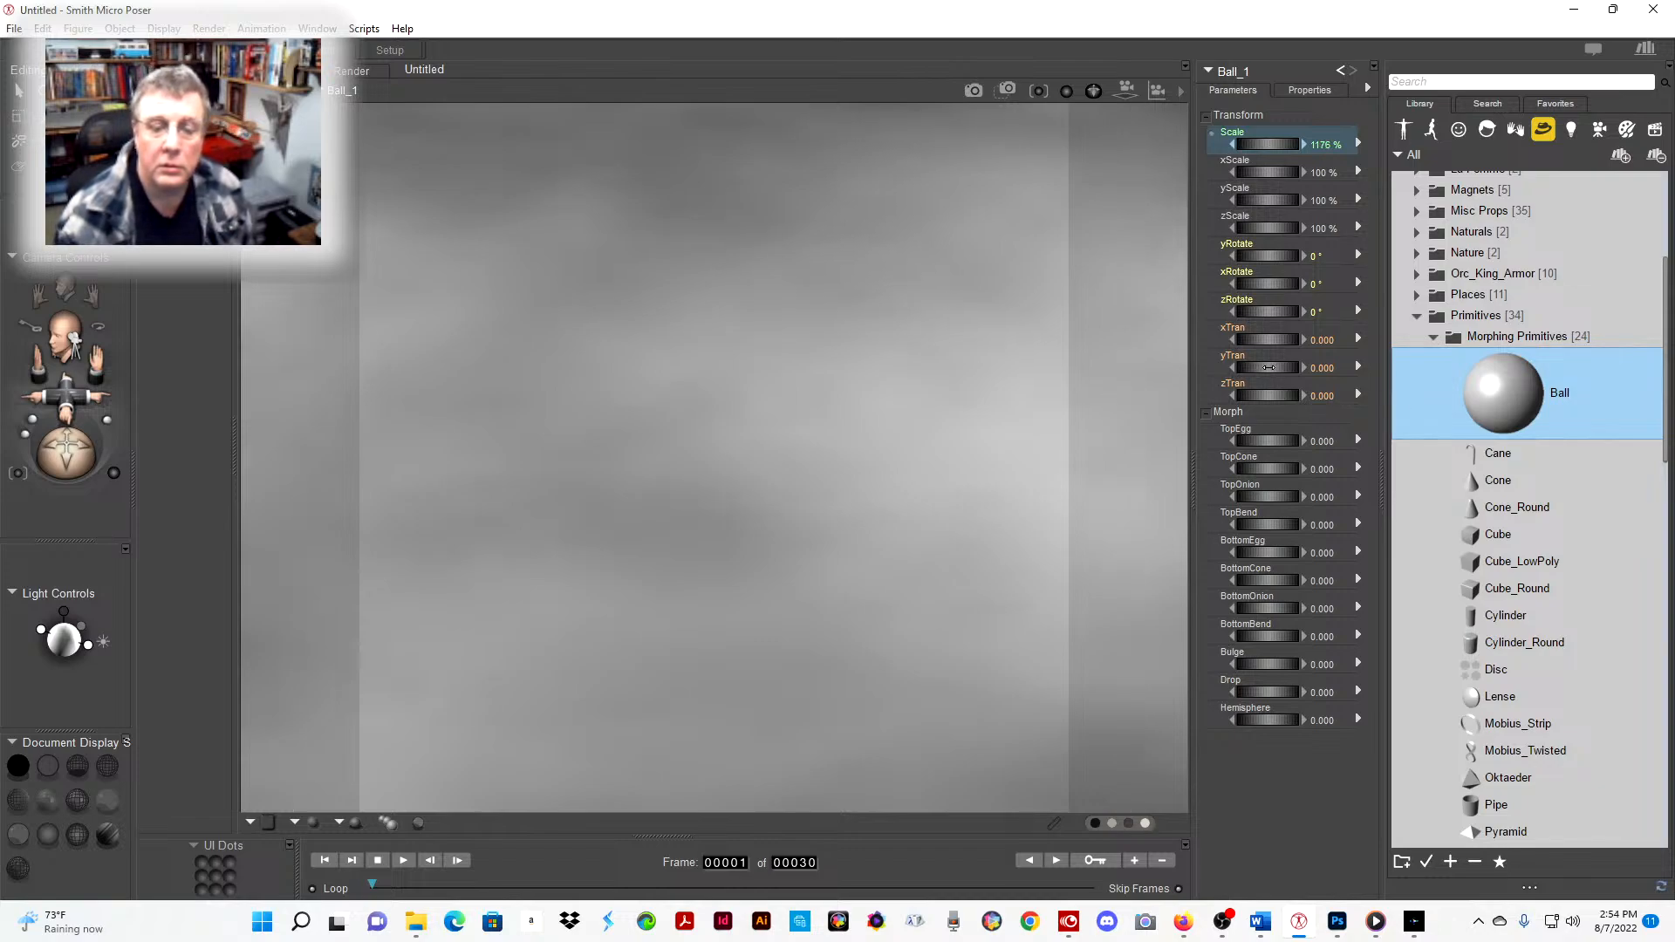
pyautogui.moveTo(1269, 367); pyautogui.dragTo(1177, 367)
pyautogui.moveTo(1289, 367)
pyautogui.mouseDown()
pyautogui.moveTo(1247, 367)
pyautogui.moveTo(1273, 367)
pyautogui.mouseUp()
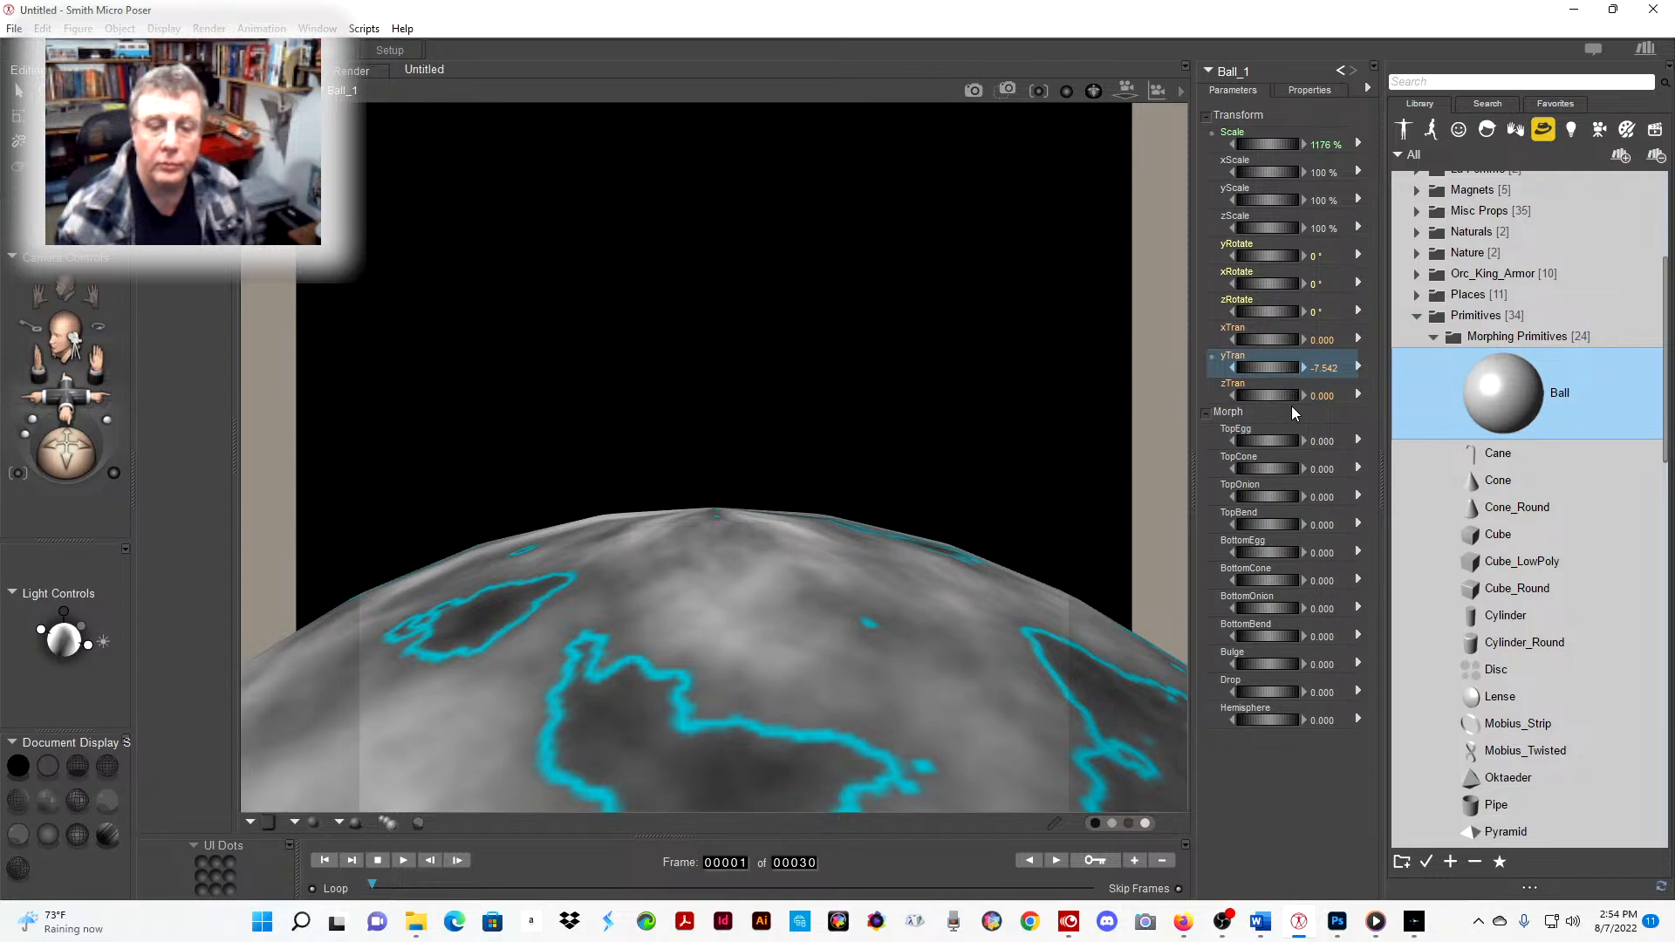
pyautogui.moveTo(1287, 339); pyautogui.dragTo(1256, 339)
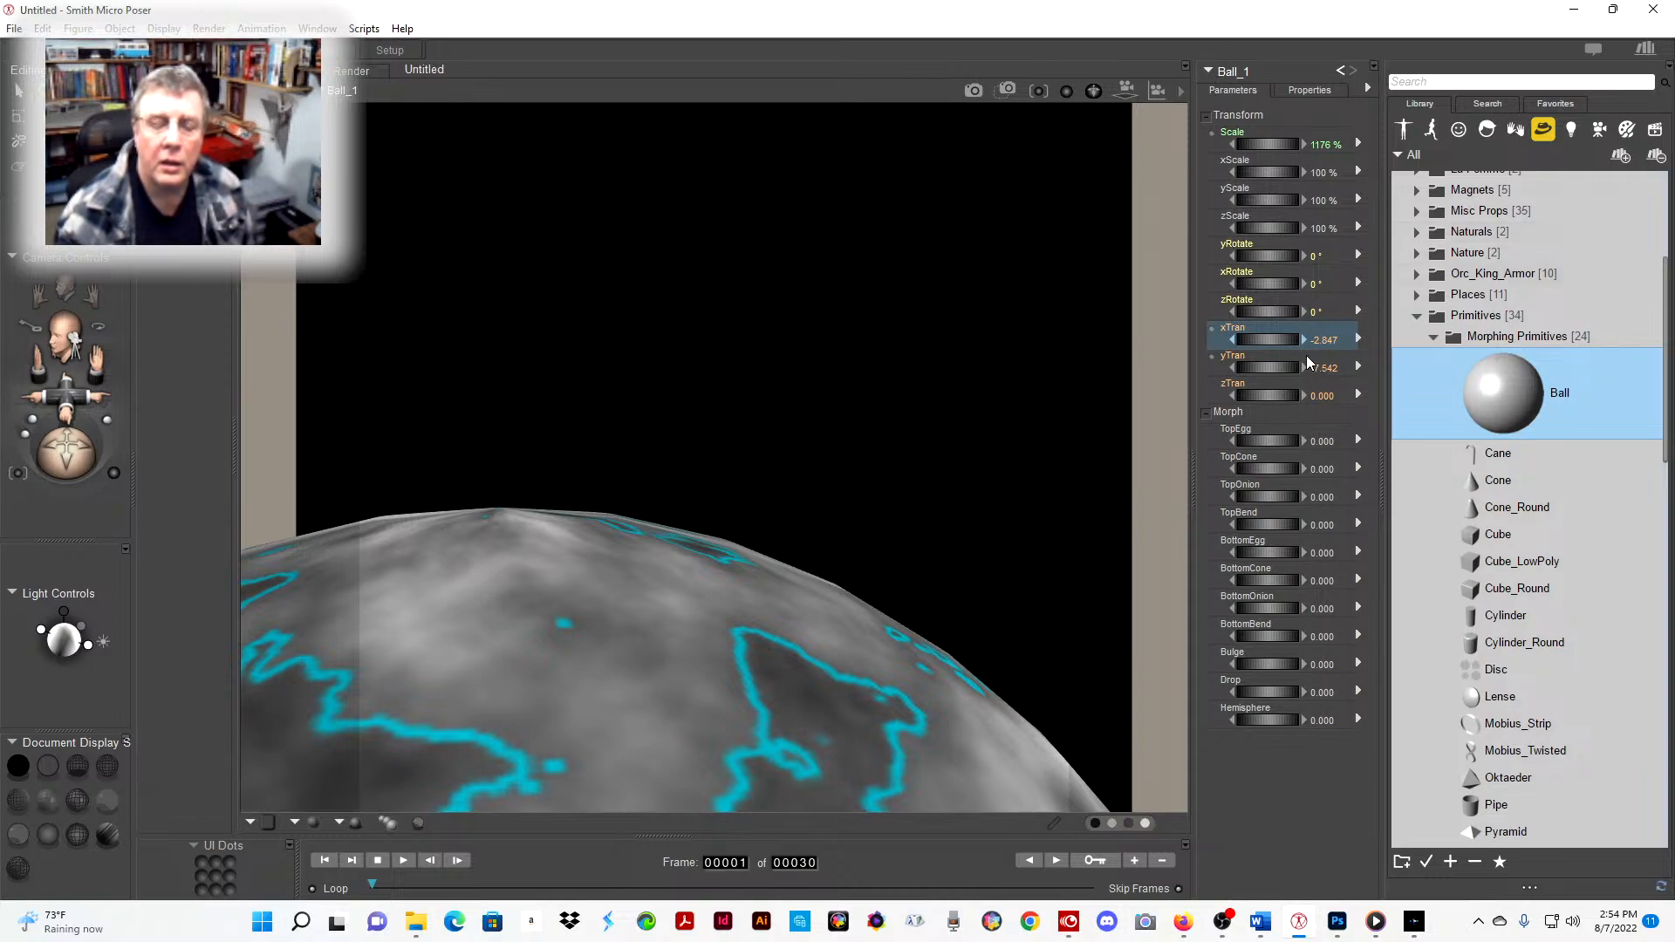
pyautogui.moveTo(1282, 367); pyautogui.dragTo(1305, 367)
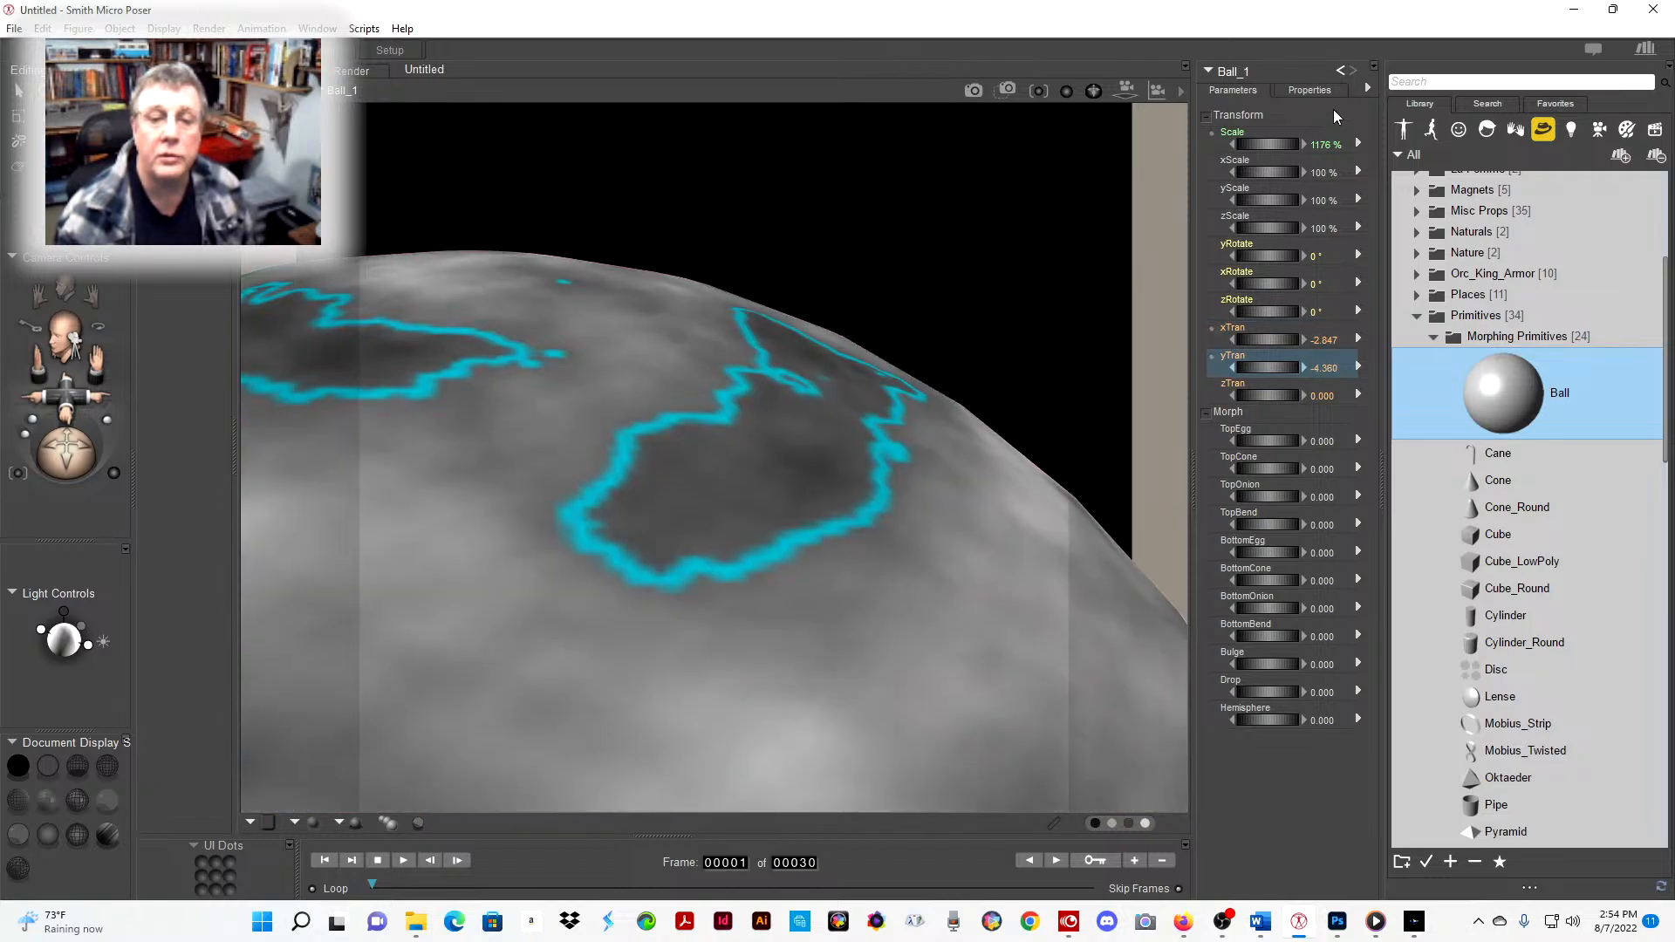
# - Select the Dolly Camera's parameters and set its focal length to 100 mm
pyautogui.click(1209, 70)
pyautogui.moveTo(1243, 100)
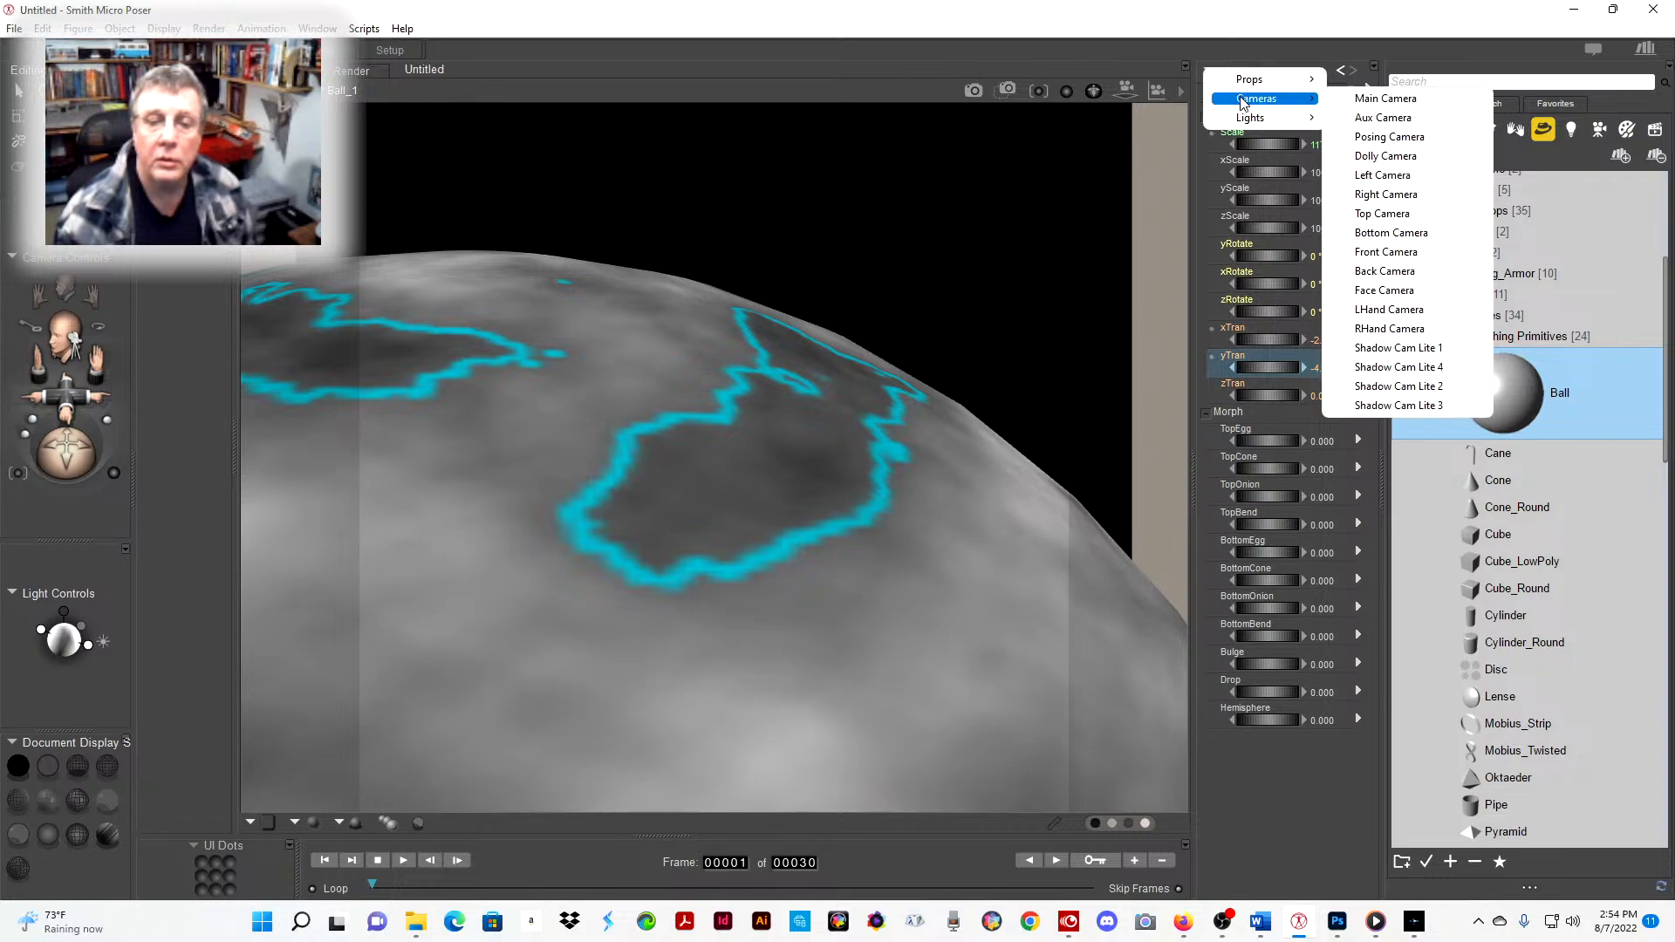
pyautogui.click(1396, 156)
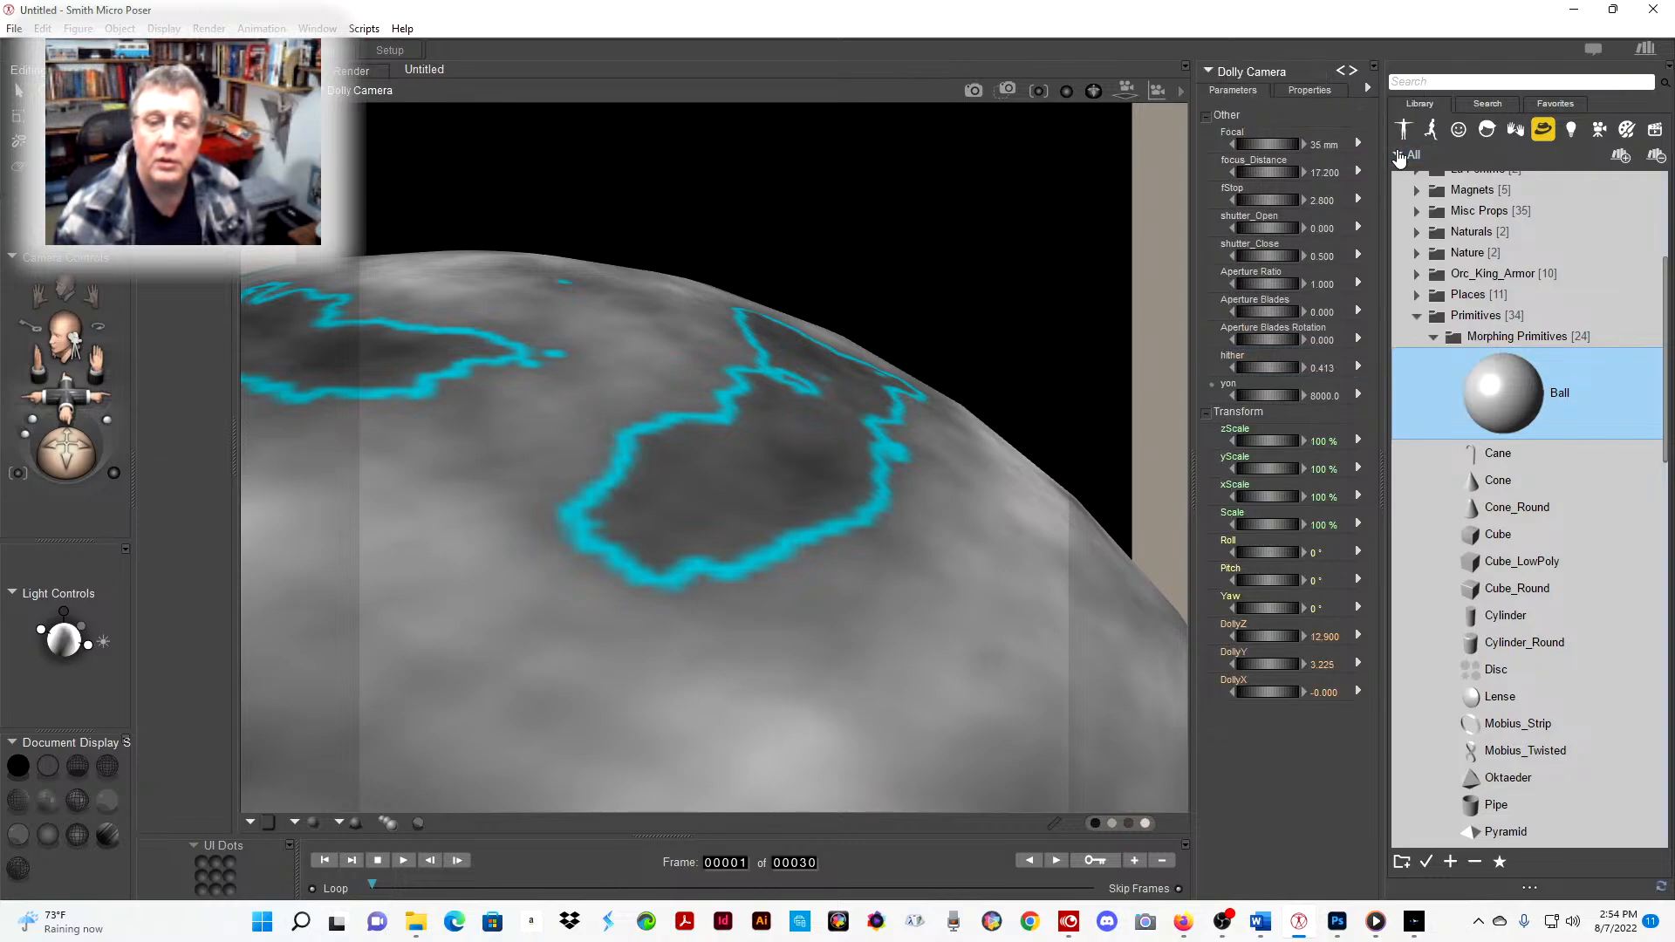
pyautogui.click(1316, 143)
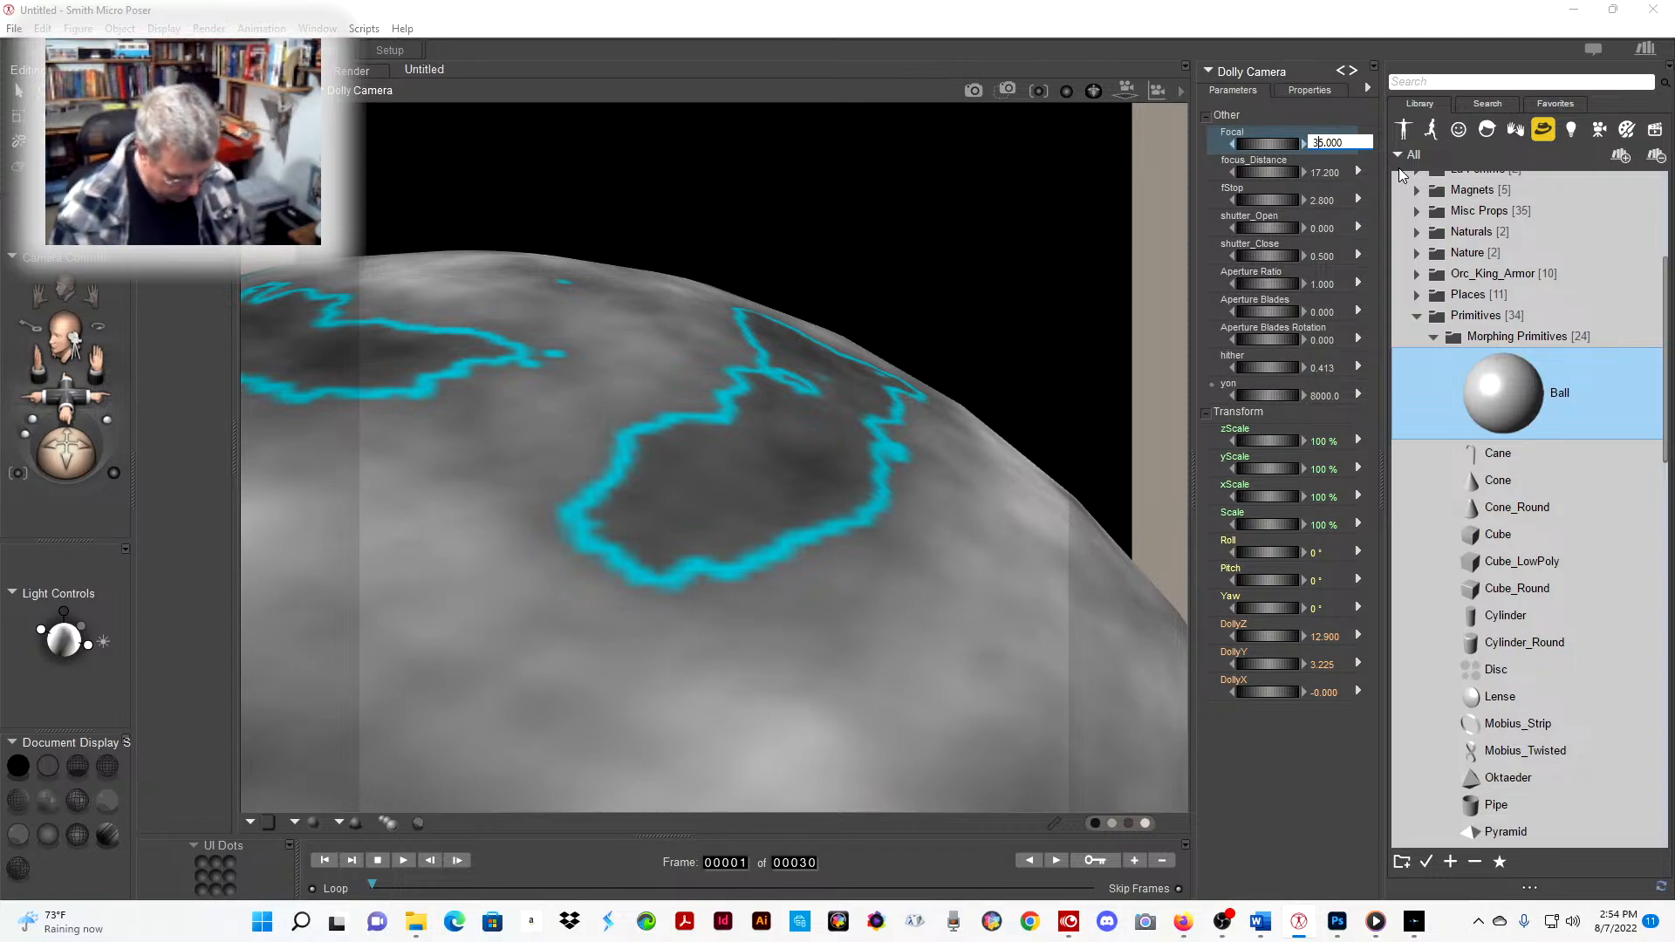
pyautogui.hotkey('ctrl', 'a')
pyautogui.write('10')
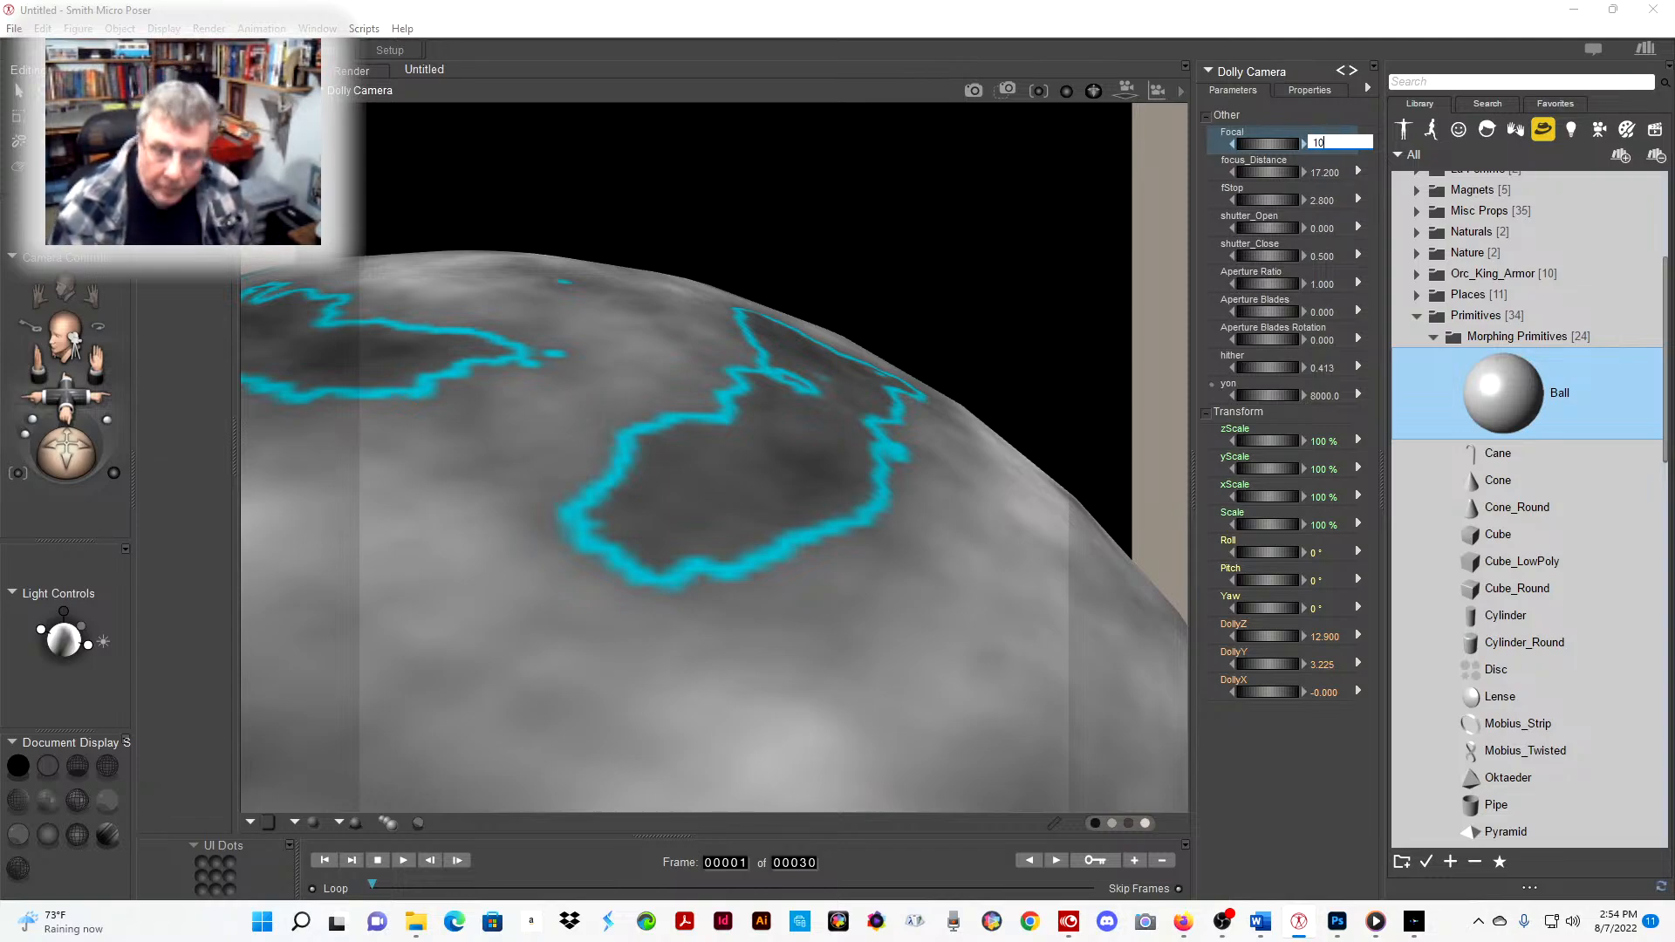
pyautogui.write('0')
pyautogui.press('Return')
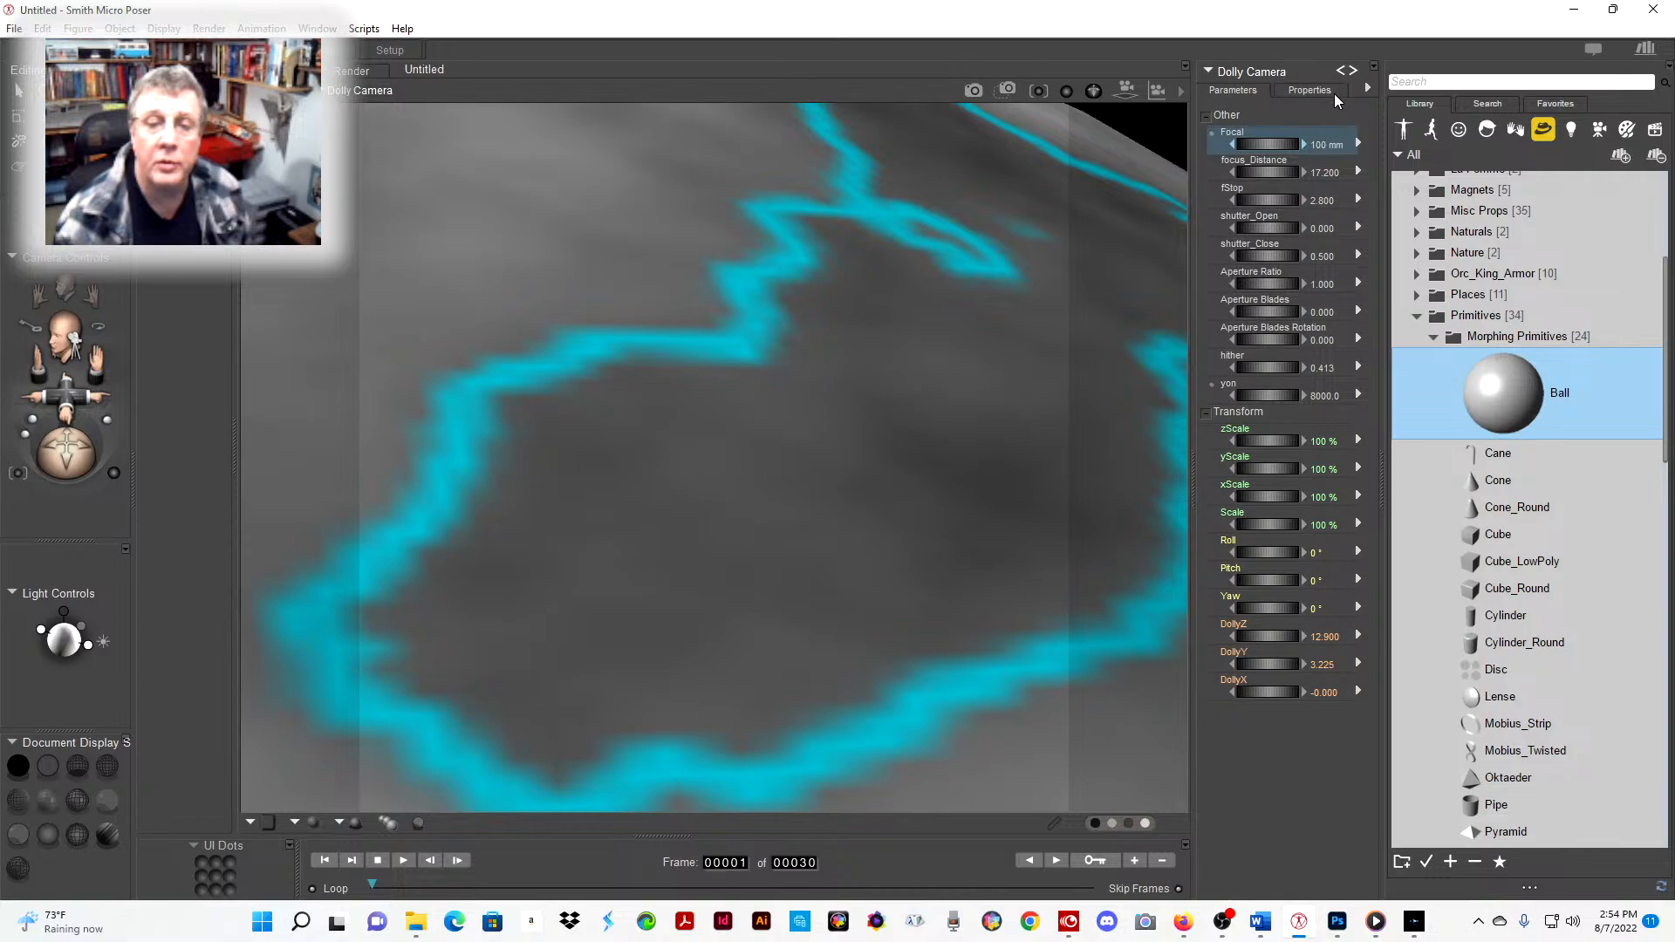
# - Make the Ball_1 prop the current object again to show its parameters
pyautogui.click(1207, 70)
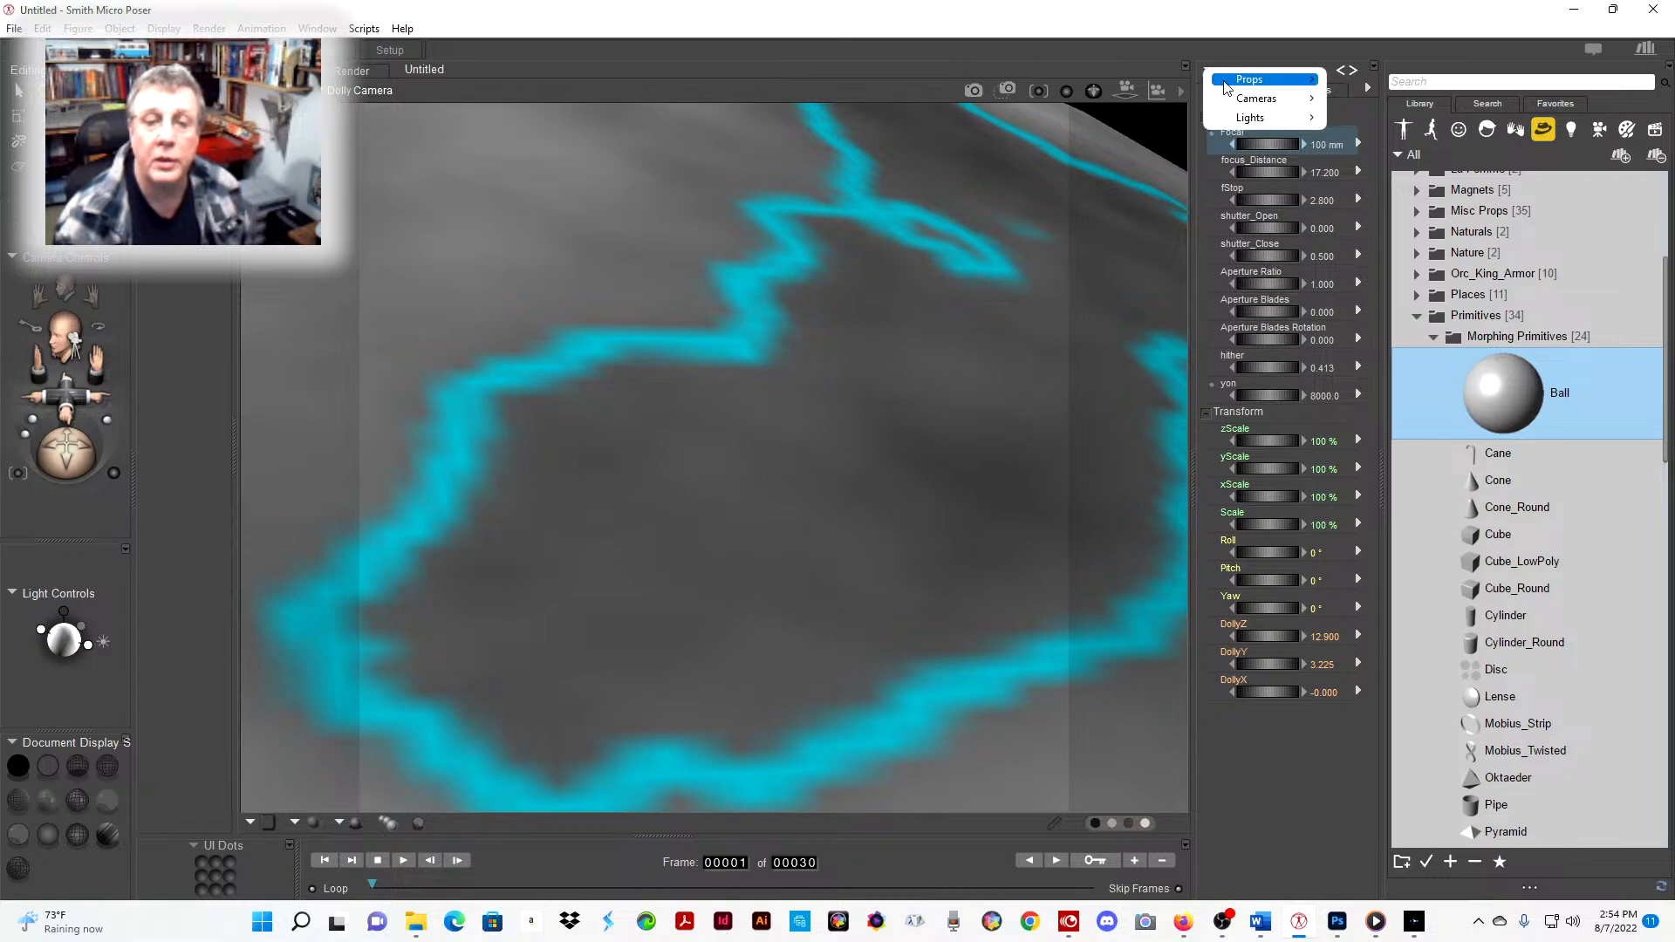
pyautogui.moveTo(1244, 80)
pyautogui.click(1367, 119)
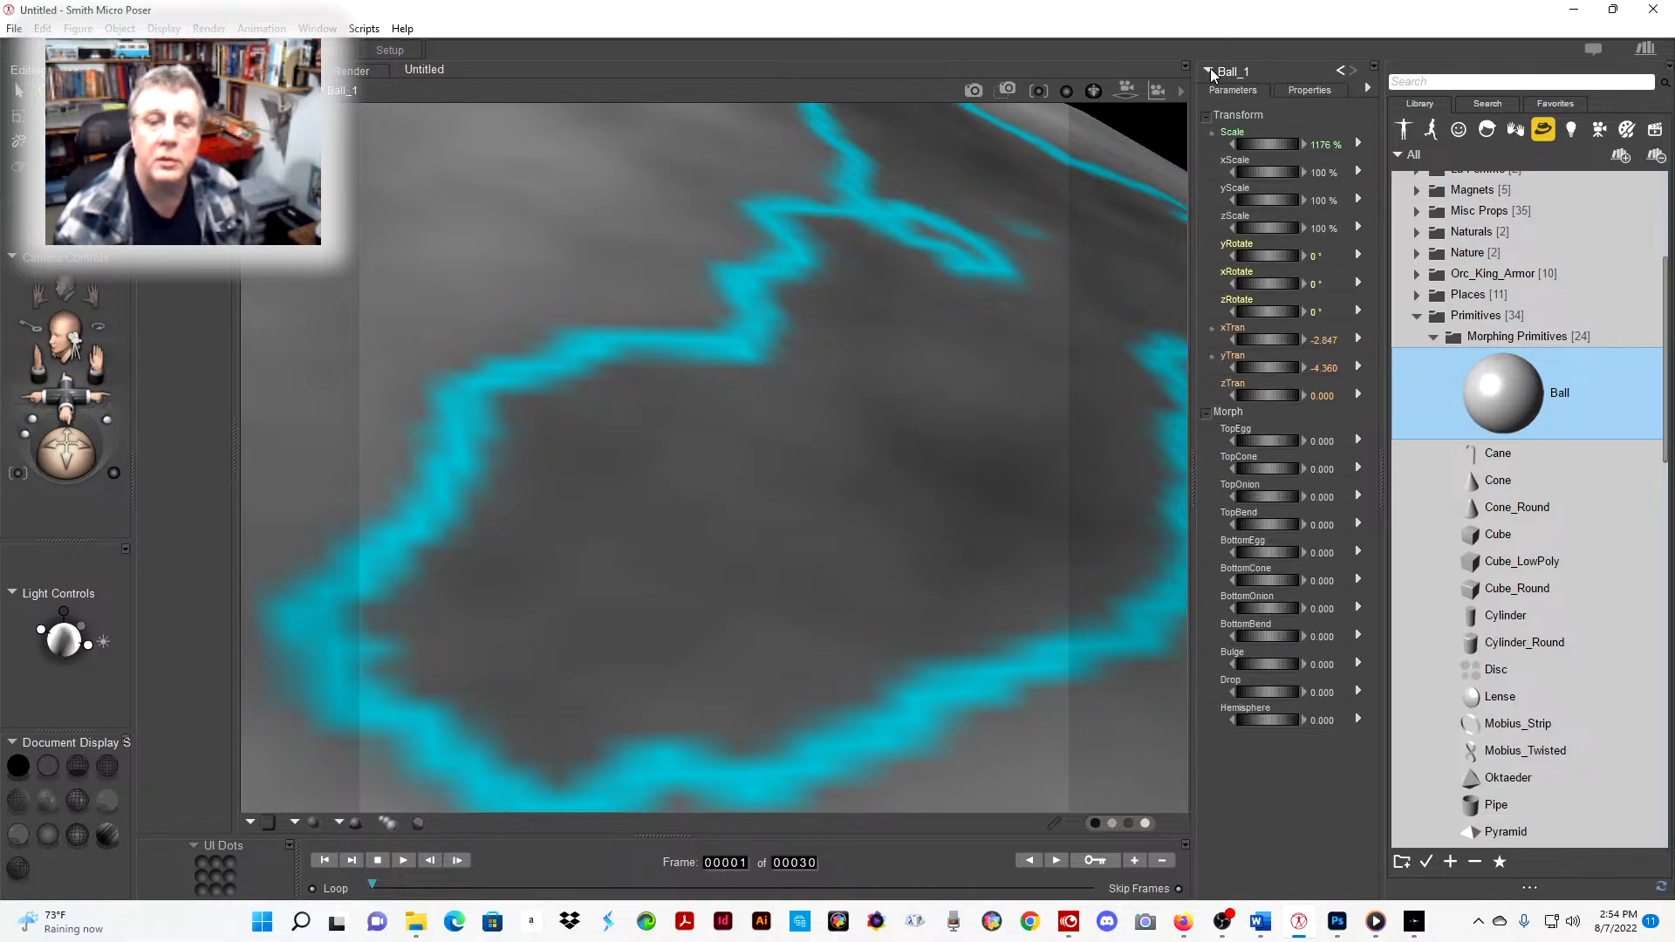
pyautogui.click(1247, 68)
pyautogui.click(1258, 70)
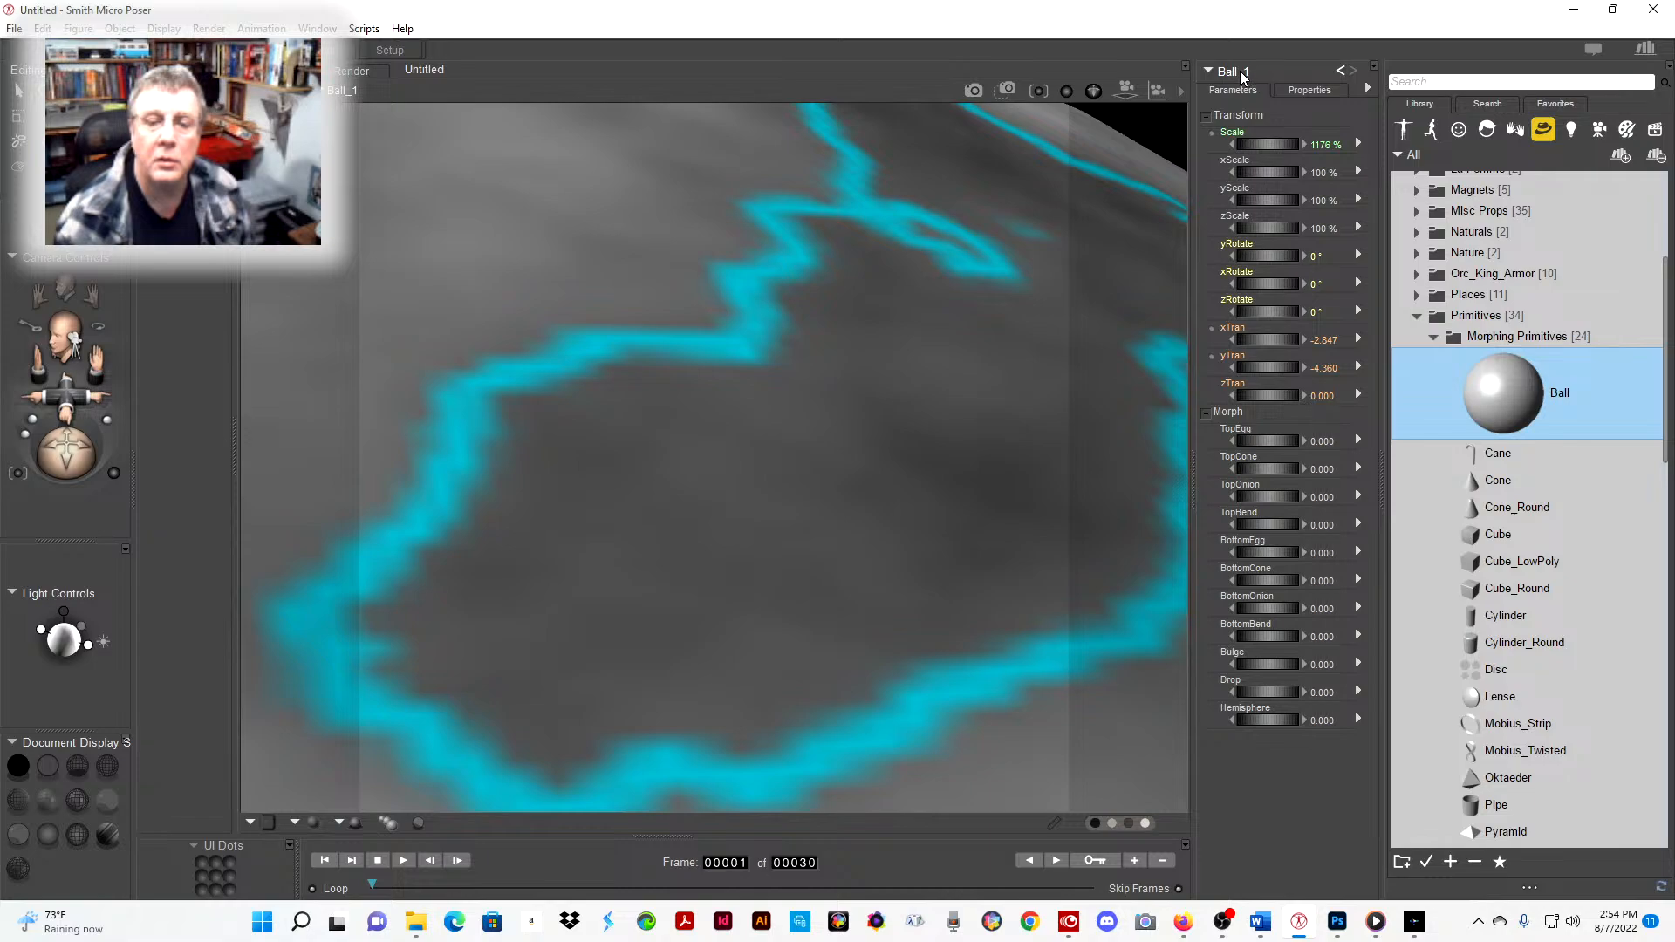
pyautogui.click(1249, 69)
pyautogui.click(1359, 38)
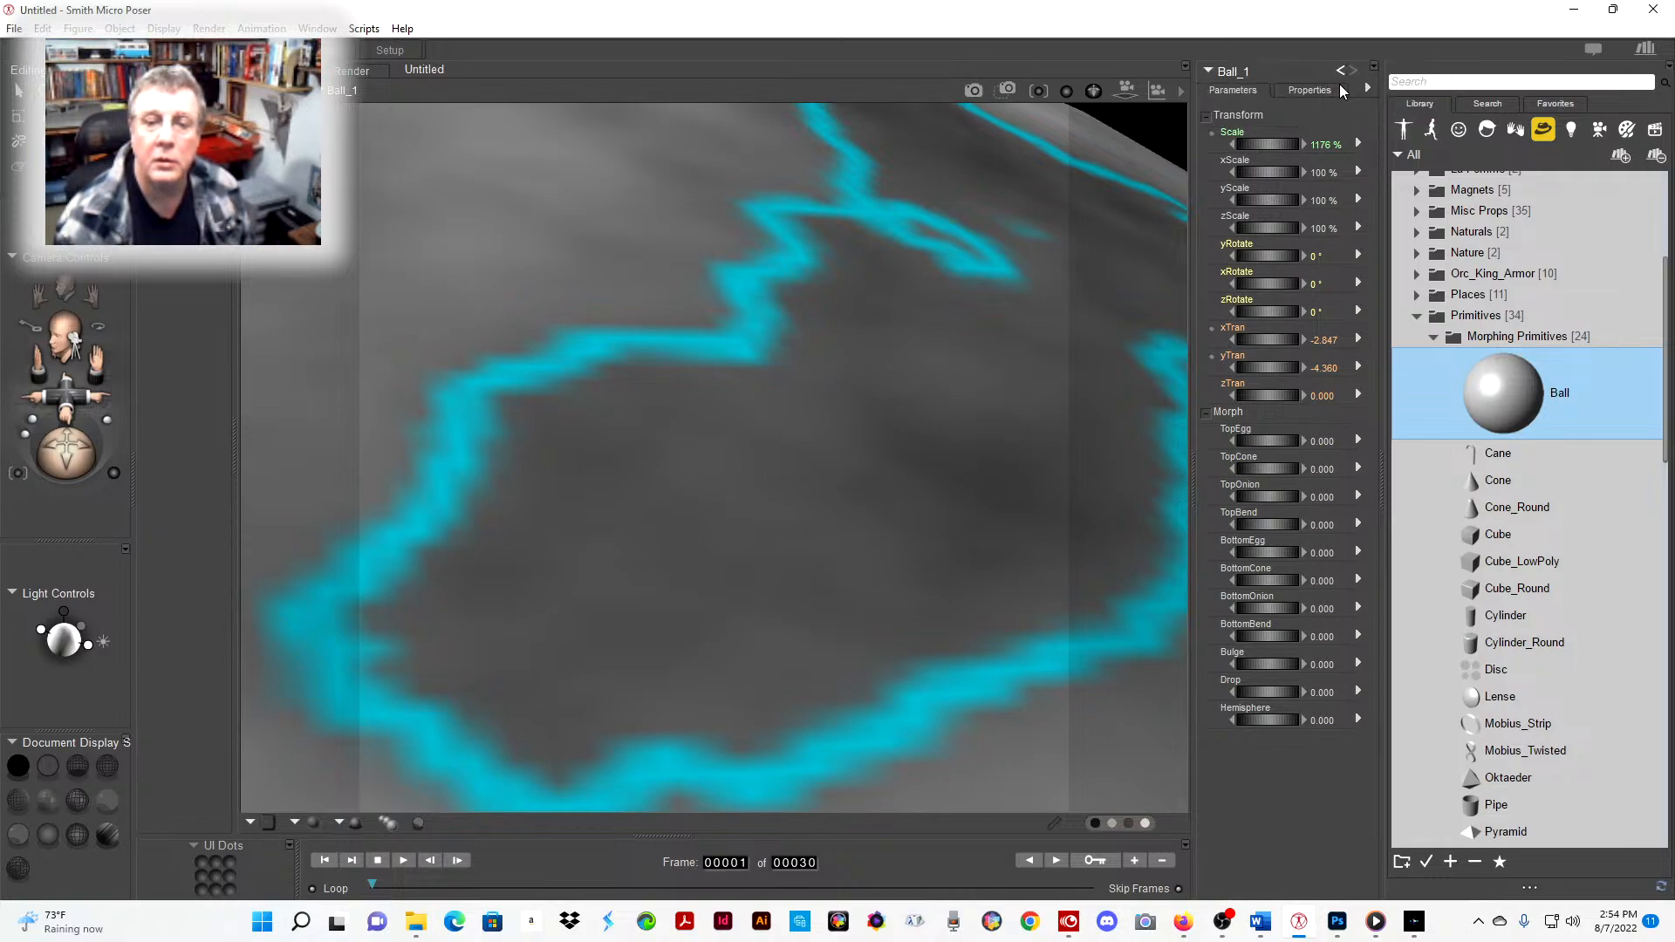
# - Rename the Ball_1 prop as Moon in its properties
pyautogui.click(1304, 90)
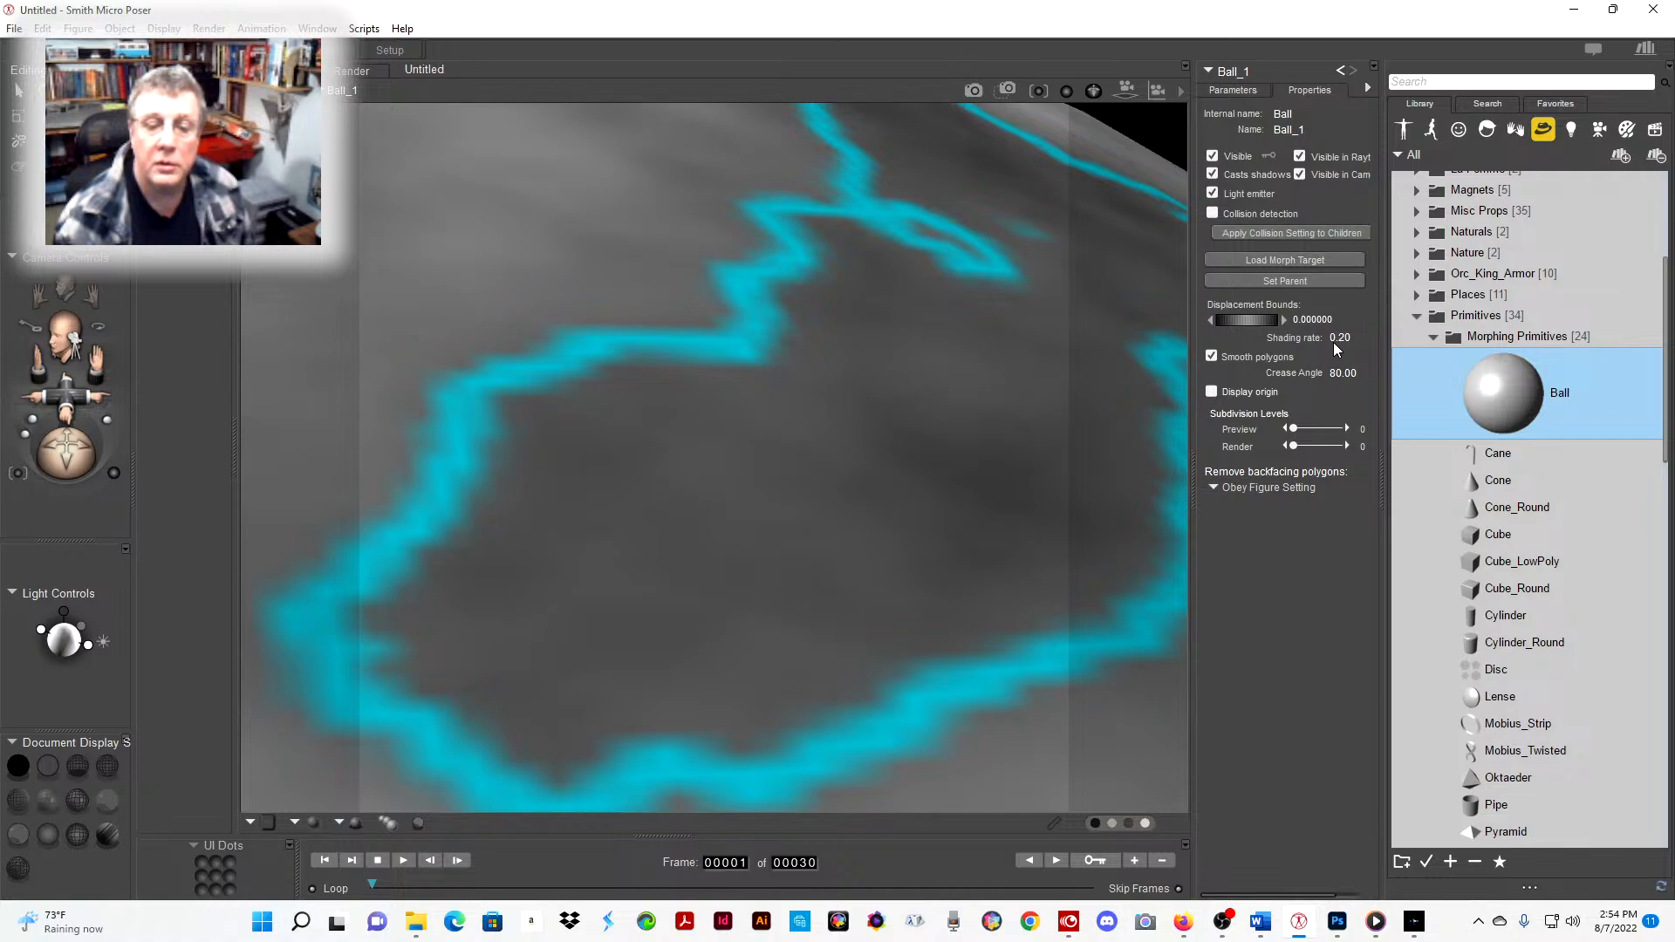
pyautogui.click(1285, 131)
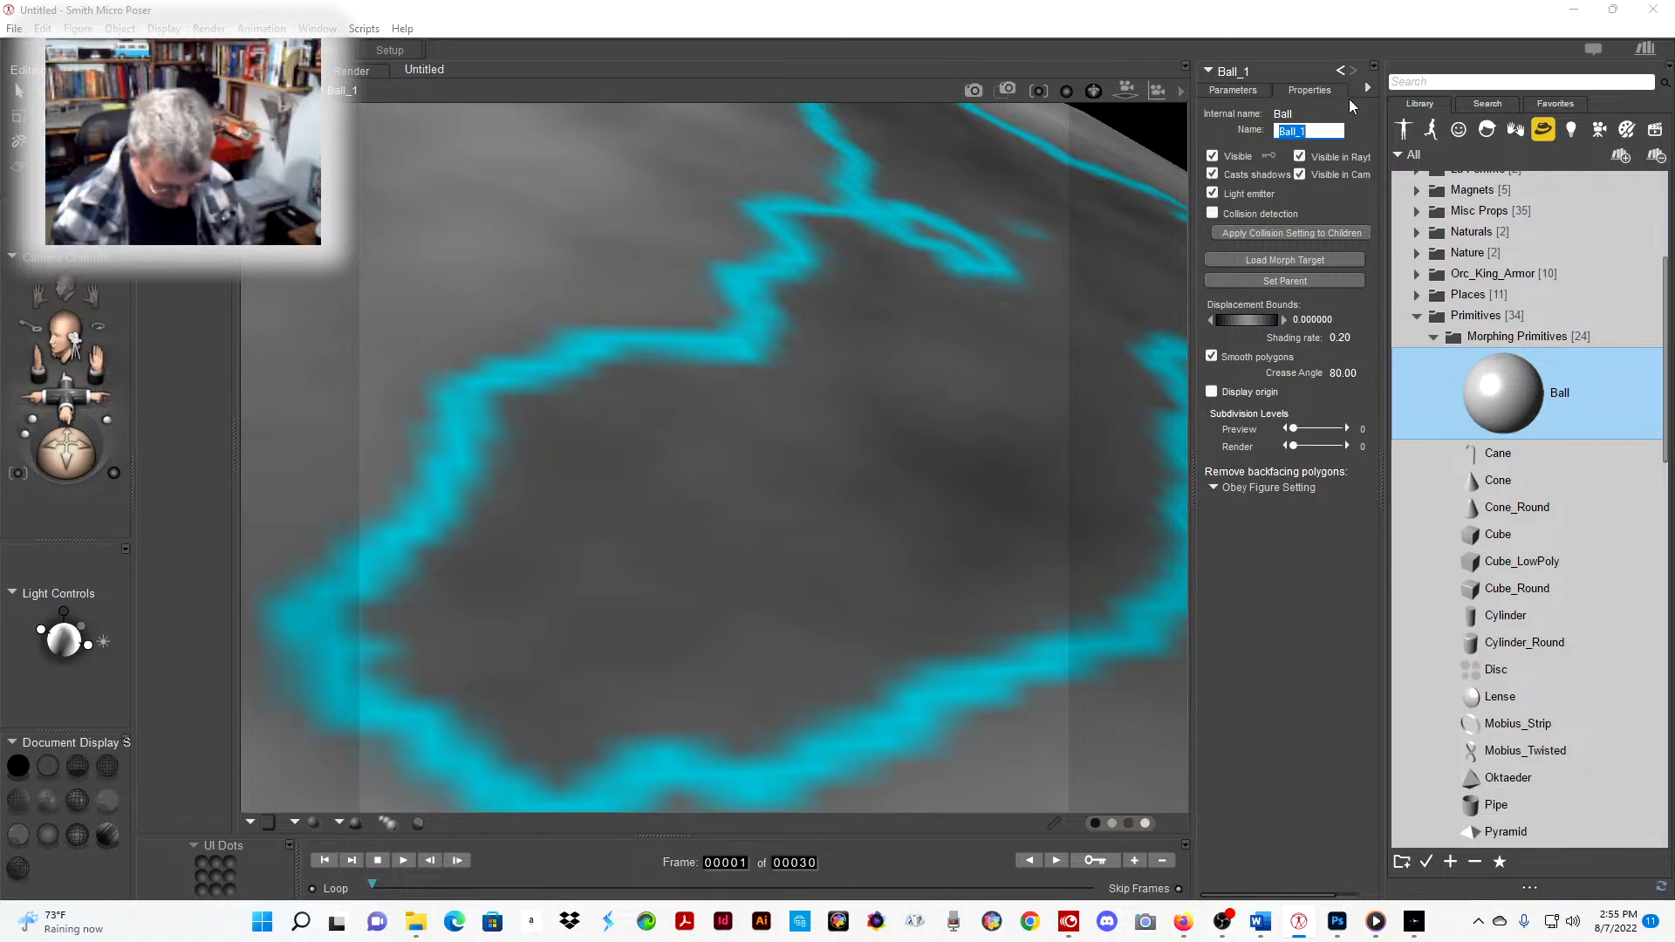
pyautogui.write('Moon')
pyautogui.press('Return')
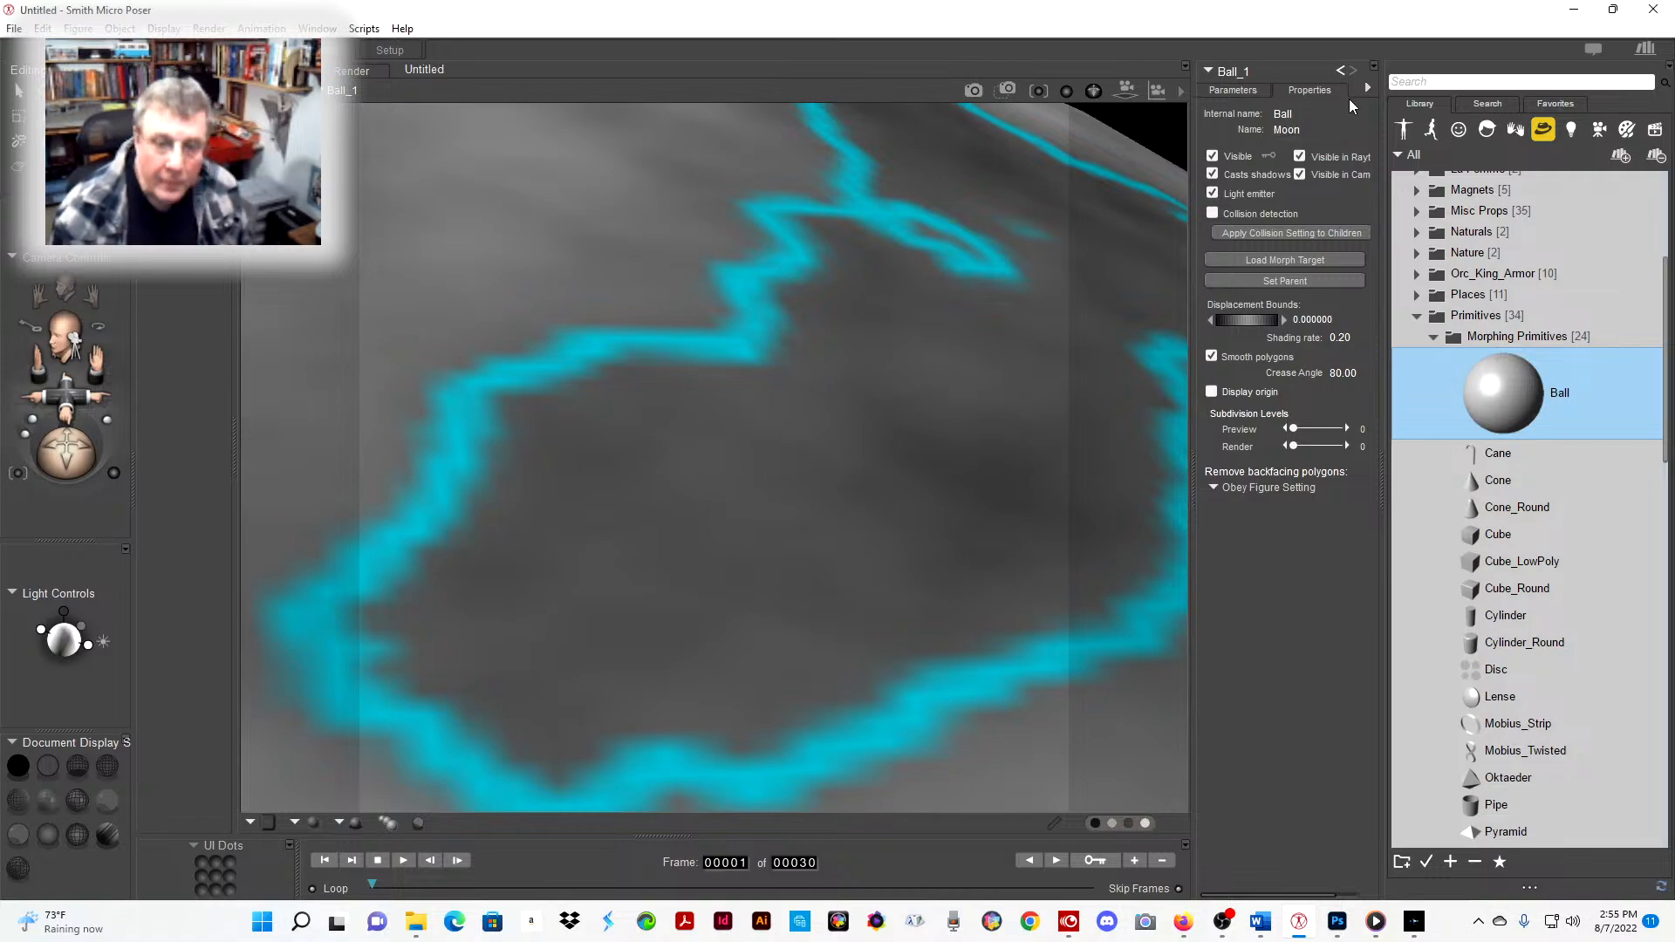
# - Scale the Moon prop to 1680% and reposition it at xTran -1.548, yTran -11.60 and zTran -0.112
pyautogui.click(1229, 91)
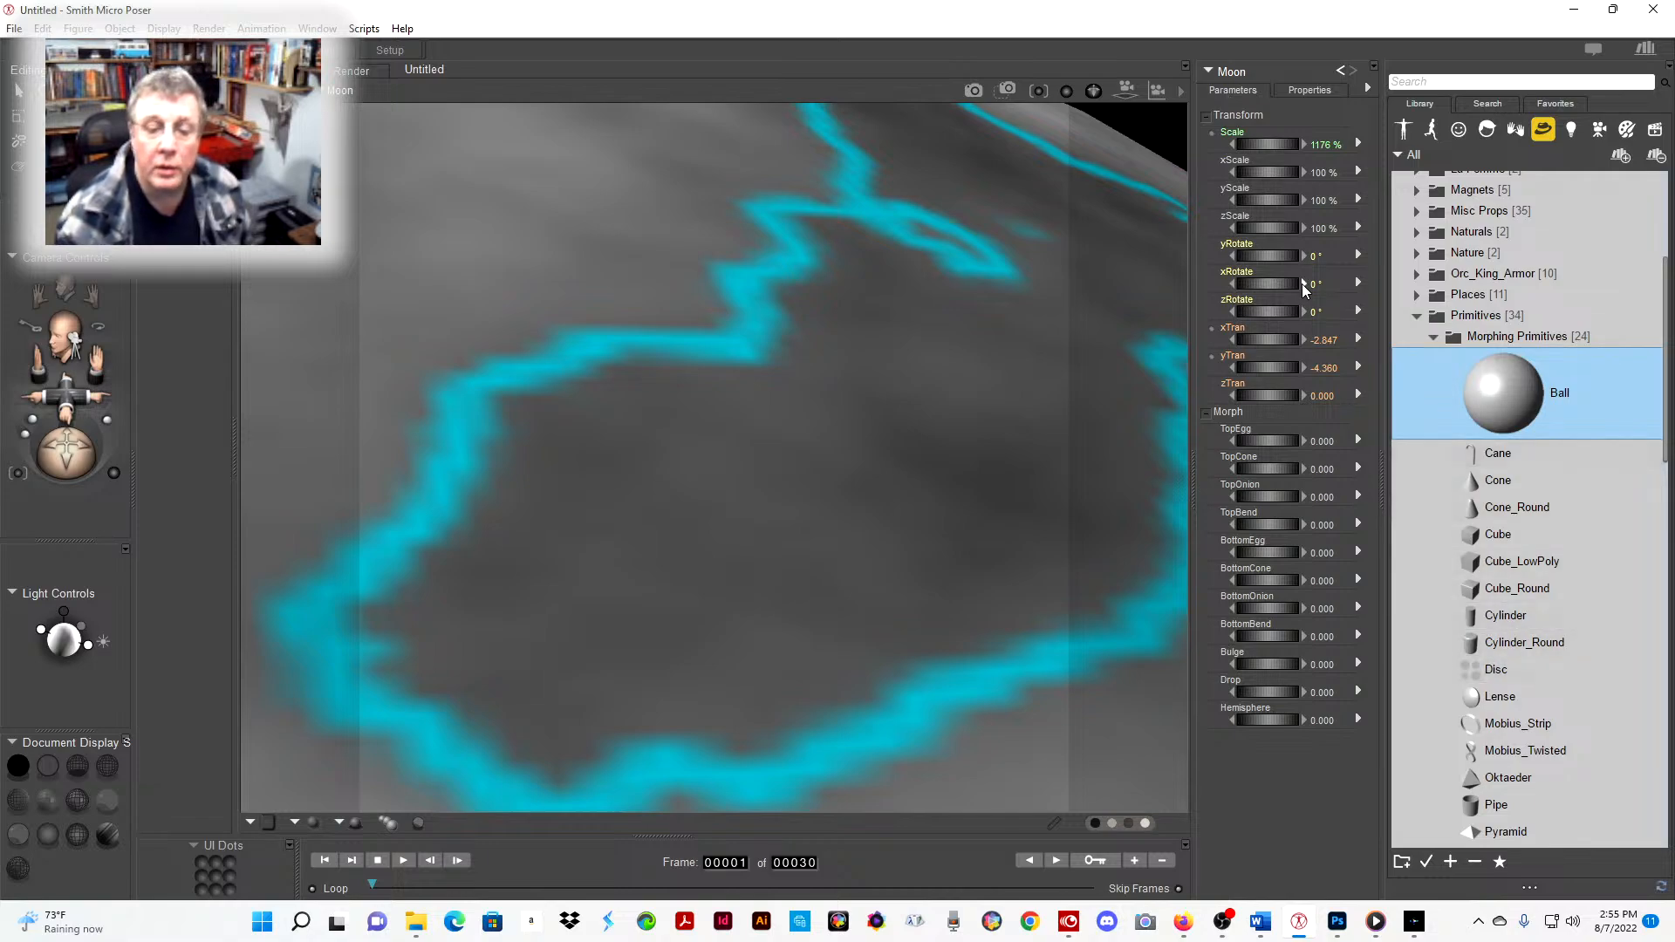
pyautogui.moveTo(1293, 367); pyautogui.dragTo(1245, 367)
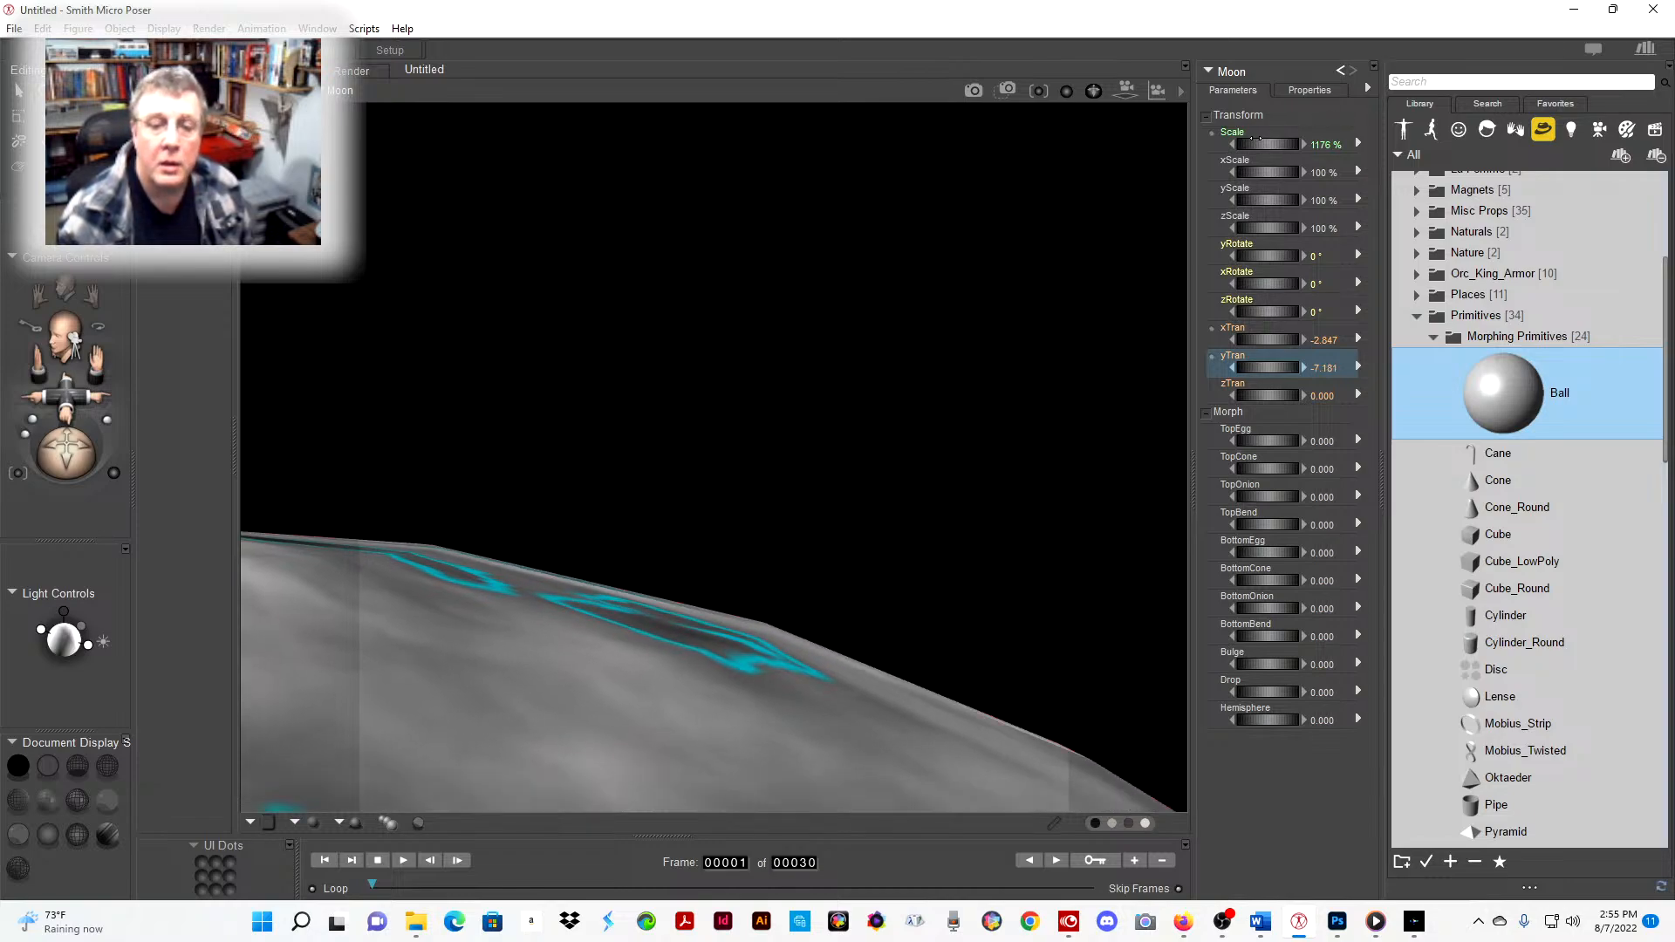
pyautogui.moveTo(1257, 143); pyautogui.dragTo(1279, 142)
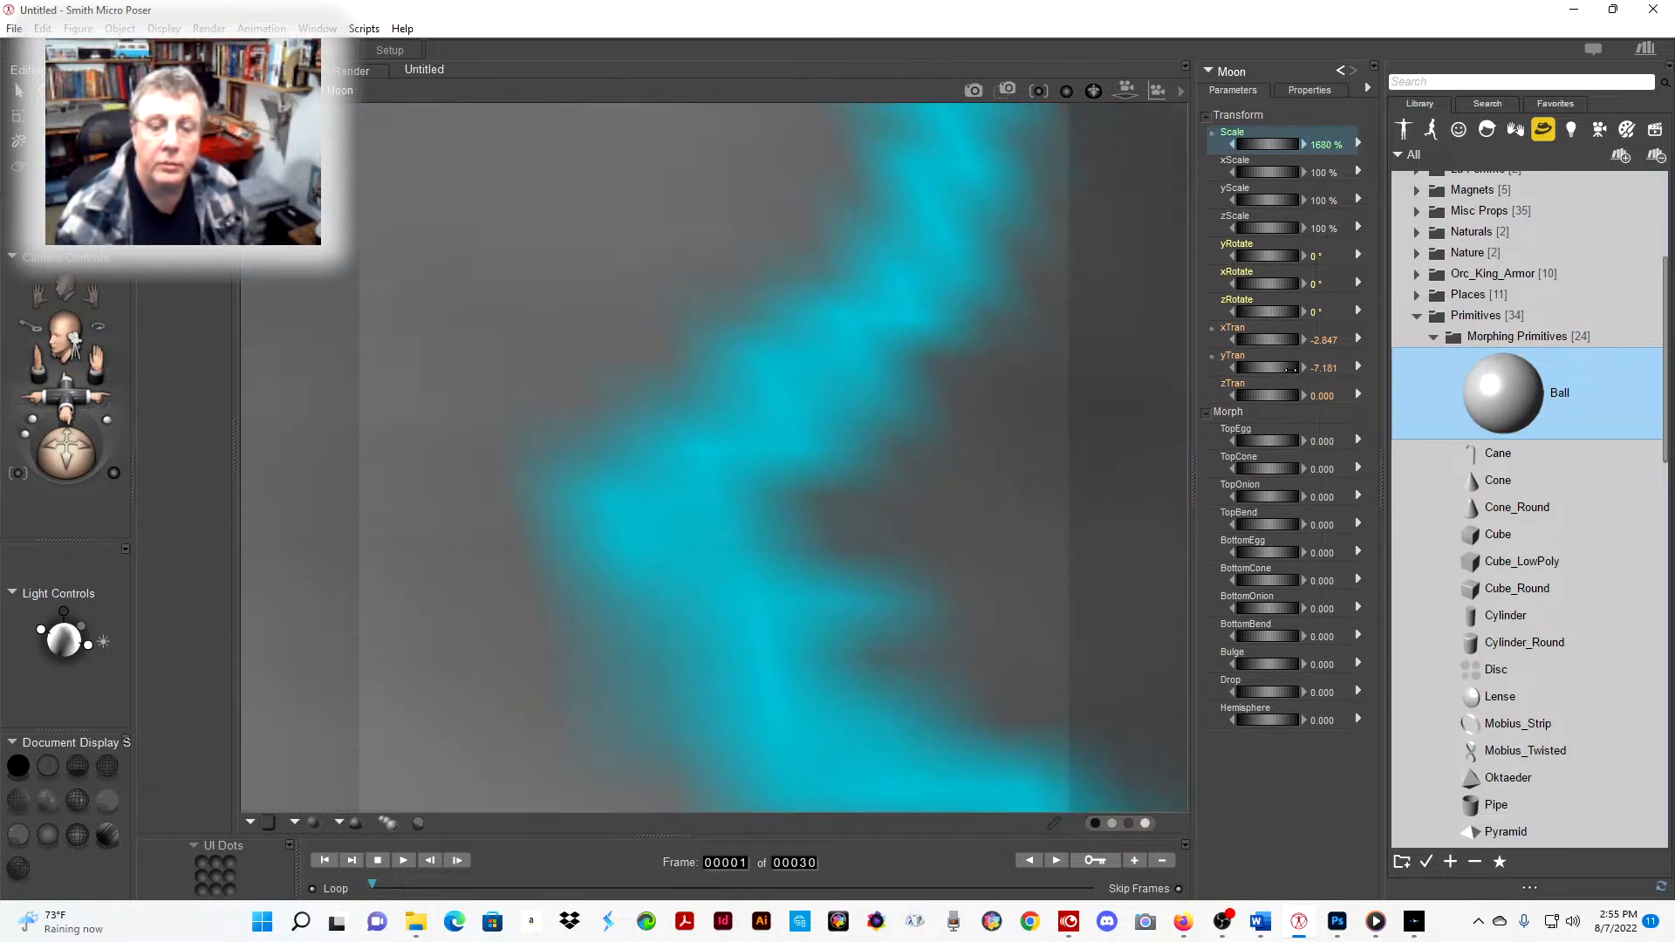
pyautogui.moveTo(1290, 368)
pyautogui.mouseDown()
pyautogui.moveTo(1257, 369)
pyautogui.moveTo(1265, 391)
pyautogui.moveTo(1278, 339)
pyautogui.mouseUp()
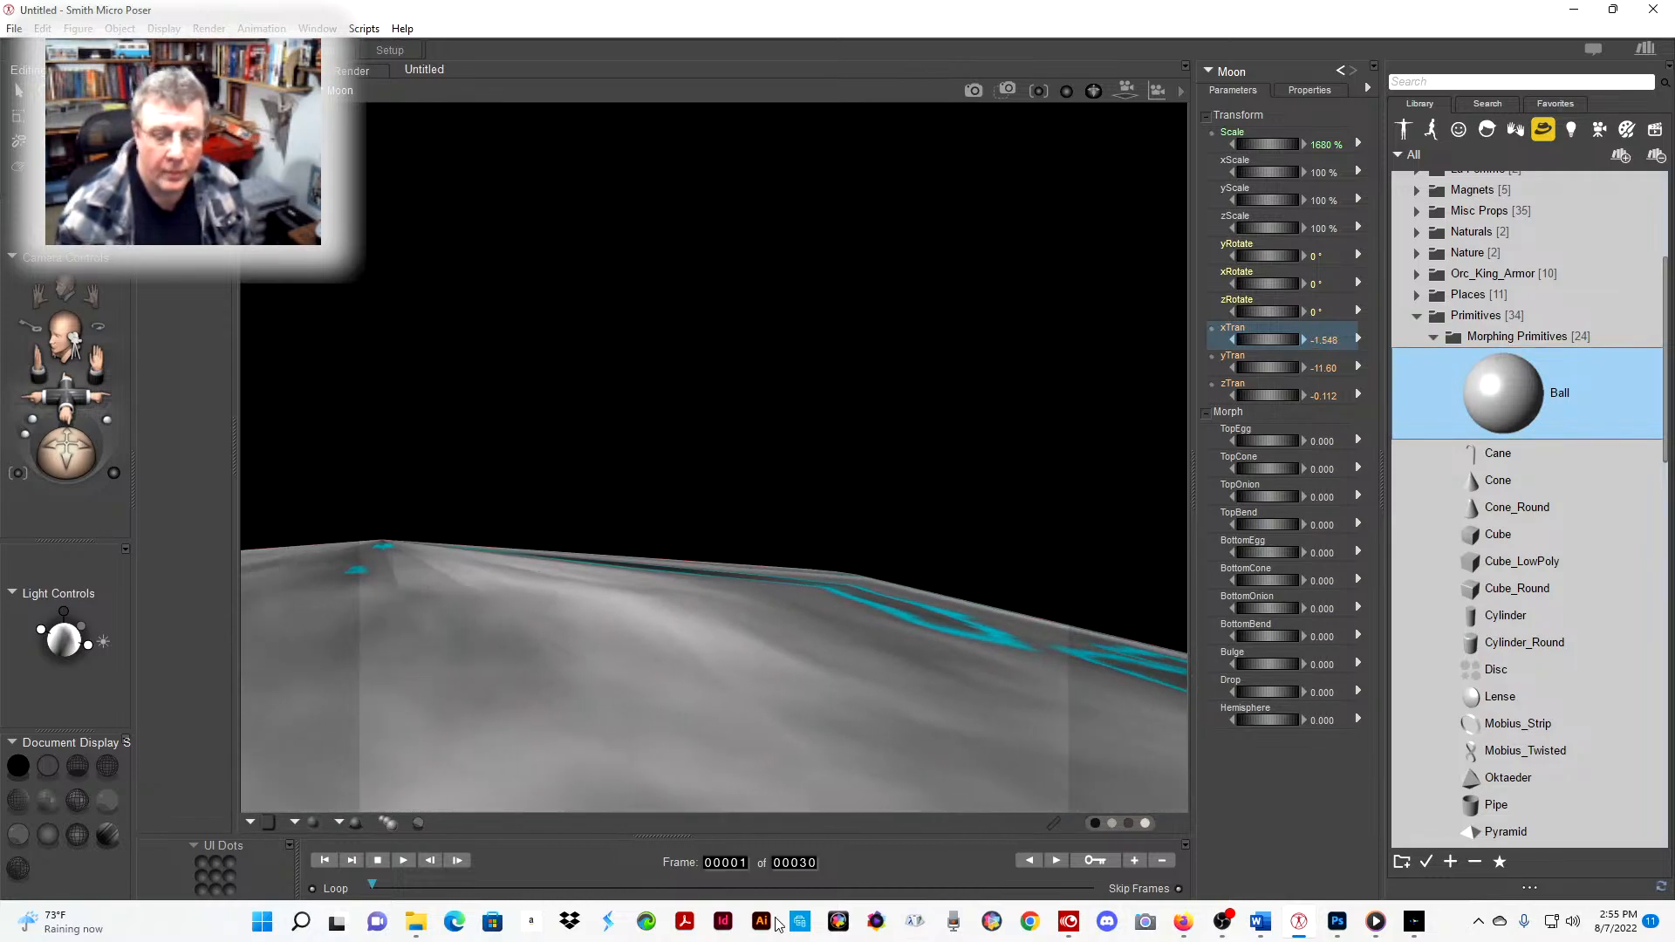
# - Compare the horizon with earthrise 640.jpg in Photoshop, and set the Moon's yTran to -12.09 in Poser to match it
pyautogui.click(1338, 922)
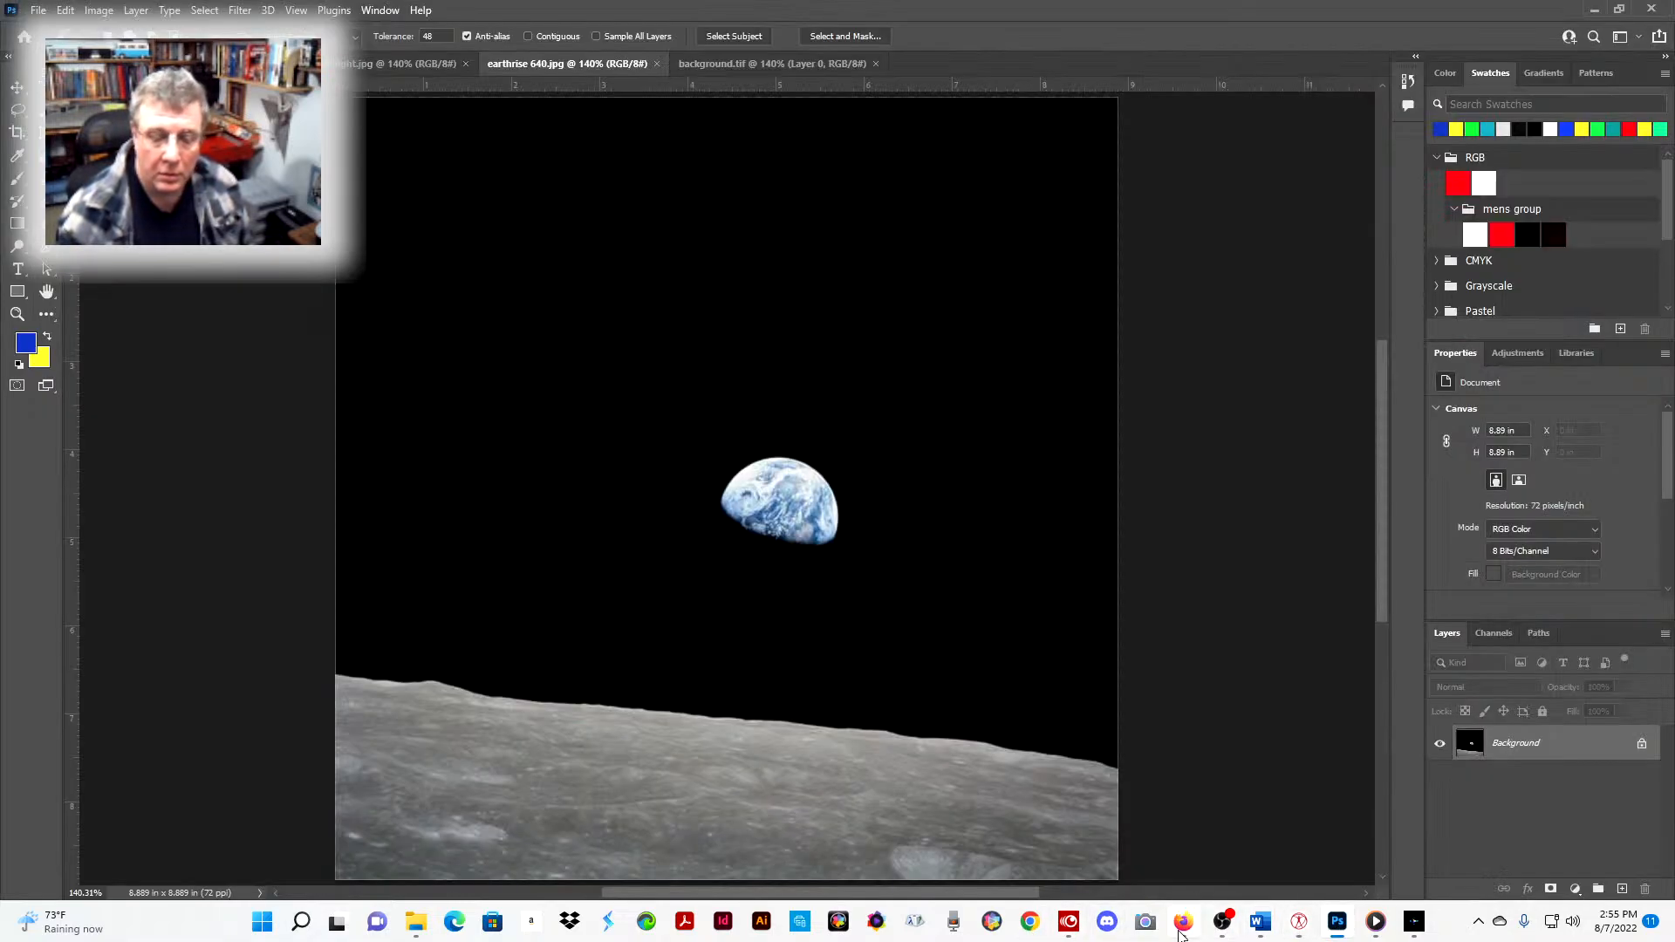
pyautogui.click(1303, 933)
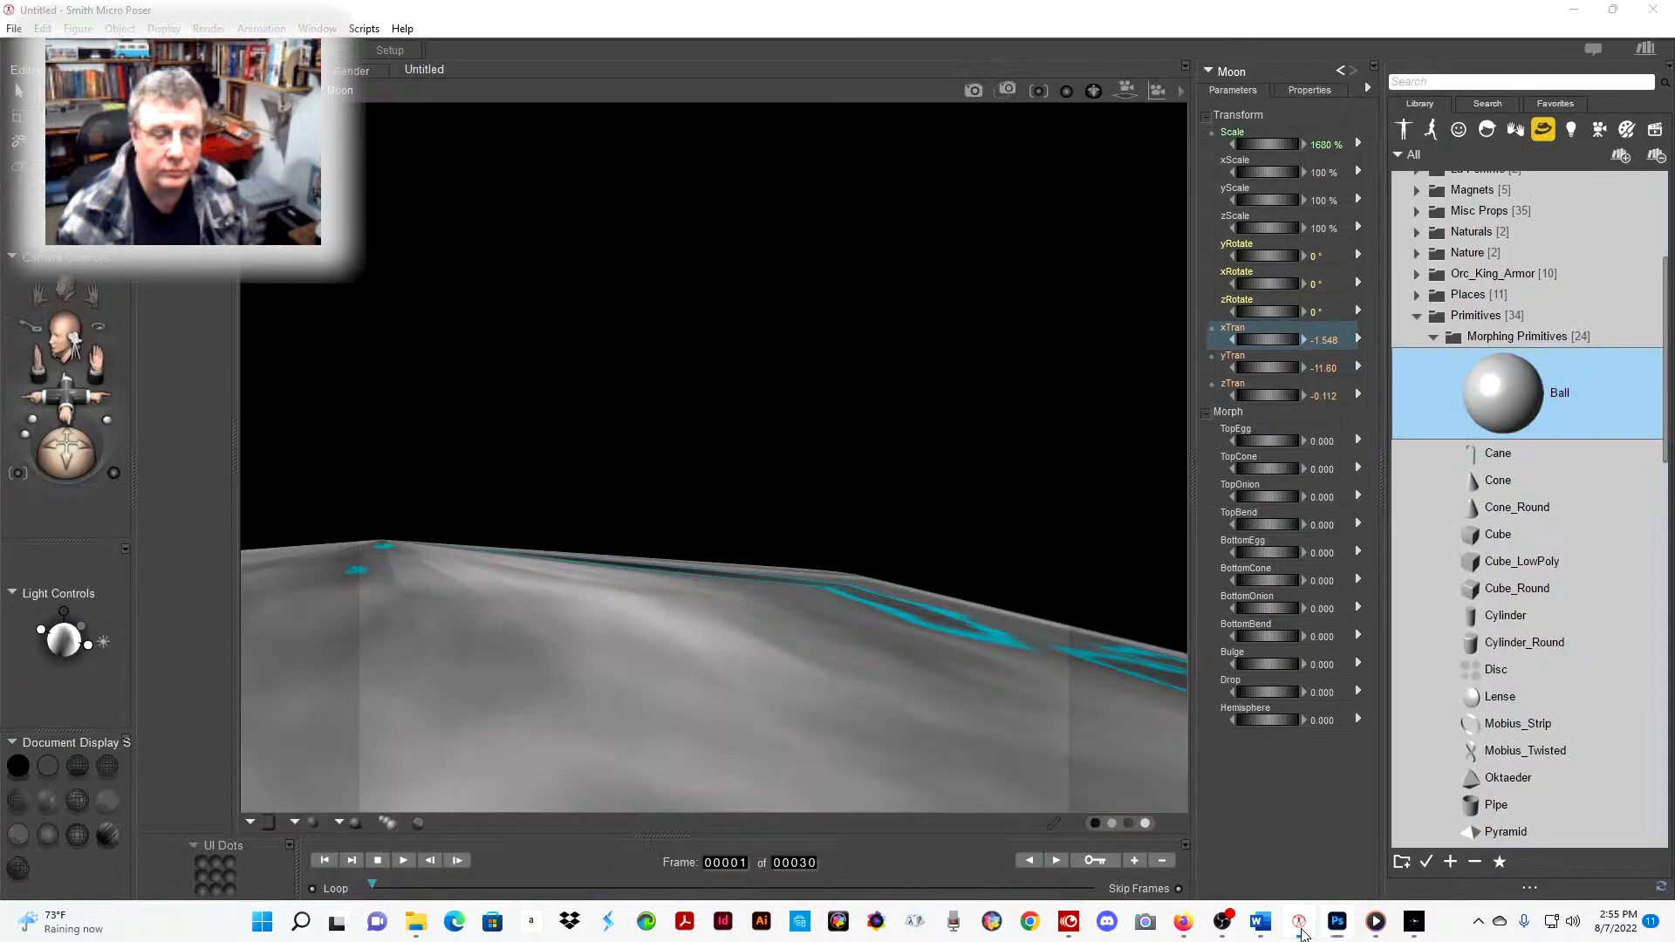
pyautogui.click(1338, 931)
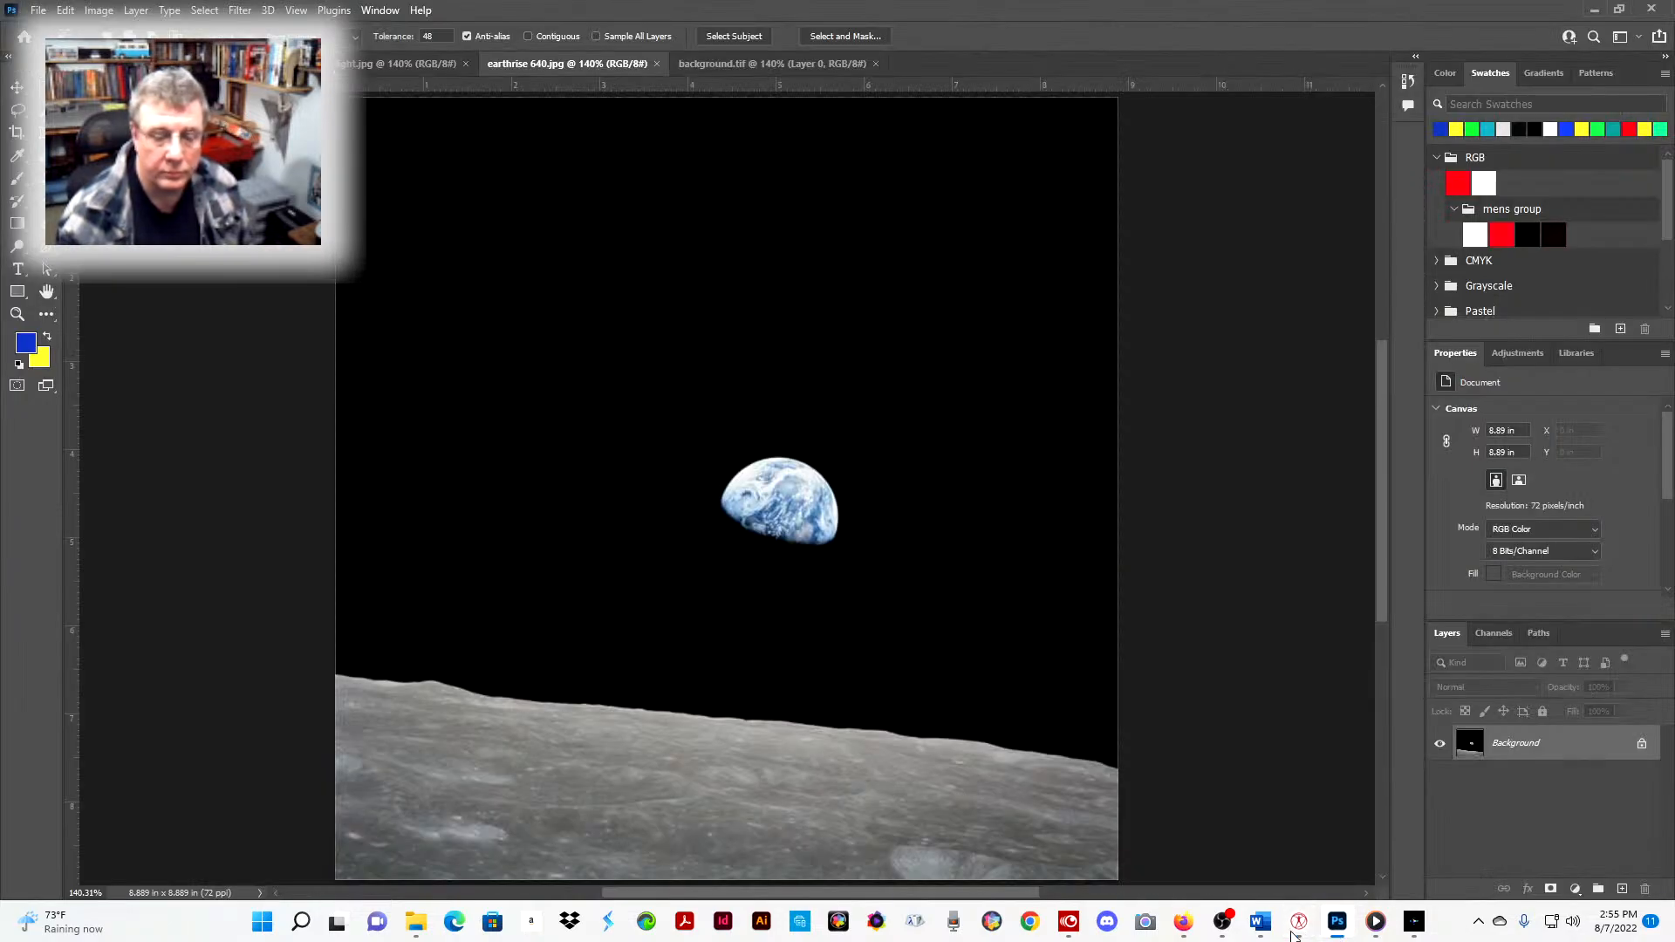
pyautogui.click(1300, 933)
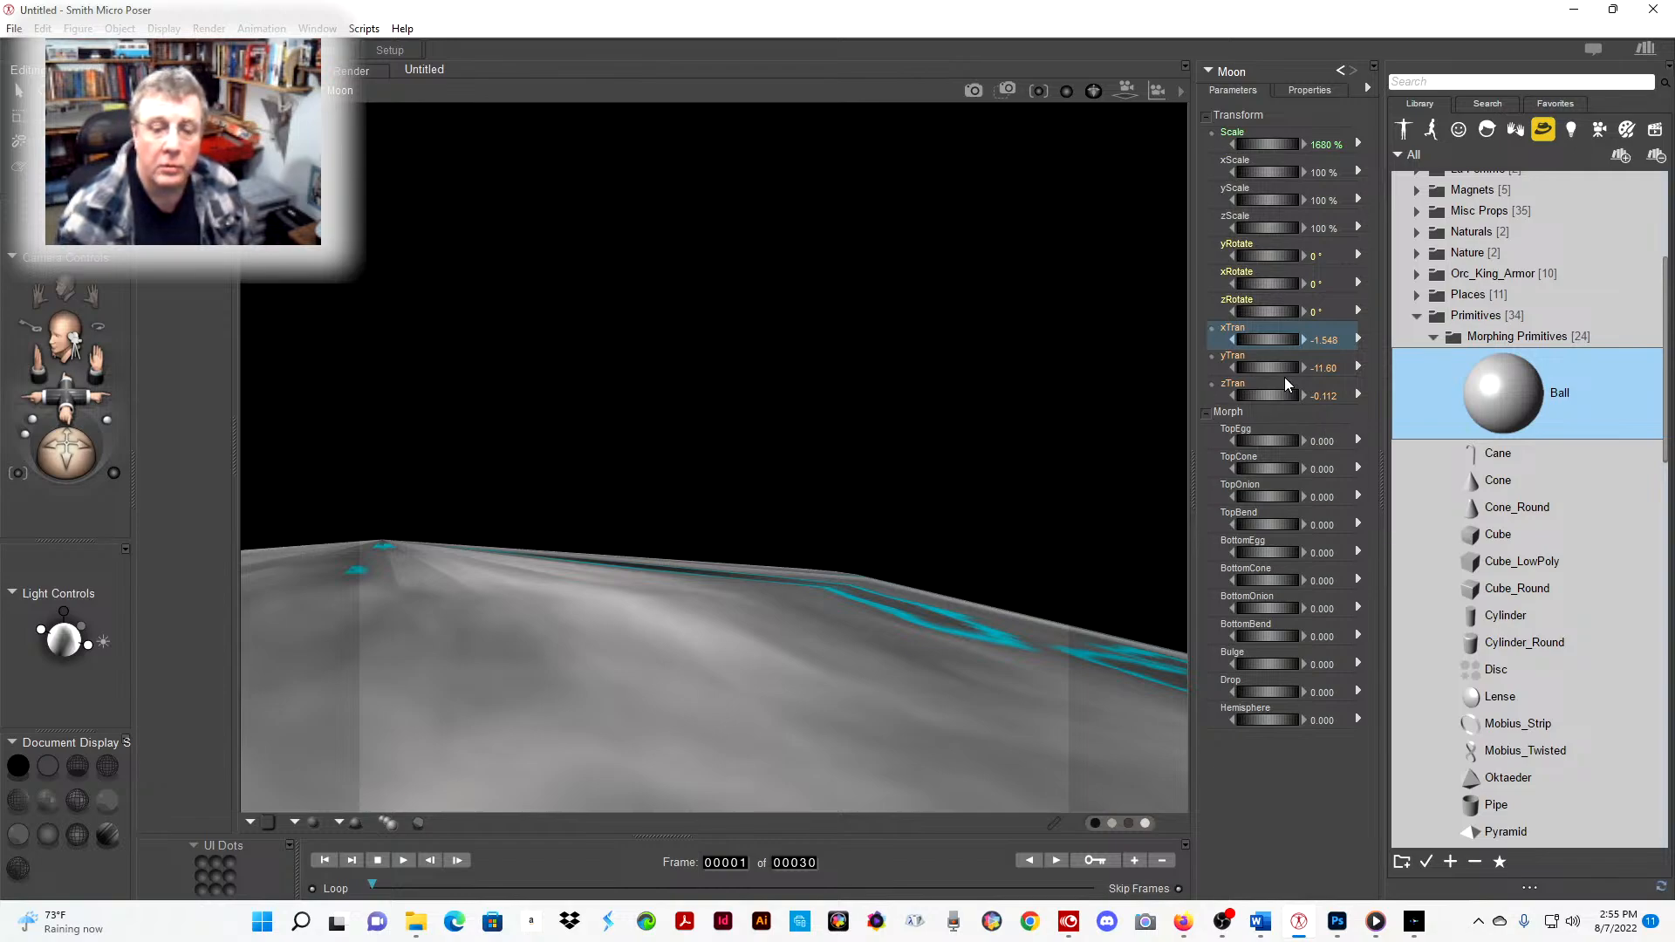
pyautogui.moveTo(1280, 368); pyautogui.dragTo(1259, 402)
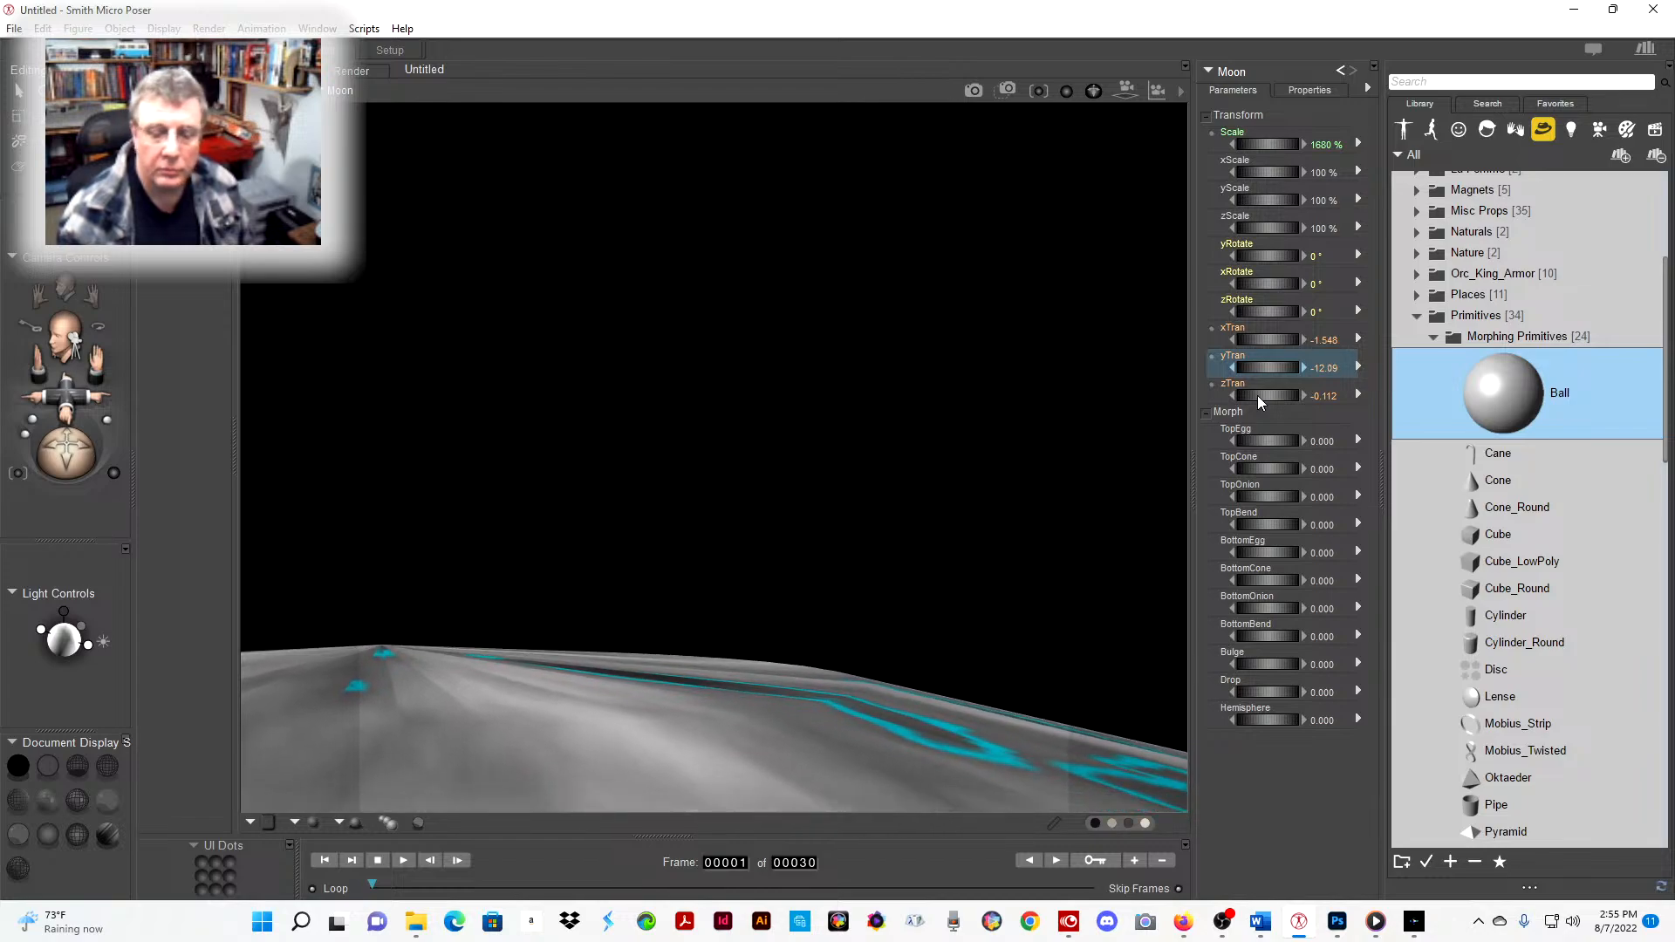
pyautogui.click(1338, 921)
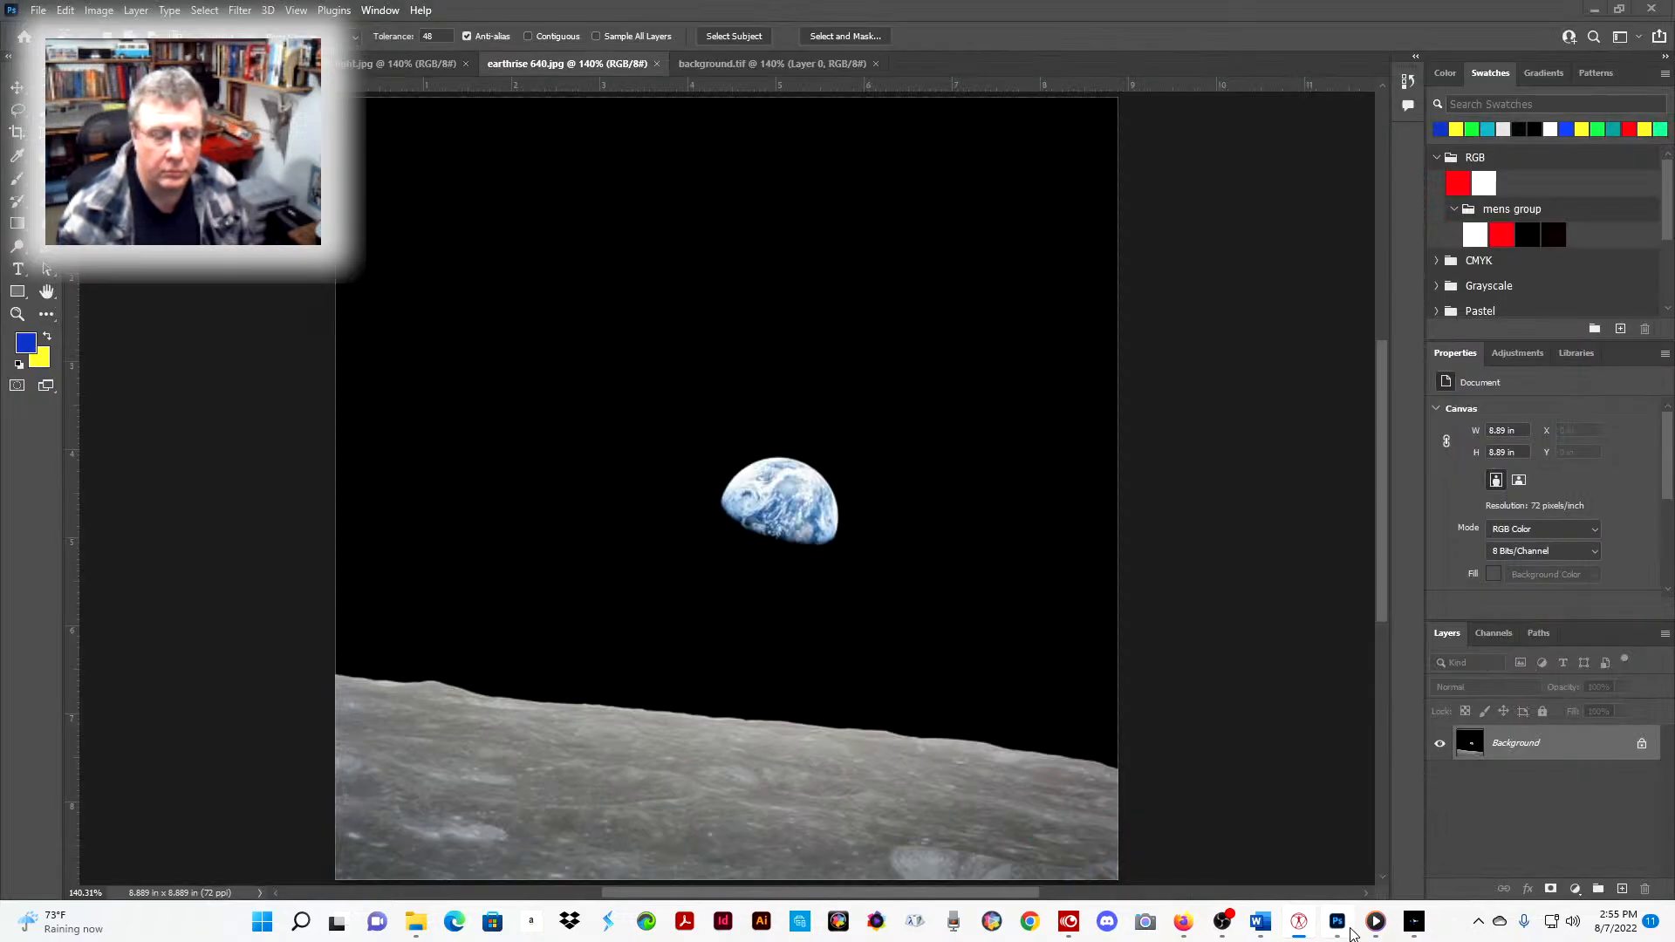
pyautogui.click(1299, 924)
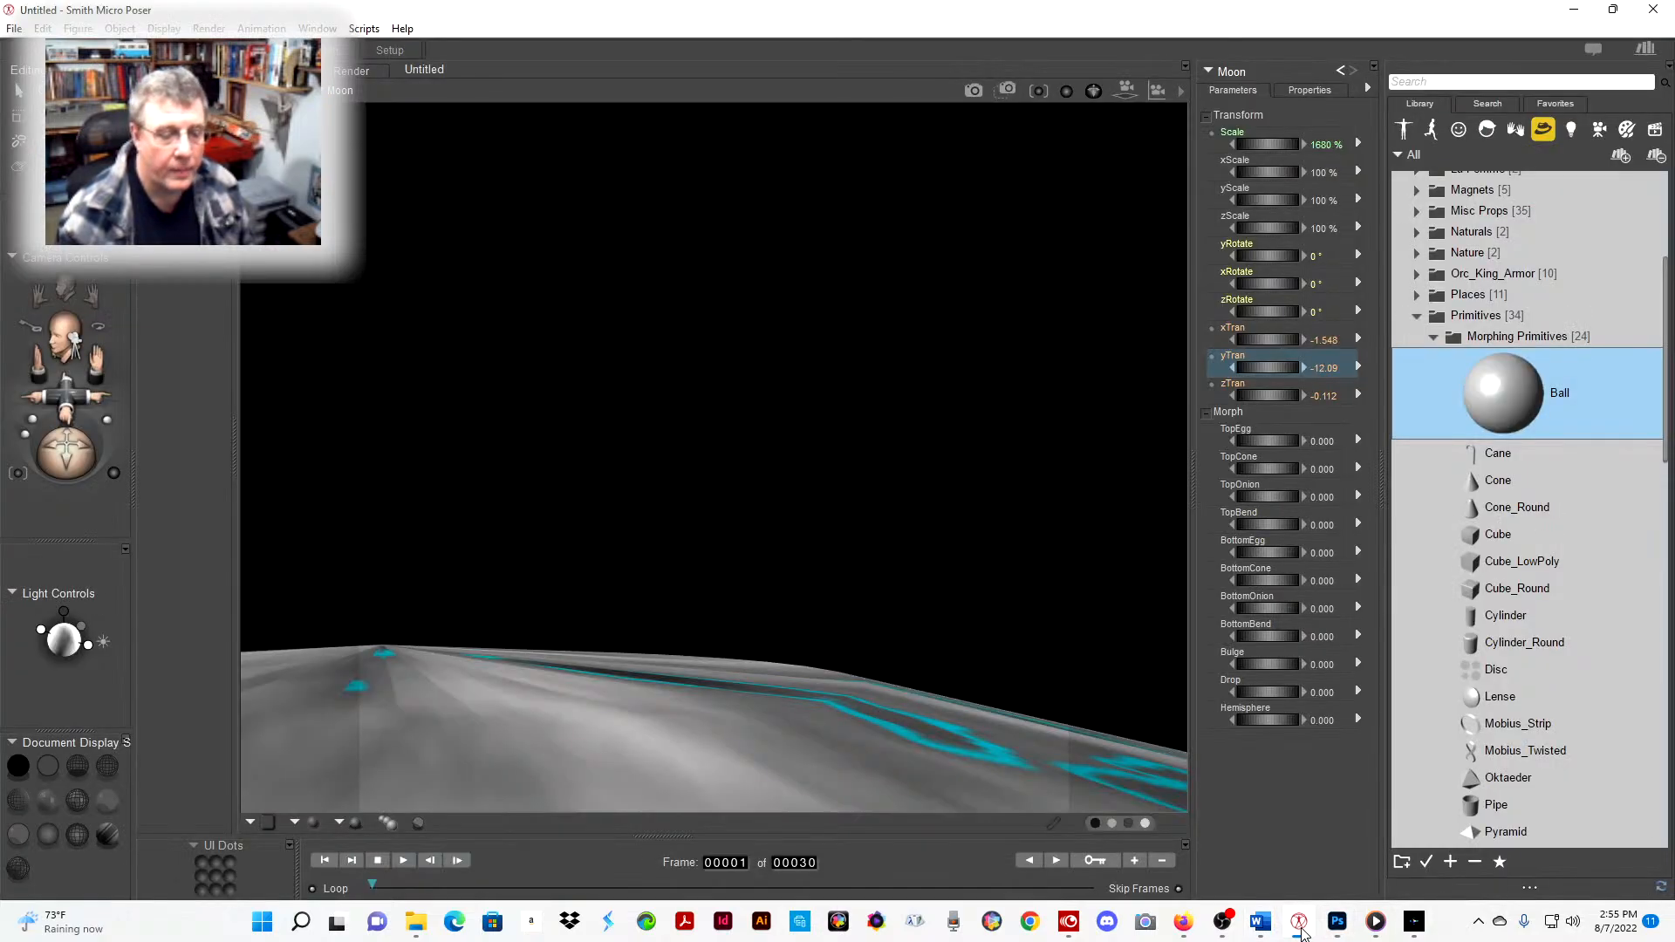
pyautogui.moveTo(1378, 921)
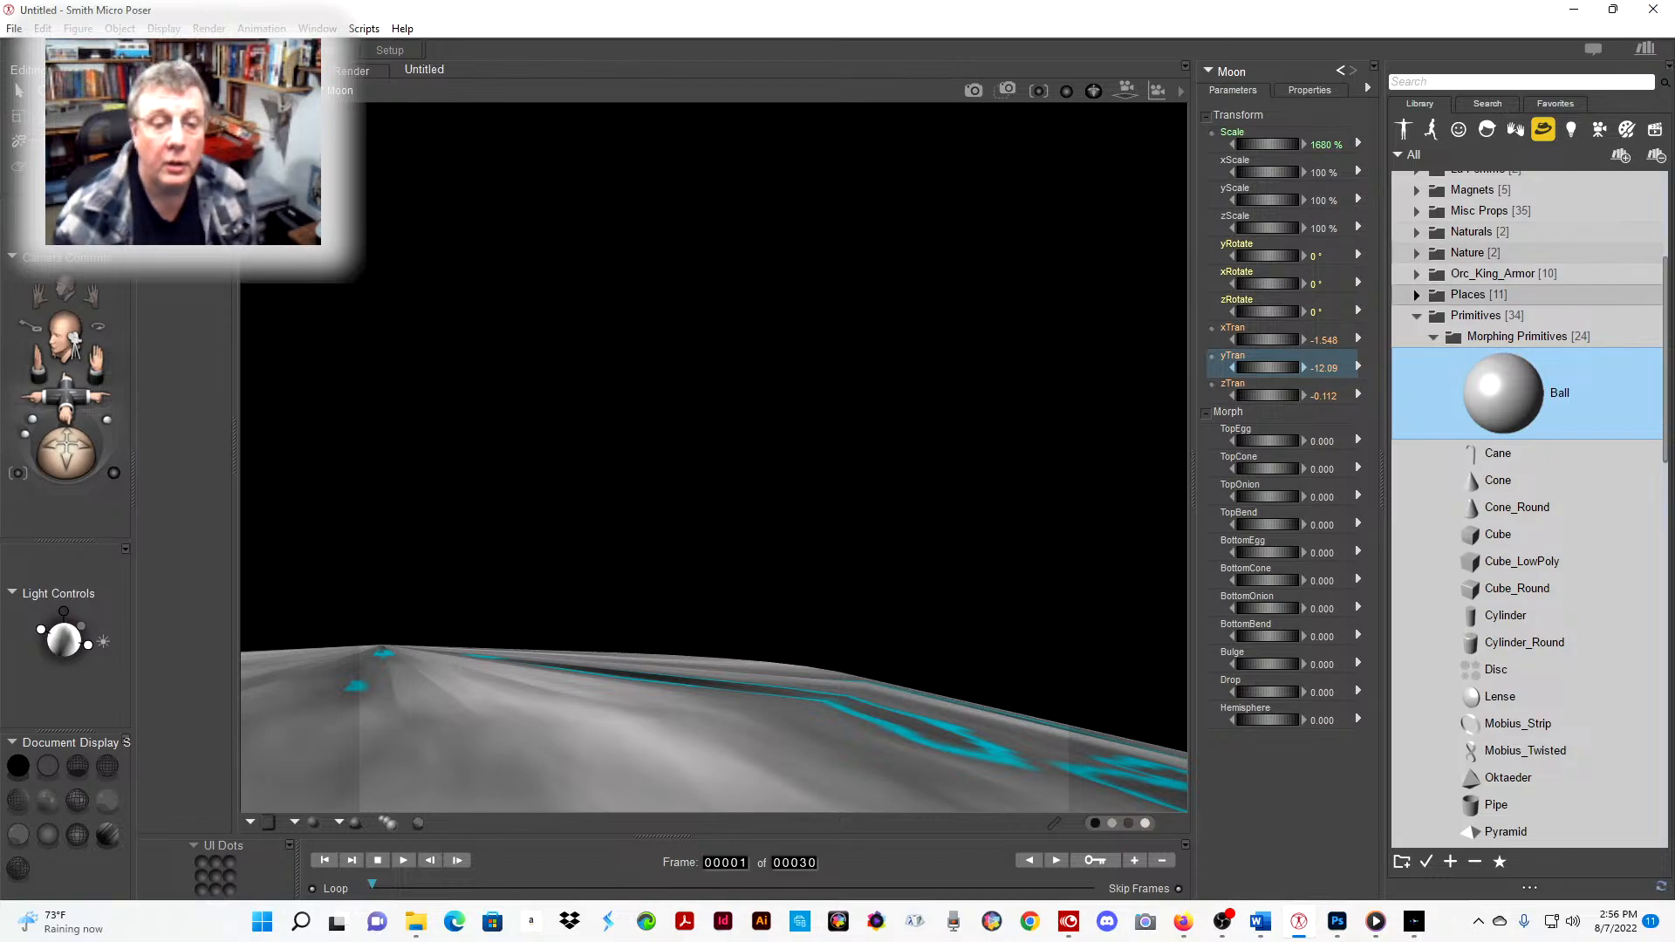
# - Render the scene and export the image as a TIF file named fake moon in the use 8-7-22 folder
pyautogui.click(973, 91)
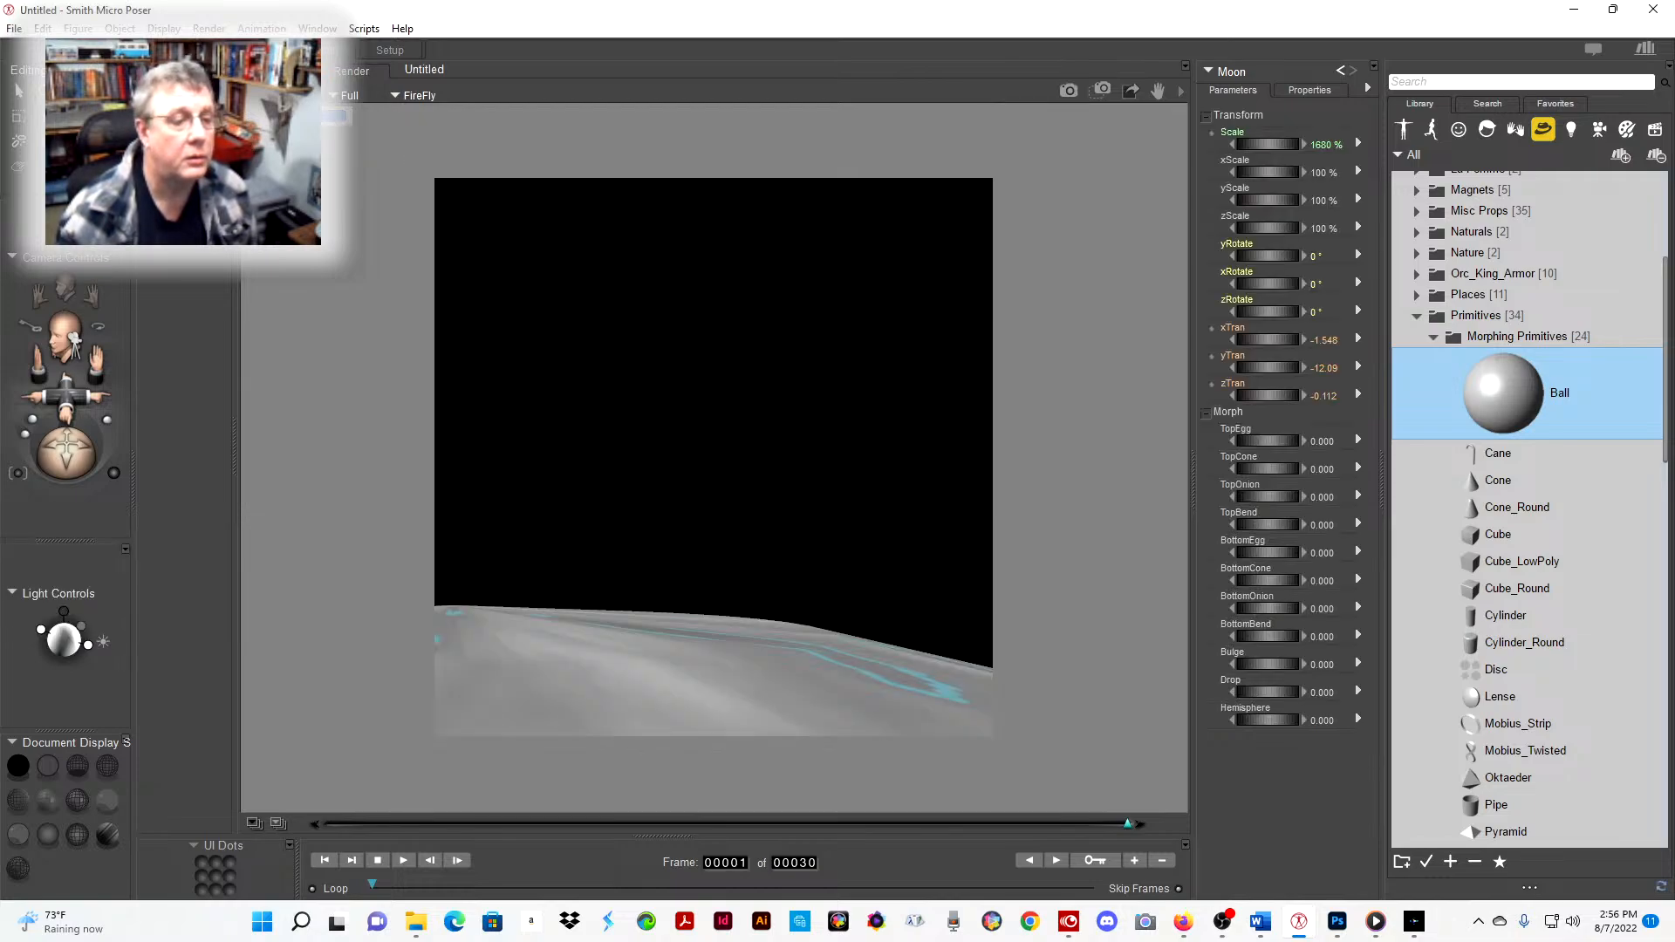
pyautogui.click(1130, 91)
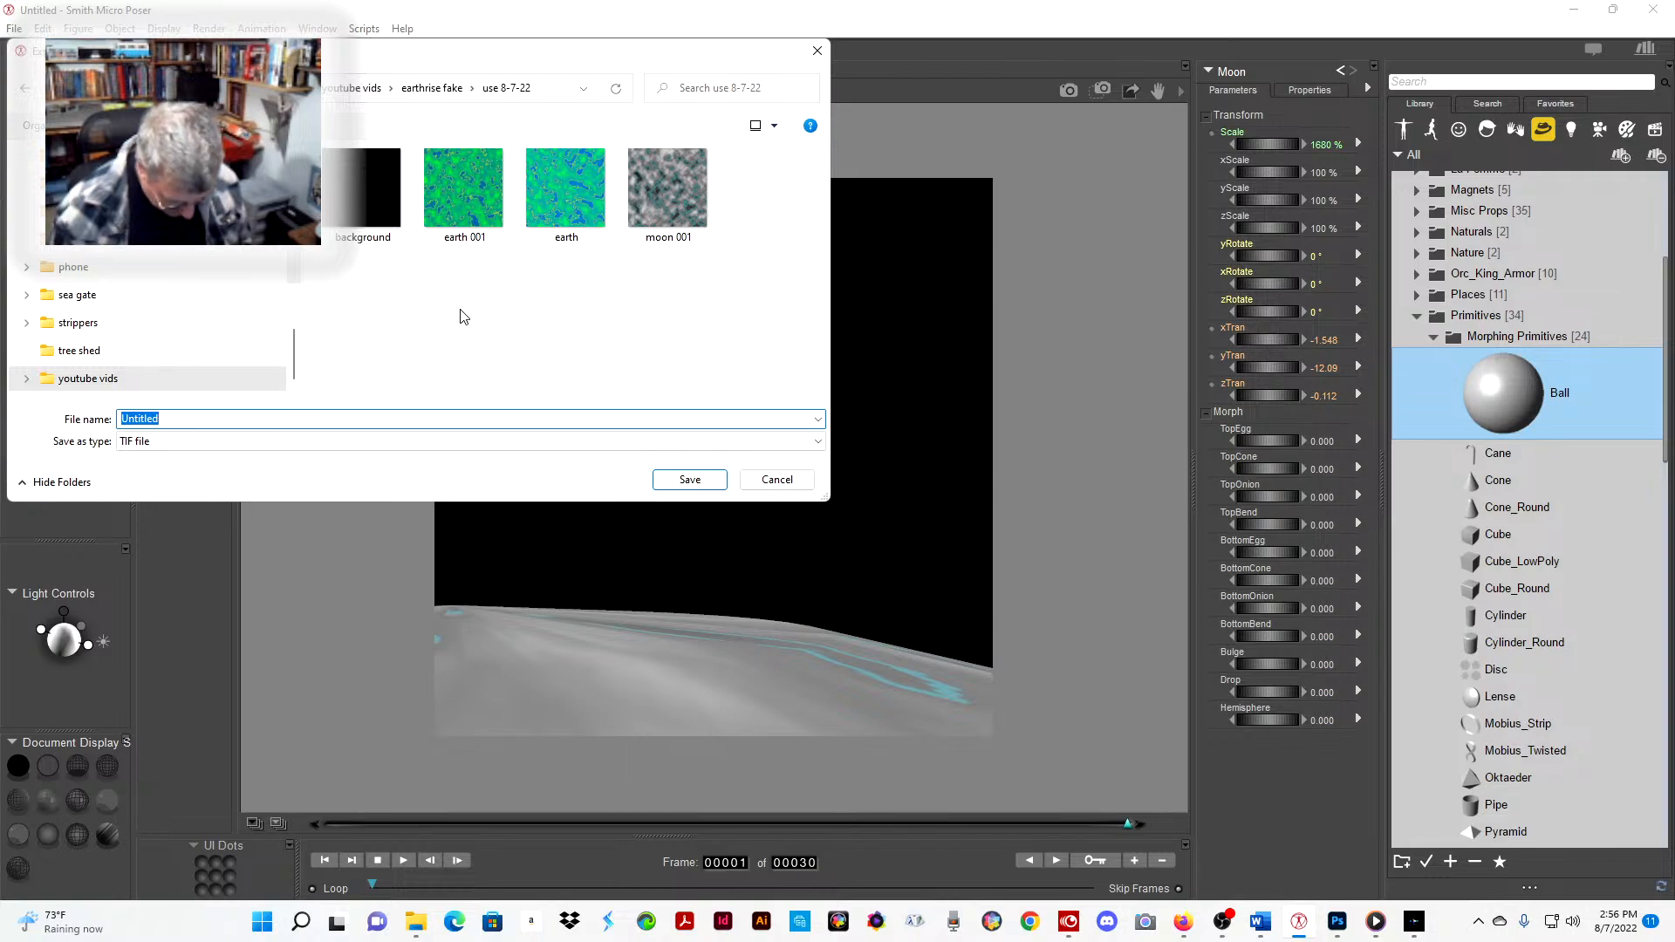
pyautogui.write('fake moon')
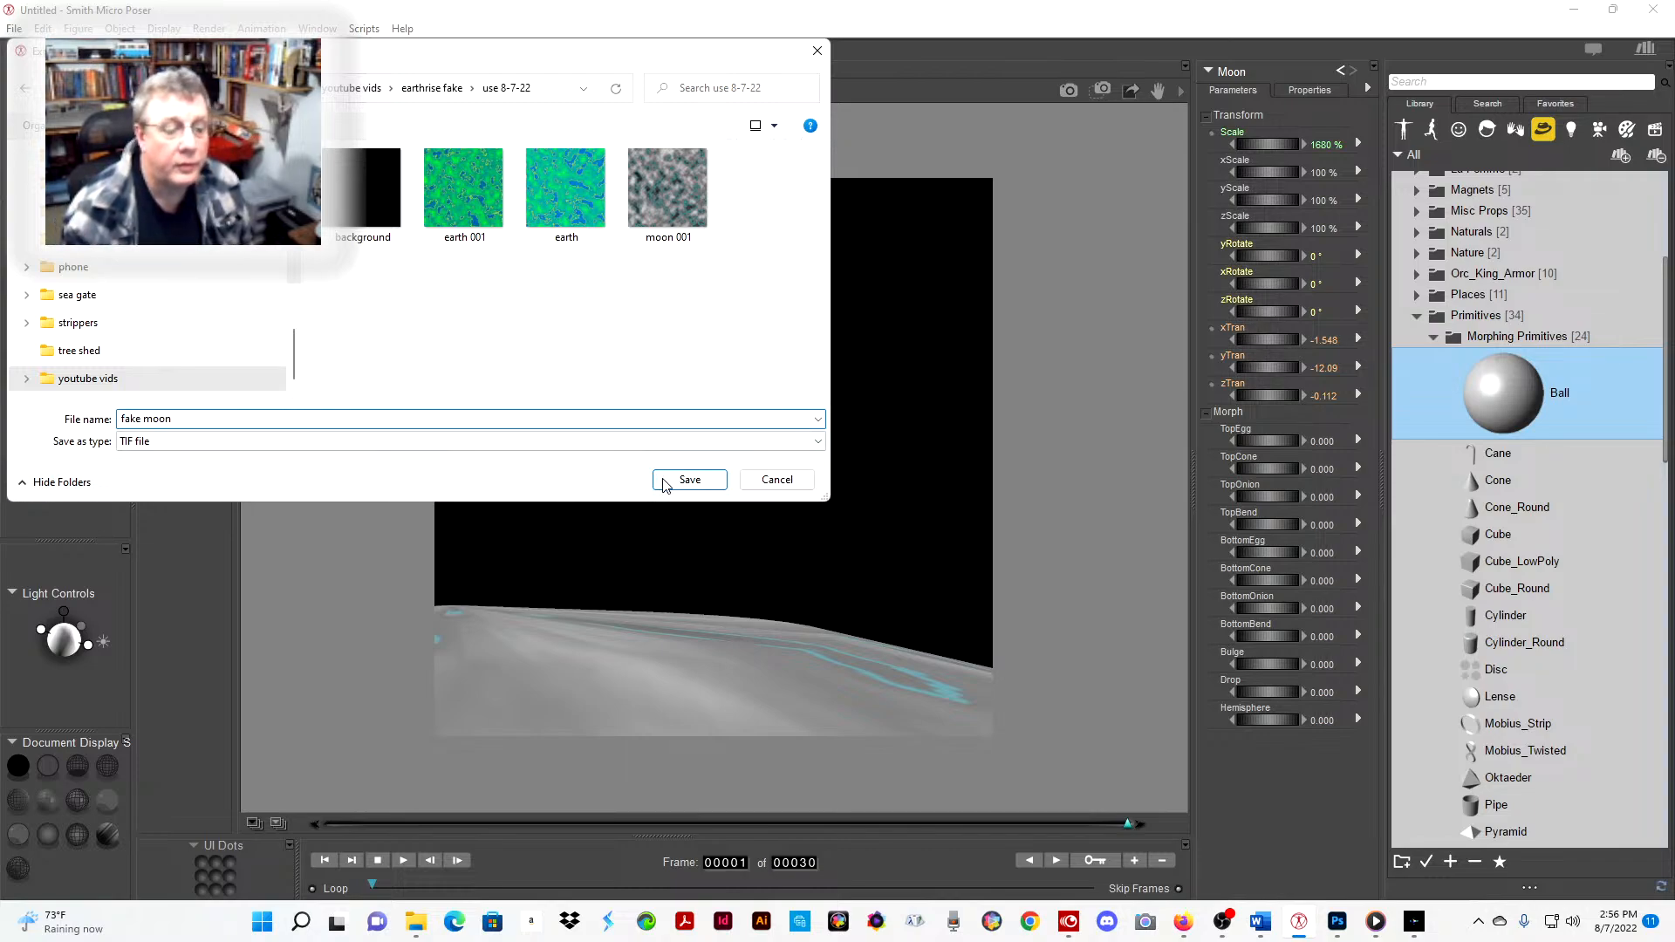
pyautogui.click(689, 479)
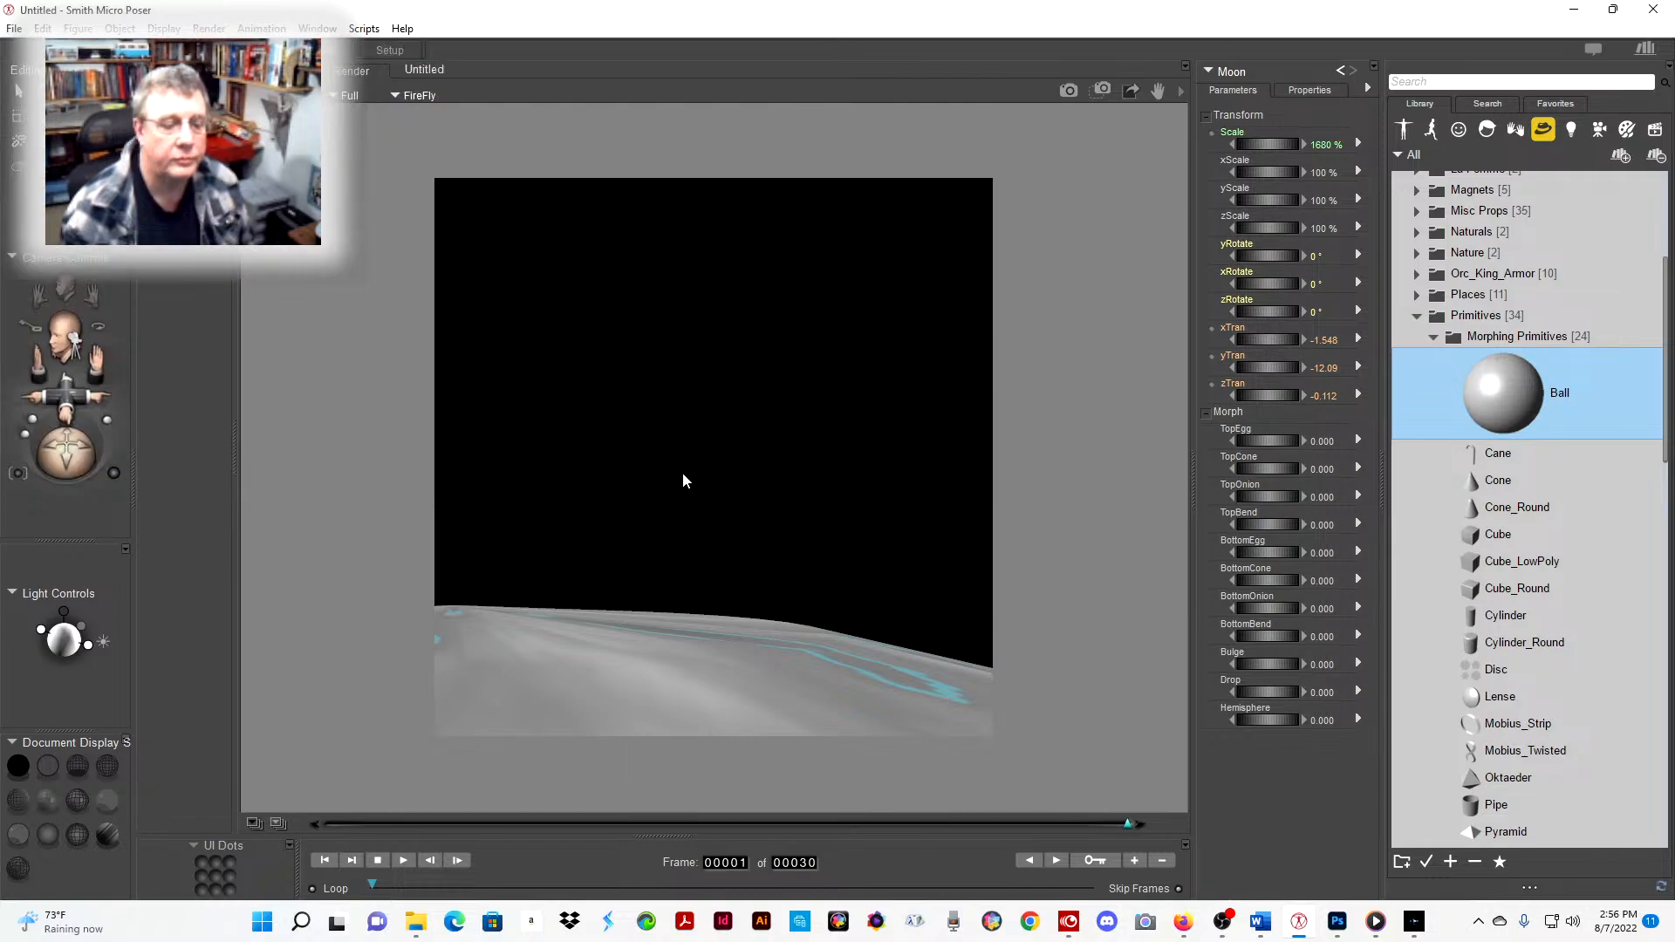
# - Switch to Photoshop, open the fake moon image fitted to the window, and compare it with background.tif
pyautogui.click(1337, 921)
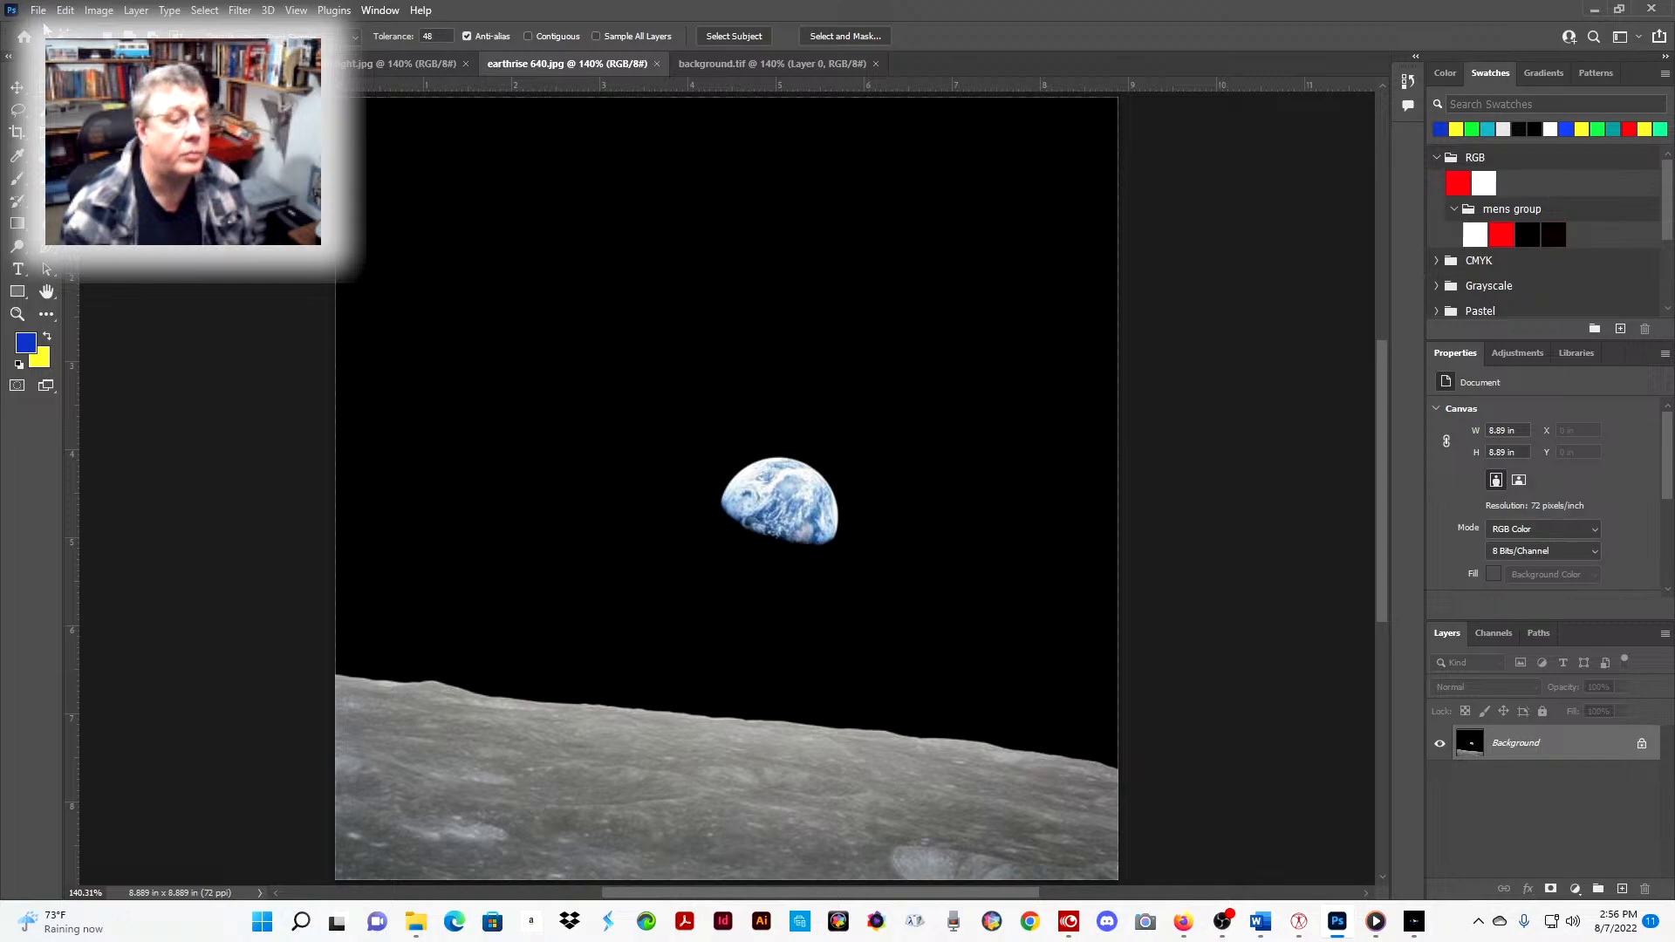
pyautogui.click(746, 70)
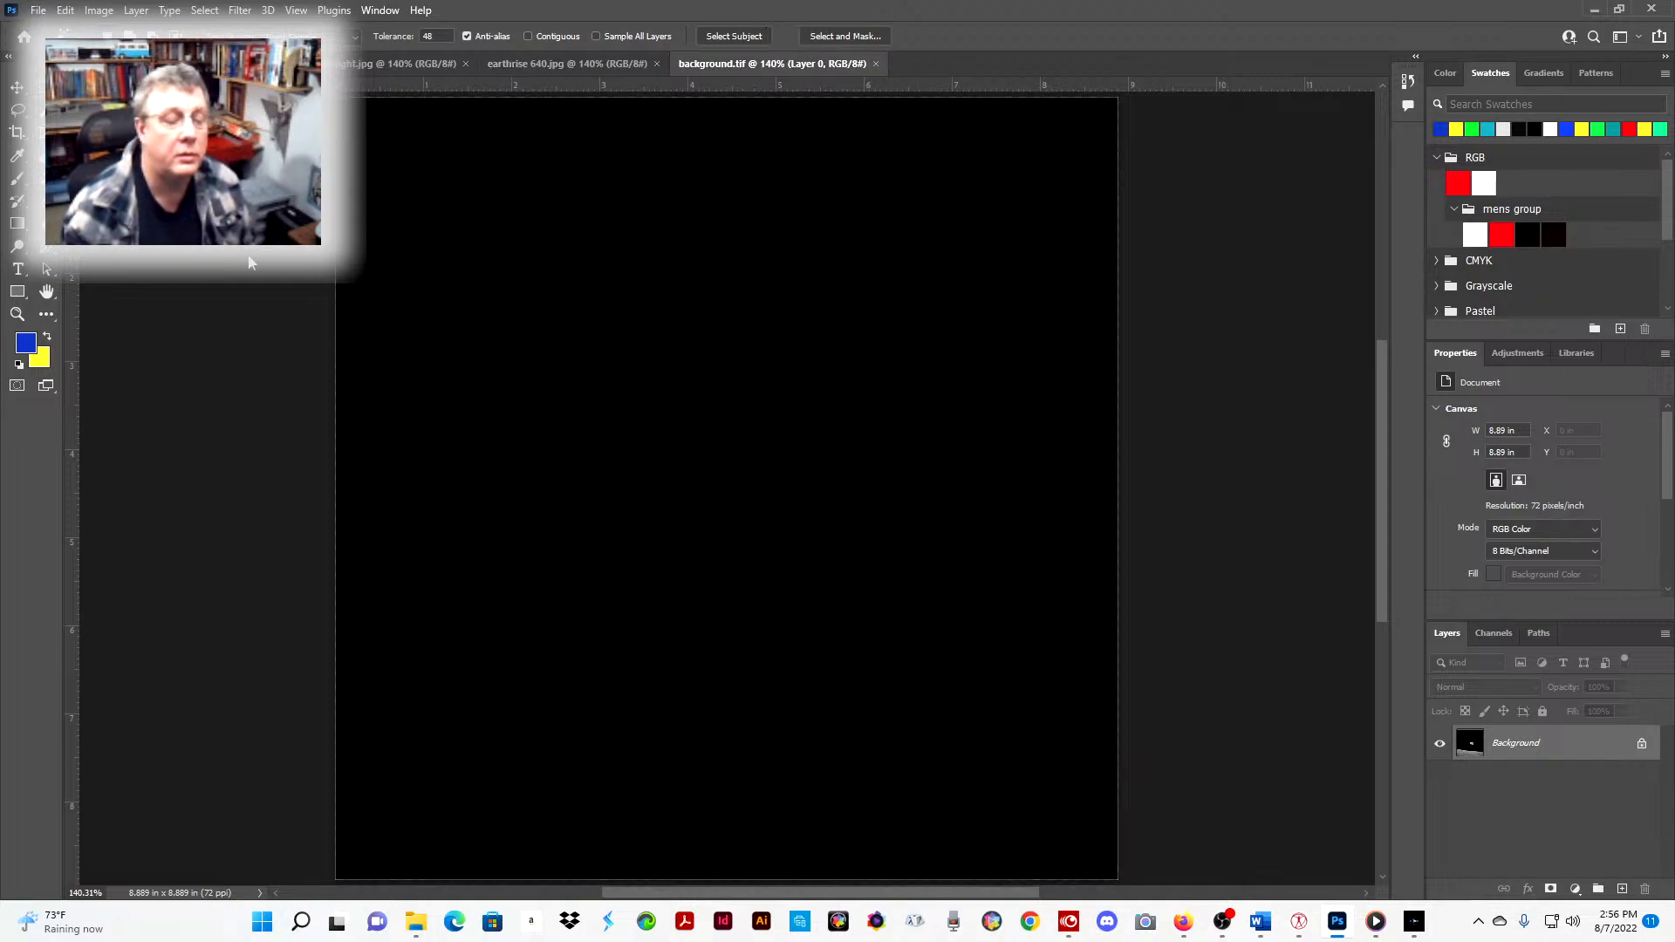
pyautogui.click(39, 10)
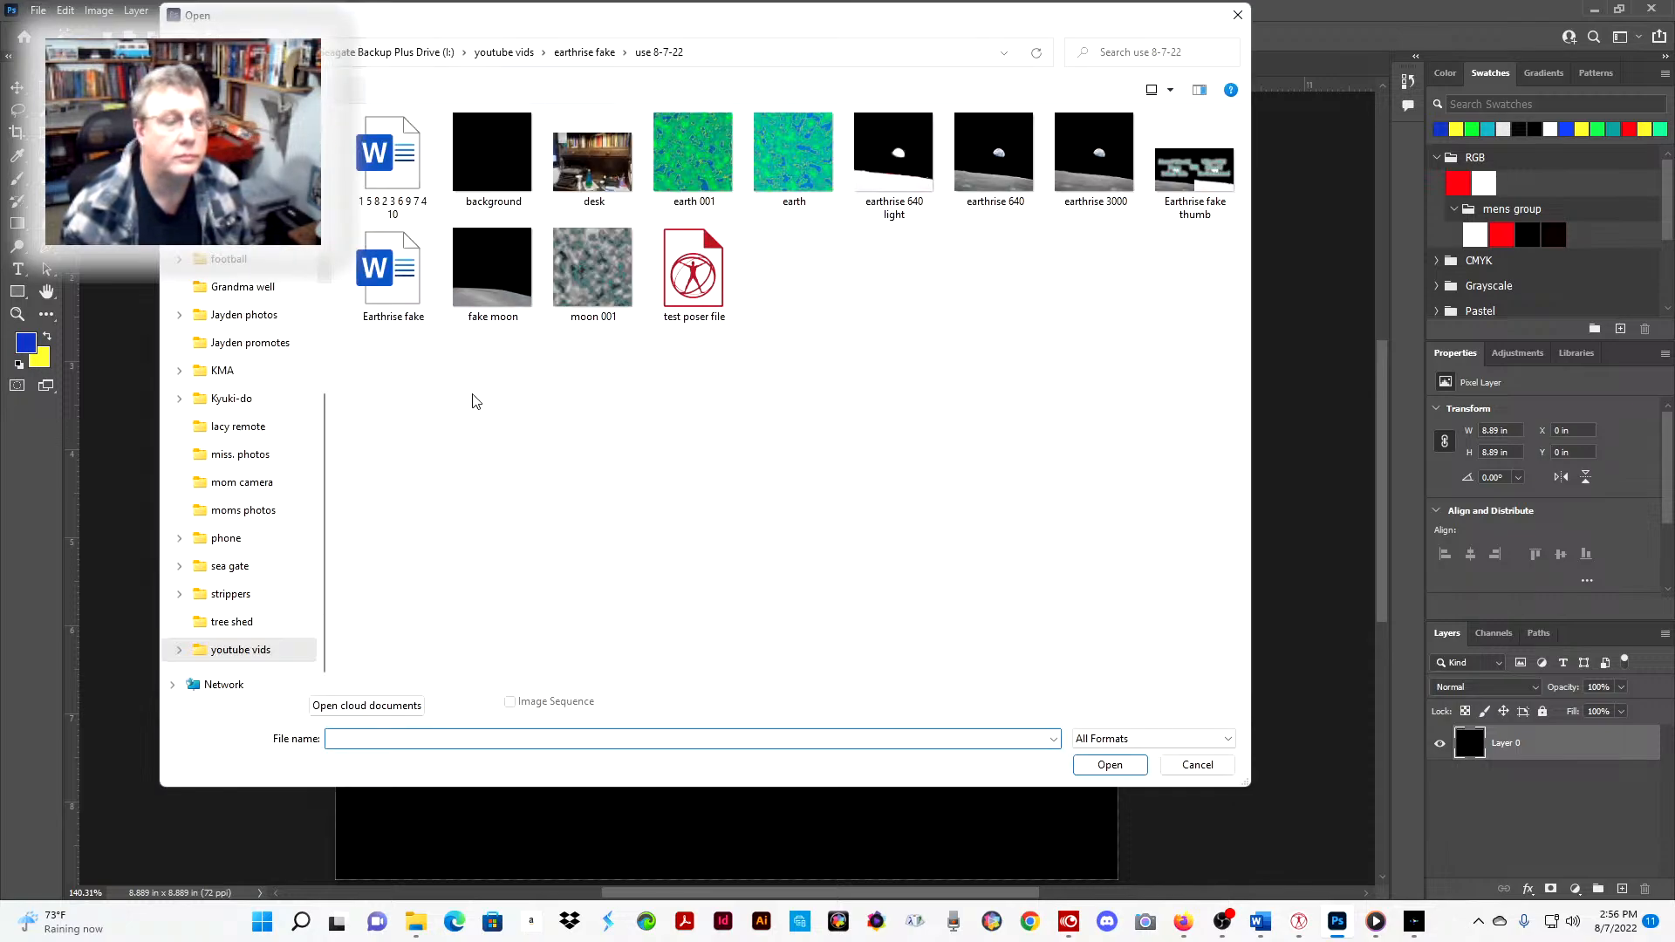
pyautogui.click(505, 268)
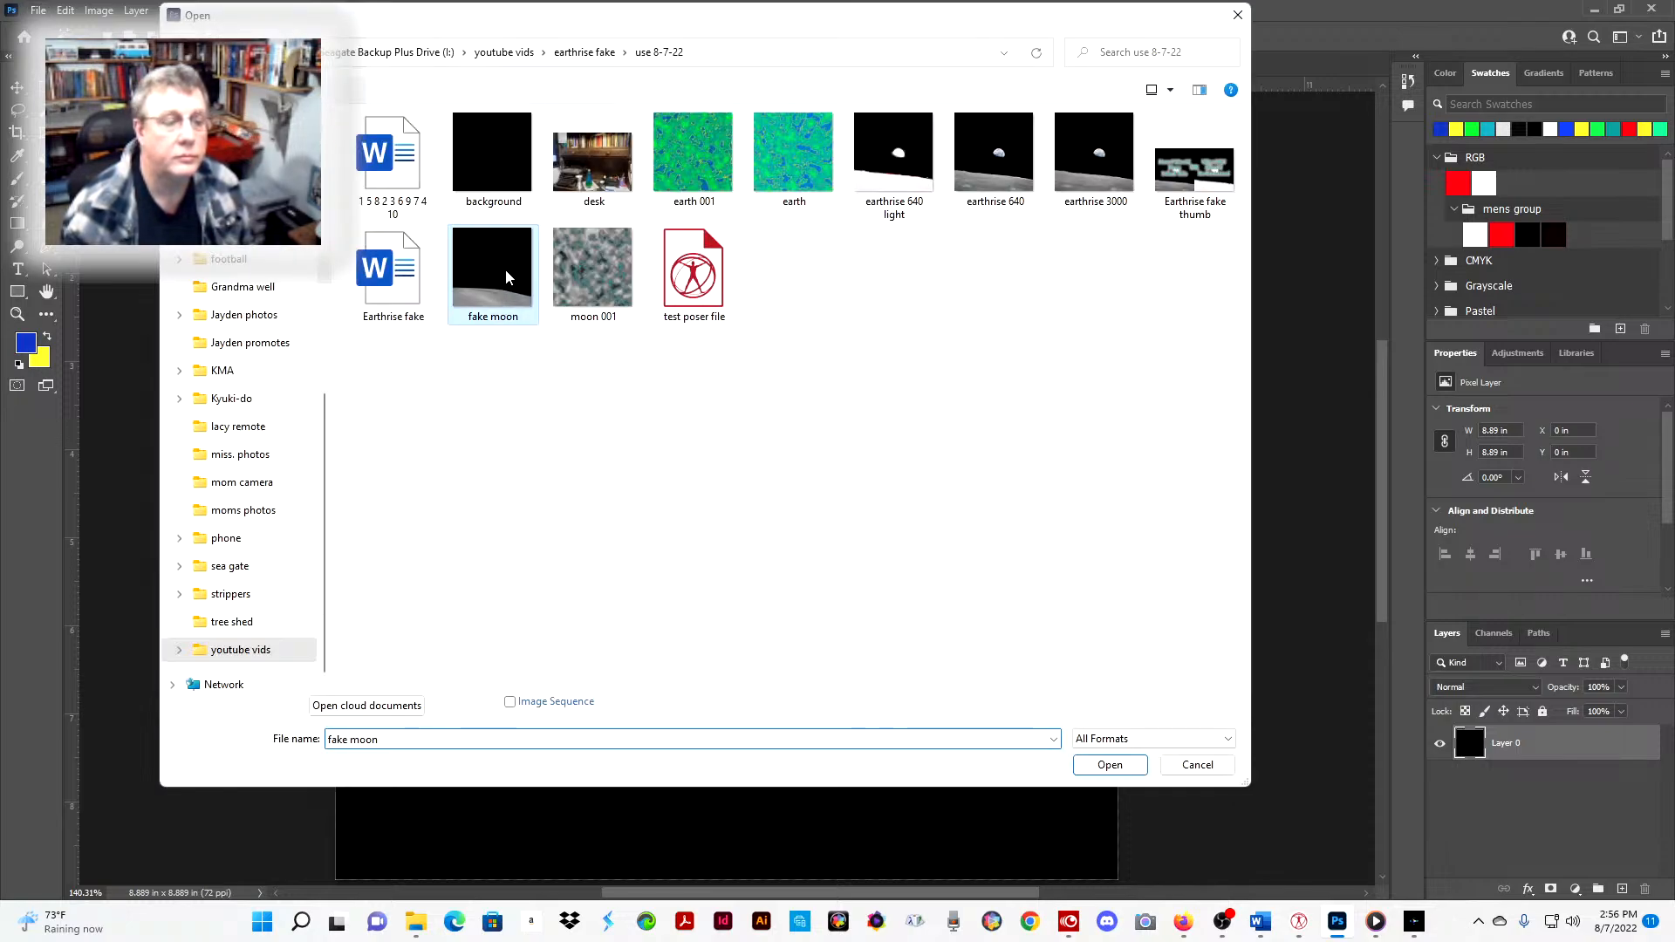
pyautogui.click(1112, 765)
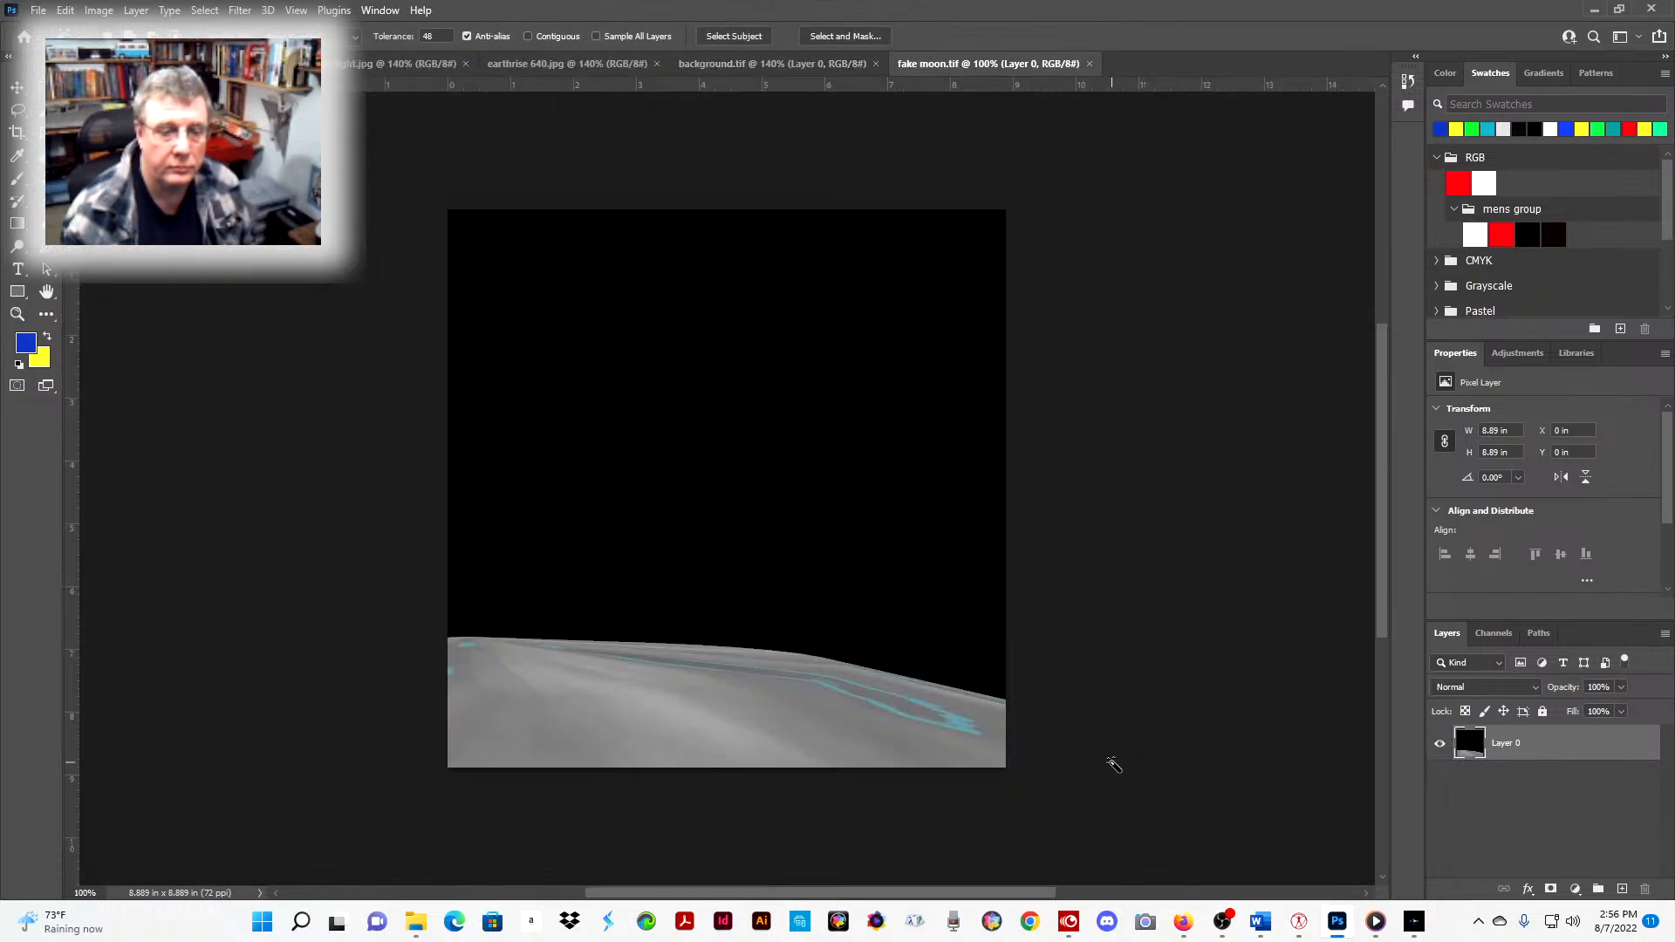
pyautogui.hotkey('ctrl', '0')
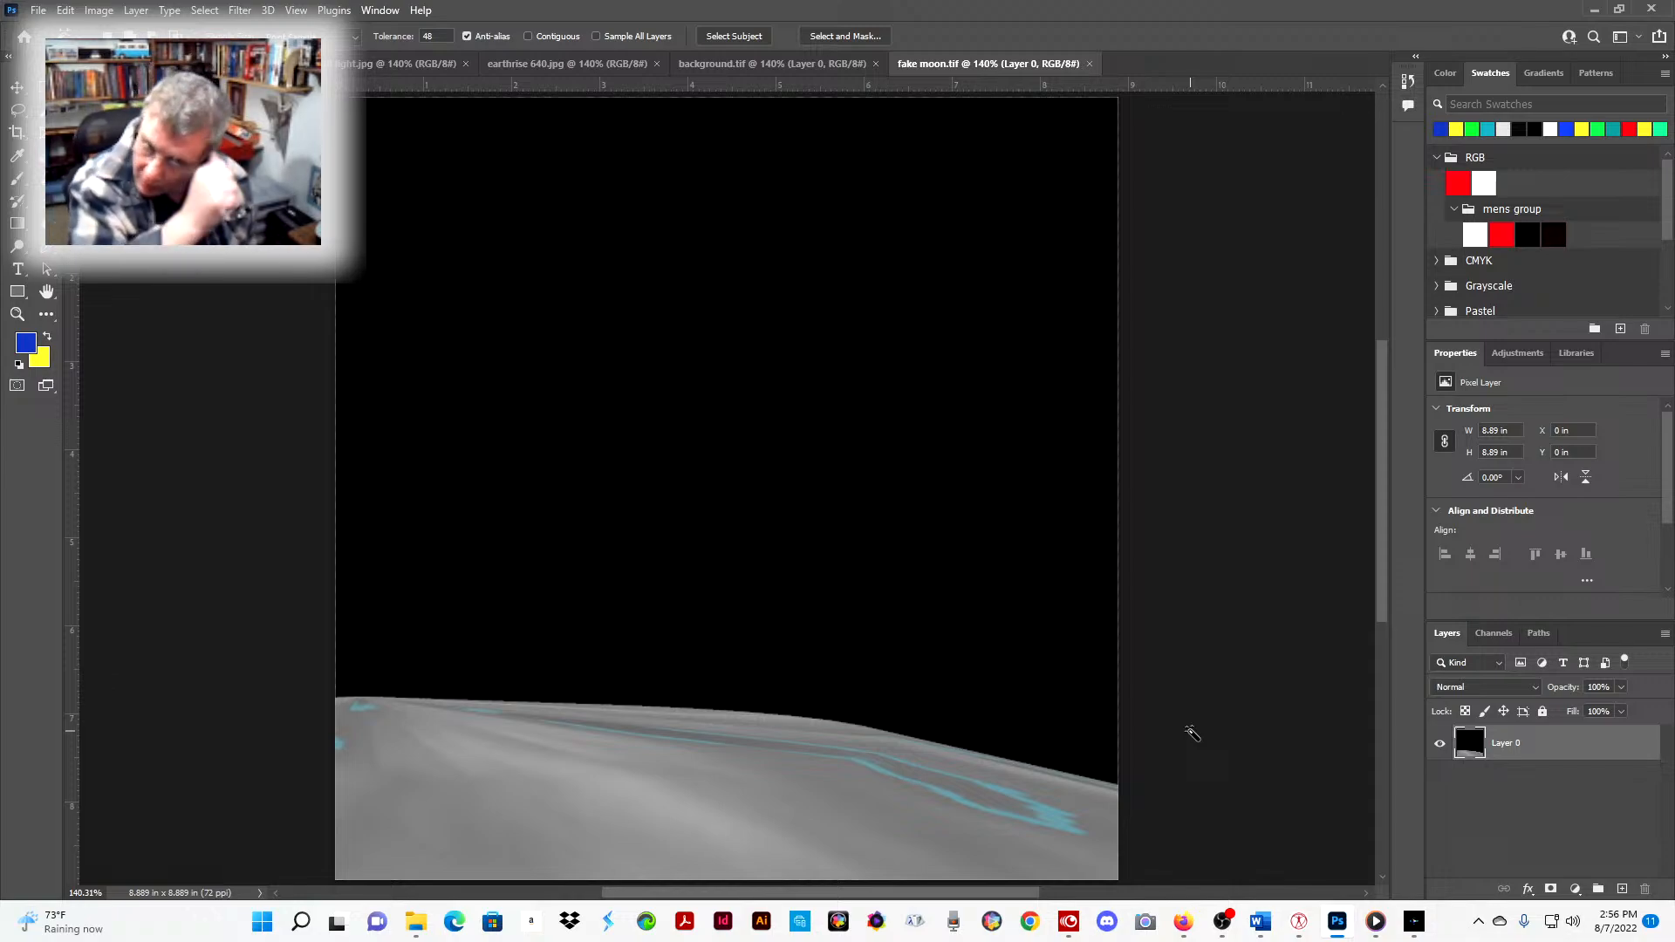
pyautogui.click(705, 64)
pyautogui.click(963, 64)
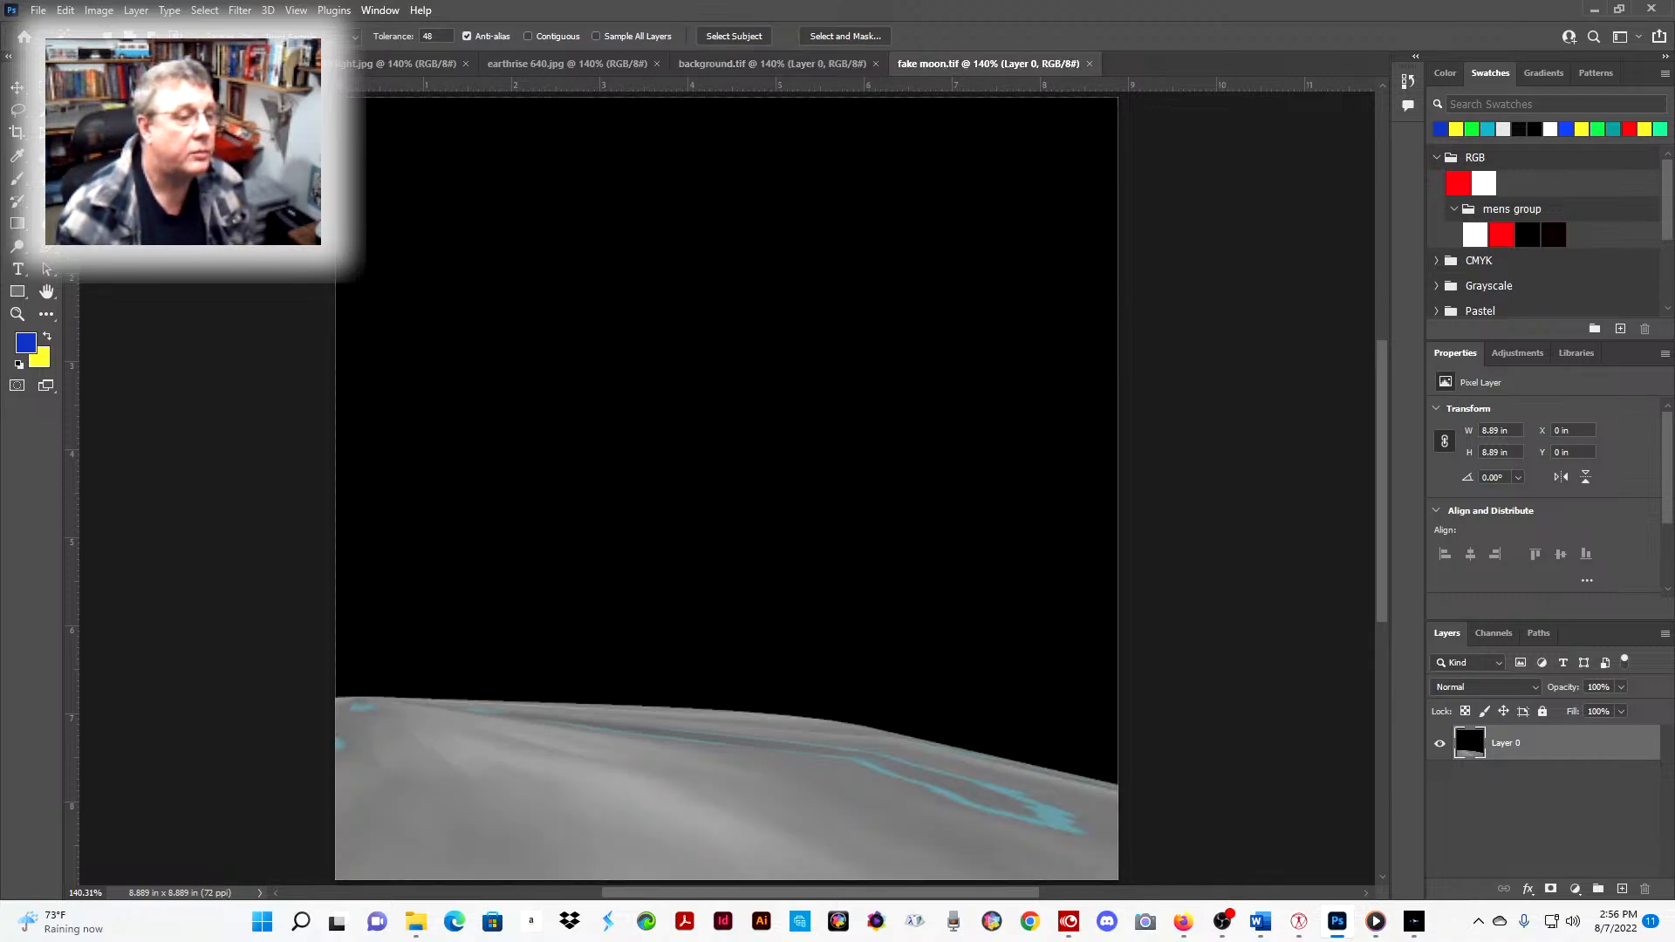
pyautogui.click(15, 111)
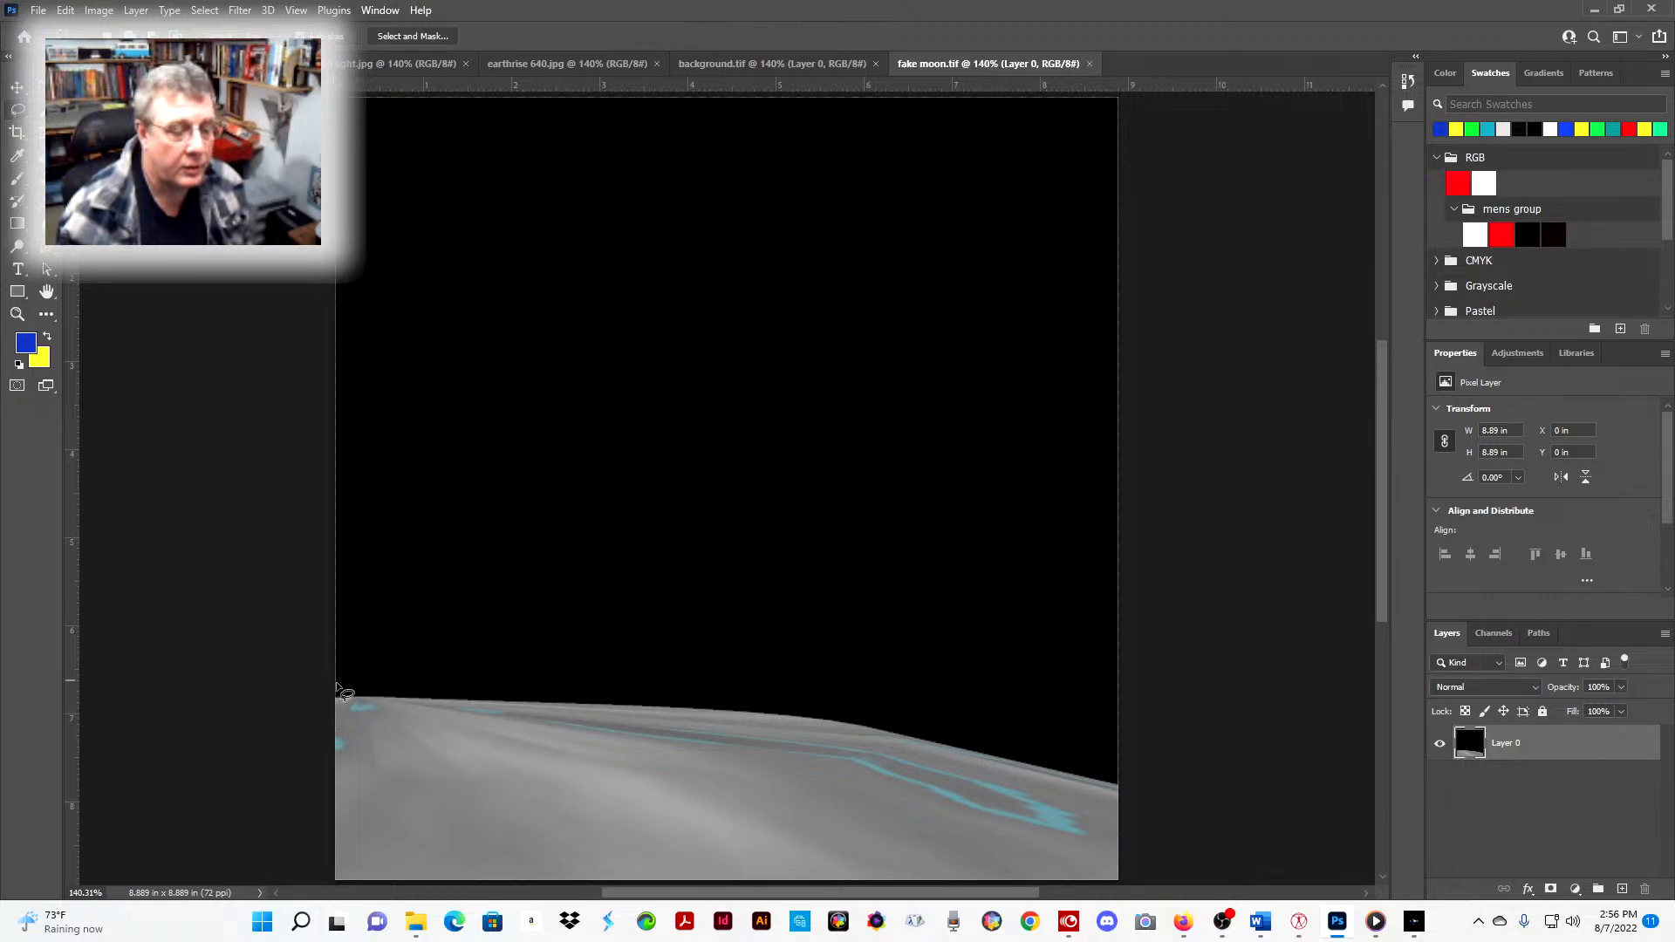
pyautogui.moveTo(337, 672)
pyautogui.mouseDown()
pyautogui.moveTo(433, 672)
pyautogui.moveTo(476, 710)
pyautogui.moveTo(599, 710)
pyautogui.mouseUp()
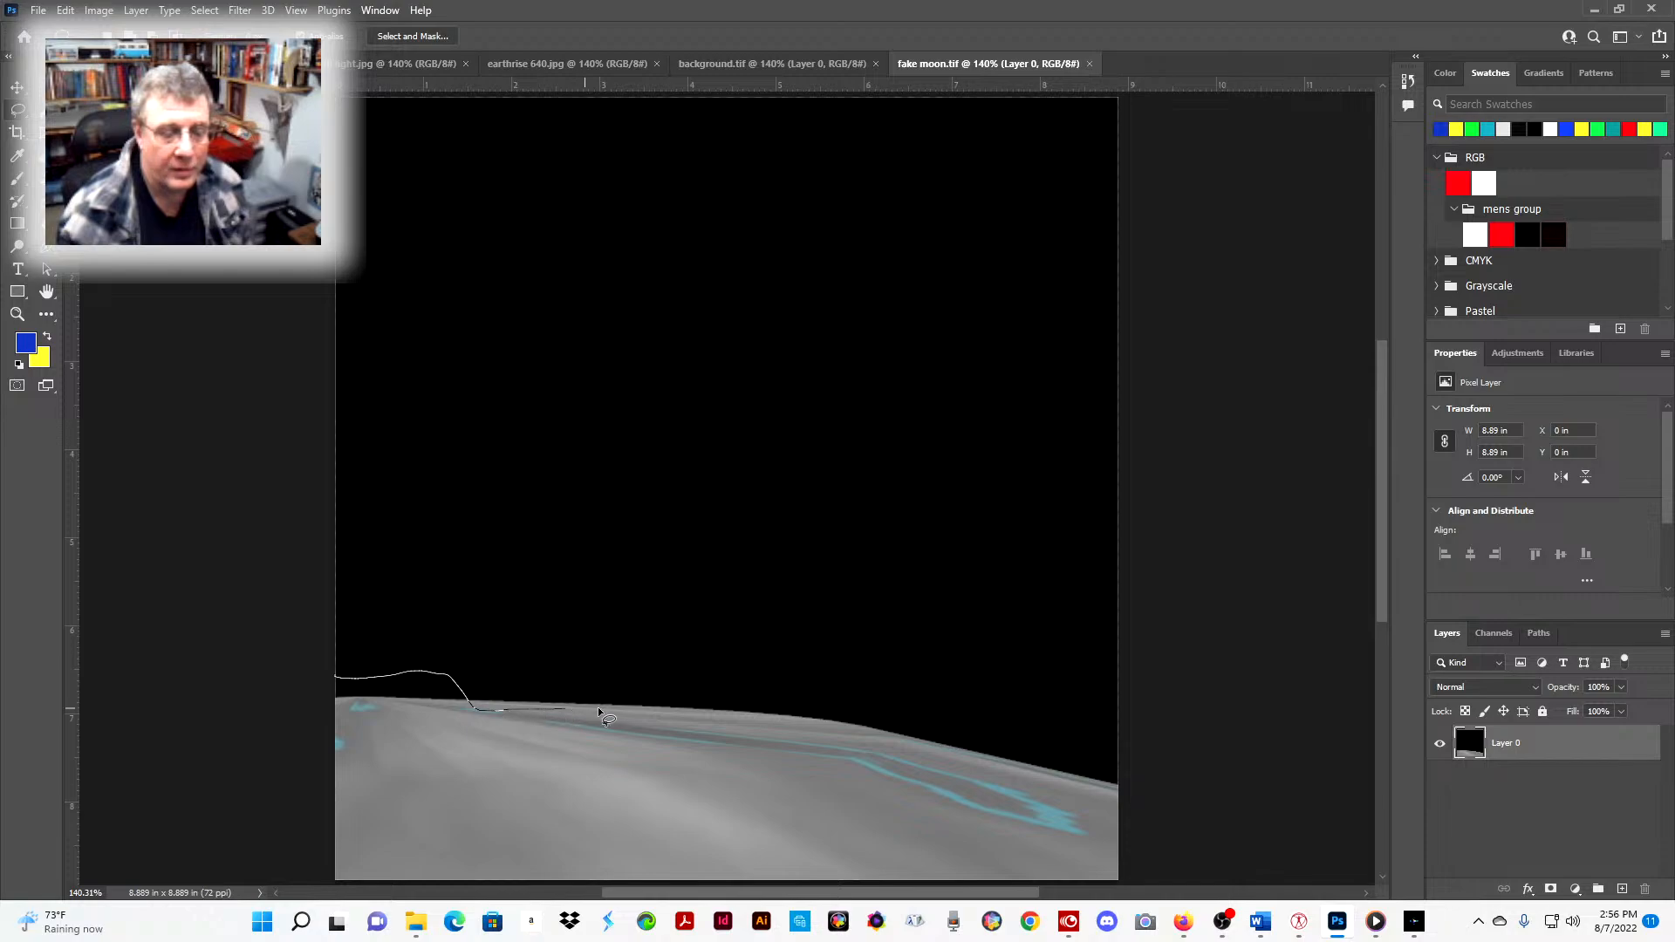
pyautogui.moveTo(845, 724)
pyautogui.mouseDown()
pyautogui.moveTo(1148, 815)
pyautogui.moveTo(1002, 917)
pyautogui.moveTo(497, 924)
pyautogui.moveTo(298, 890)
pyautogui.moveTo(232, 698)
pyautogui.moveTo(307, 655)
pyautogui.mouseUp()
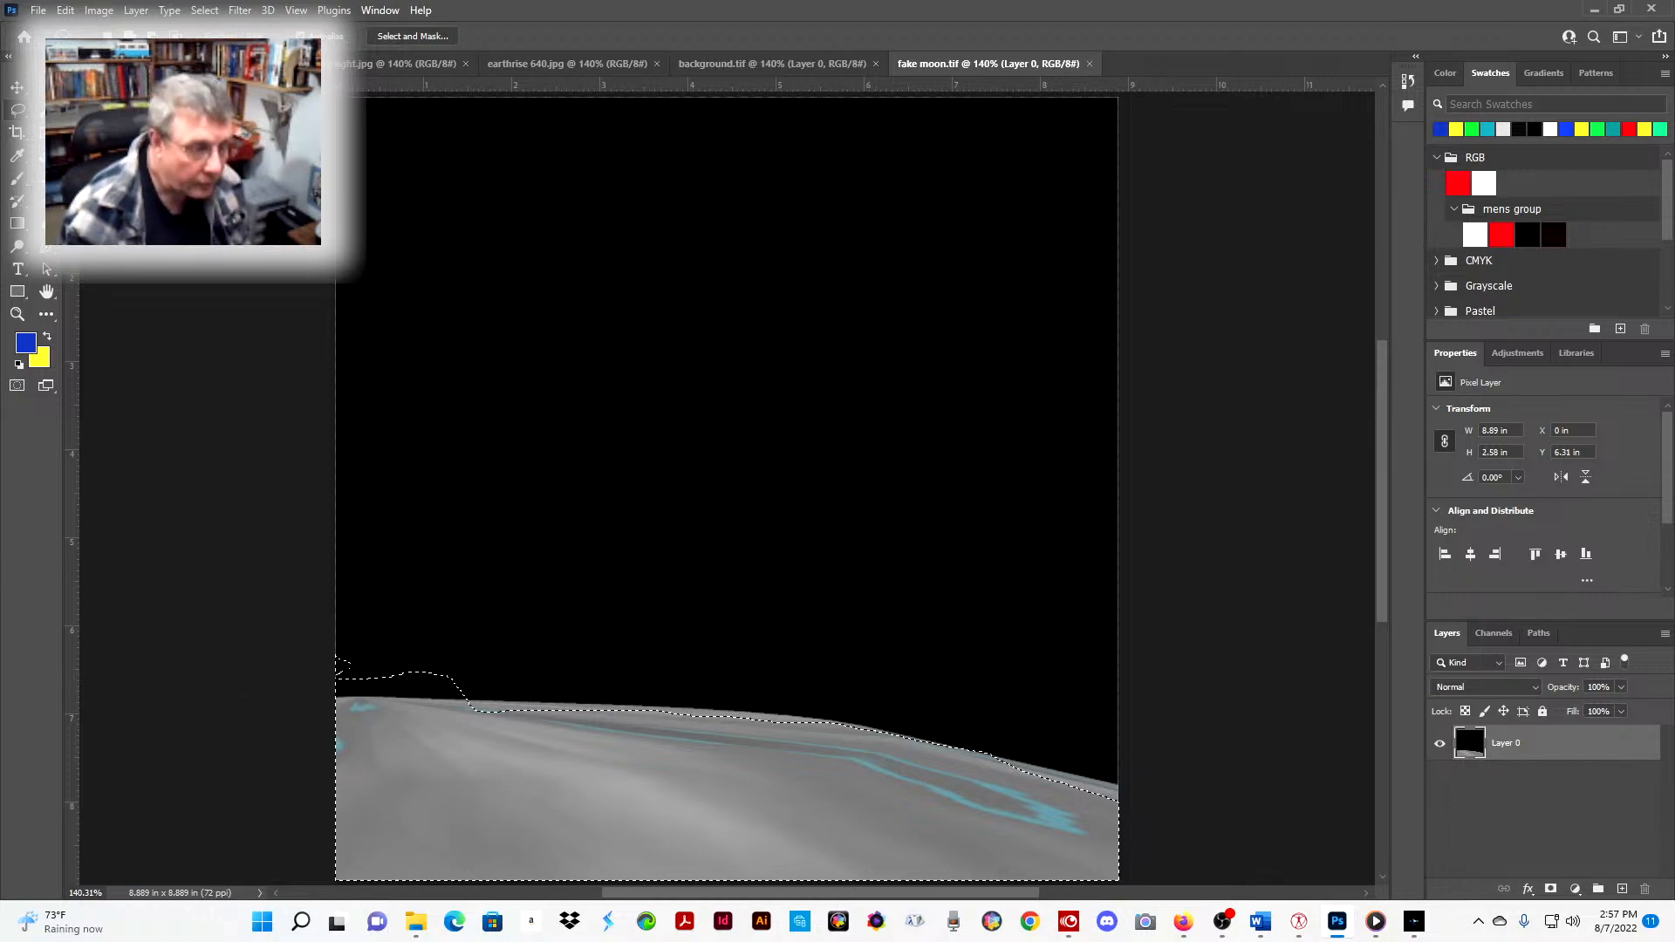
pyautogui.hotkey('ctrl', 'd')
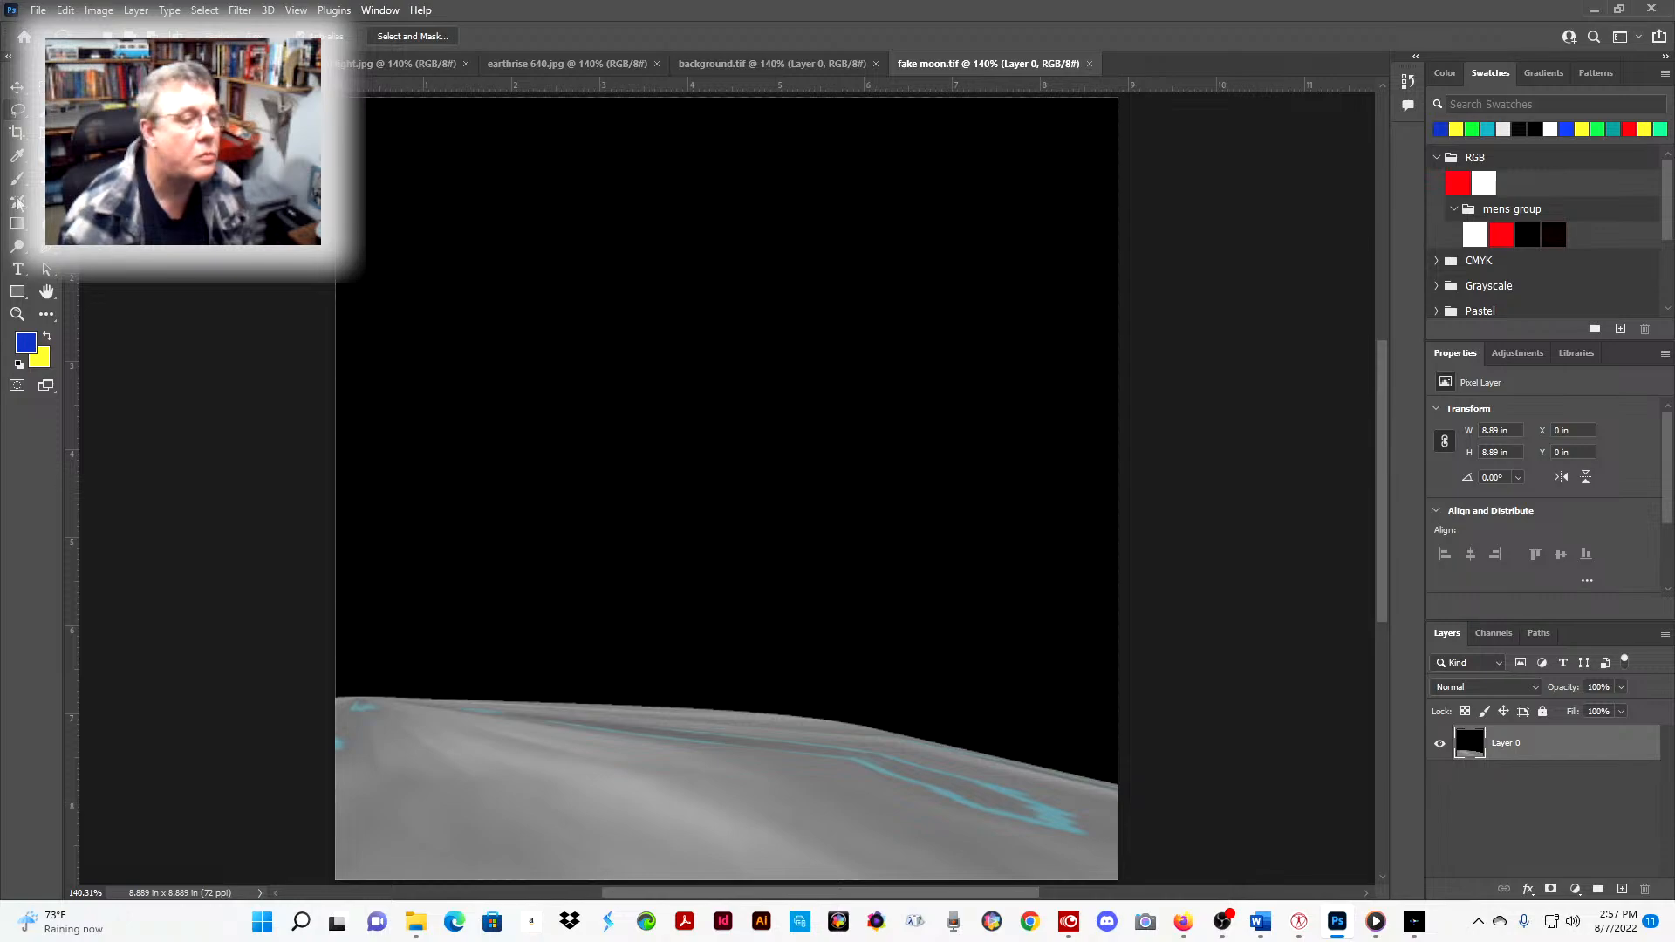
# - Select the whole moon surface with four combined rectangular marquees spanning the full canvas width, about 8.89 by 3 in
pyautogui.click(18, 223)
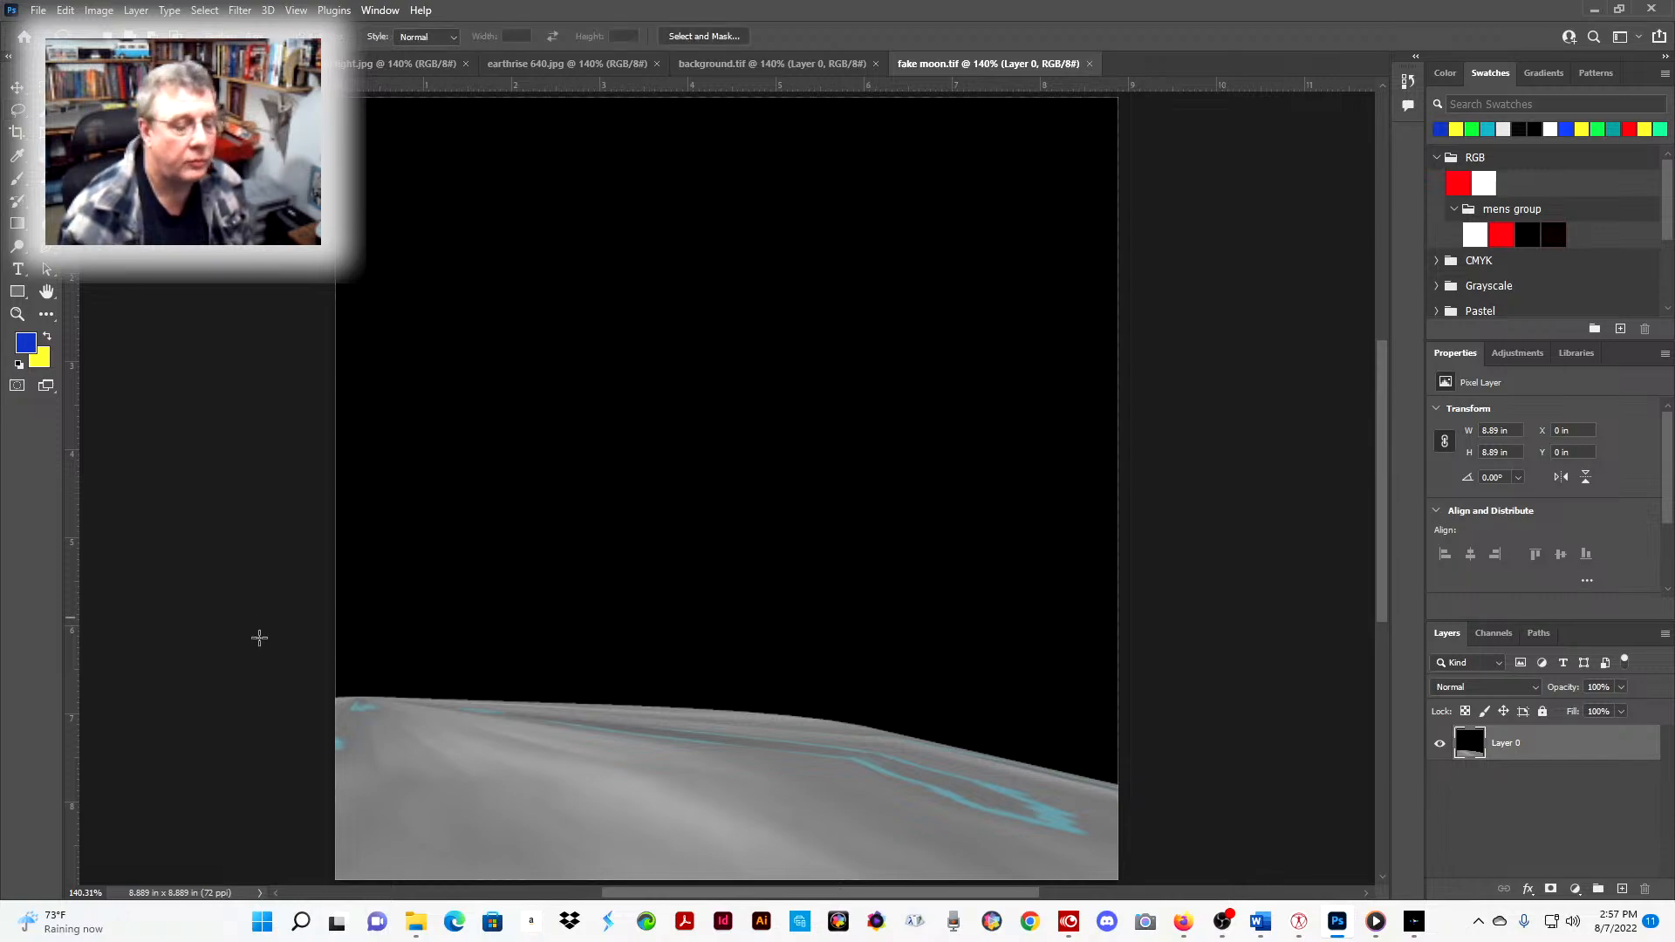
pyautogui.moveTo(335, 685); pyautogui.dragTo(530, 898)
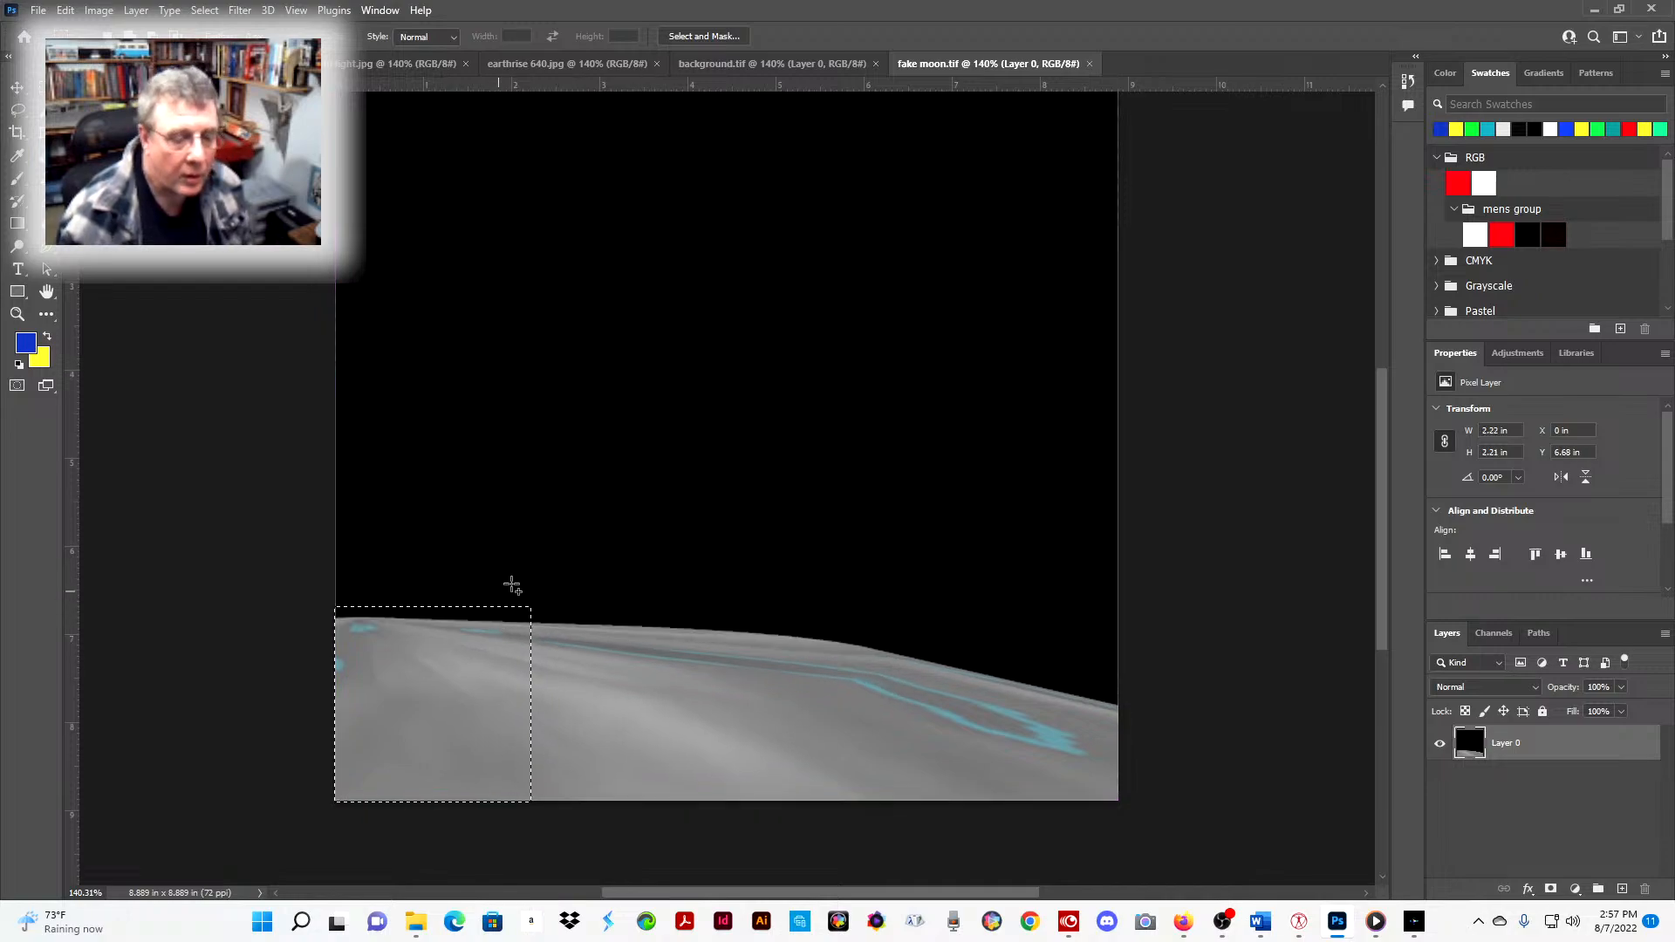
pyautogui.moveTo(514, 587); pyautogui.dragTo(804, 859)
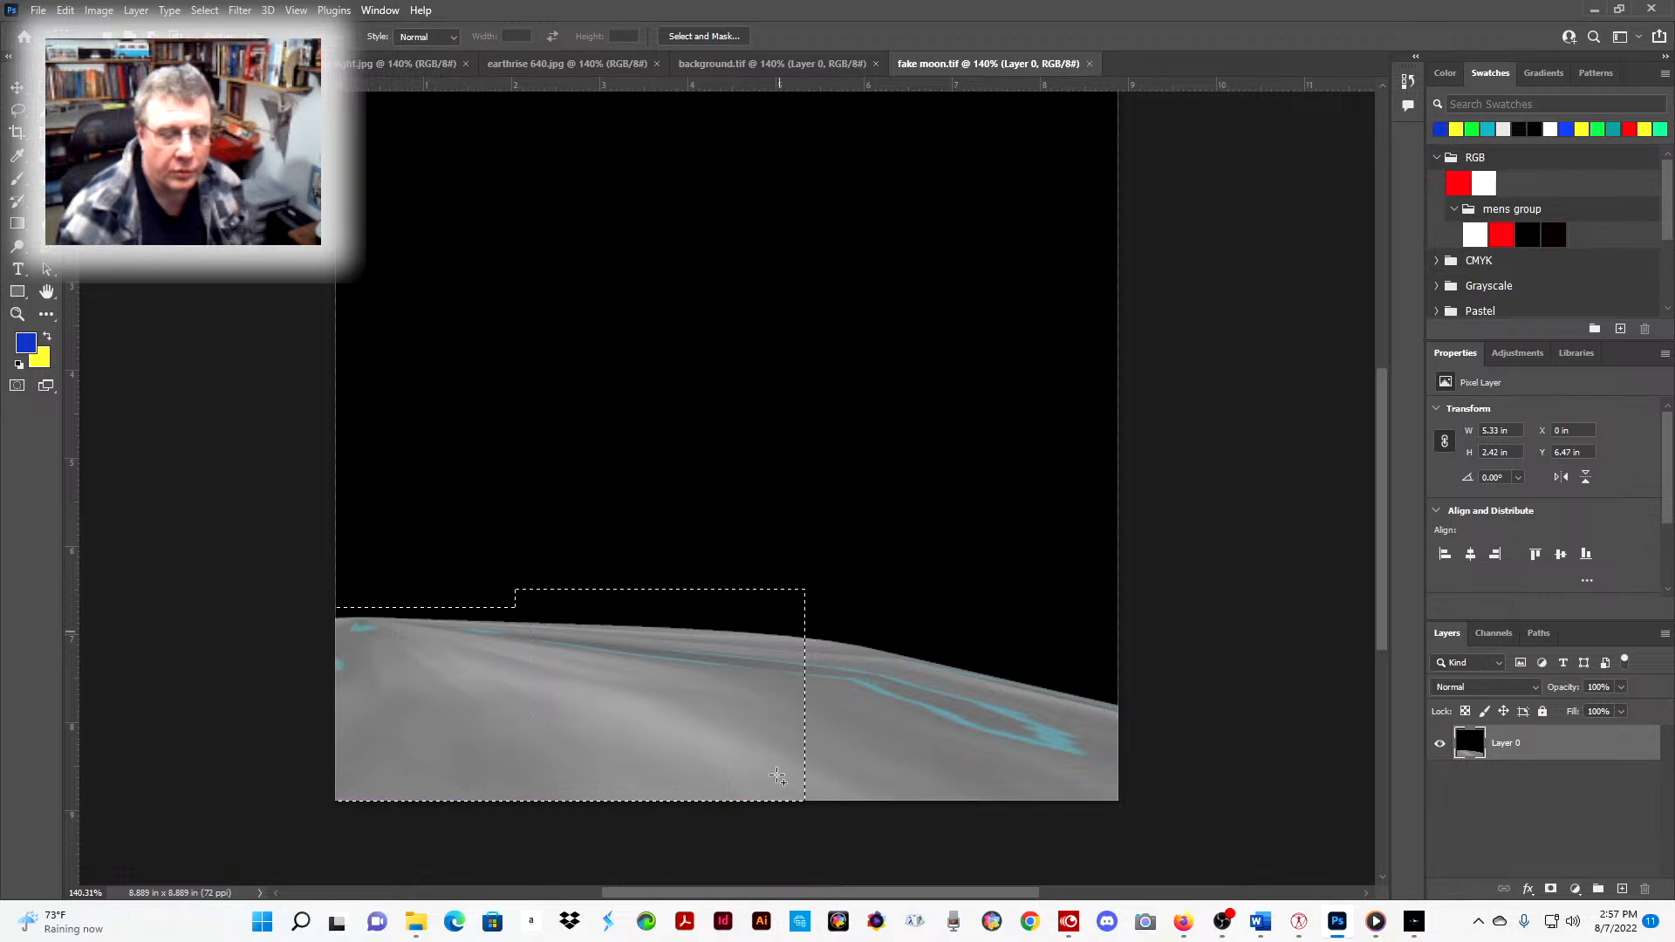
pyautogui.moveTo(799, 537); pyautogui.dragTo(966, 850)
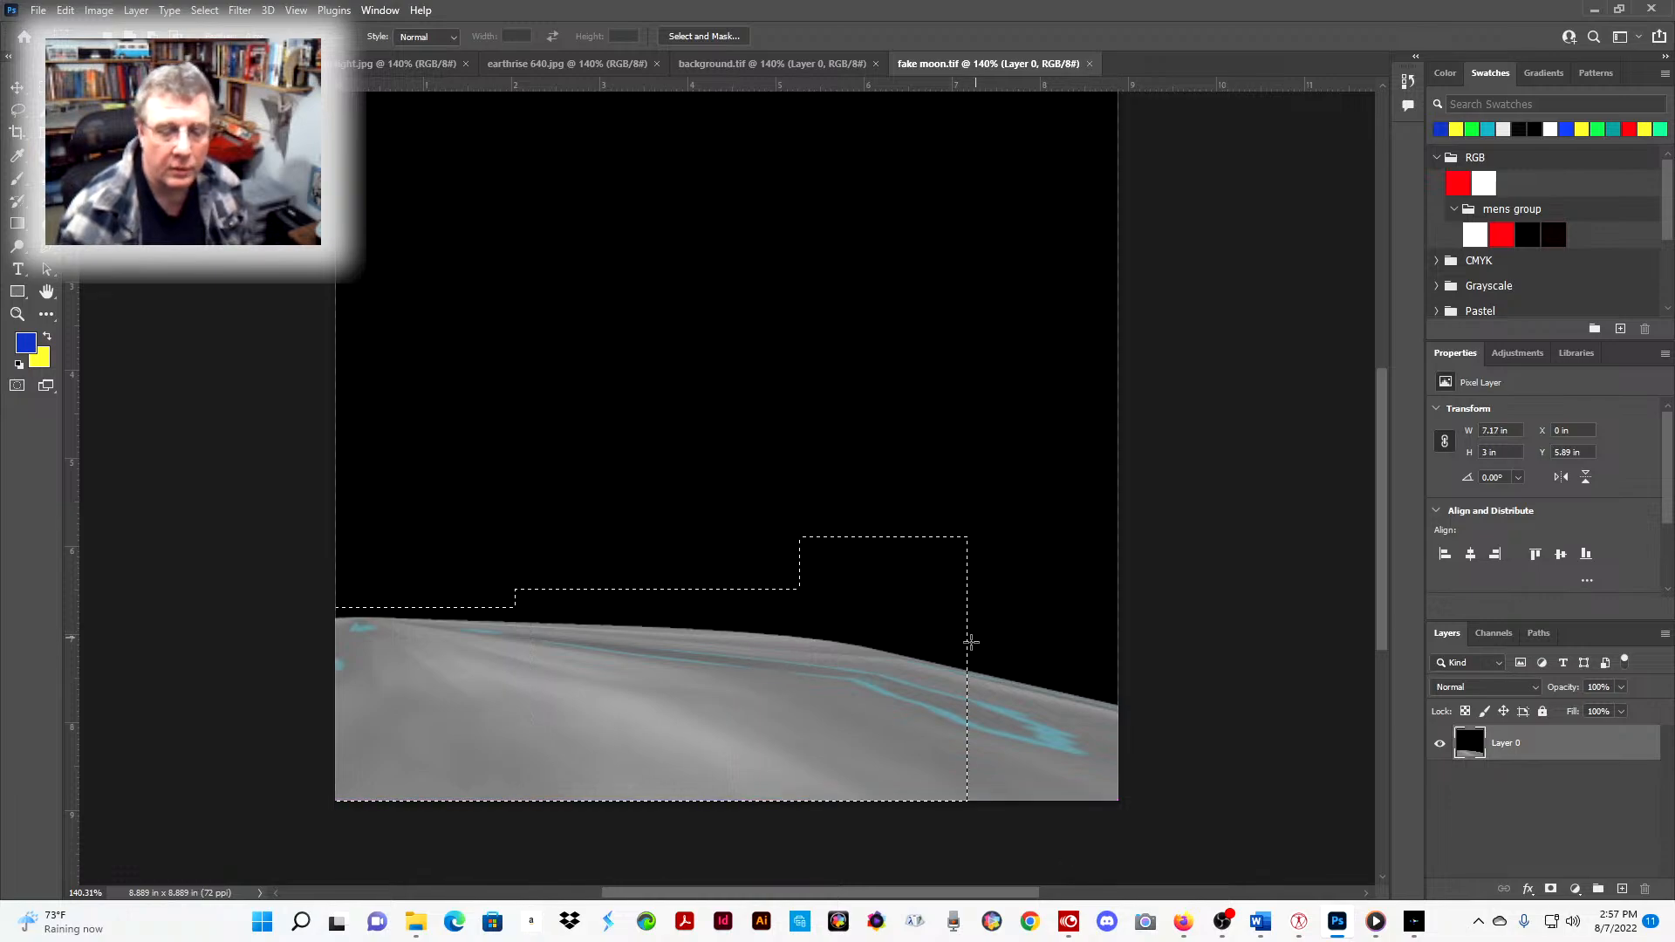
pyautogui.moveTo(971, 642); pyautogui.dragTo(1158, 839)
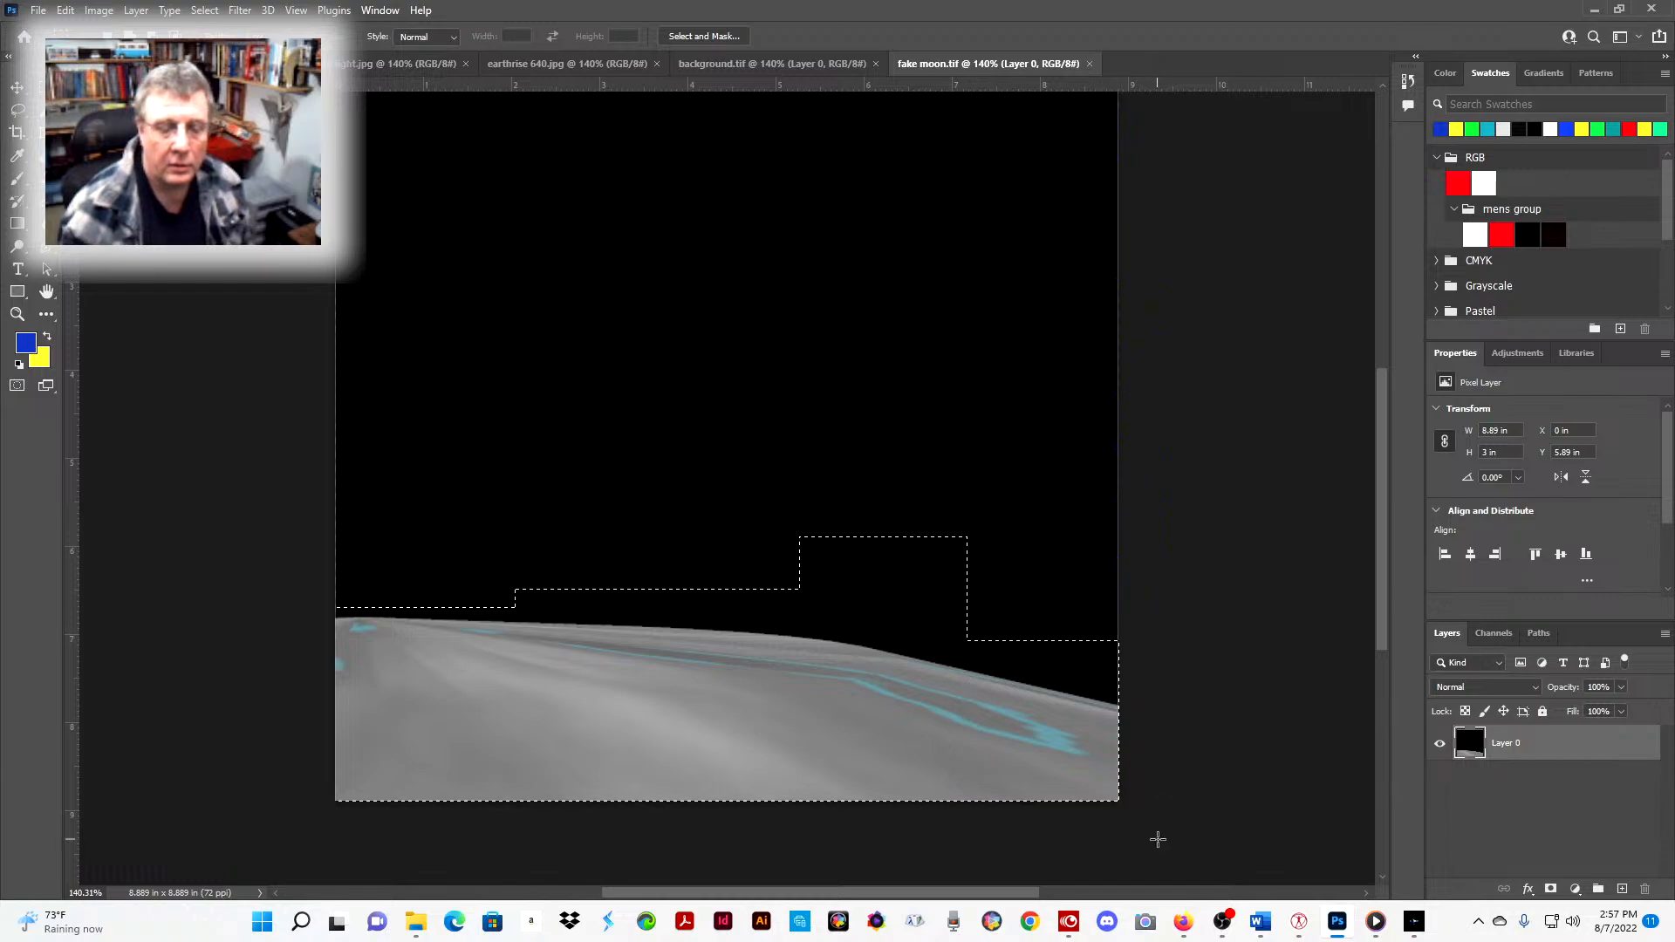
# - Replace the marquee selection with a Magic Wand selection of the black sky at tolerance 24, and invert it to the moon surface
pyautogui.click(1197, 815)
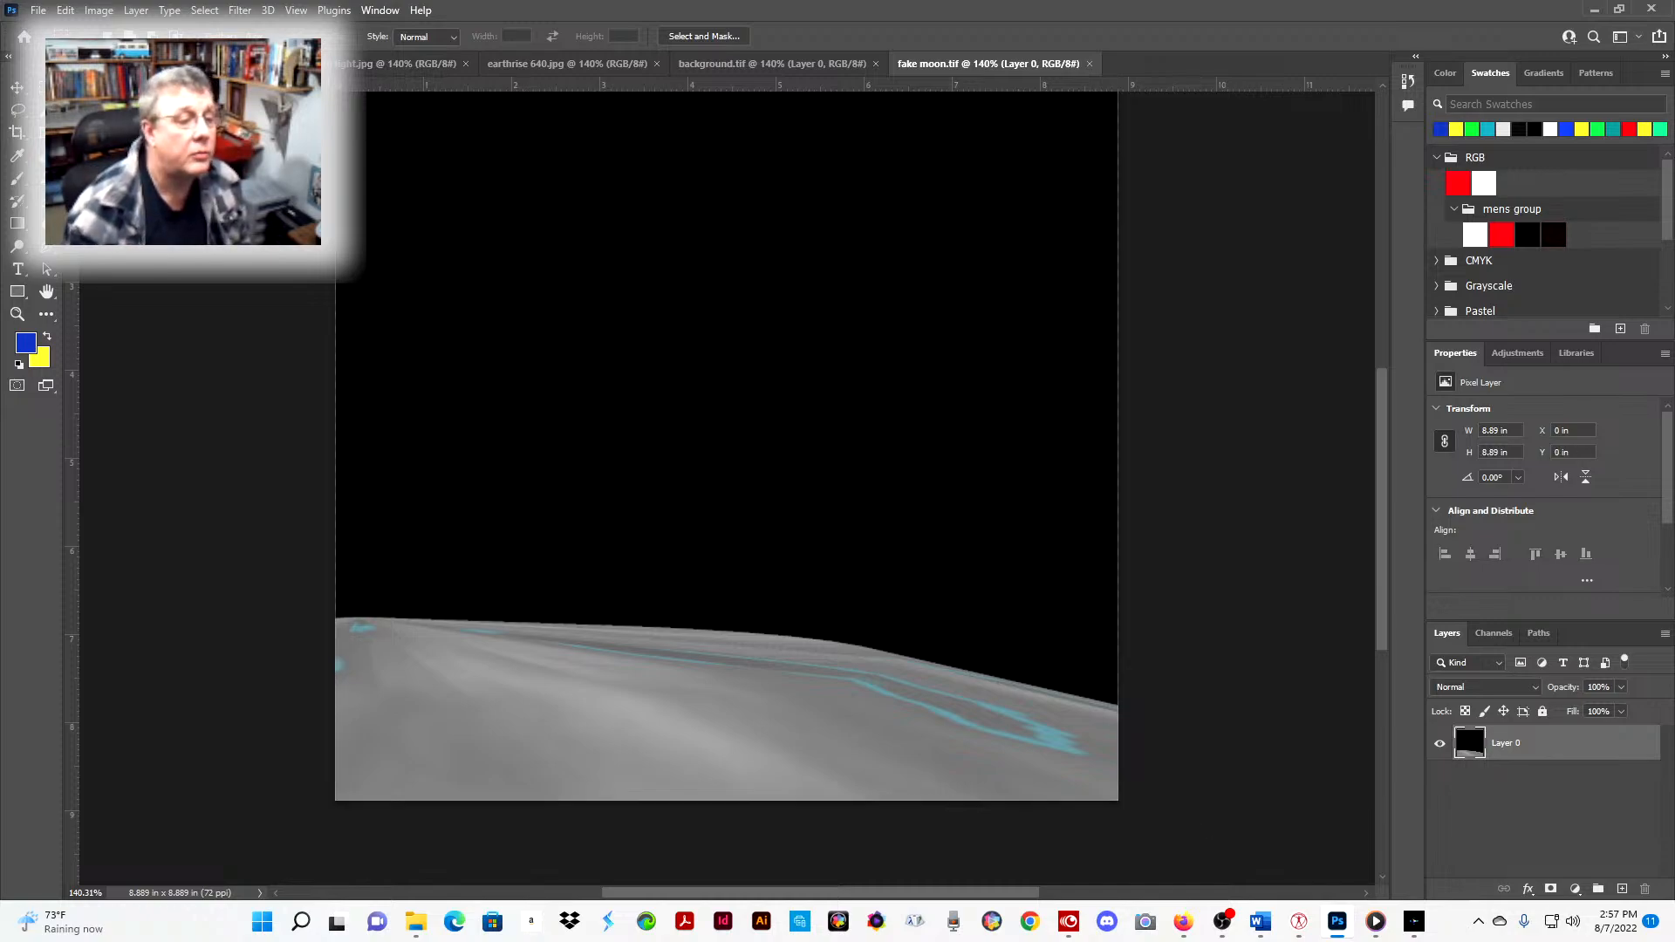
pyautogui.press('w')
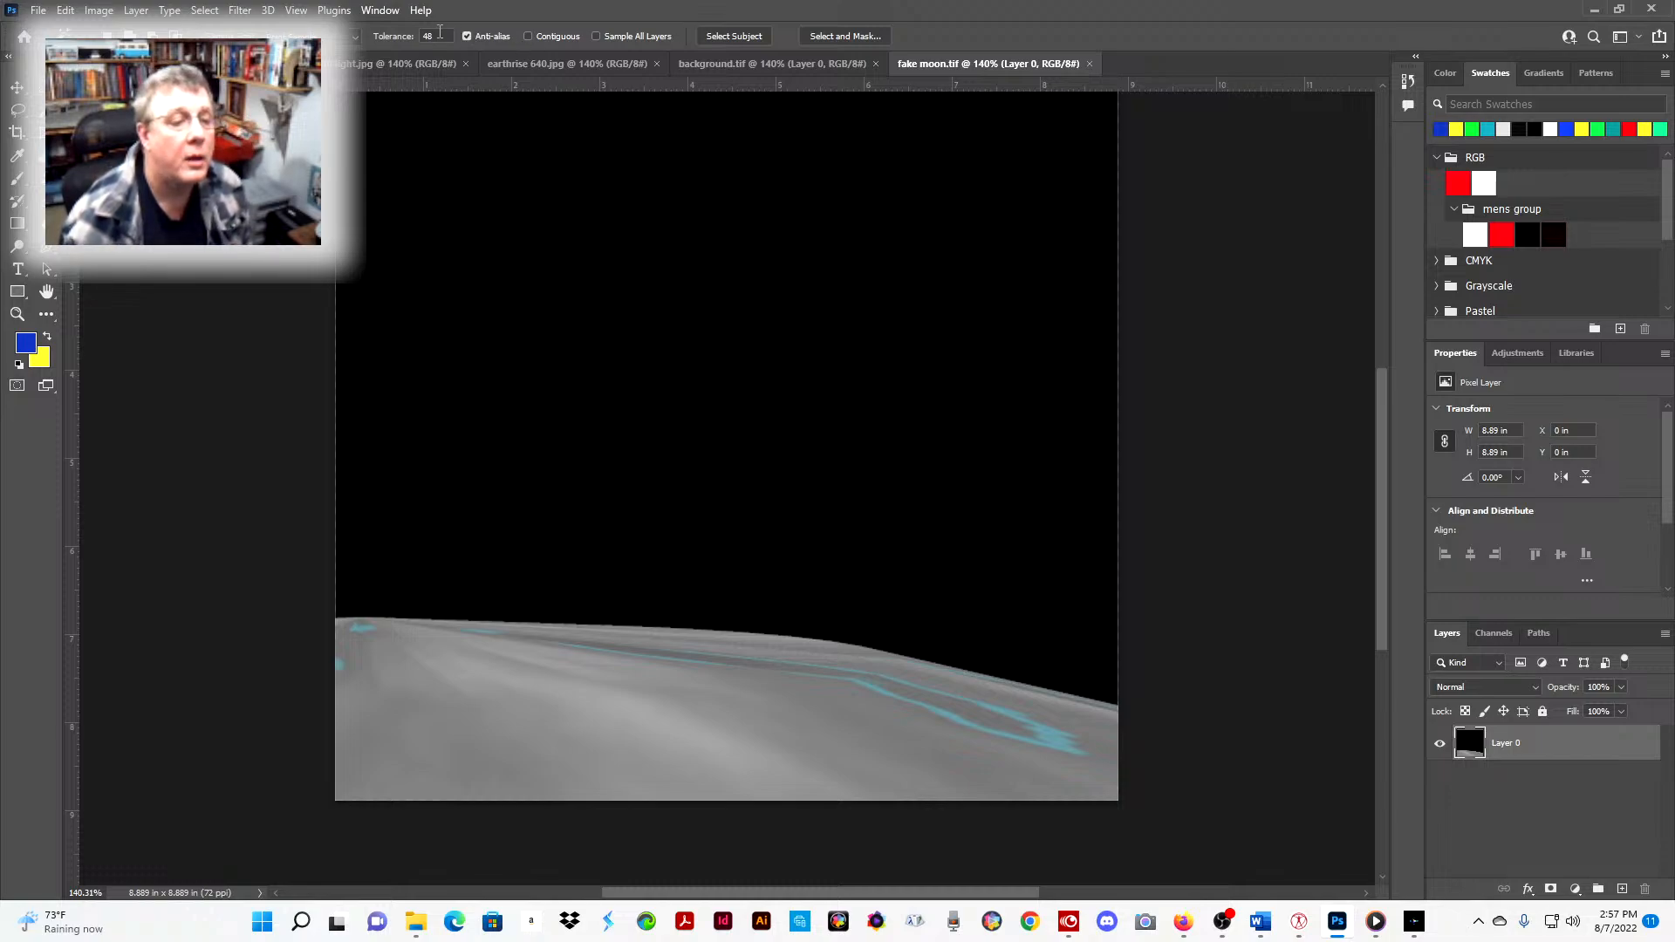
pyautogui.write('24')
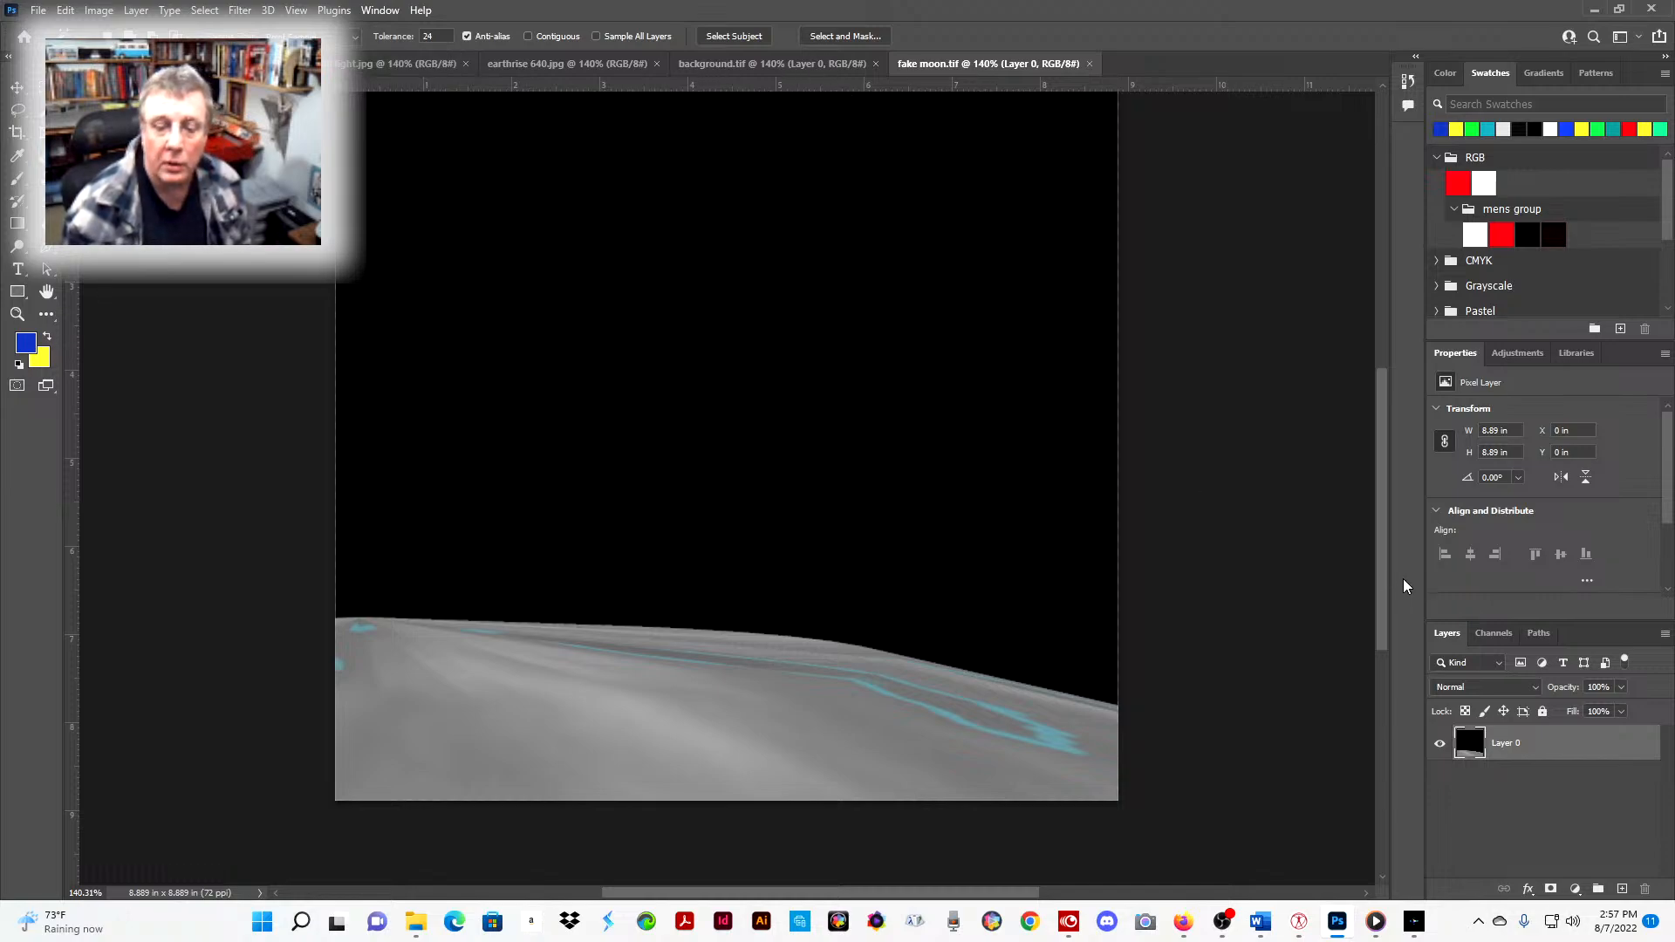
pyautogui.scroll(2, 1366, 542)
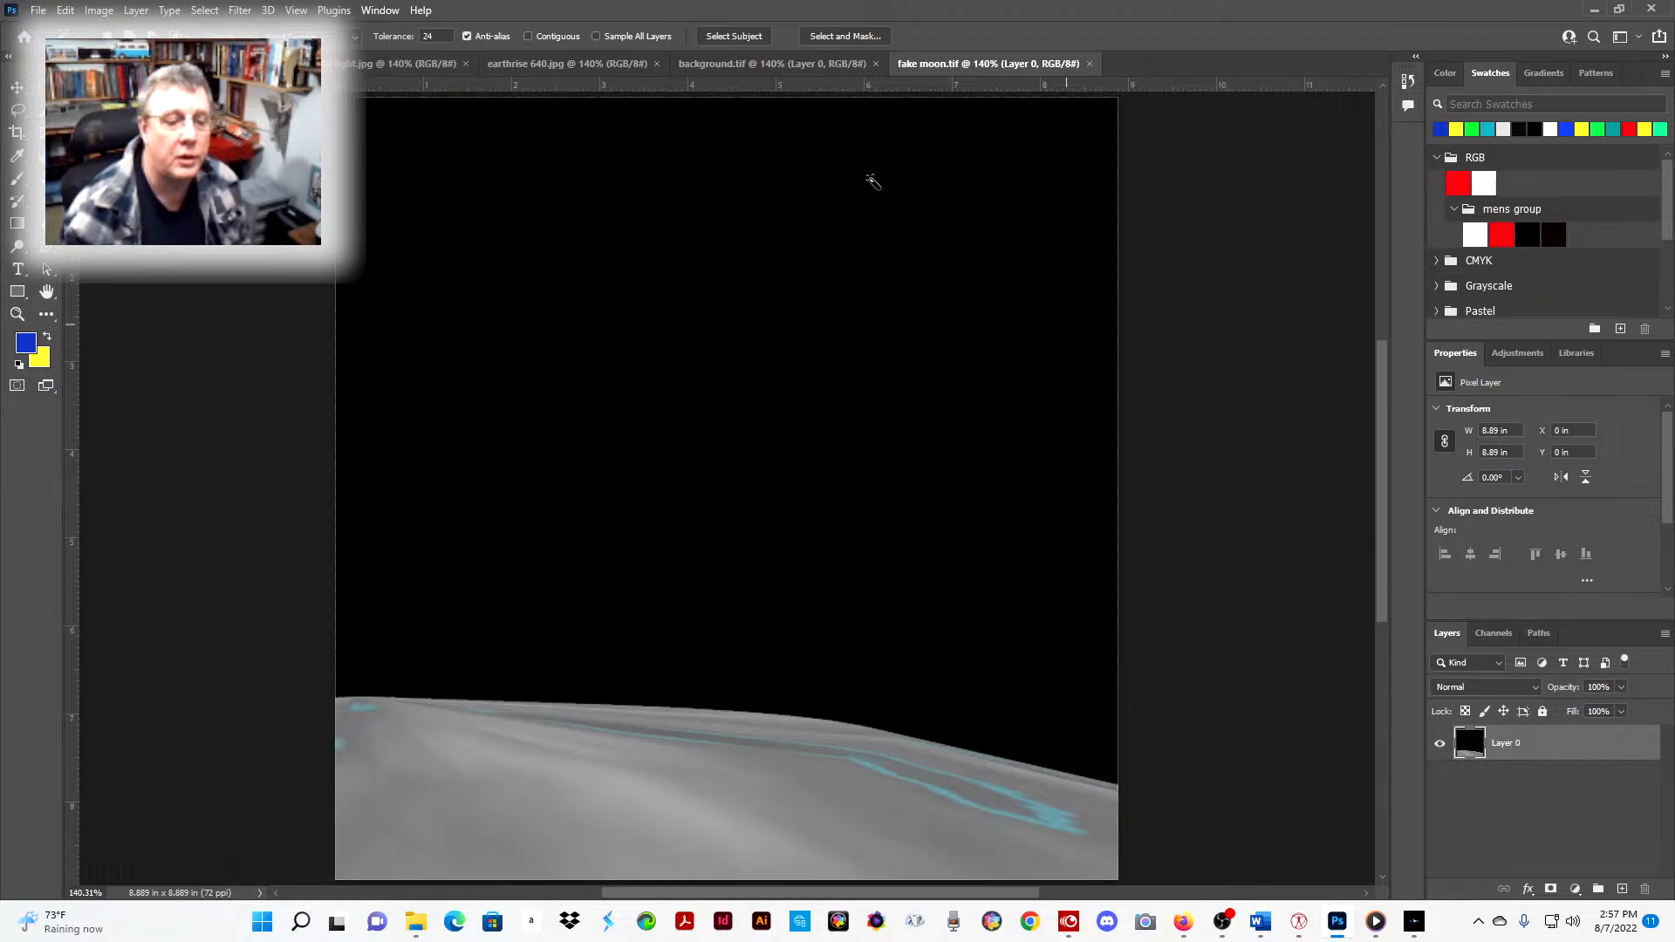
pyautogui.click(595, 397)
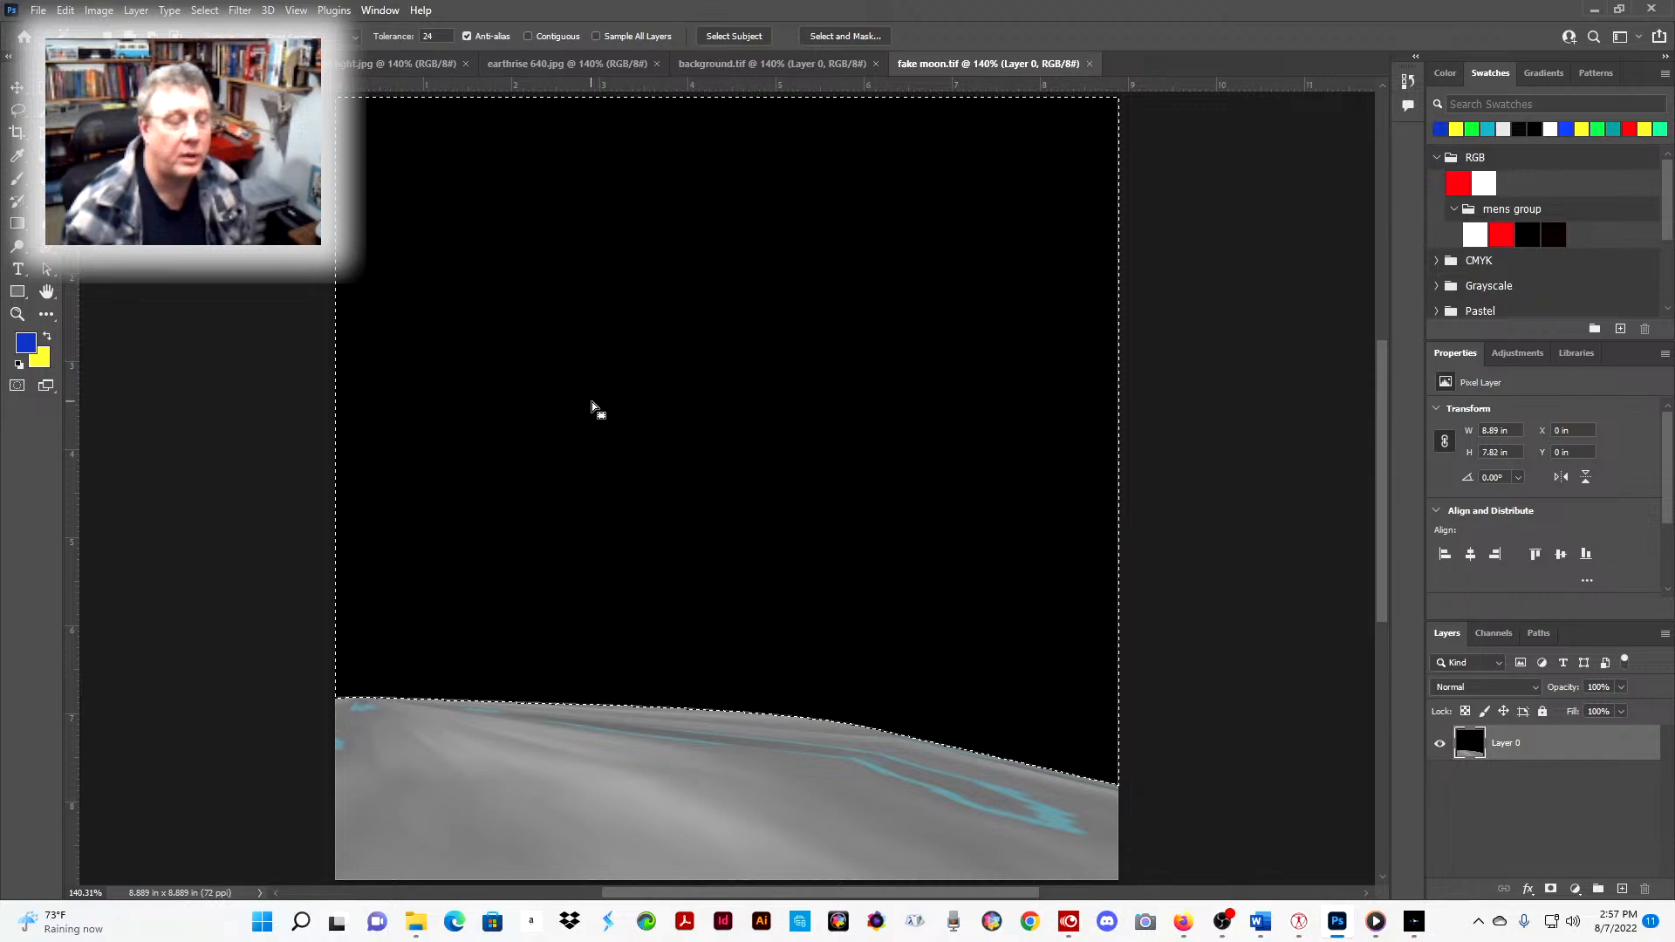
pyautogui.click(204, 10)
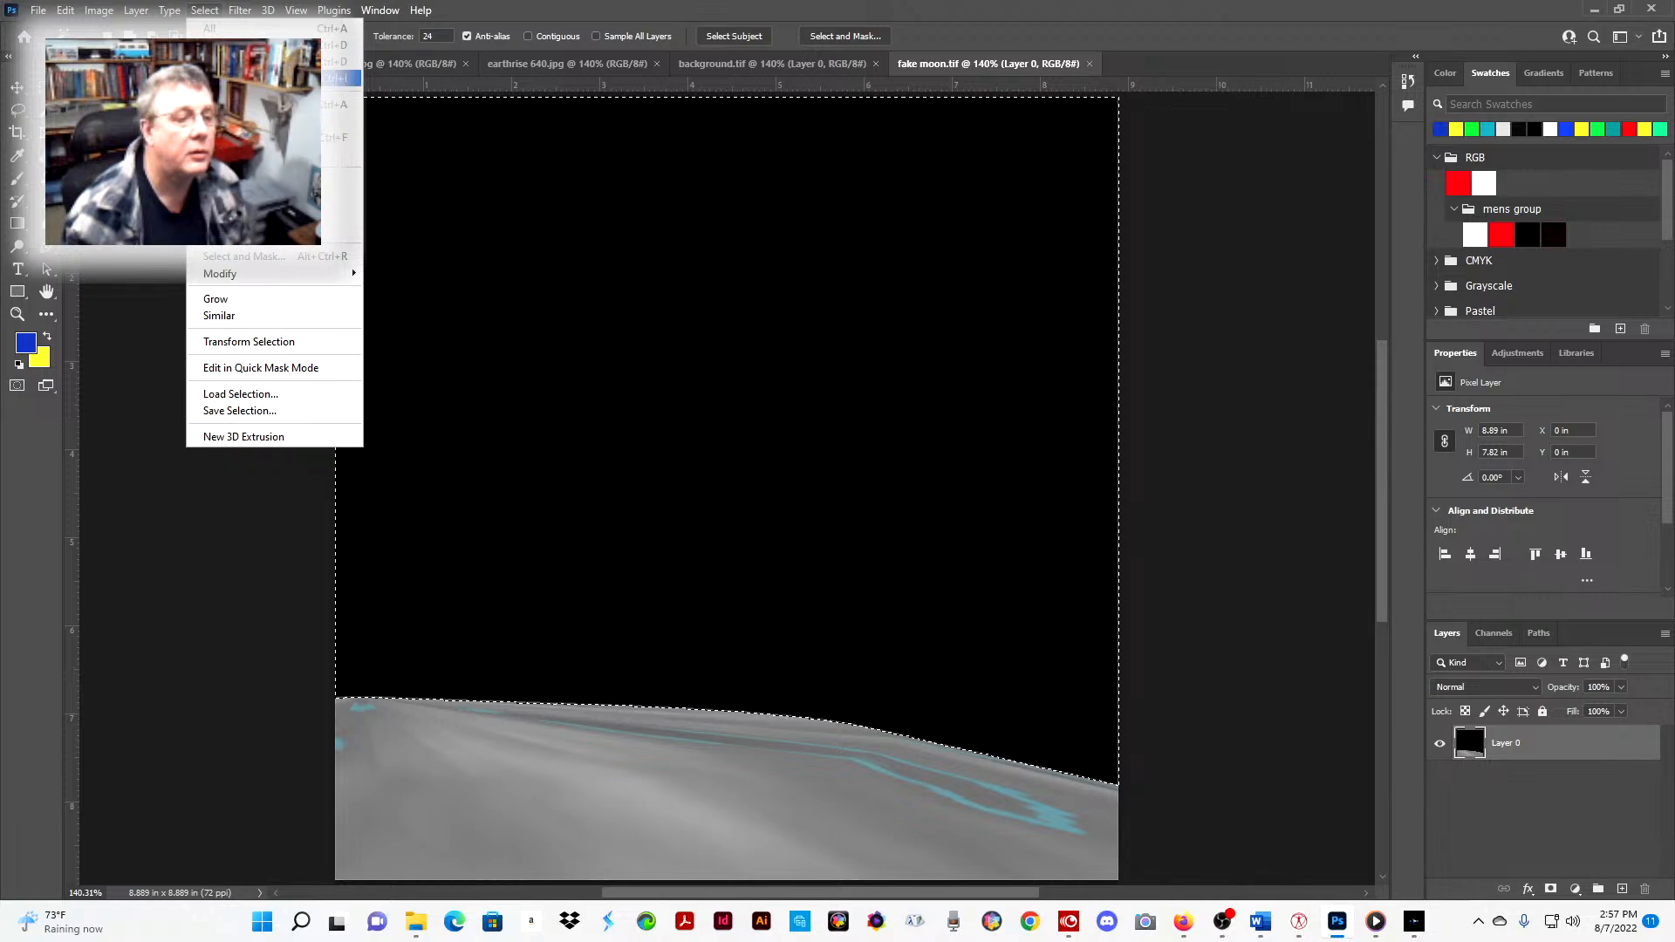
pyautogui.click(262, 78)
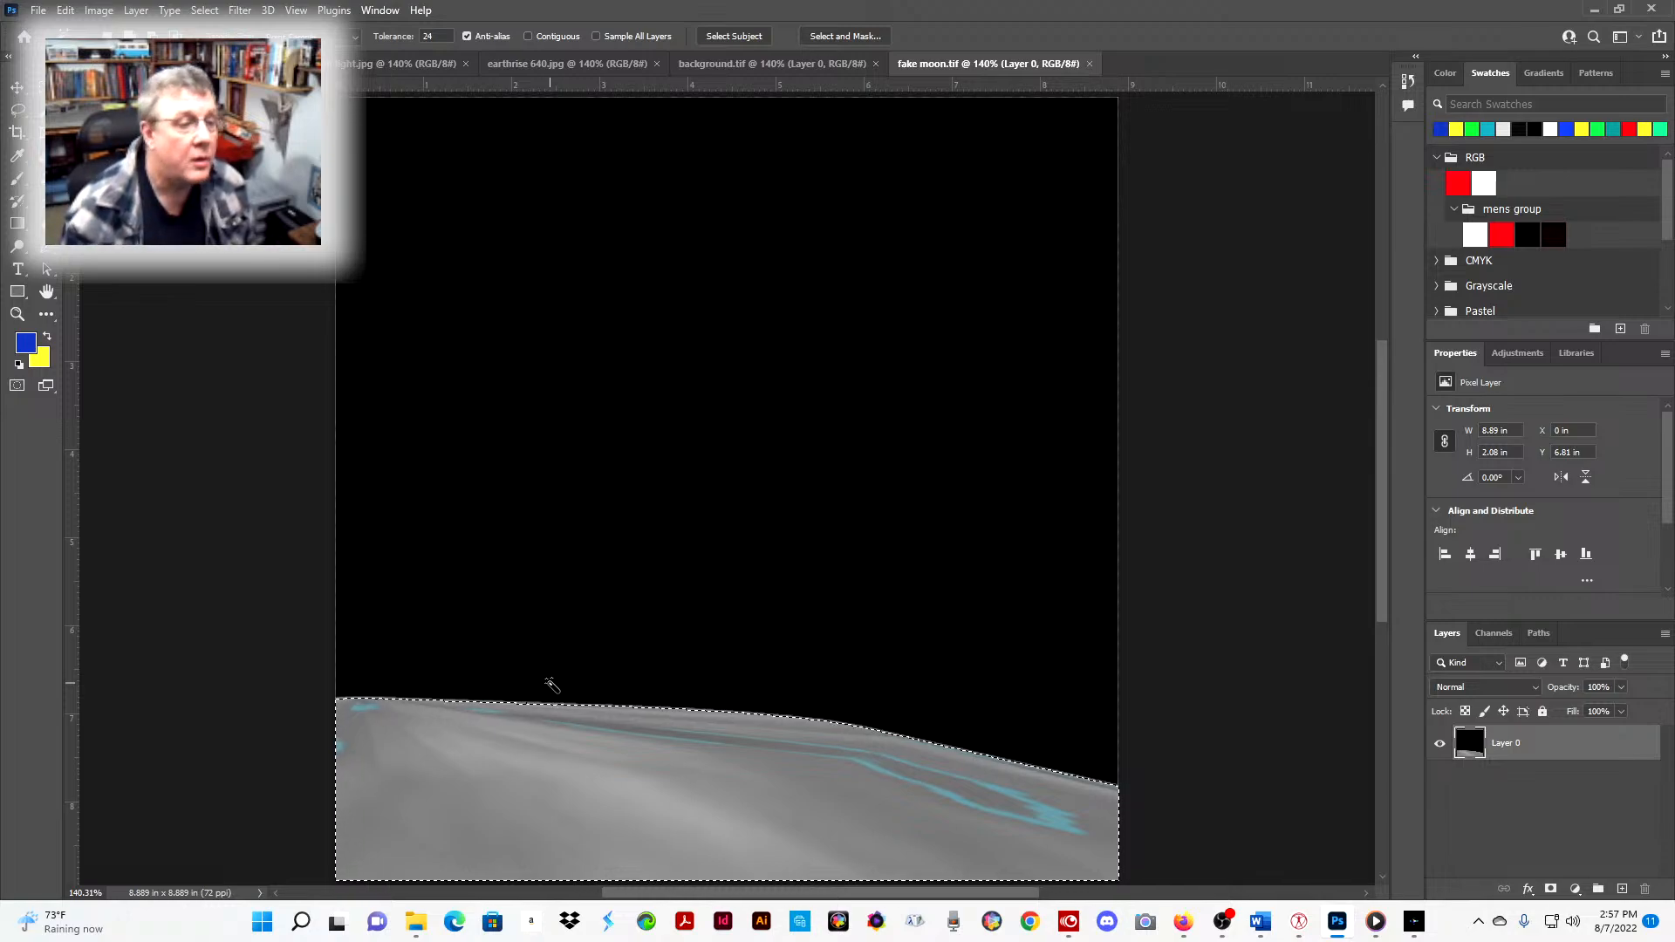
# - Copy the selected moon surface from fake moon.tif and paste it in place as a new layer in background.tif
pyautogui.click(17, 88)
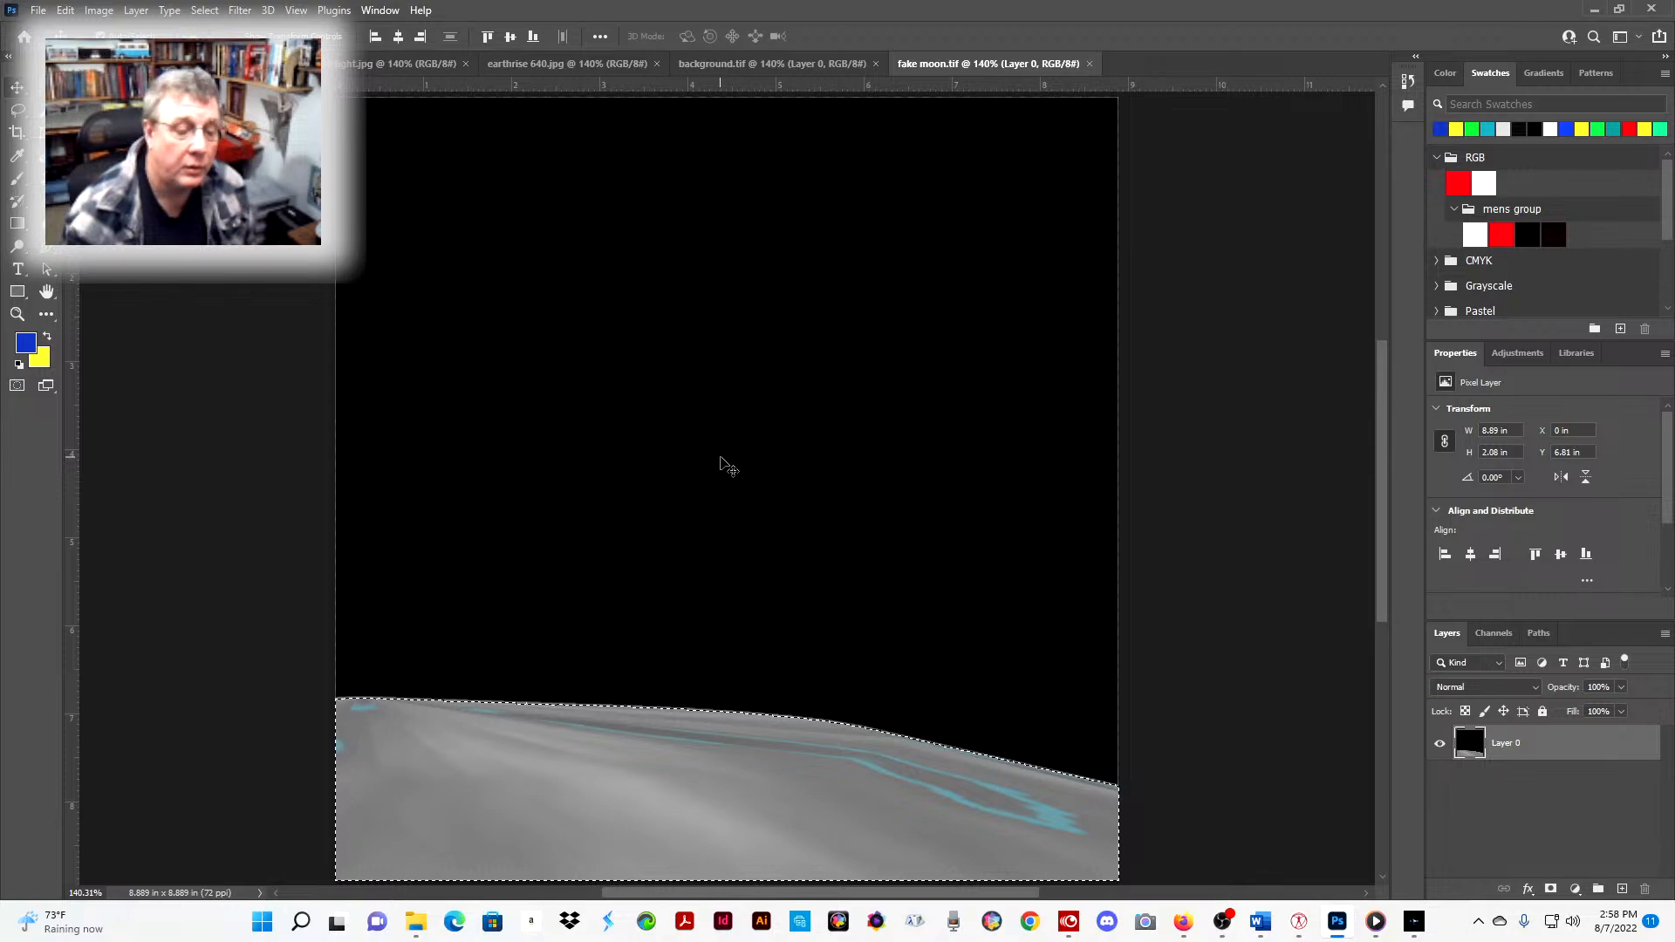
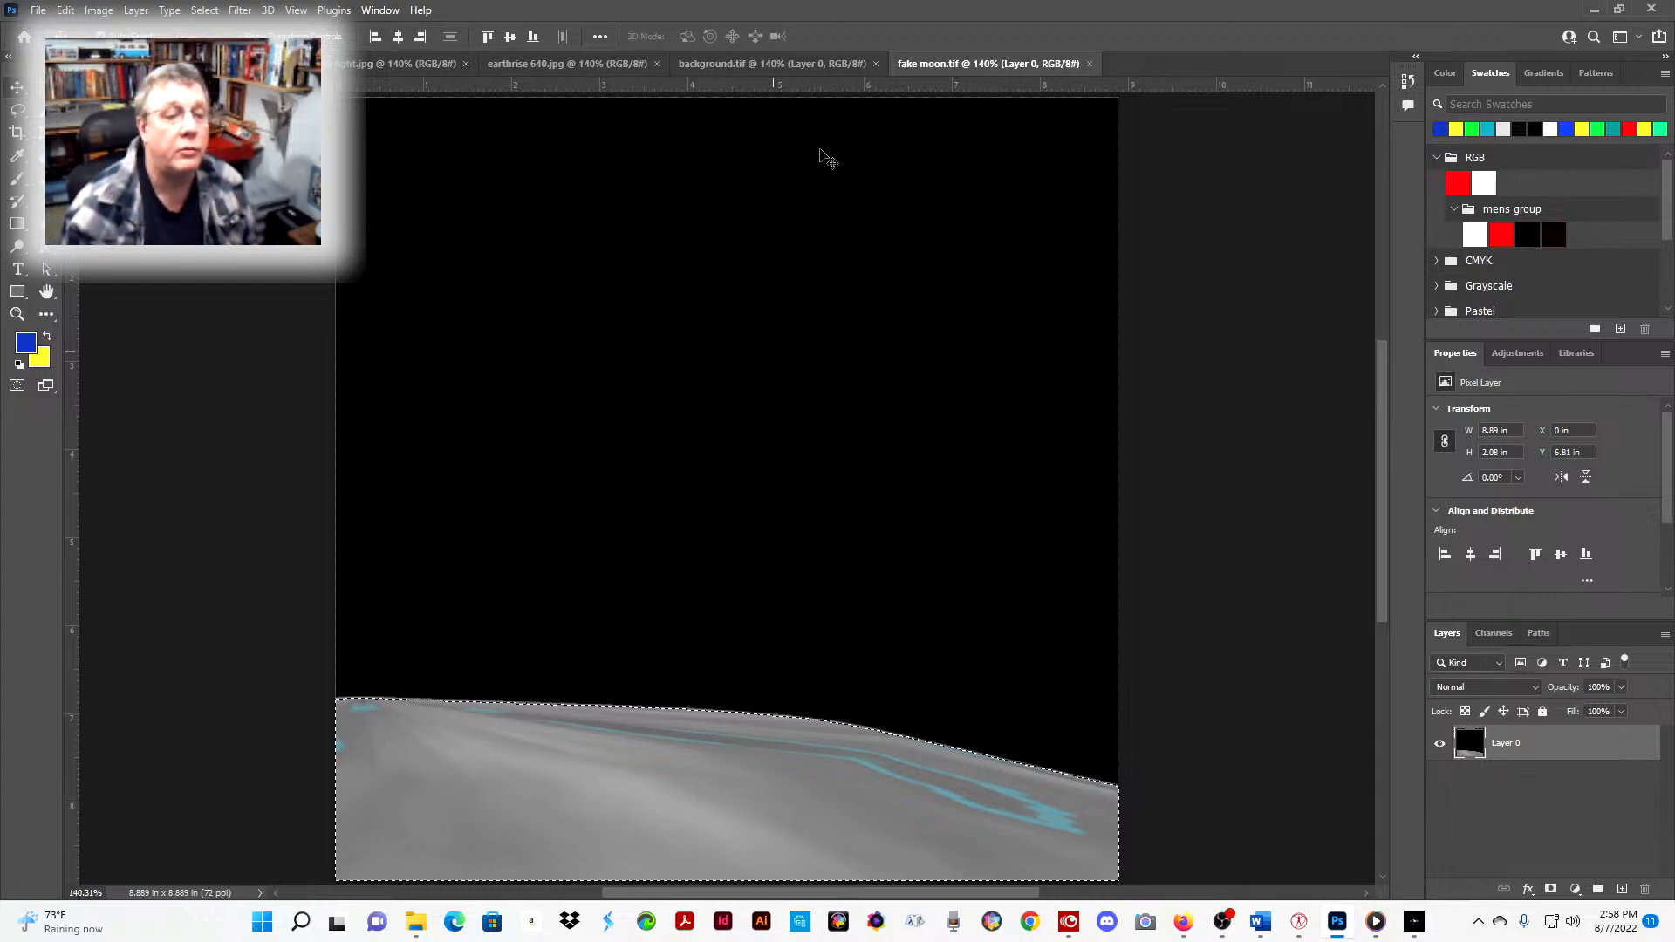
pyautogui.click(803, 65)
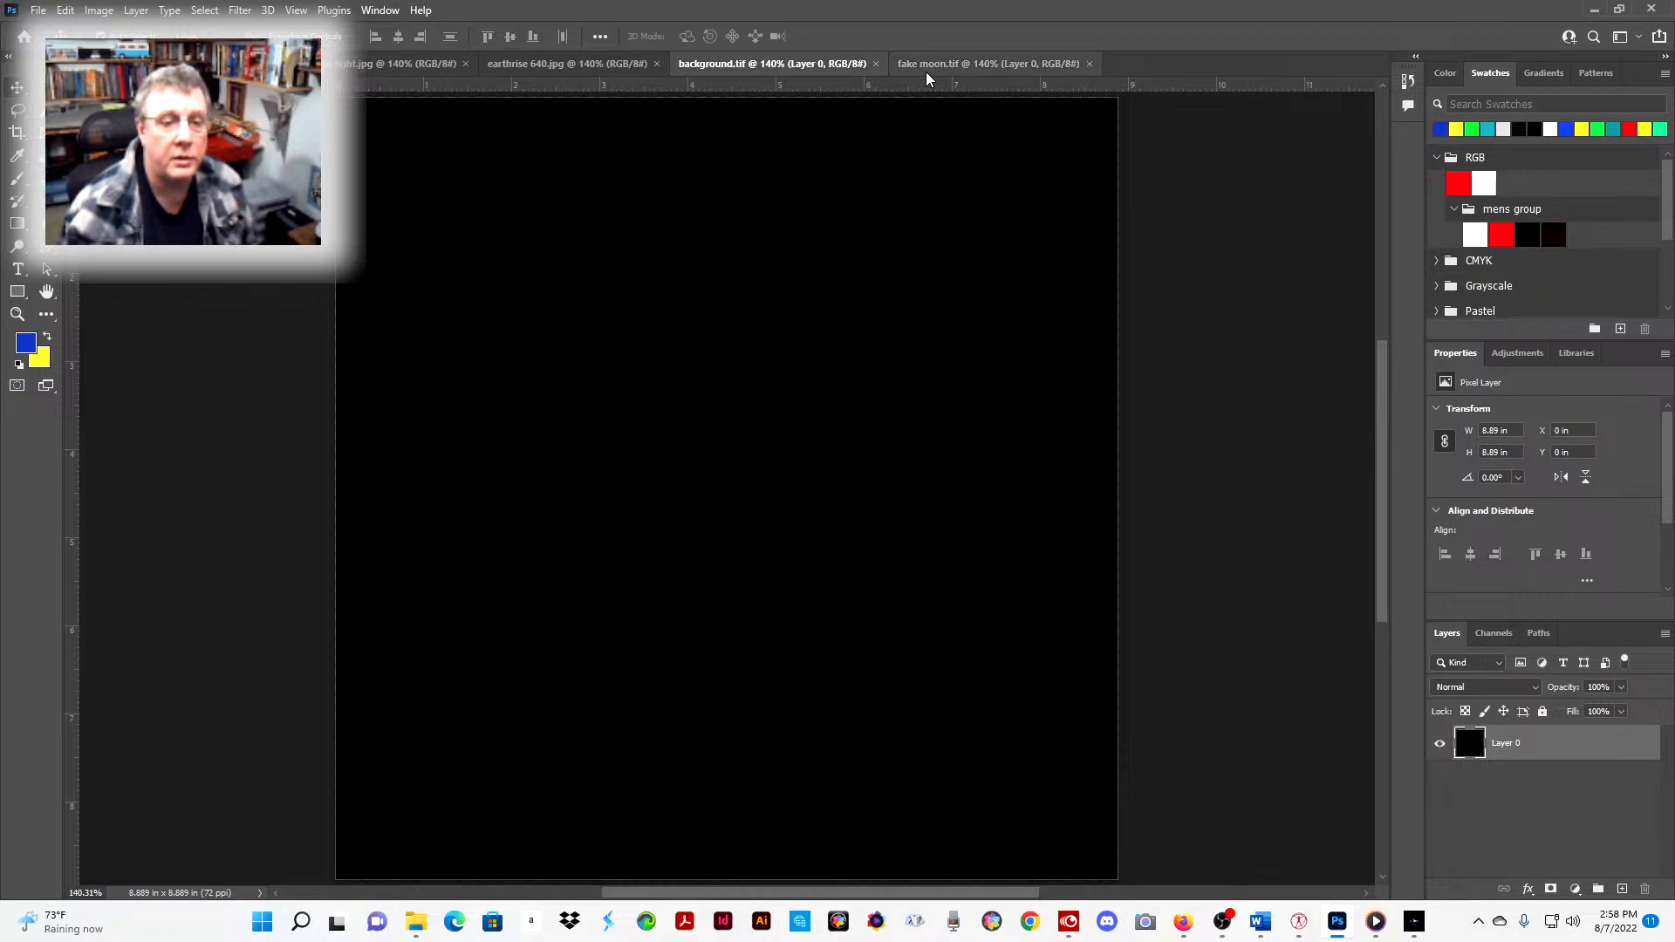
pyautogui.click(925, 72)
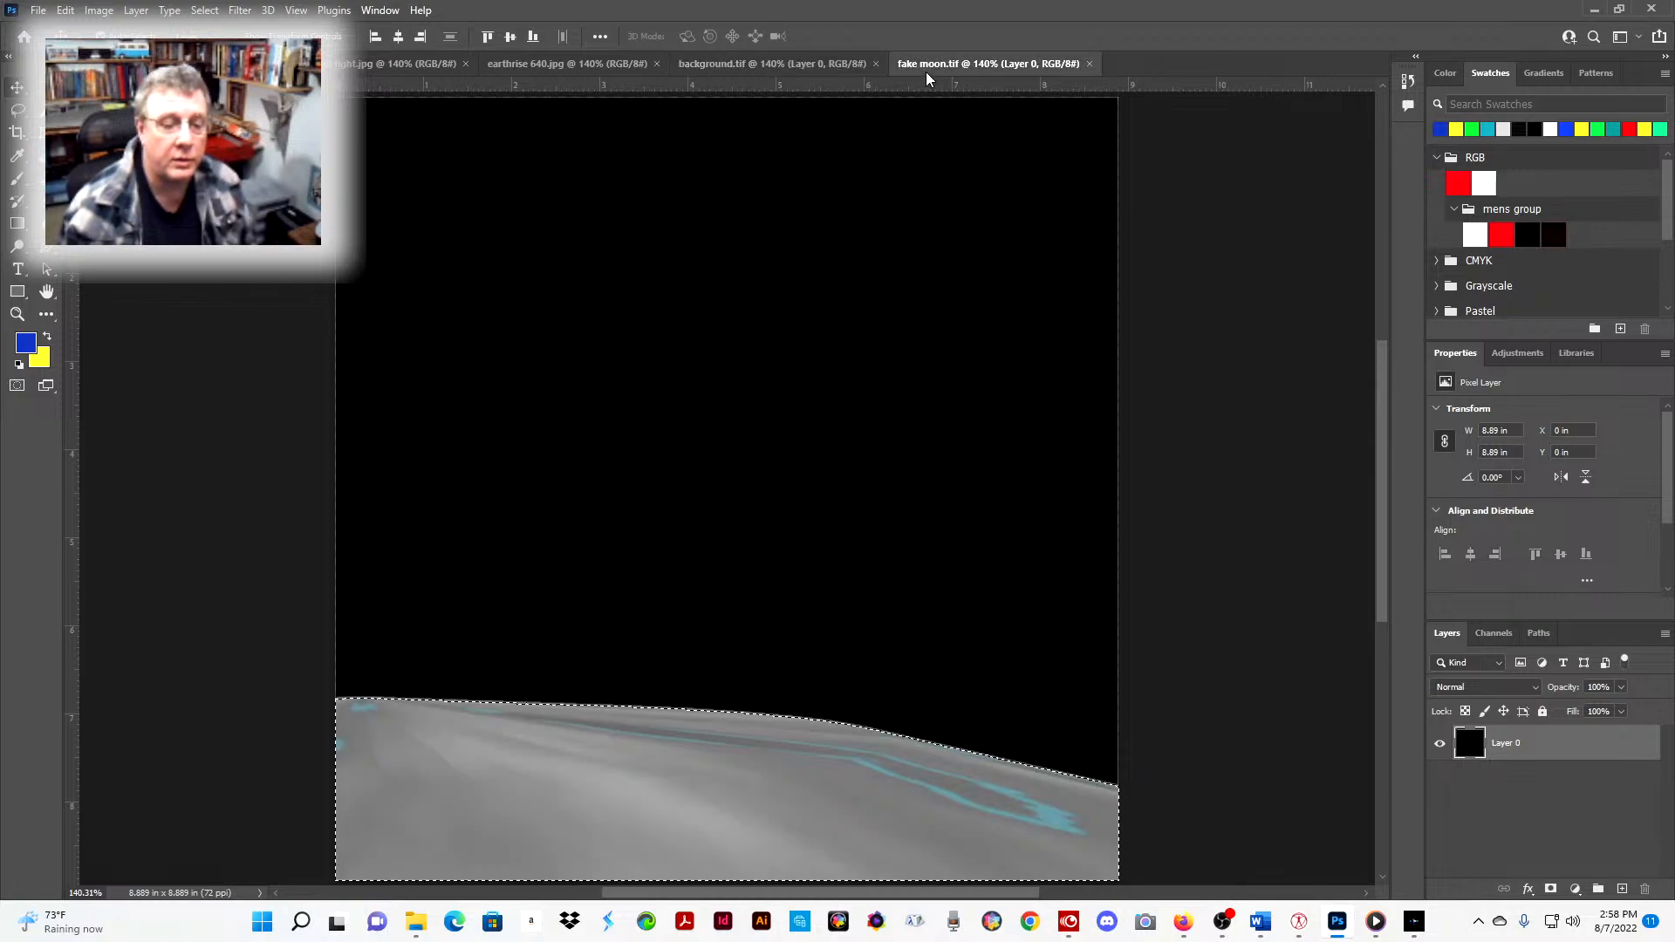
pyautogui.click(68, 11)
pyautogui.click(82, 130)
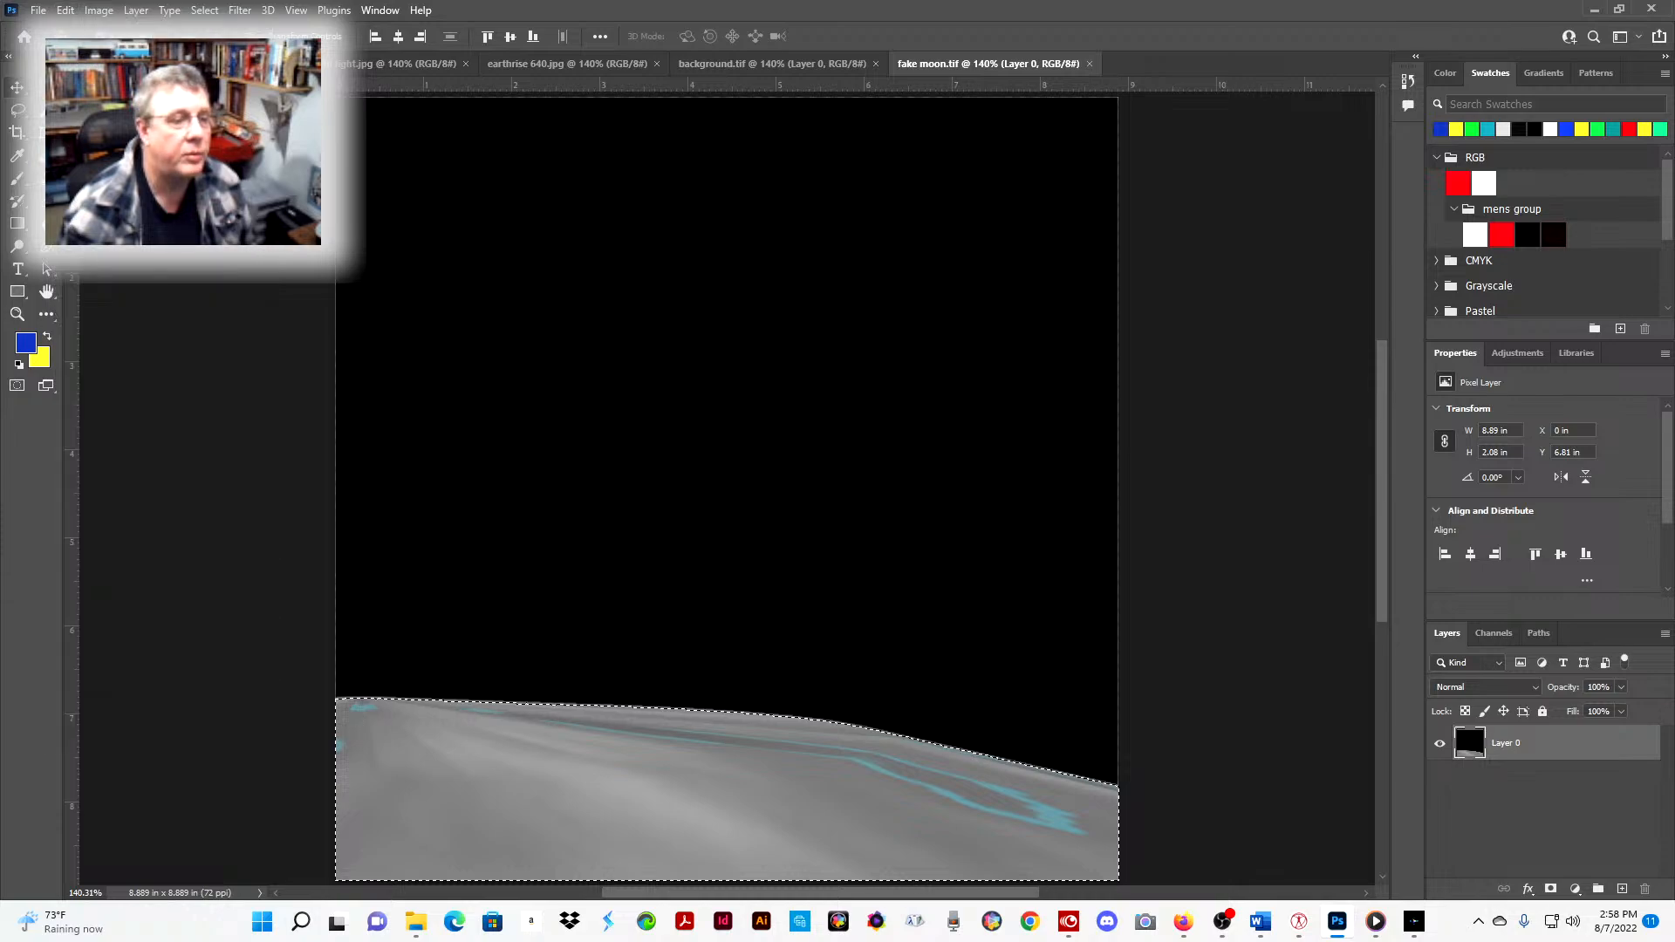
pyautogui.click(740, 64)
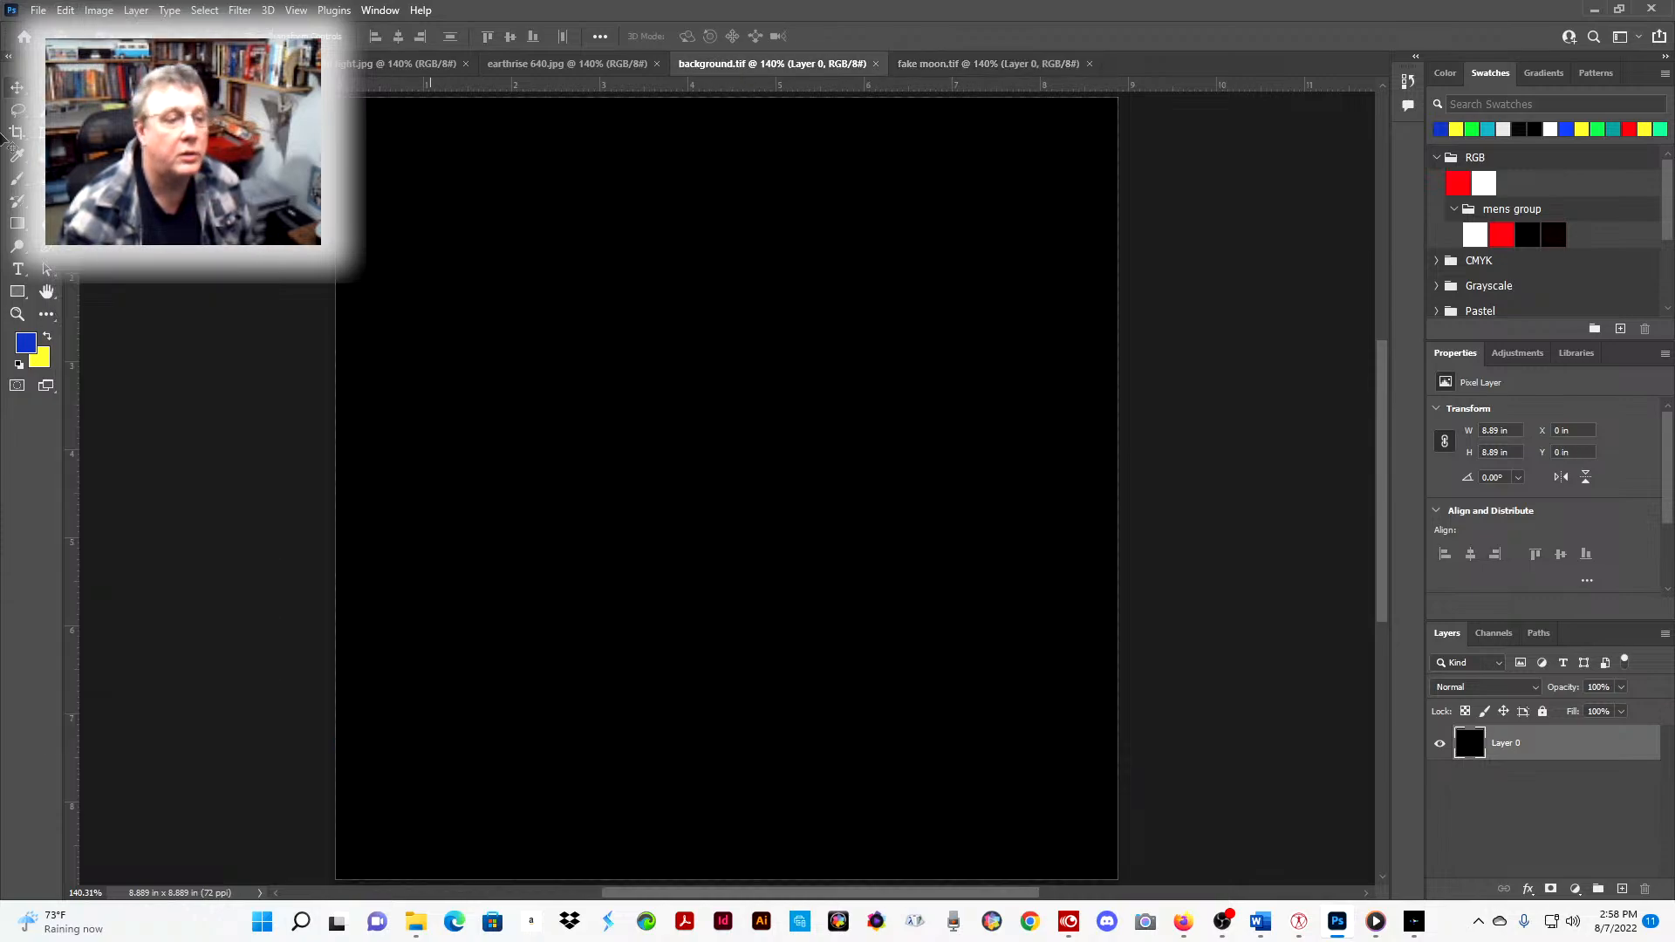
pyautogui.click(66, 11)
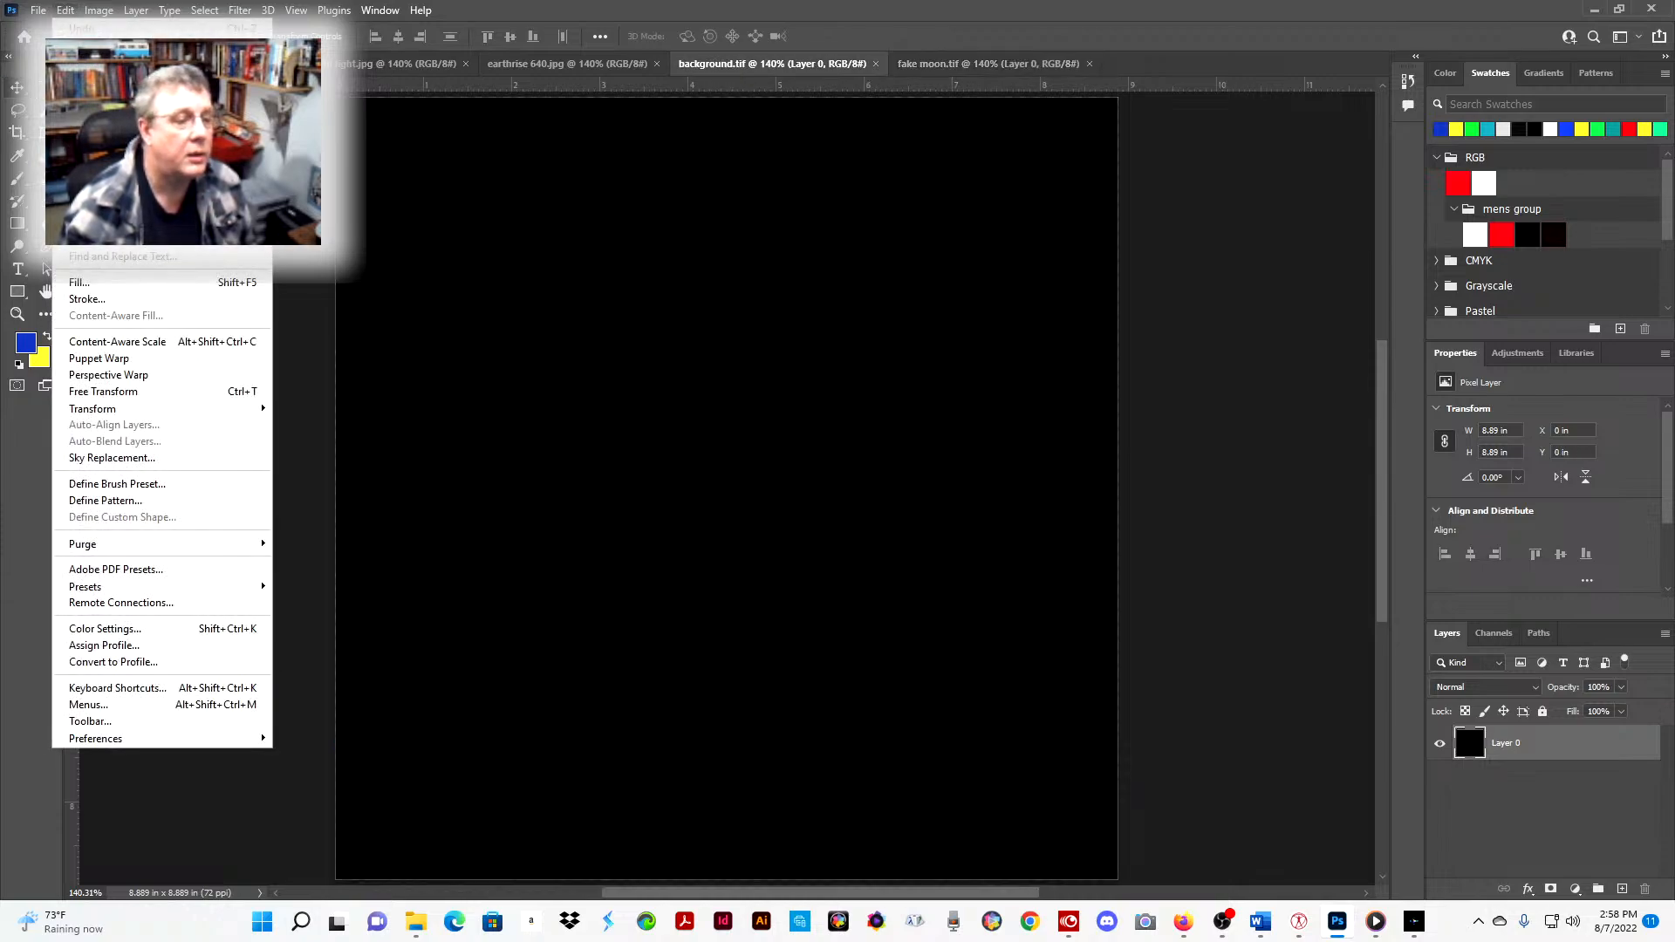
pyautogui.moveTo(218, 180)
pyautogui.click(375, 194)
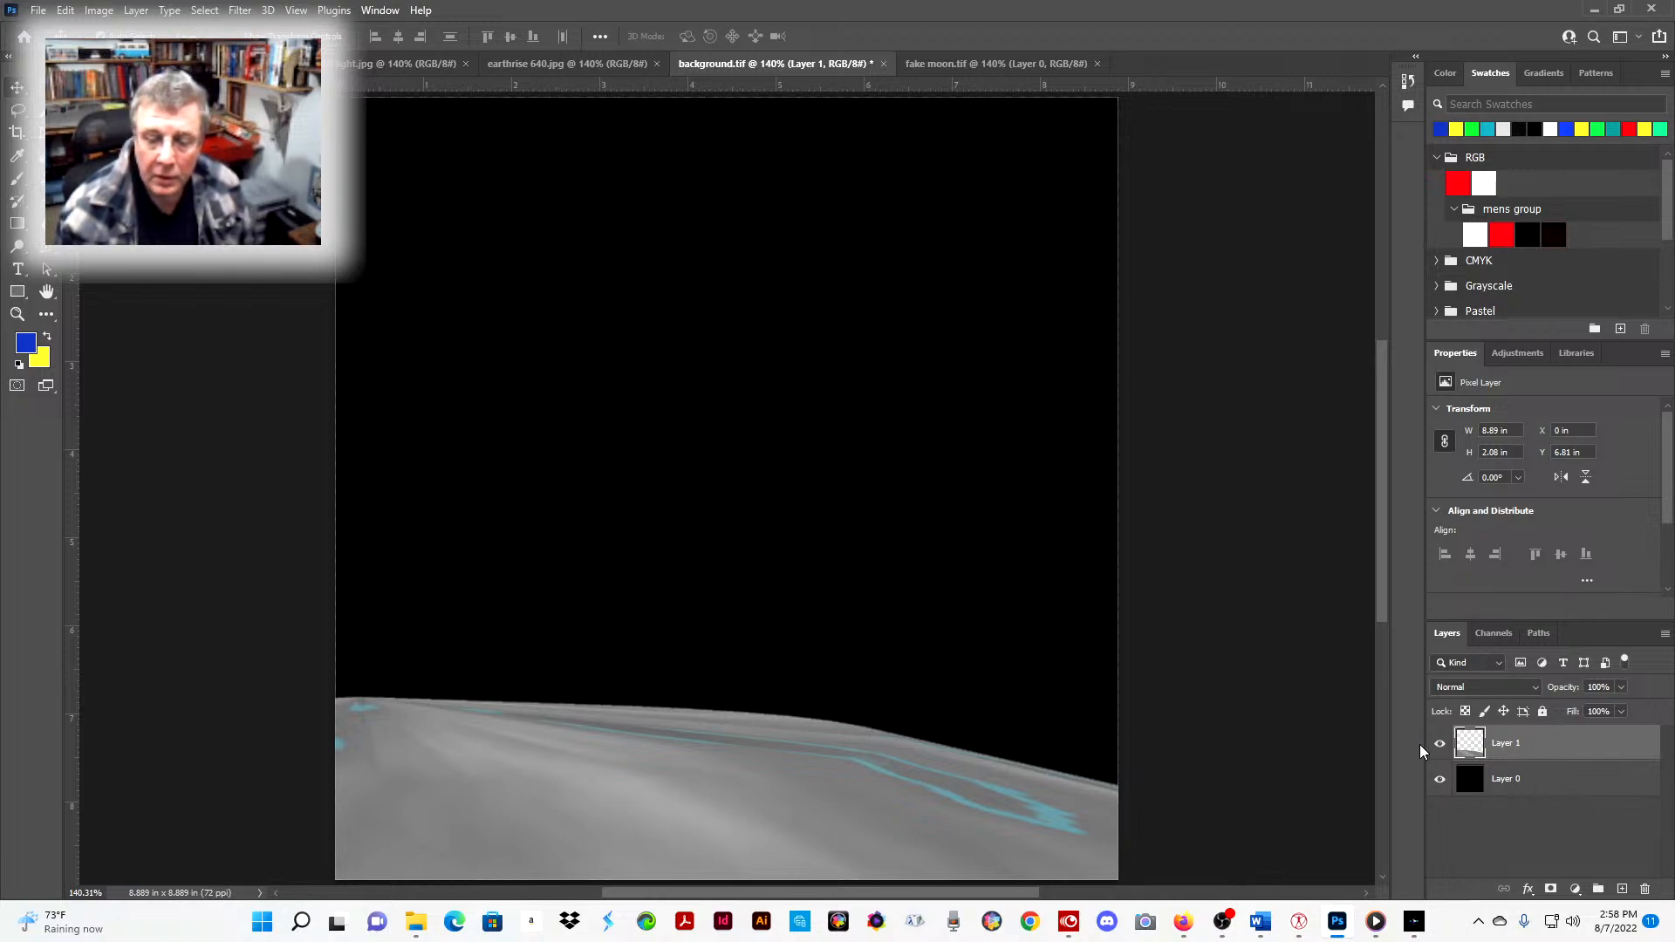
# - Toggle the moon layer's visibility to check it against the black background, and flatten the image
pyautogui.click(1439, 746)
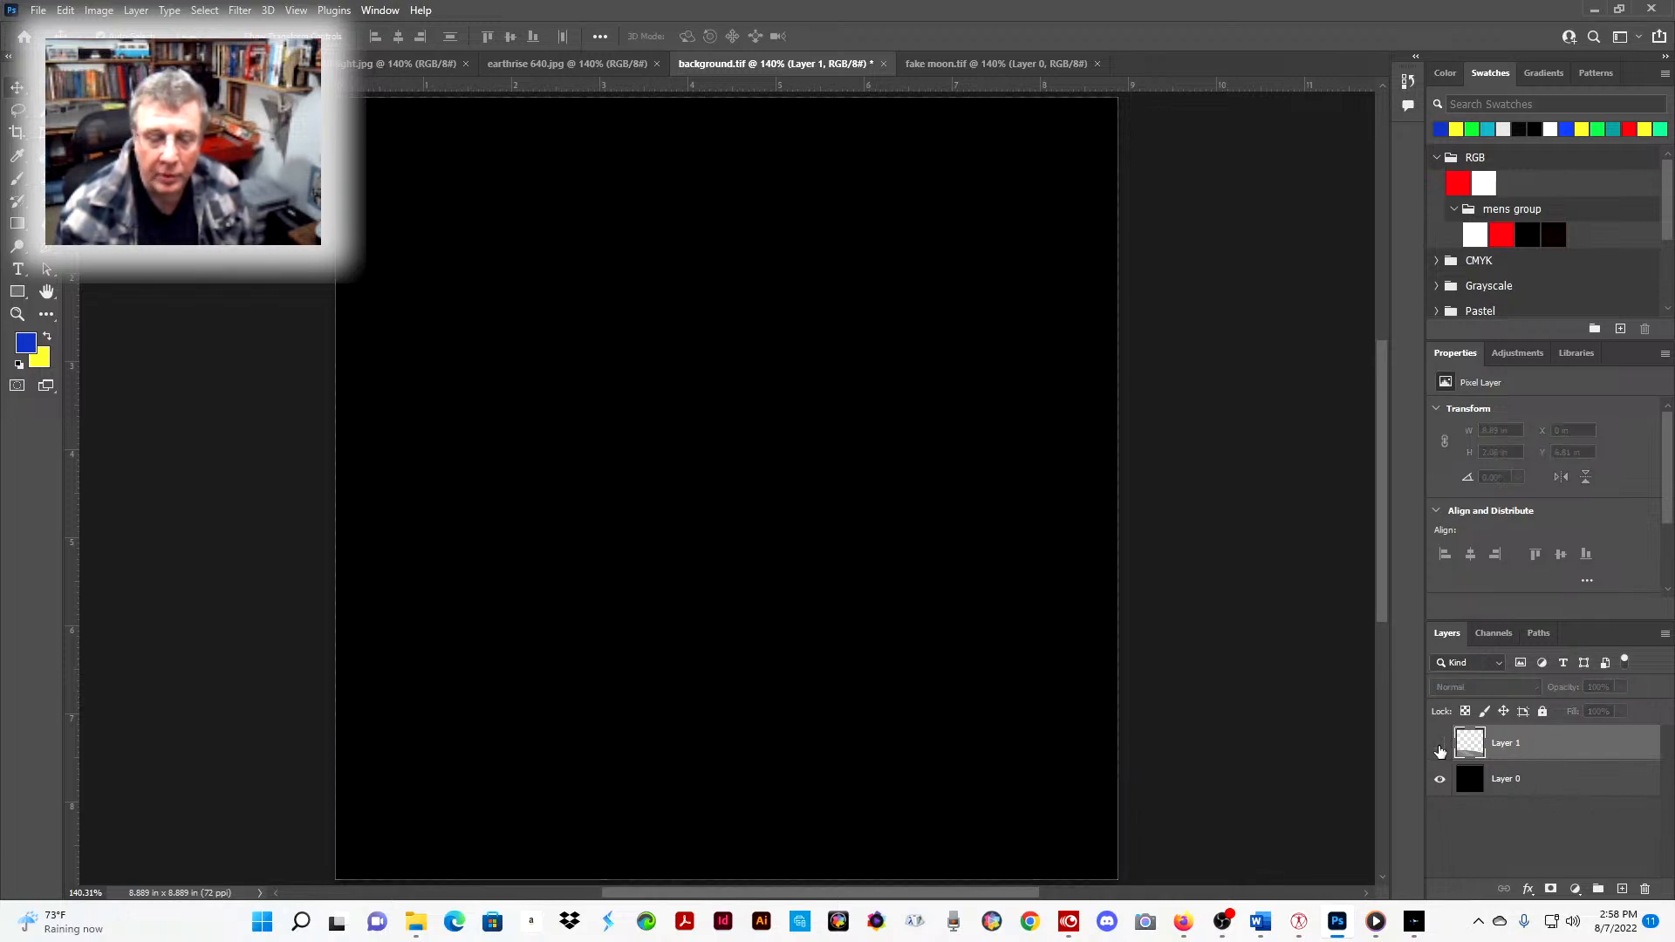
pyautogui.click(1439, 746)
pyautogui.click(1439, 747)
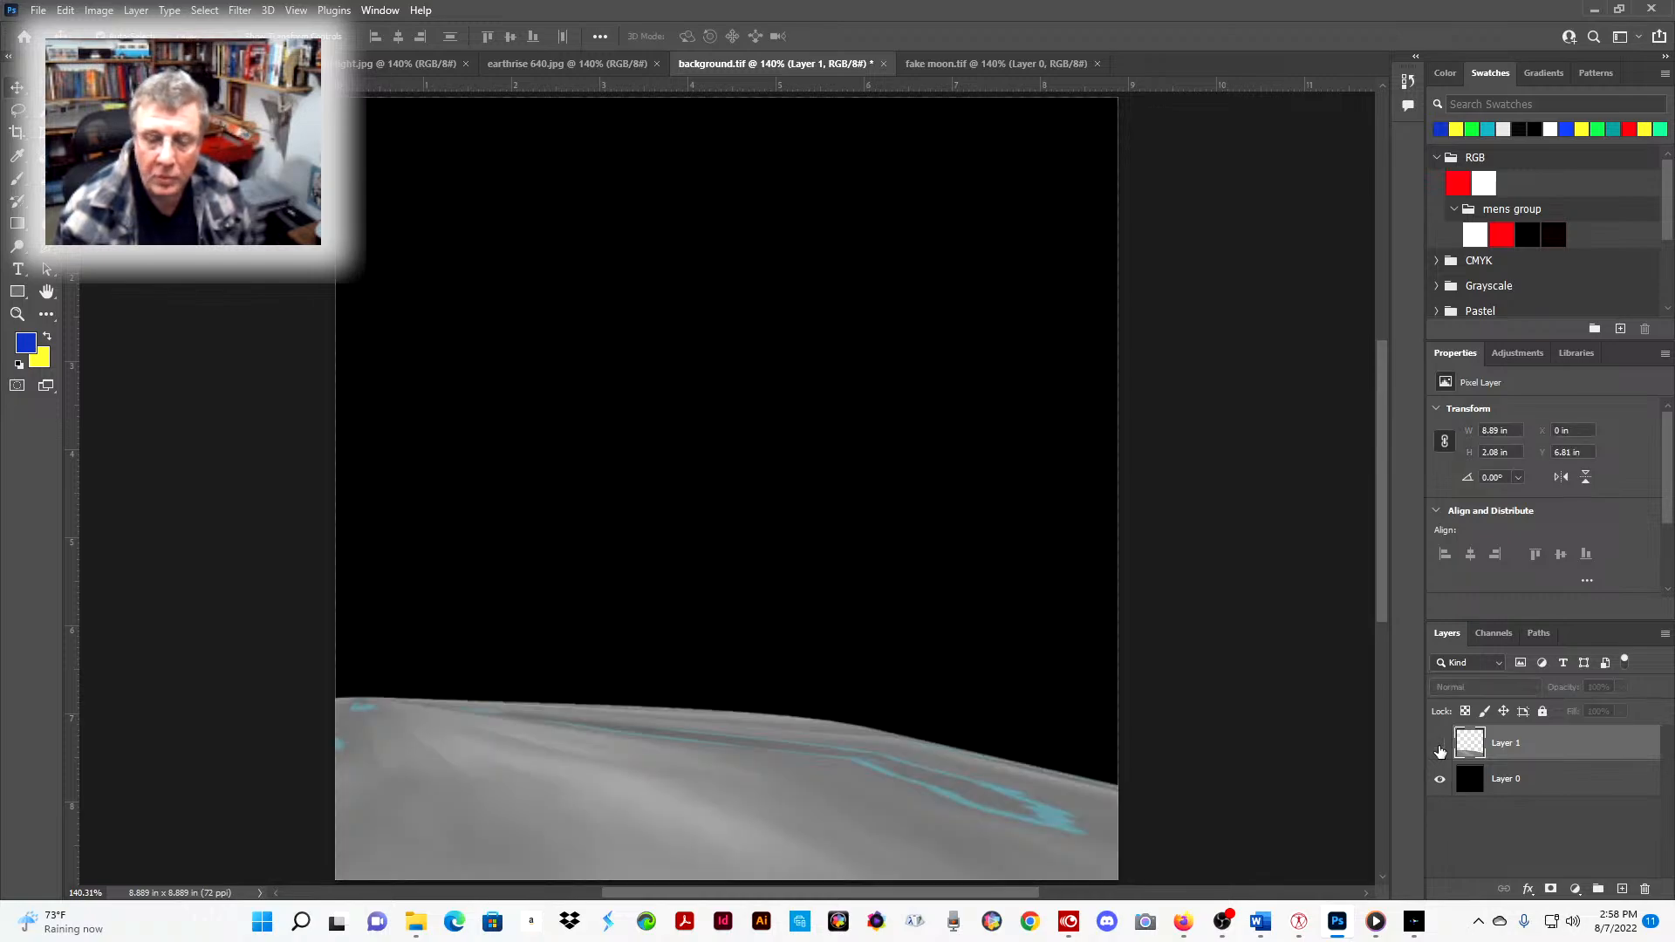
pyautogui.click(1439, 747)
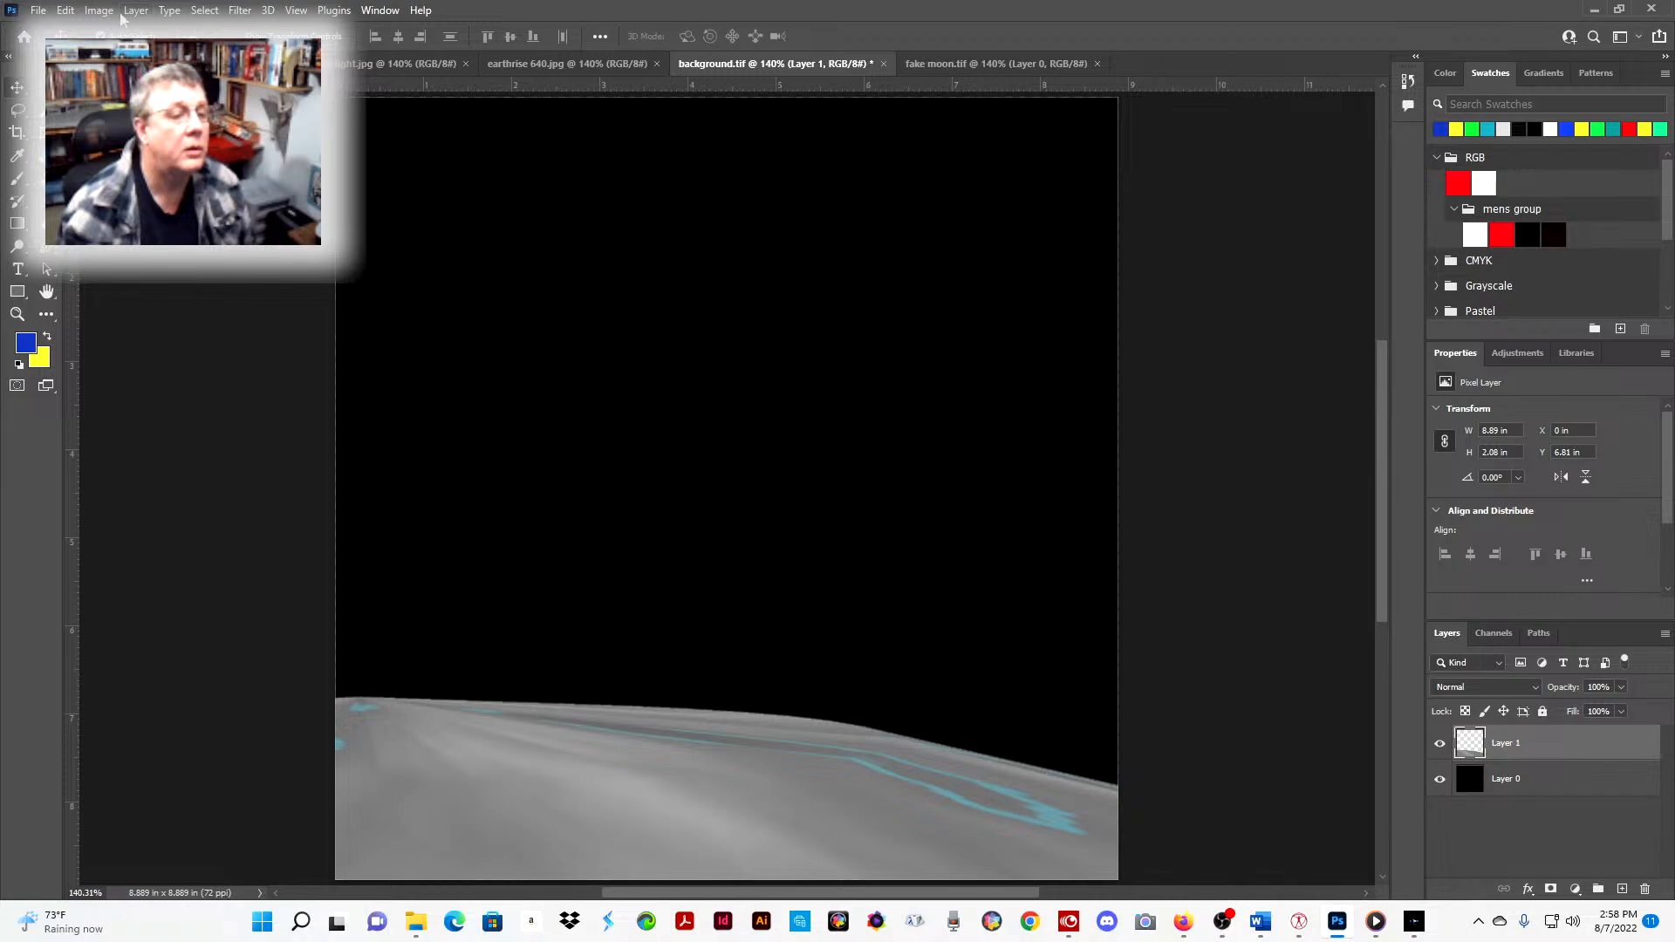
pyautogui.click(136, 11)
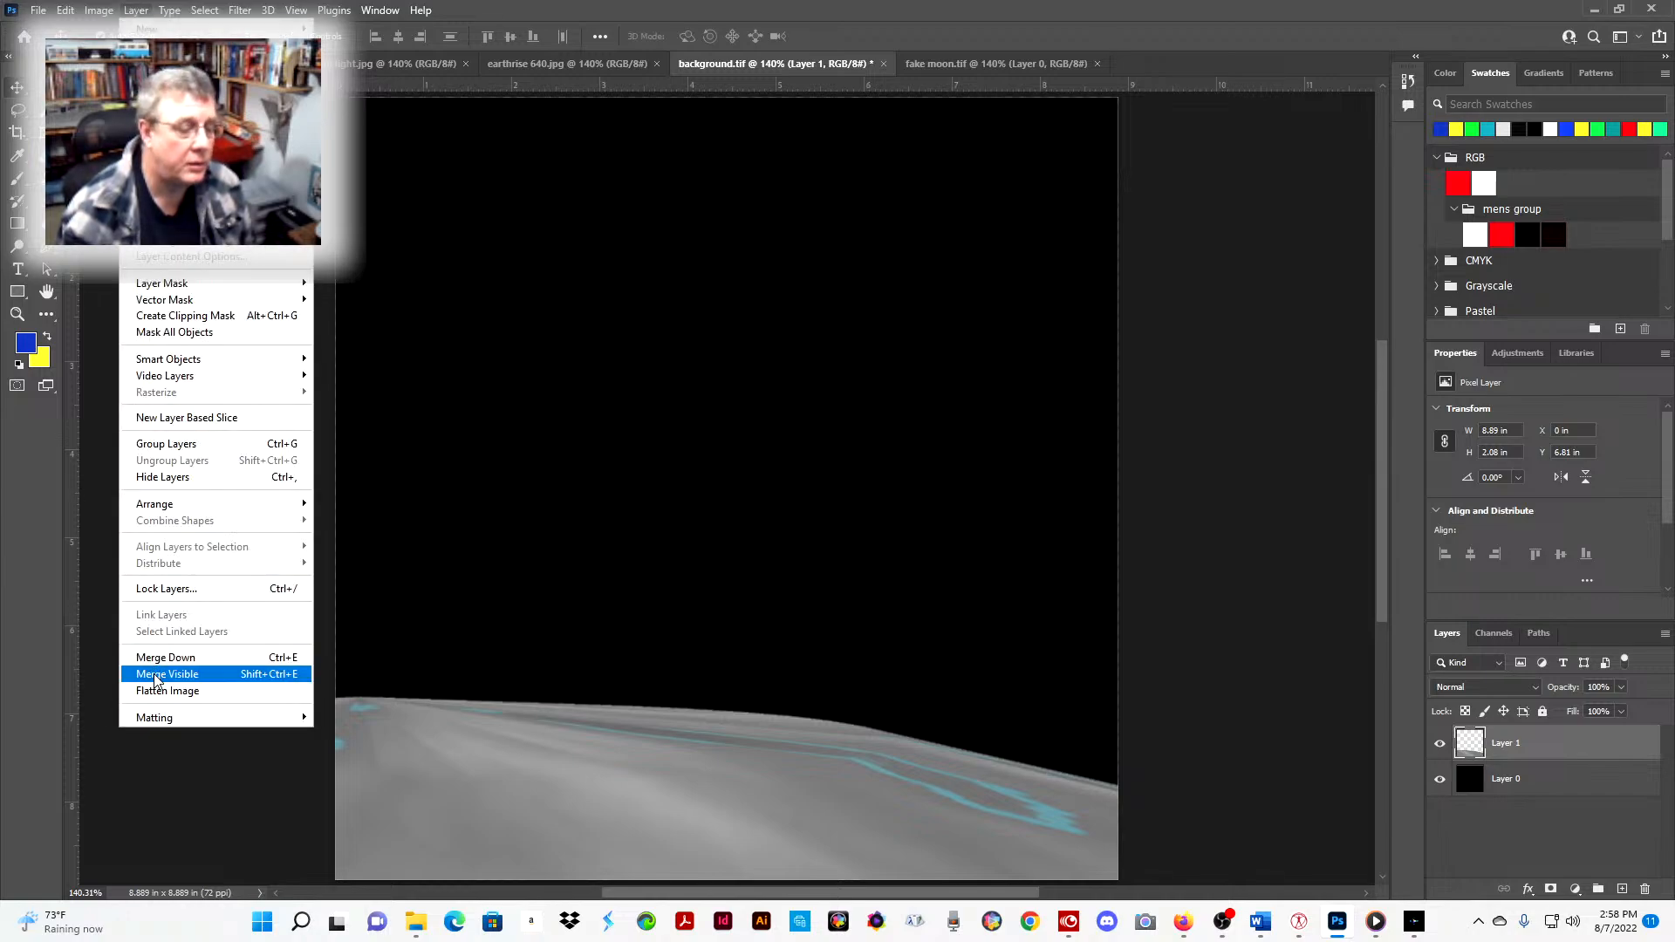
pyautogui.click(156, 698)
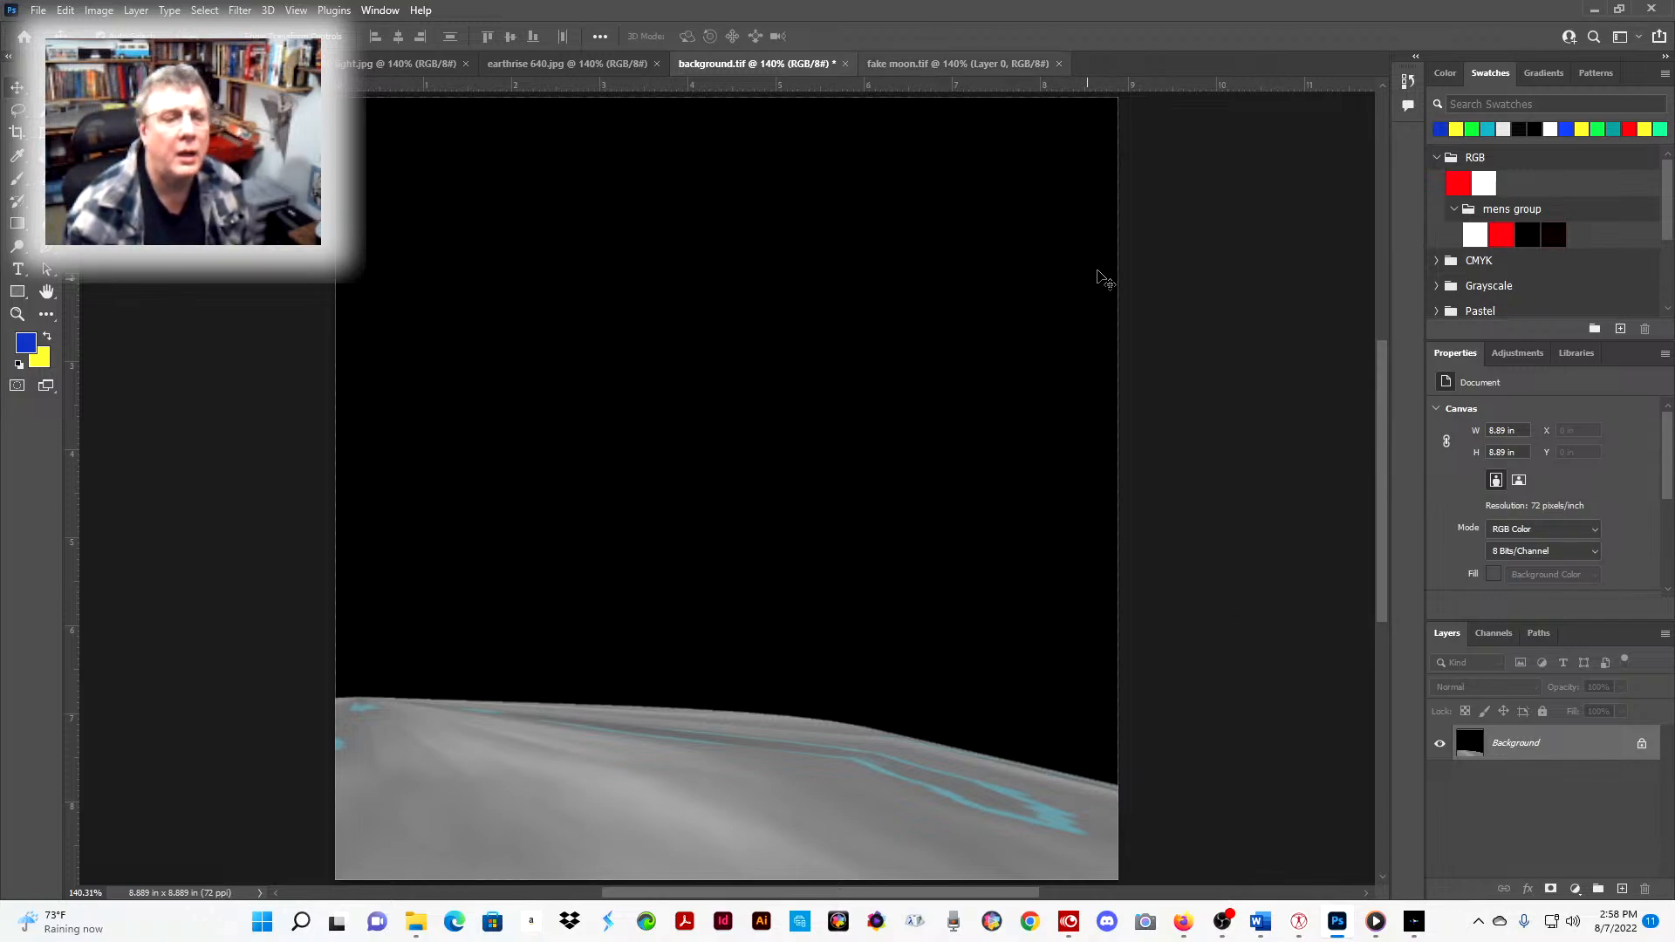
# - Compare background.tif with earthrise 640.jpg, and close the fake moon.tif document
pyautogui.click(524, 65)
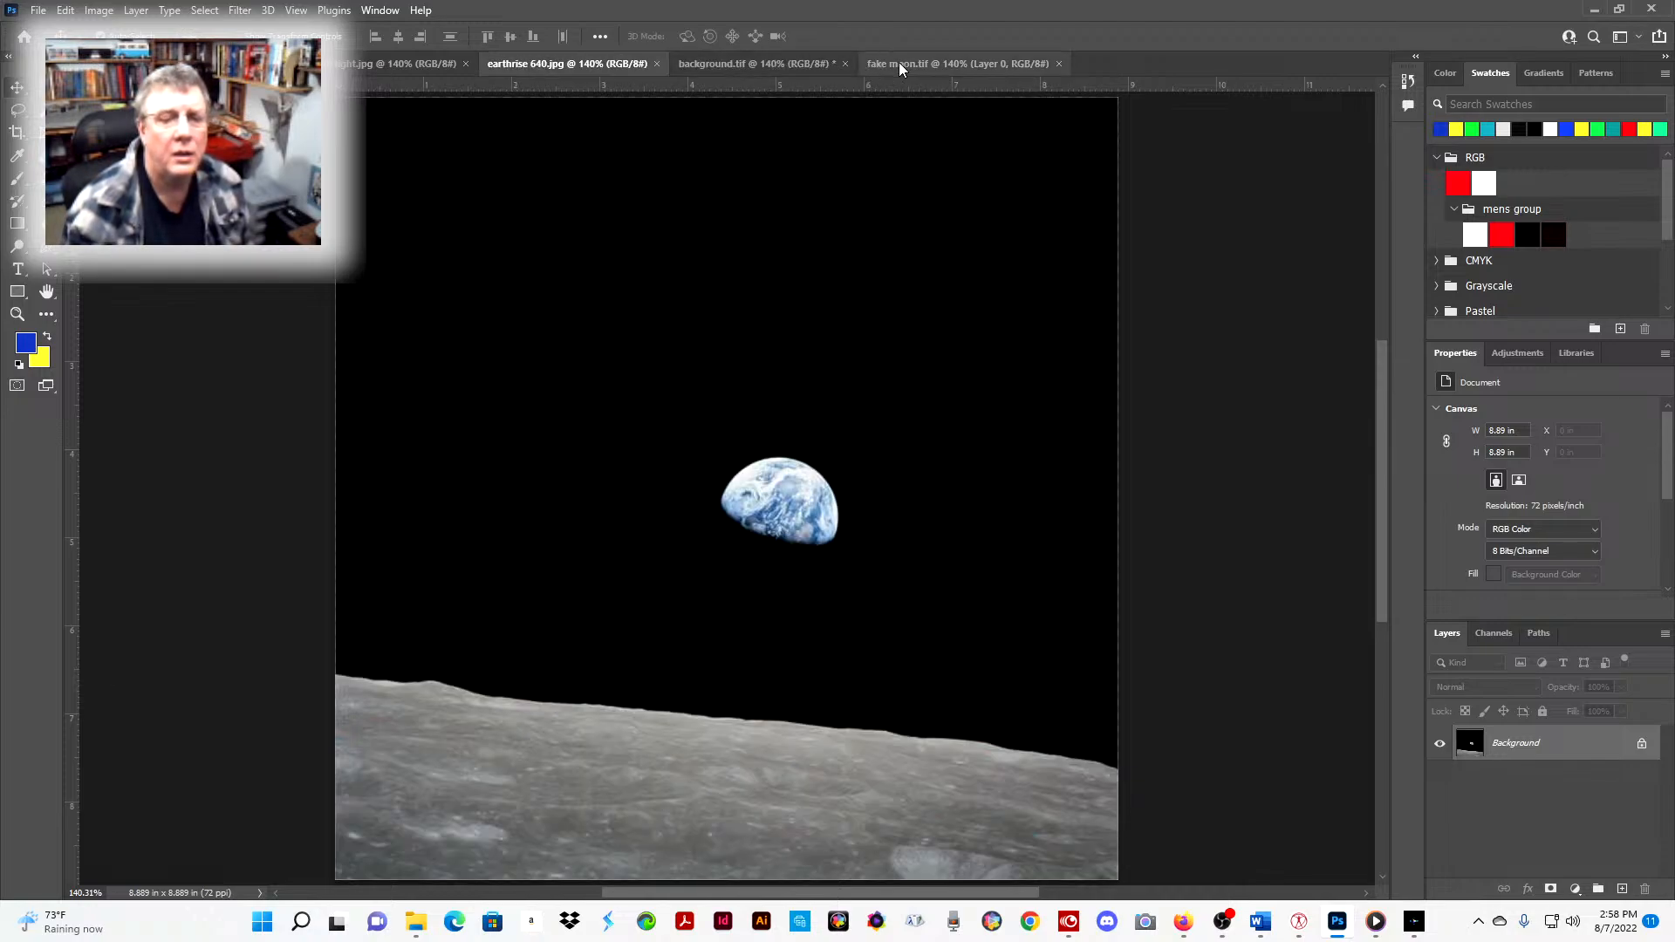
pyautogui.click(784, 66)
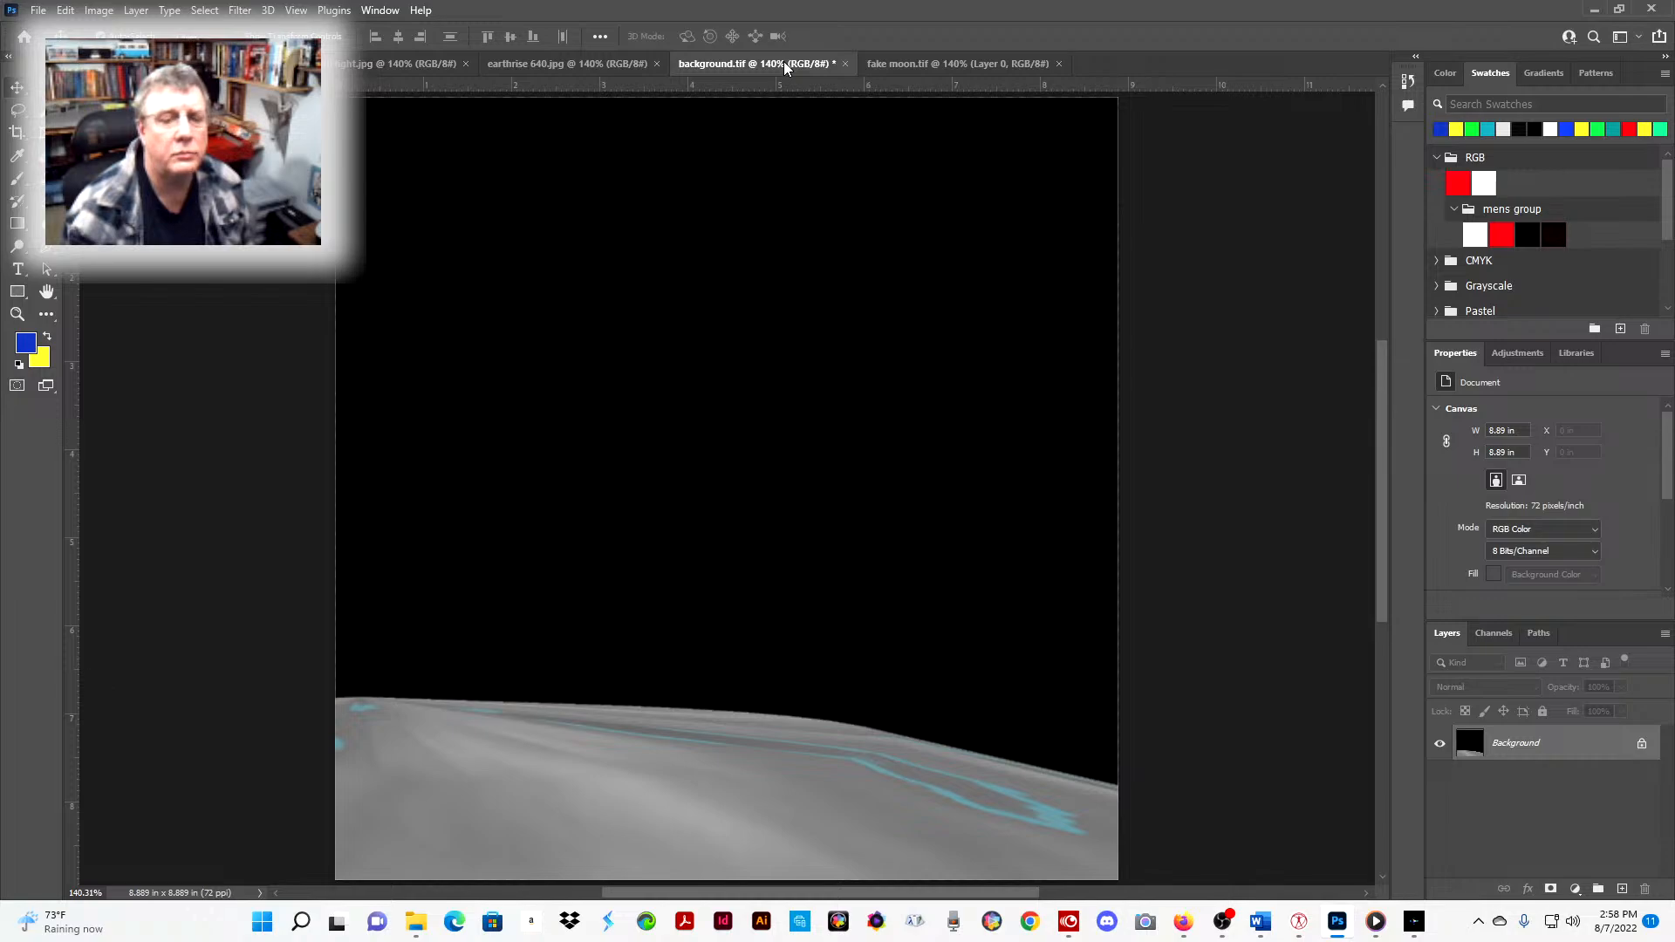
pyautogui.click(960, 65)
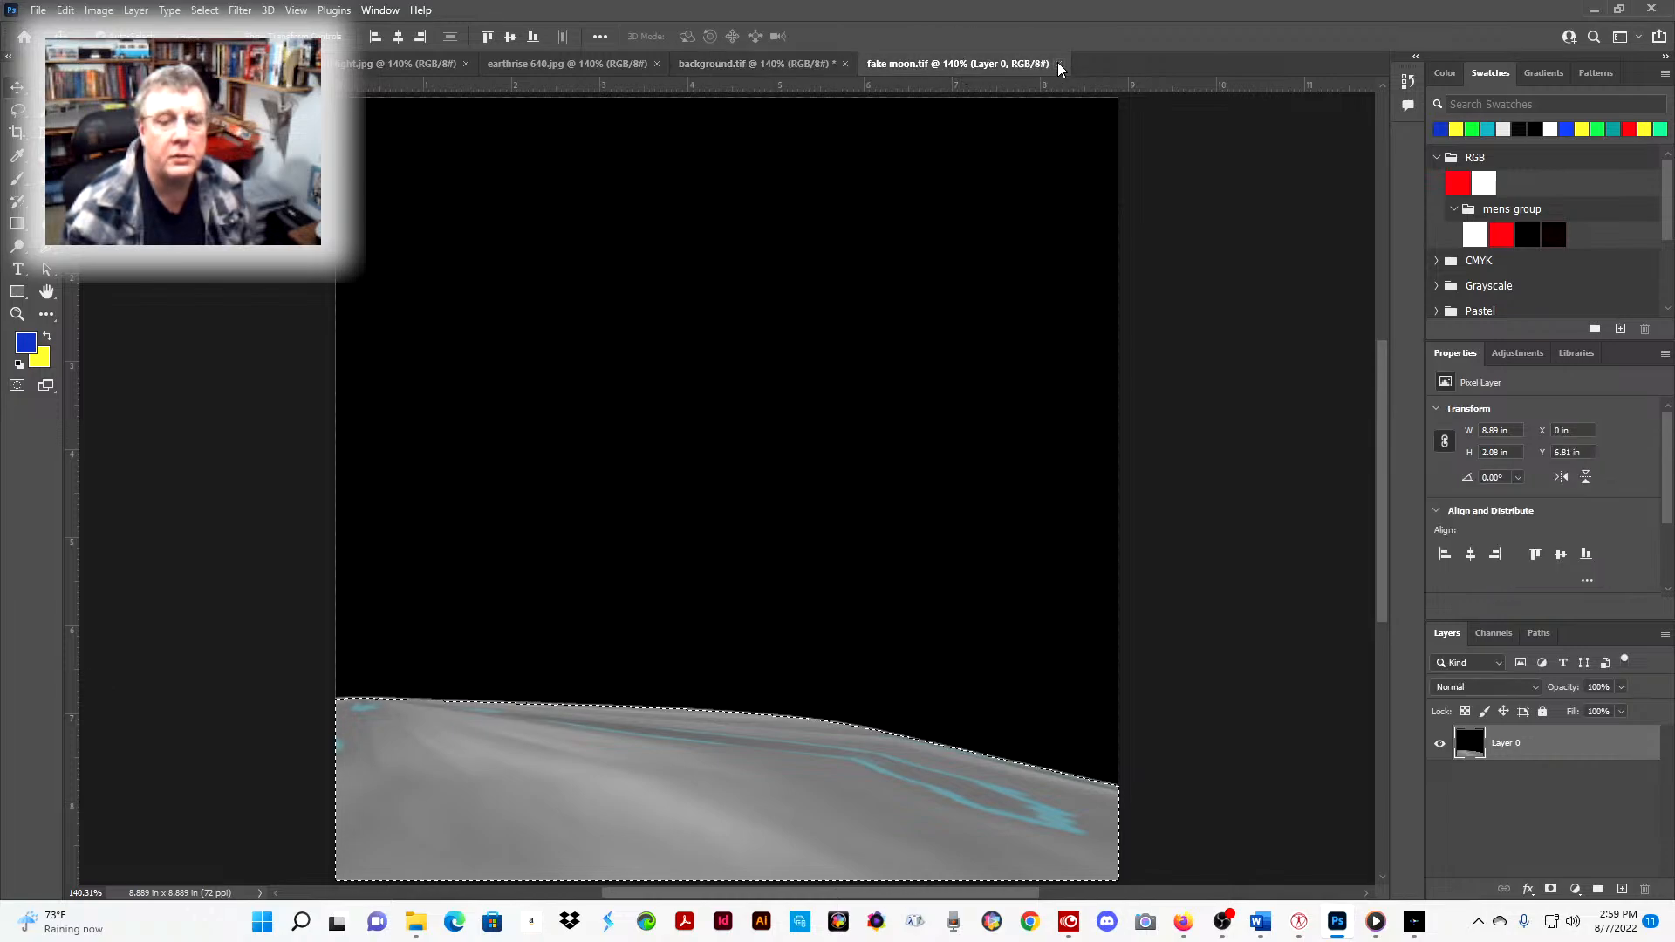
pyautogui.click(1058, 64)
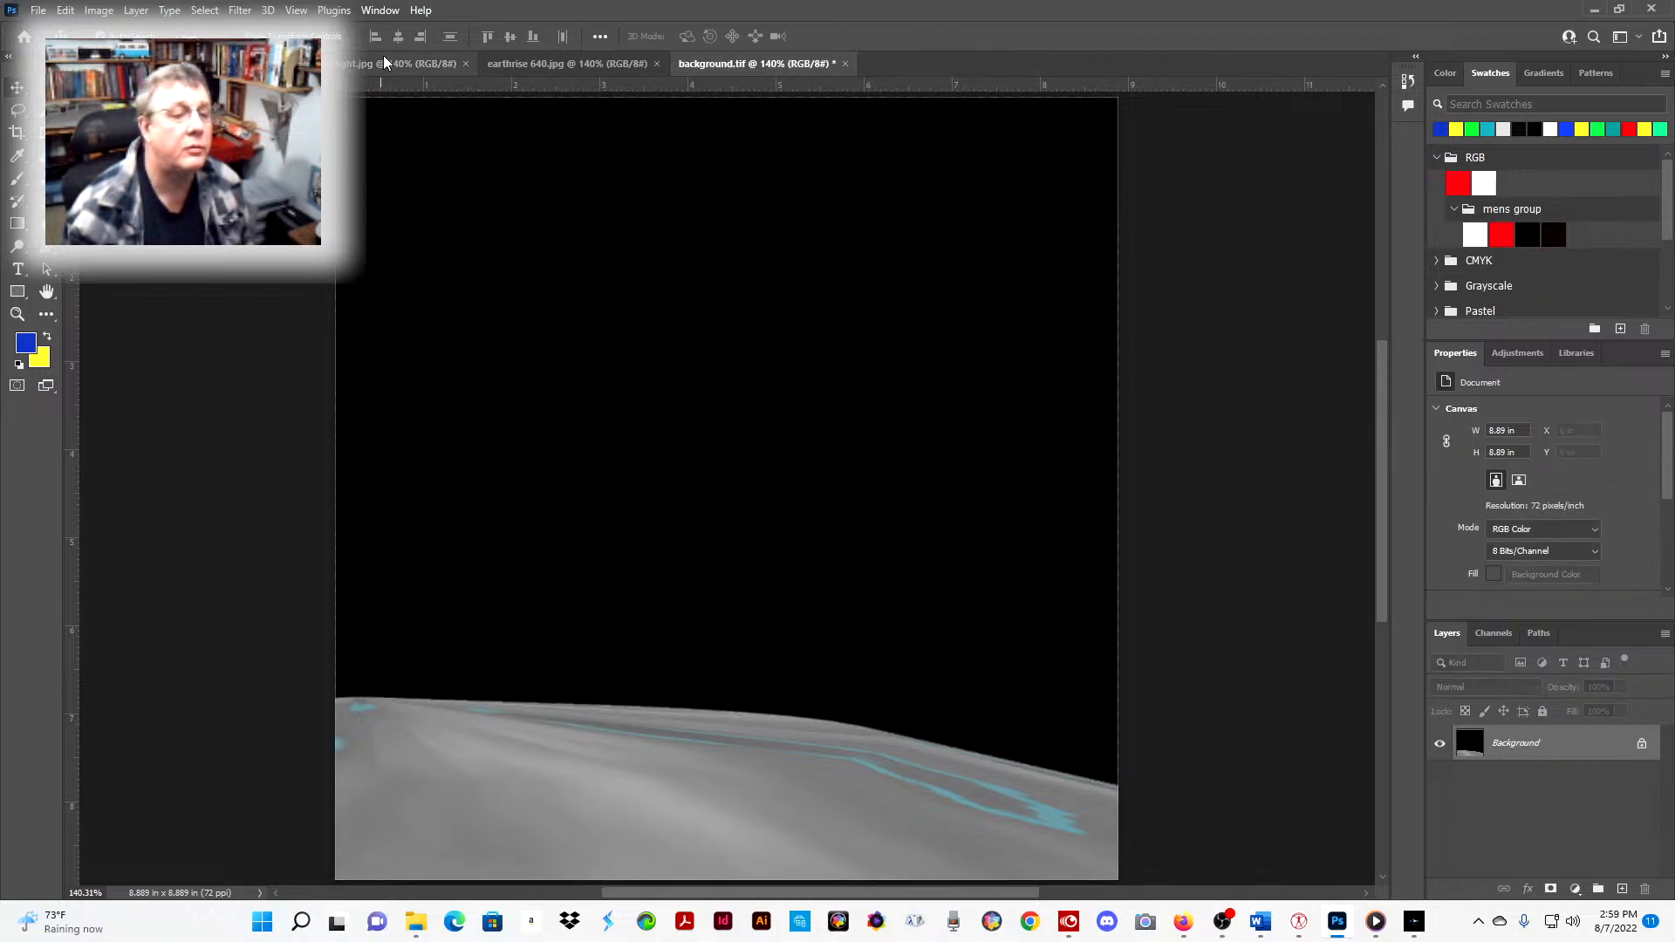
# - Compare earthrise 640.jpg with its lightened version, and preview it at a Levels midtone of 9.99 without applying the adjustment
pyautogui.click(536, 63)
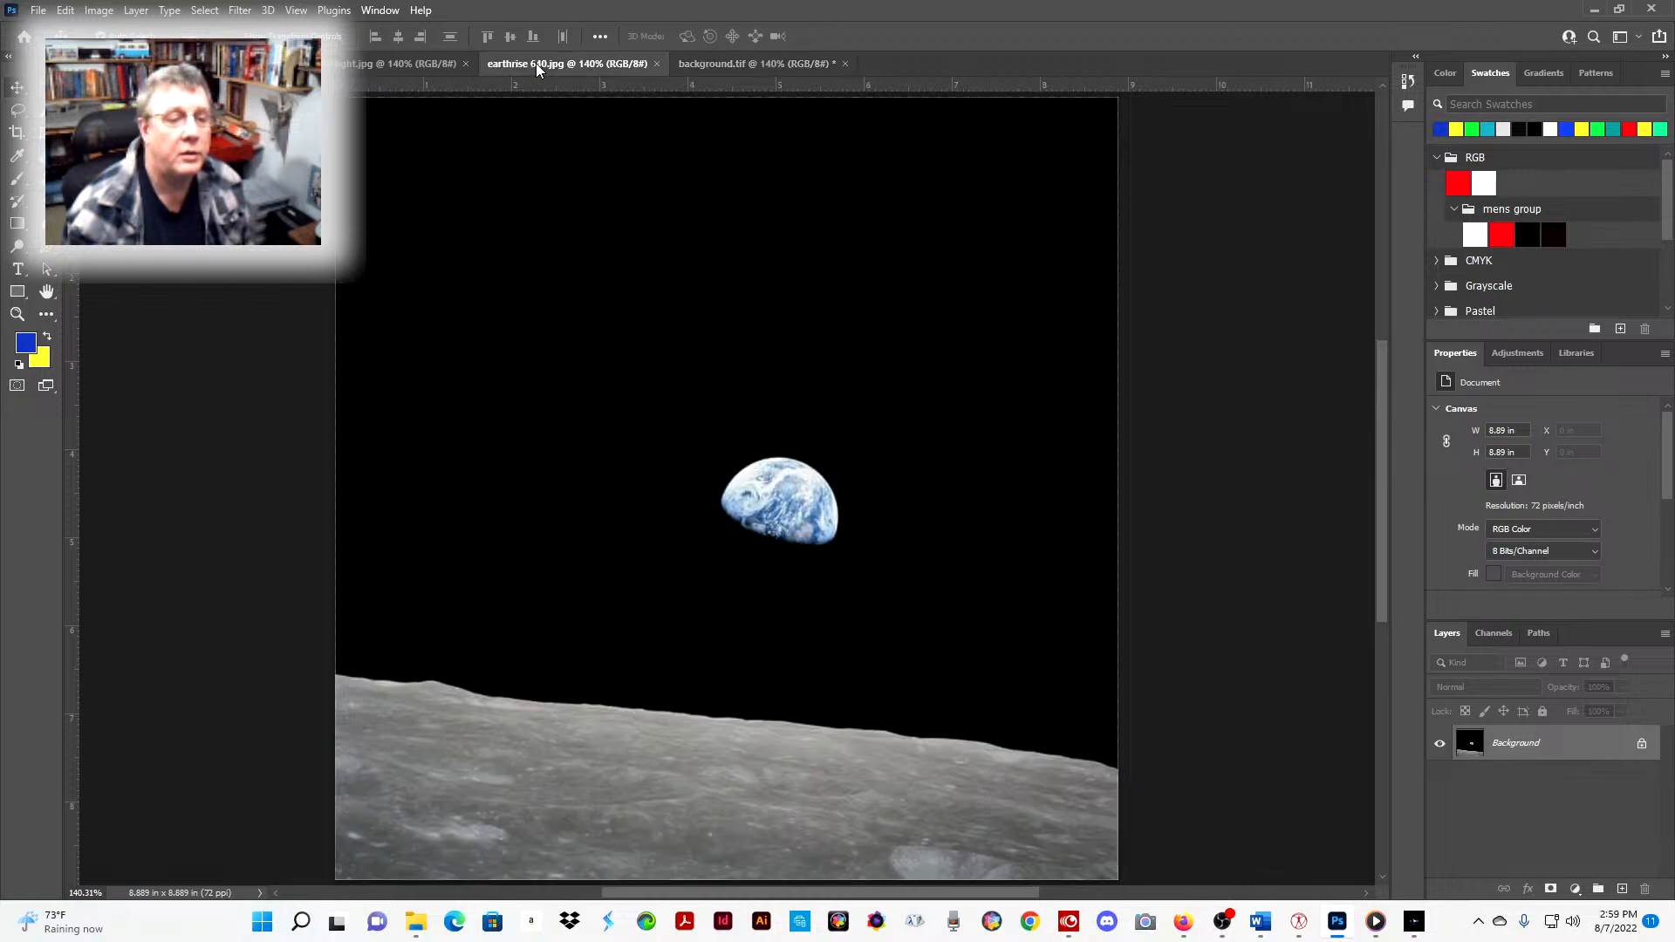
pyautogui.click(374, 60)
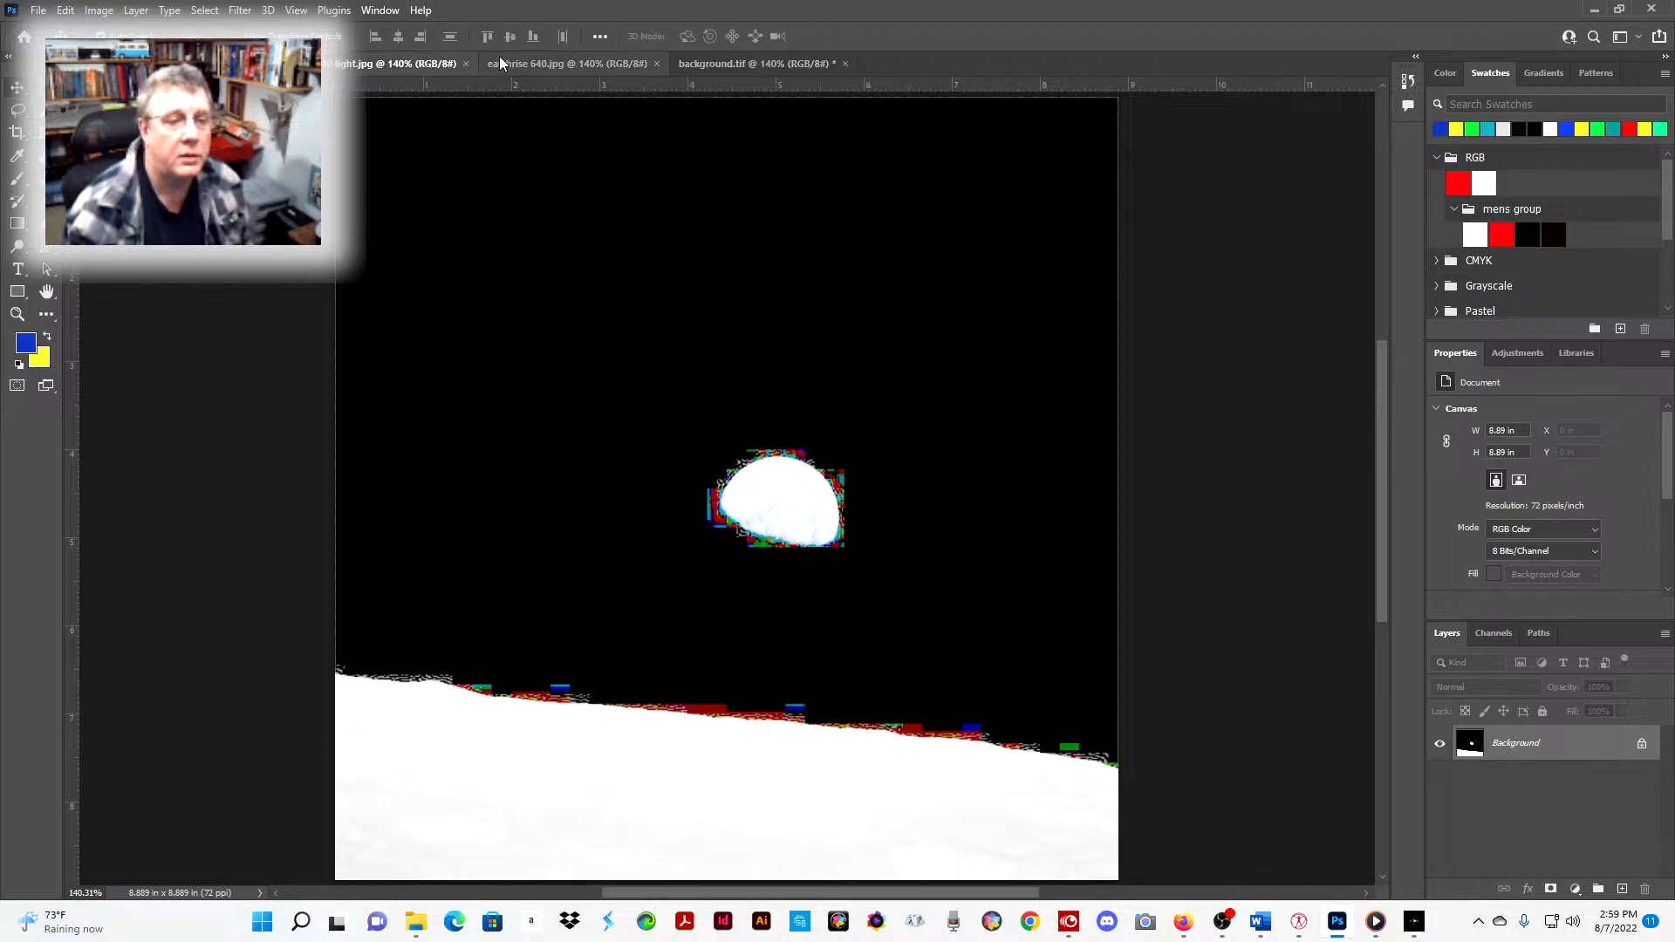
pyautogui.click(499, 60)
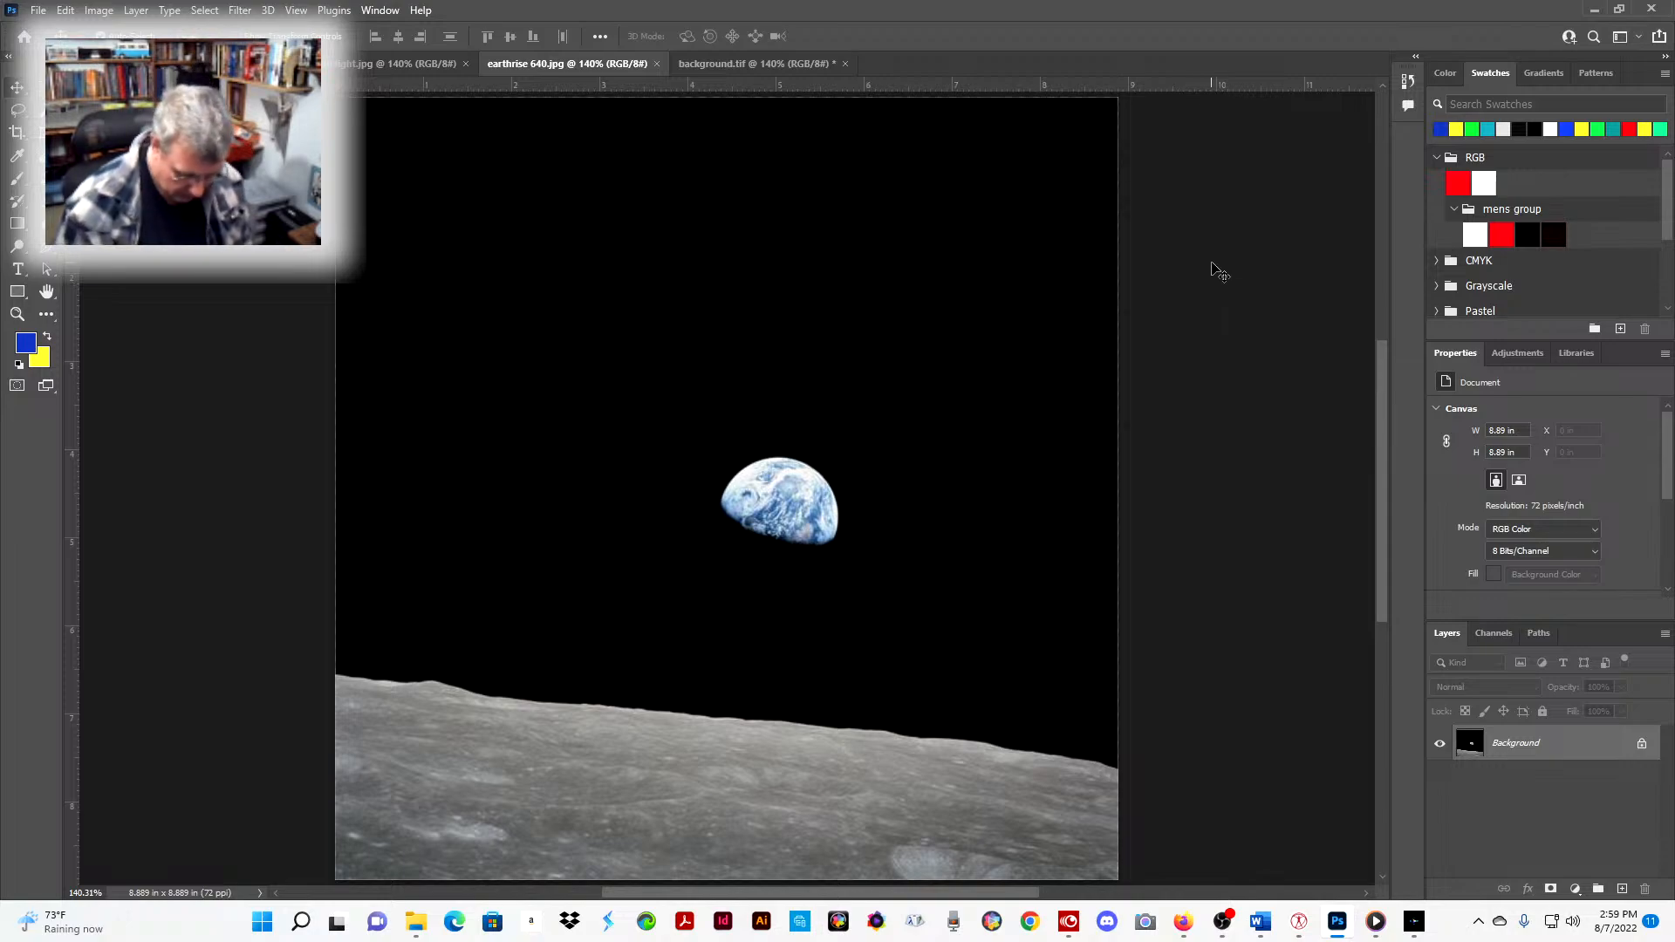
pyautogui.hotkey('ctrl', 'l')
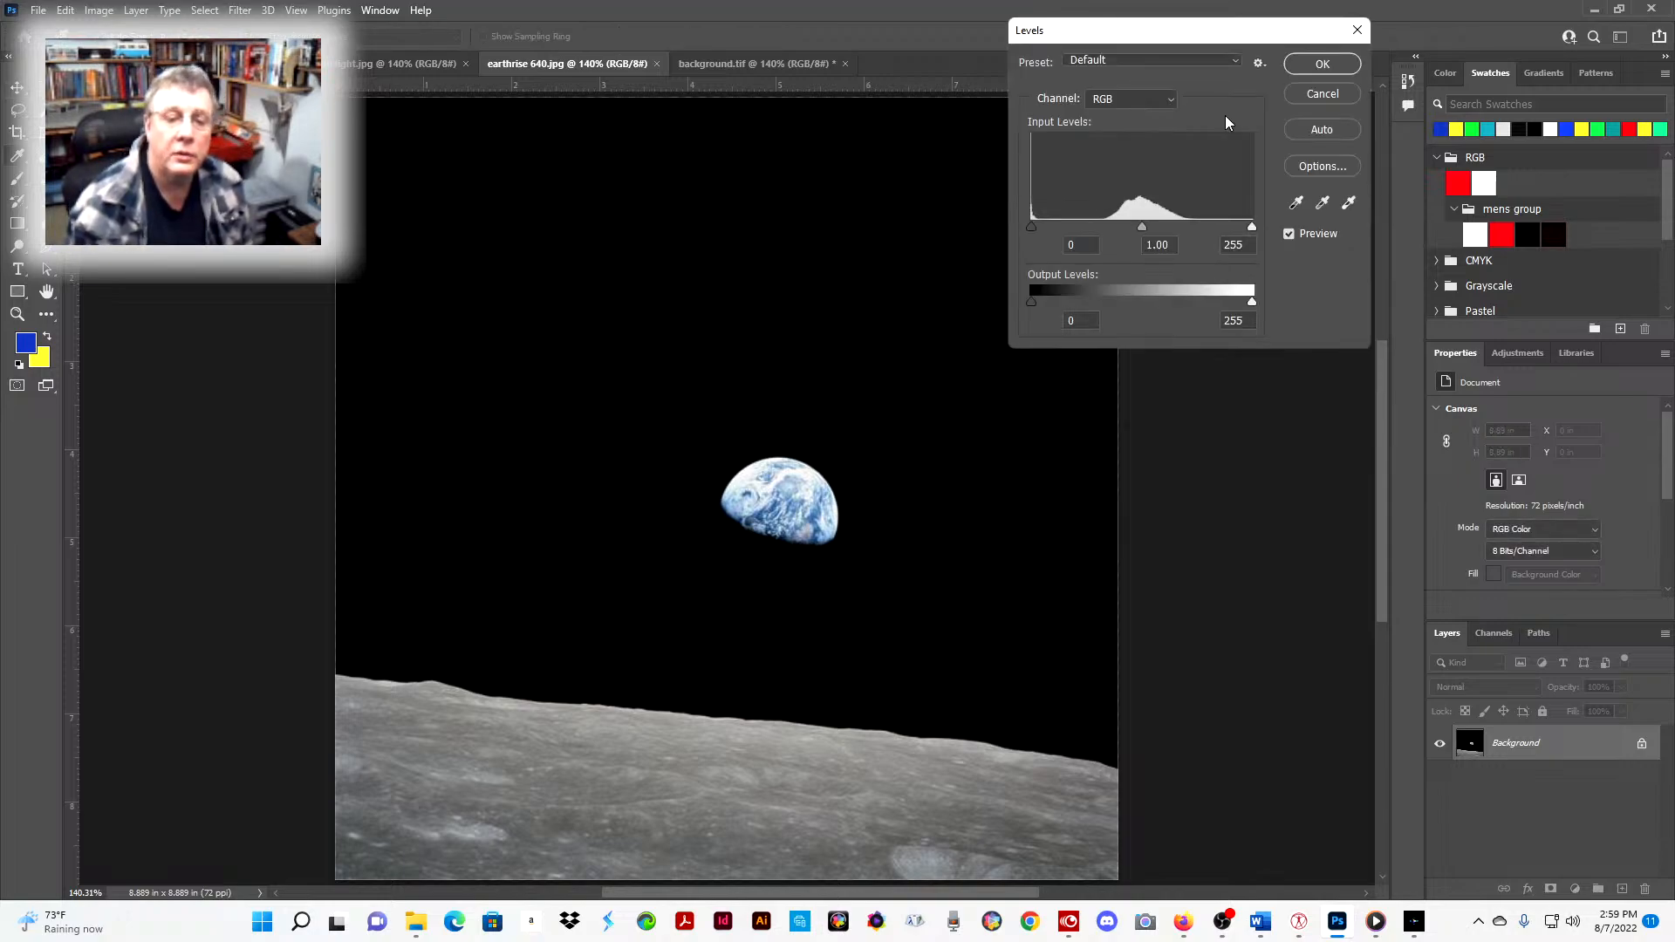
pyautogui.moveTo(1141, 228); pyautogui.dragTo(1006, 237)
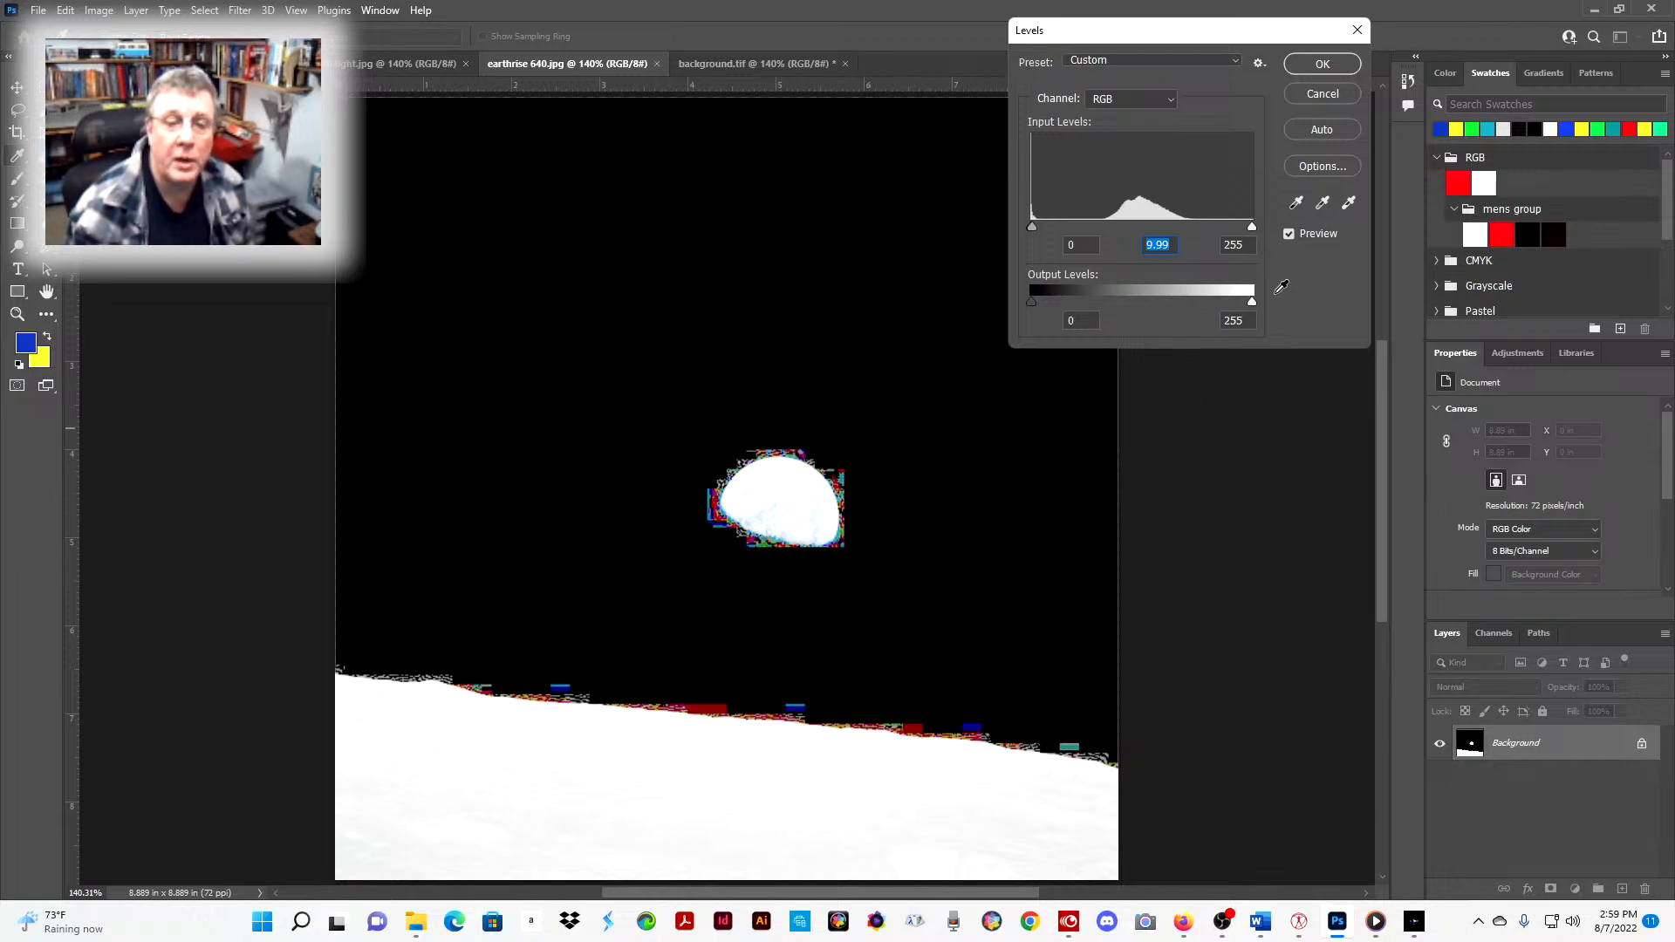
pyautogui.click(1322, 92)
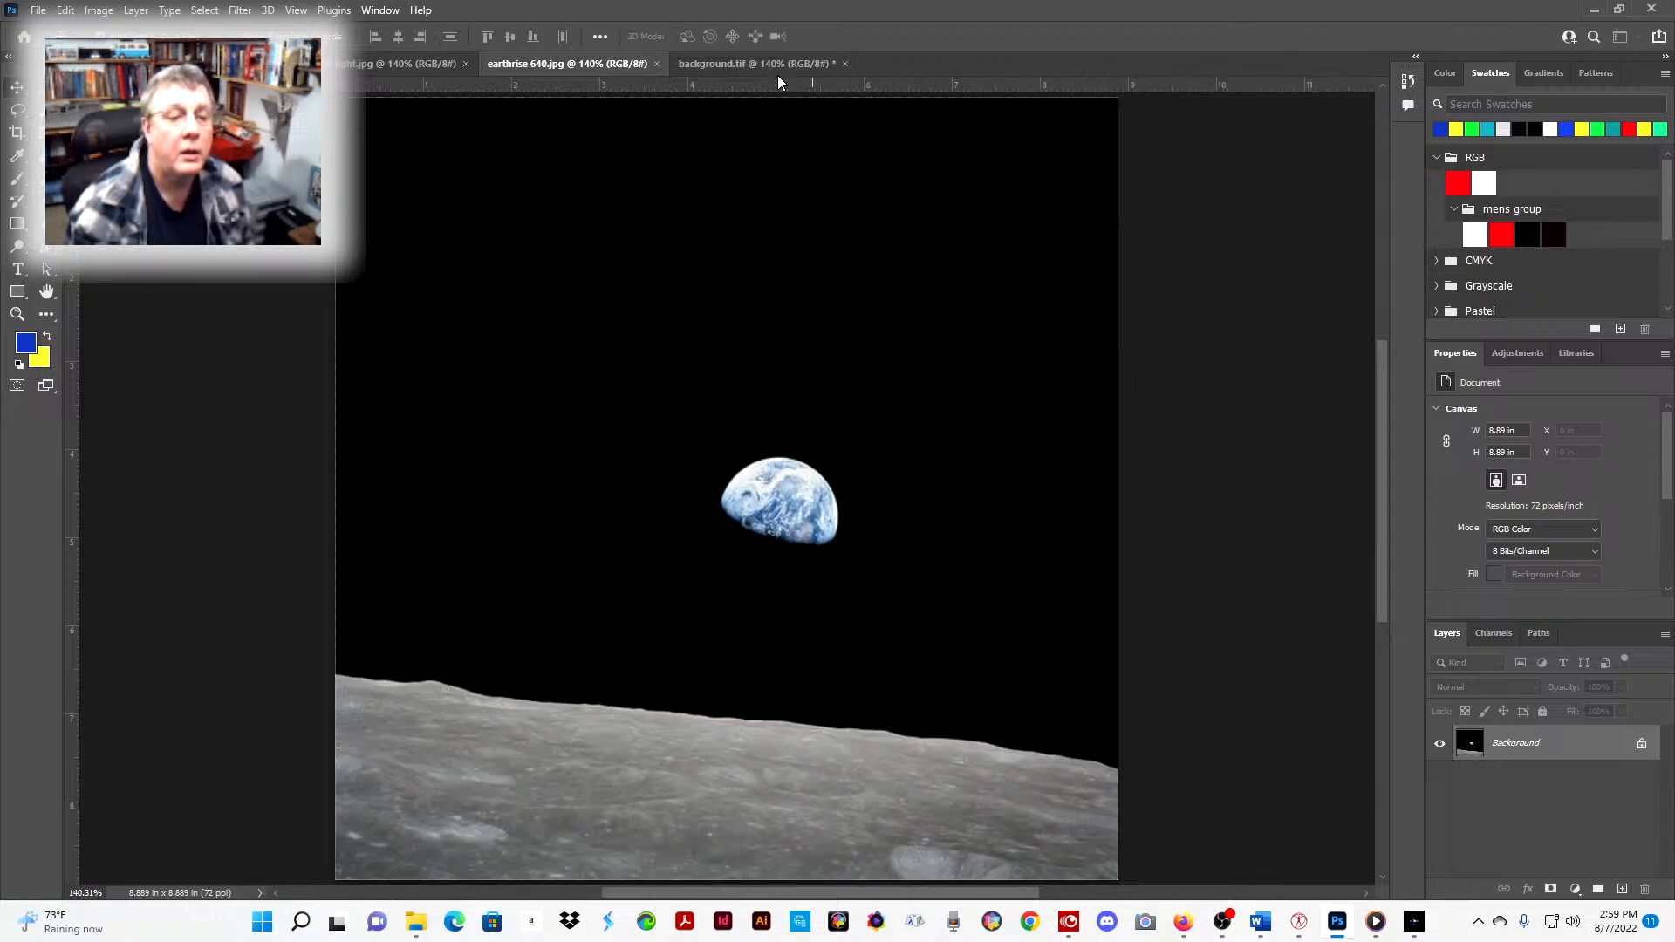
# - Preview background.tif at a Levels midtone of 9.99 without applying the adjustment, and switch to Poser
pyautogui.click(712, 61)
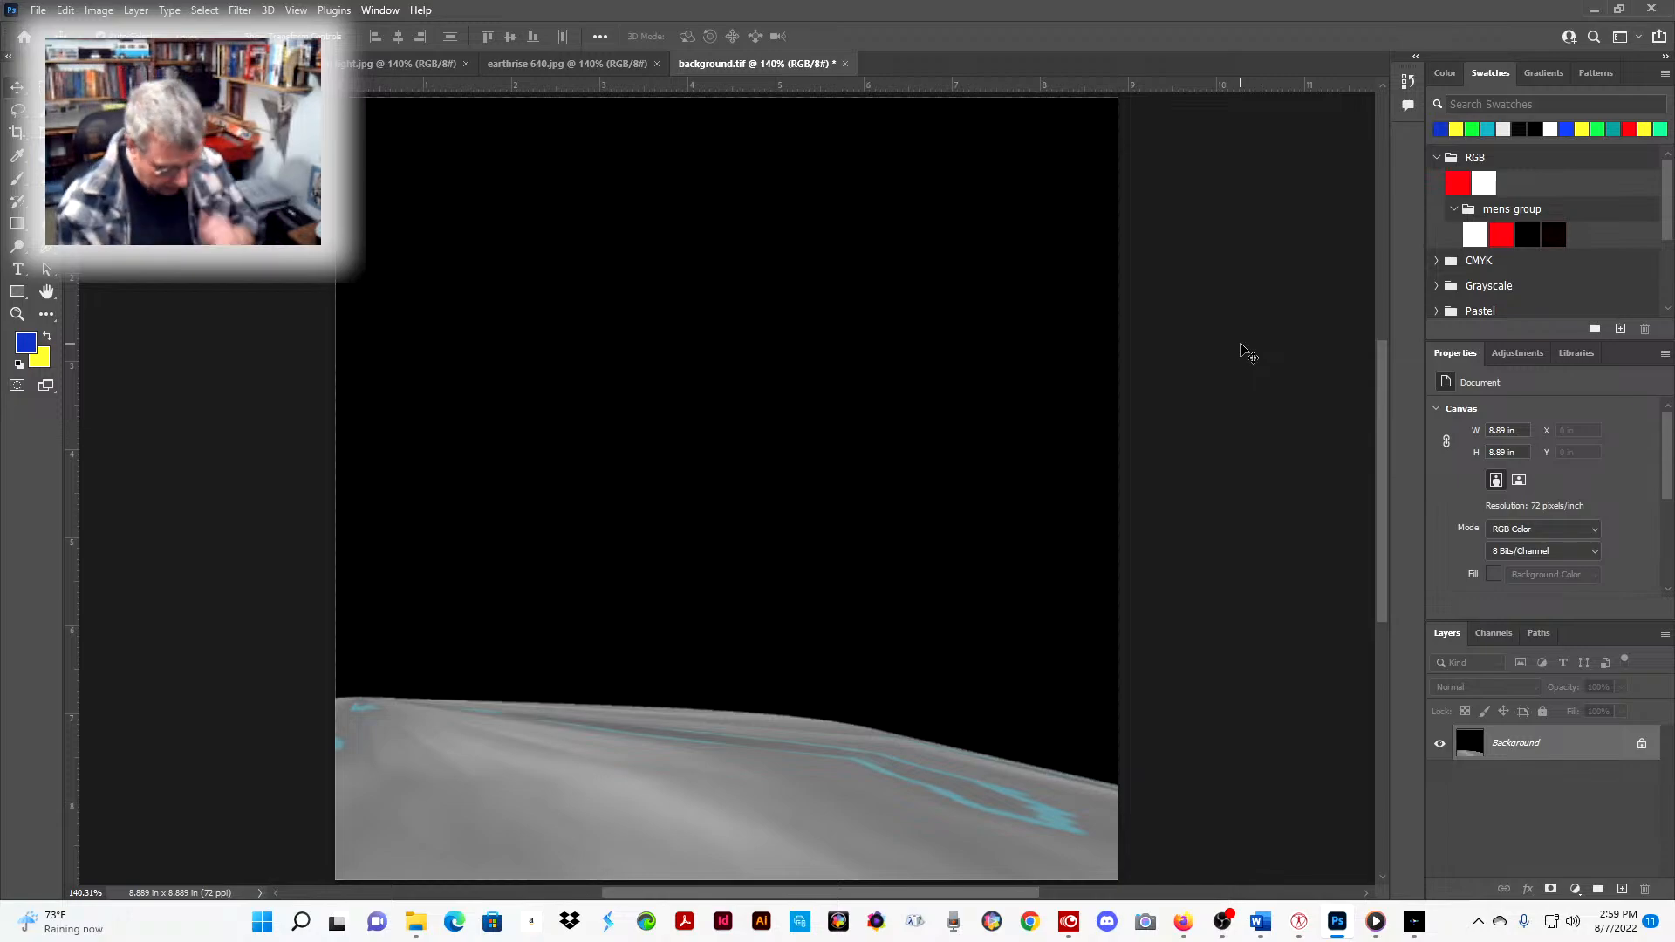
pyautogui.hotkey('ctrl', 'l')
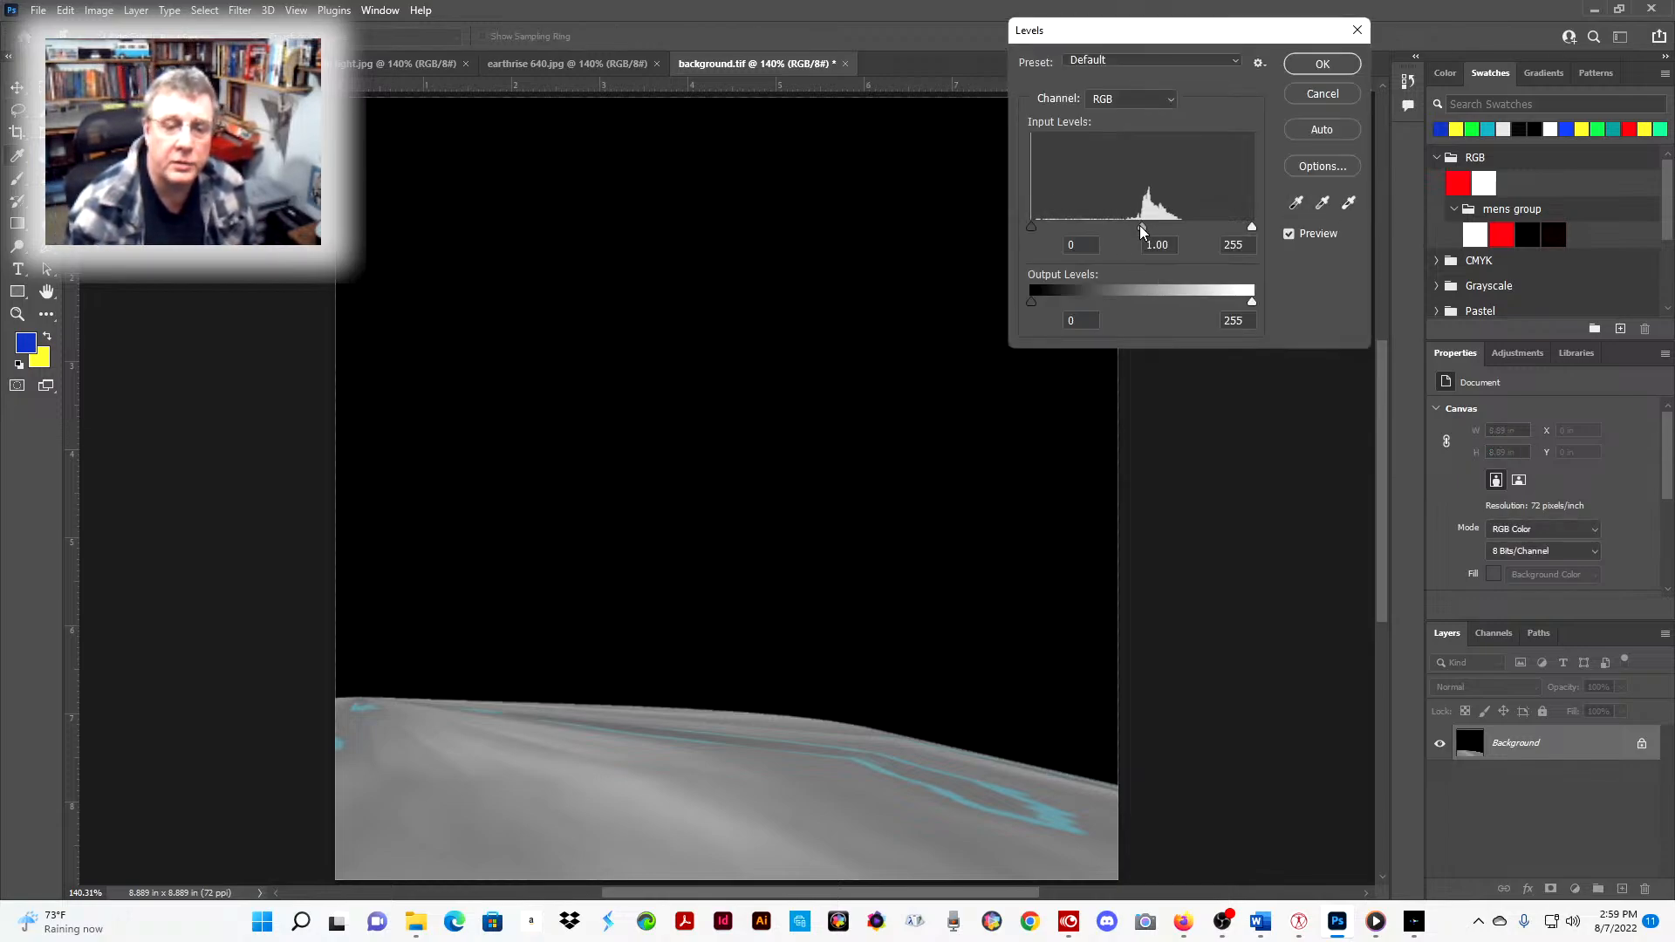
pyautogui.moveTo(1140, 229); pyautogui.dragTo(1005, 243)
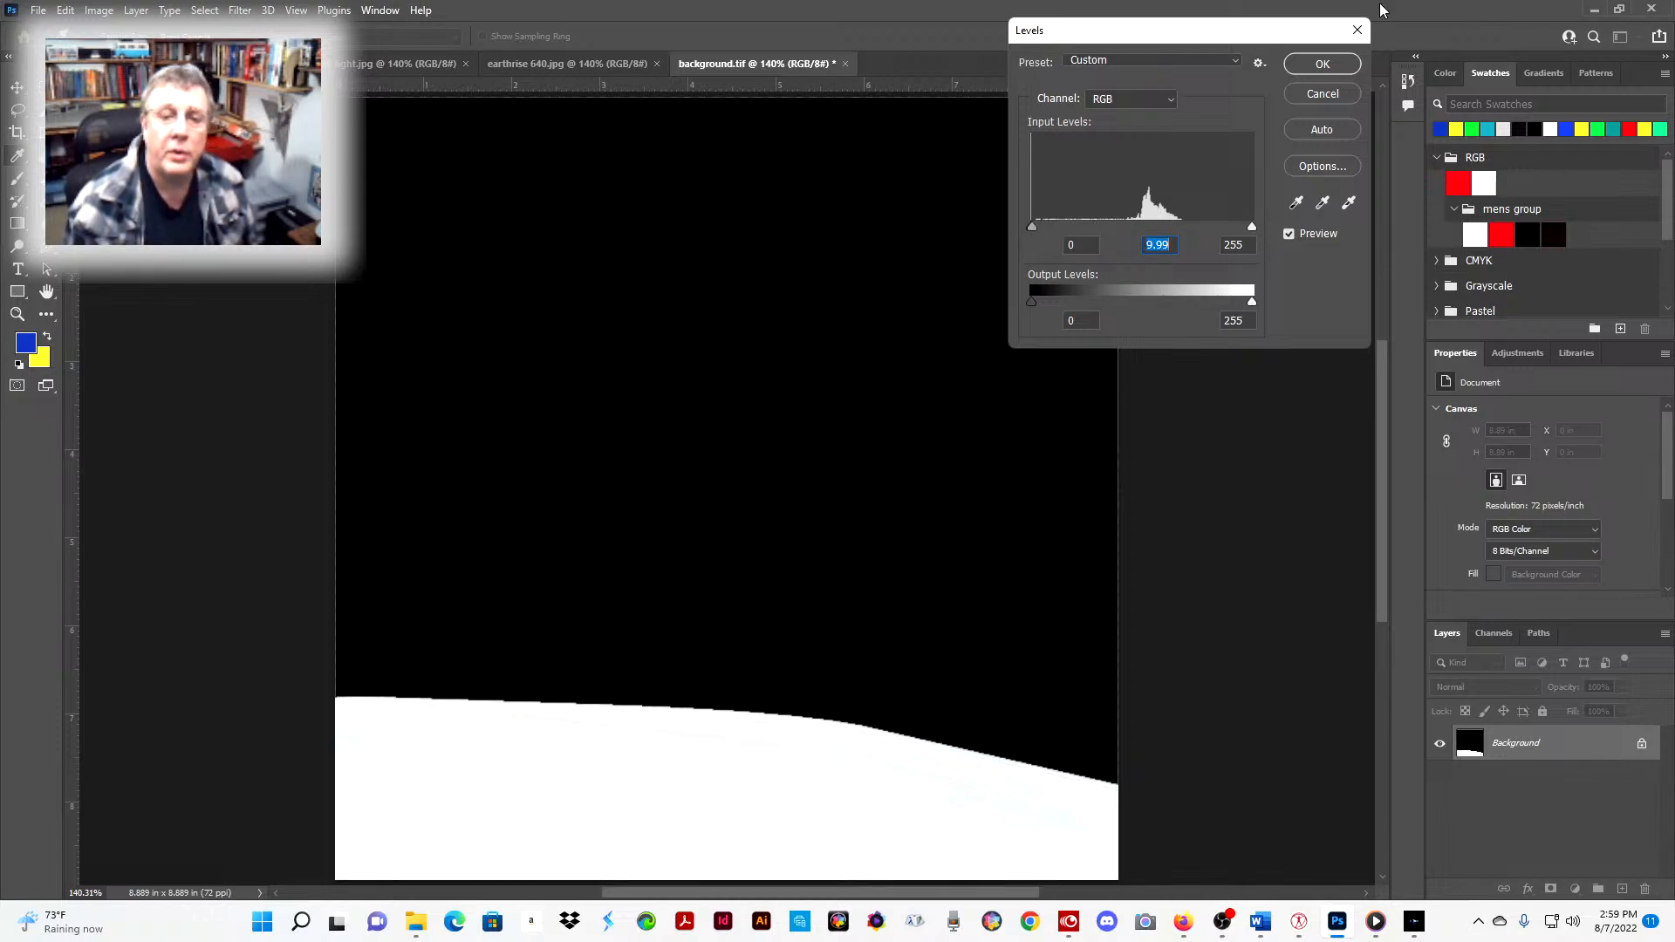
pyautogui.click(1321, 93)
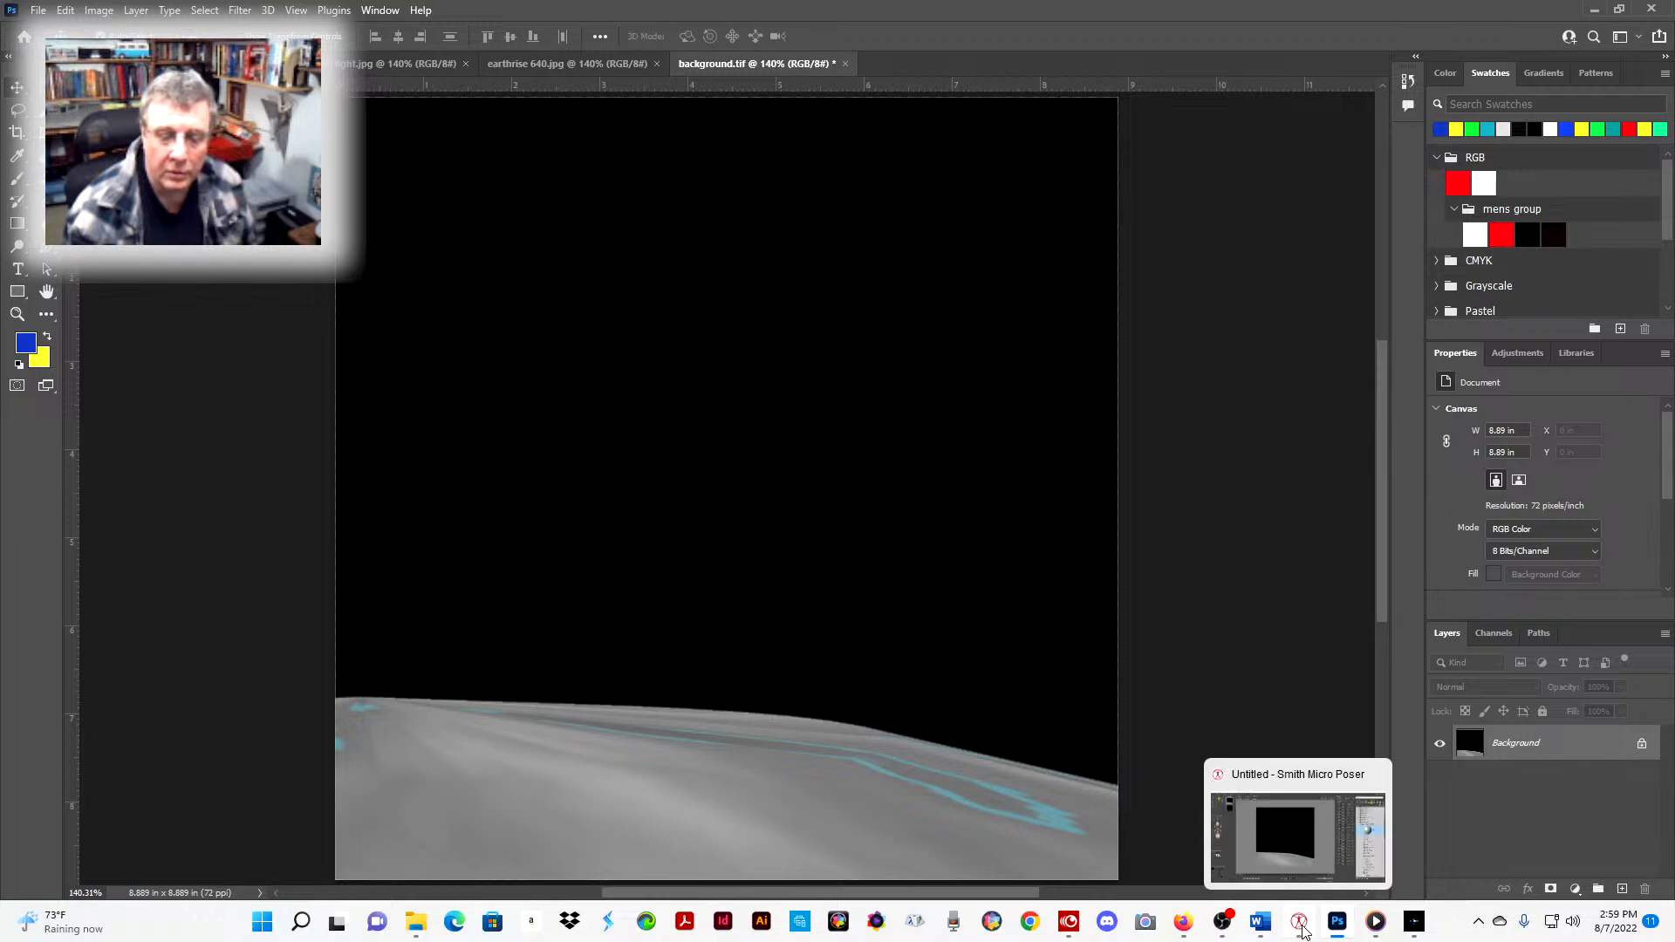
pyautogui.click(1299, 924)
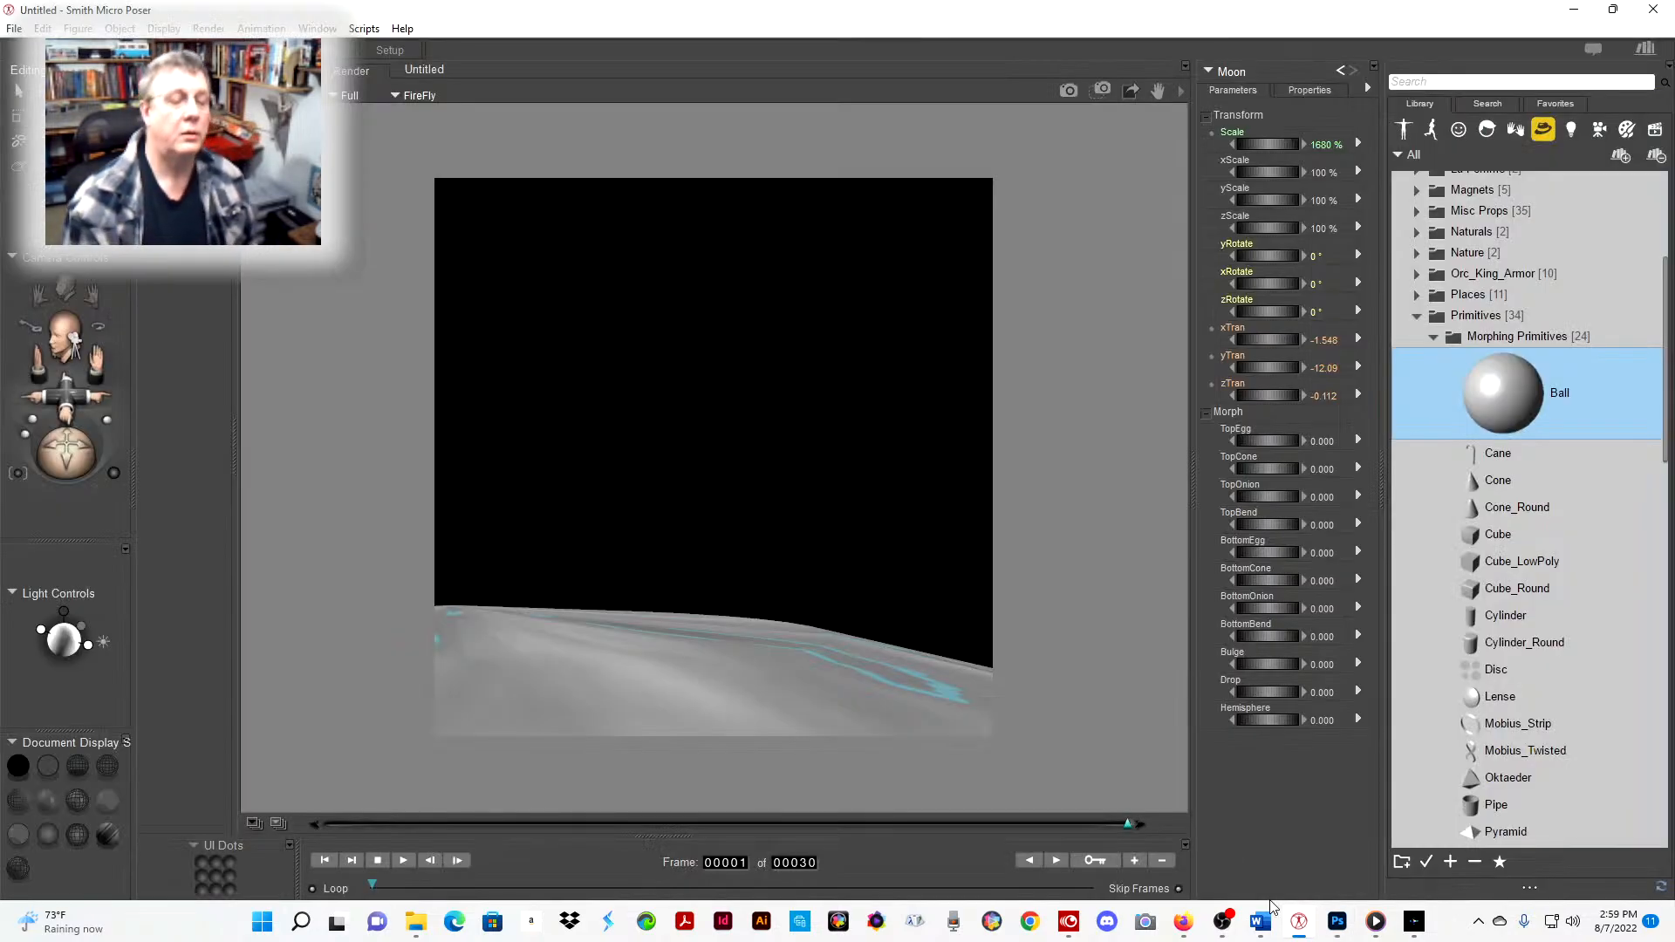
# - Return to the preview view, add another Ball from the Morphing Primitives to the scene, and hide the Moon prop
pyautogui.click(279, 71)
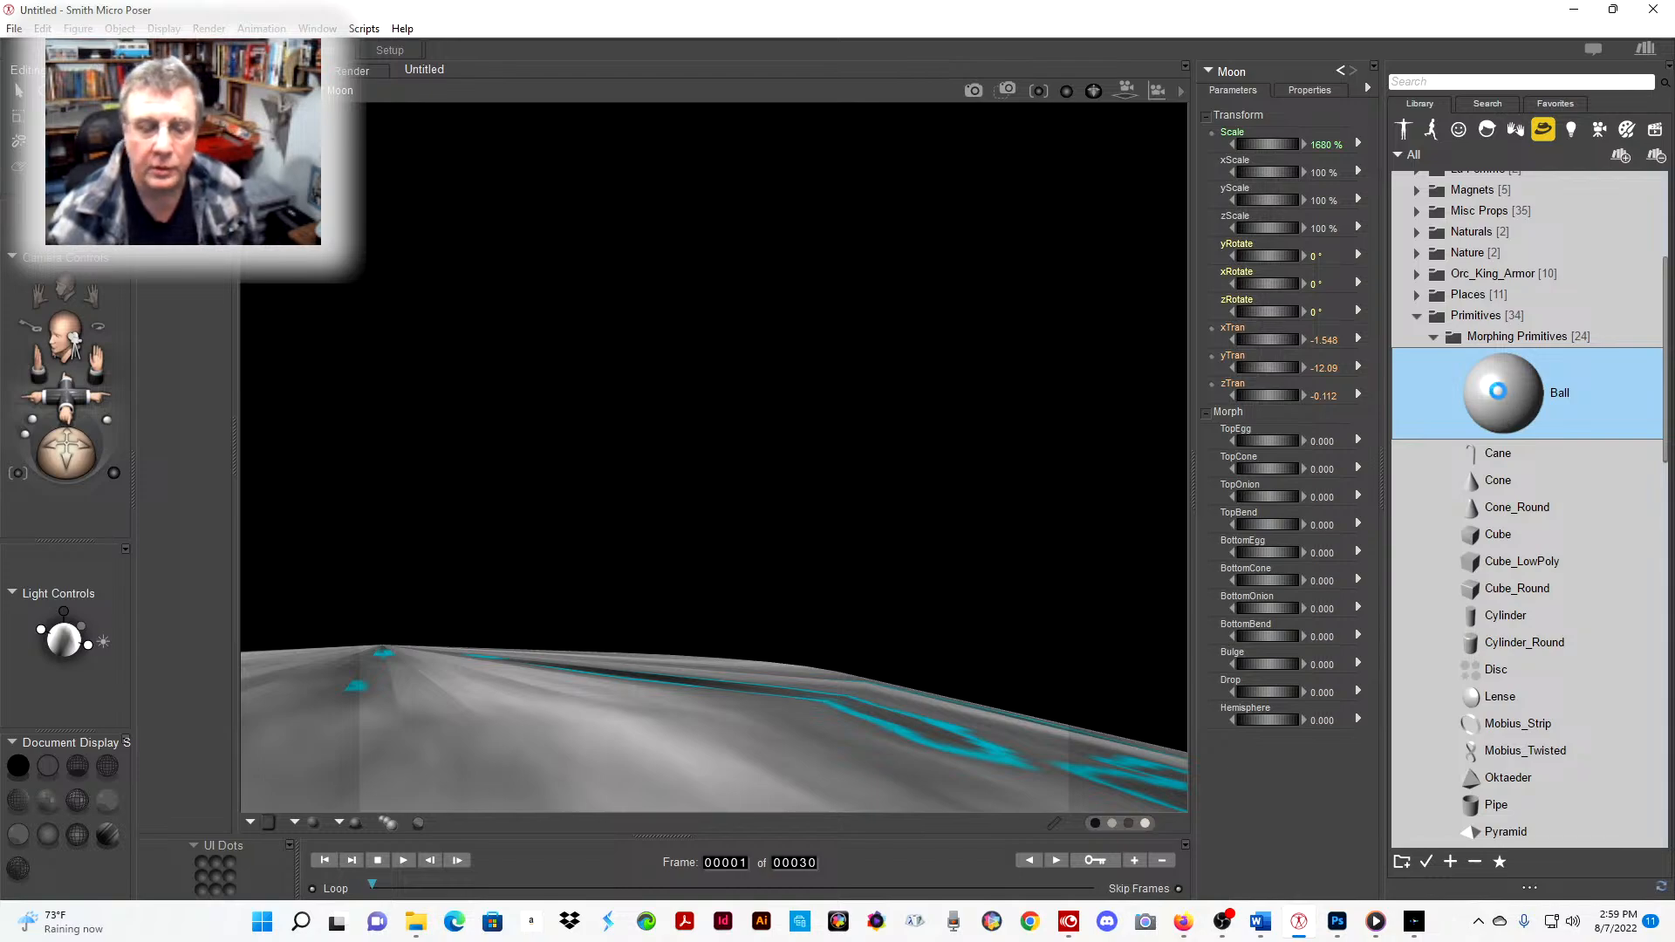
pyautogui.doubleClick(1496, 391)
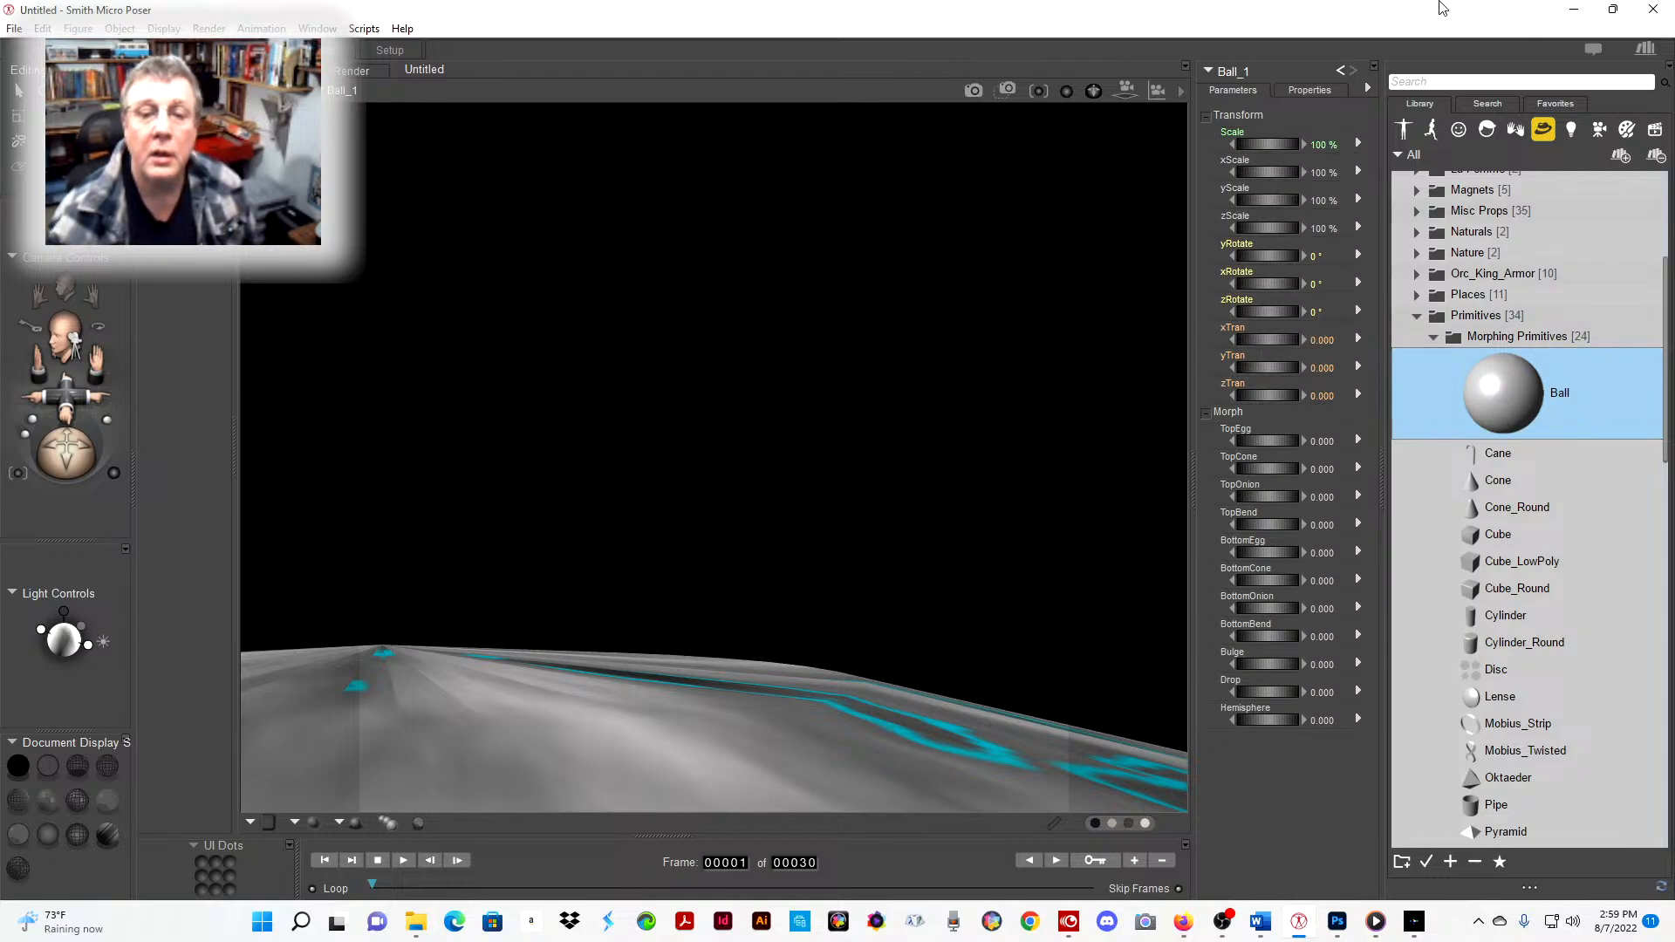
pyautogui.click(1209, 73)
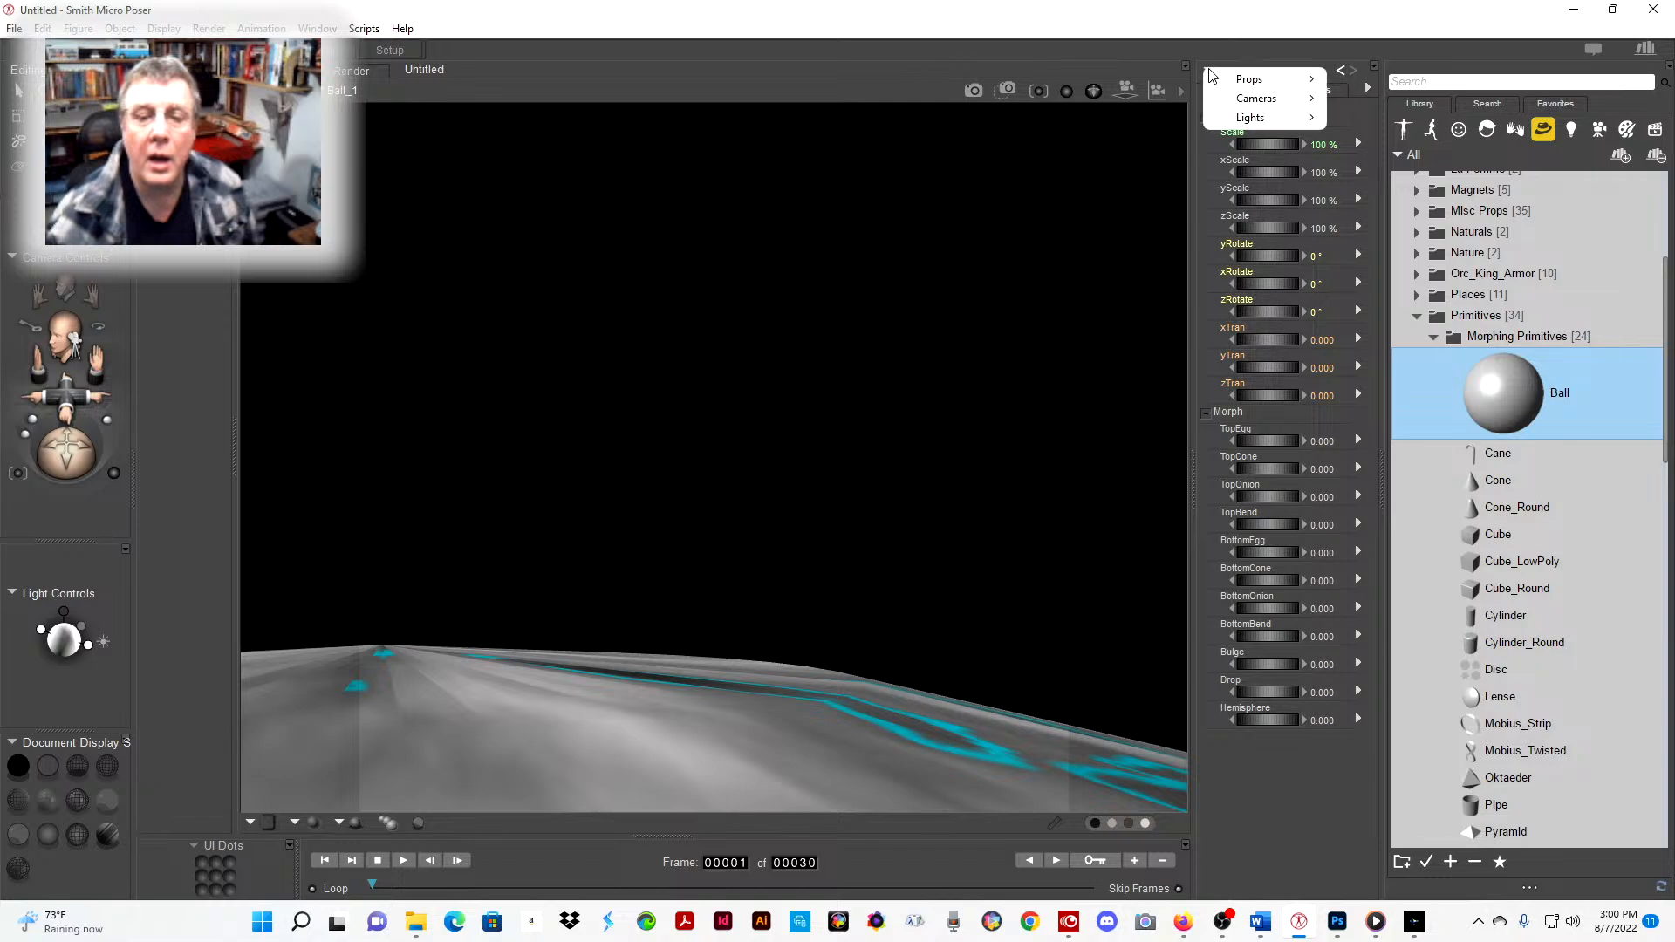
pyautogui.moveTo(1273, 79)
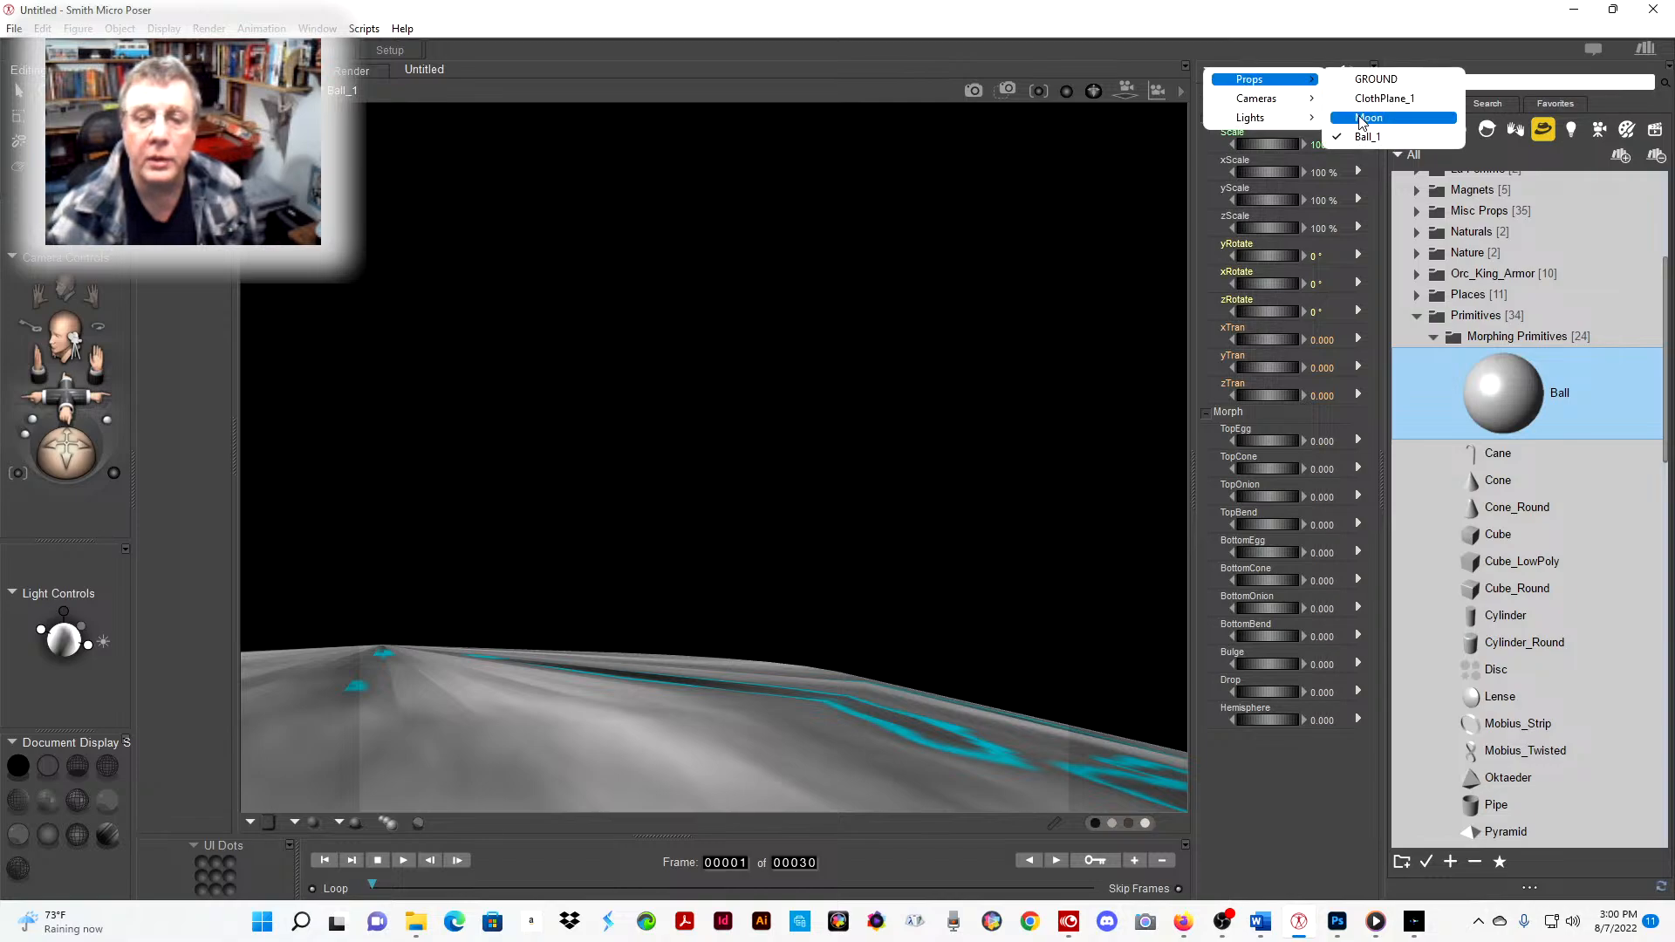
pyautogui.click(1360, 122)
pyautogui.click(1288, 90)
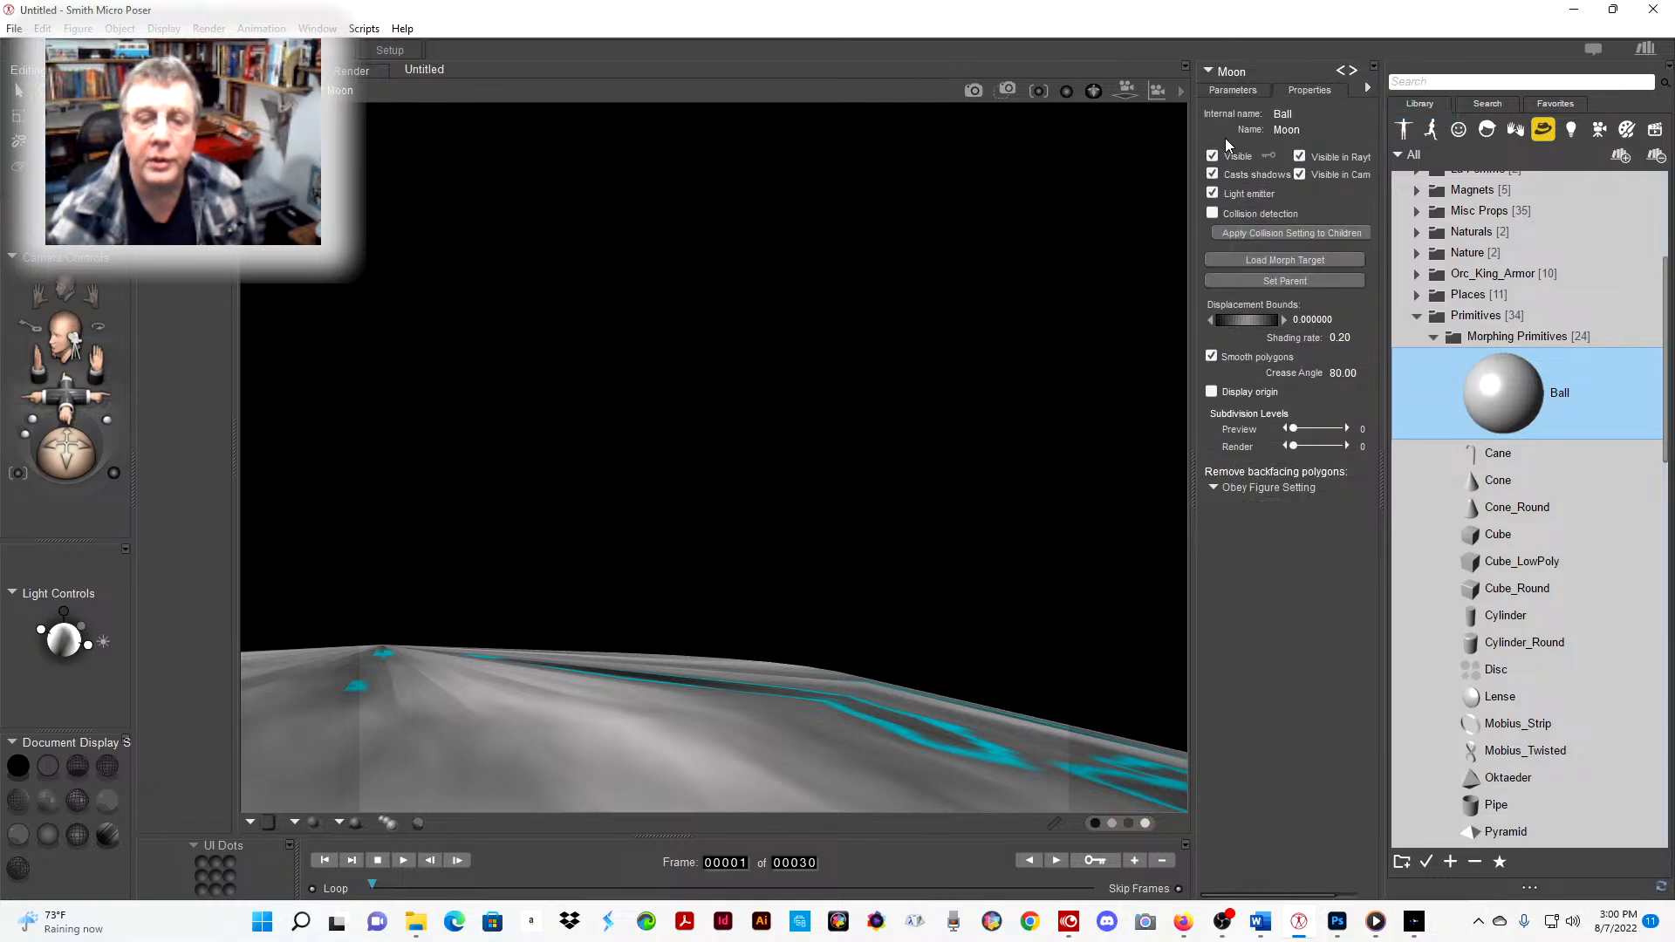
pyautogui.click(1211, 157)
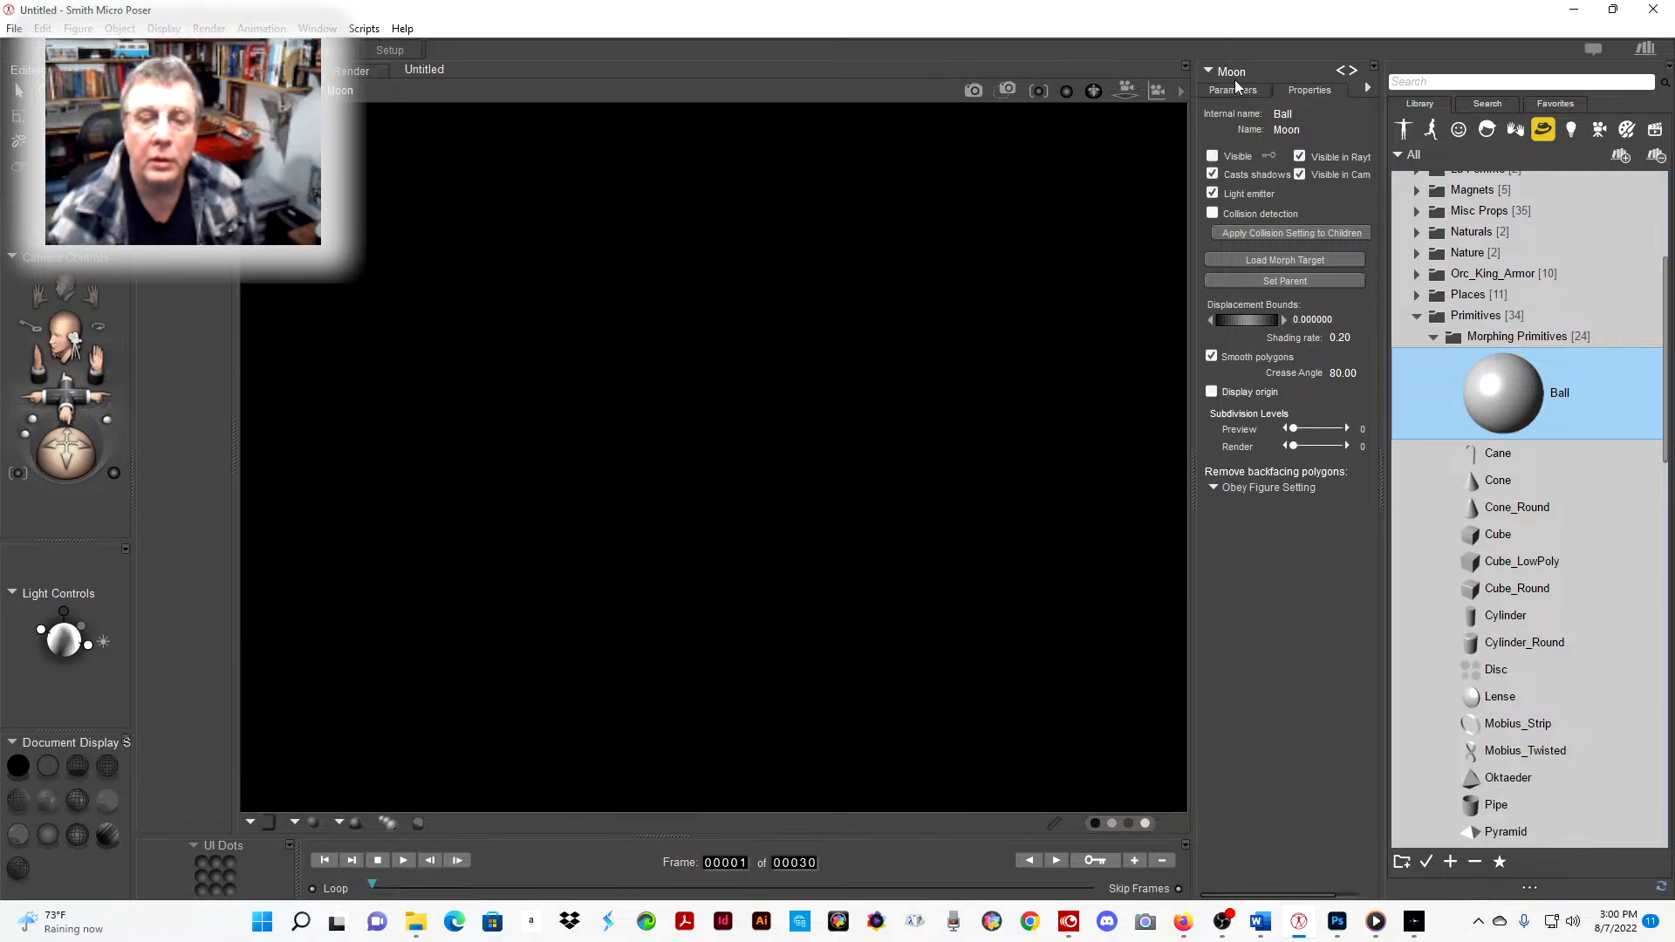
# - Make the newly added ball the current prop and show its properties
pyautogui.click(1209, 71)
pyautogui.moveTo(1236, 84)
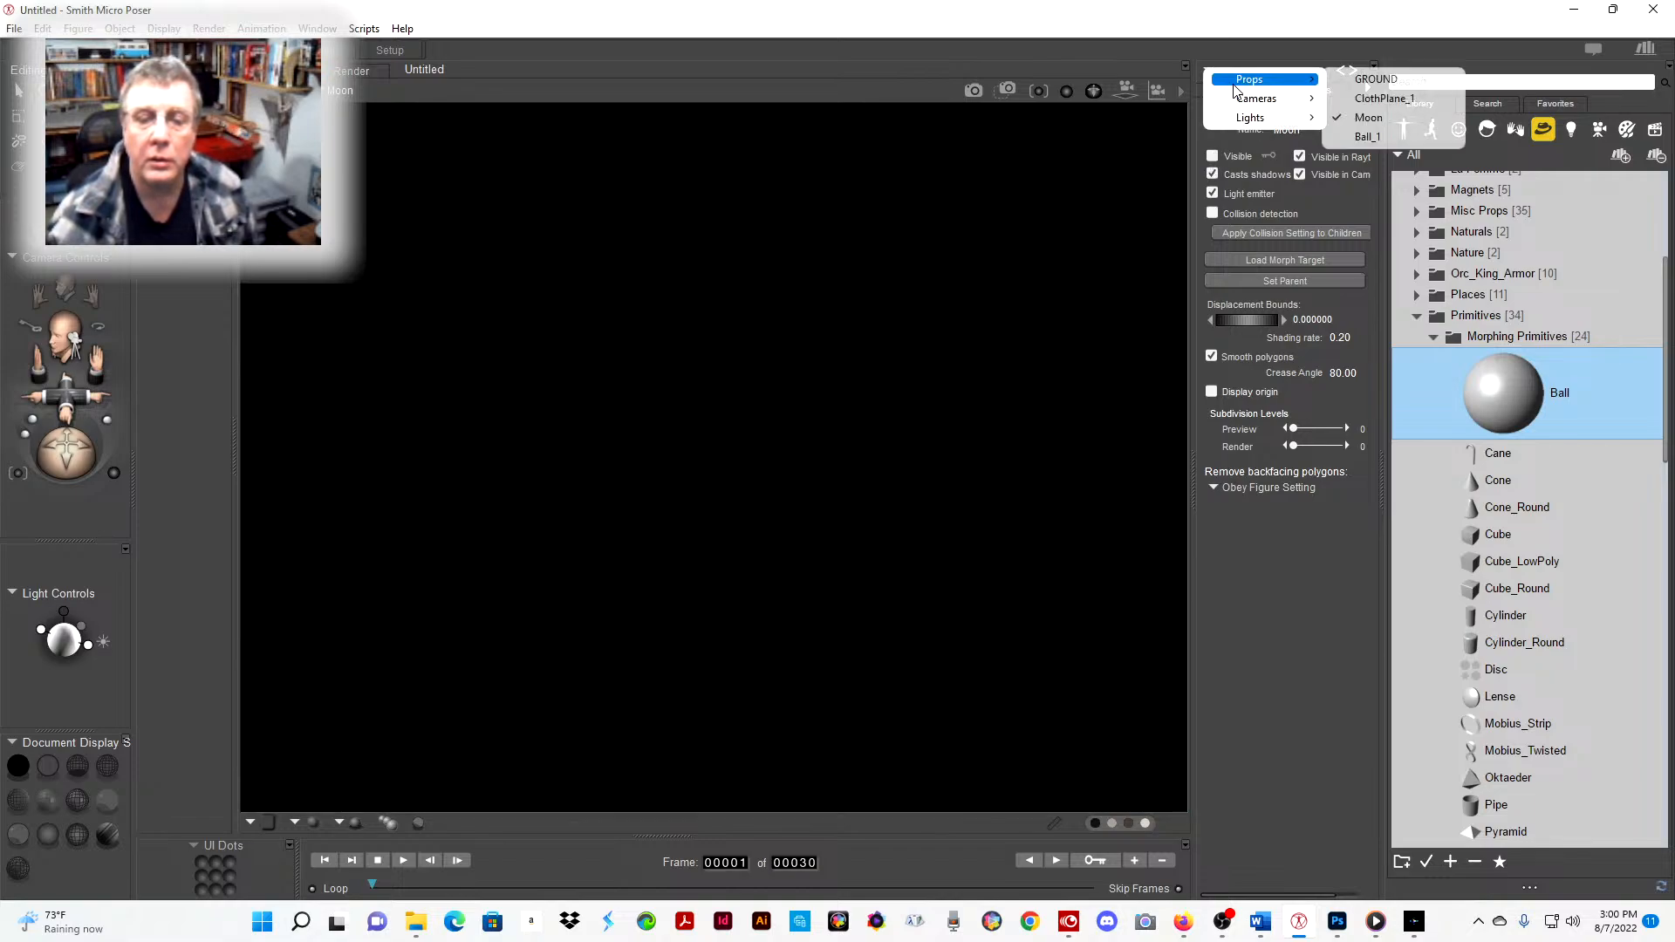
pyautogui.click(1348, 137)
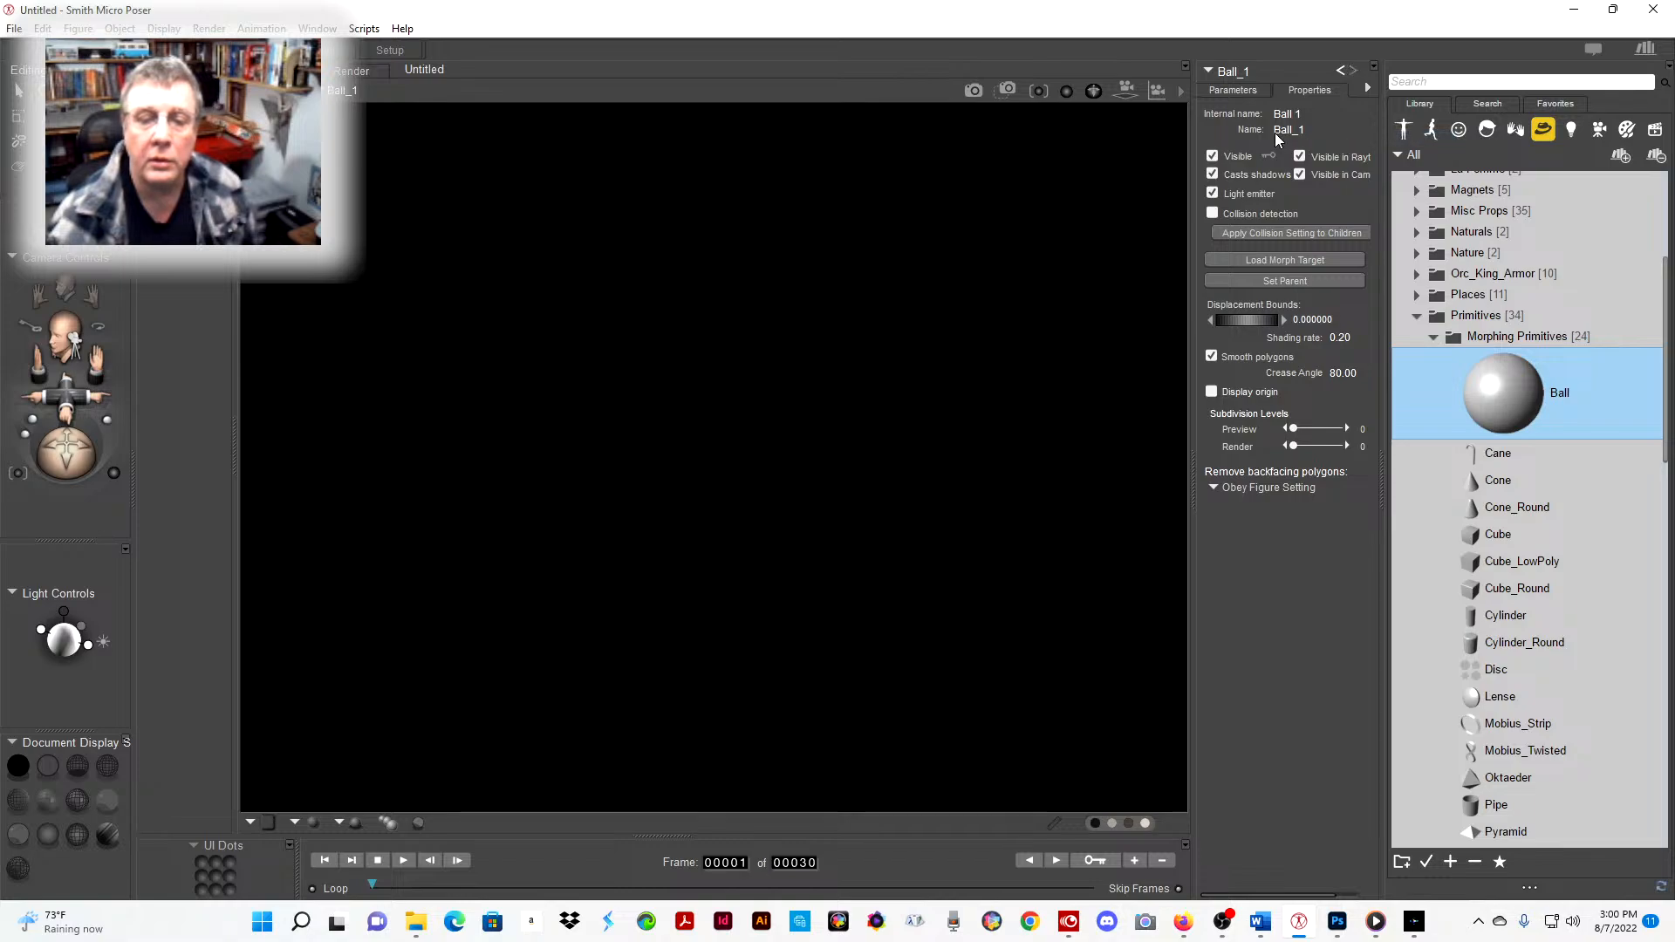
# - Rename the ball prop from the Morphing Primitives as "earth" in its properties
pyautogui.click(1302, 131)
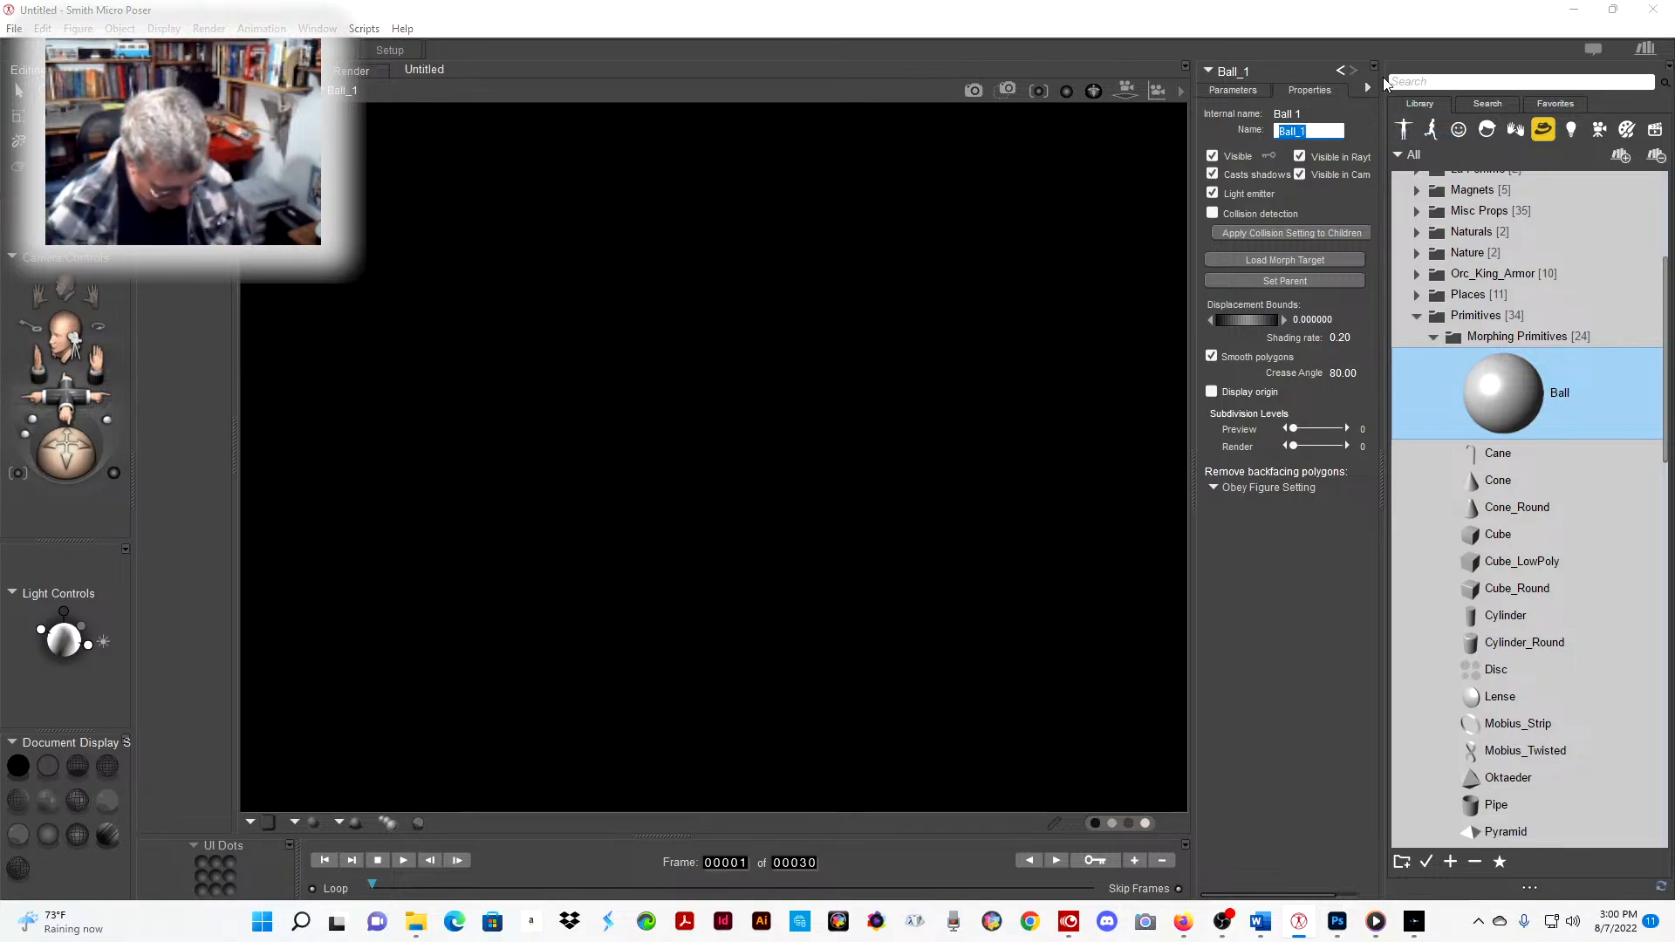
pyautogui.write('earth')
pyautogui.press('Return')
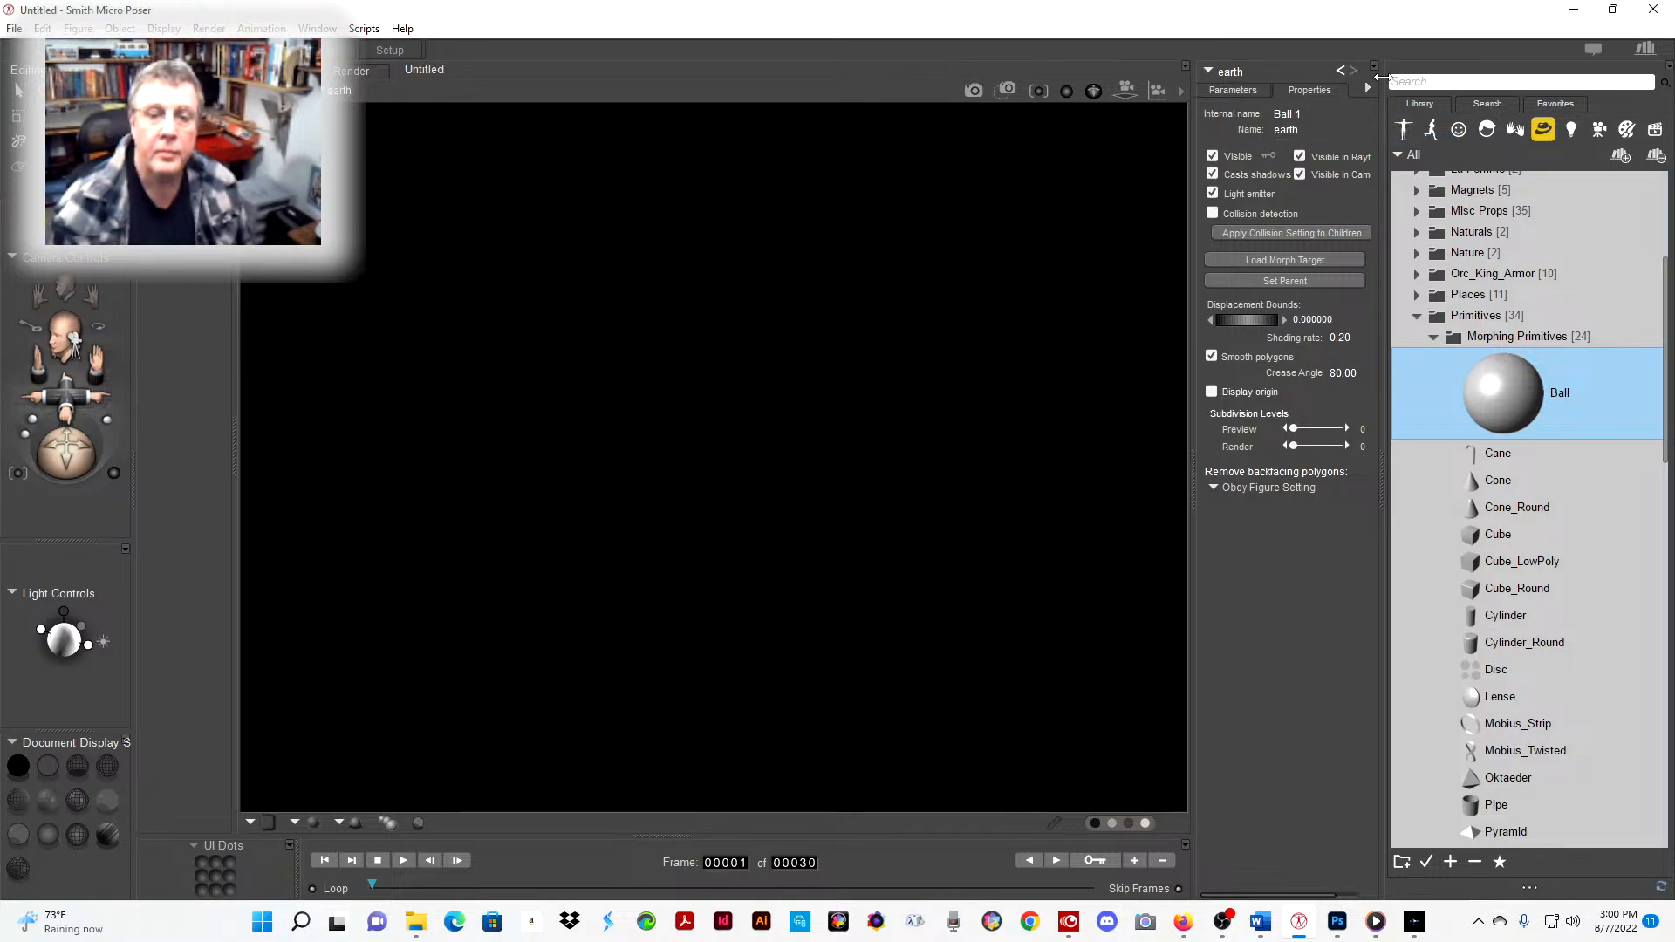
# - Select the Dolly Camera and set its focal length to 35 mm
pyautogui.click(1220, 91)
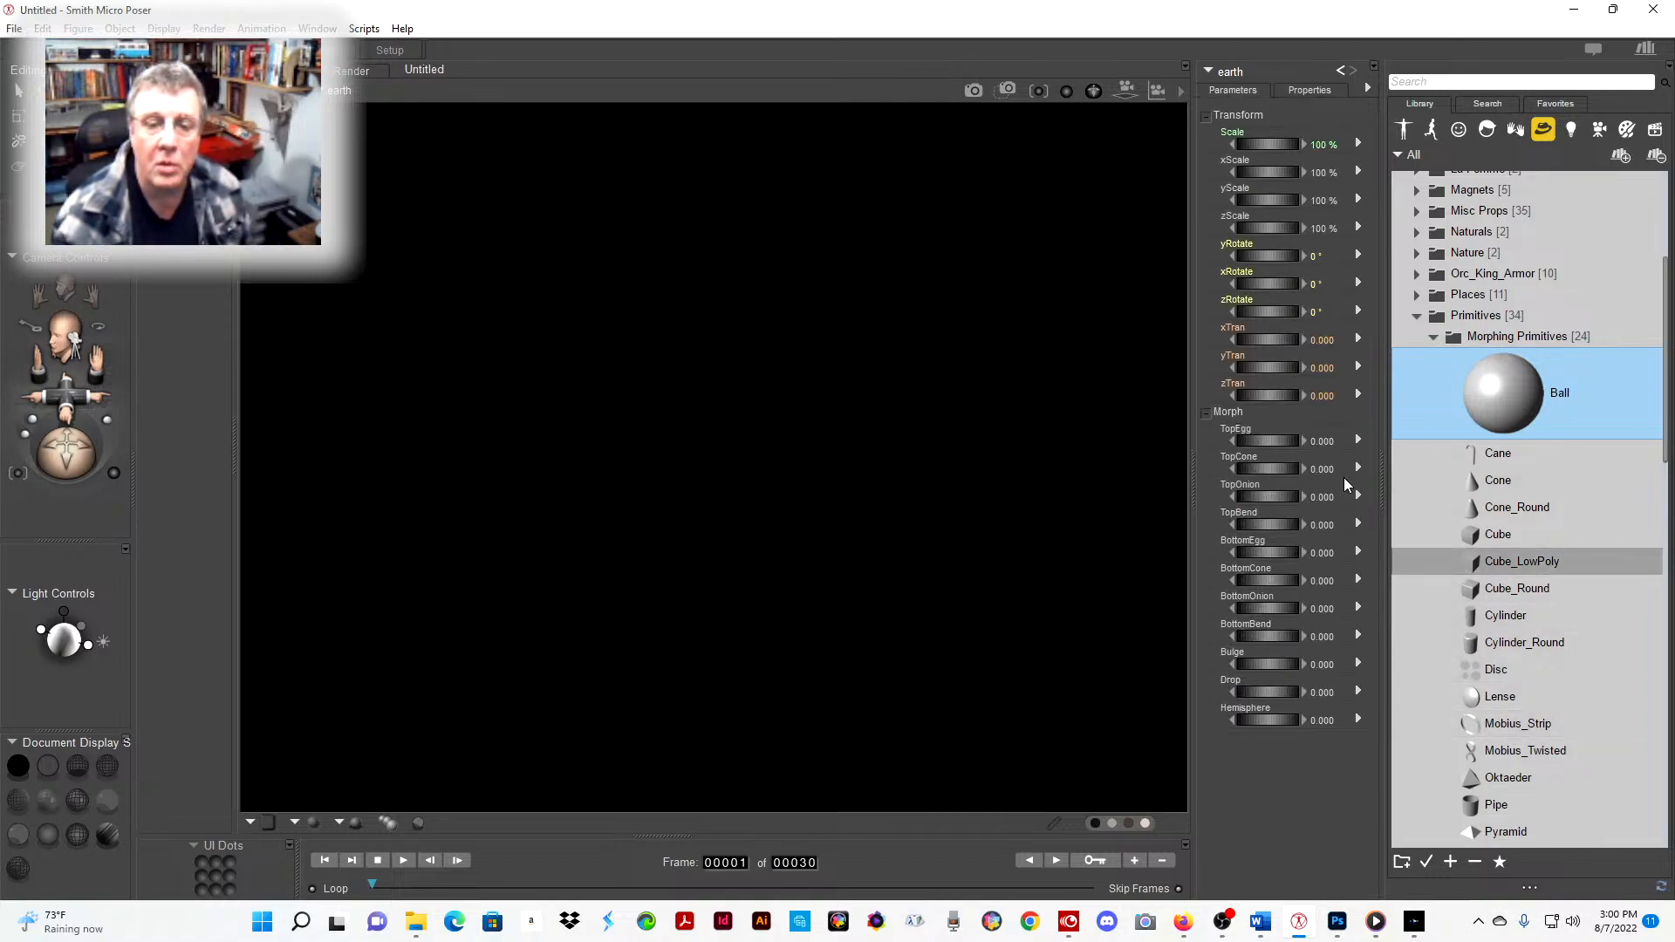
pyautogui.click(1210, 68)
pyautogui.moveTo(1247, 104)
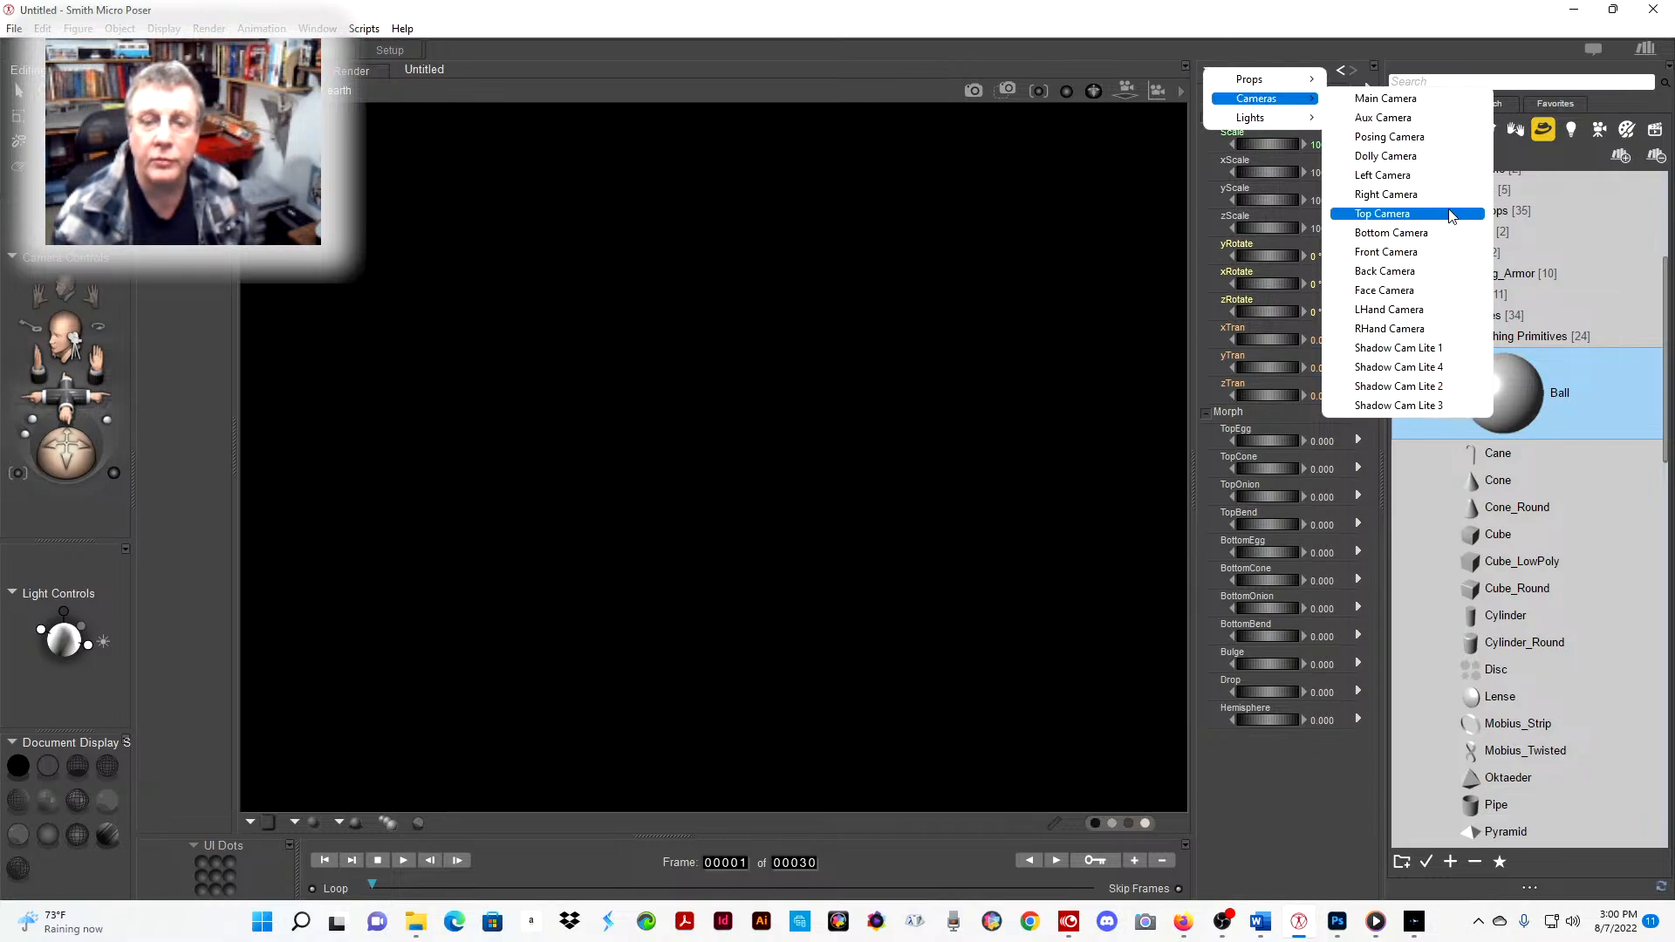
pyautogui.click(1427, 157)
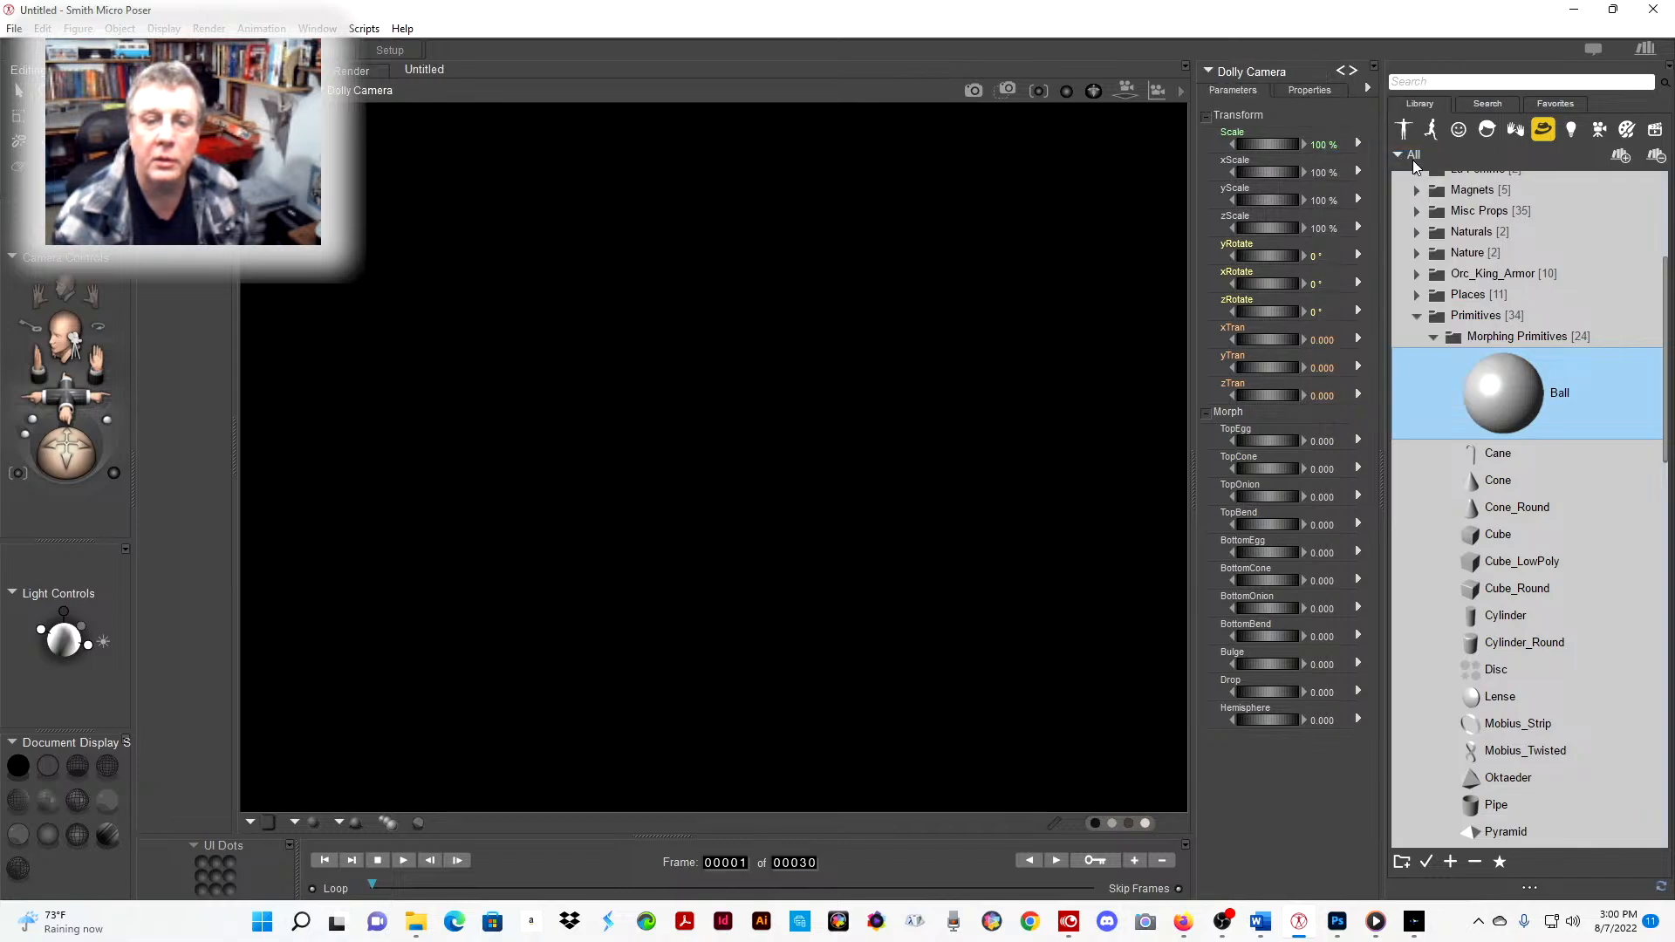
pyautogui.click(1319, 145)
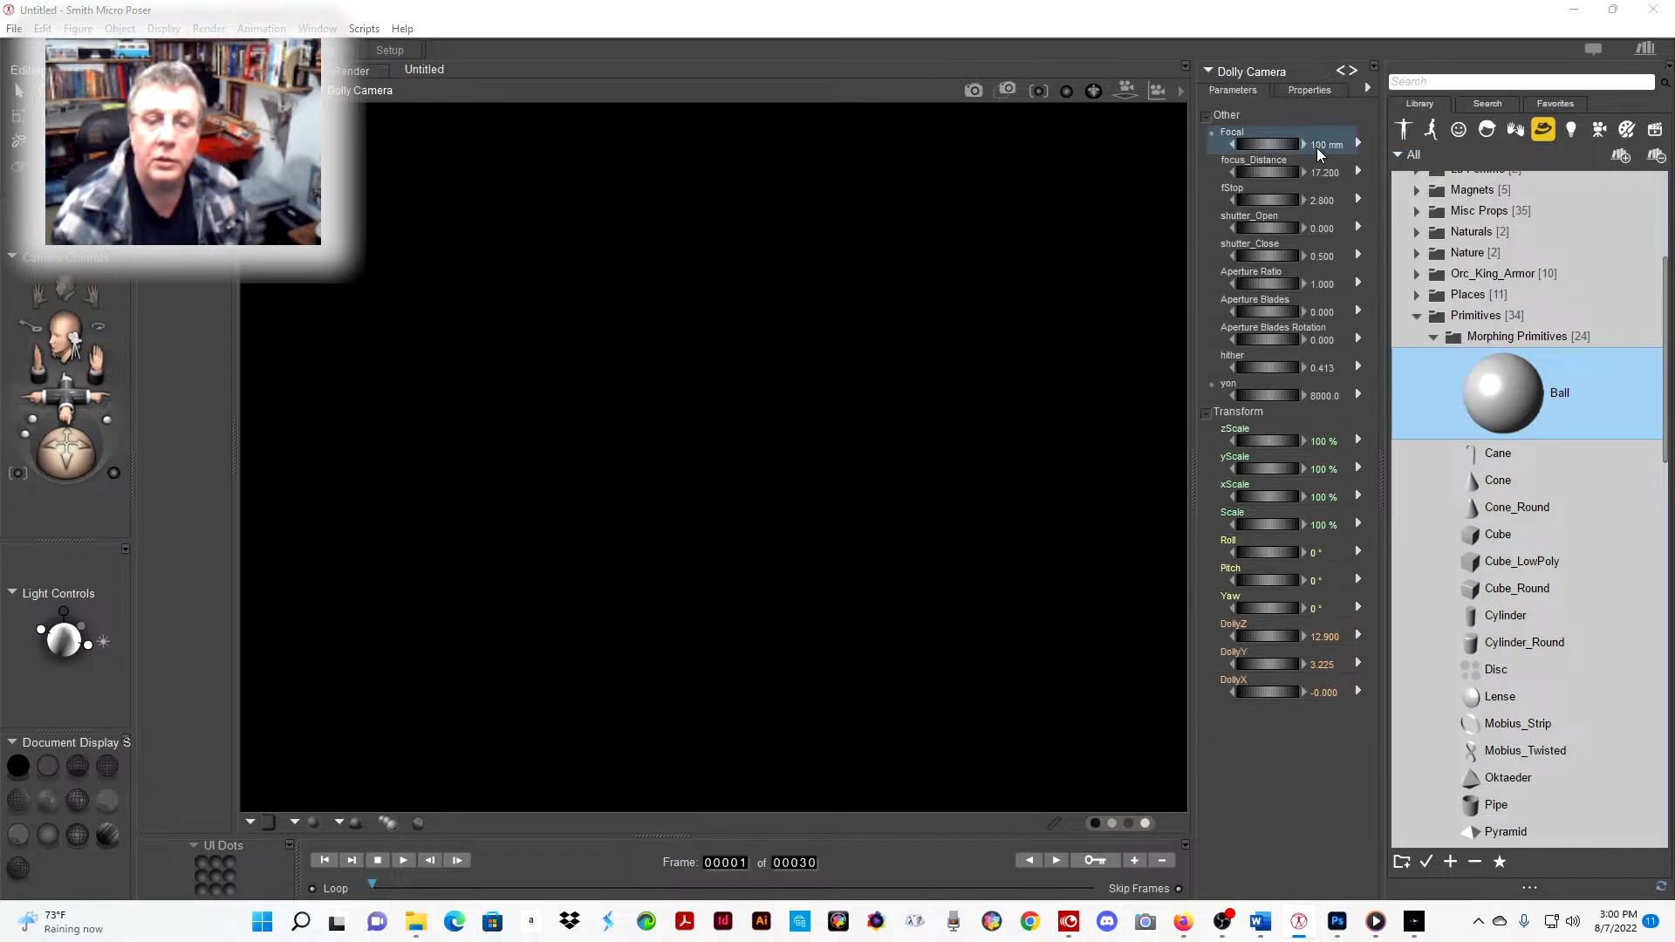
pyautogui.write('35')
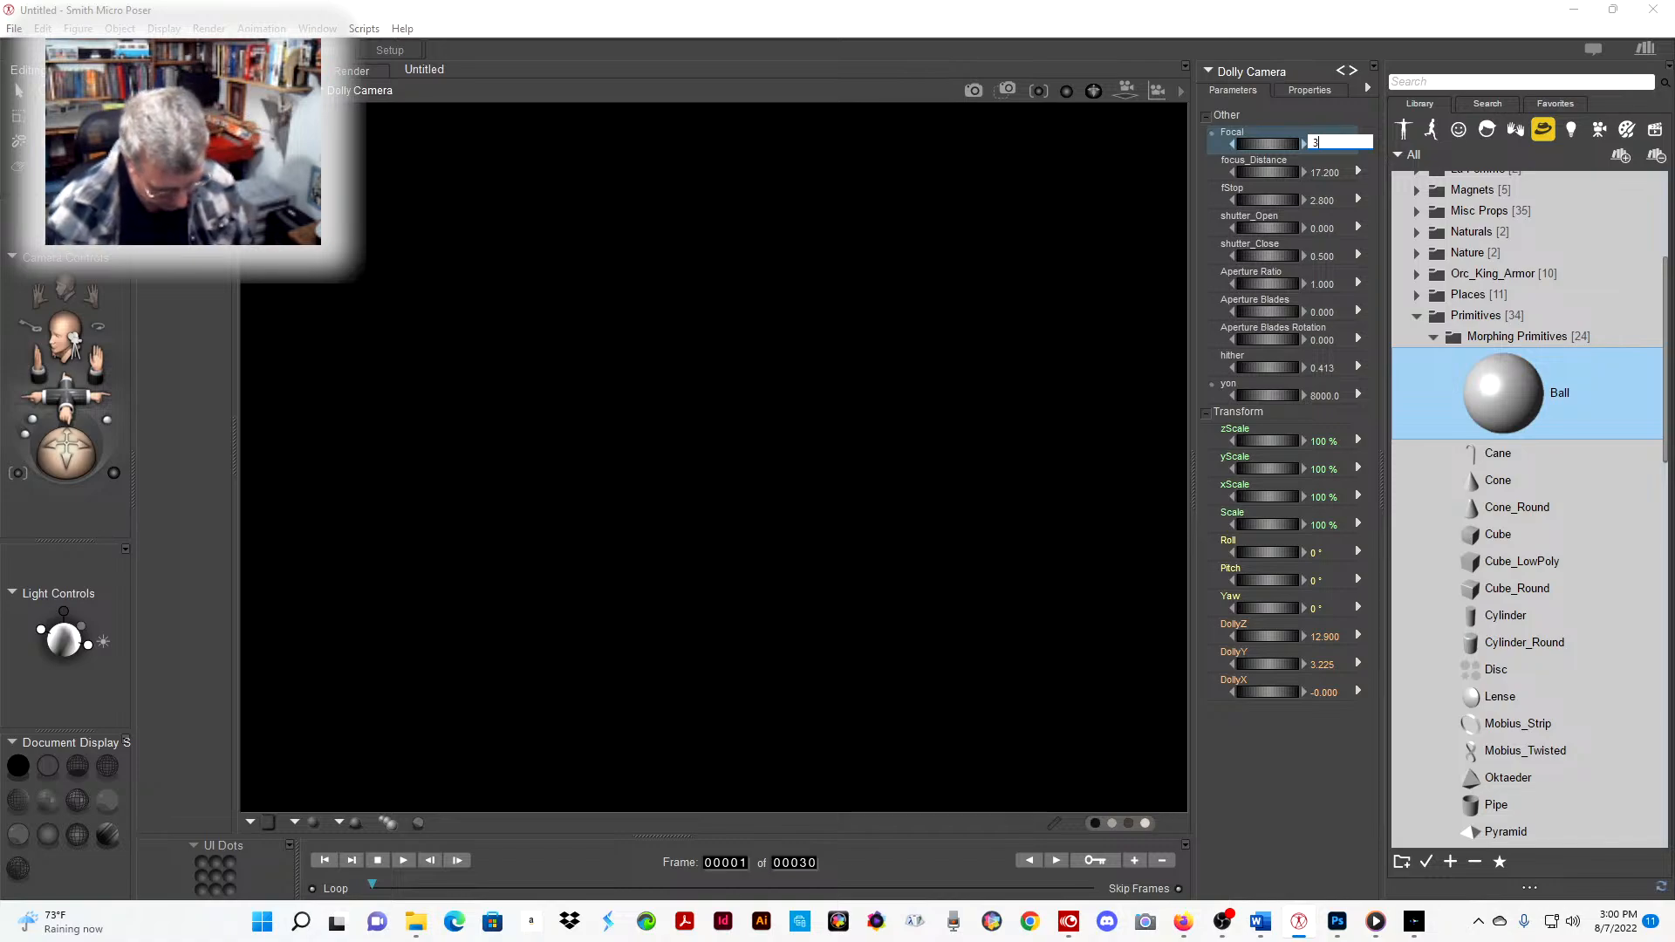
pyautogui.press('Return')
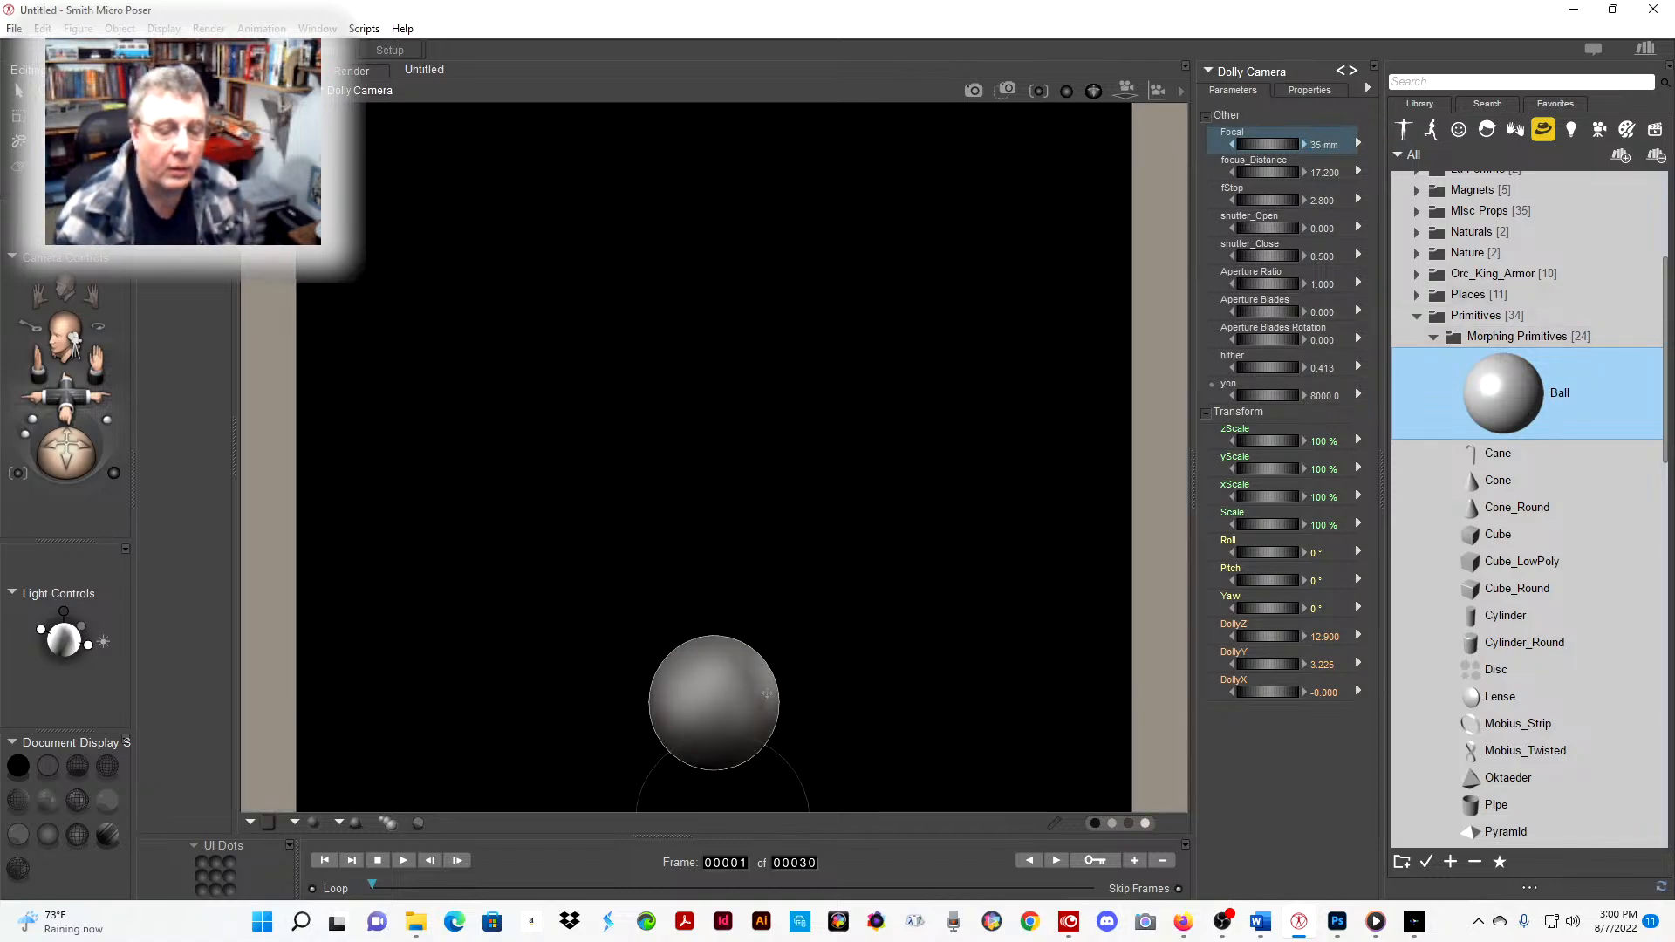
# - Select the earth ball and raise it vertically to a yTran of about 5.143
pyautogui.click(713, 702)
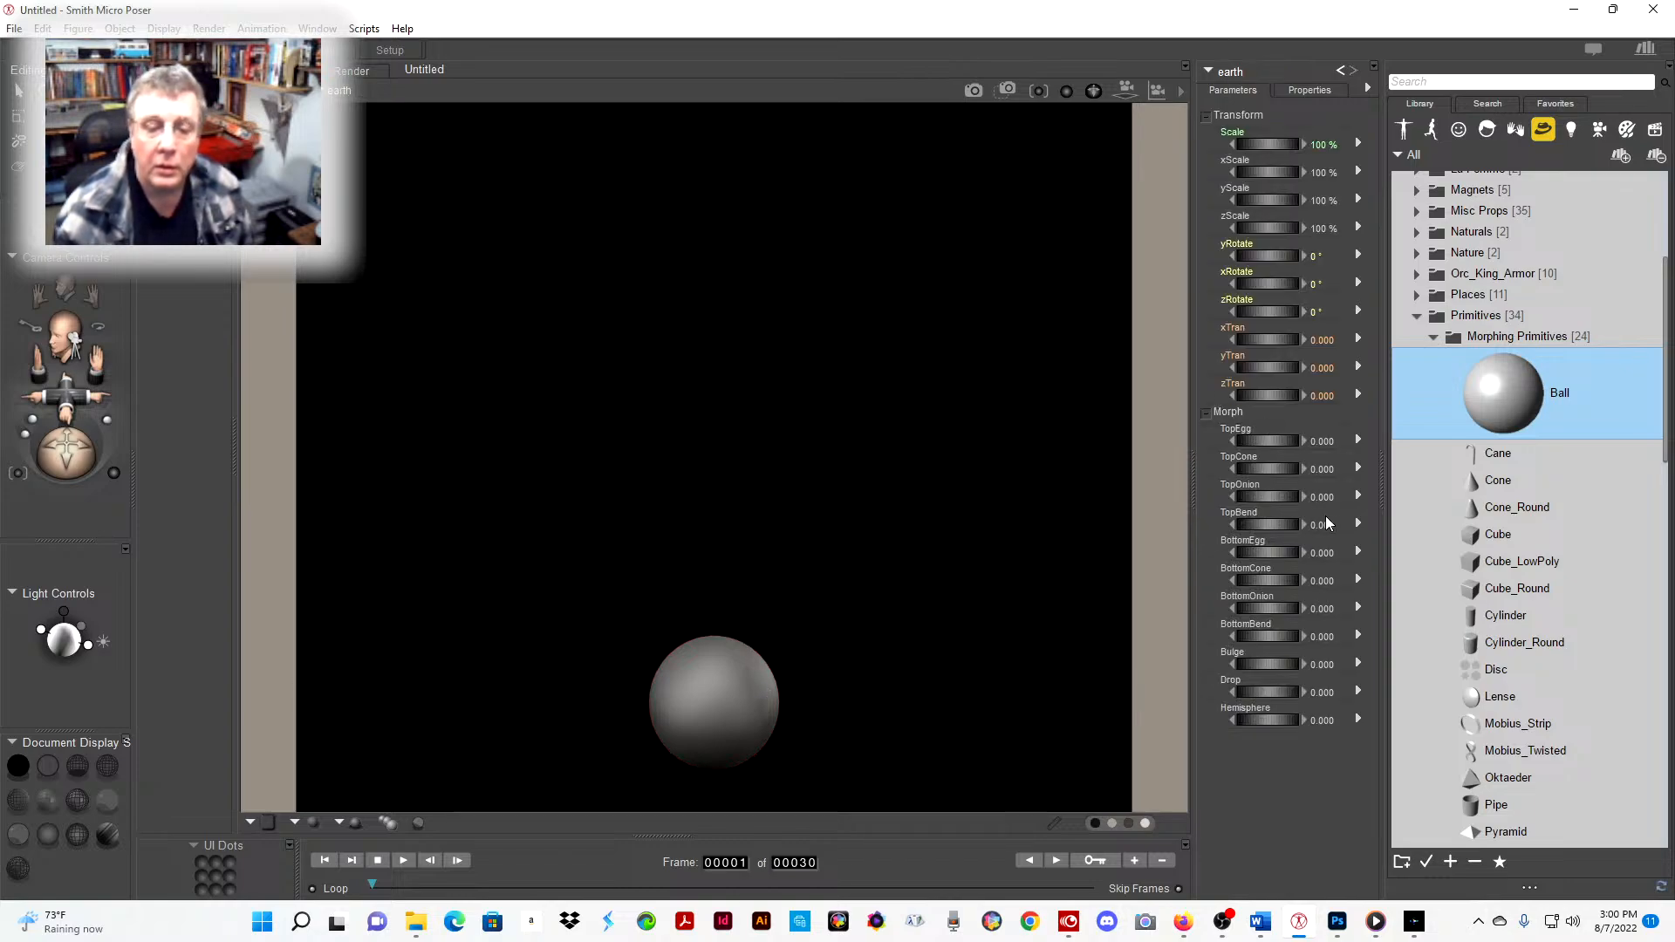
pyautogui.moveTo(1258, 371); pyautogui.dragTo(1295, 371)
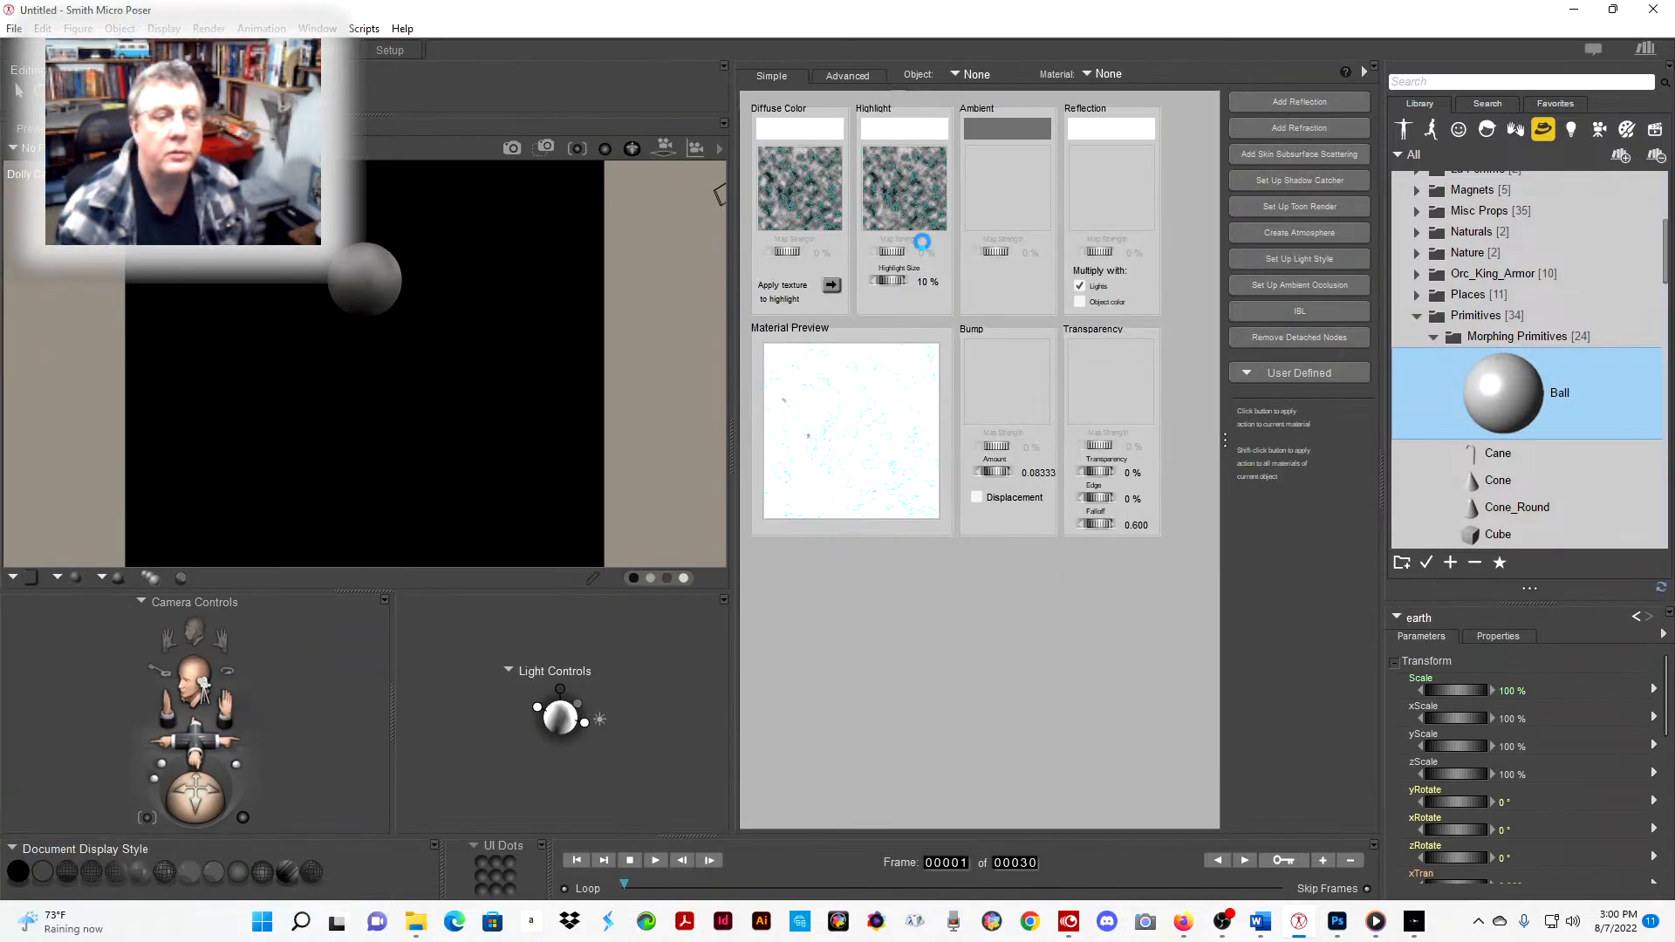
# - Load the image "earth 001" as the earth ball's diffuse texture and apply the same texture to the highlight
pyautogui.click(791, 191)
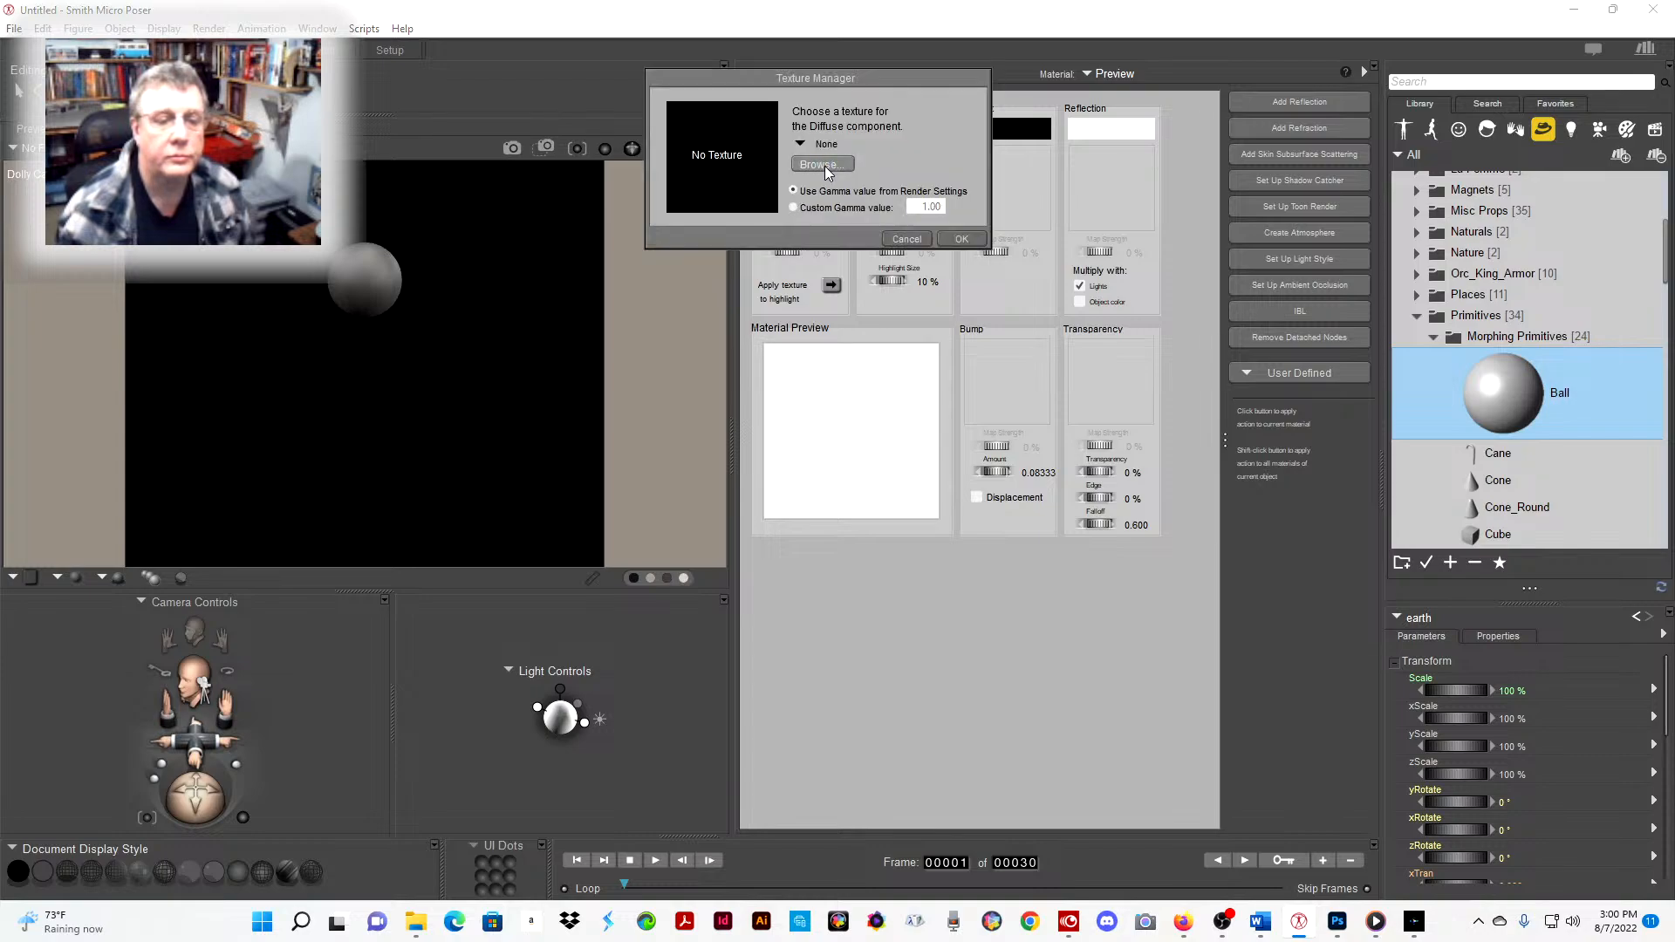
pyautogui.click(823, 165)
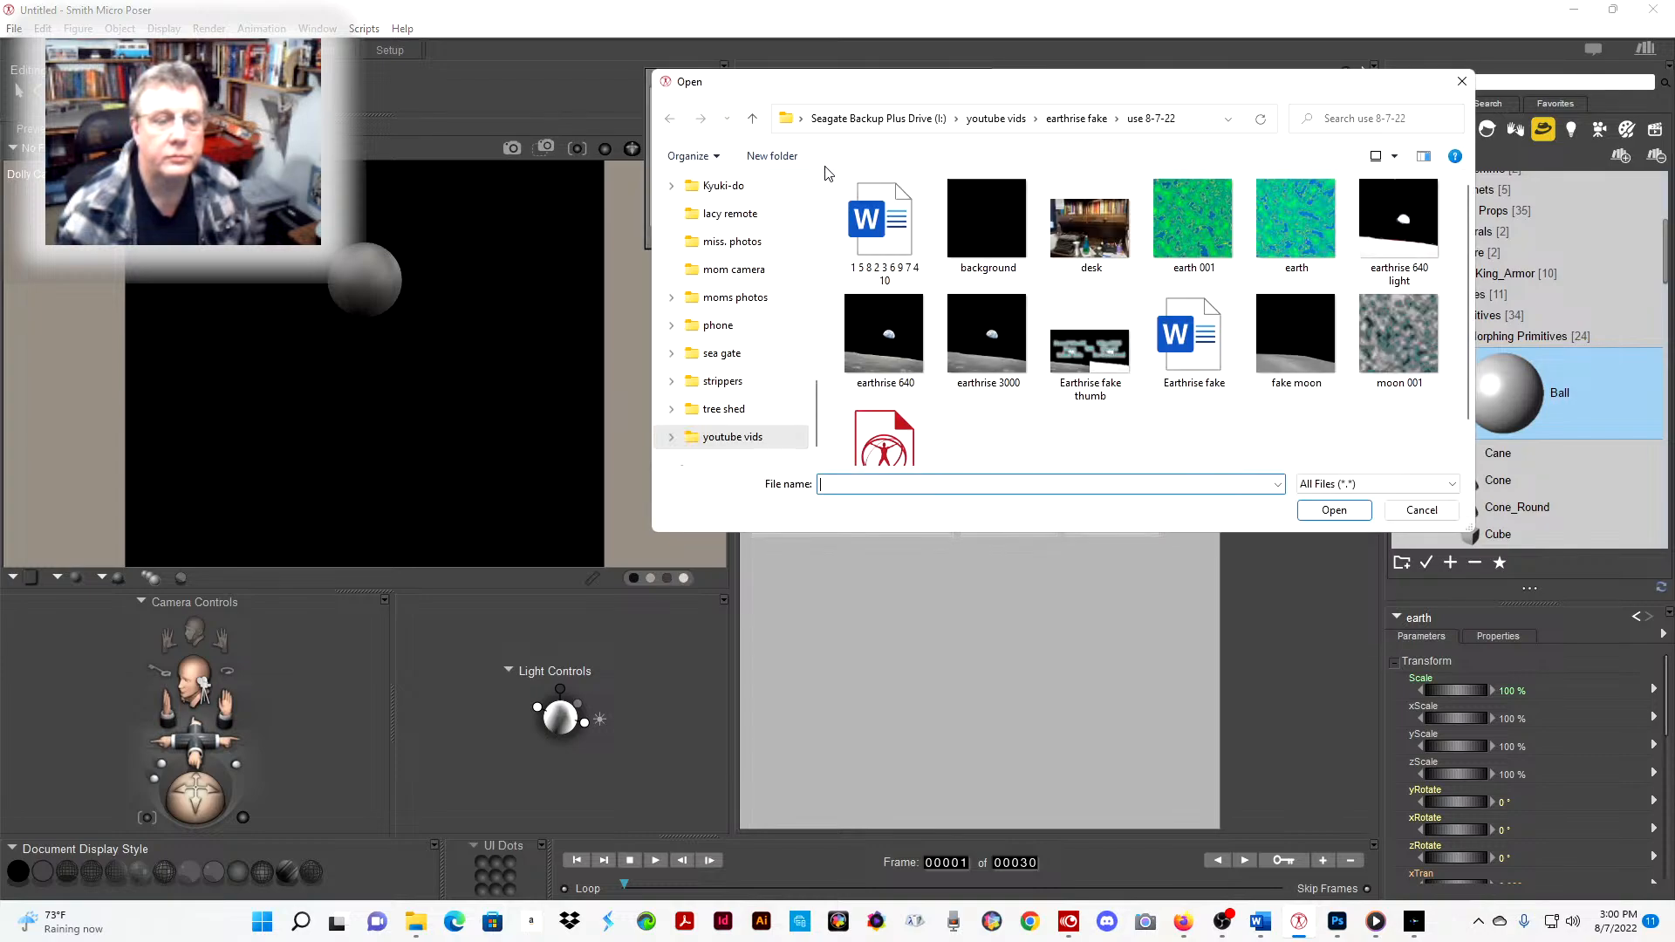
pyautogui.click(1201, 220)
pyautogui.click(1329, 509)
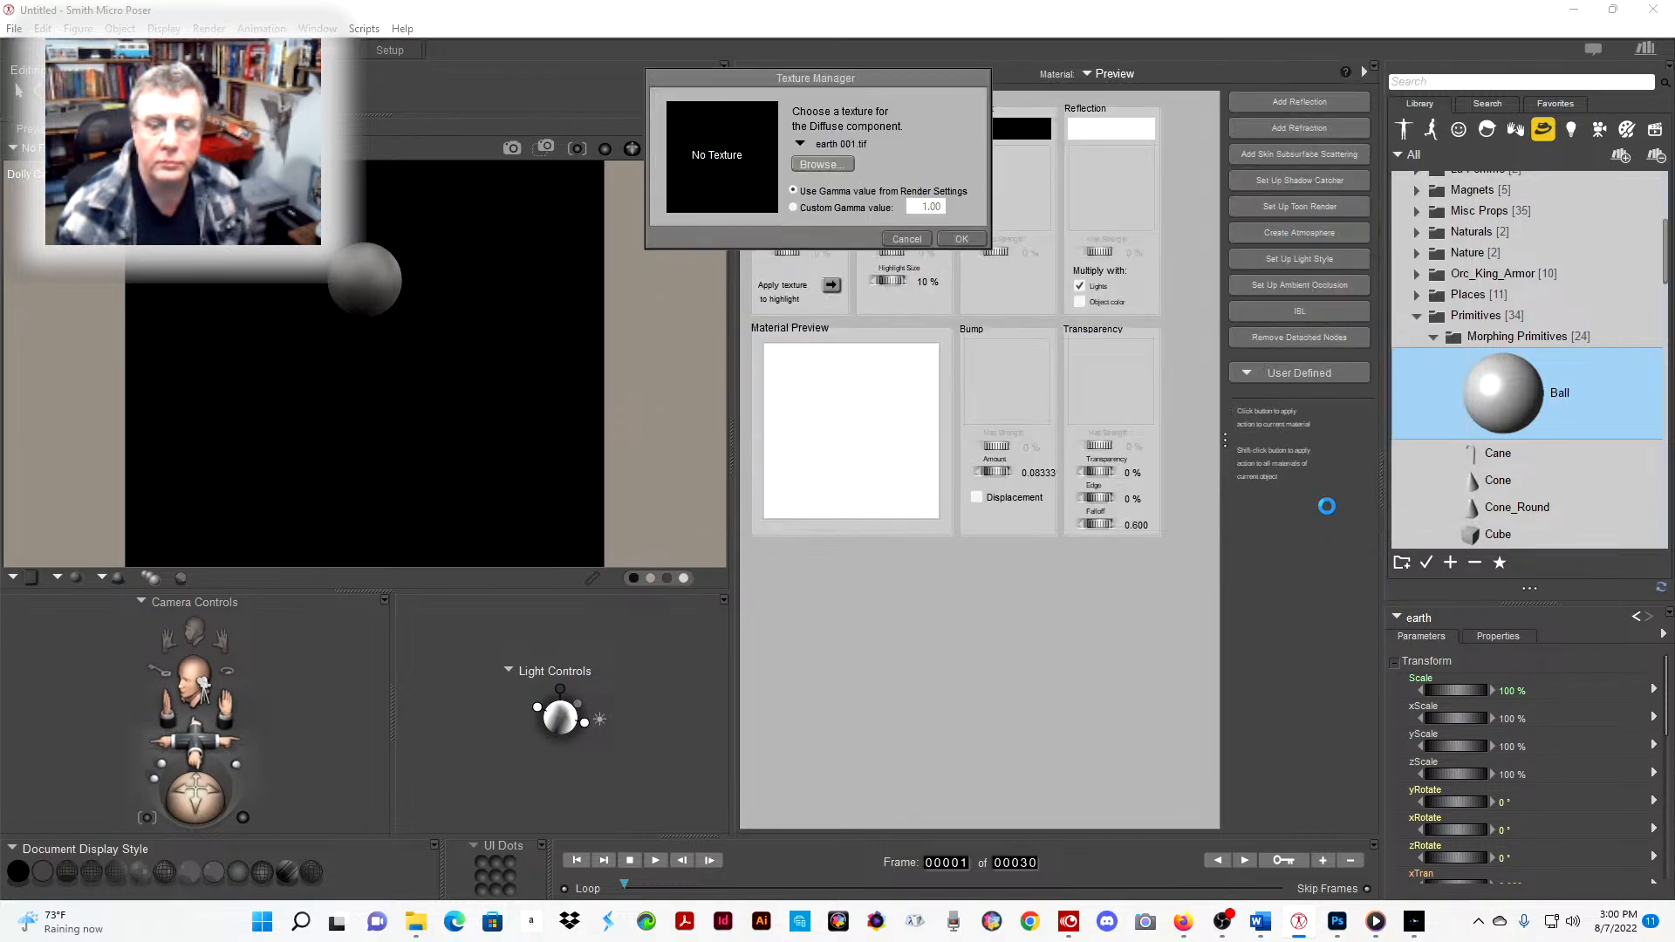
pyautogui.click(958, 236)
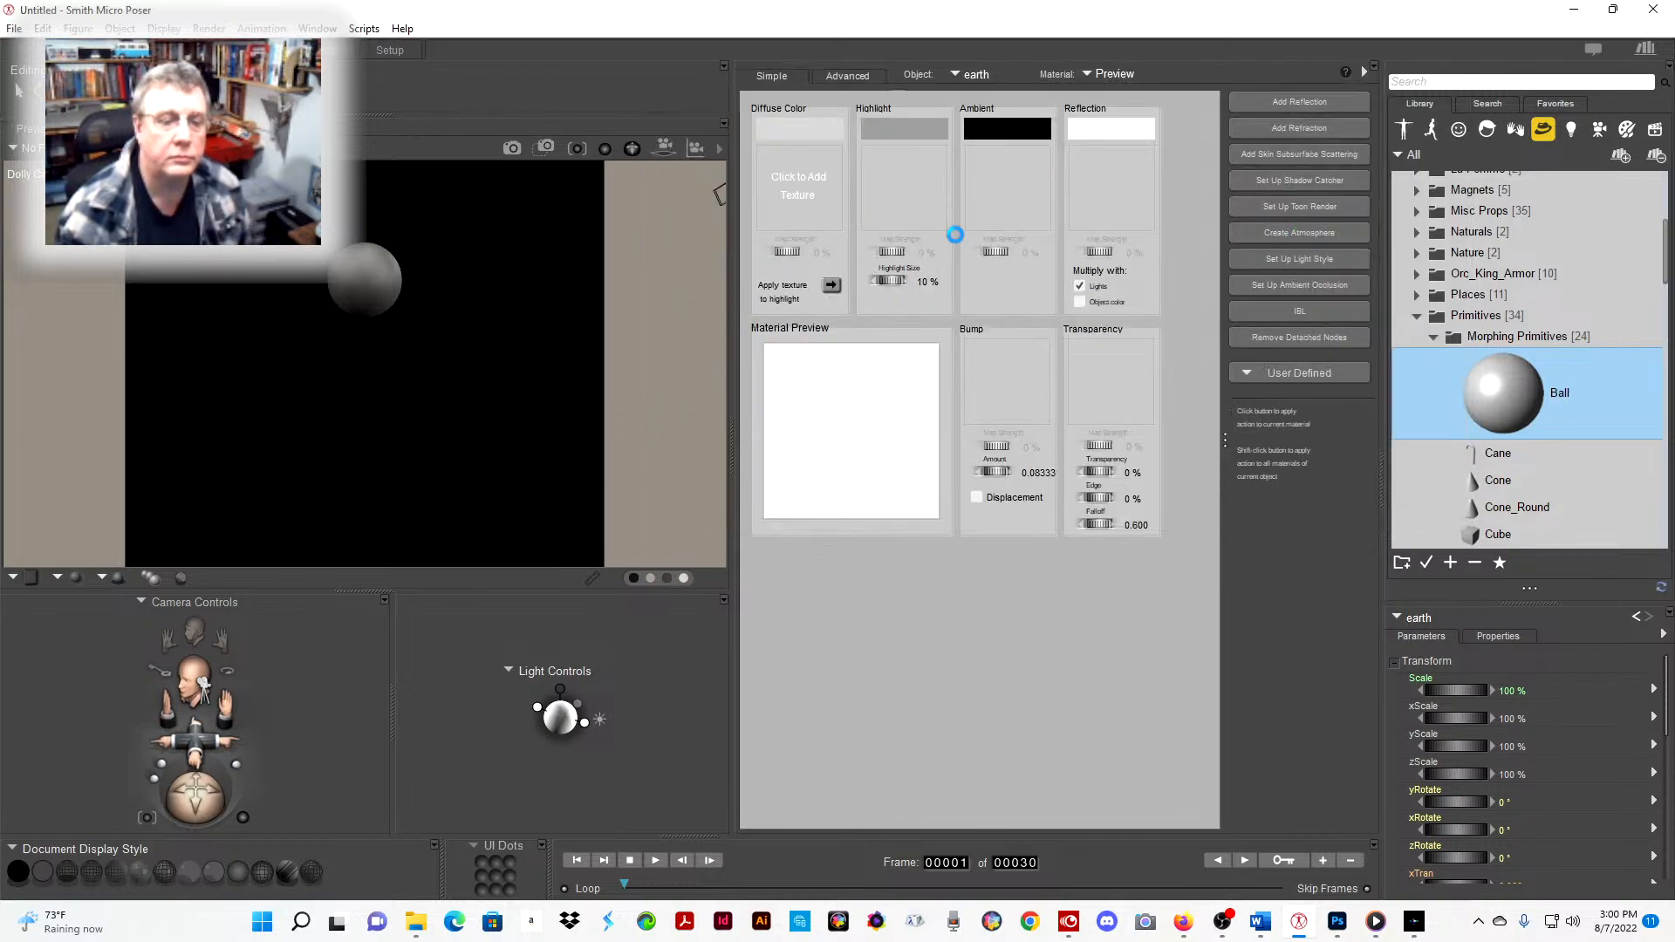
pyautogui.click(832, 288)
# - Set both the diffuse color and the highlight color of the earth material to white
pyautogui.click(817, 118)
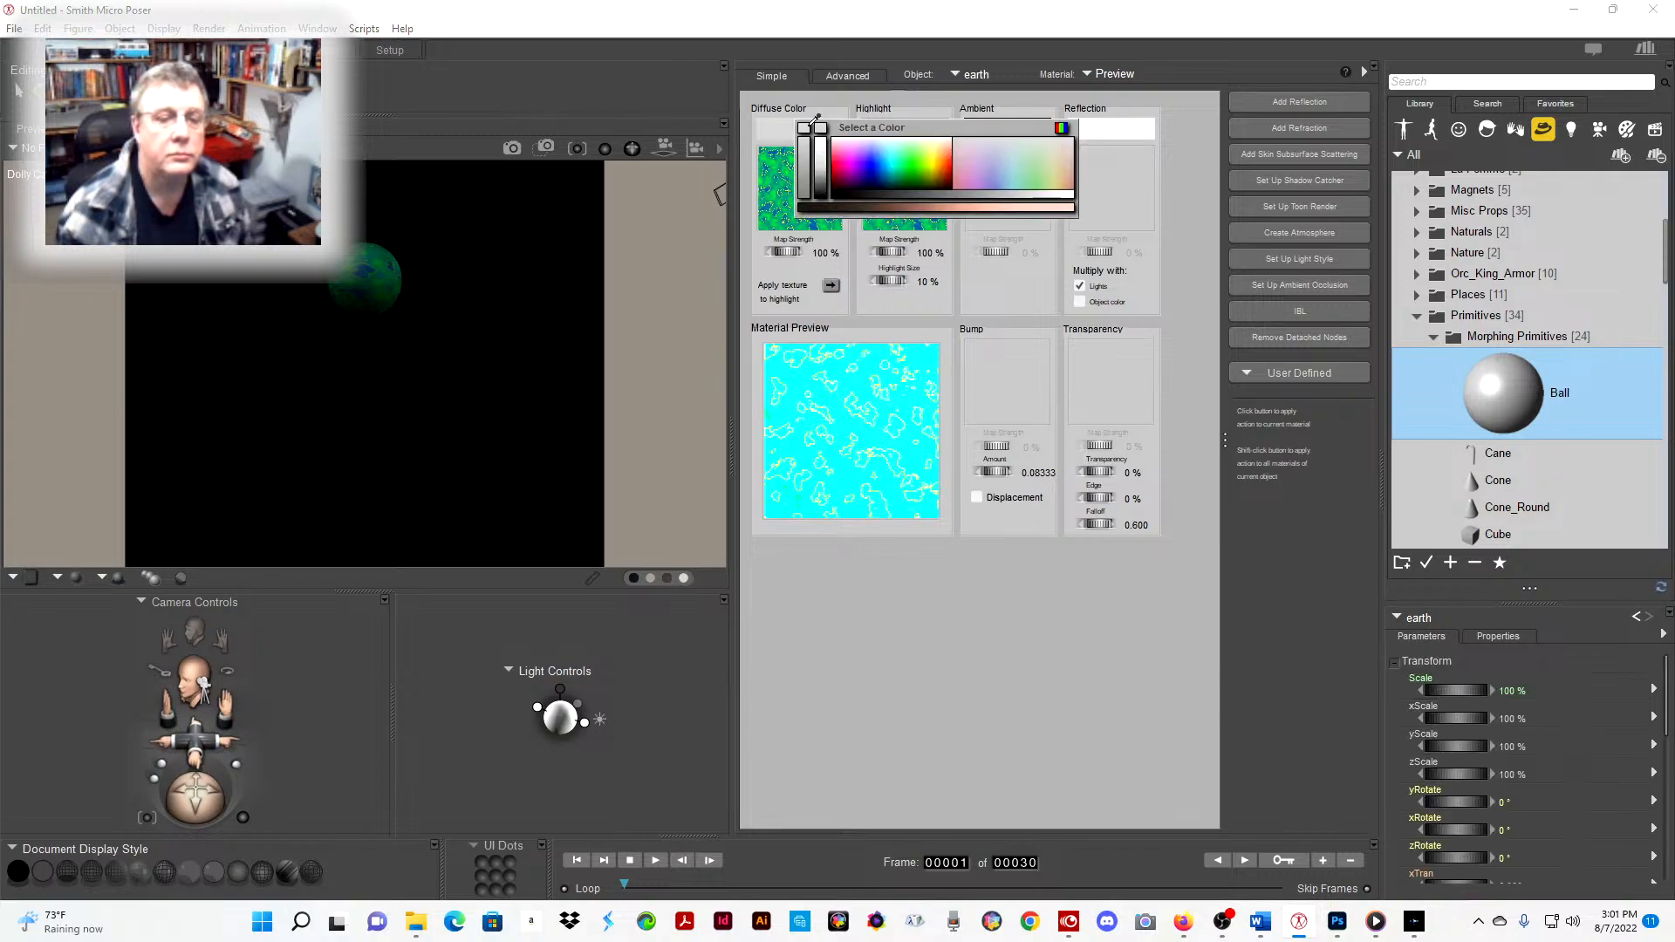
pyautogui.click(1145, 126)
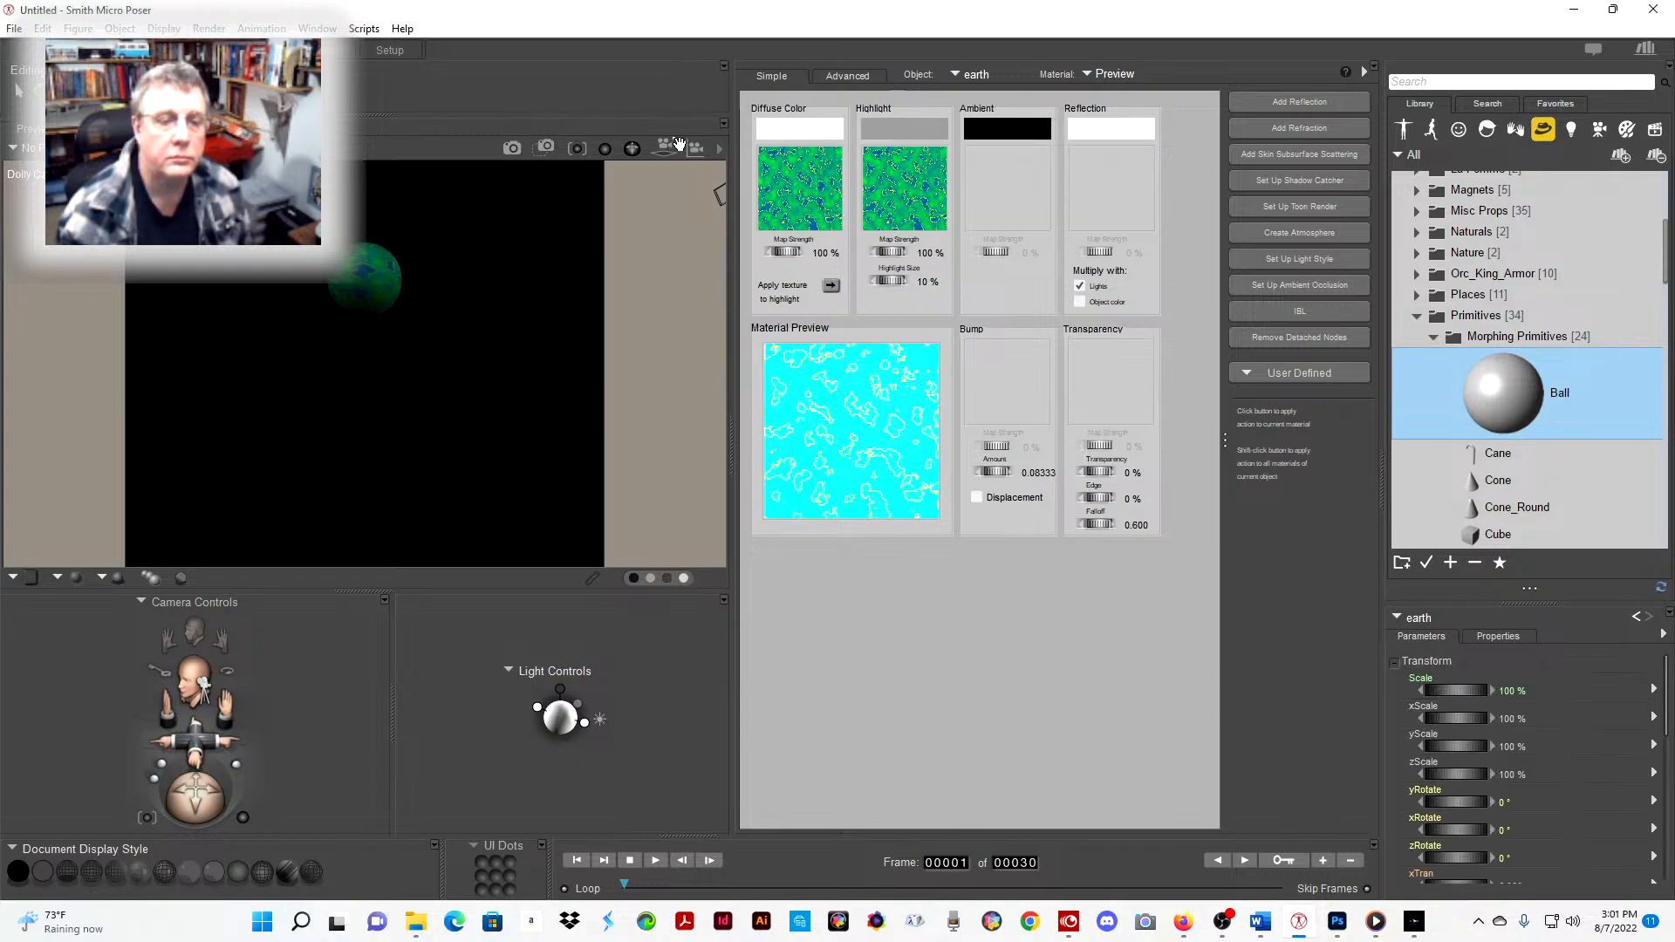
pyautogui.click(904, 127)
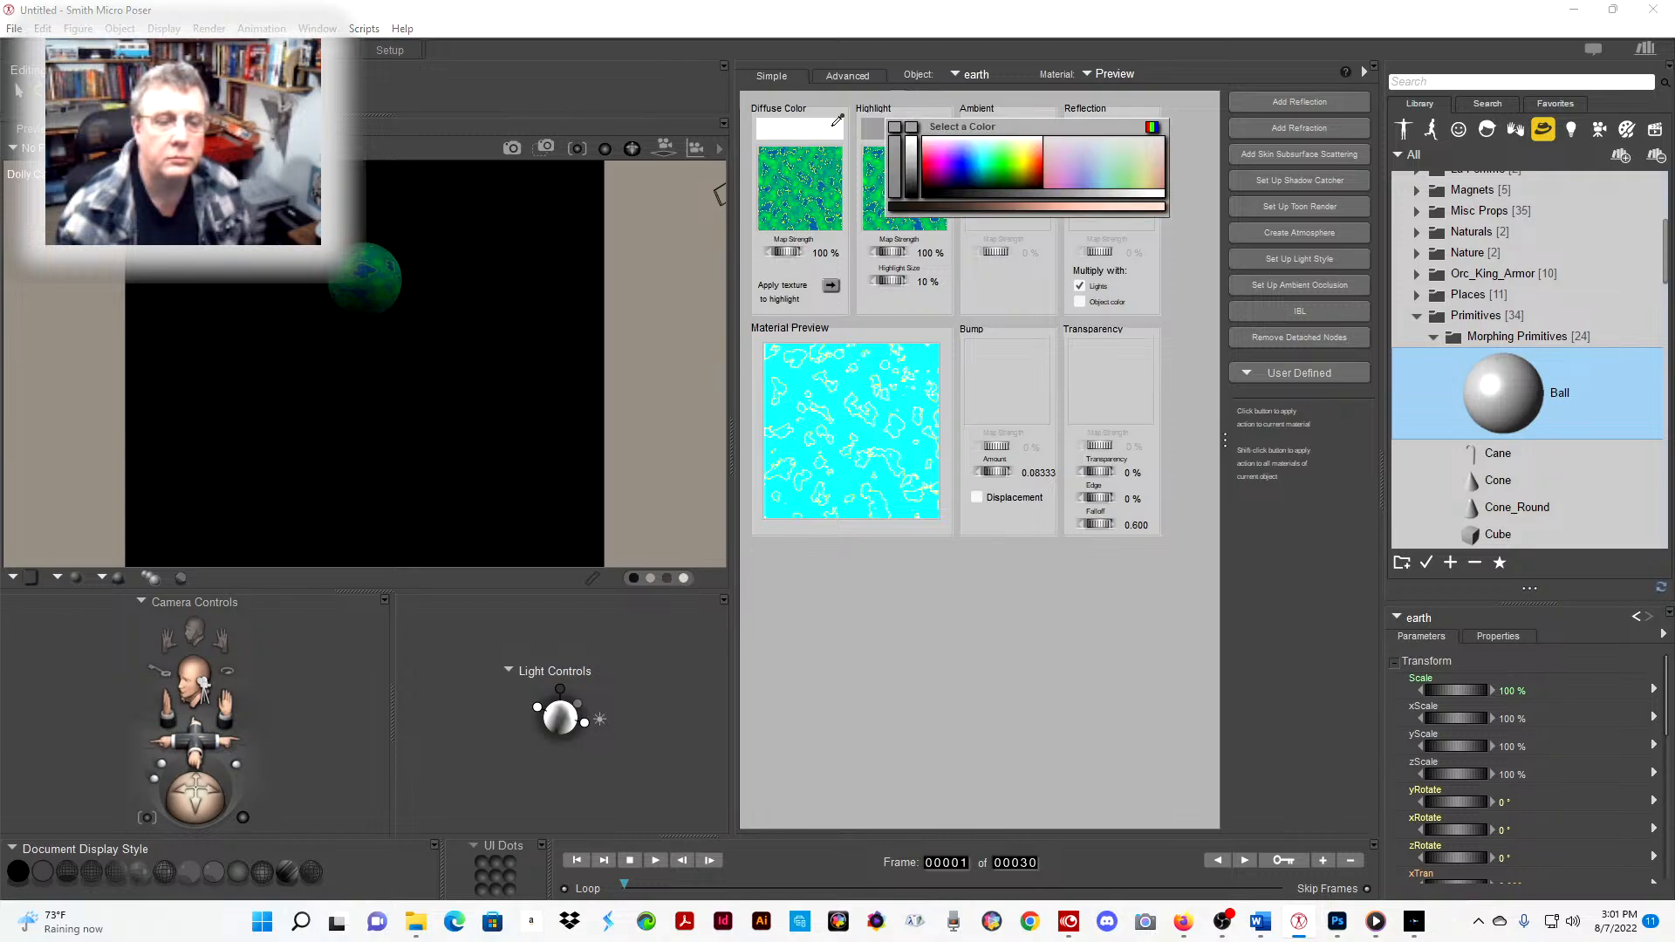
pyautogui.click(796, 124)
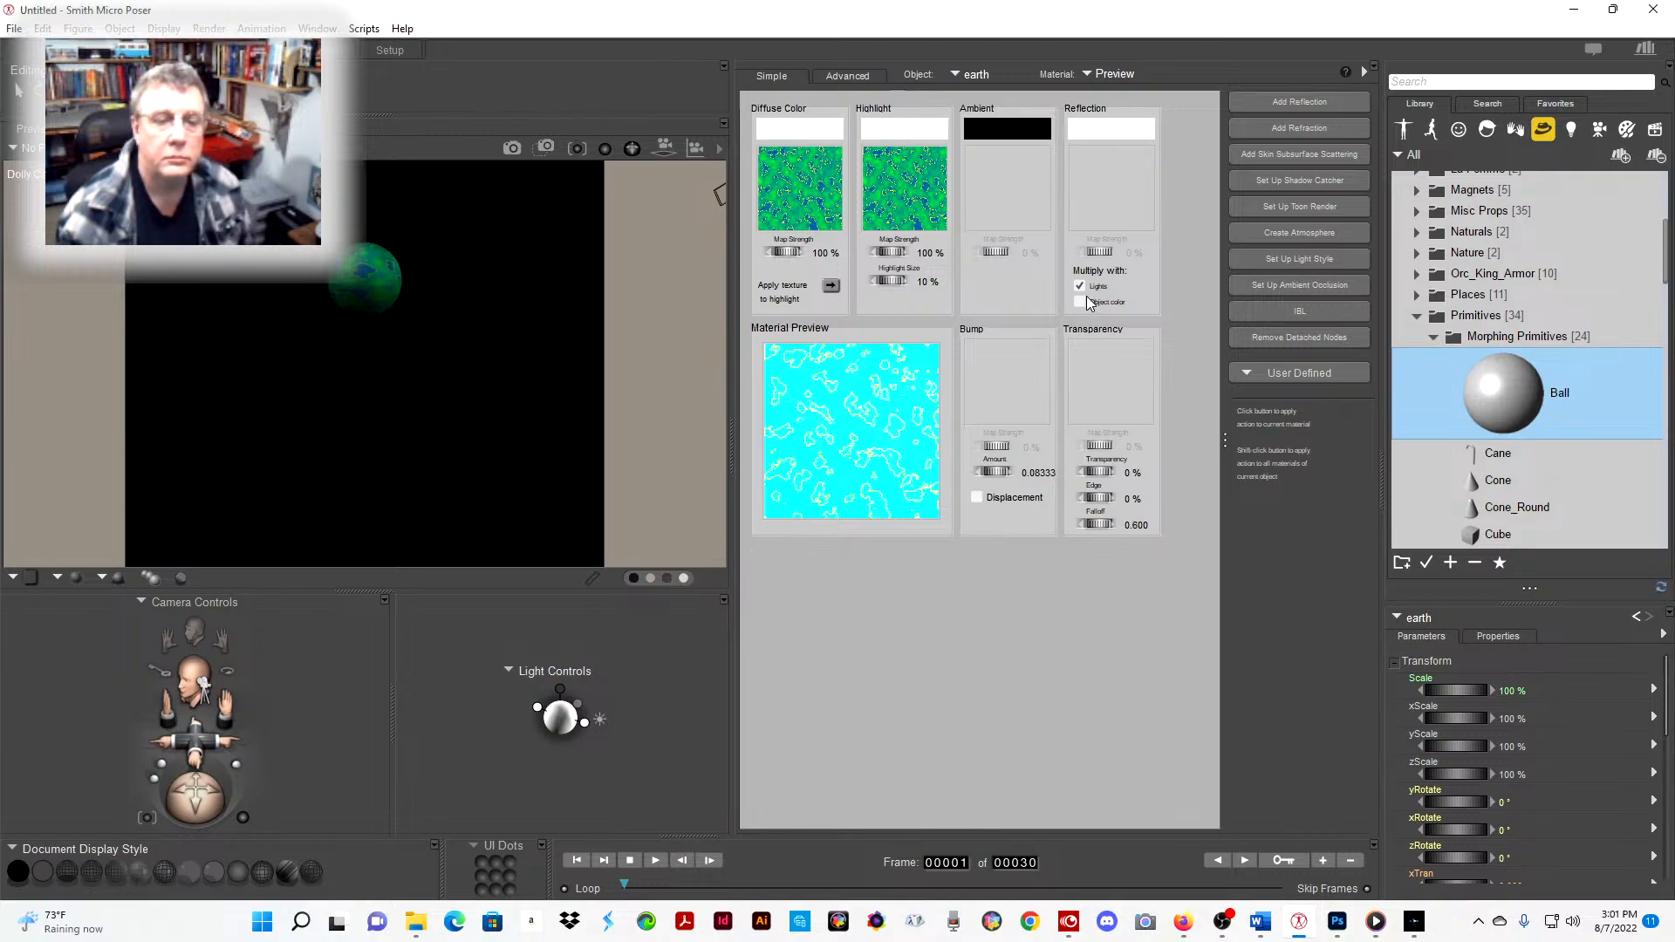
# - Set the highlight size of the earth material to 0 %
pyautogui.click(923, 283)
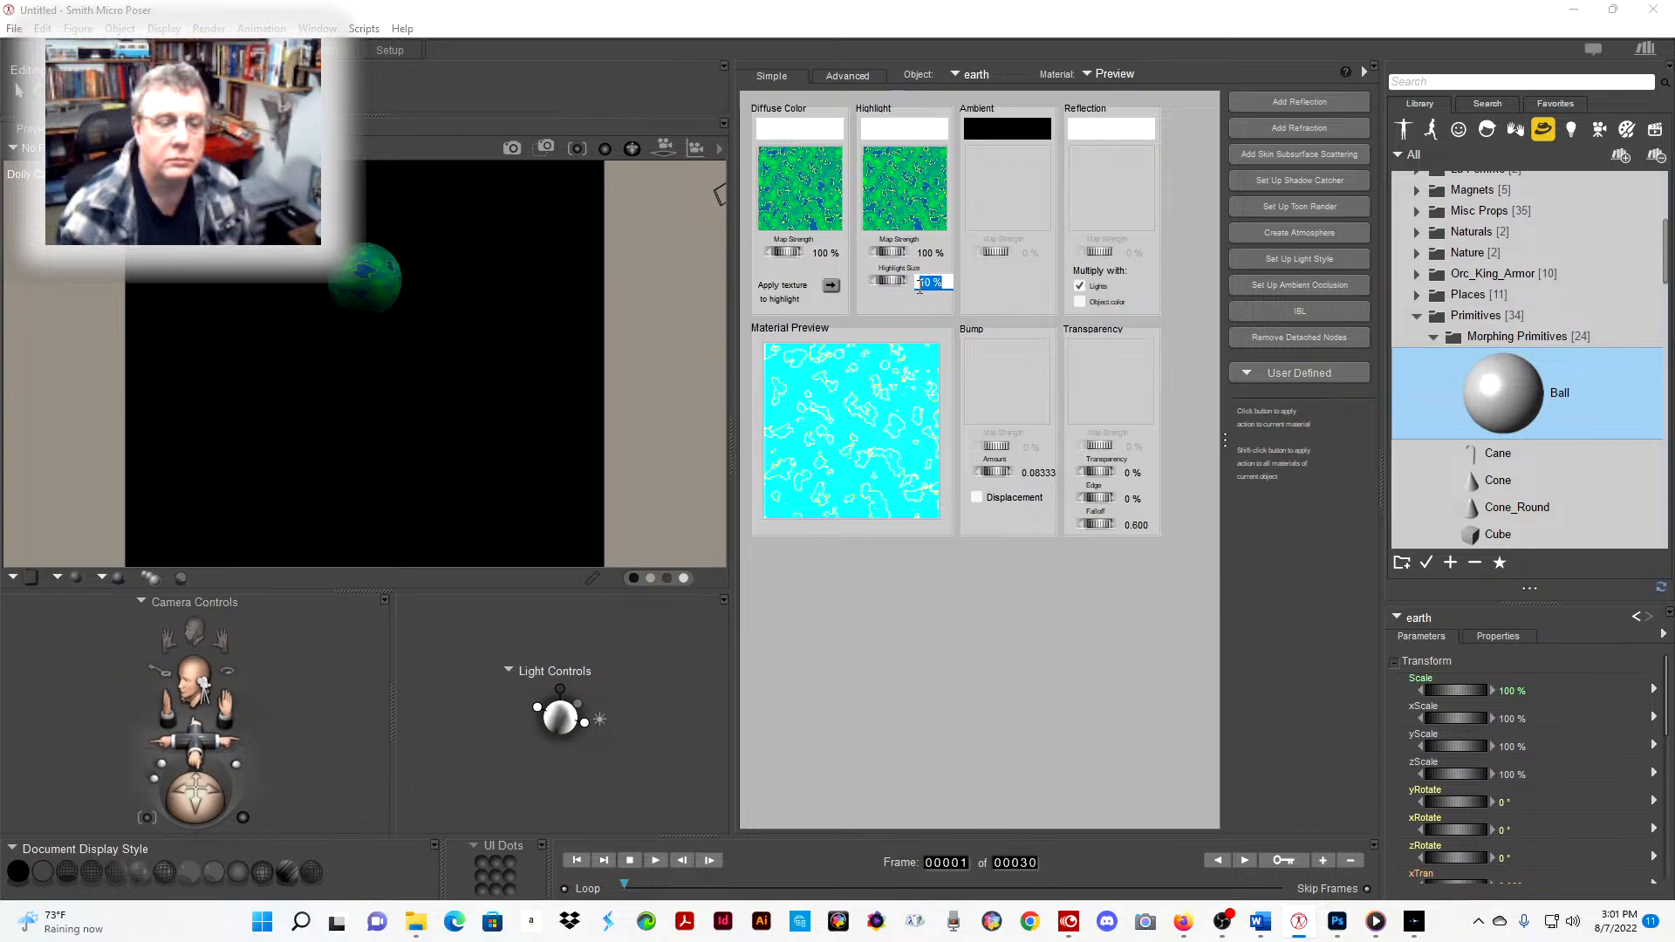
pyautogui.write('0')
pyautogui.press('Return')
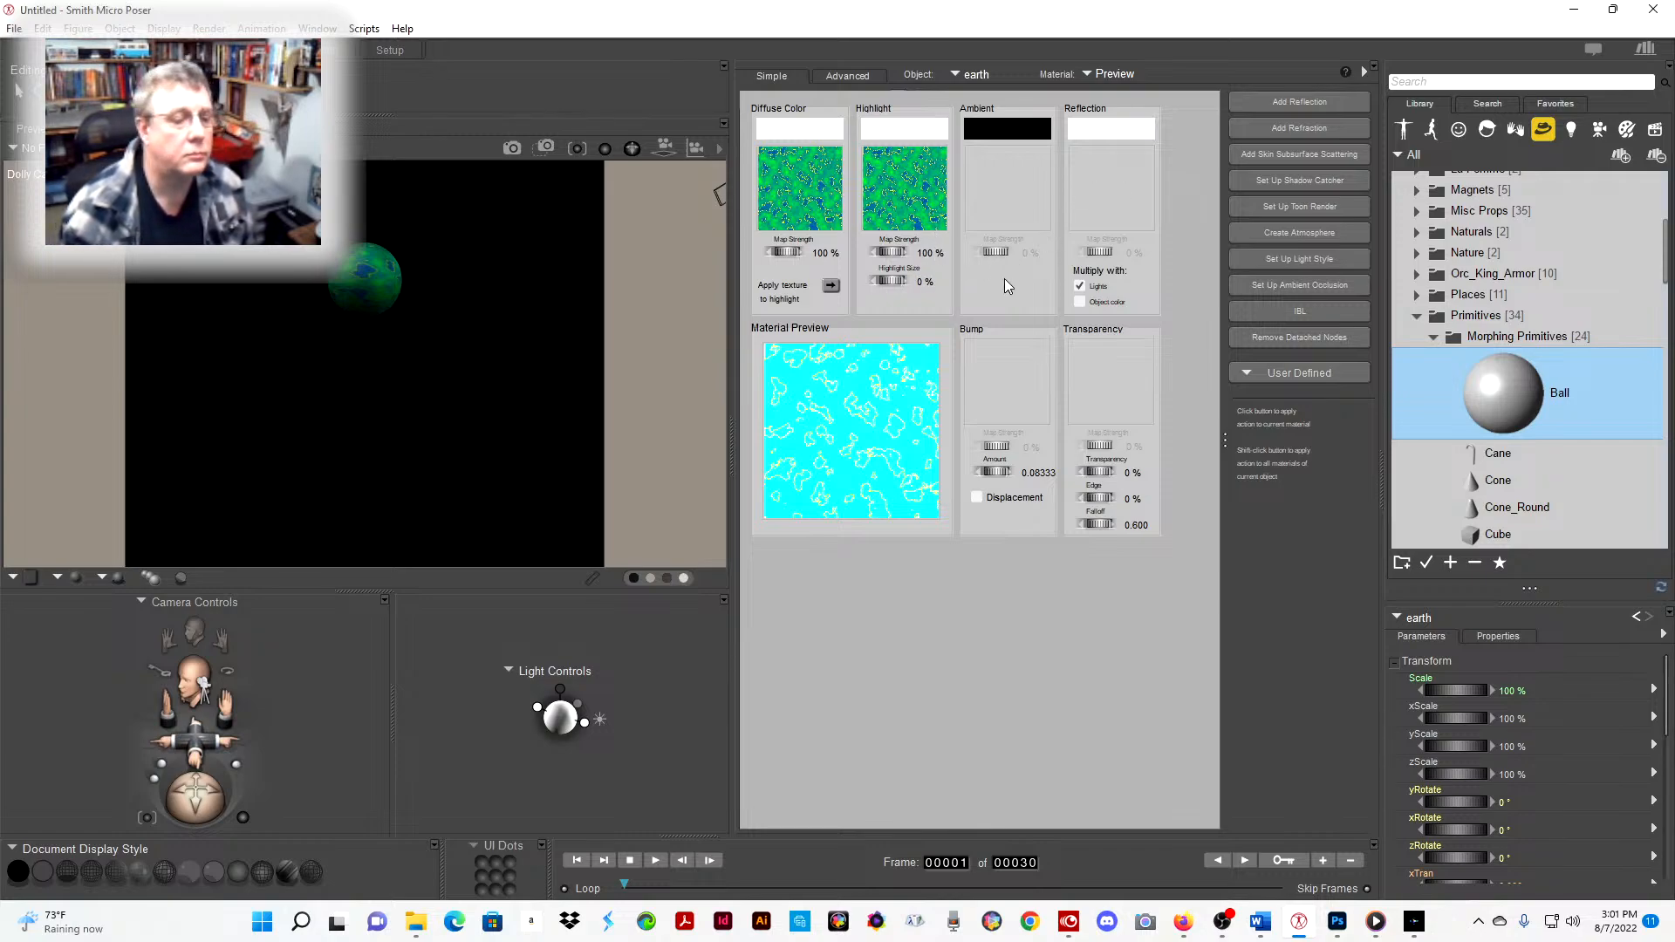
# - Set the earth material's ambient color to a dark gray with red, green and blue at 73
pyautogui.click(1009, 129)
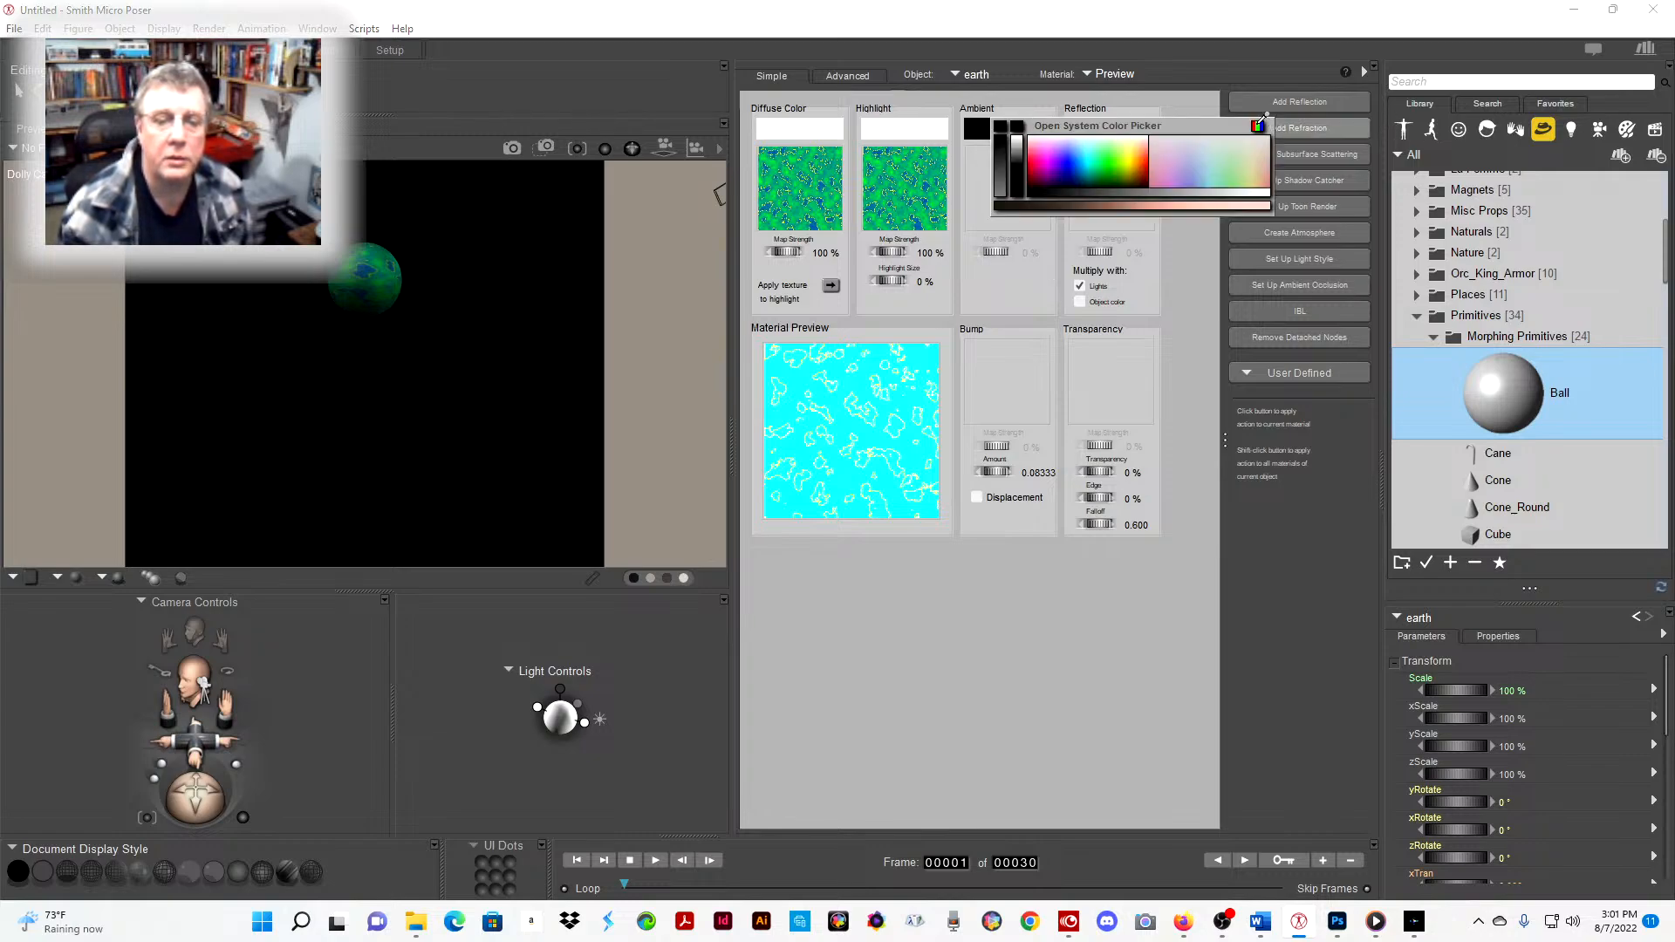
pyautogui.click(1011, 124)
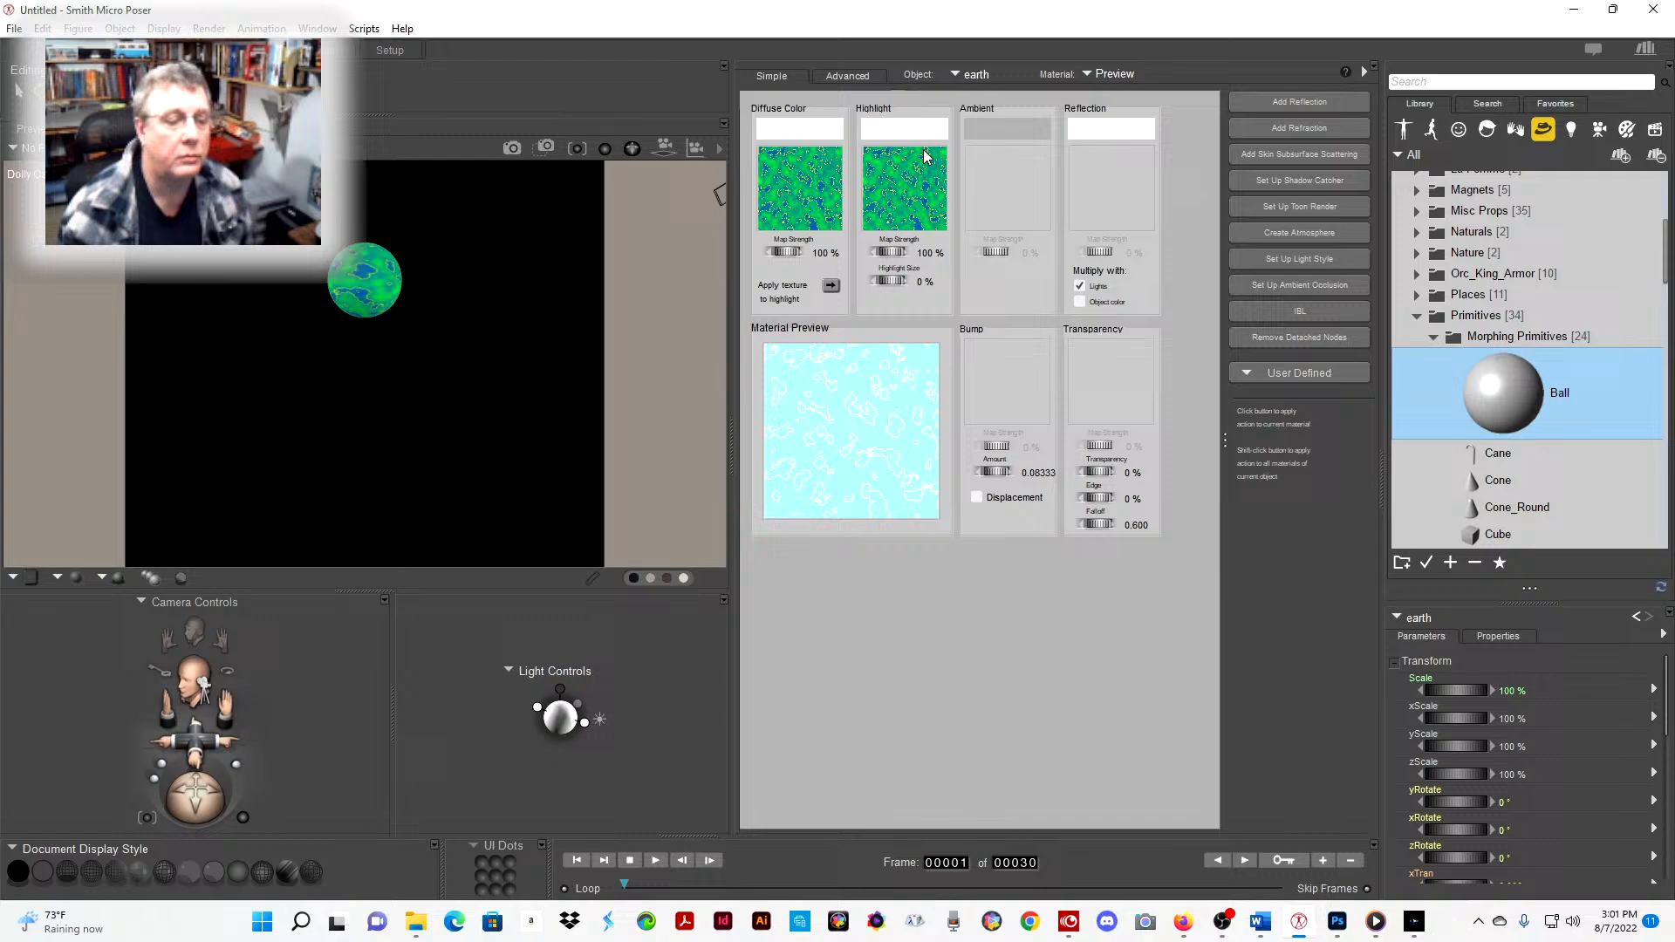
pyautogui.click(981, 133)
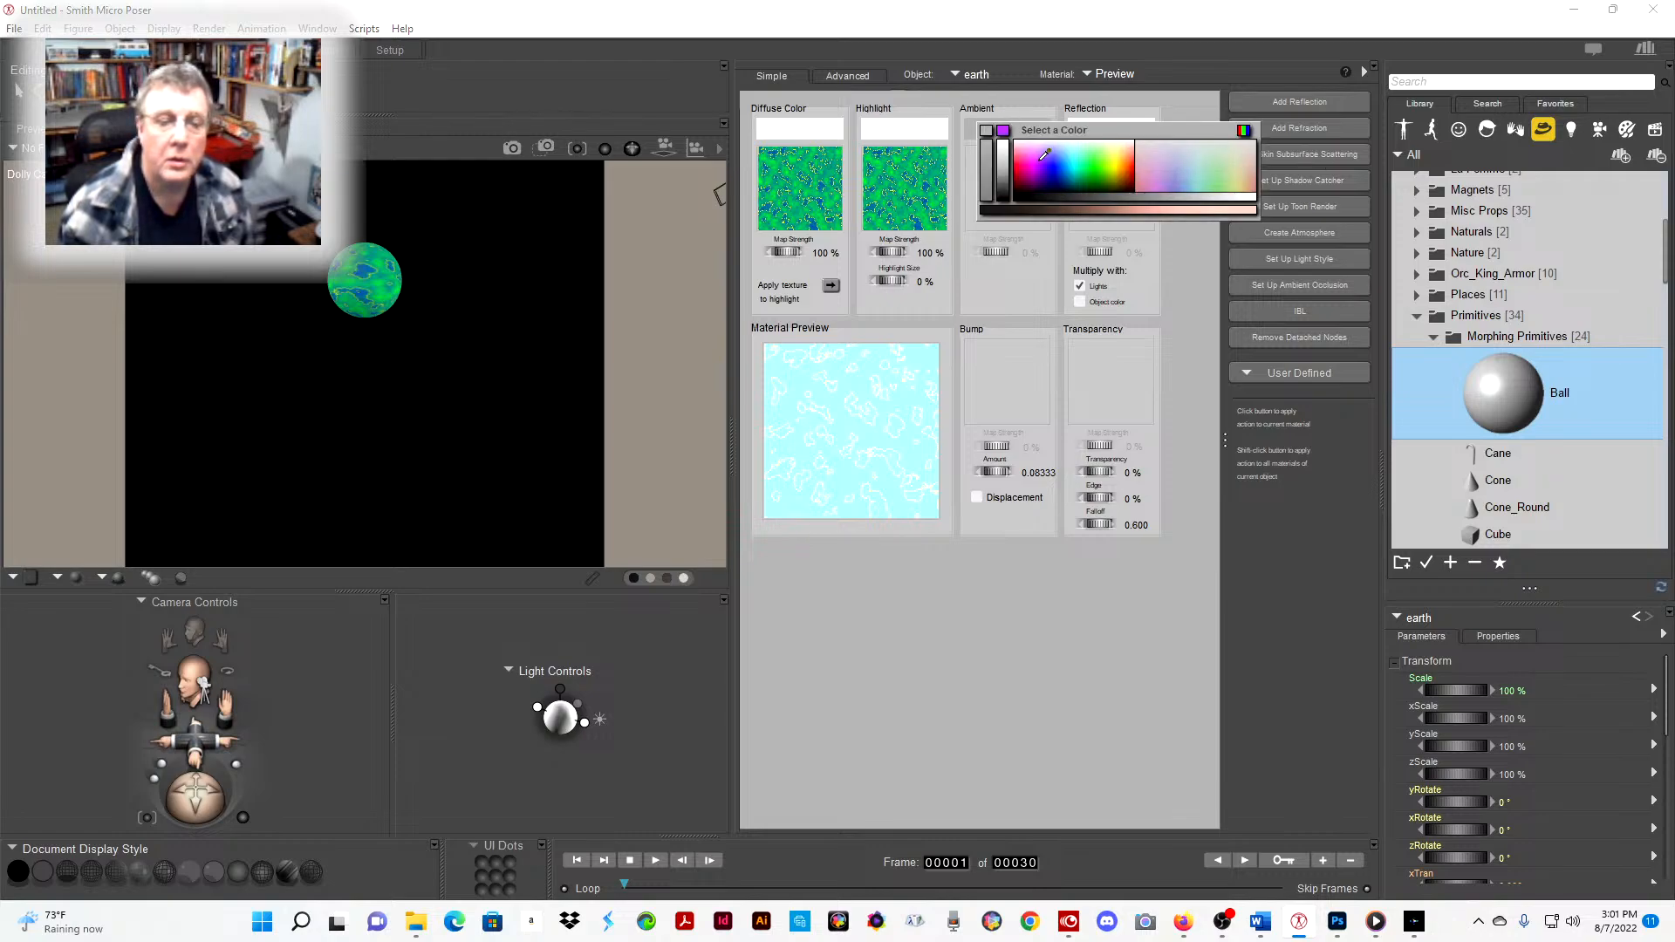
pyautogui.click(1245, 129)
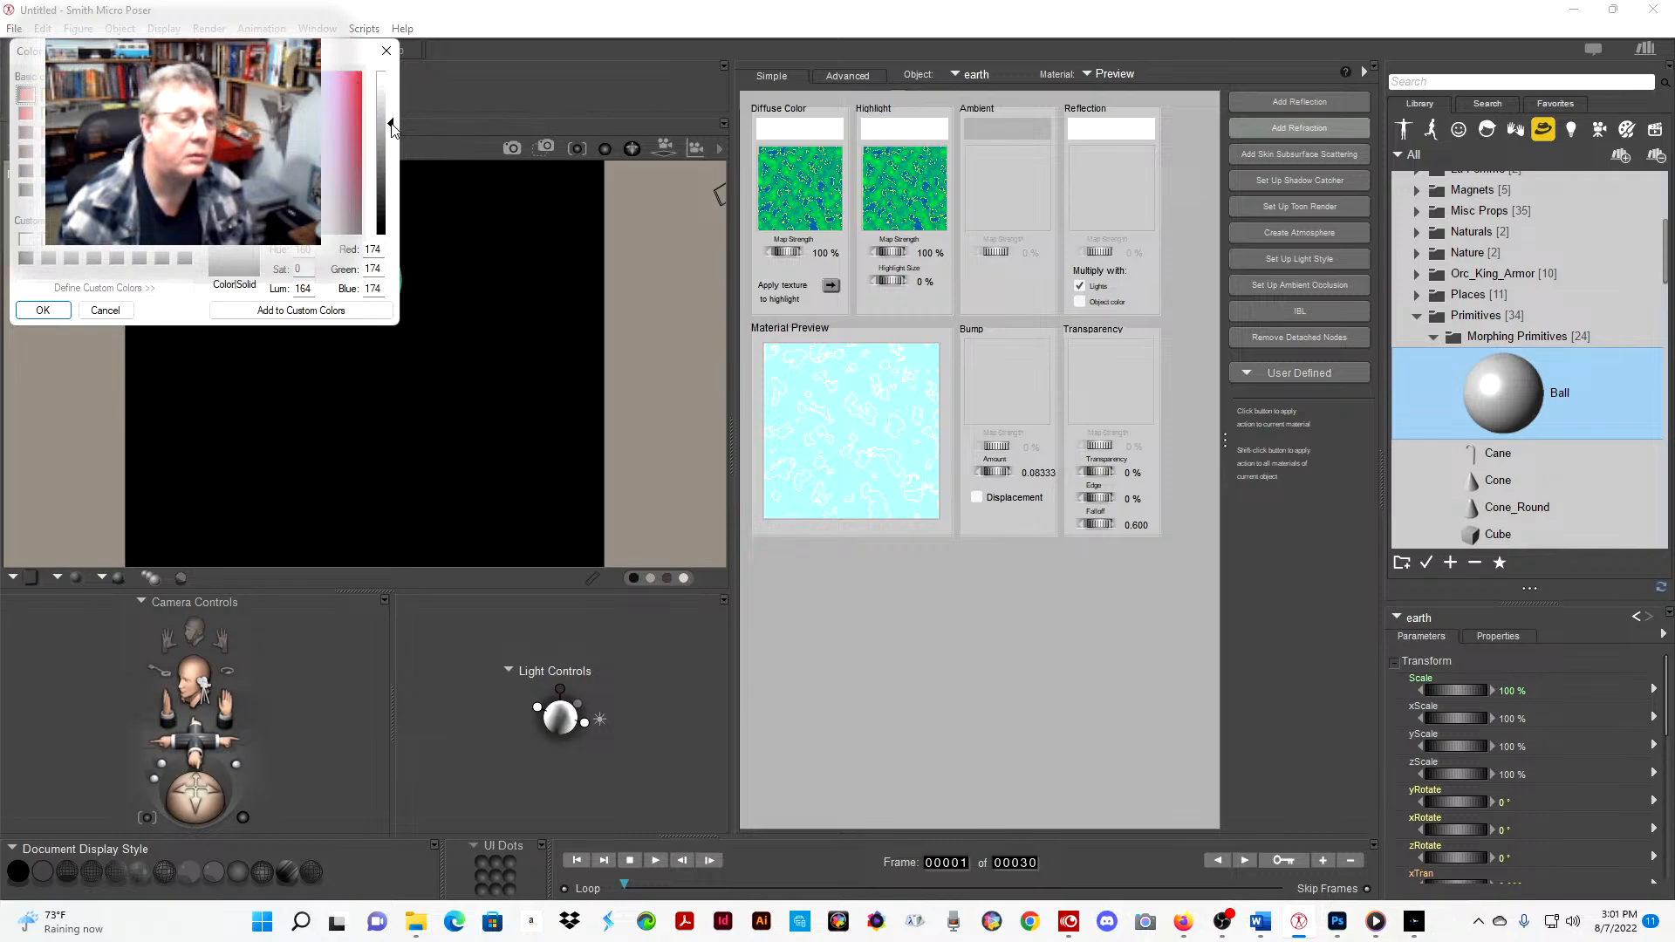
pyautogui.moveTo(392, 126); pyautogui.dragTo(394, 195)
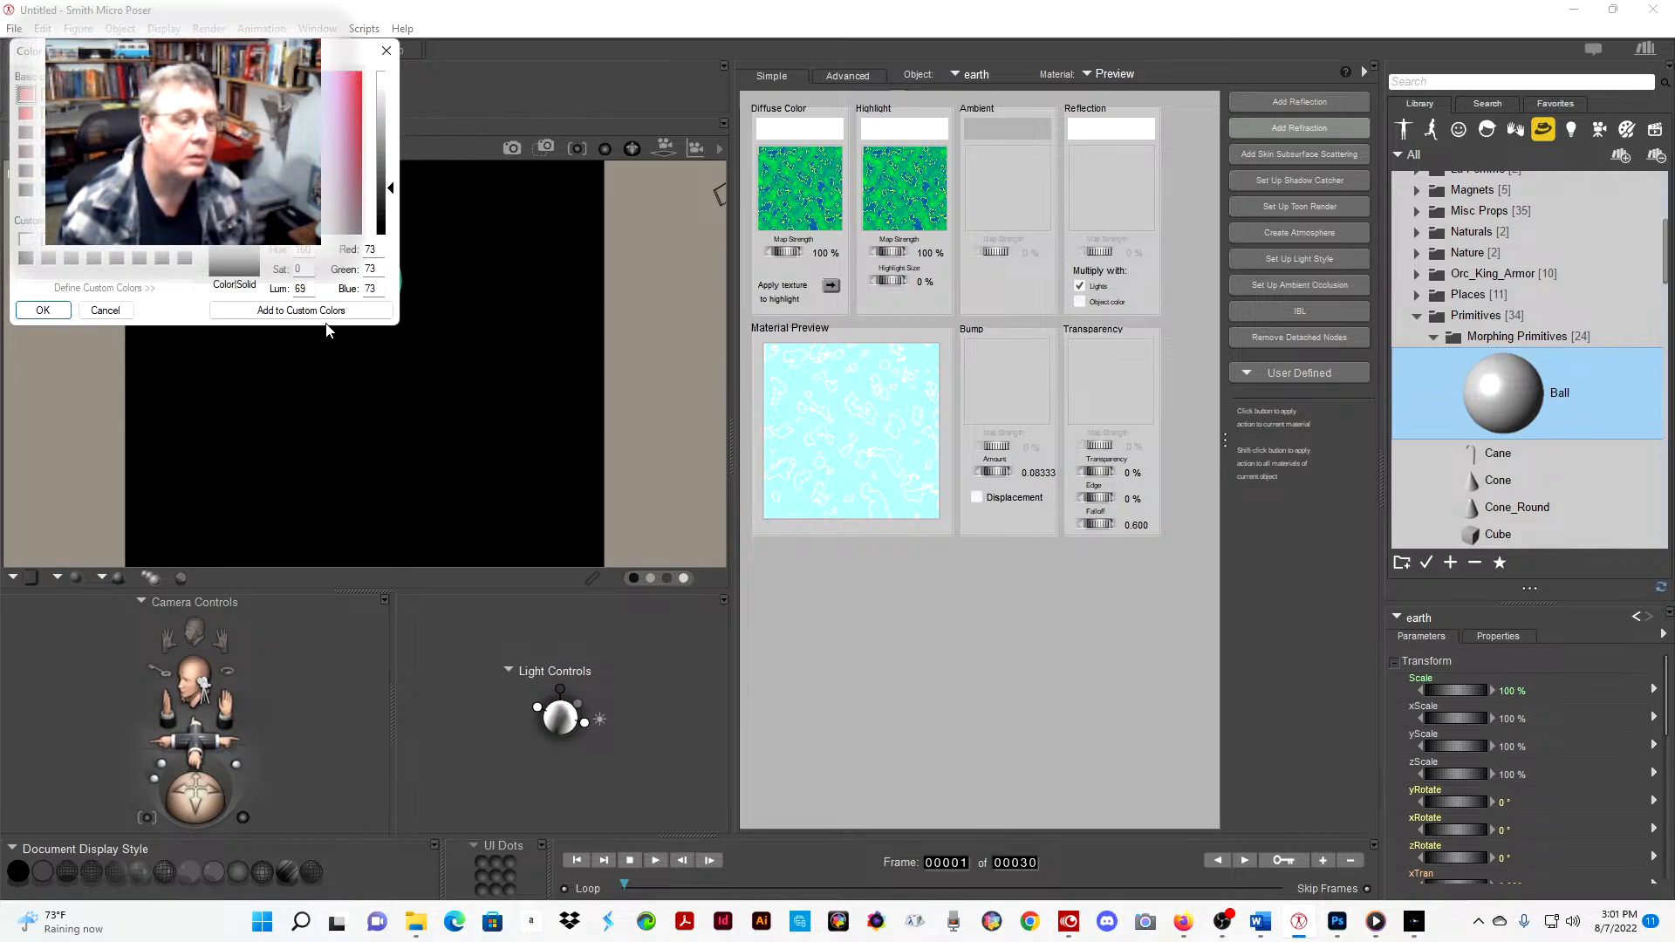
pyautogui.click(40, 312)
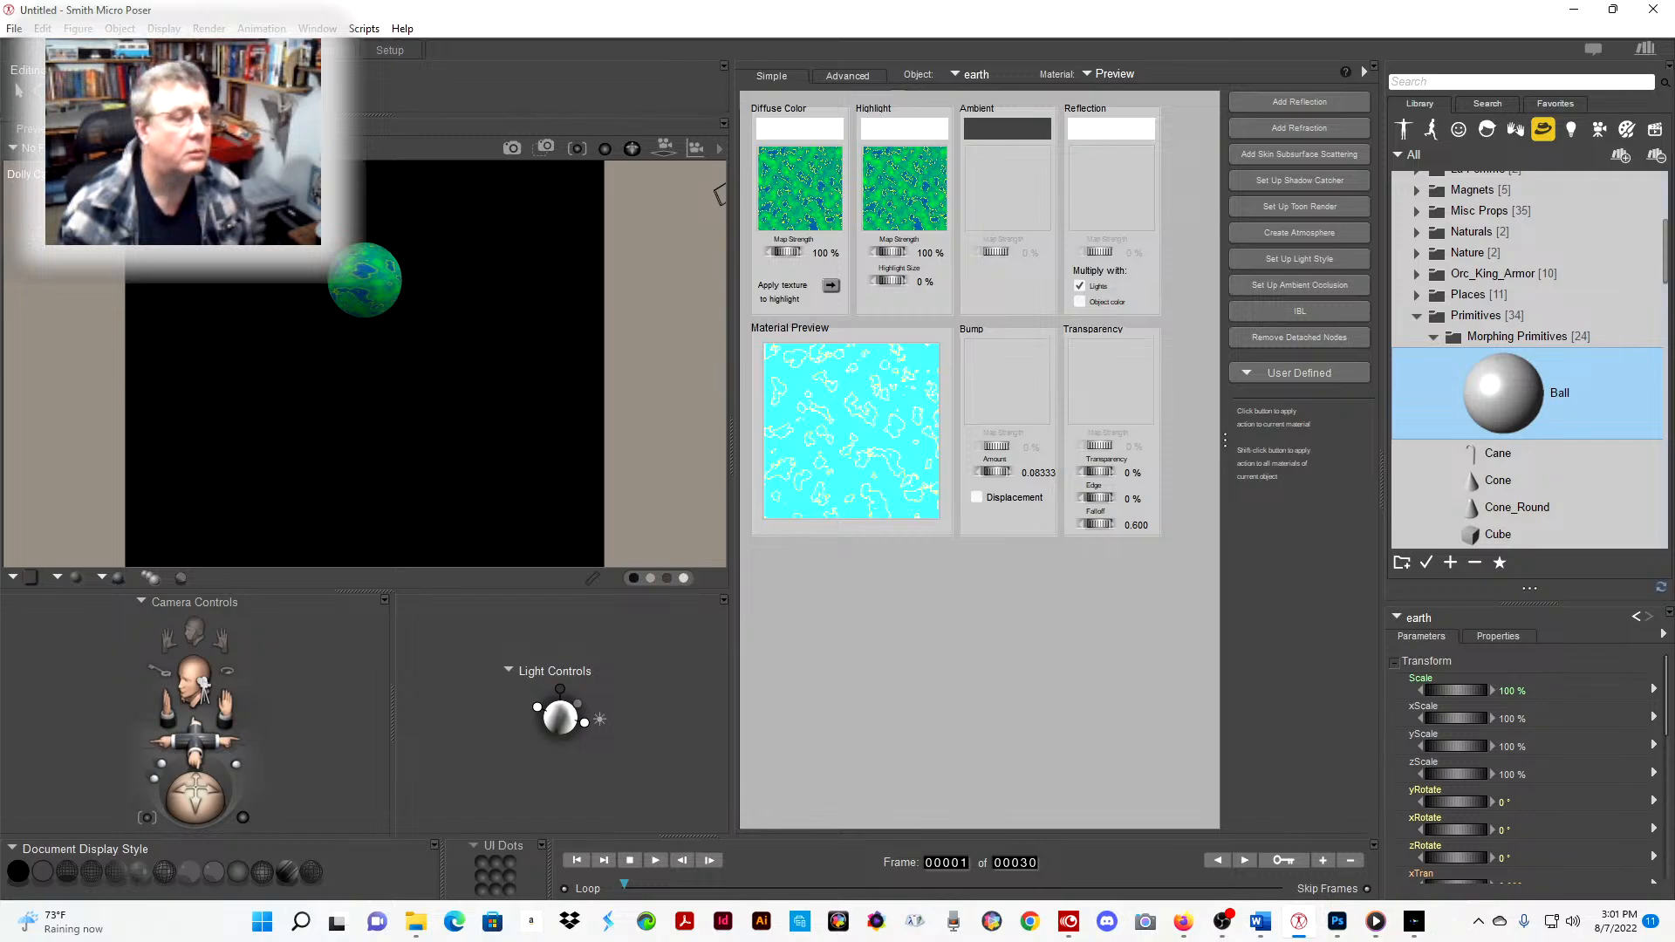
# - Return from the material setup to the full scene view and delete Light 2
pyautogui.click(35, 49)
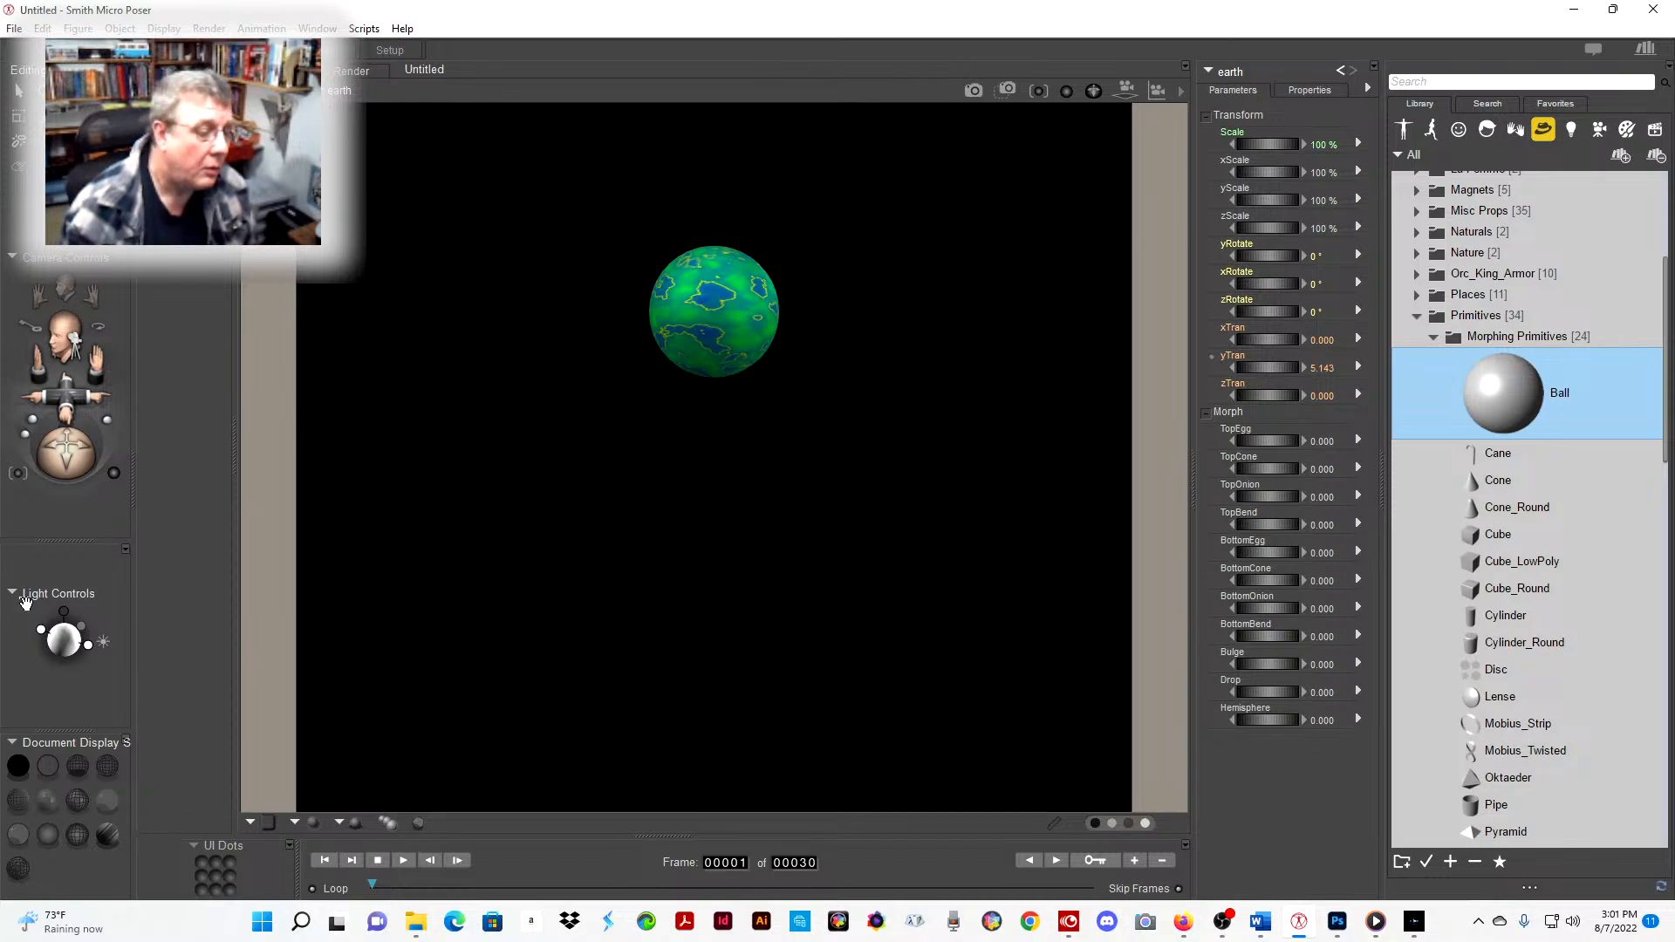
pyautogui.click(40, 632)
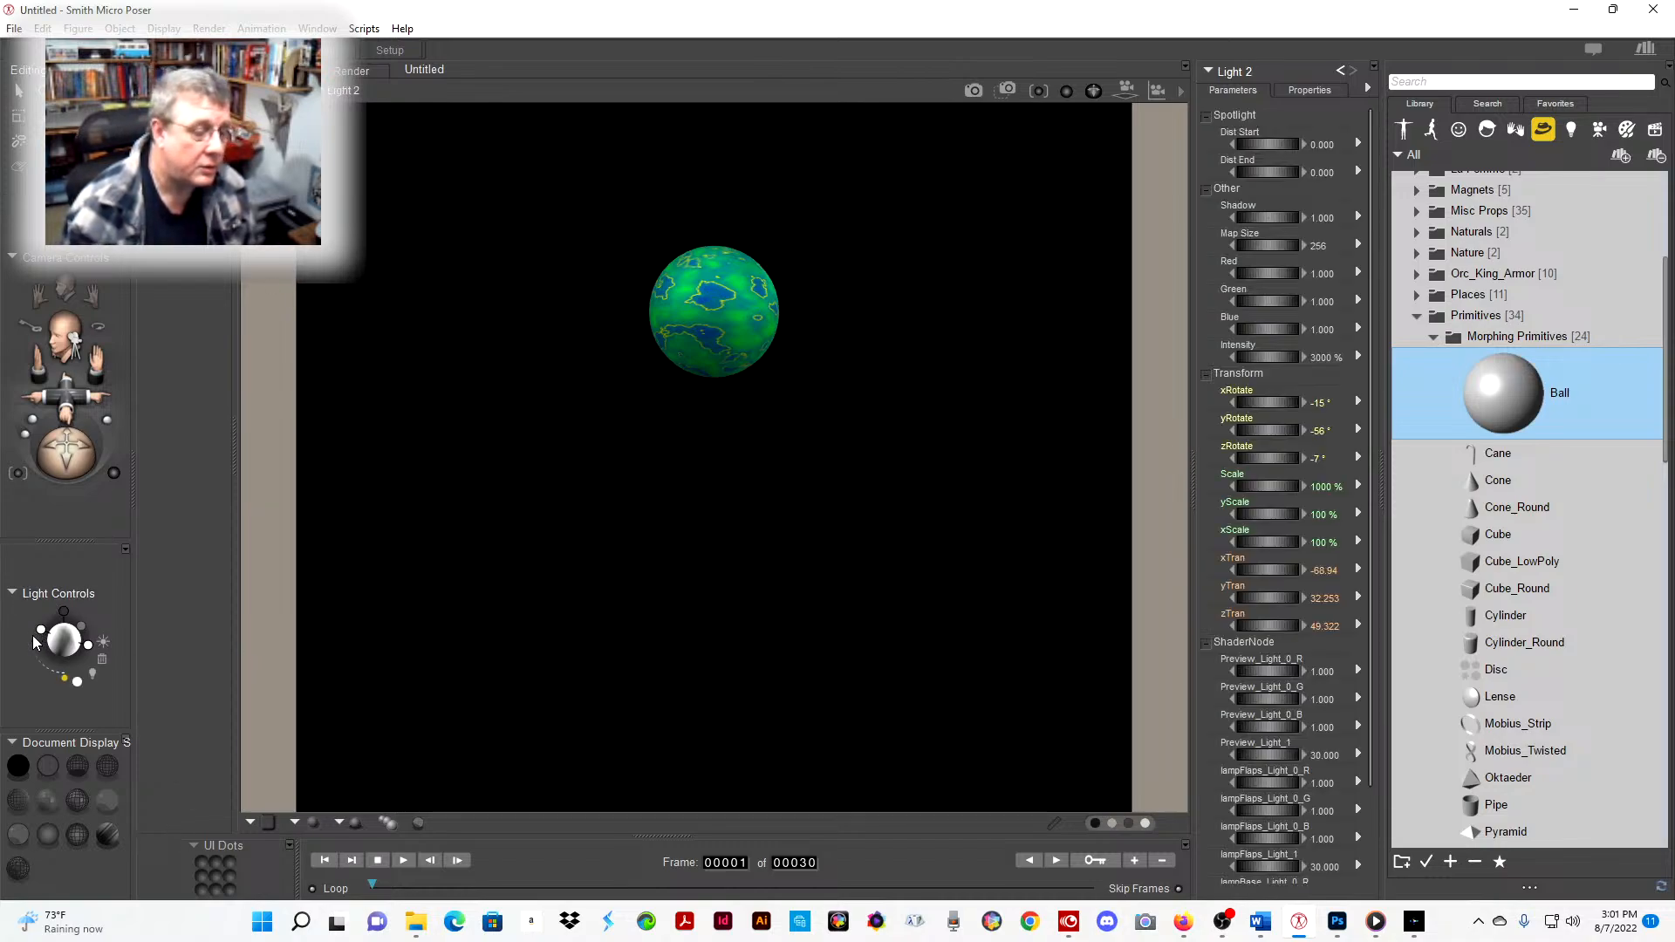
pyautogui.click(102, 660)
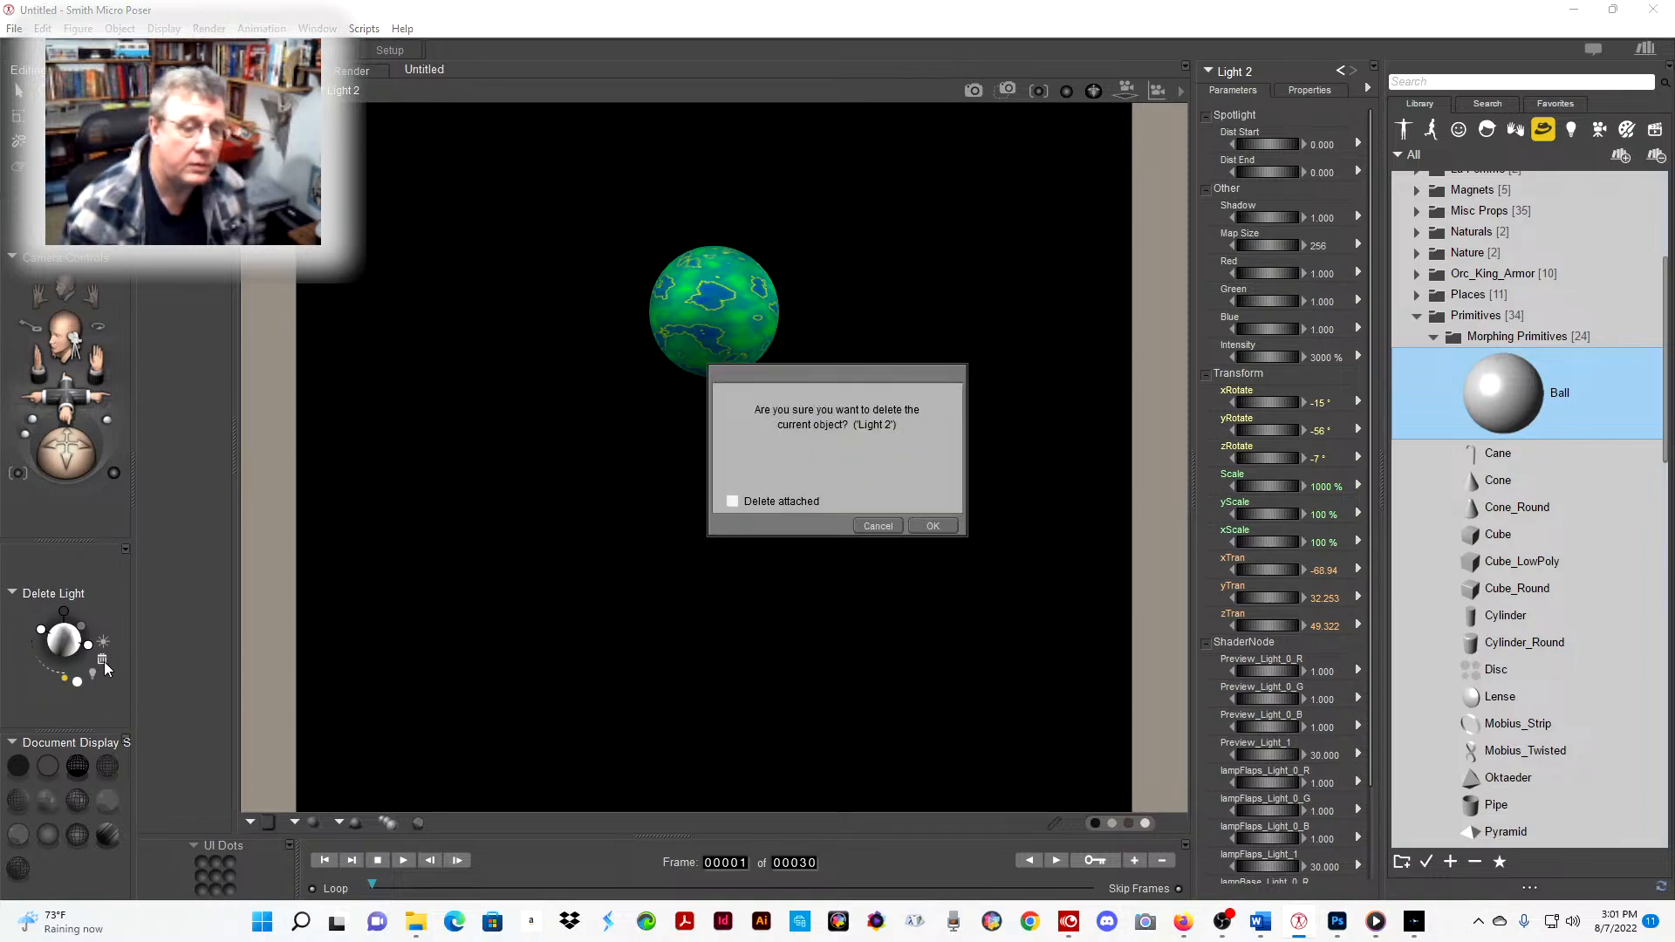
pyautogui.click(919, 521)
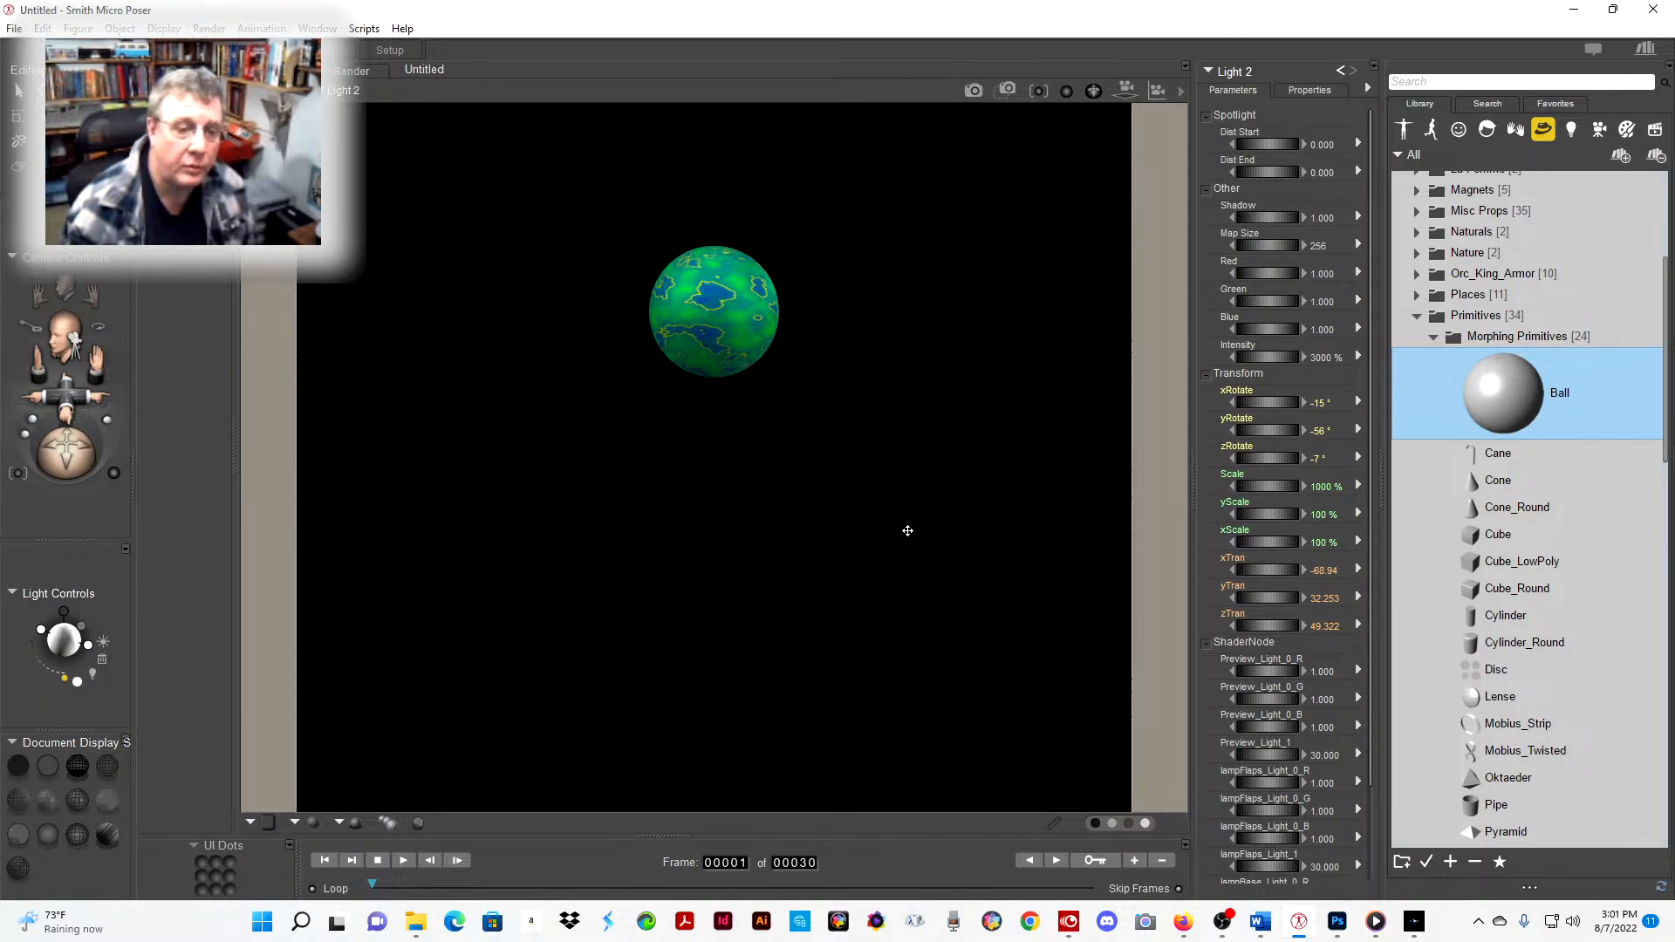
# - Delete Light 1 from the scene and confirm its removal
pyautogui.click(64, 614)
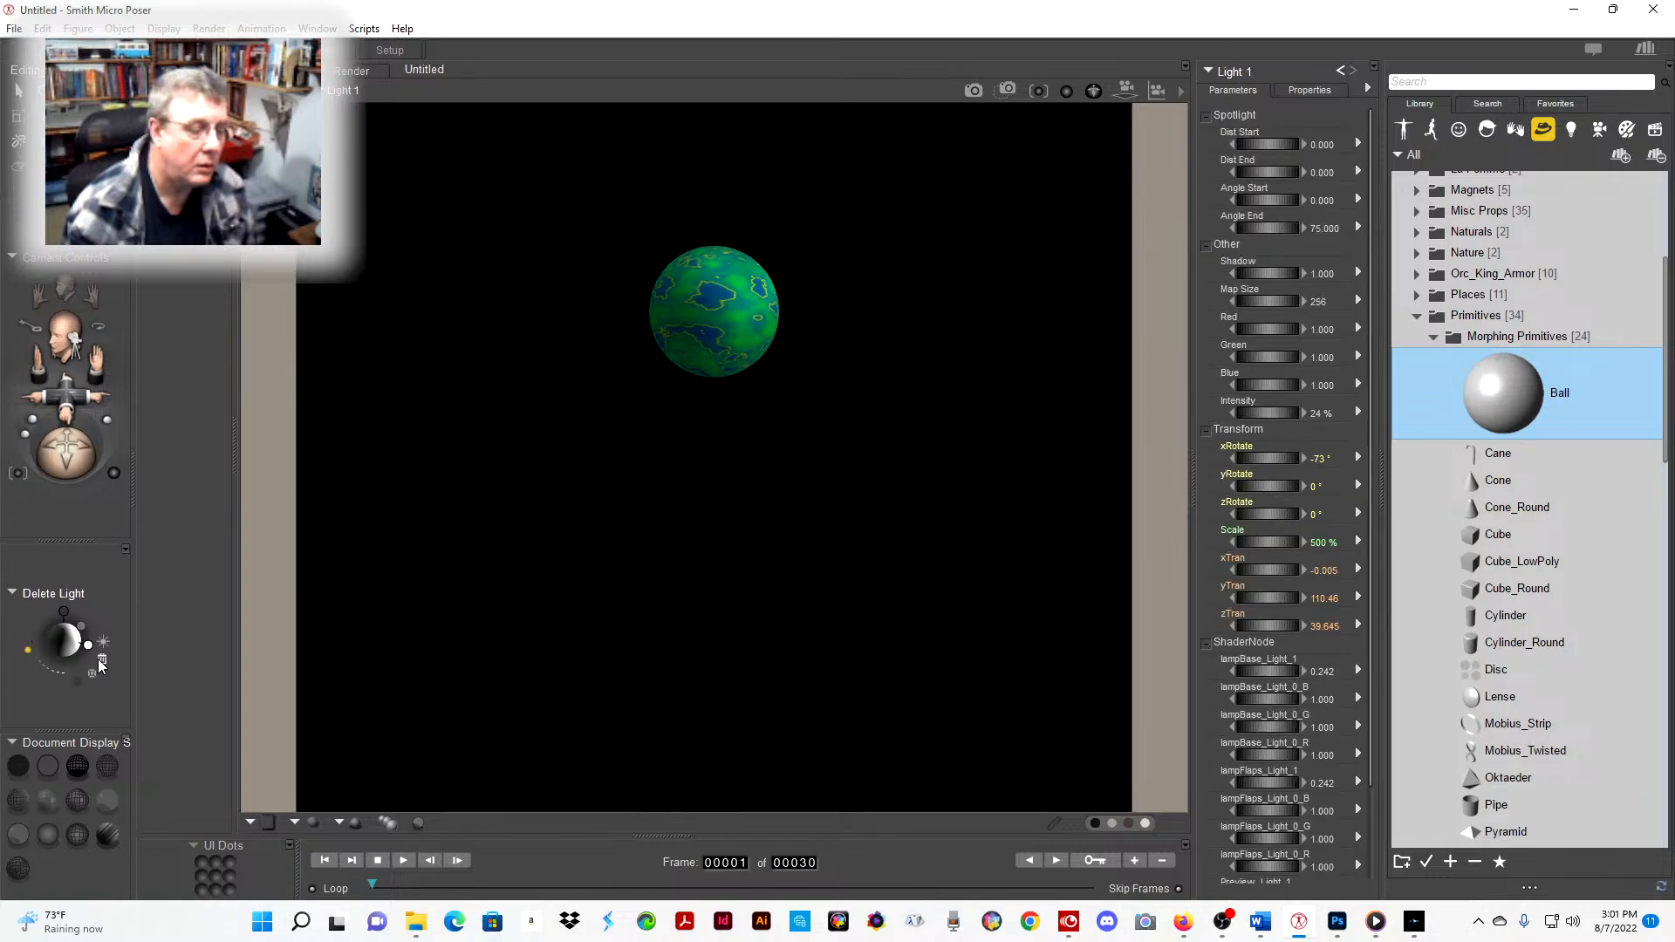
pyautogui.click(101, 661)
pyautogui.click(946, 529)
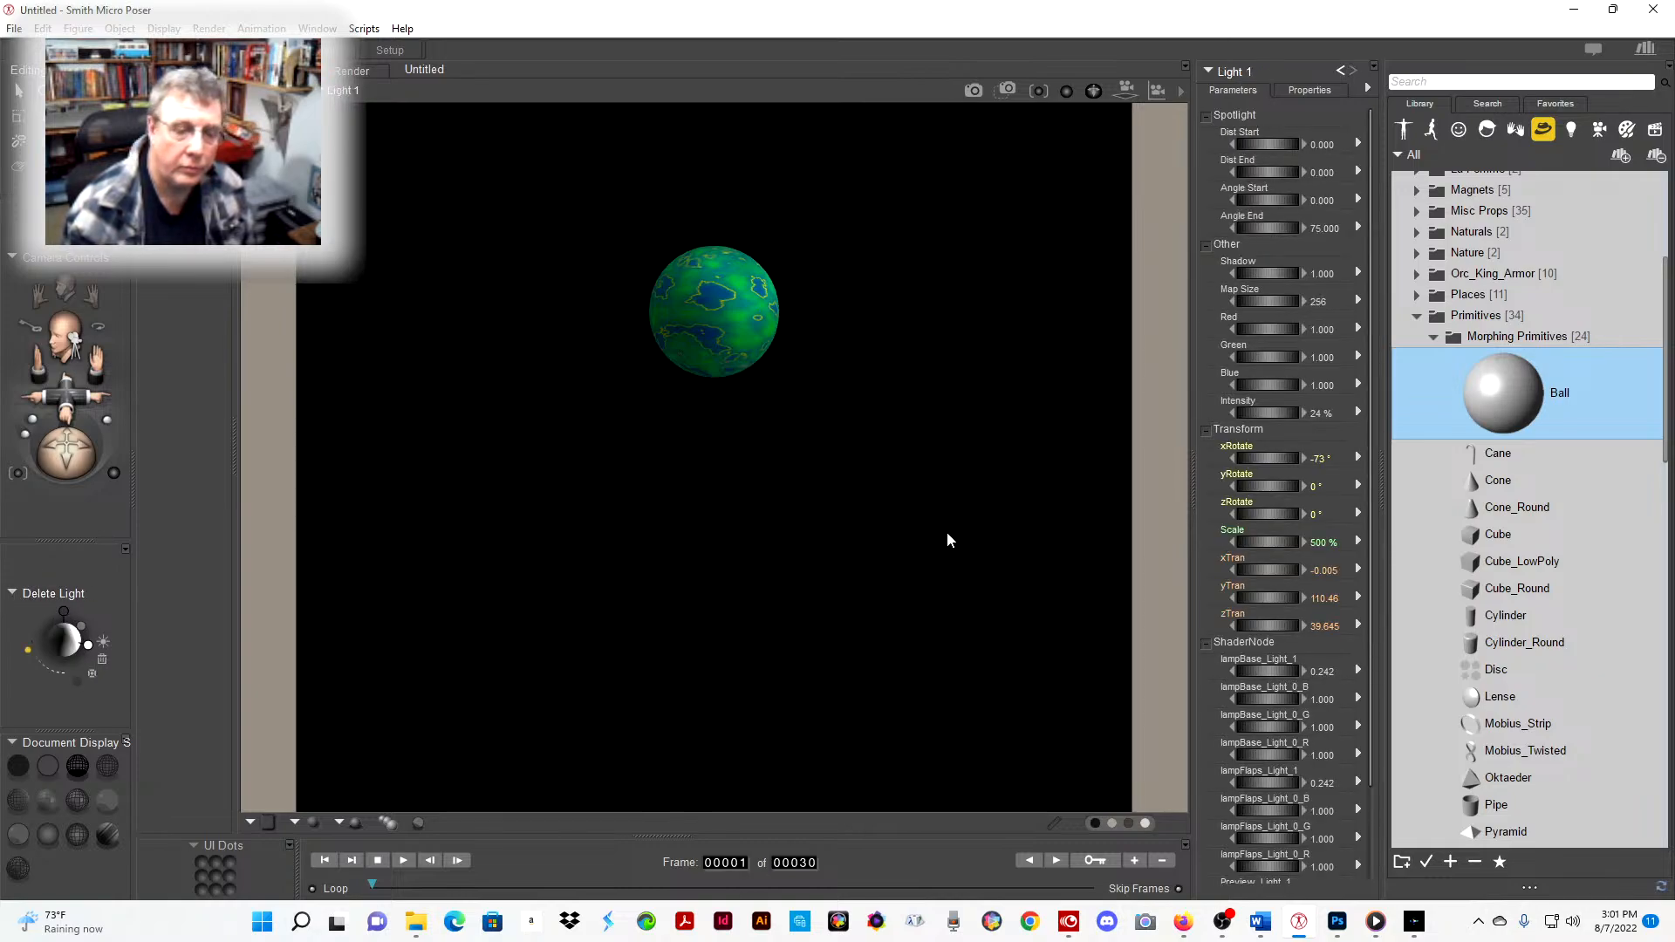
# - Delete Light 3 from the scene and confirm its removal
pyautogui.click(99, 643)
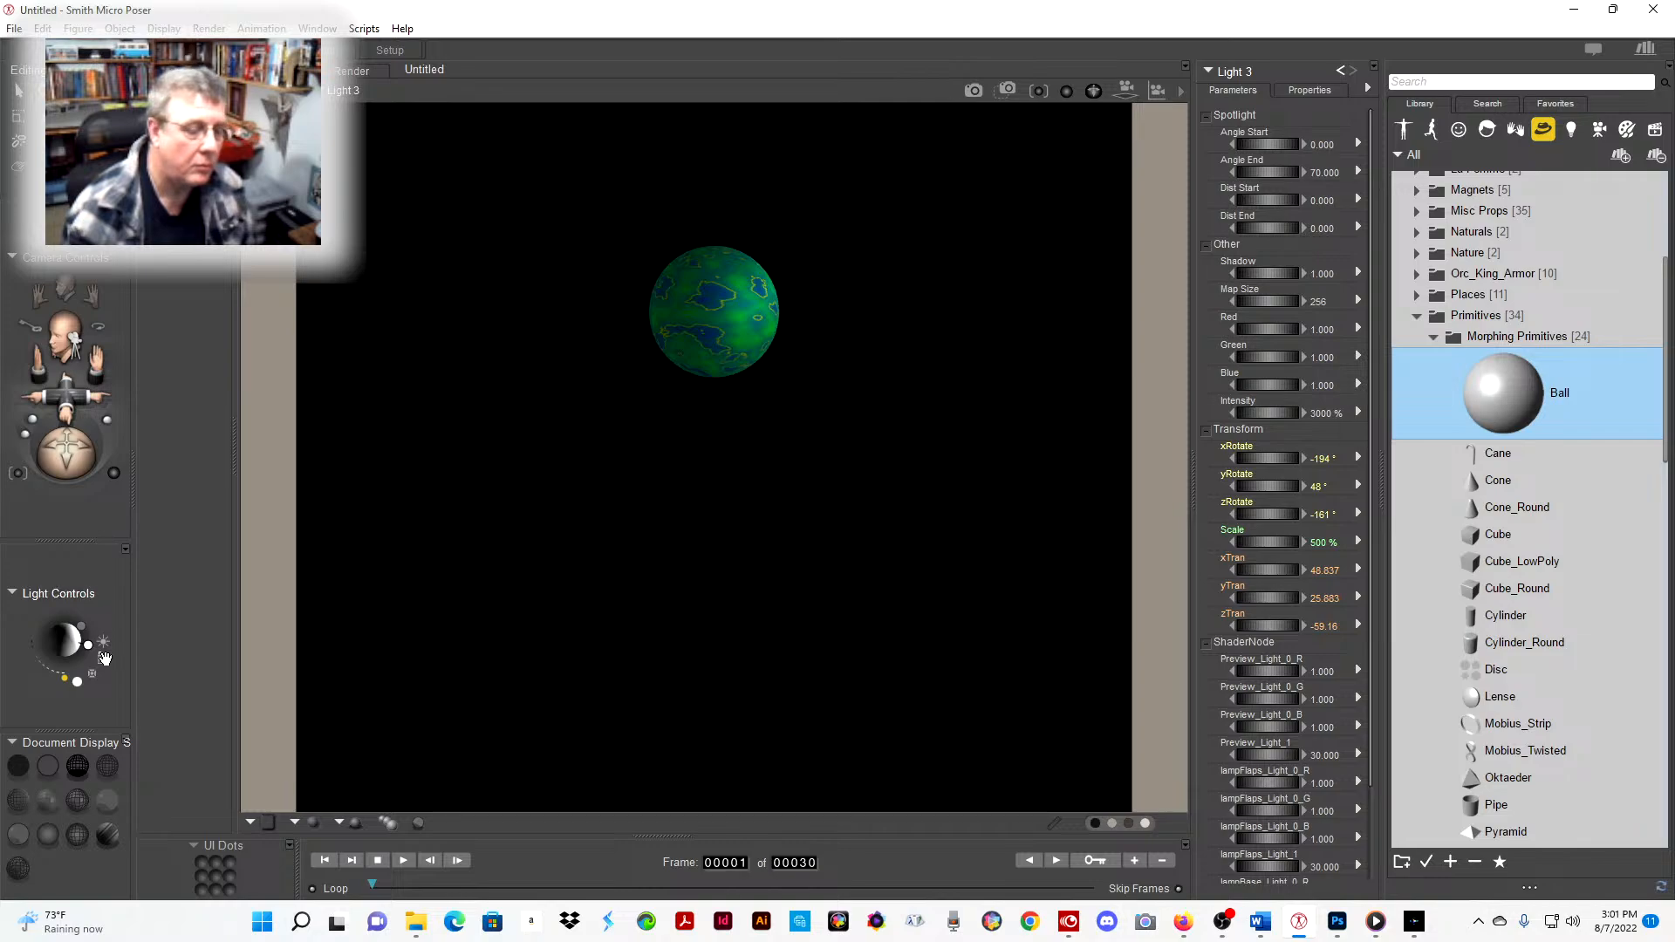
pyautogui.click(102, 661)
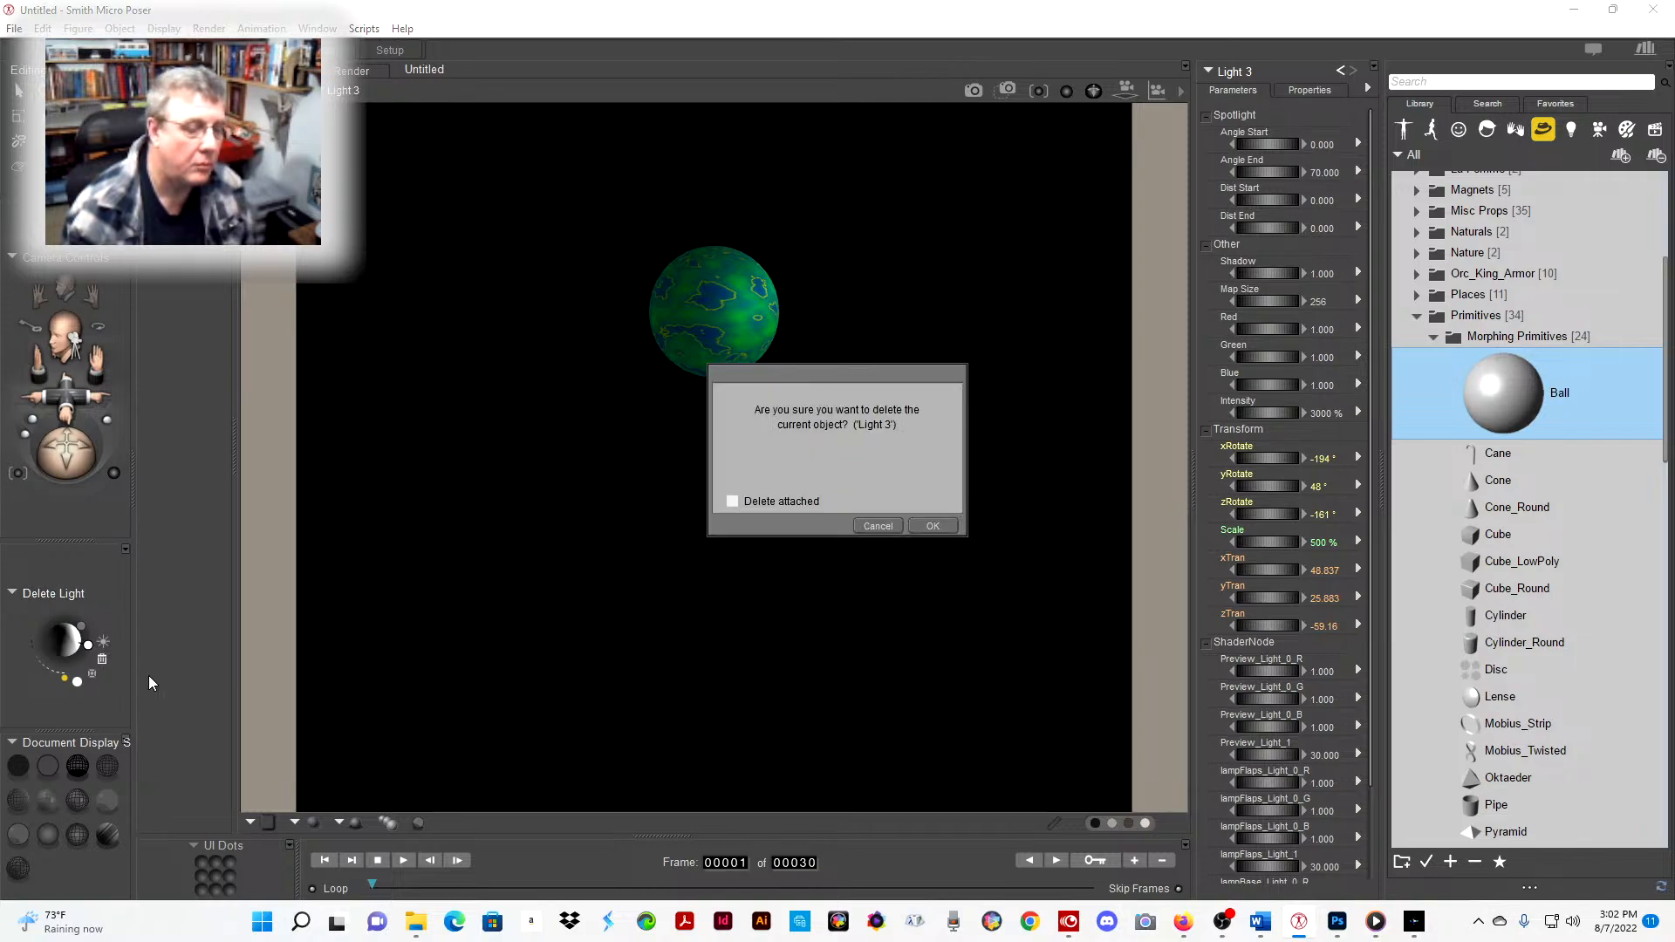
pyautogui.click(930, 526)
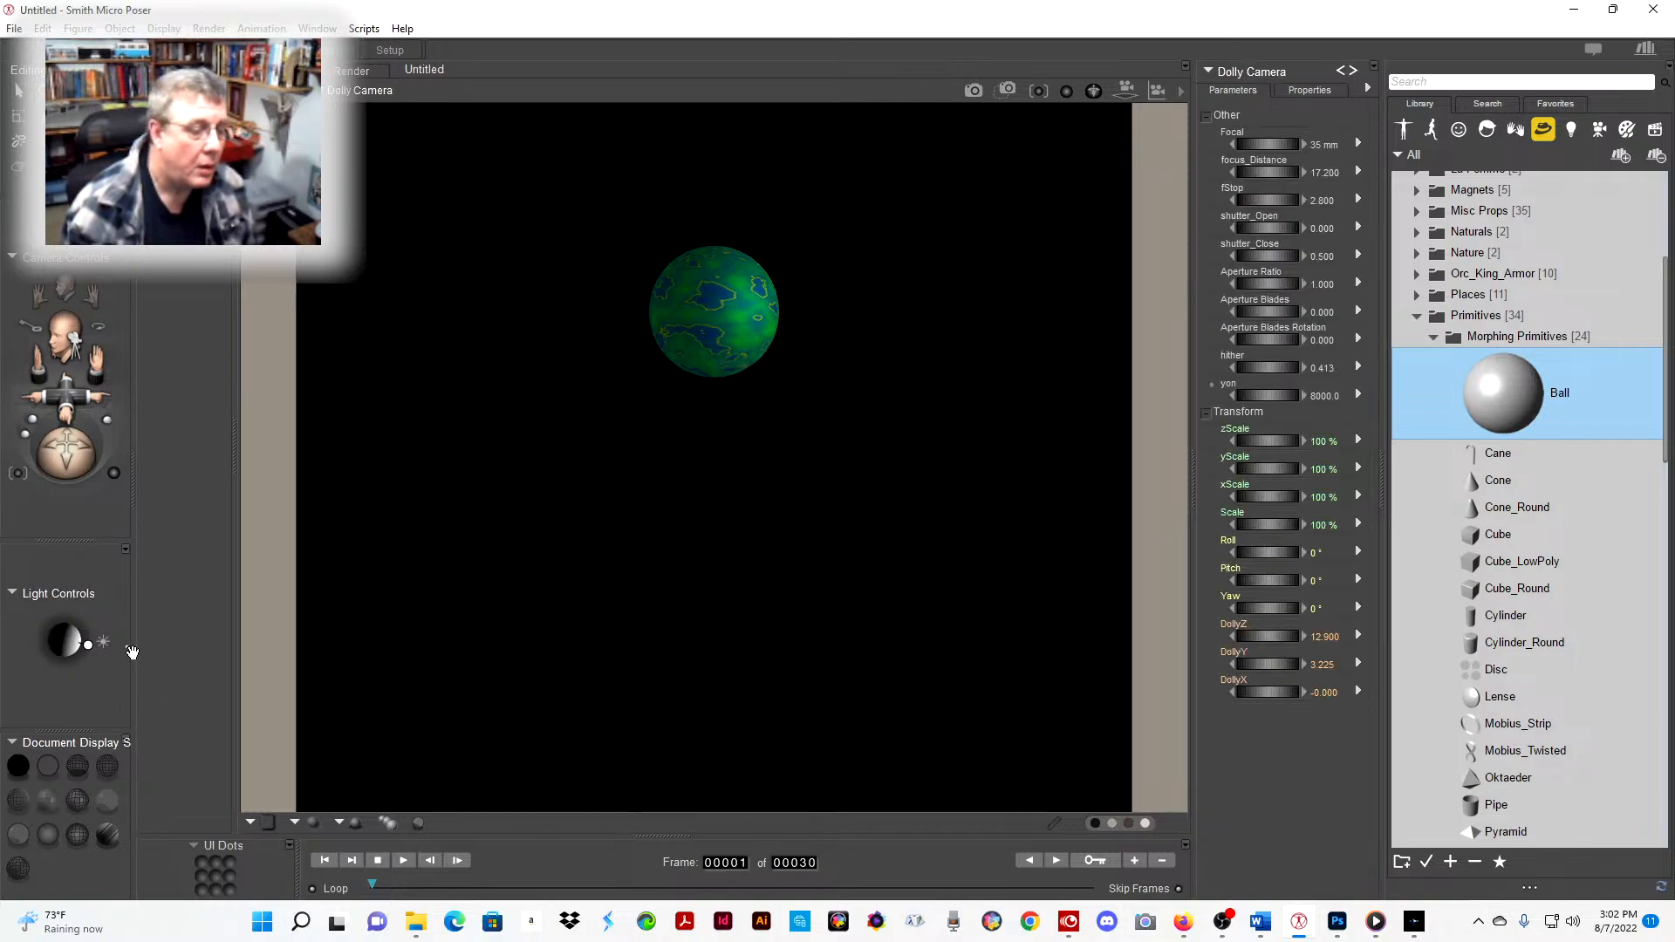
# - Select the remaining Light 4, swing it around to shine from above, and change its type to Infinite
pyautogui.click(87, 643)
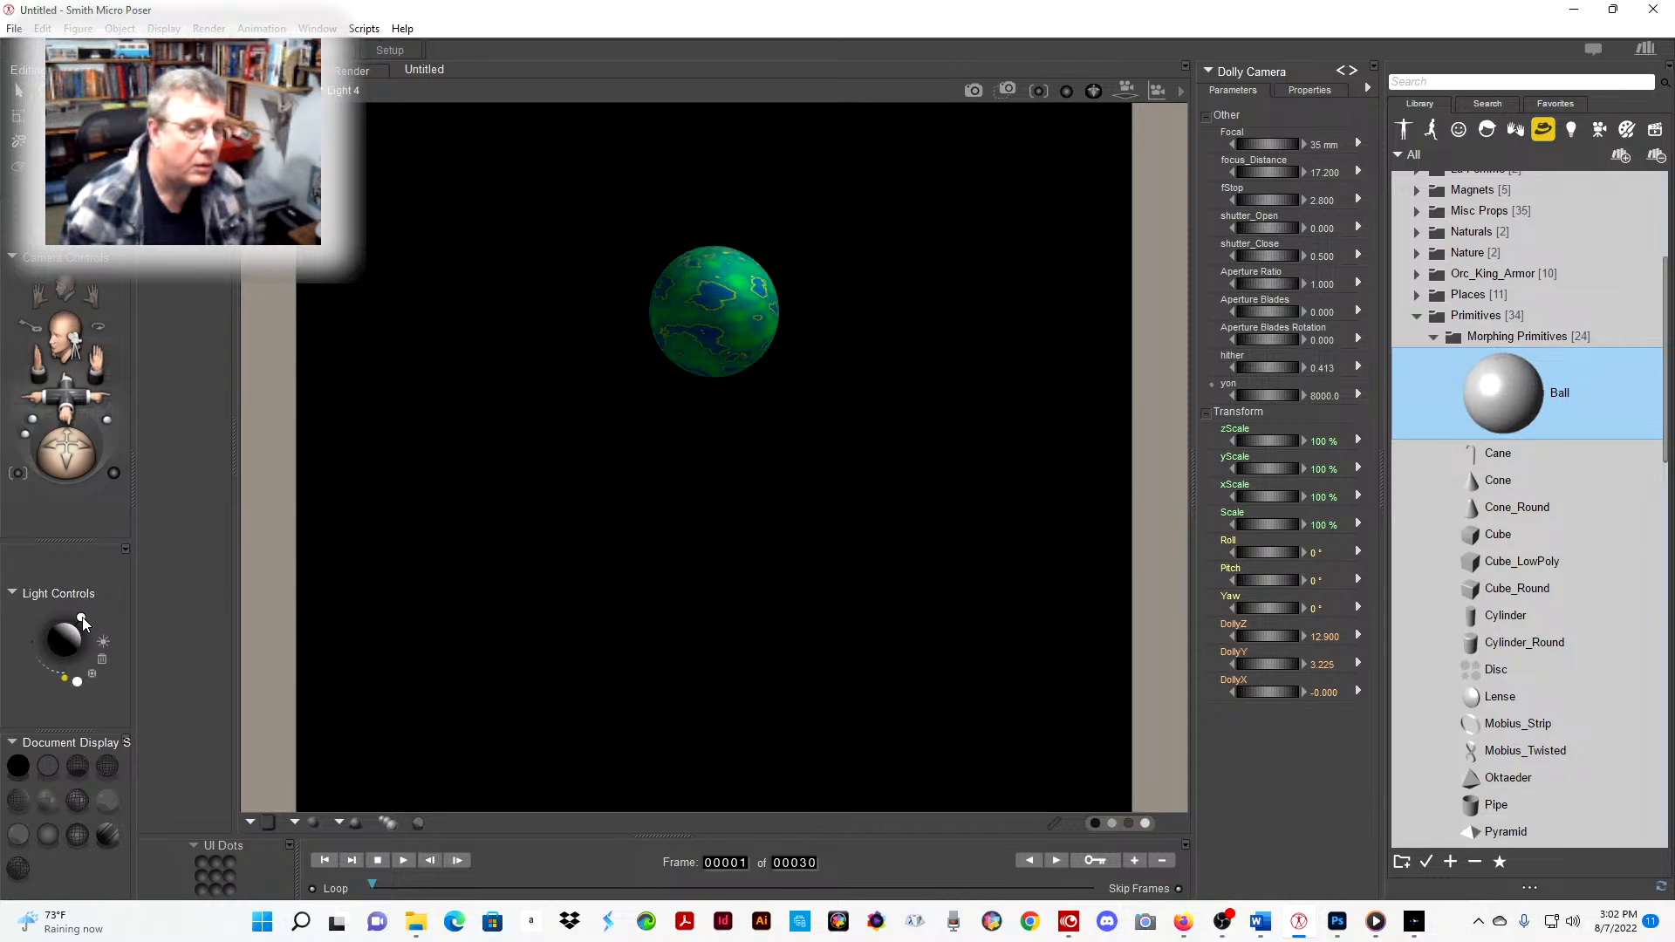
pyautogui.click(1319, 88)
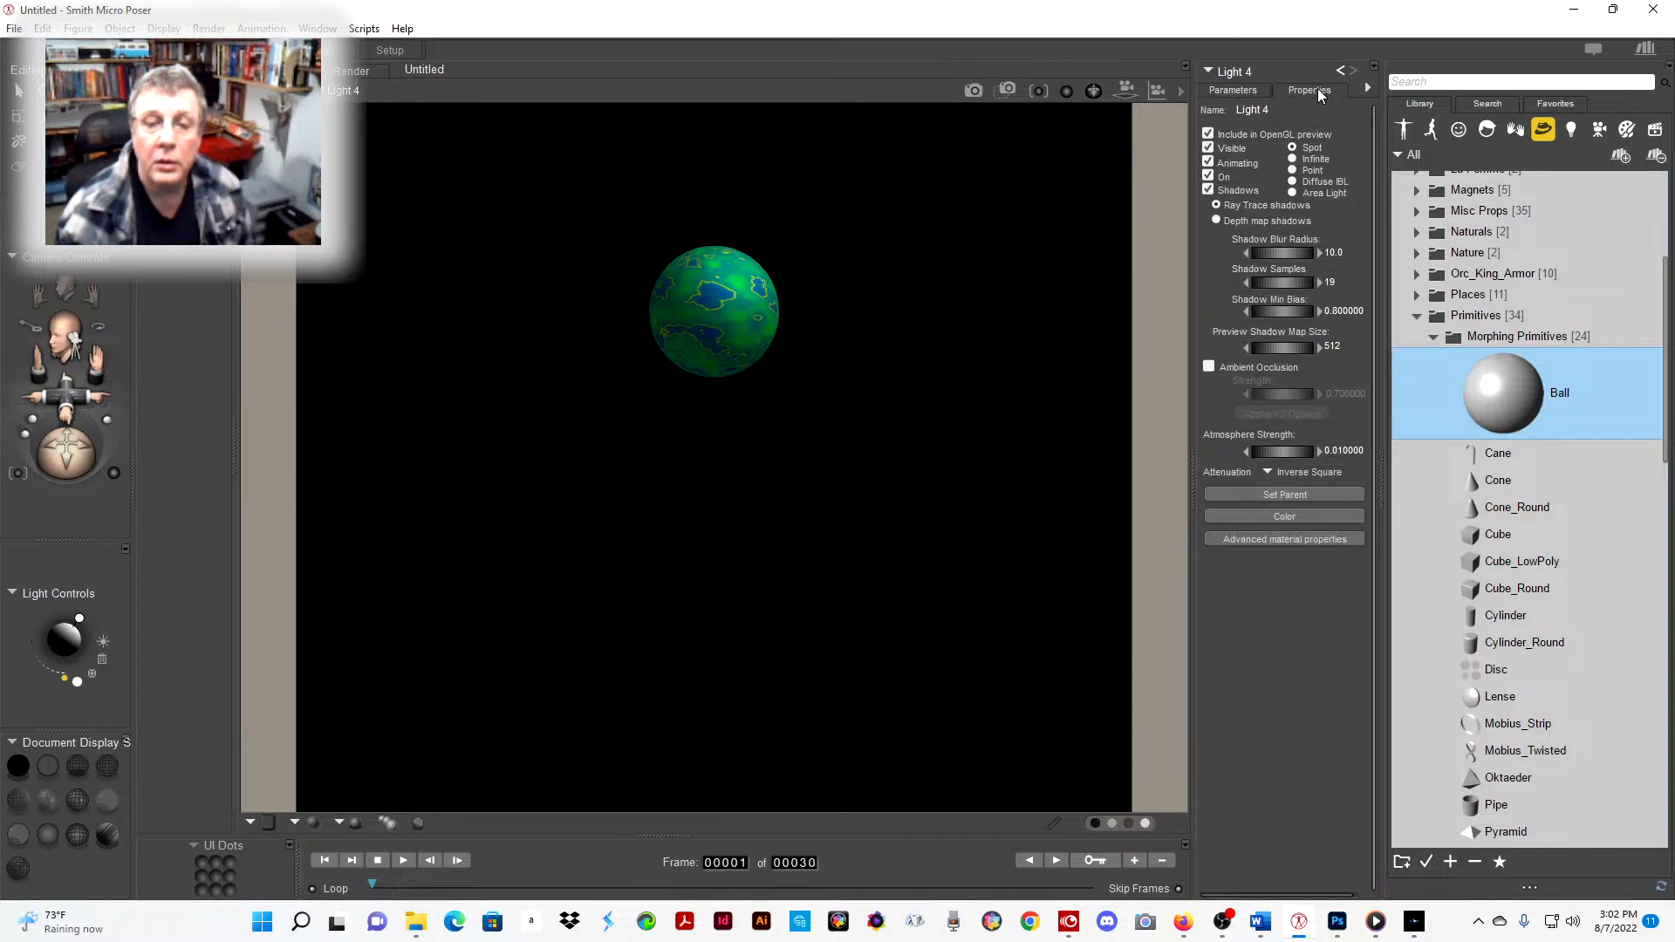
pyautogui.click(1322, 163)
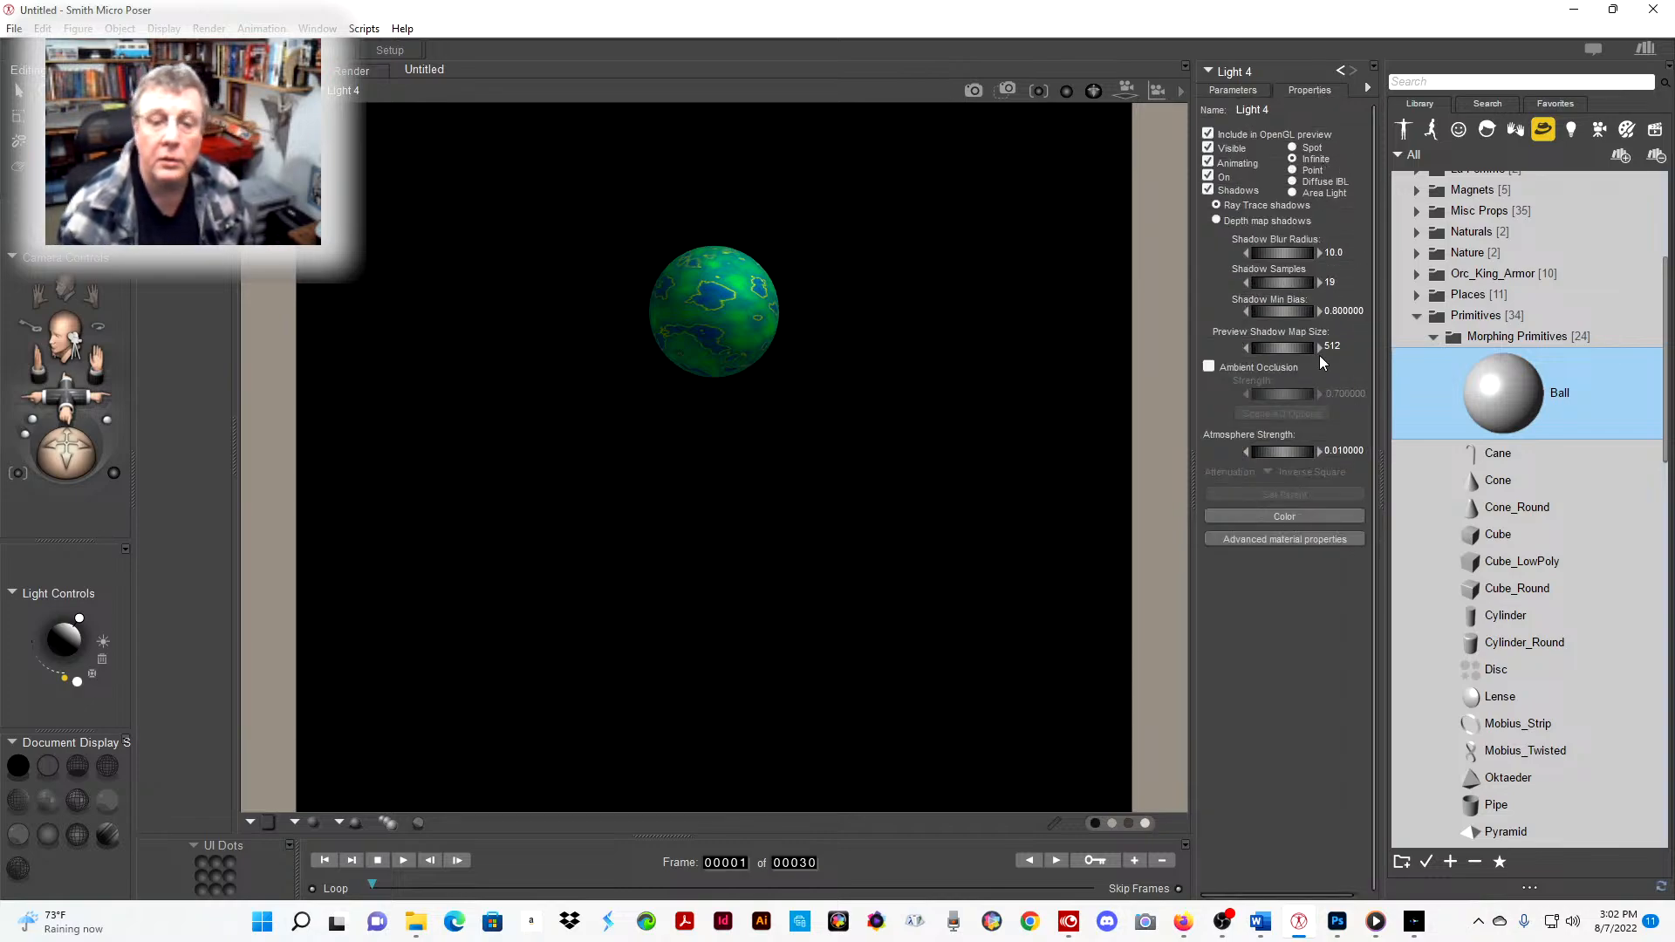
# - Set Light 4's intensity to 100 %
pyautogui.click(1241, 92)
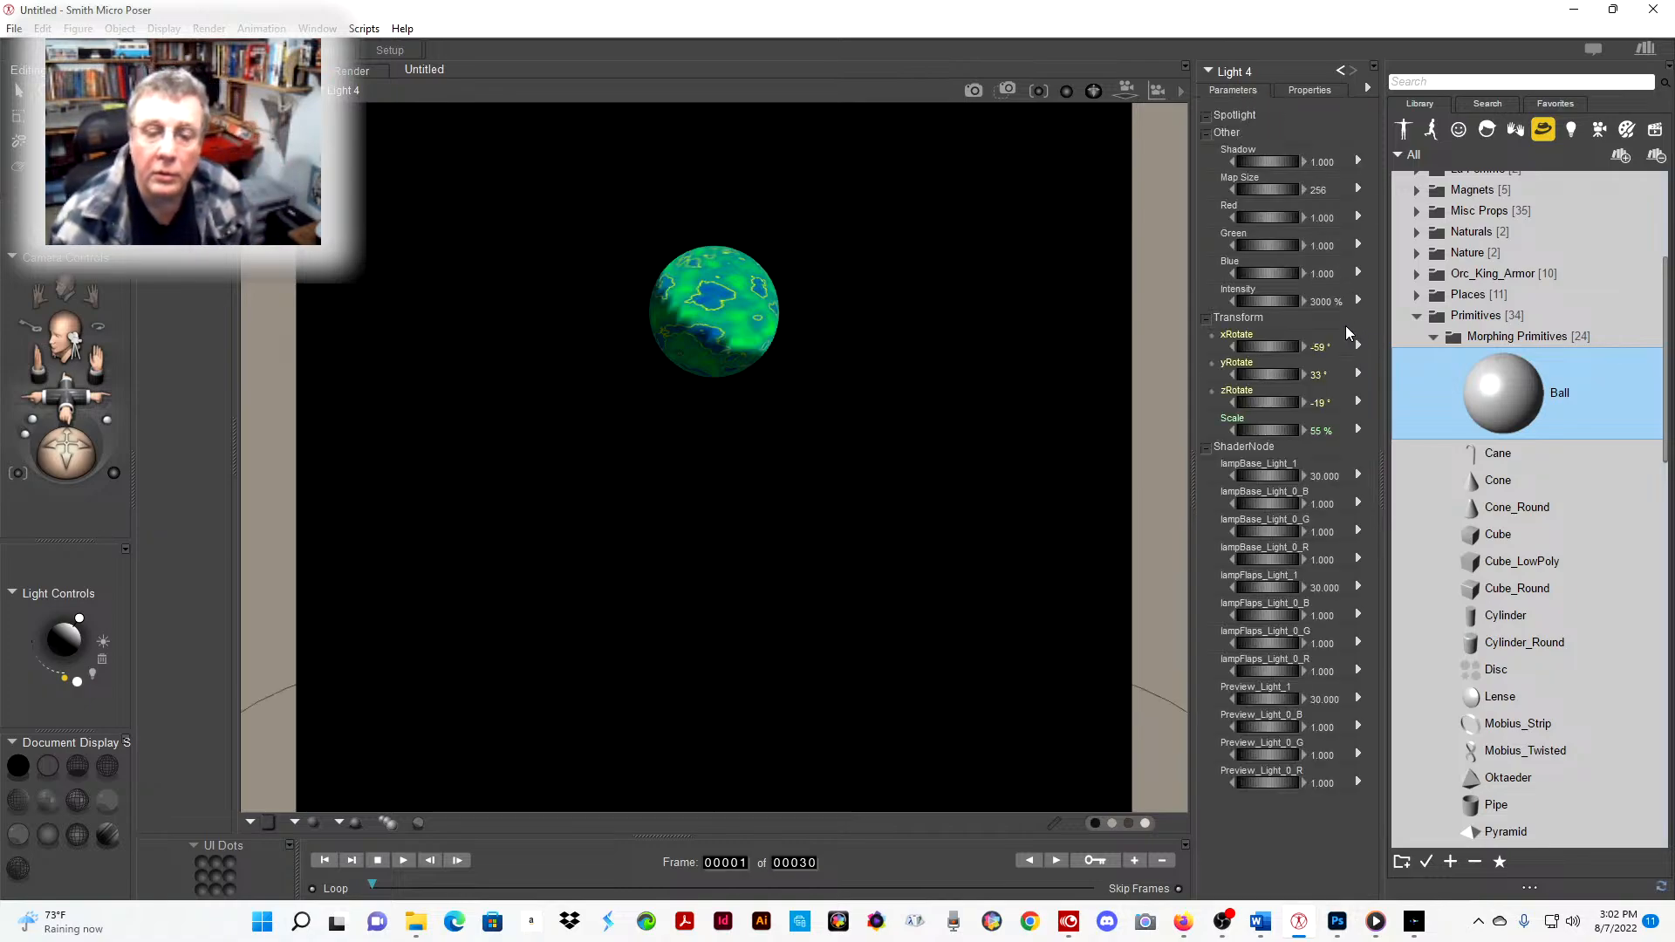
pyautogui.click(1331, 302)
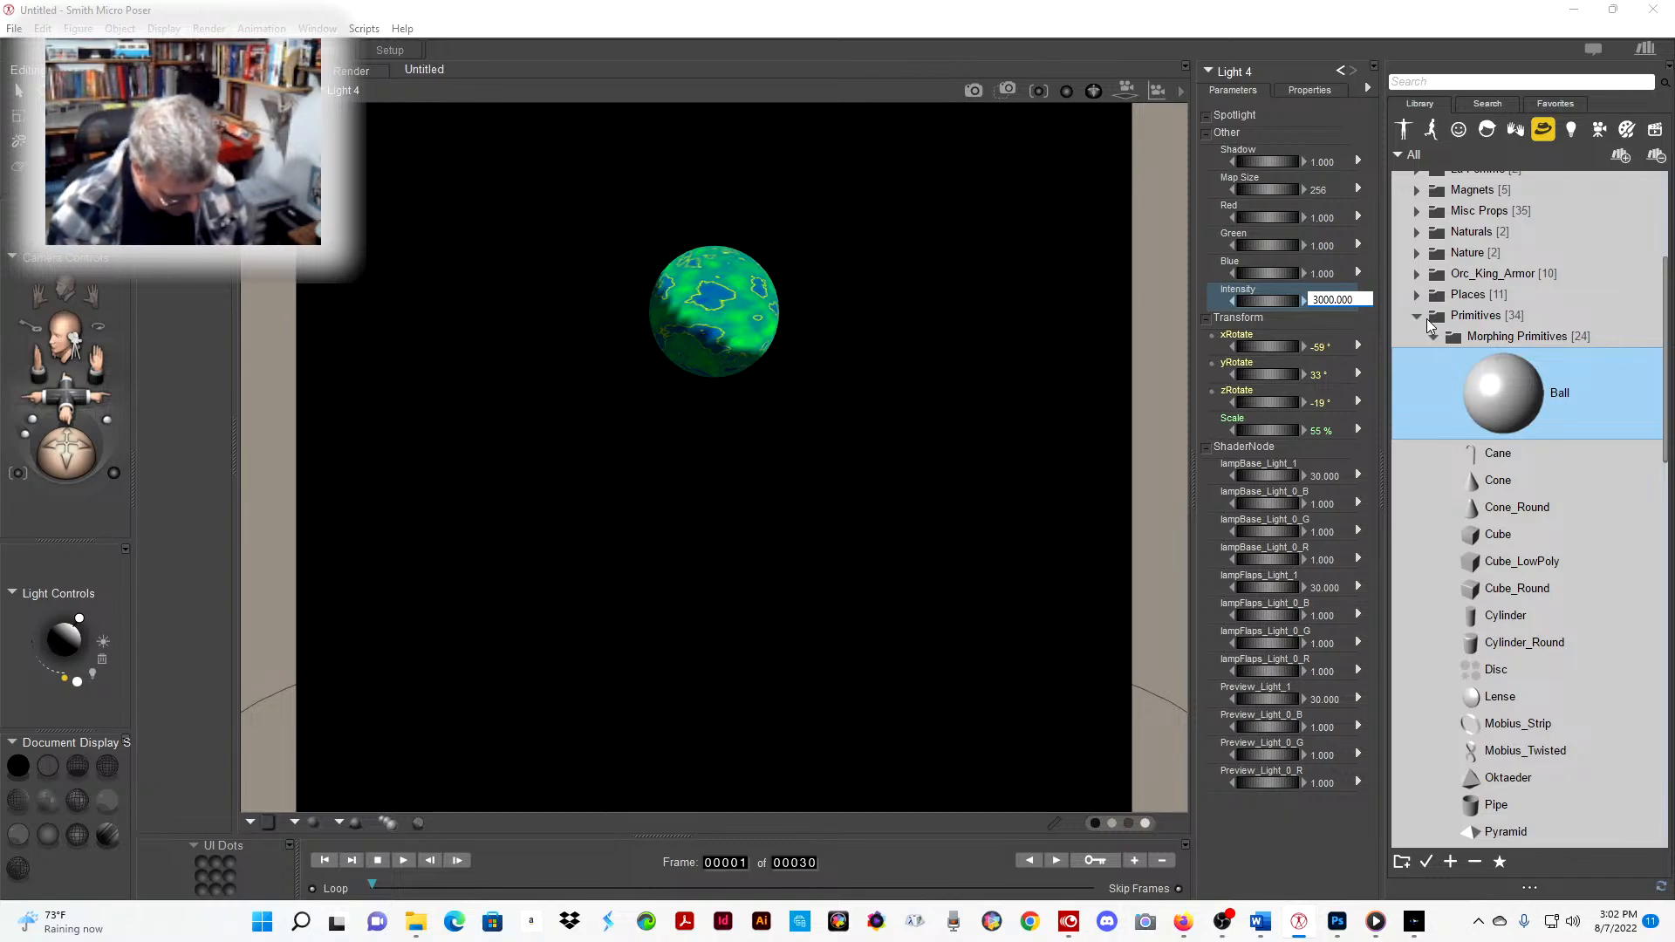
pyautogui.hotkey('ctrl', 'a')
pyautogui.write('100')
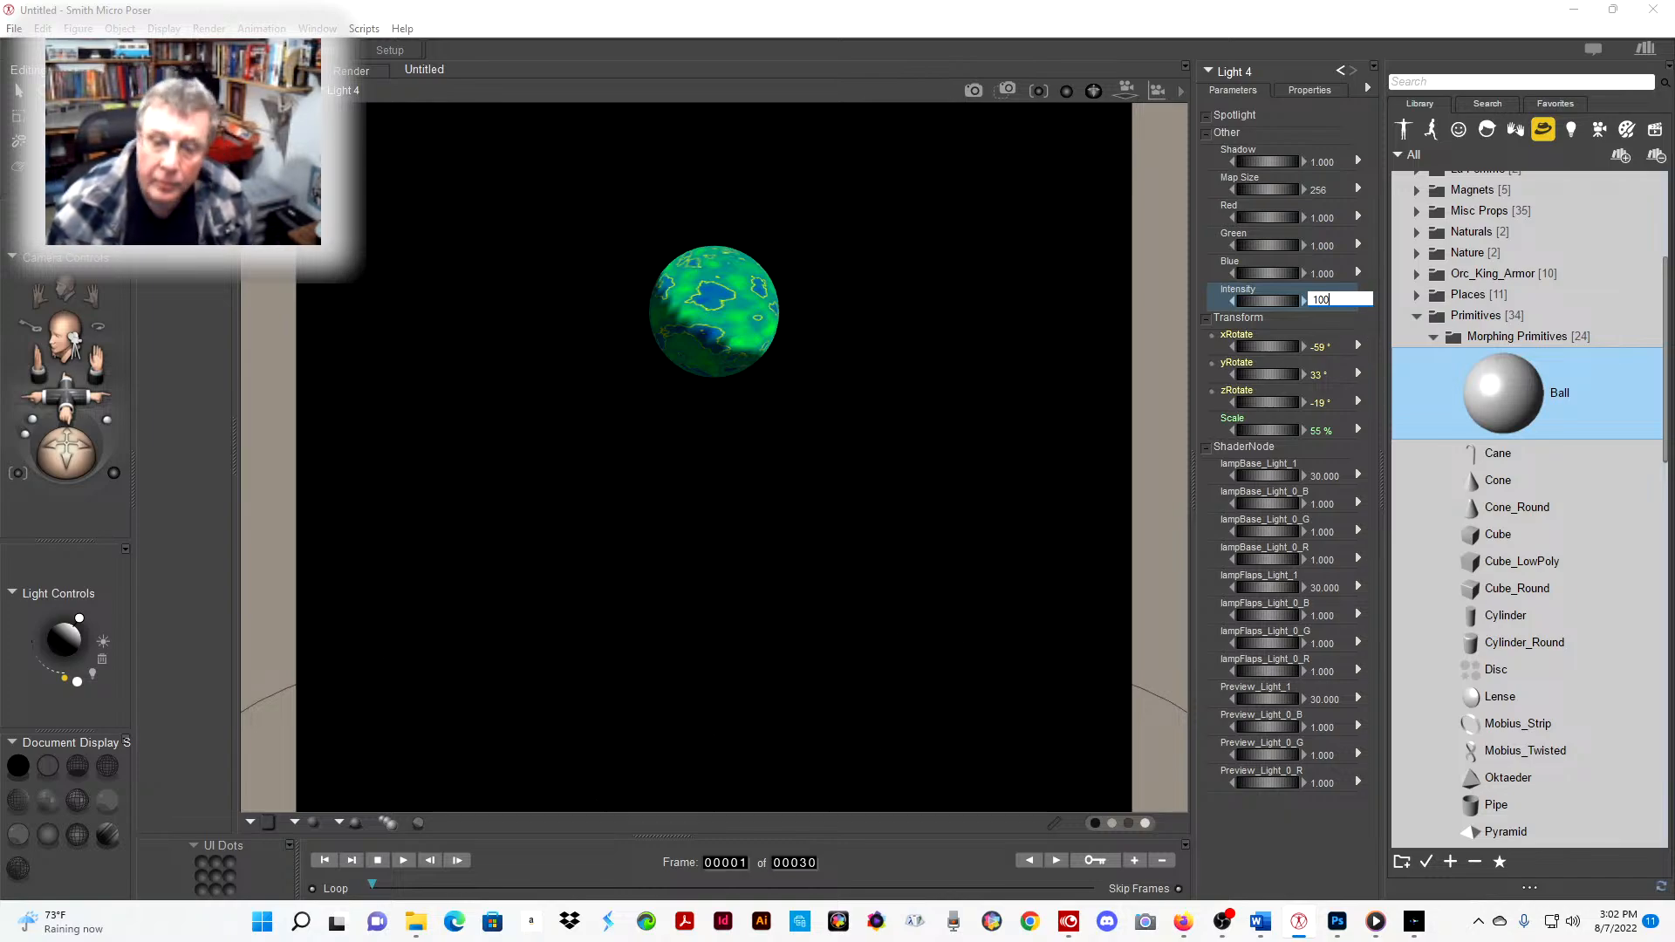
pyautogui.press('Return')
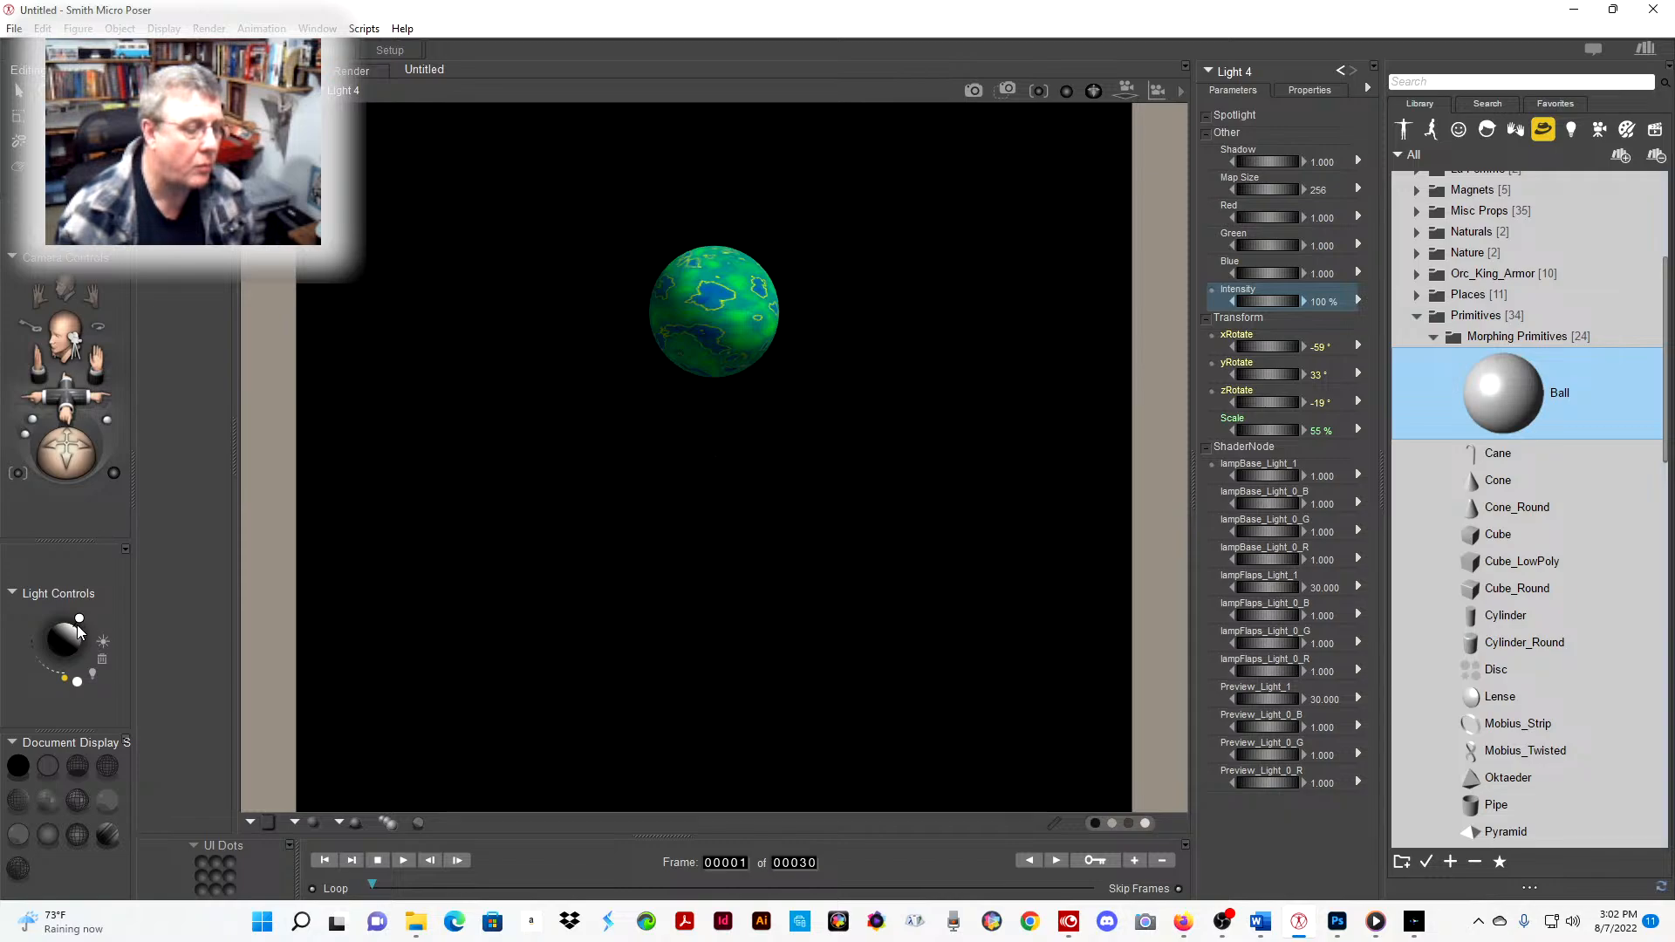
# - Check the earthrise 640.jpg reference in Photoshop, return to Poser, and aim Light 4 at about xRotate -49°, yRotate 21° and zRotate -10°
pyautogui.moveTo(79, 621)
pyautogui.mouseDown()
pyautogui.moveTo(65, 616)
pyautogui.moveTo(80, 623)
pyautogui.mouseUp()
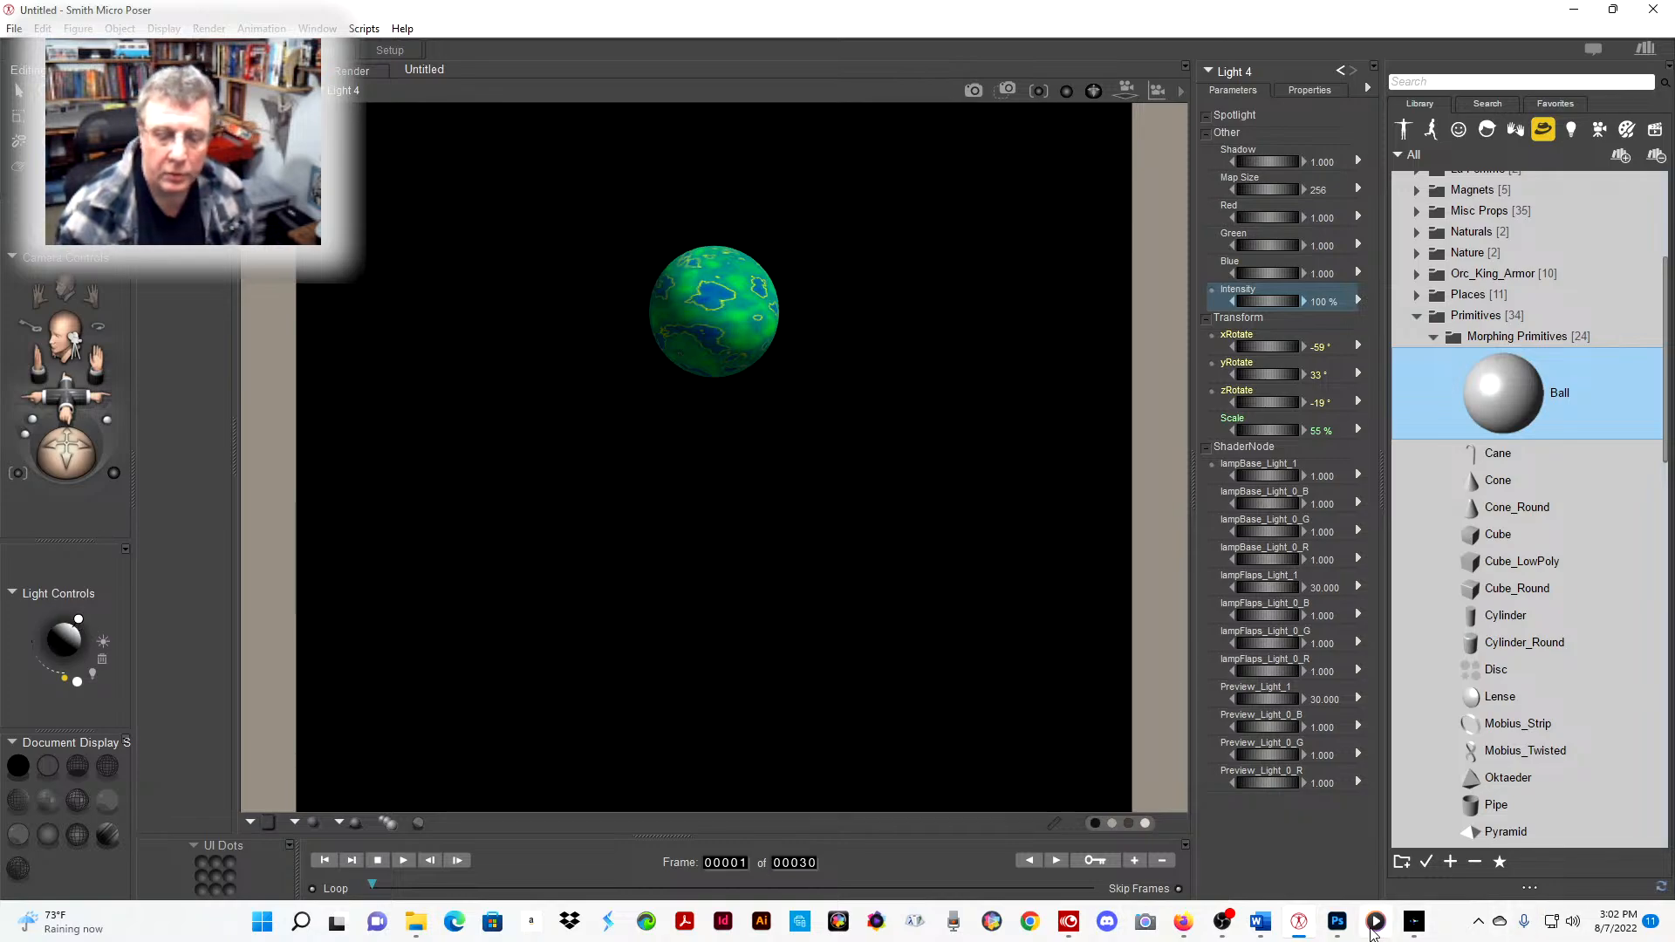
pyautogui.click(1344, 934)
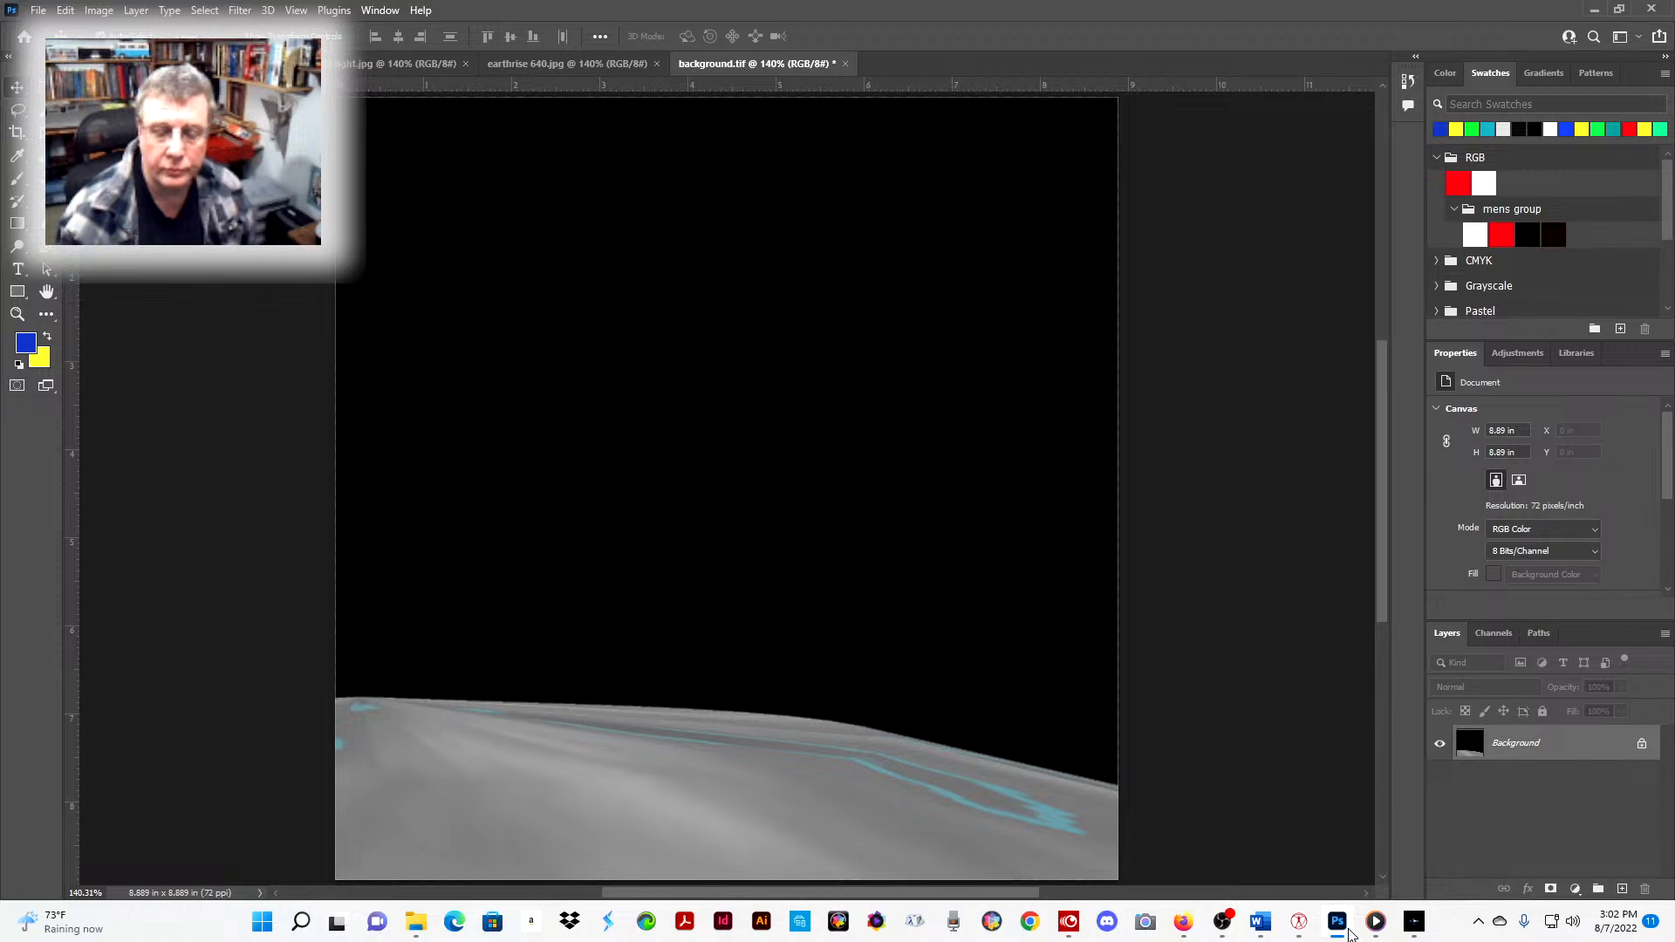
pyautogui.click(544, 75)
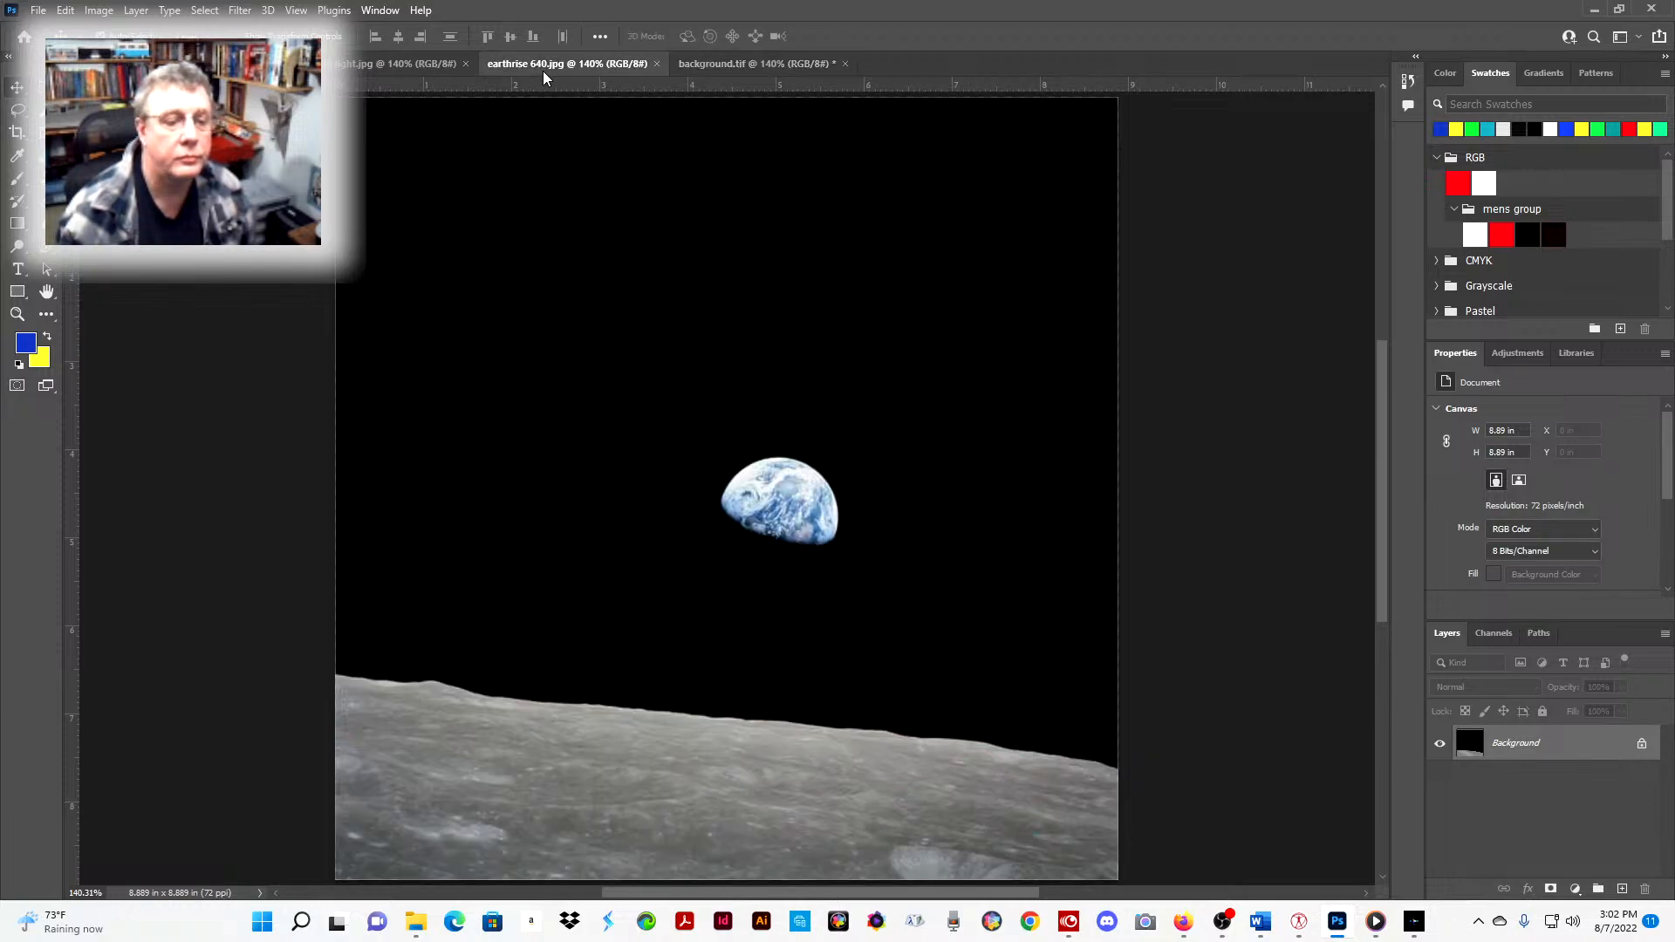
pyautogui.click(1292, 931)
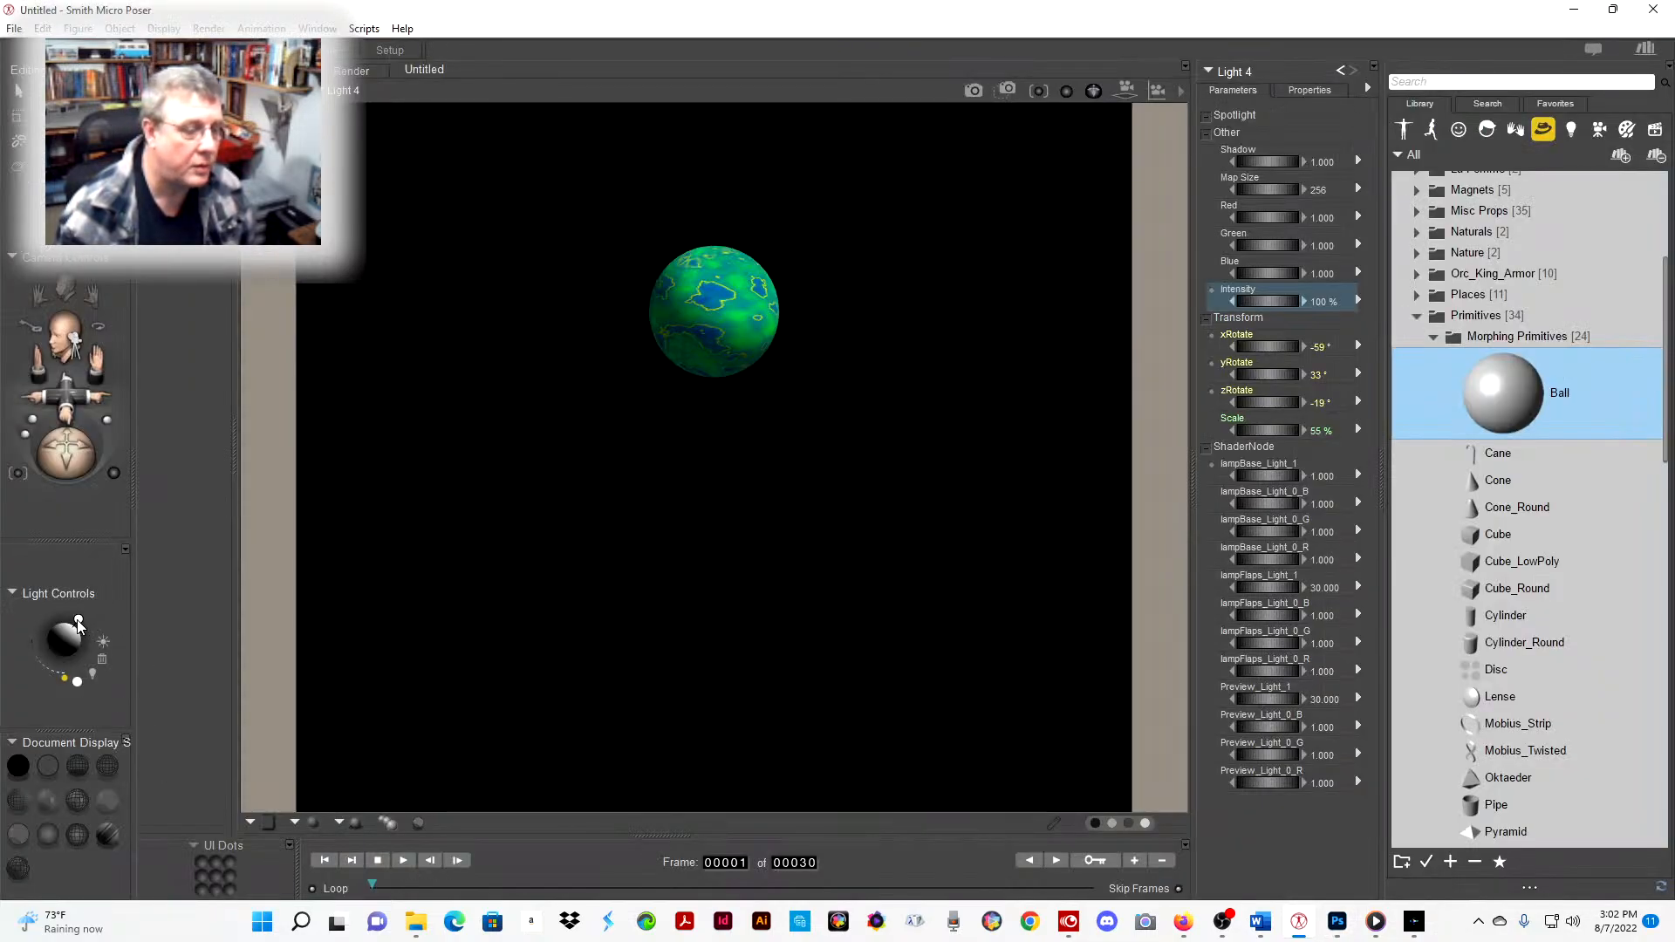
pyautogui.moveTo(78, 620); pyautogui.dragTo(74, 621)
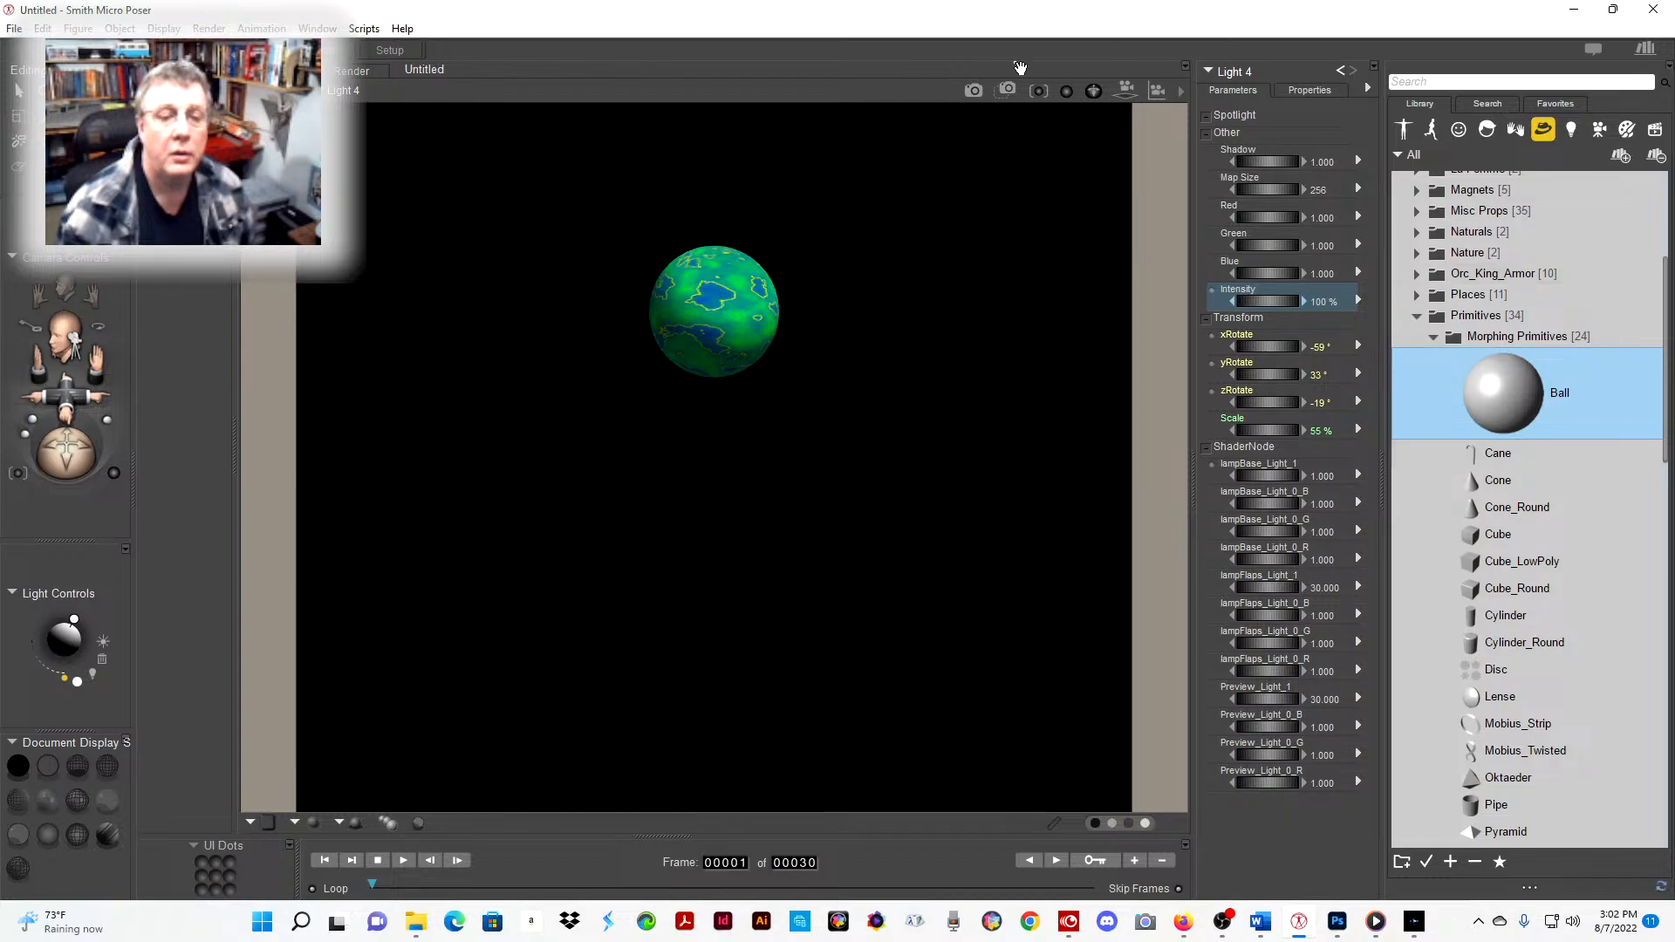
# - Render only the area around the earth to check the new lighting, and return to the scene preview
pyautogui.click(1006, 90)
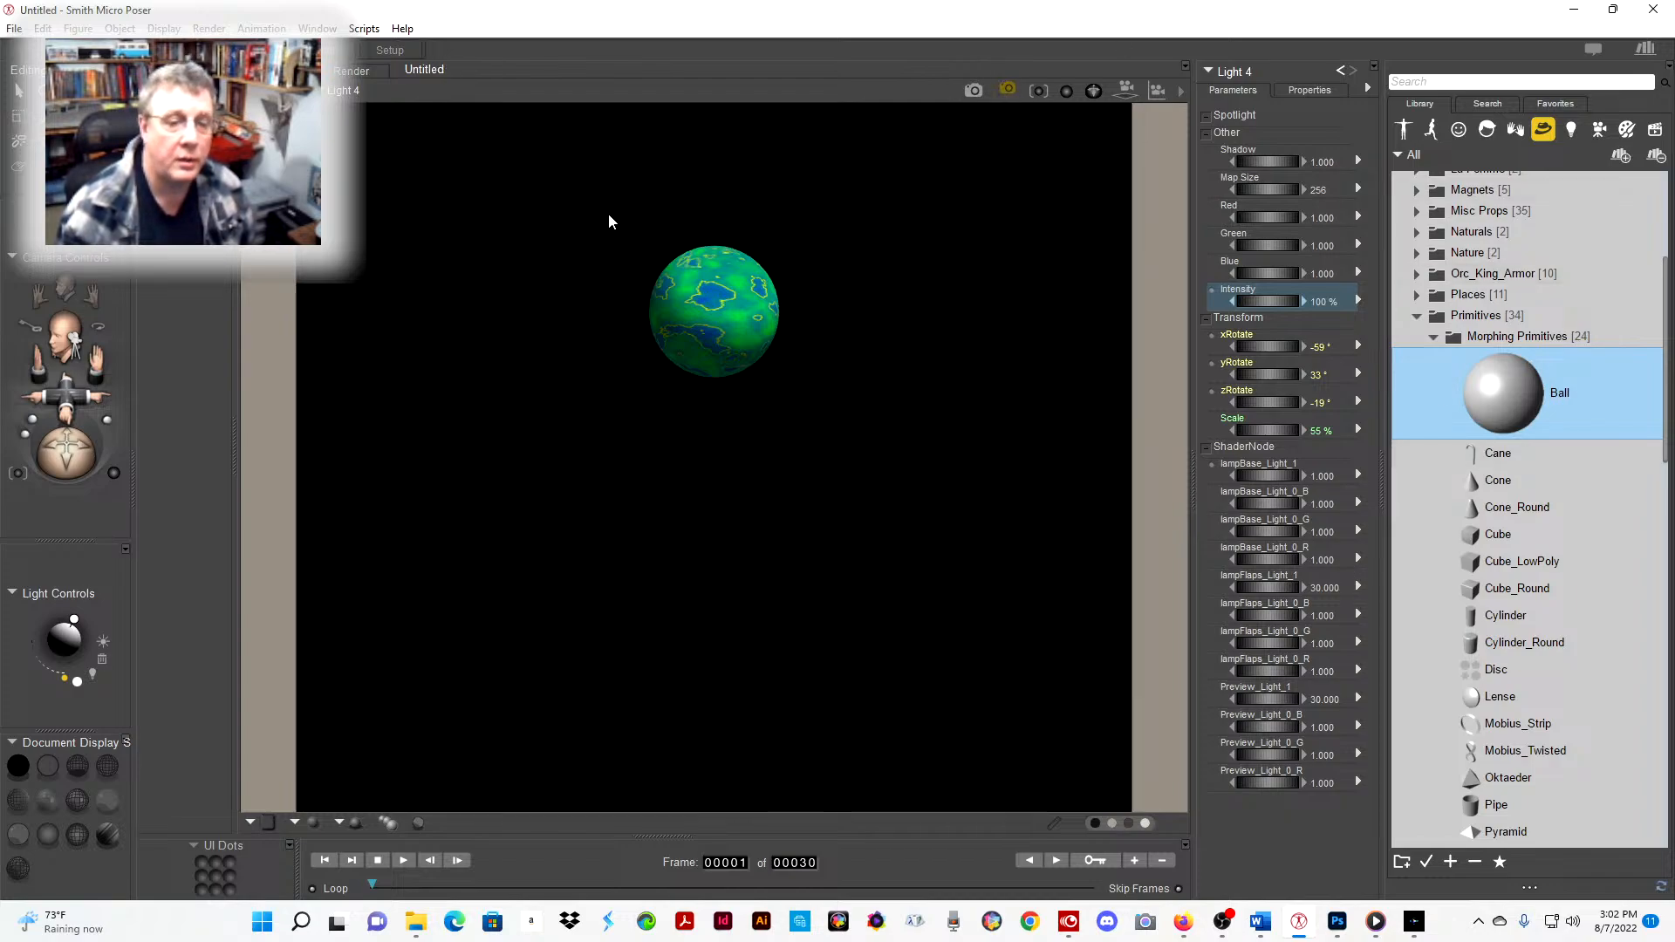
pyautogui.moveTo(604, 219); pyautogui.dragTo(836, 431)
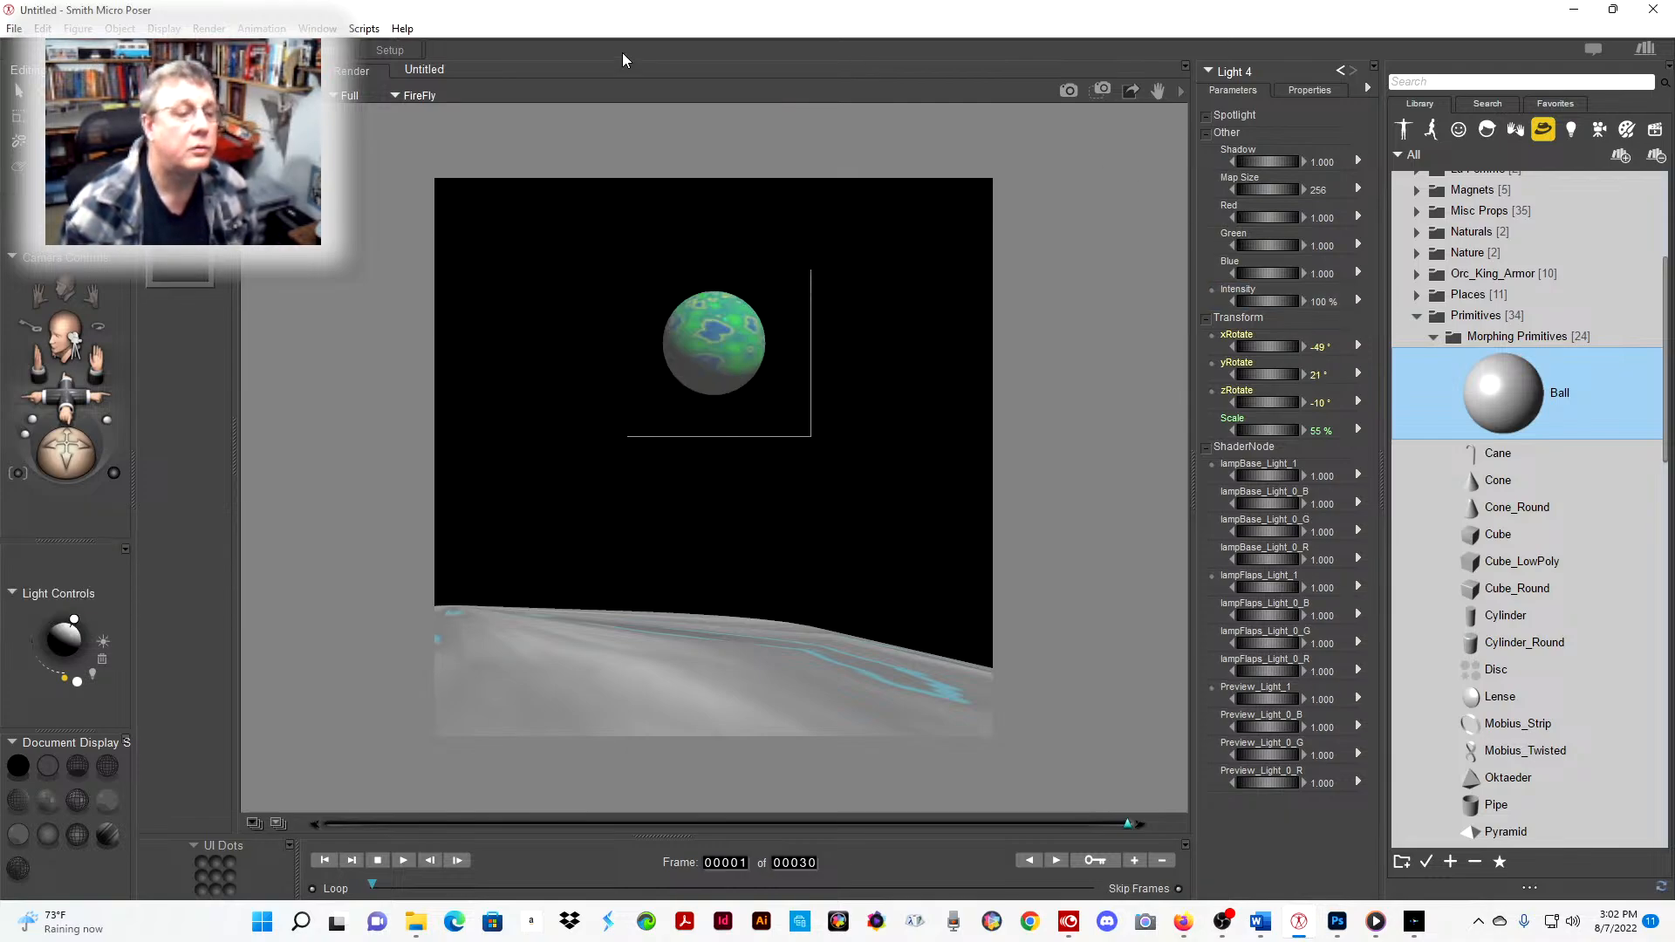
pyautogui.click(279, 71)
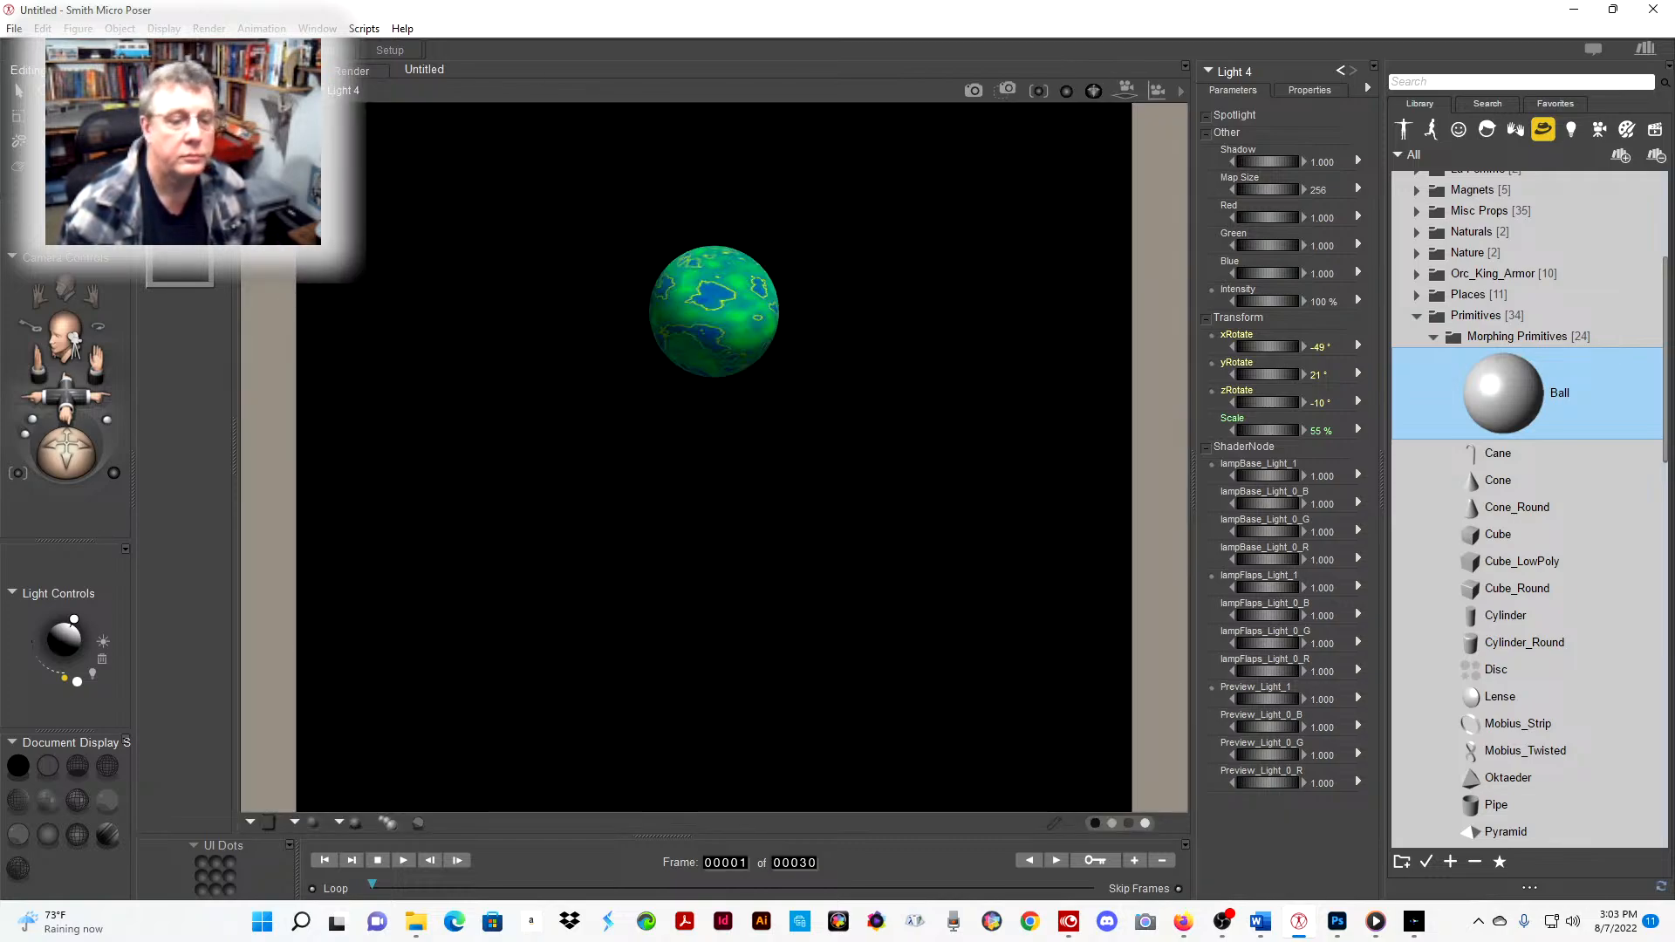
# - Switch to the material setup and load the earth prop's material for editing
pyautogui.click(100, 50)
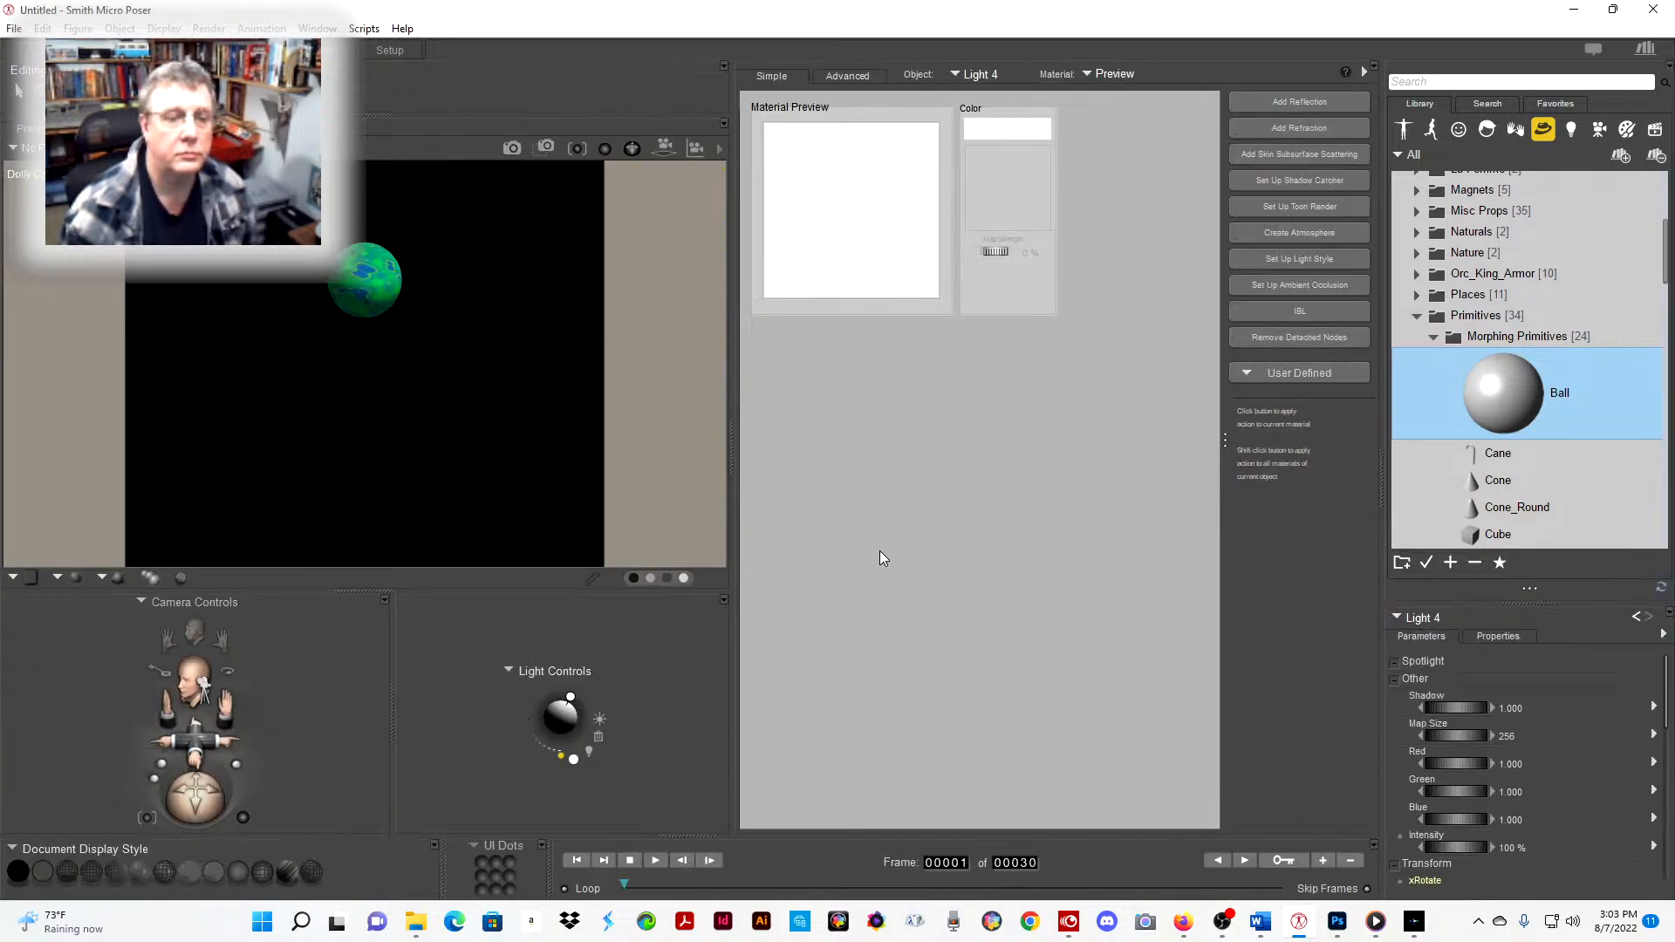
pyautogui.click(952, 75)
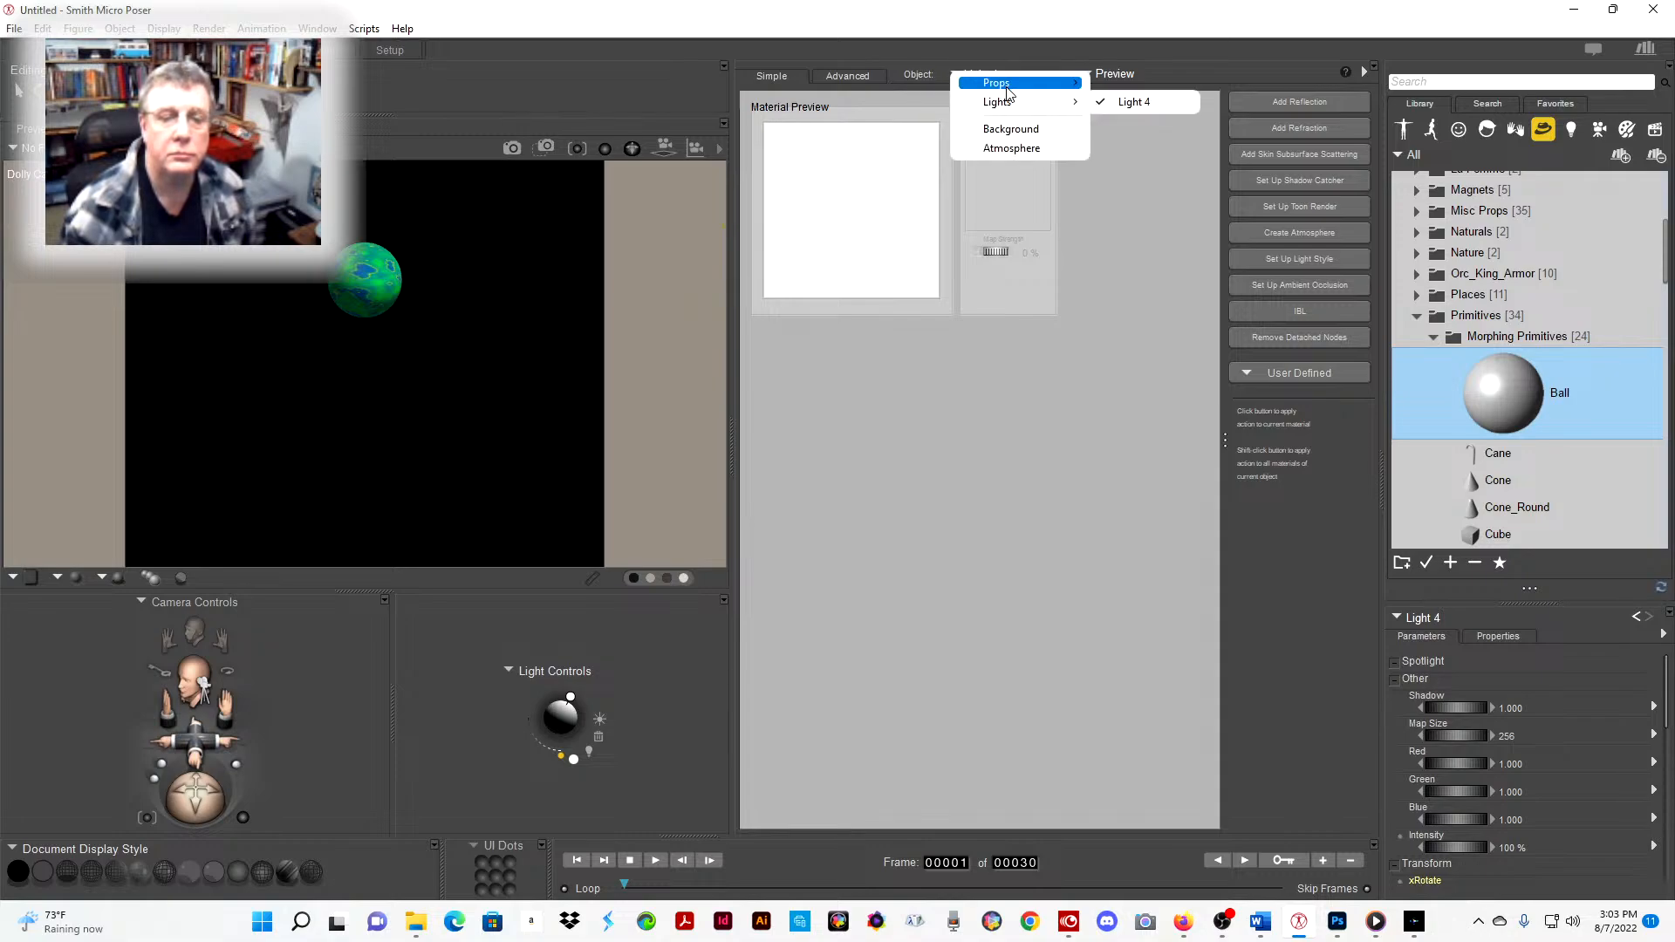
pyautogui.moveTo(1012, 83)
pyautogui.click(1151, 138)
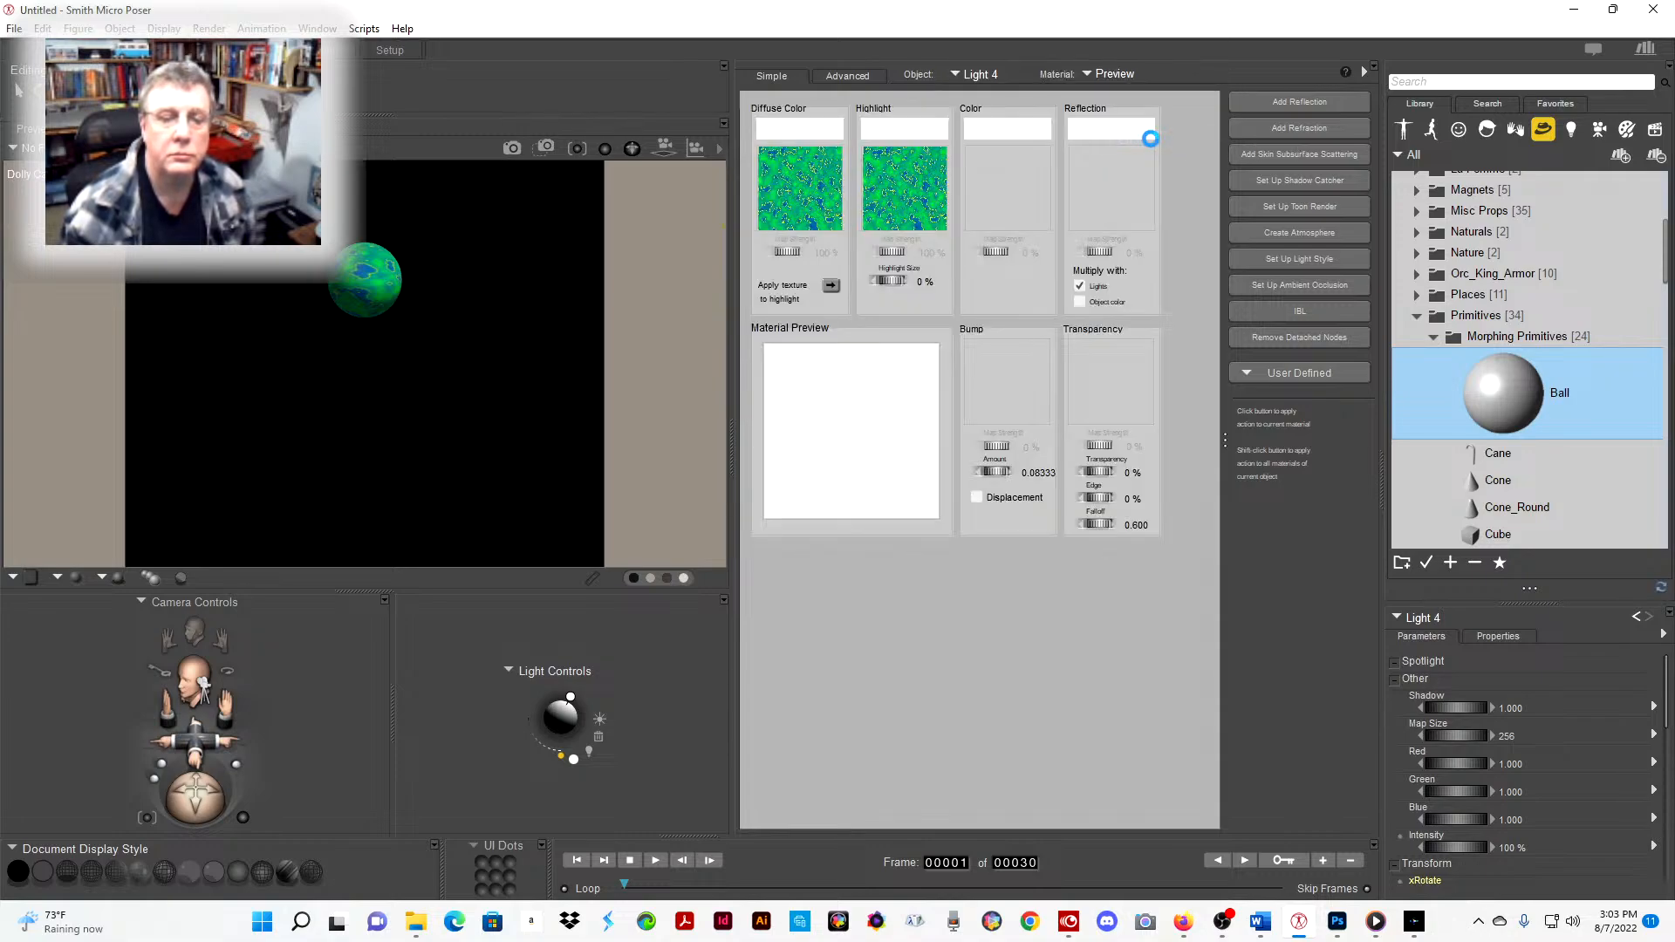
# - Darken the earth material's ambient color to red, green and blue at 29
pyautogui.click(1019, 127)
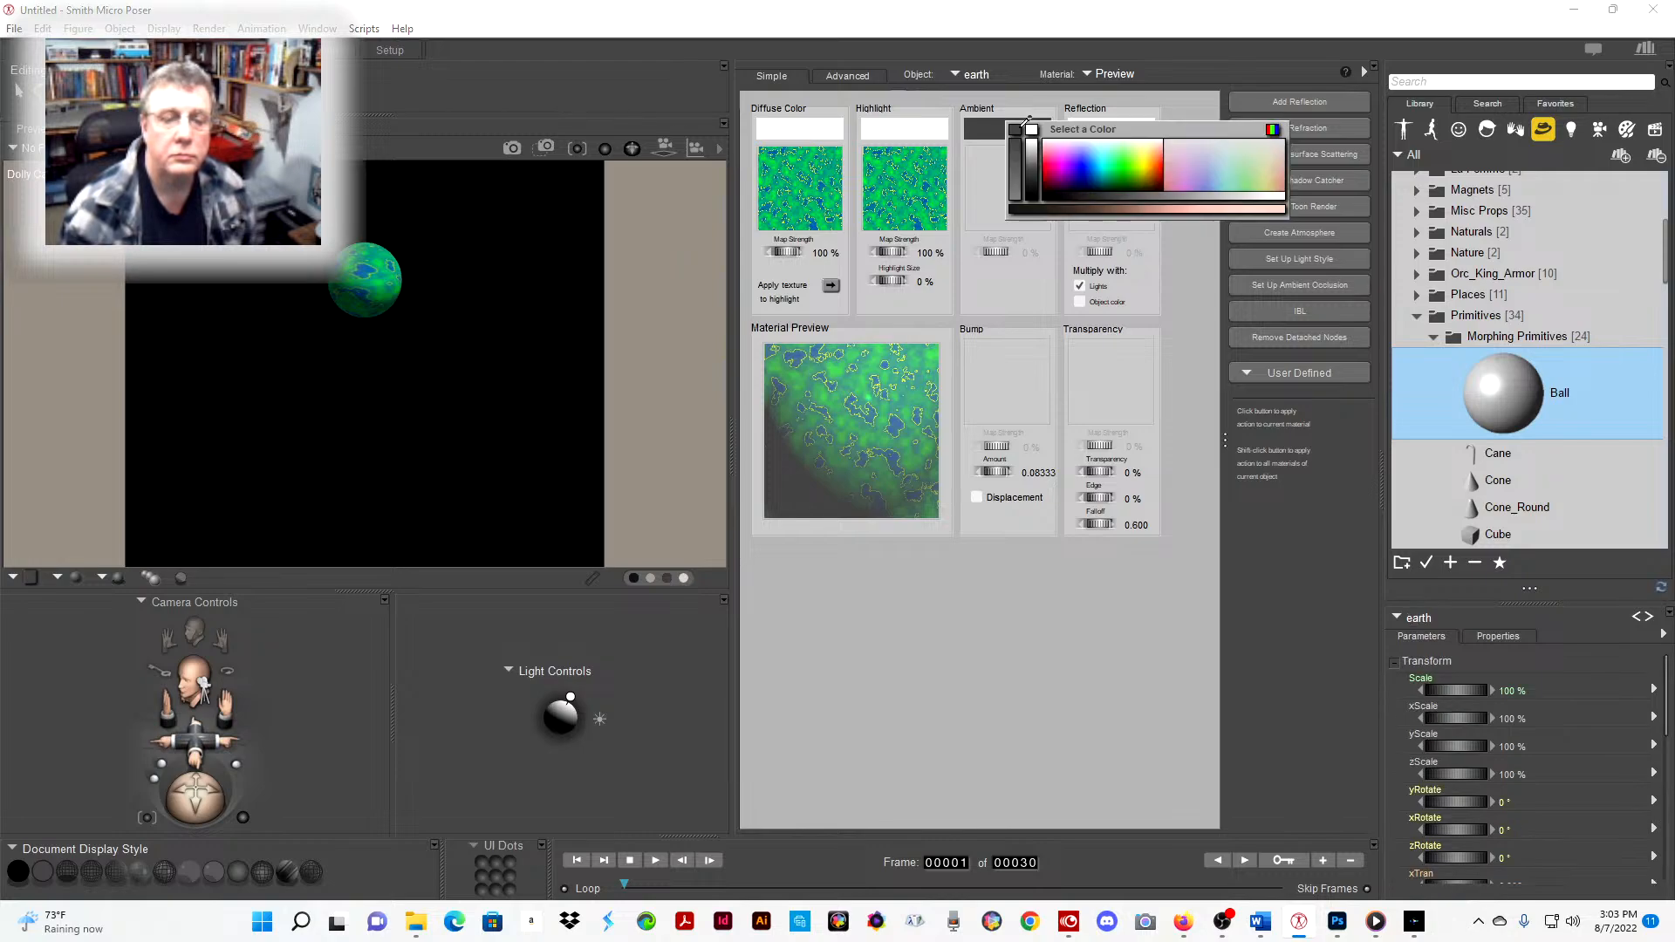
pyautogui.click(1273, 127)
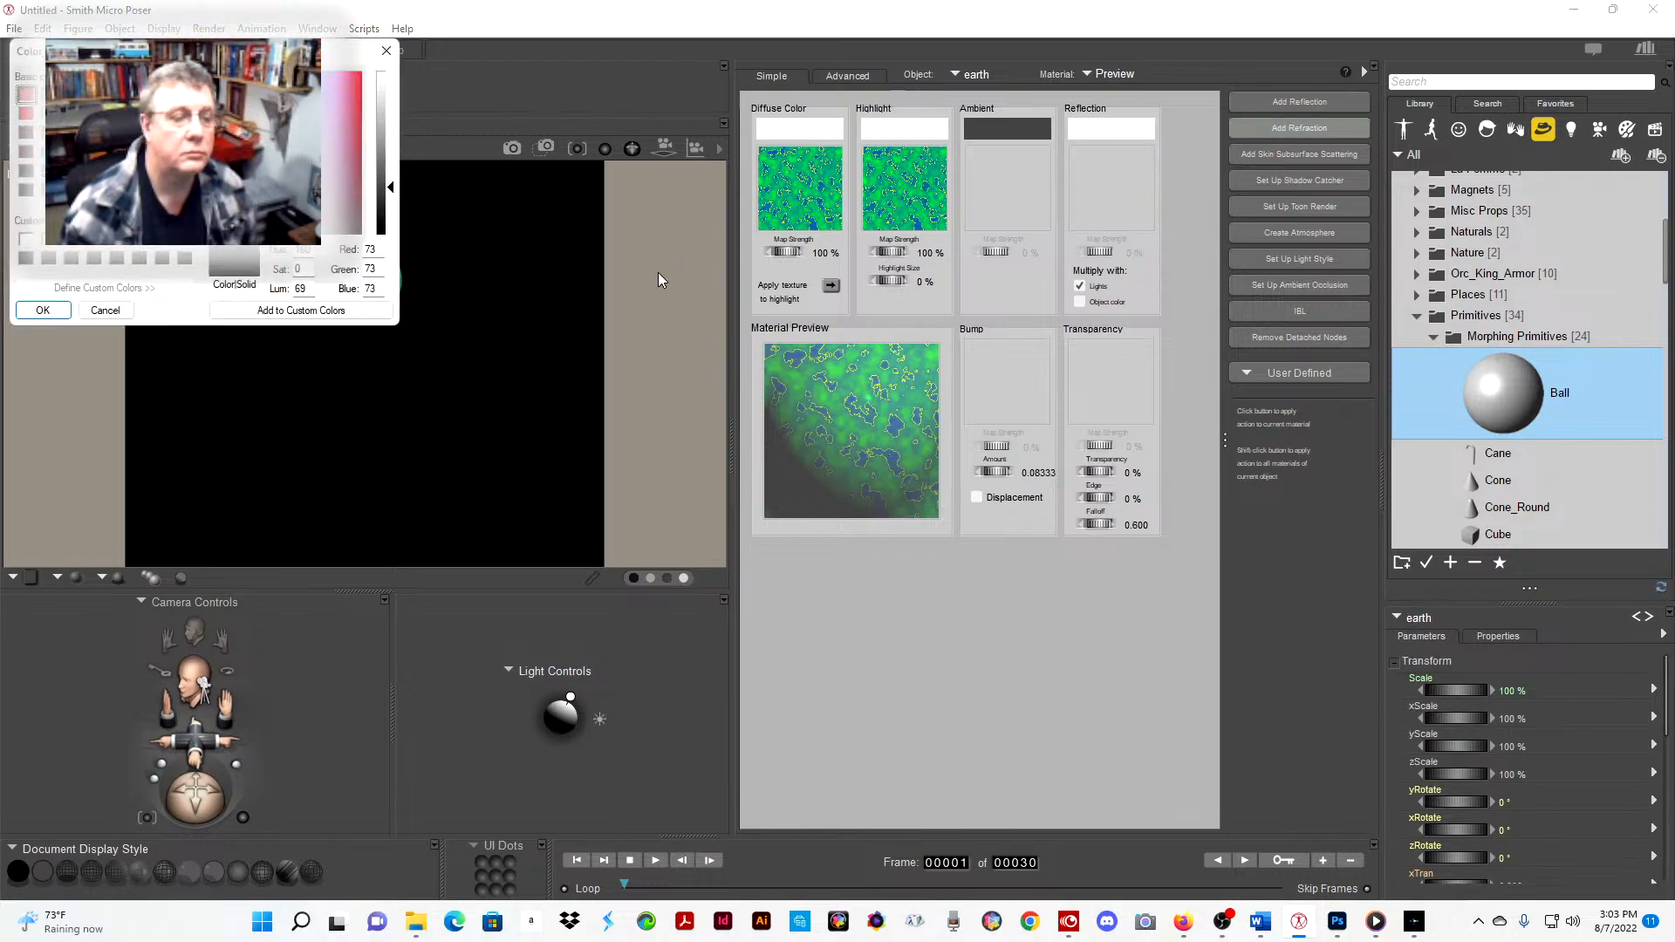
pyautogui.moveTo(391, 187); pyautogui.dragTo(392, 219)
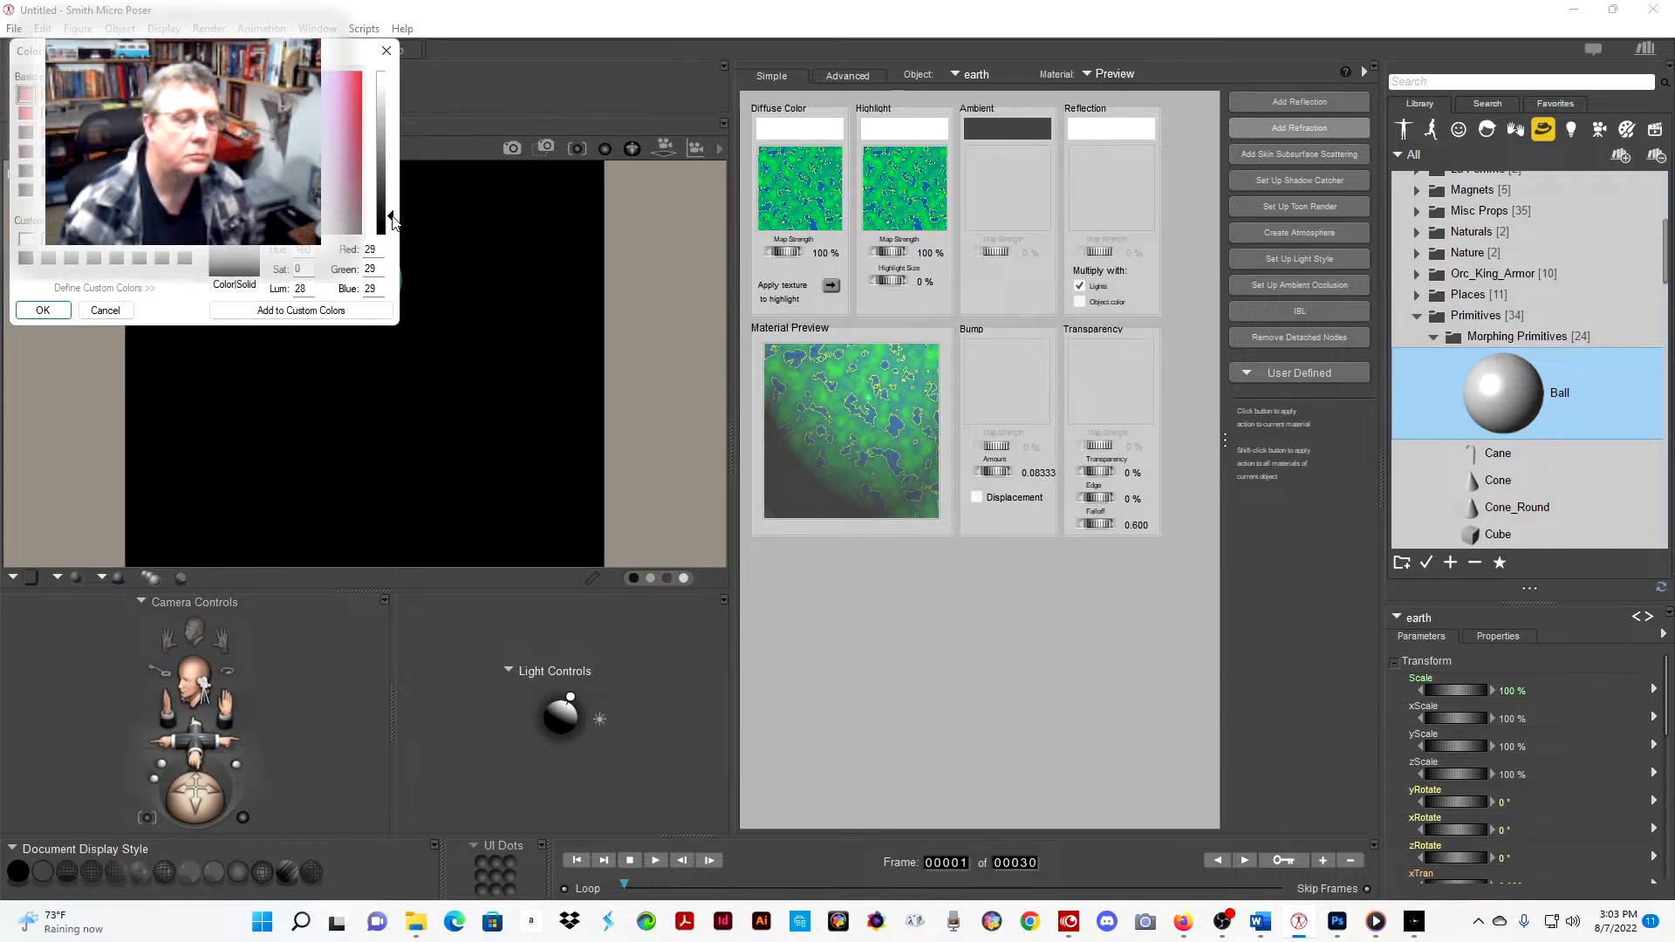
pyautogui.click(37, 308)
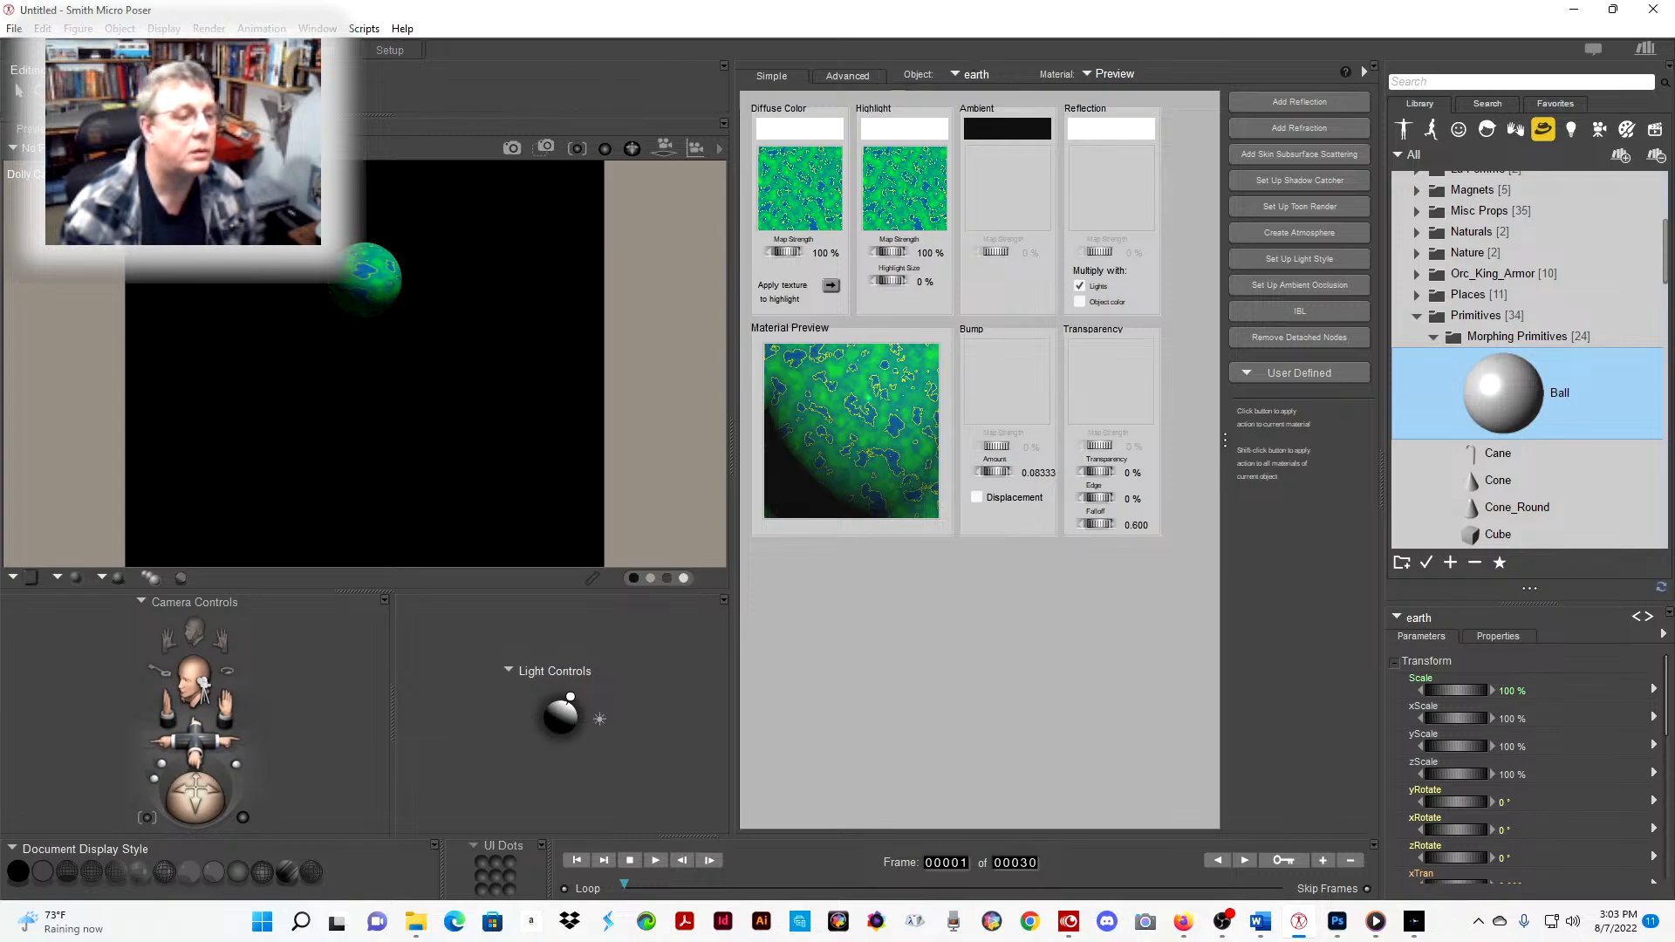
# - Return to the scene view, render the area around the earth, and compare its shadow side with the Earthrise photo in Photoshop
pyautogui.click(33, 49)
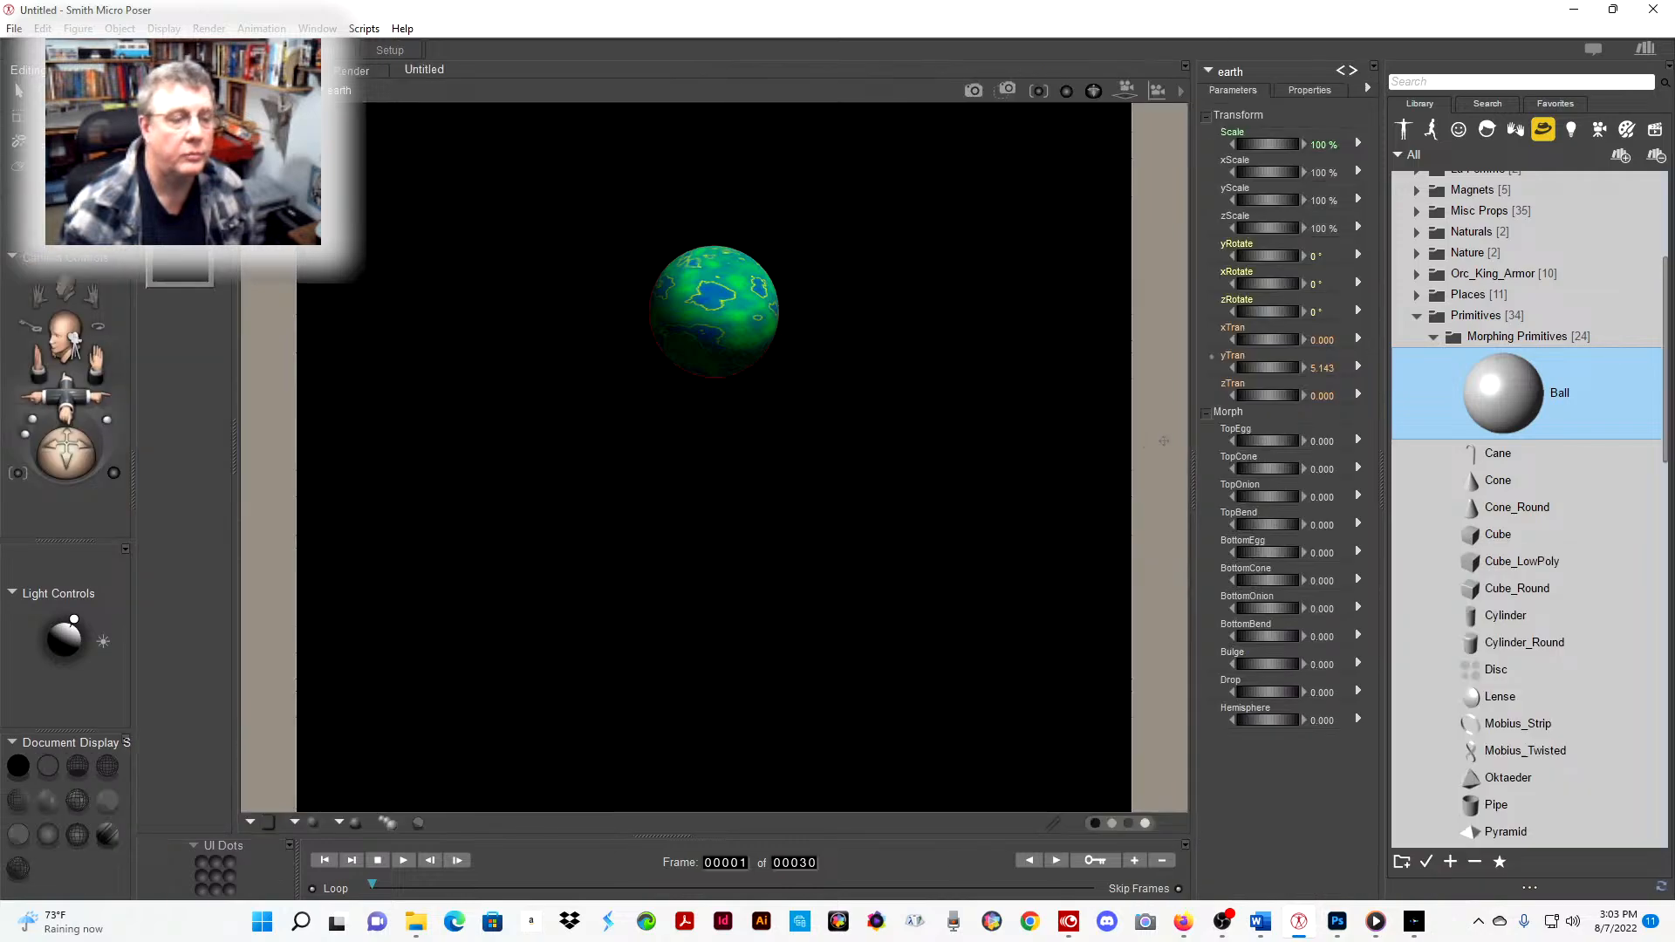
pyautogui.click(1003, 91)
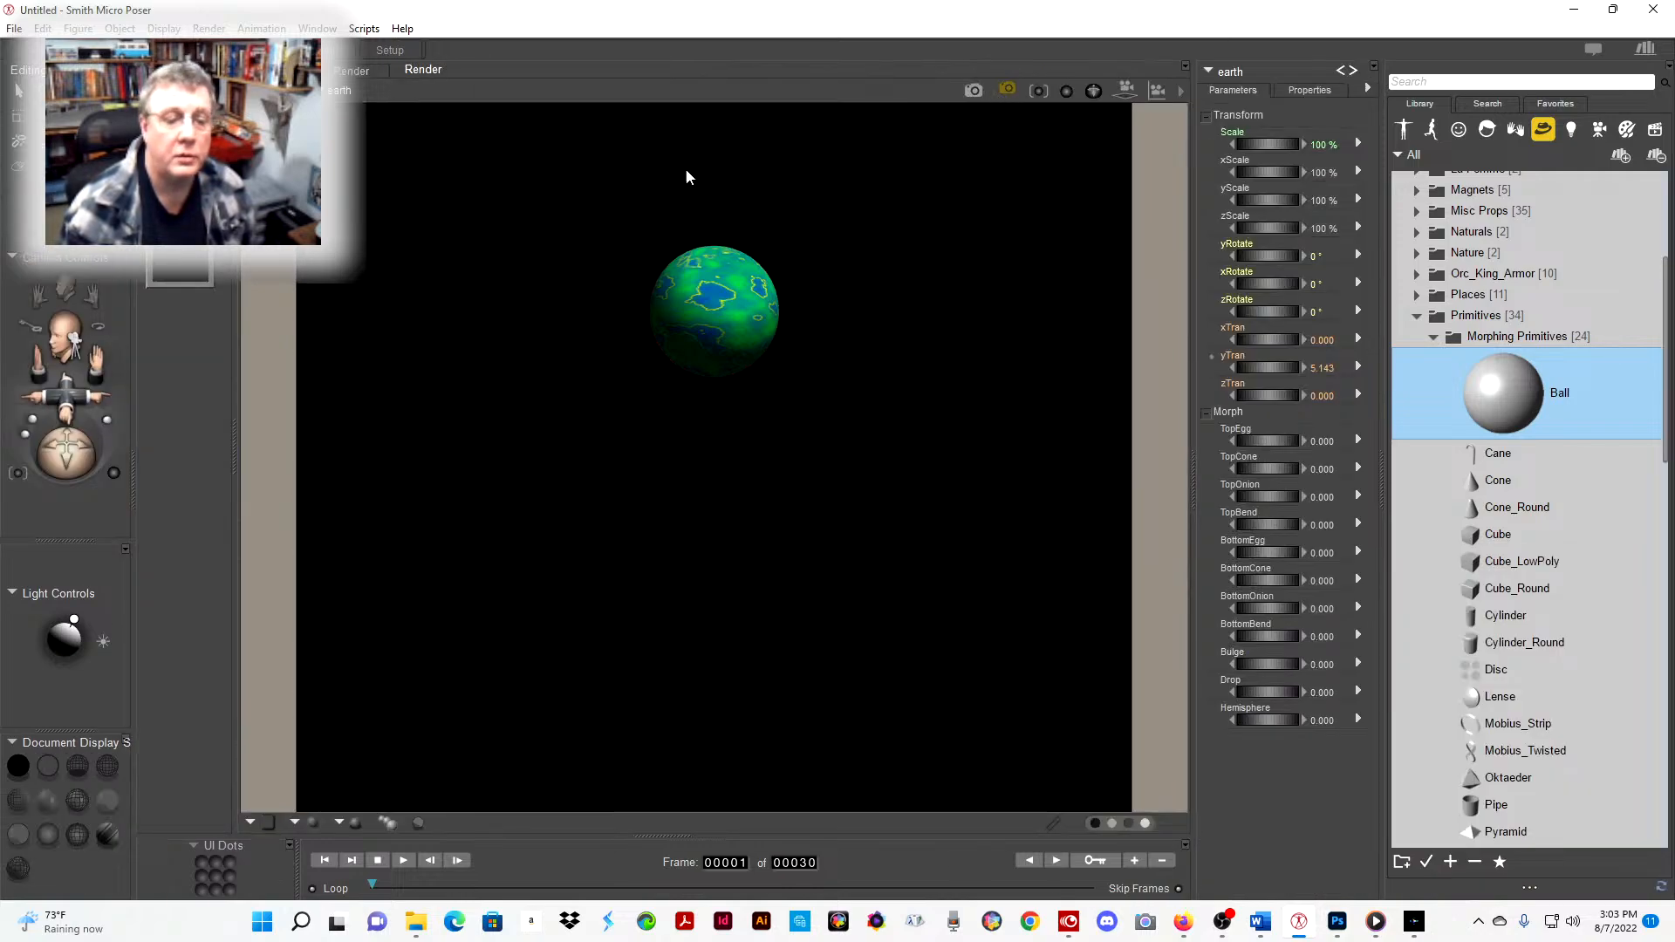
pyautogui.moveTo(562, 195); pyautogui.dragTo(838, 436)
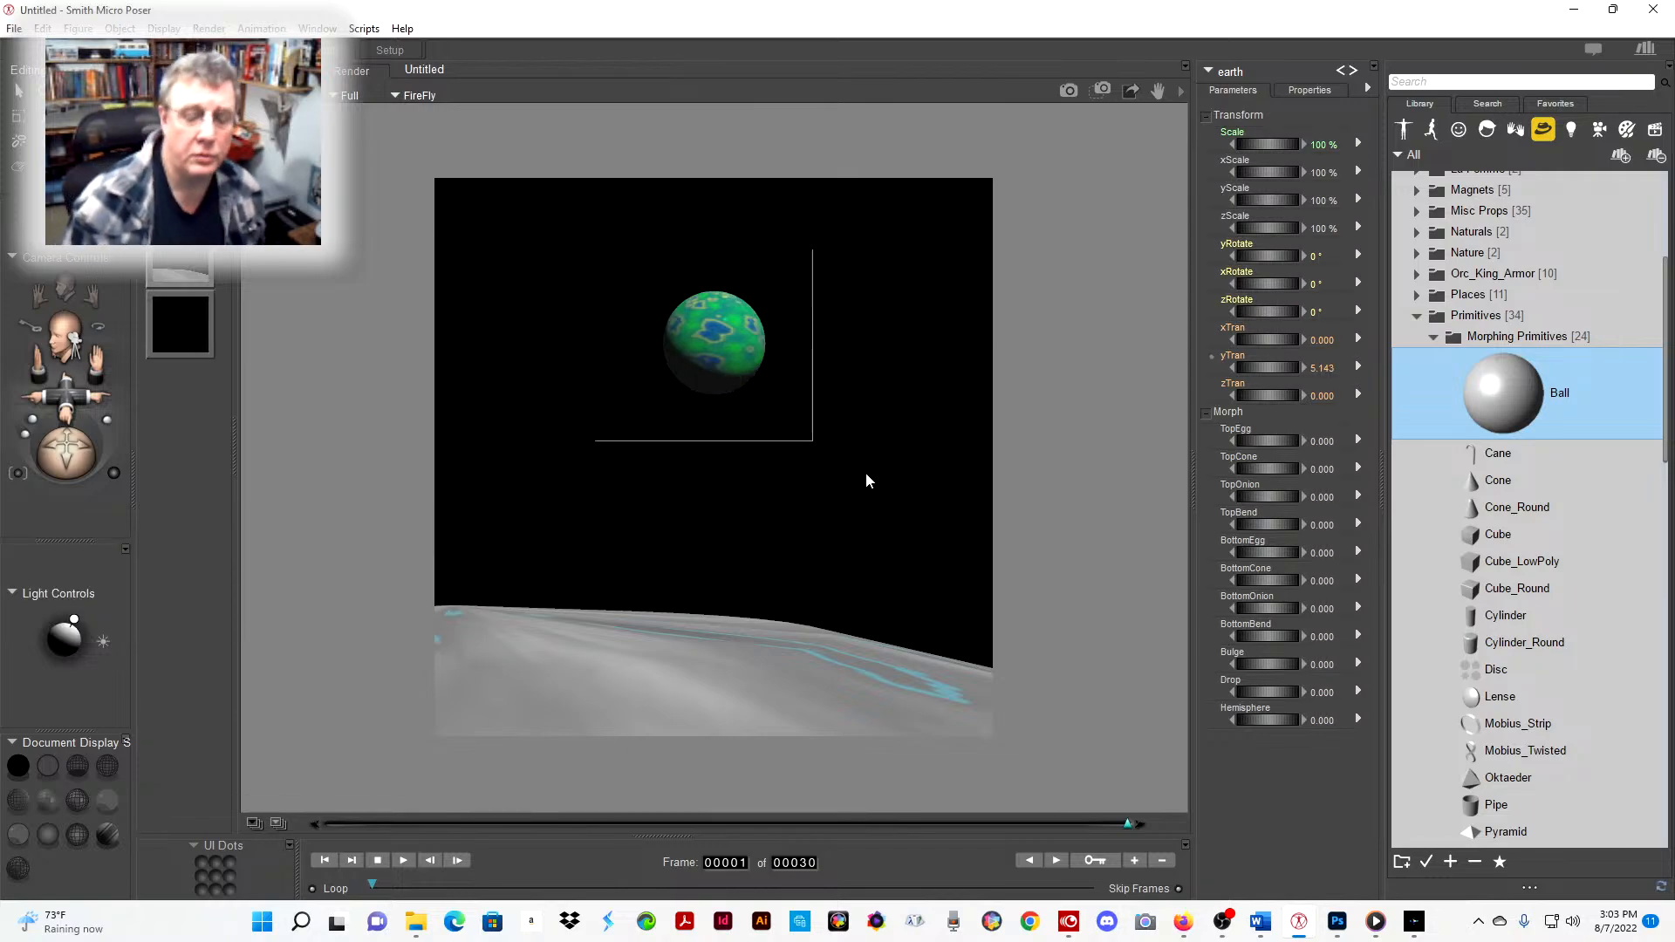
pyautogui.click(1337, 922)
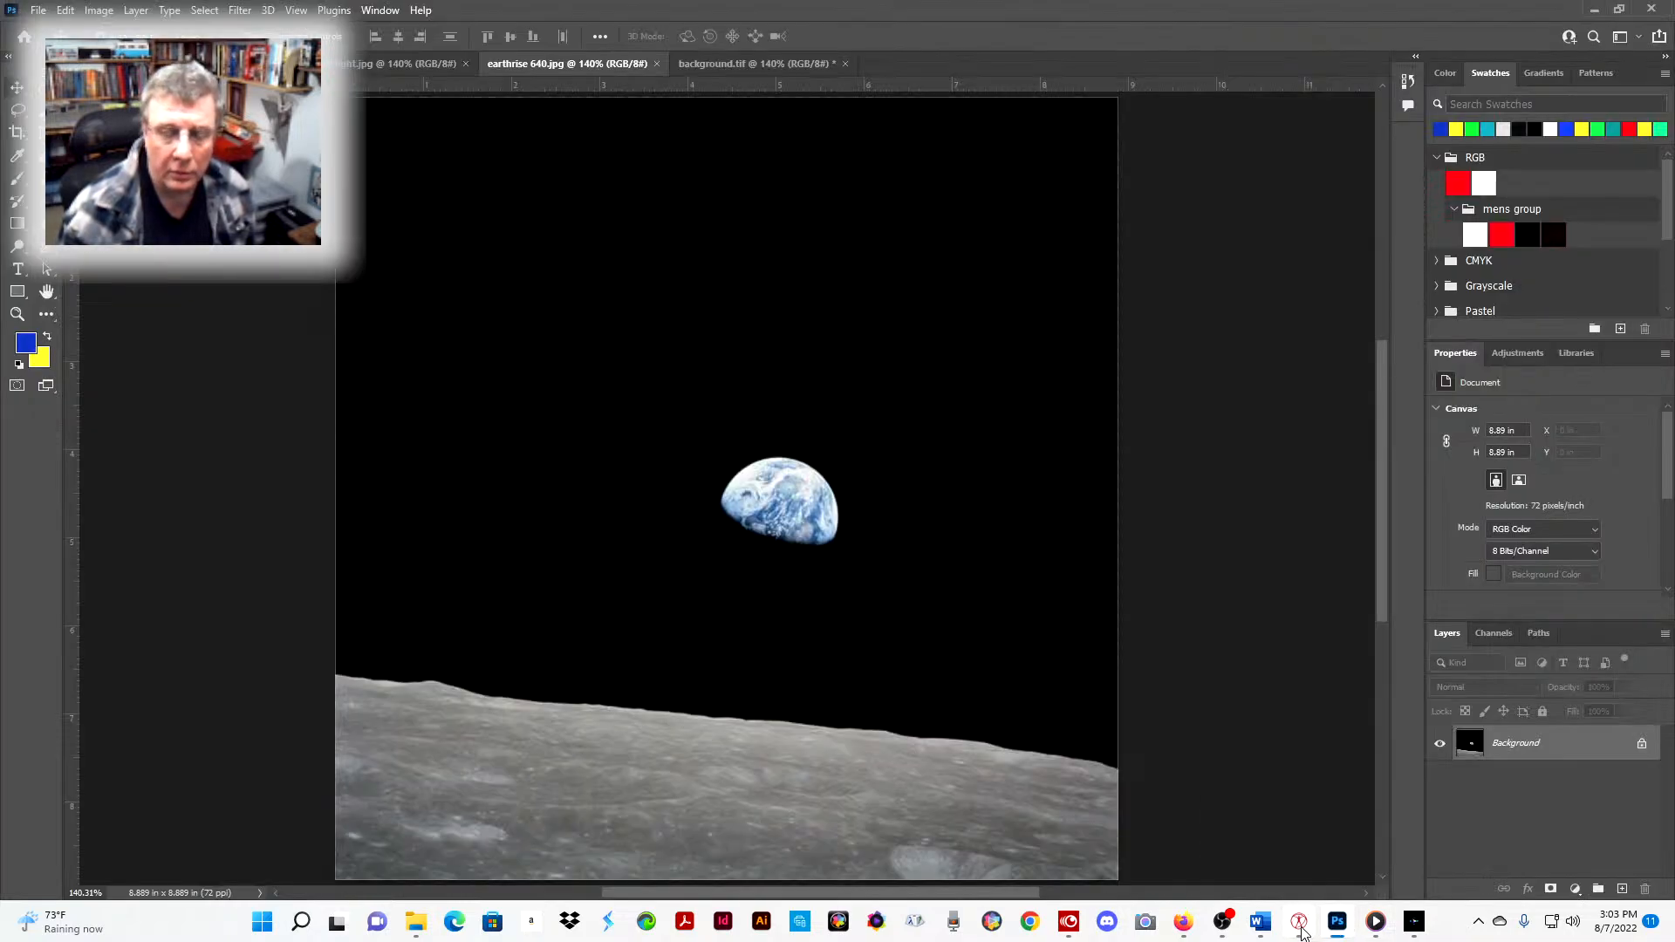
pyautogui.click(1299, 927)
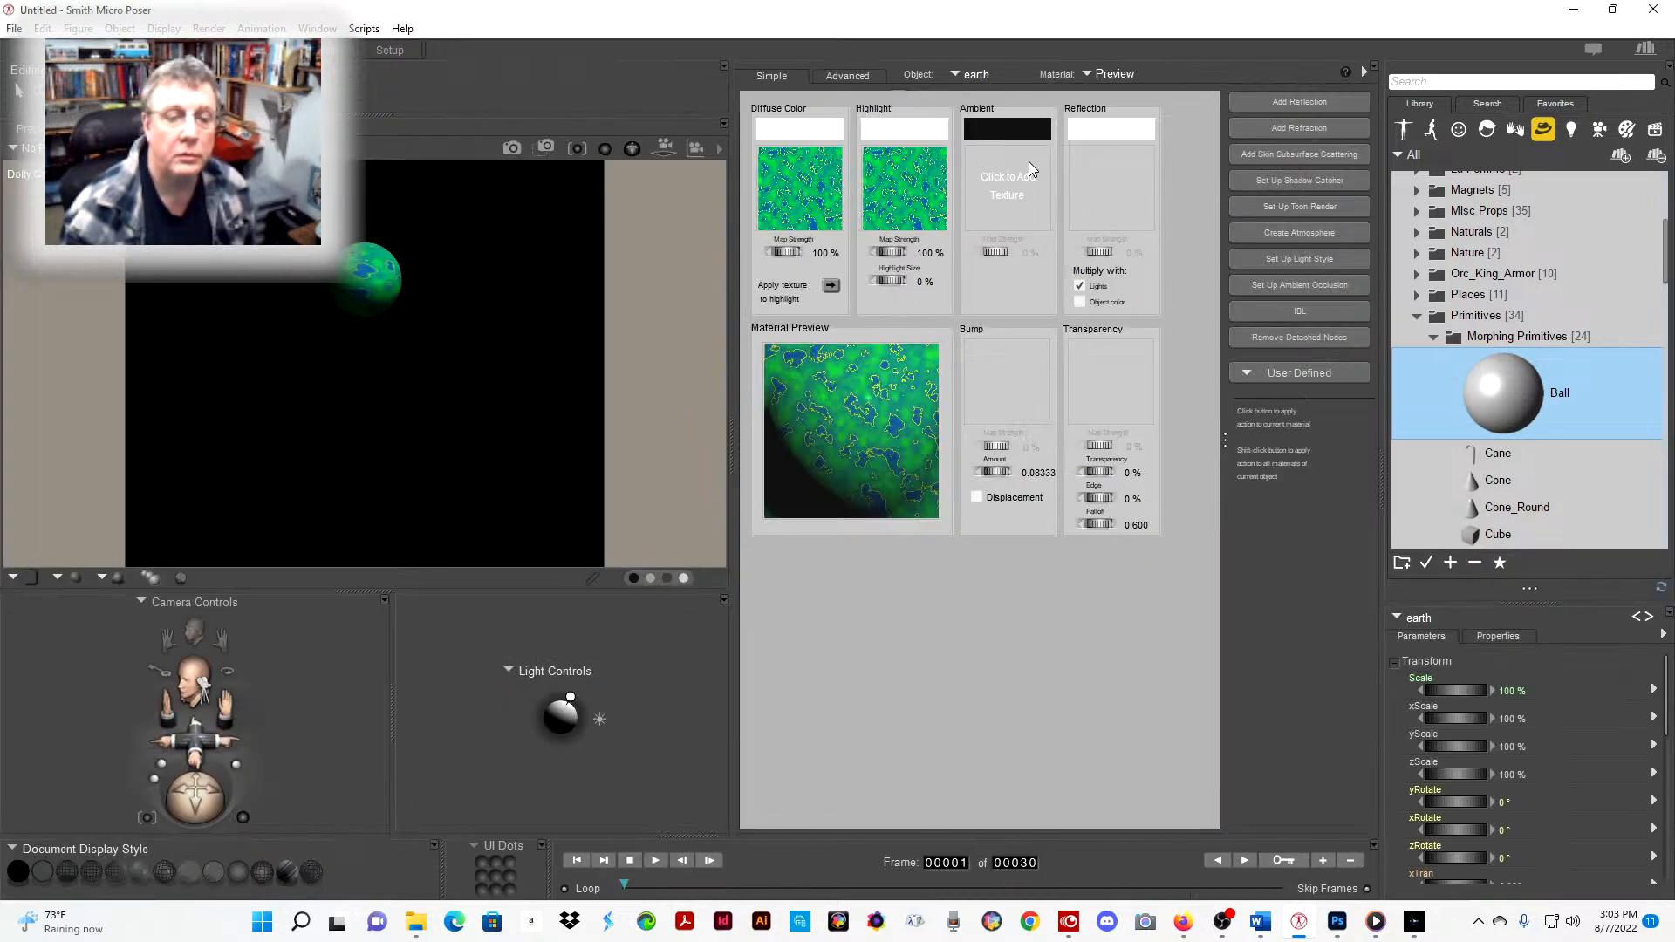
# - Set the earth material's ambient color to pure black with red, green and blue at 0
pyautogui.click(1024, 130)
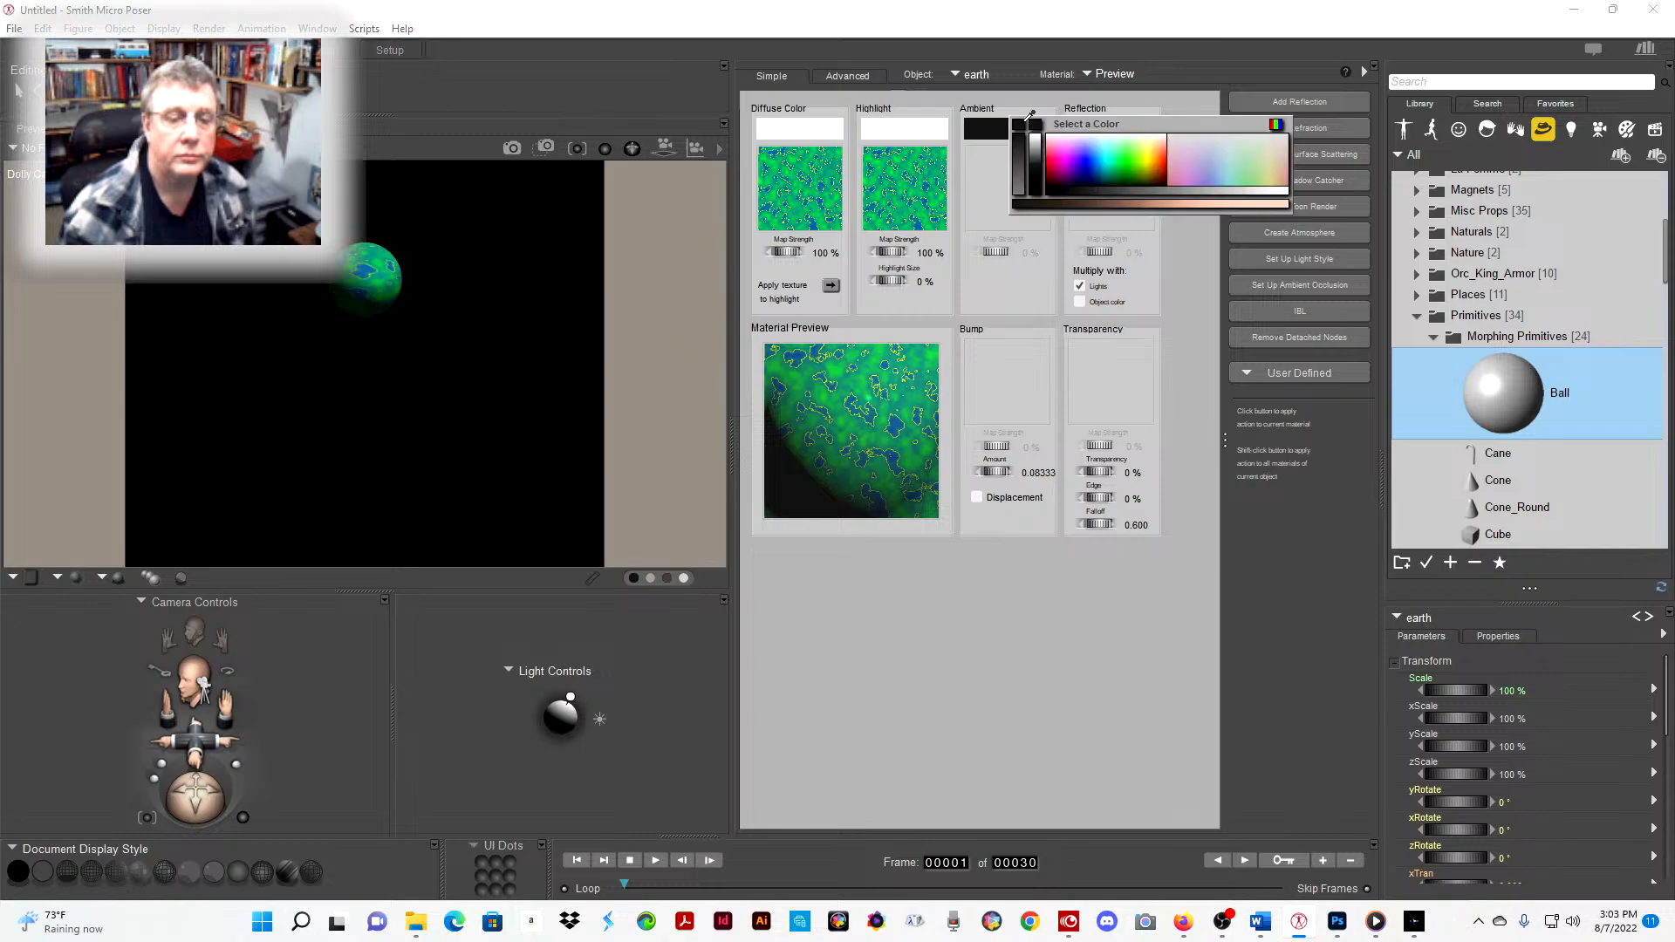
pyautogui.click(1276, 125)
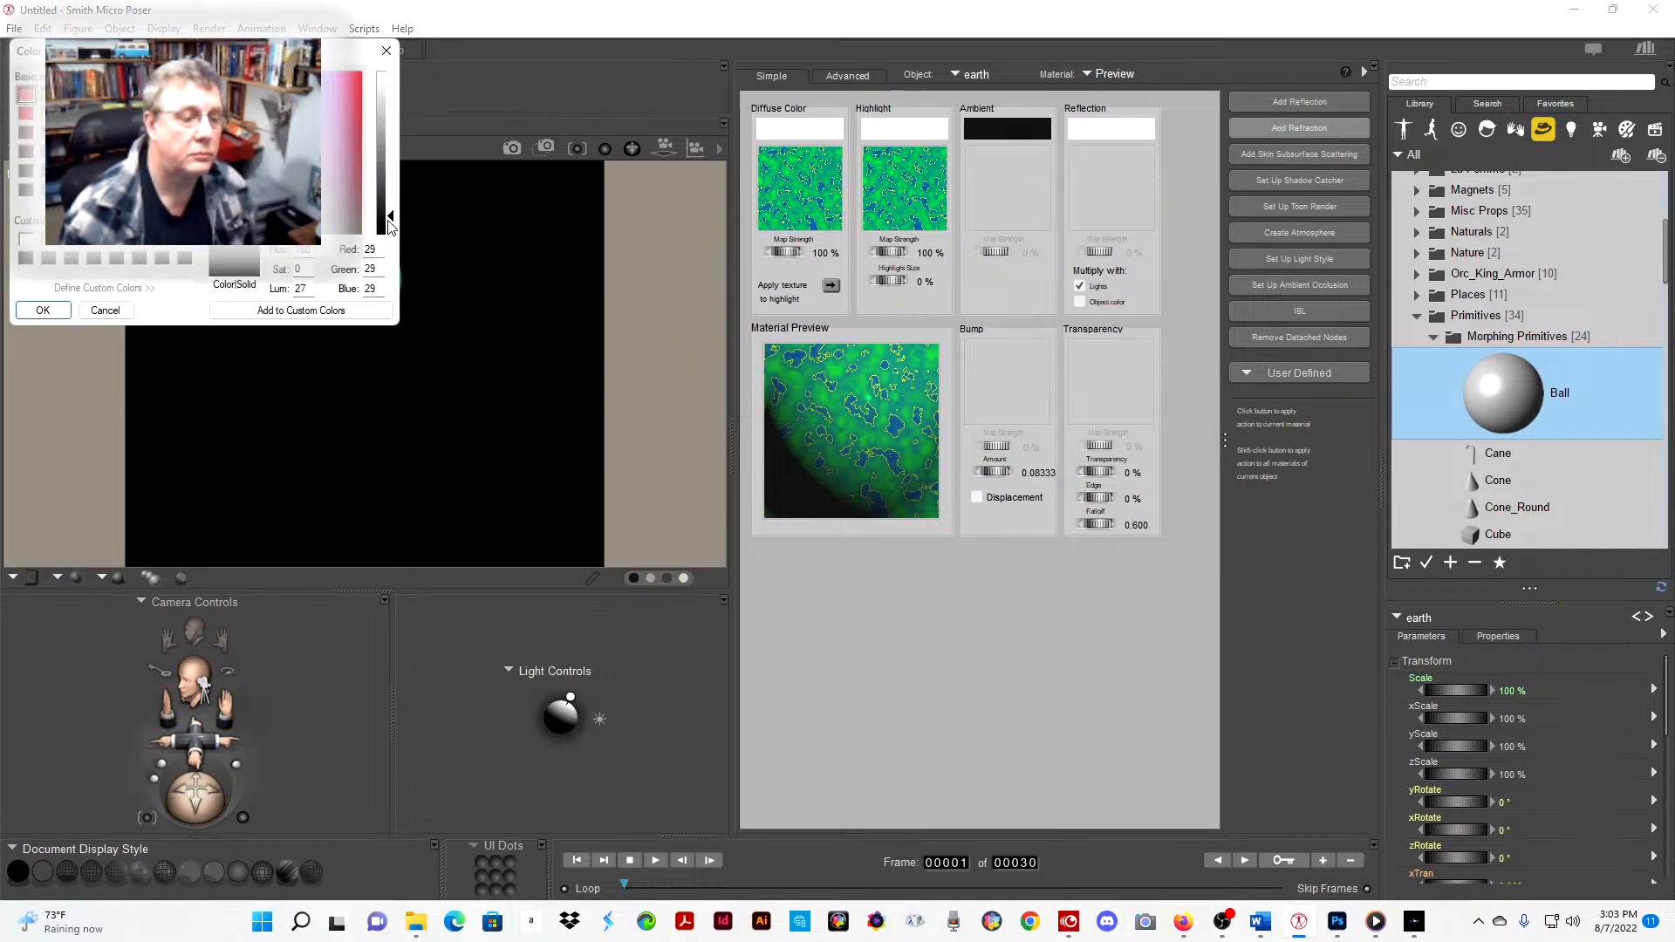
pyautogui.moveTo(392, 223); pyautogui.dragTo(393, 240)
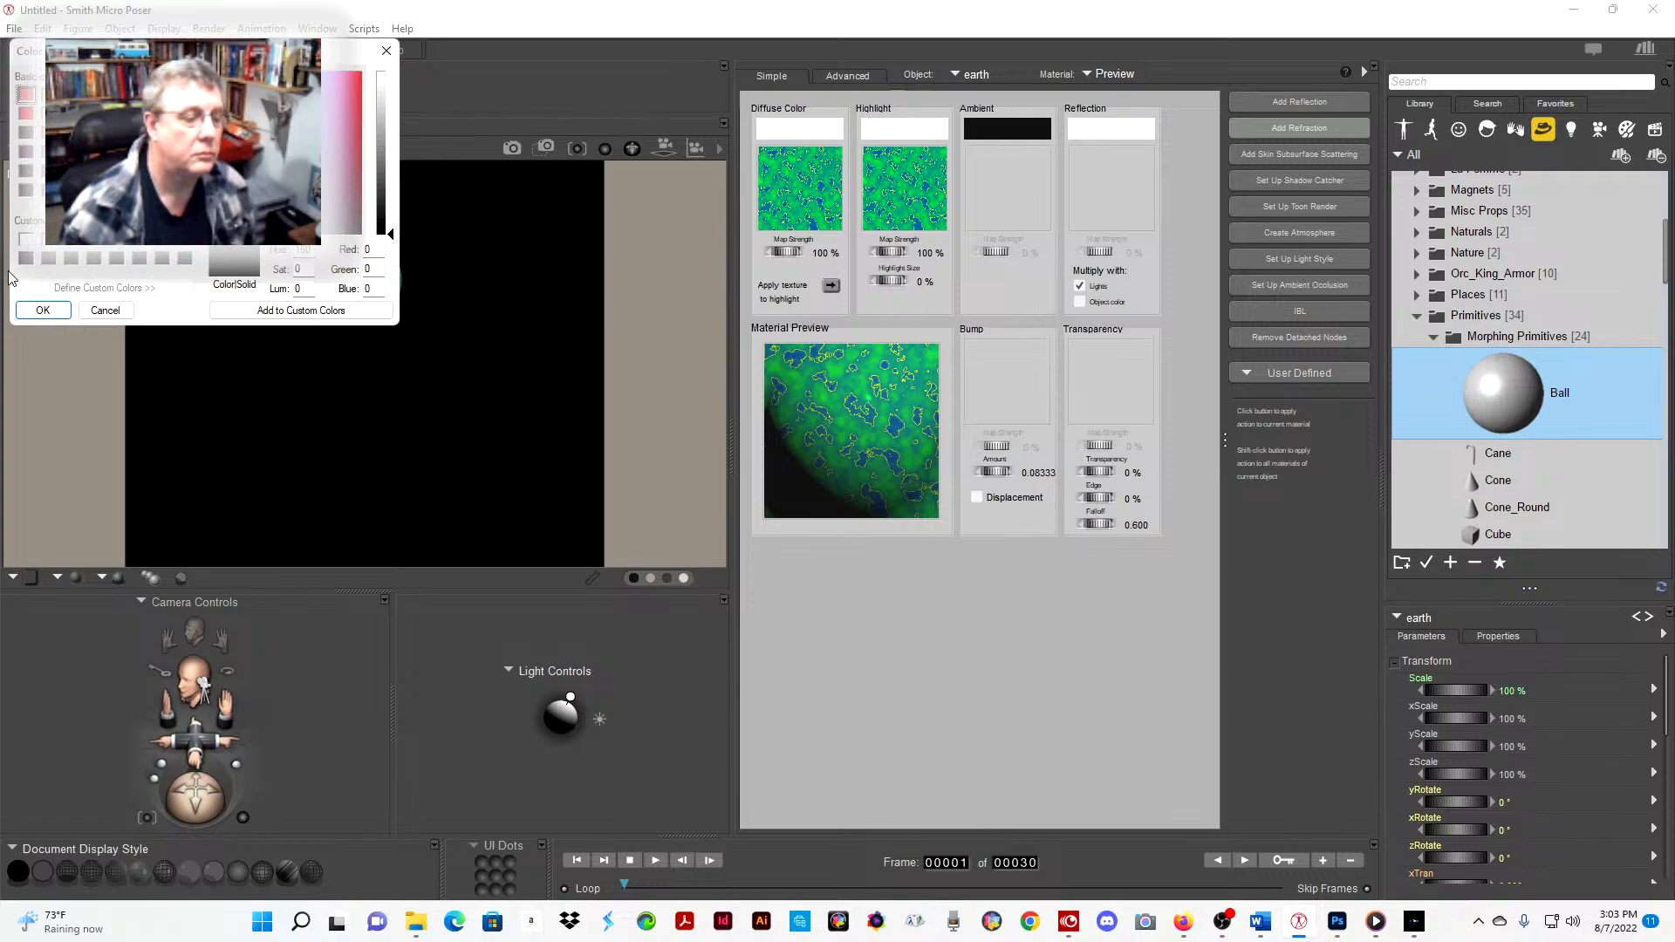
pyautogui.click(43, 310)
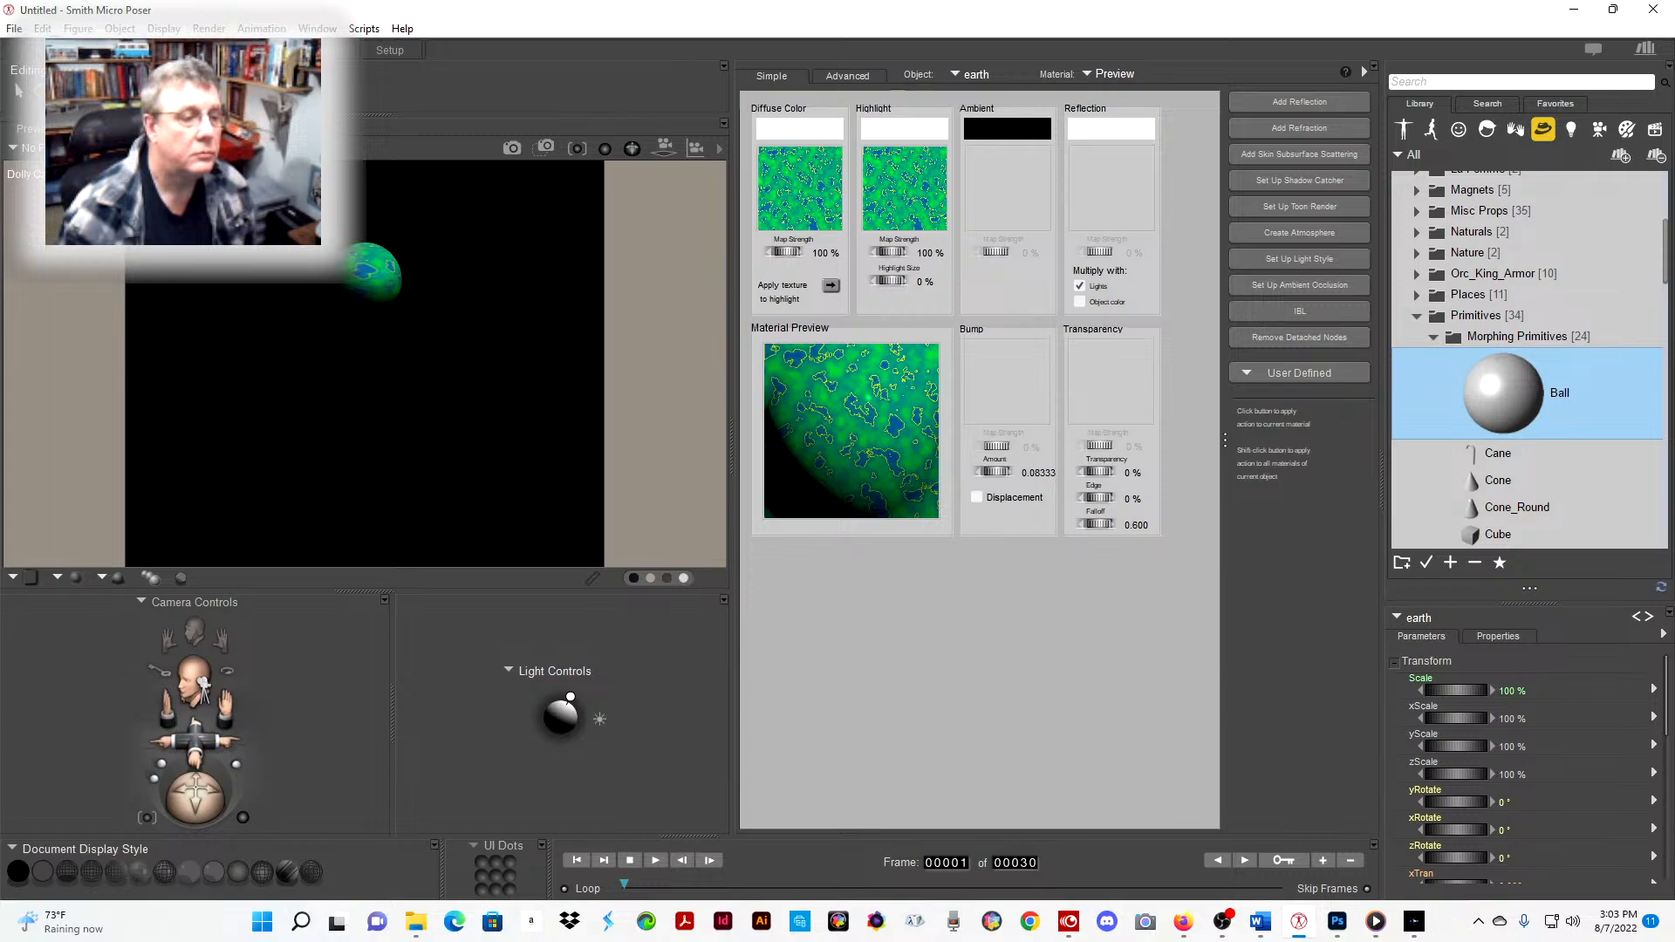
# - Go back to the scene view and render the area around the earth with the black ambient color
pyautogui.click(33, 50)
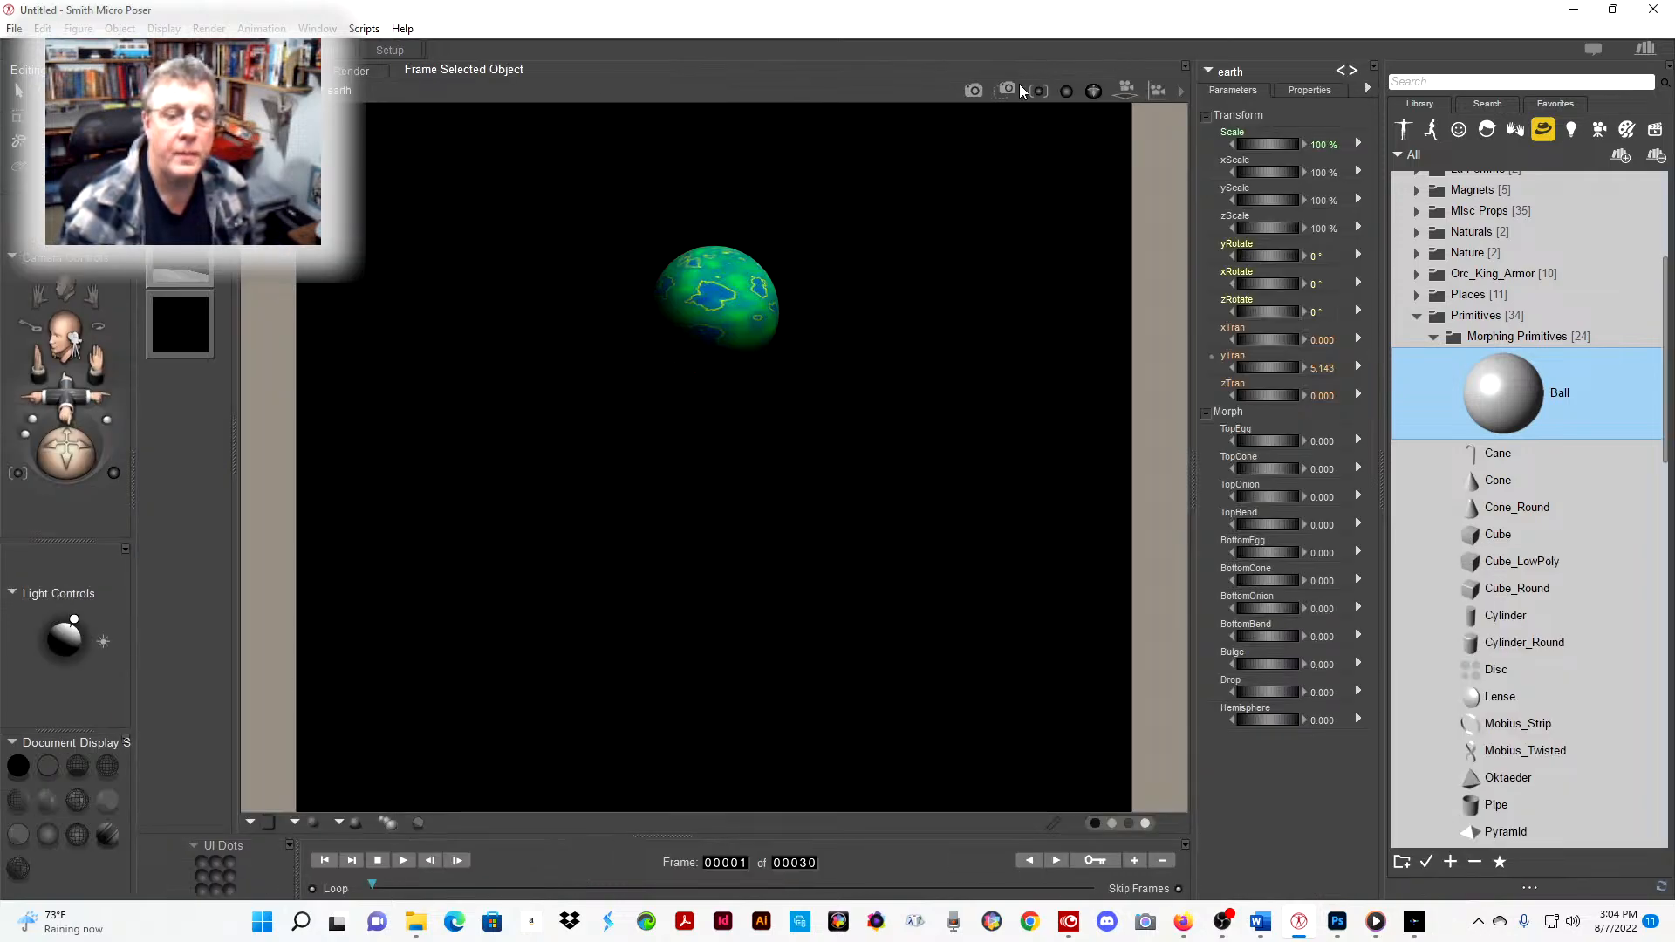
pyautogui.click(1009, 89)
pyautogui.moveTo(592, 223); pyautogui.dragTo(825, 384)
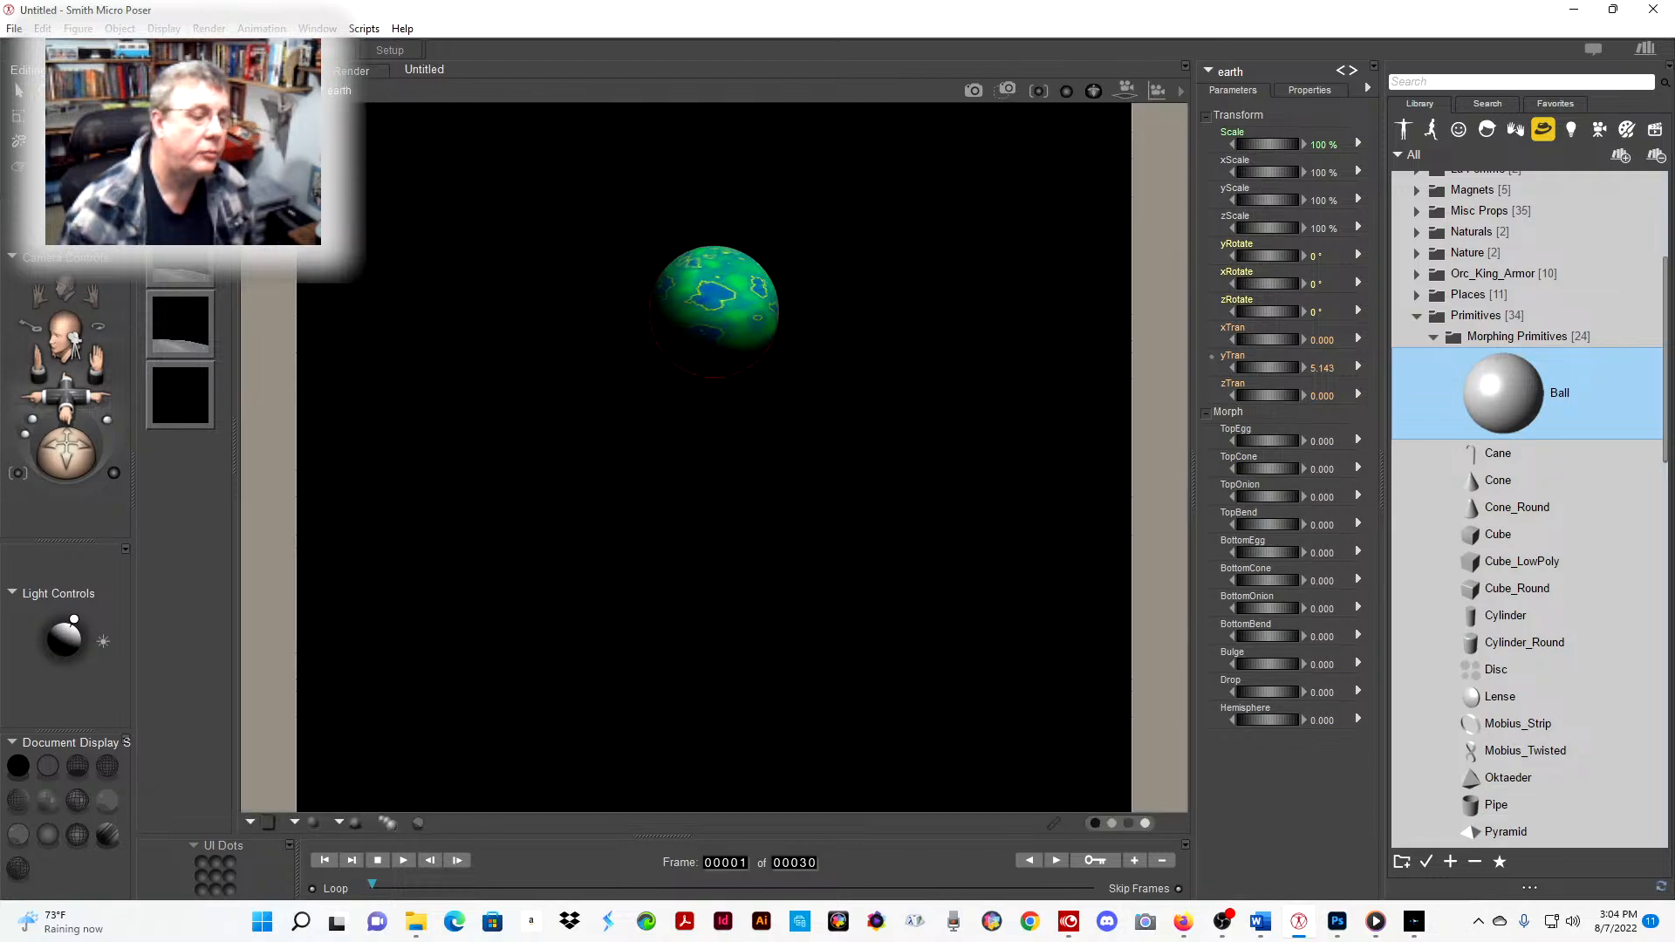
# - Delete one of the stored test renders from the render history
pyautogui.rightClick(195, 253)
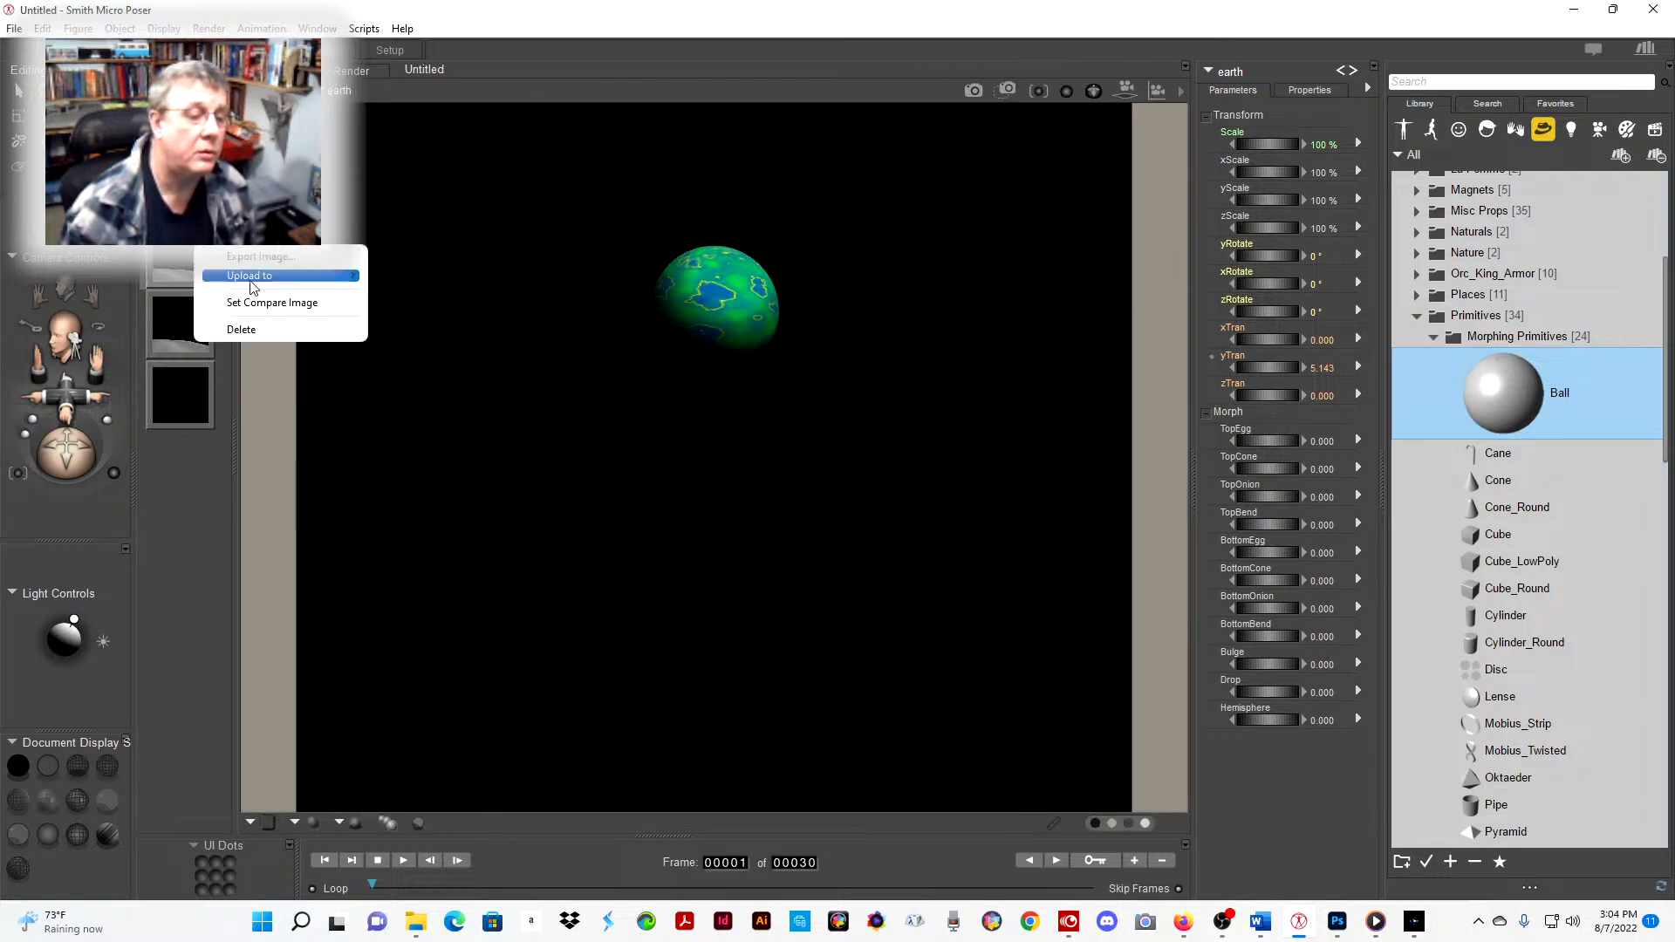
pyautogui.click(241, 330)
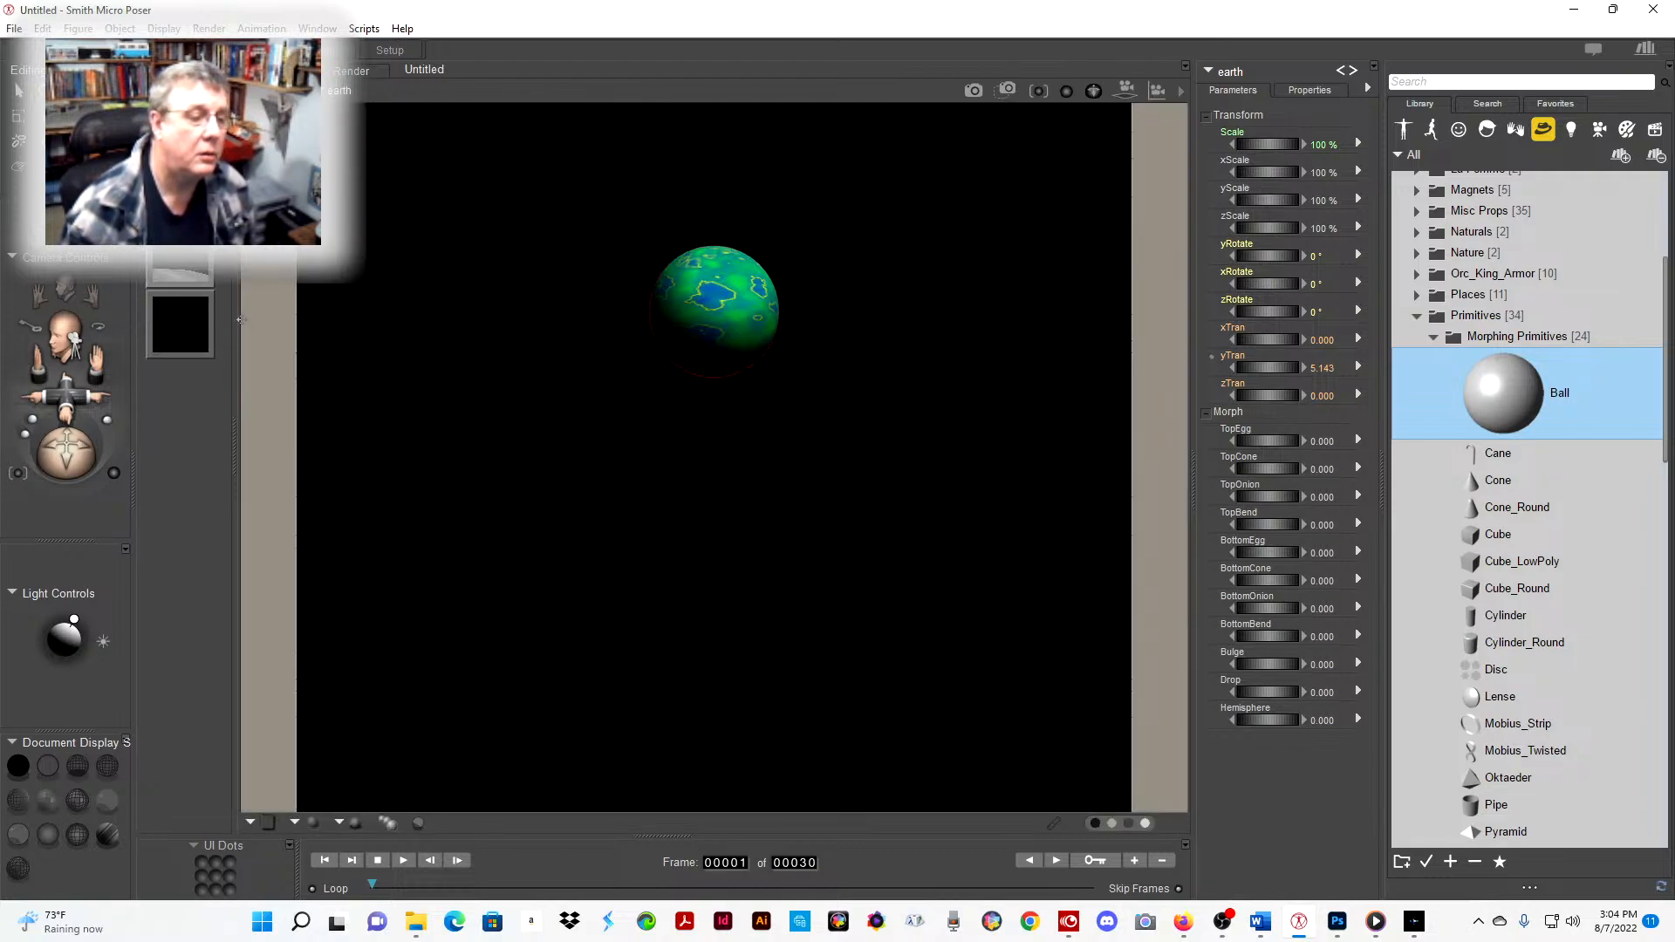
# - Delete another old test render of the earth from the render history and return to the scene view
pyautogui.click(184, 191)
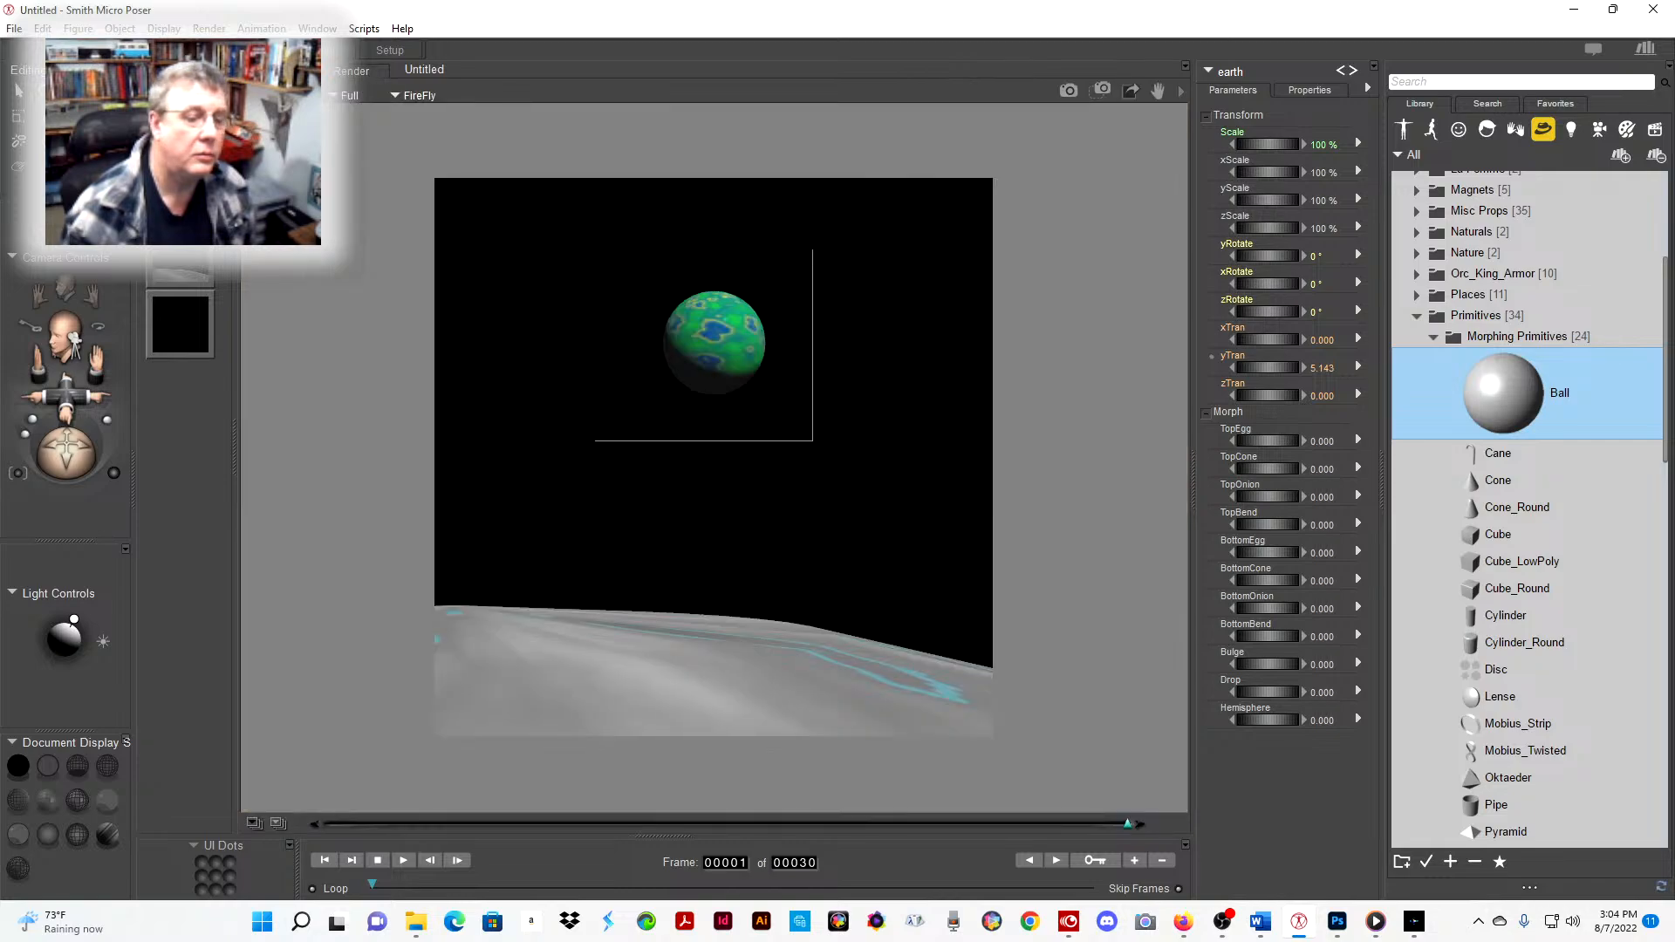
pyautogui.rightClick(184, 190)
pyautogui.click(249, 274)
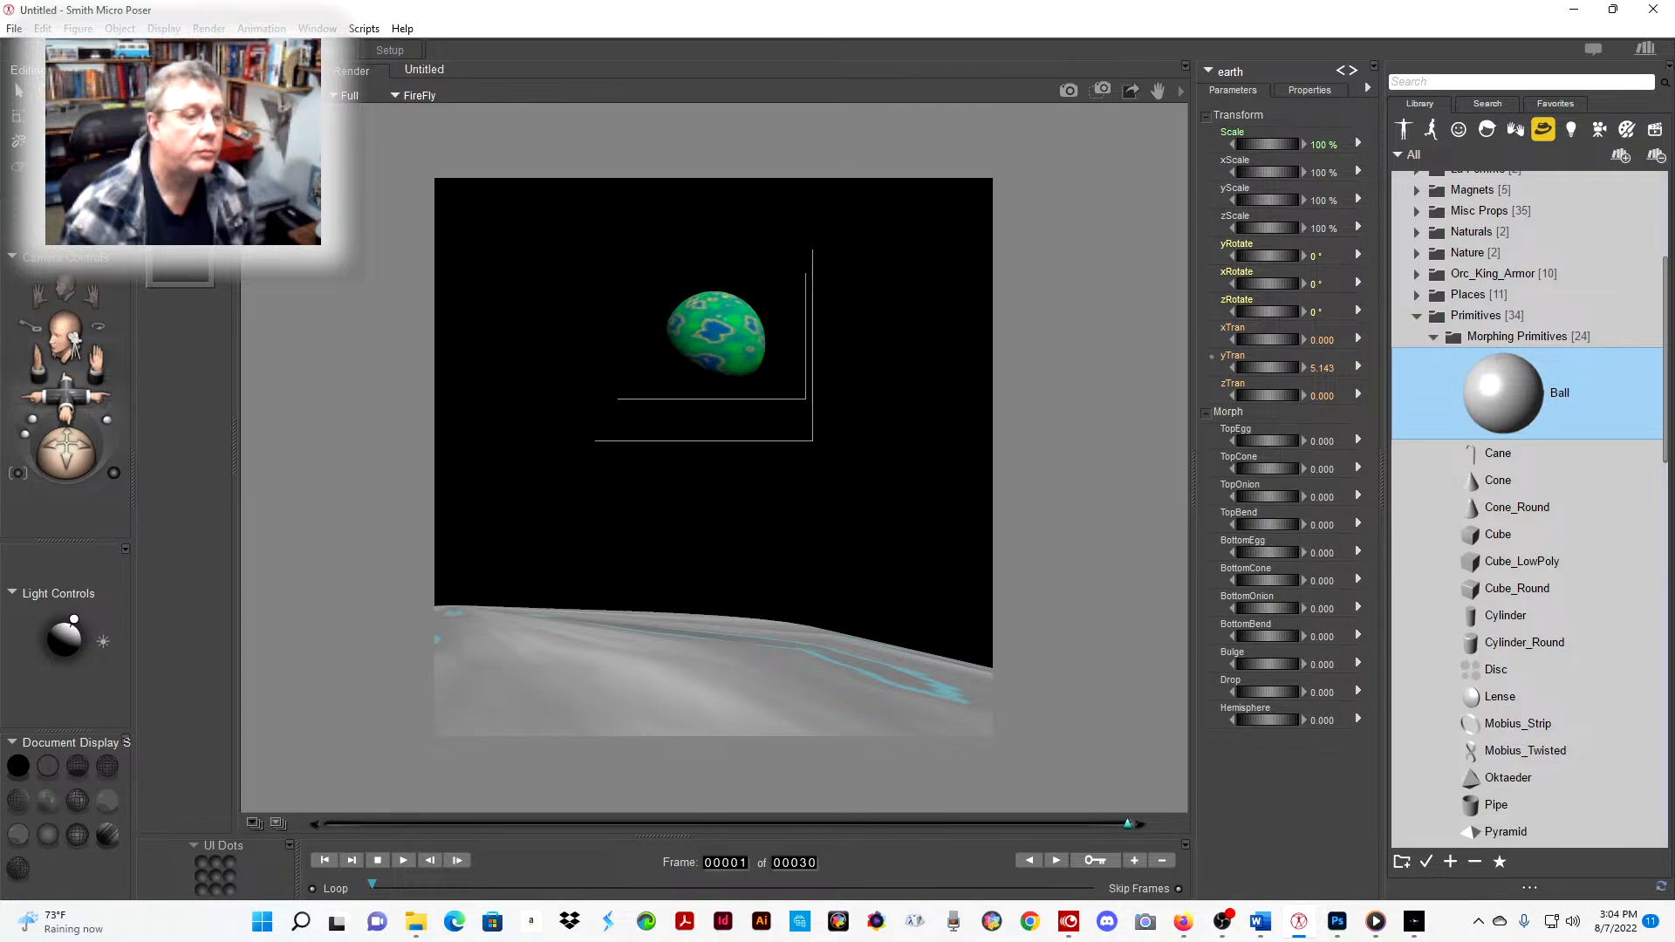
pyautogui.click(279, 71)
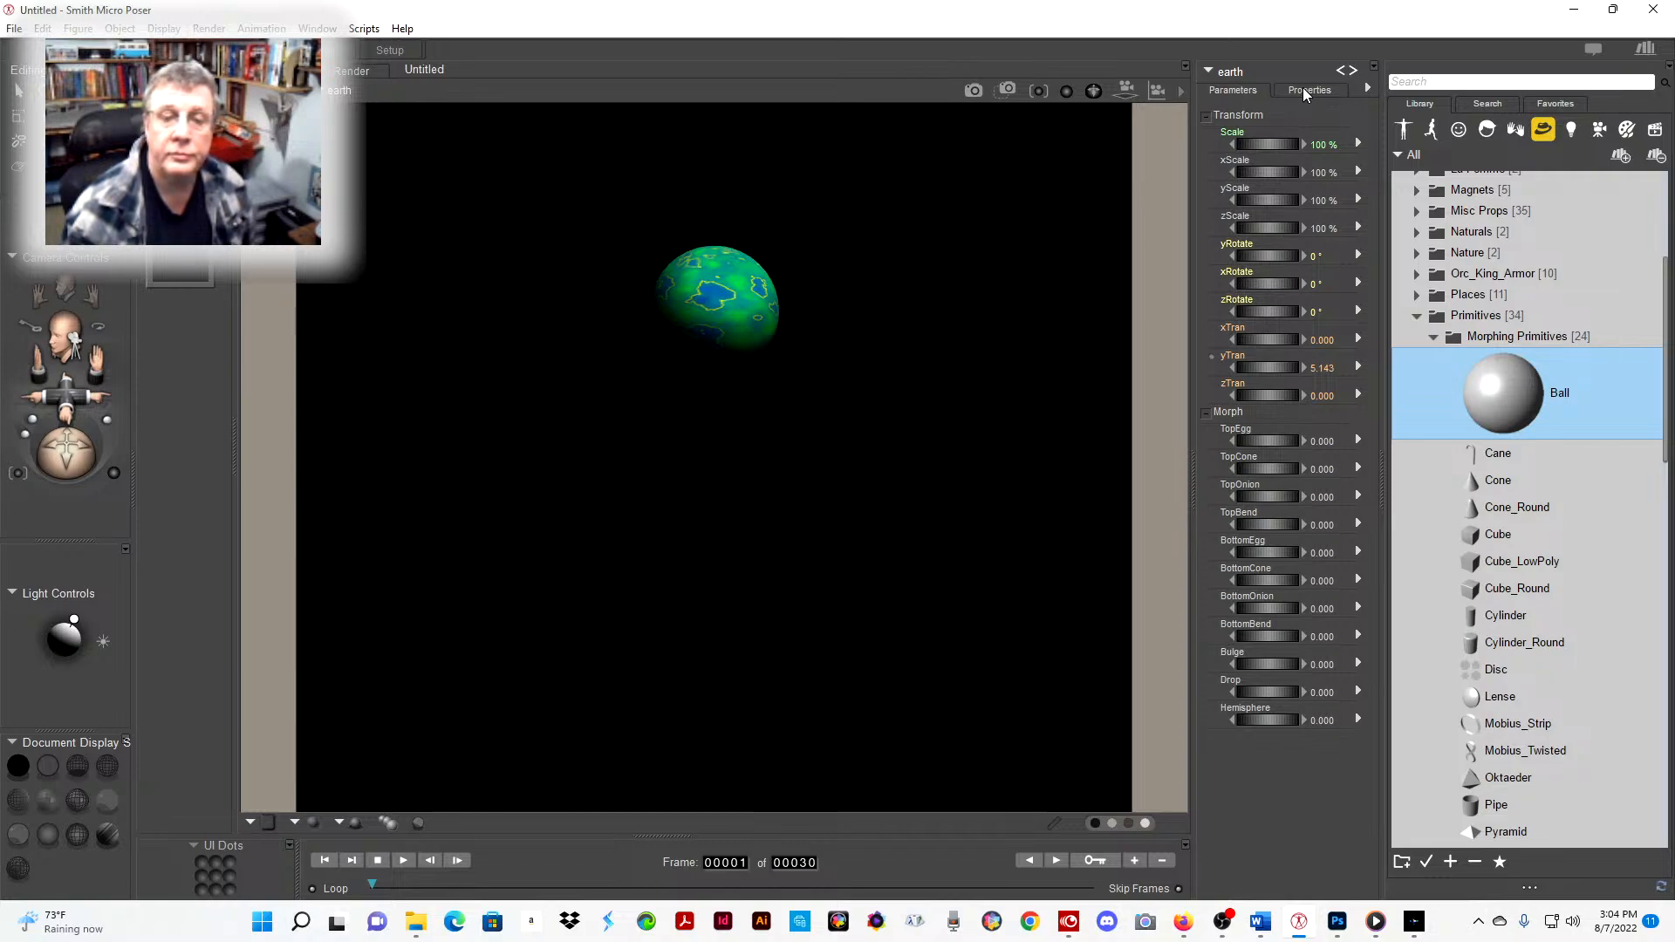
# - Select the Moon prop and make it visible in the scene
pyautogui.click(1207, 73)
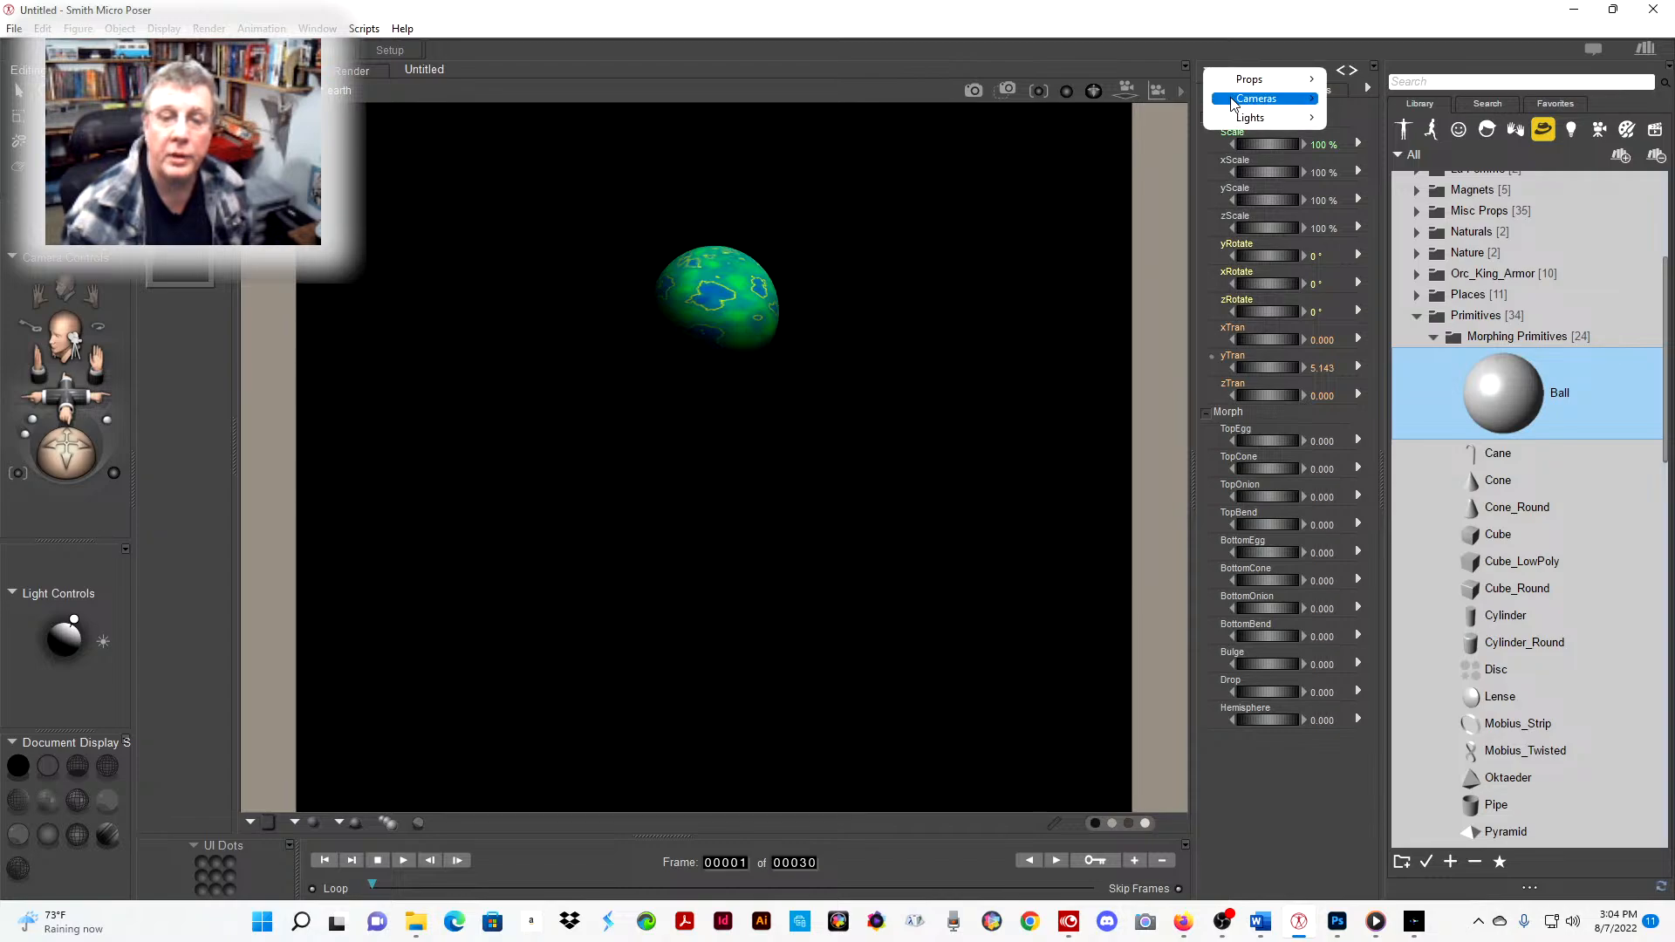
pyautogui.moveTo(1247, 87)
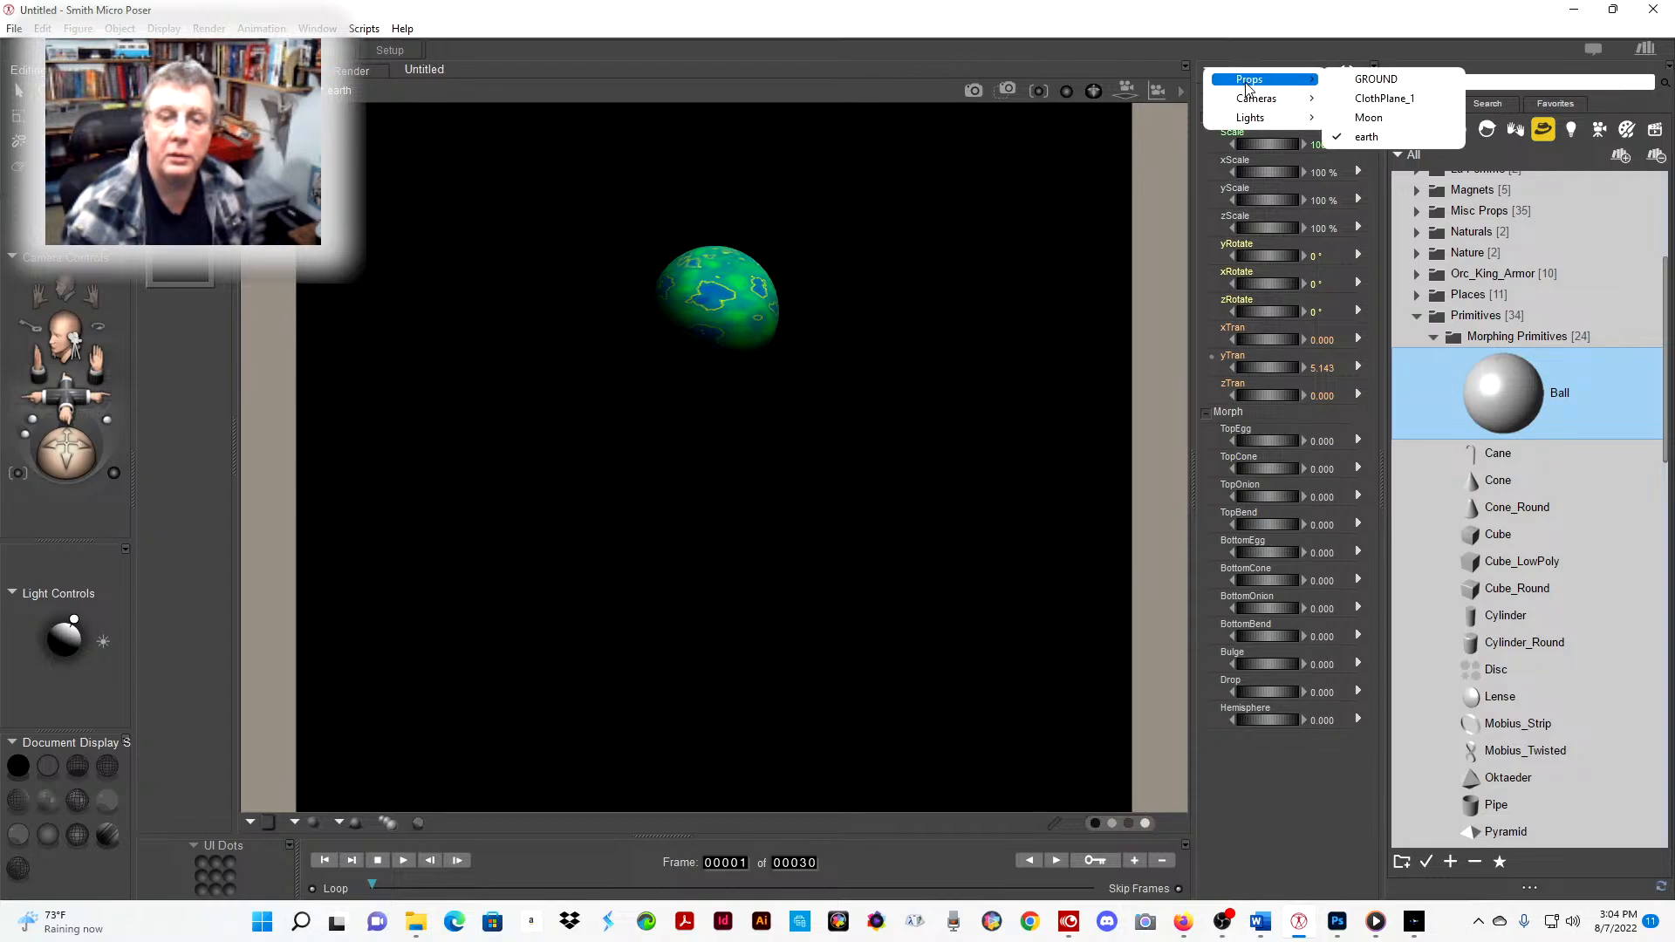
pyautogui.click(1368, 117)
pyautogui.click(1312, 89)
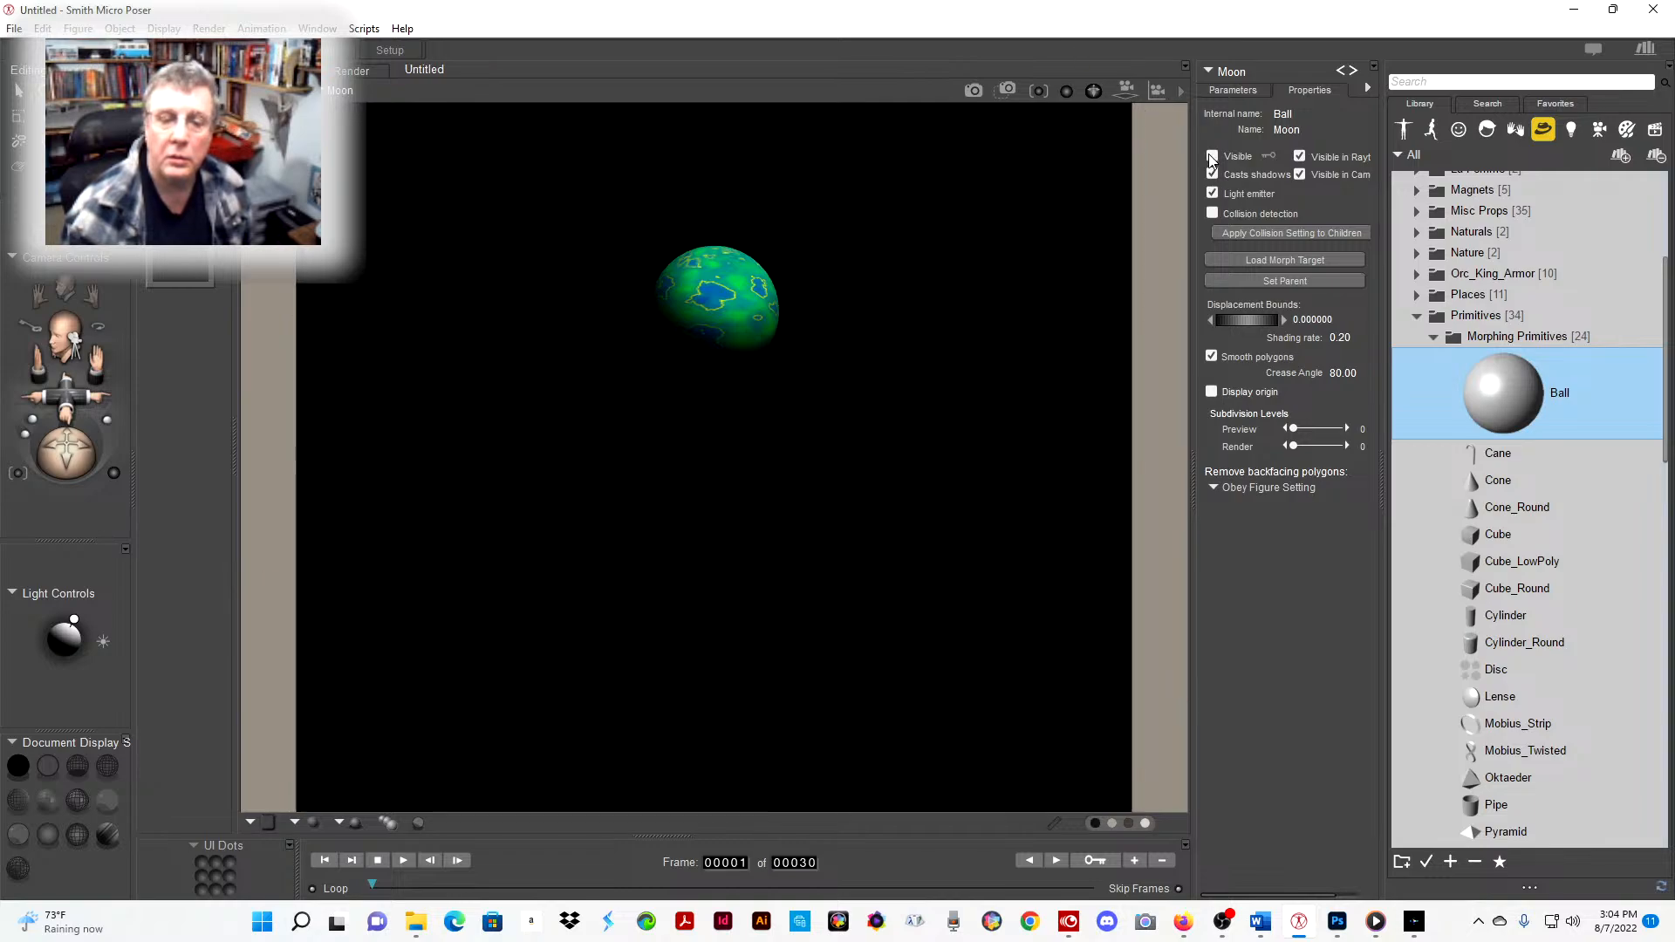
pyautogui.click(1213, 156)
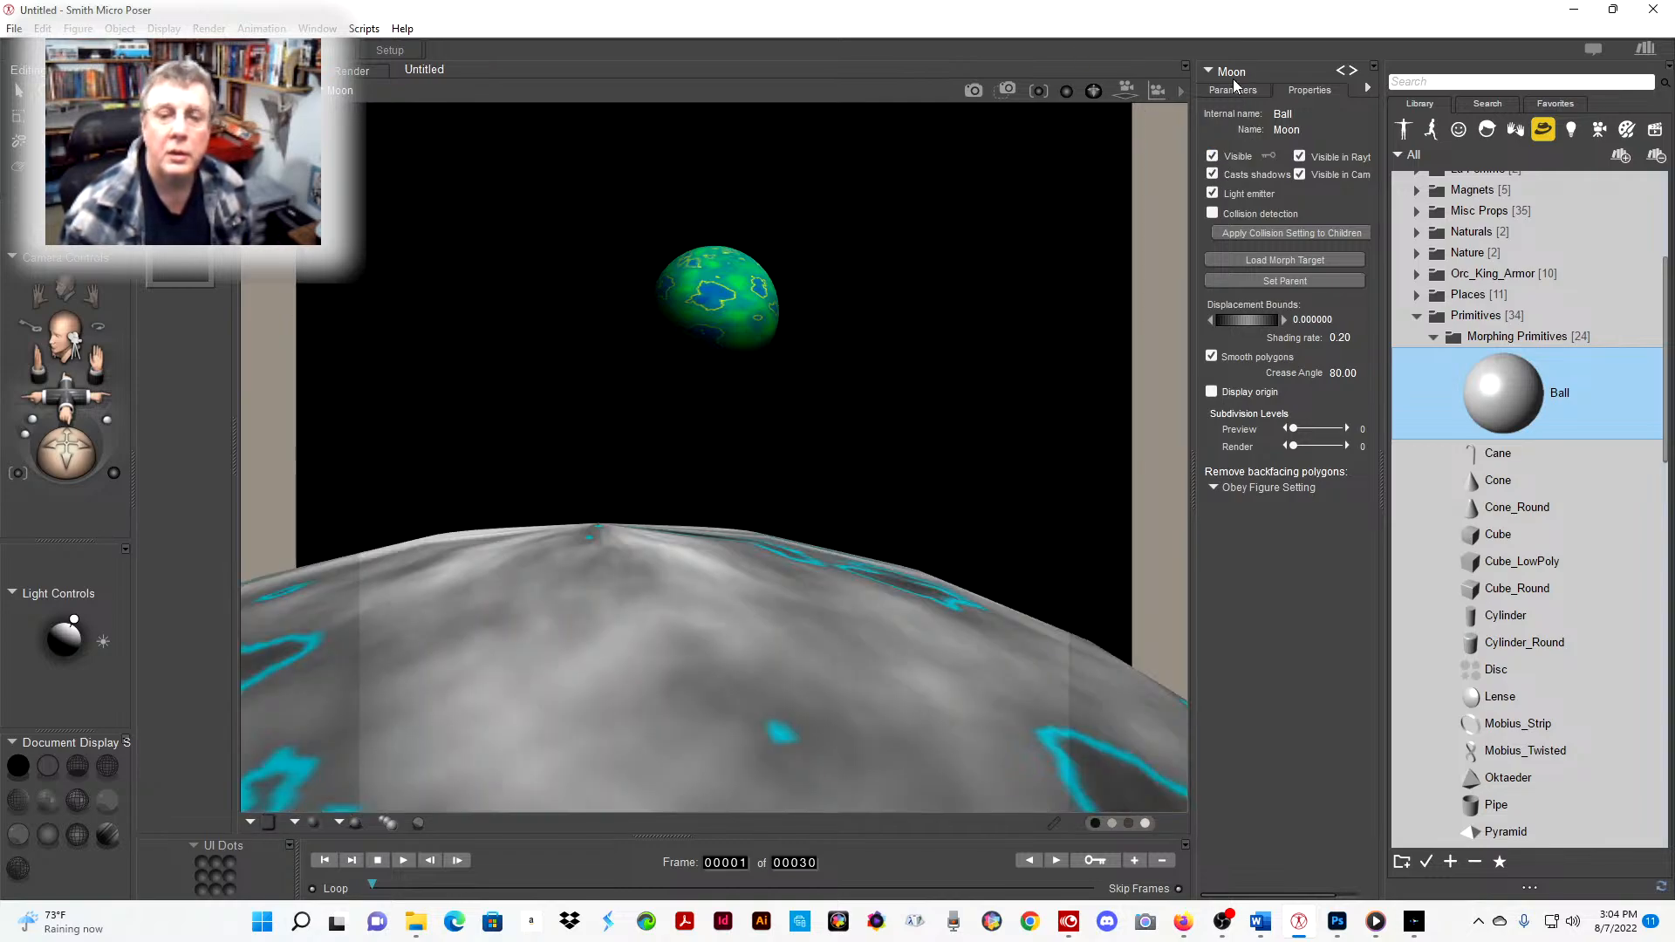
# - Select the Dolly Camera and set its focal length to 100 mm
pyautogui.click(1208, 71)
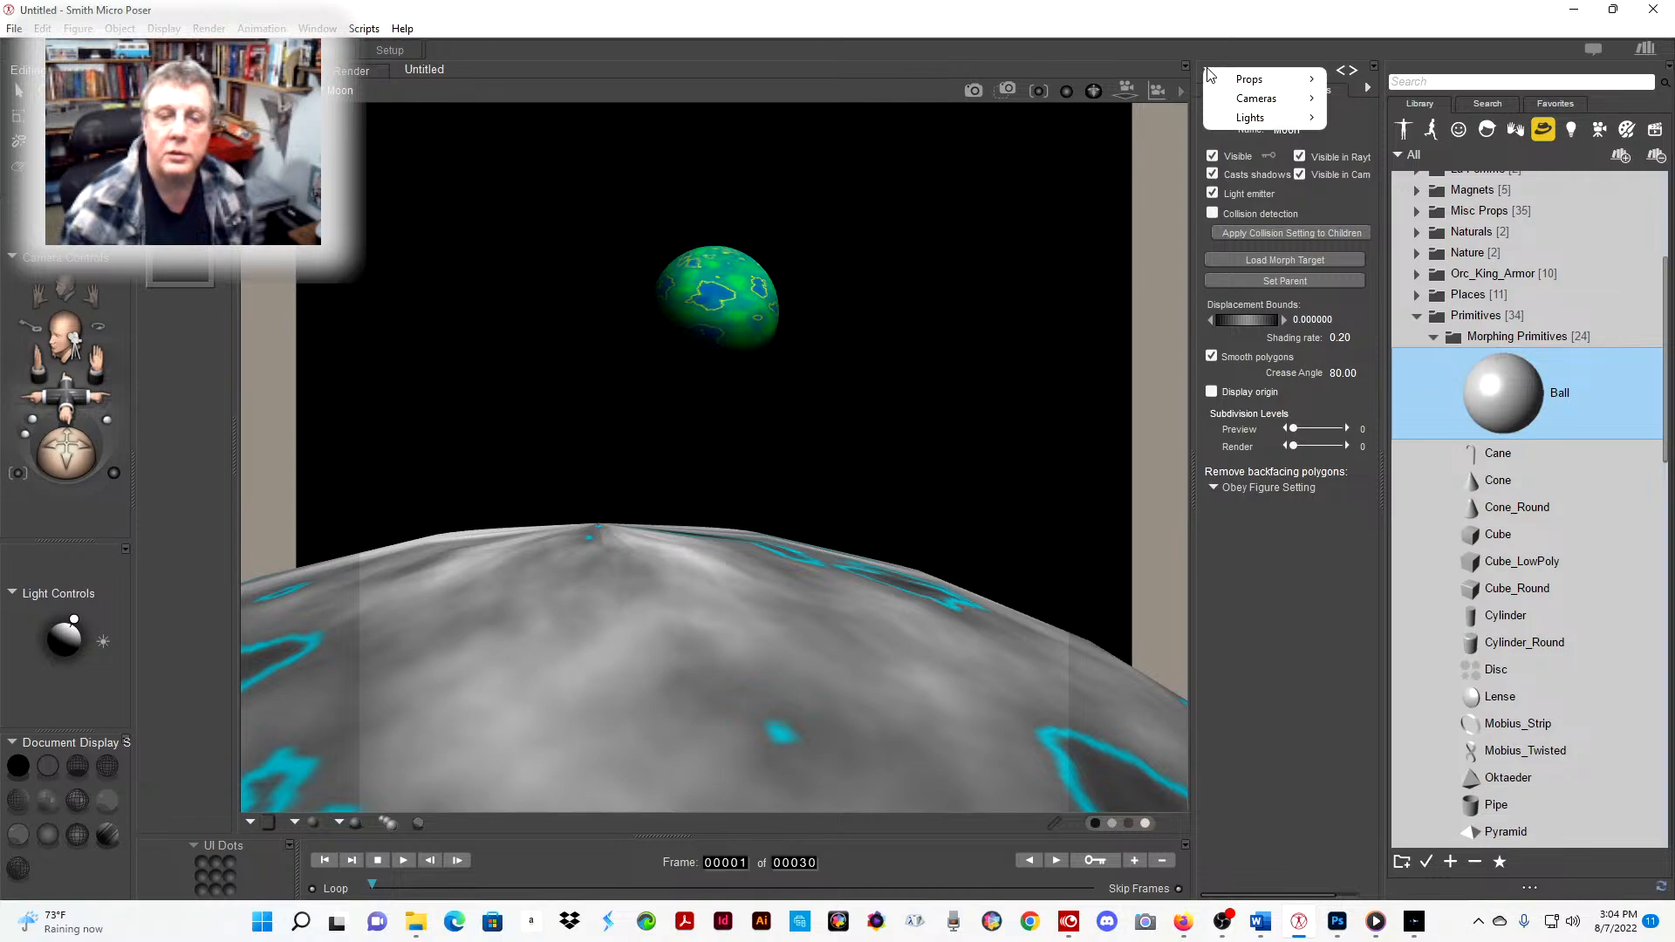
pyautogui.moveTo(1273, 99)
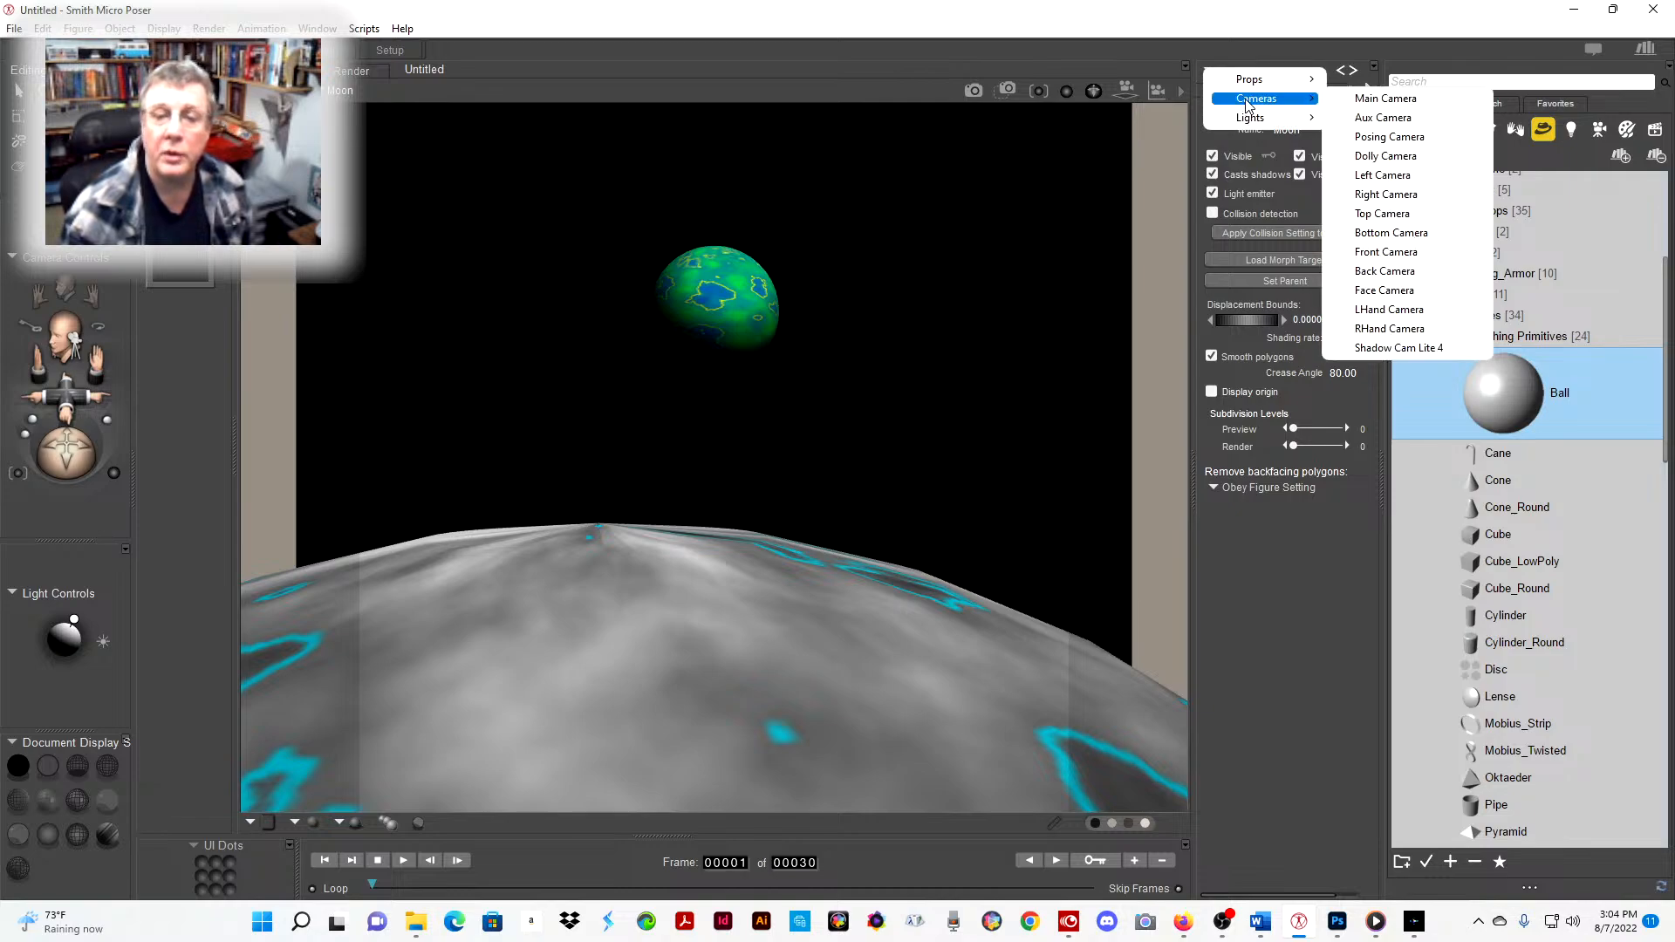
pyautogui.click(1390, 159)
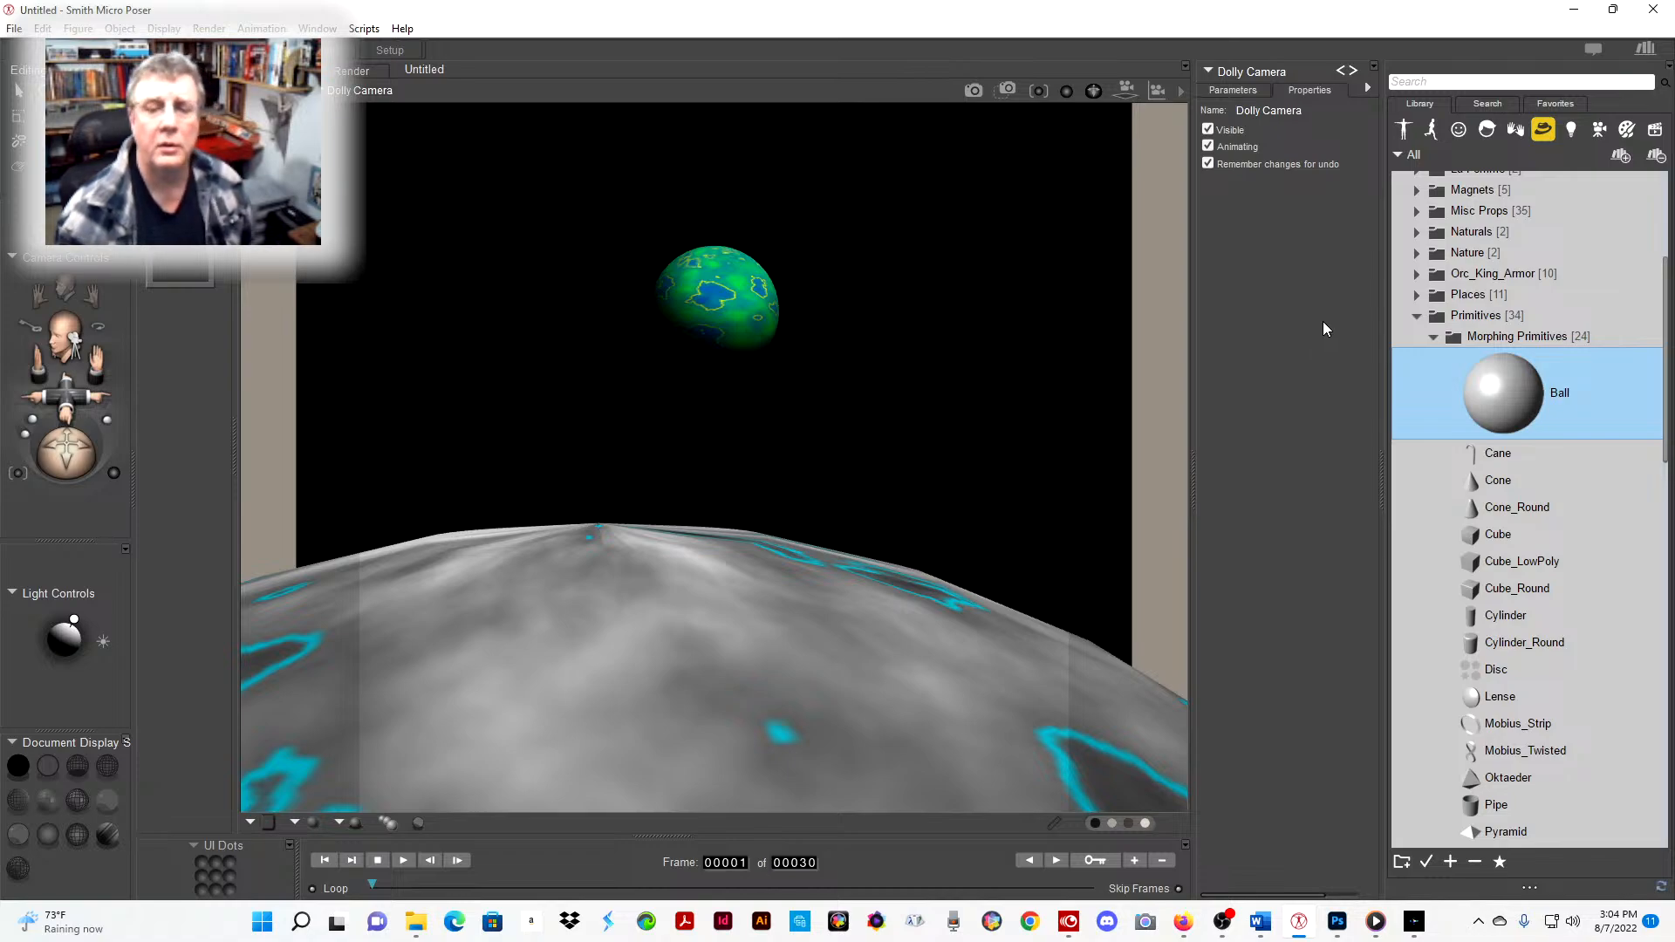
pyautogui.click(1248, 89)
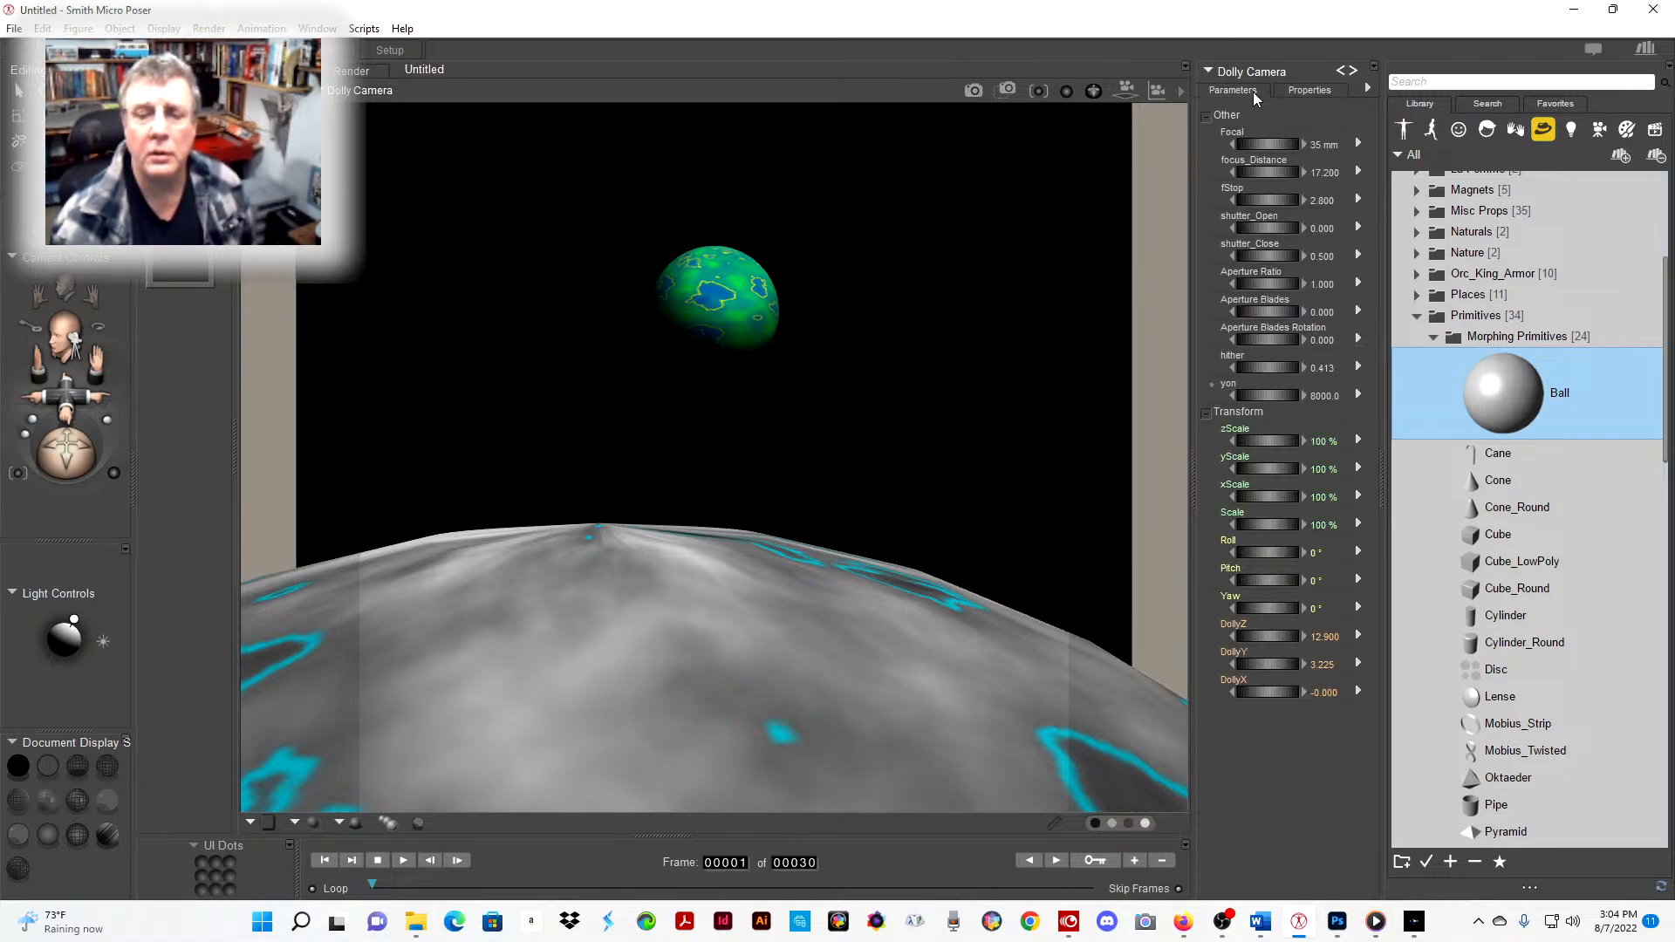
pyautogui.click(1317, 153)
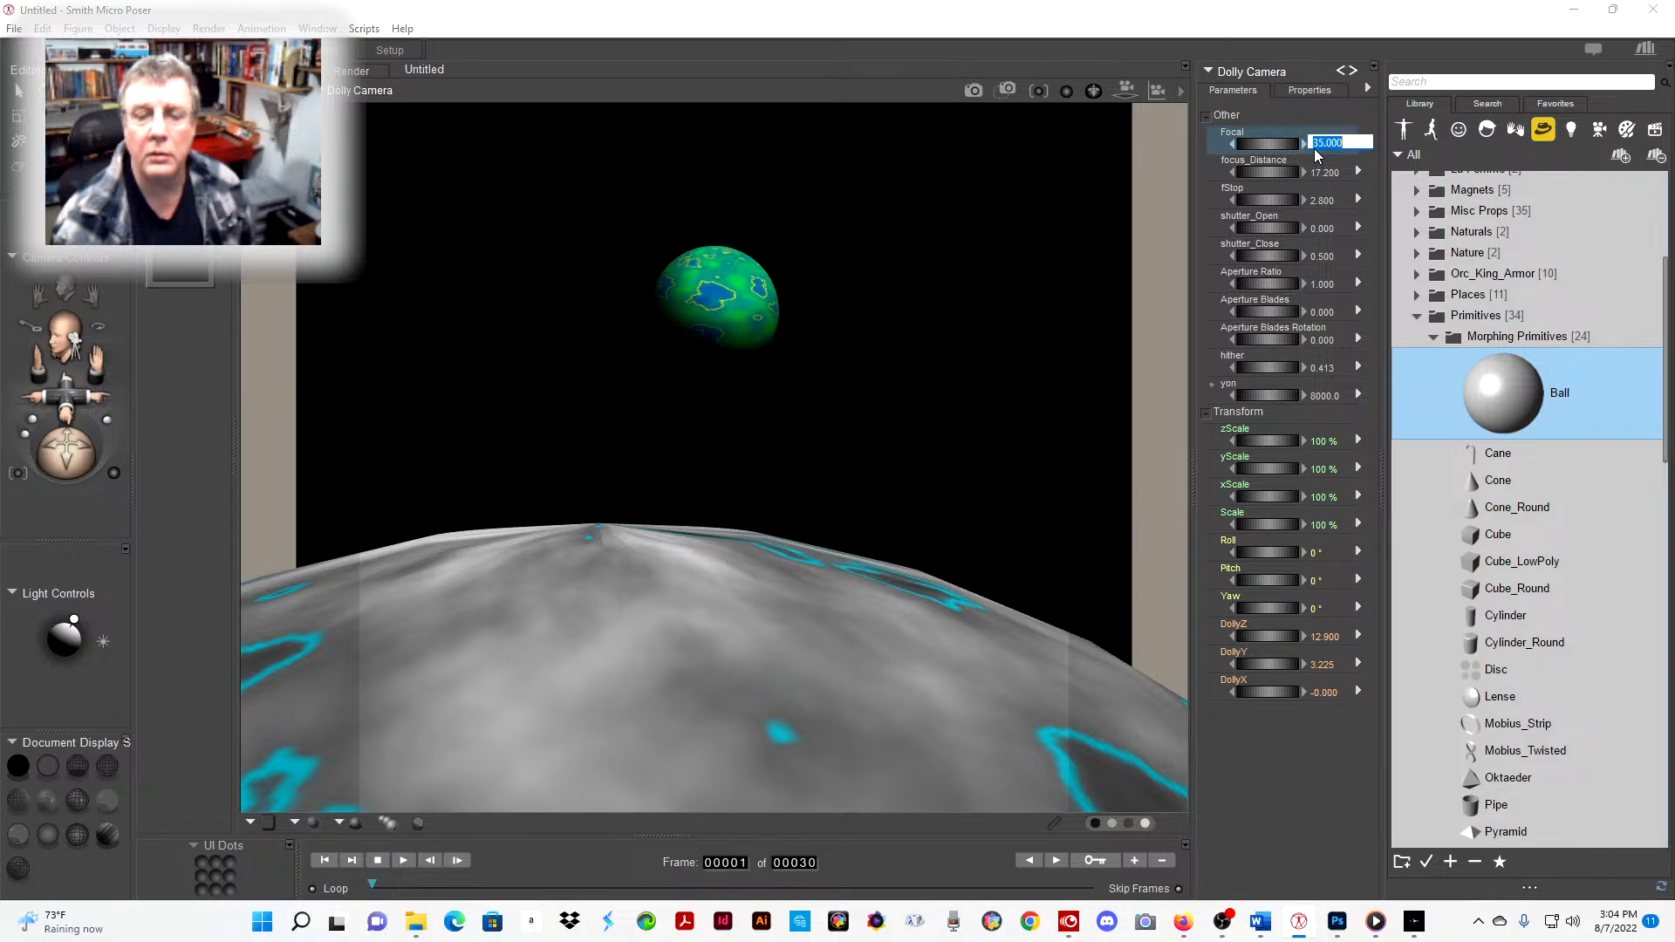
pyautogui.write('1')
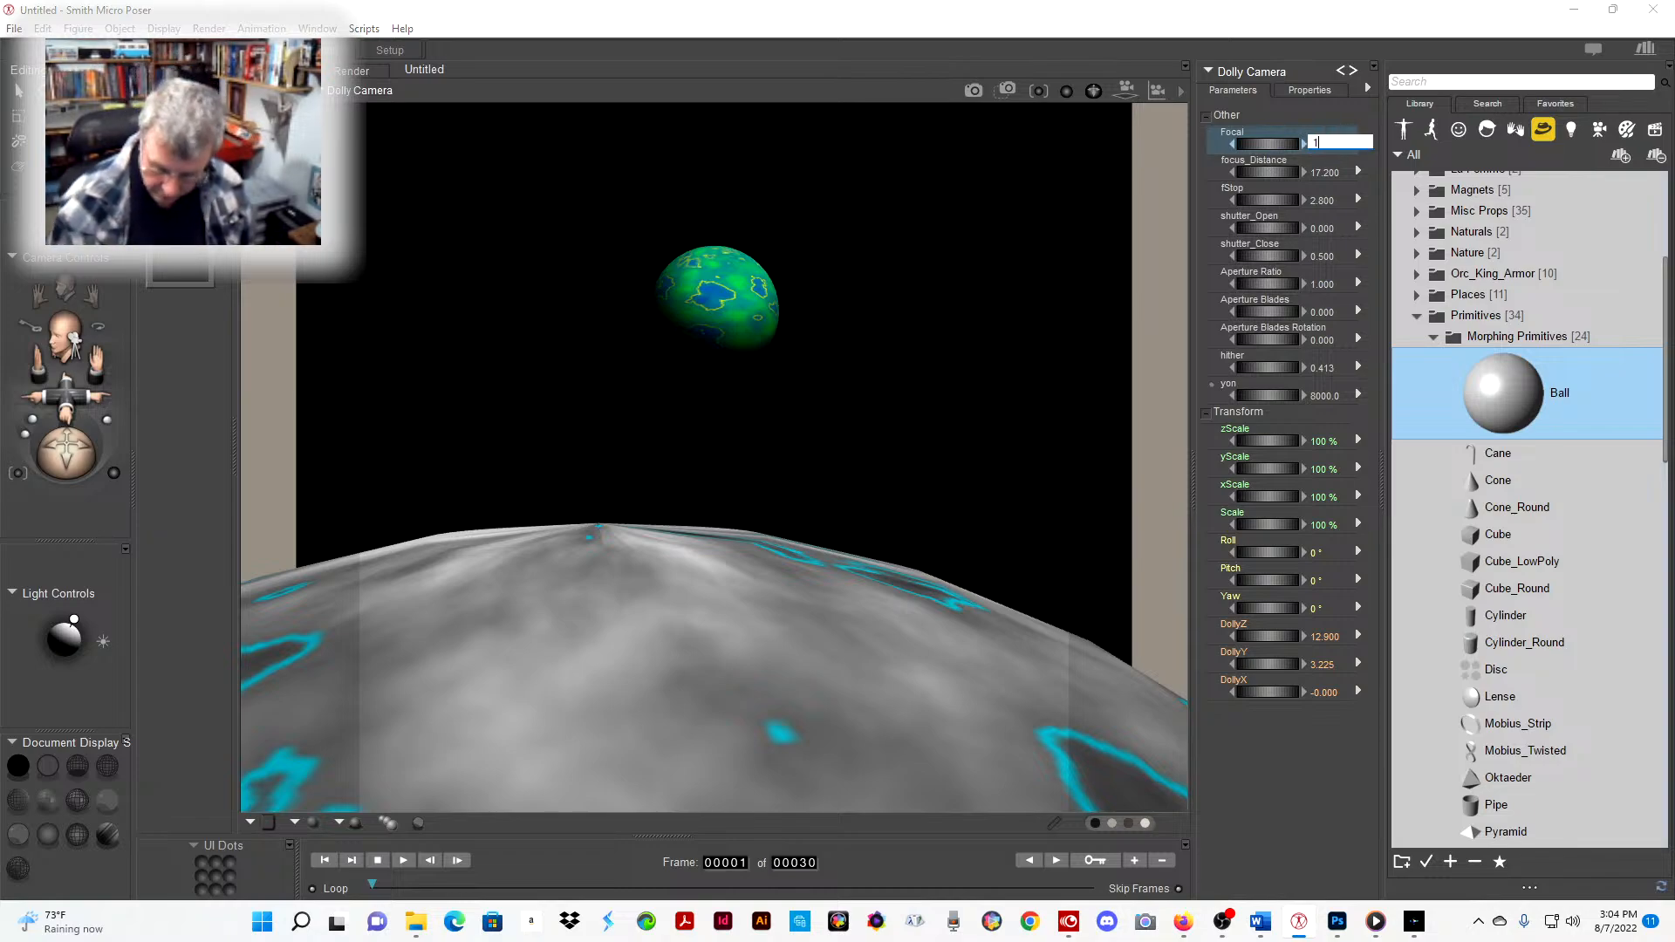
pyautogui.write('00')
pyautogui.press('Return')
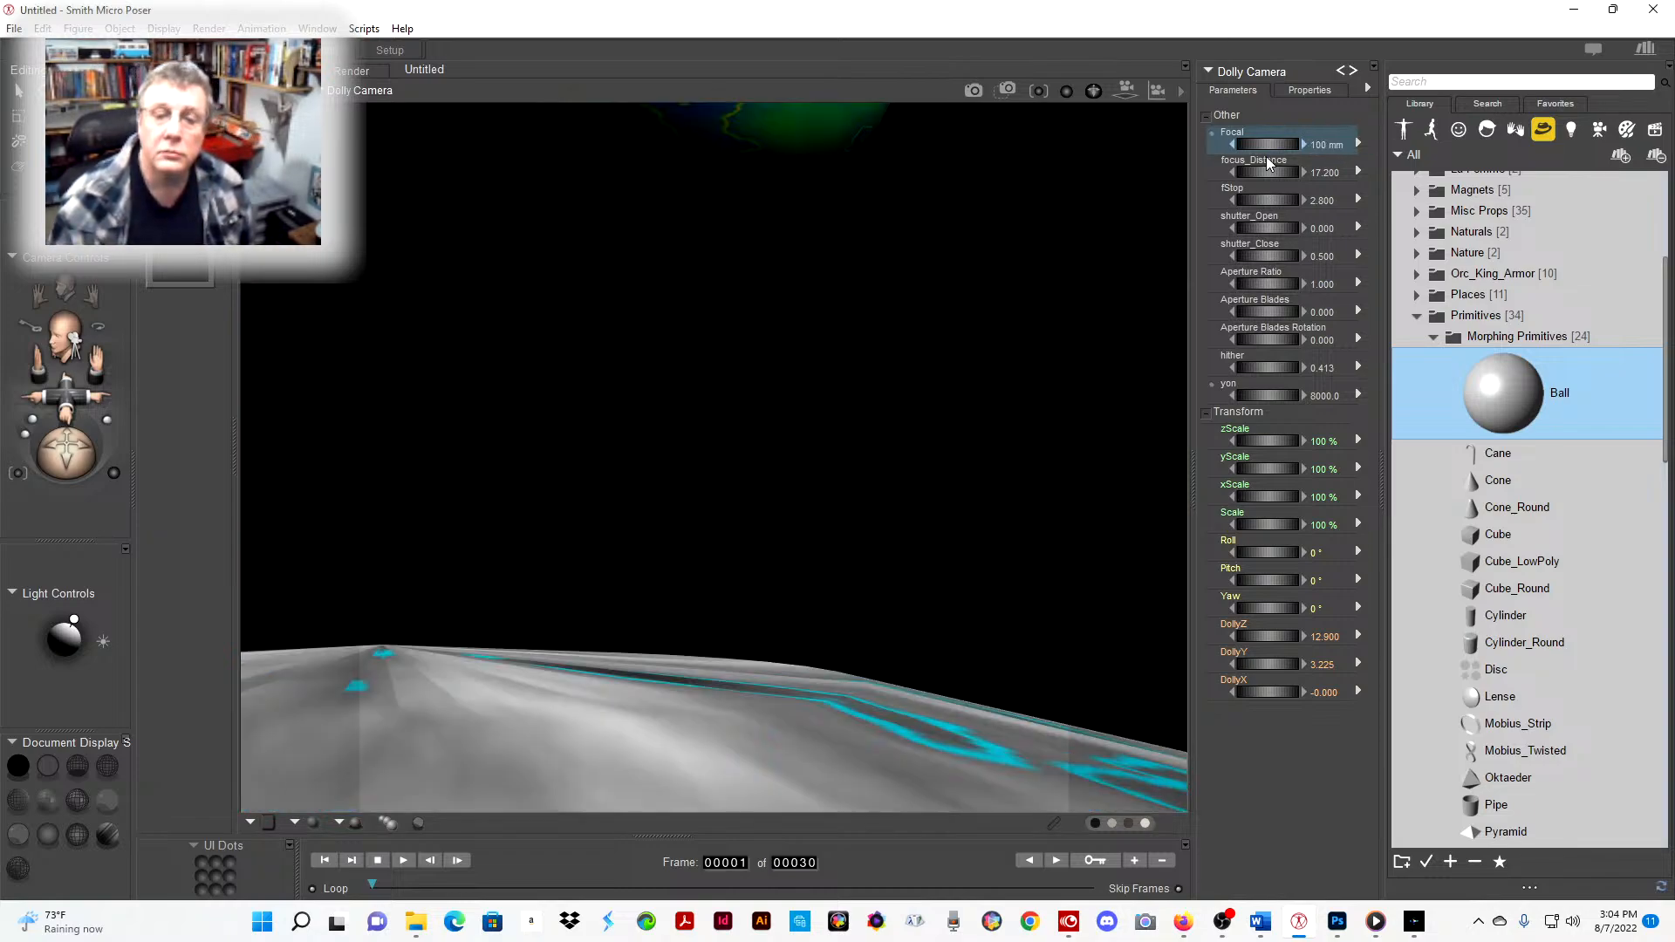
# - Select the earth prop and move it down and back to yTran 3.431 and zTran -22.81
pyautogui.click(1208, 76)
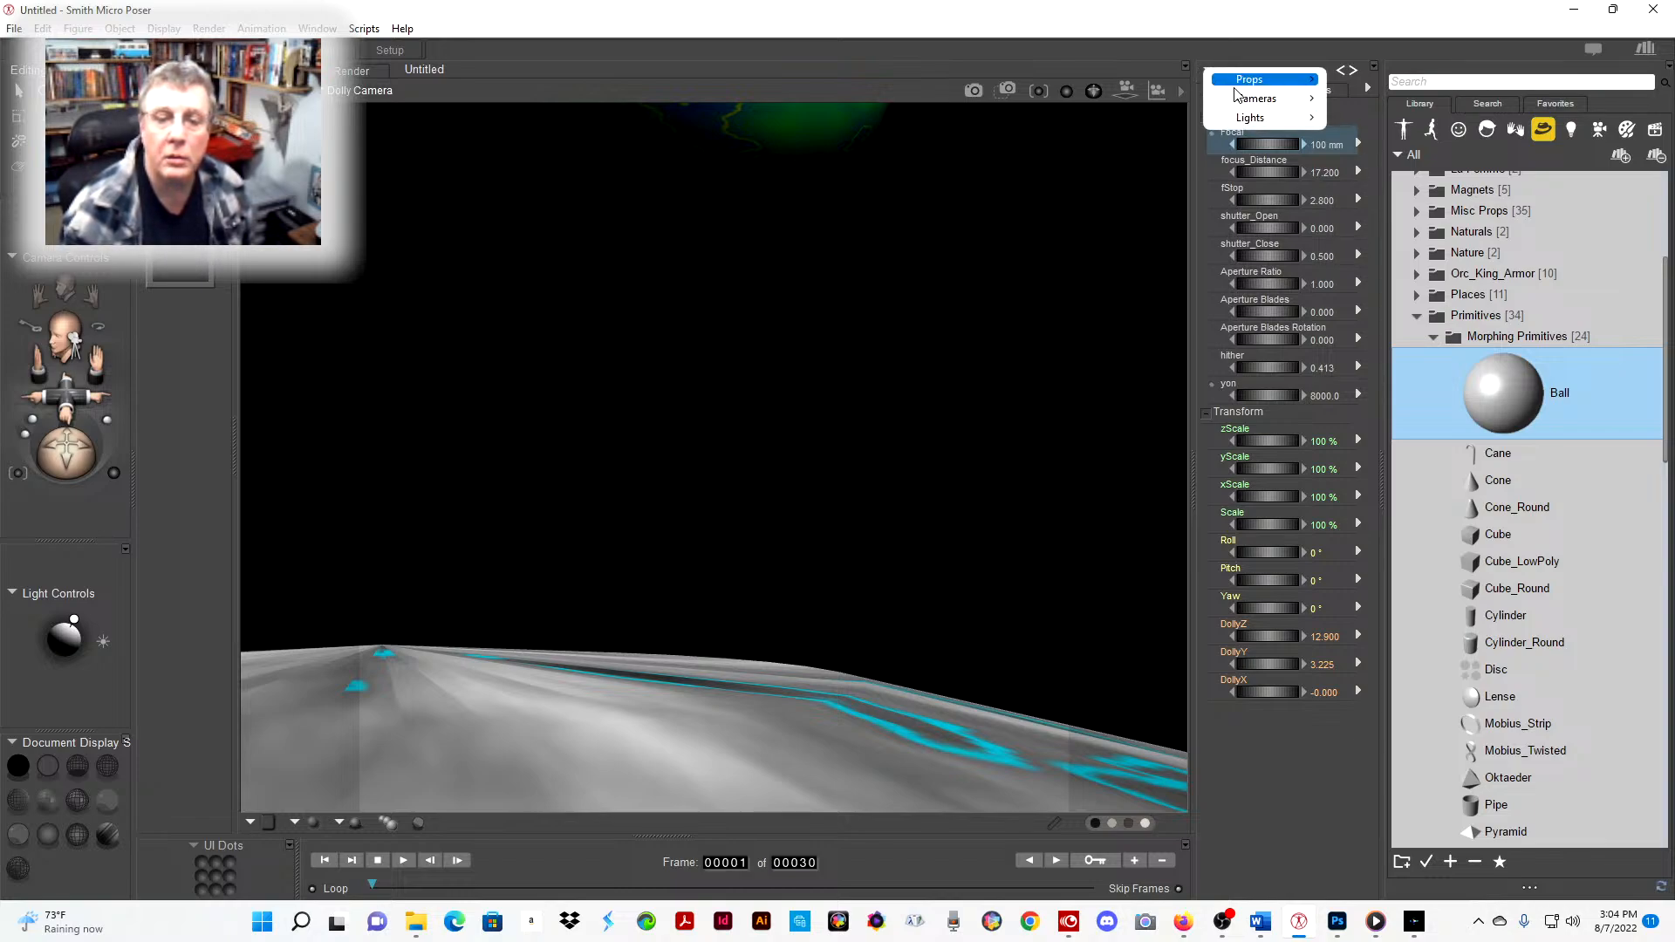
pyautogui.moveTo(1240, 83)
pyautogui.click(1360, 144)
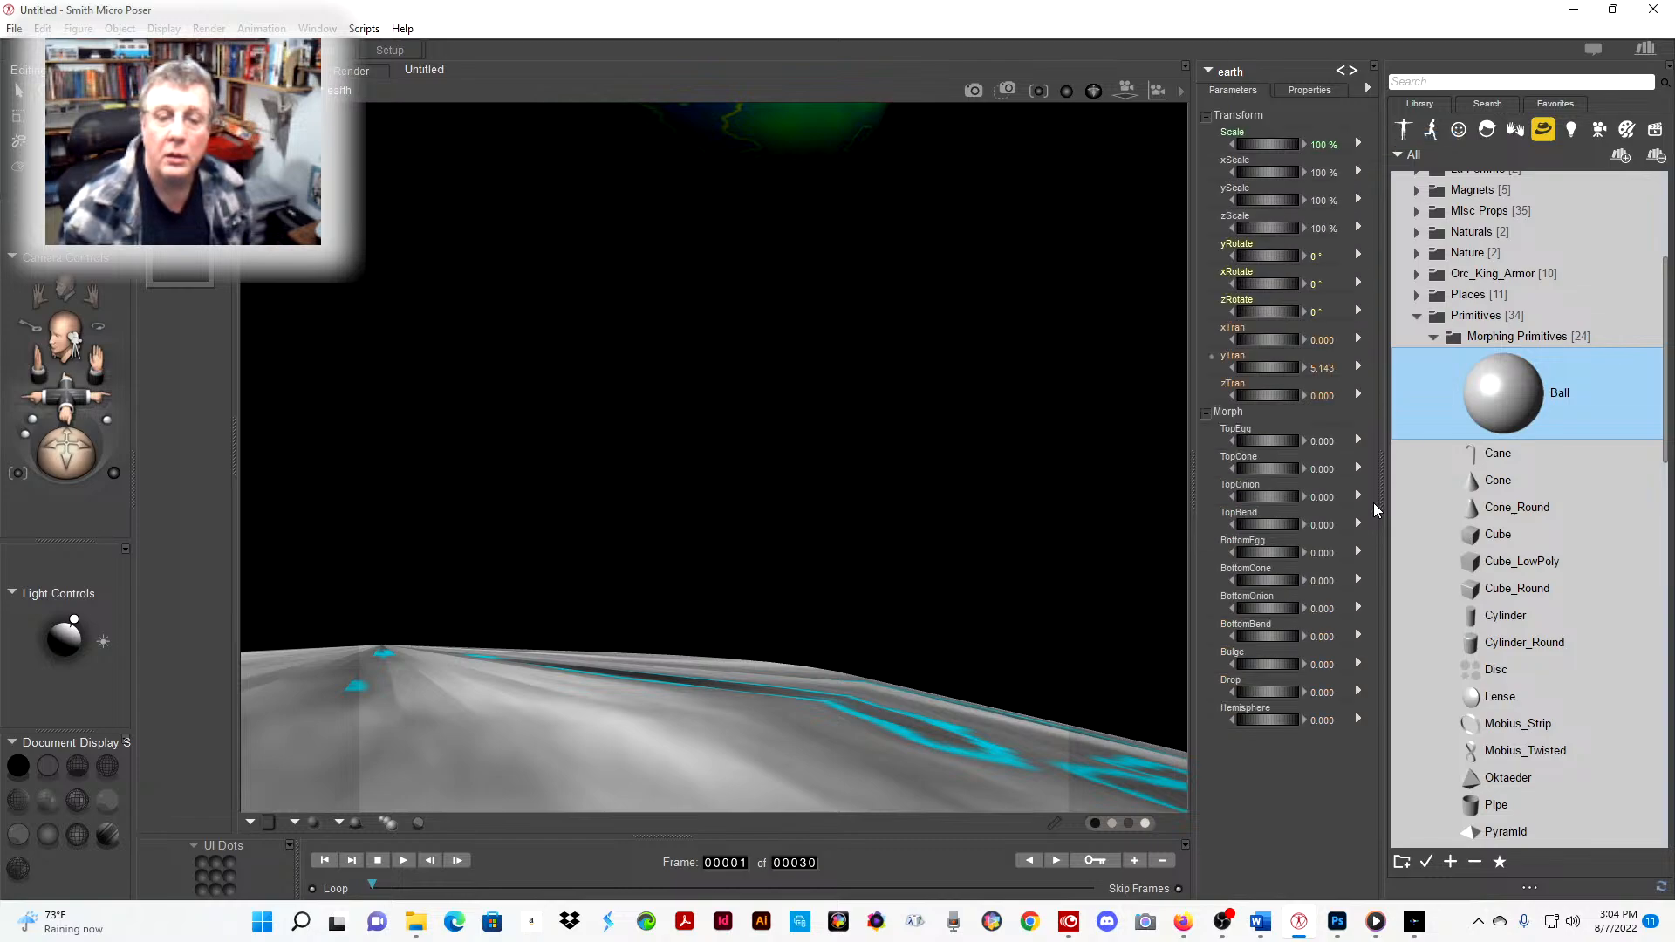
pyautogui.moveTo(1276, 366); pyautogui.dragTo(1199, 397)
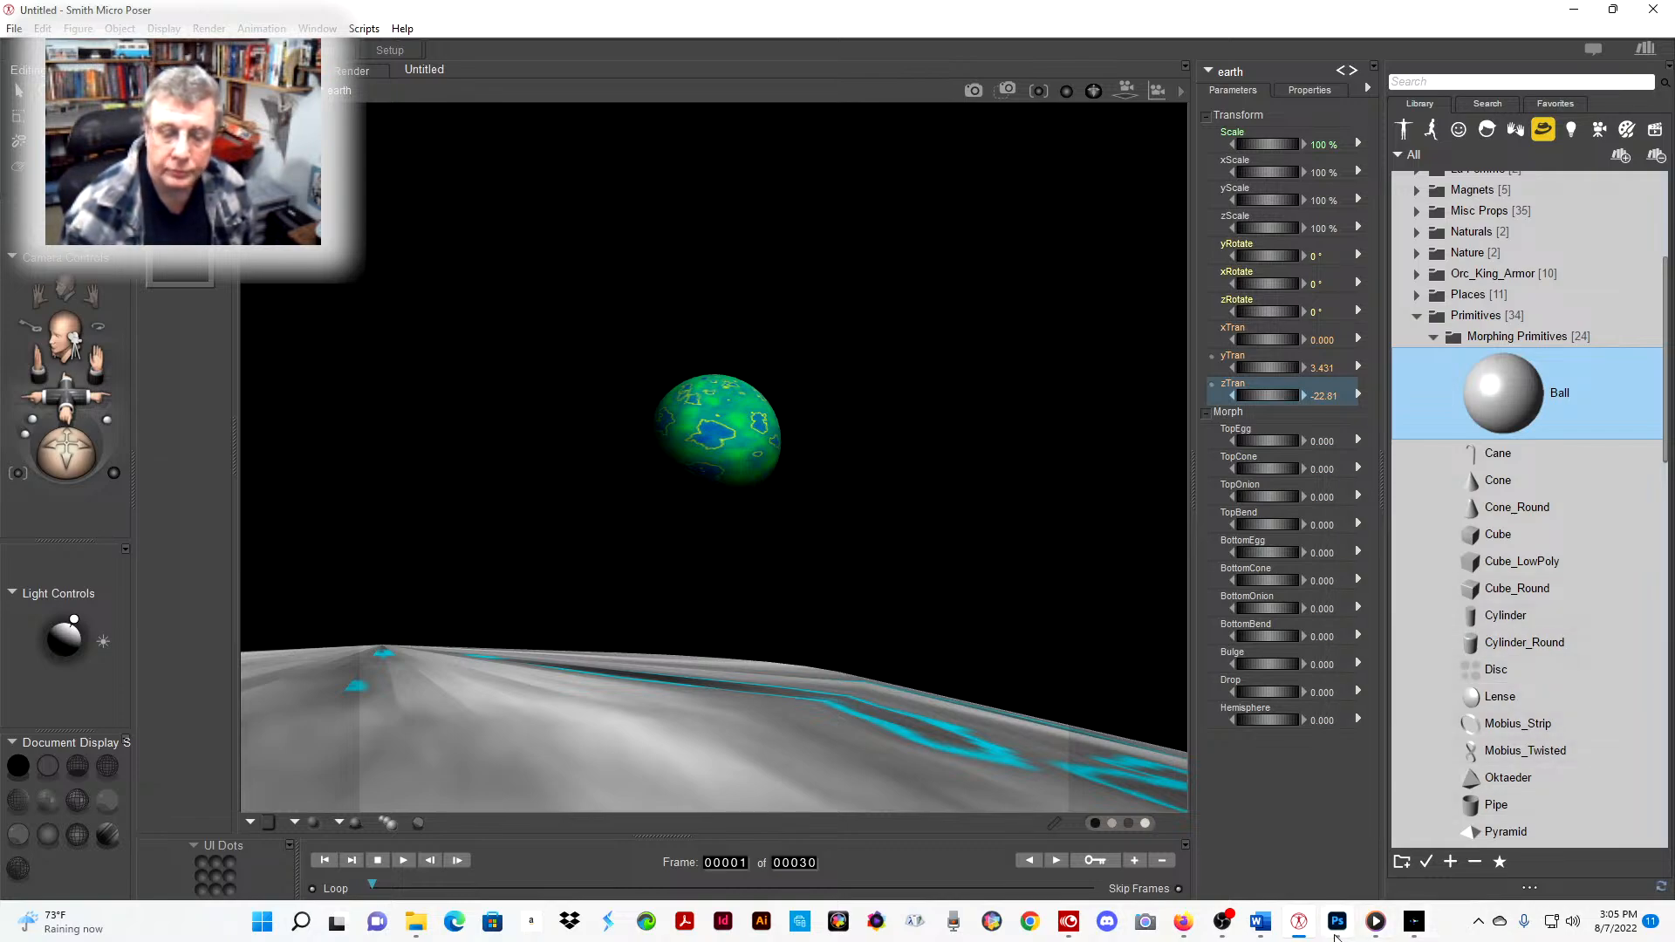
# - Compare against the Earthrise photo in Photoshop and shift the earth in Poser to xTran 1.109 and yTran 3.578
pyautogui.click(1336, 931)
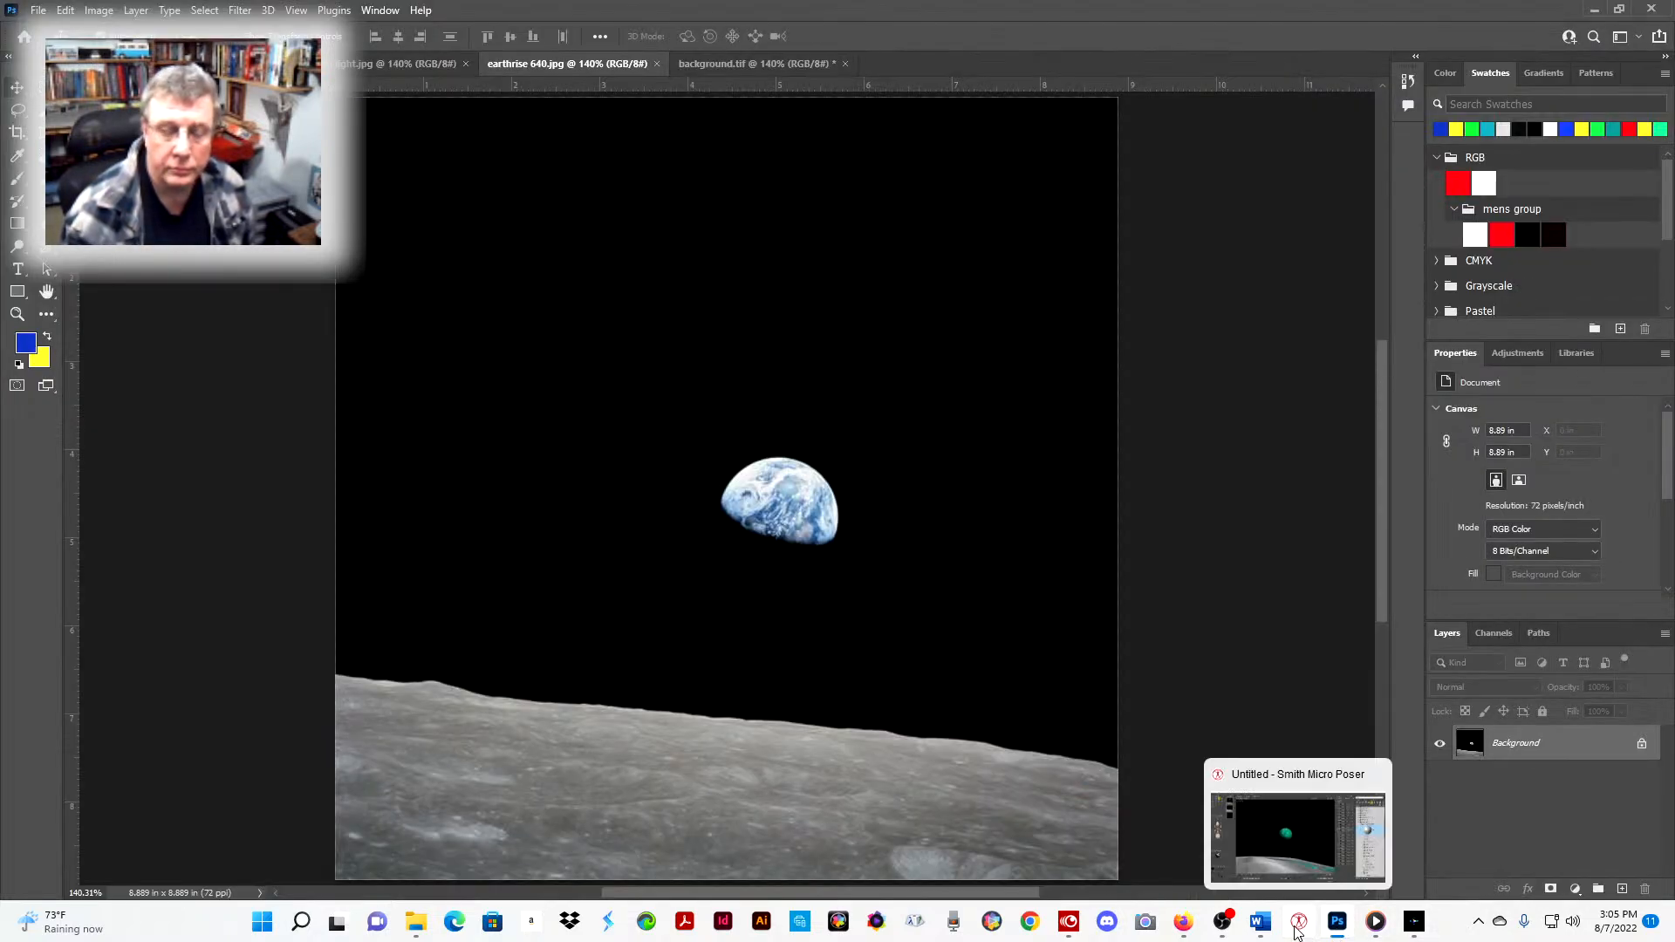
pyautogui.click(1299, 922)
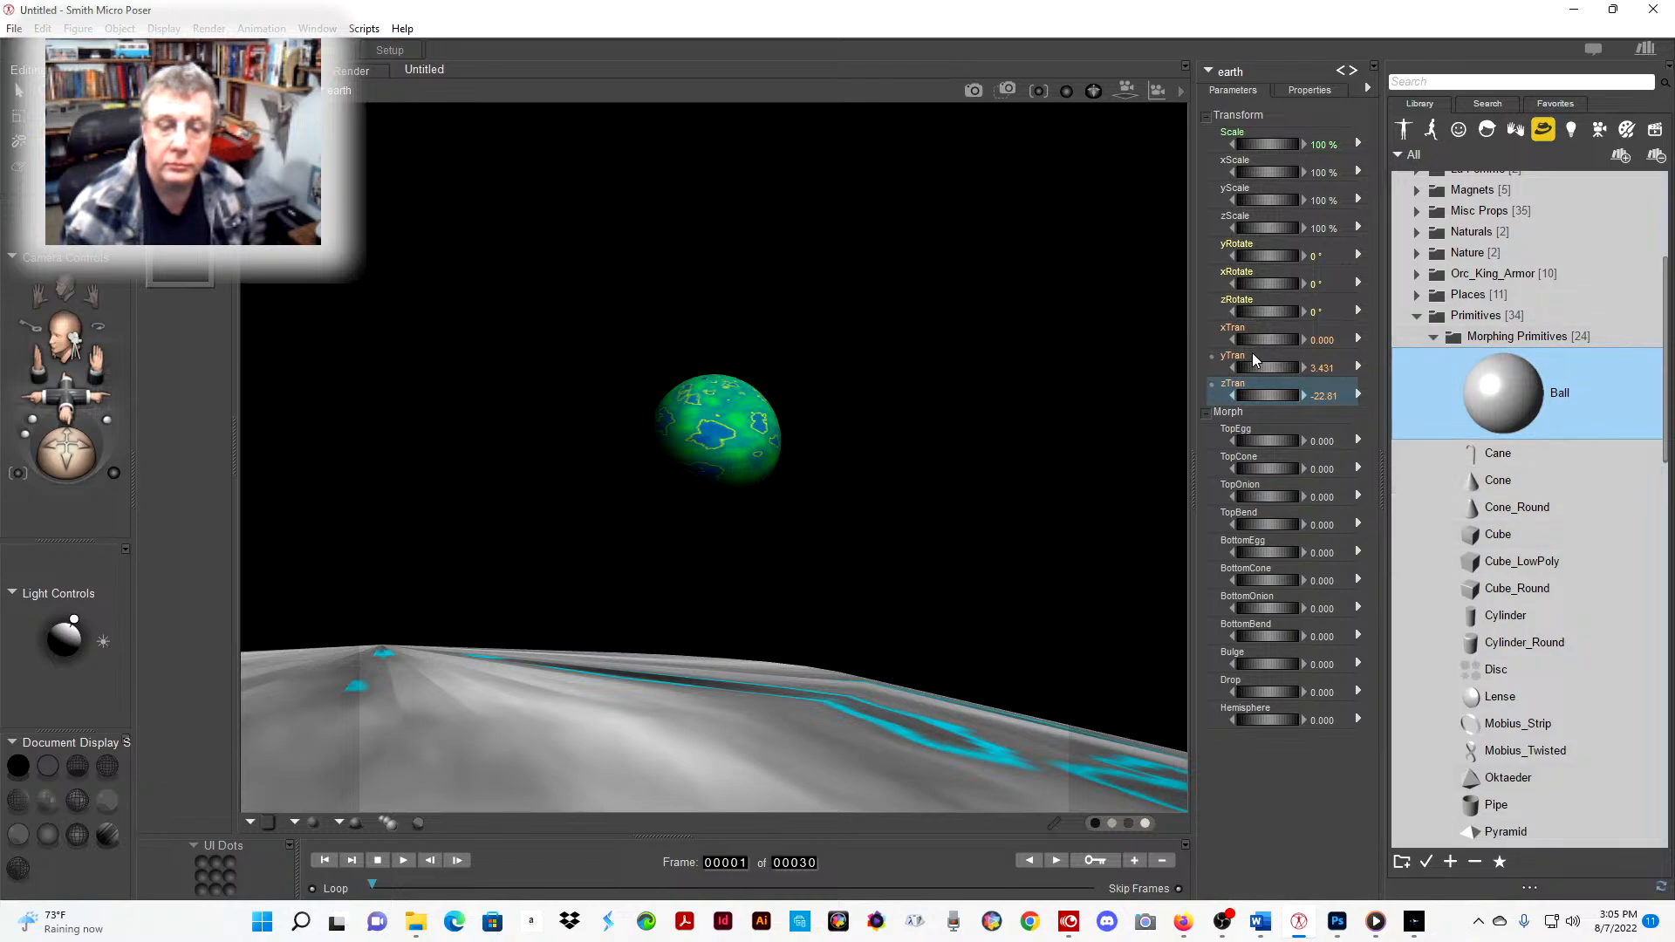
pyautogui.moveTo(1256, 340); pyautogui.dragTo(1302, 339)
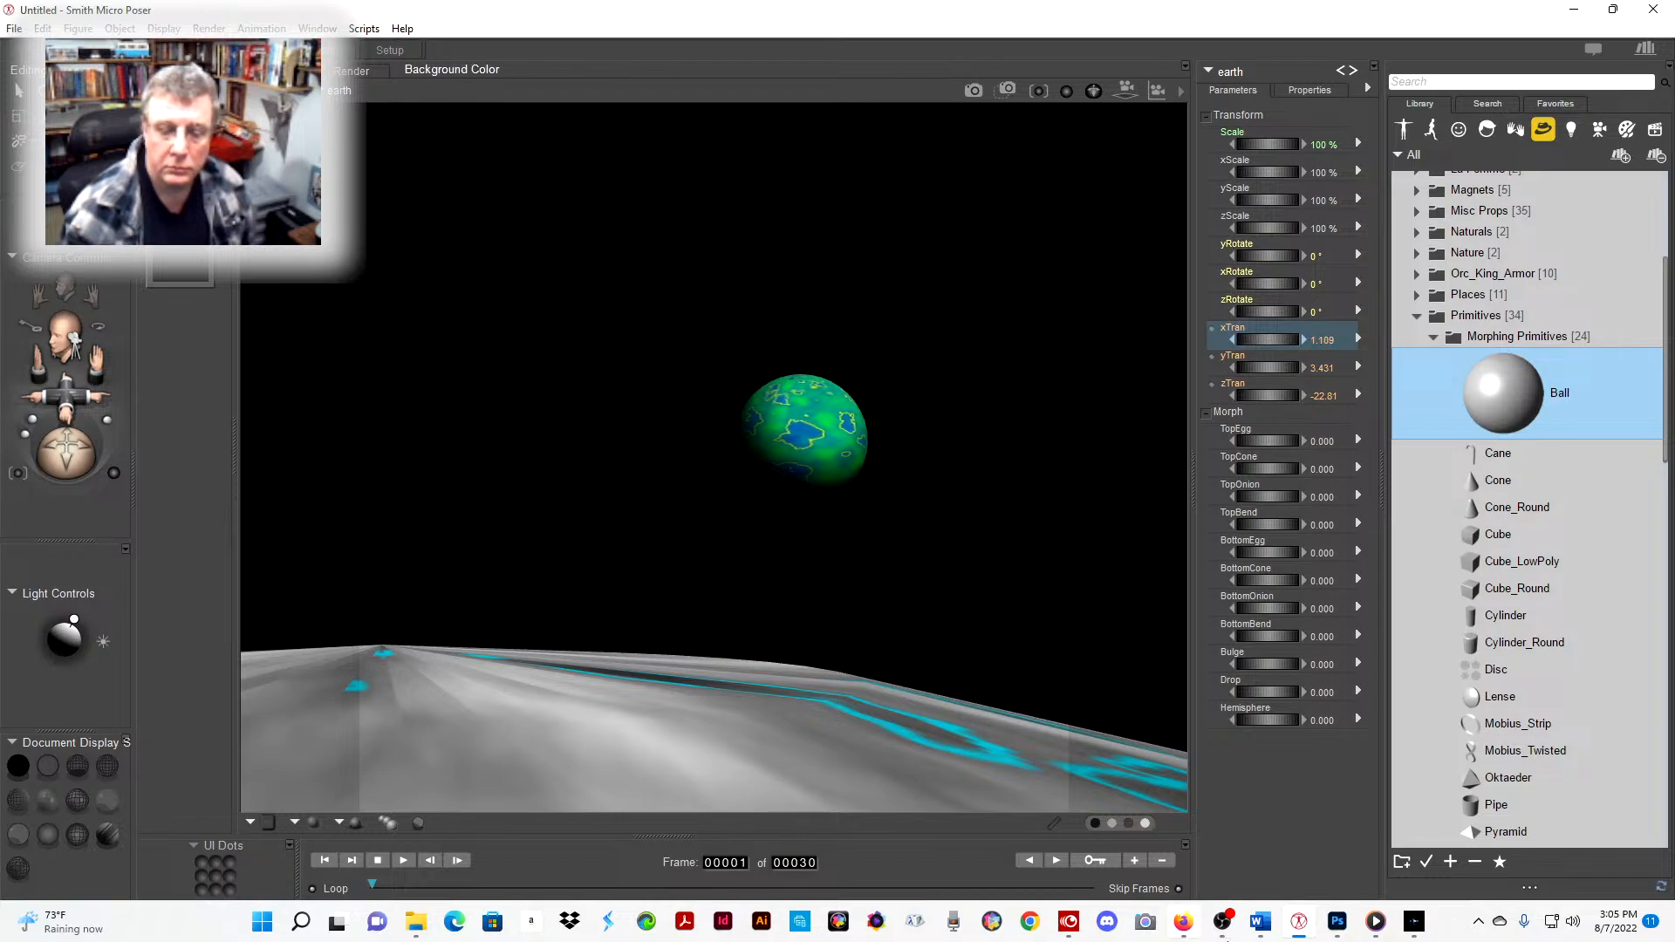
pyautogui.click(1336, 922)
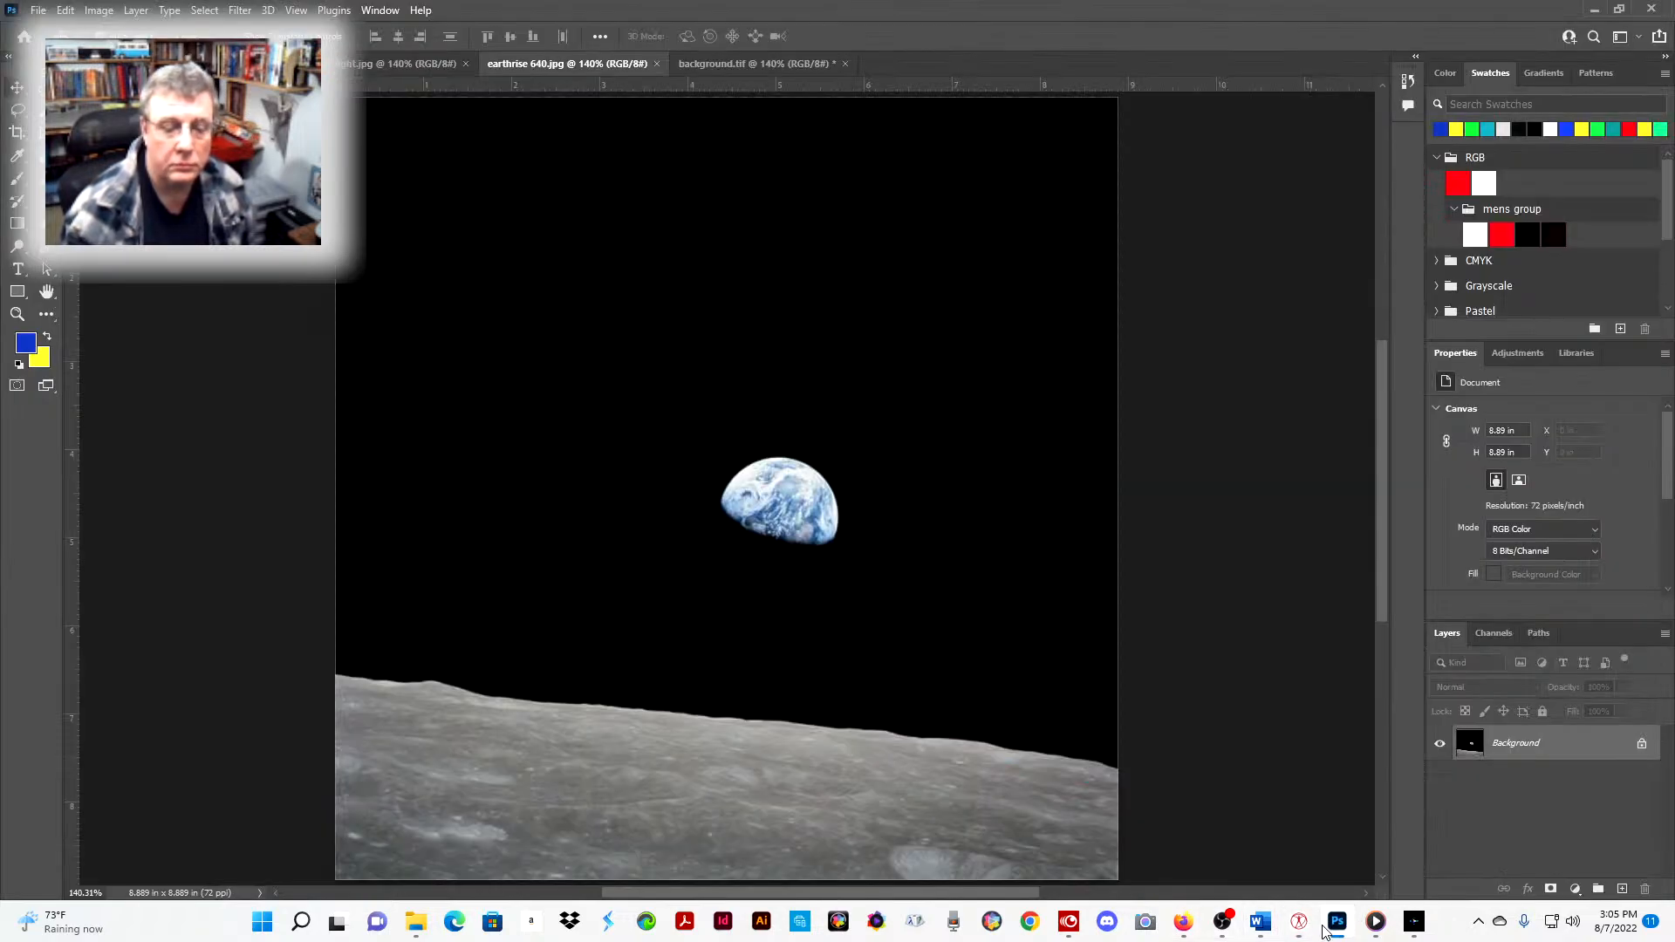
pyautogui.click(1302, 922)
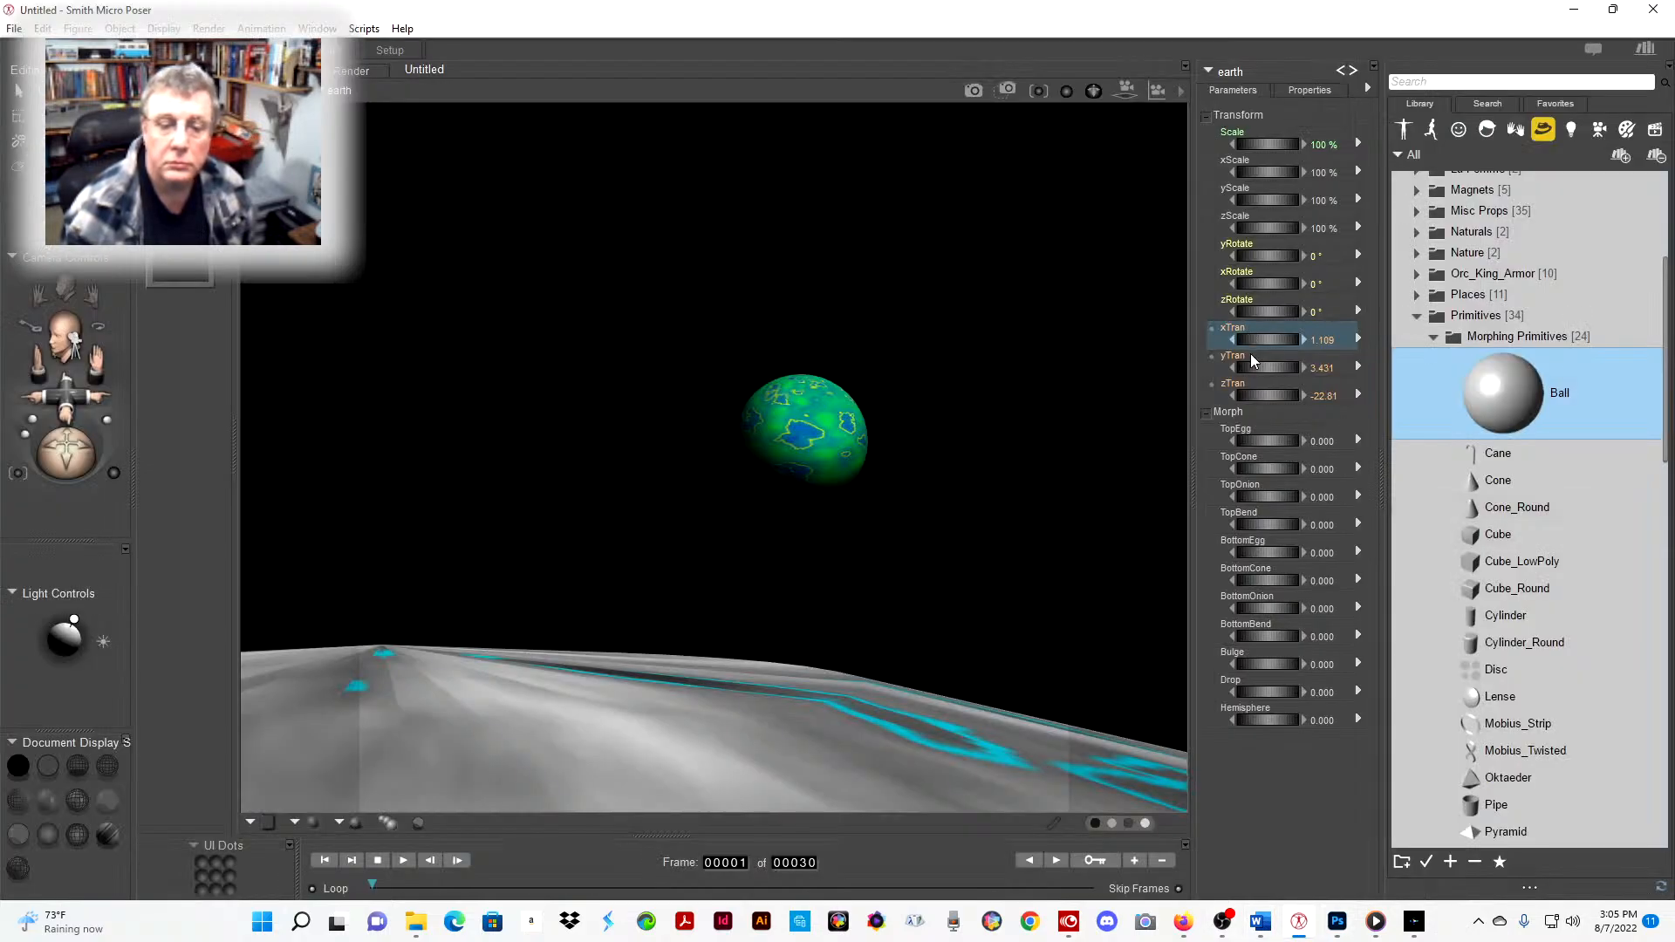
pyautogui.moveTo(1259, 366); pyautogui.dragTo(1262, 373)
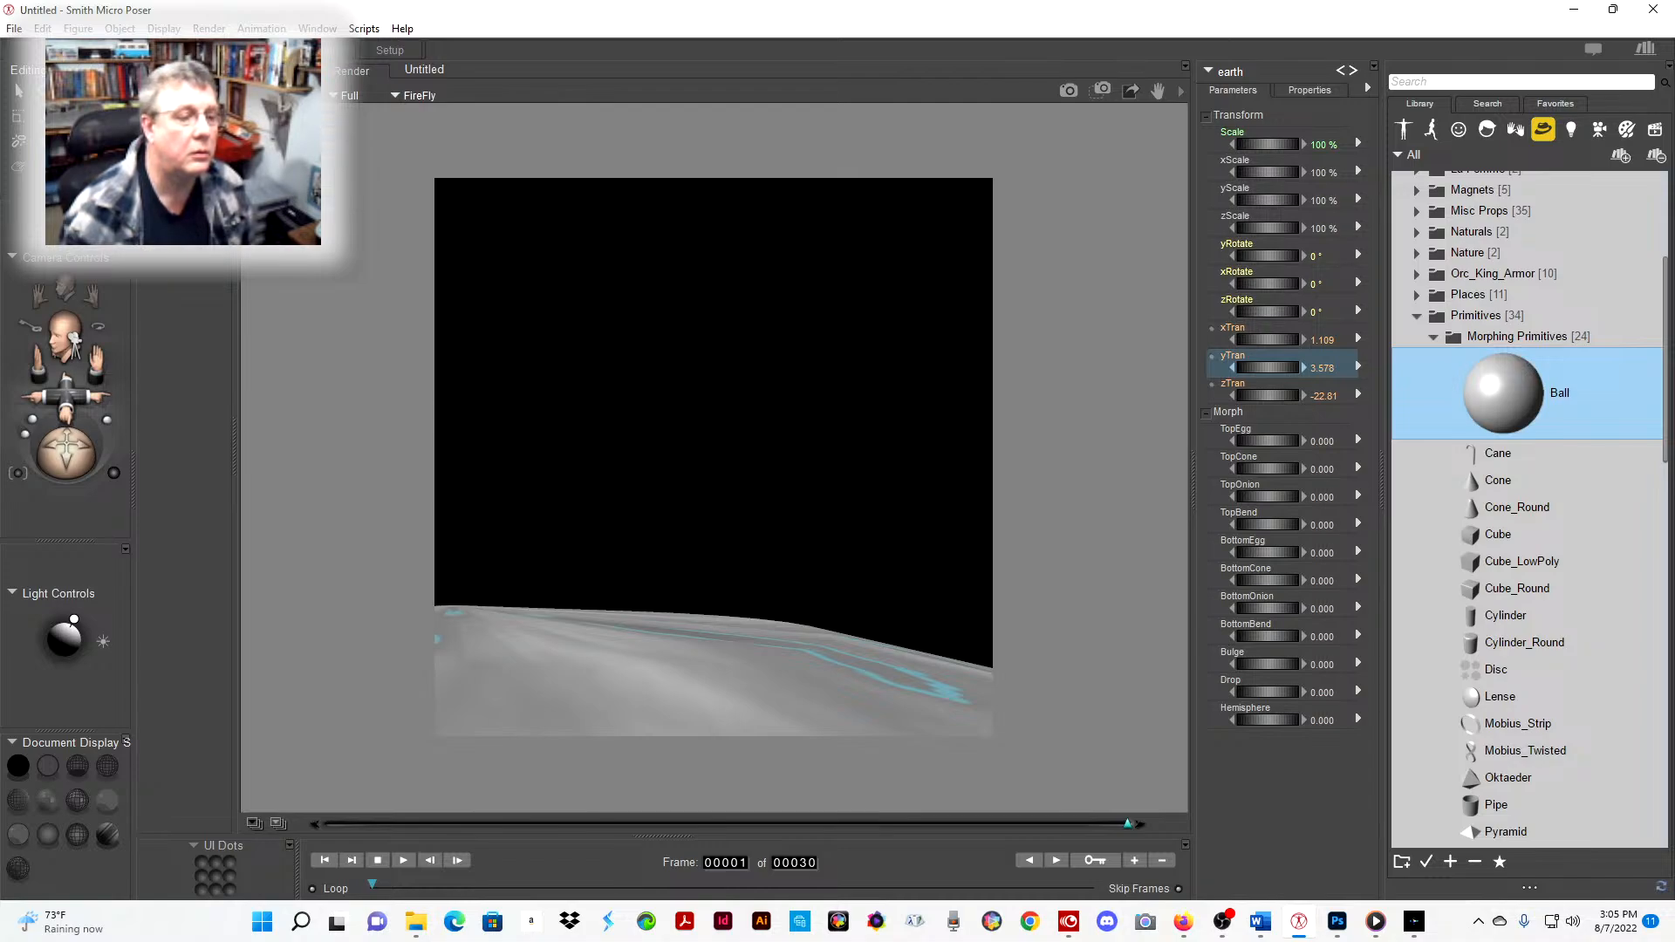
# - Return to the scene view, select the Moon prop, and turn off its visibility
pyautogui.click(281, 71)
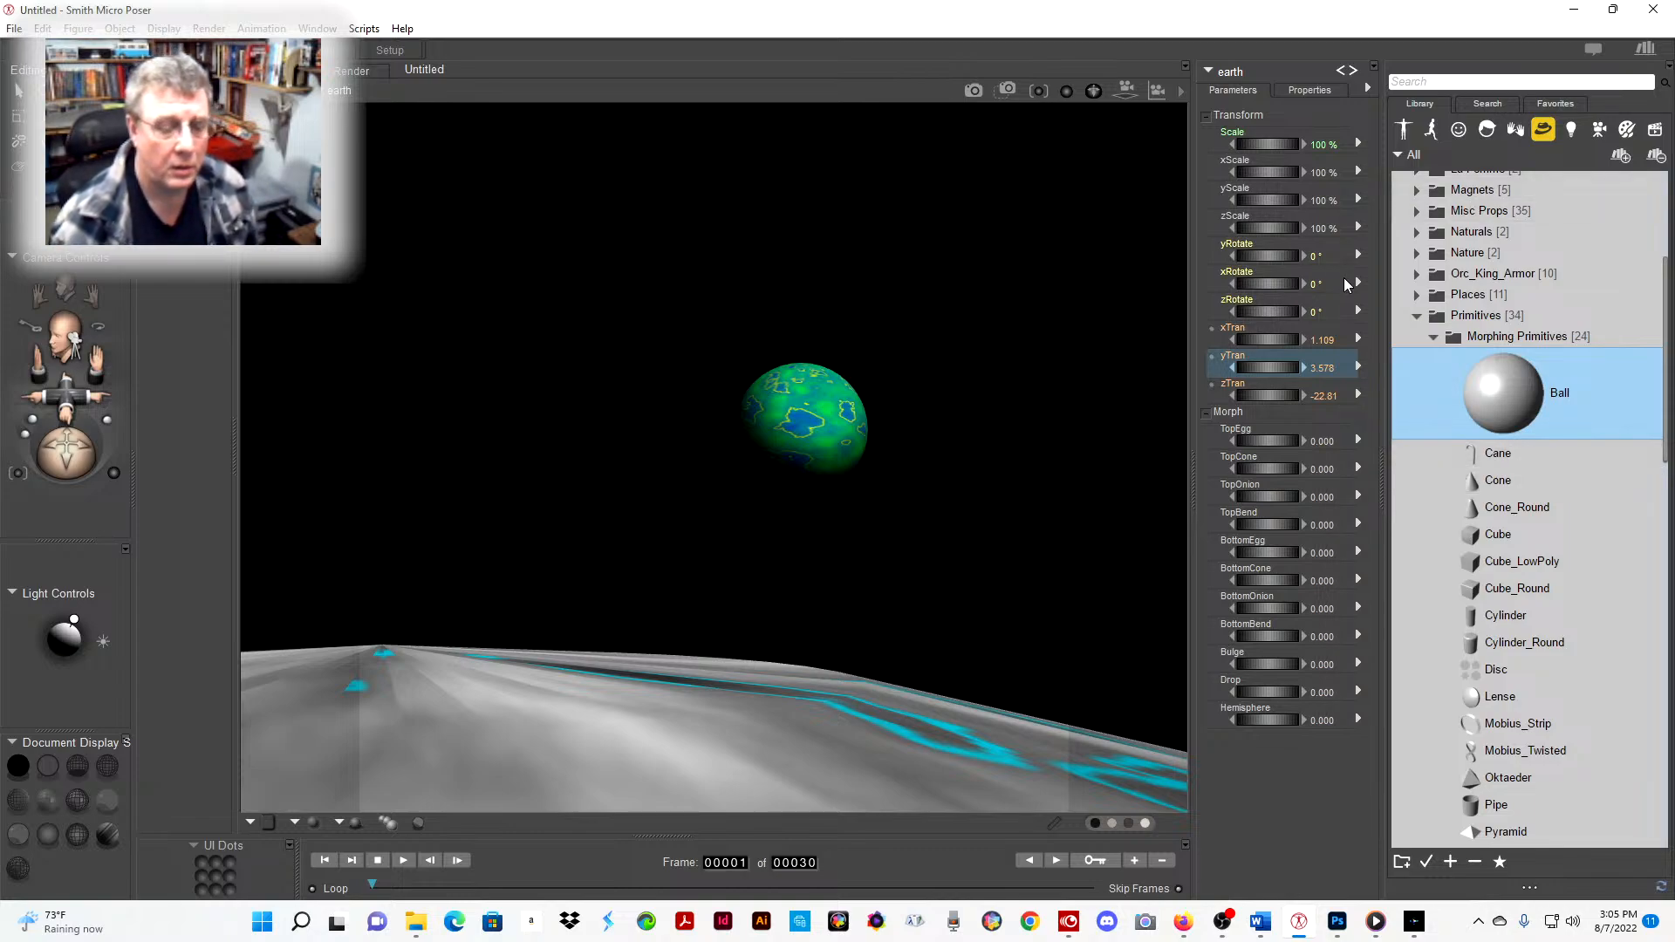
pyautogui.click(974, 90)
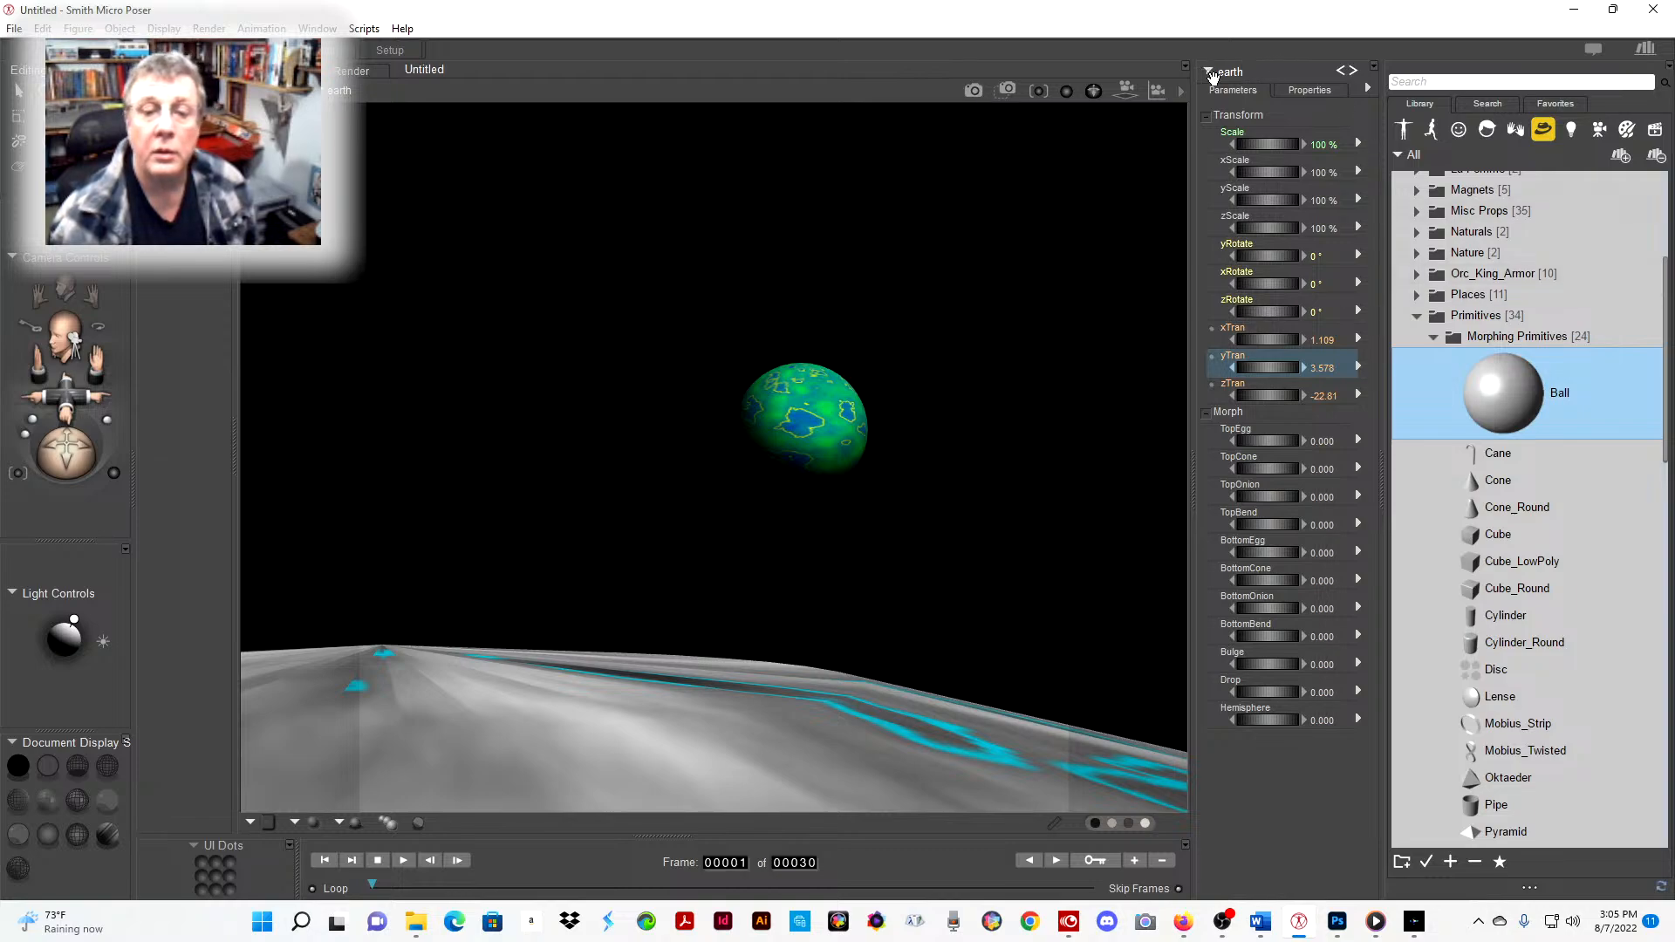
pyautogui.click(1208, 70)
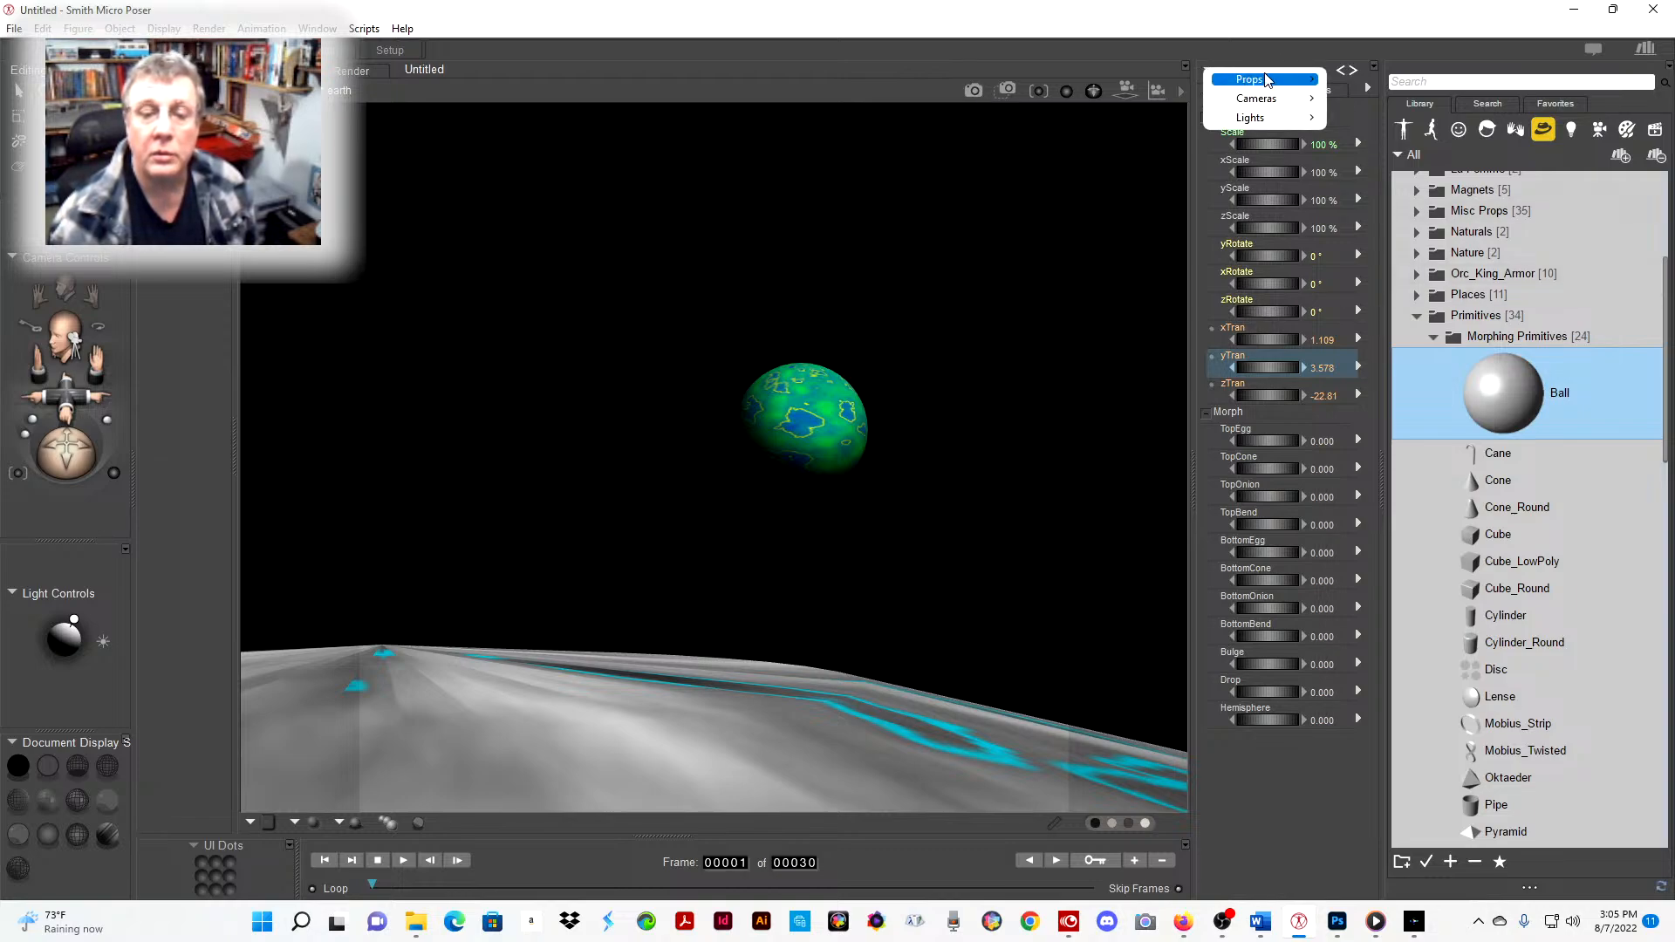
pyautogui.moveTo(1256, 101)
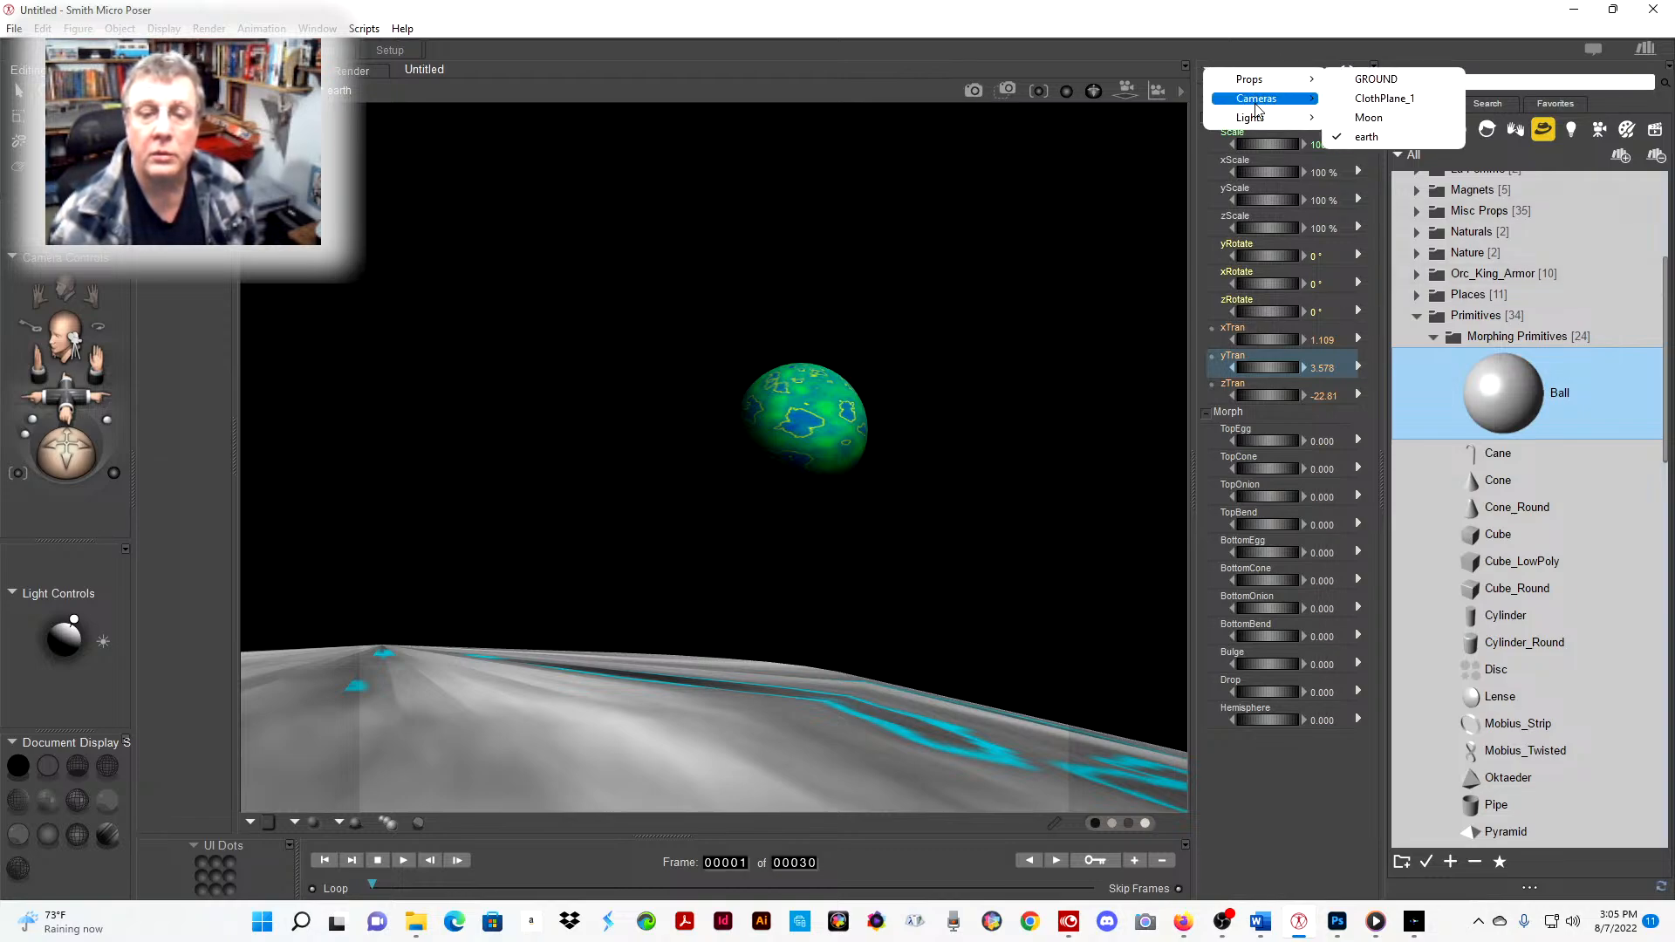
pyautogui.click(1370, 117)
pyautogui.click(1326, 92)
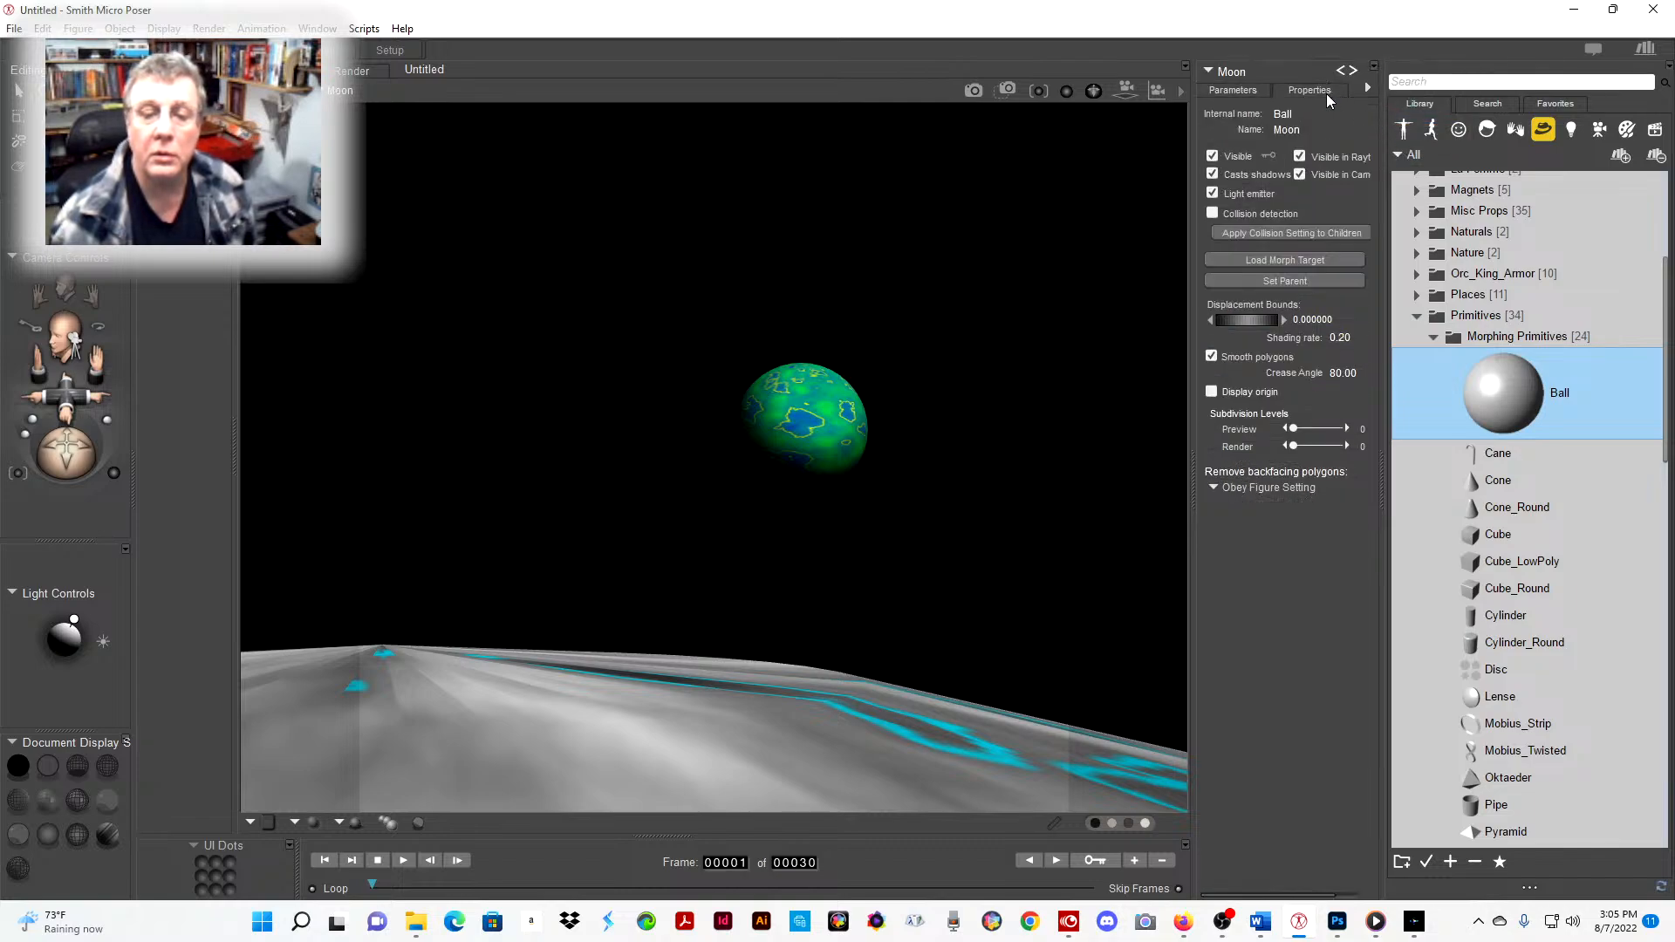
pyautogui.click(1212, 157)
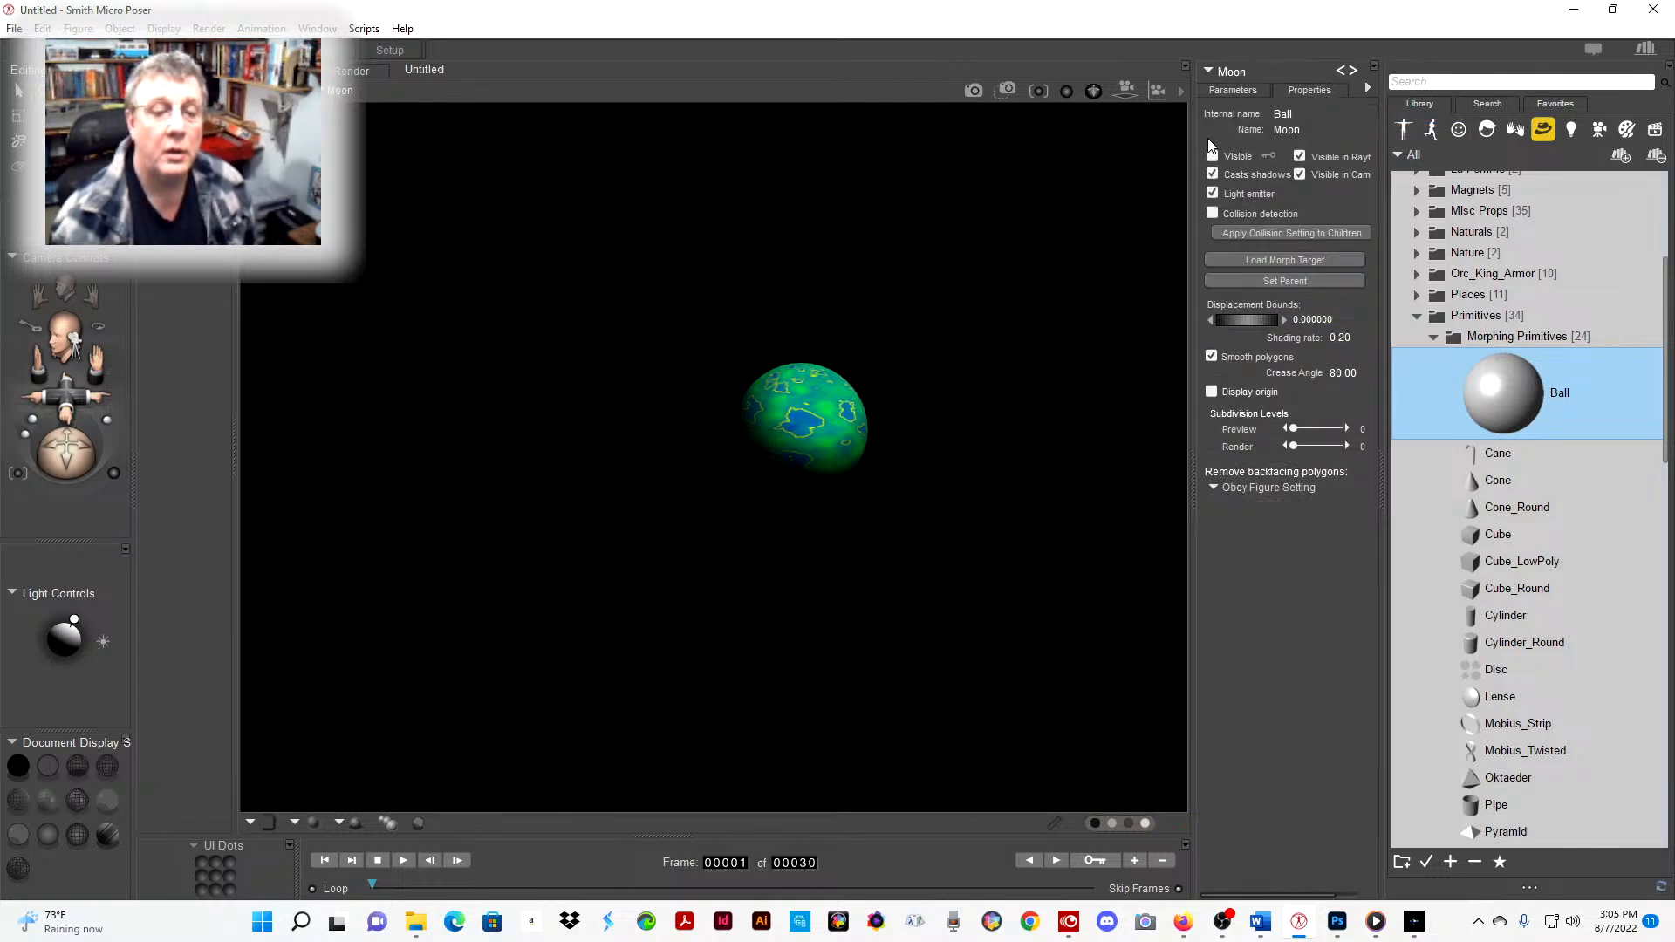
# - Render the earth alone against the black background and export the image as a TIF named "fake earth" in the use 8-7-22 folder
pyautogui.click(972, 92)
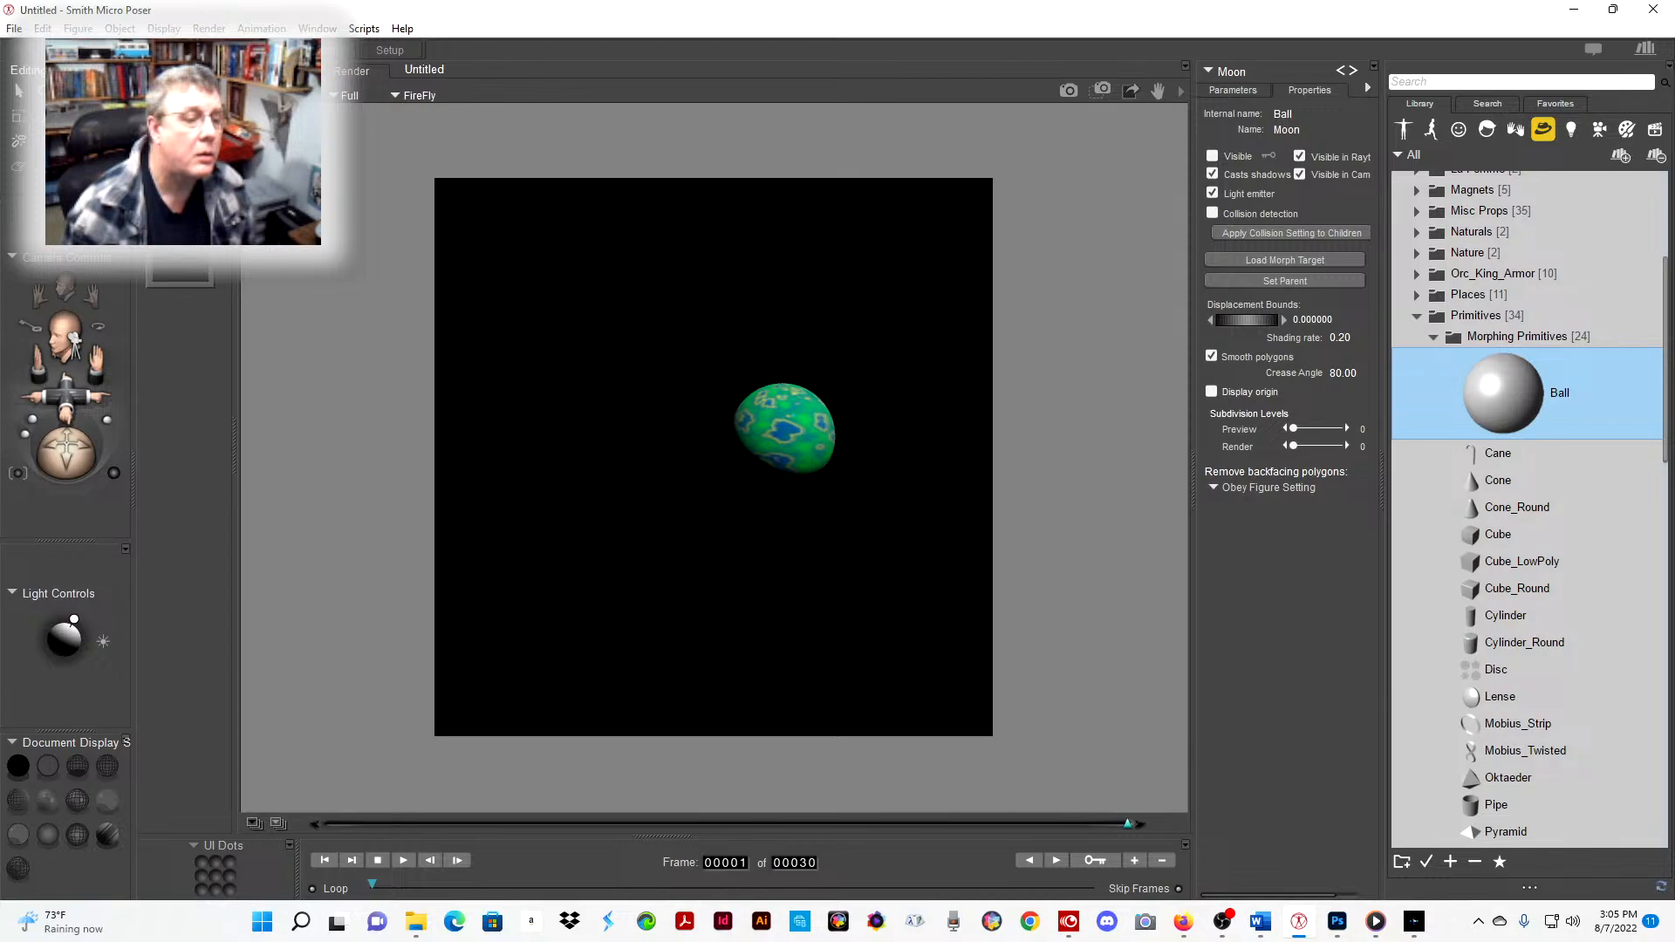
pyautogui.click(284, 96)
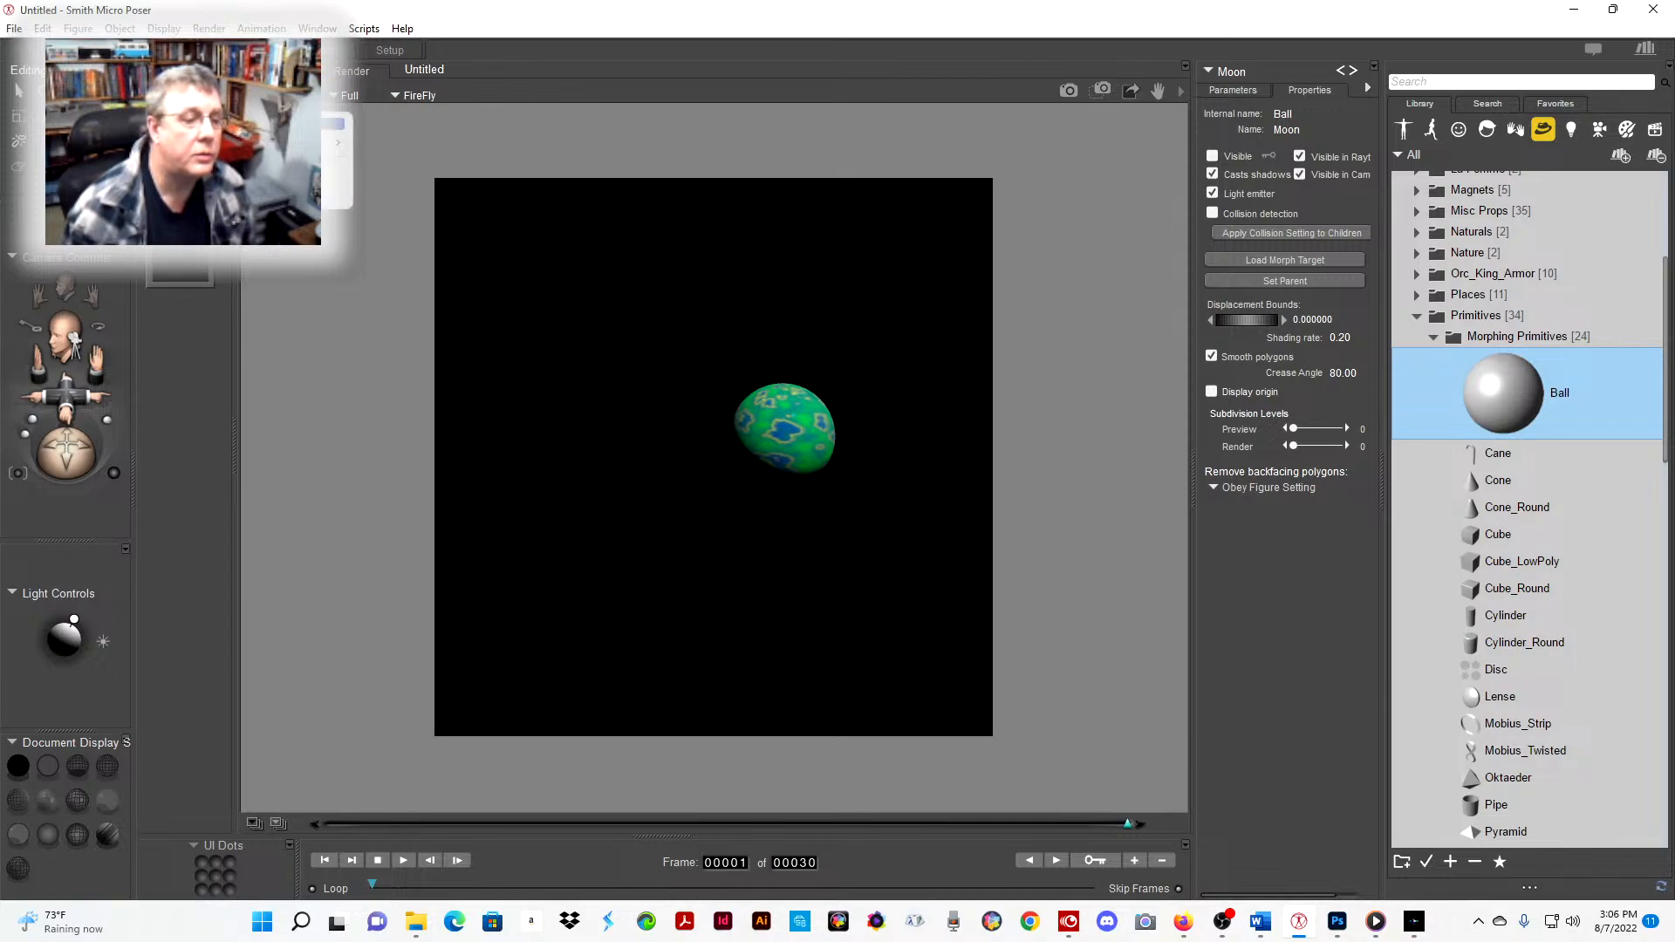
pyautogui.click(293, 124)
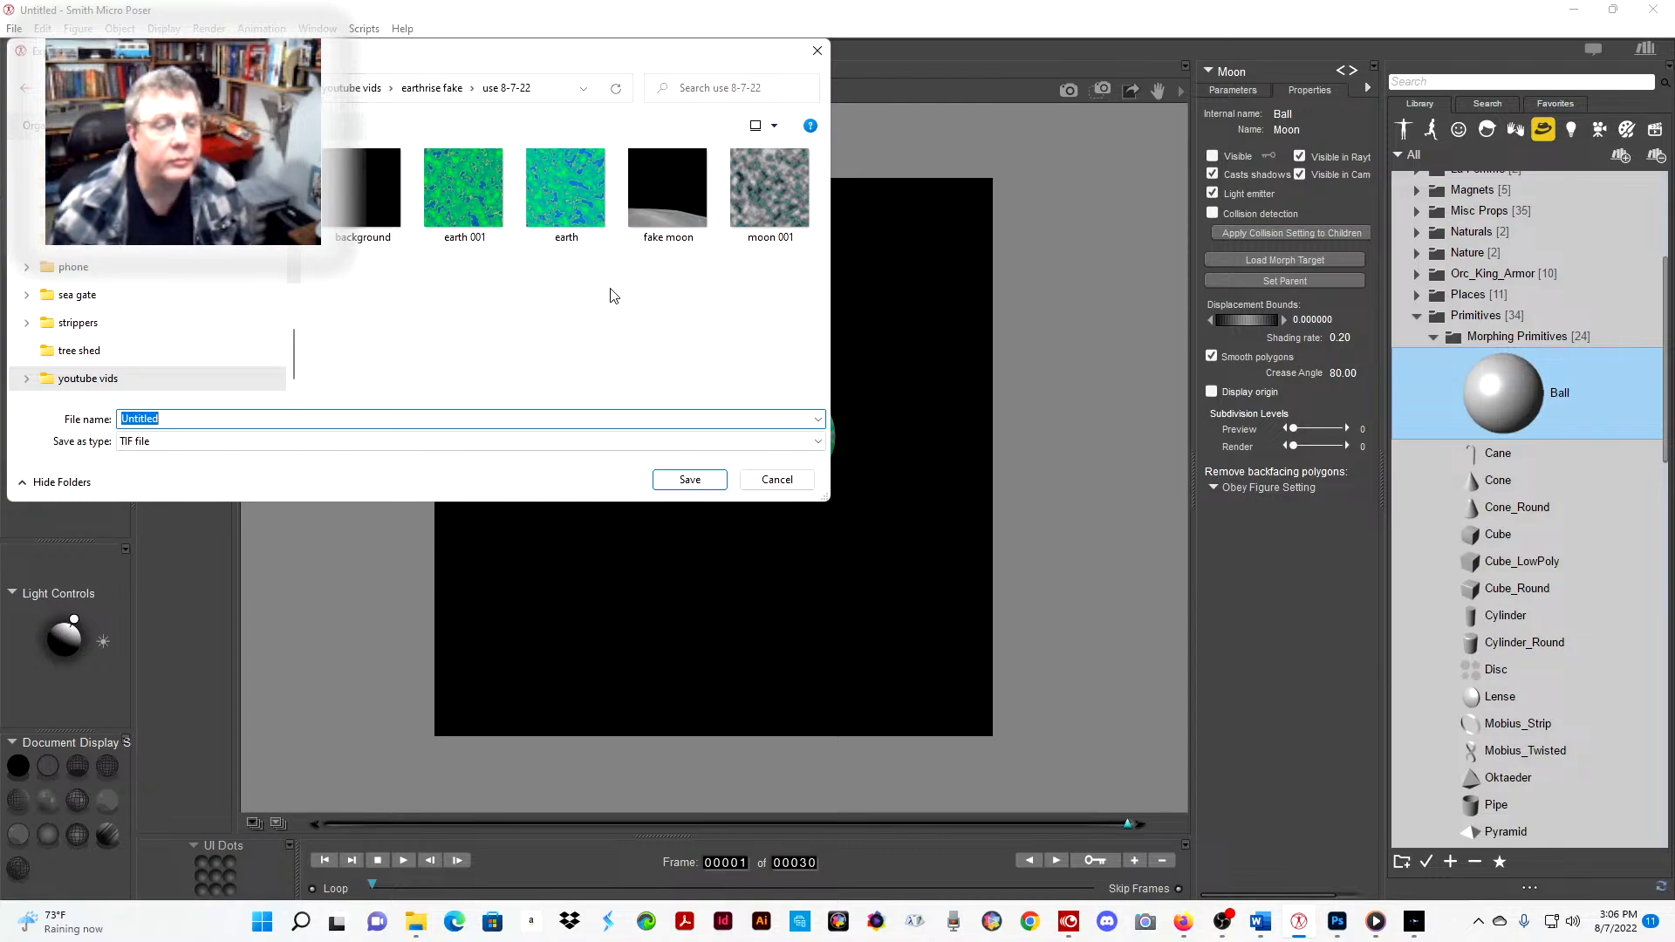
pyautogui.write('fake')
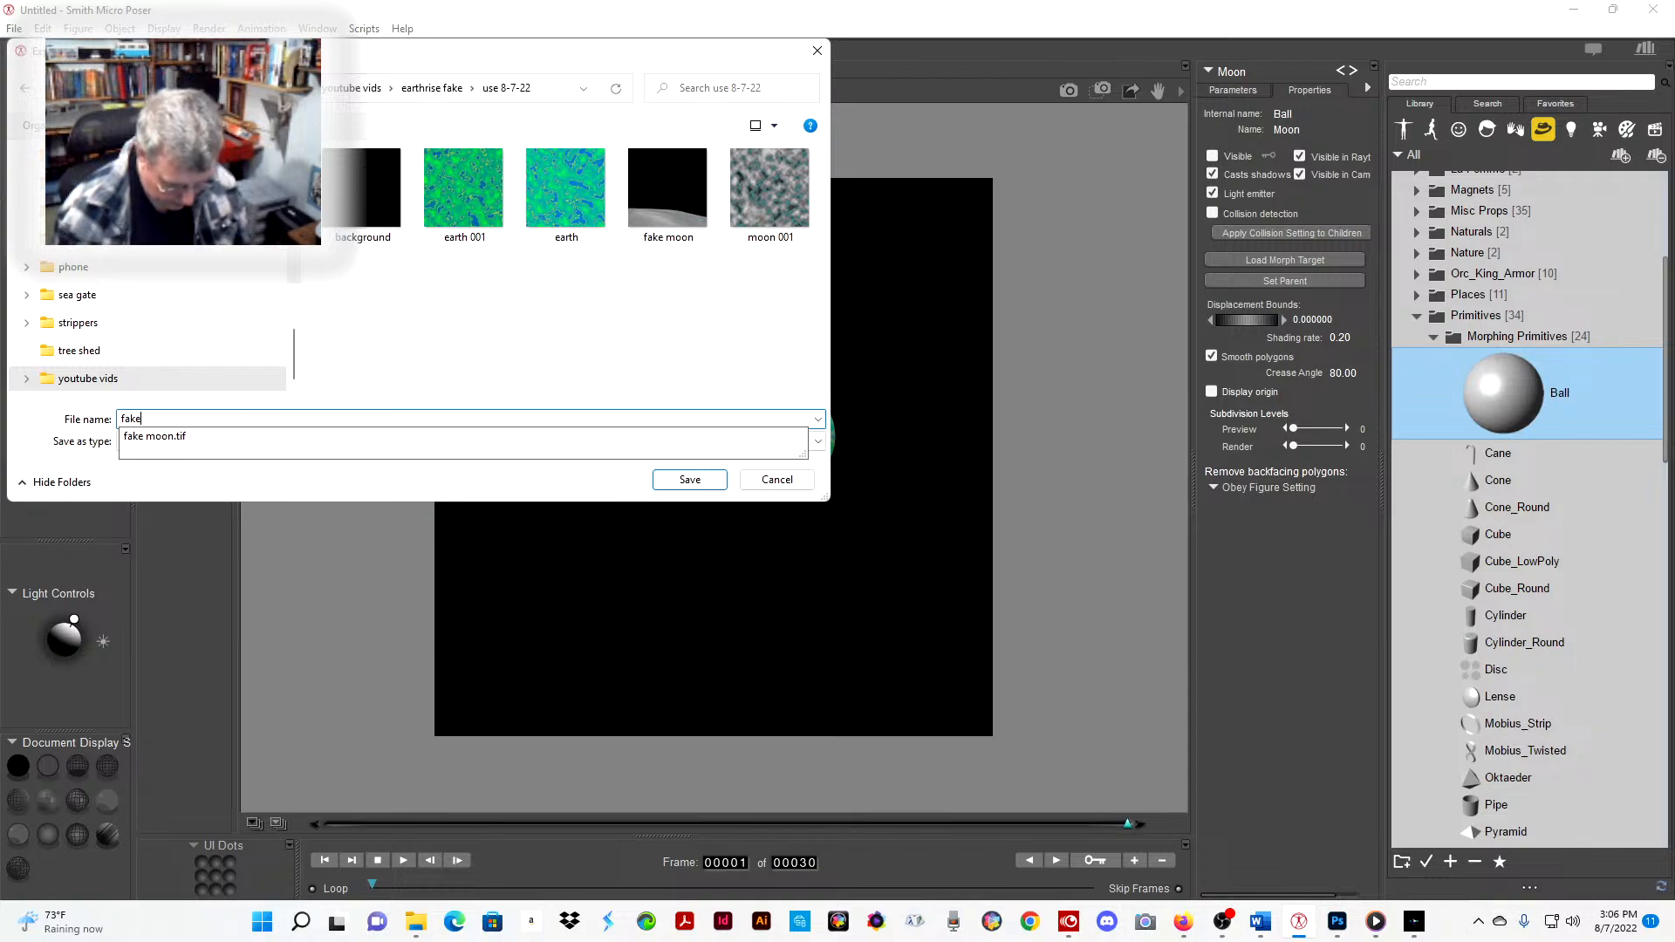
pyautogui.write(' earth')
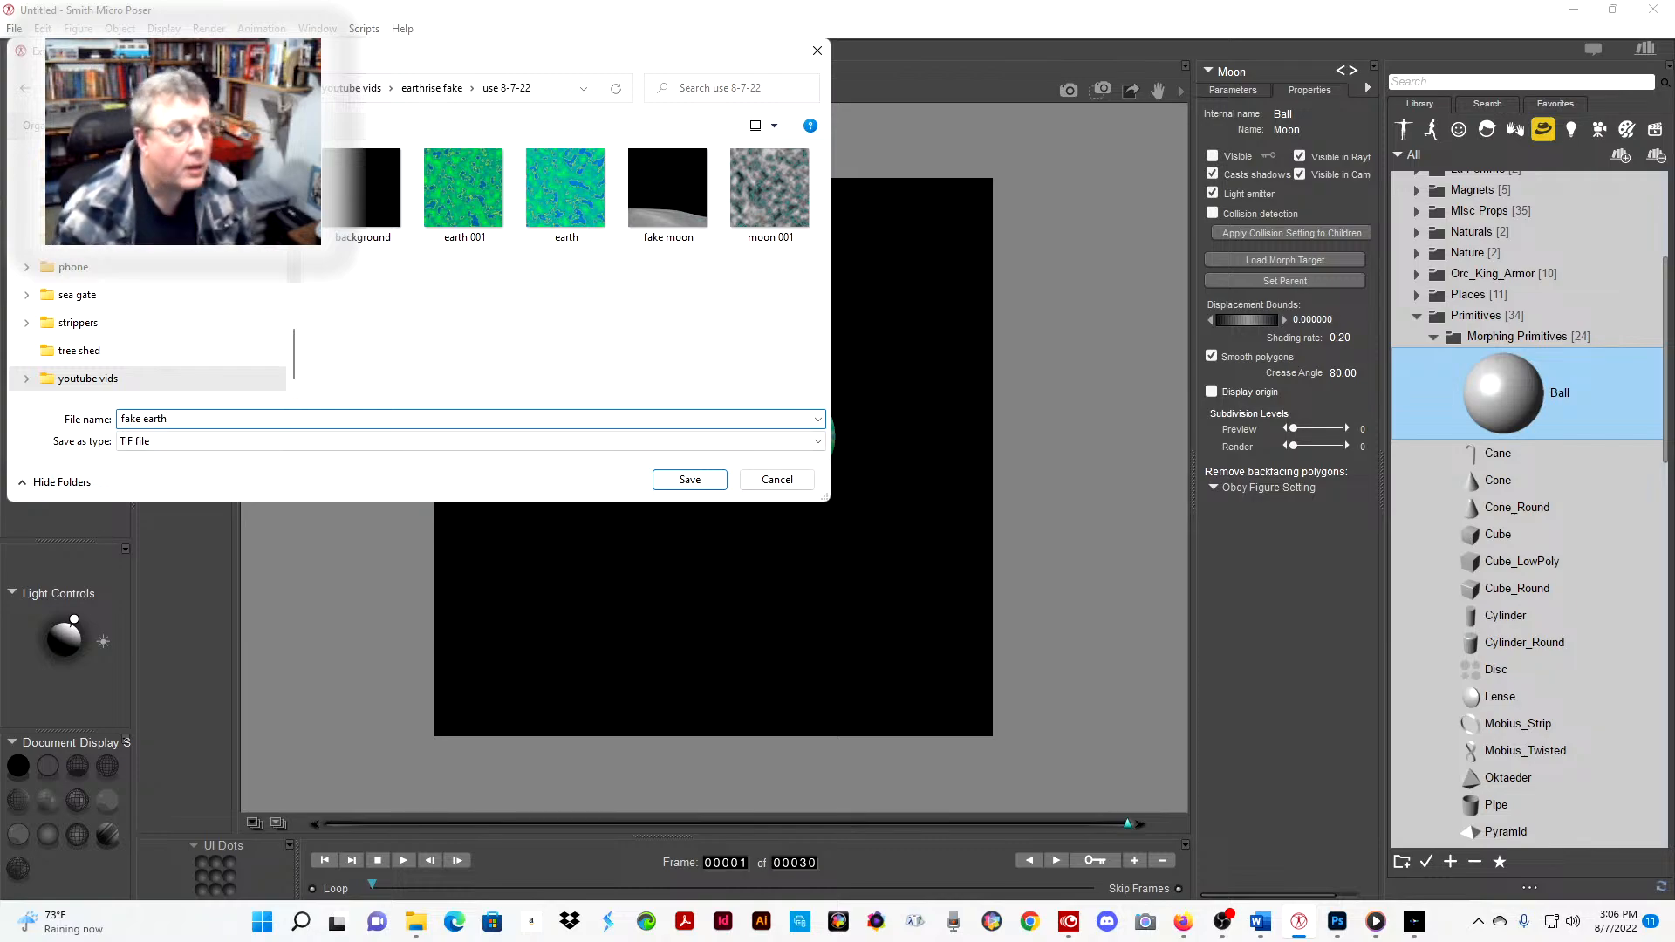
pyautogui.click(689, 479)
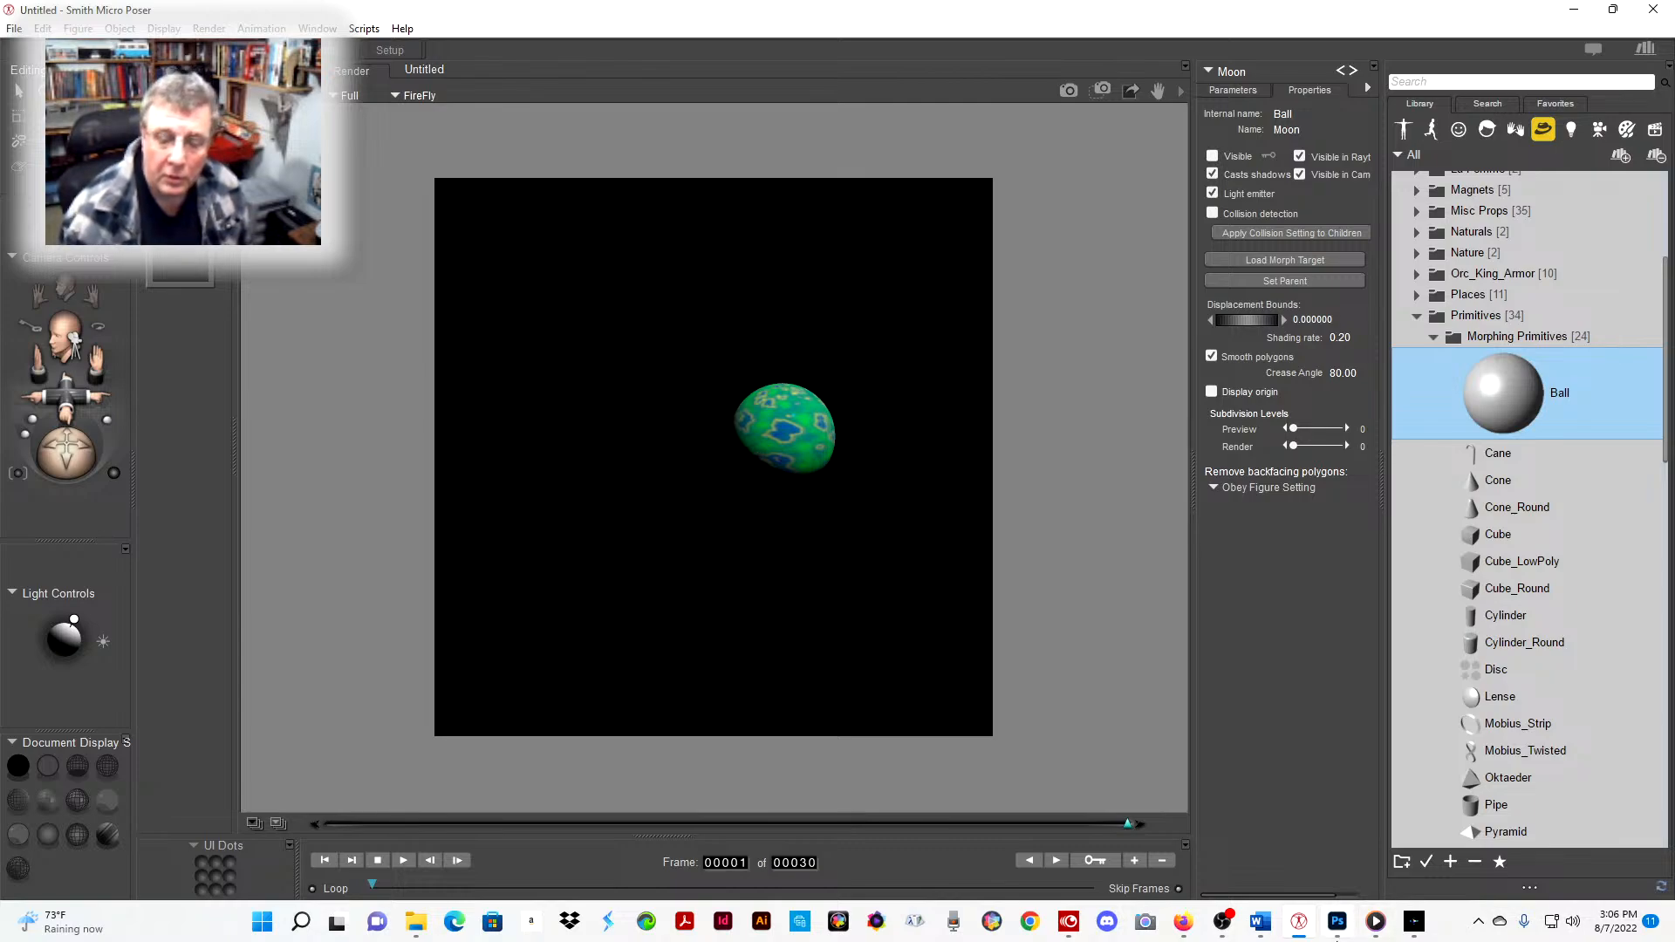
# - Switch to Photoshop, open the "fake earth" image from the use 8-7-22 folder, and fit it to the window
pyautogui.click(1334, 934)
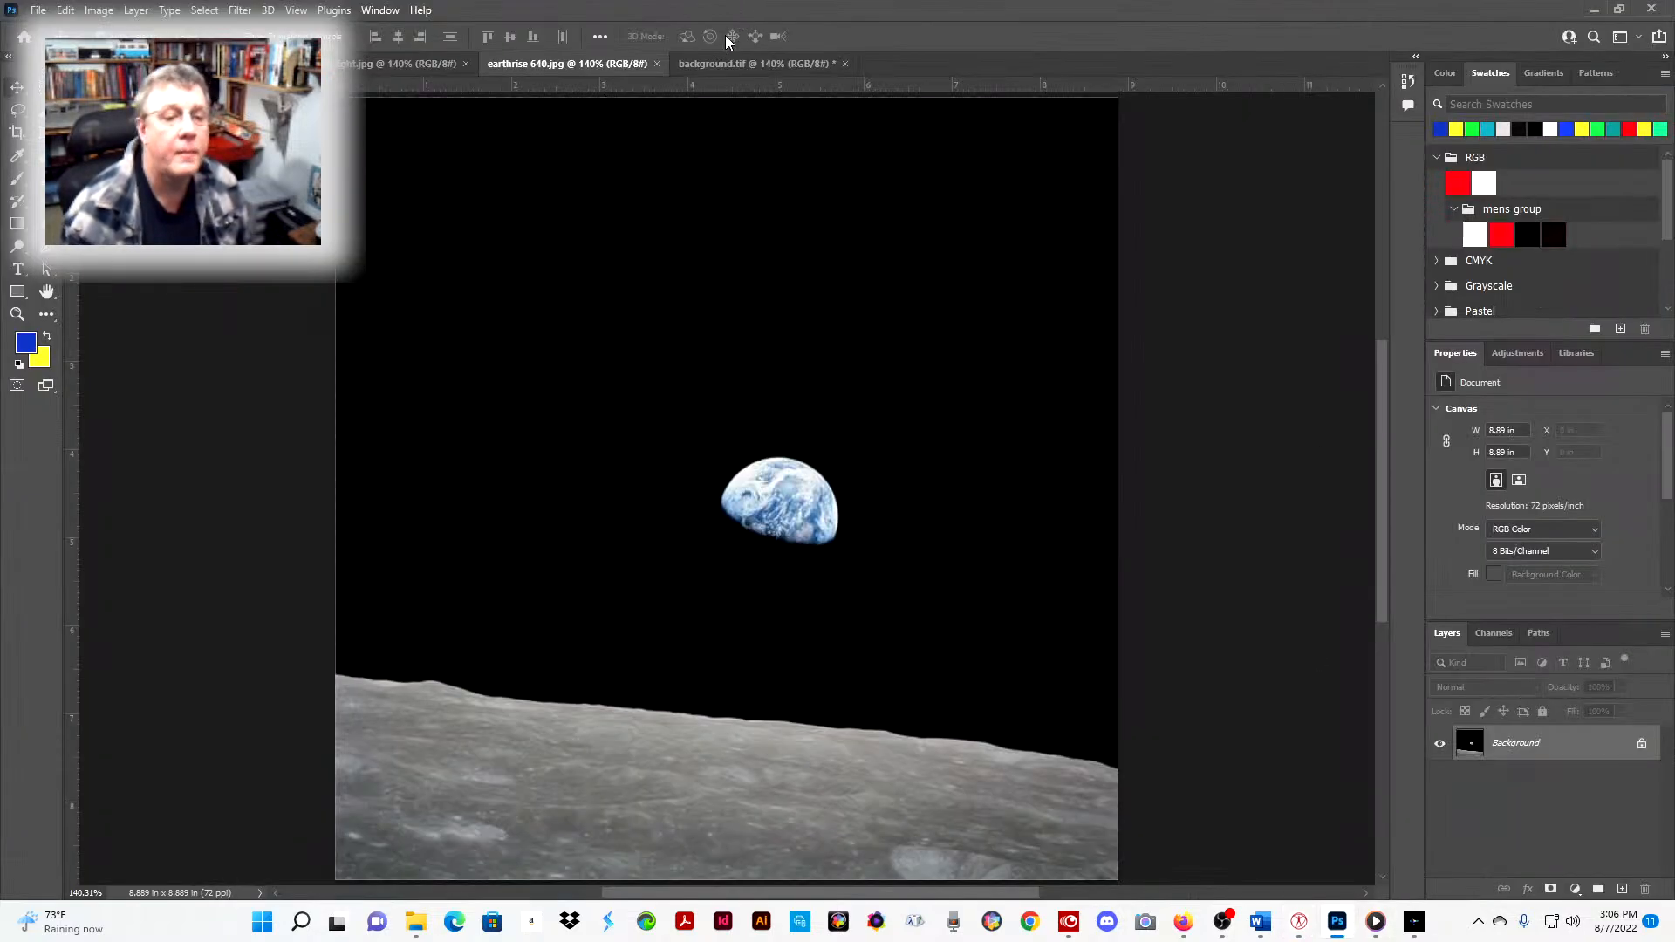
pyautogui.click(716, 70)
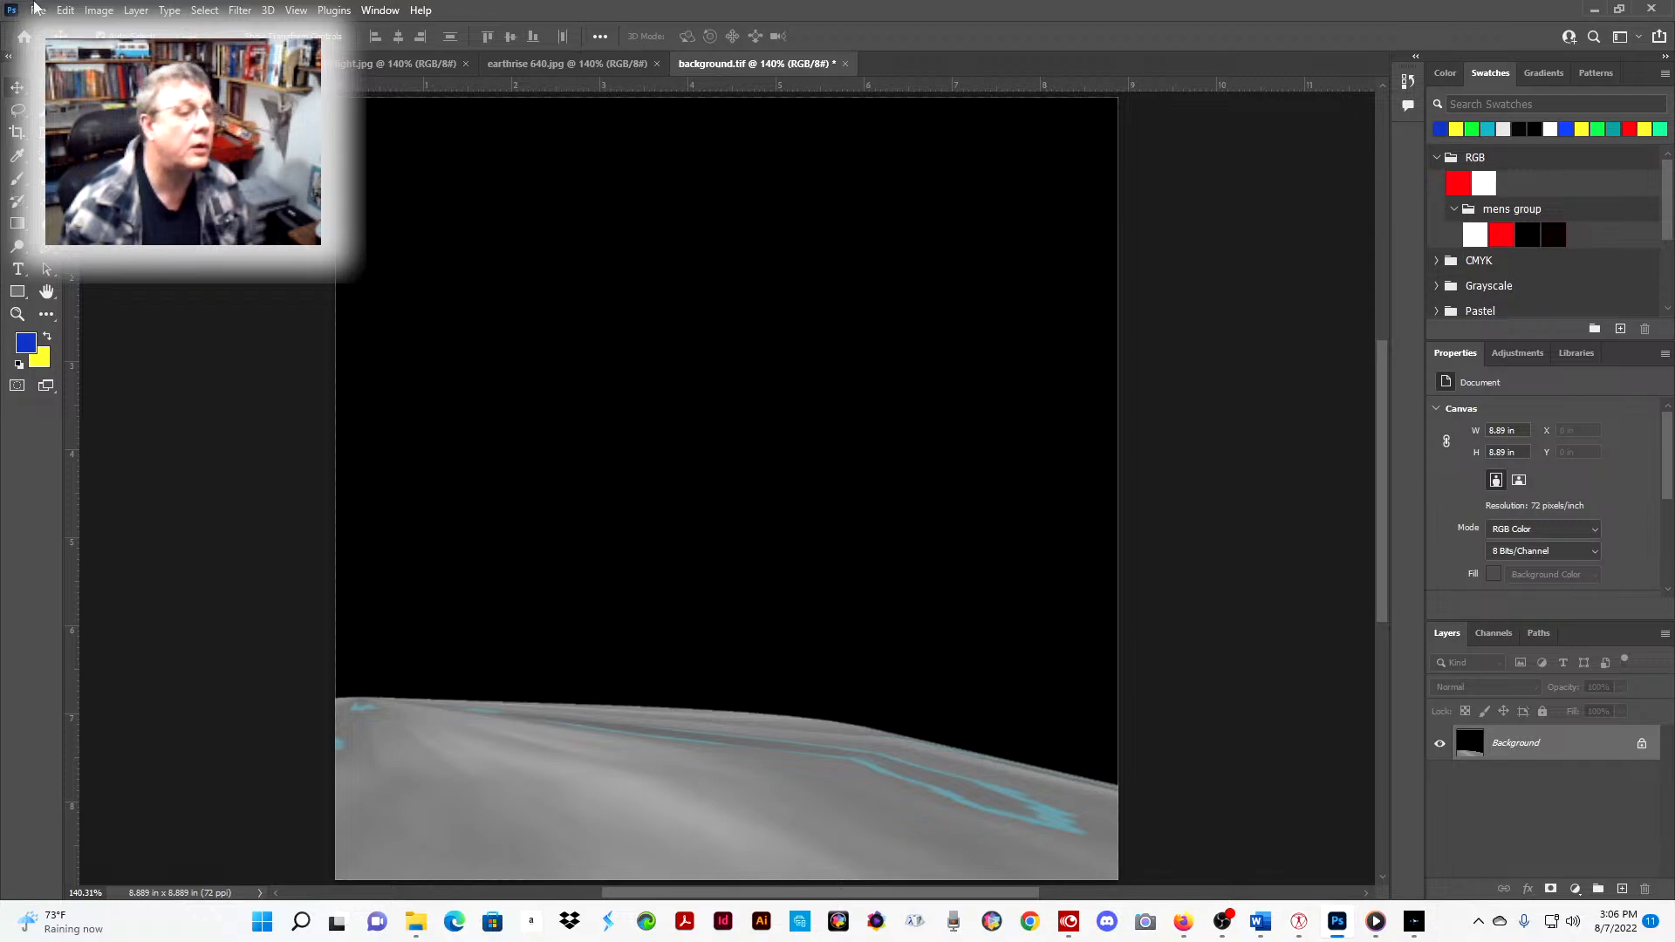
pyautogui.click(41, 16)
pyautogui.click(54, 40)
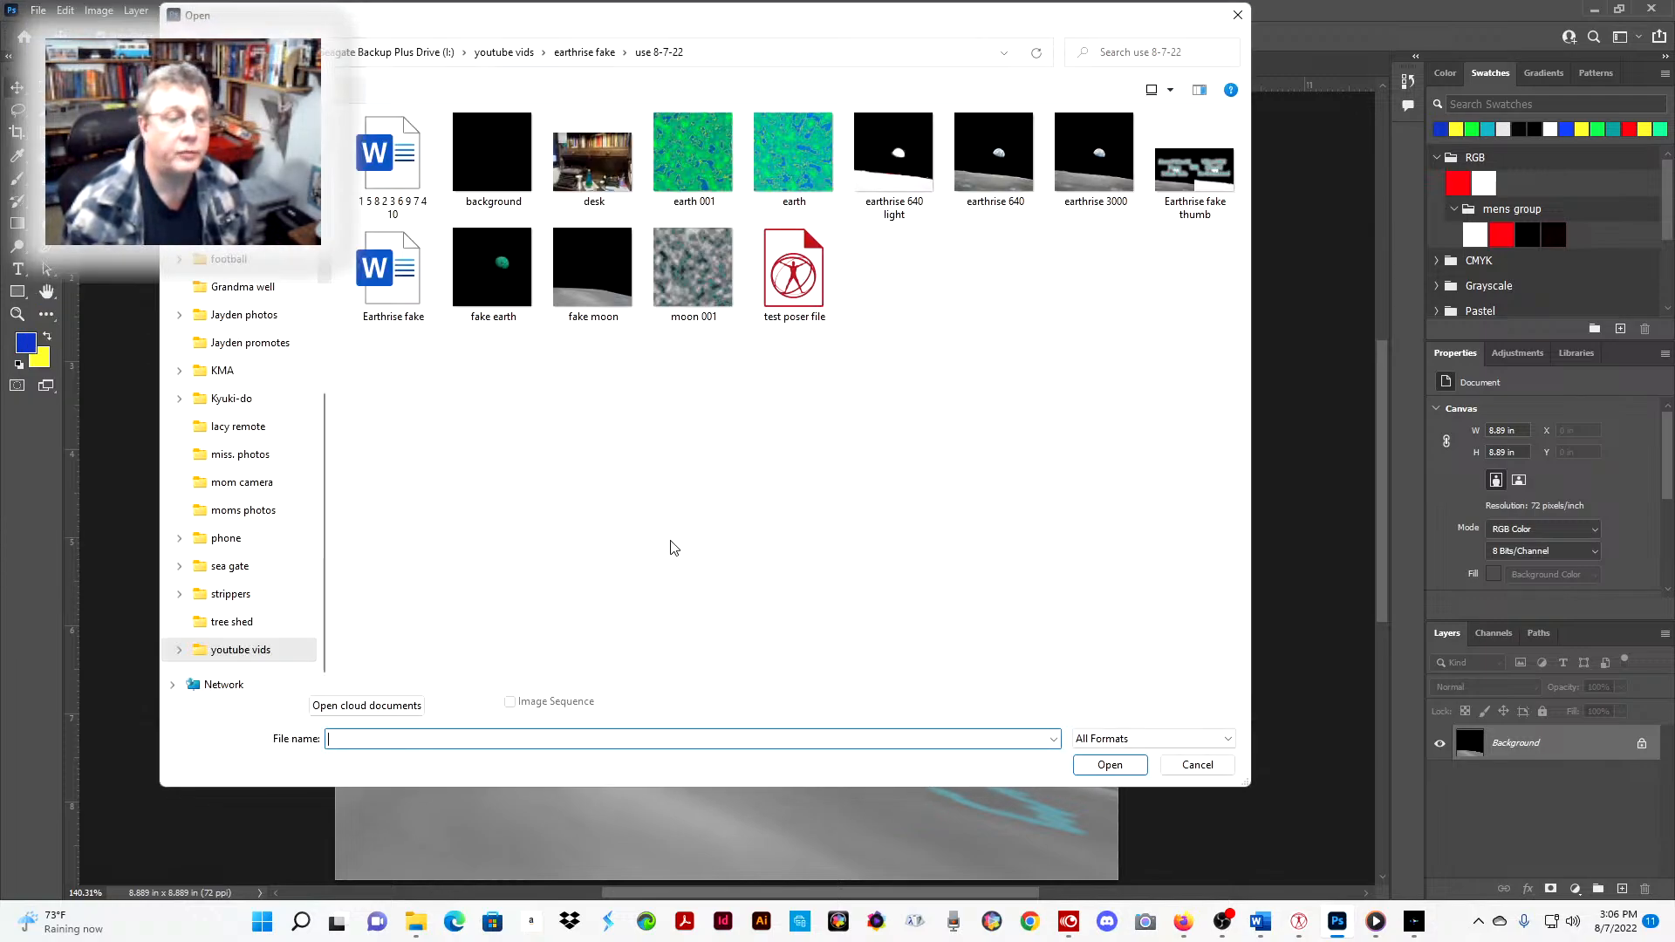
pyautogui.click(494, 267)
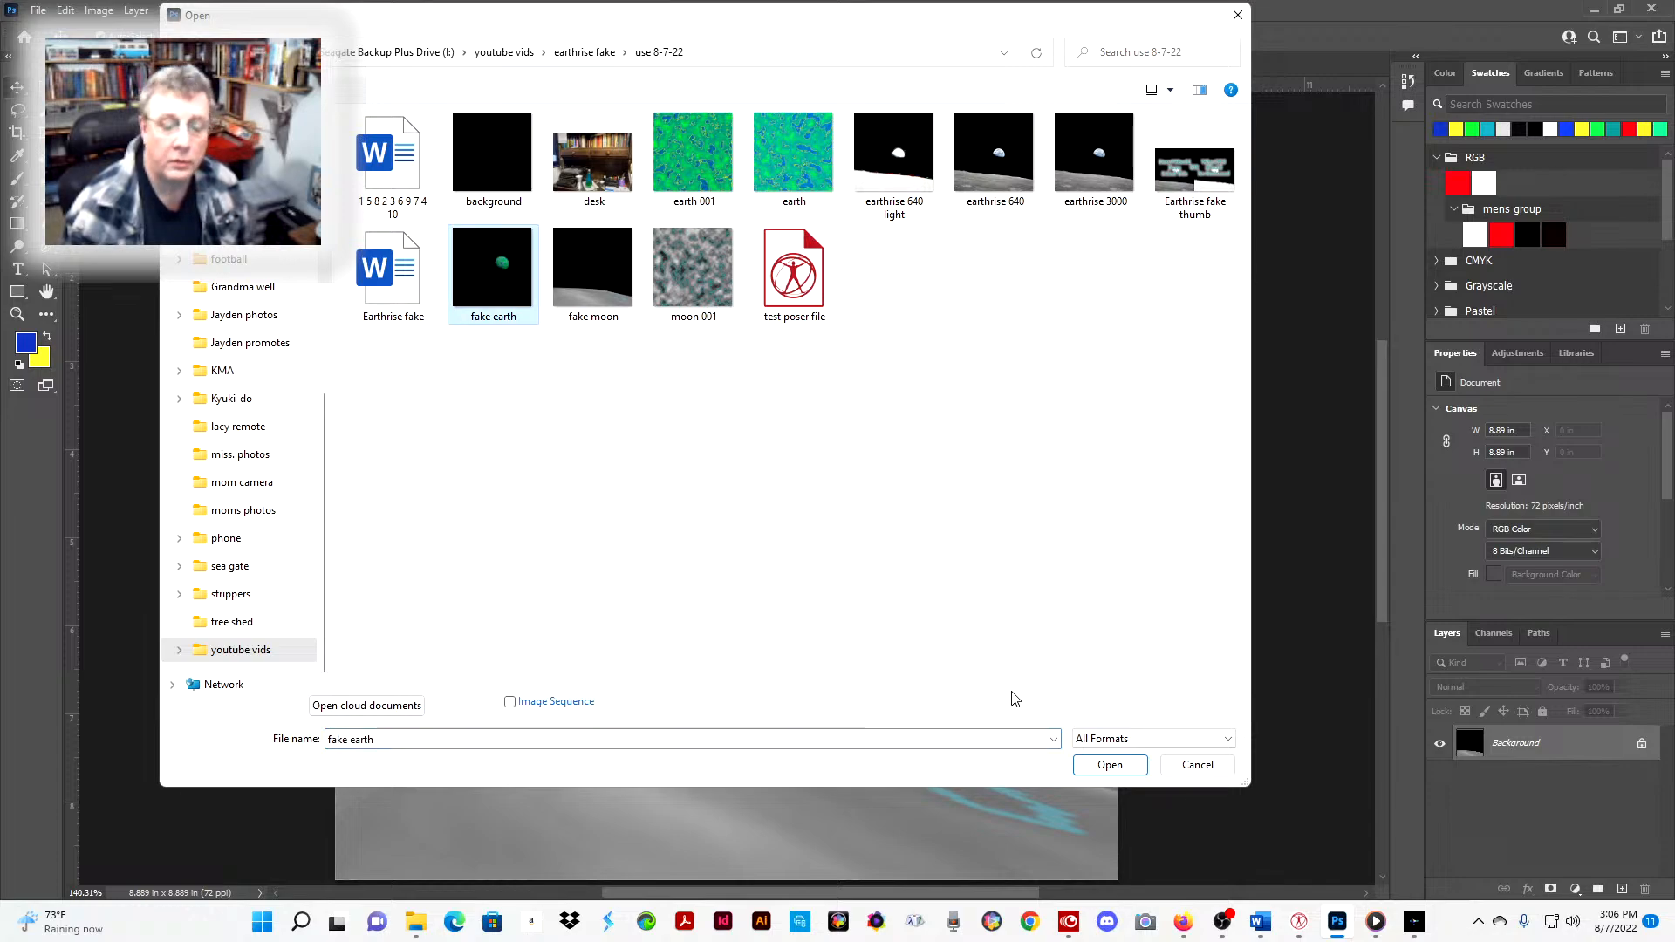
pyautogui.click(1106, 764)
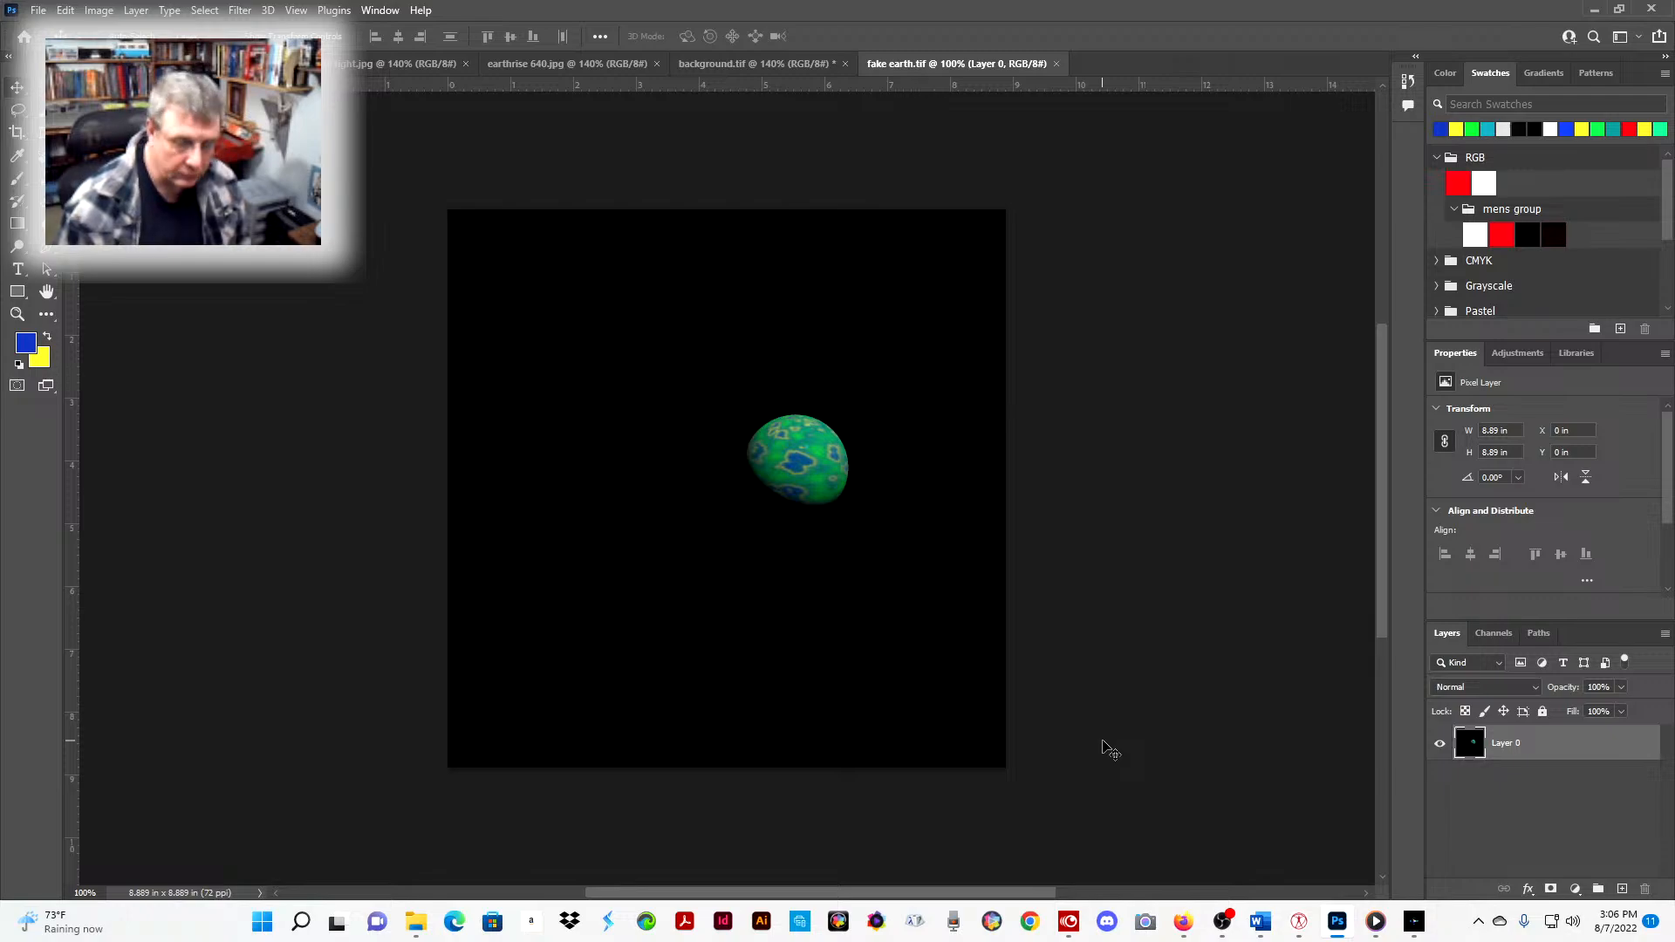
pyautogui.hotkey('ctrl', '0')
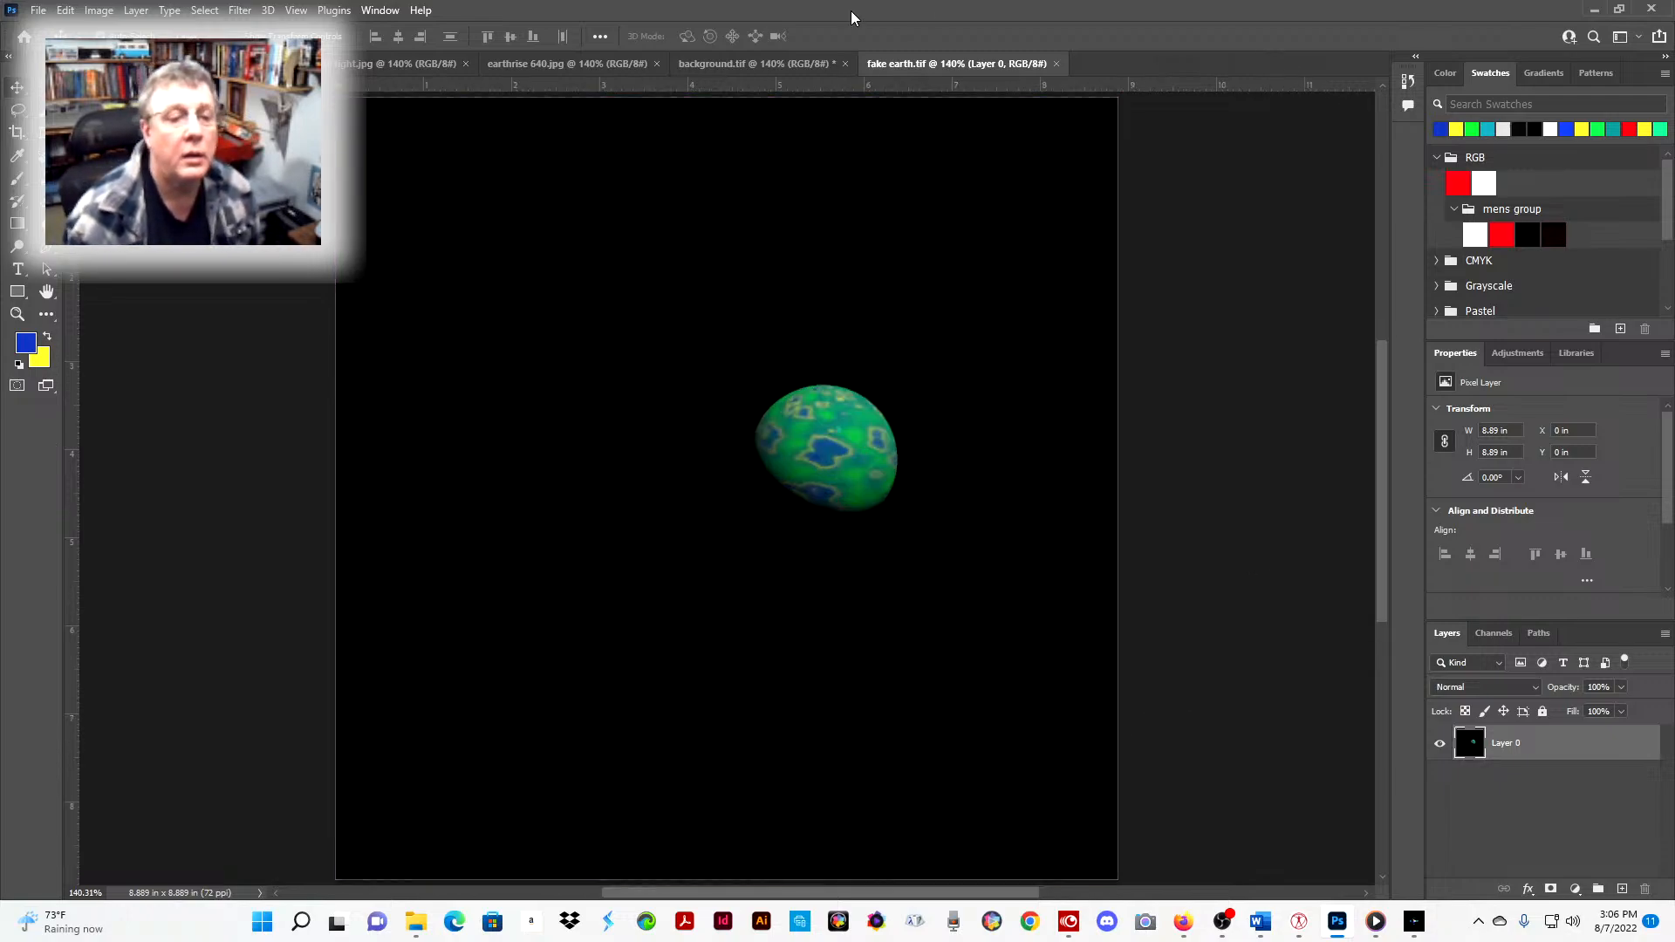
# - Check the brightened Earthrise reference, try outlining the fake earth with a selection built from overlapping rectangles, and deselect
pyautogui.click(417, 63)
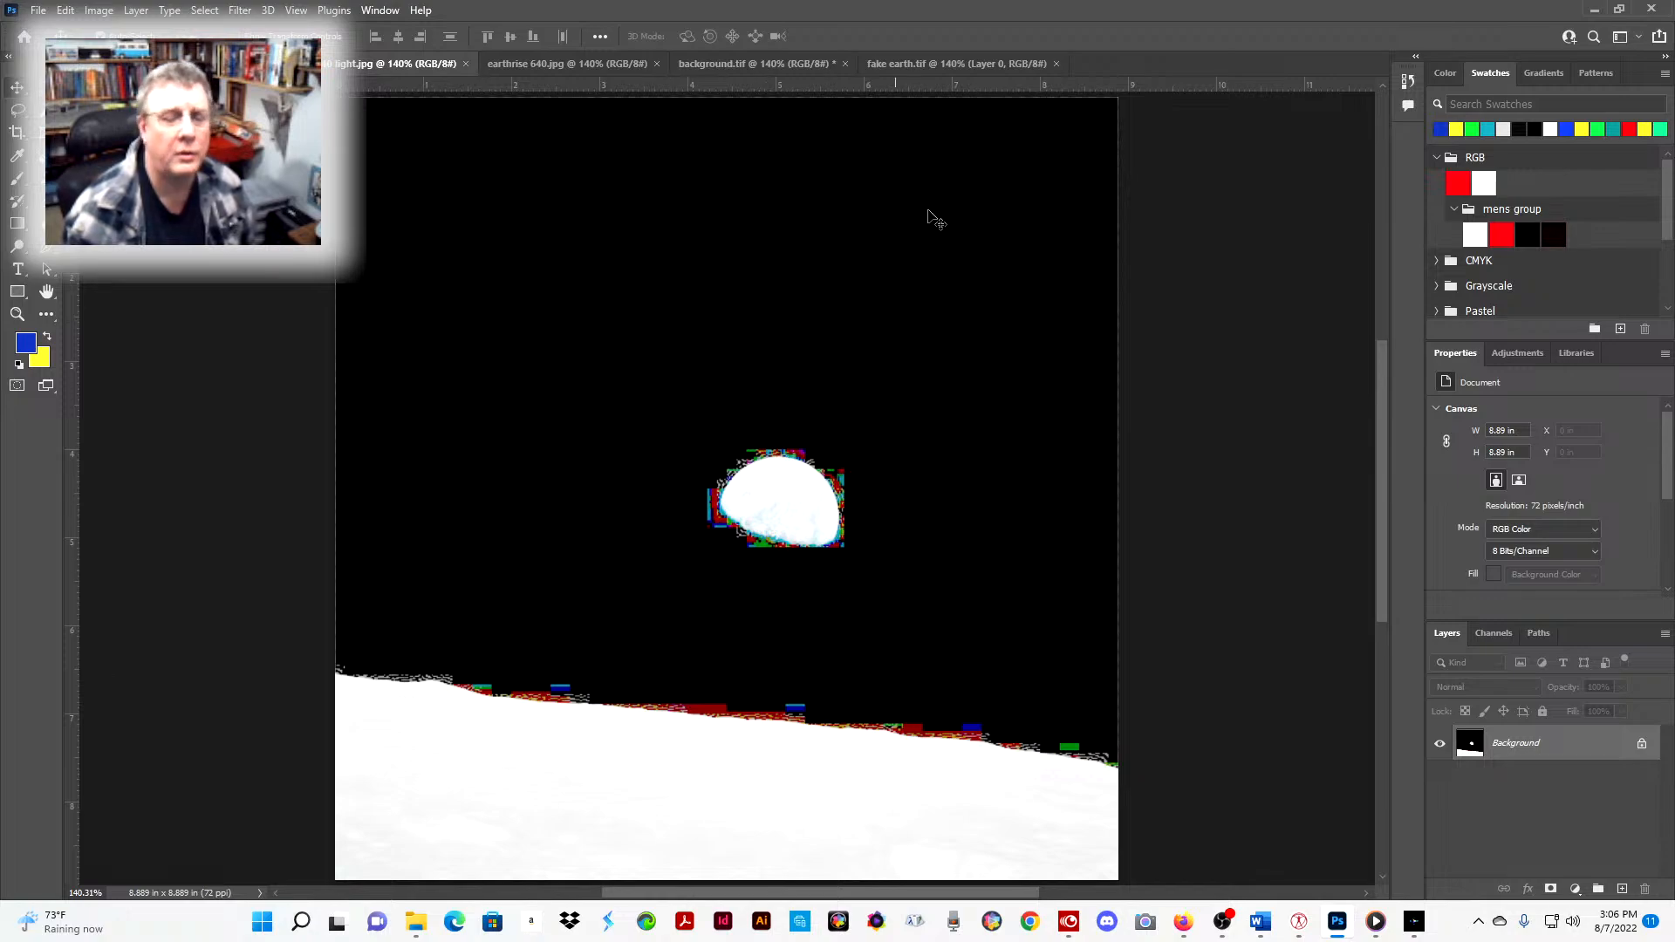
pyautogui.click(917, 63)
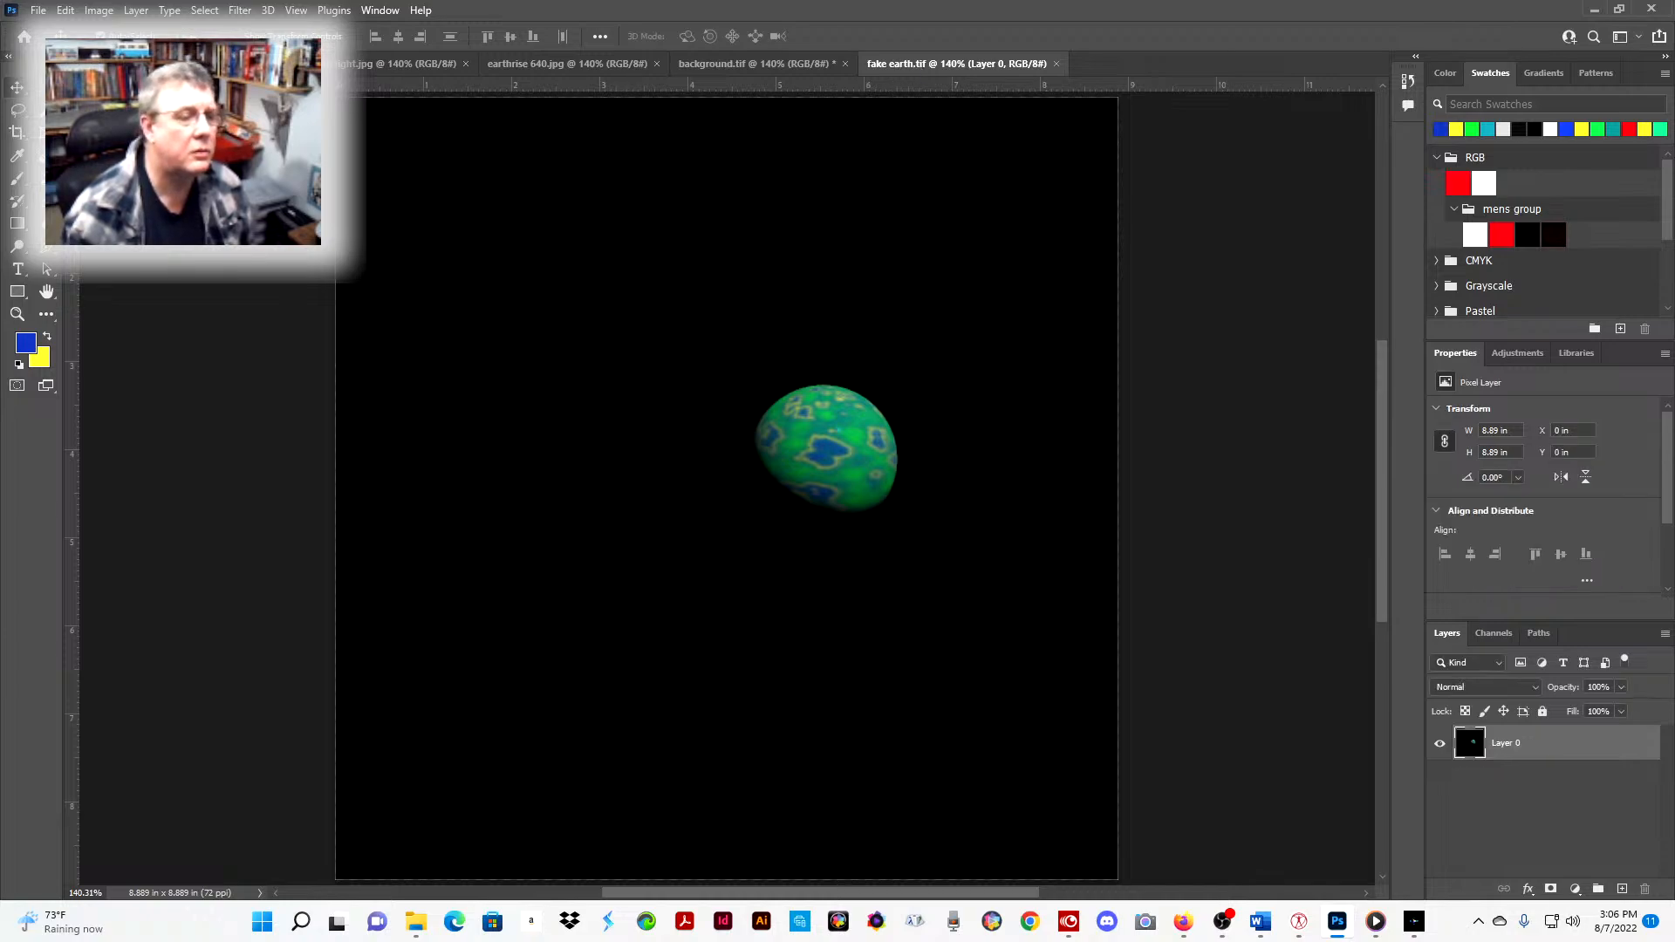
pyautogui.press('m')
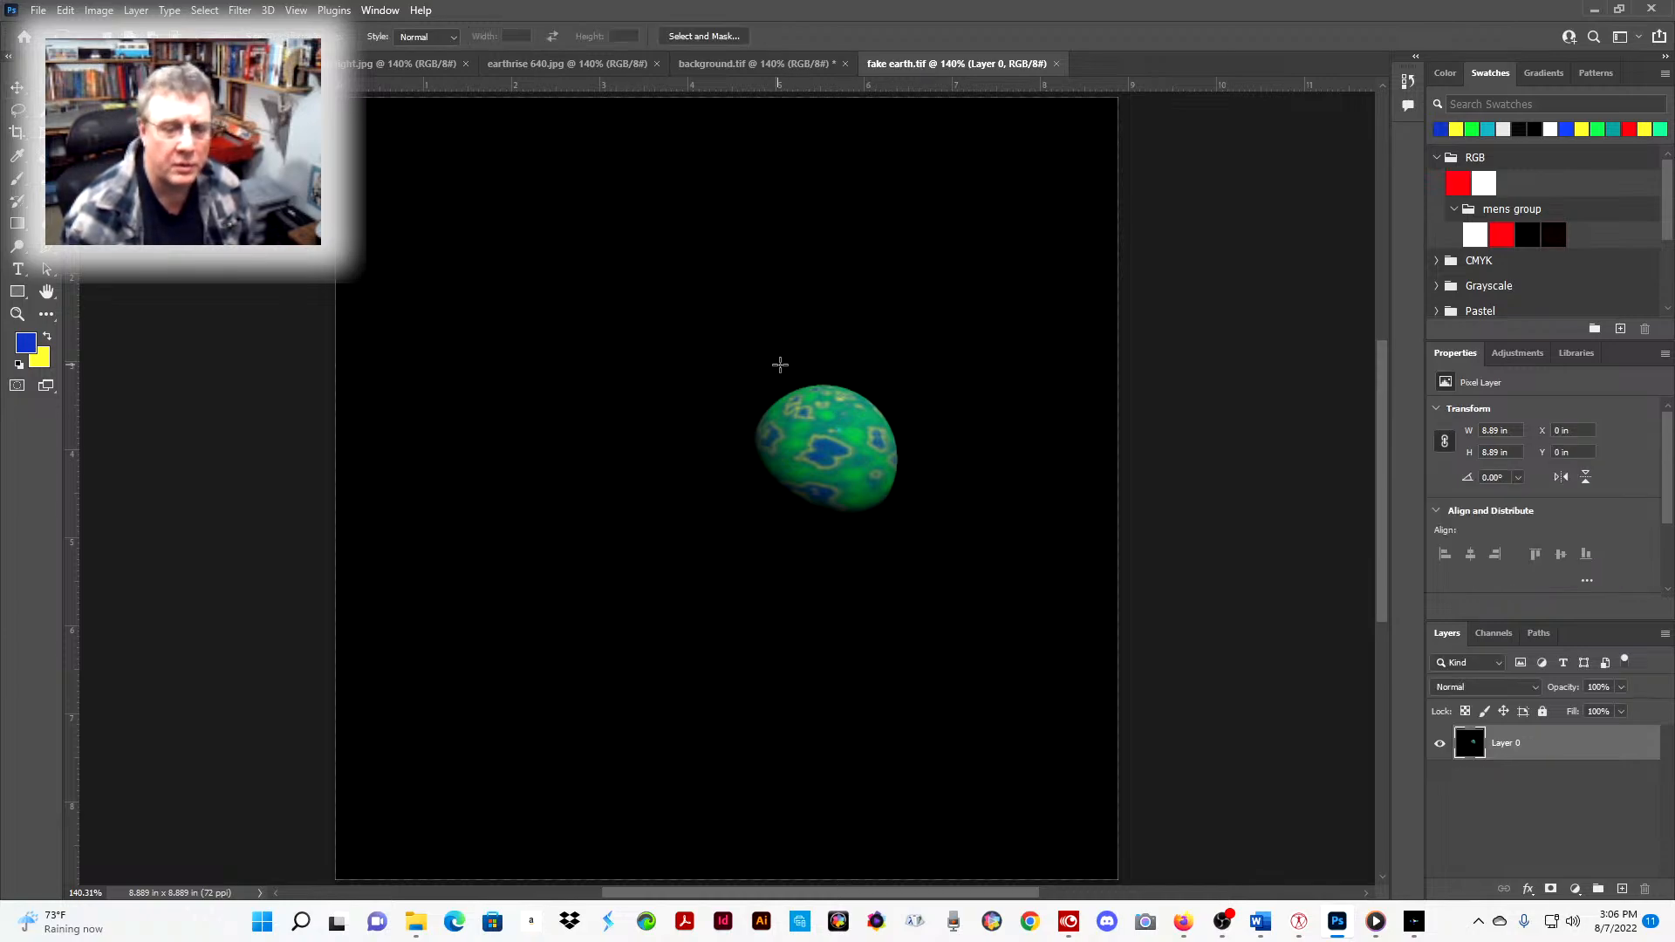
pyautogui.moveTo(779, 365); pyautogui.dragTo(860, 421)
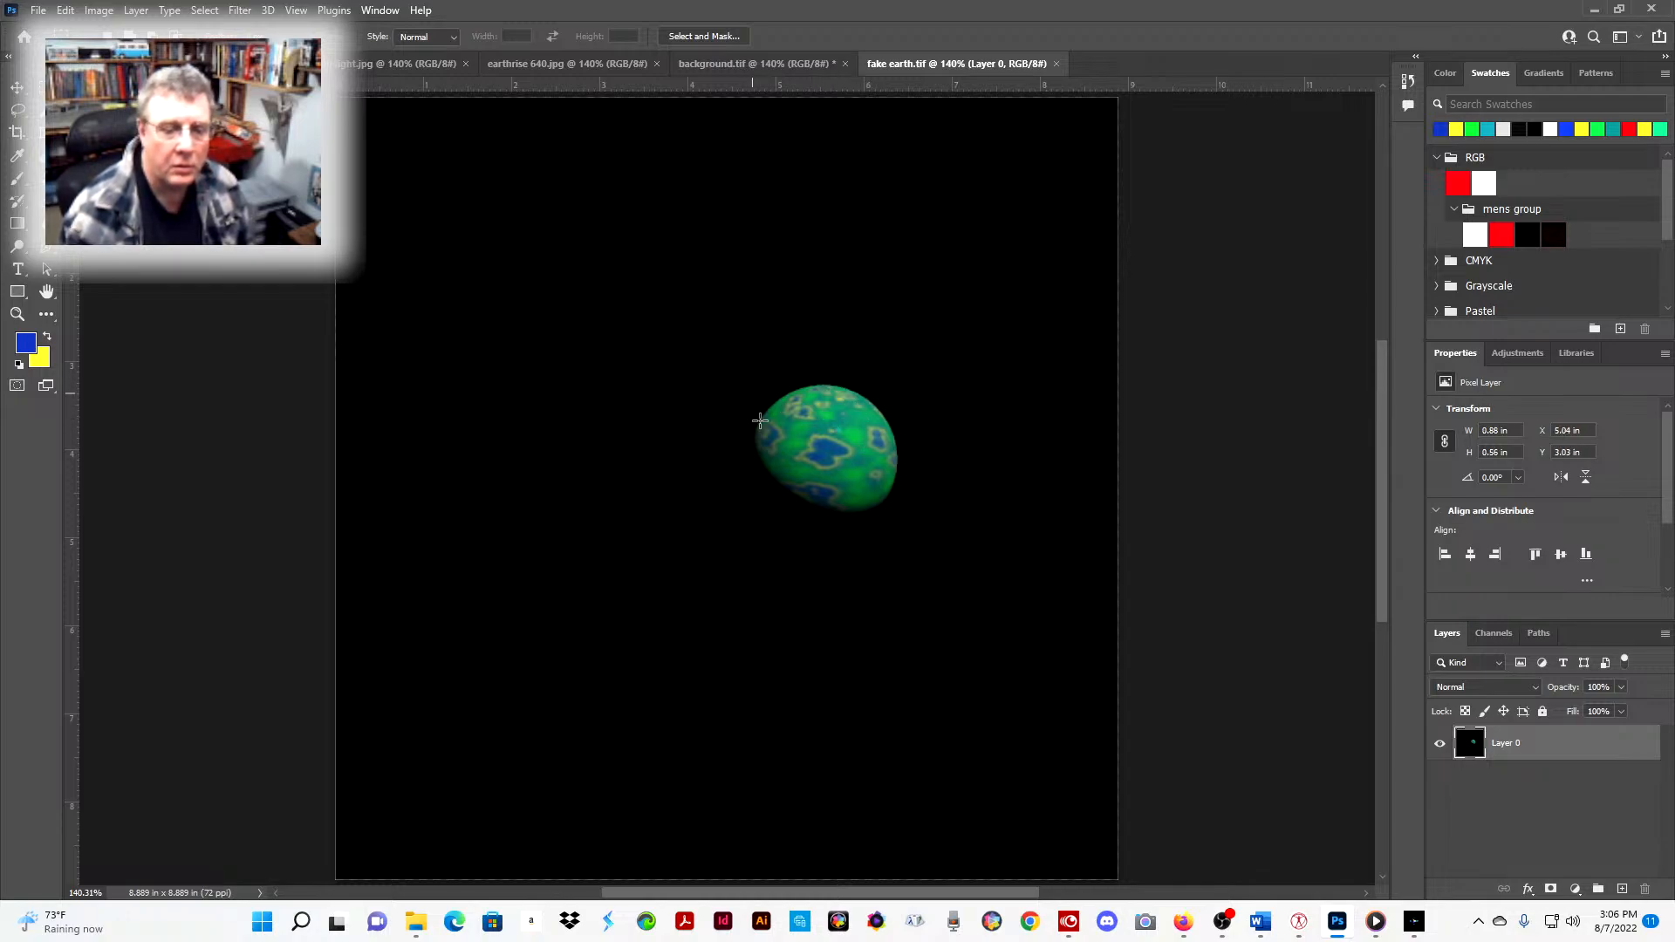
pyautogui.moveTo(752, 387); pyautogui.dragTo(796, 456)
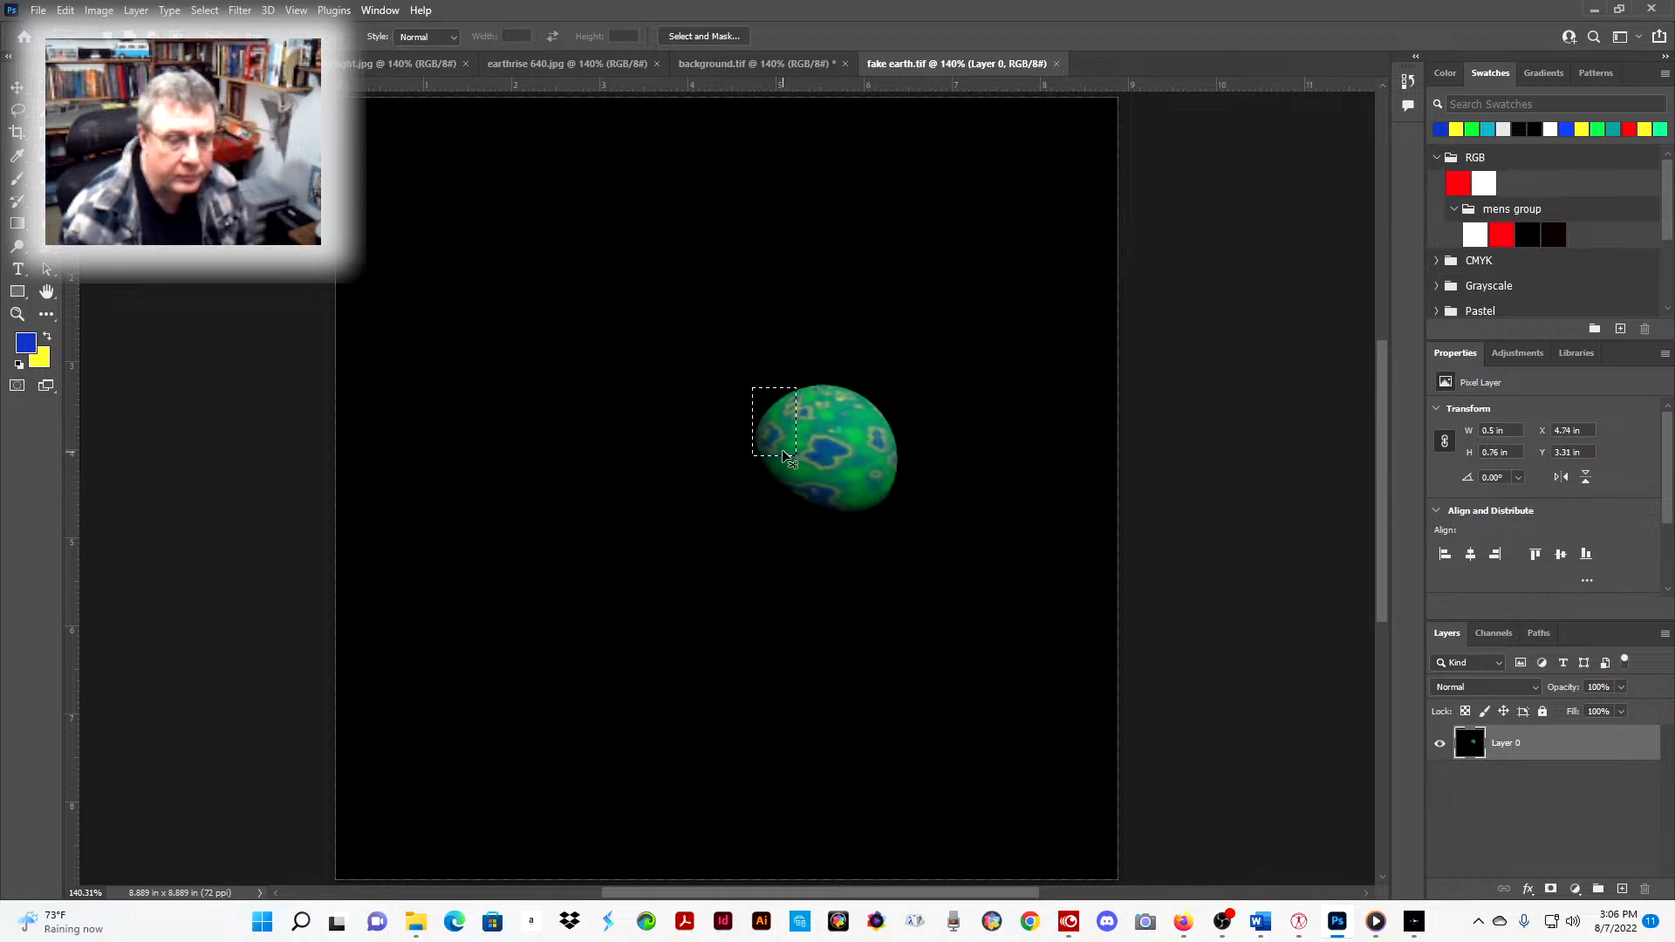
pyautogui.hotkey('ctrl', 'z')
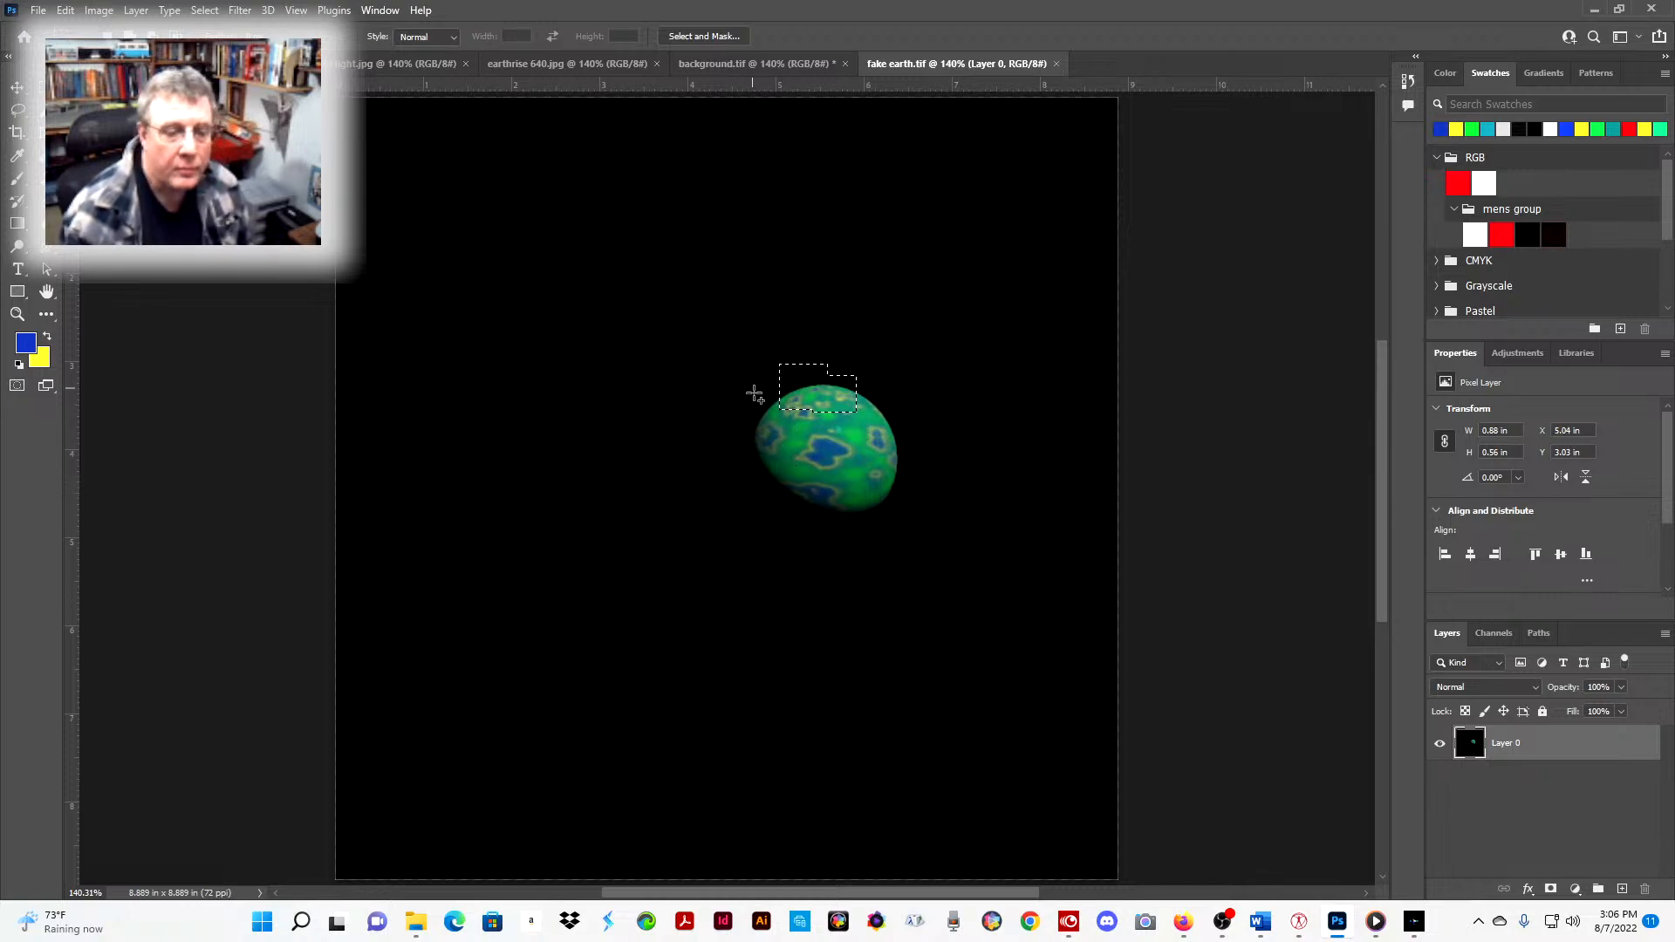
pyautogui.moveTo(753, 386); pyautogui.dragTo(811, 449)
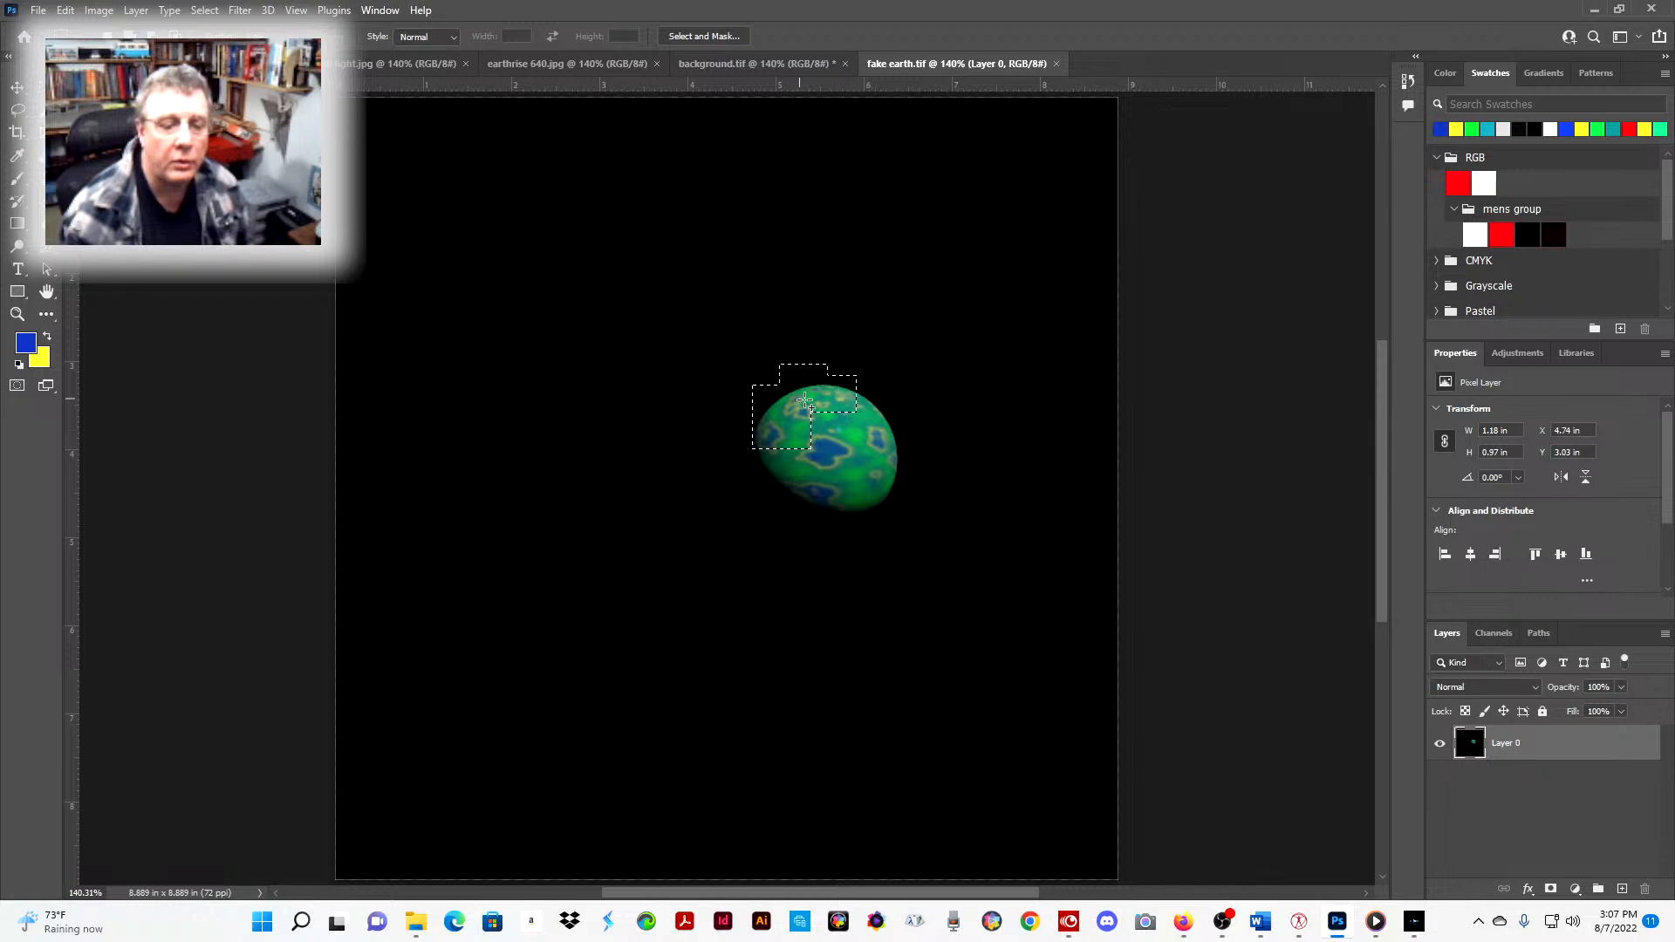
pyautogui.moveTo(804, 401); pyautogui.dragTo(908, 469)
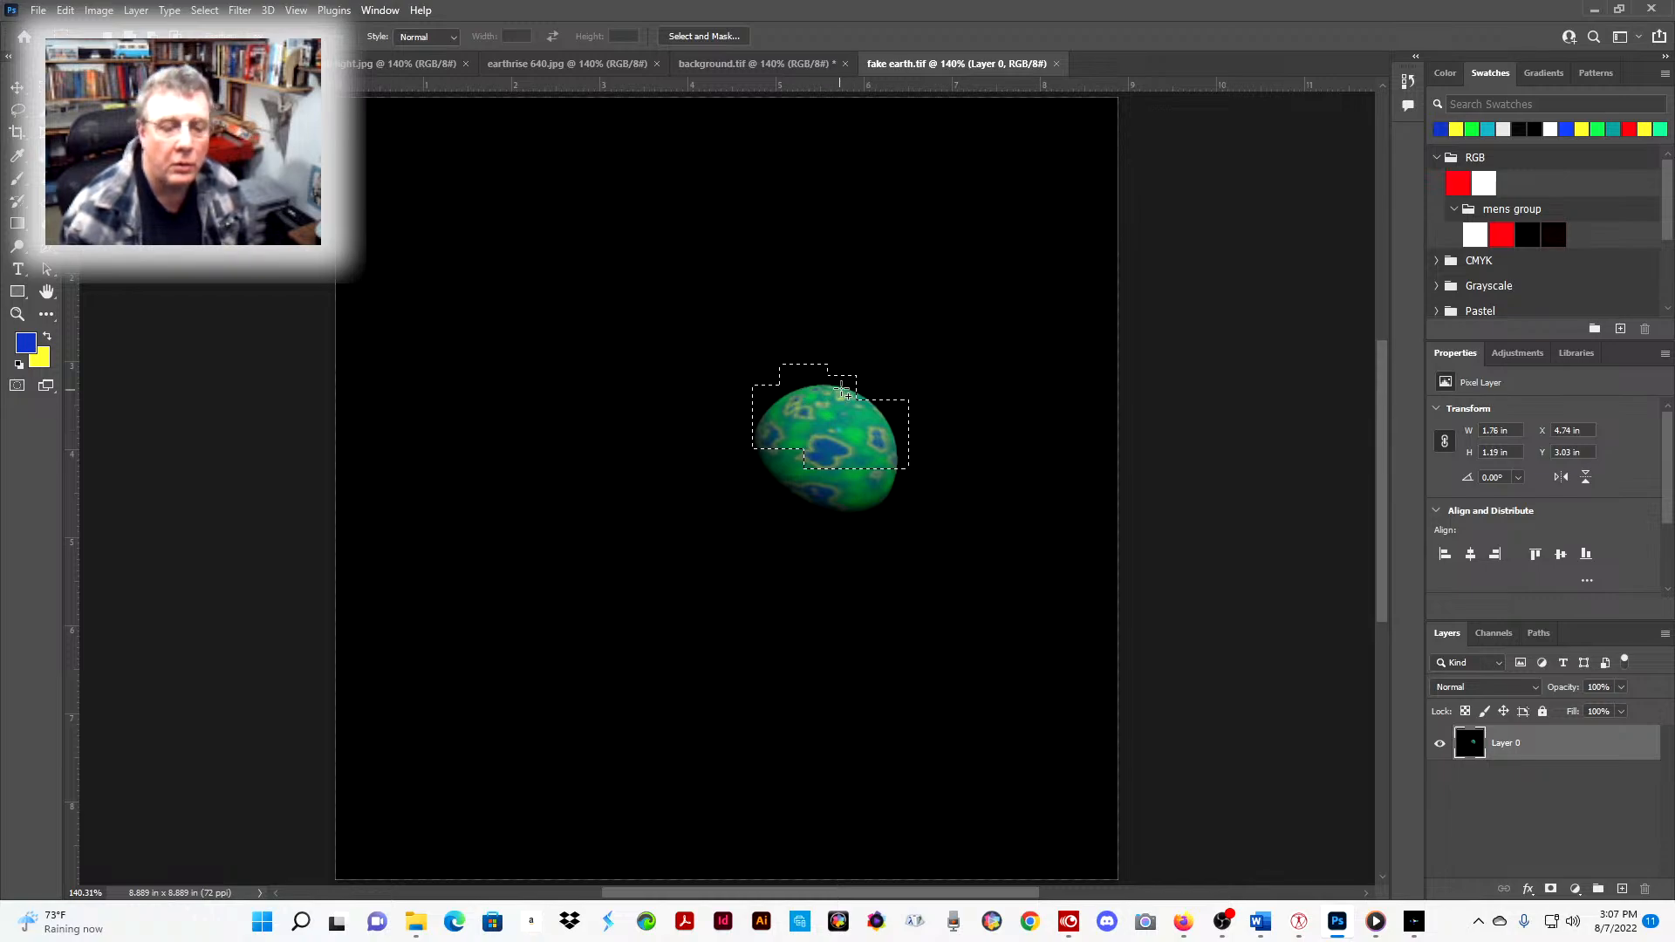
pyautogui.moveTo(843, 392); pyautogui.dragTo(877, 409)
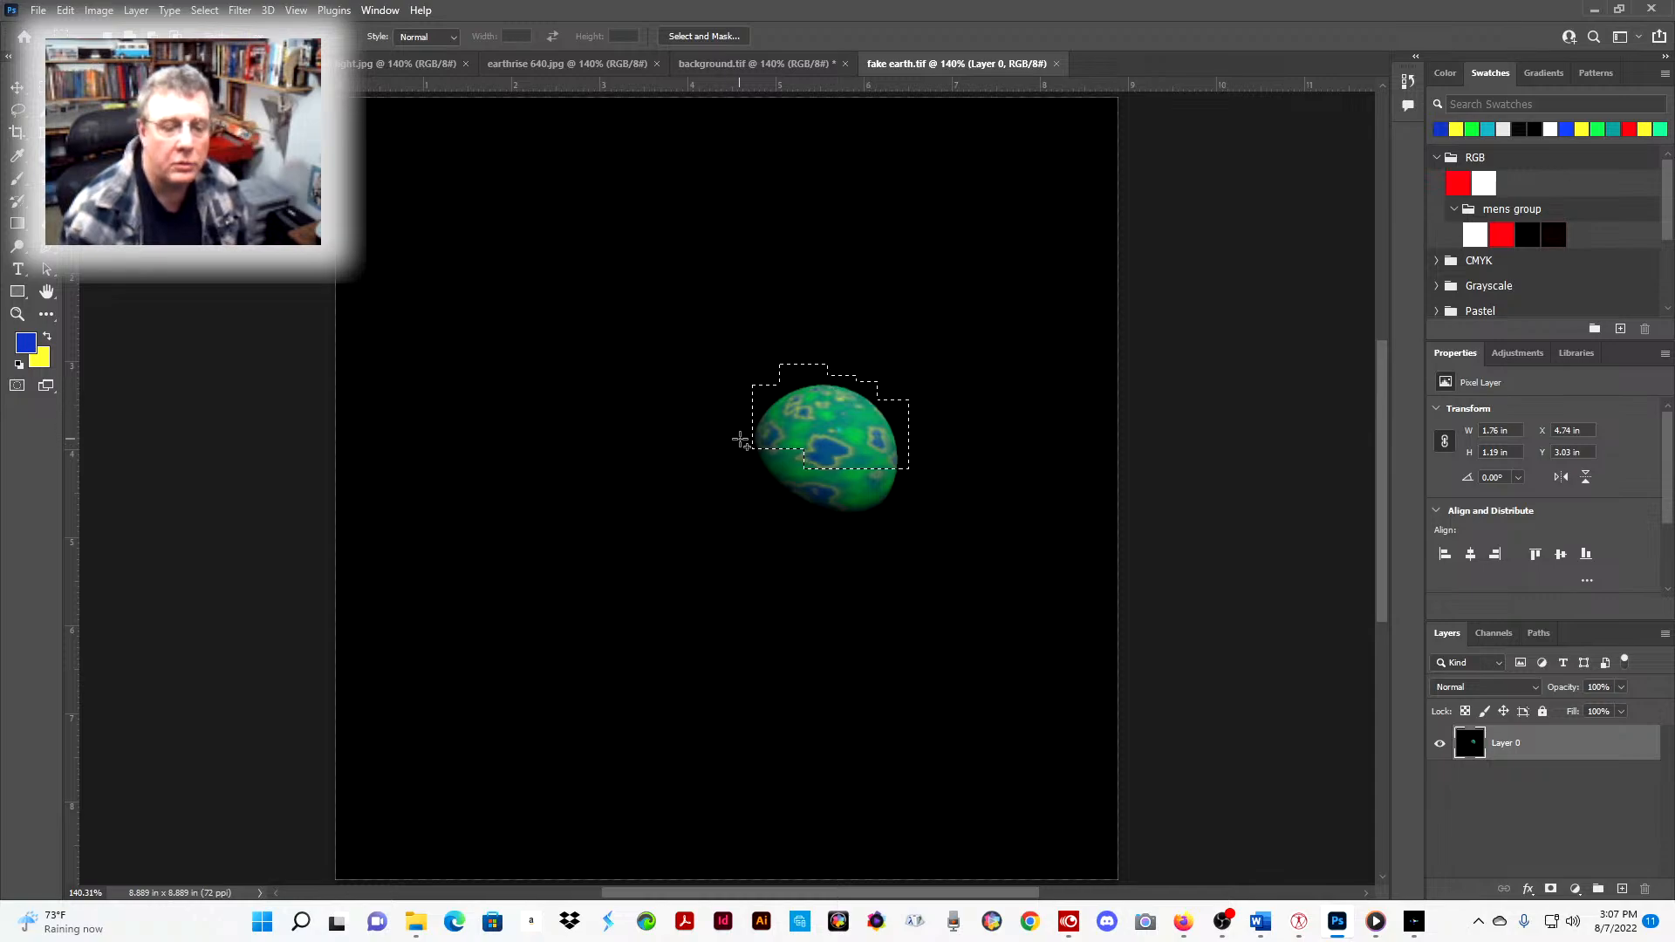
pyautogui.moveTo(740, 438); pyautogui.dragTo(860, 516)
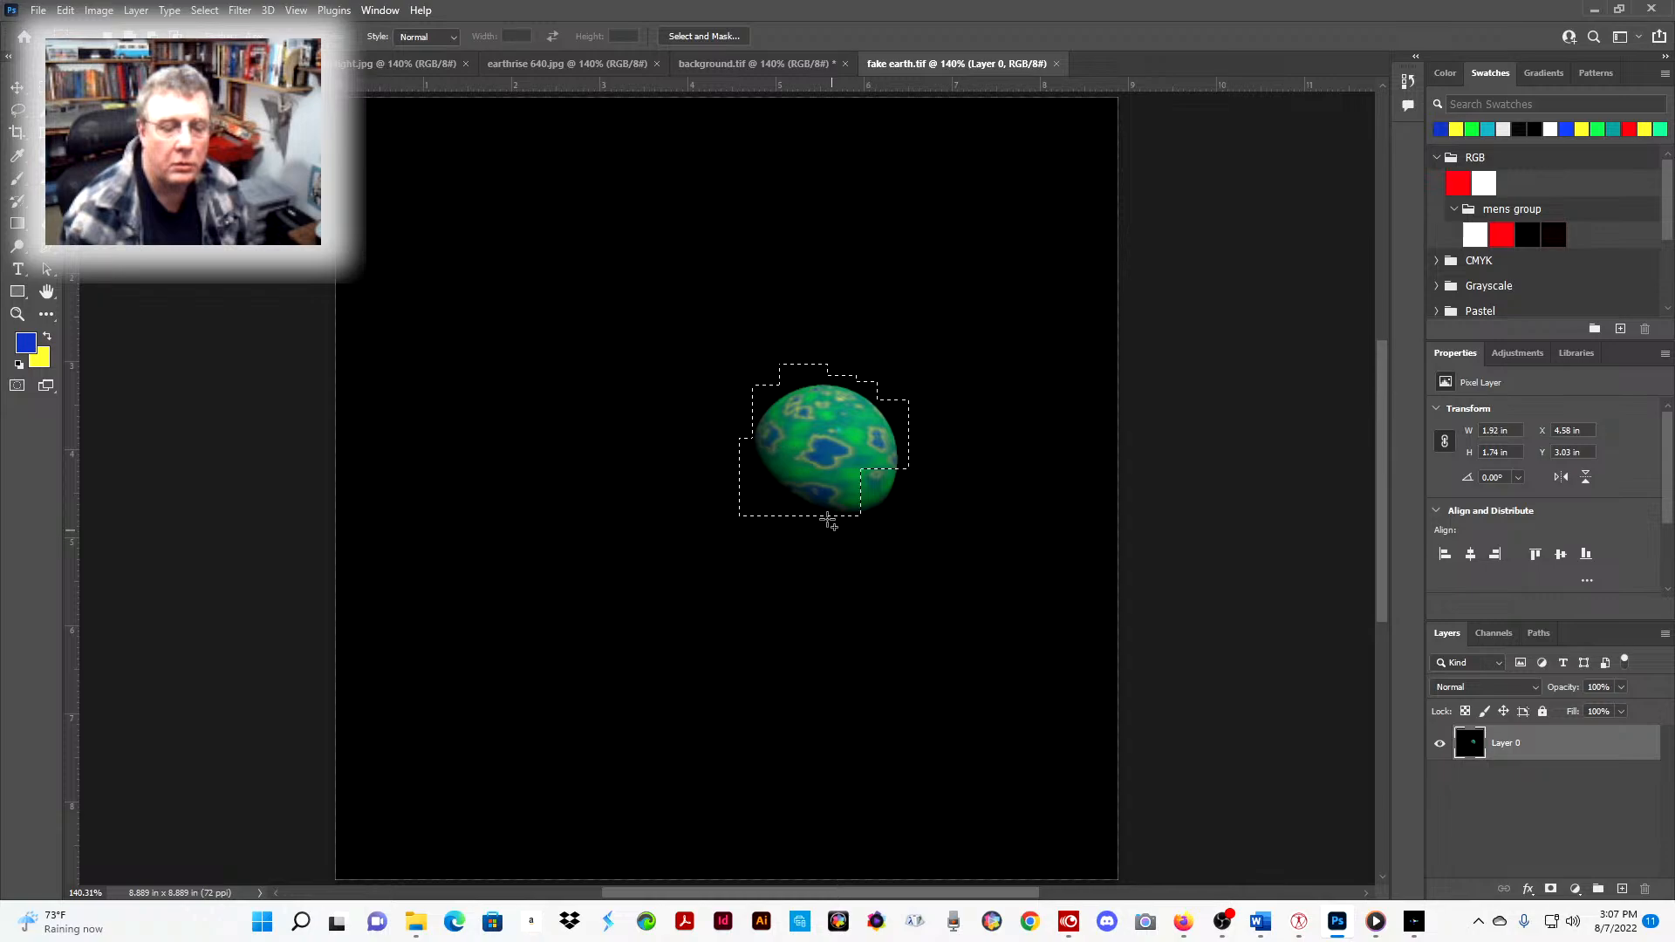
pyautogui.moveTo(848, 457); pyautogui.dragTo(902, 510)
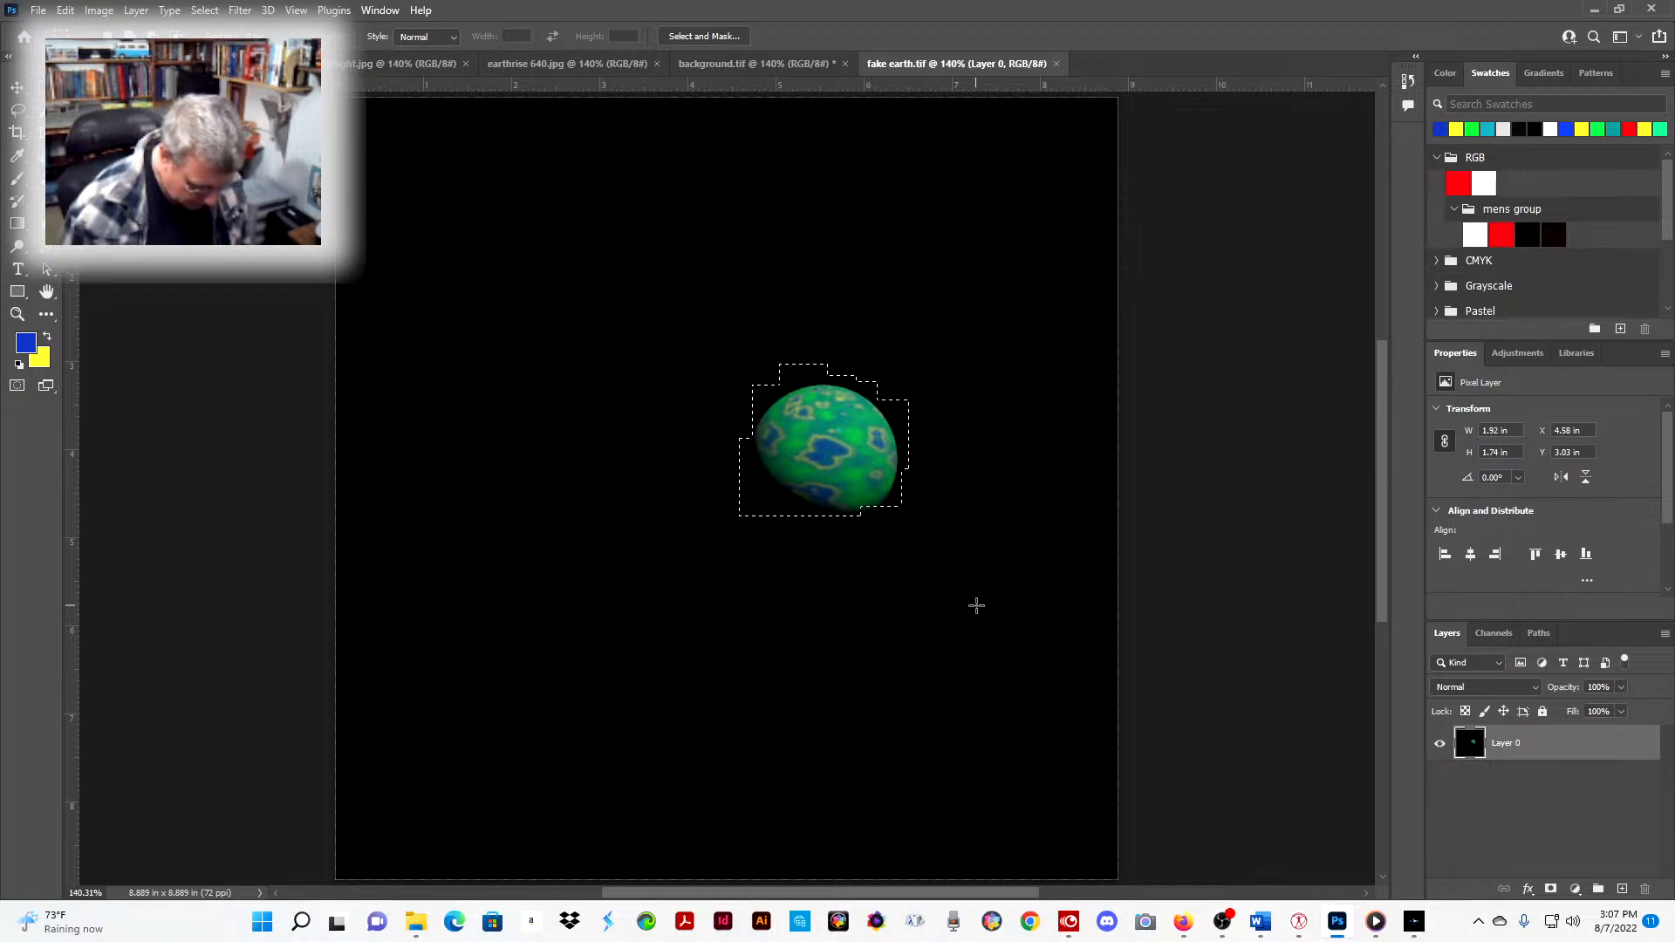
pyautogui.hotkey('ctrl', 'd')
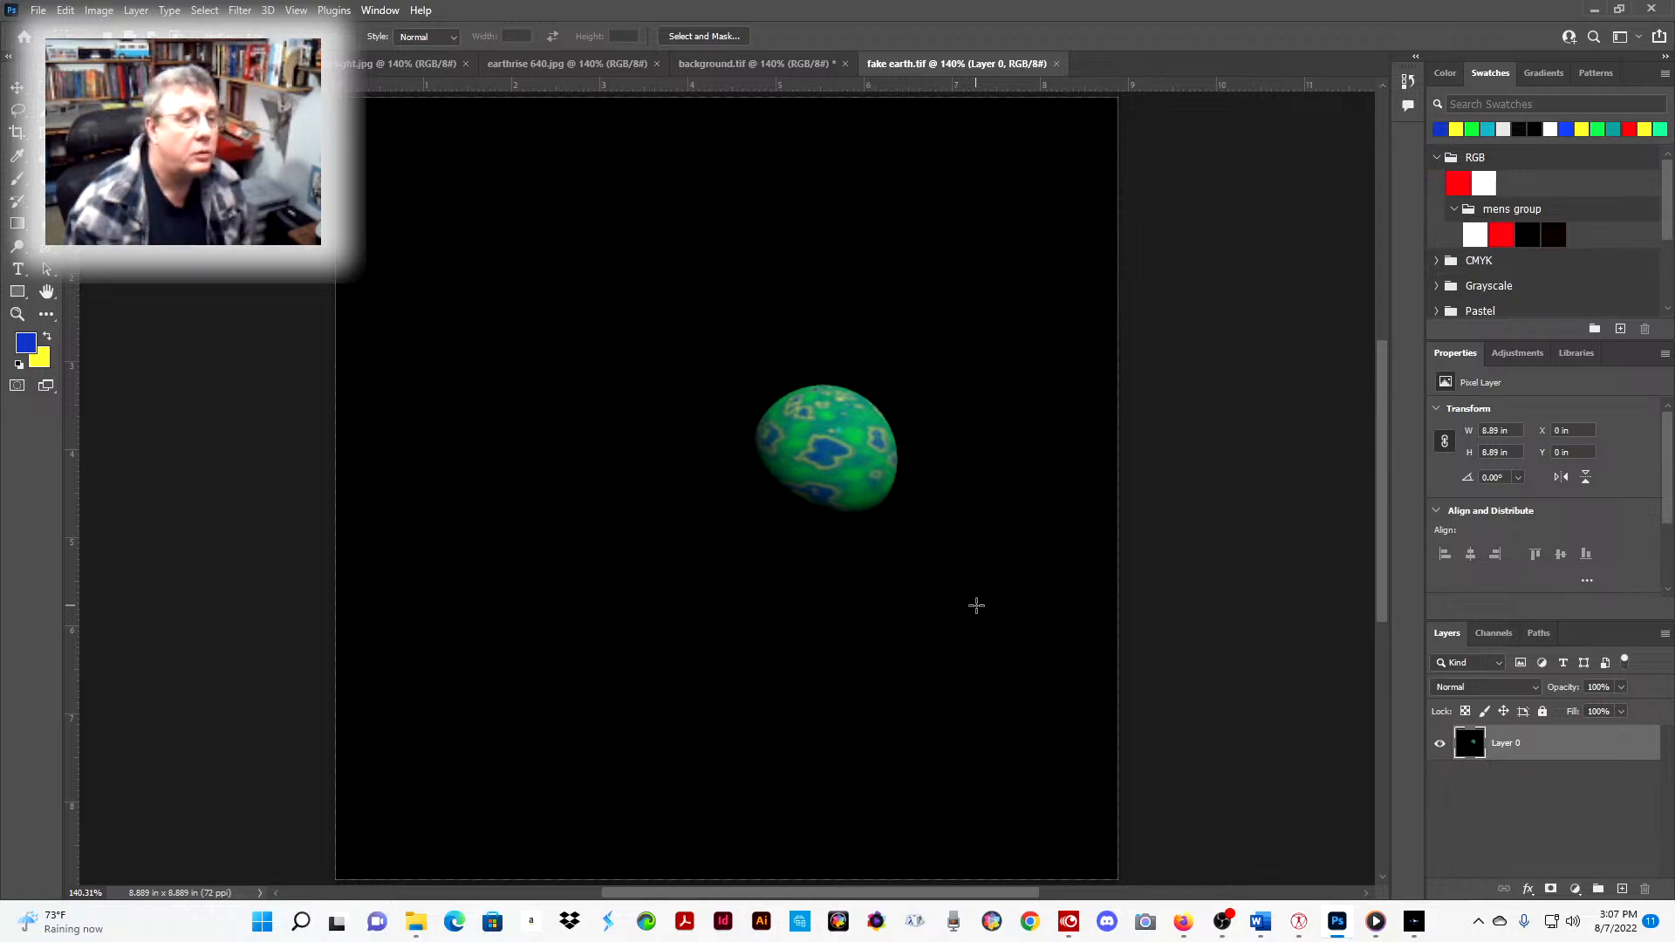
# - Isolate the earth by inverting a Magic Wand selection of the black background at tolerance 24, and copy it
pyautogui.press('w')
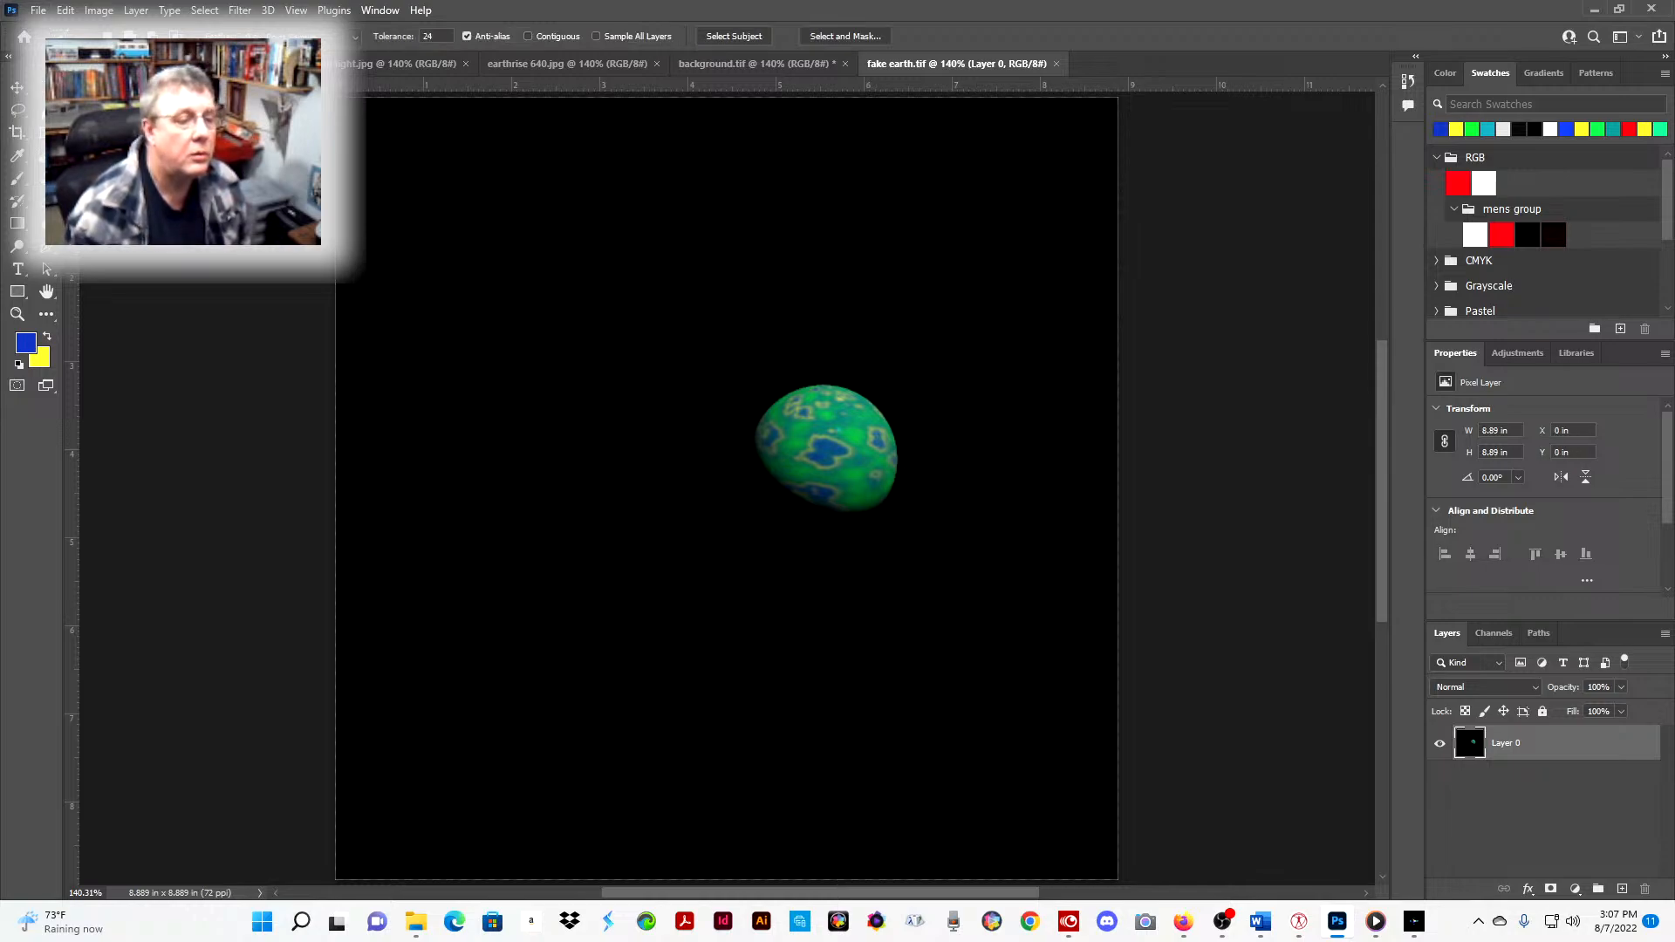
pyautogui.click(535, 263)
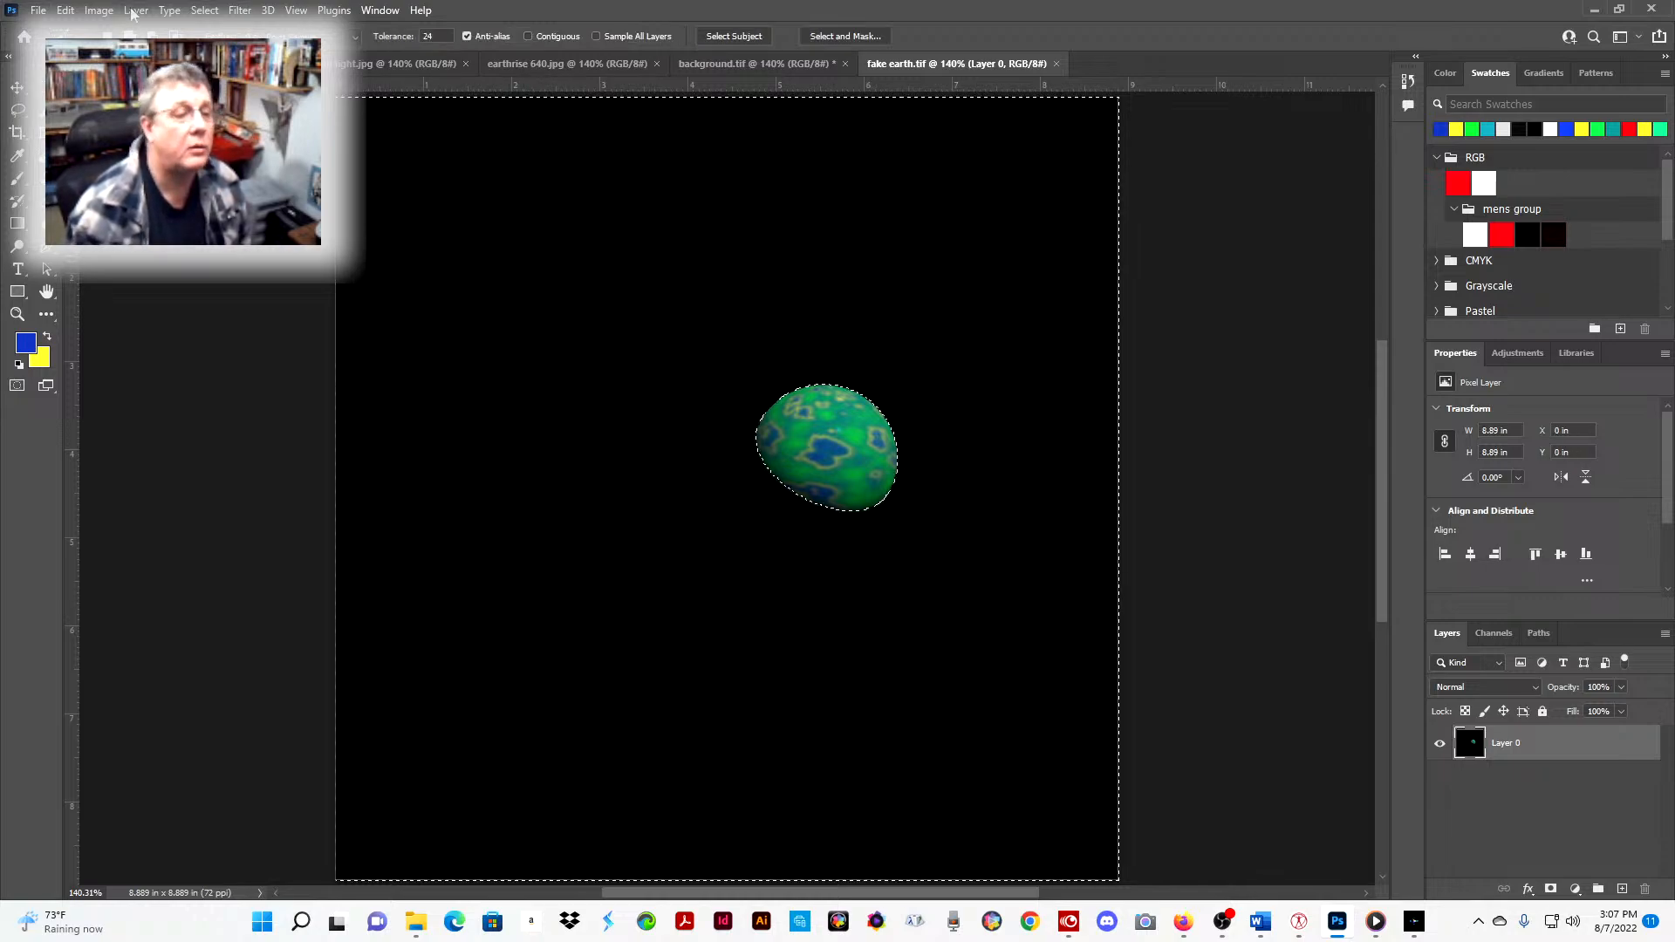
pyautogui.click(204, 10)
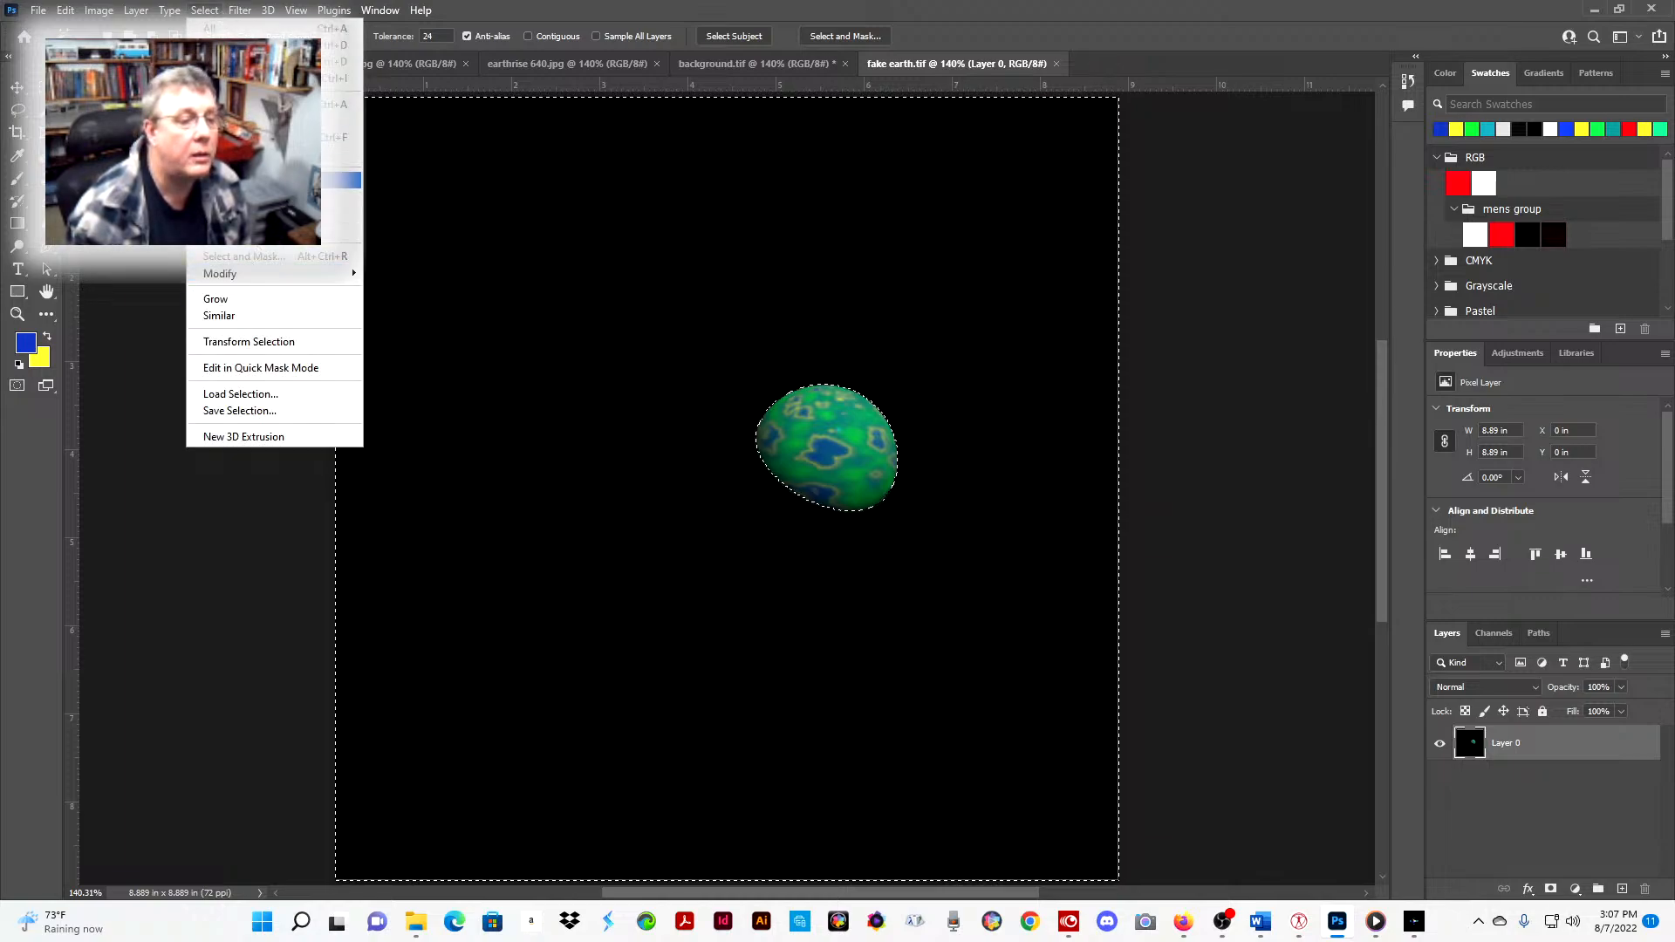
pyautogui.click(253, 77)
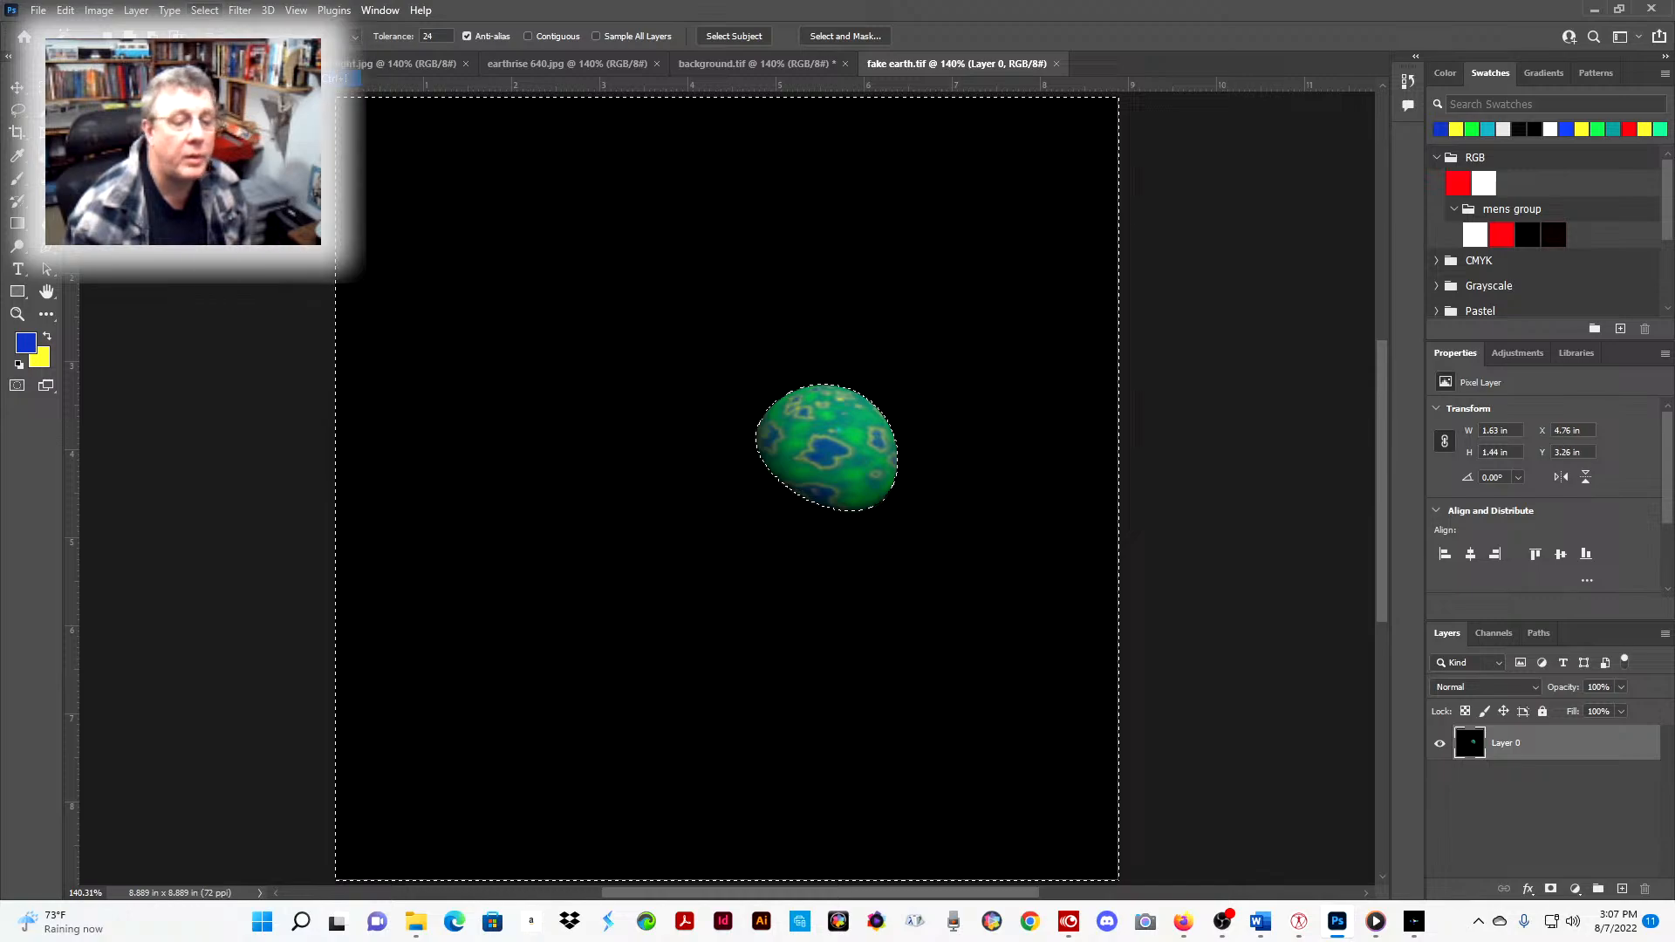
pyautogui.click(77, 11)
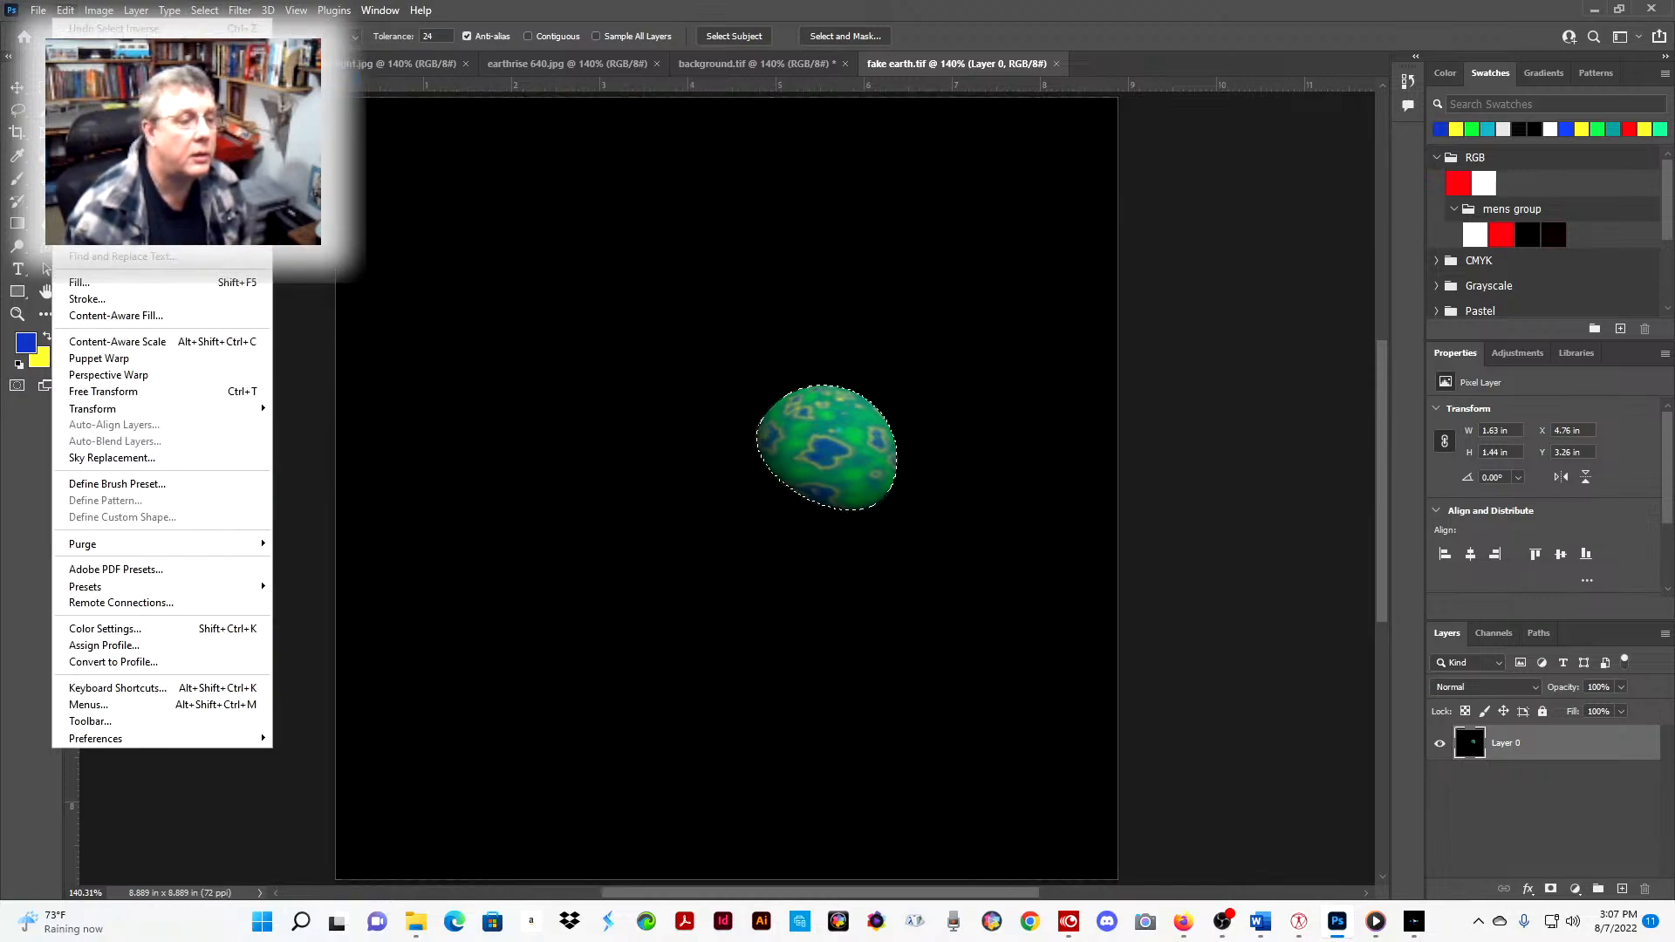
pyautogui.press('Escape')
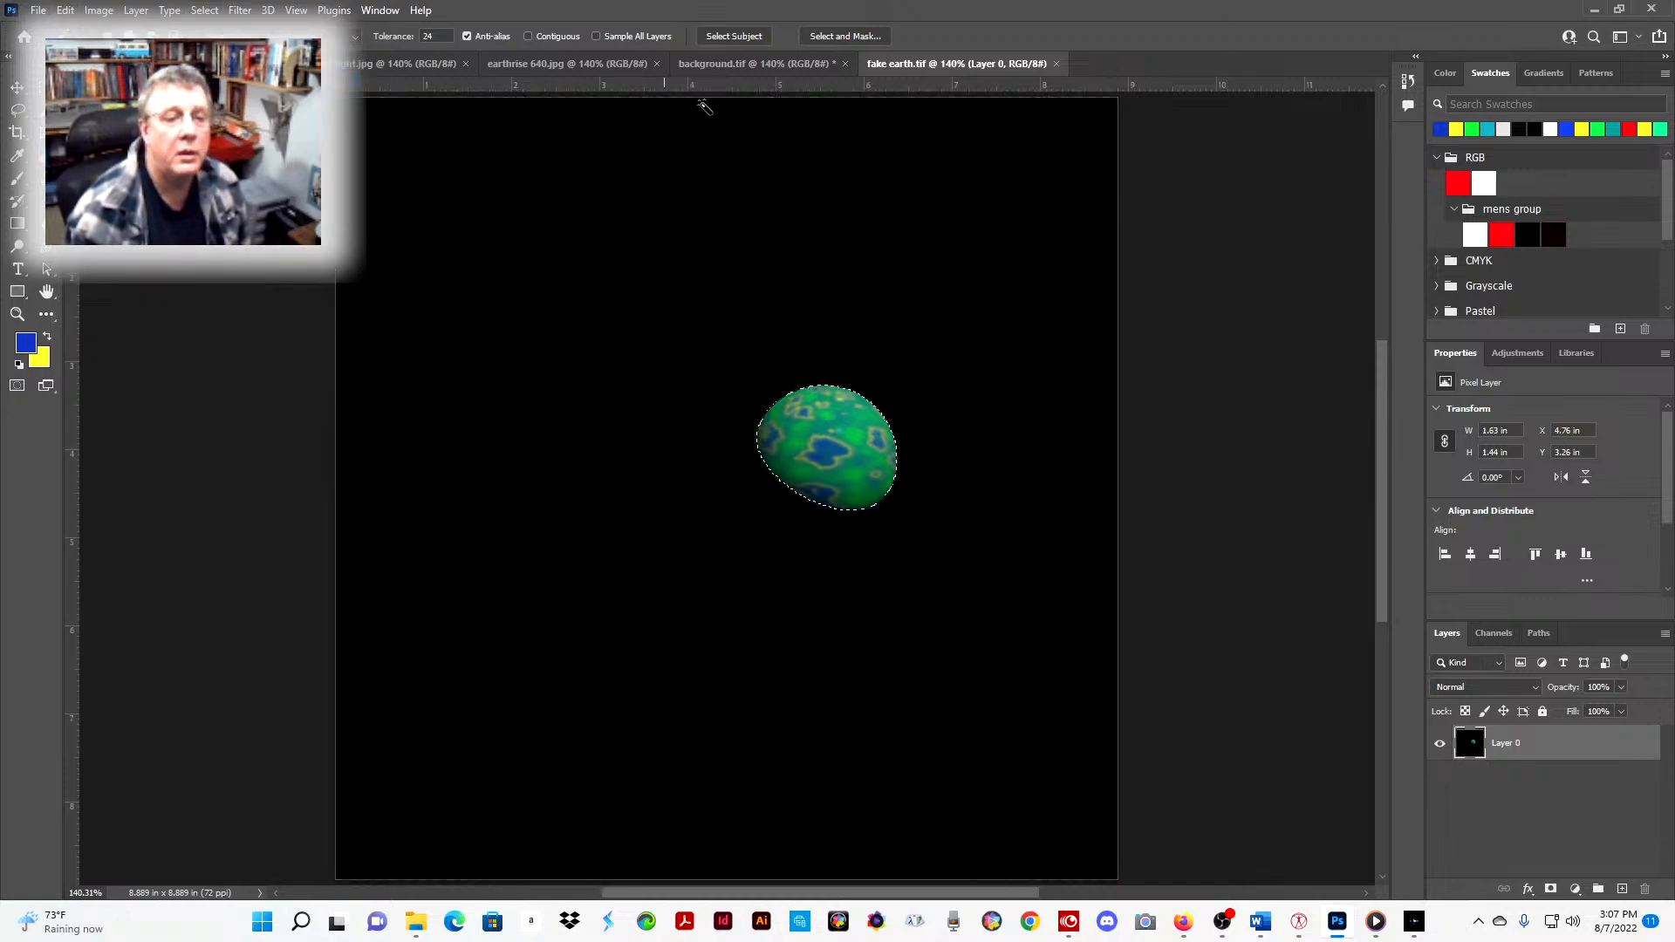
# - Paste the copied earth in place into the background.tif document above the moon surface
pyautogui.click(701, 65)
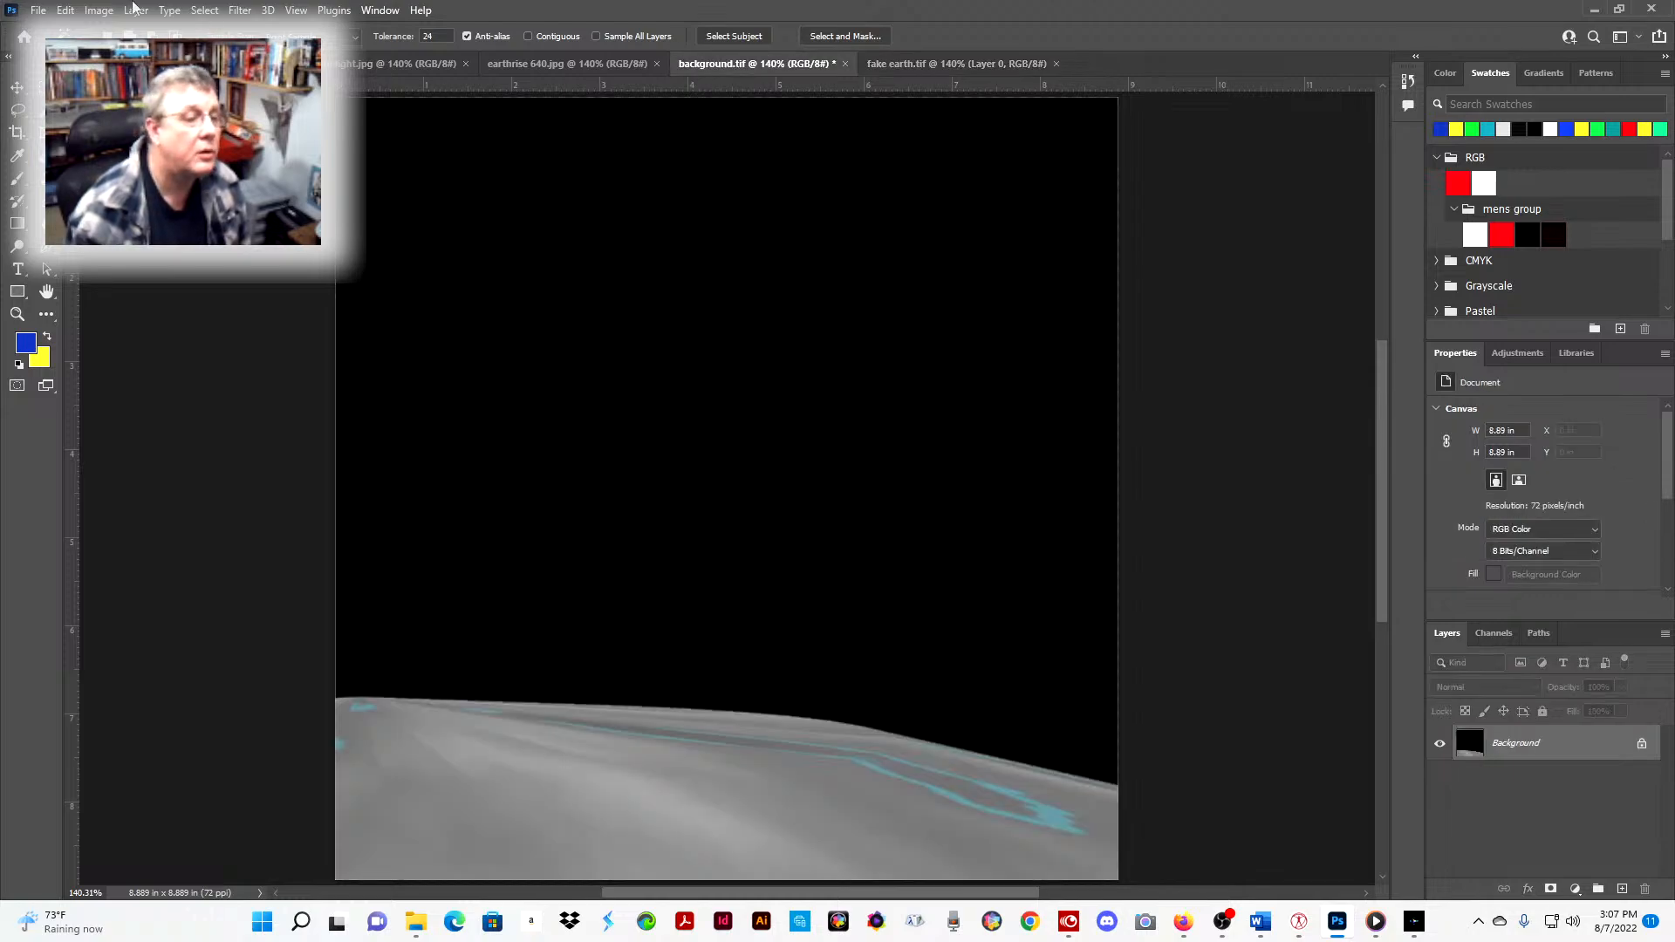
pyautogui.click(64, 11)
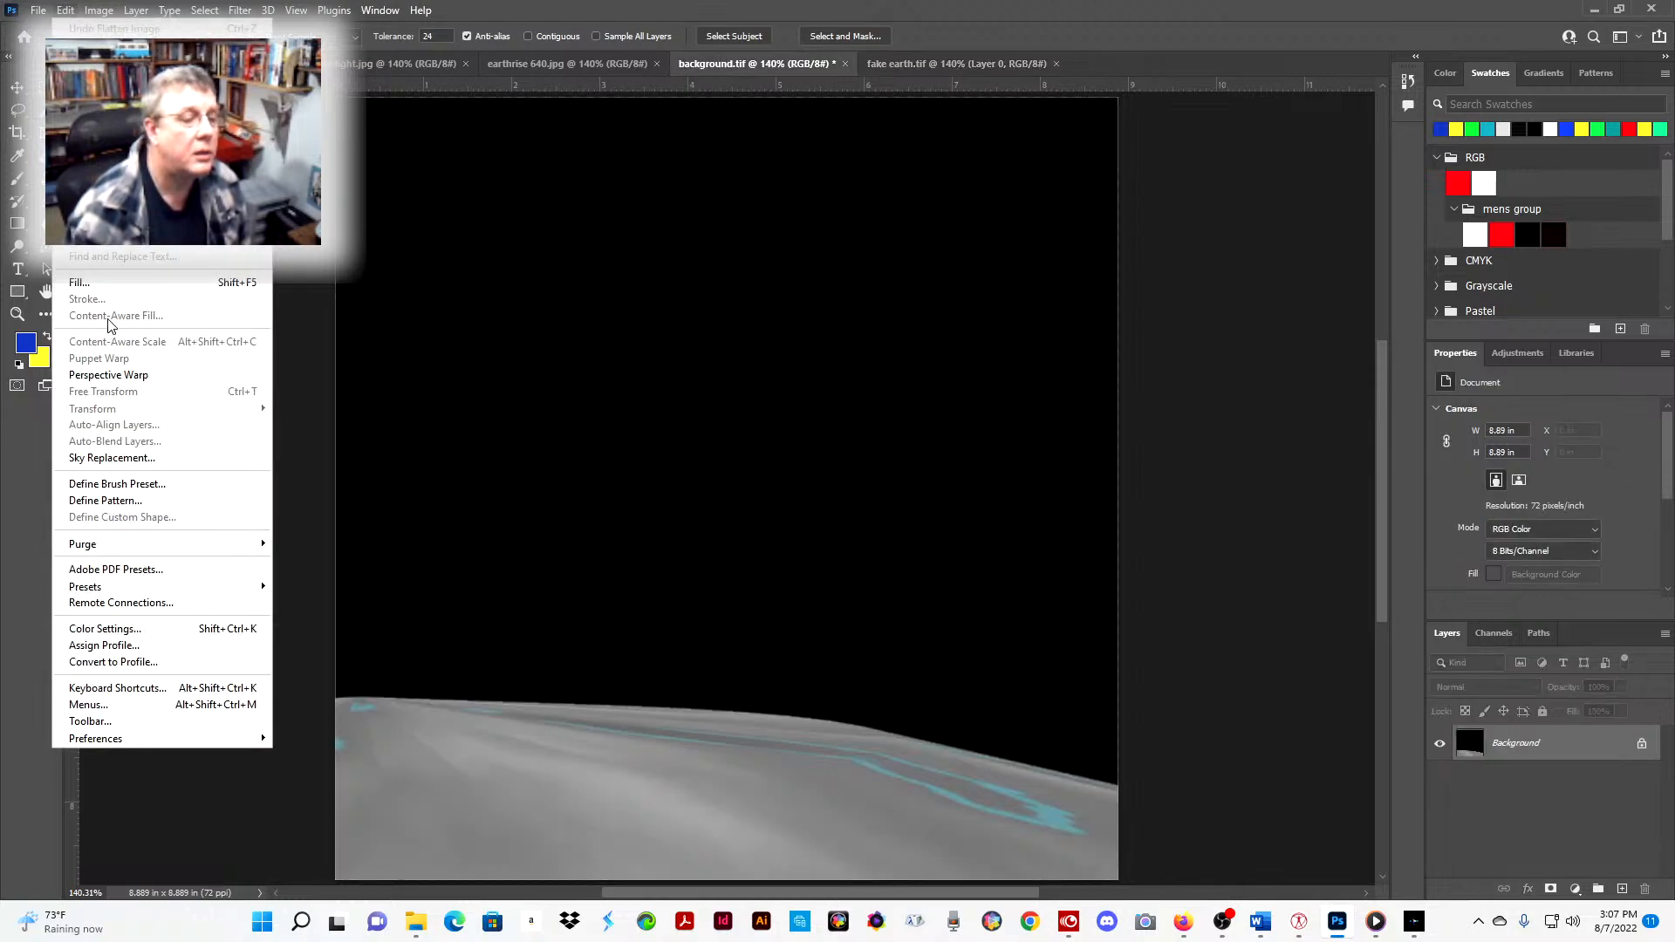
pyautogui.moveTo(131, 180)
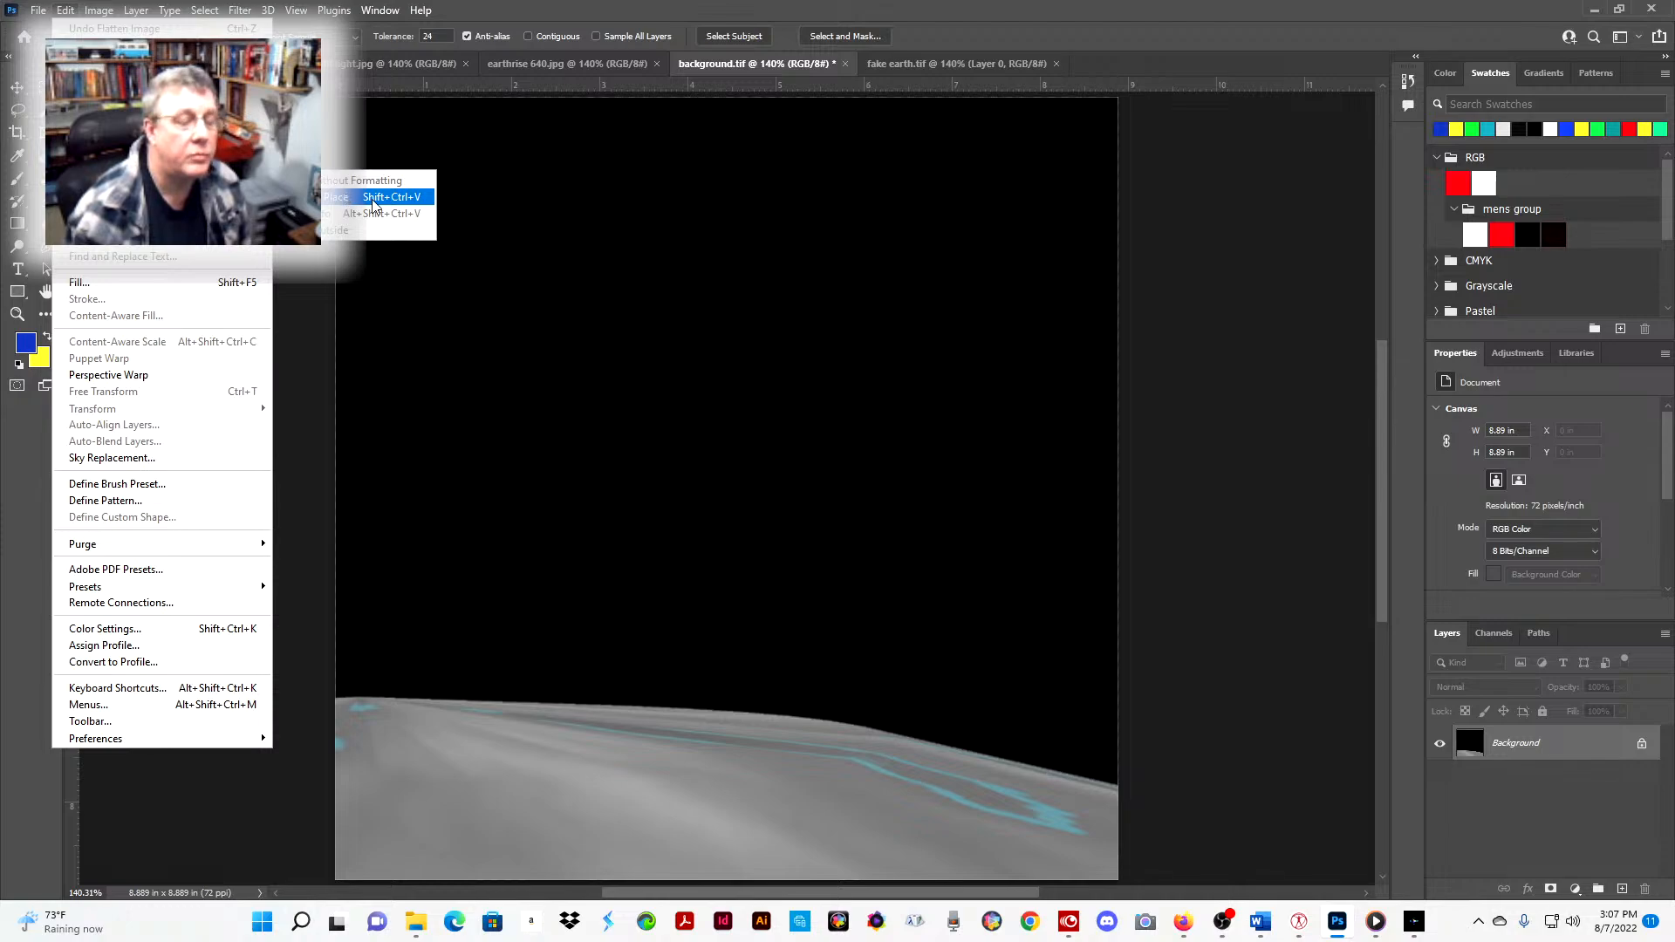
pyautogui.click(373, 200)
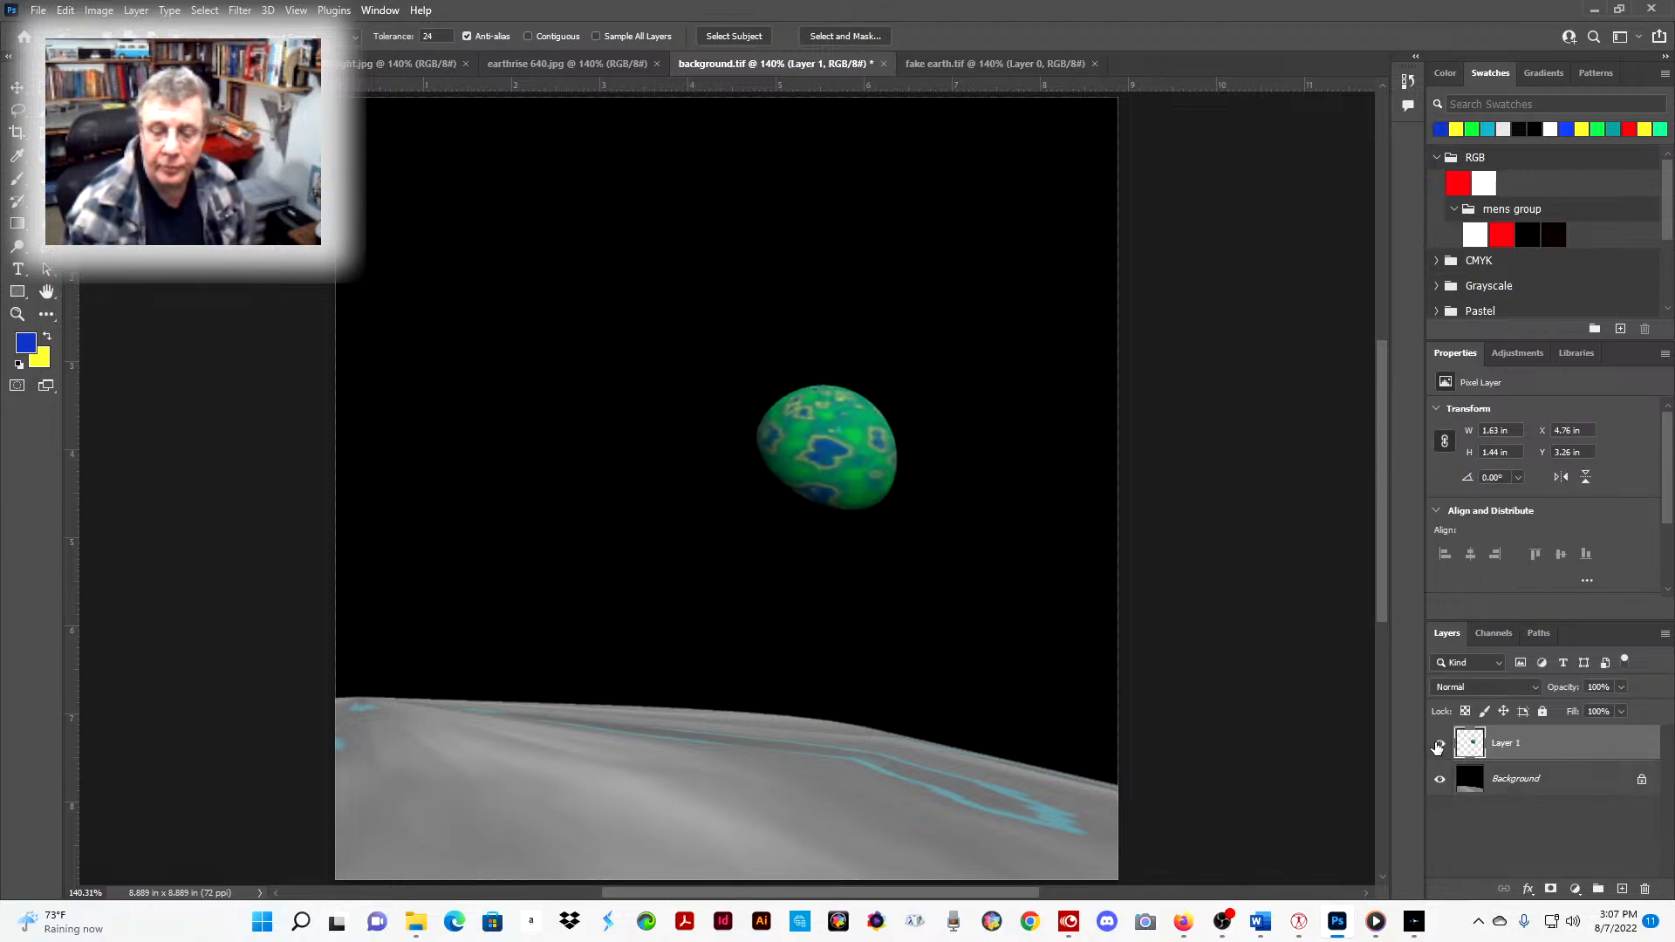
# - Toggle the visibility of the earth and background layers to check the cutout, and flatten the image
pyautogui.click(1439, 744)
pyautogui.click(1440, 745)
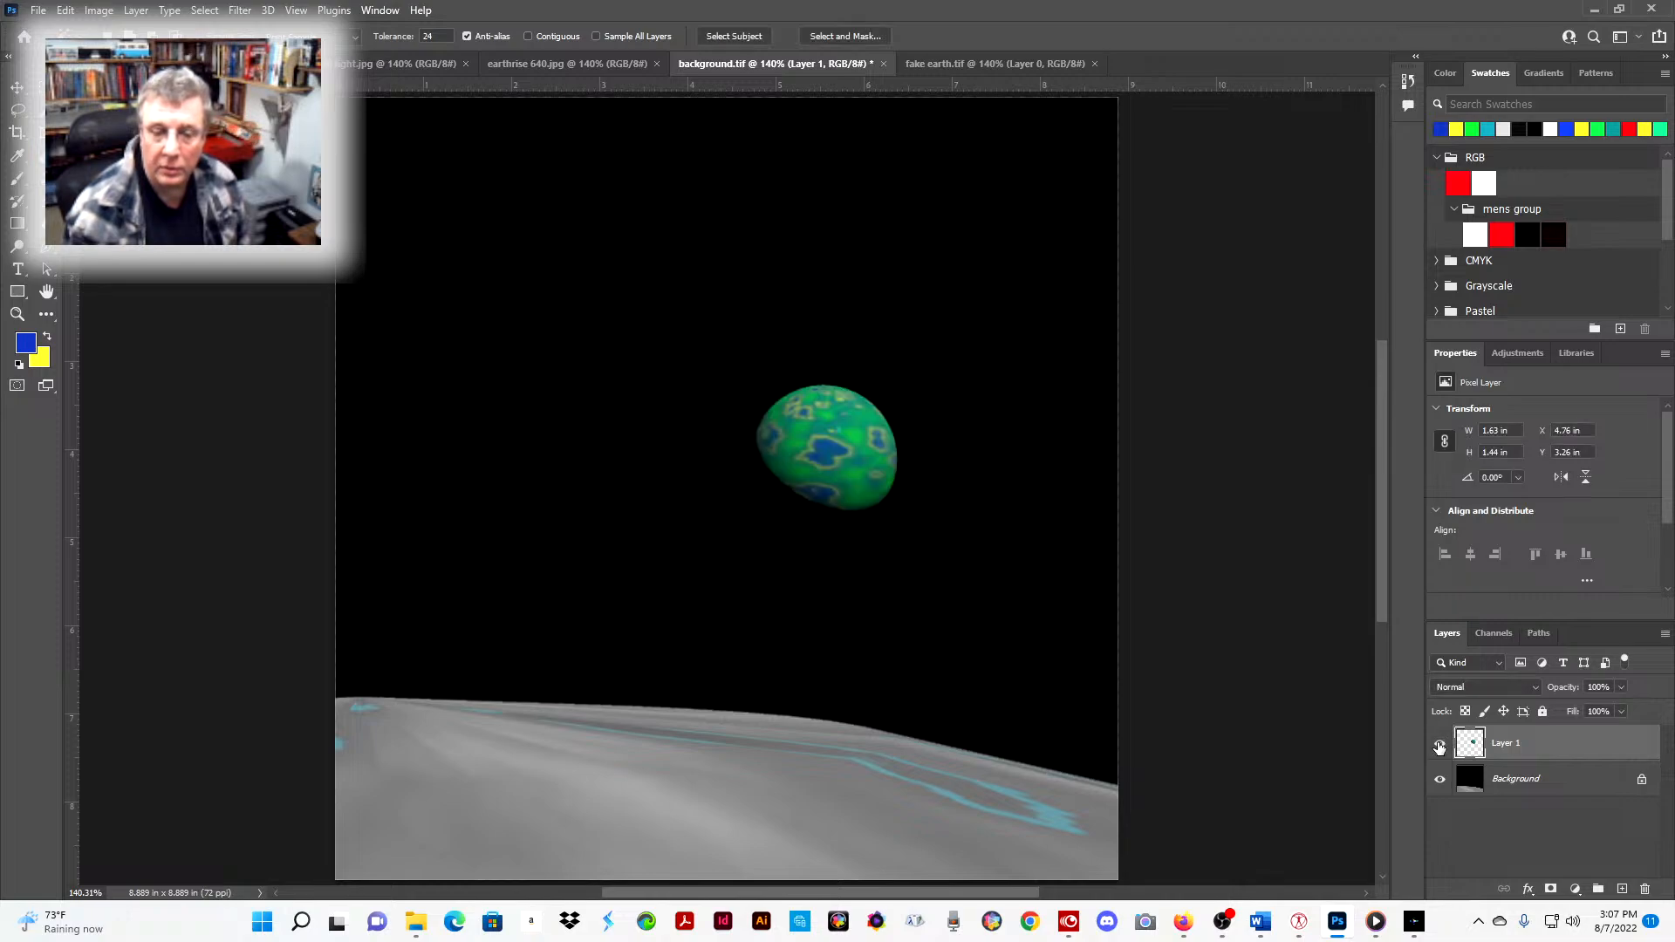
pyautogui.click(1439, 779)
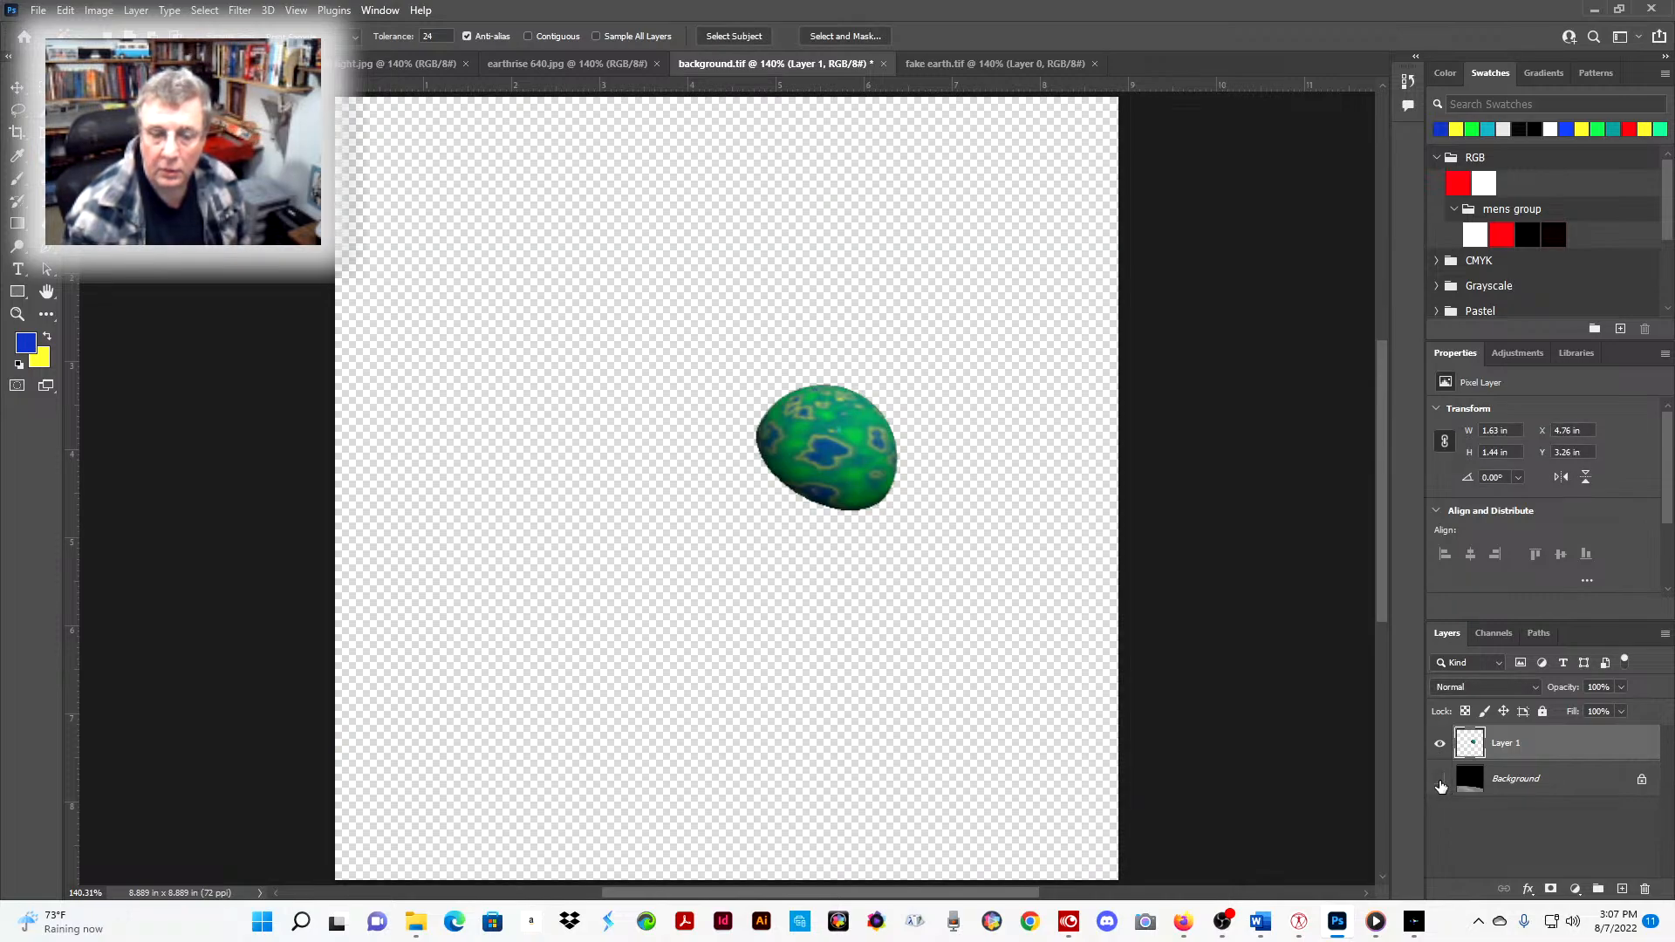
pyautogui.click(1439, 780)
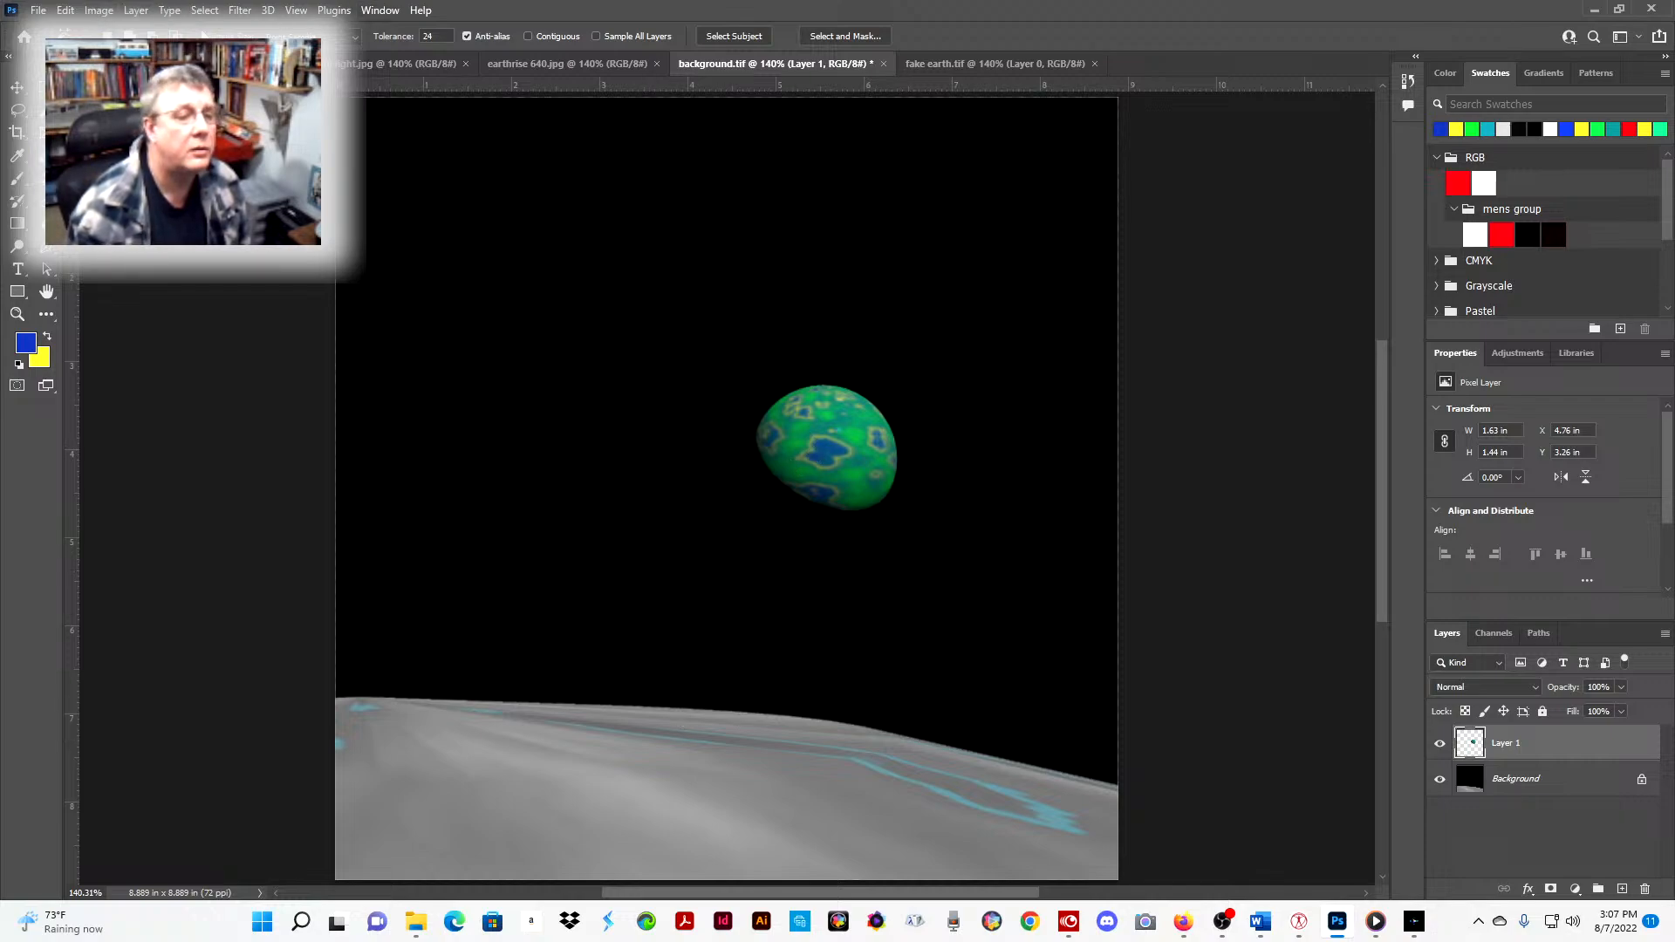
pyautogui.click(142, 17)
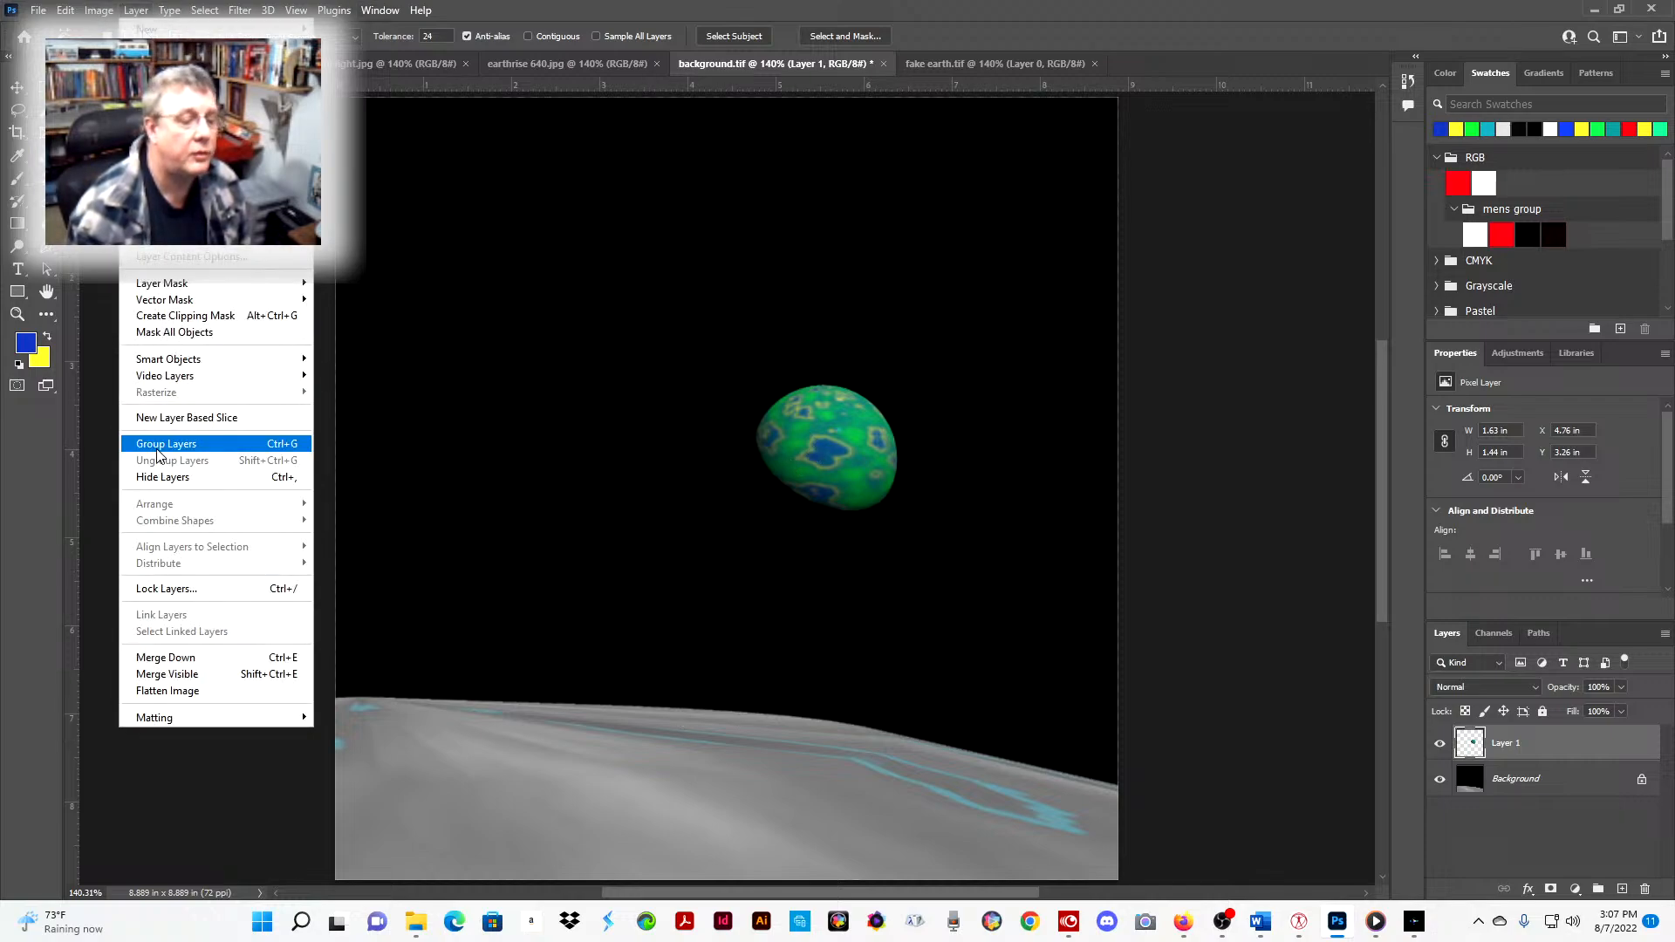
pyautogui.click(185, 693)
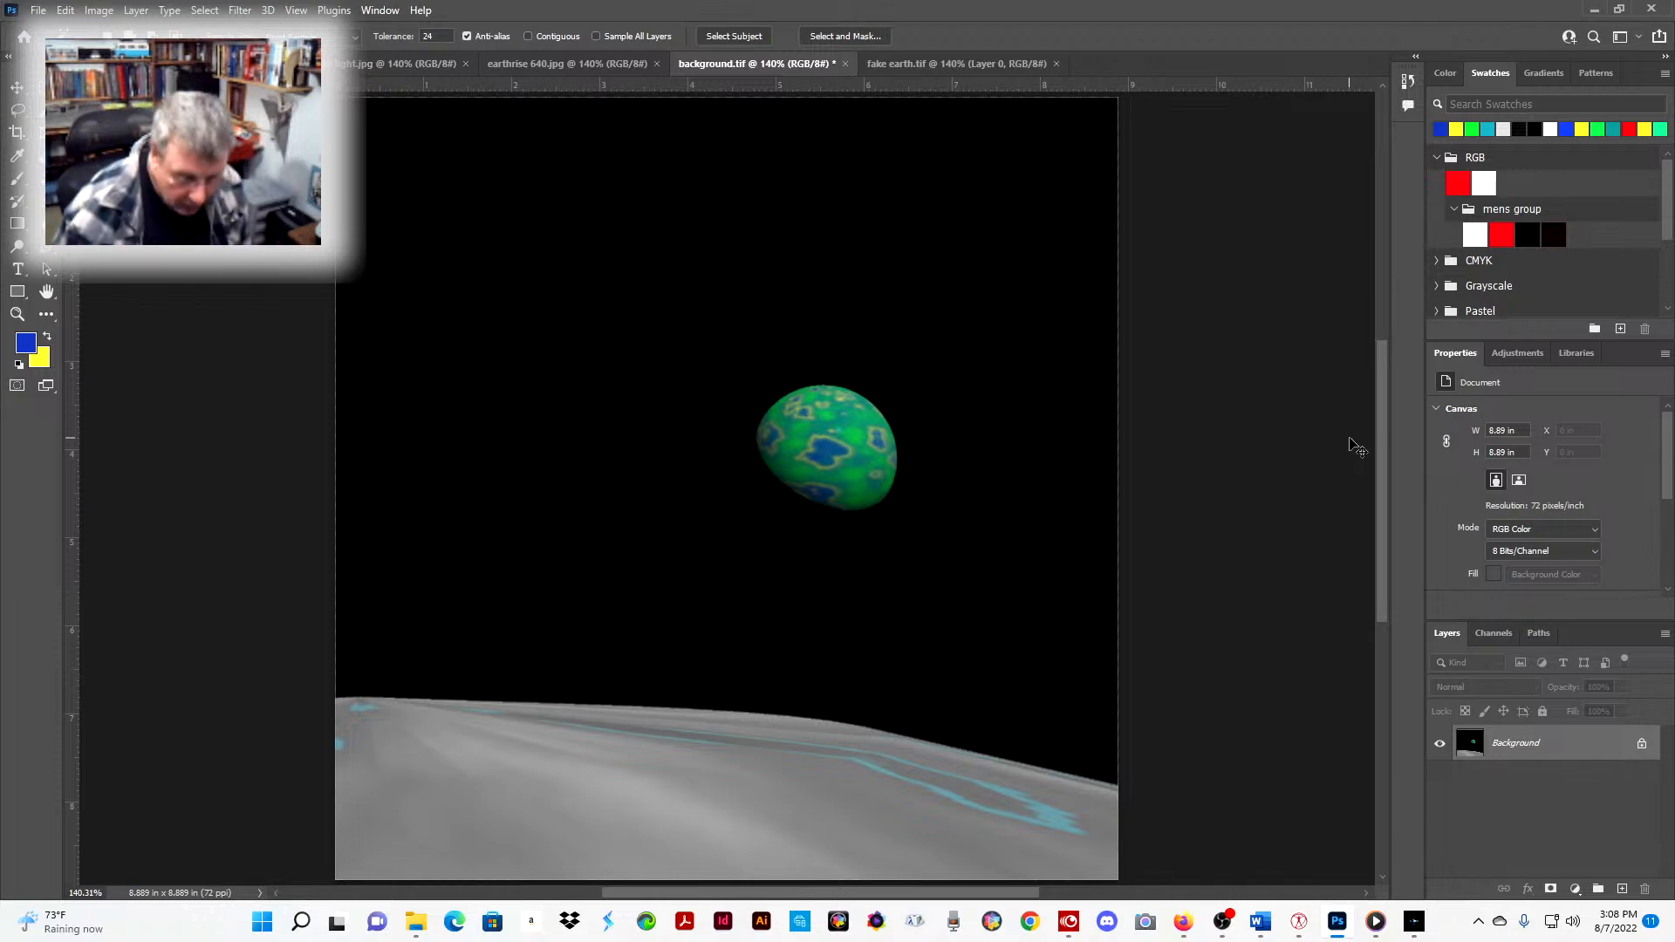
pyautogui.hotkey('ctrl', 'l')
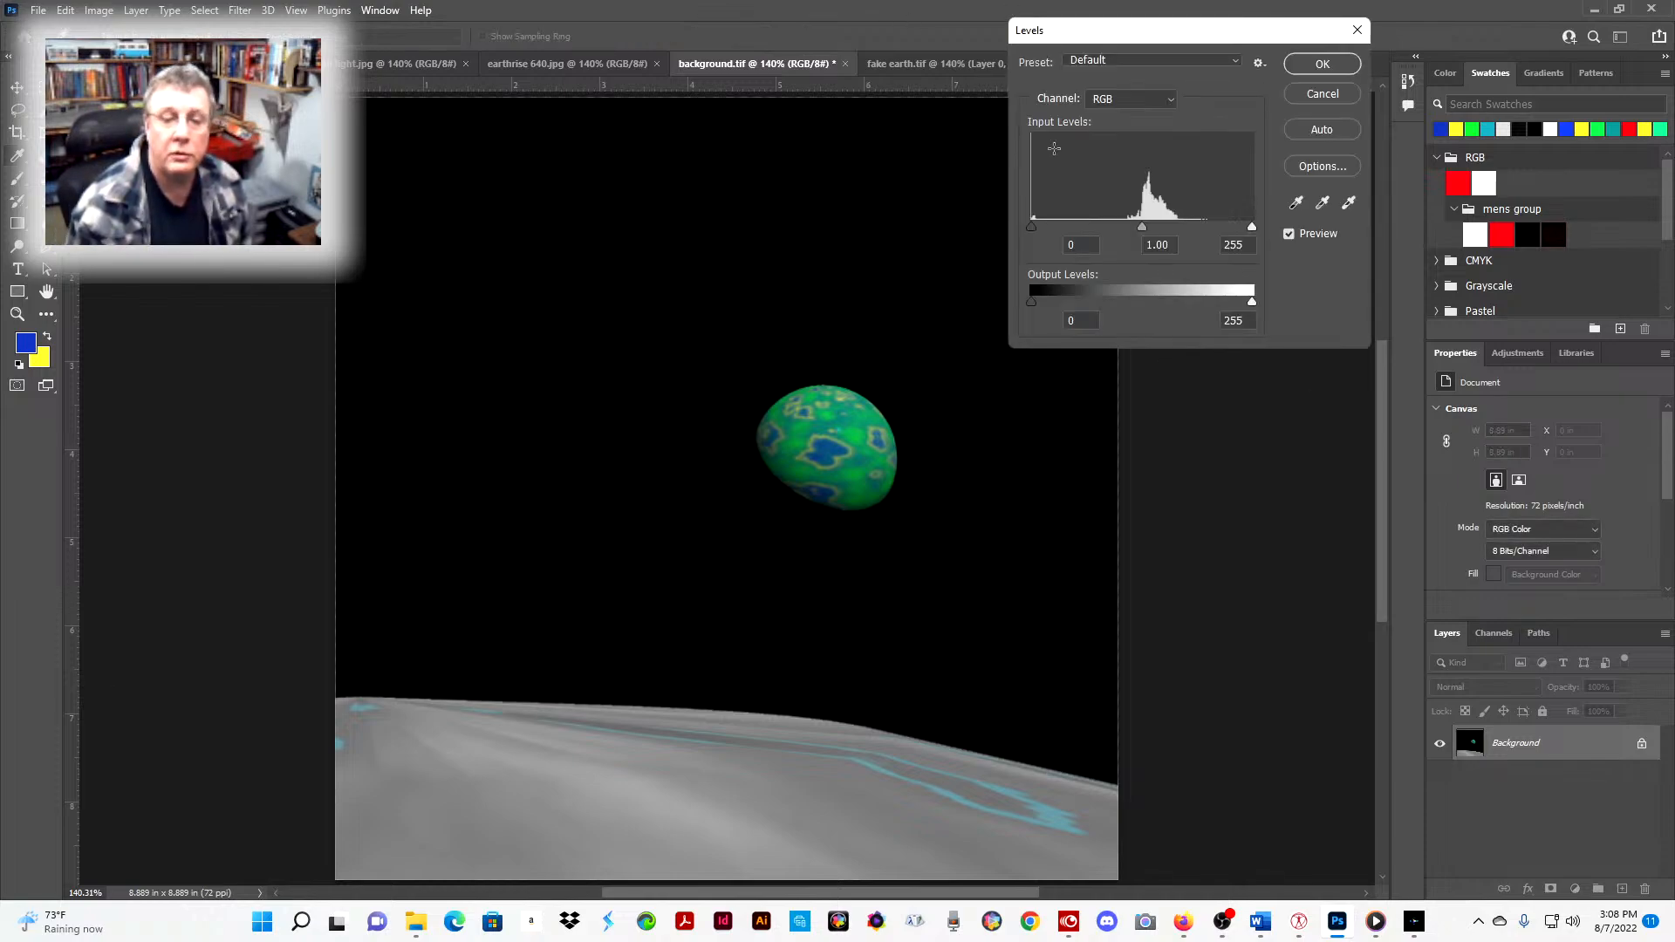
pyautogui.moveTo(1140, 229); pyautogui.dragTo(992, 227)
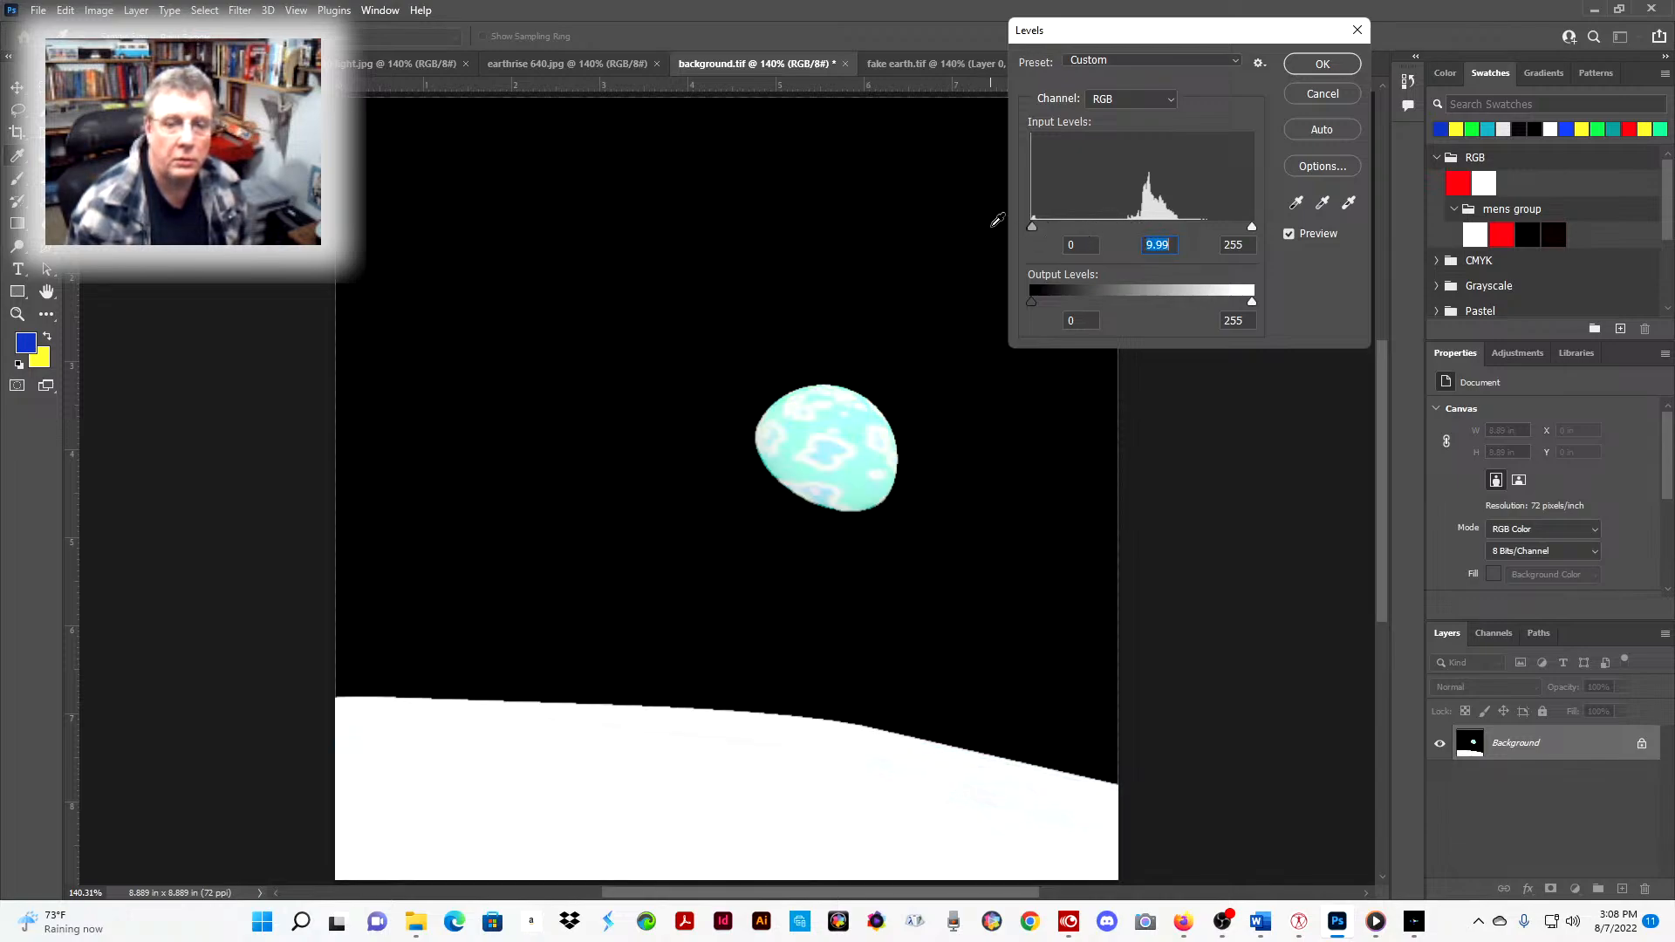
pyautogui.click(1313, 95)
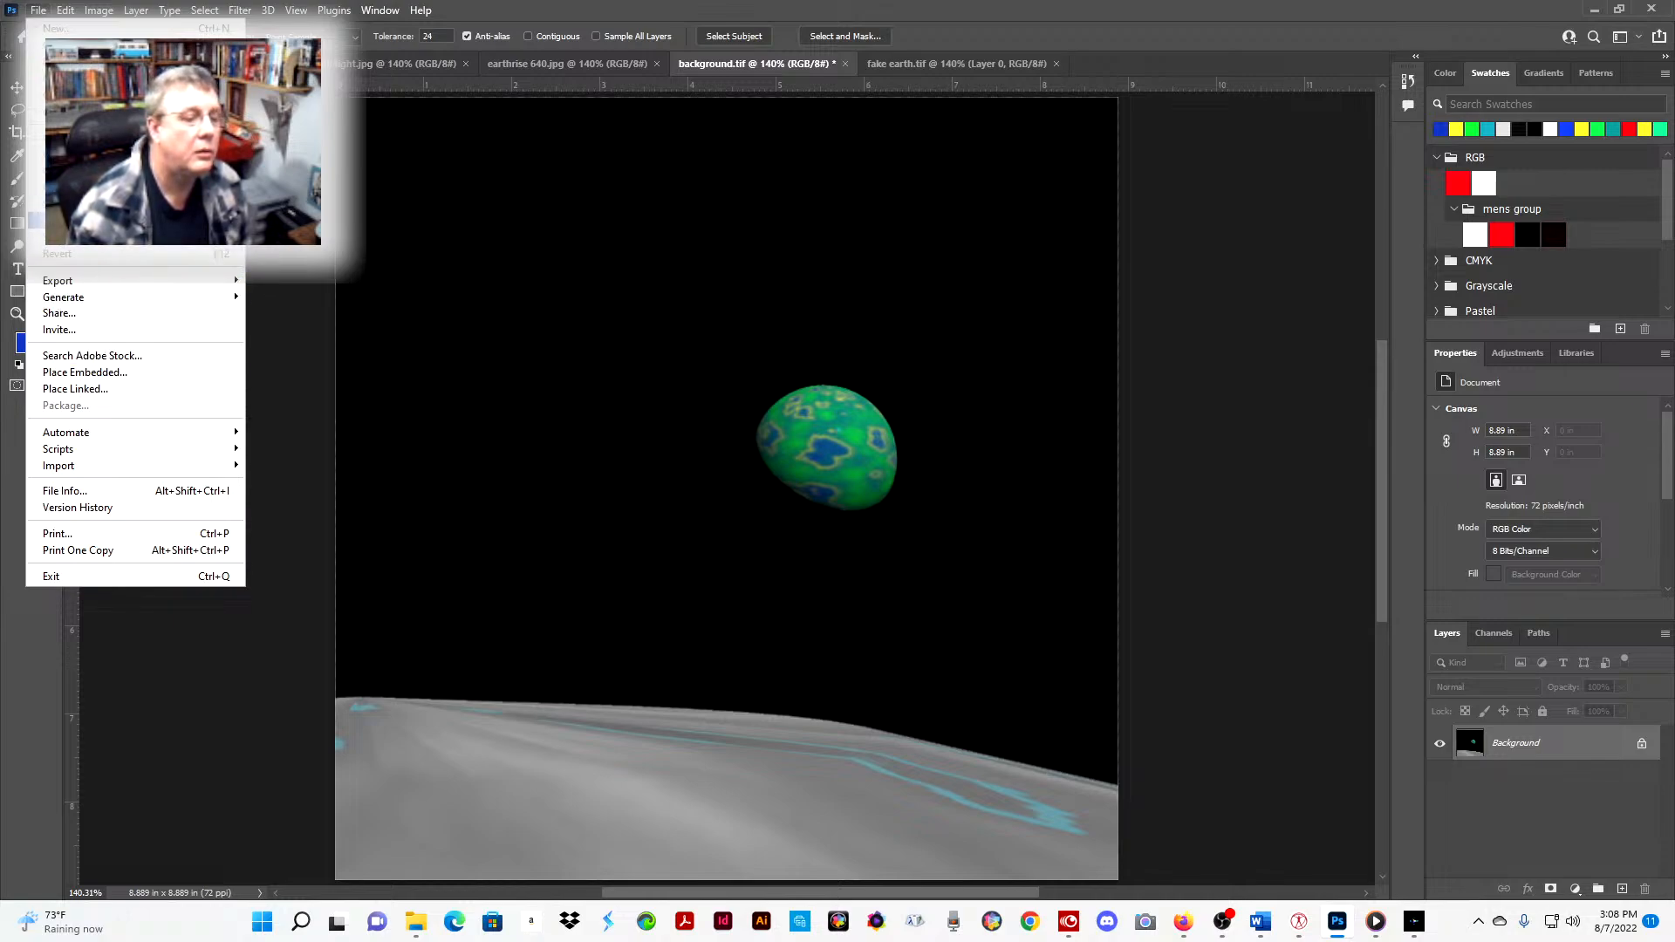
# - Save the flattened composite as a TIFF named group 001 with LZW compression
pyautogui.click(81, 220)
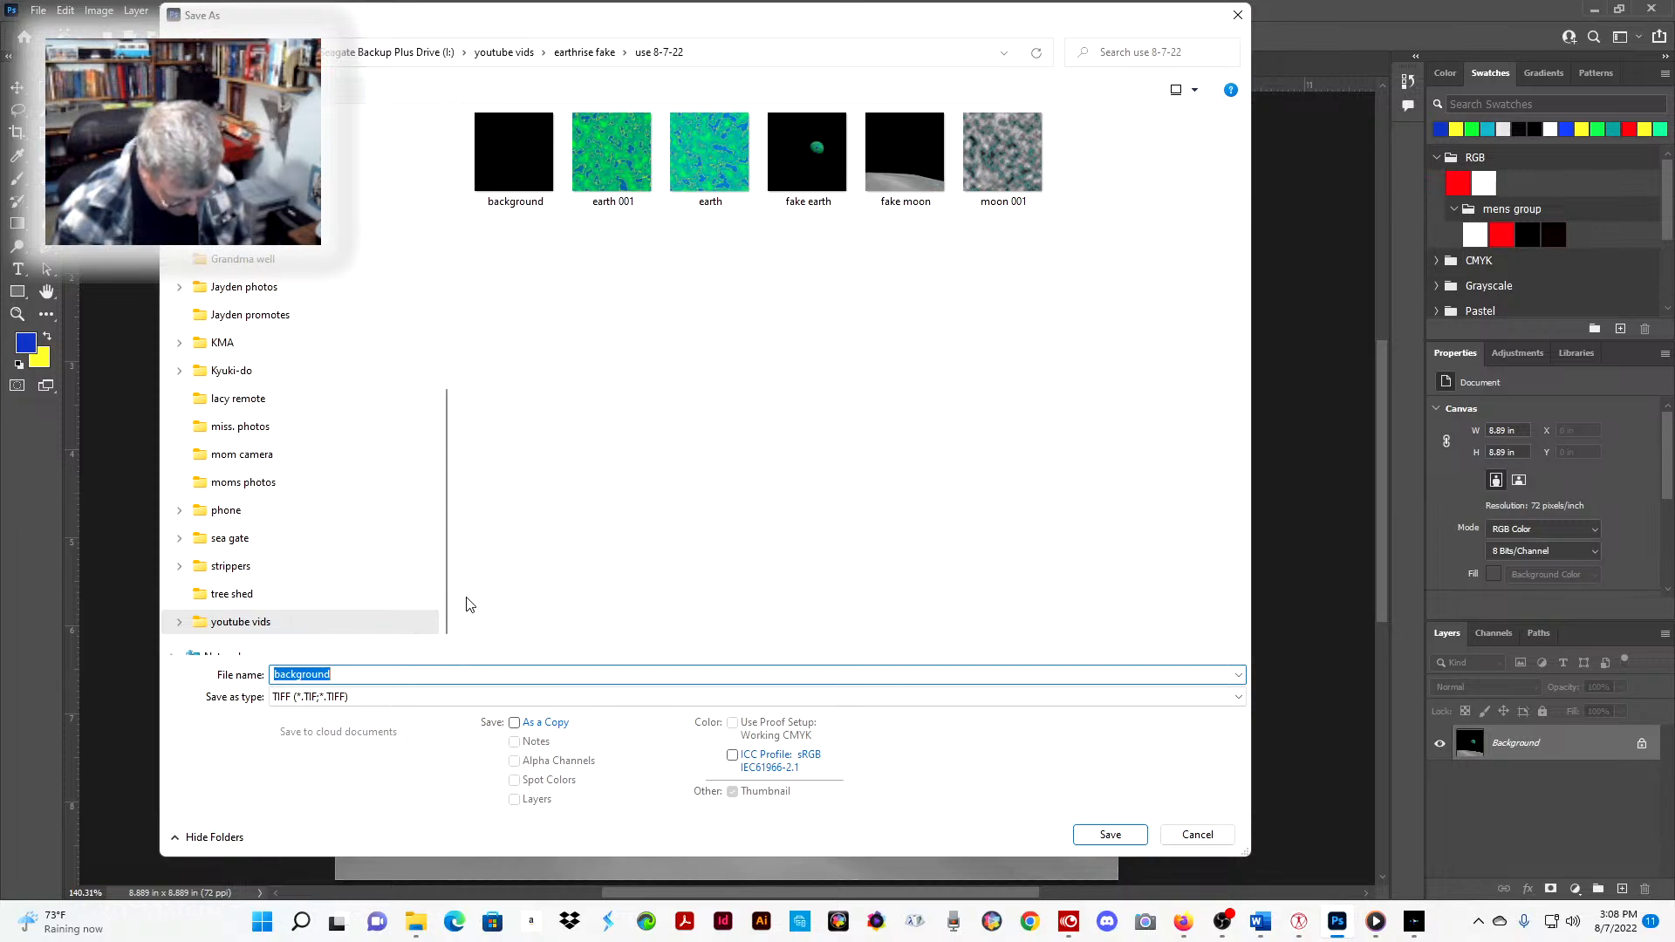
pyautogui.write('gr')
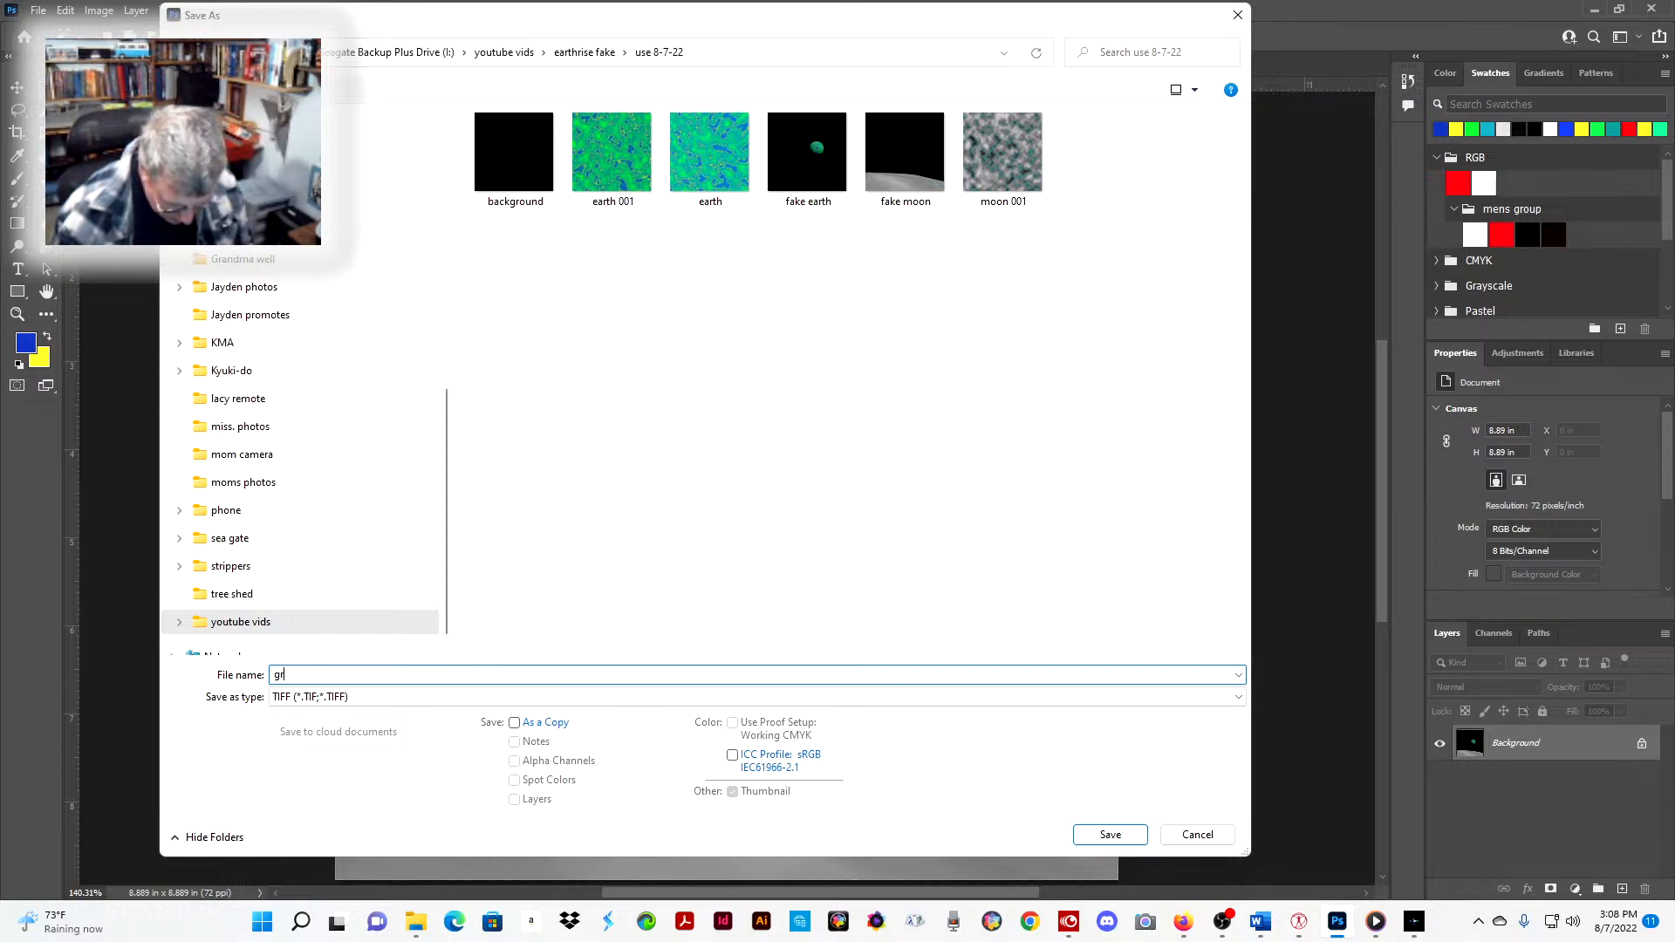
pyautogui.write('oup')
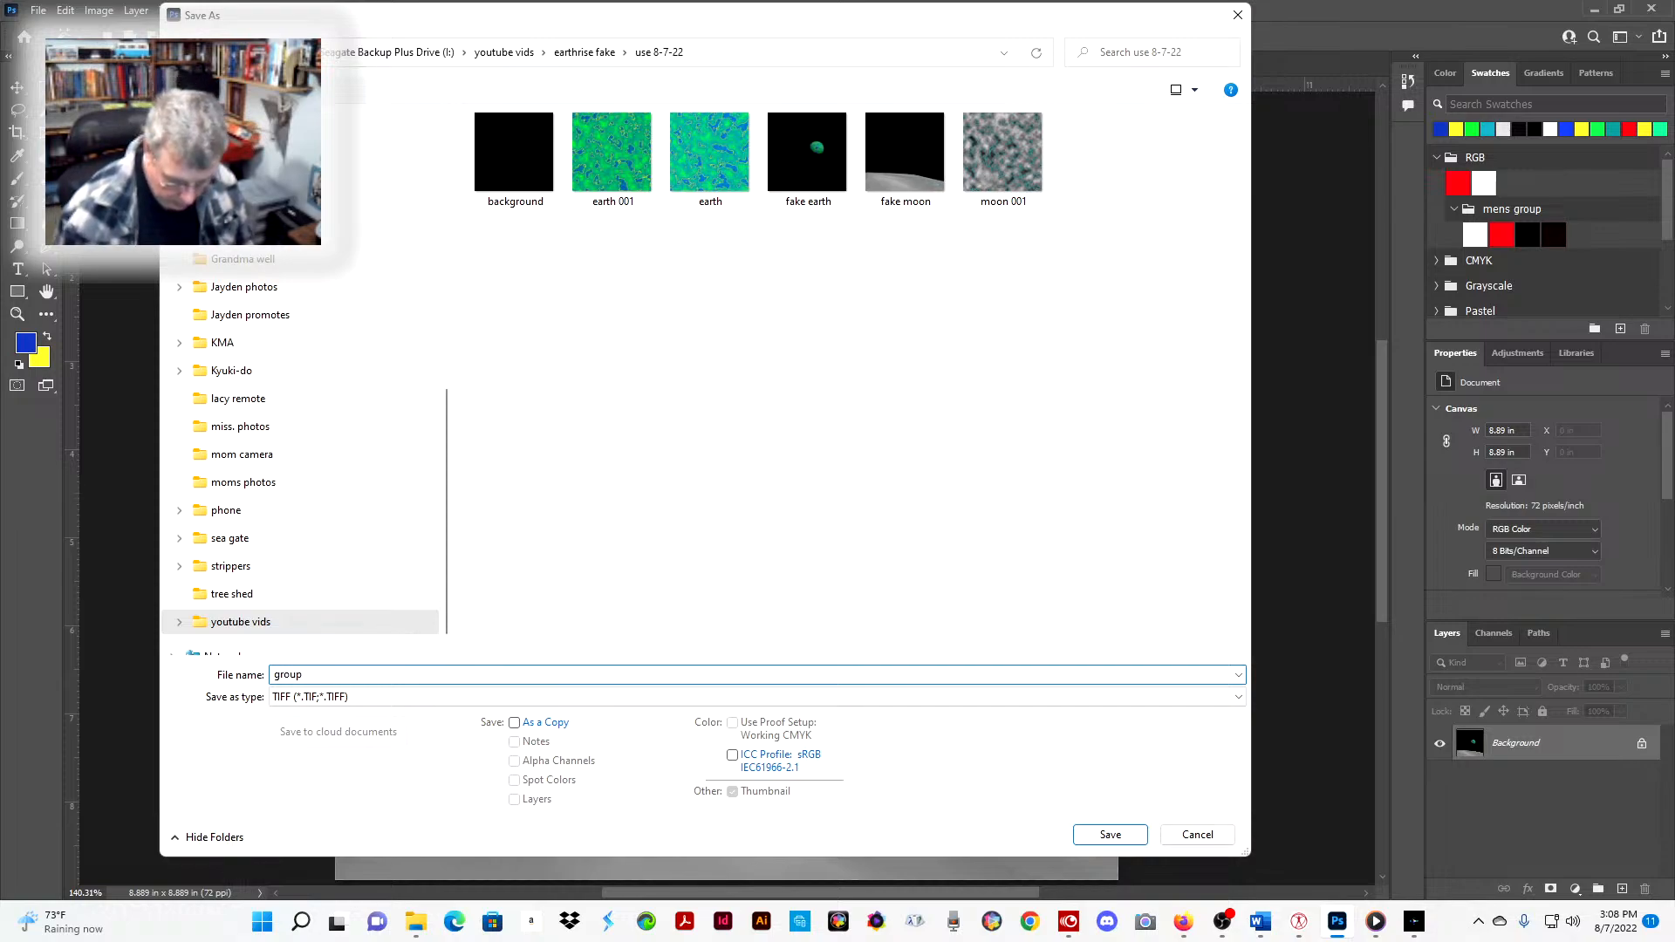
pyautogui.write(' 001')
pyautogui.press('Return')
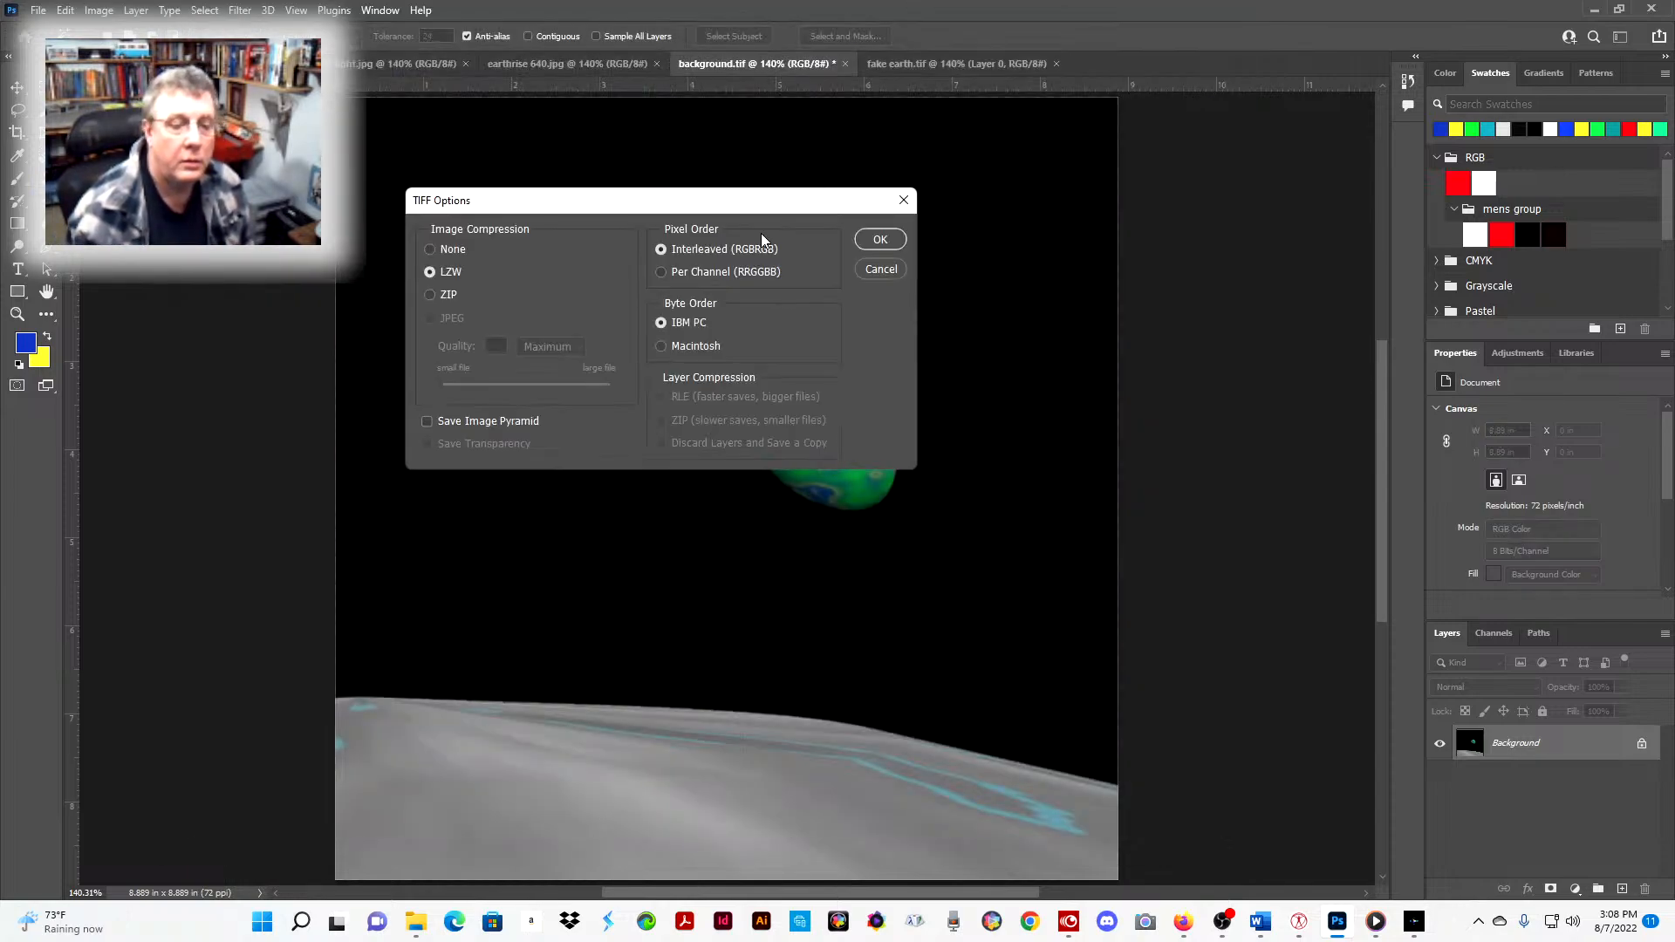
pyautogui.click(877, 240)
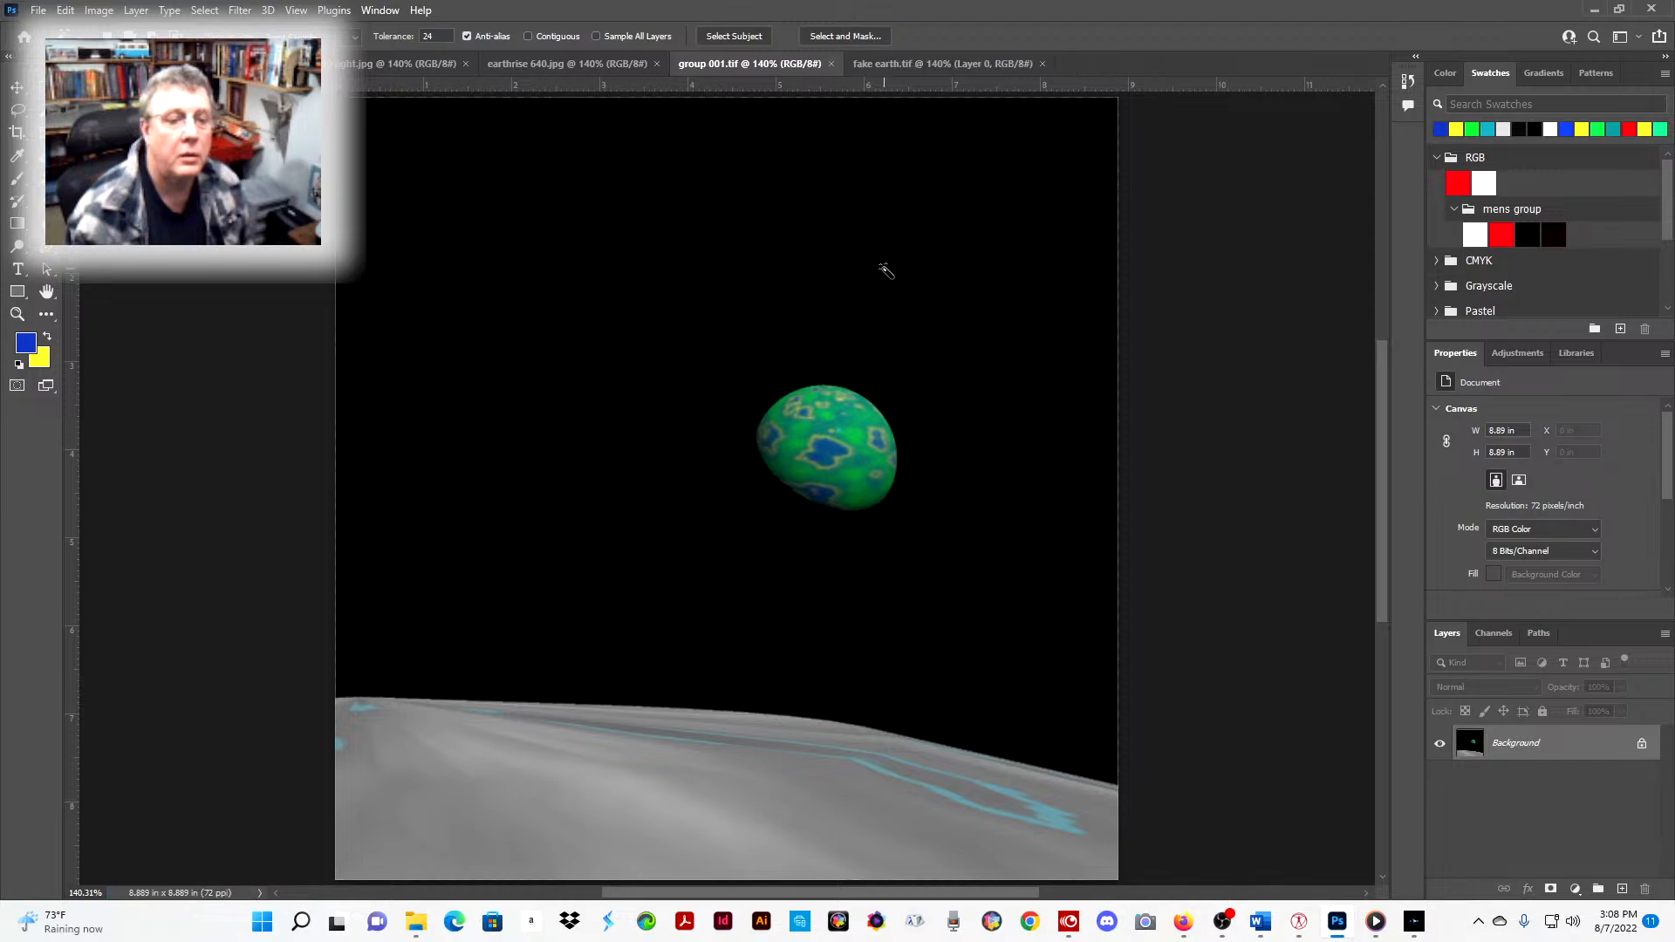
# - Save another TIFF copy of the composite as group 001 light with no image compression
pyautogui.click(38, 11)
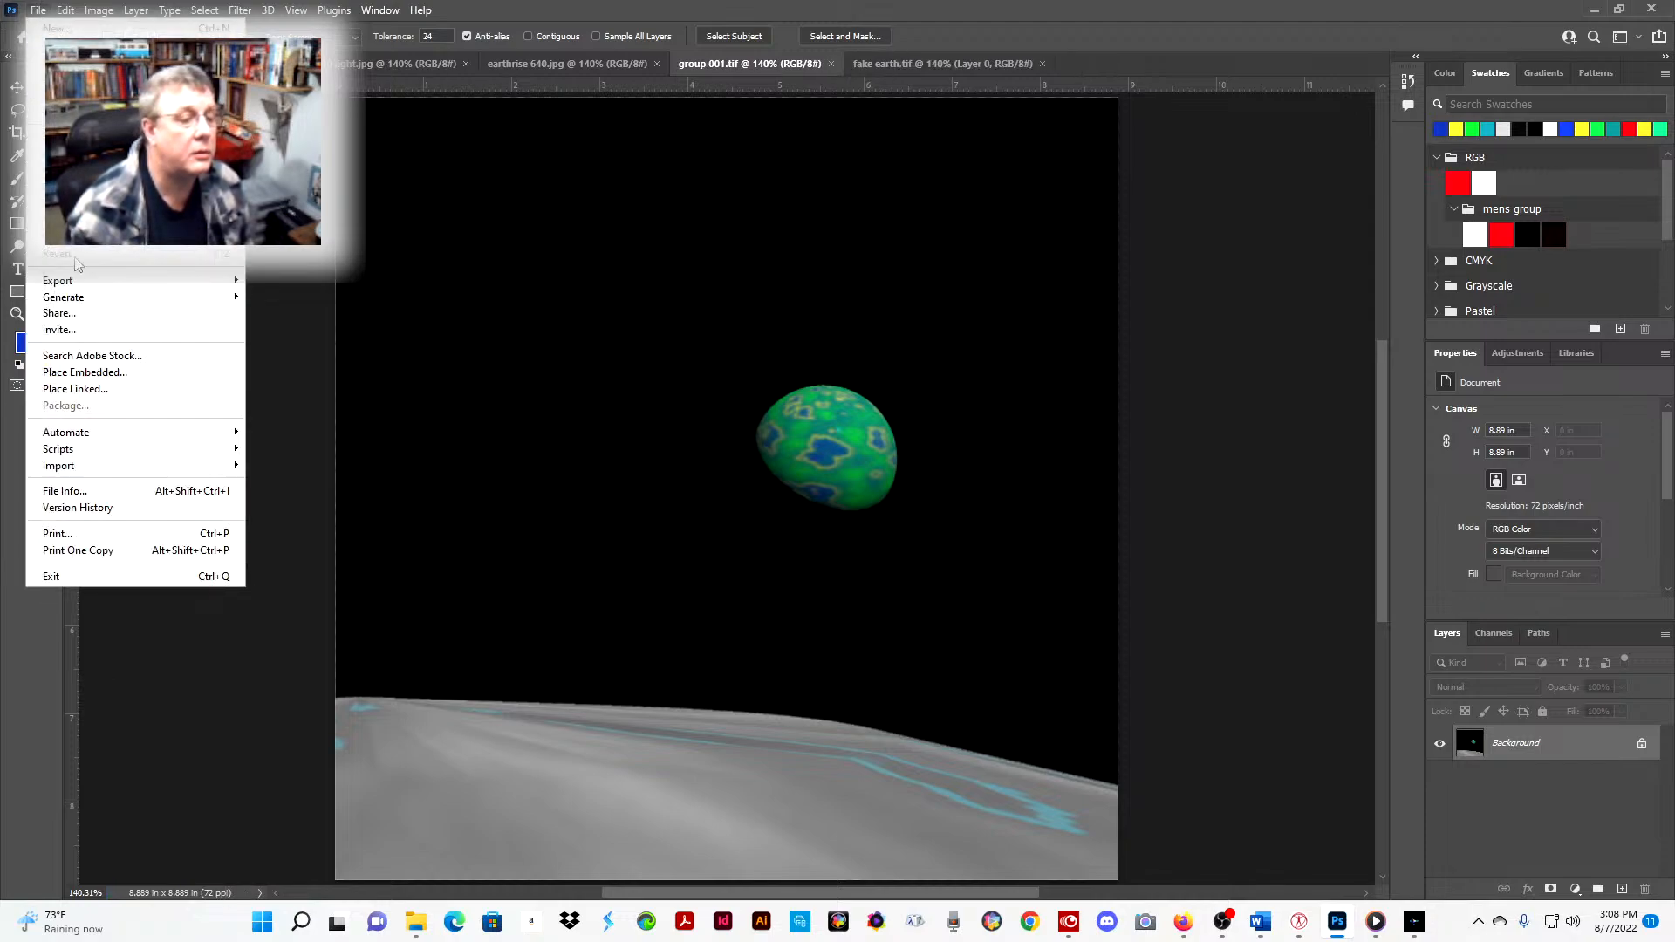
pyautogui.click(87, 221)
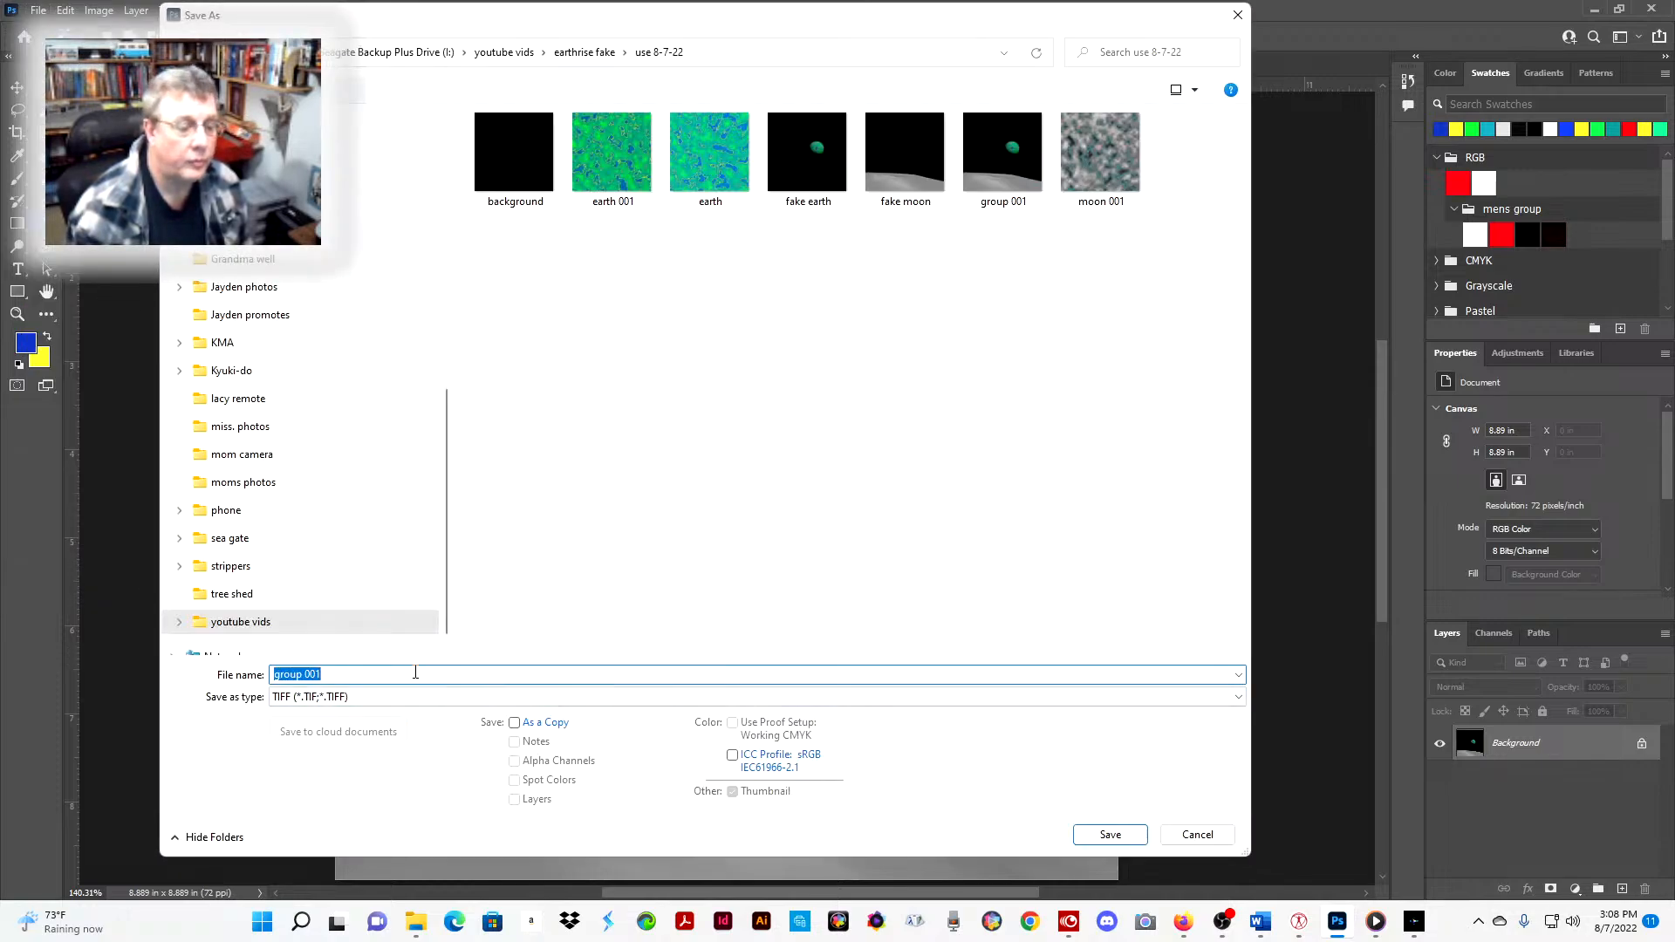
pyautogui.click(415, 673)
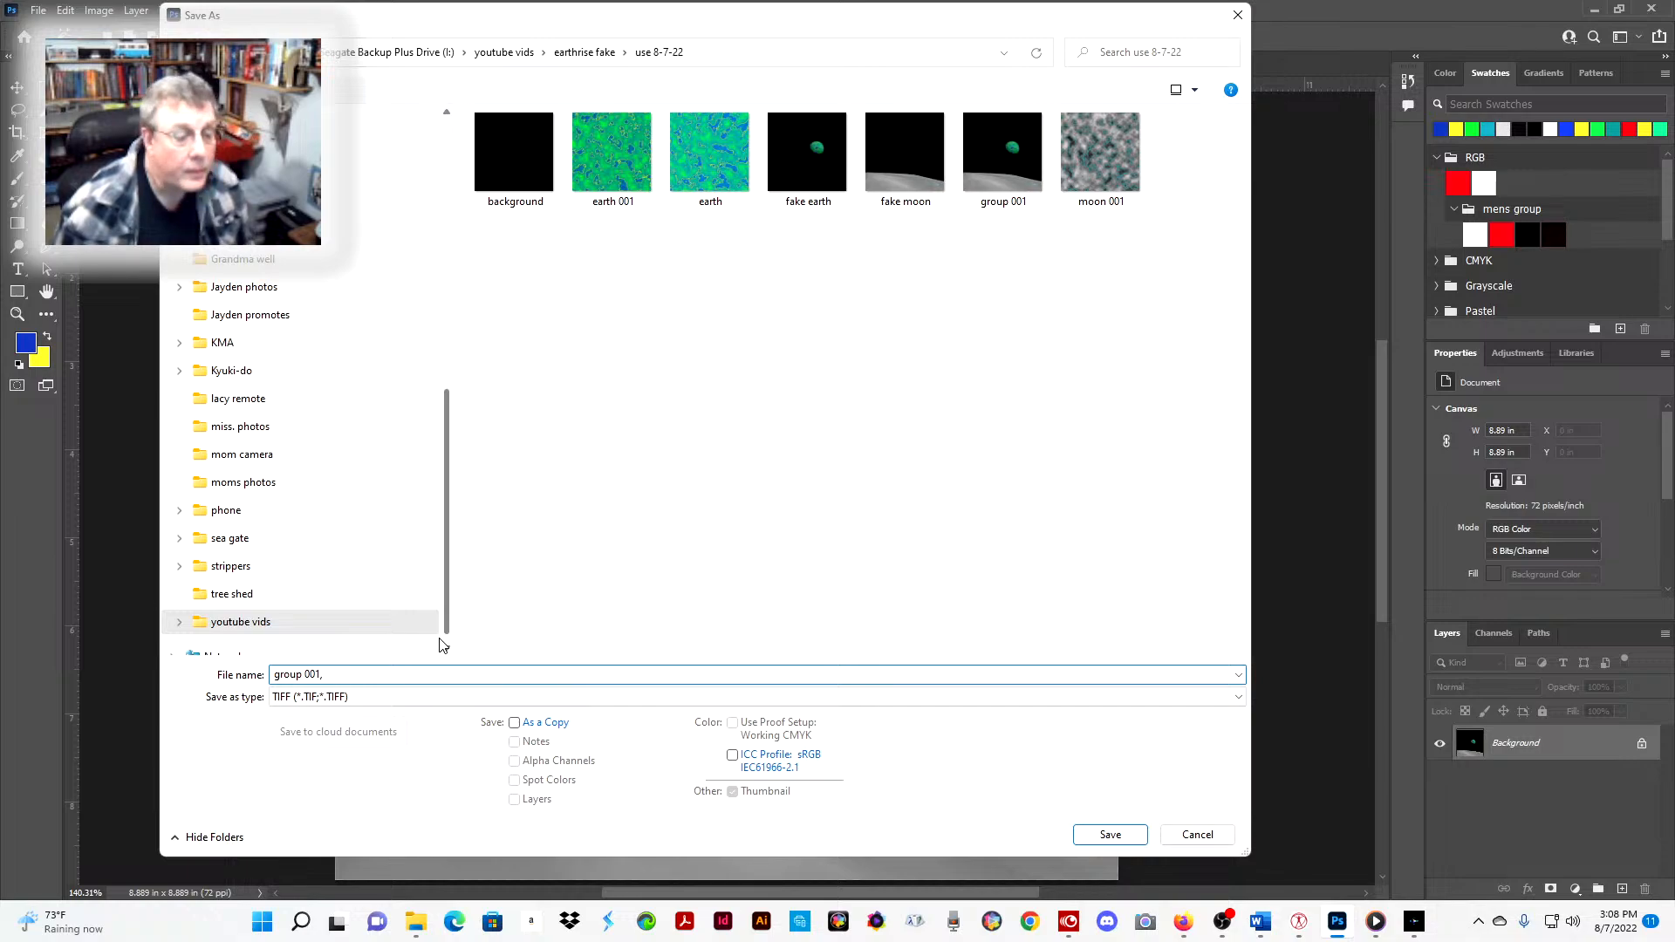
pyautogui.write(',')
pyautogui.press('BackSpace')
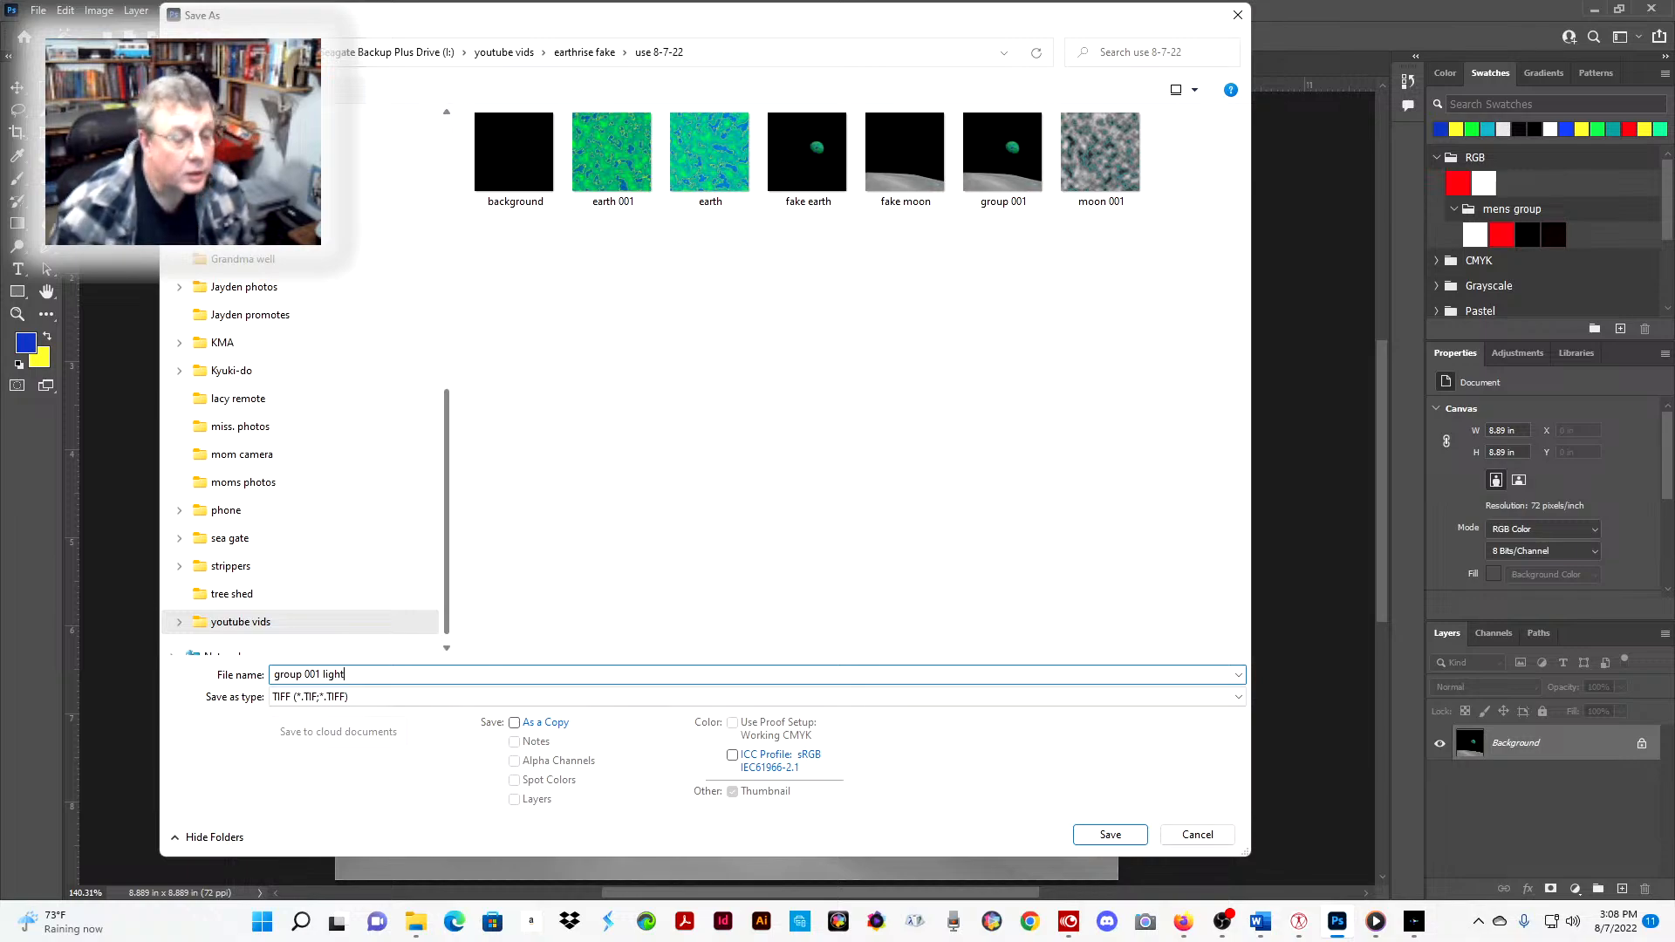
pyautogui.press('Return')
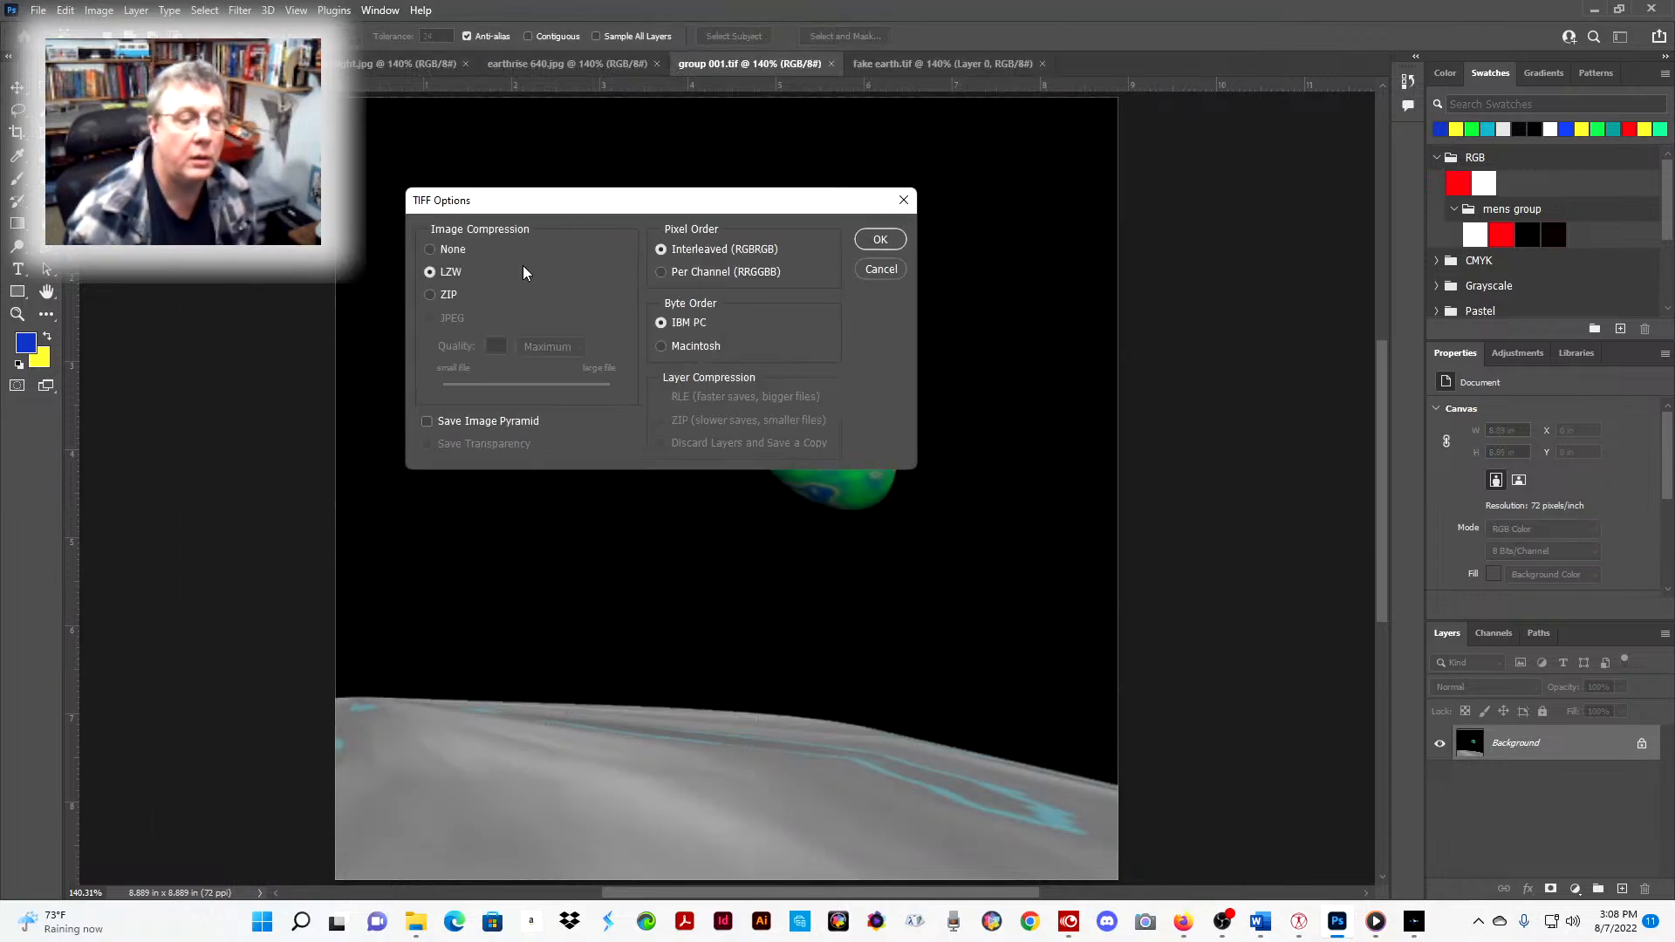
pyautogui.click(429, 249)
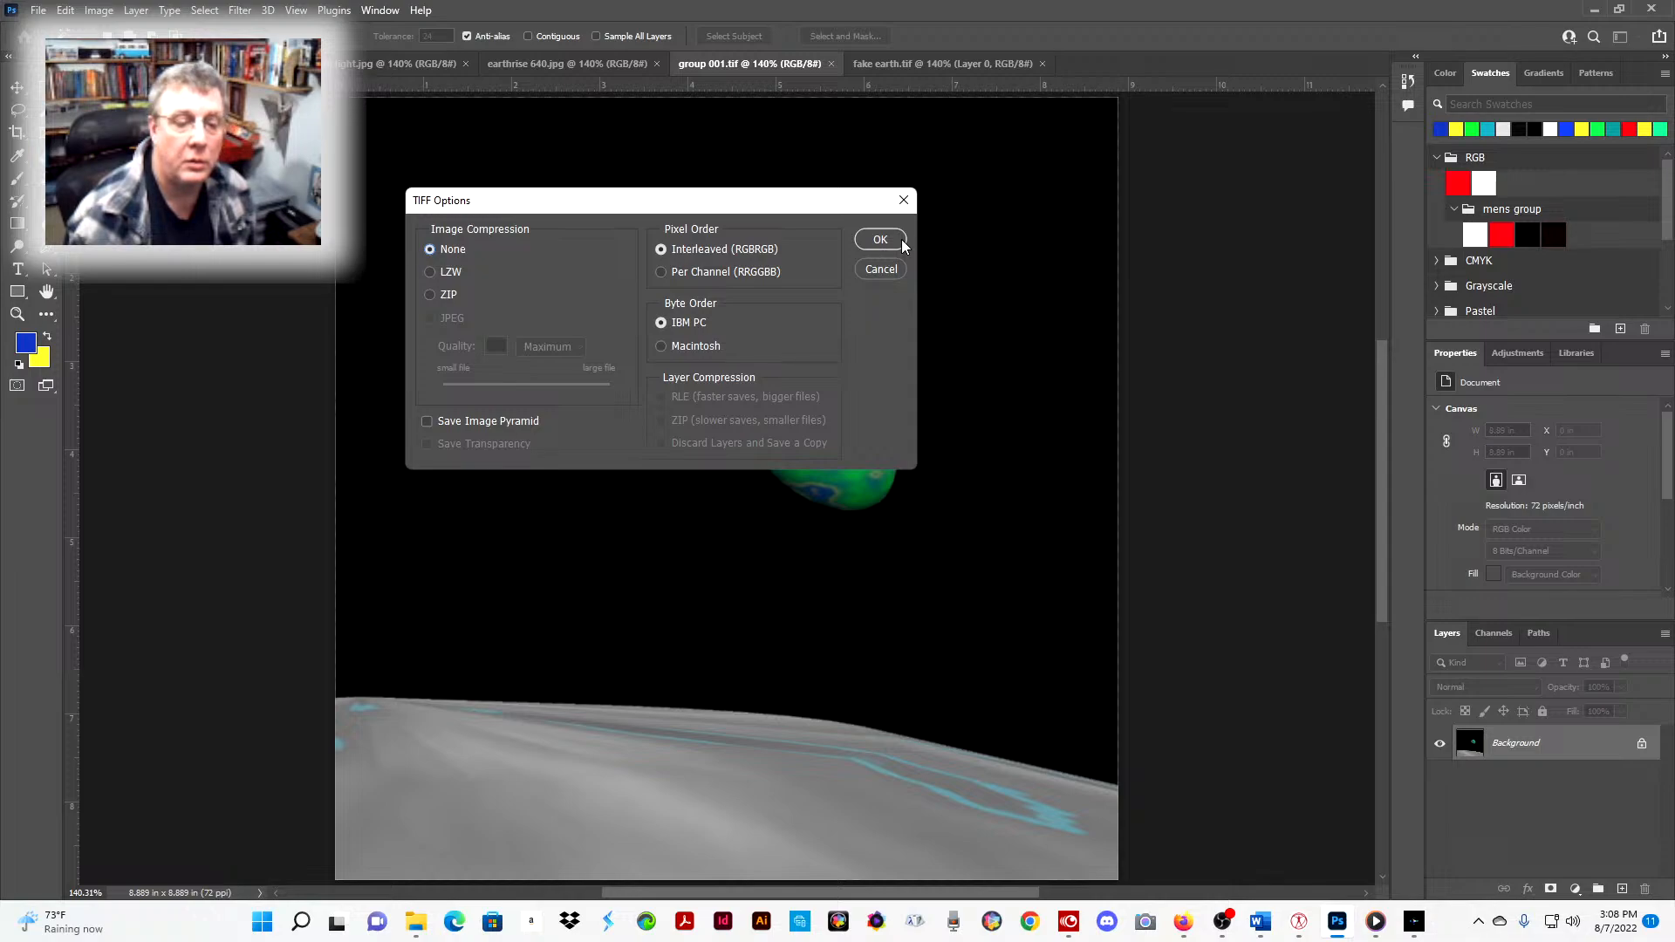
pyautogui.click(893, 241)
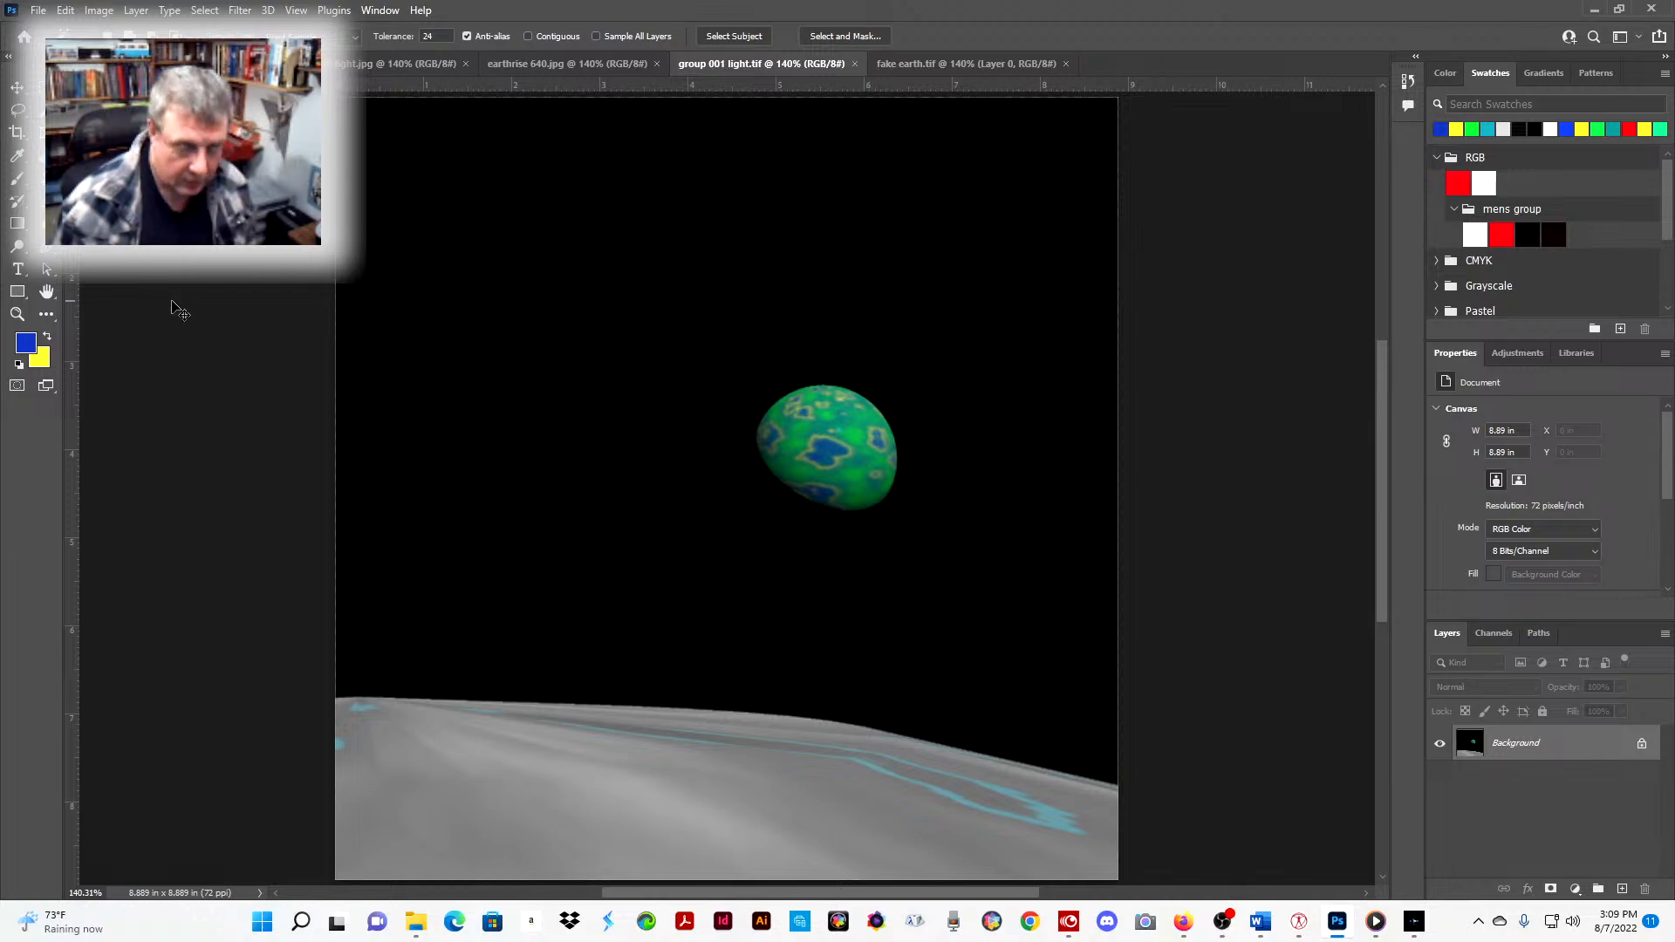
# - Brighten group 001 light.tif by raising the Levels midtone input to 9.99, and save the file
pyautogui.hotkey('ctrl', 'l')
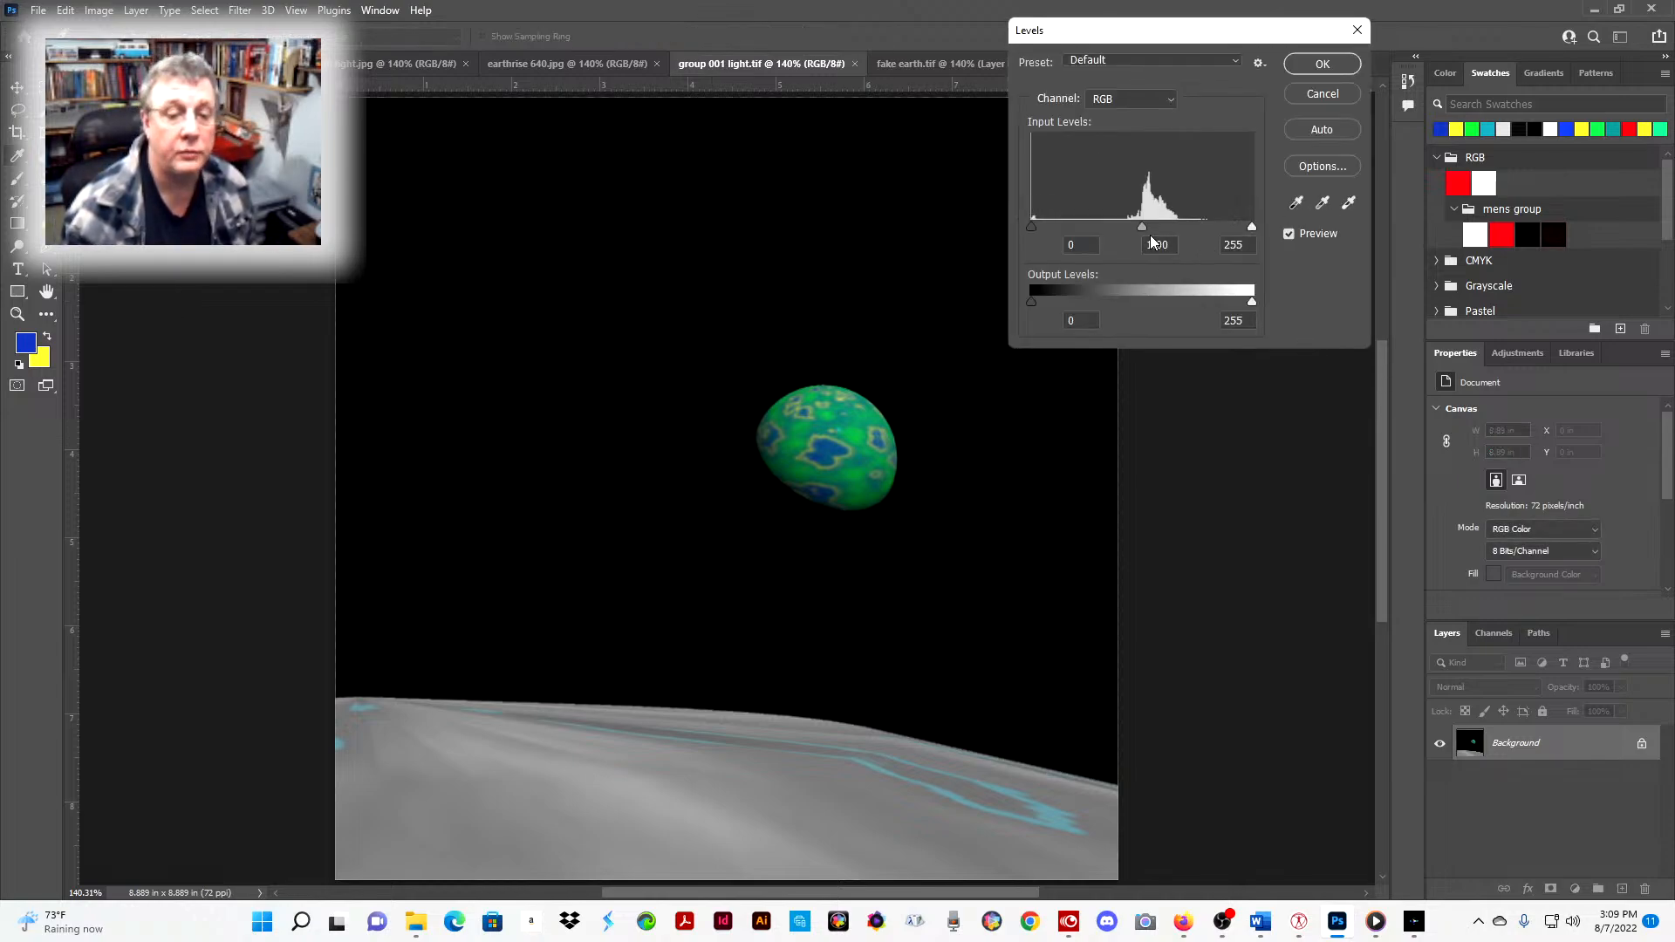
pyautogui.moveTo(1139, 229); pyautogui.dragTo(939, 214)
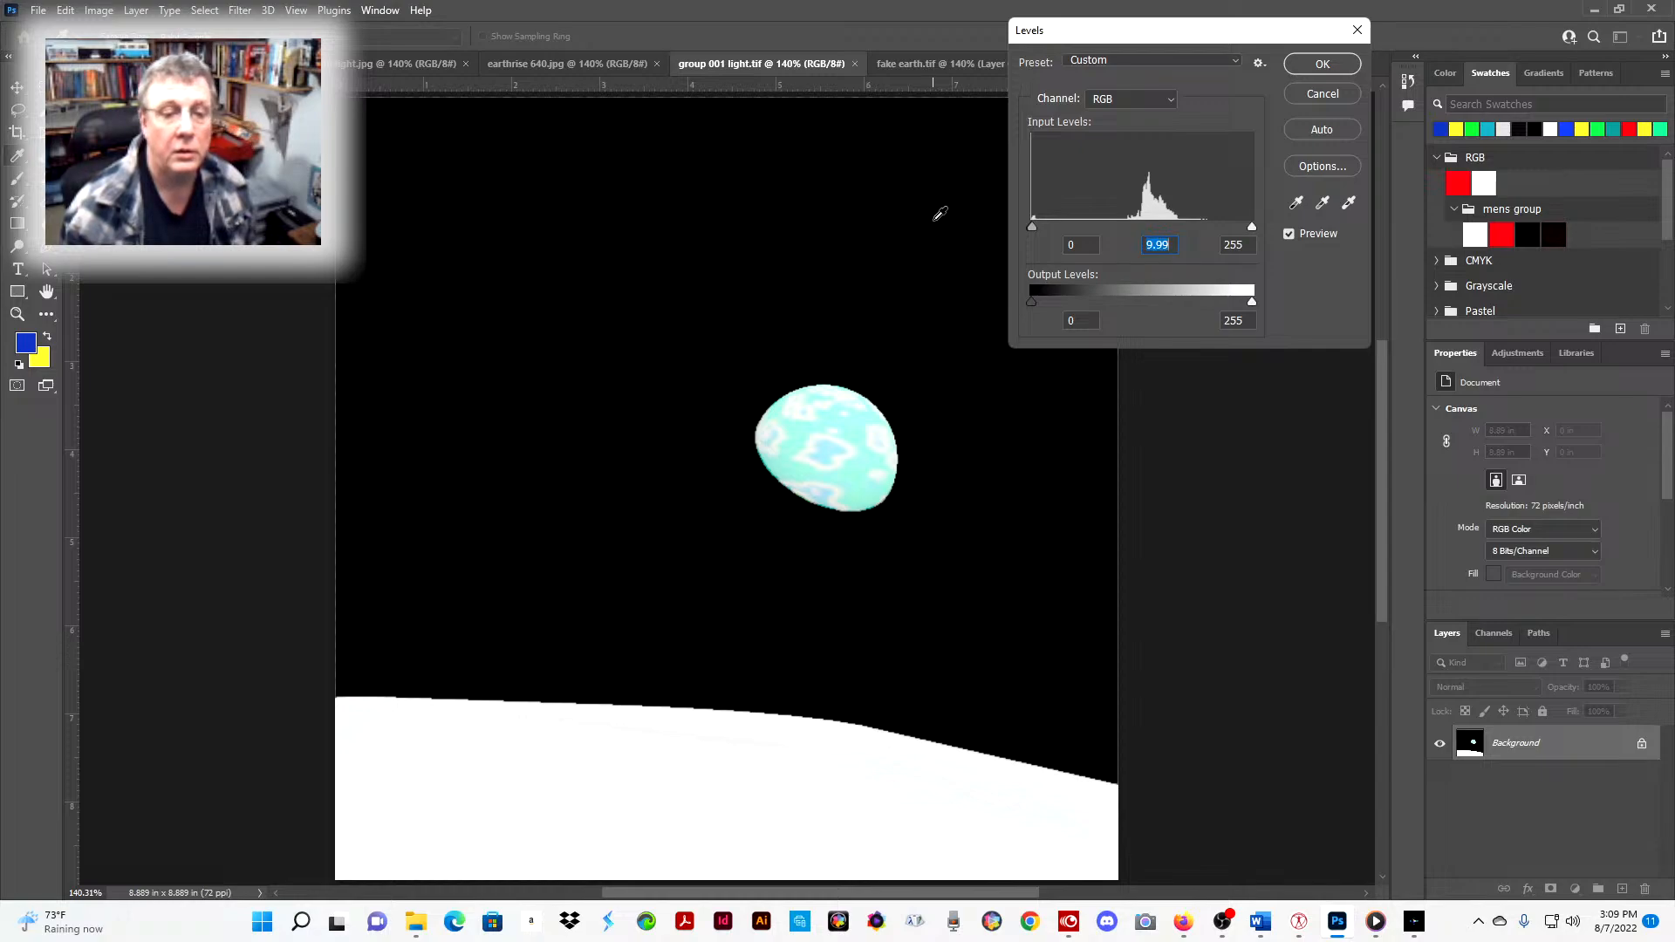
pyautogui.click(1322, 65)
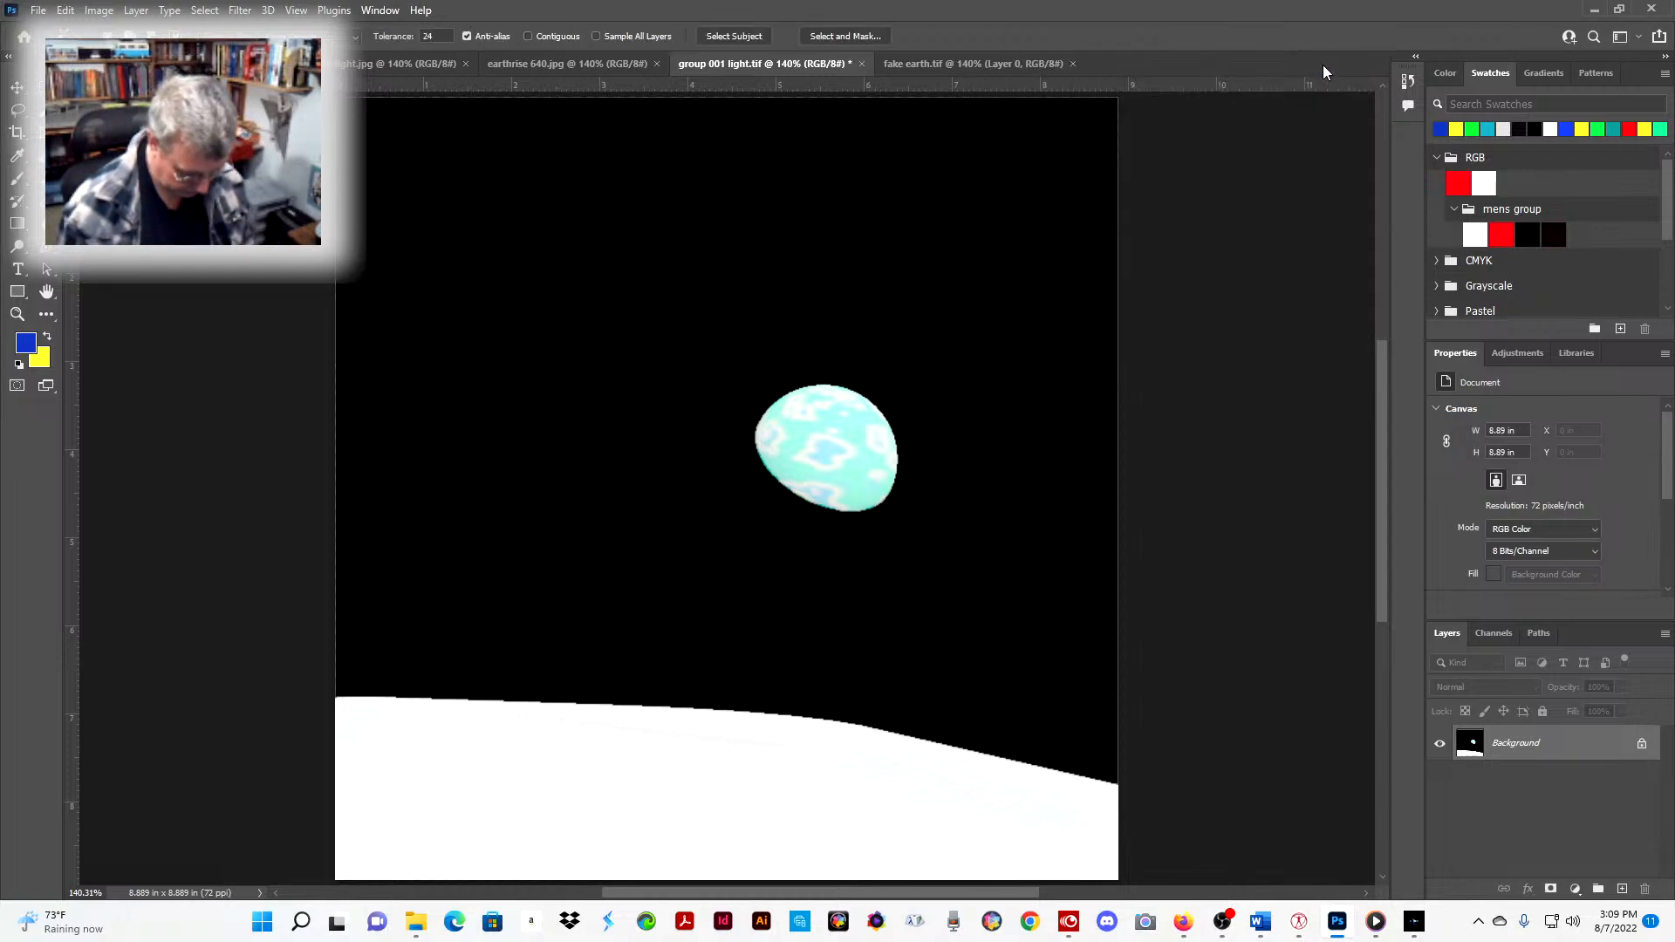
pyautogui.hotkey('ctrl', 's')
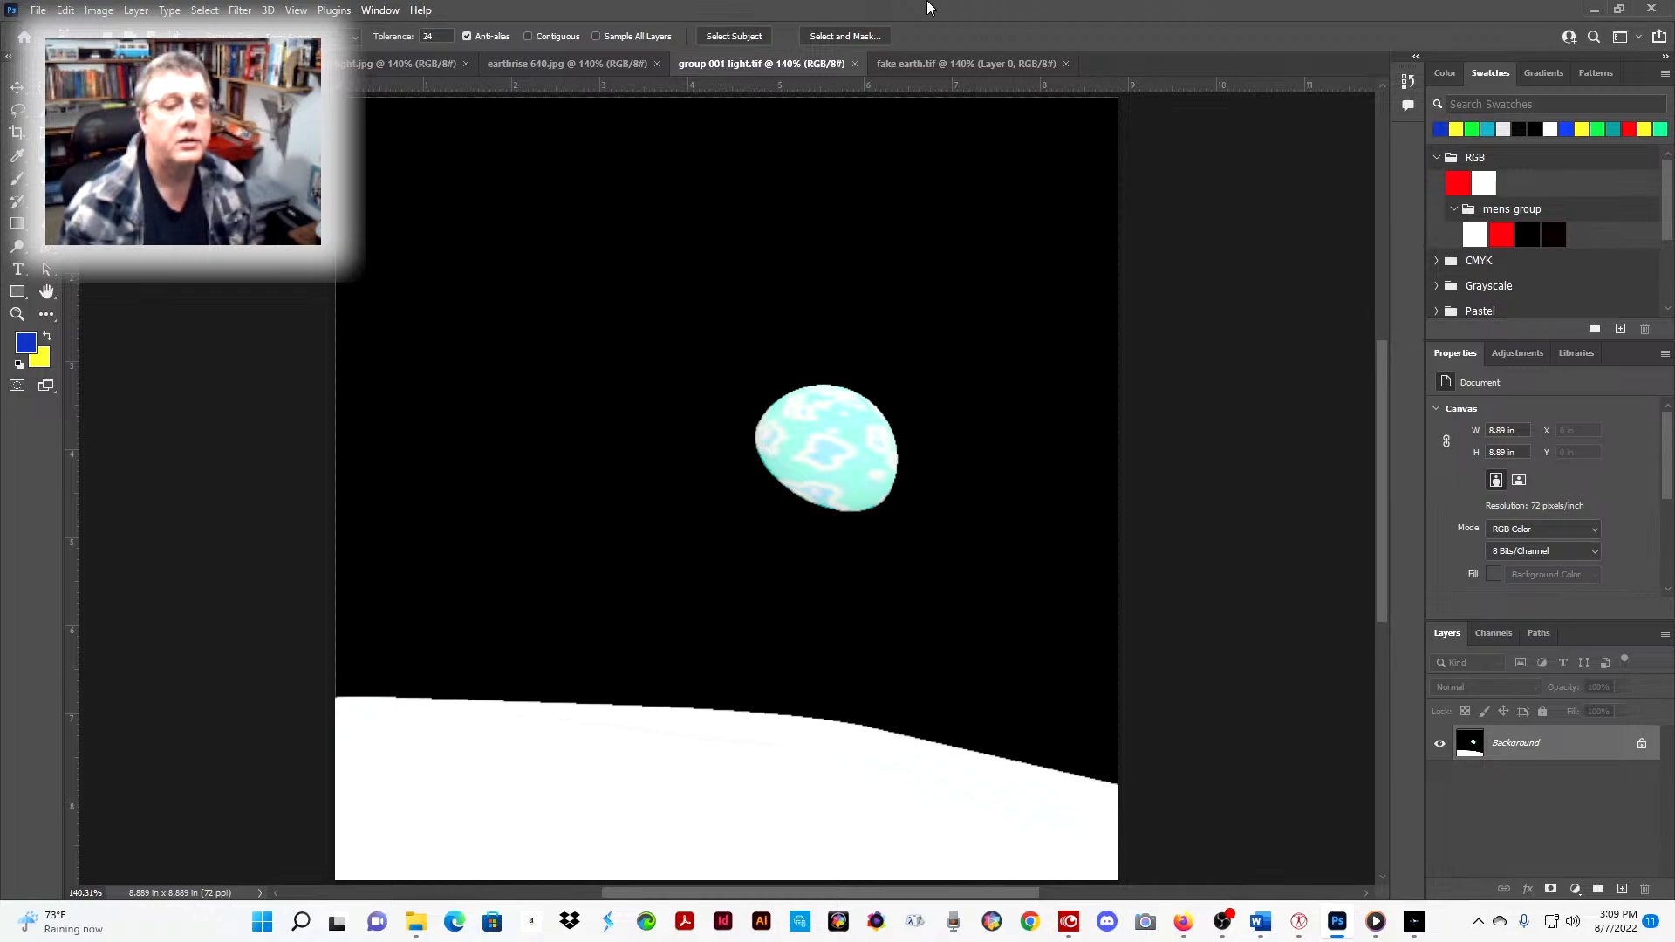
# - Close the fake earth.tif document
pyautogui.click(907, 64)
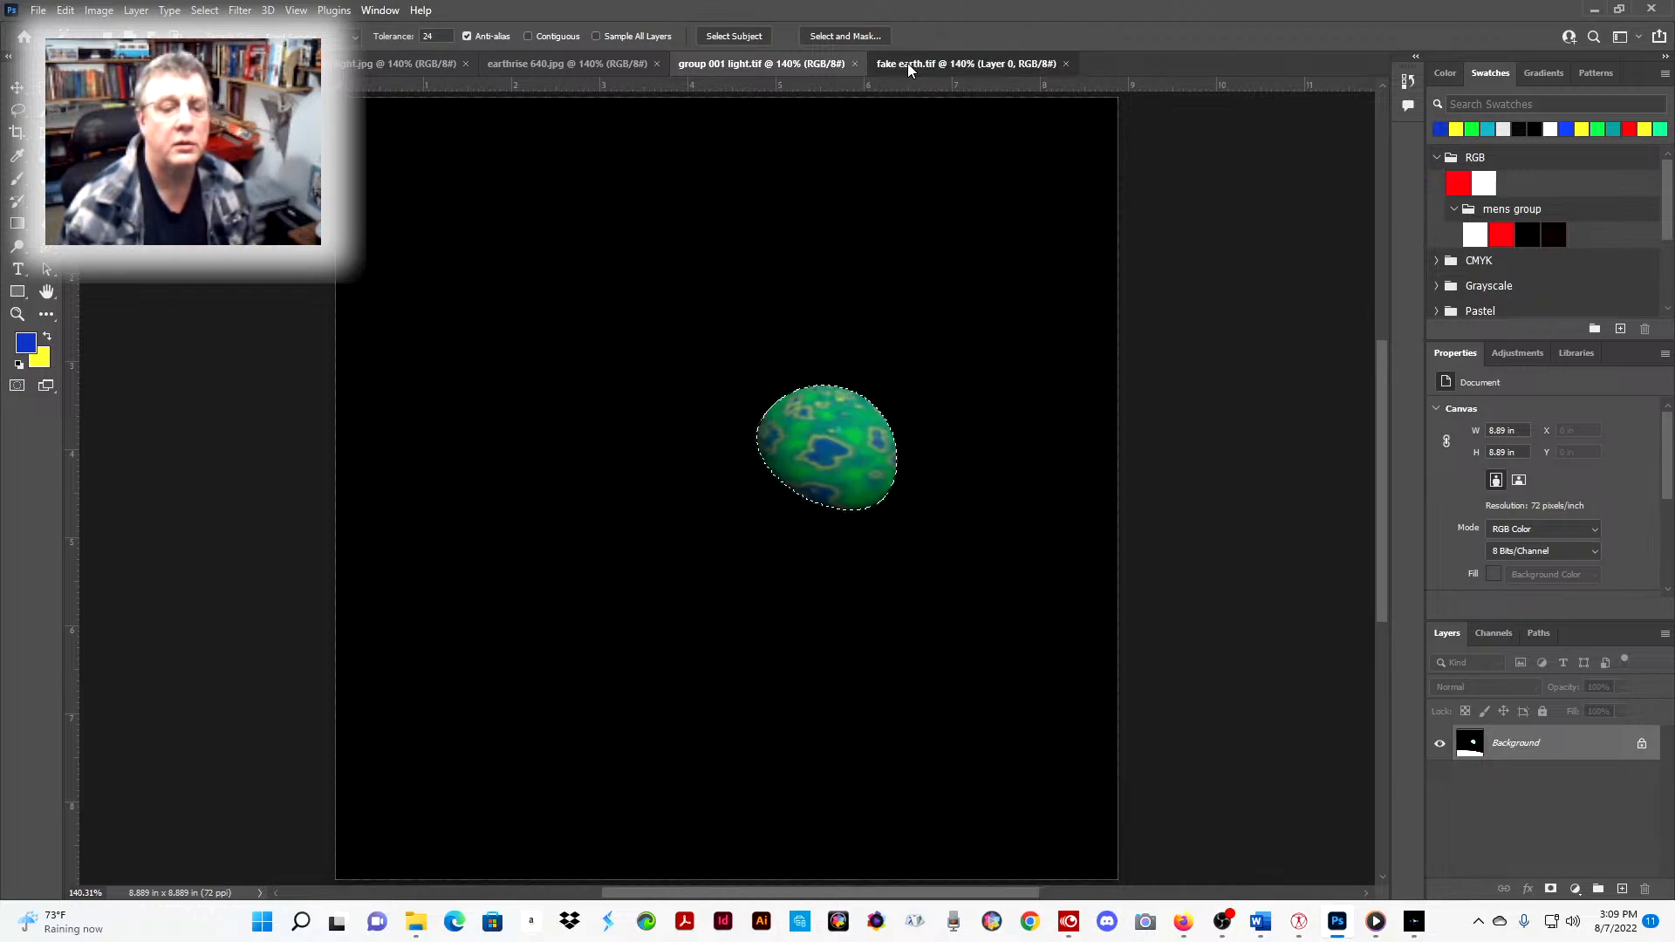
pyautogui.click(1065, 64)
# - Compare the brightened composite with the original and brightened Earthrise references, and close group 001 light.tif
pyautogui.click(531, 65)
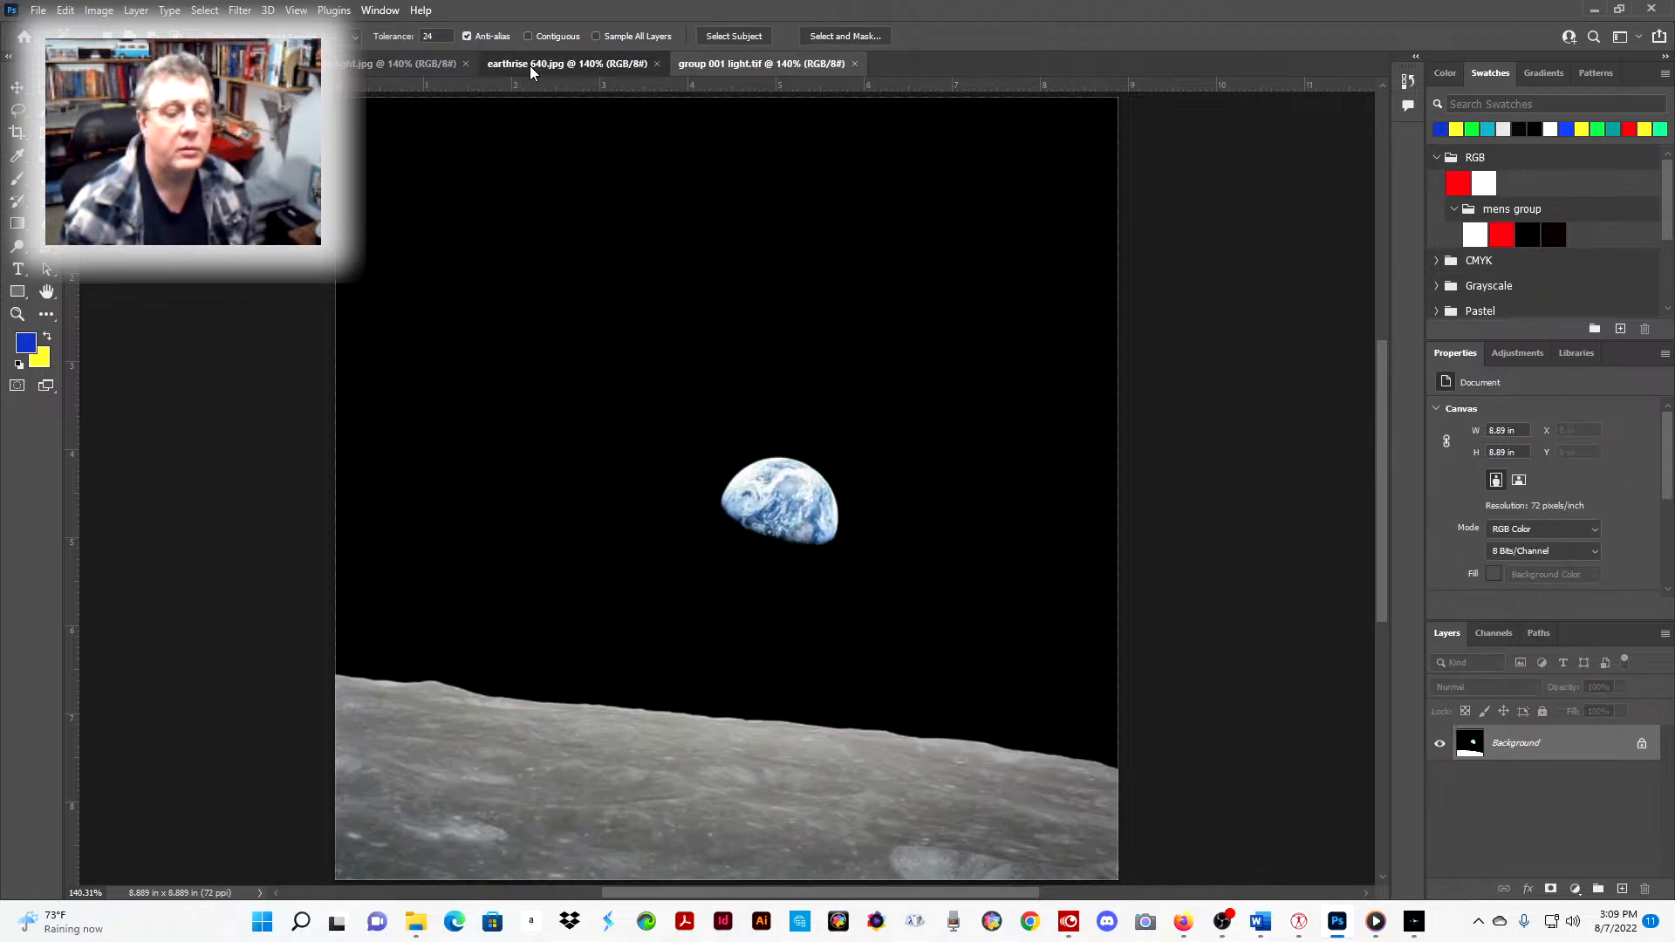
pyautogui.click(378, 70)
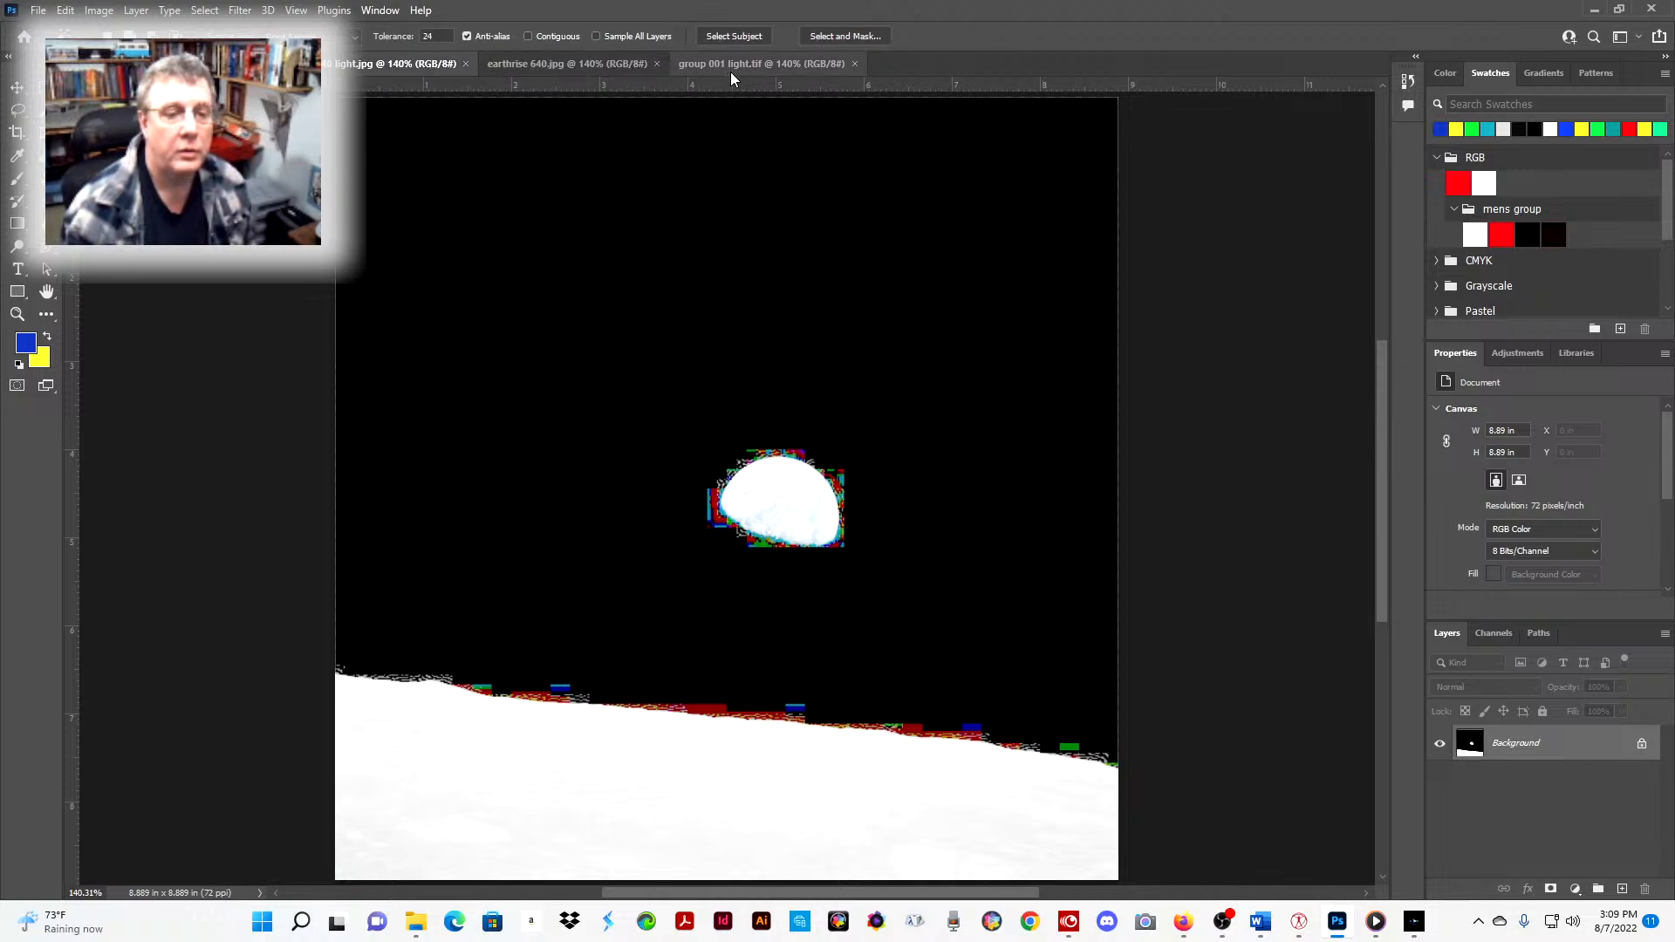
pyautogui.click(729, 71)
pyautogui.click(375, 67)
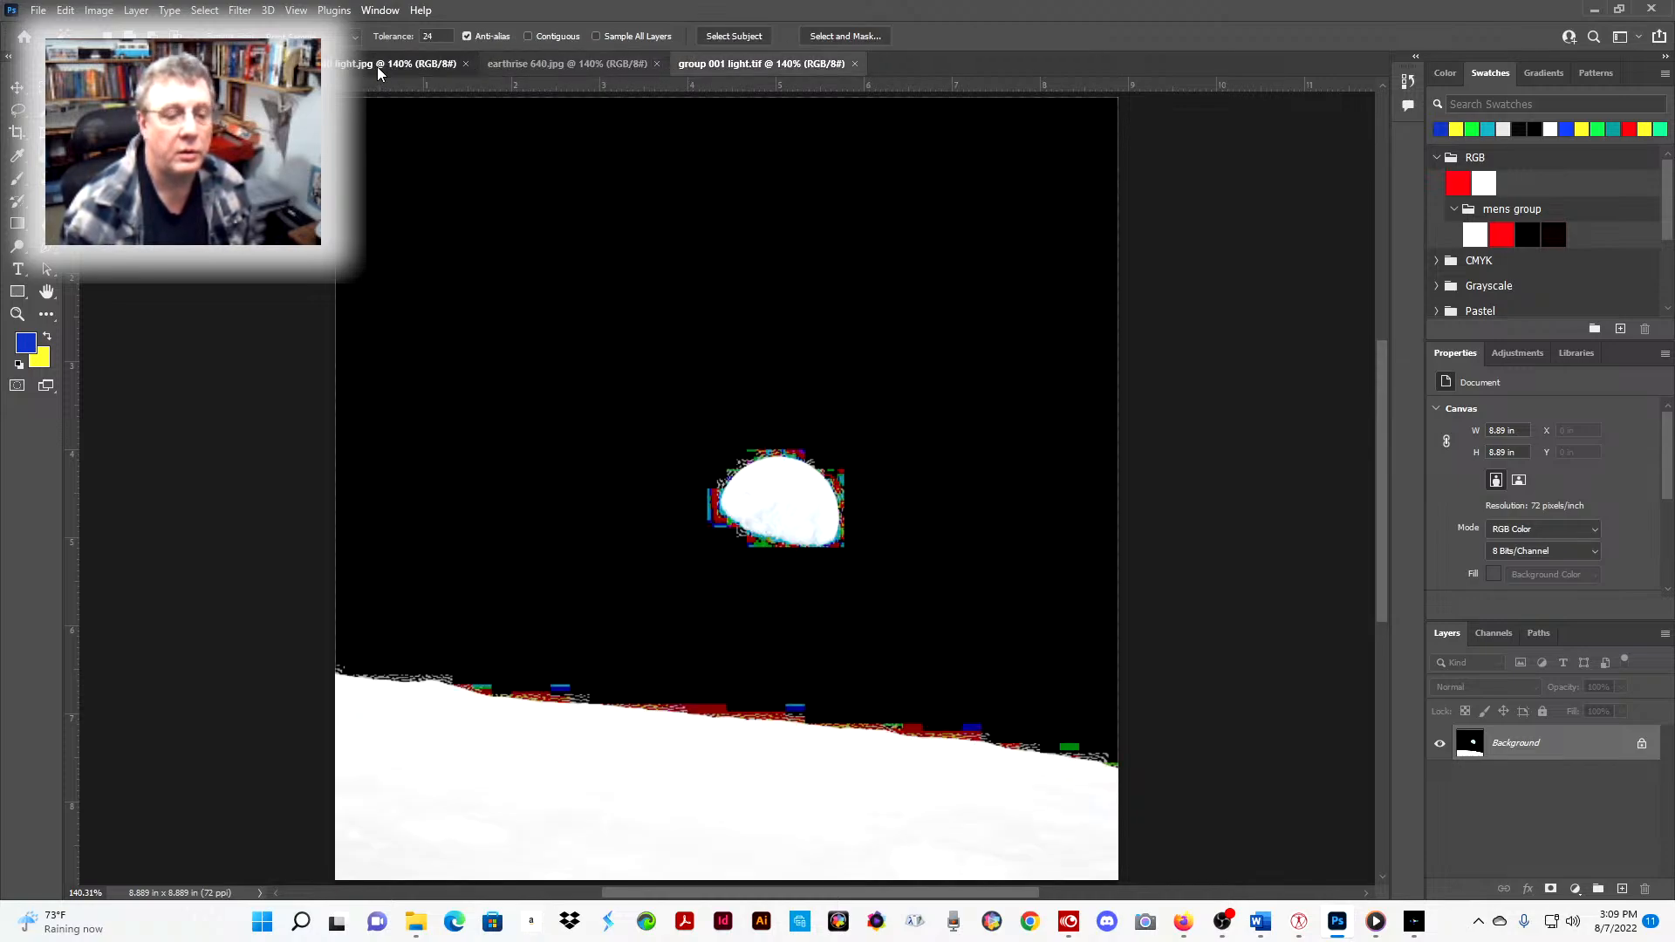
pyautogui.click(808, 60)
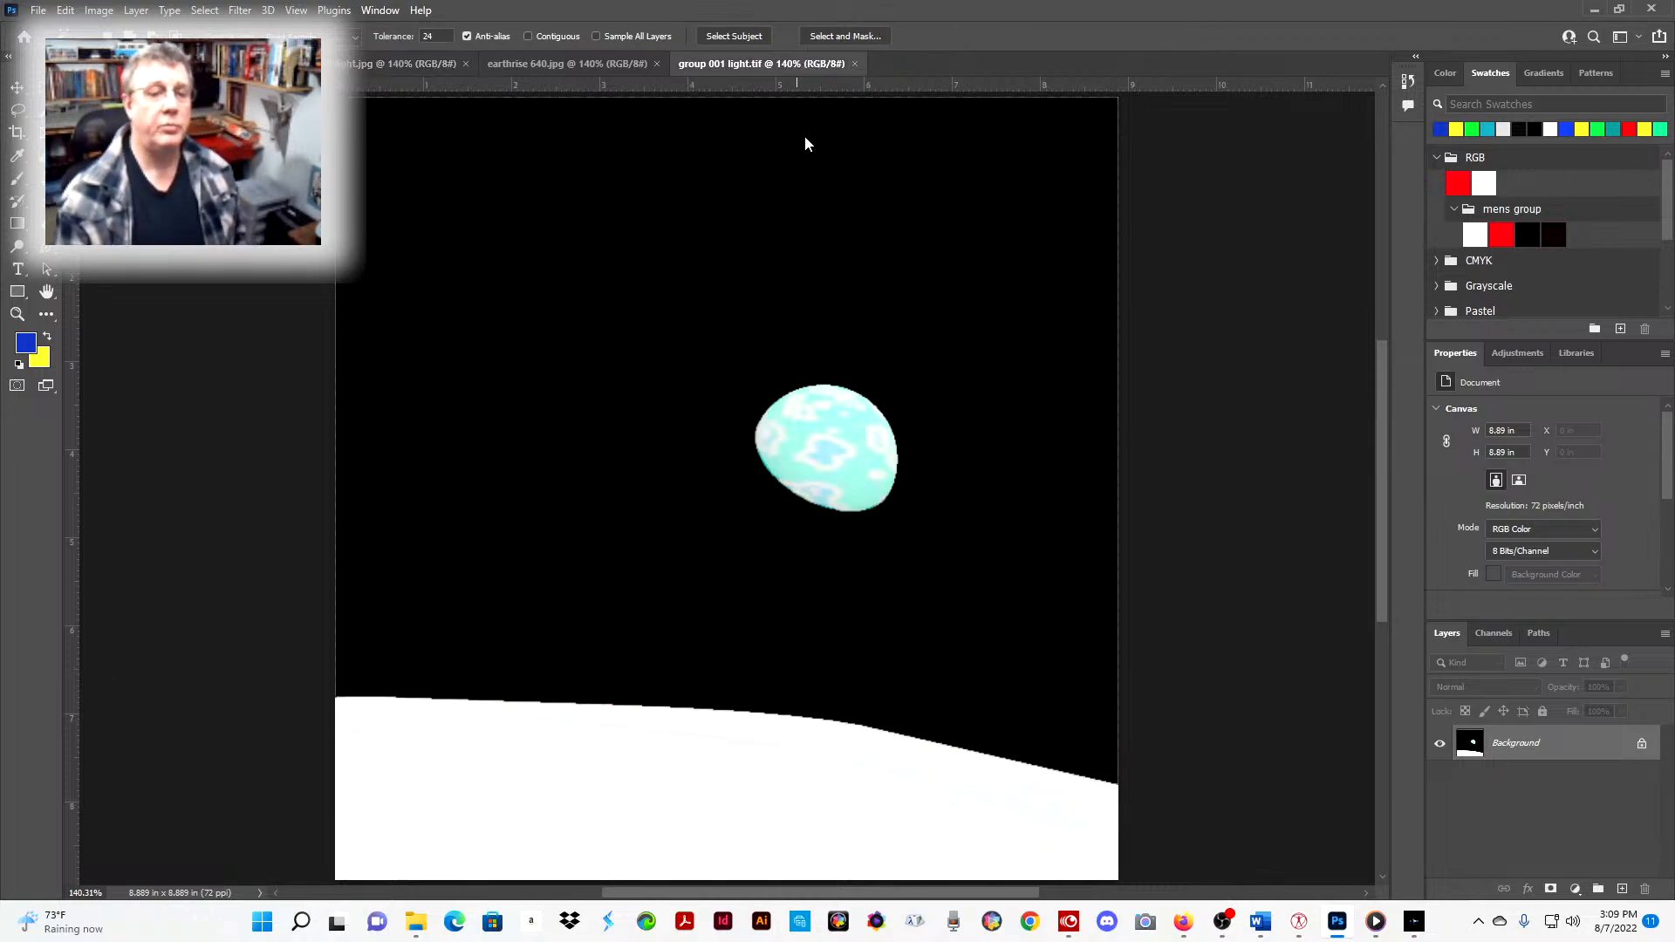
pyautogui.click(854, 64)
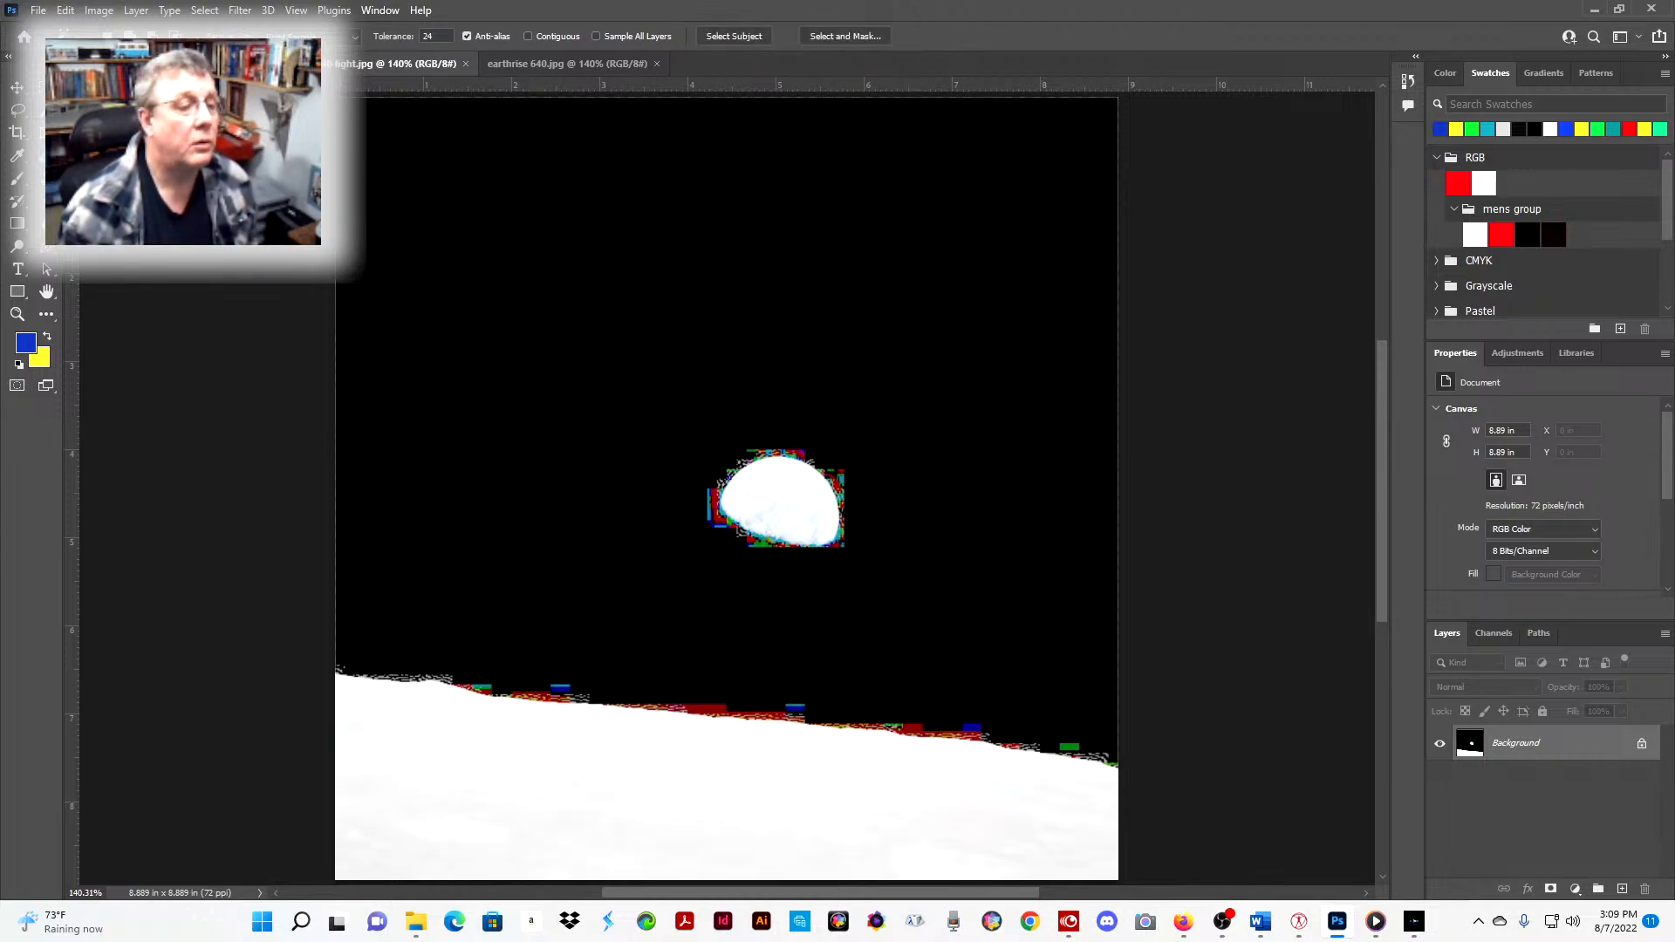
# - Resave the brightened reference as earthrise 640 light.jpg, replacing the existing file, at quality 12 Maximum with the Baseline ("Standard") format
pyautogui.click(37, 10)
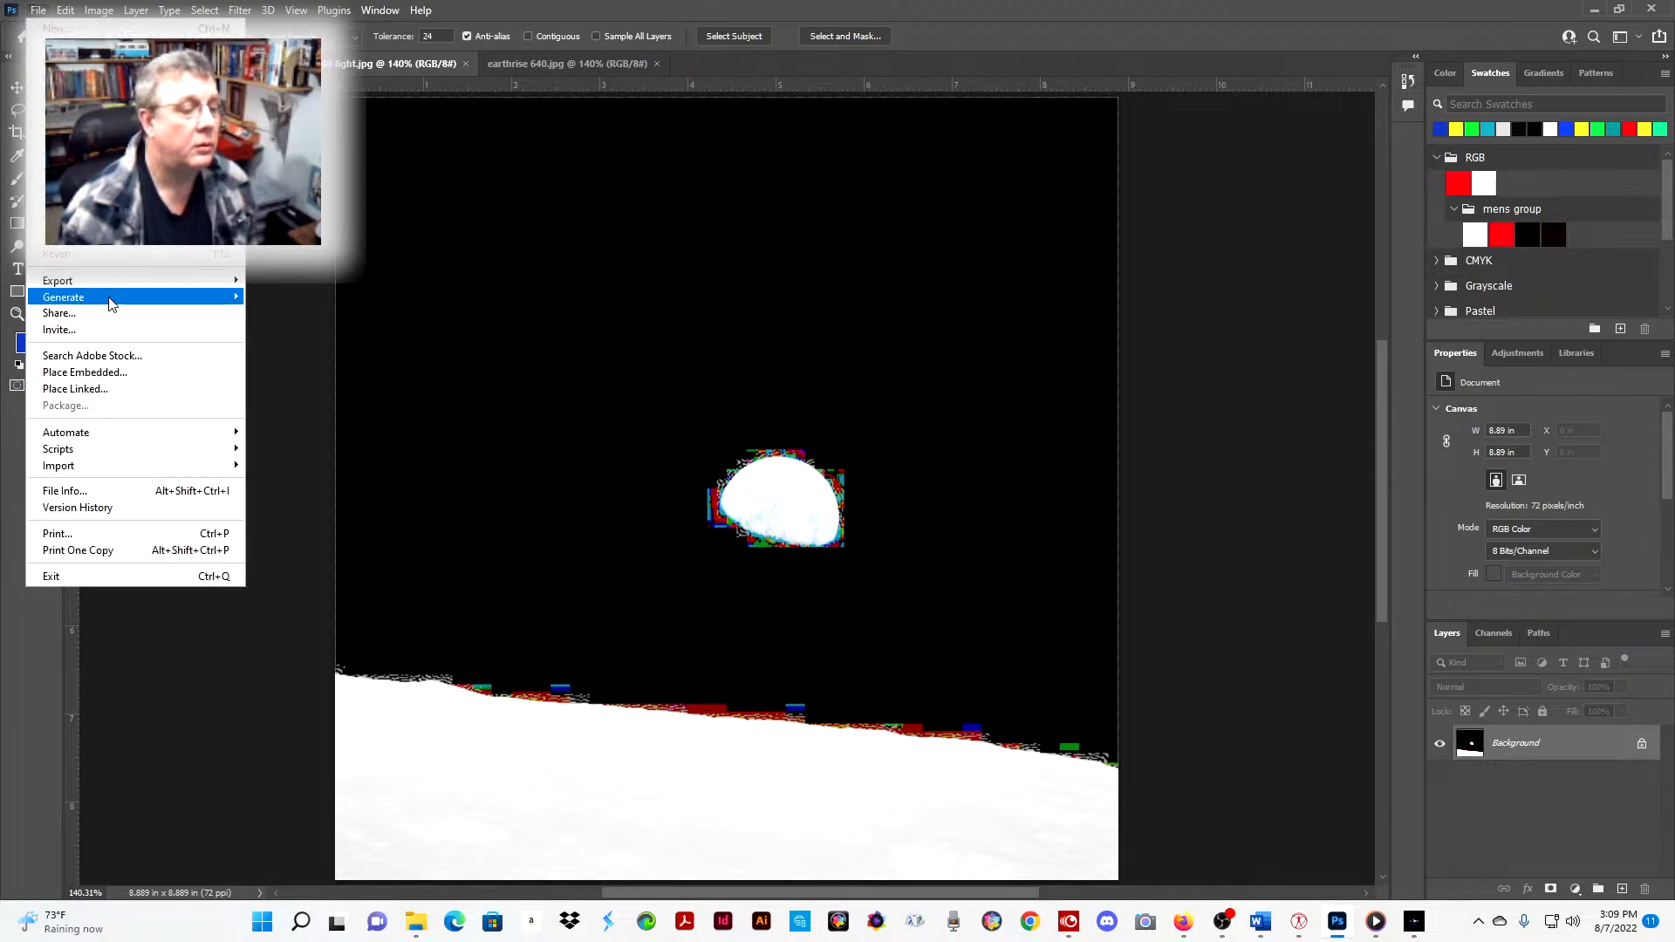
pyautogui.click(65, 220)
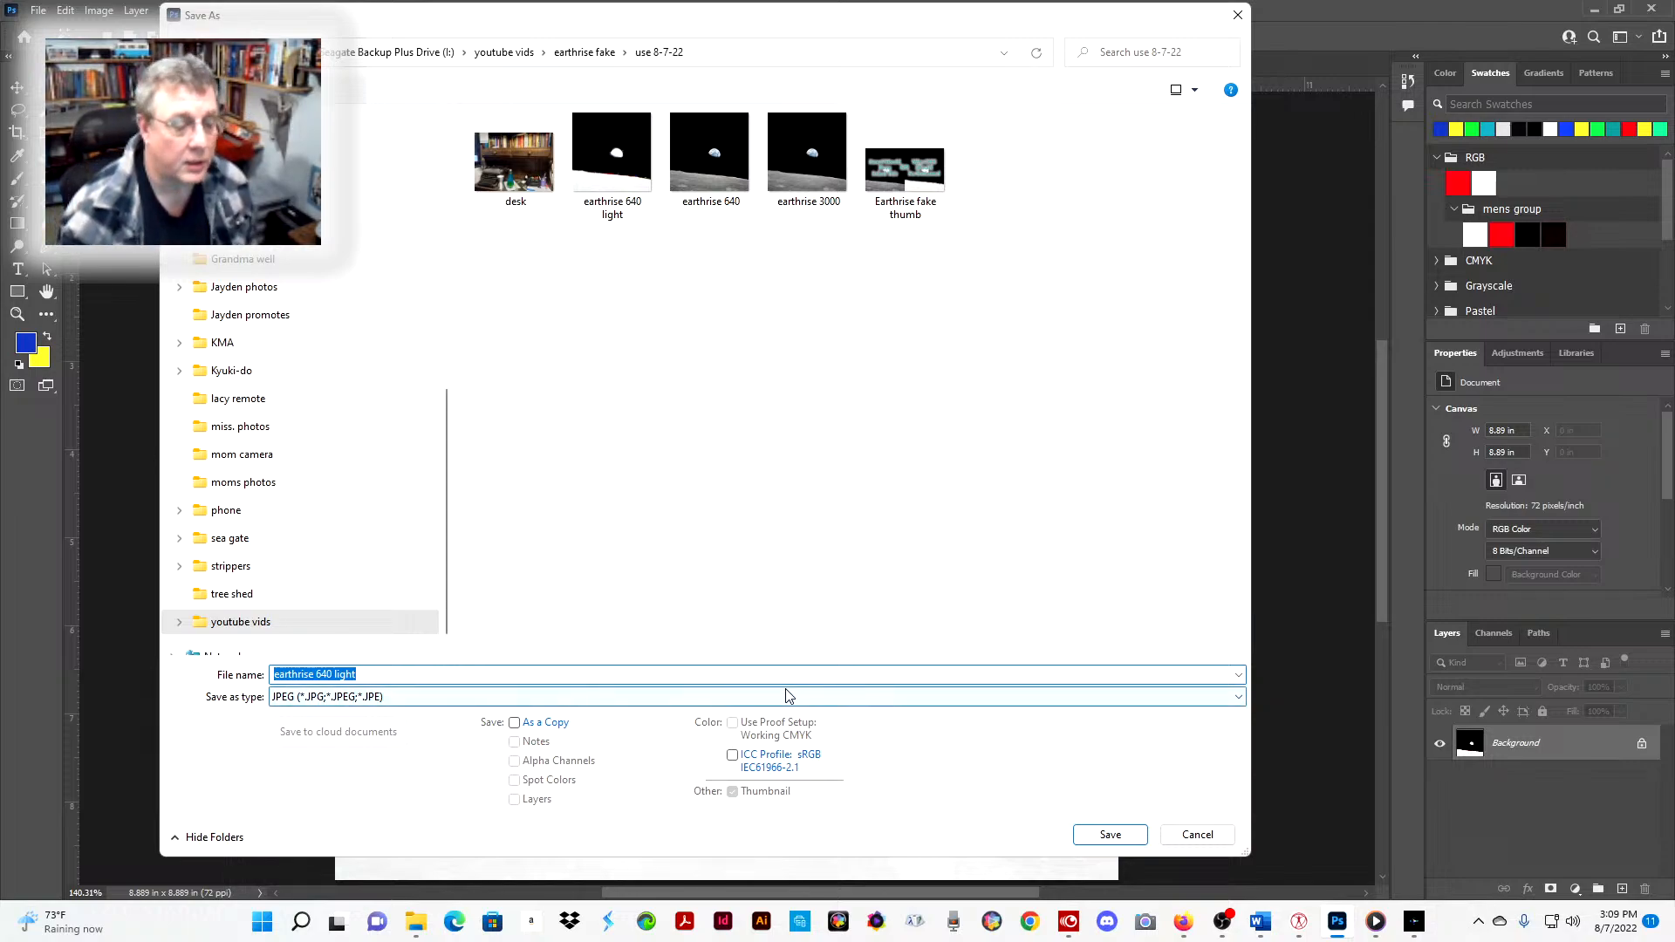
pyautogui.click(1108, 835)
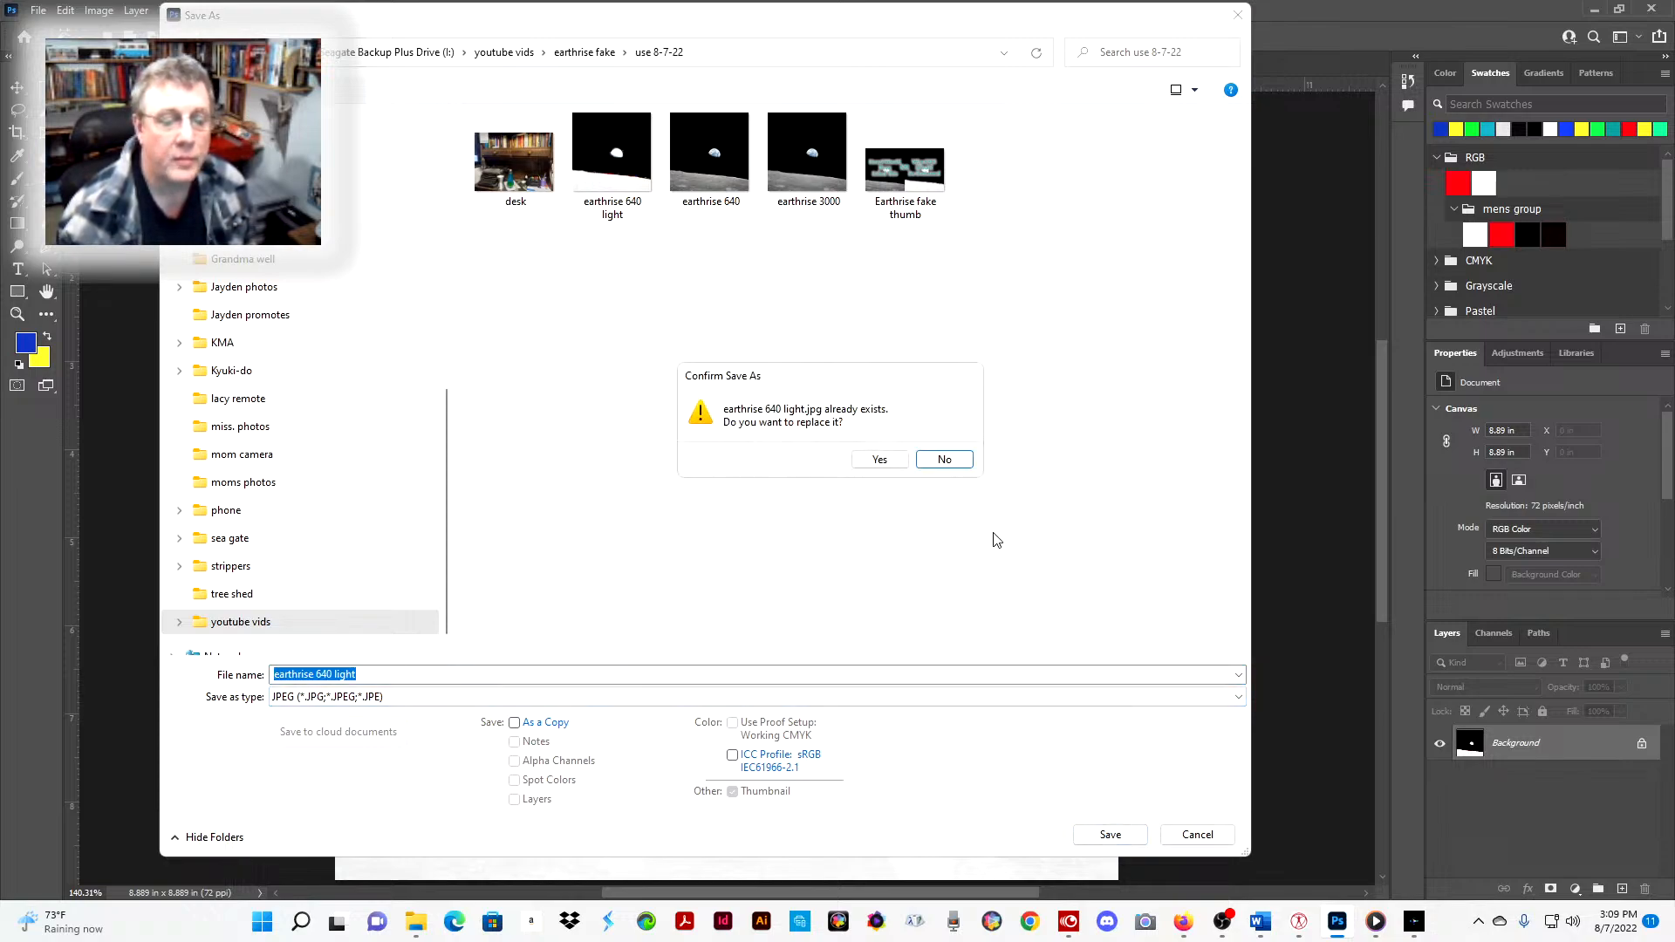
pyautogui.click(877, 460)
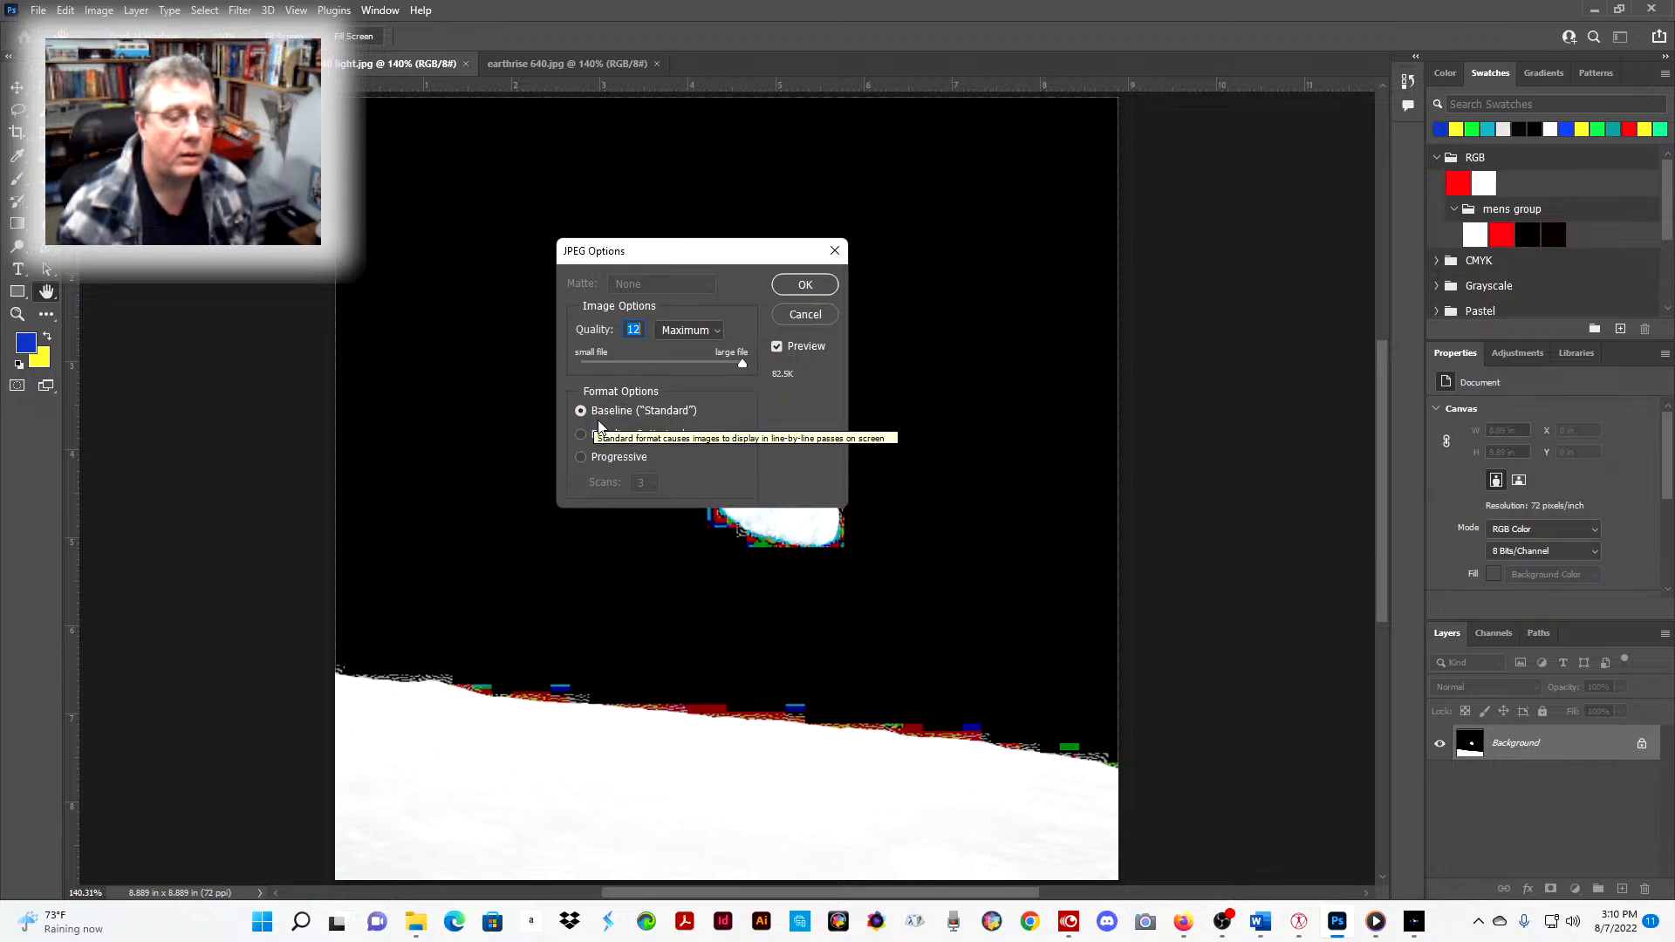
pyautogui.click(805, 286)
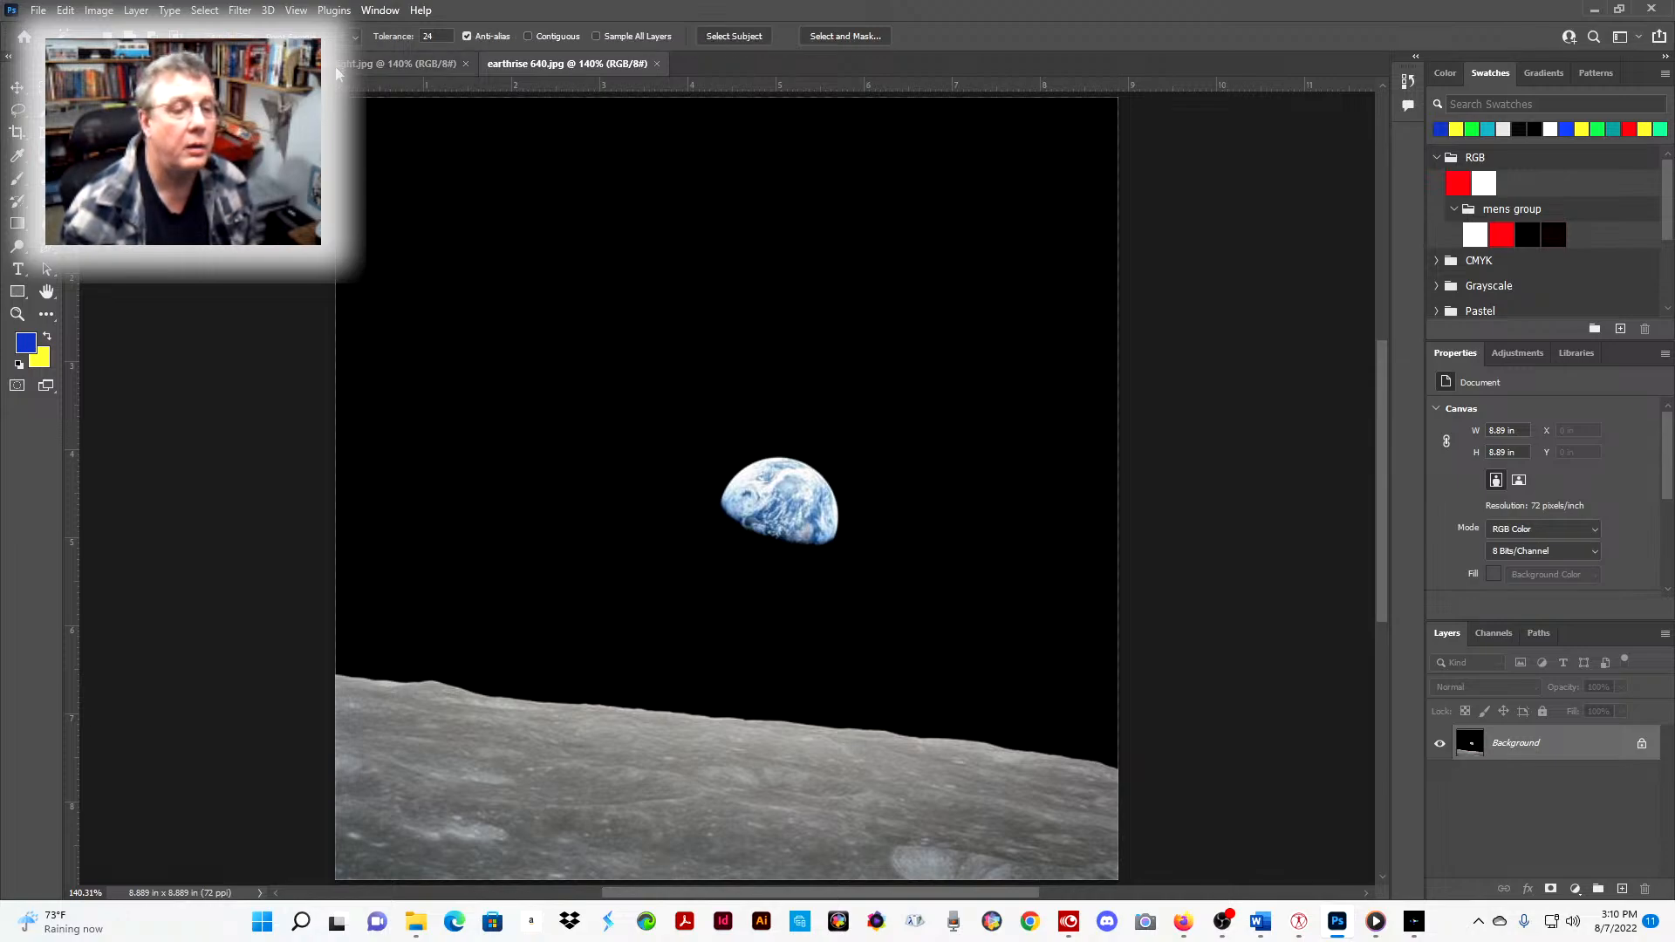
# - Open group 001.tif from the use 8-7-22 folder and fit it to the view
pyautogui.click(41, 11)
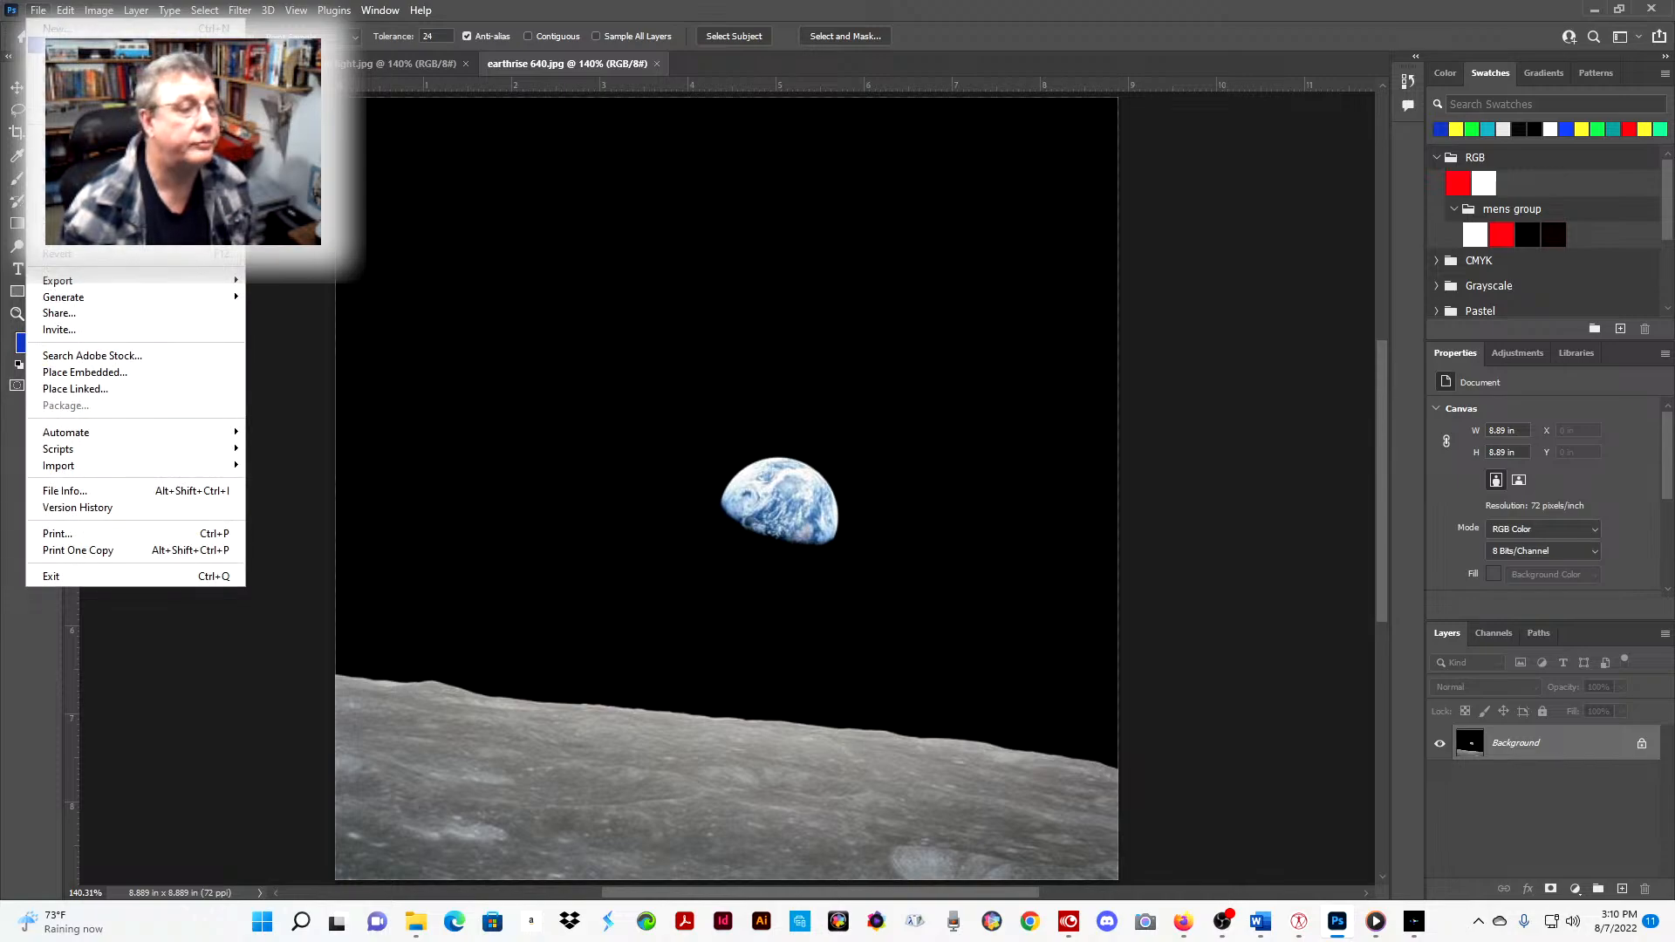
pyautogui.press('Escape')
pyautogui.hotkey('ctrl', 'o')
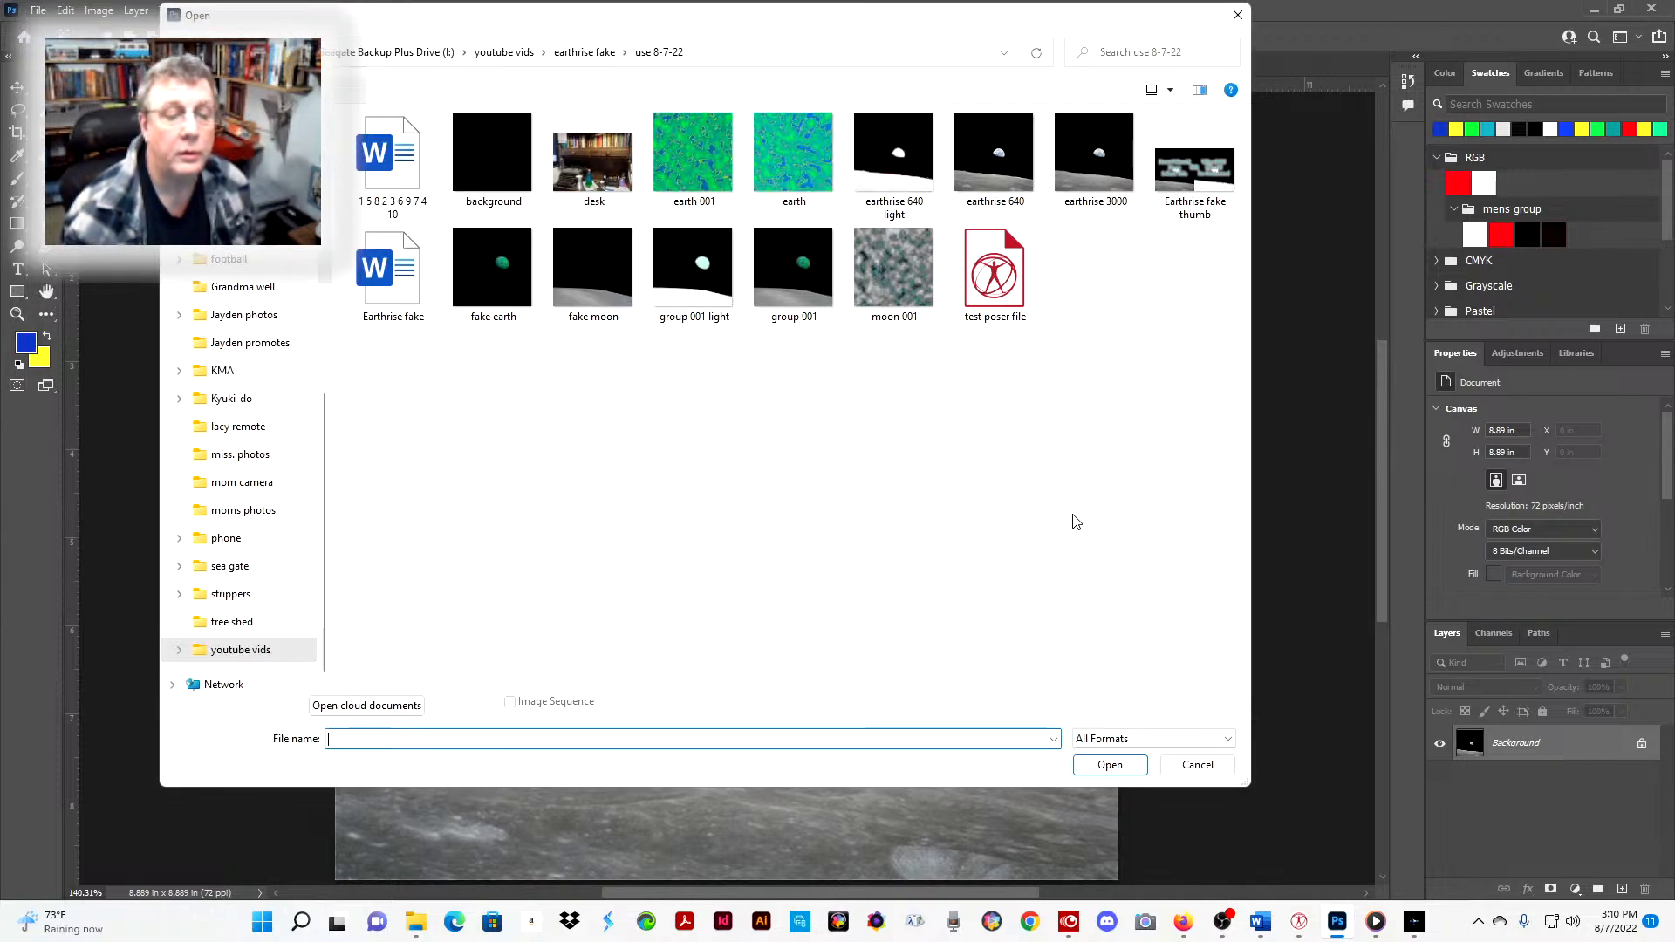
pyautogui.click(800, 297)
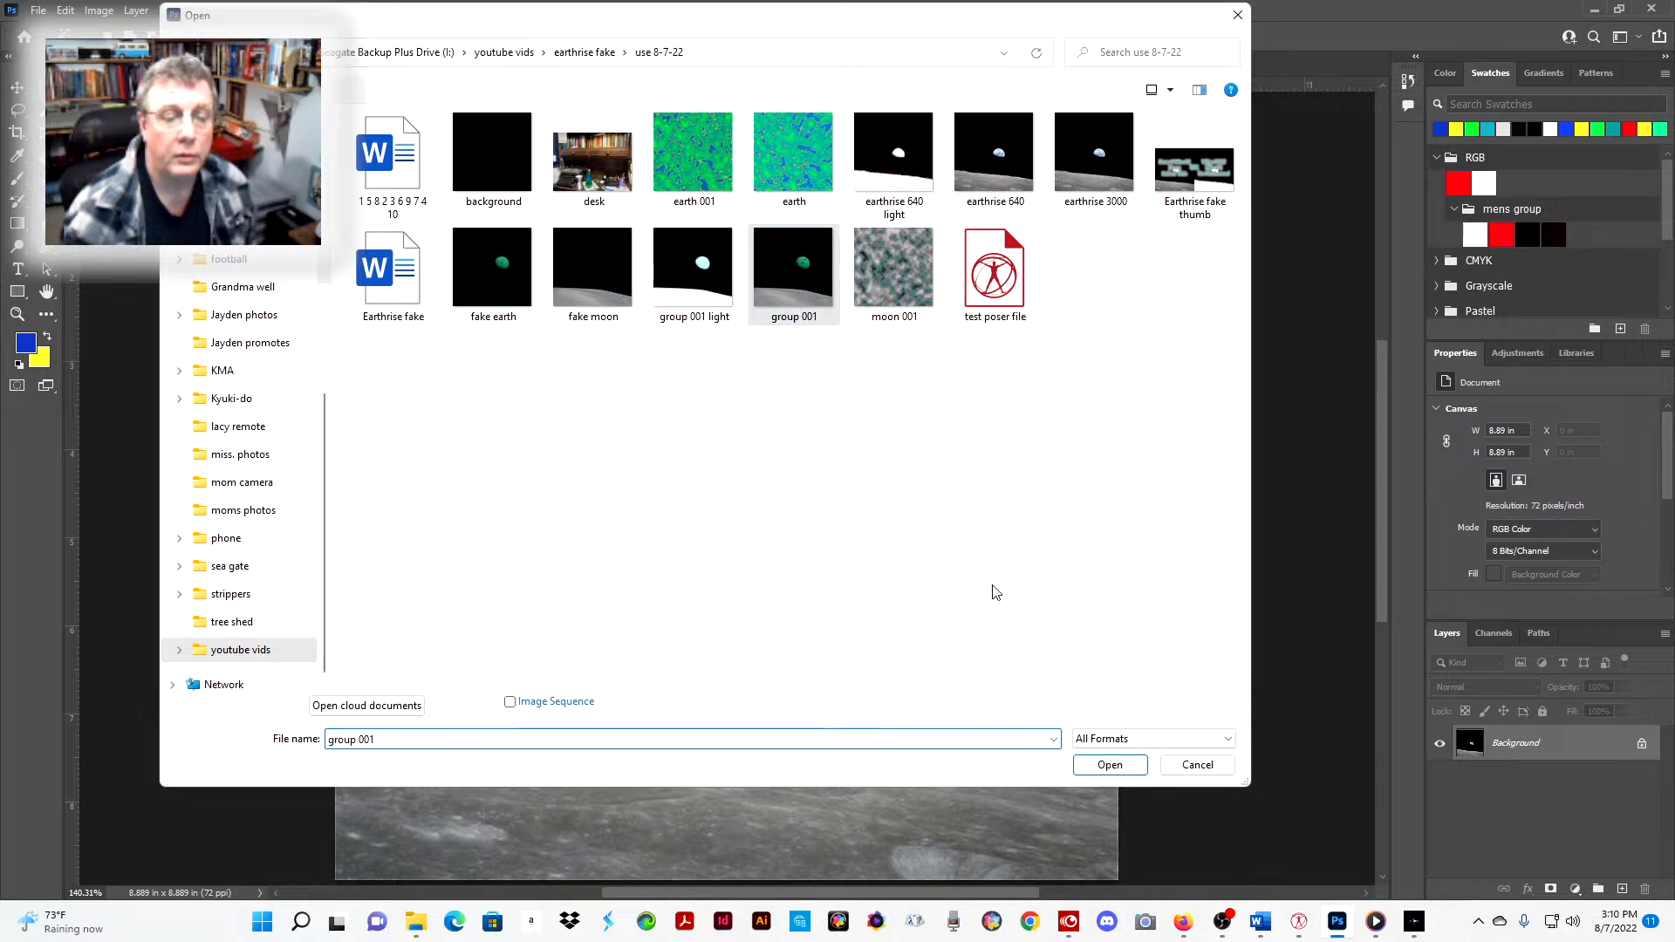
pyautogui.click(1111, 768)
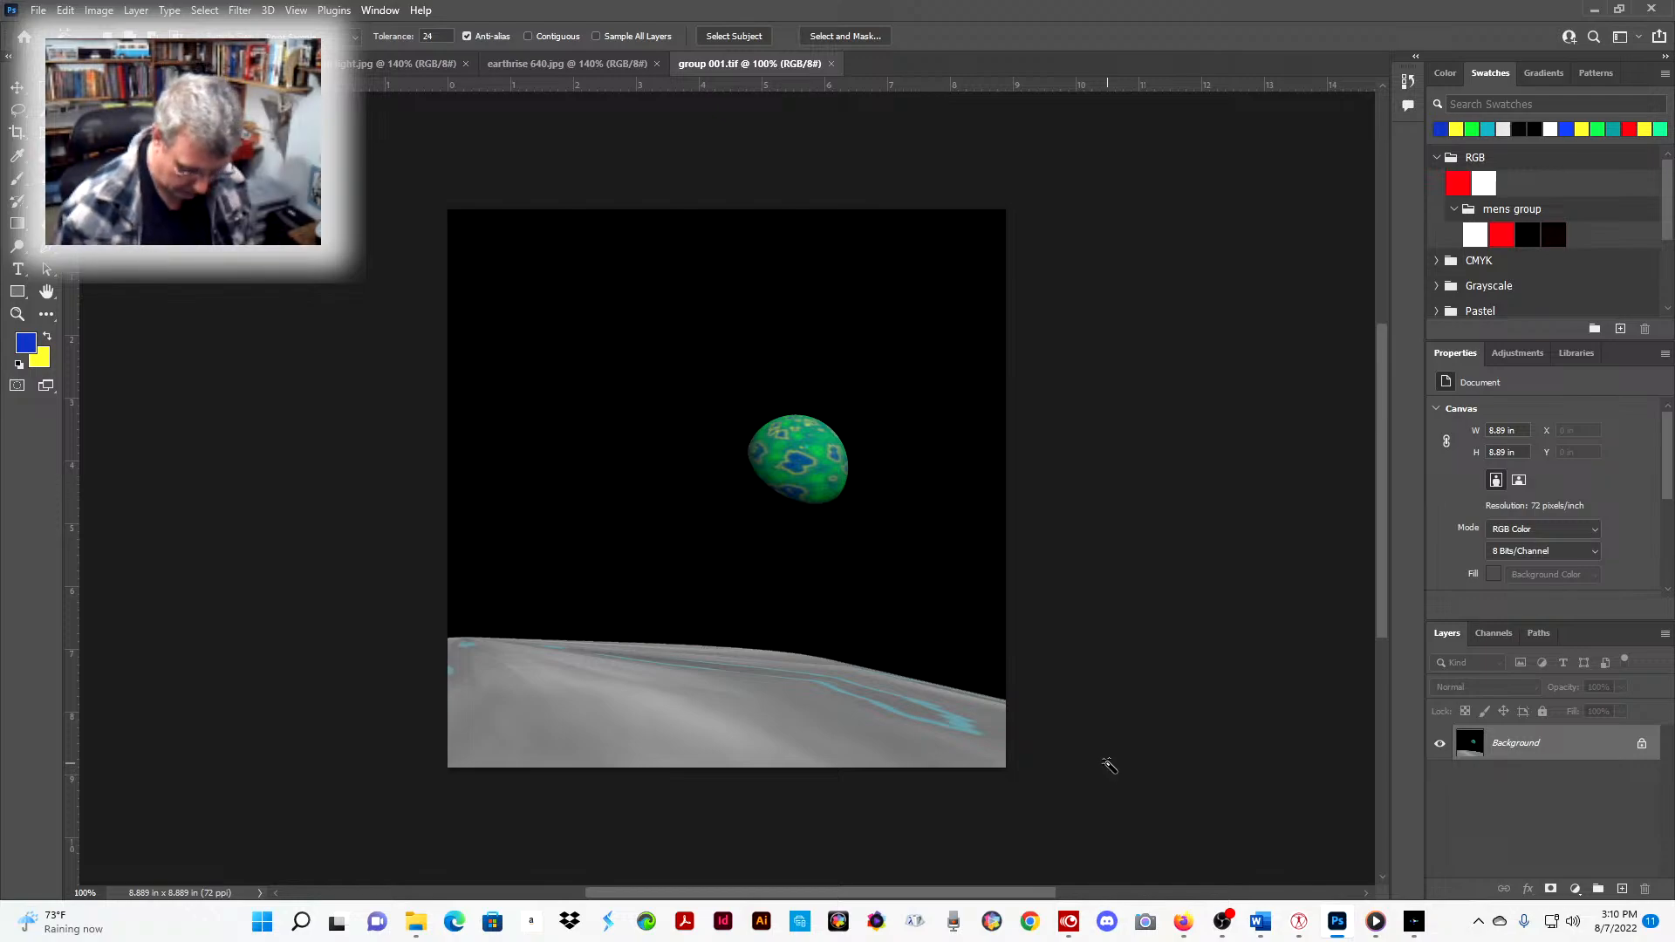
pyautogui.hotkey('ctrl', '0')
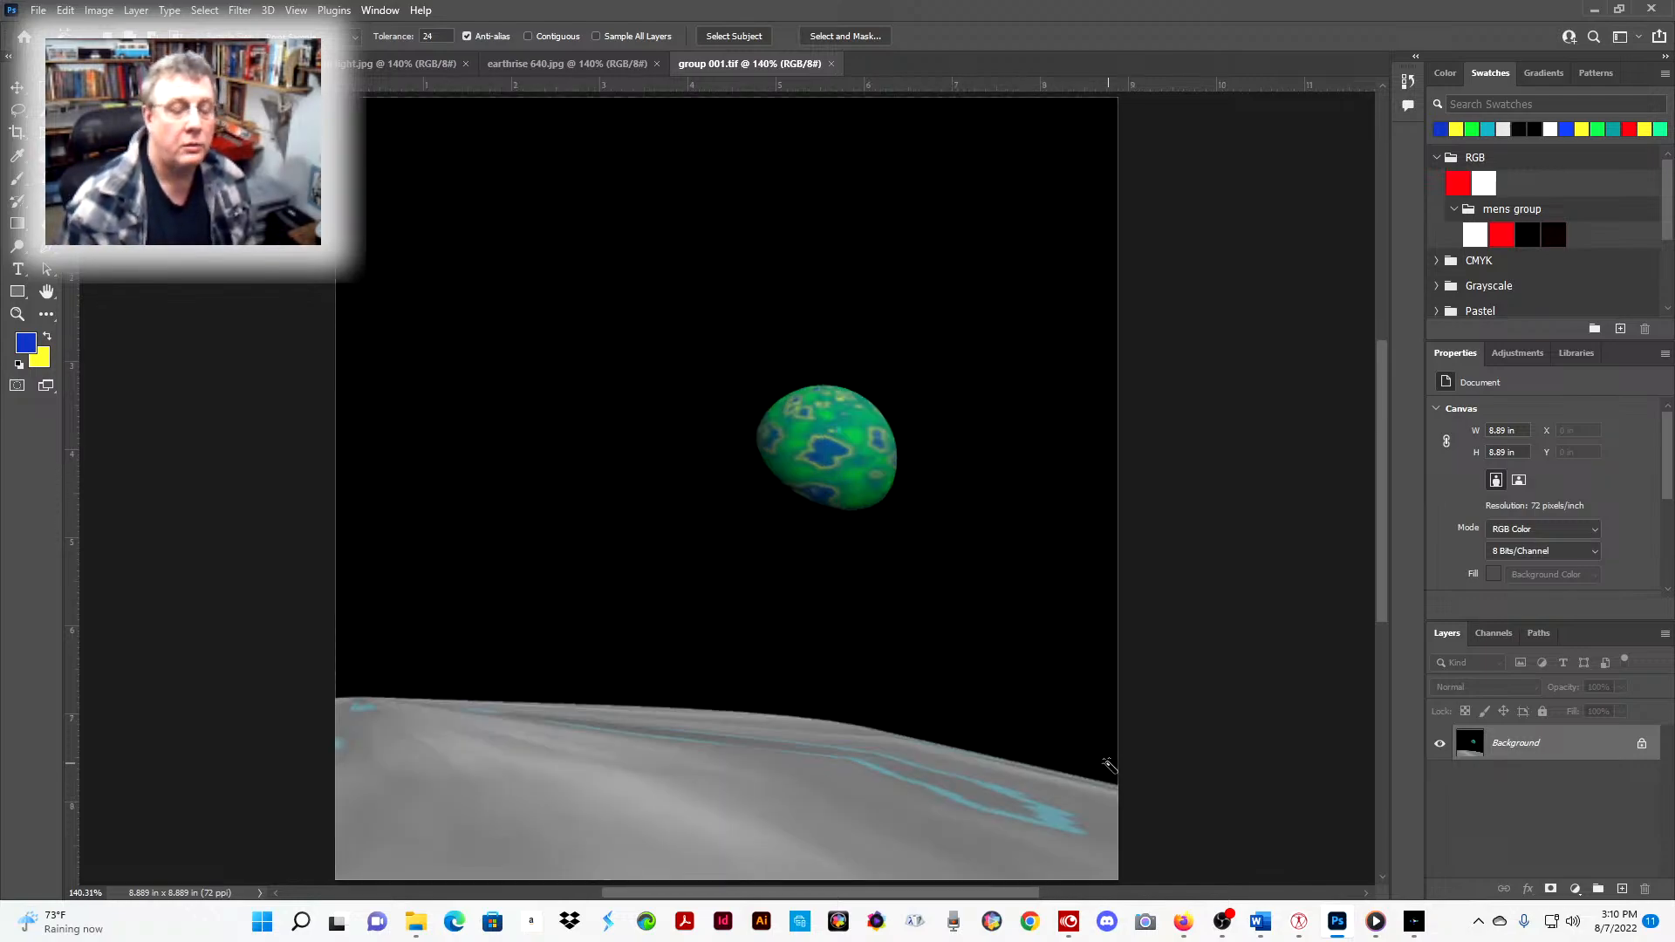
# - Save the composite as a JPEG named group 001 jpeg, at quality 12 Maximum with Baseline ("Standard") format, and close it
pyautogui.click(35, 11)
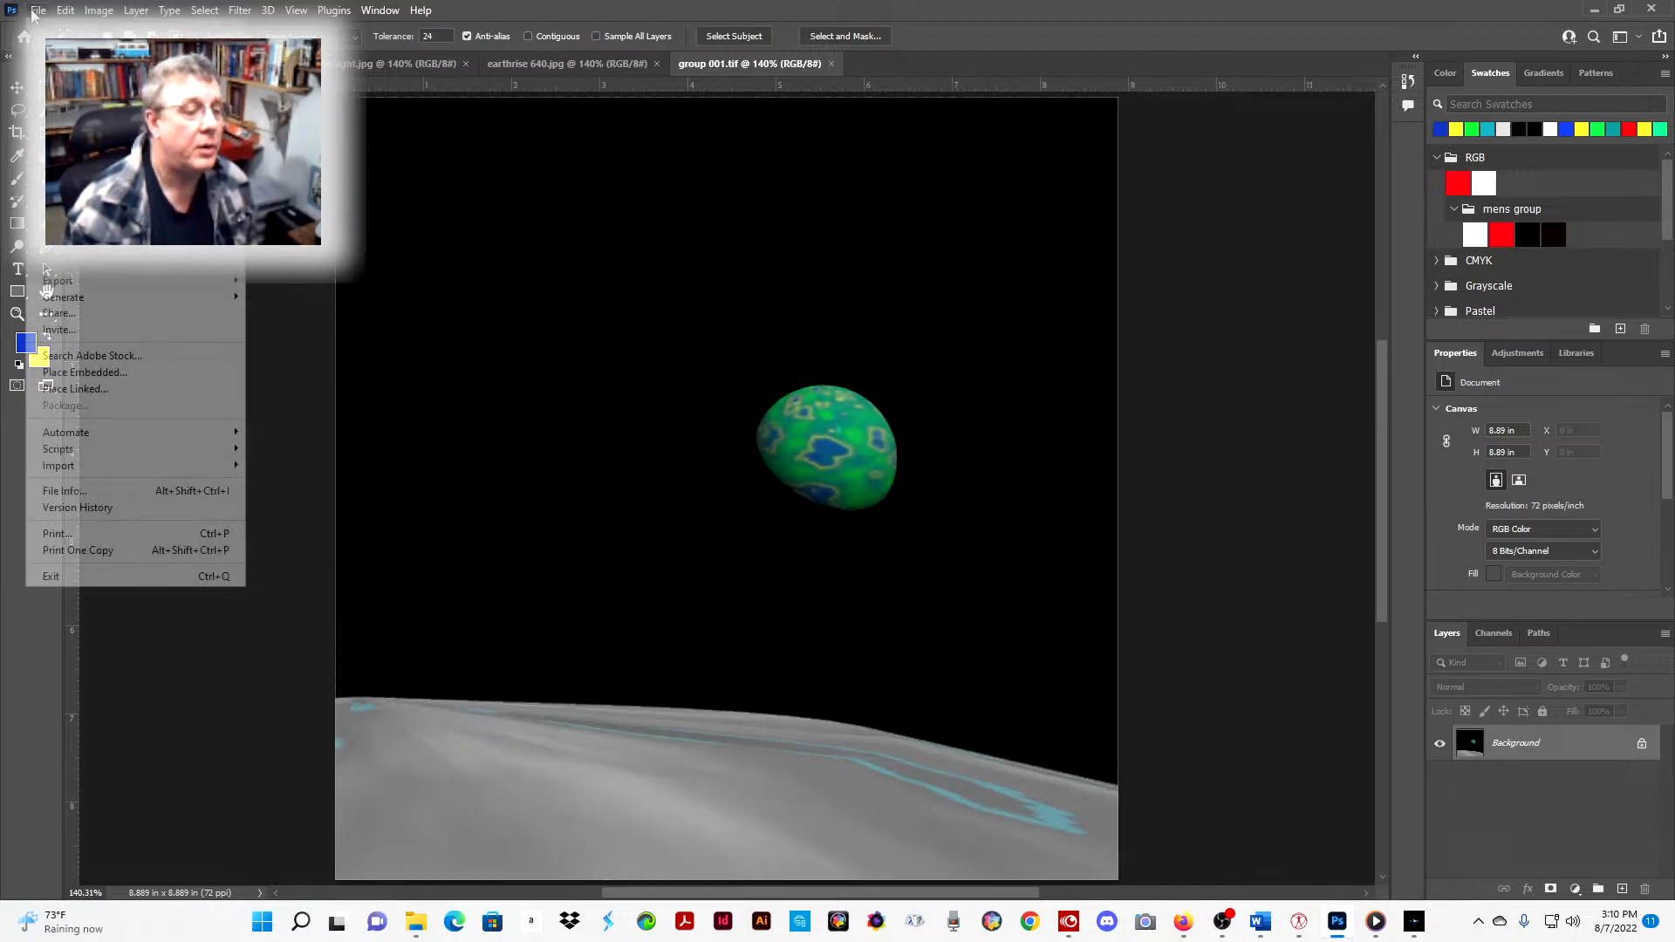
pyautogui.moveTo(204, 454)
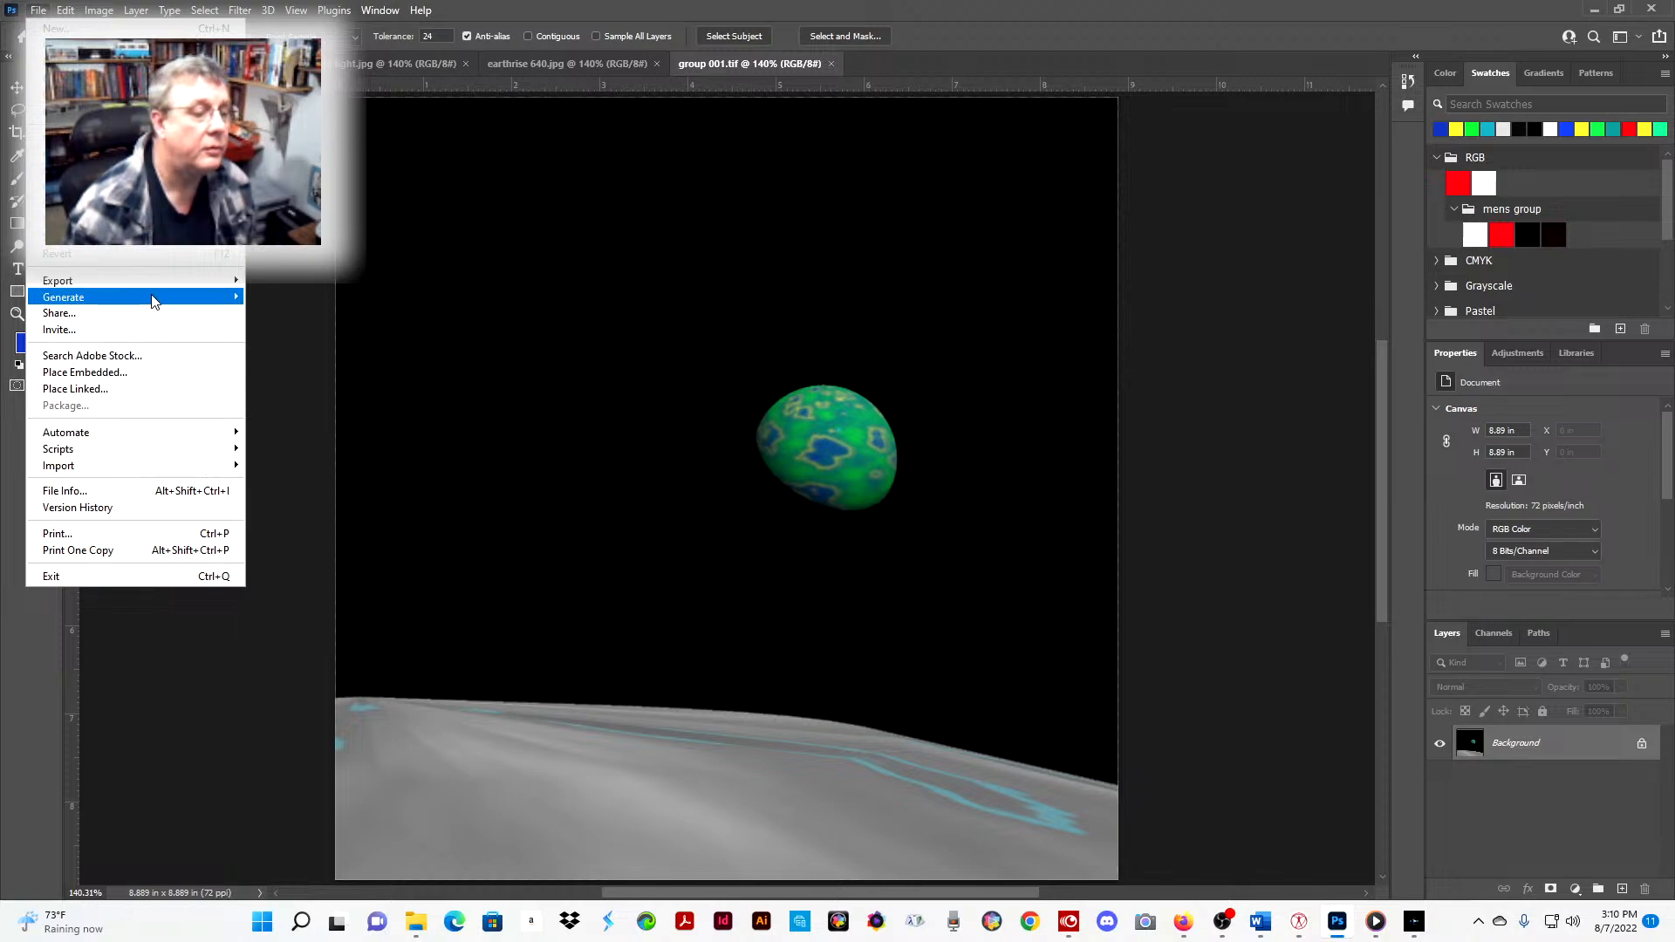
pyautogui.click(131, 221)
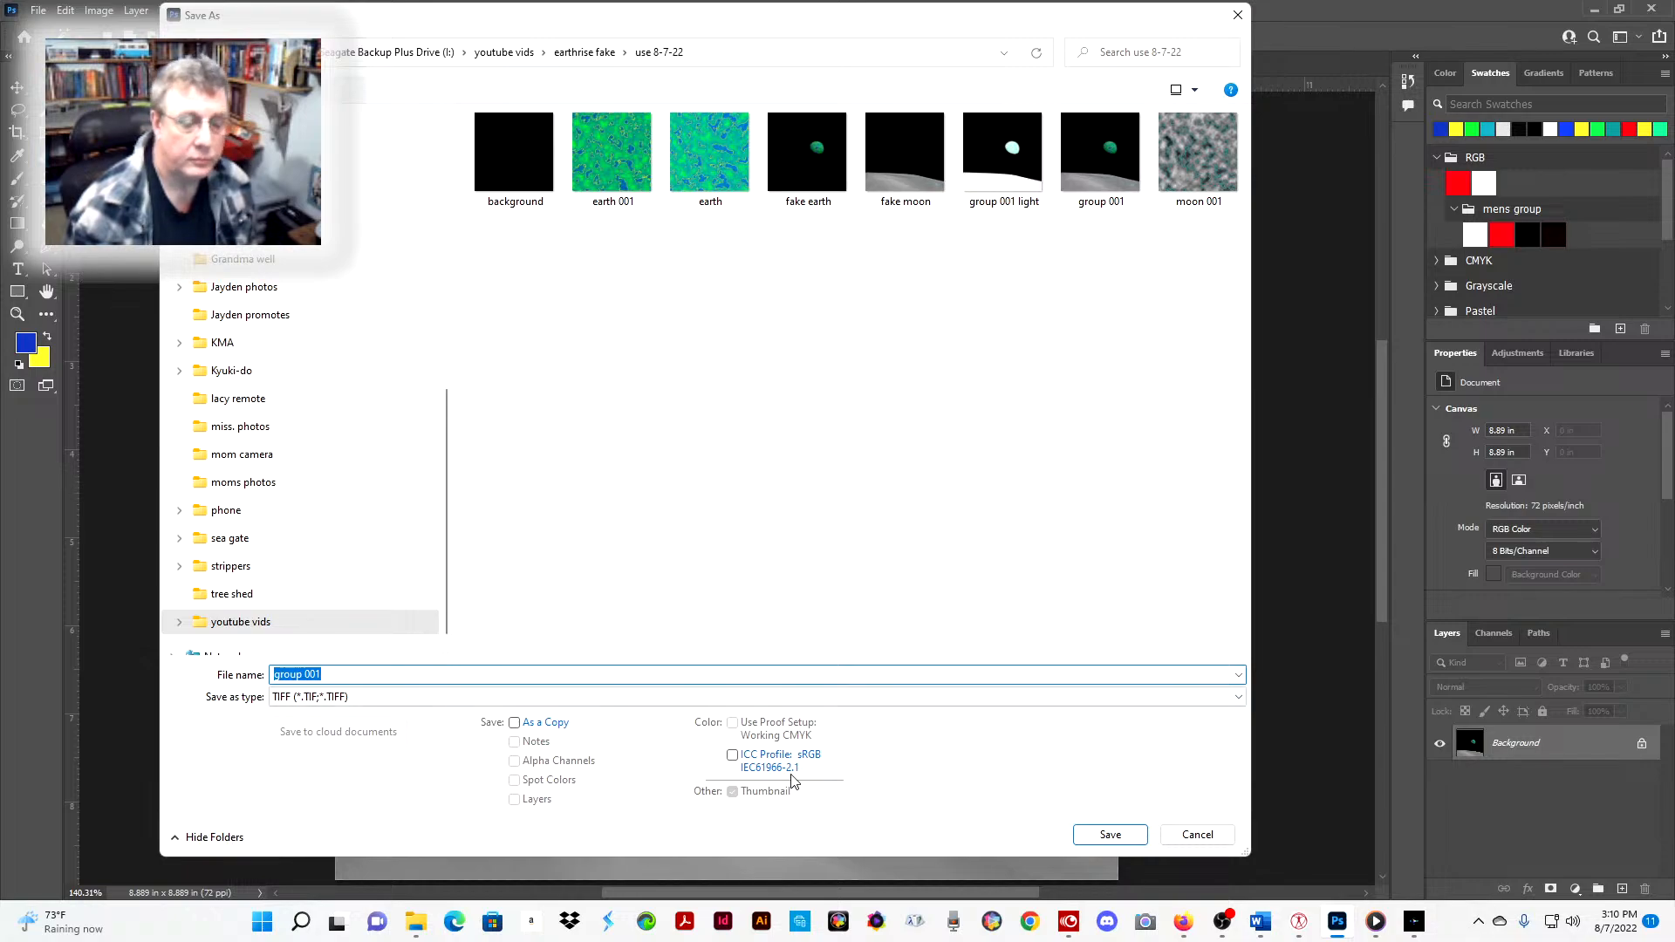
pyautogui.click(1213, 697)
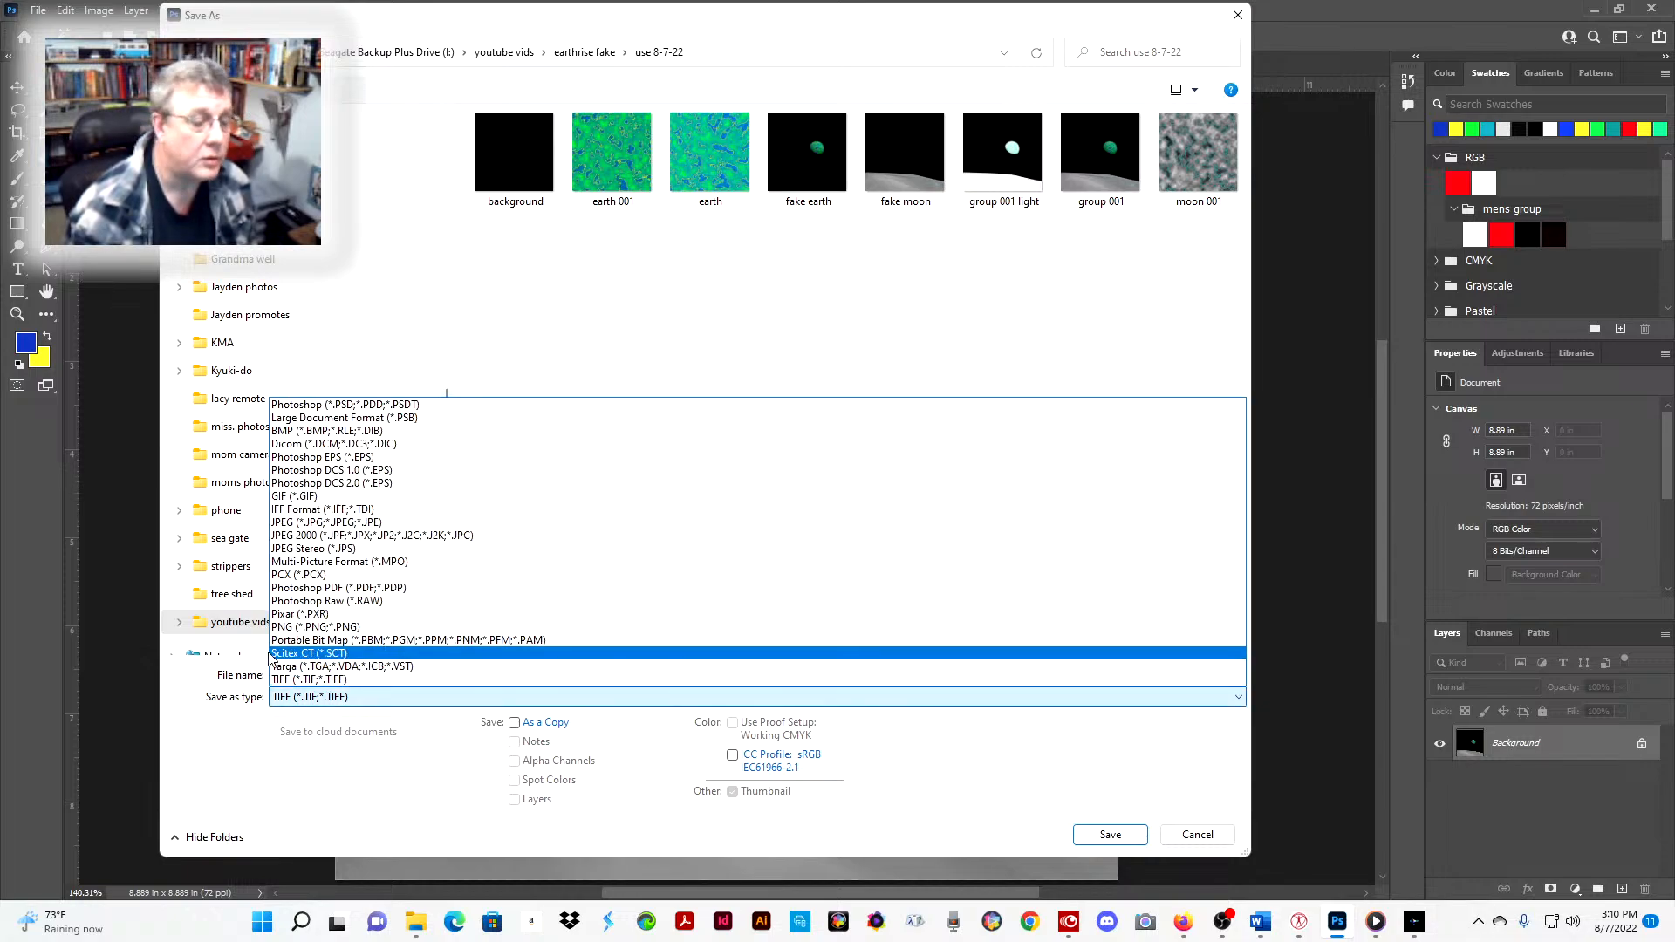
pyautogui.click(313, 523)
pyautogui.click(377, 676)
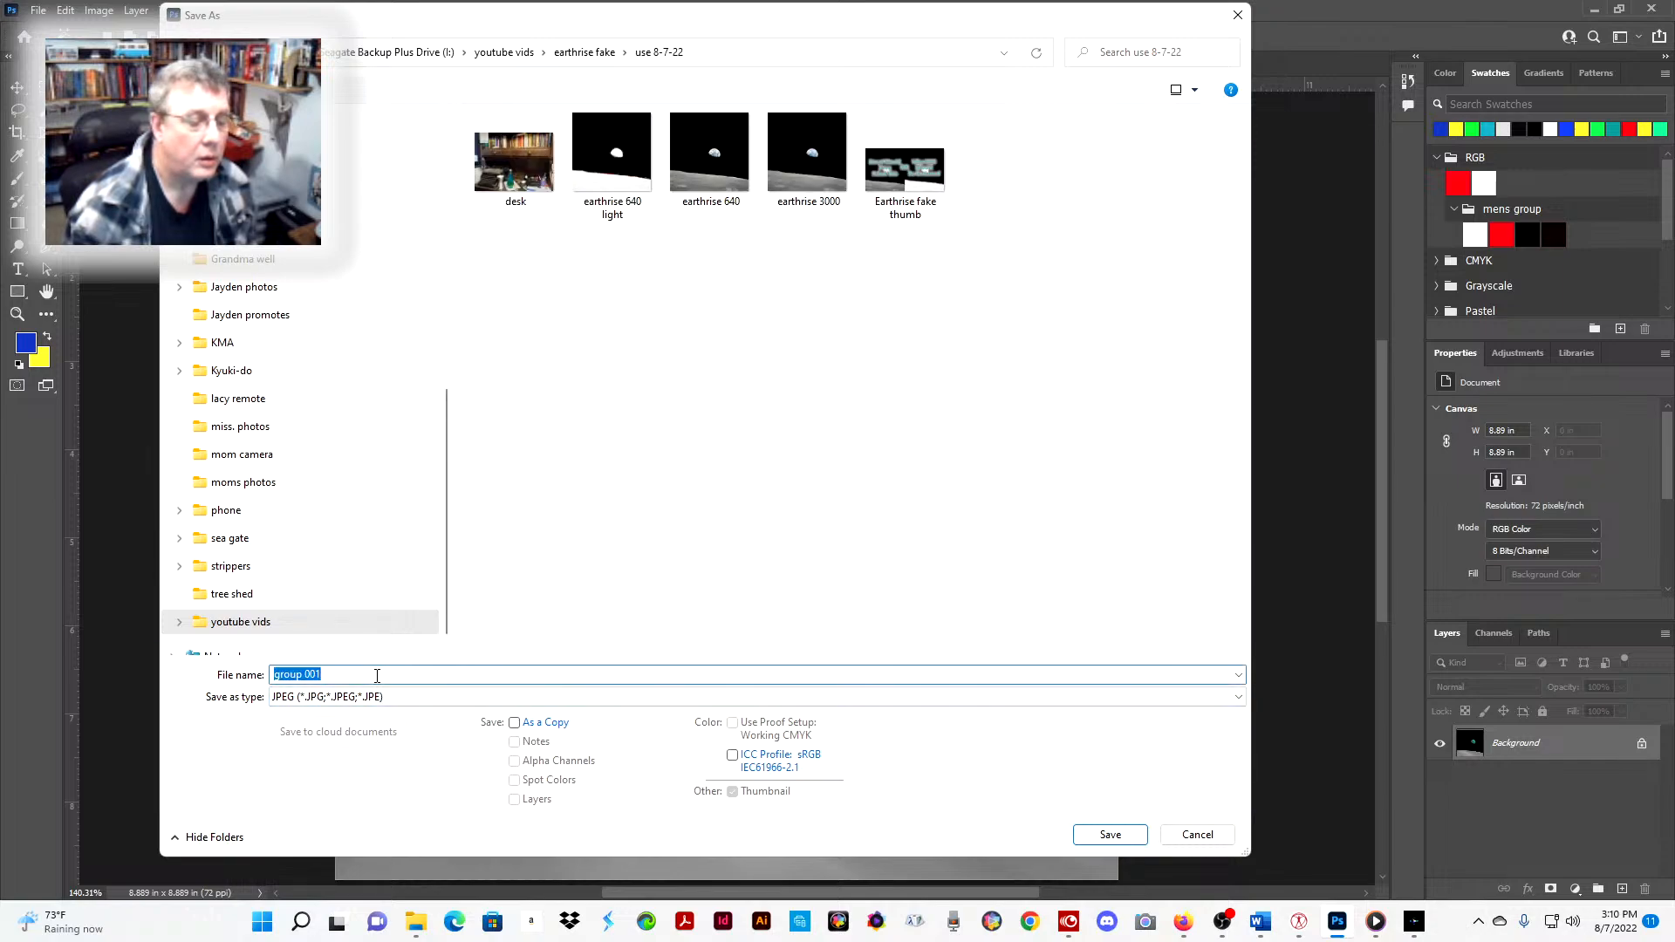
pyautogui.press('End')
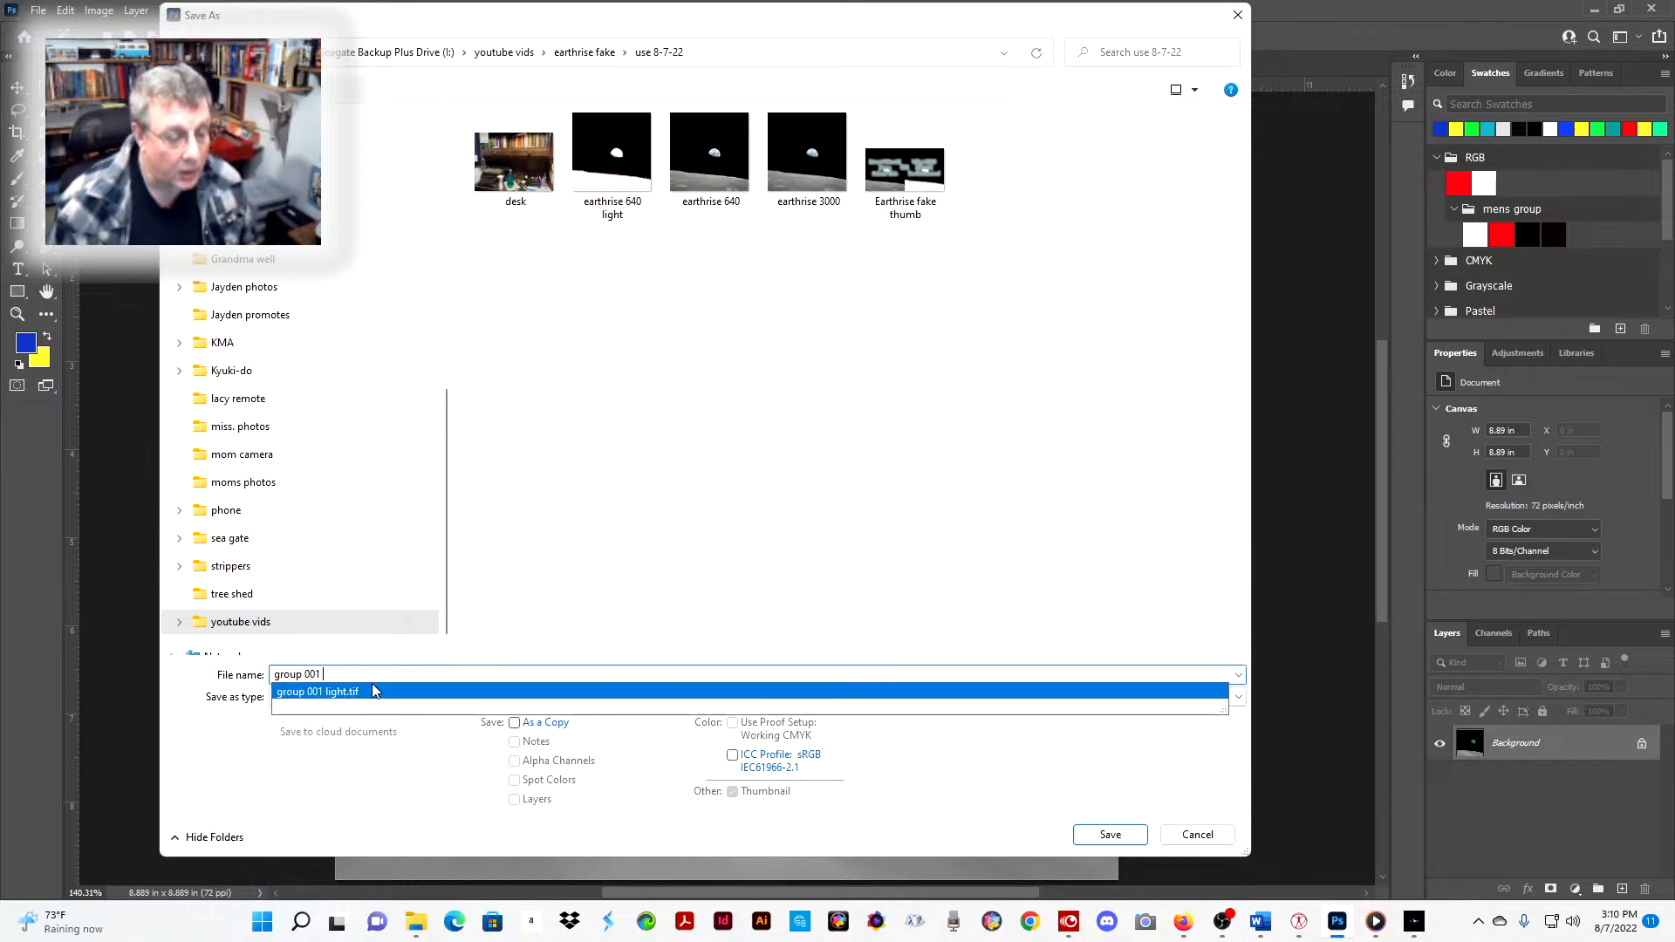
pyautogui.write('jpeg')
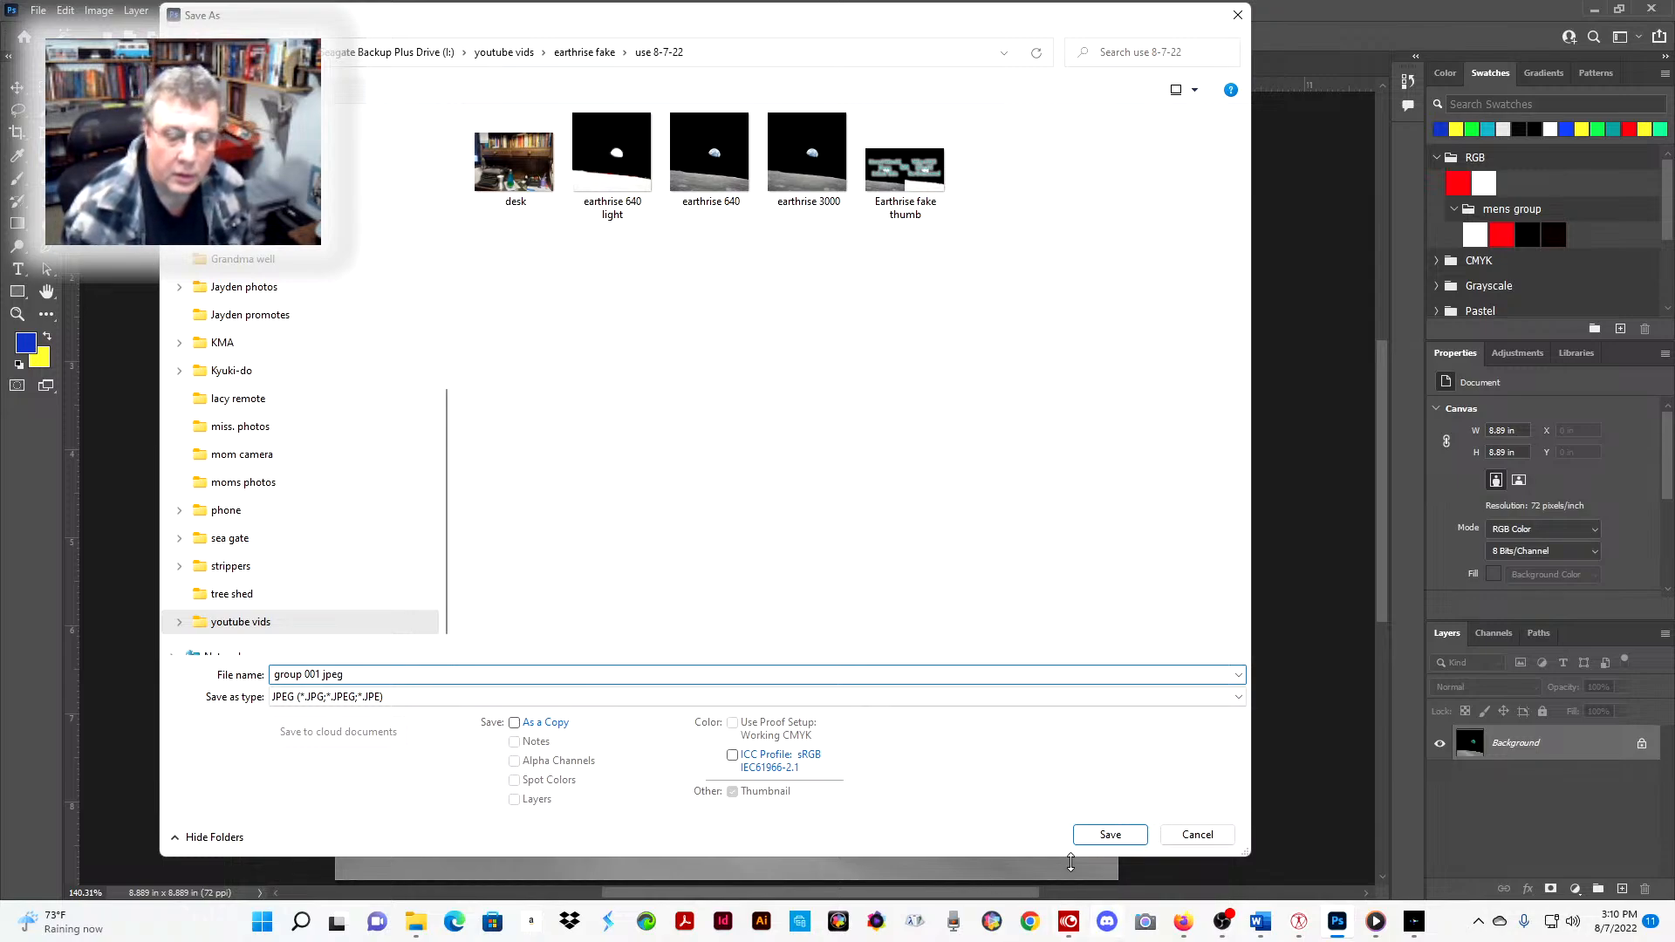
pyautogui.click(1110, 834)
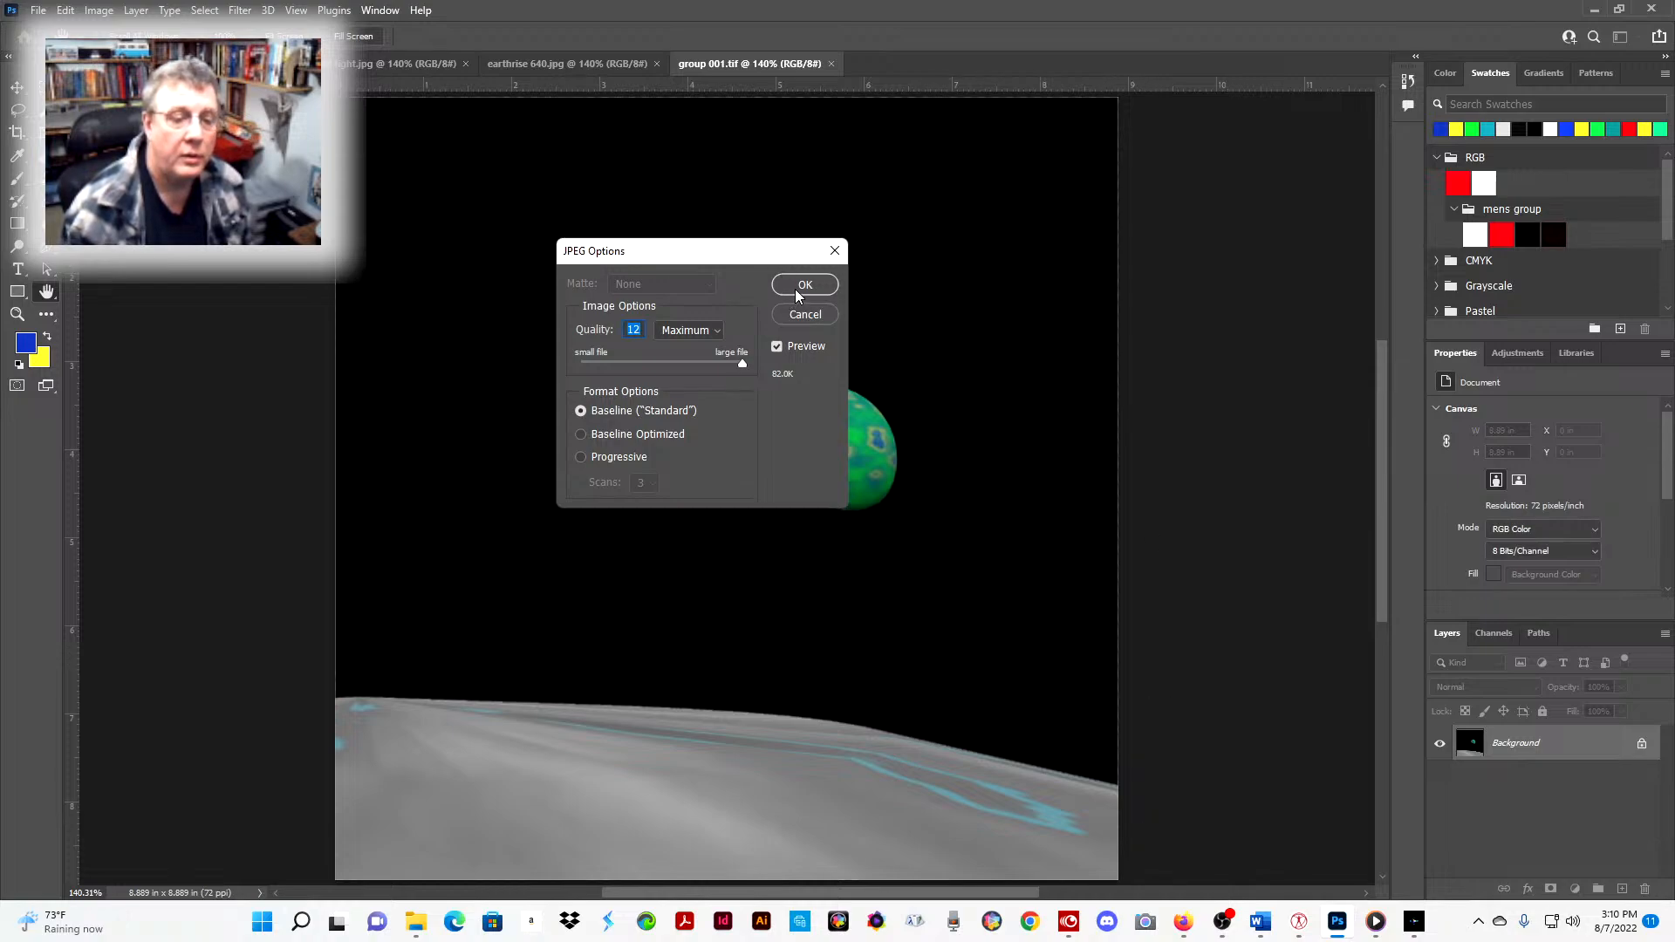
pyautogui.click(795, 286)
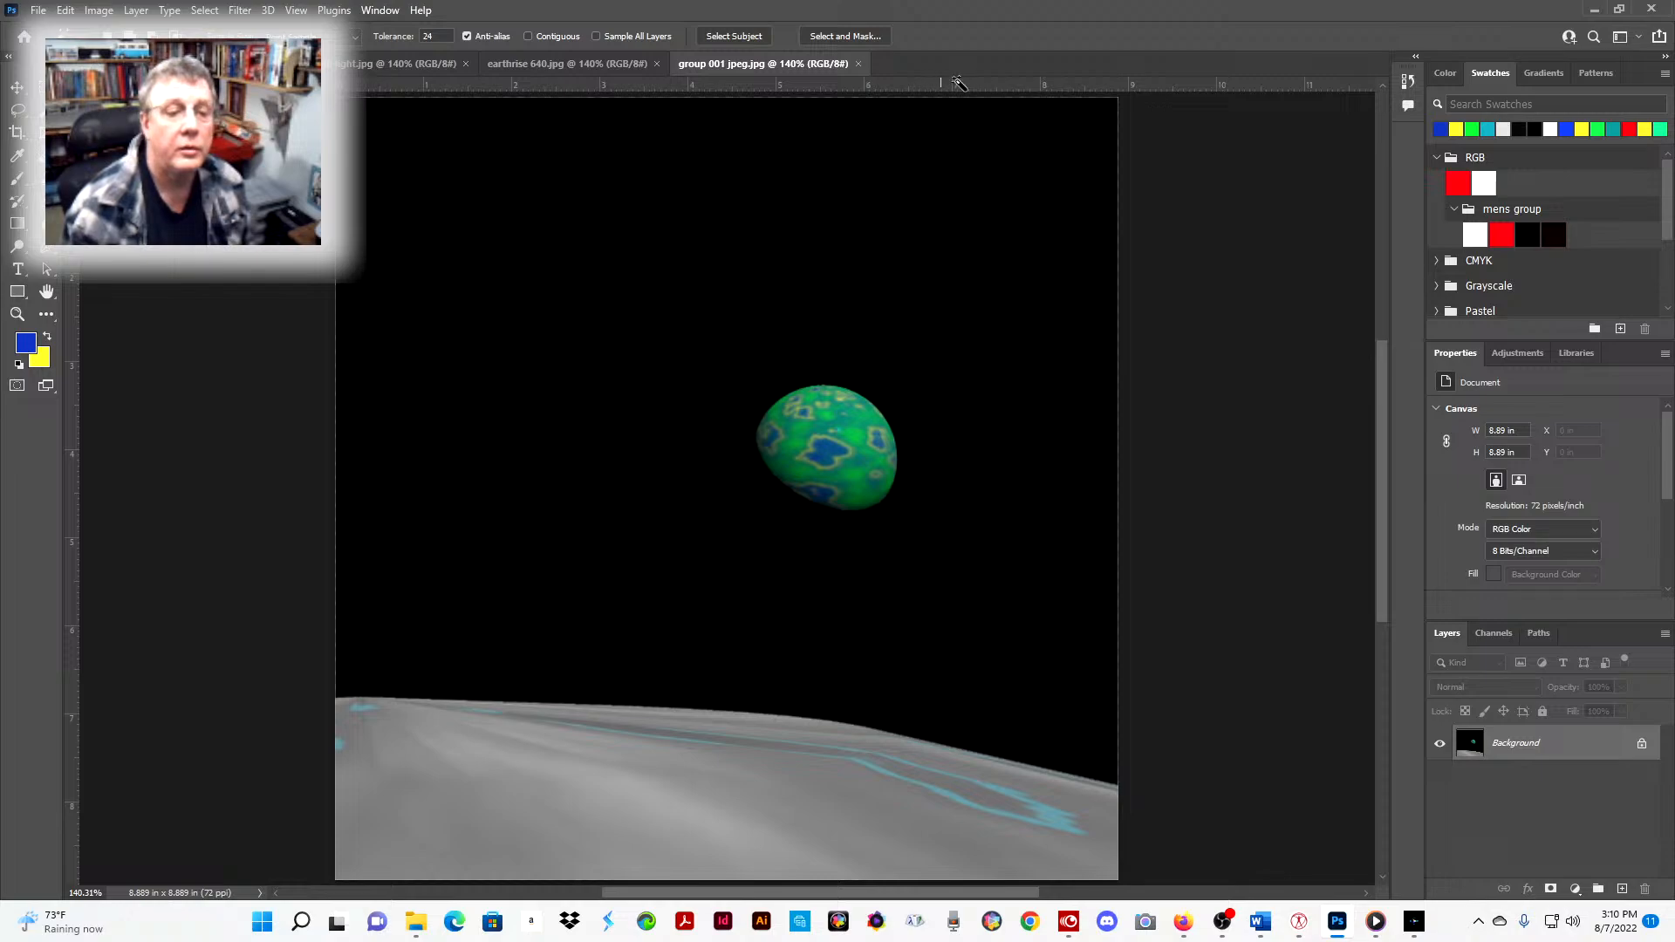
pyautogui.click(859, 64)
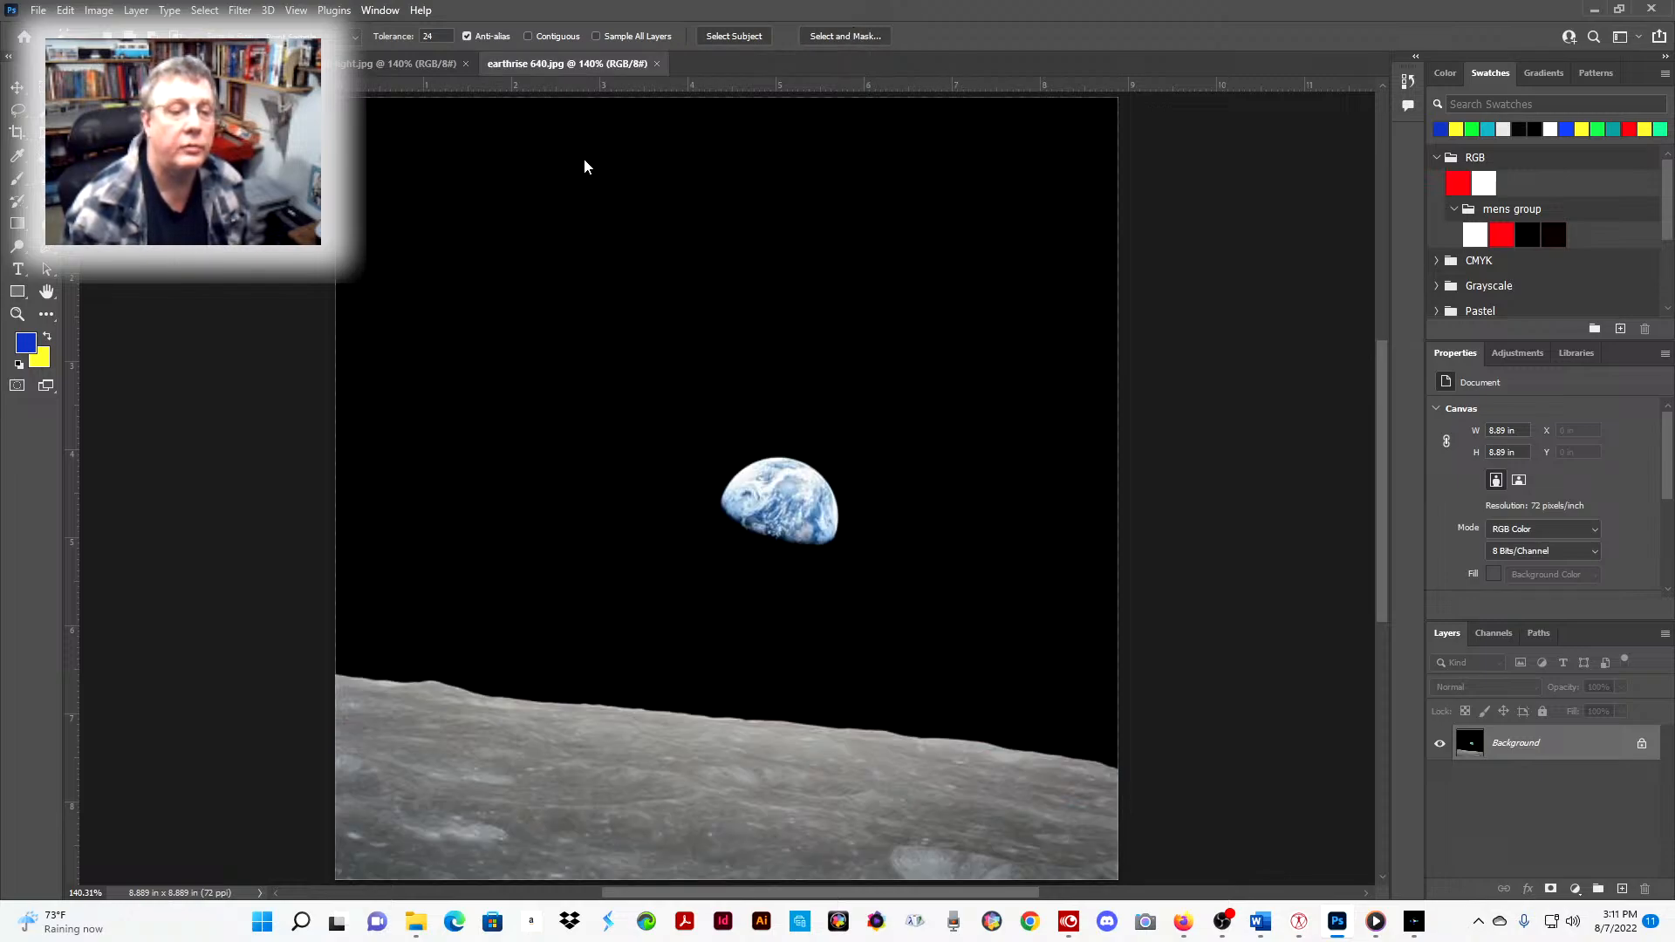
# - Open group 001 jpeg.jpg from the use 8-7-22 folder and fit it to the view
pyautogui.click(45, 12)
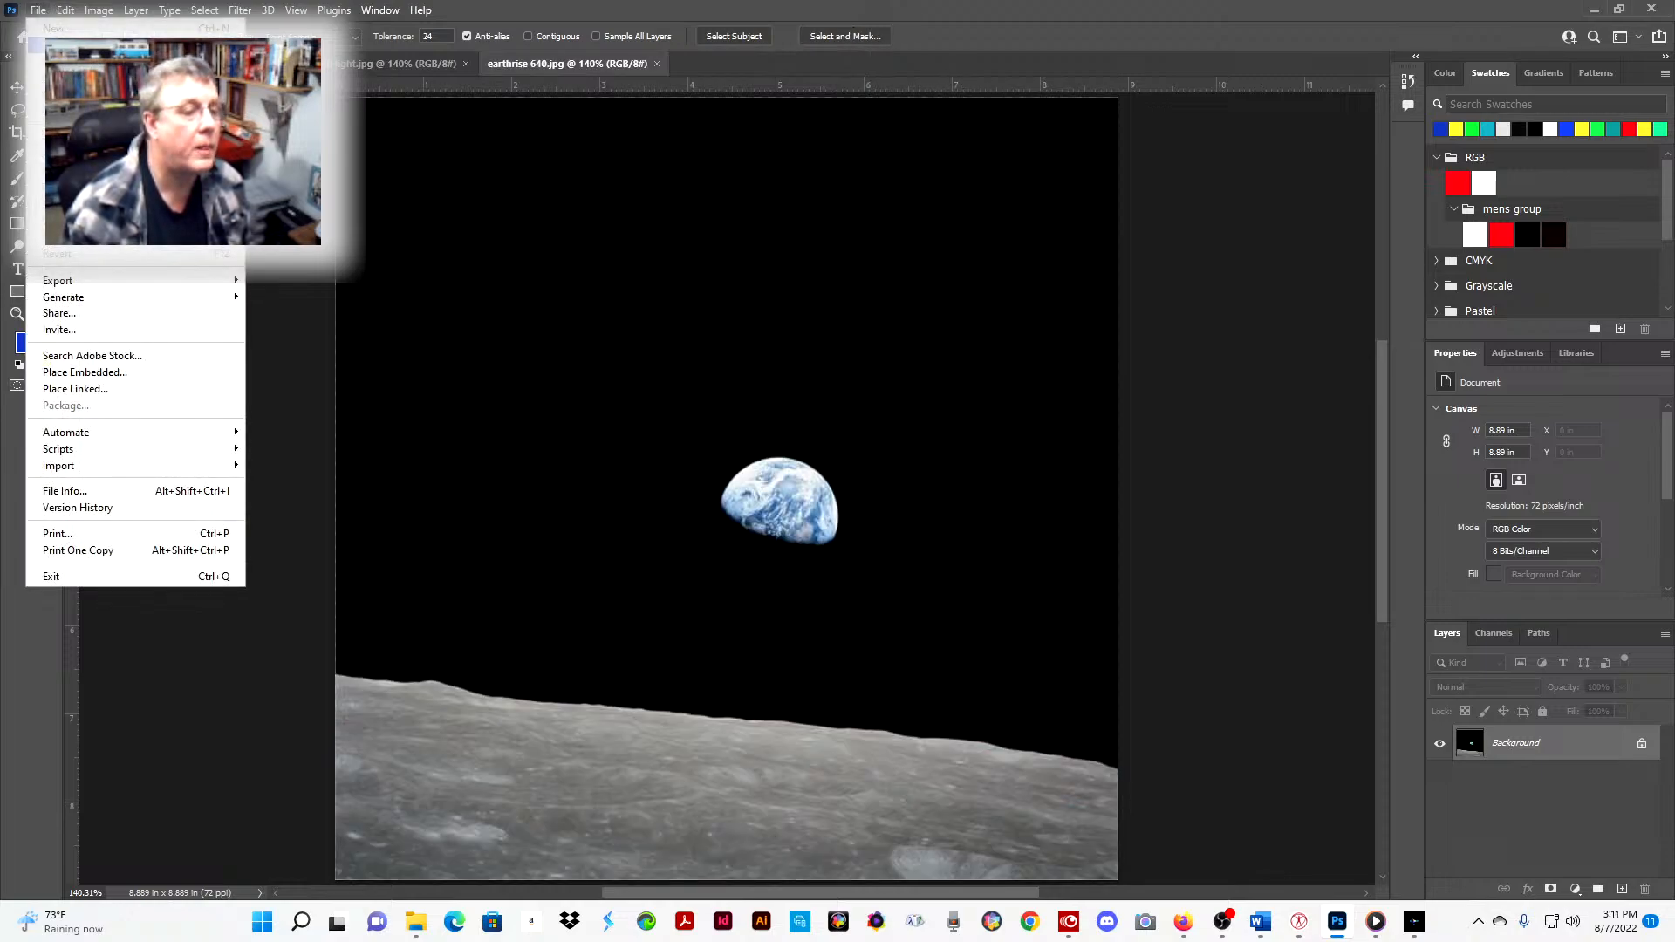
pyautogui.click(54, 45)
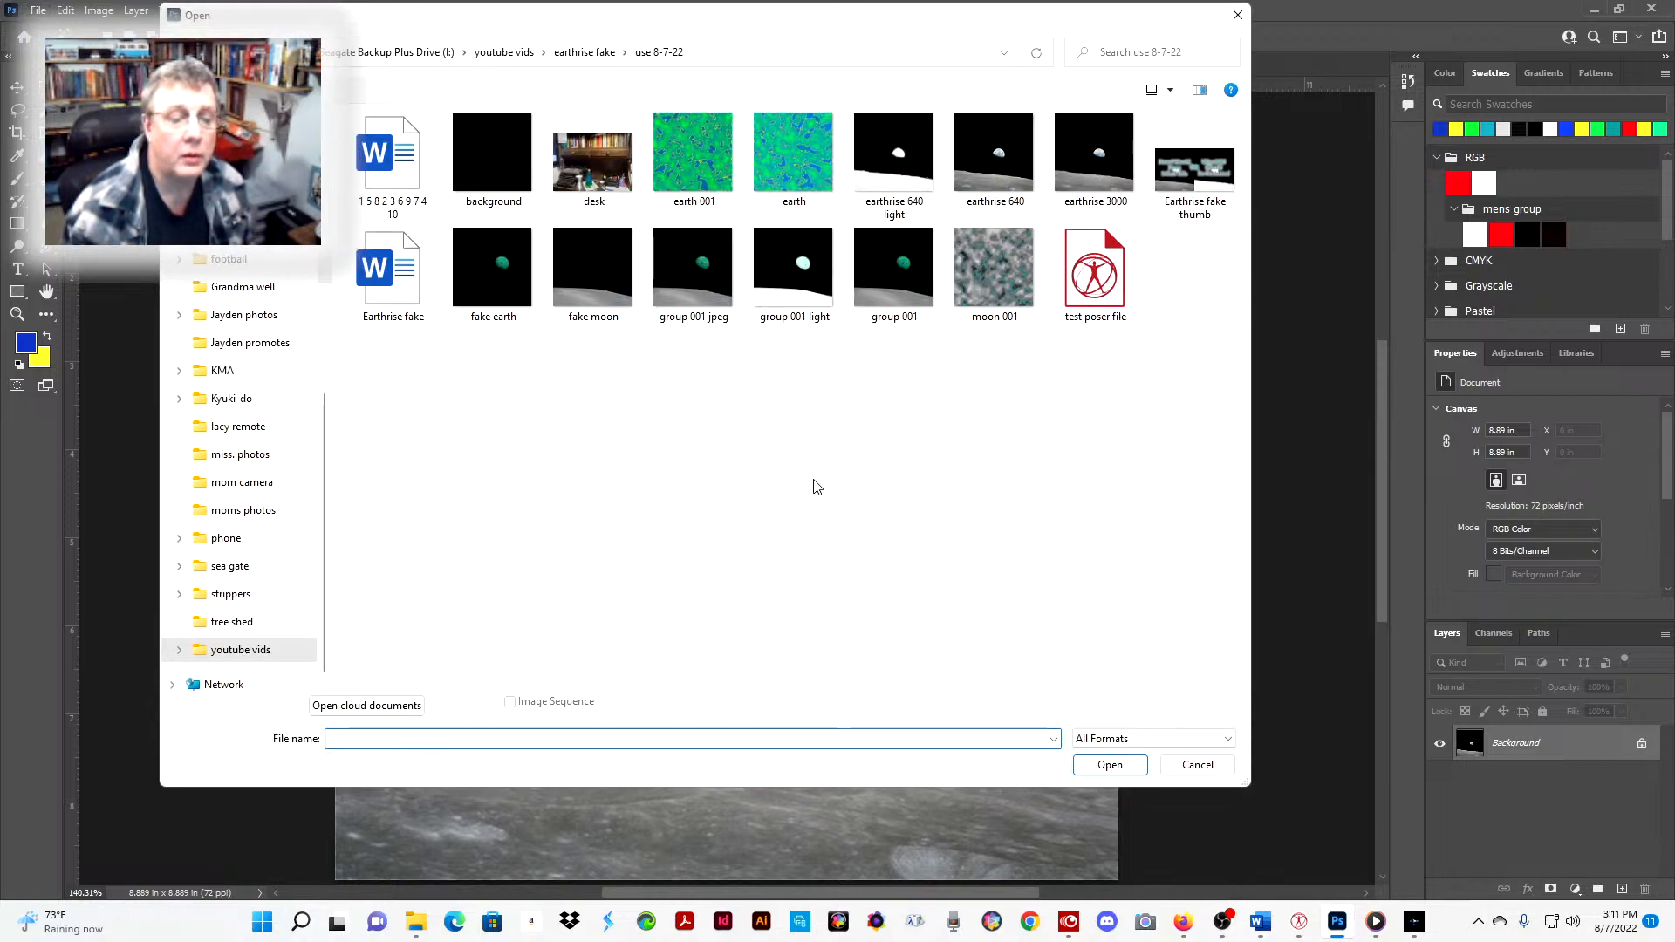
pyautogui.click(696, 275)
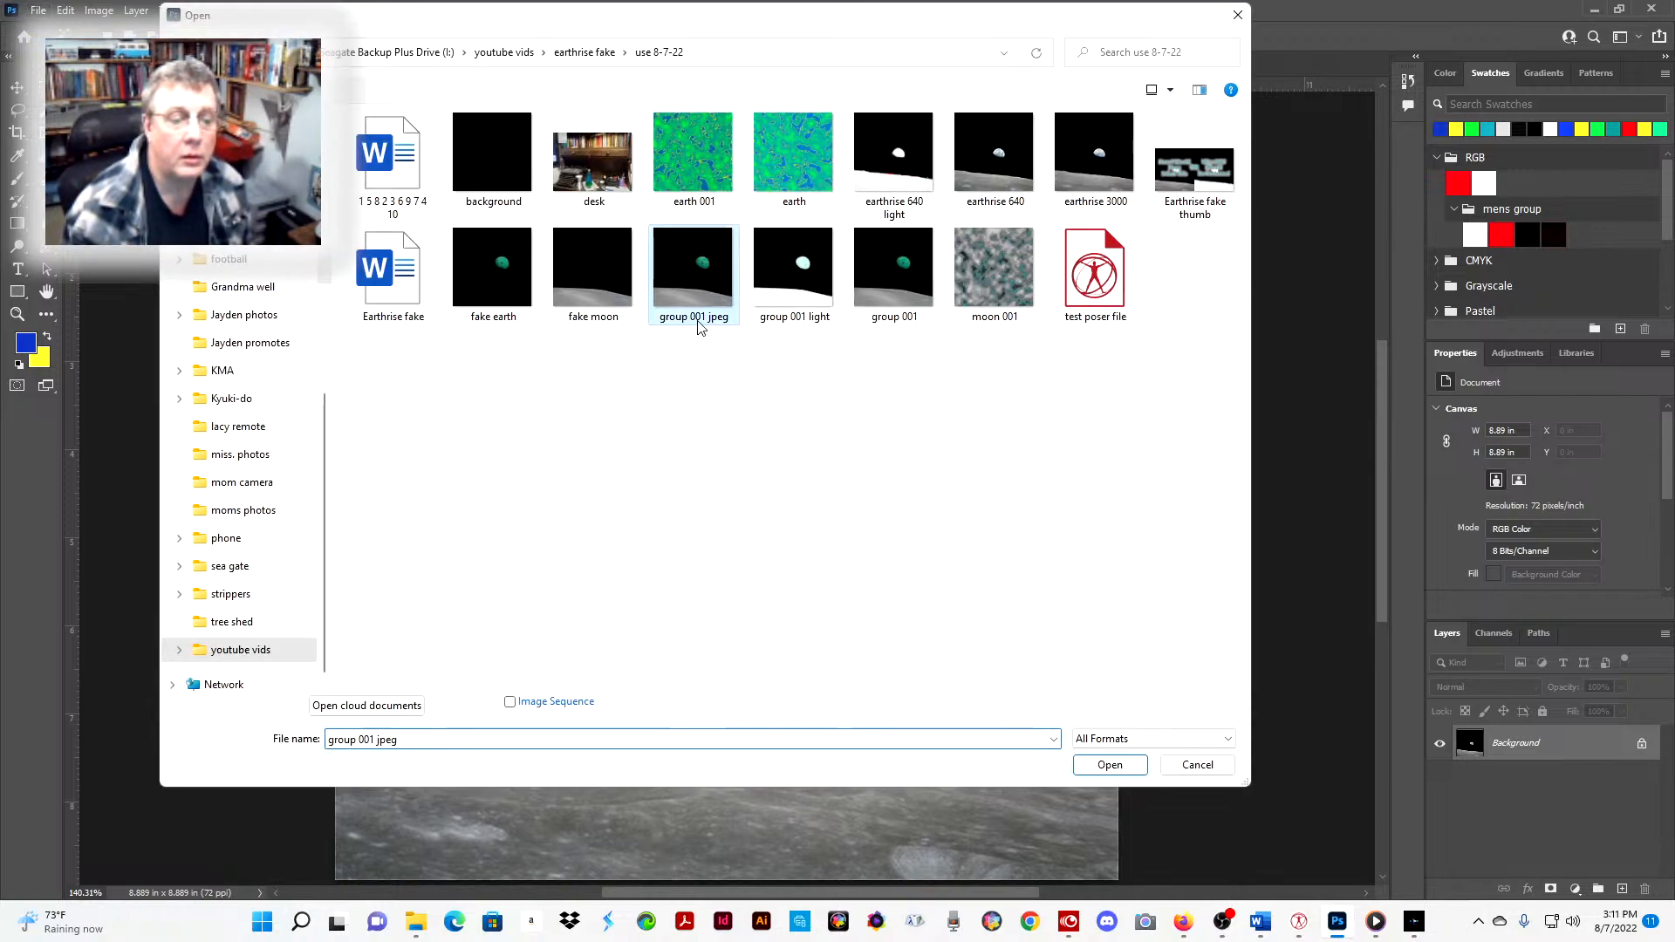
pyautogui.click(1101, 766)
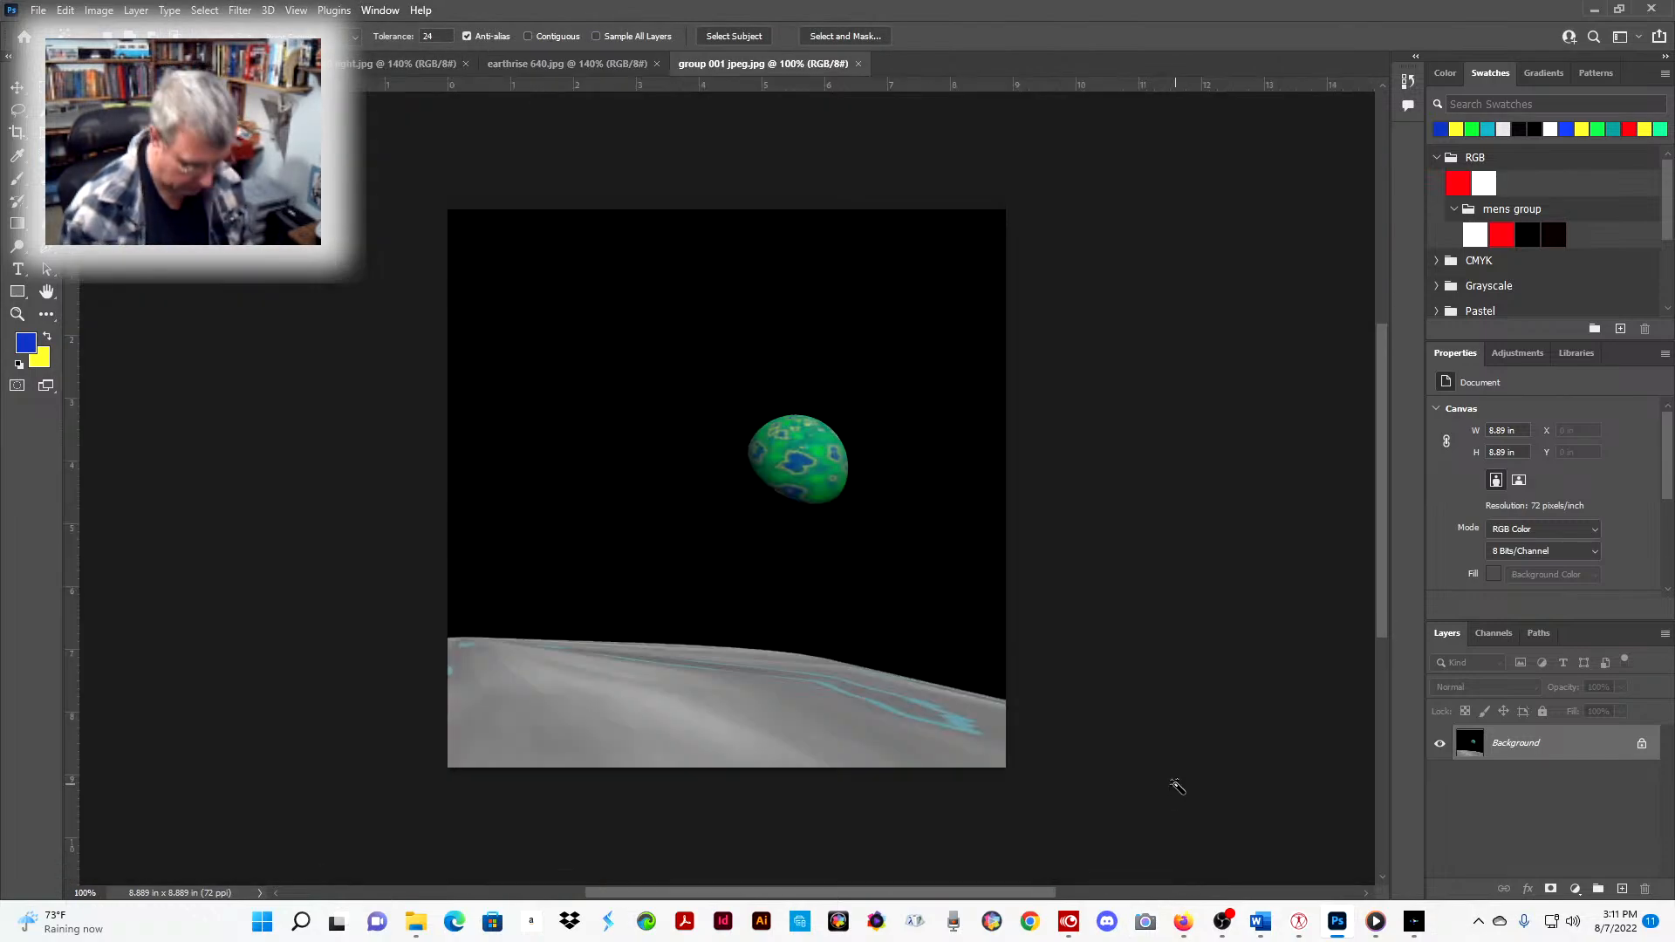
pyautogui.hotkey('ctrl', 'o')
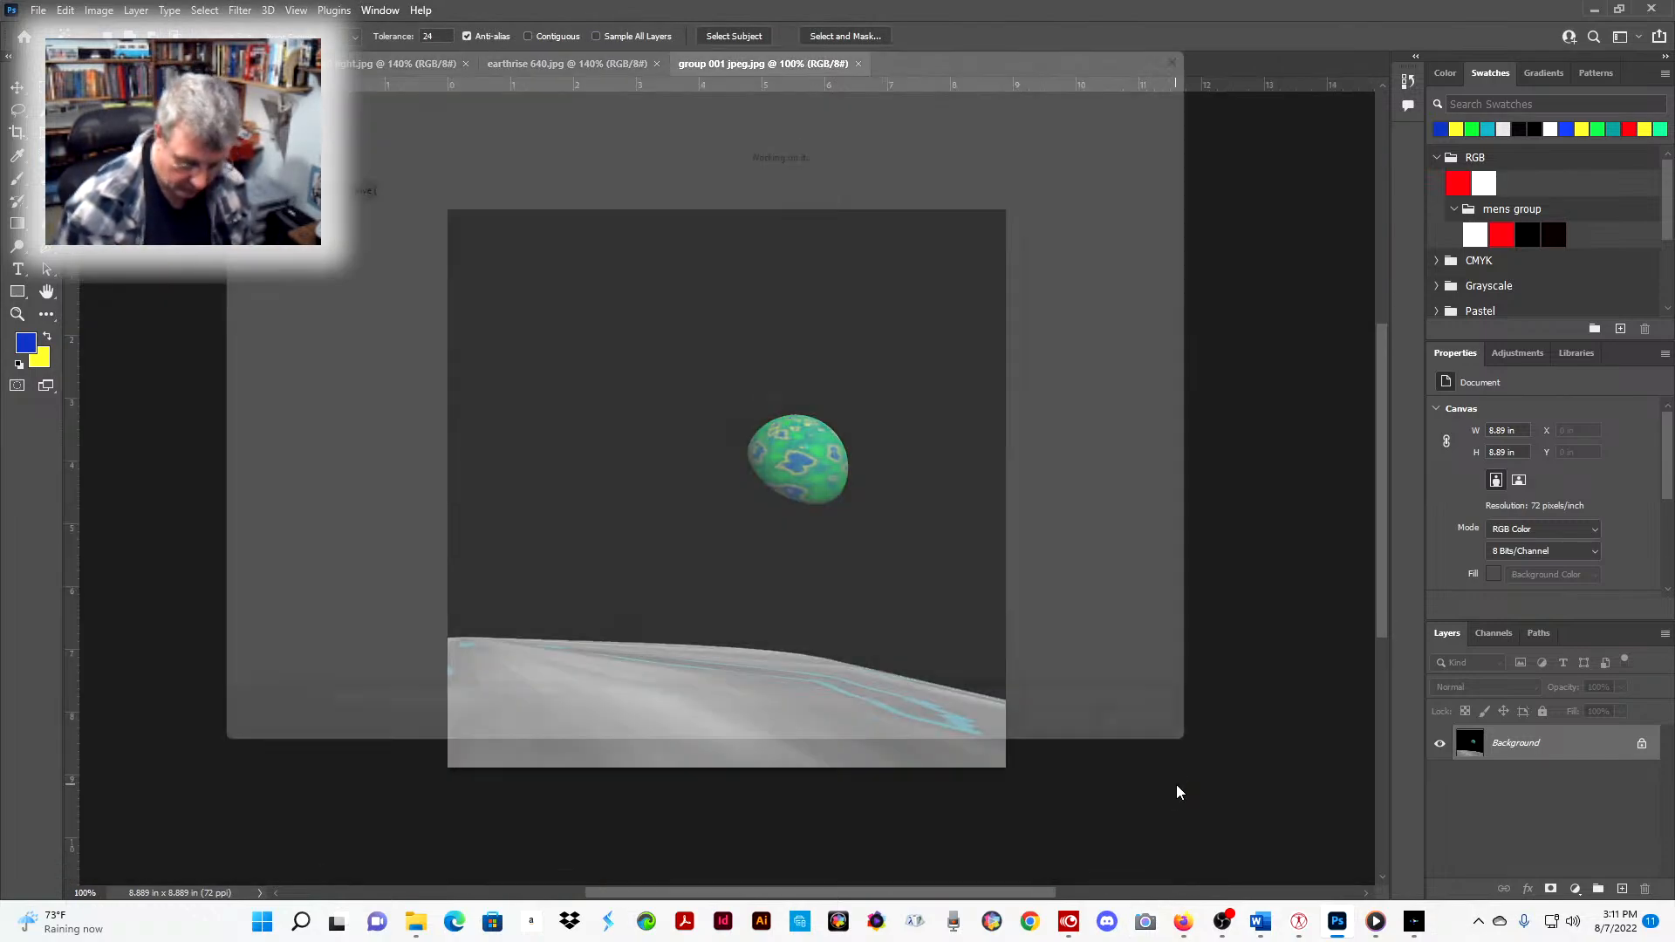
pyautogui.press('Escape')
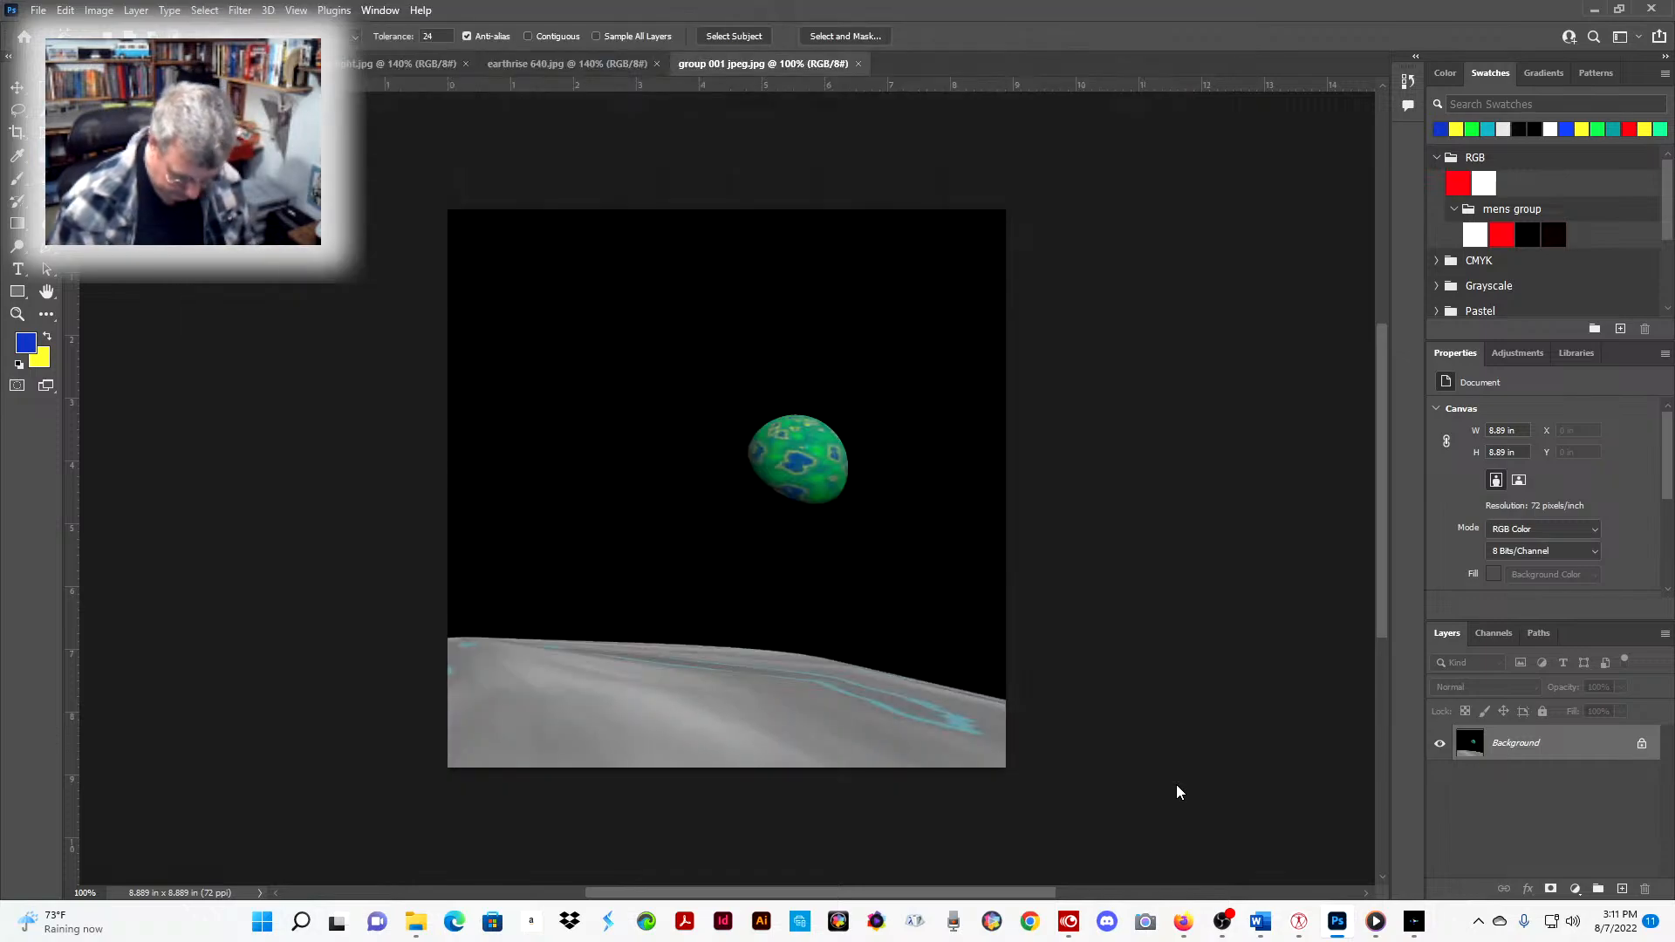
pyautogui.hotkey('ctrl', '0')
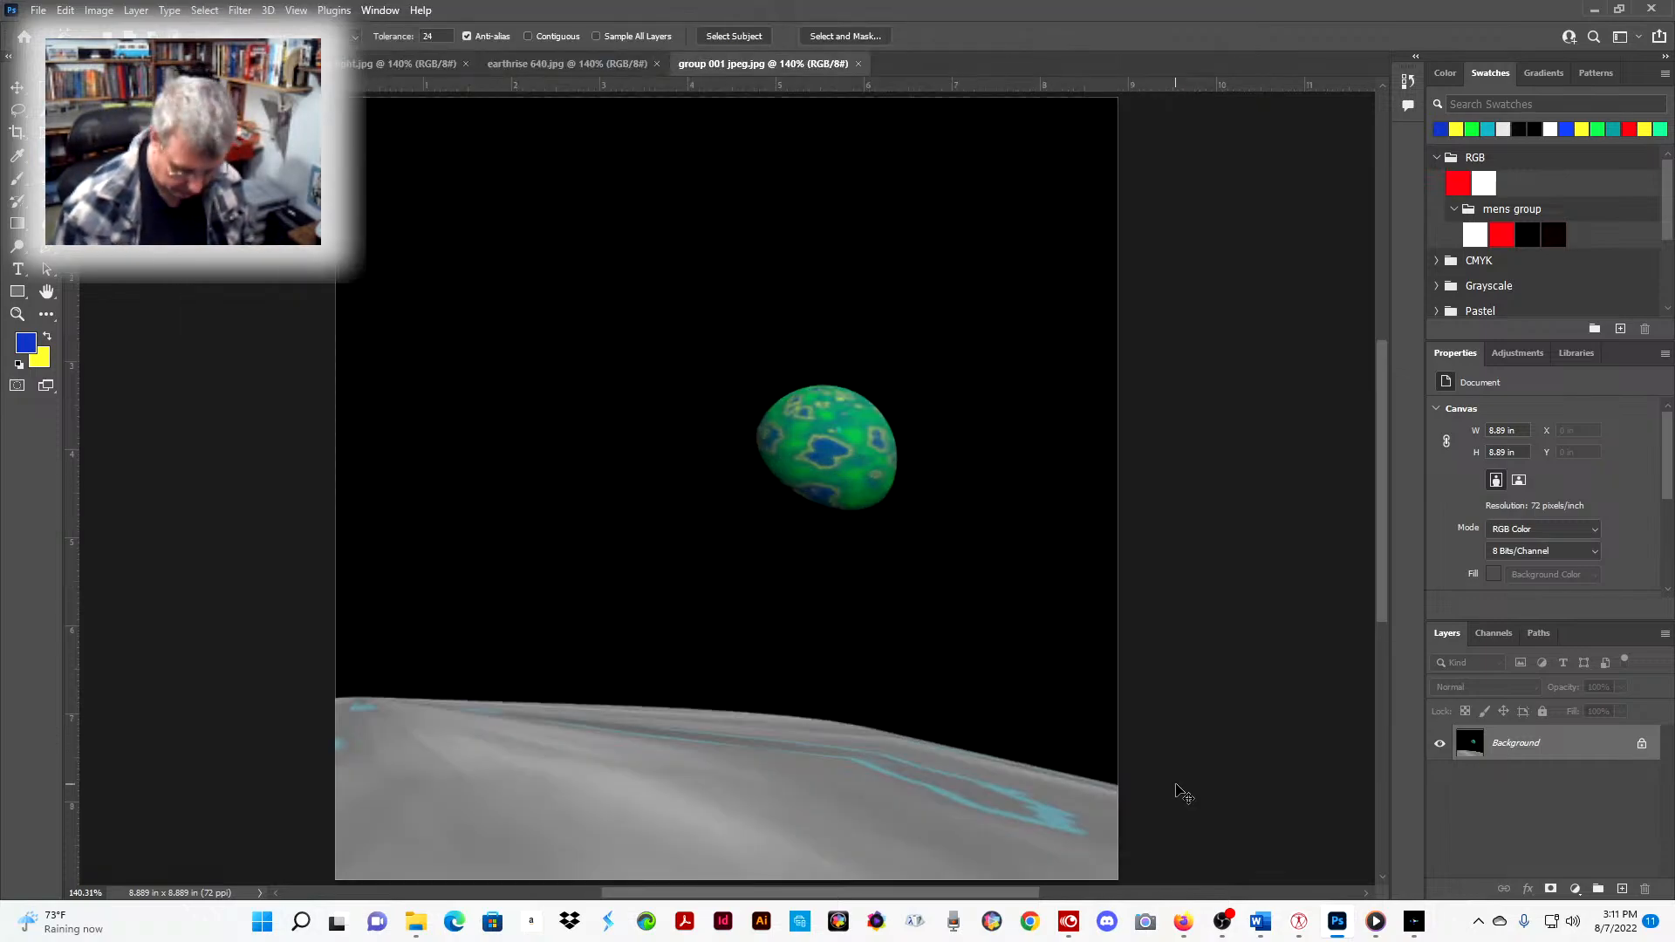
# - Brighten the JPEG composite with Levels by setting the RGB midtone input to 9.99
pyautogui.hotkey('ctrl', 'l')
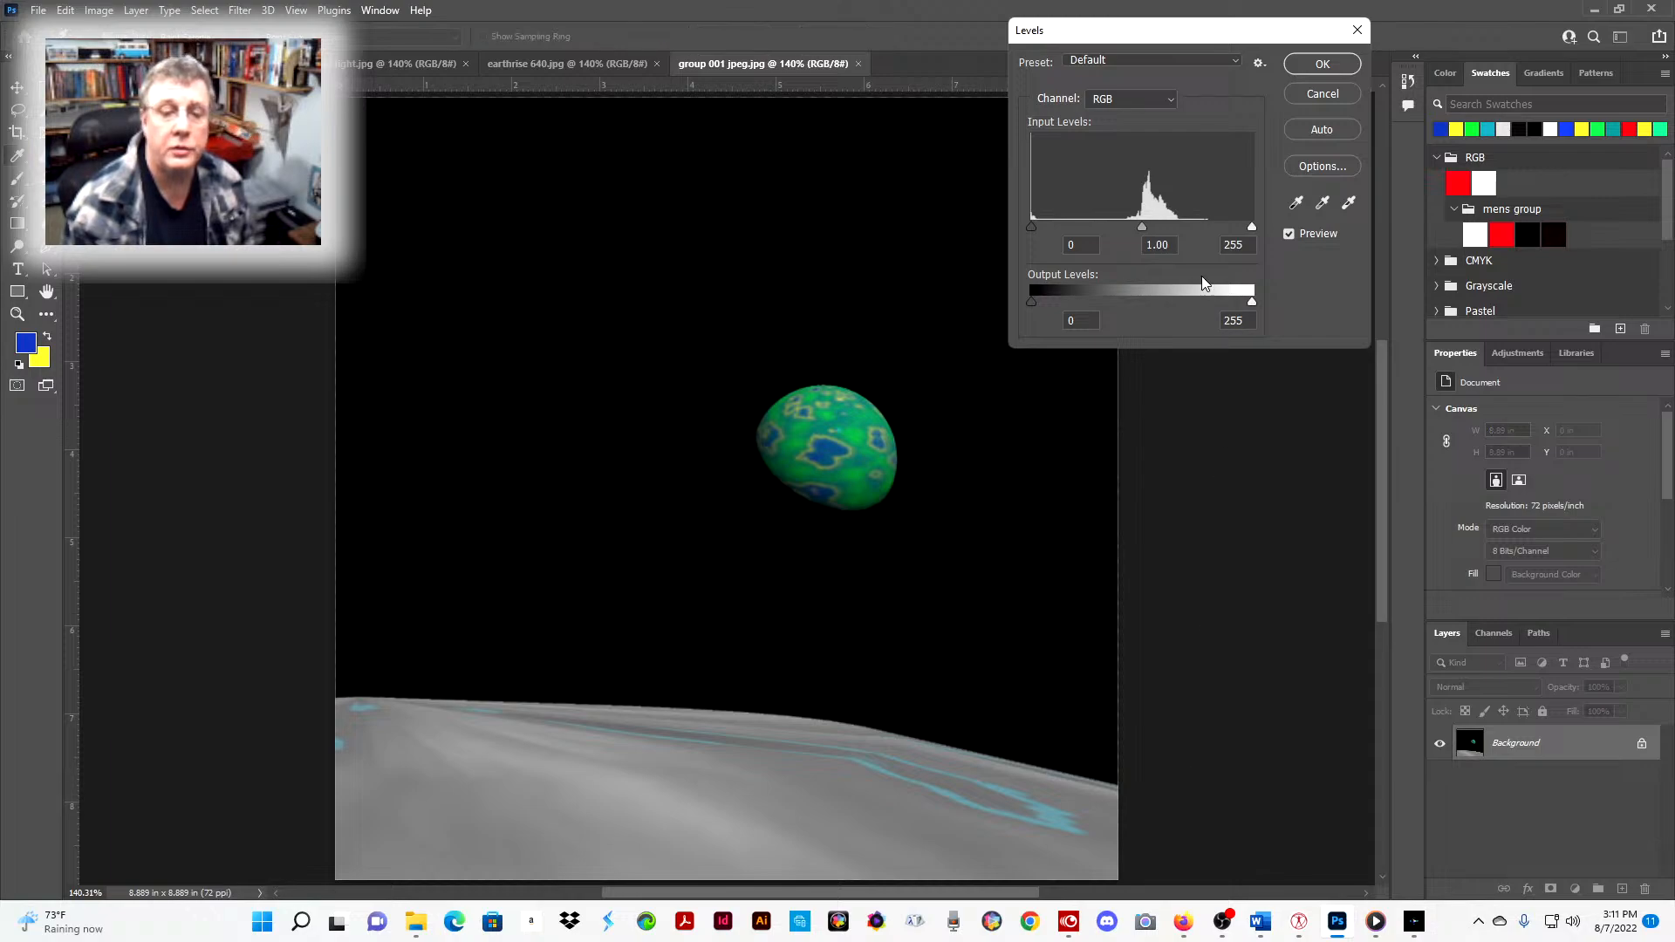
pyautogui.moveTo(1143, 225); pyautogui.dragTo(1002, 230)
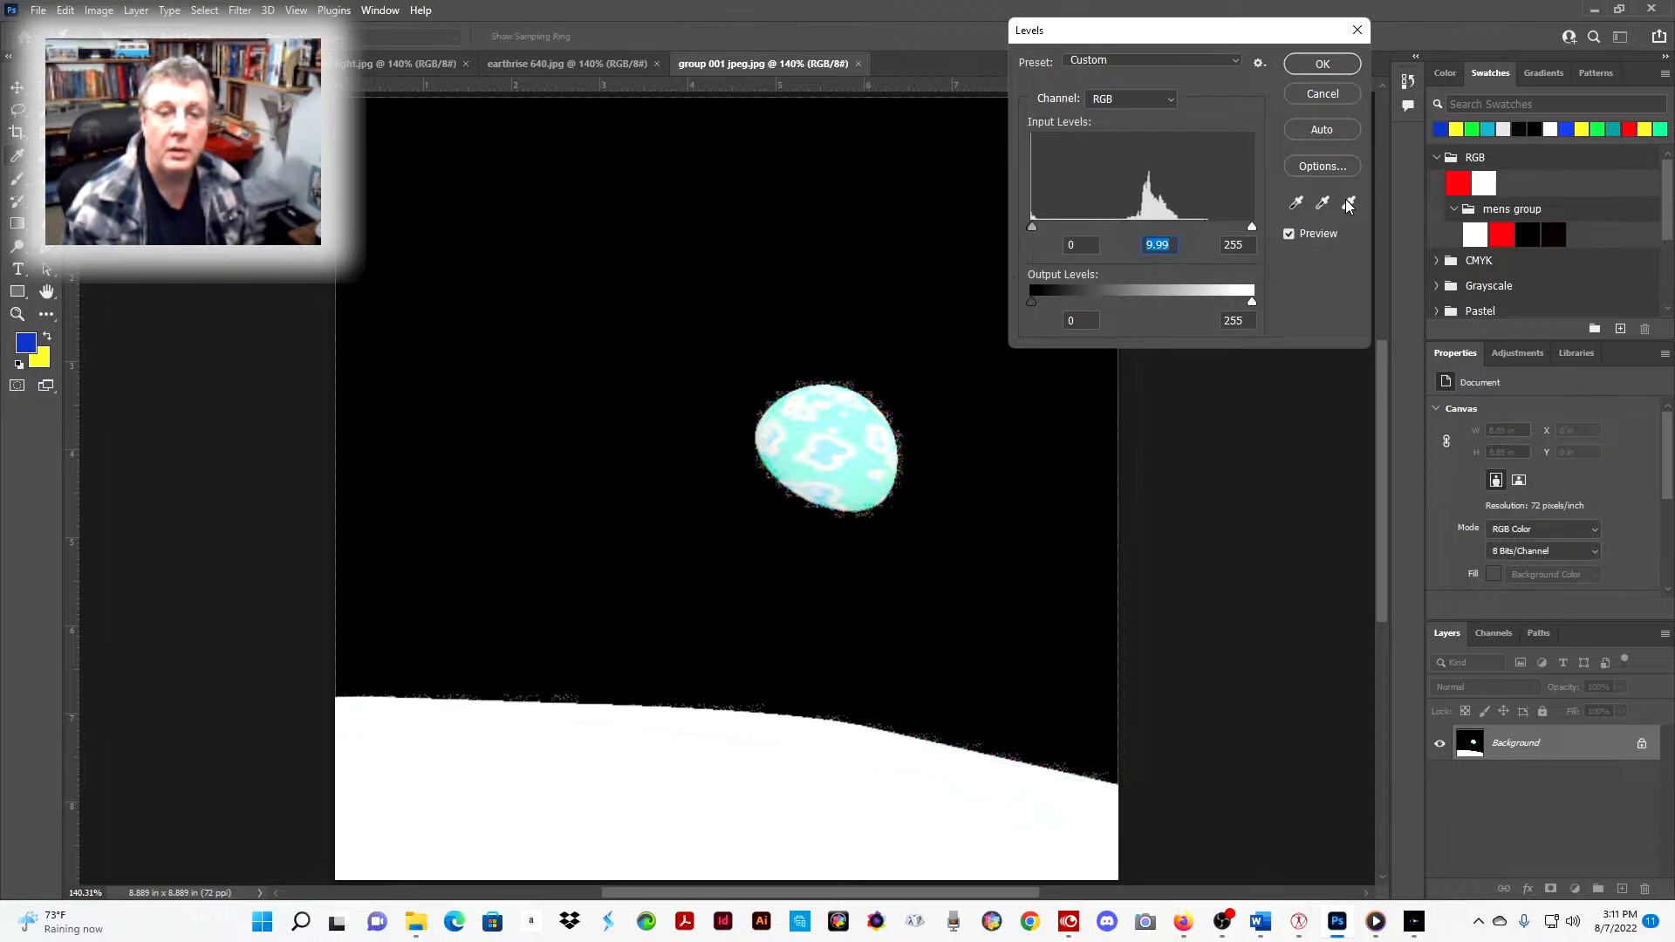
pyautogui.click(1303, 61)
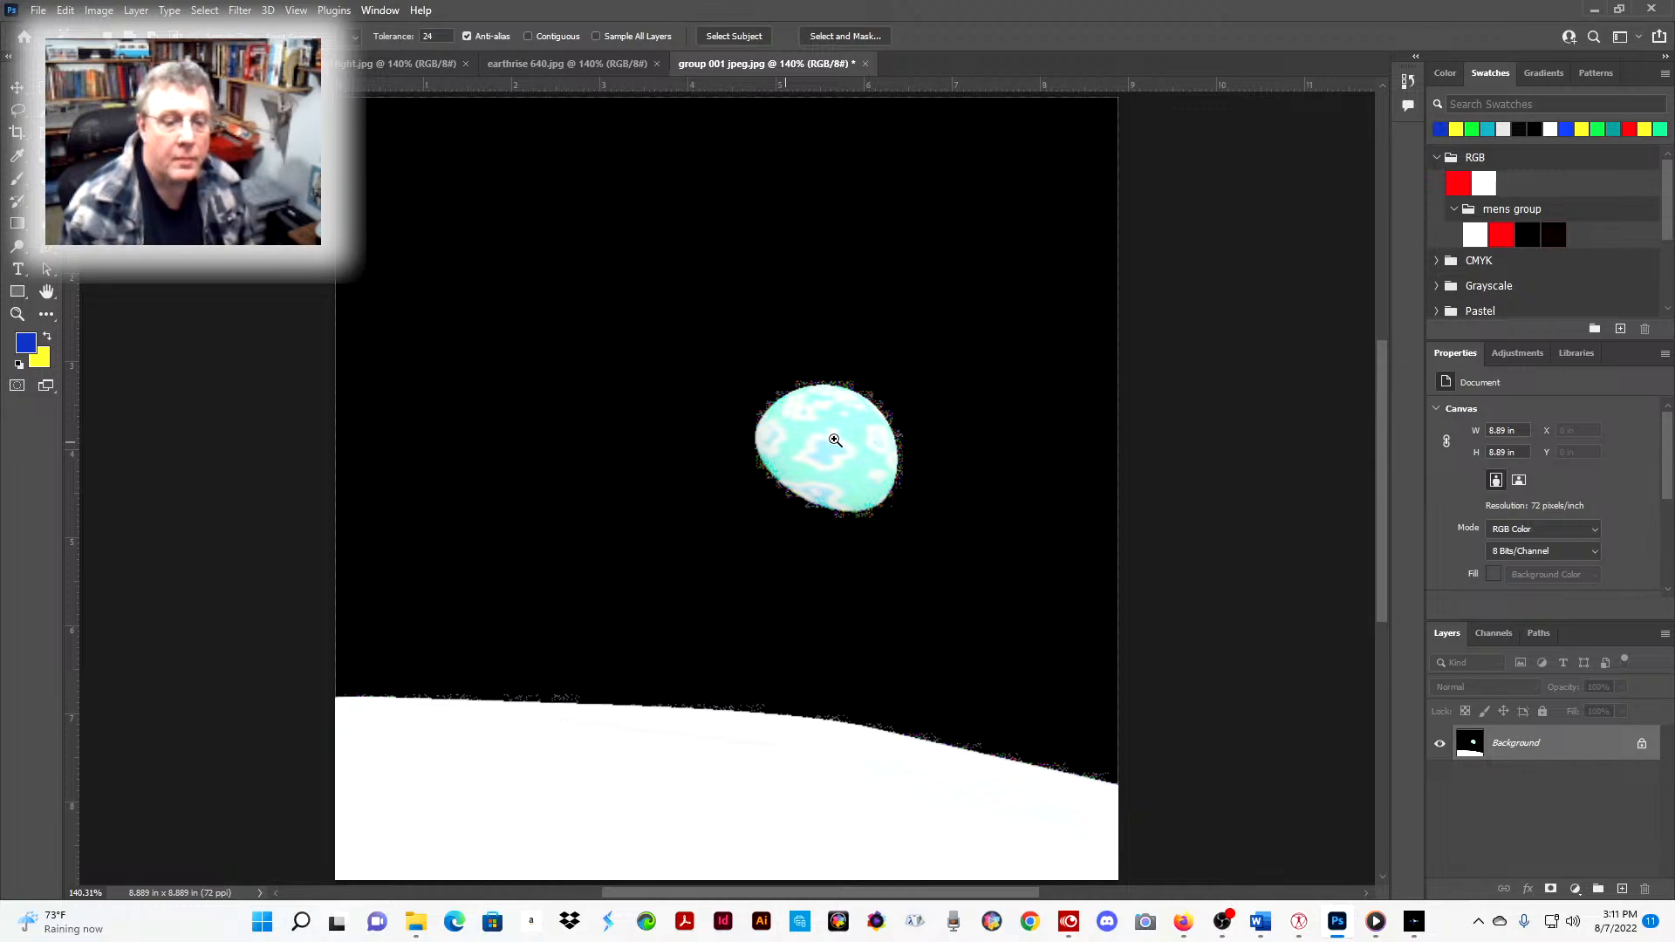
# - Compare the edge artifacts around the fake earth at 500% with those around the brightened Earthrise reference's earth at 400%
pyautogui.press('z')
pyautogui.moveTo(835, 440); pyautogui.dragTo(821, 423)
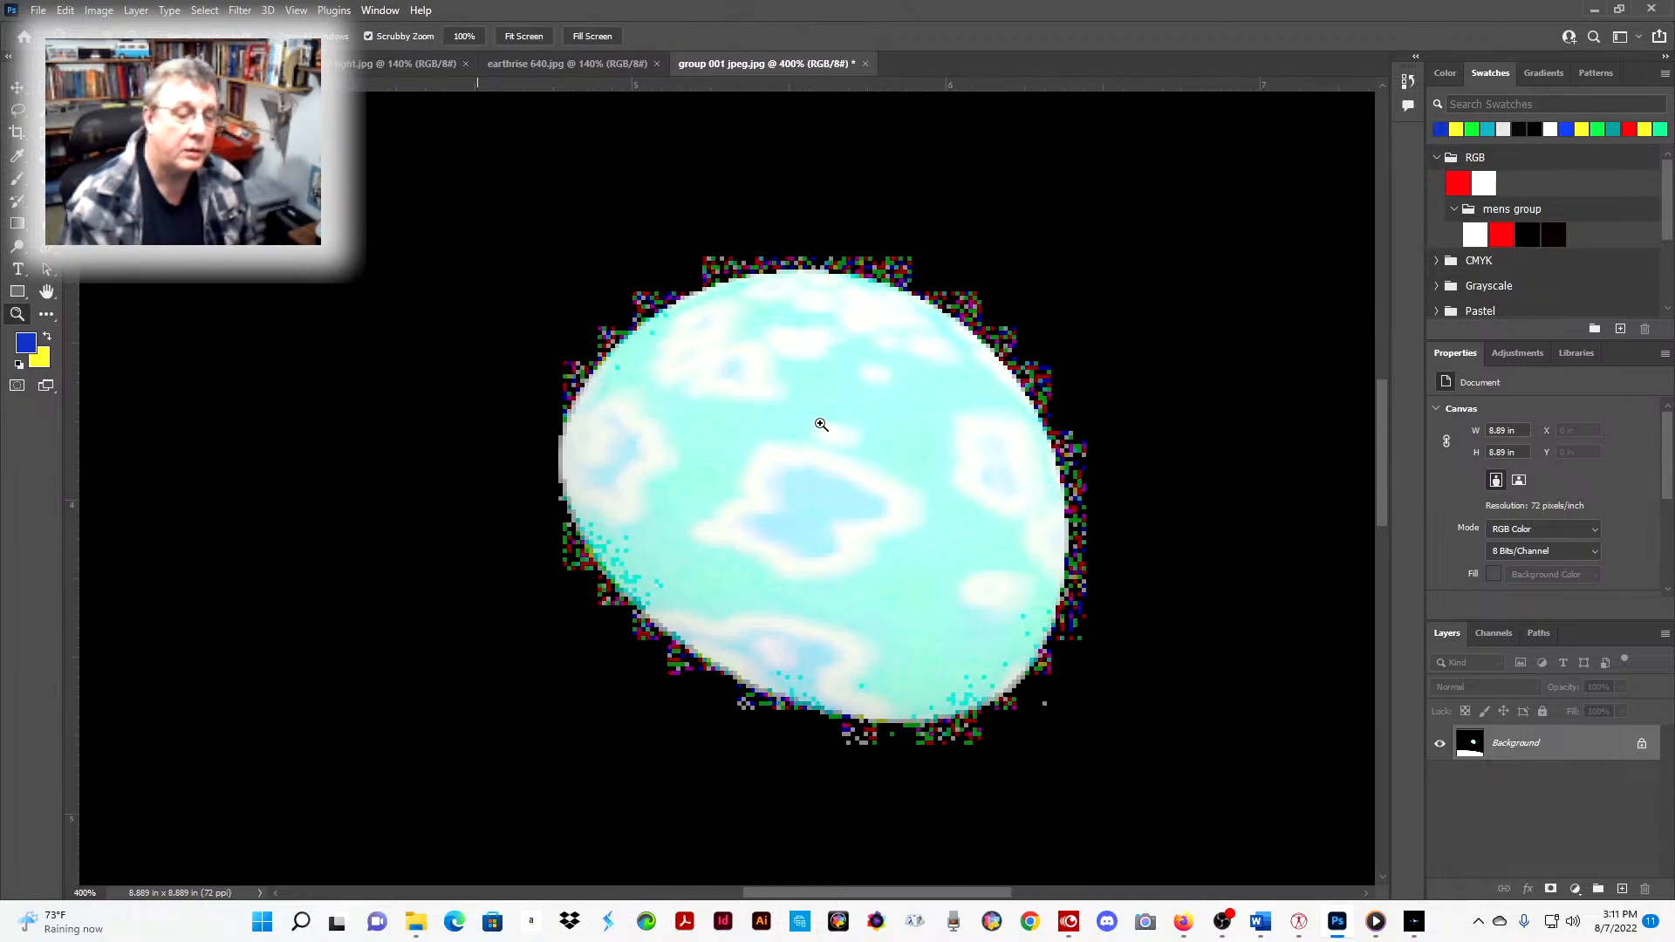
pyautogui.click(821, 423)
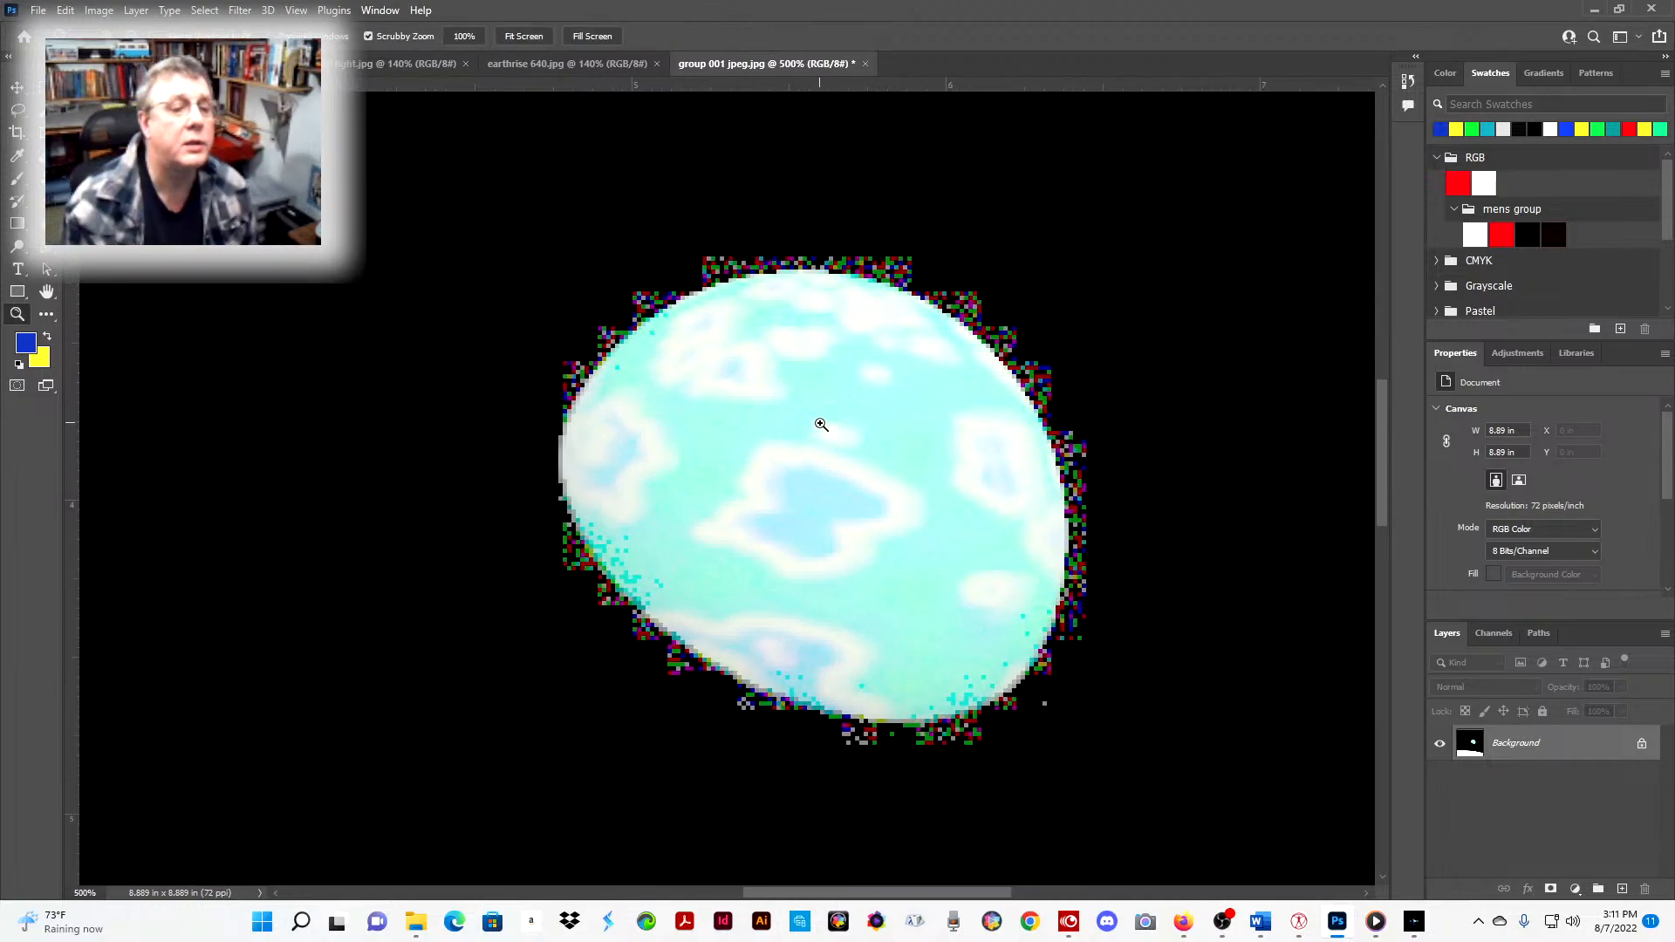
pyautogui.click(538, 63)
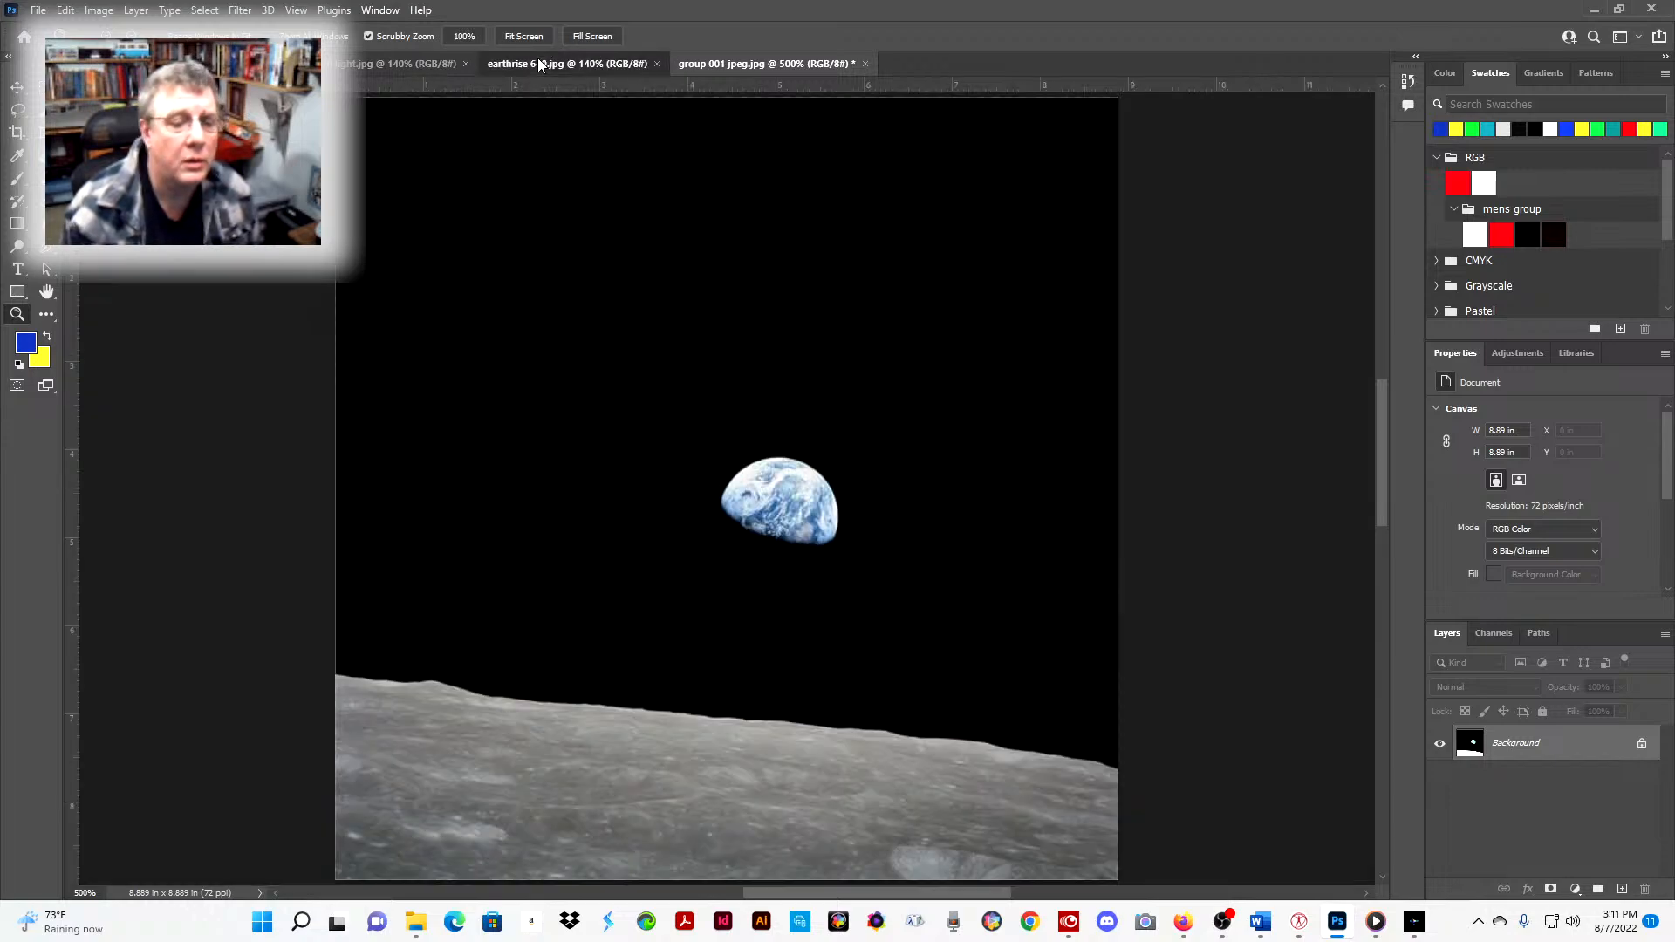
pyautogui.click(380, 66)
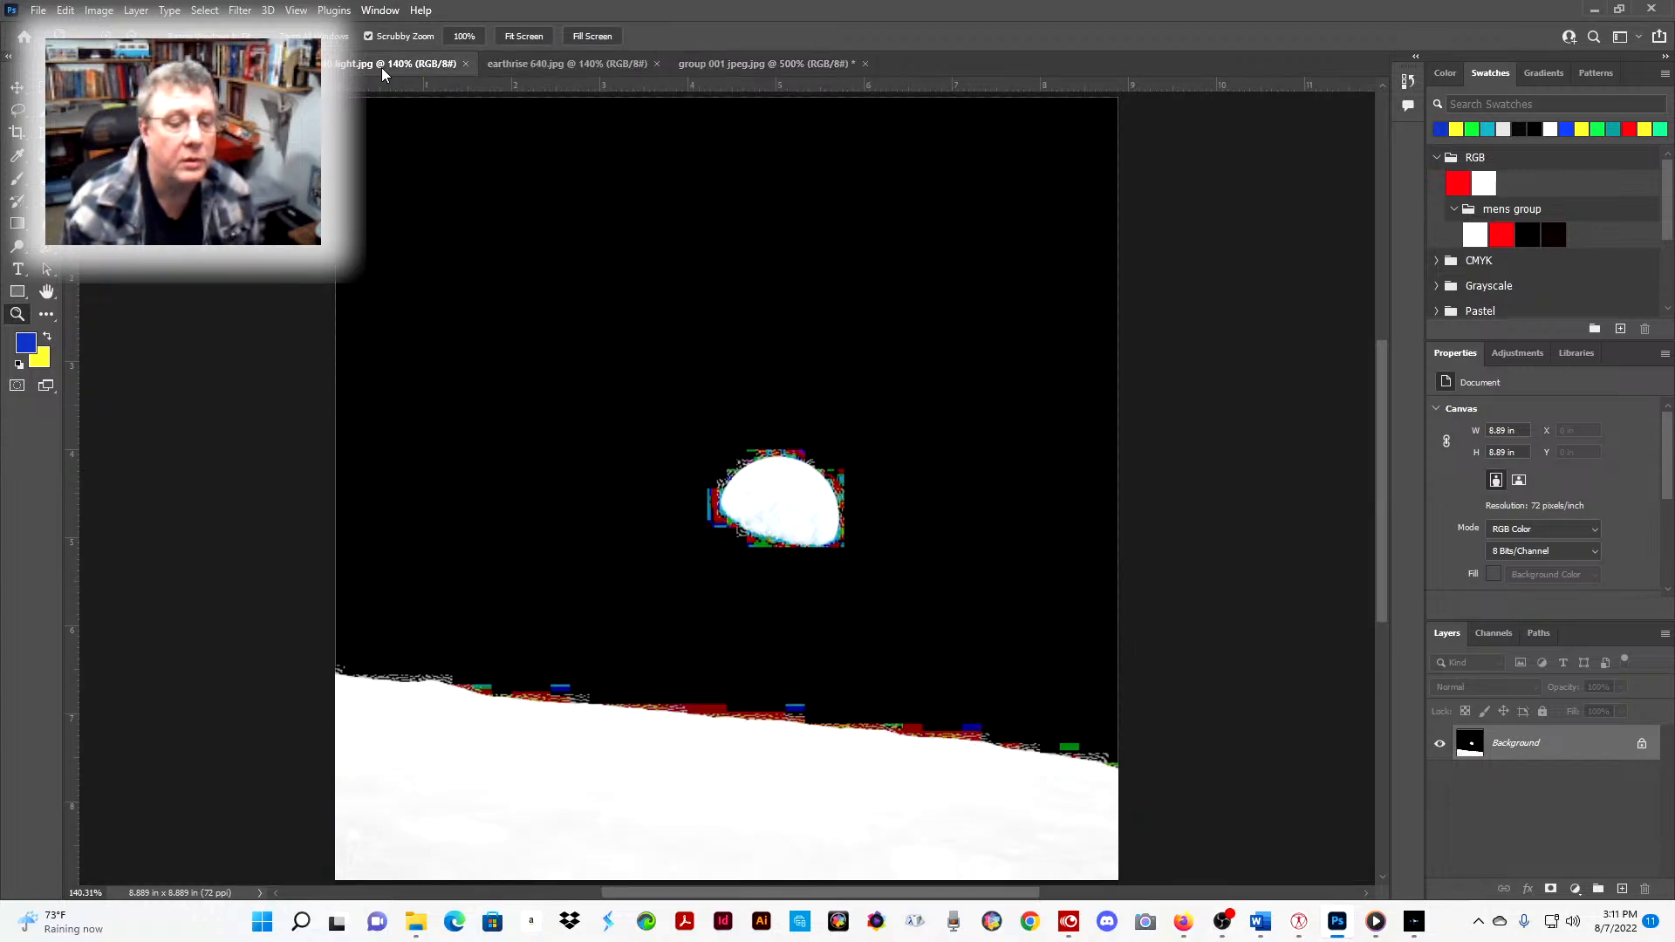
pyautogui.click(805, 506)
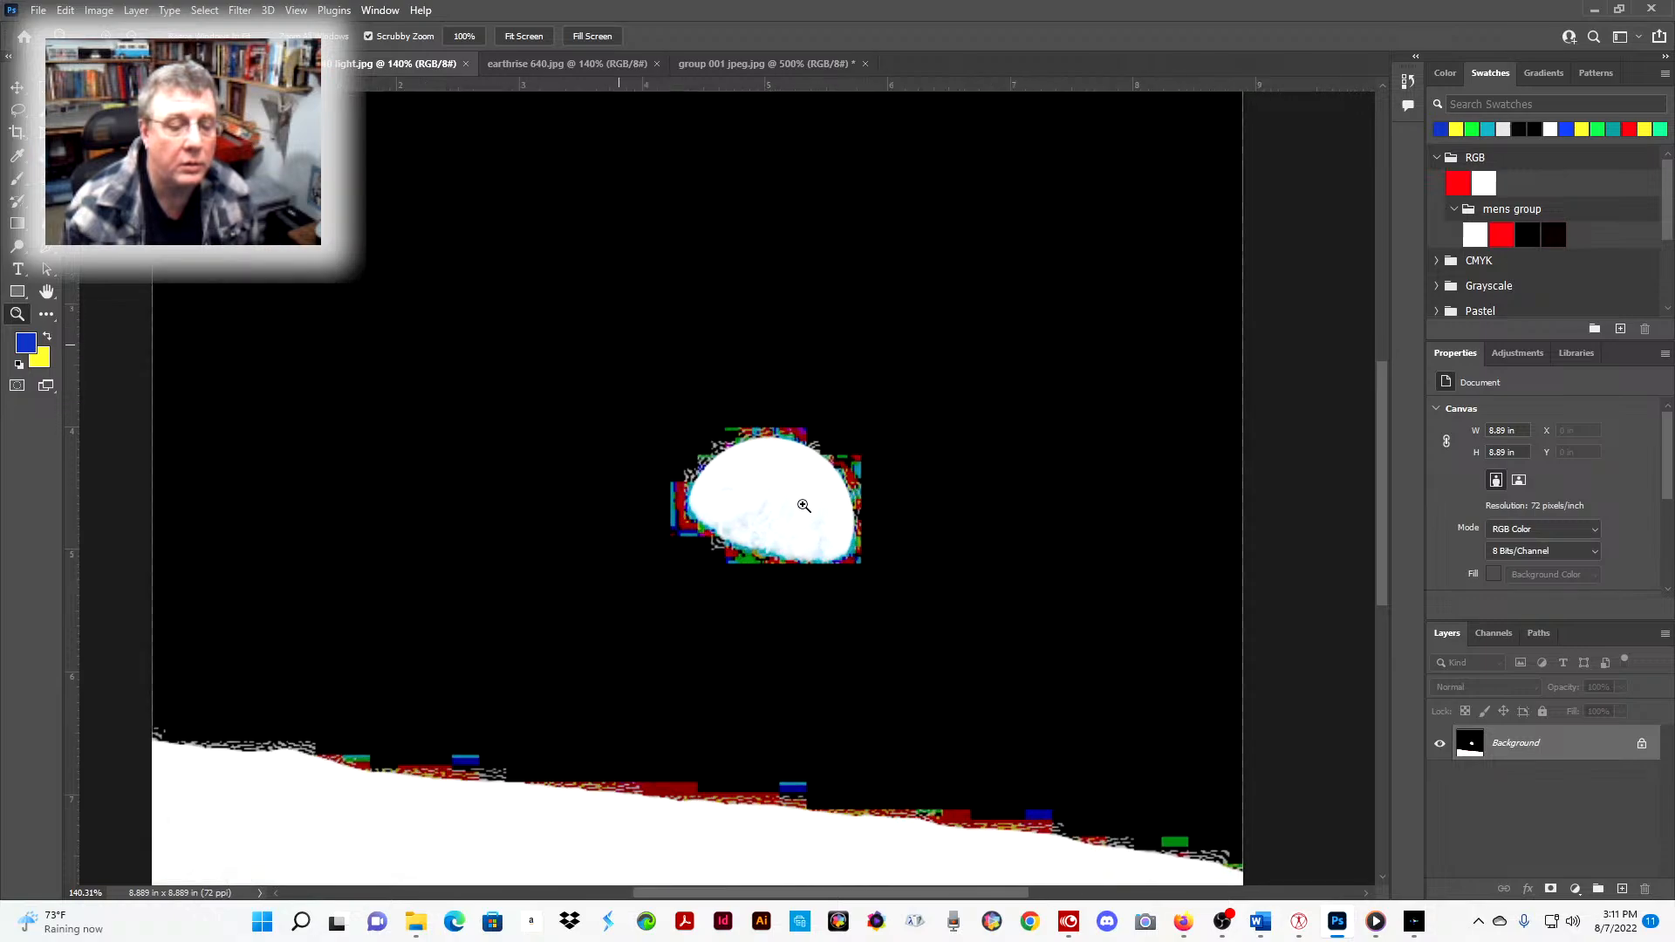
pyautogui.click(805, 506)
pyautogui.click(805, 506)
pyautogui.click(742, 59)
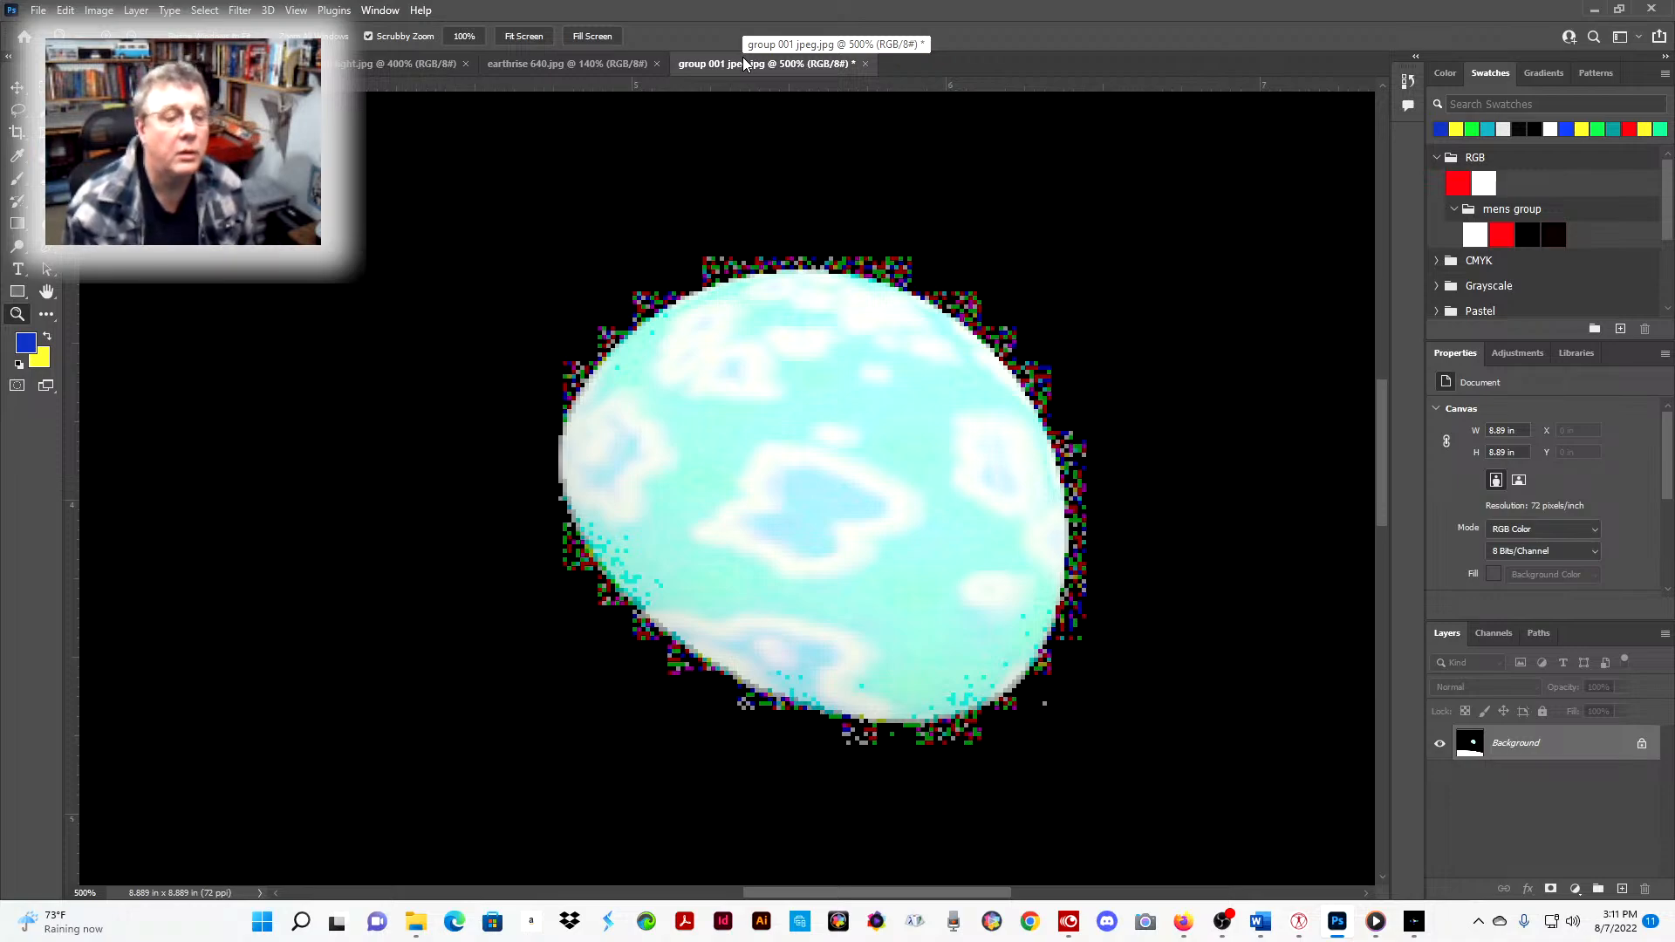
# - Compare the brightened JPEG composite with the brightened and original Earthrise references, all fitted to the view
pyautogui.hotkey('ctrl', '0')
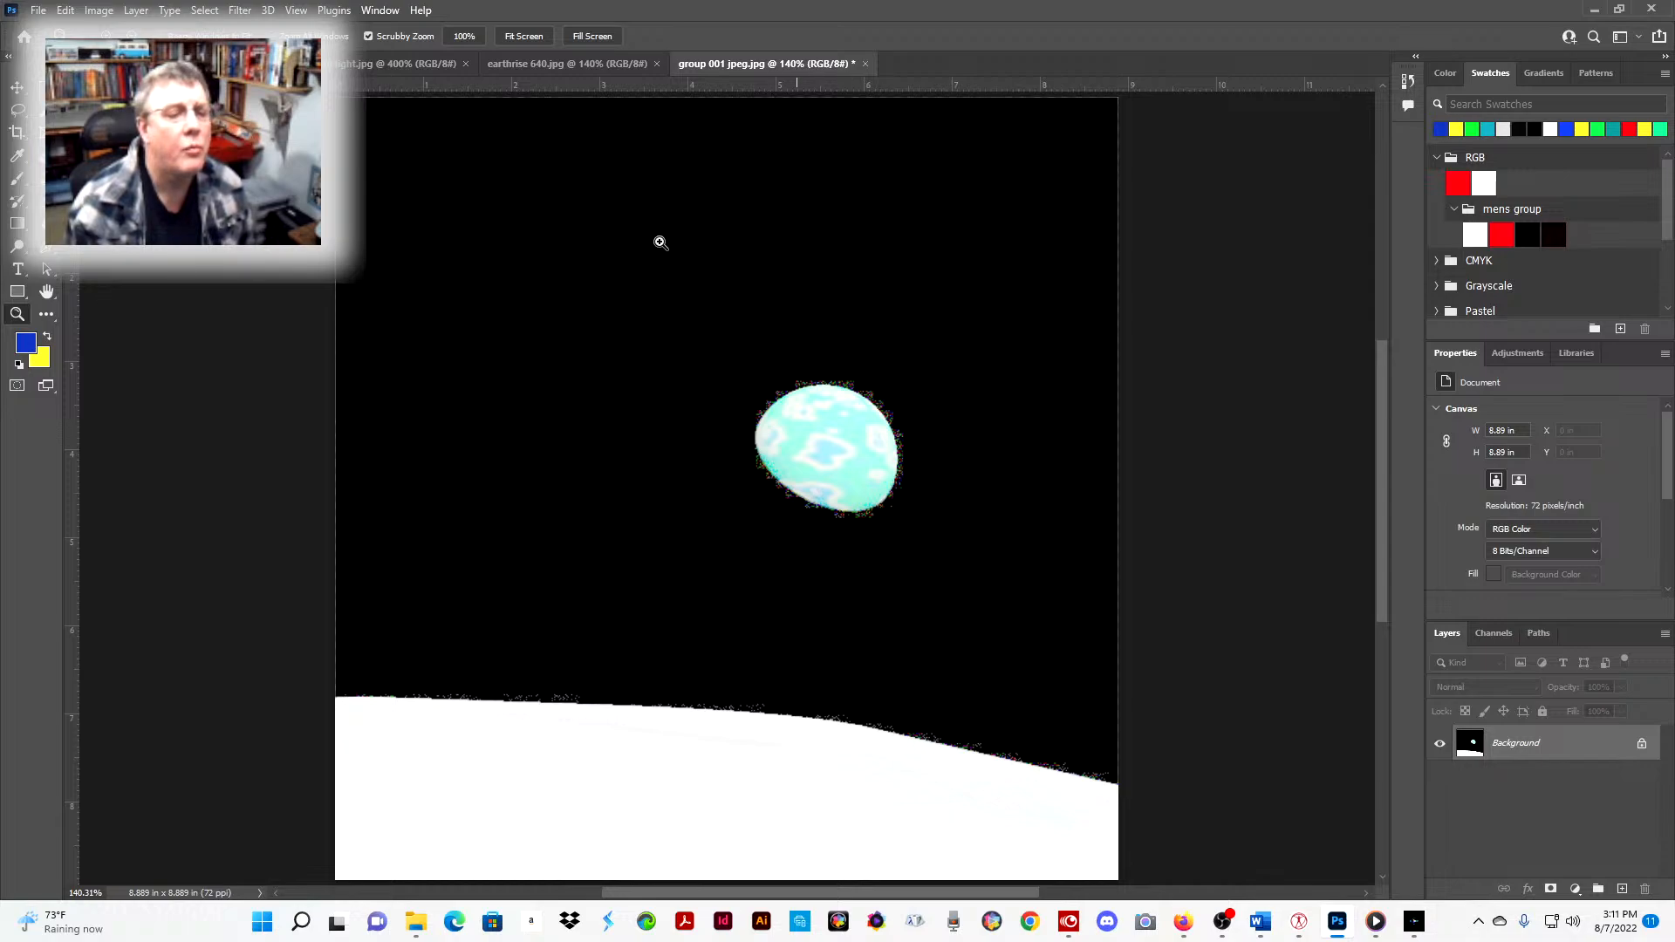
pyautogui.click(347, 68)
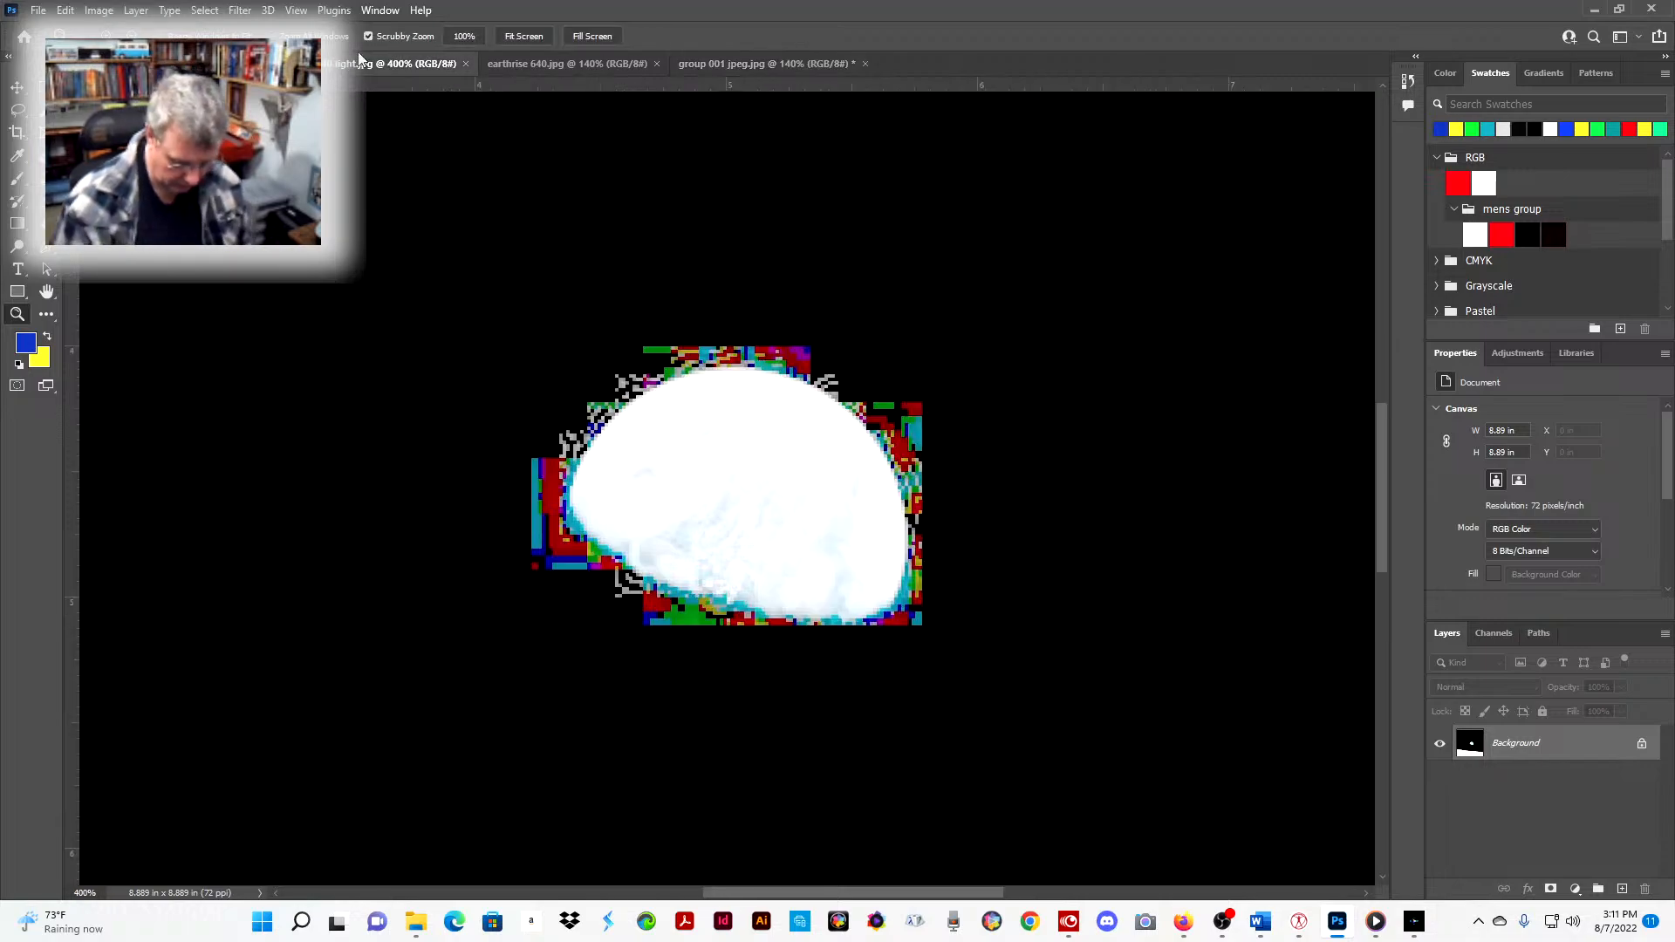
pyautogui.hotkey('ctrl', '0')
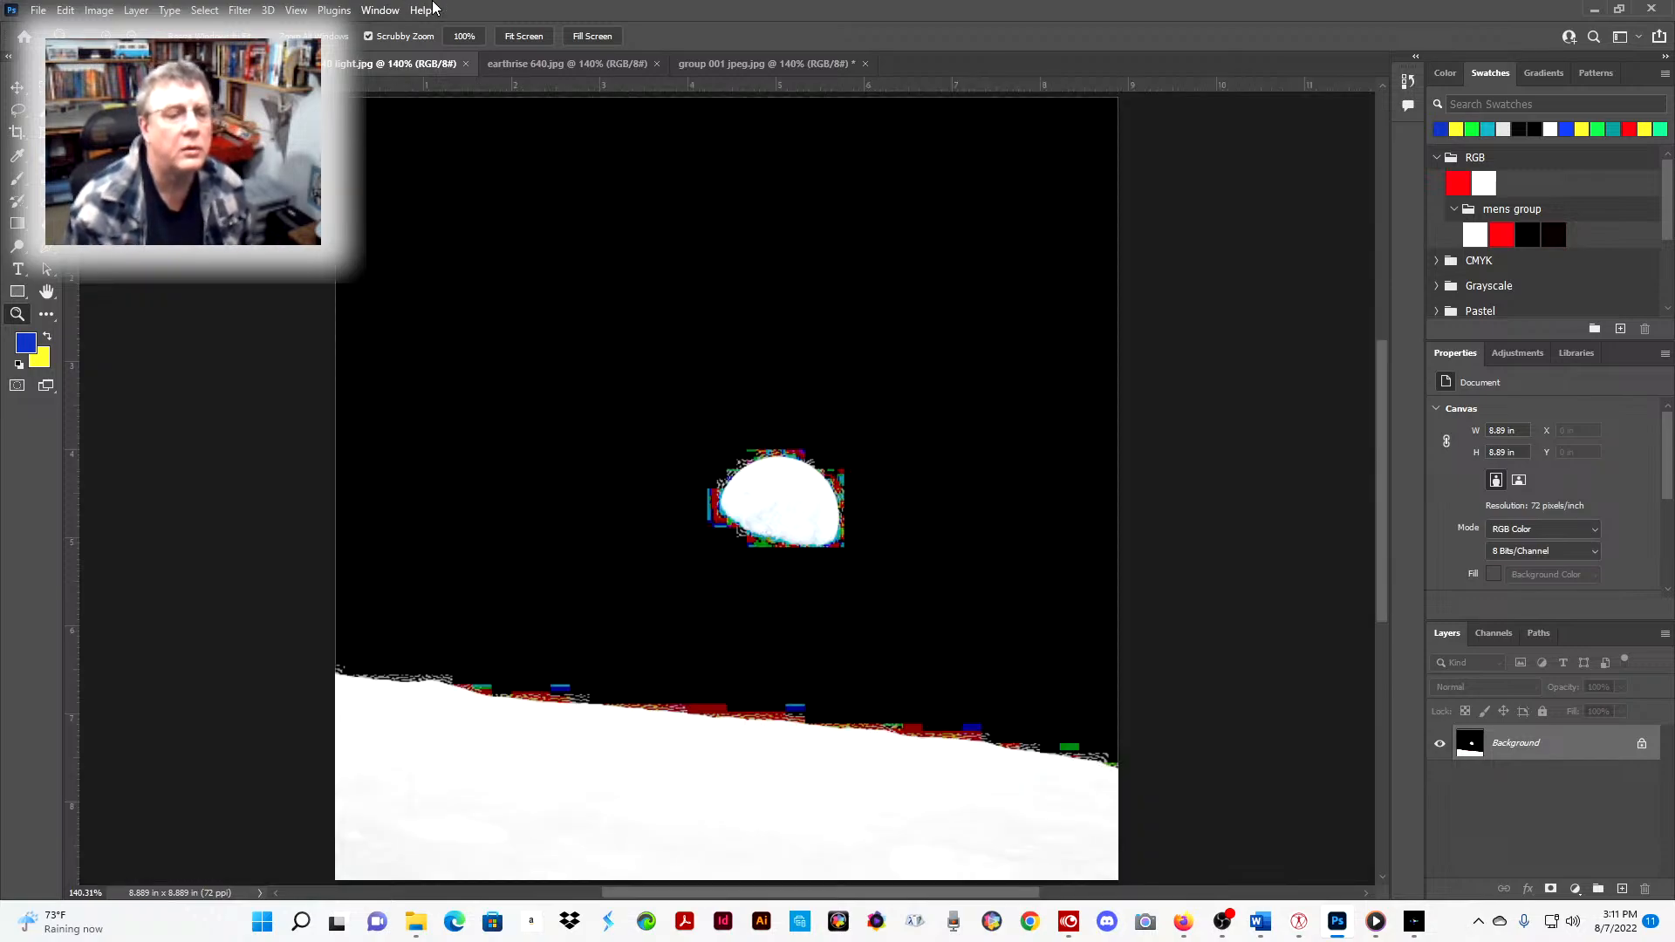
pyautogui.click(510, 66)
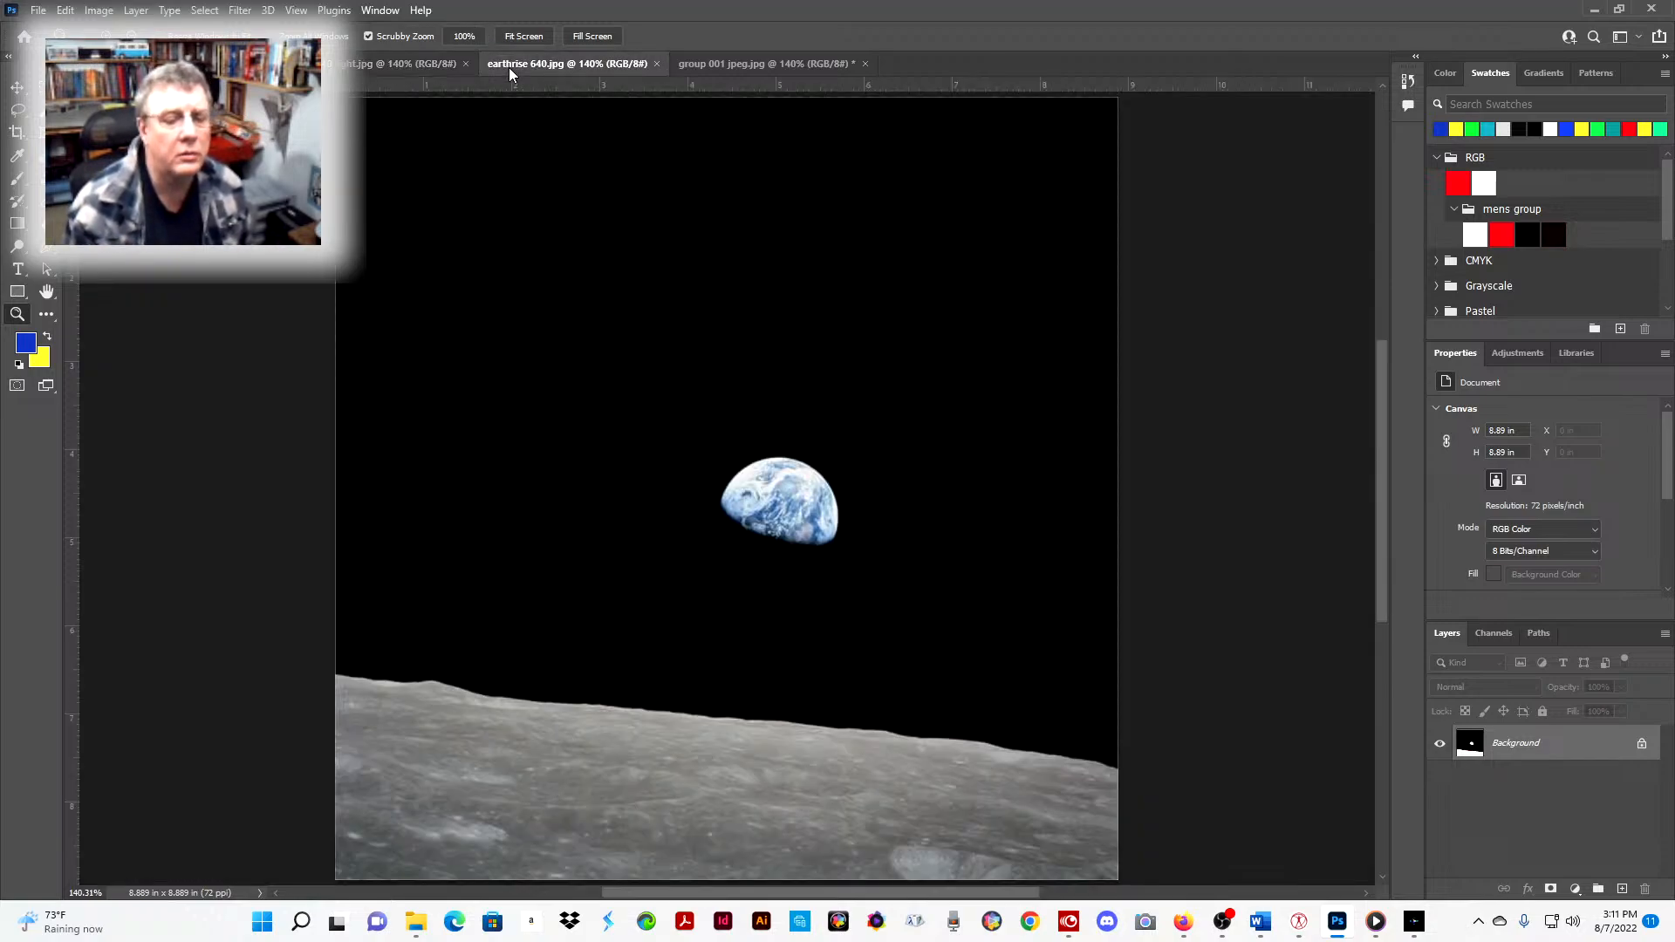
pyautogui.click(746, 62)
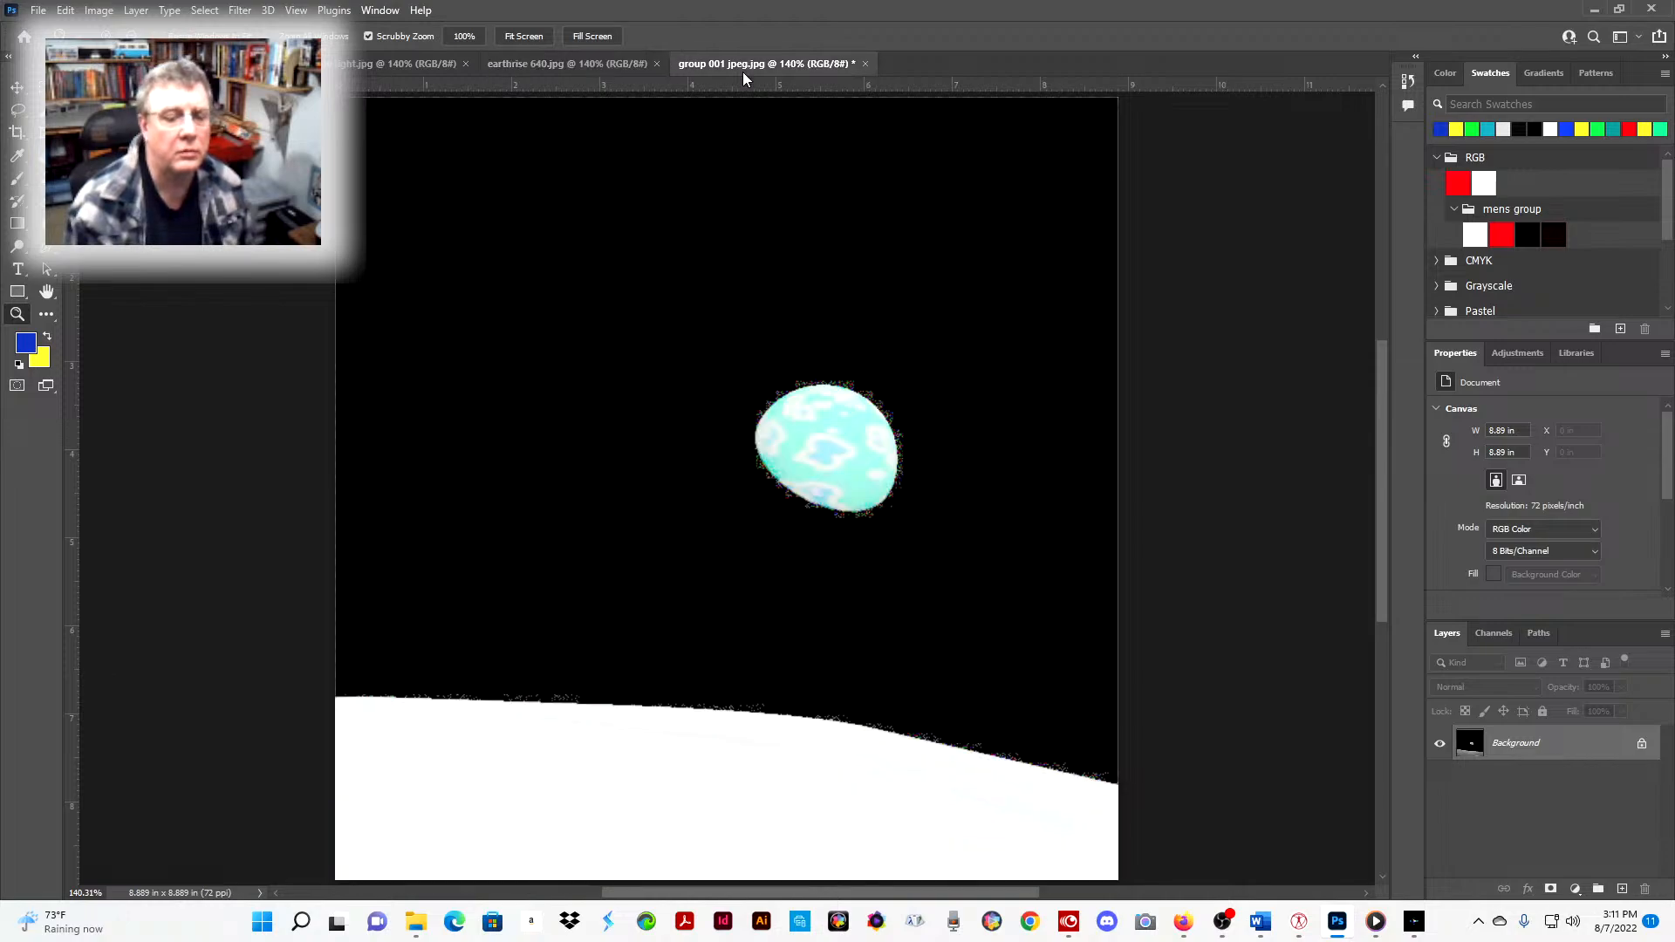
# - Try to open group 001 jpeg.jpg again from the use 8-7-22 folder
pyautogui.click(37, 11)
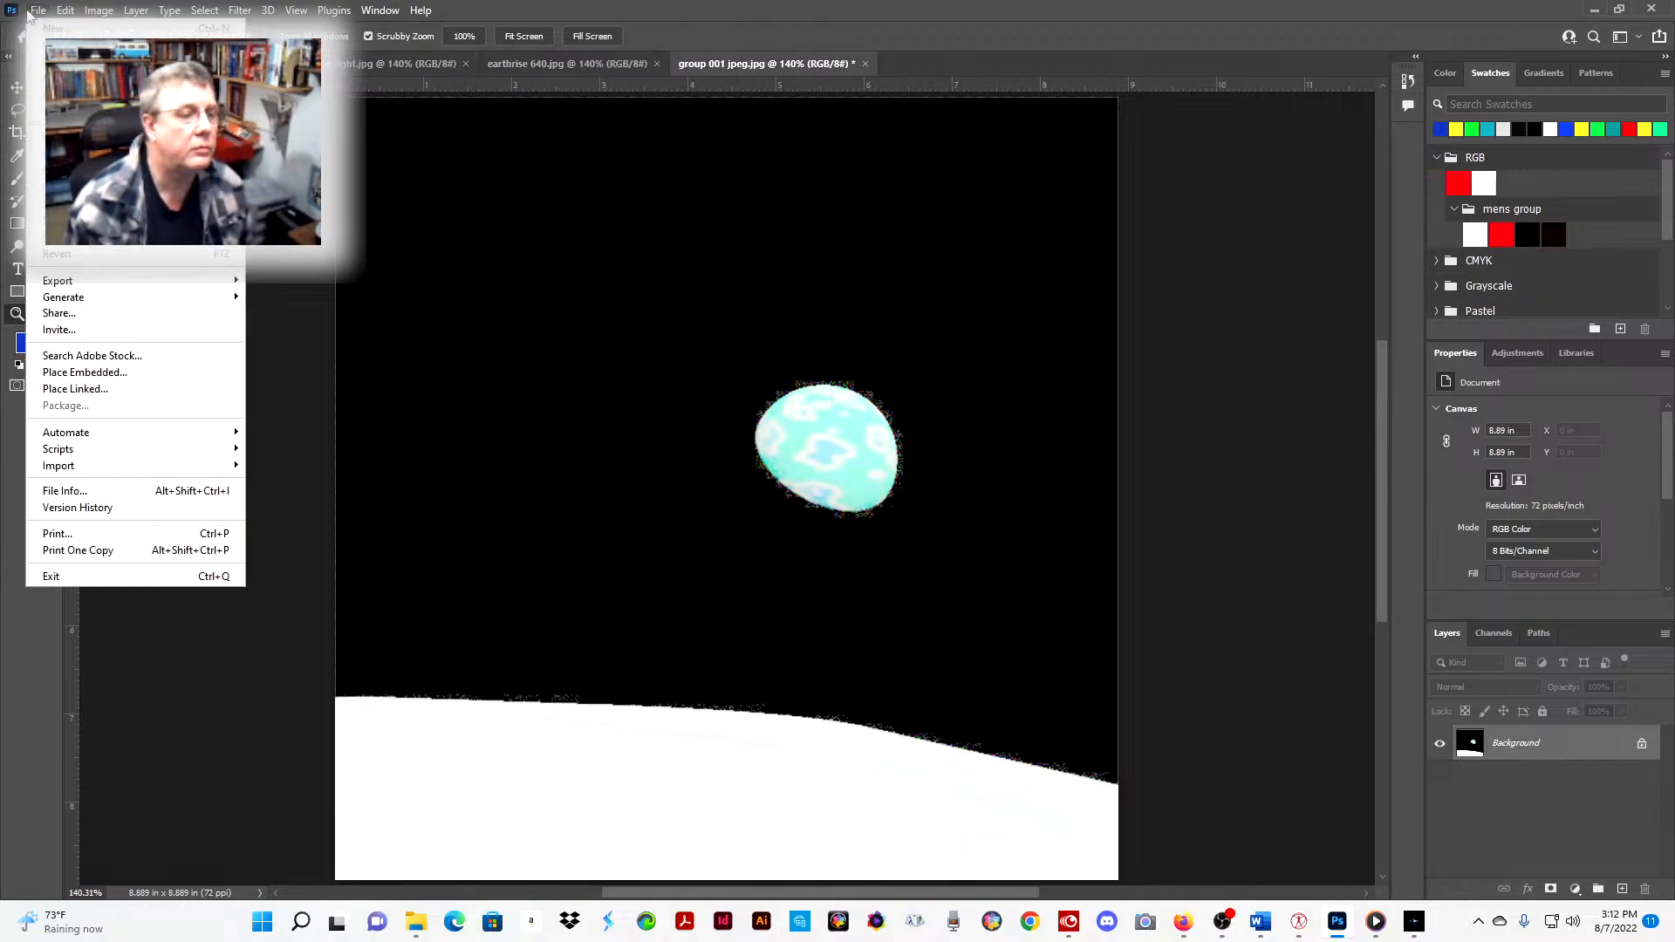
pyautogui.press('Escape')
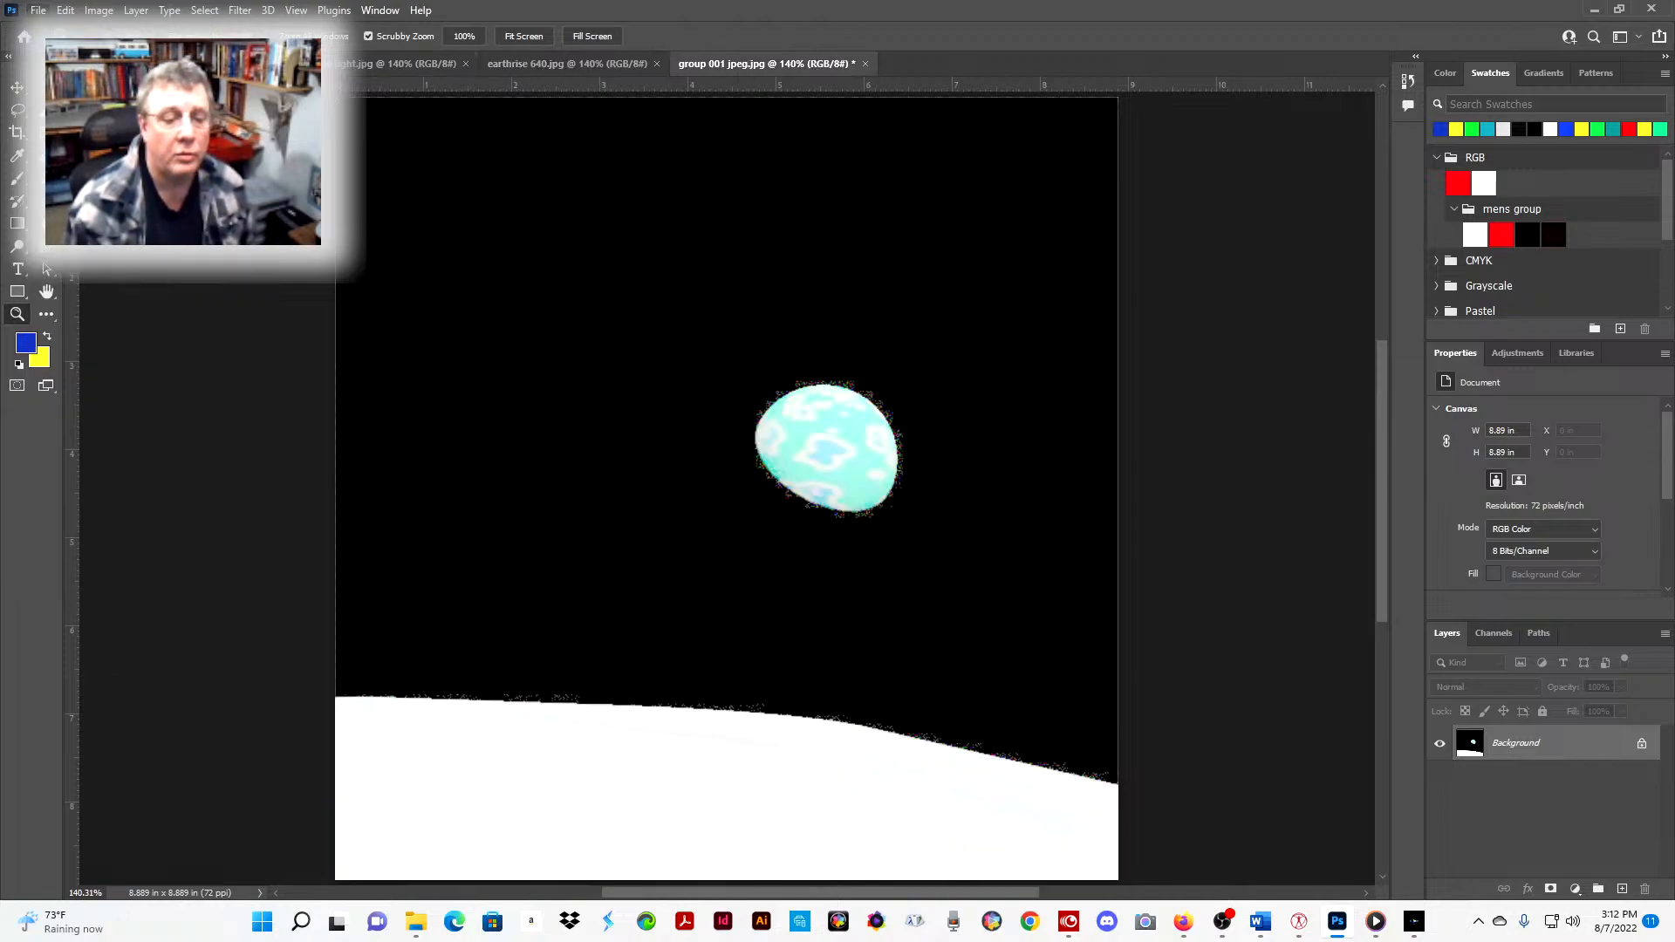
pyautogui.hotkey('ctrl', 'o')
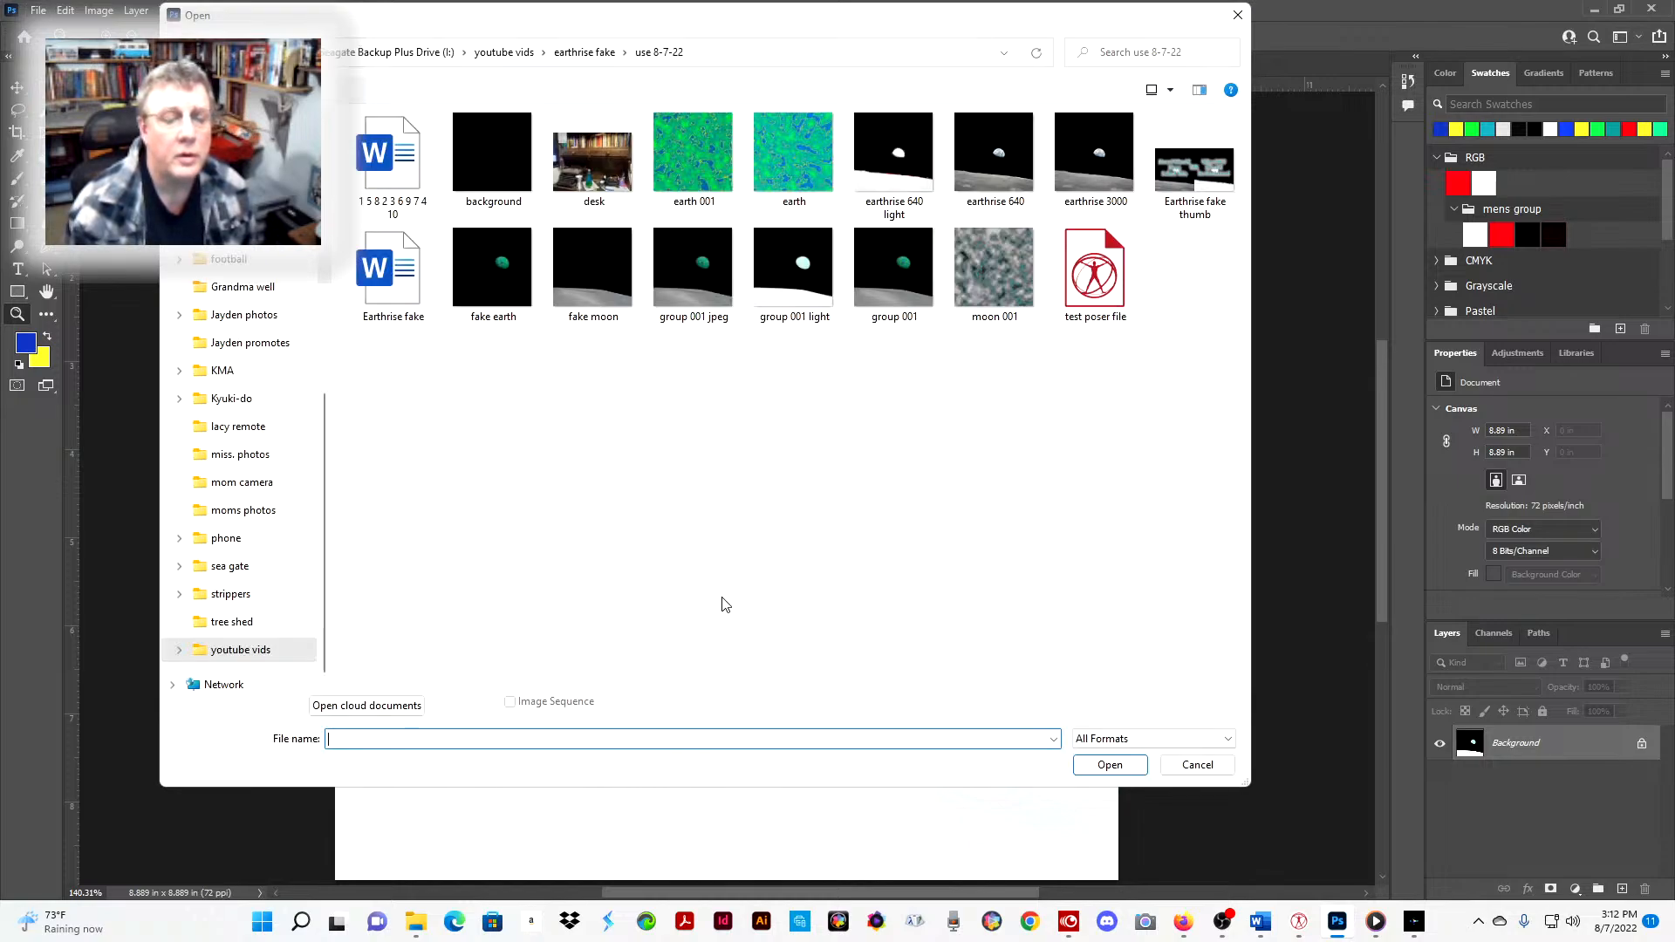
pyautogui.click(703, 279)
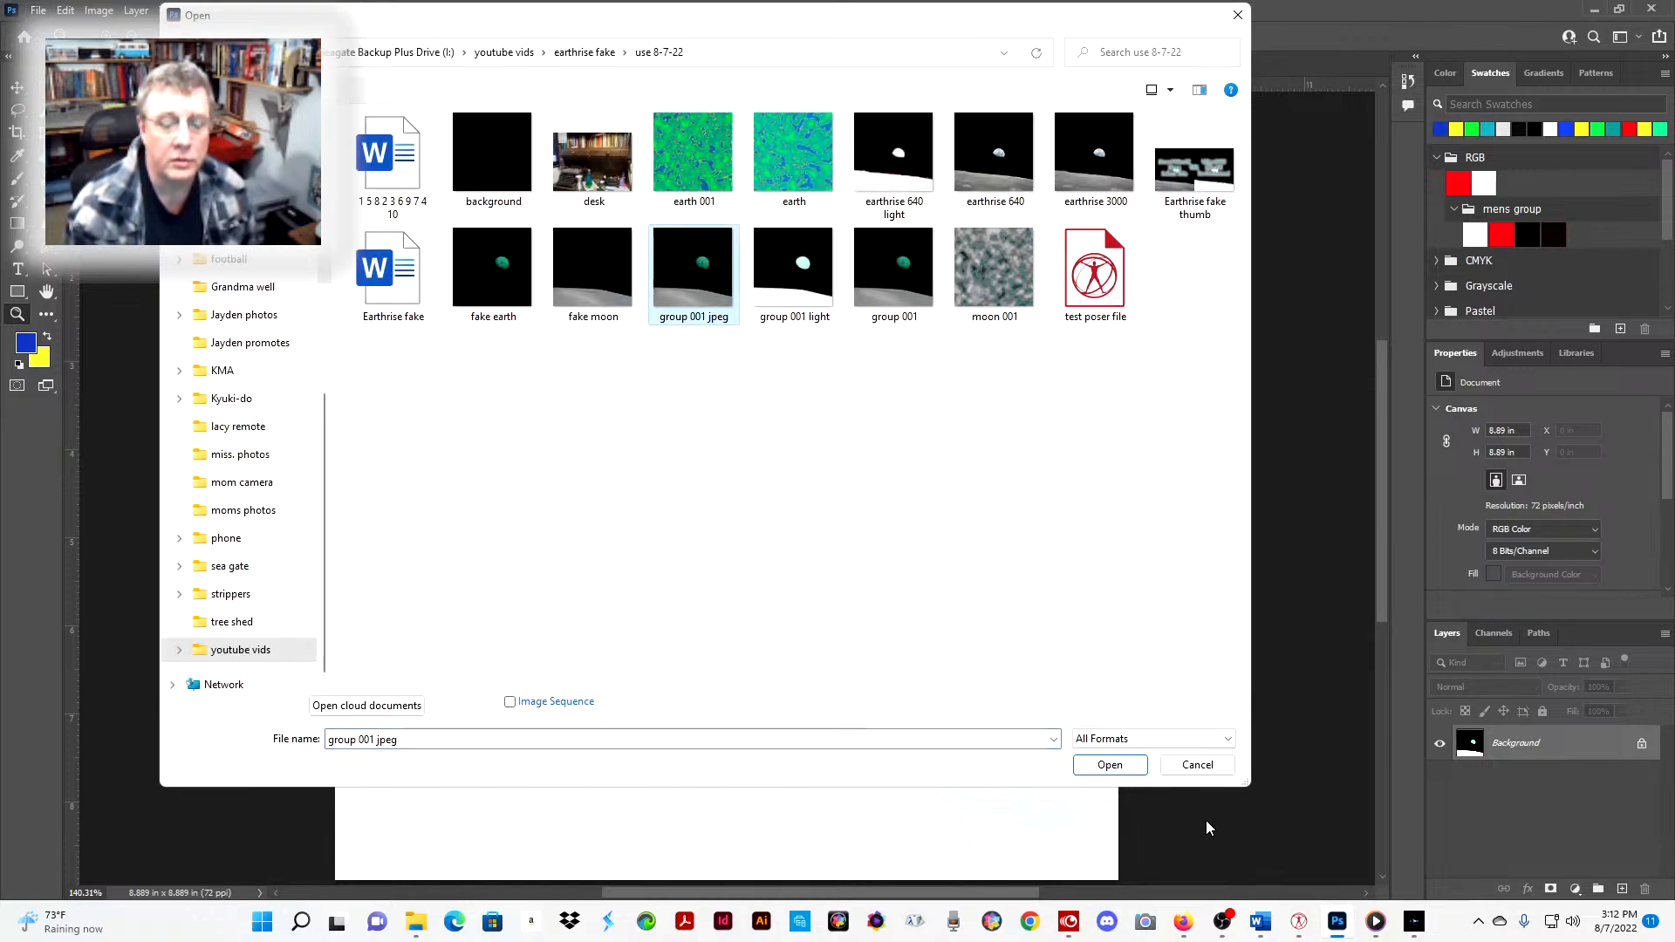
pyautogui.click(1131, 770)
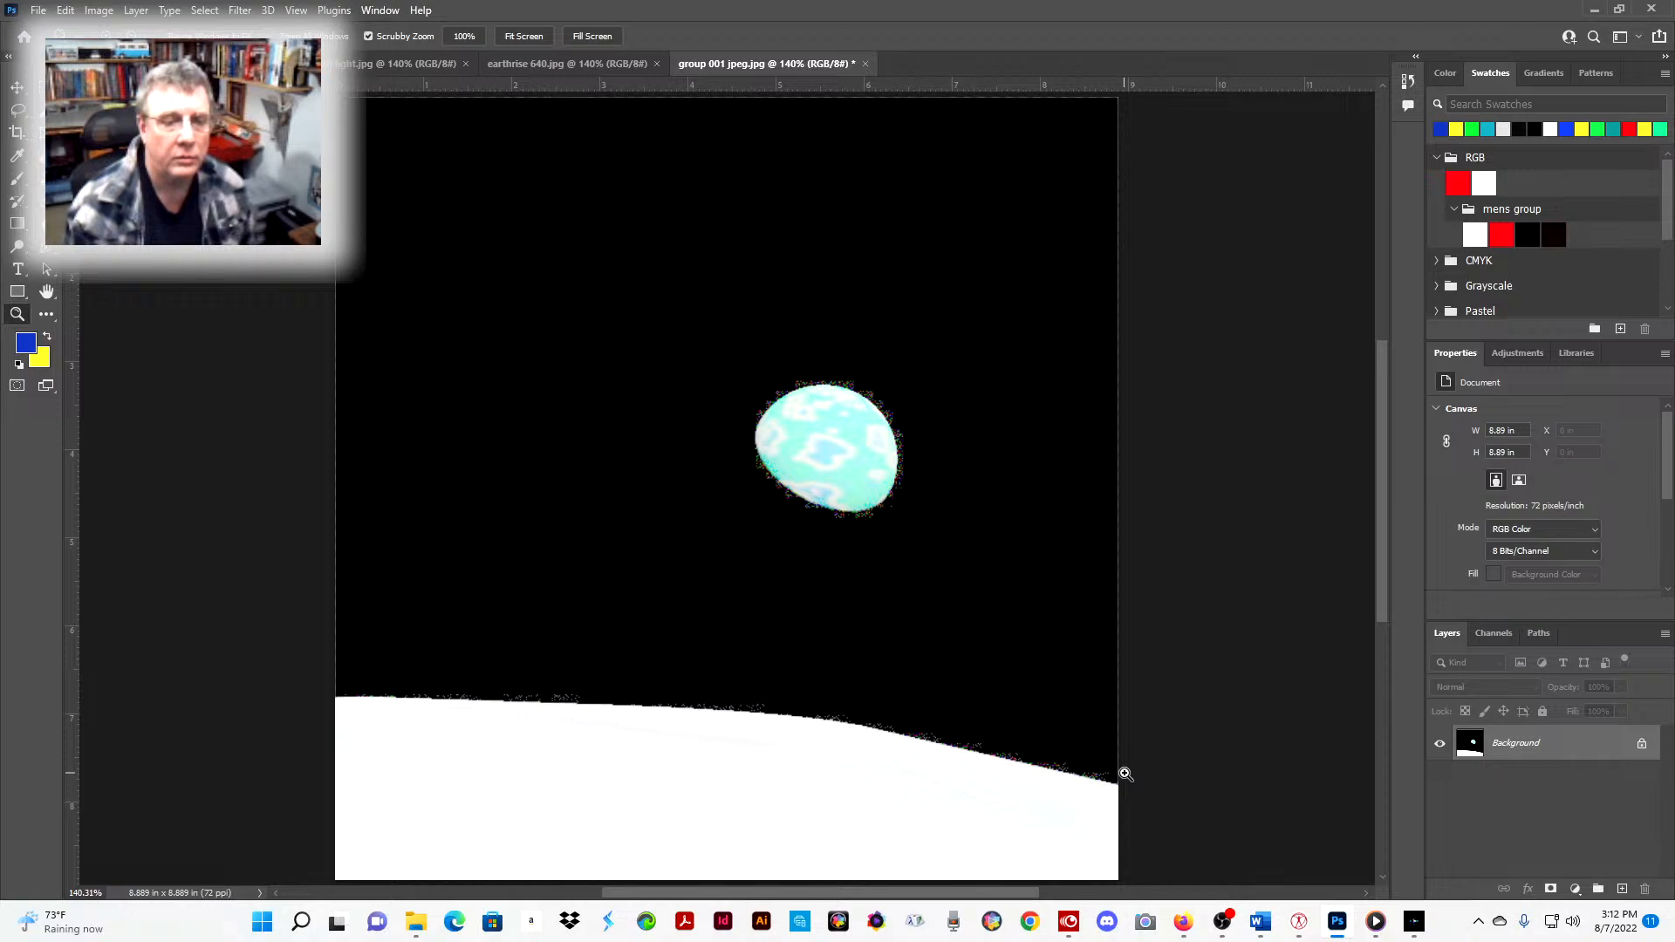
pyautogui.click(39, 11)
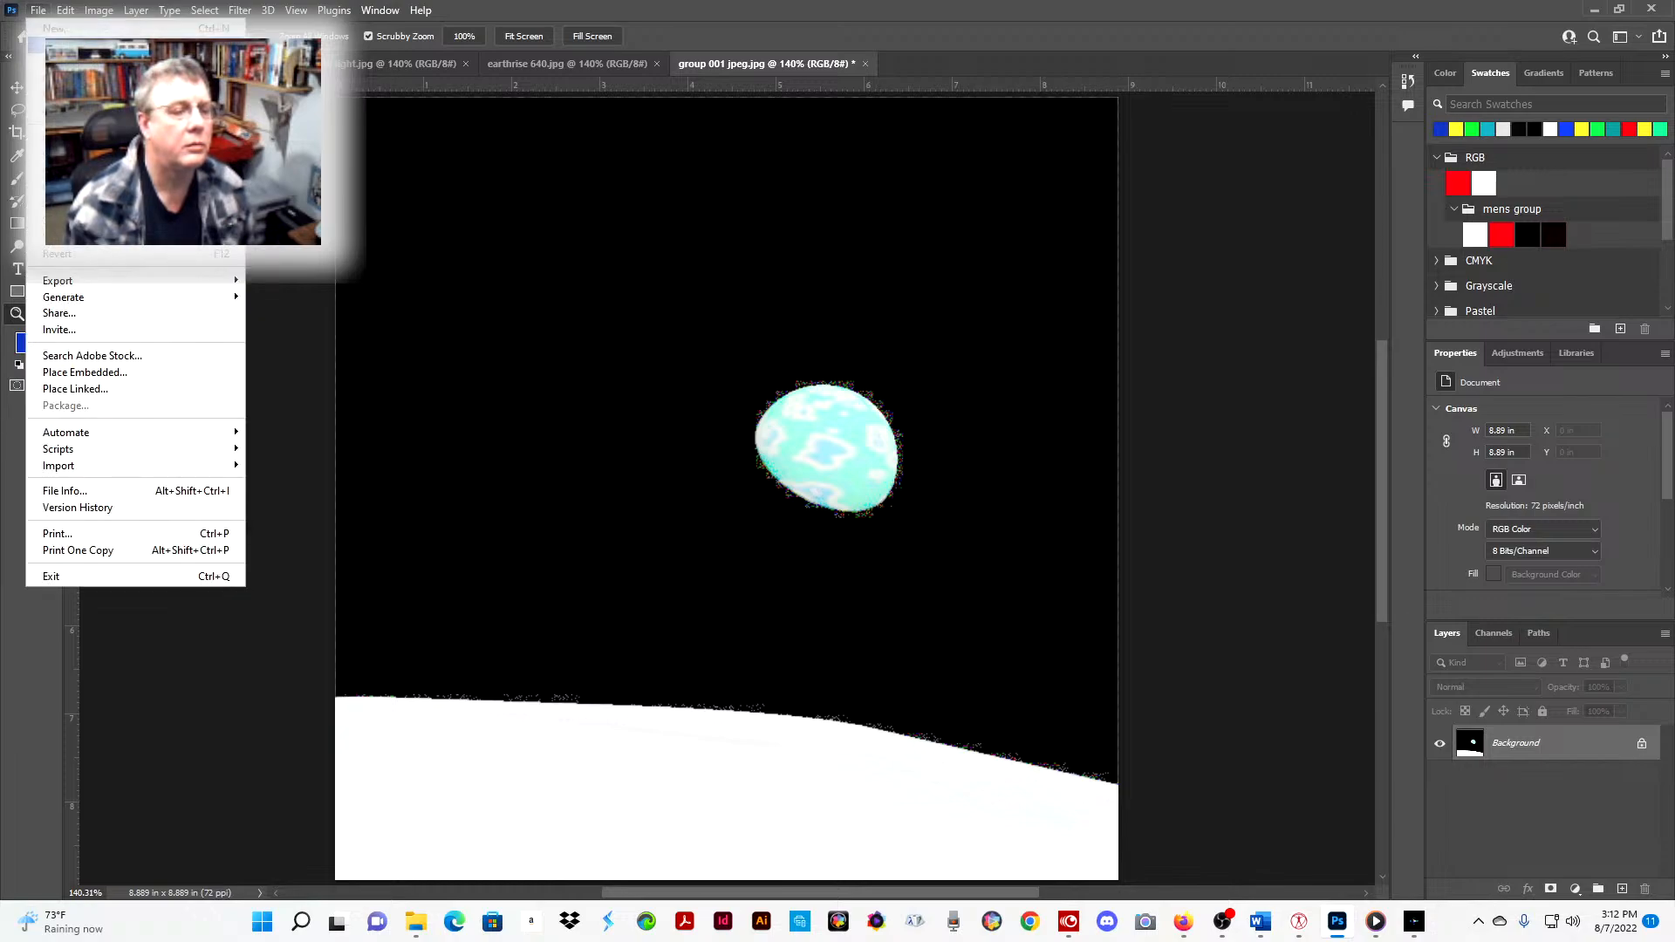
pyautogui.press('Escape')
pyautogui.hotkey('ctrl', 'o')
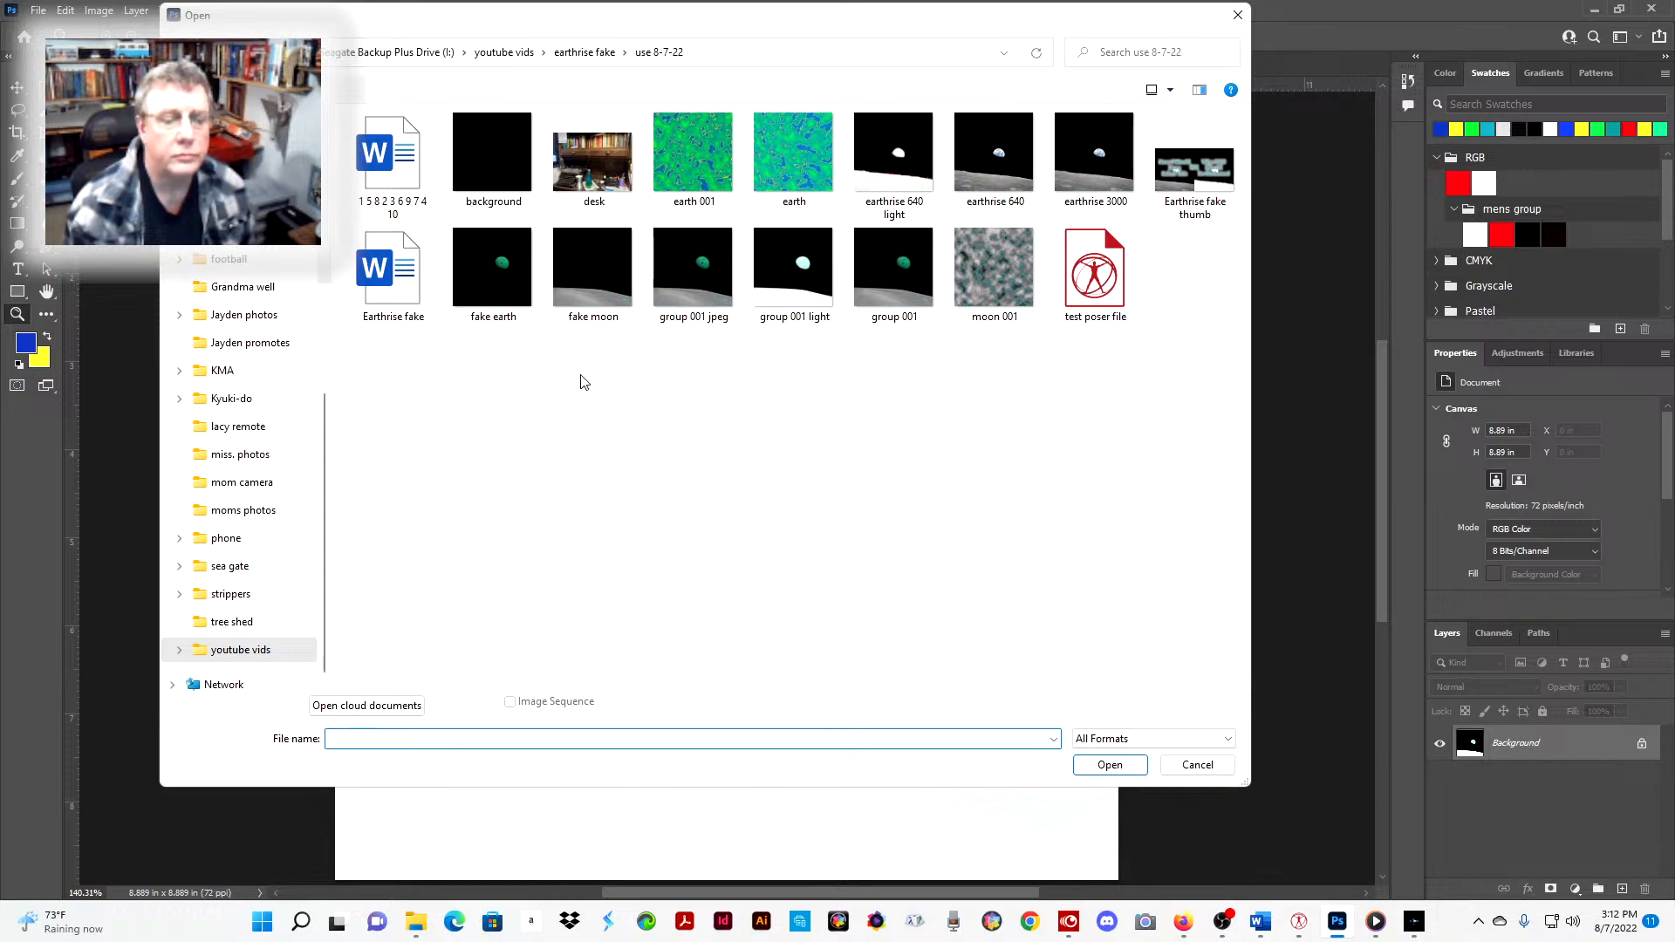
pyautogui.click(686, 270)
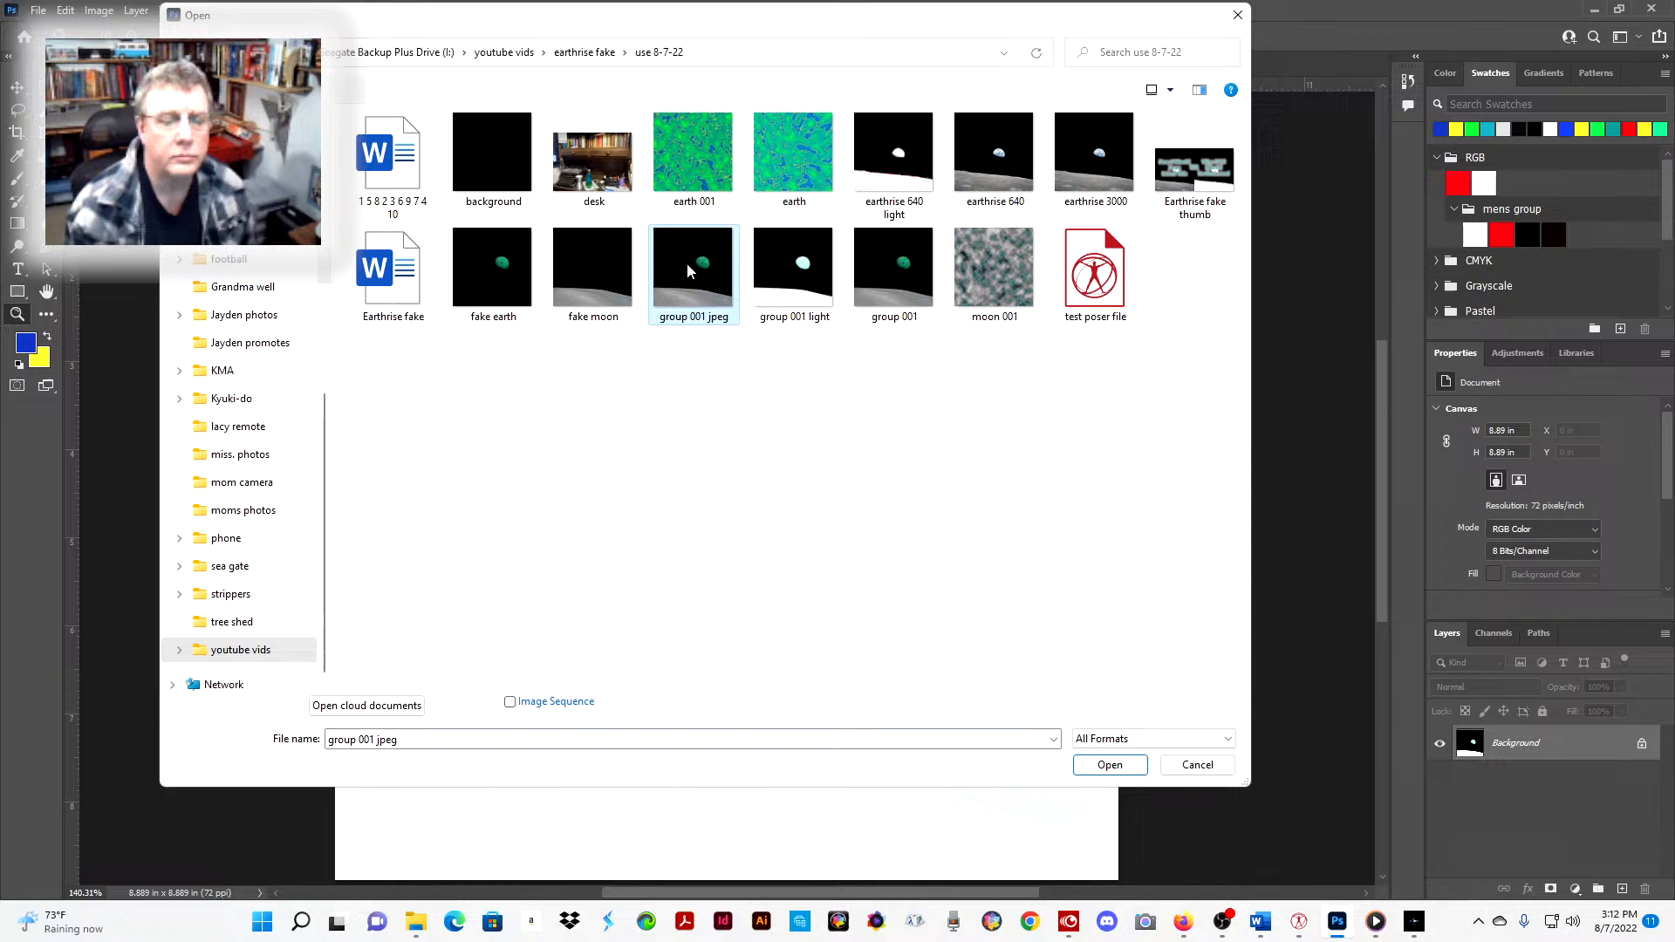
pyautogui.click(1117, 766)
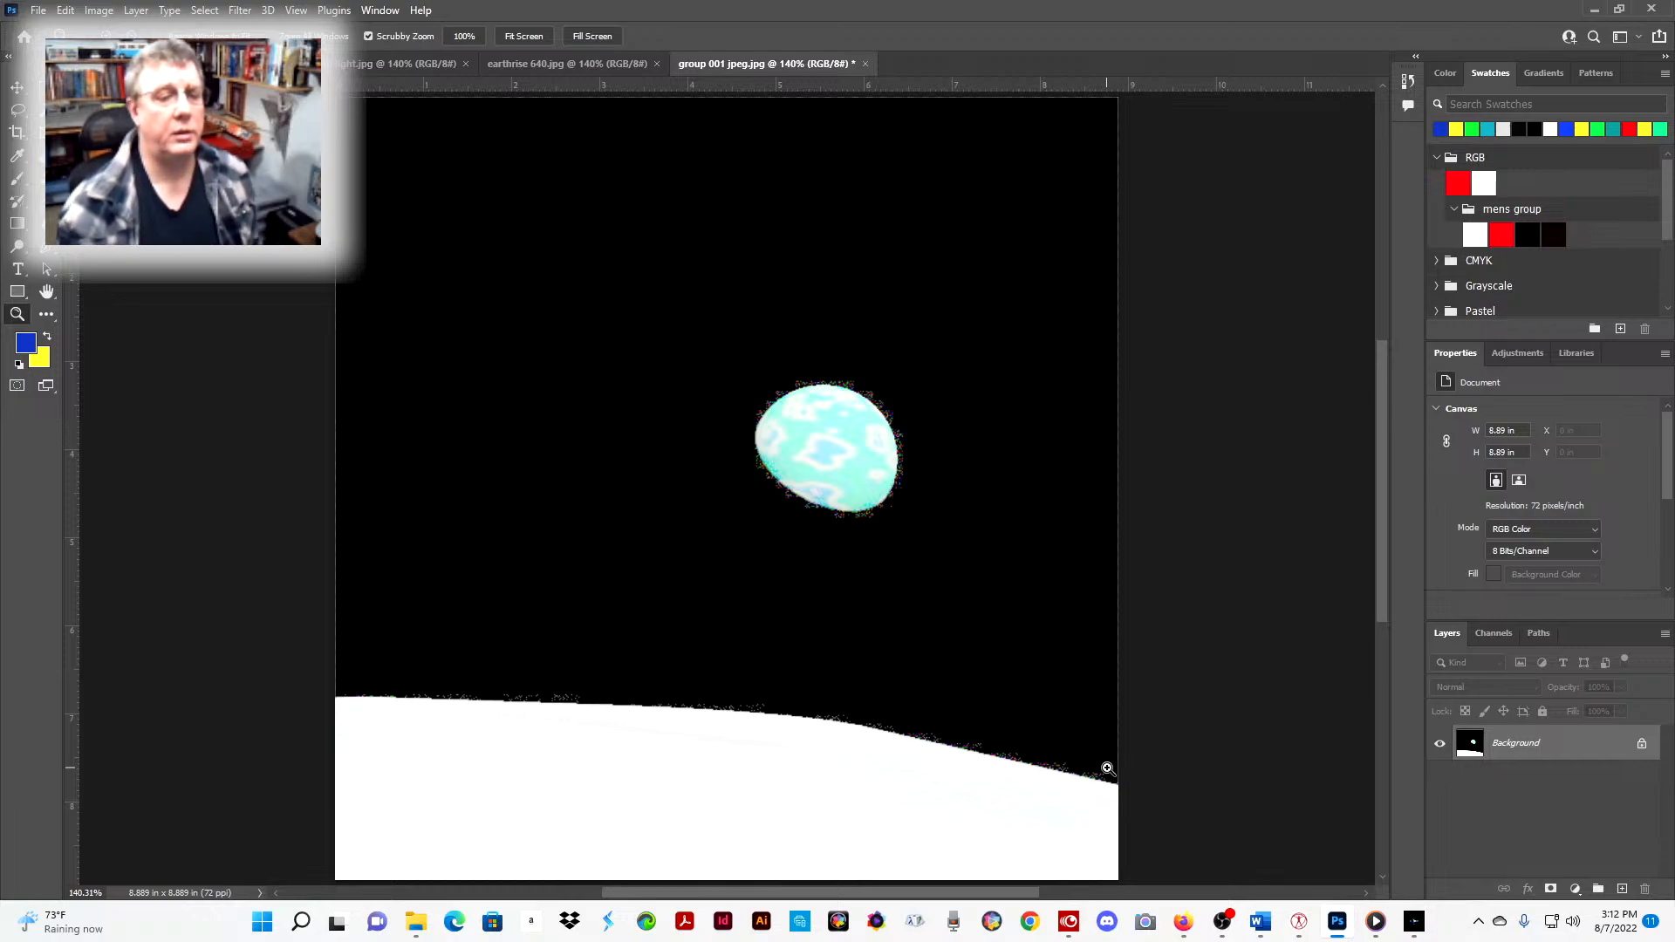
# - Undo the Levels adjustment on group 001 jpeg.jpg and close the document with its changes saved
pyautogui.click(67, 12)
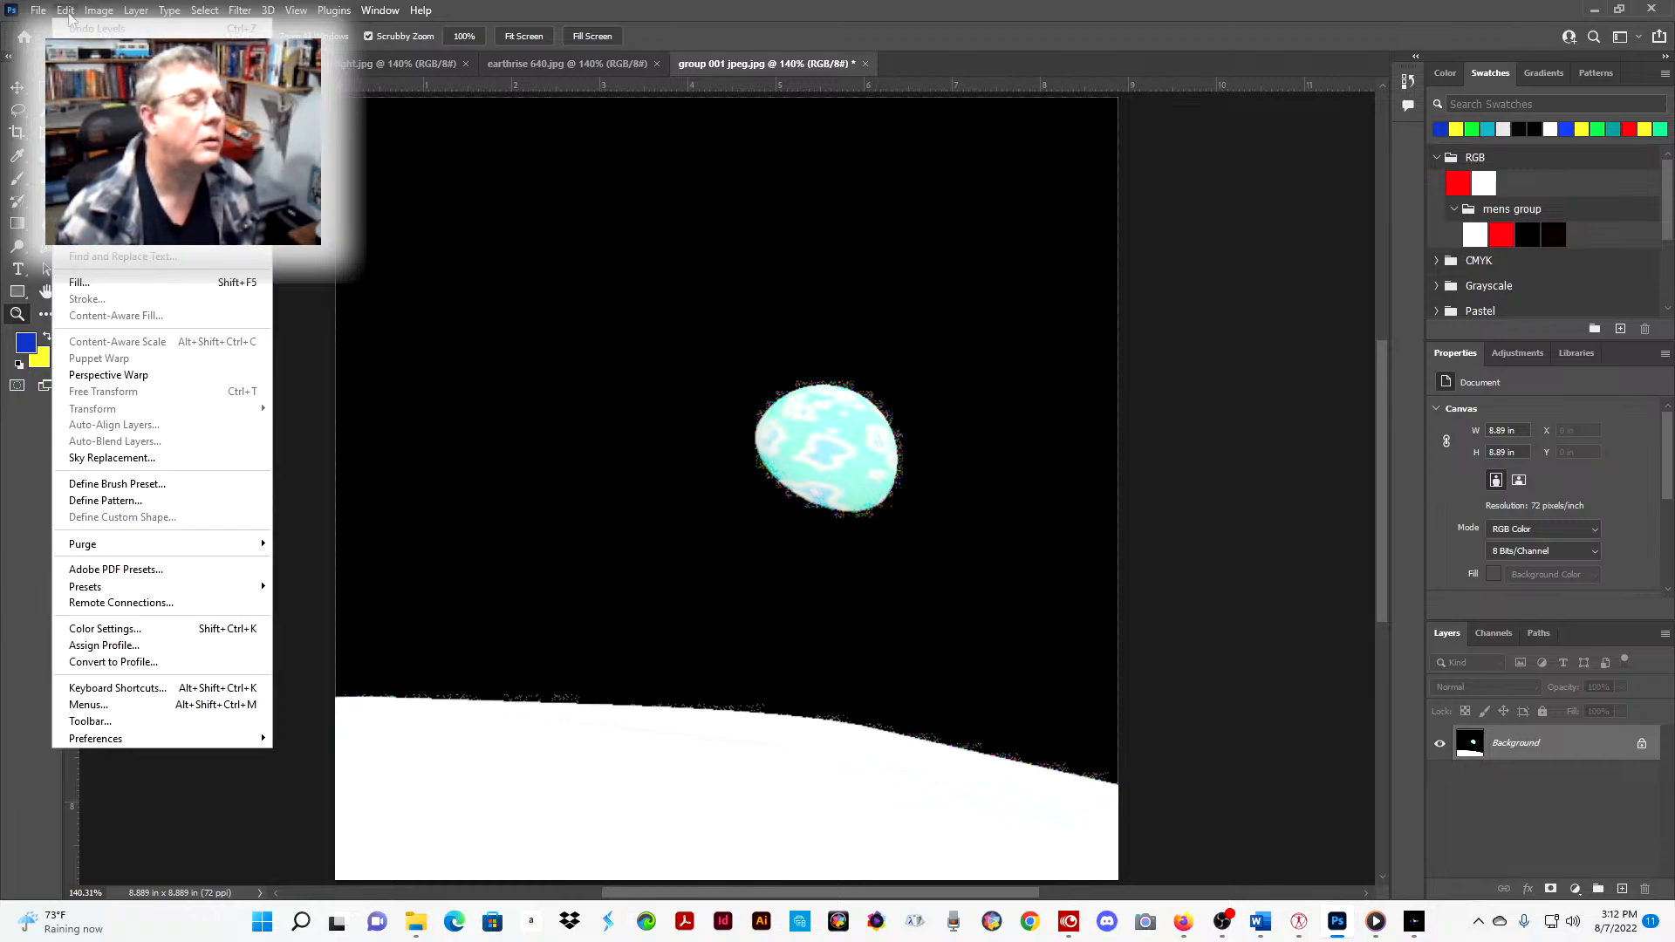
pyautogui.click(78, 29)
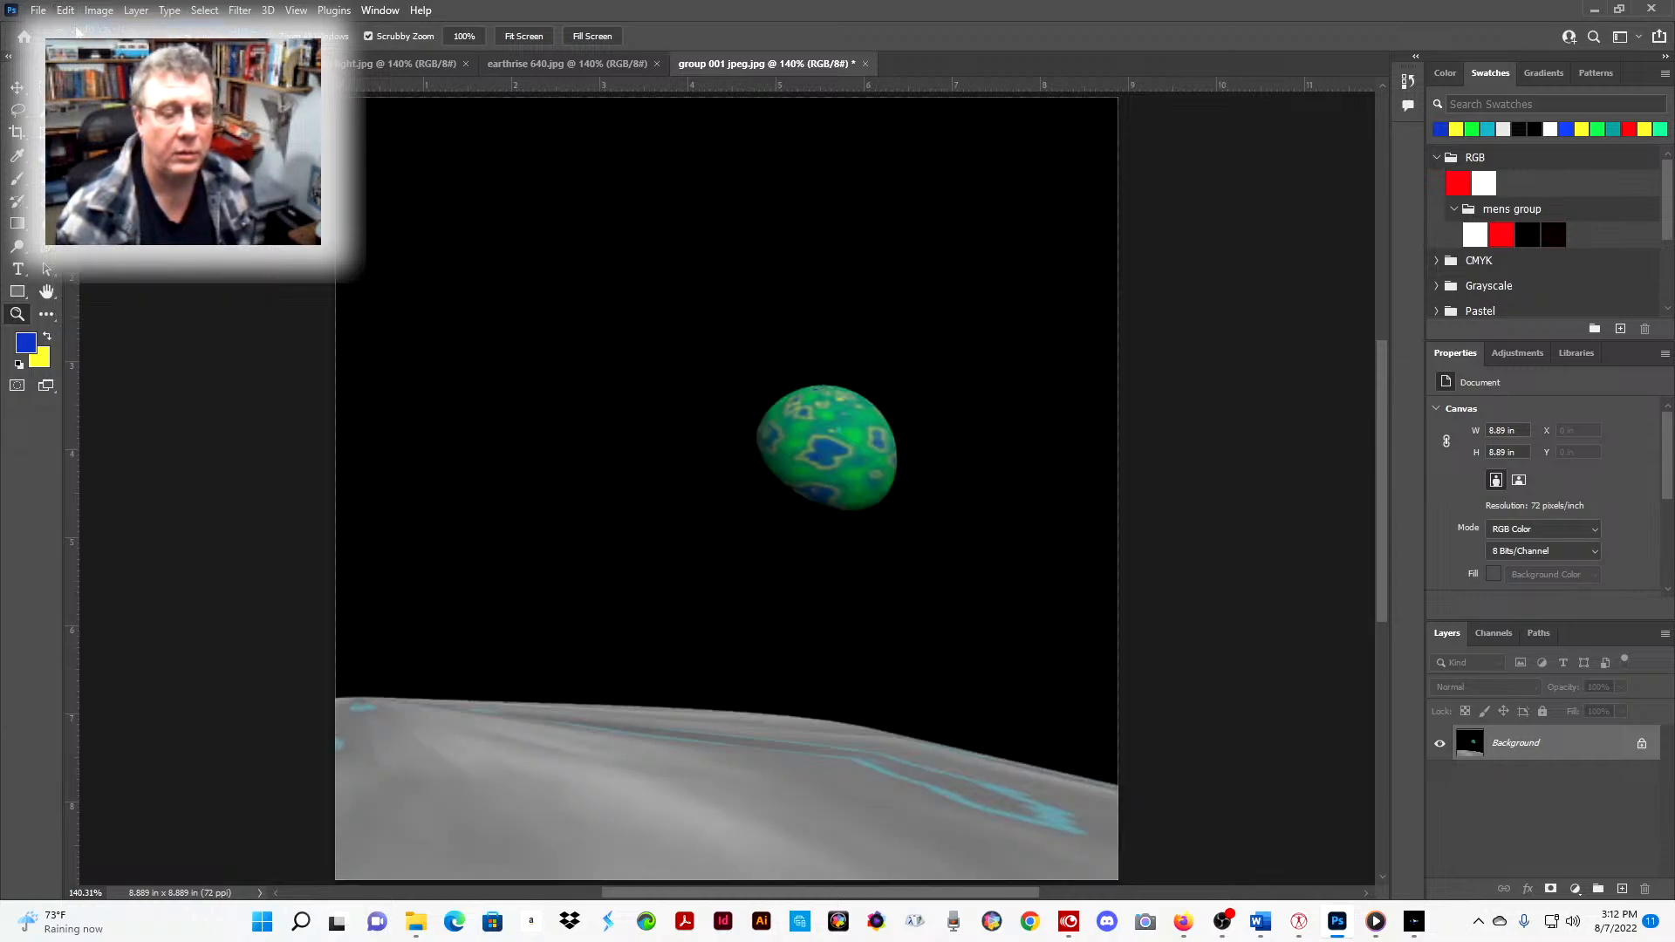
pyautogui.click(865, 64)
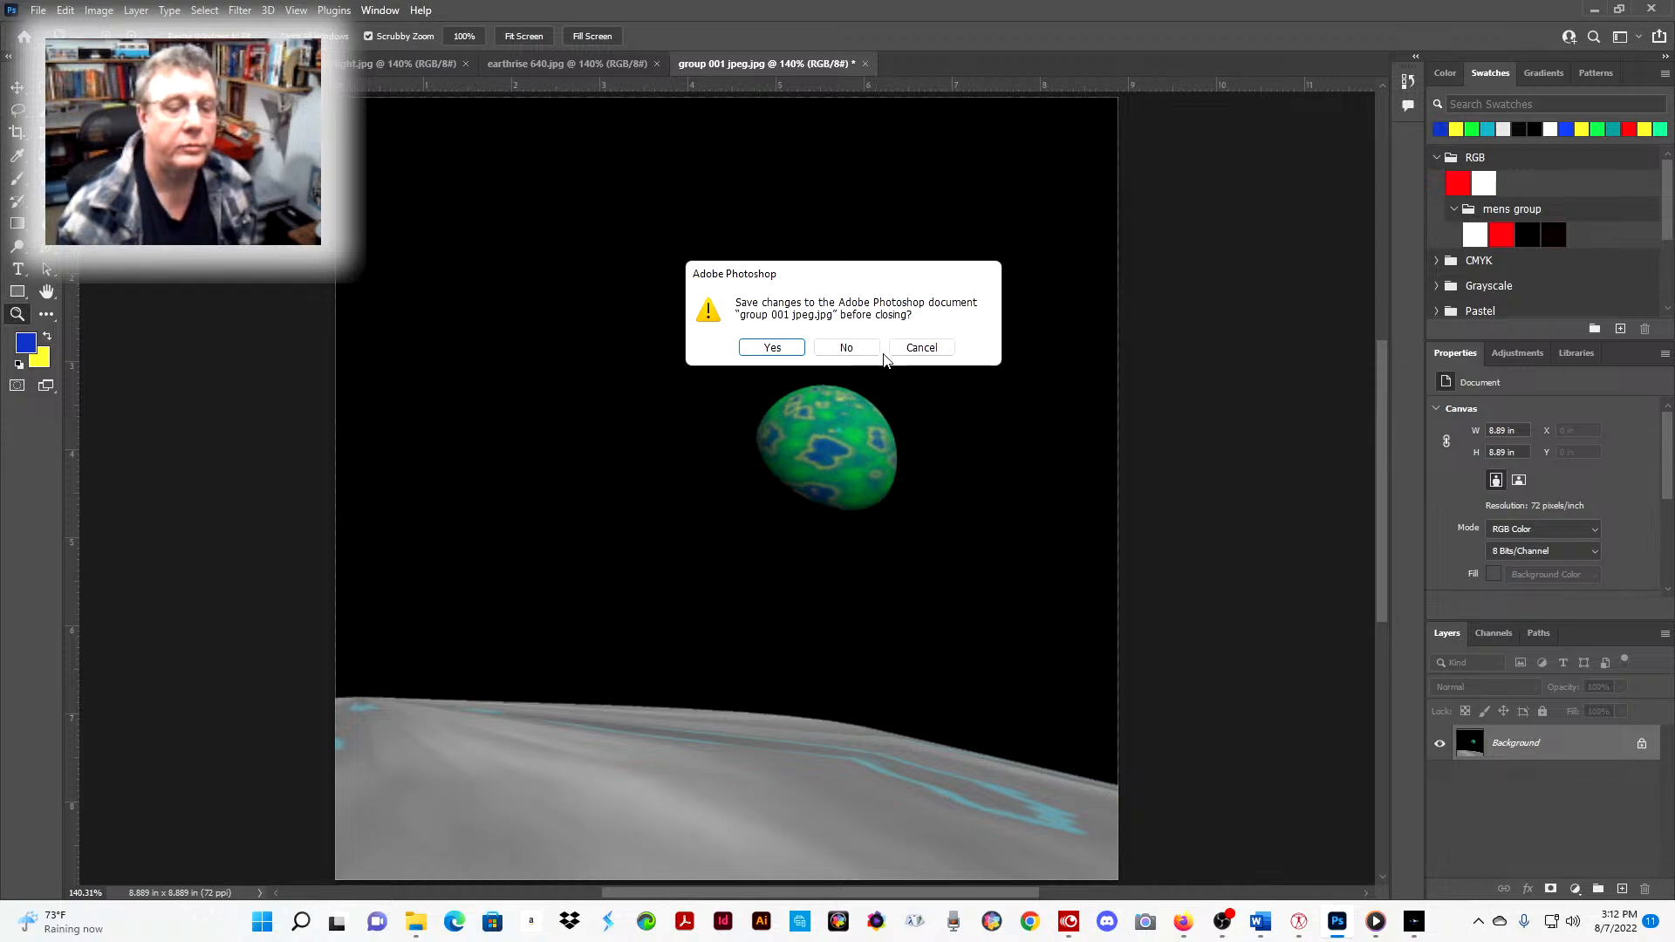
pyautogui.click(771, 347)
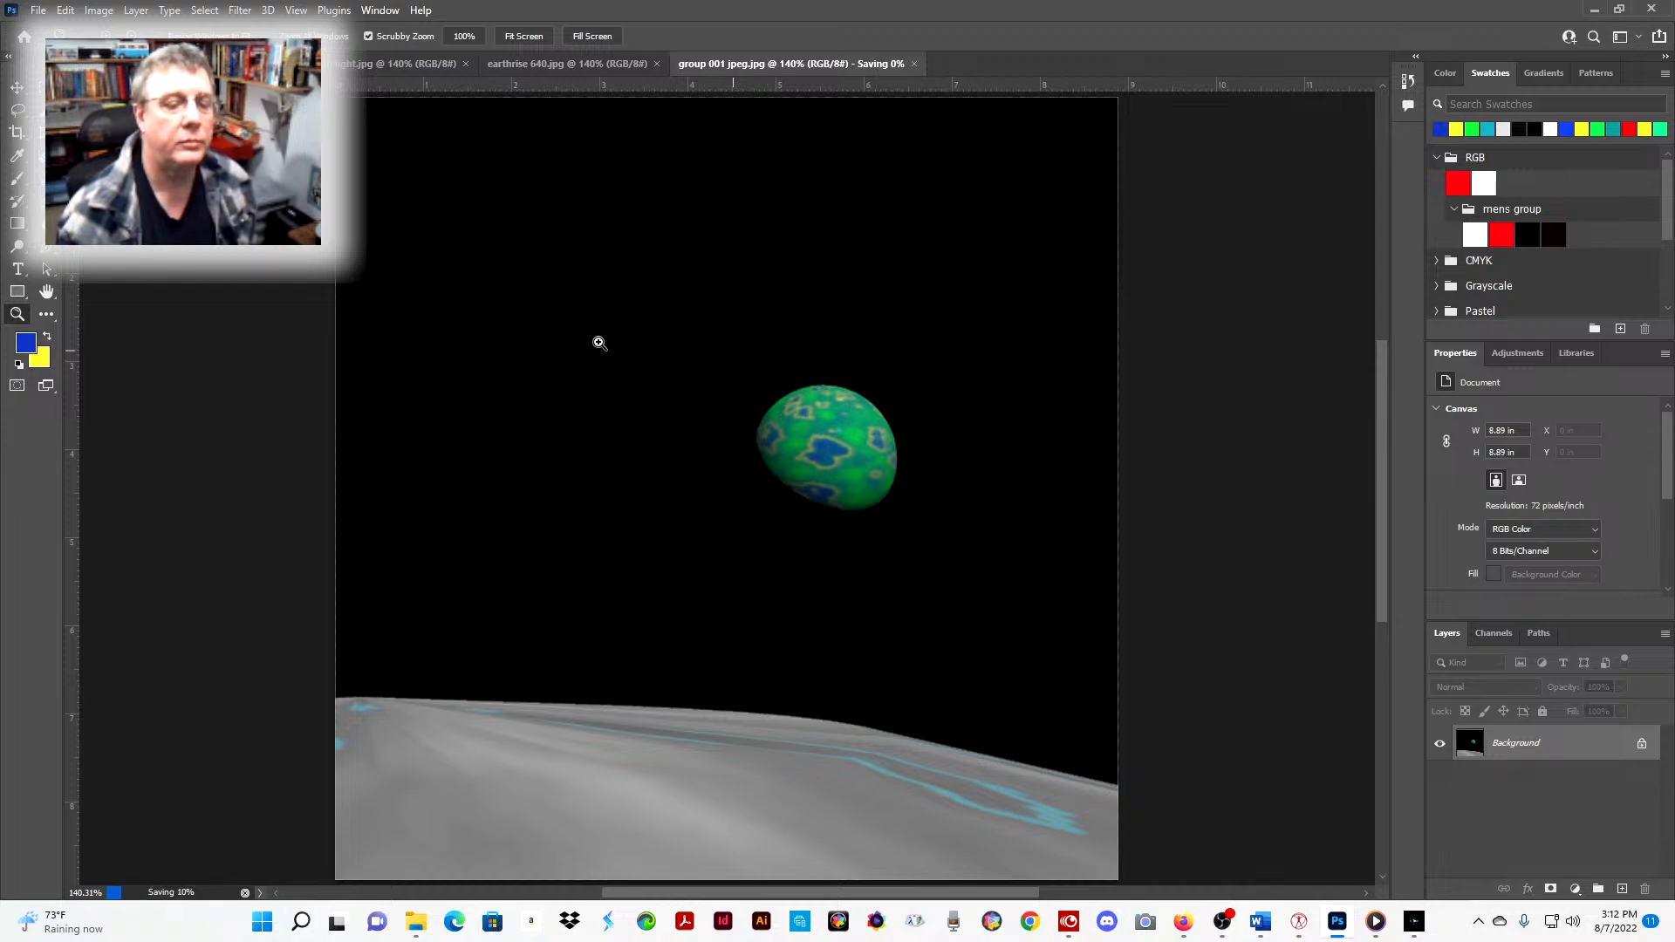
# - Open group 001 light.tif from the use 8-7-22 folder, inspect it fitted to the view, and close it
pyautogui.click(41, 13)
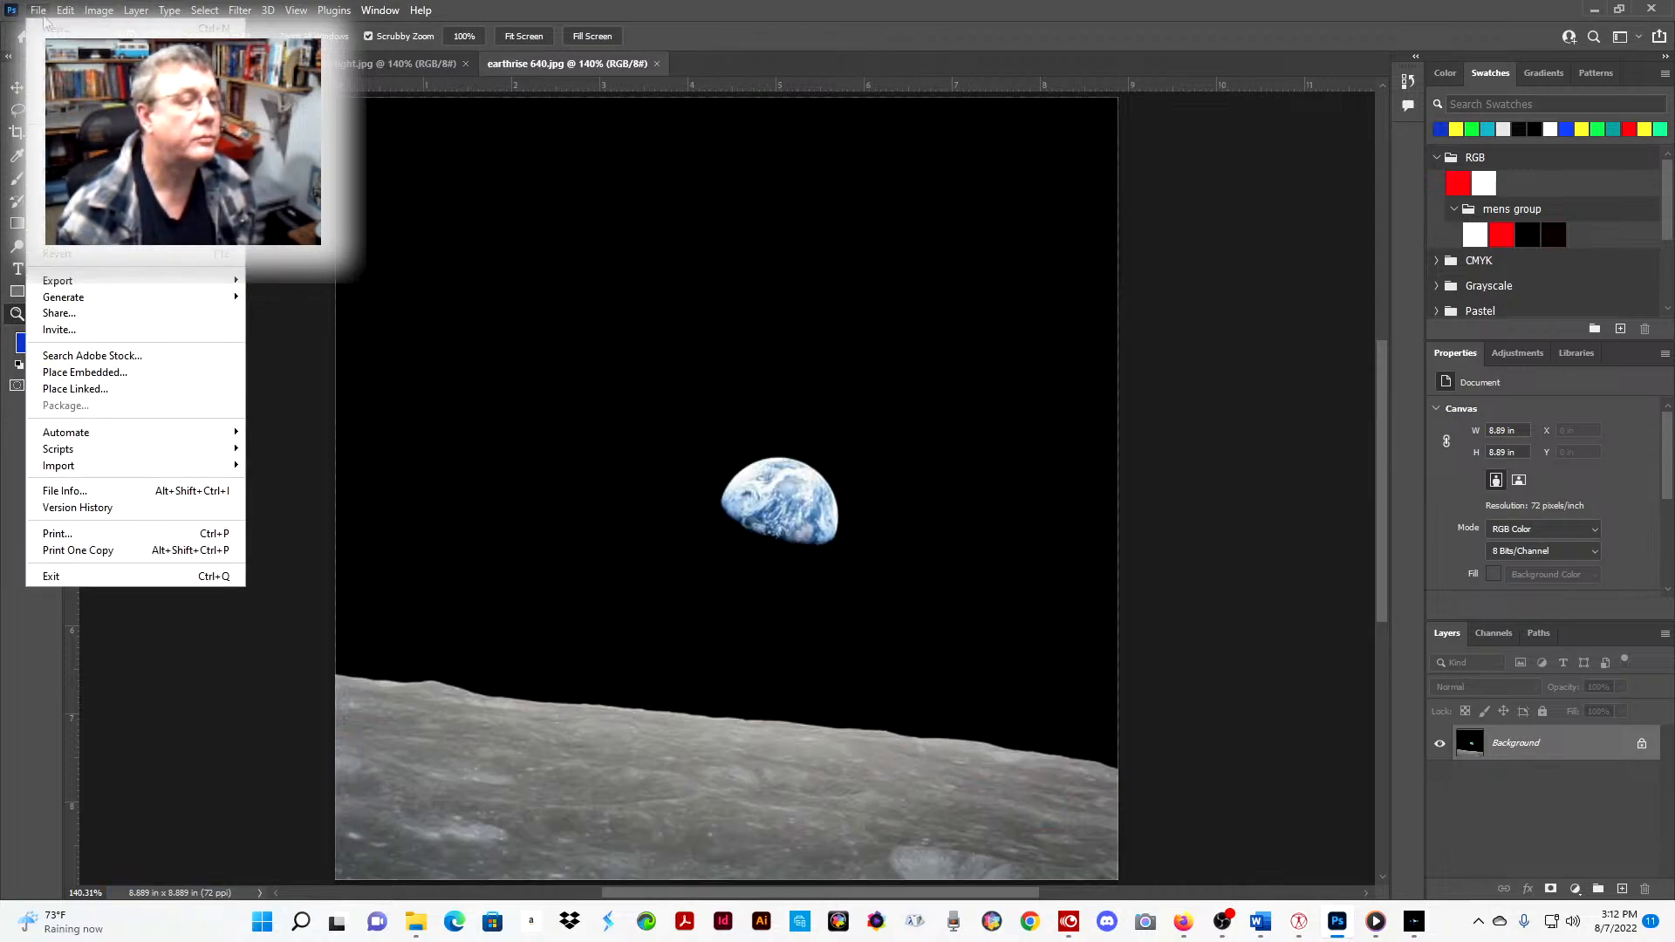
pyautogui.click(57, 45)
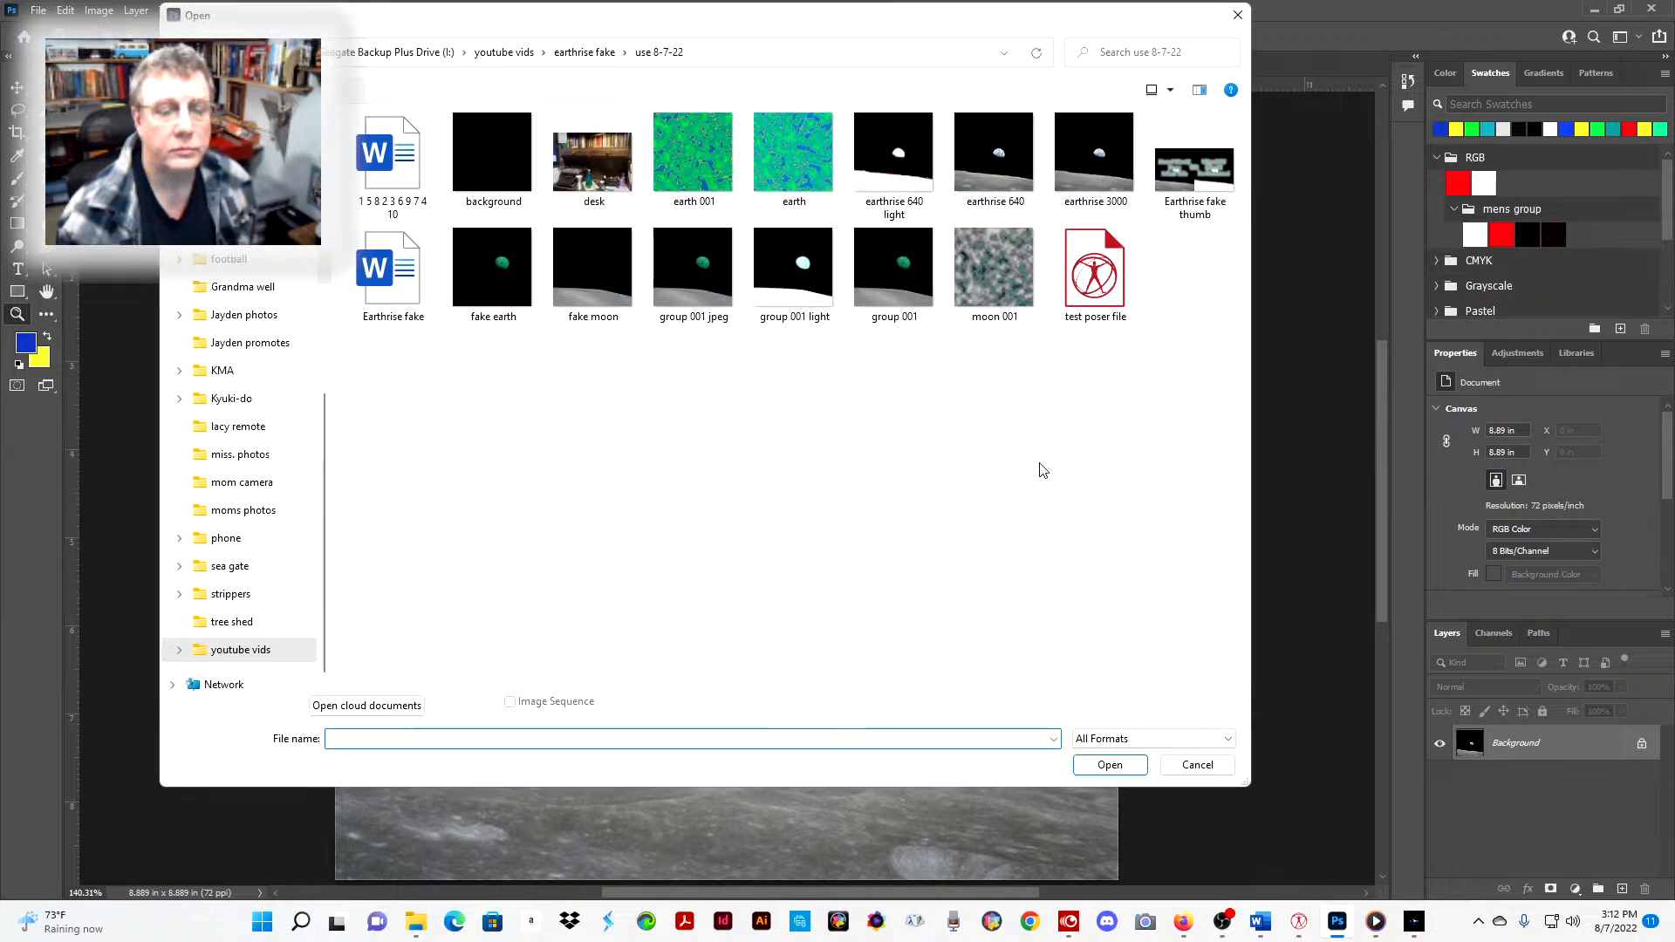
pyautogui.click(792, 279)
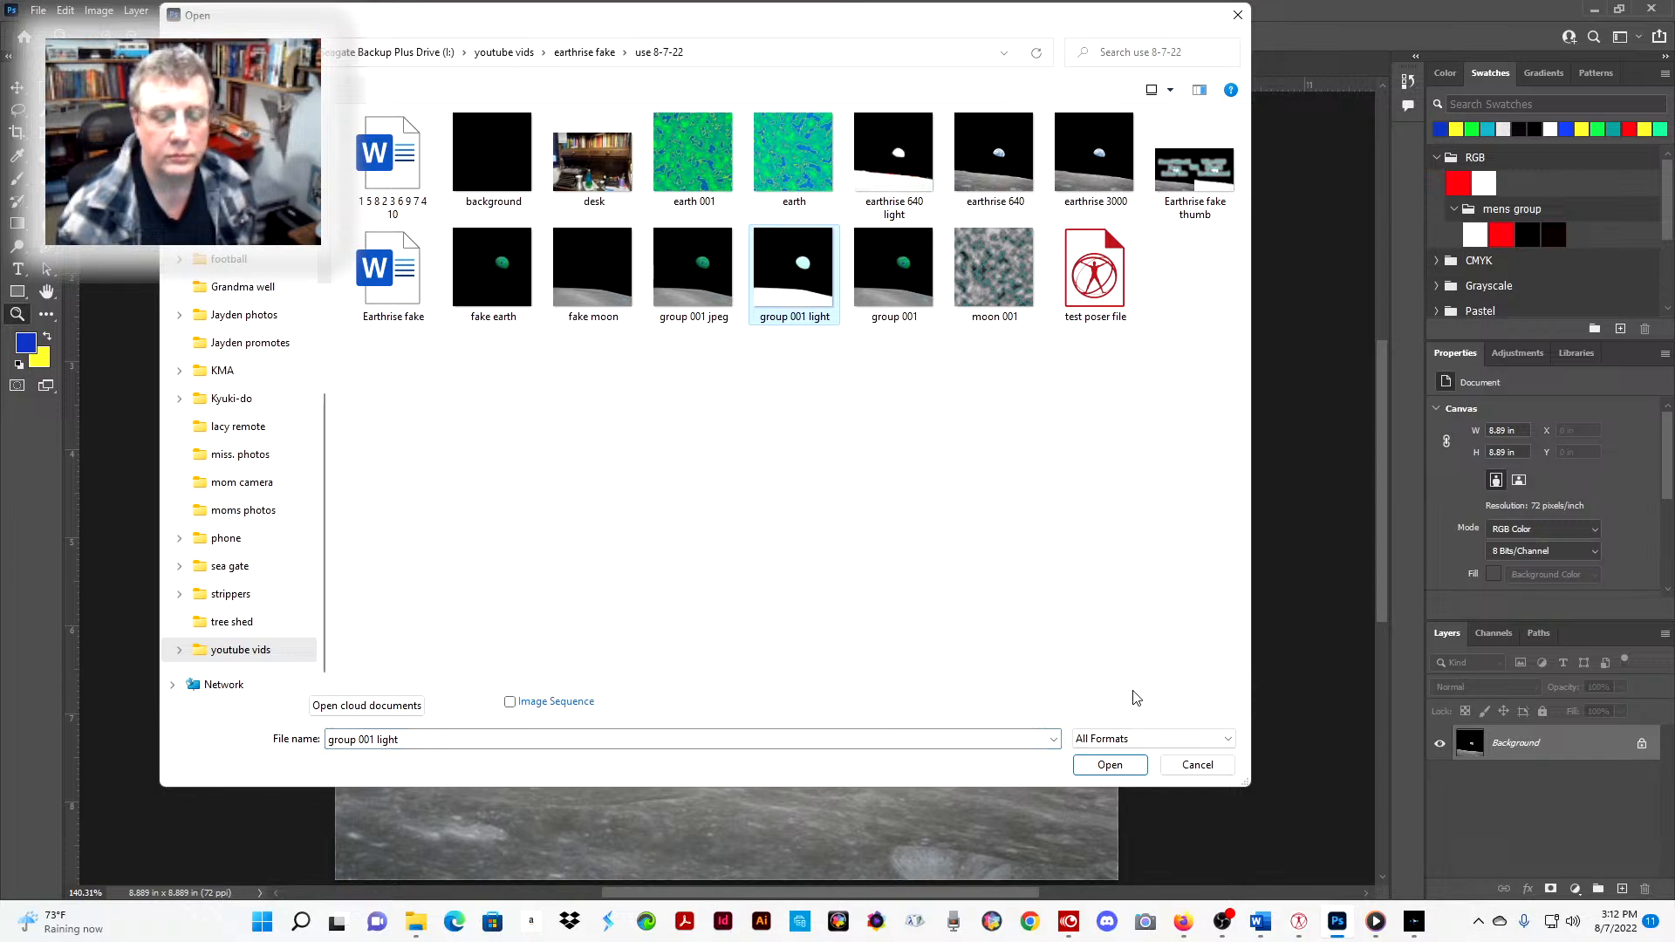
pyautogui.click(1108, 766)
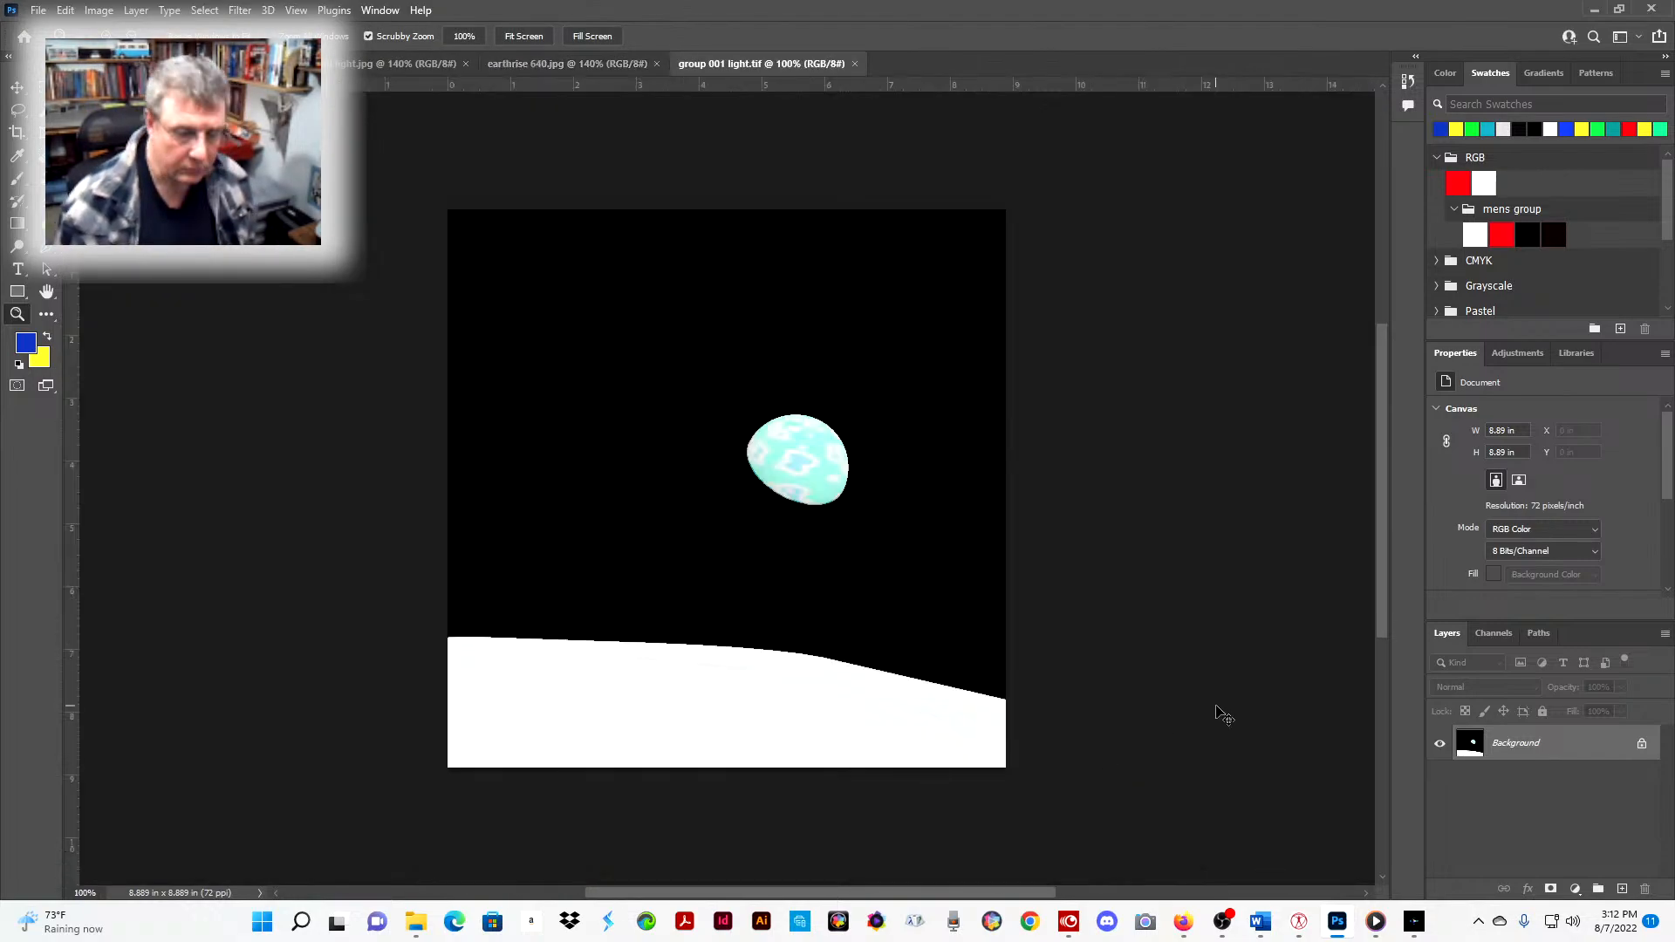
pyautogui.hotkey('ctrl', '0')
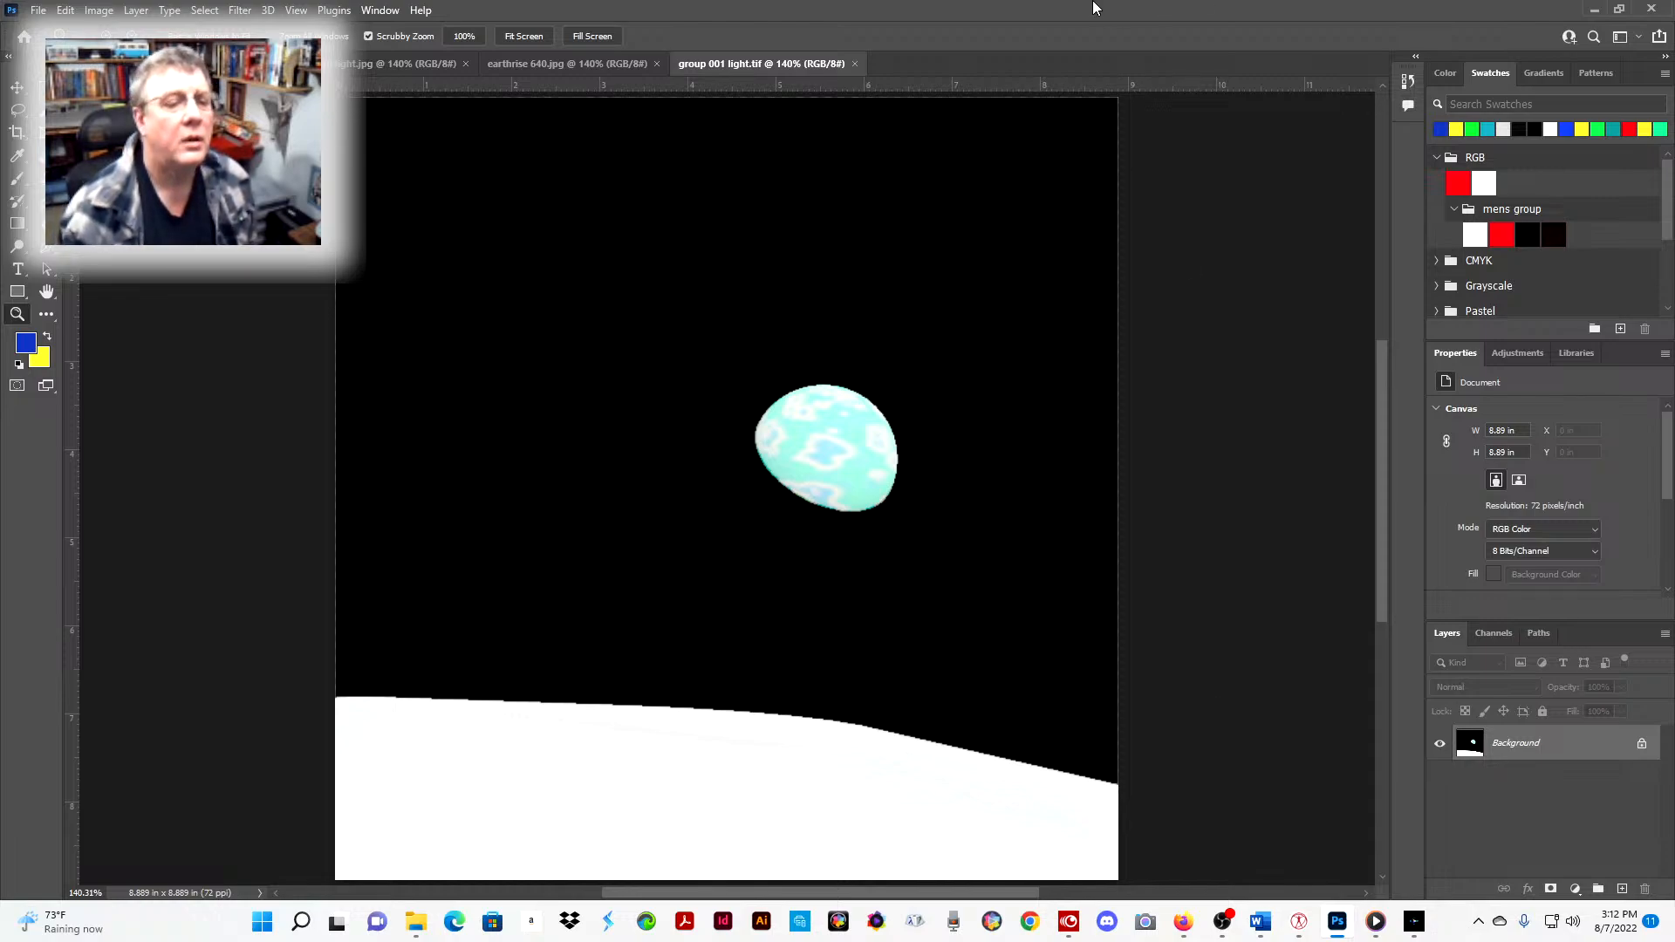
pyautogui.click(854, 63)
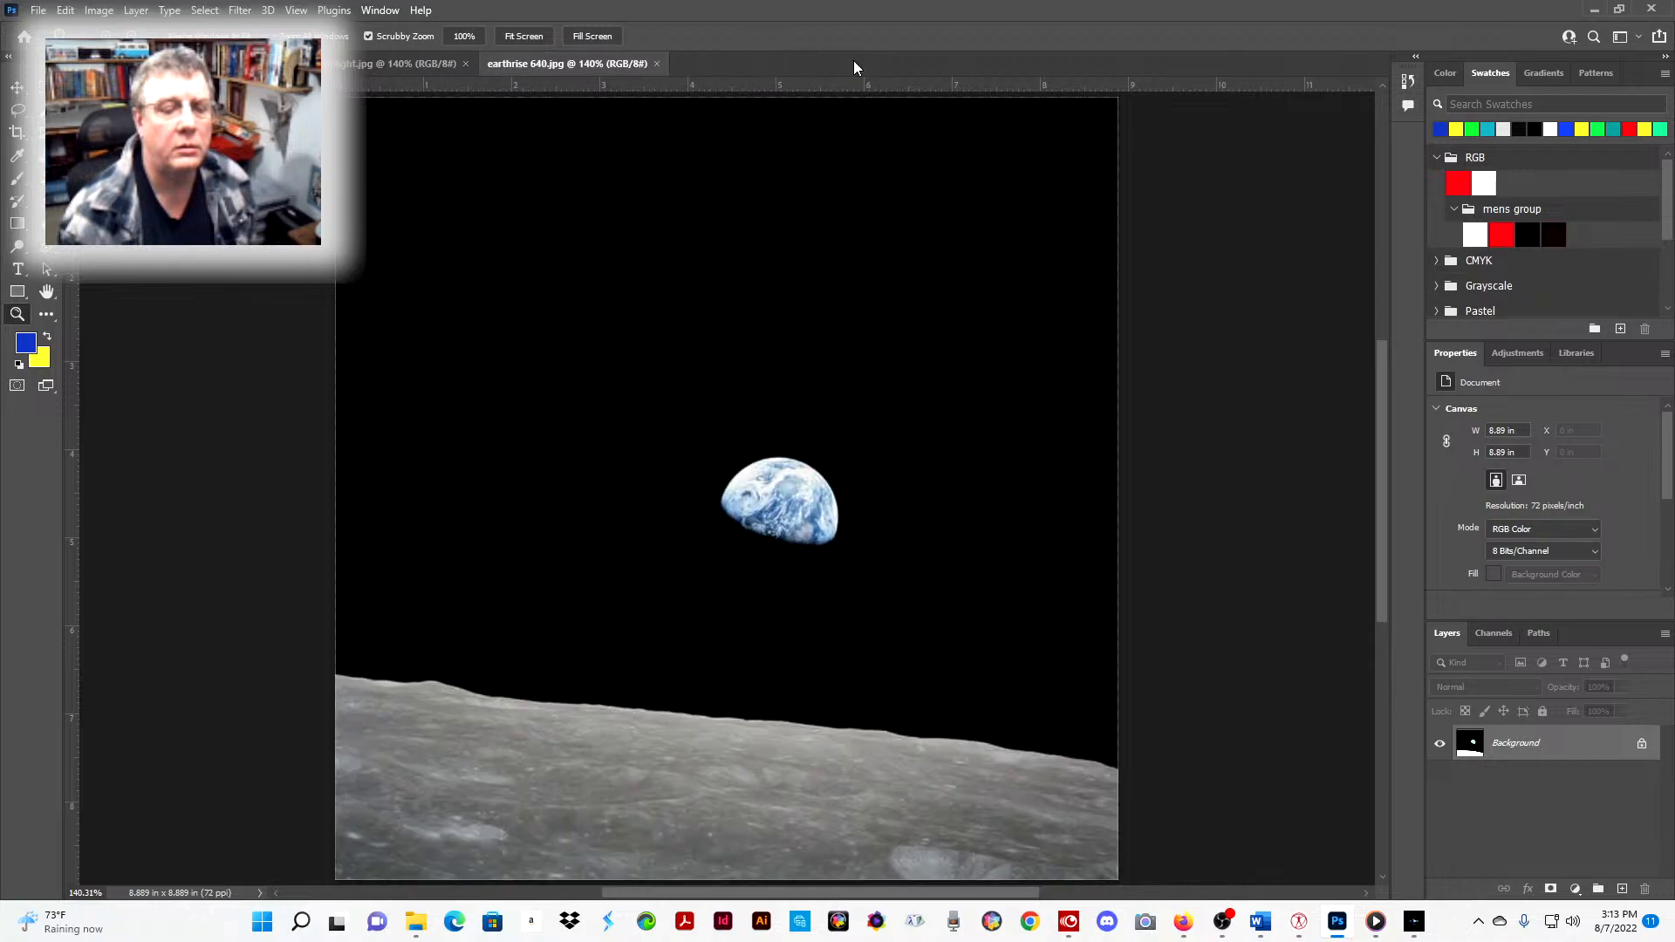
# - Open group 001 jpeg.jpg from the use 8-7-22 folder and enlarge it to fill the view
pyautogui.click(38, 9)
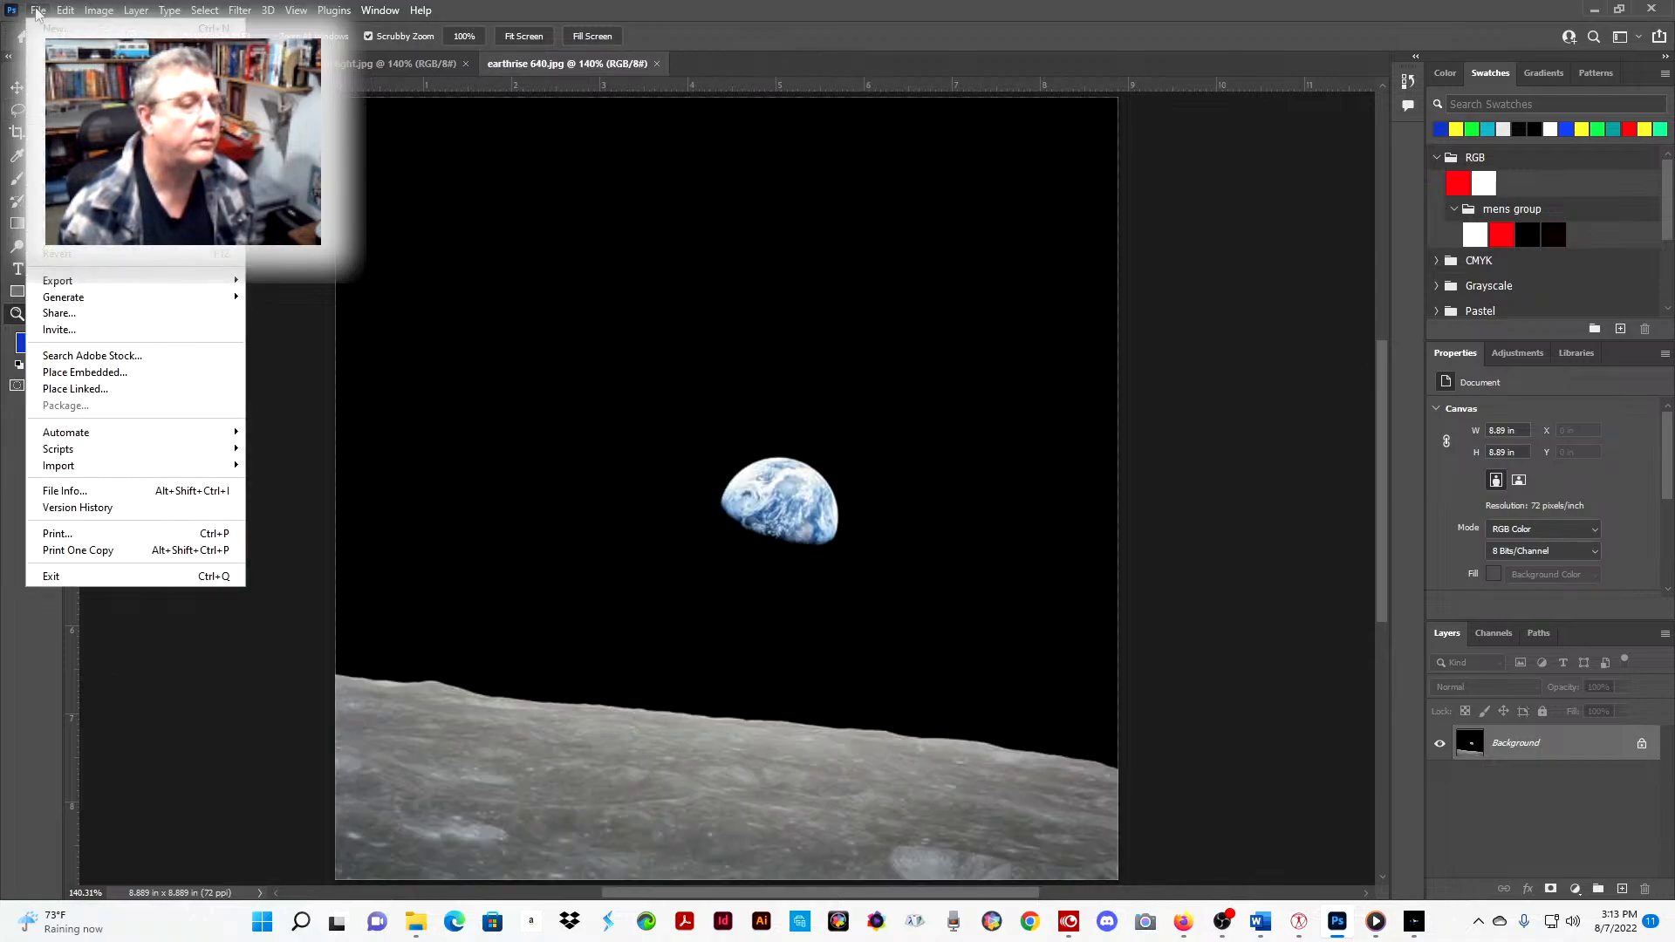
pyautogui.press('Escape')
pyautogui.hotkey('ctrl', 'o')
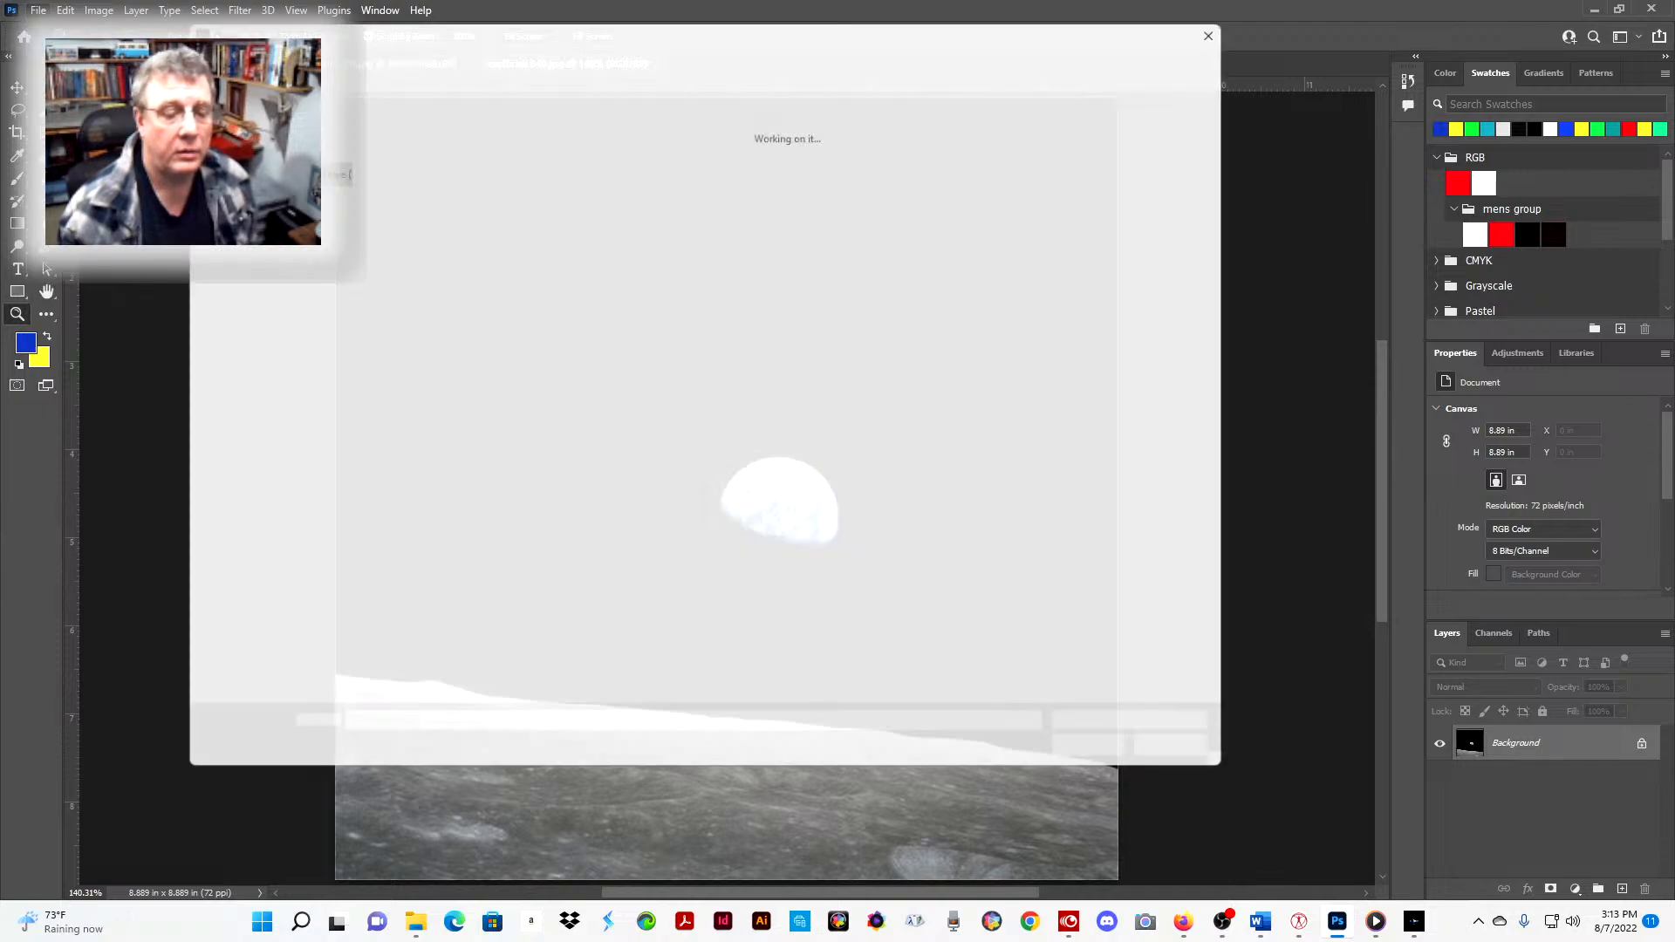
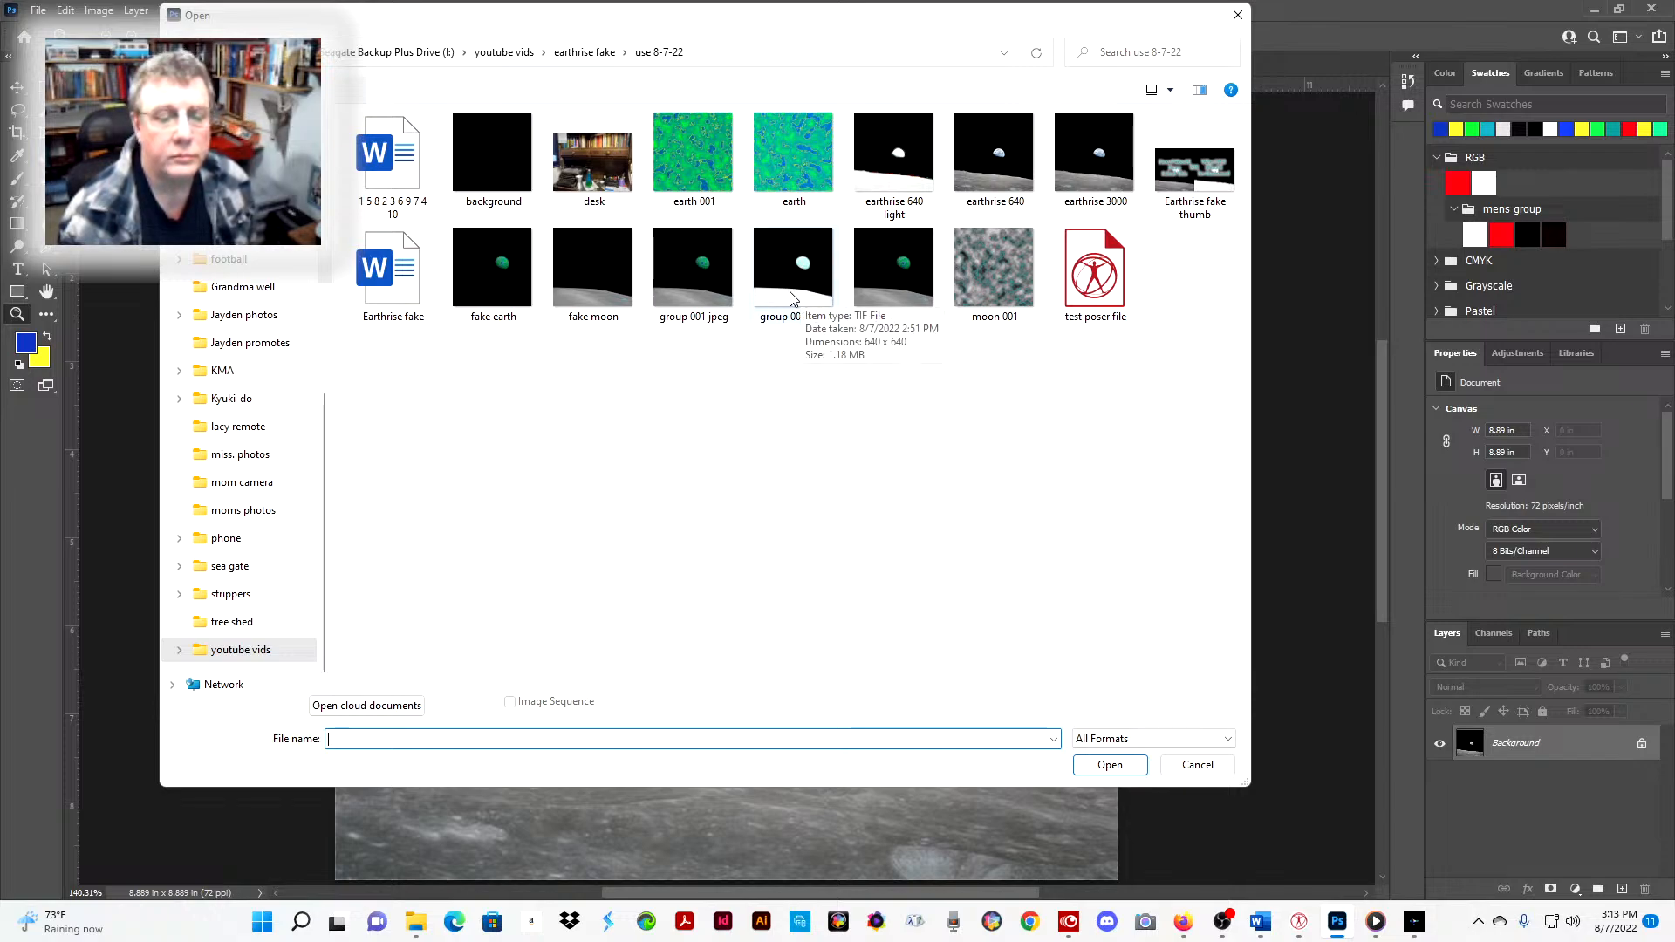
pyautogui.click(689, 288)
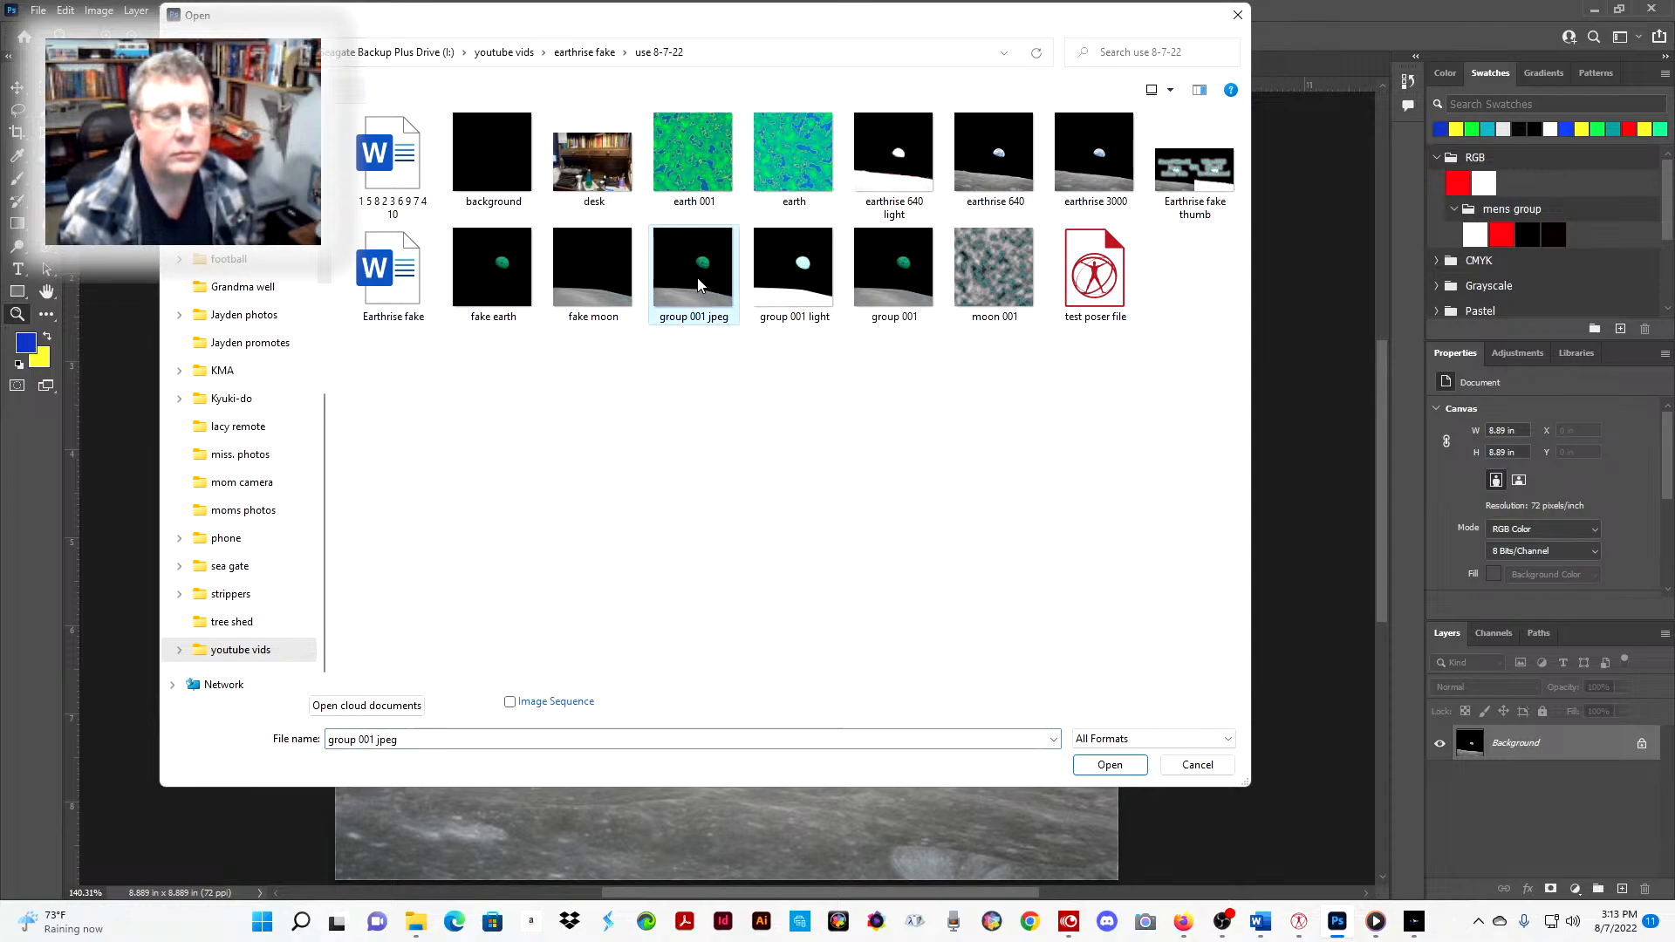
pyautogui.click(1109, 765)
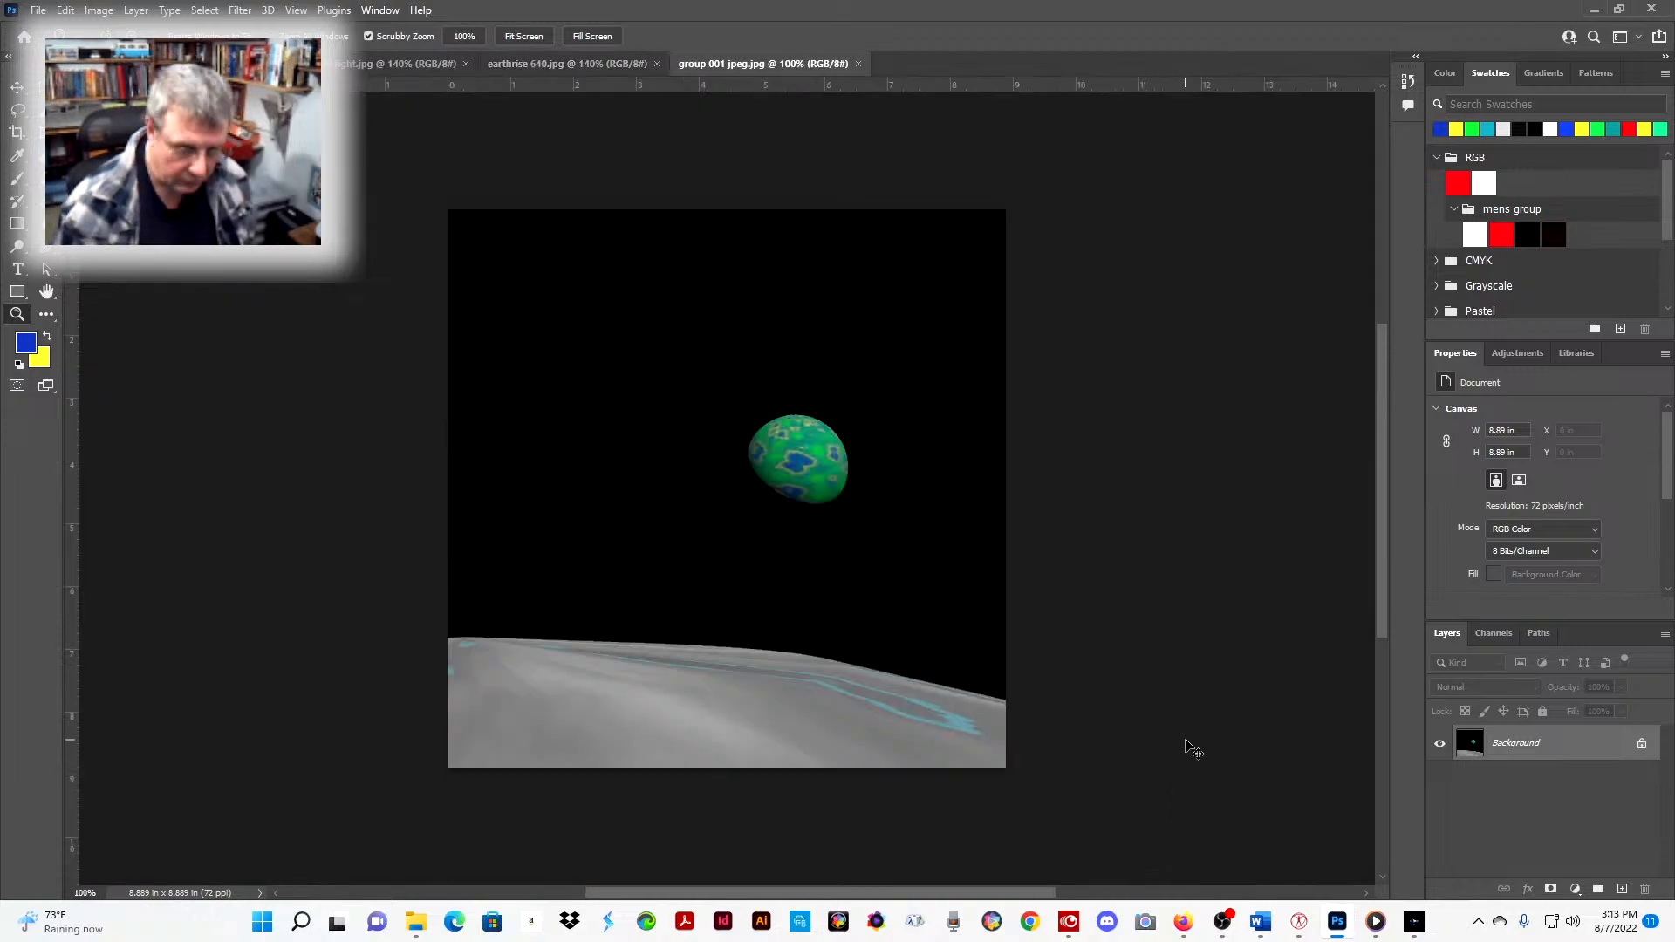
pyautogui.click(1188, 744)
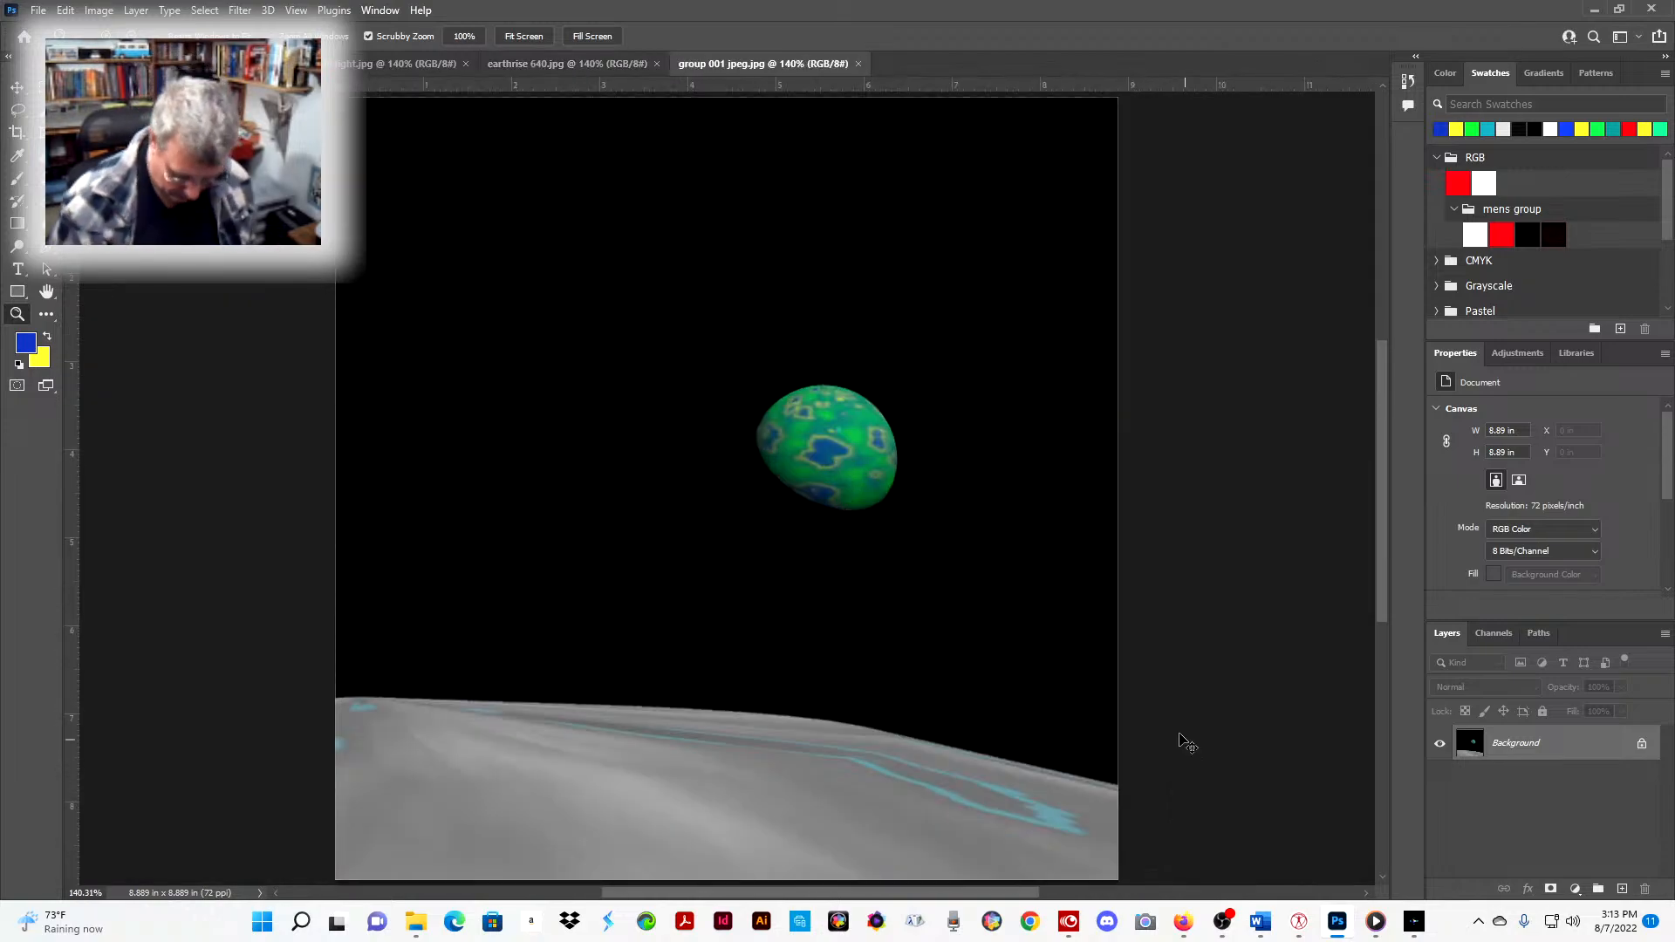
# - Brighten the reopened JPEG composite with Levels, setting the RGB midtone input to 9.99
pyautogui.hotkey('ctrl', 'l')
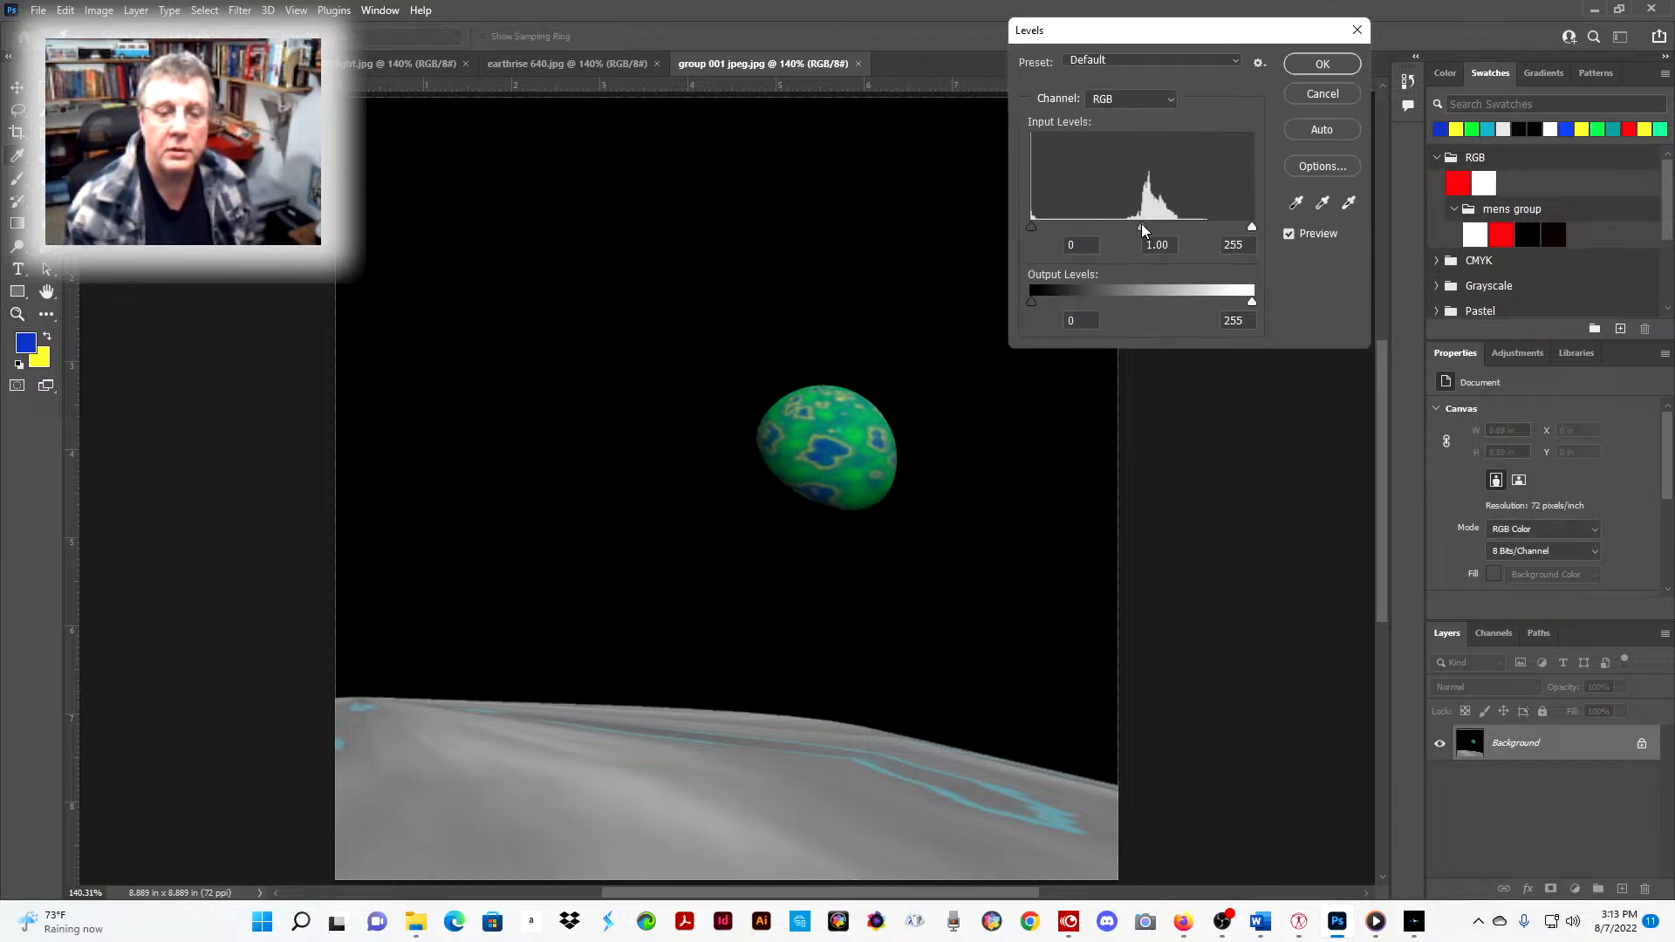
pyautogui.moveTo(1142, 227); pyautogui.dragTo(1002, 235)
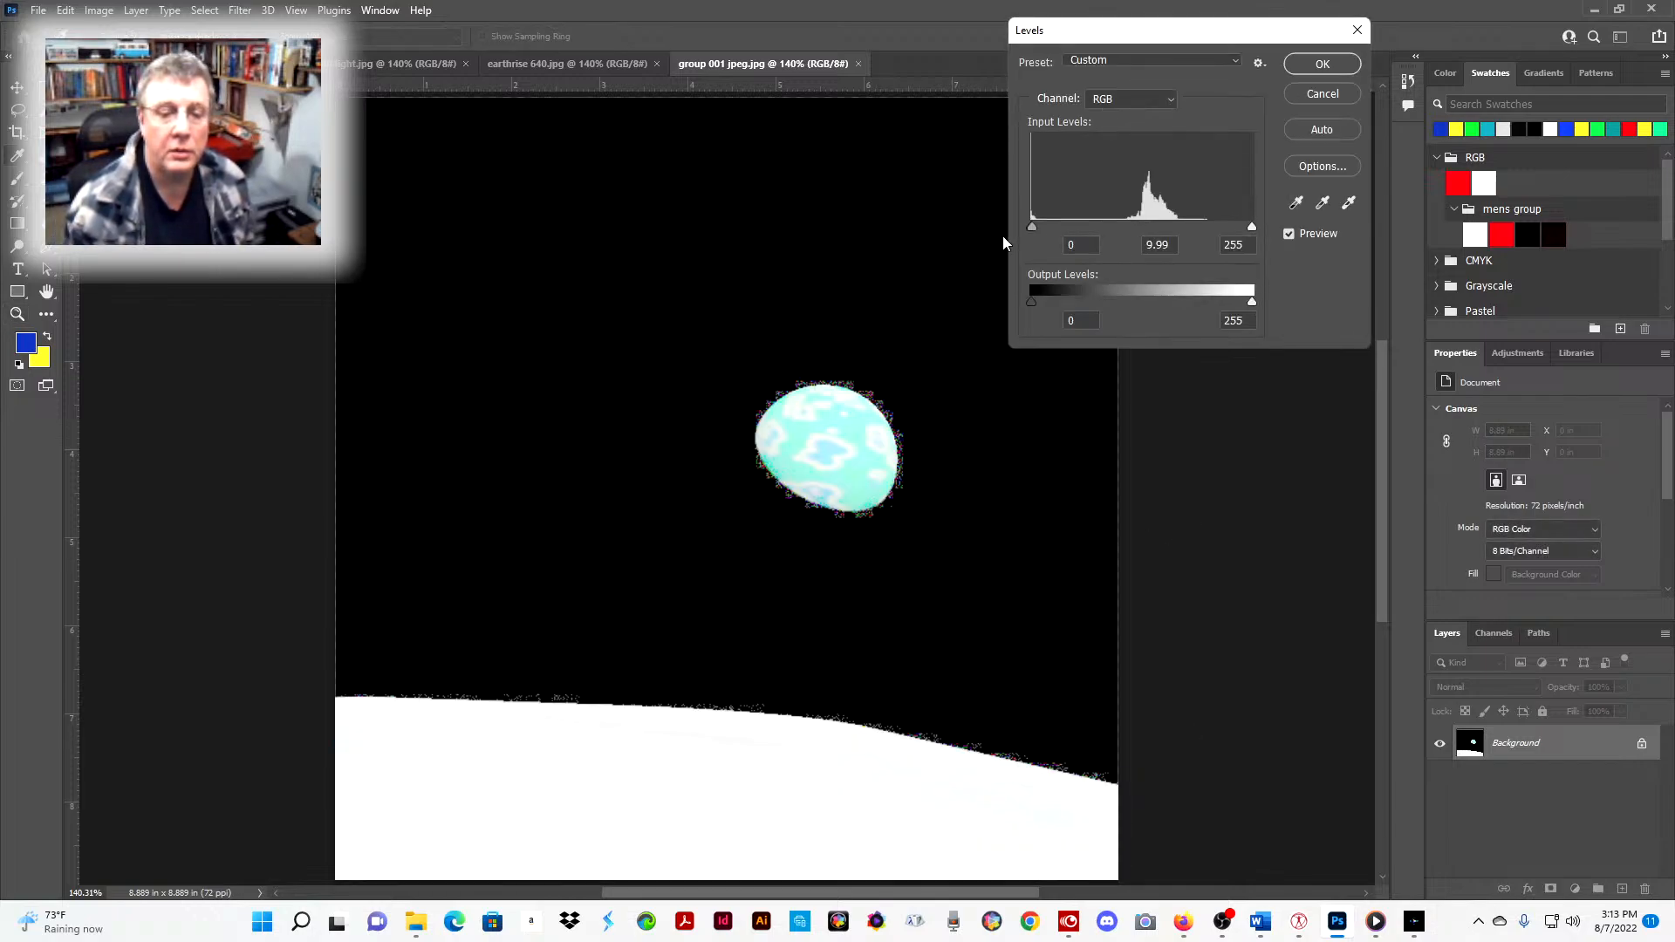
pyautogui.click(1319, 67)
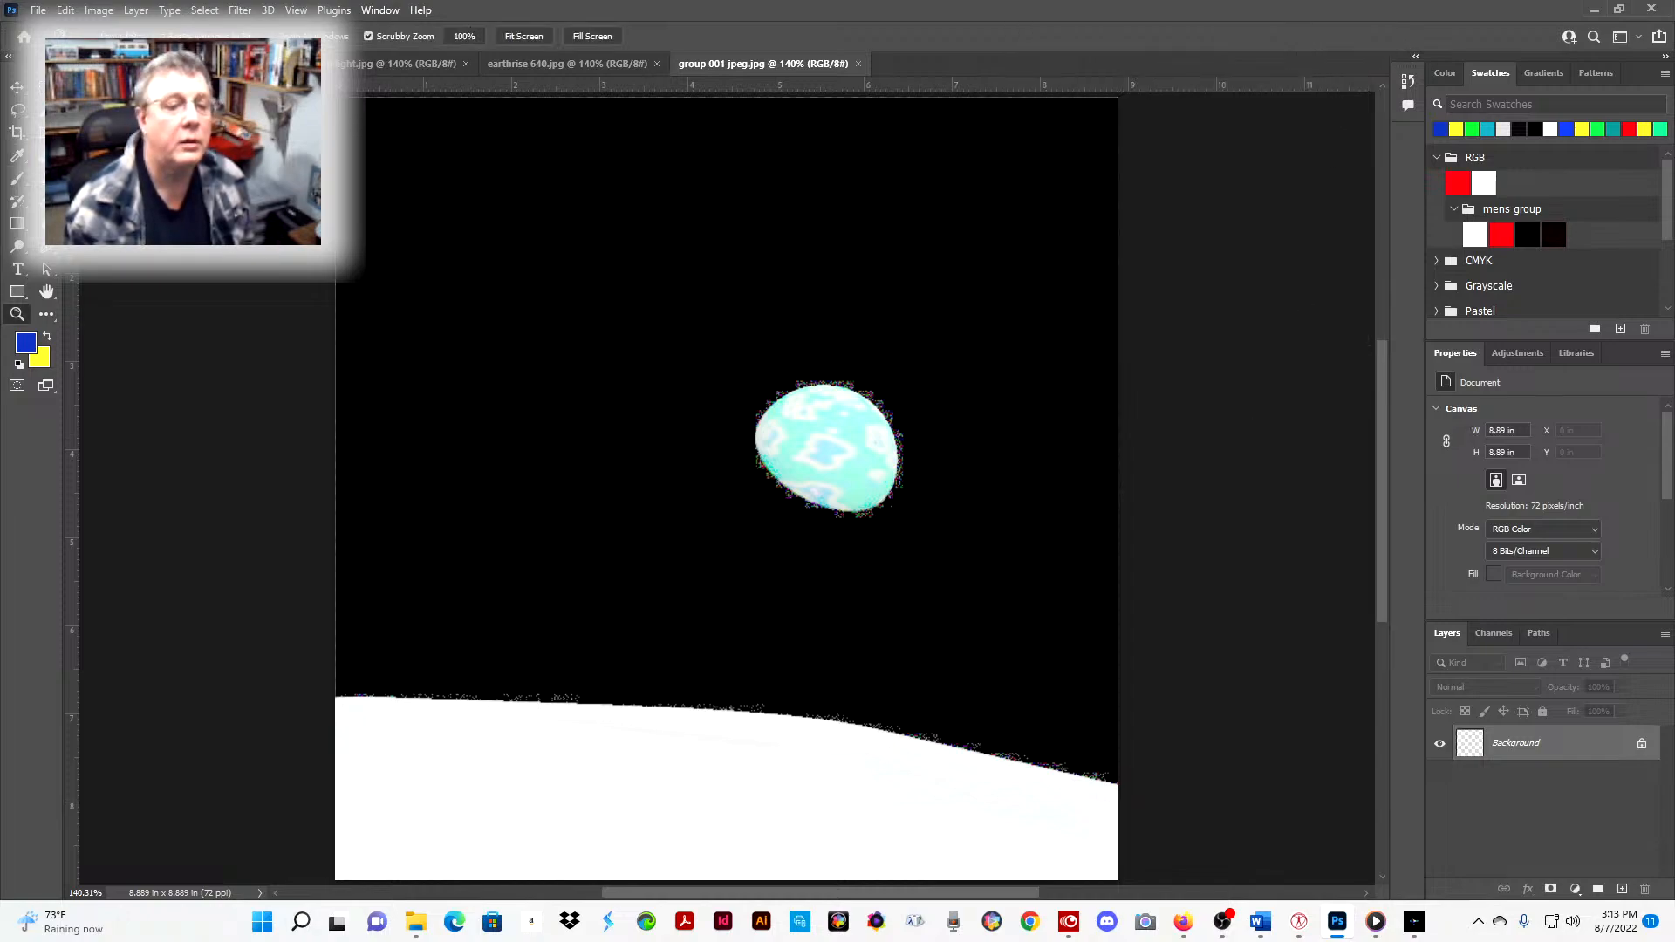
# - Save the brightened composite as group 001 jpeg light in JPEG format at quality 12, Baseline ("Standard"), and close it
pyautogui.click(40, 10)
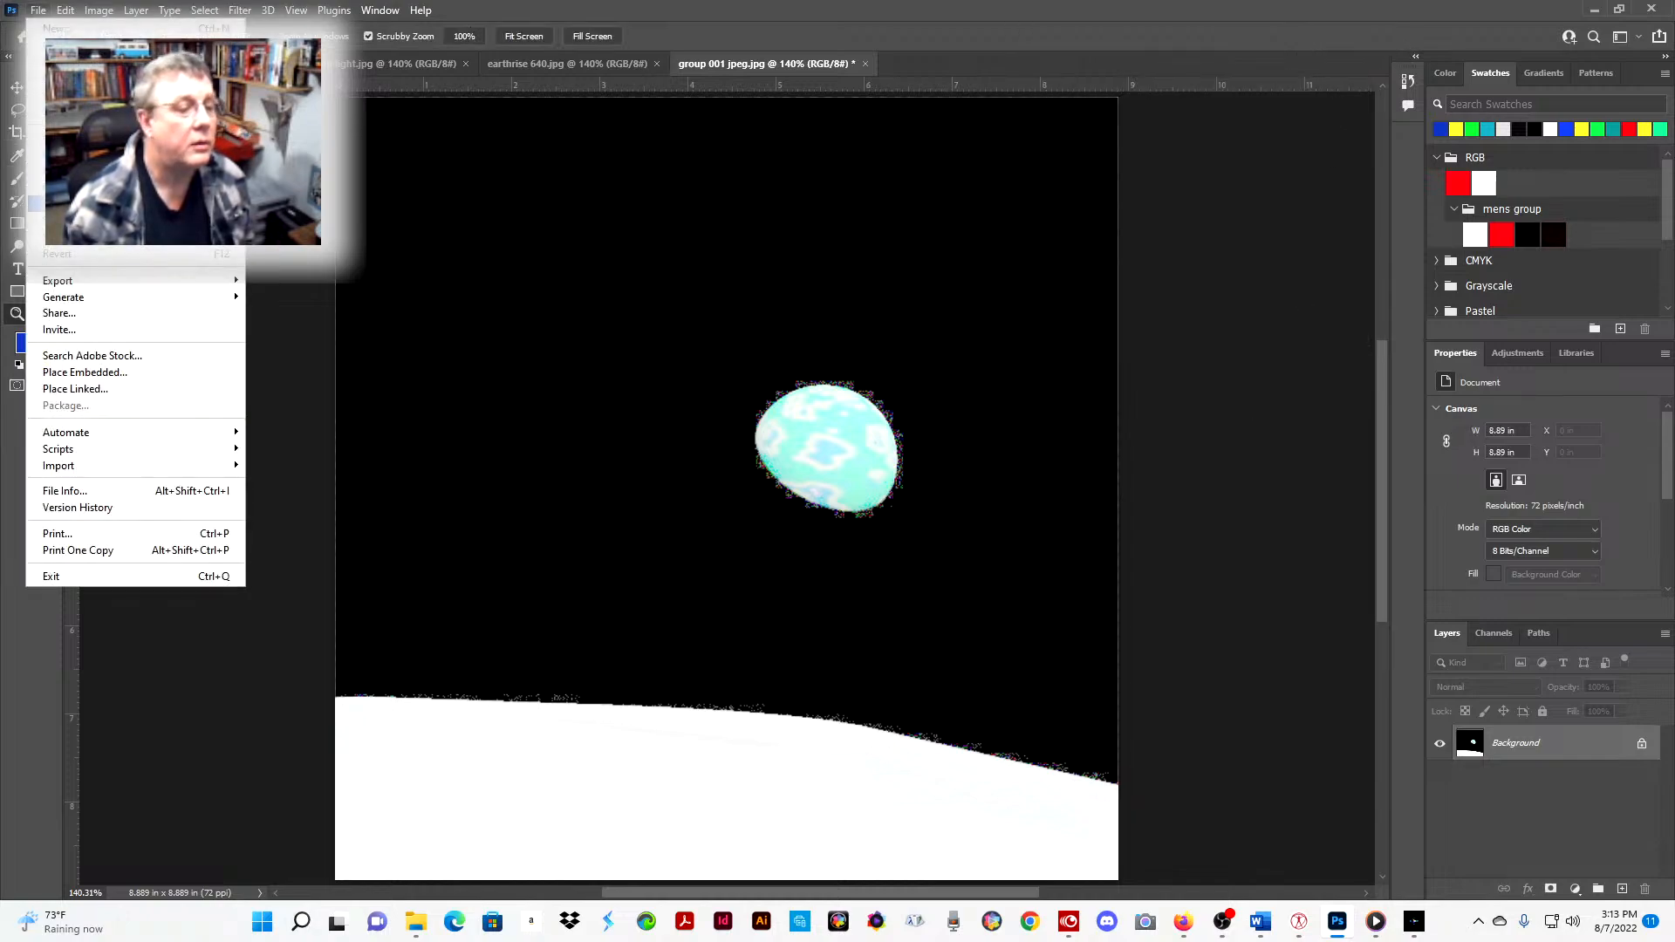
pyautogui.click(87, 221)
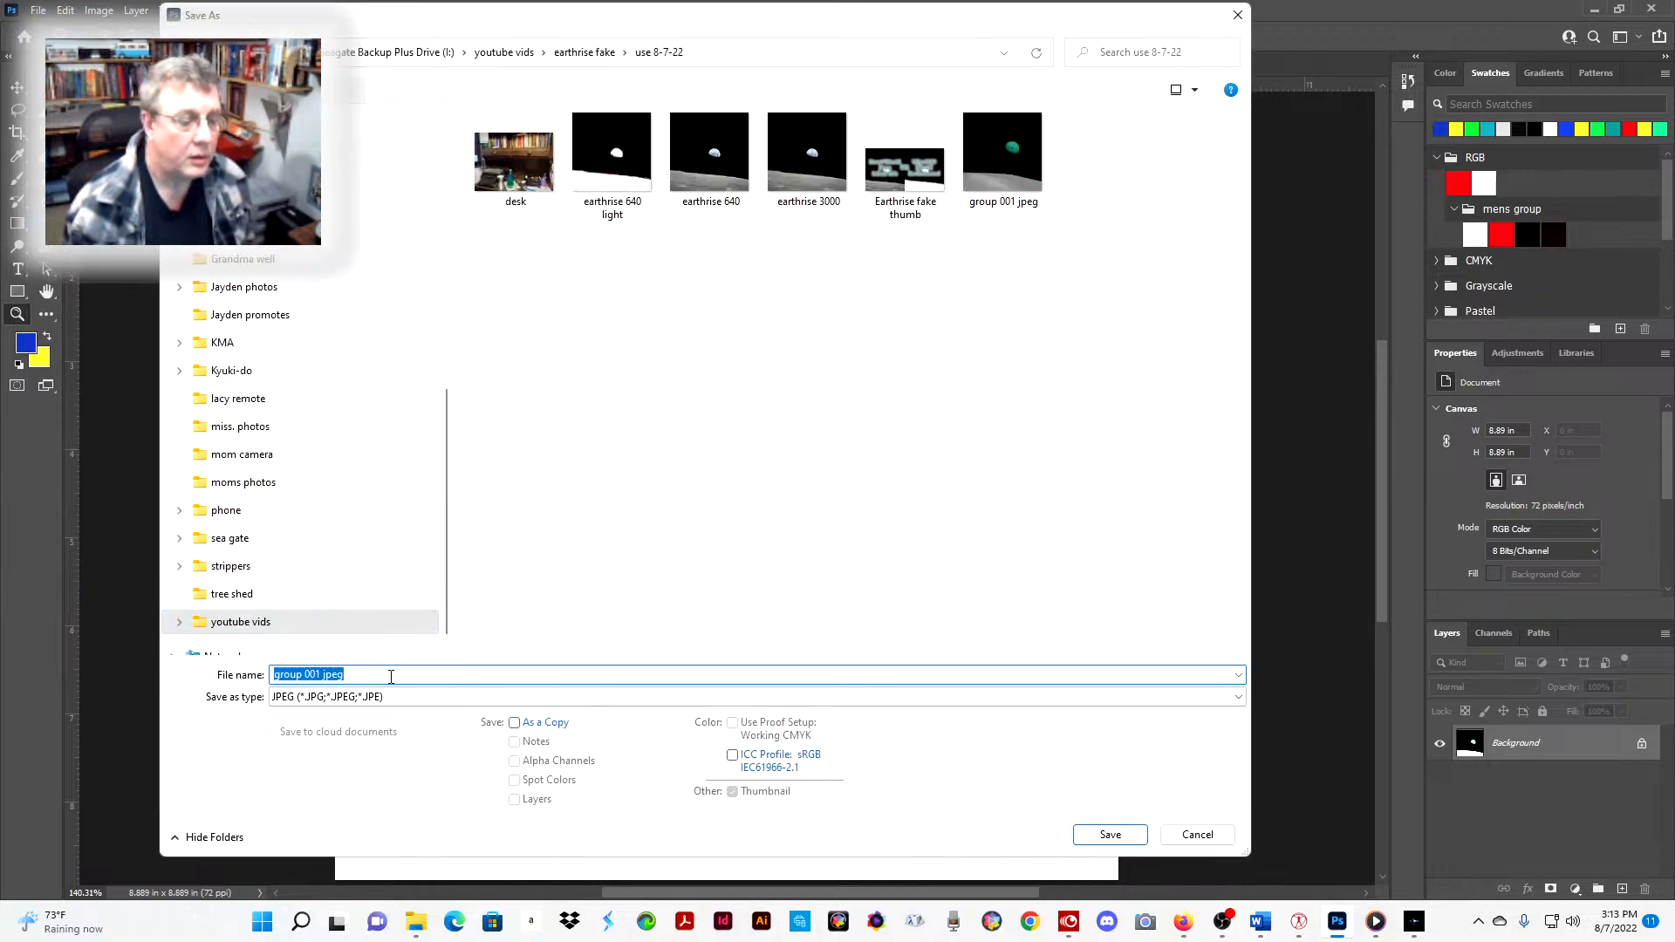
pyautogui.click(391, 677)
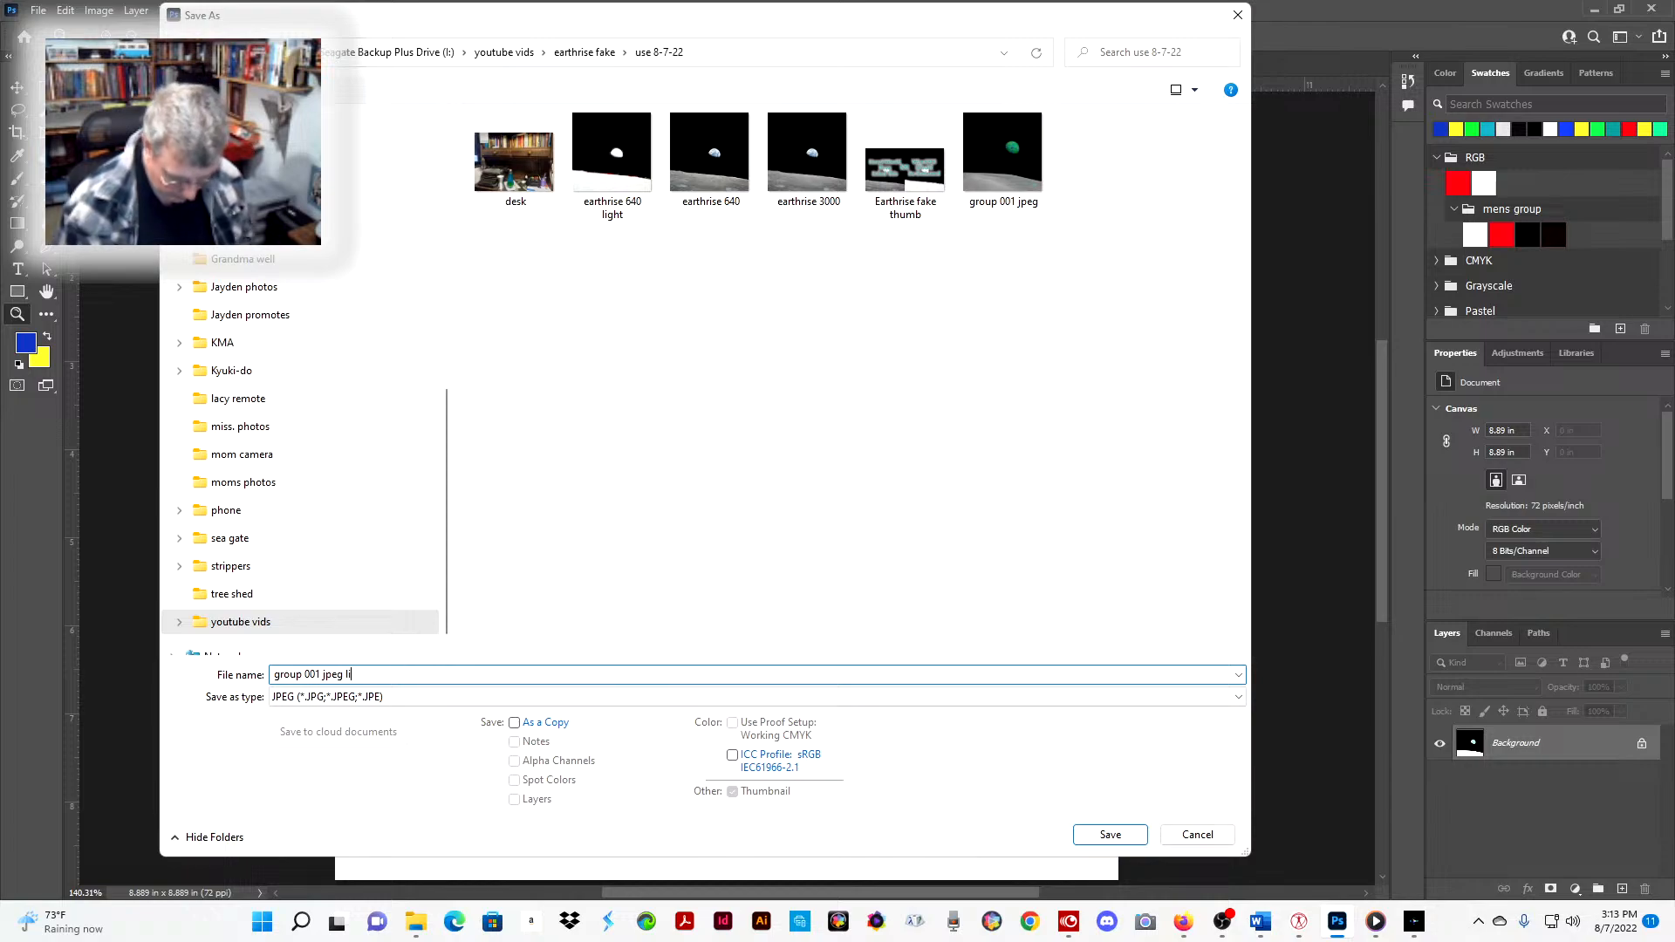
pyautogui.press('Return')
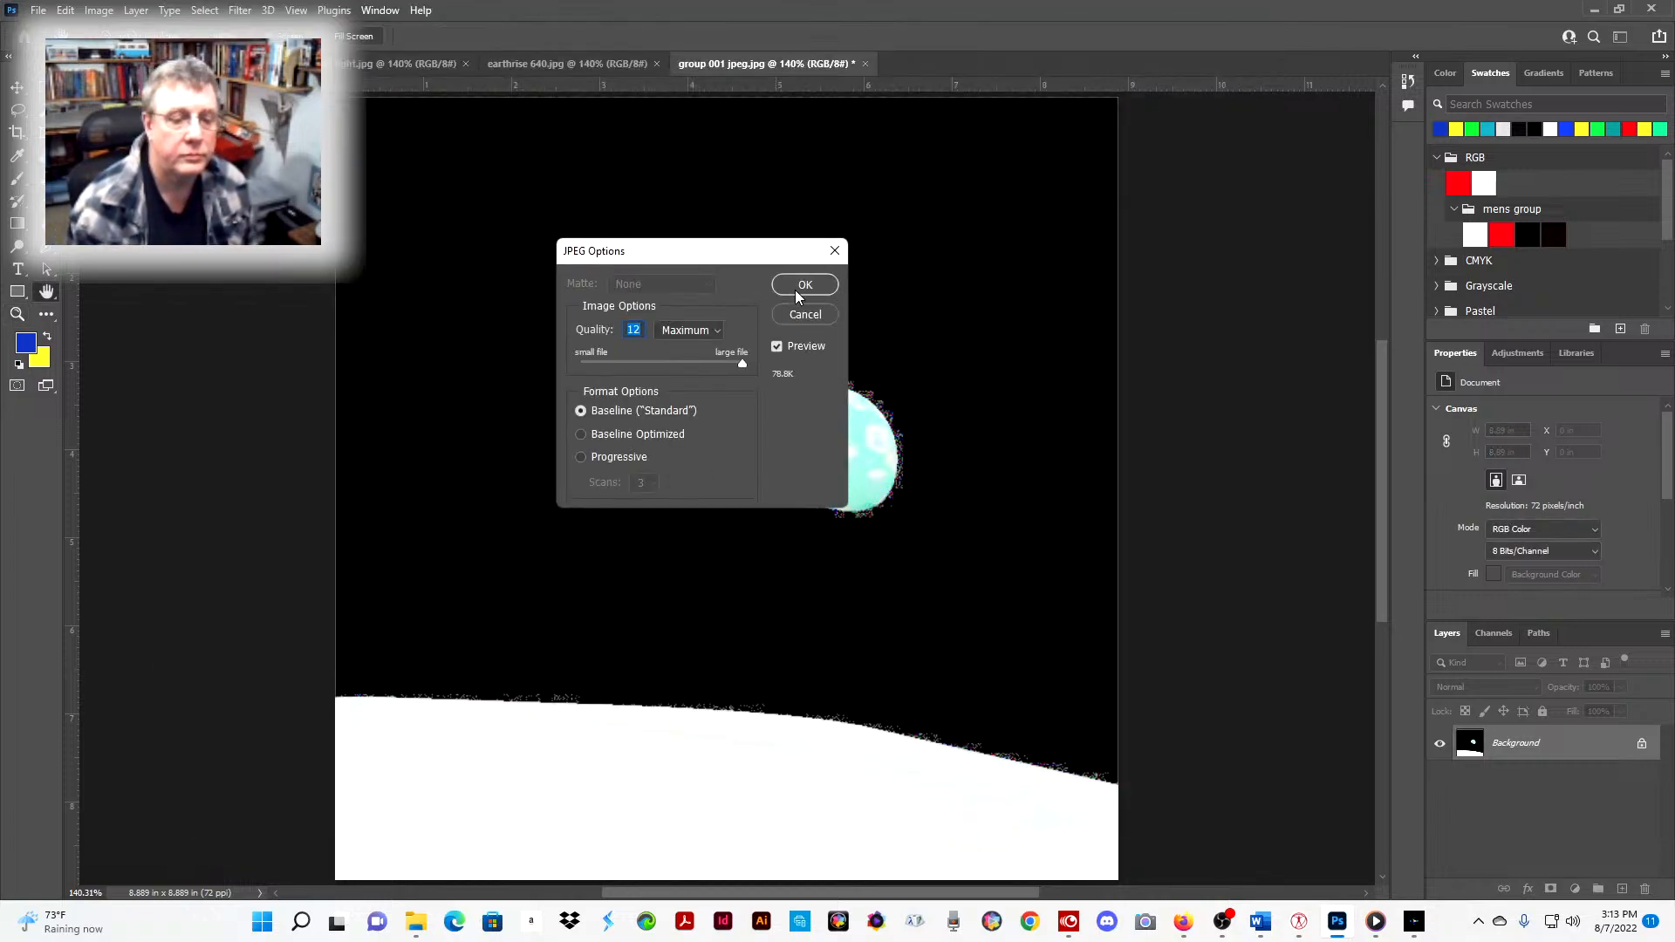
pyautogui.click(798, 286)
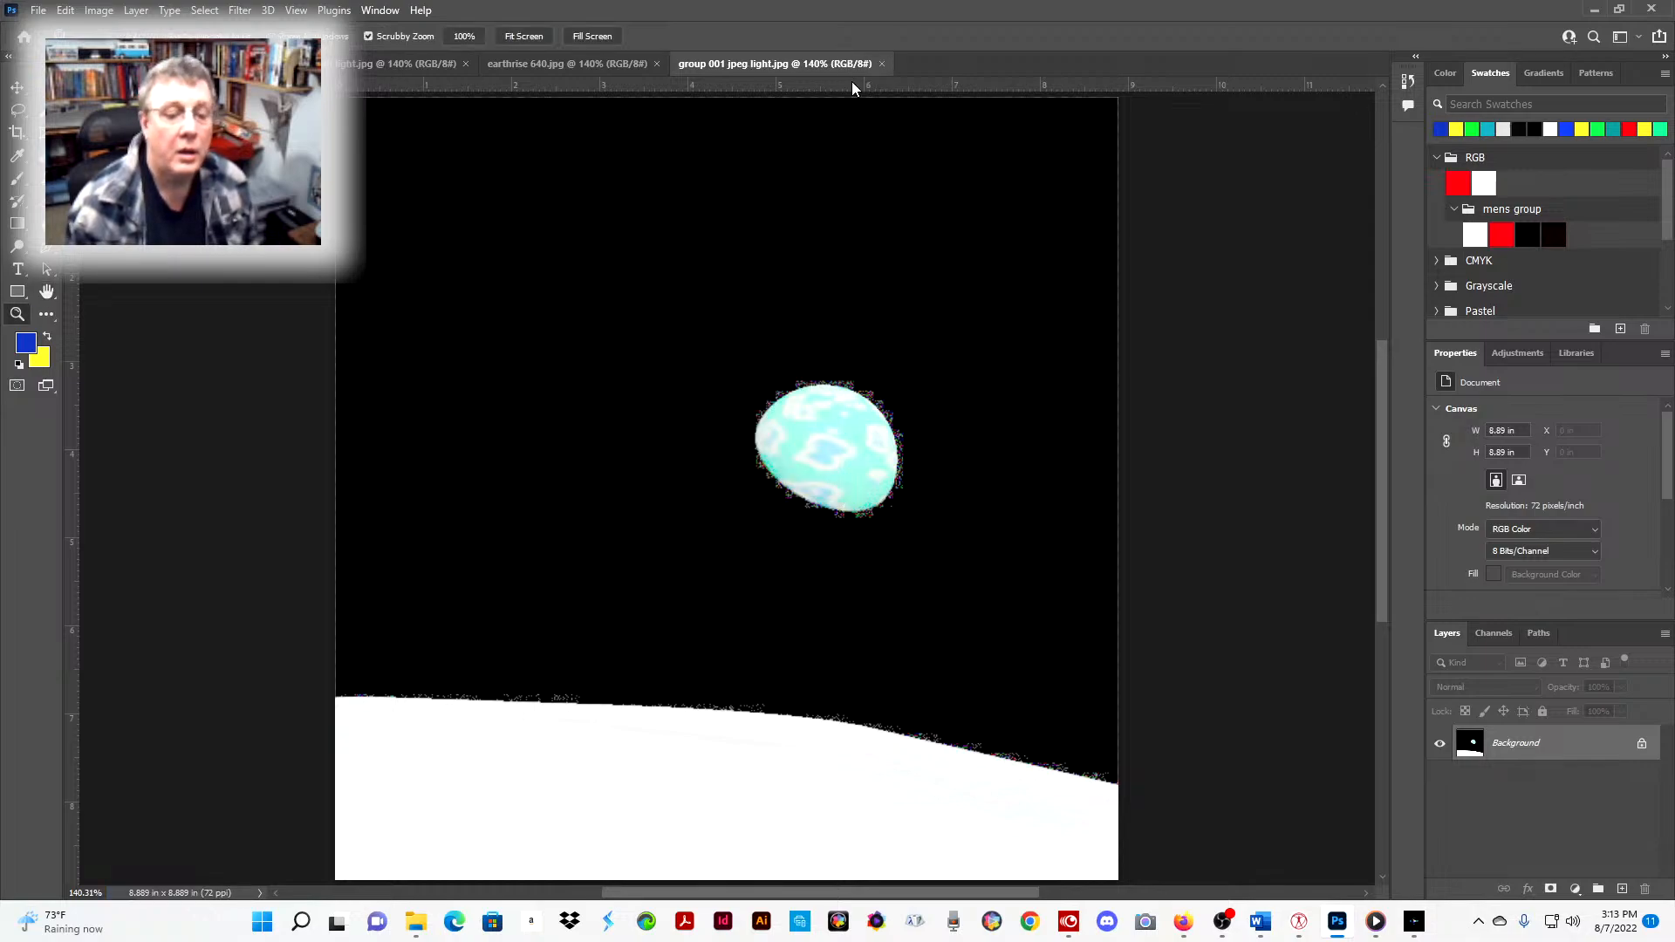
pyautogui.click(881, 64)
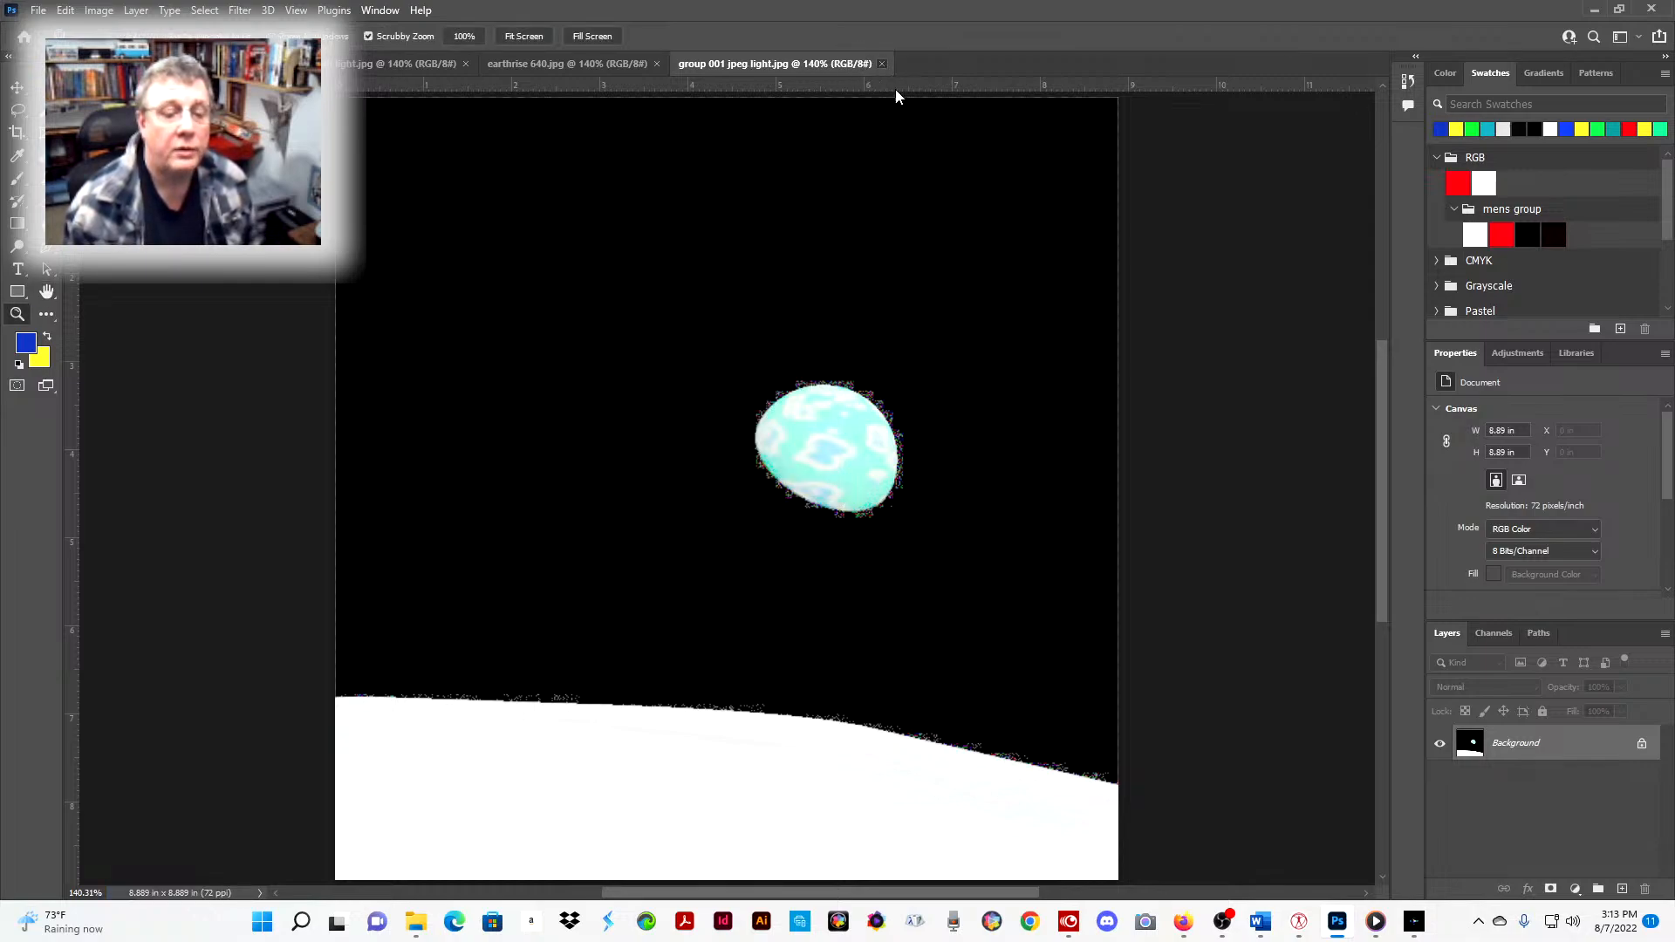
# - Open group 001 jpeg.jpg from the use 8-7-22 folder and fit the image to the view
pyautogui.click(38, 10)
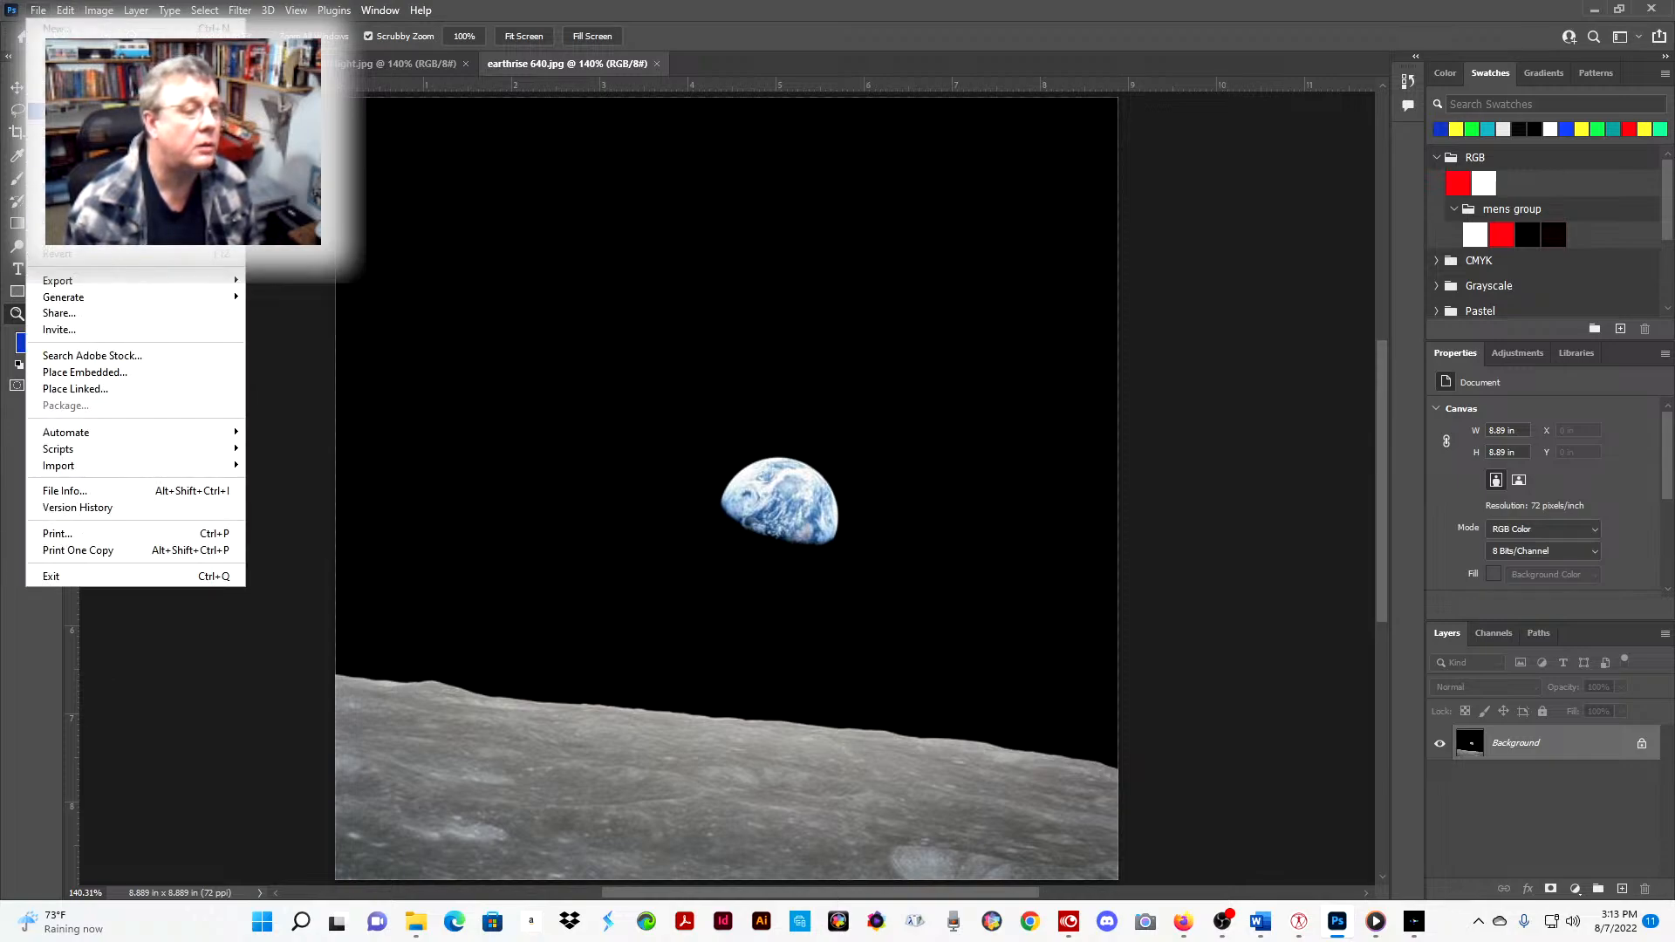
pyautogui.click(61, 46)
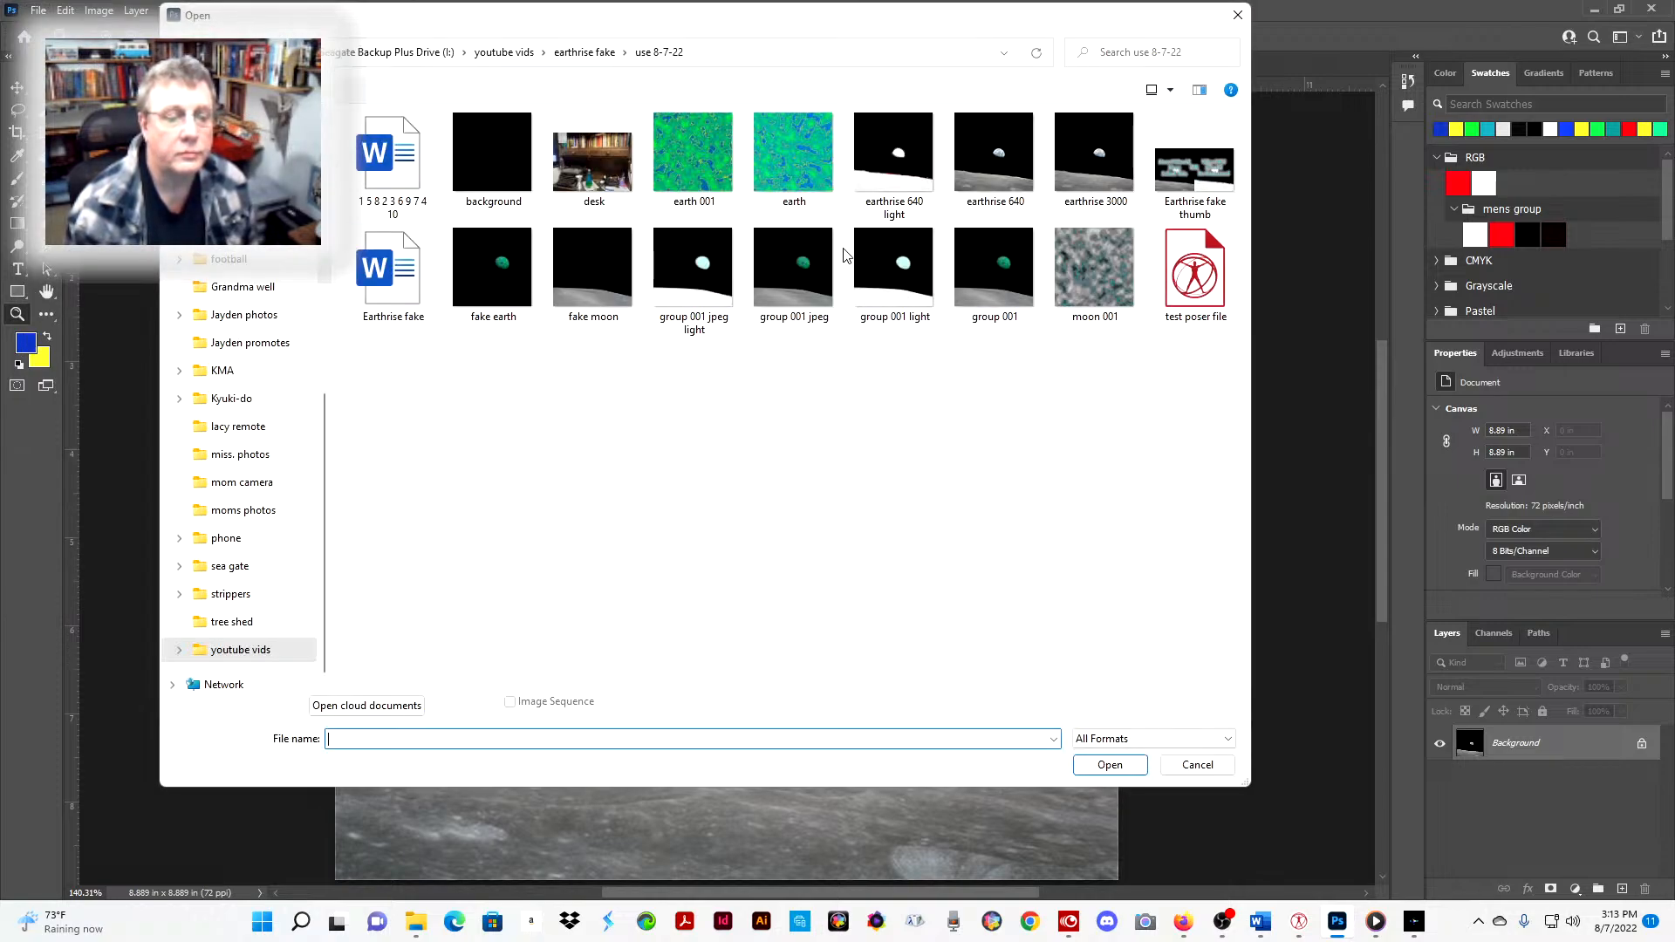
pyautogui.click(797, 261)
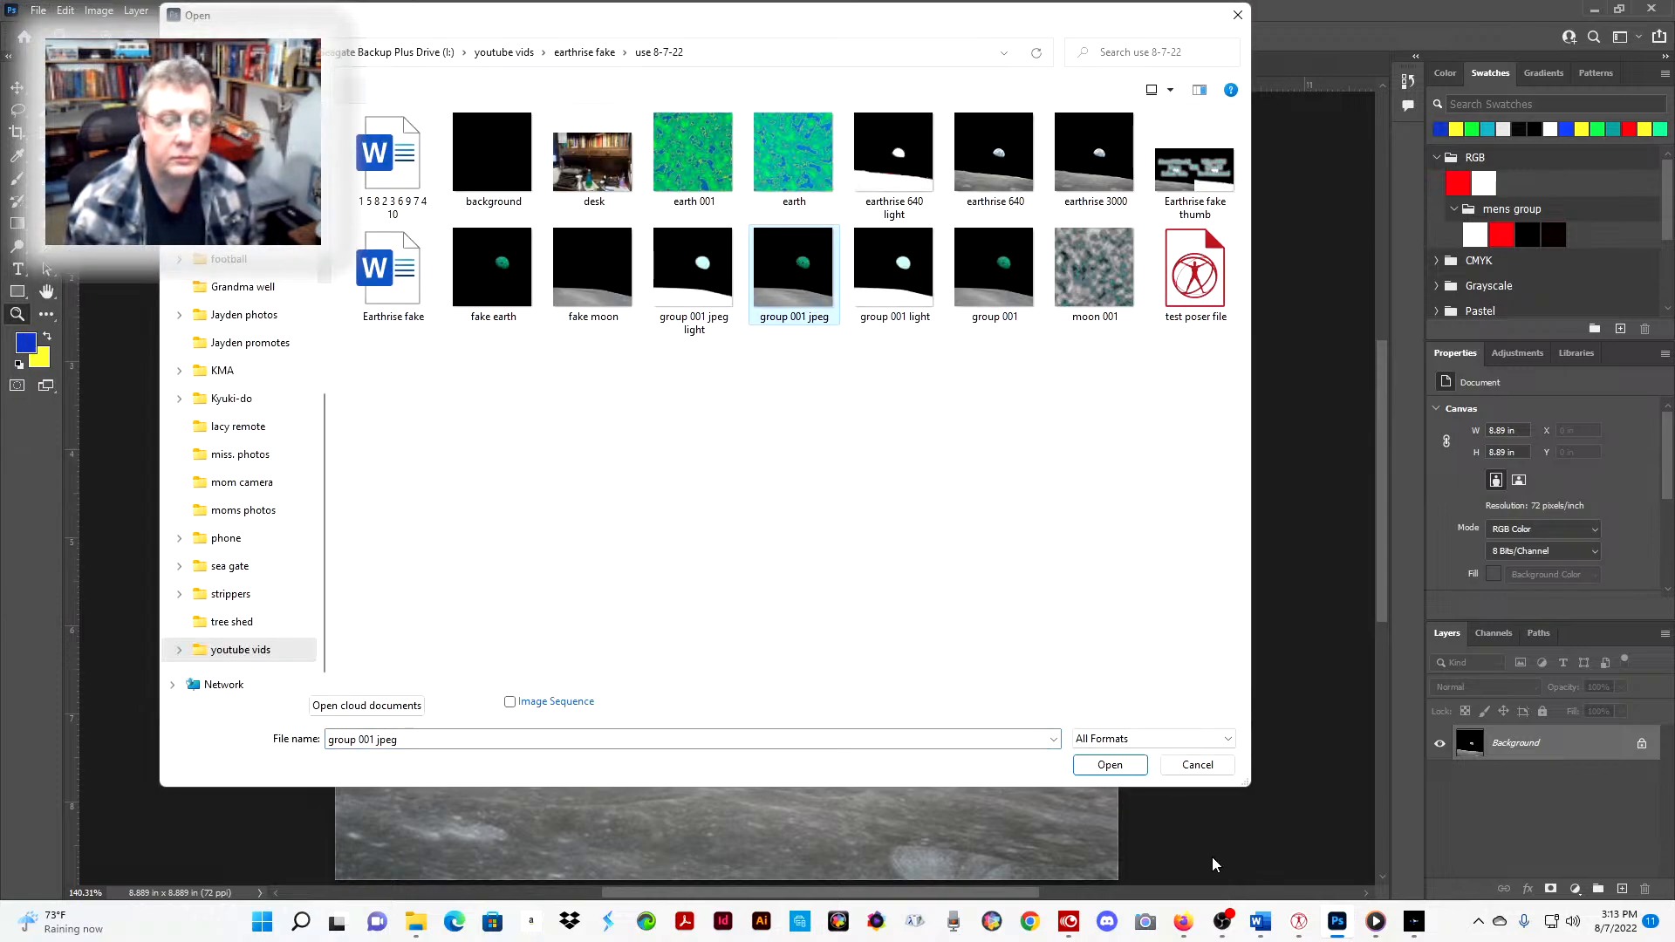
pyautogui.click(1107, 767)
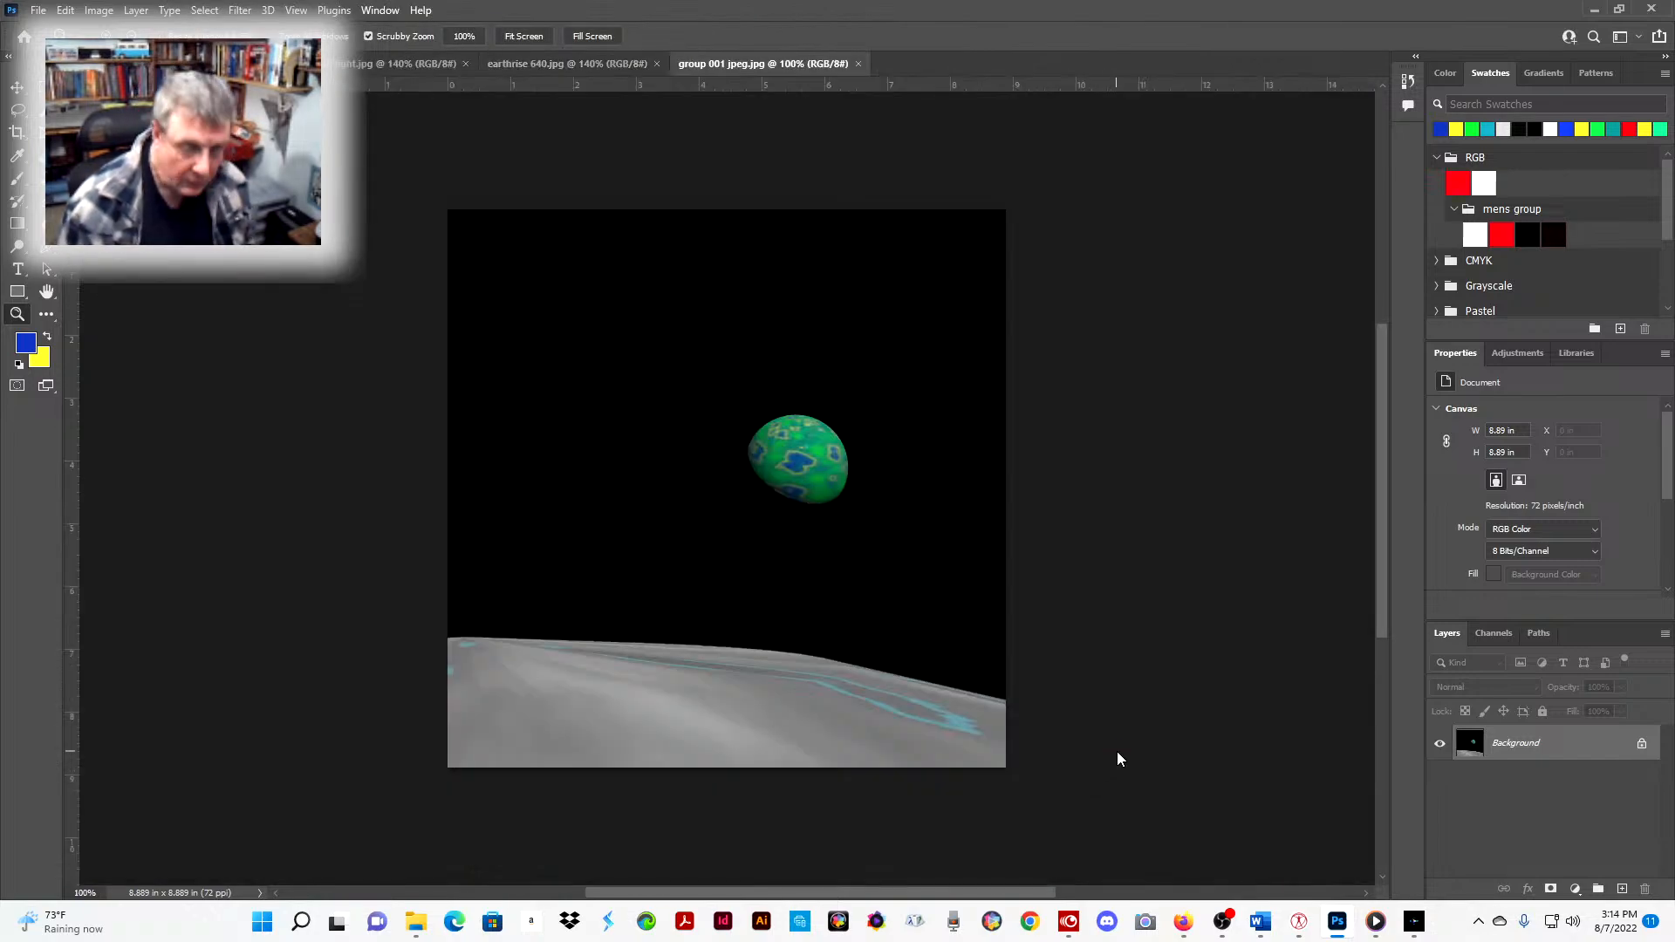
pyautogui.hotkey('ctrl', 'o')
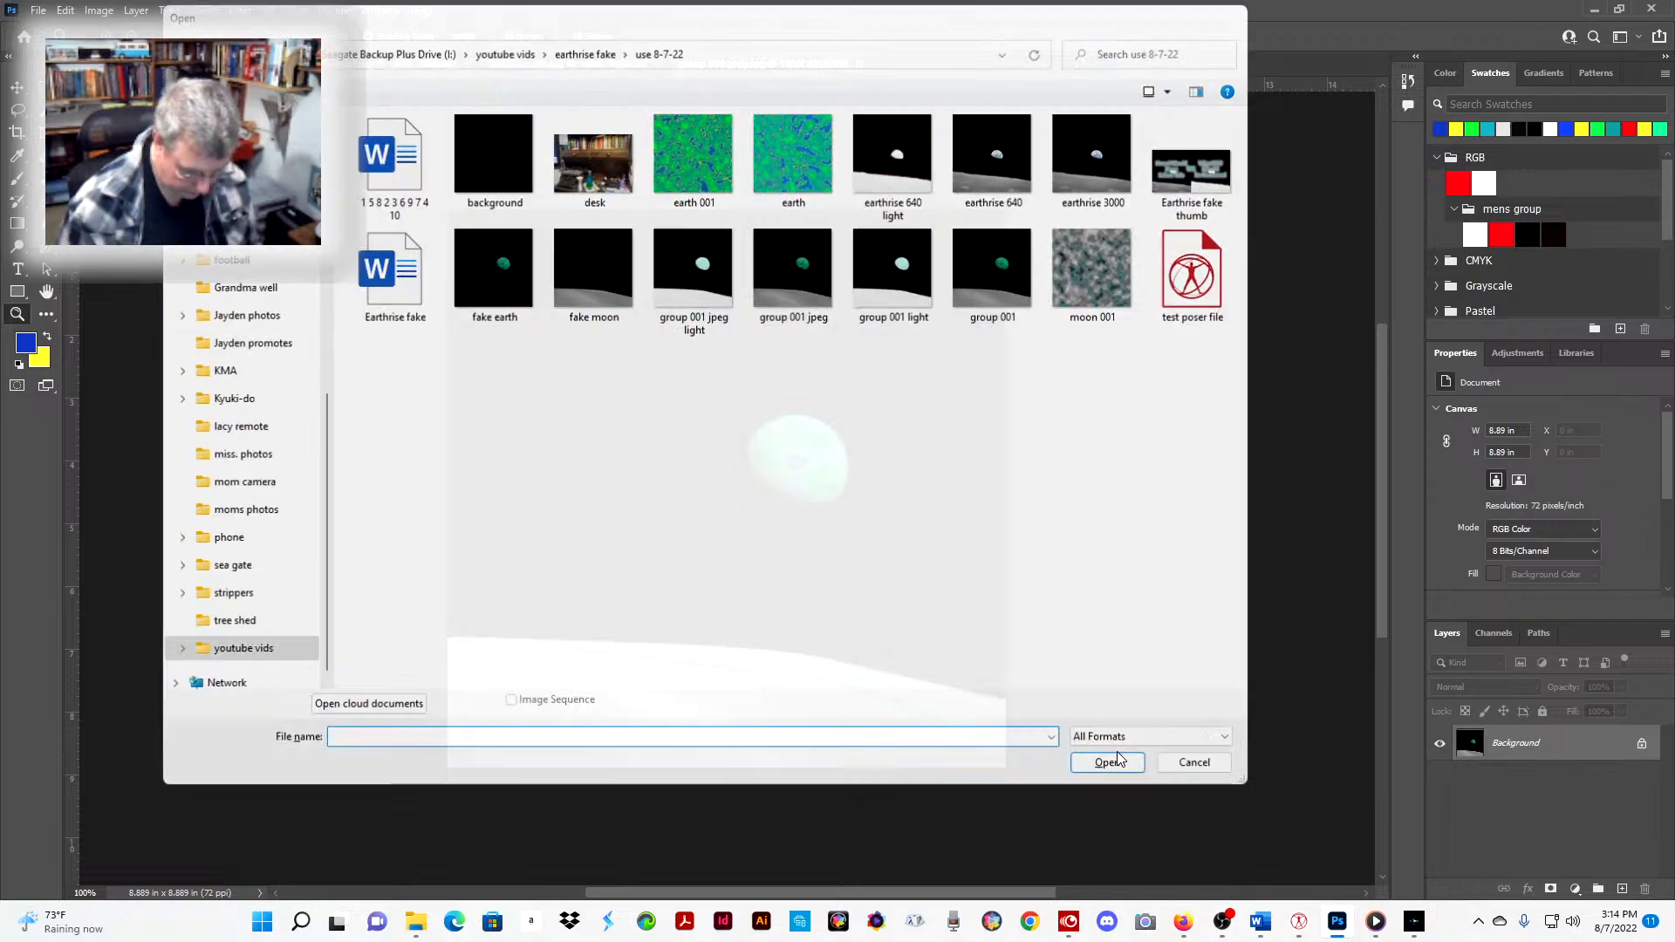
pyautogui.press('Escape')
pyautogui.hotkey('ctrl', '0')
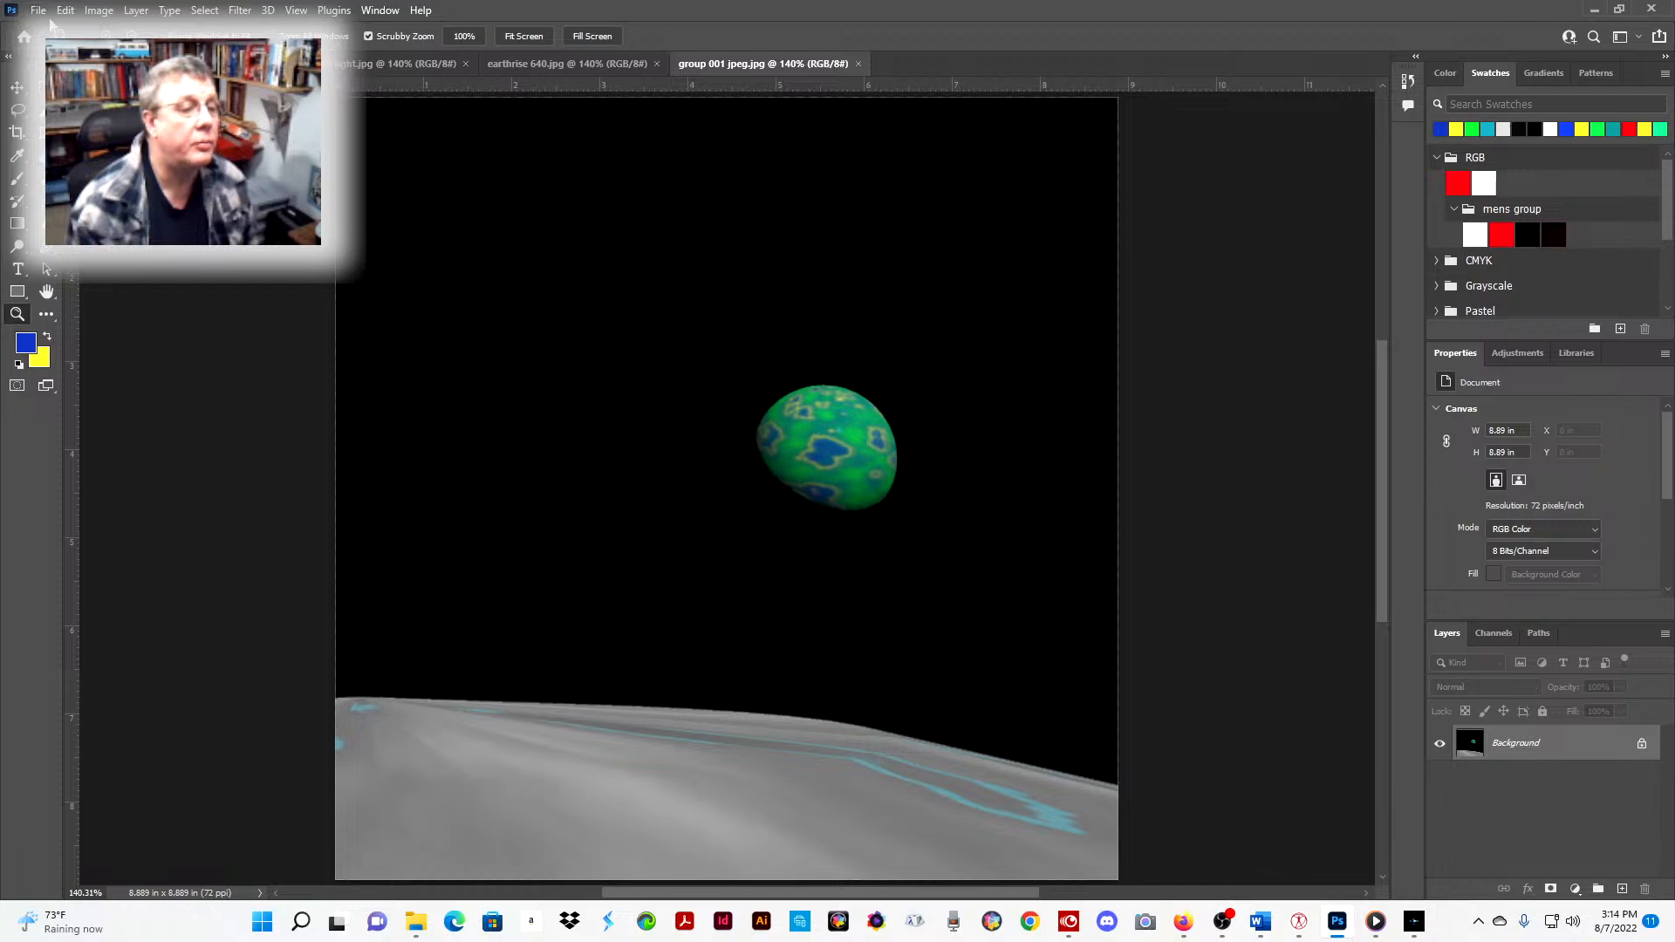
# - Save the composite as group 001 jpeg light 6 in JPEG format at quality 6, Baseline ("Standard")
pyautogui.click(47, 18)
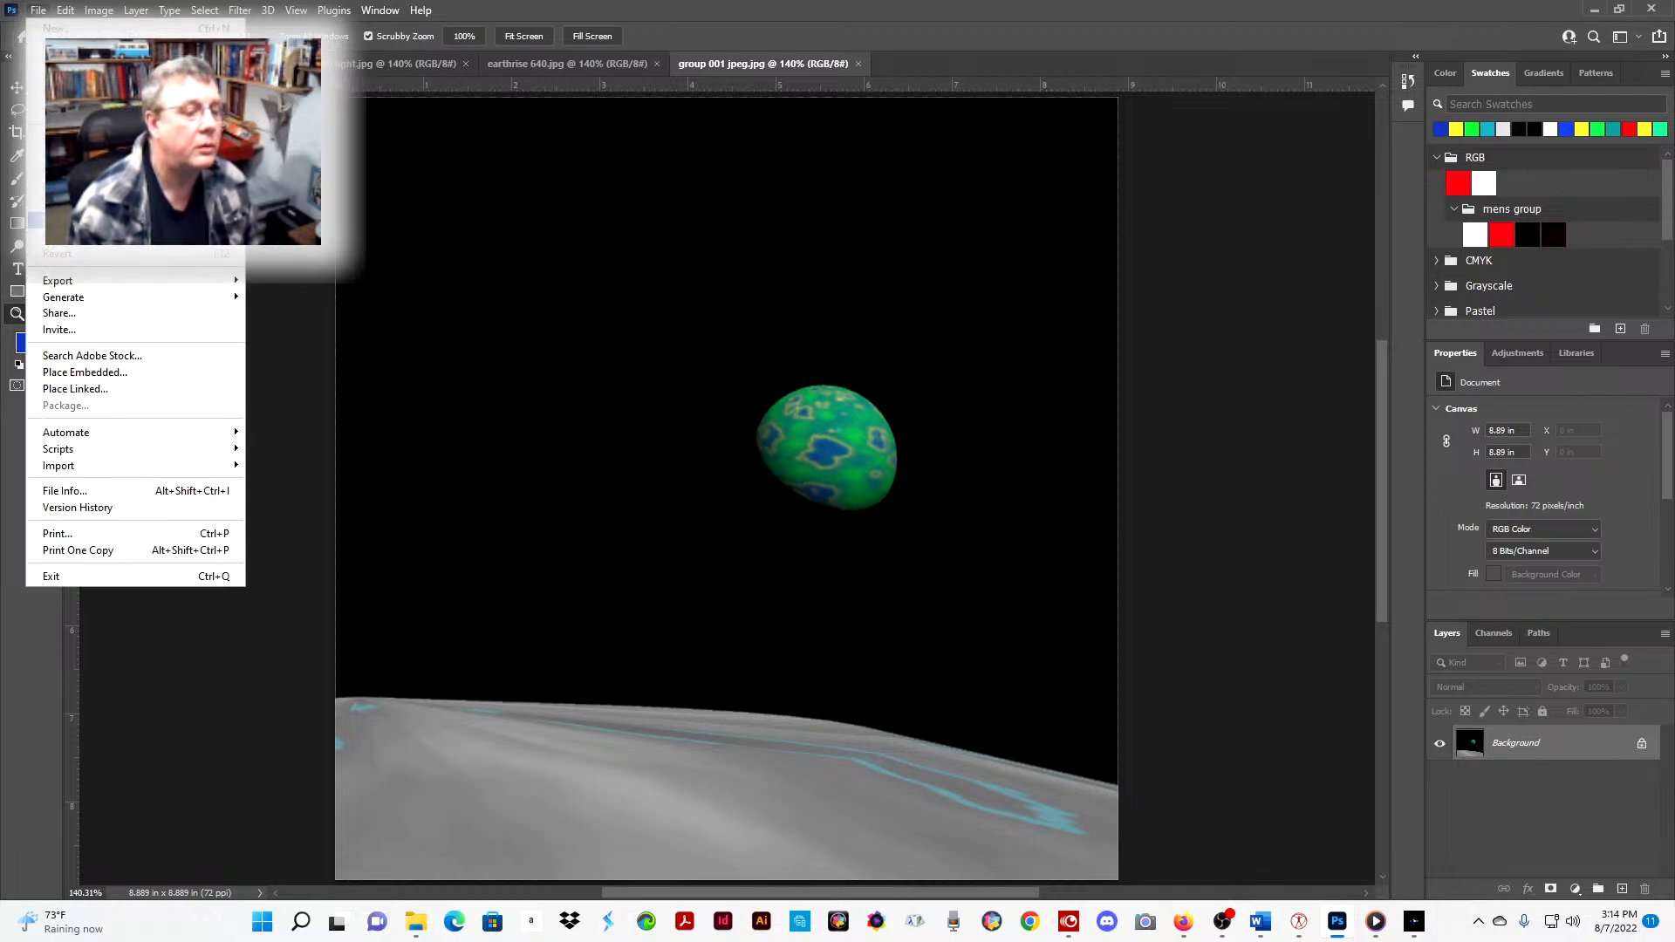
pyautogui.click(78, 219)
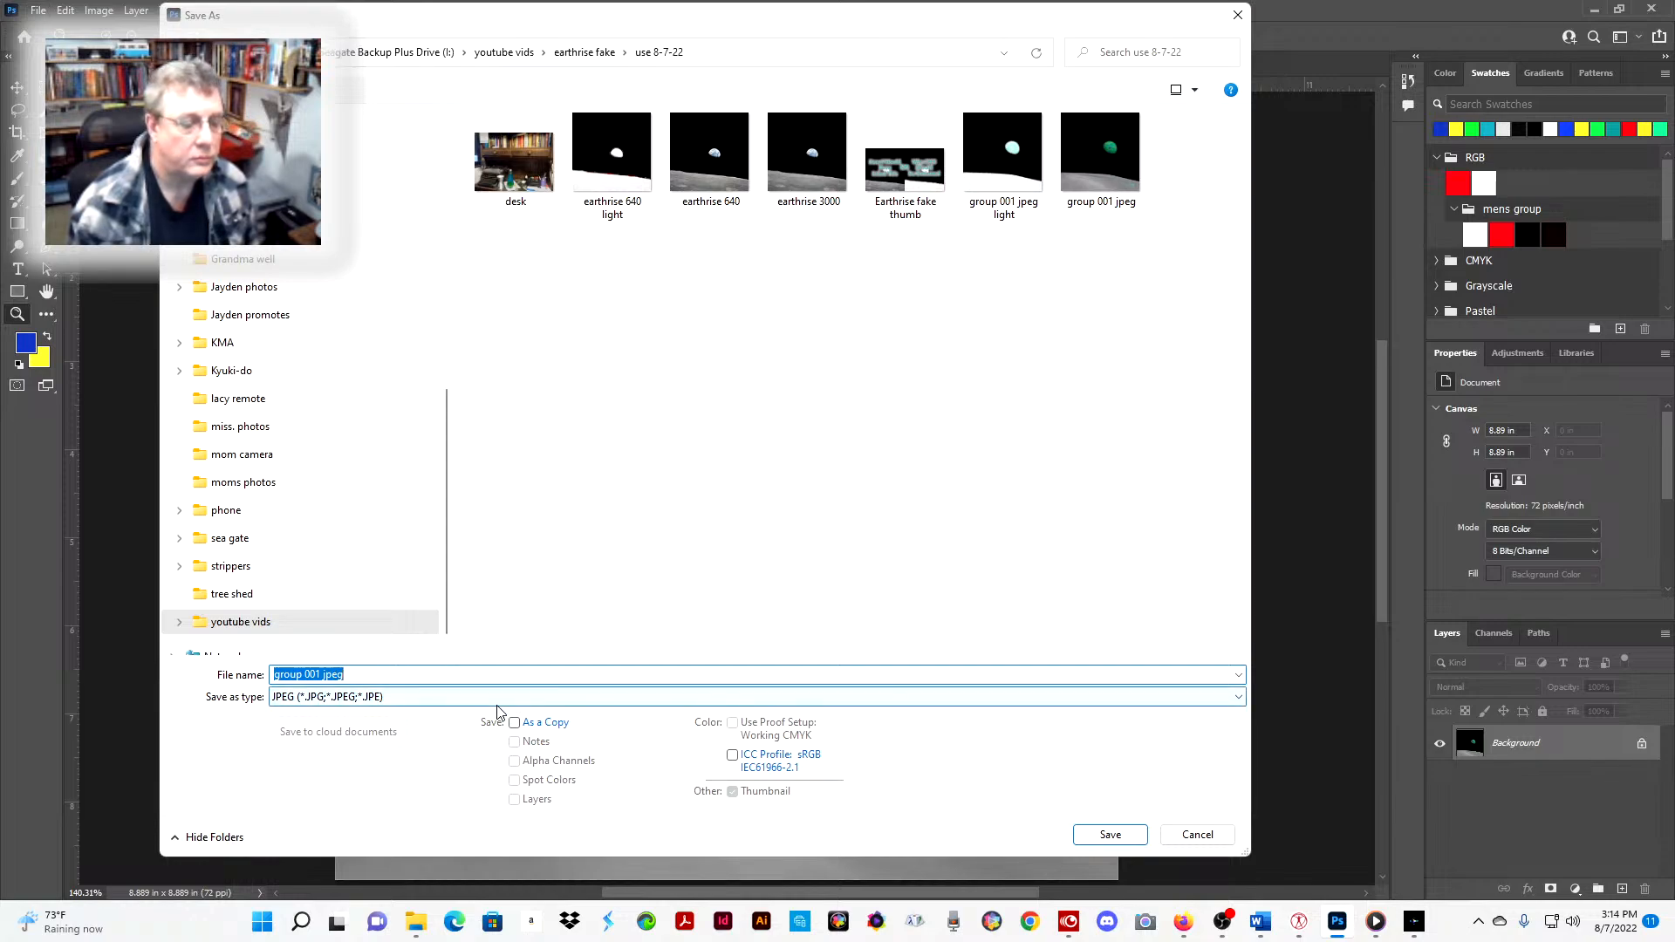
pyautogui.click(388, 670)
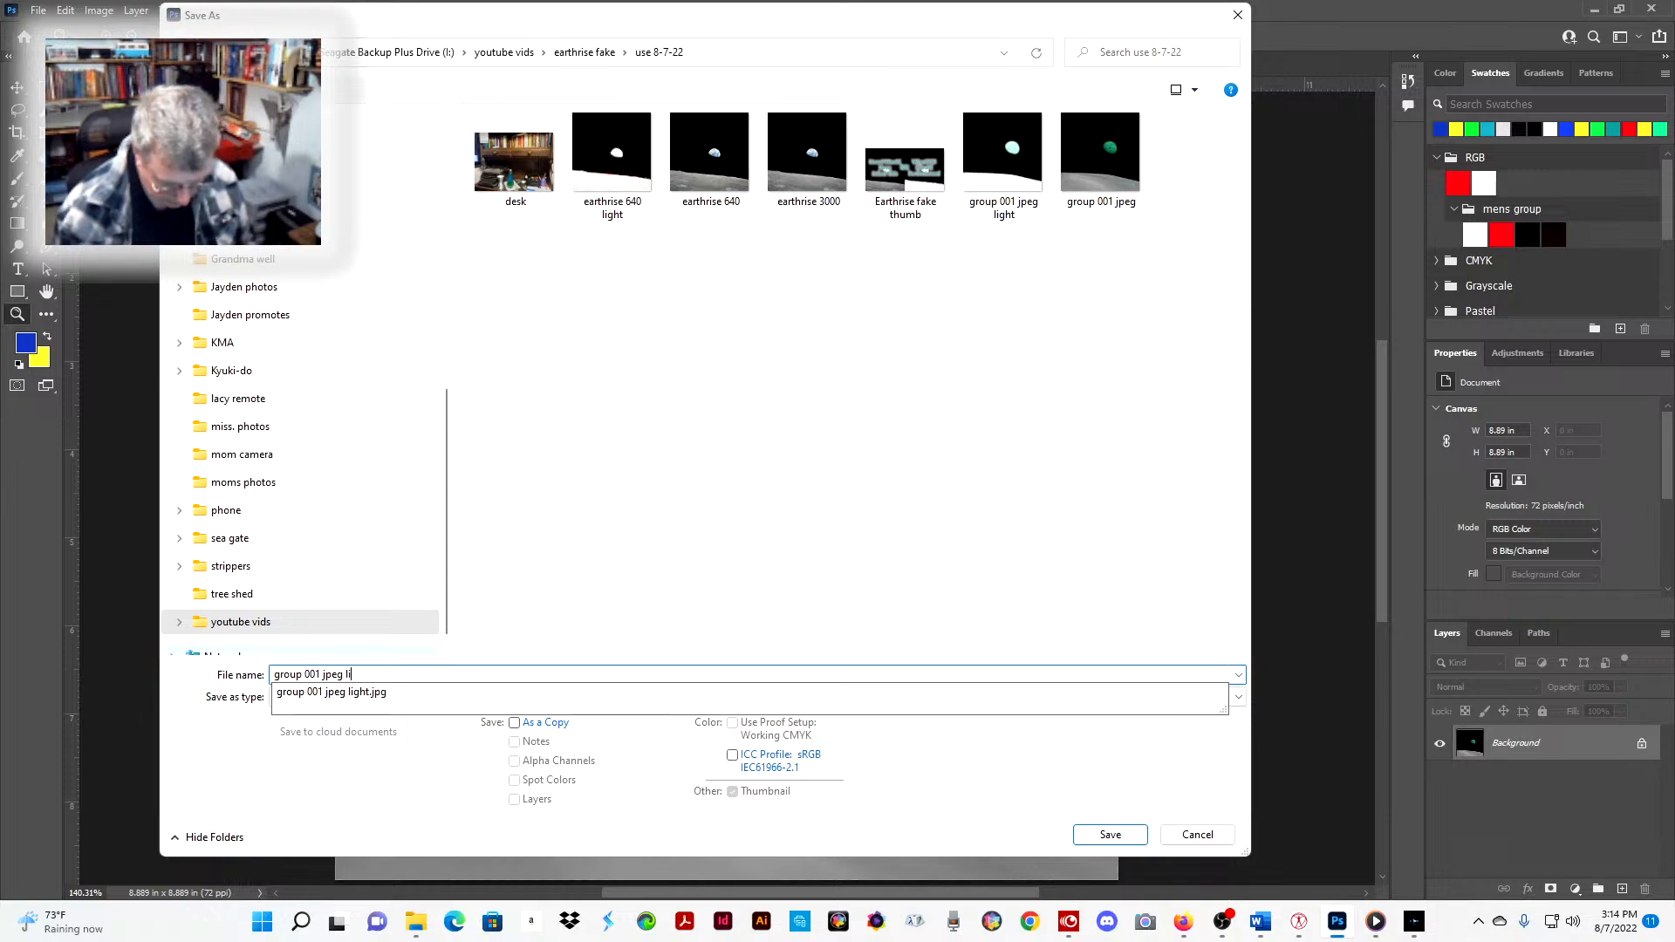
pyautogui.write('light 6')
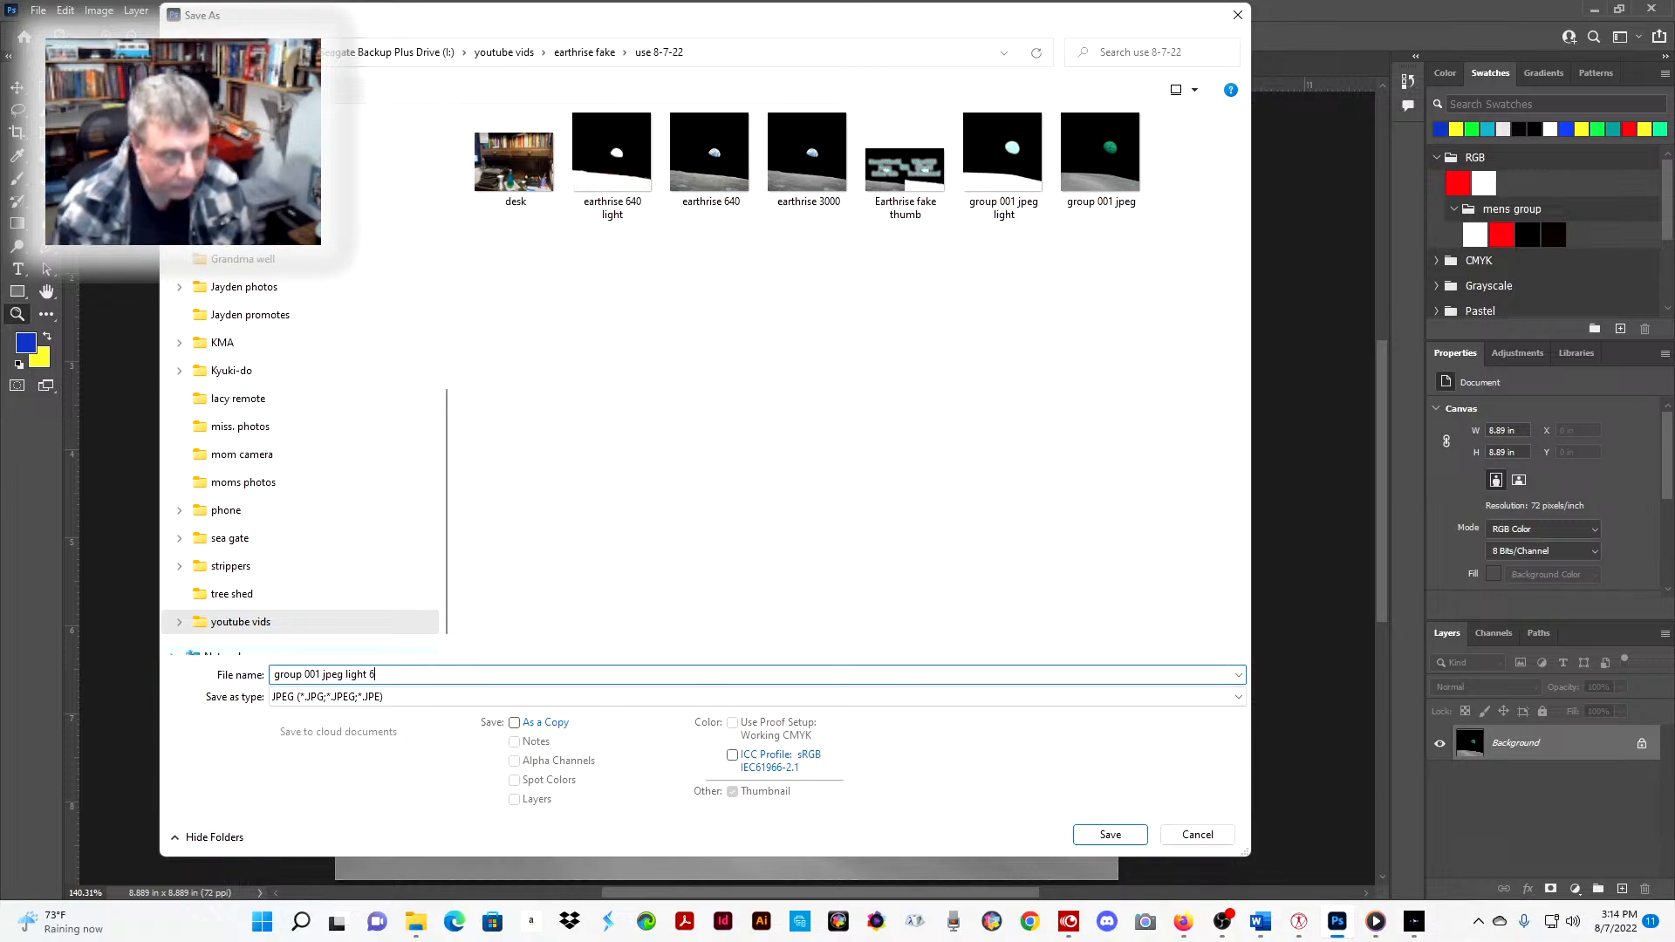
pyautogui.click(1120, 839)
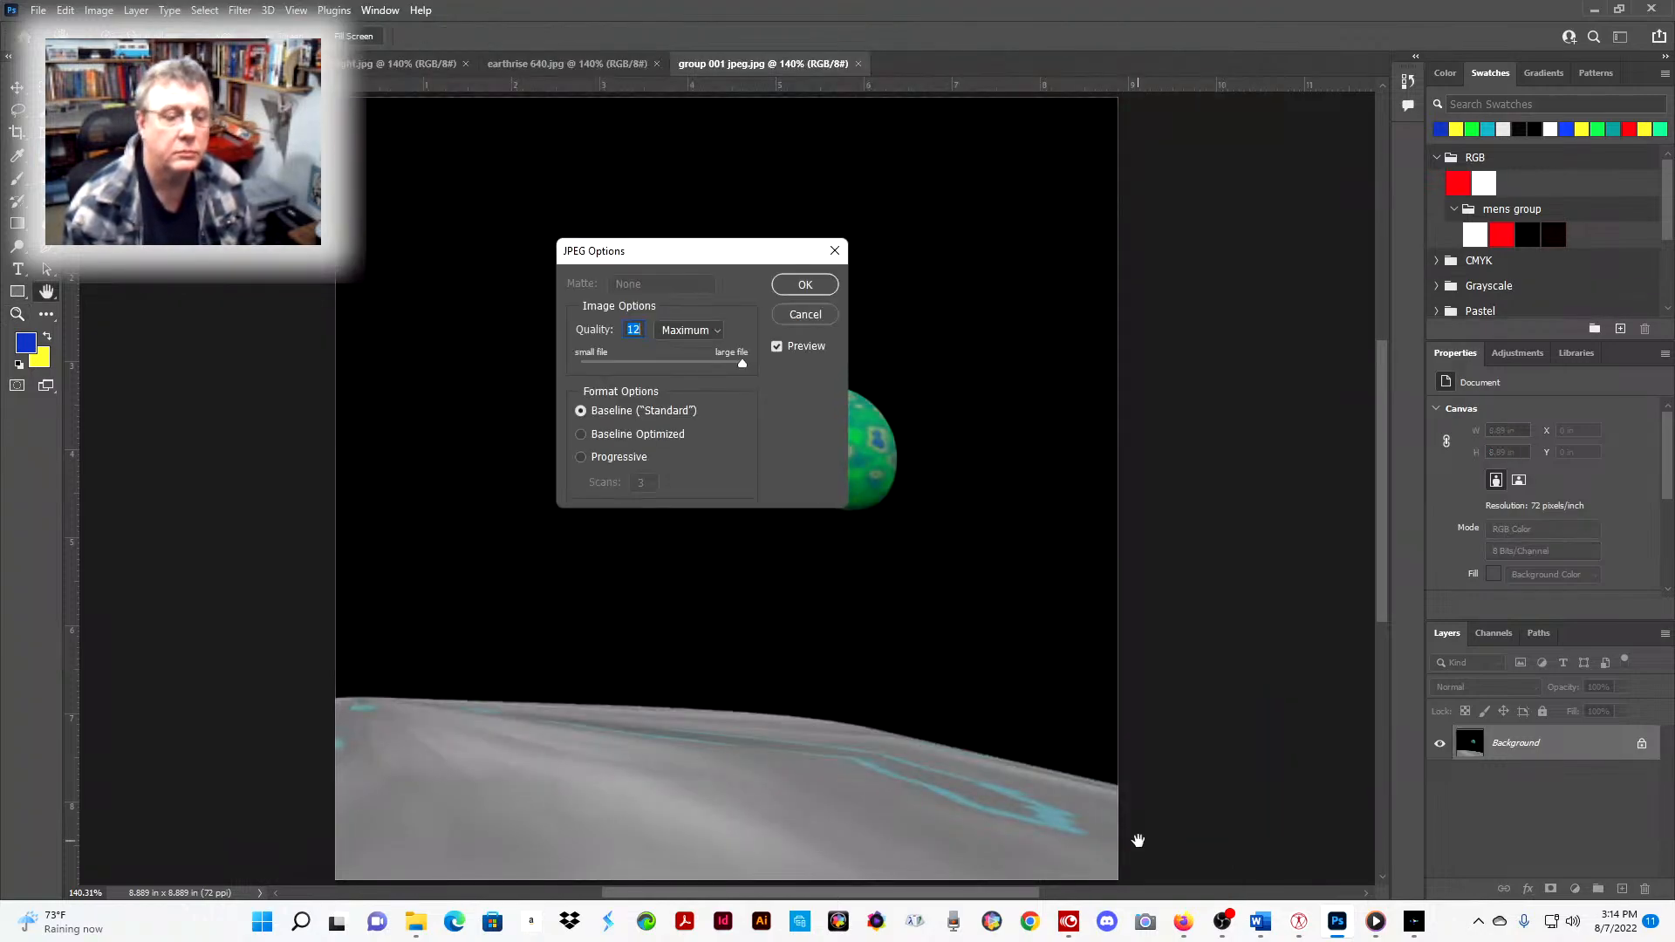
pyautogui.write('6')
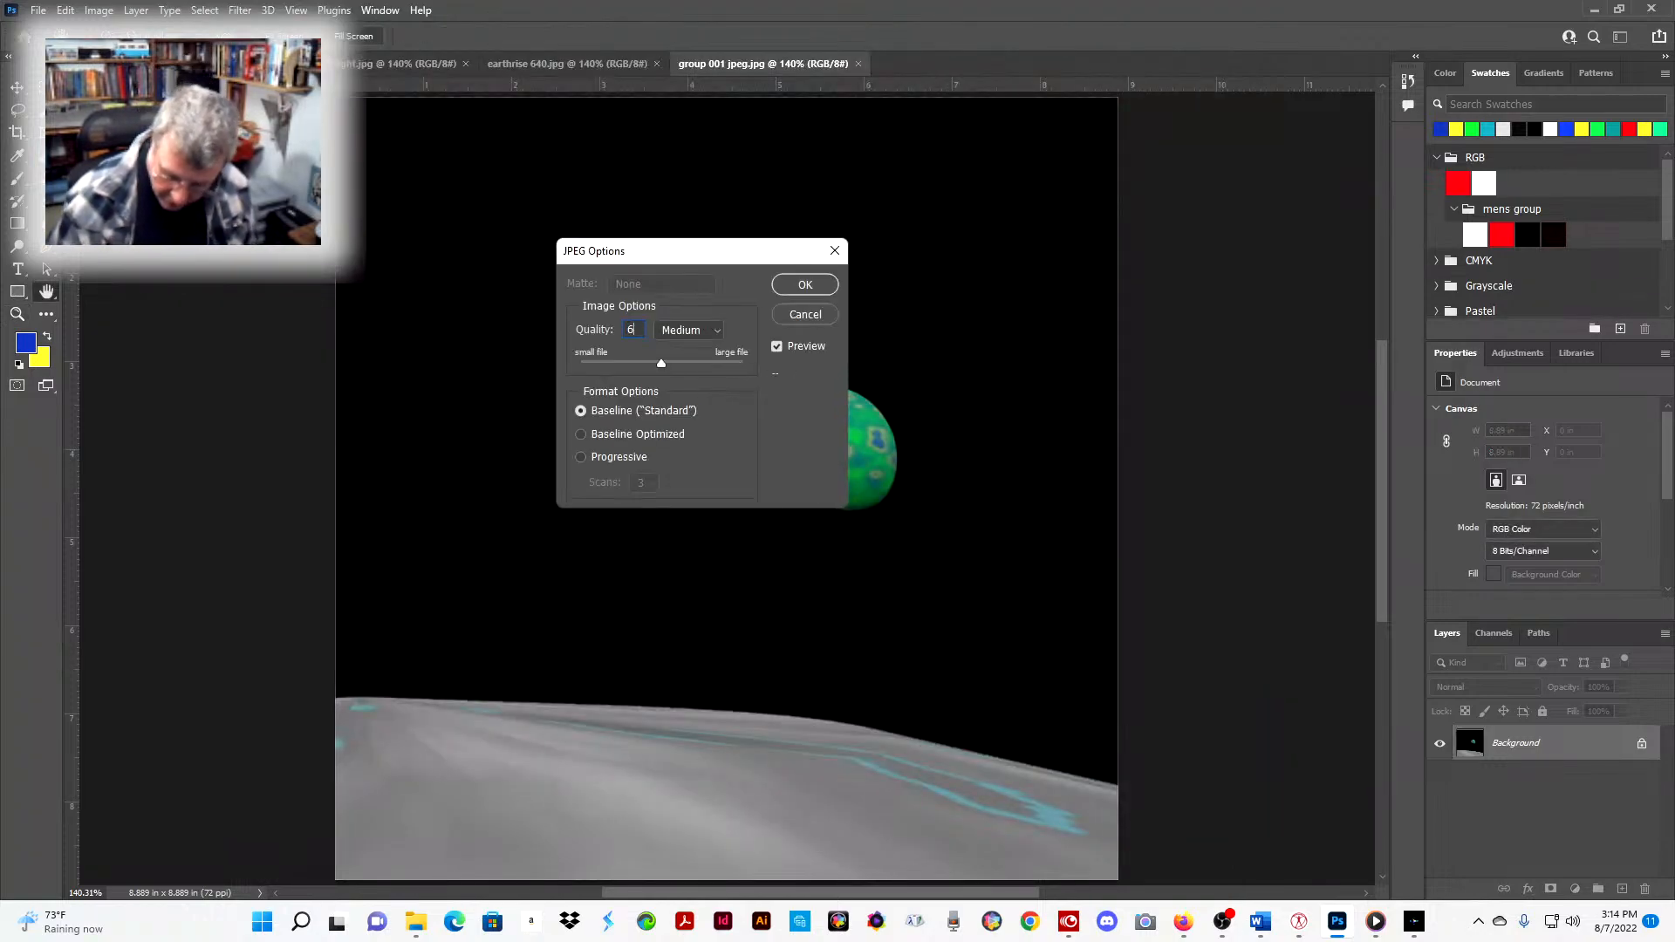
pyautogui.press('Return')
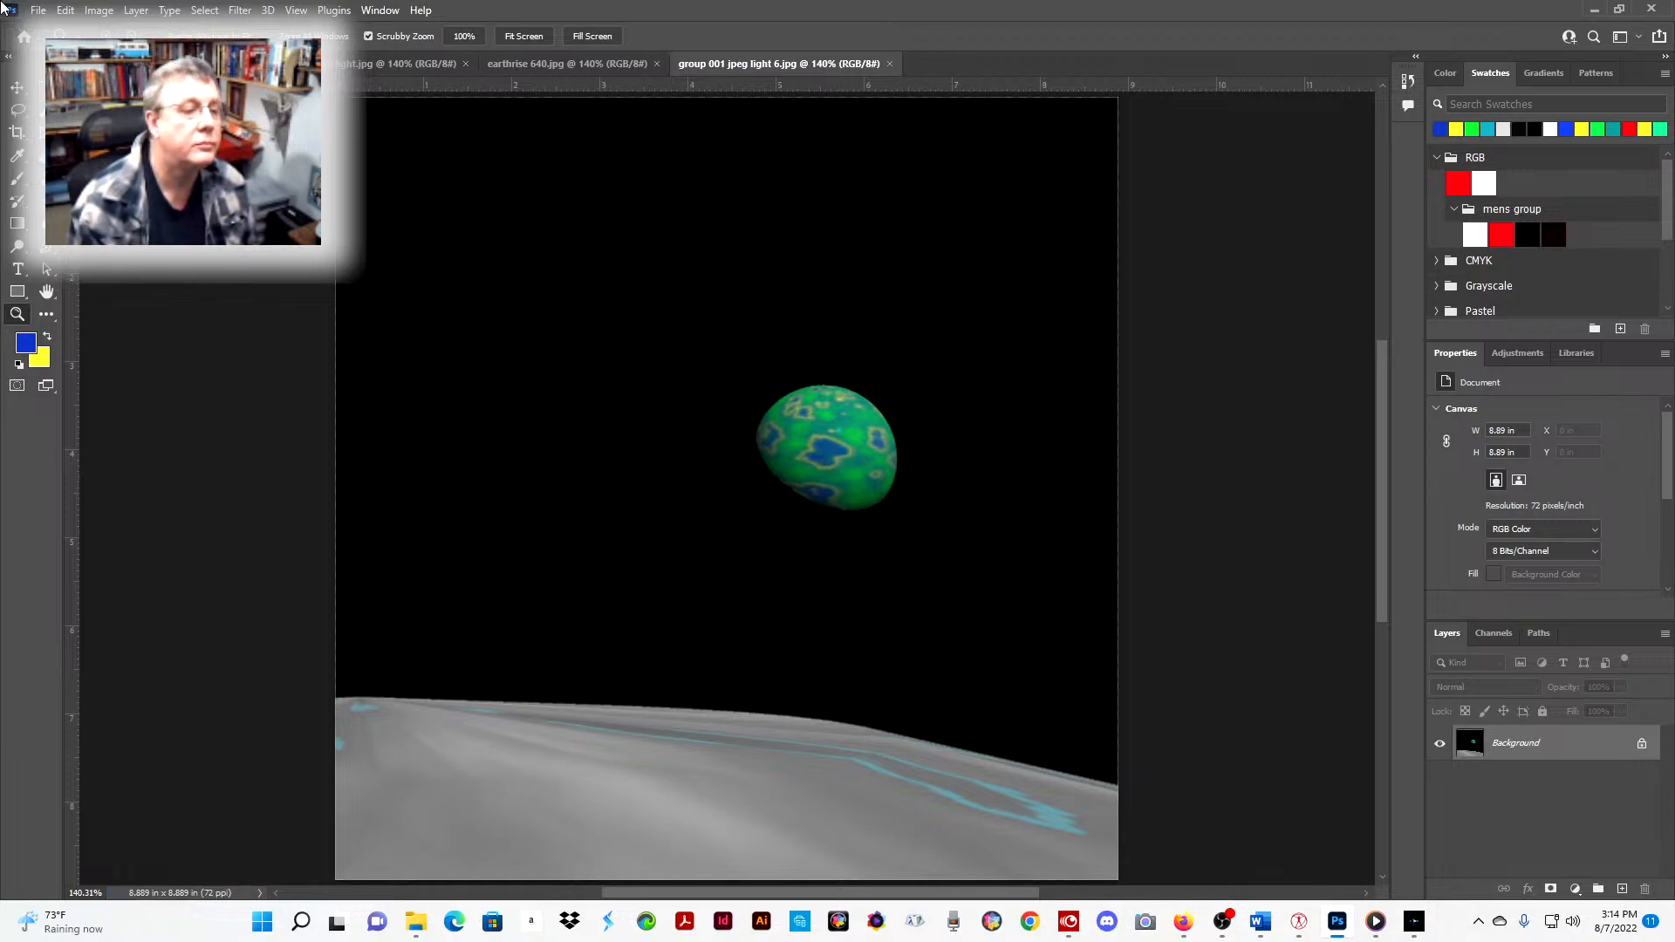
# - Open the saved group 001 jpeg light 6 file from the use 8-7-22 folder
pyautogui.click(40, 12)
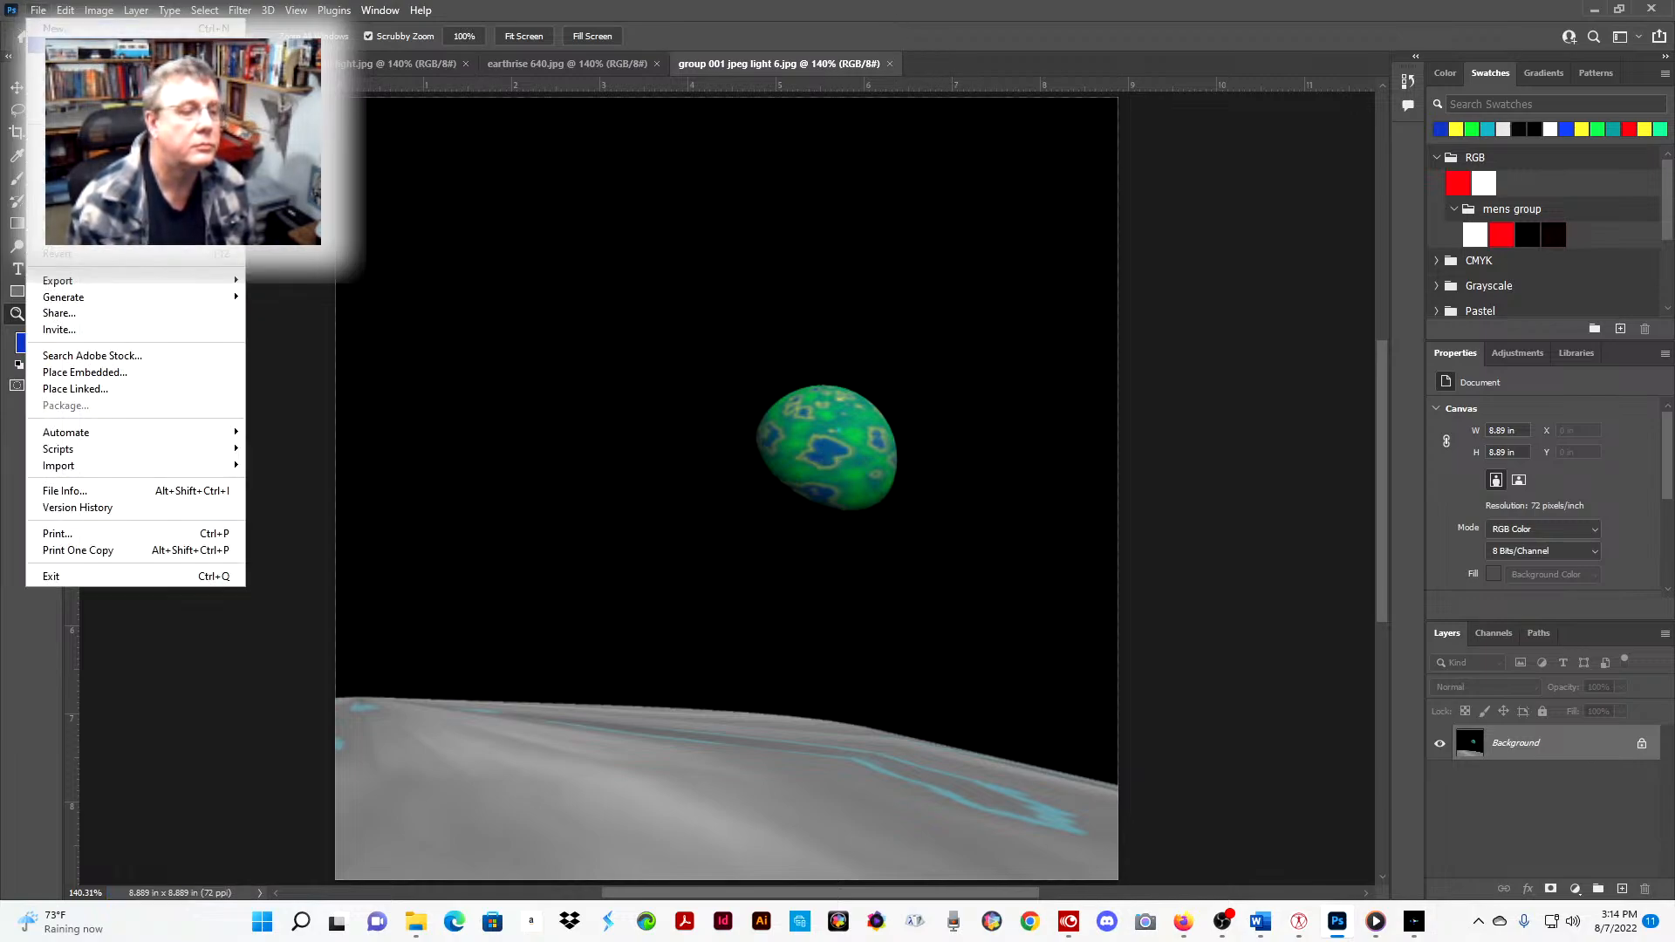
pyautogui.click(52, 44)
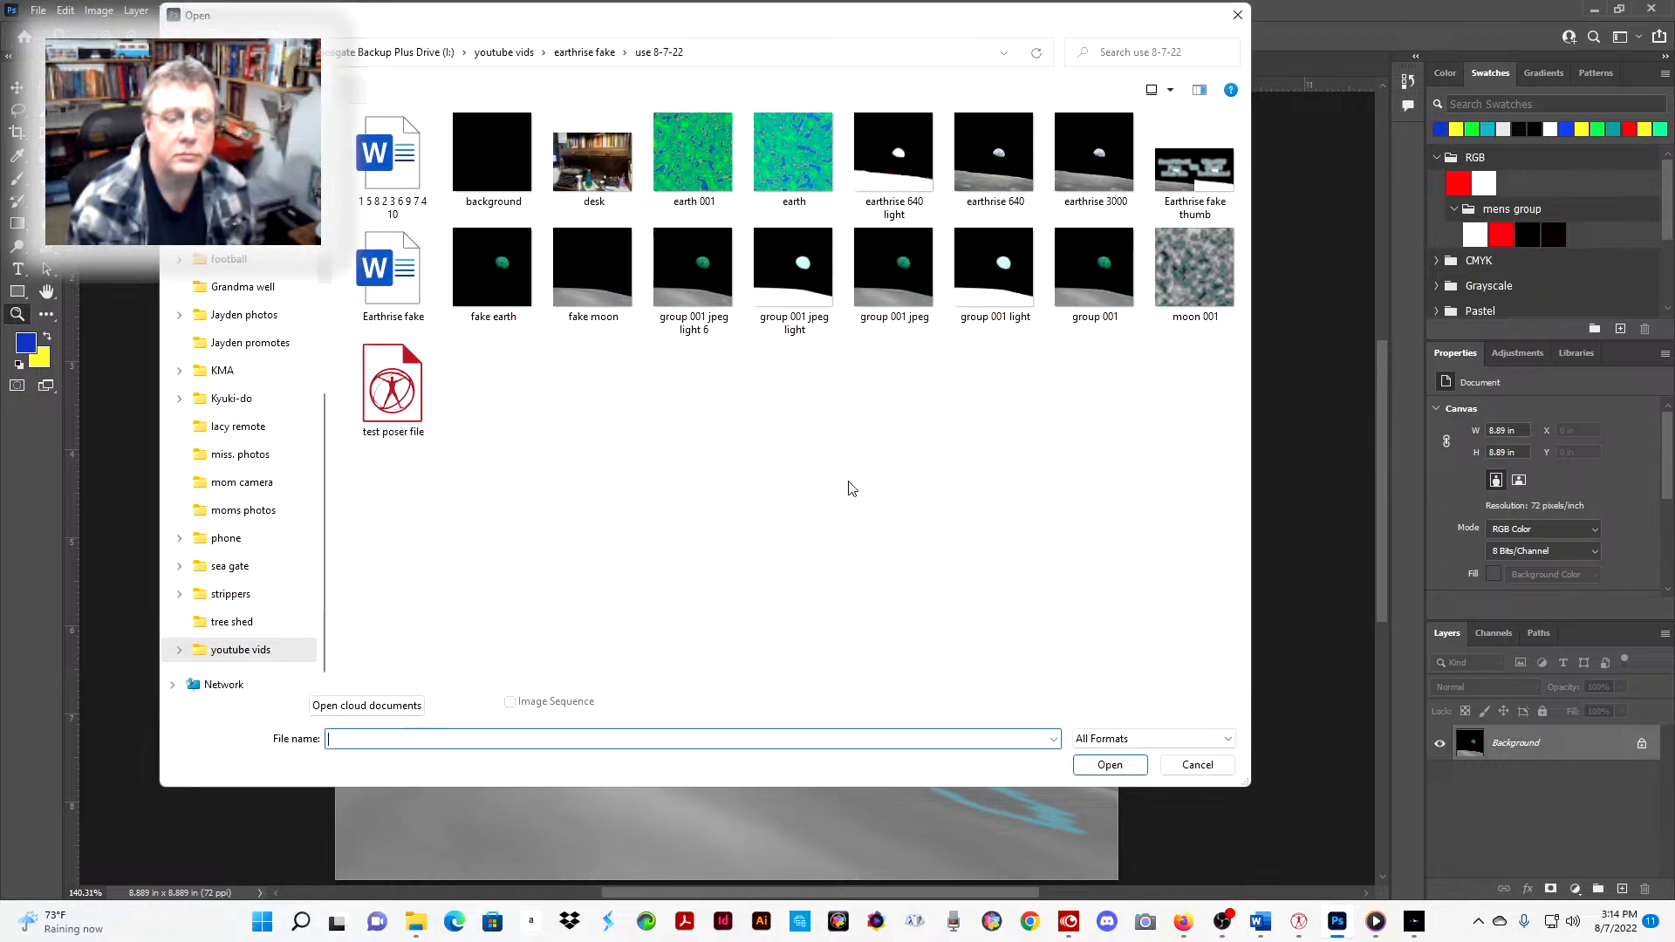
pyautogui.click(700, 288)
pyautogui.click(1101, 766)
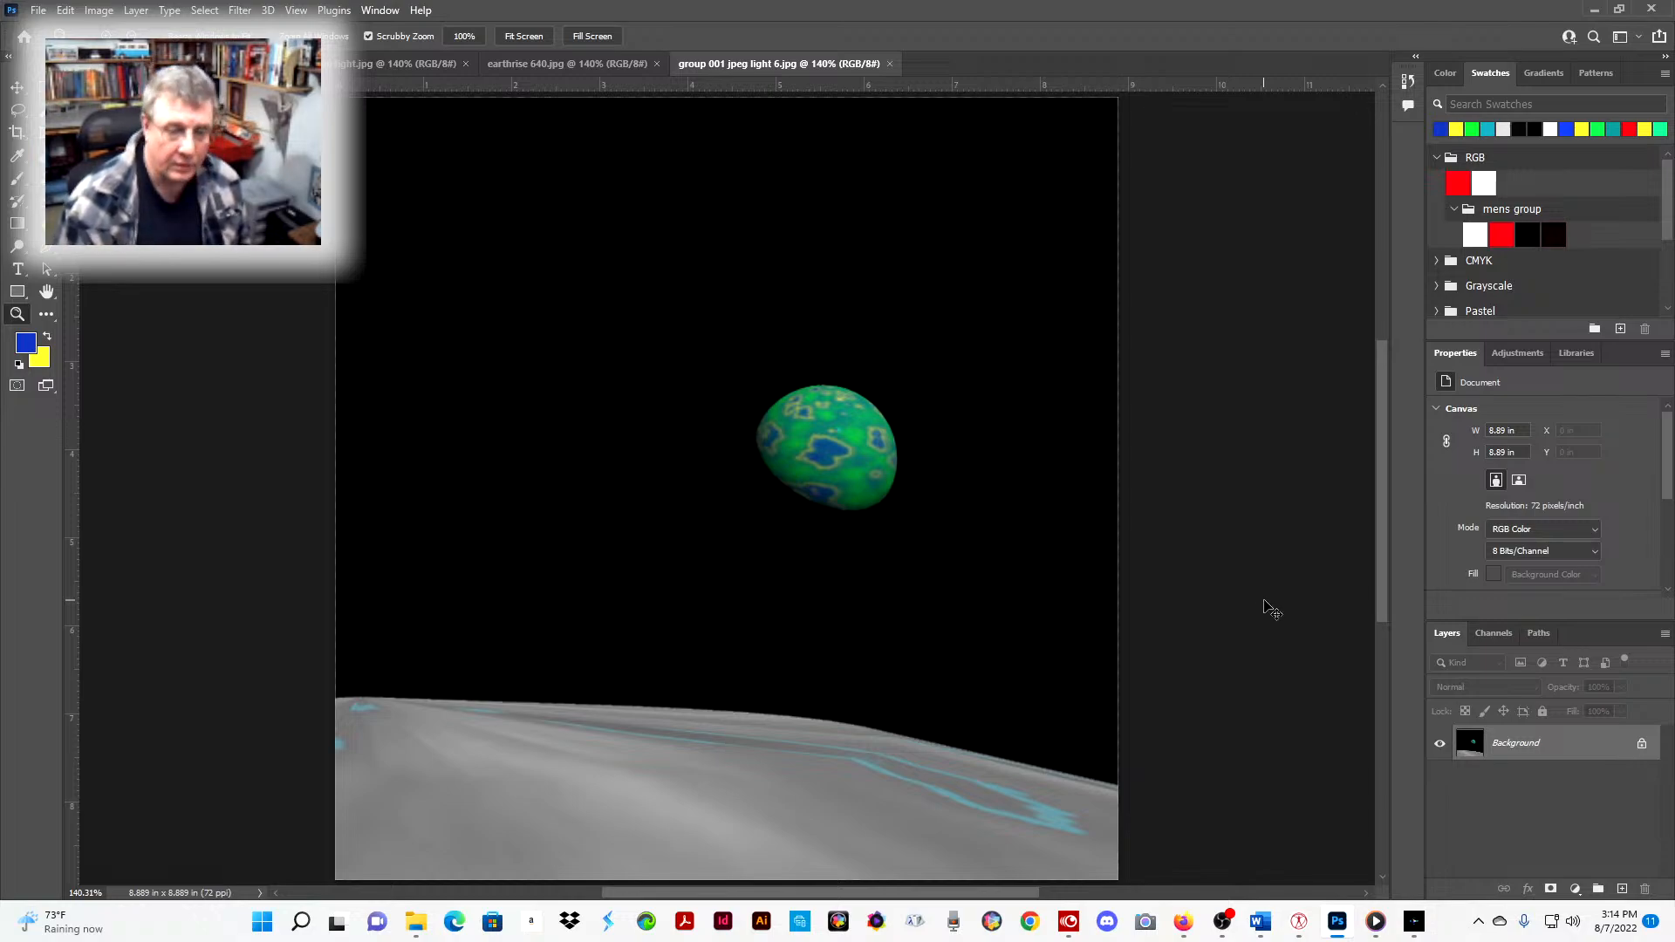
# - Brighten the quality 6 JPEG composite with Levels, setting the RGB midtone input to 9.99
pyautogui.hotkey('ctrl', 'l')
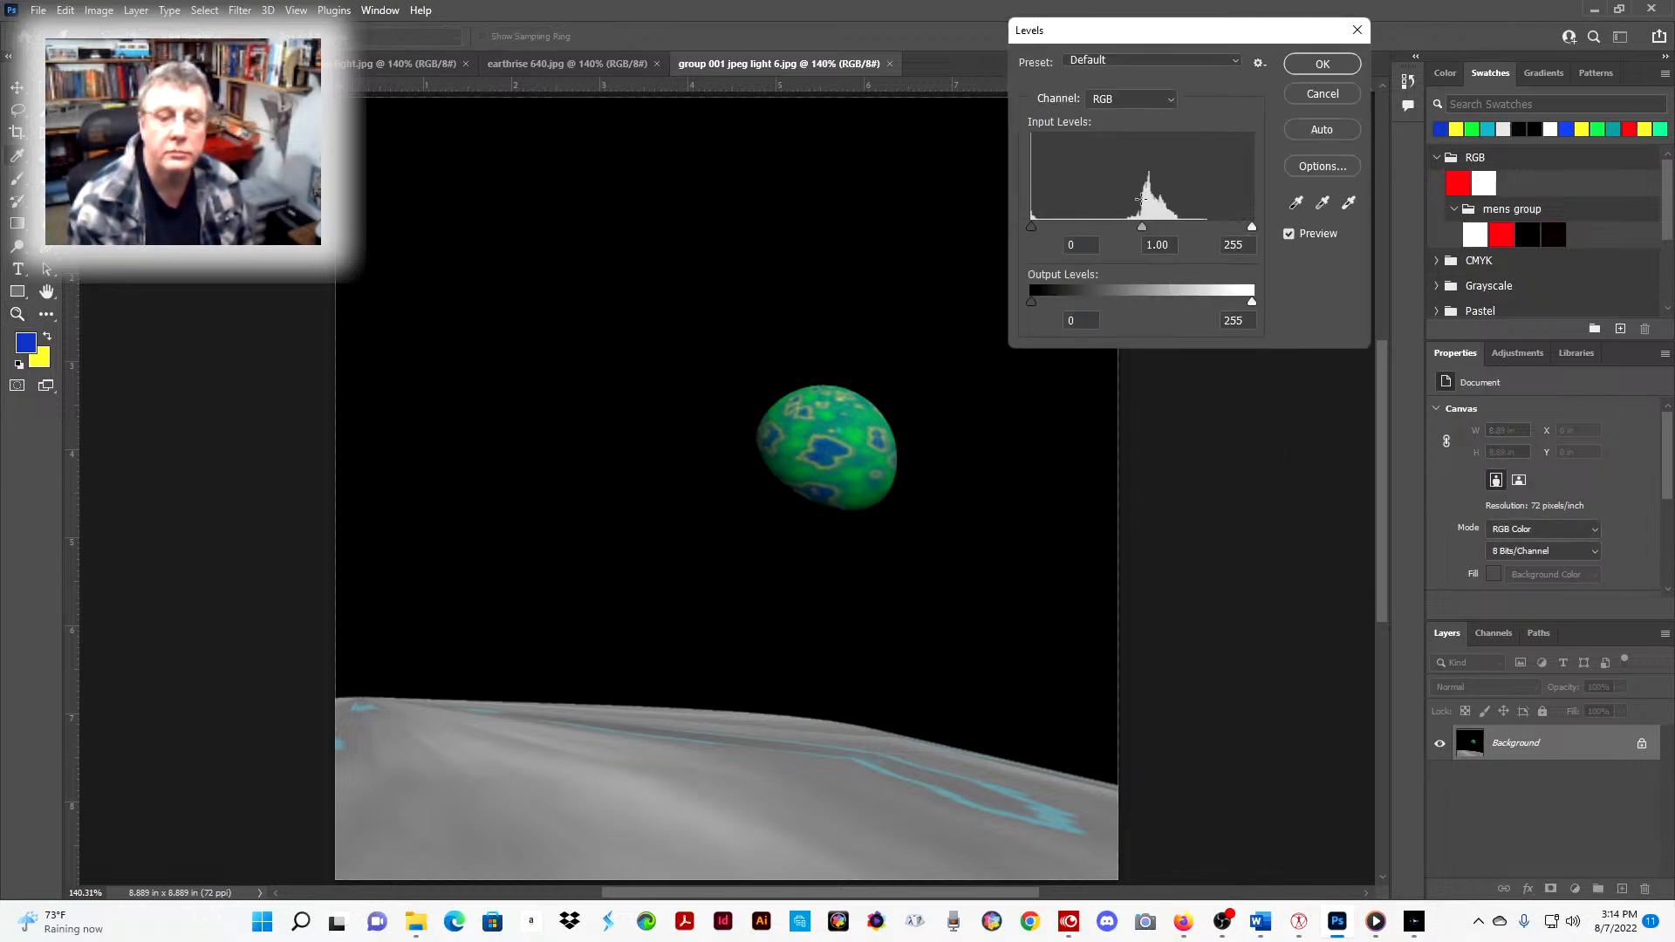
pyautogui.moveTo(1142, 228); pyautogui.dragTo(1013, 227)
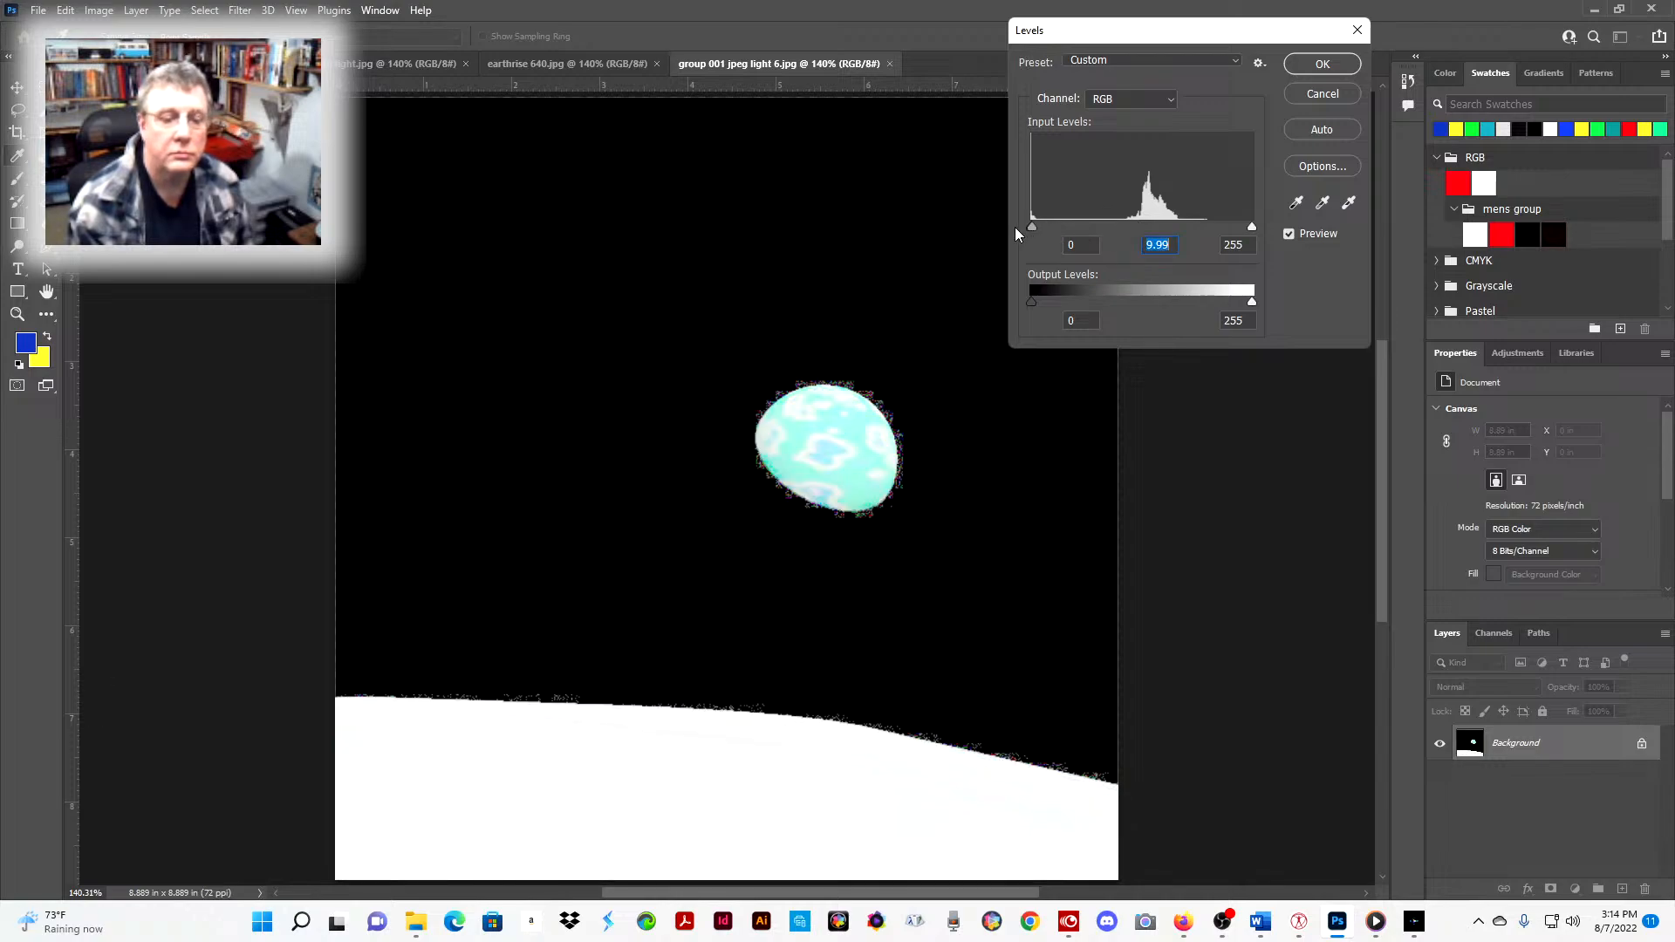
pyautogui.click(1298, 61)
# - Examine the compression artifacts around the edge of the brightened fake Earth at 700% magnification
pyautogui.press('z')
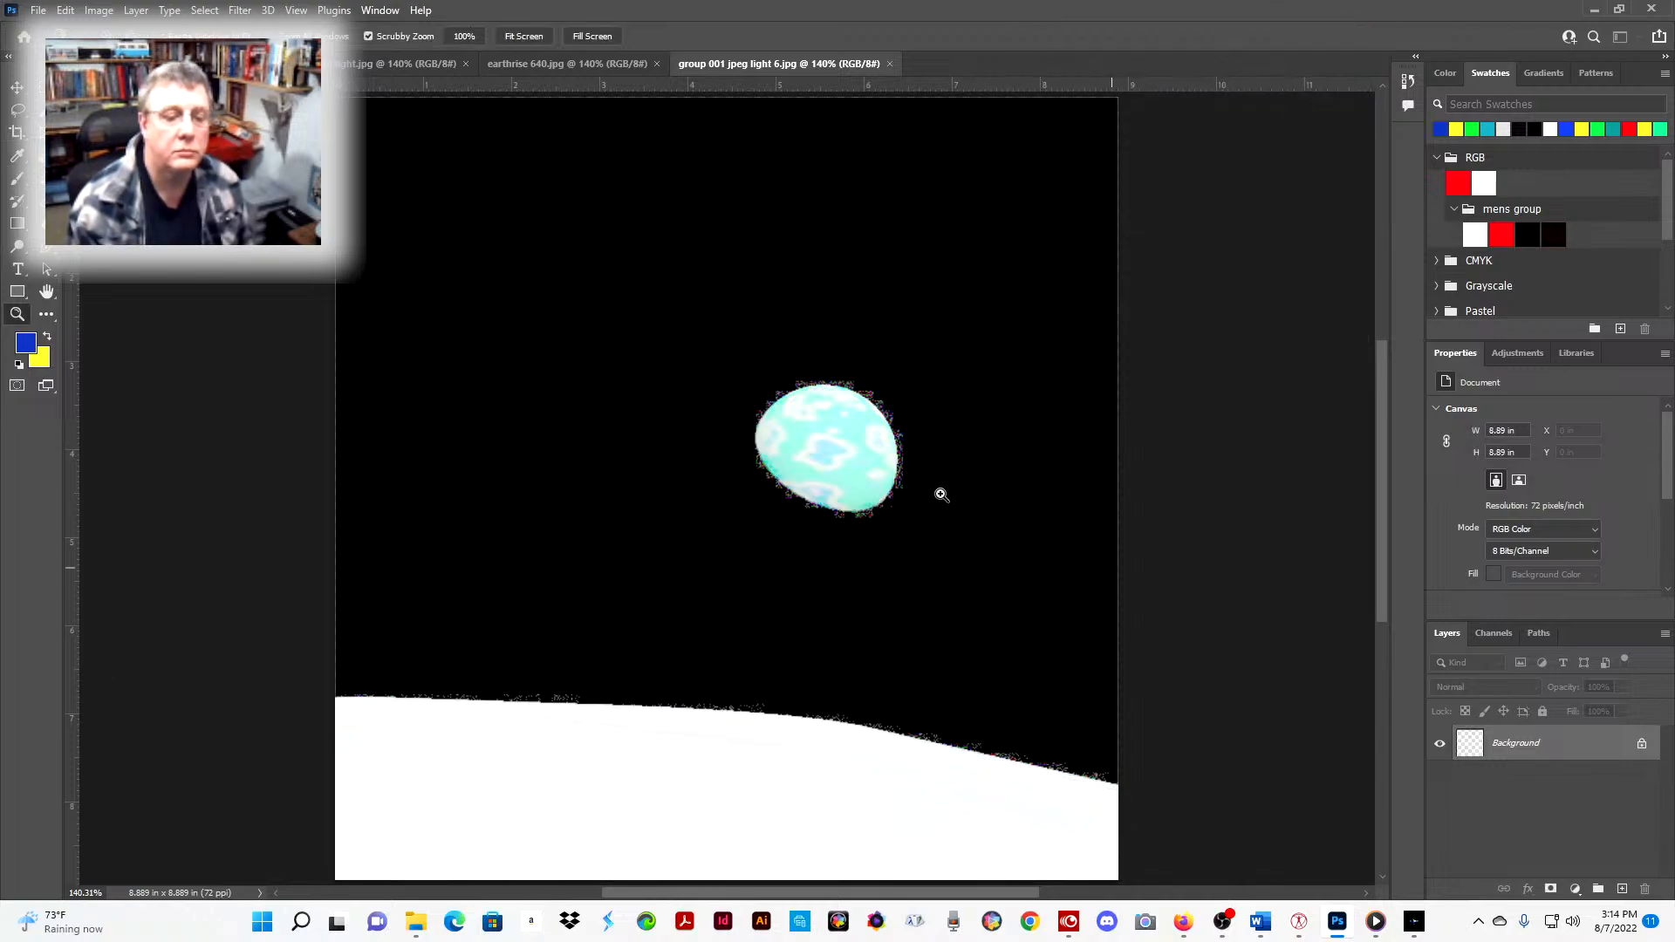
pyautogui.click(813, 424)
pyautogui.click(813, 424)
pyautogui.click(813, 424)
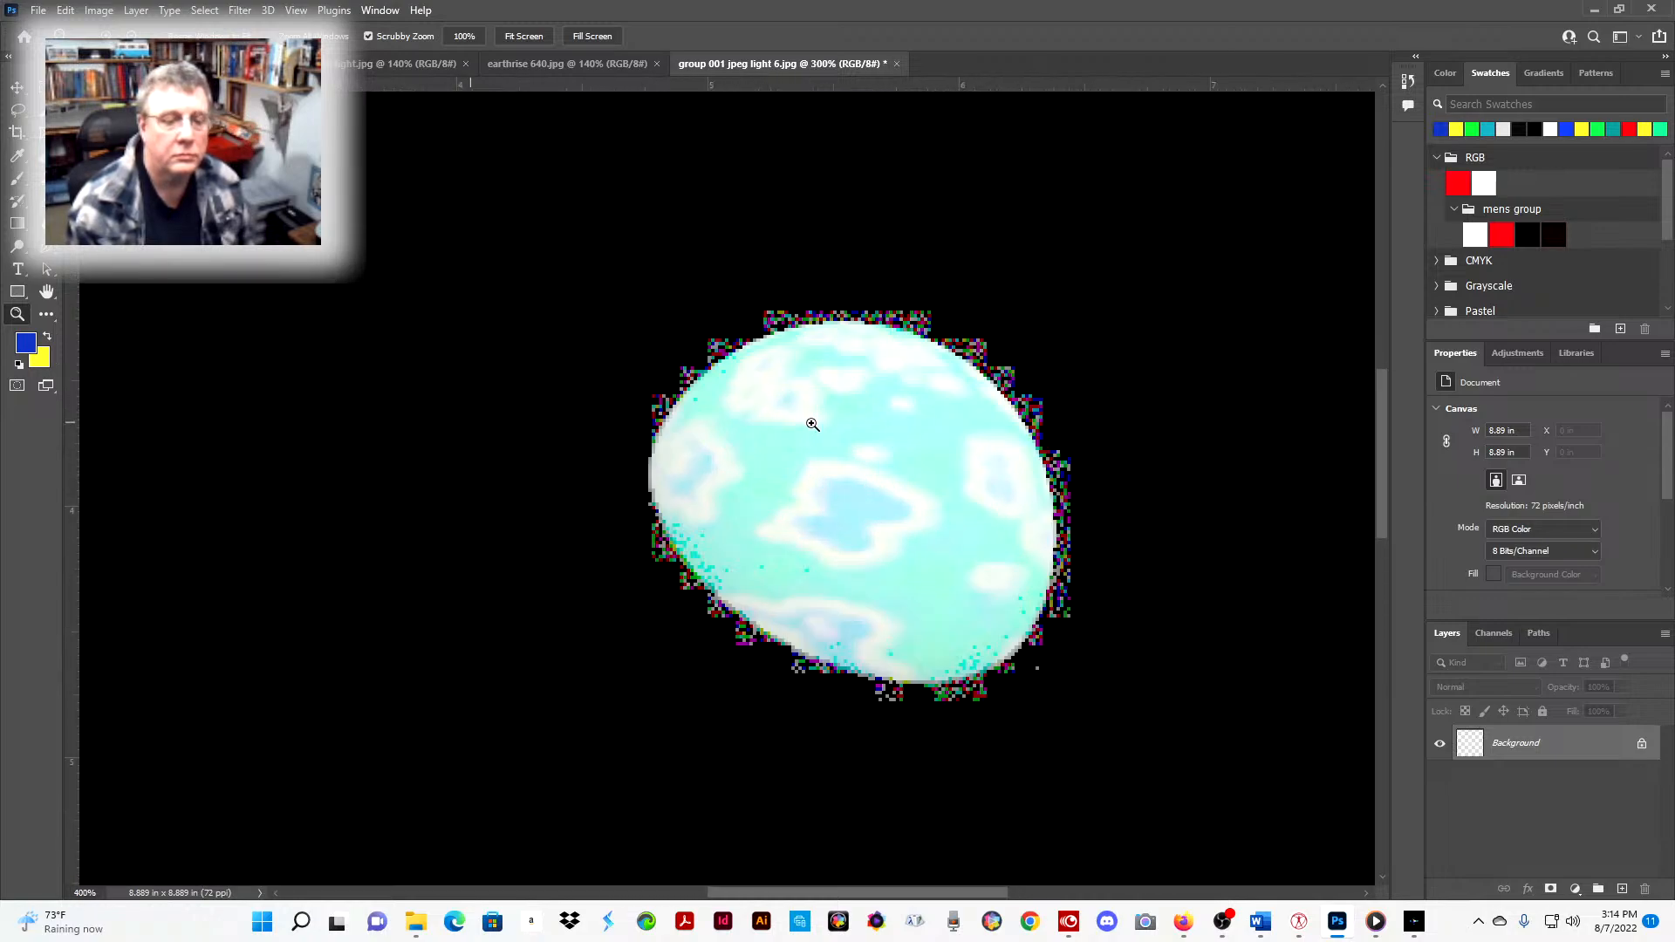
pyautogui.click(813, 424)
pyautogui.click(813, 424)
pyautogui.click(813, 424)
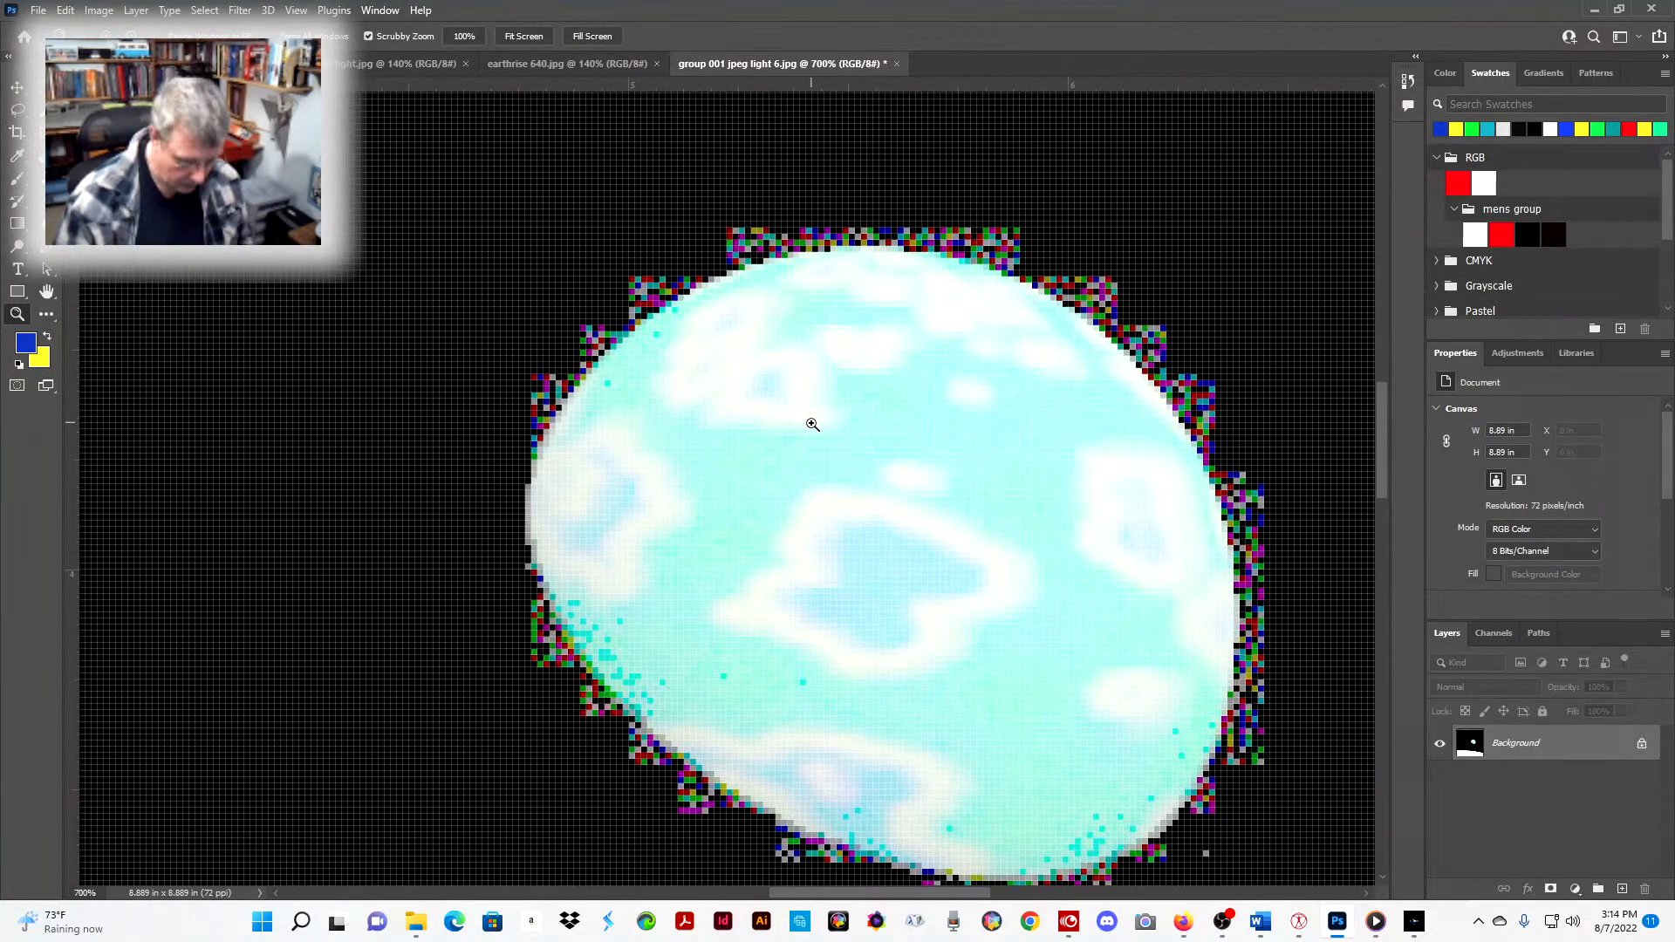
pyautogui.hotkey('ctrl', '0')
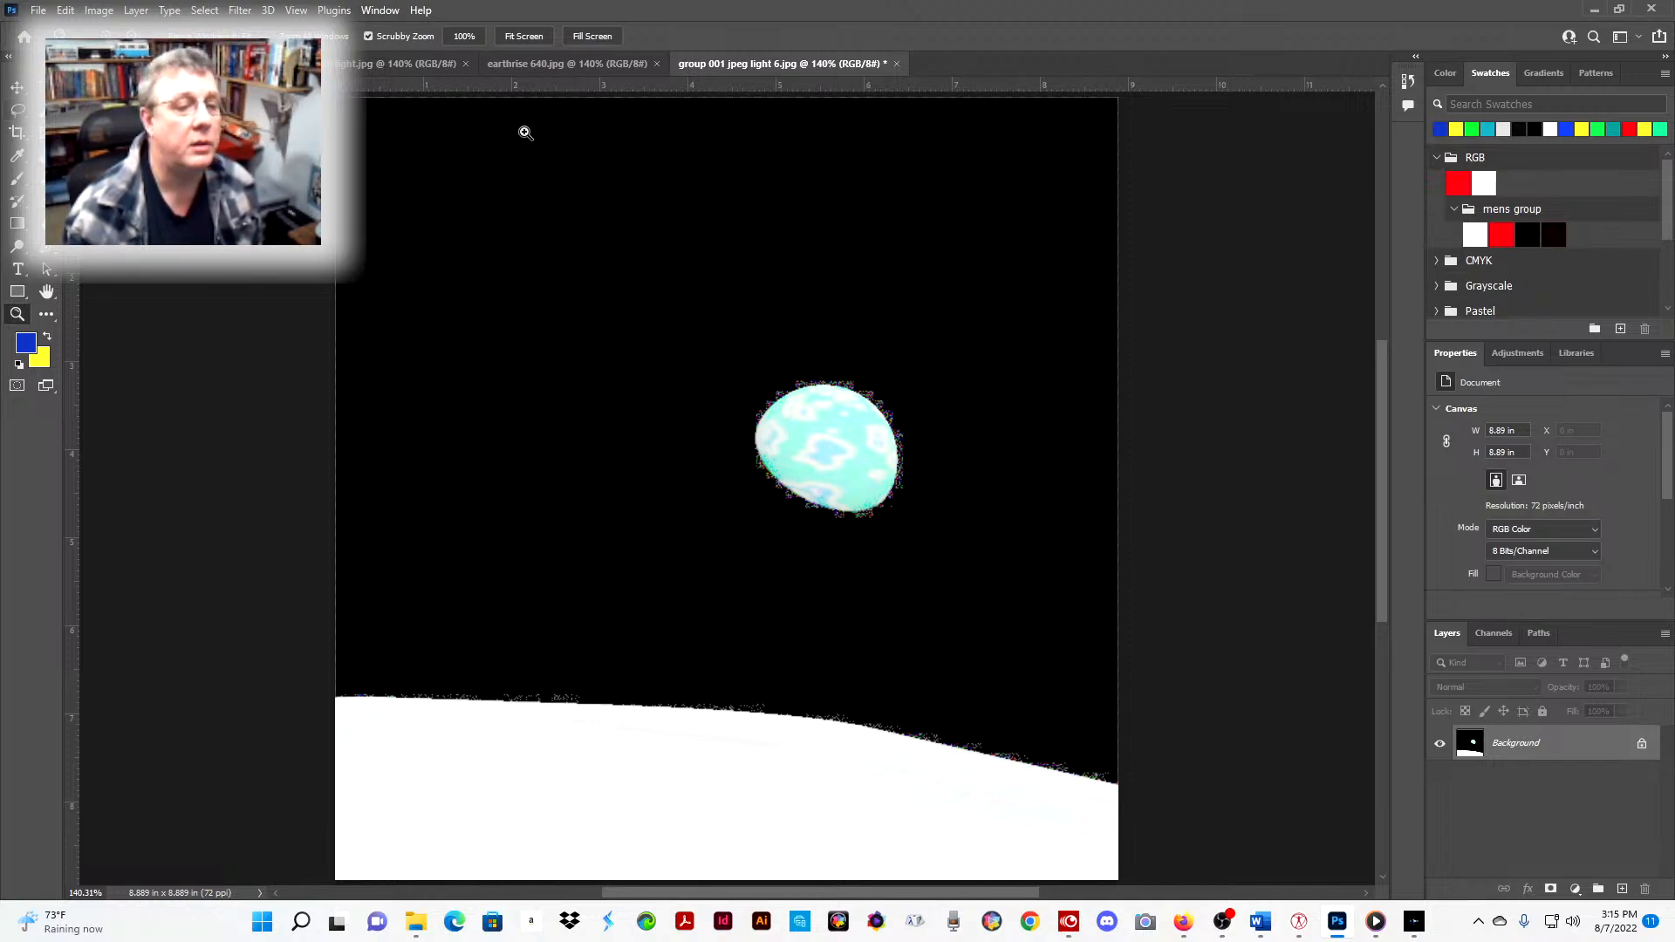
# - Compare the original and brightened real Earthrise photos with the composite, examining the real Earth's edge artifacts at 600%
pyautogui.click(558, 67)
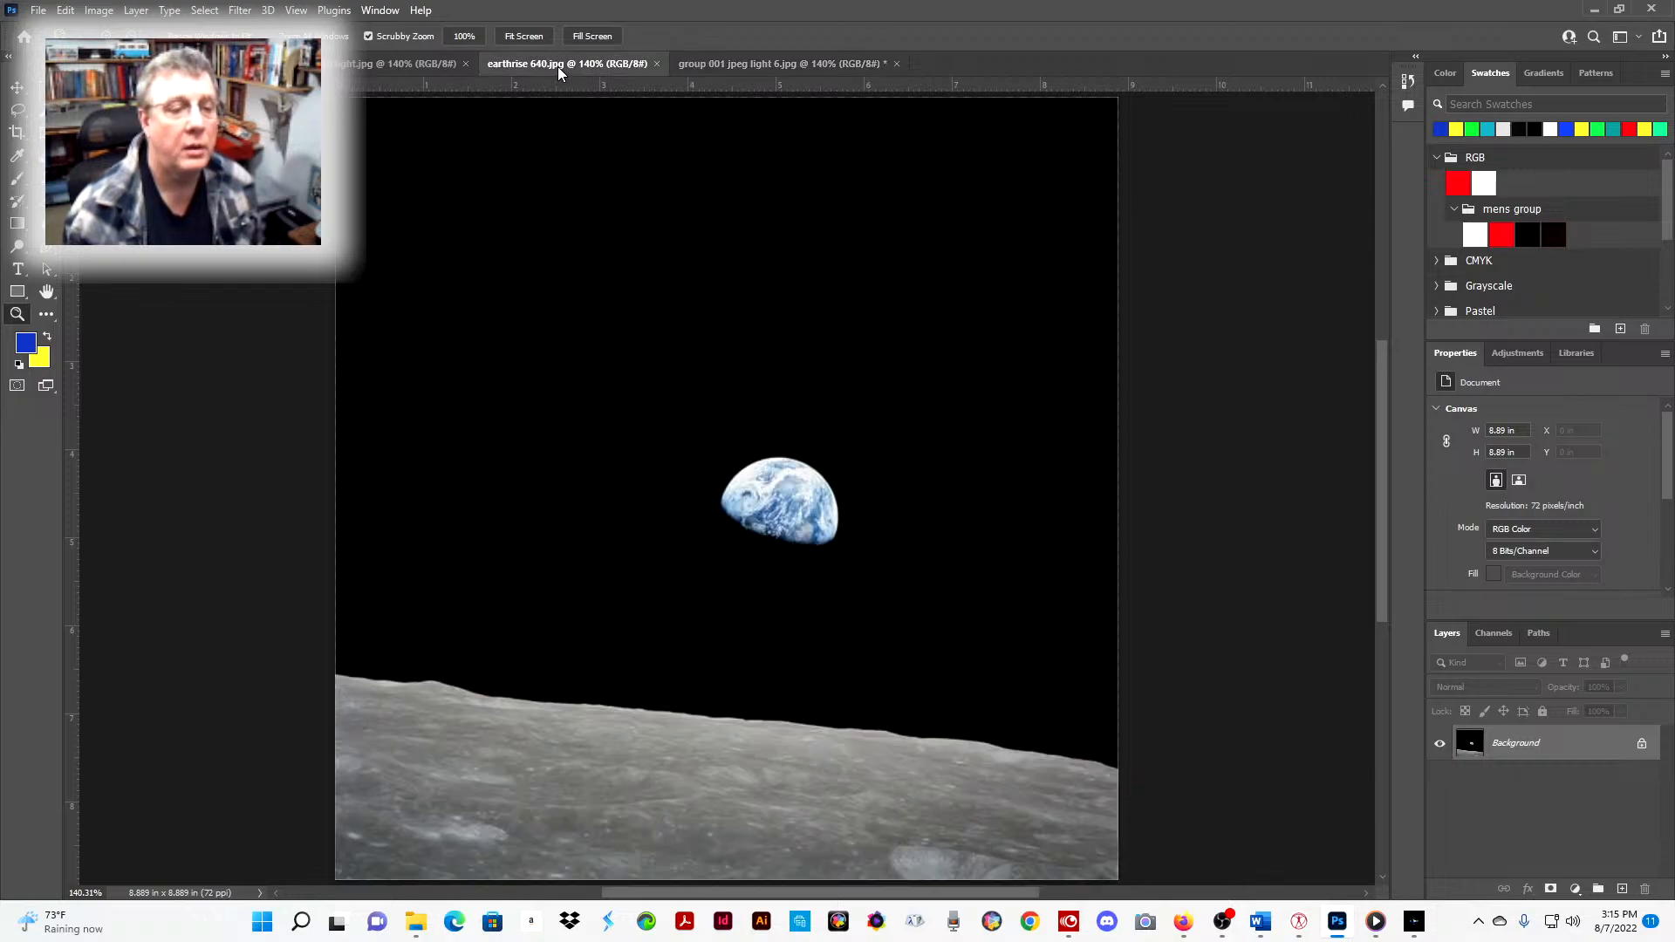
pyautogui.click(341, 72)
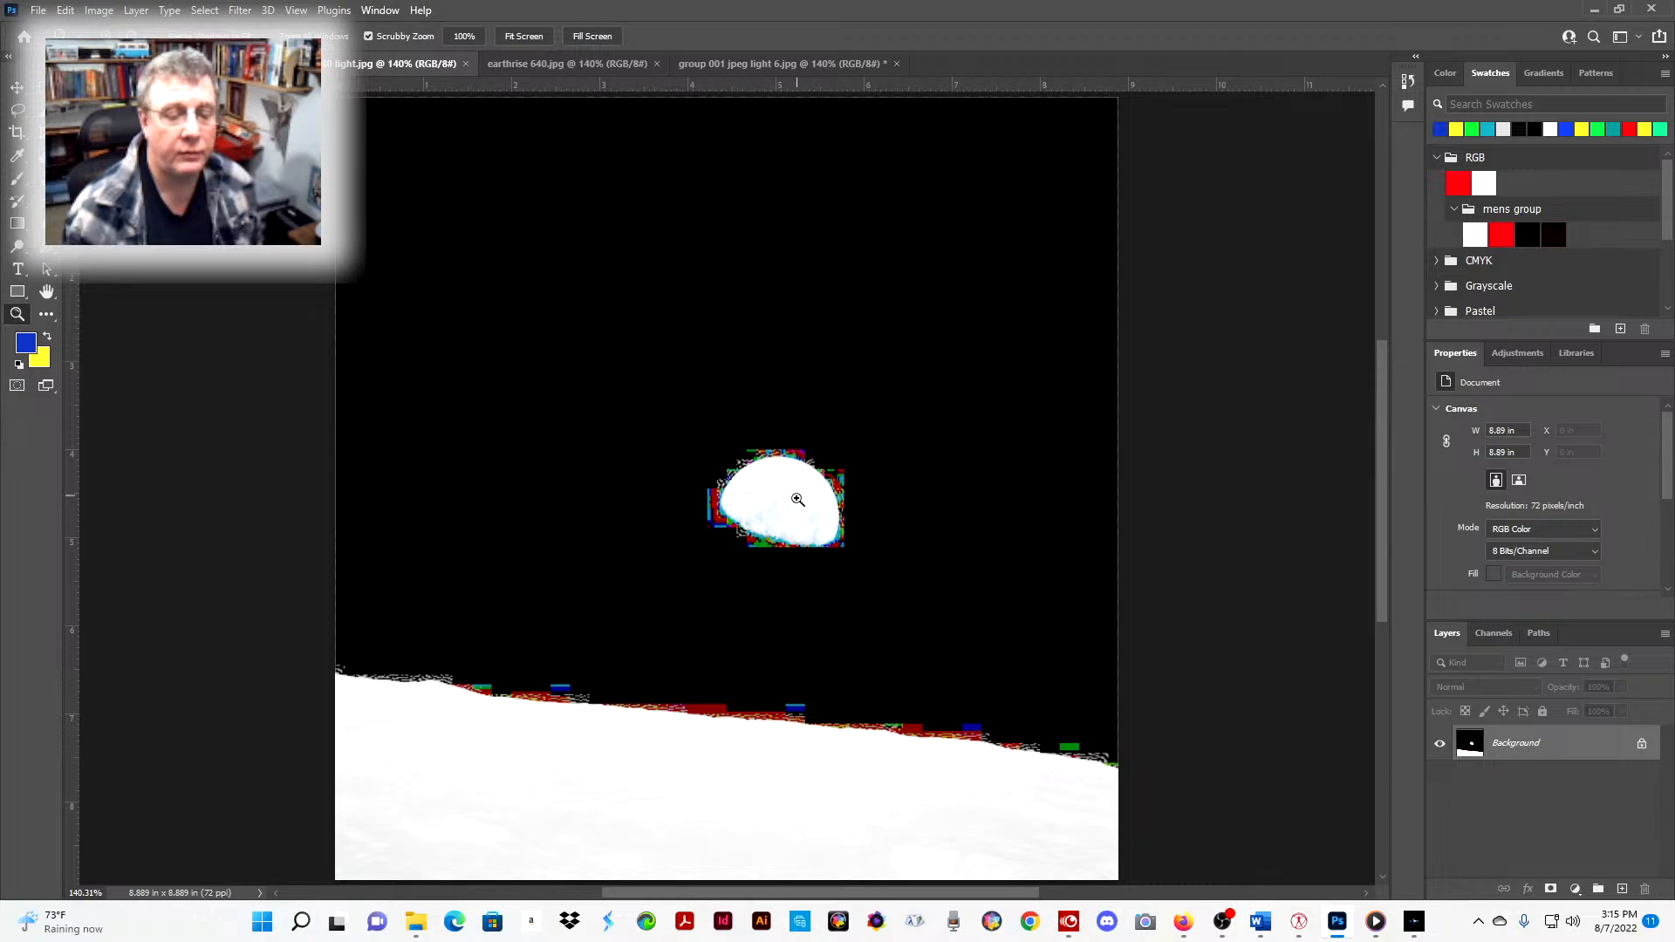
pyautogui.moveTo(797, 499); pyautogui.dragTo(898, 504)
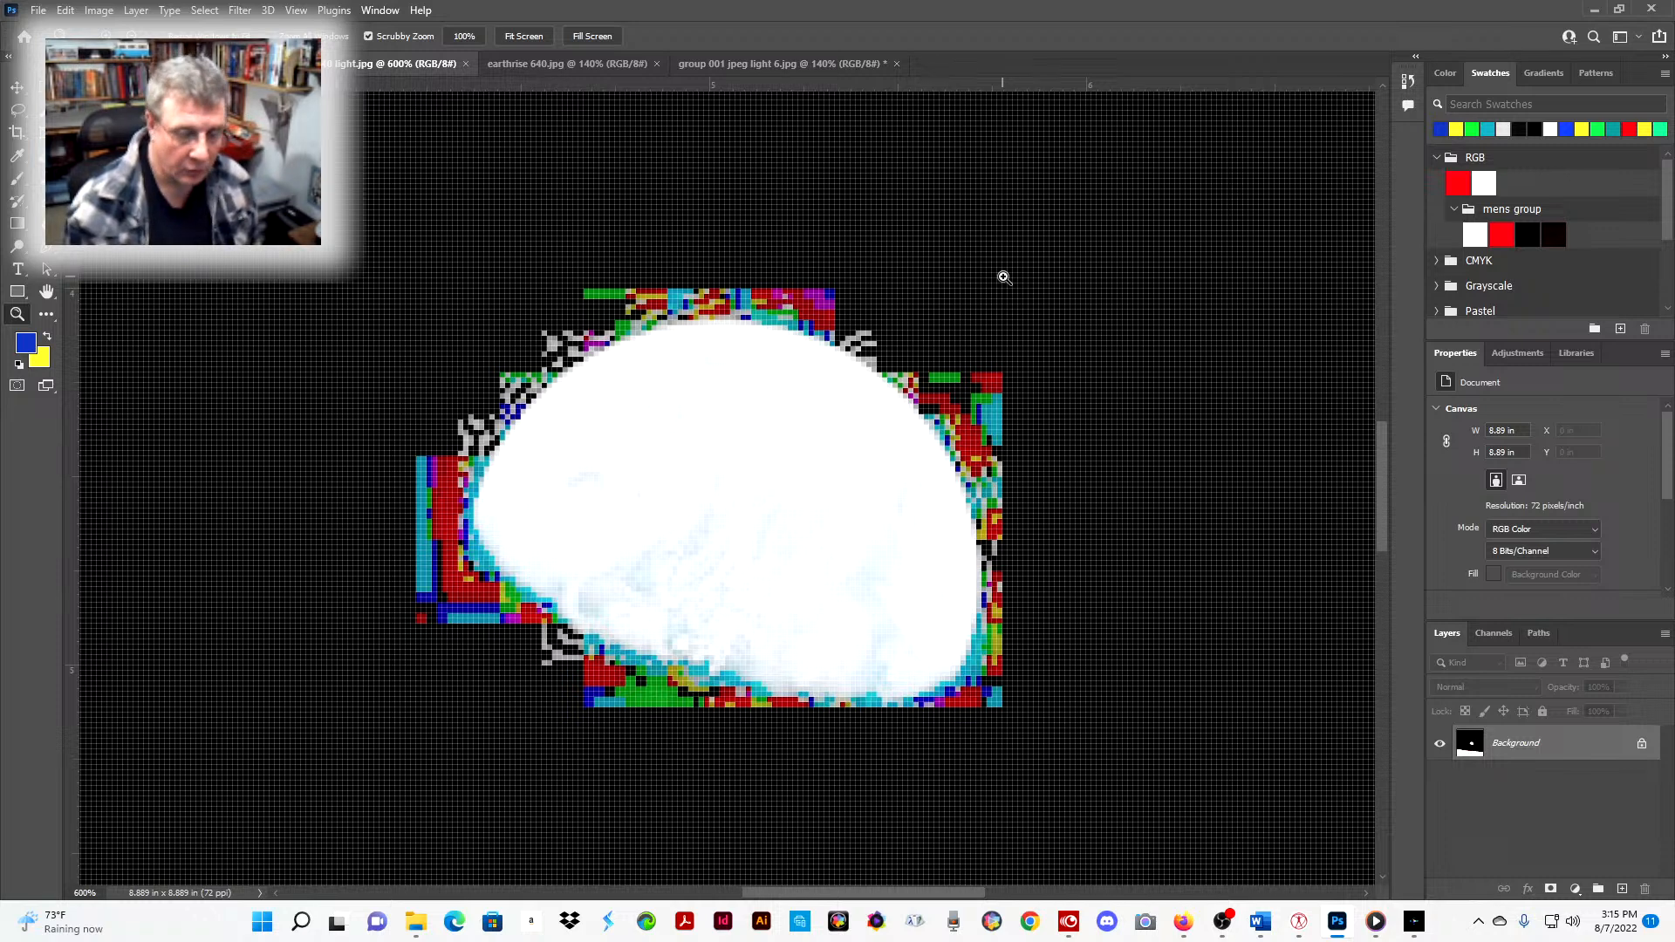
pyautogui.click(732, 64)
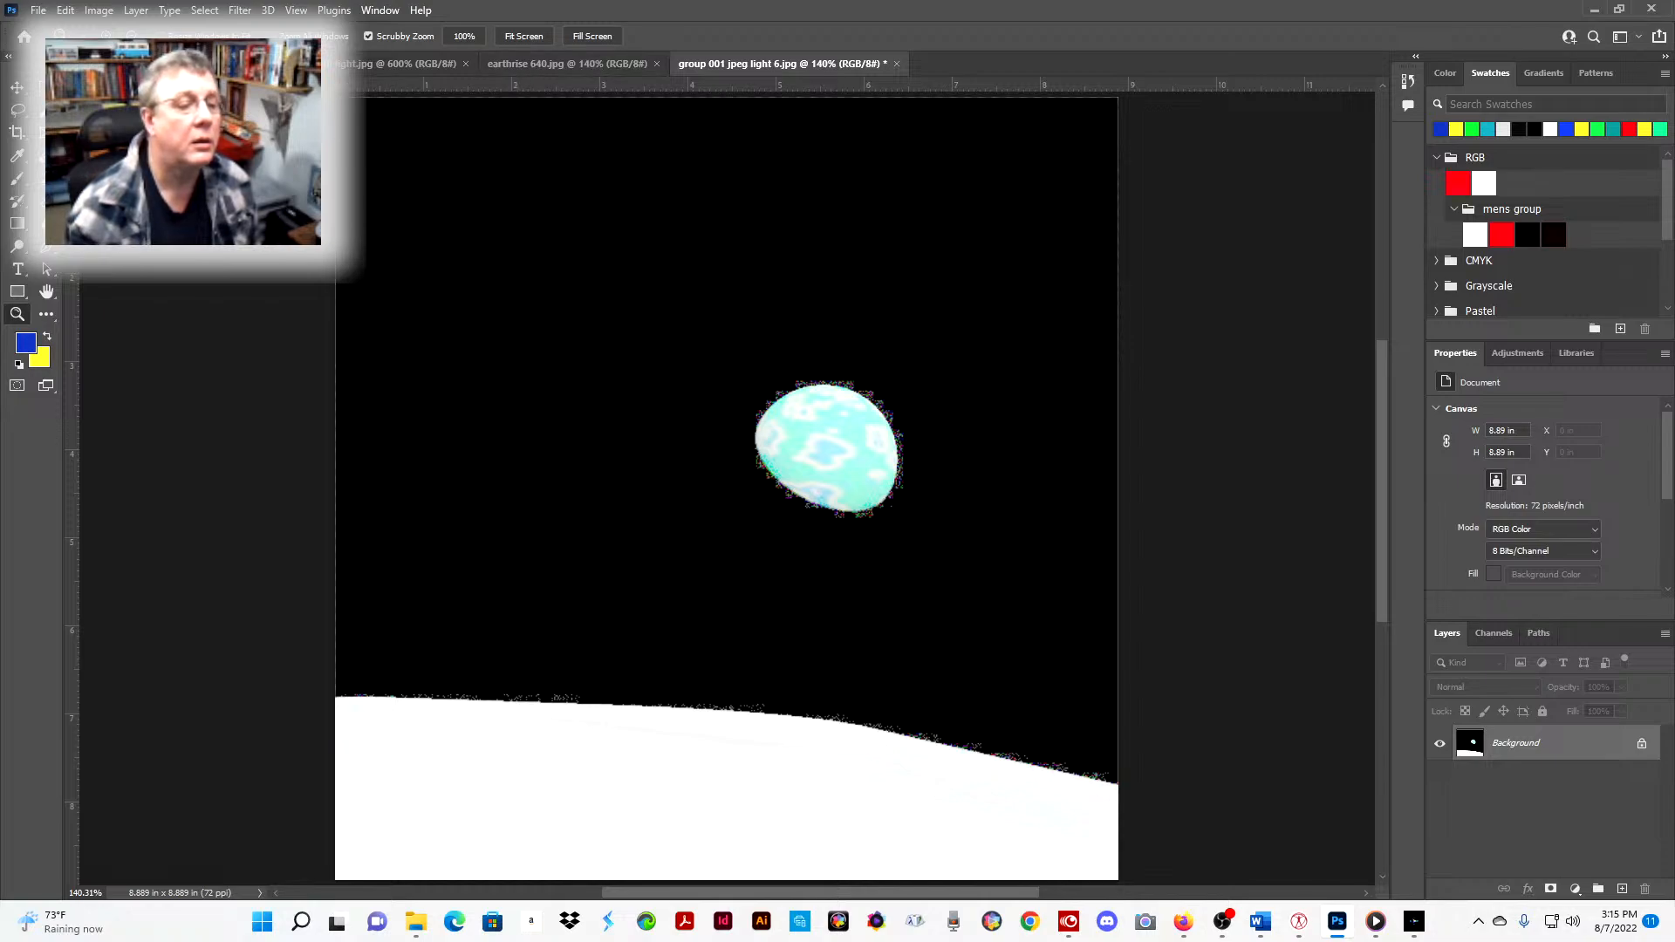
# - Open group 001.tif from the use 8-7-22 folder and fit the image to the view
pyautogui.click(39, 10)
pyautogui.press('Escape')
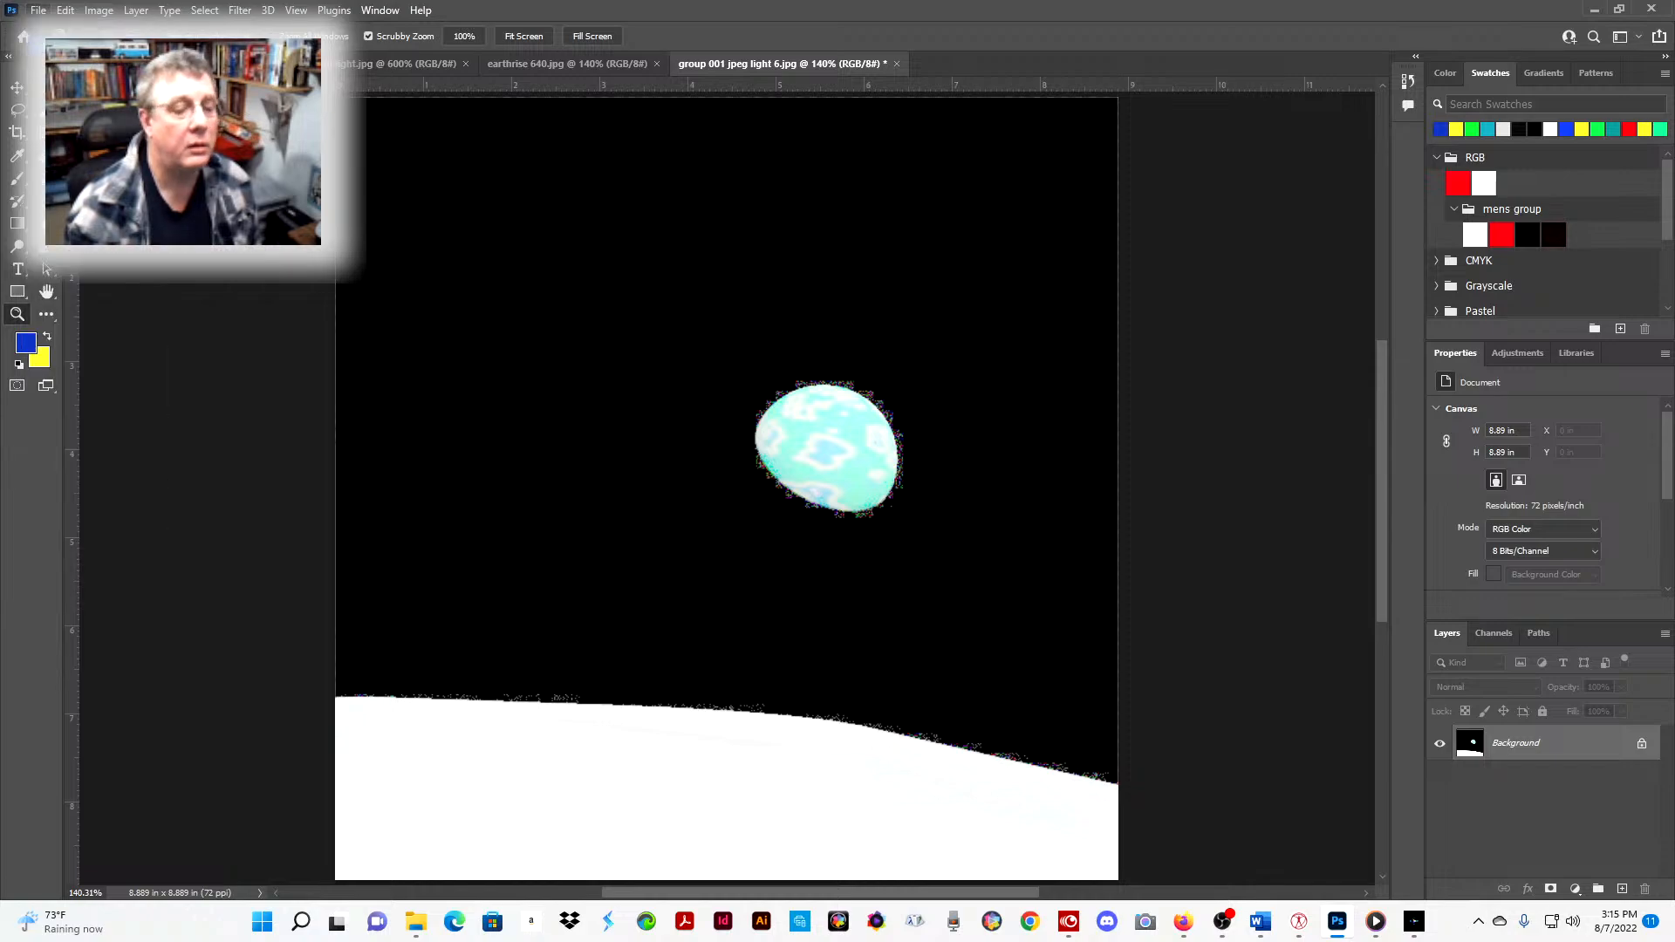
pyautogui.hotkey('ctrl', 'o')
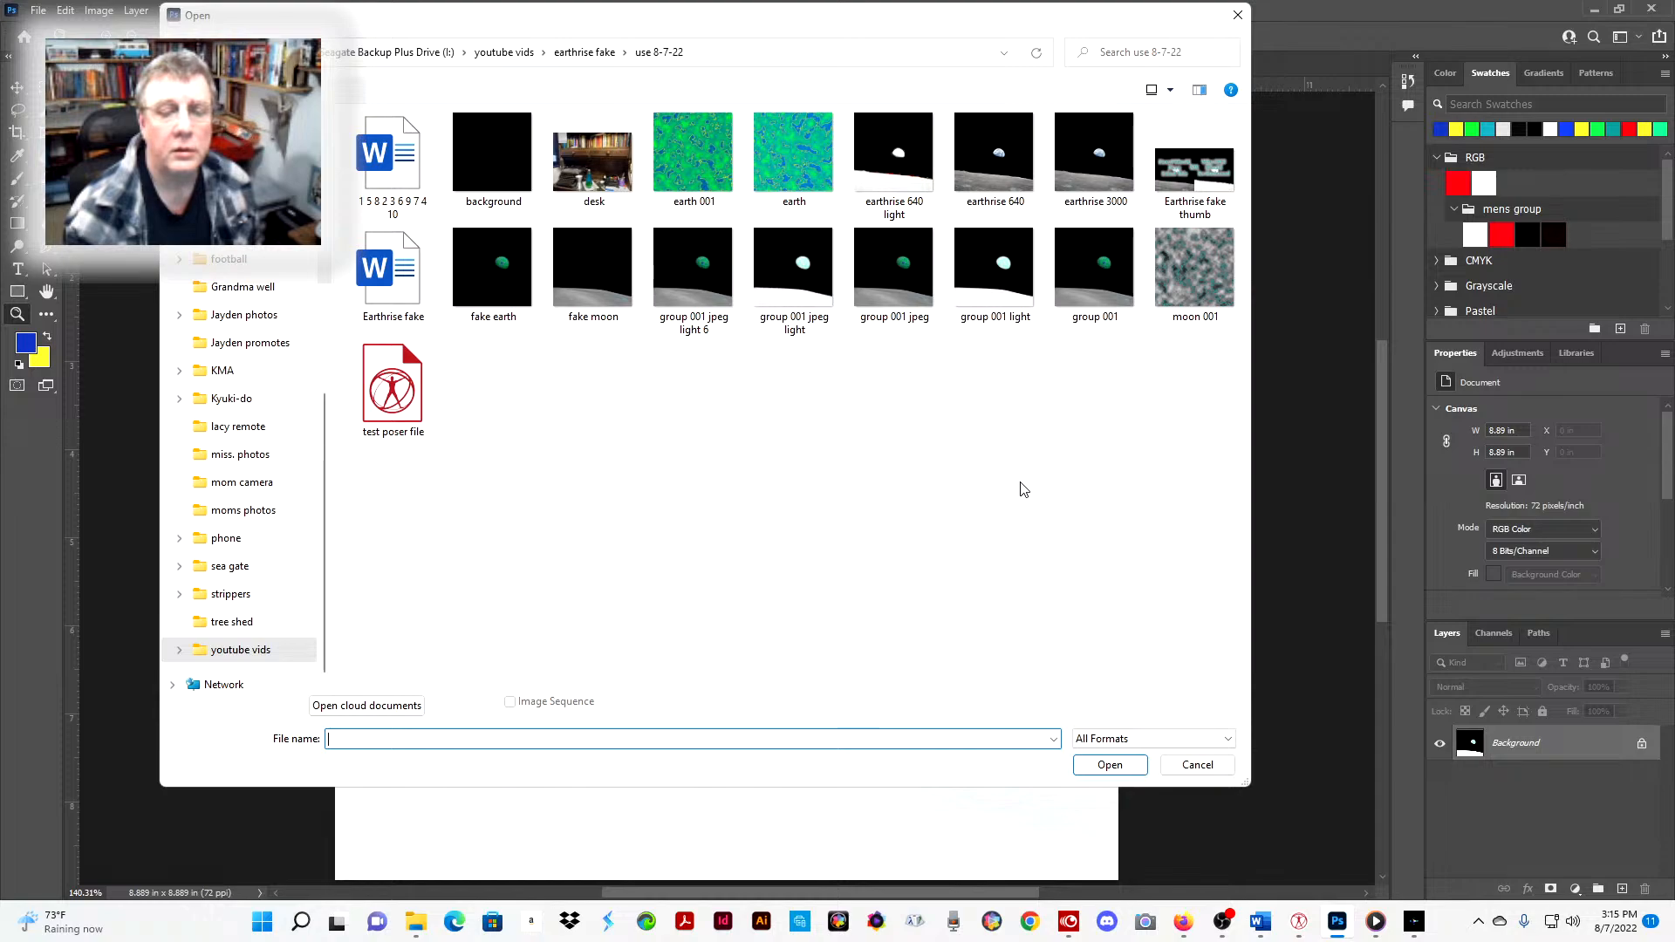
pyautogui.click(1095, 291)
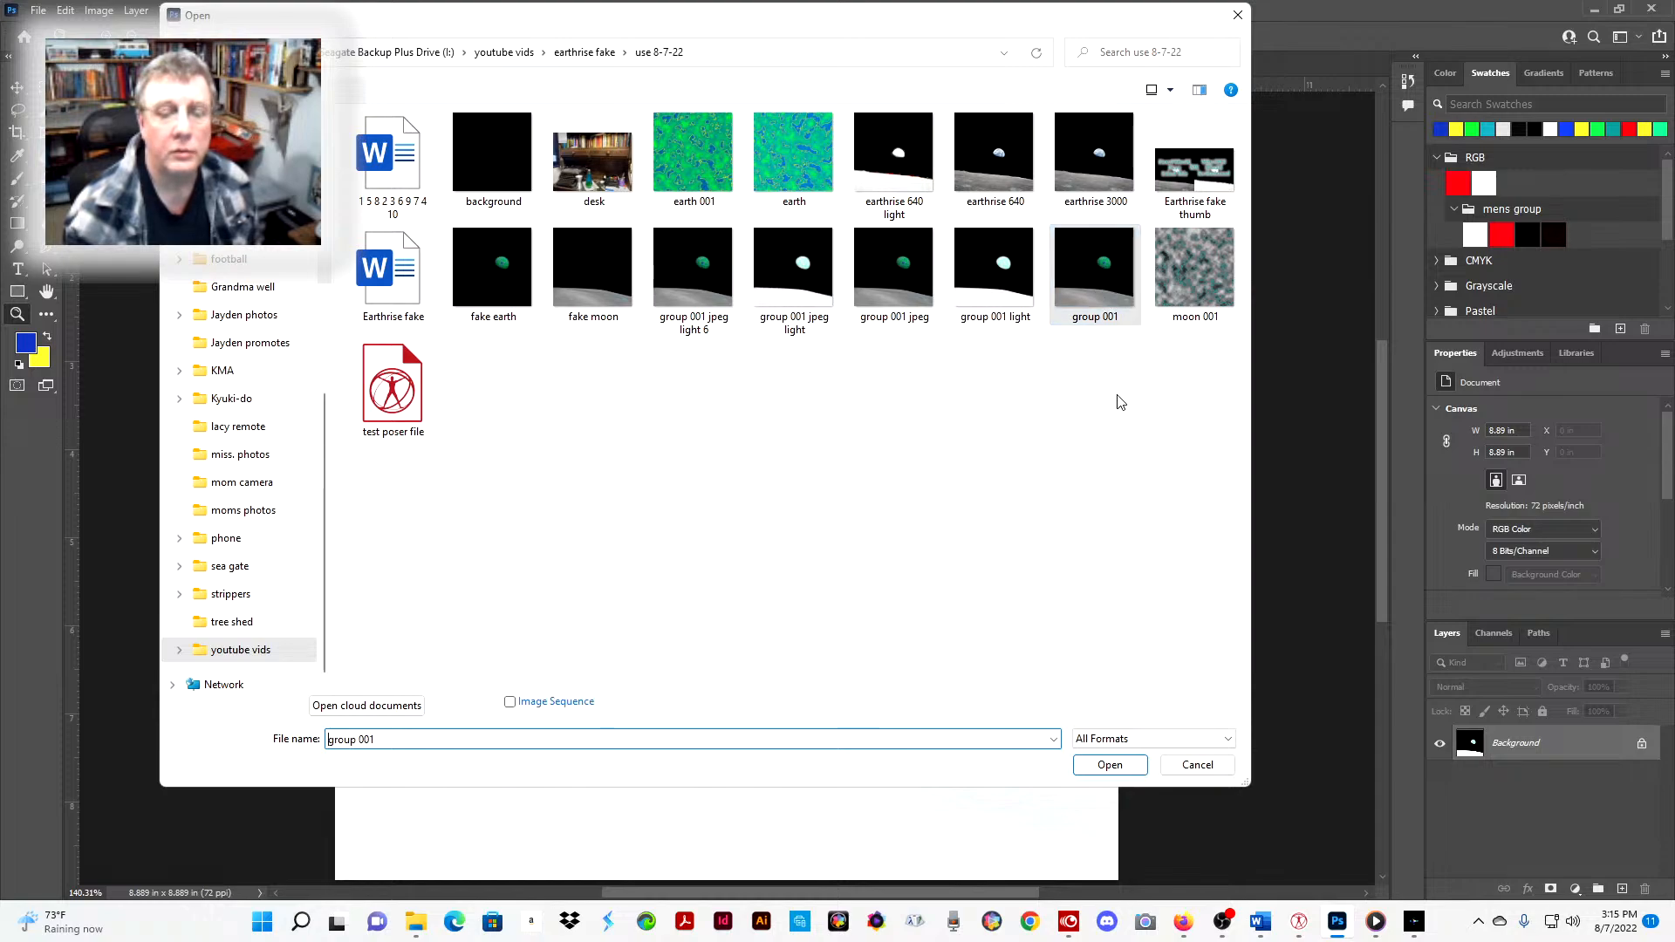
pyautogui.click(1110, 765)
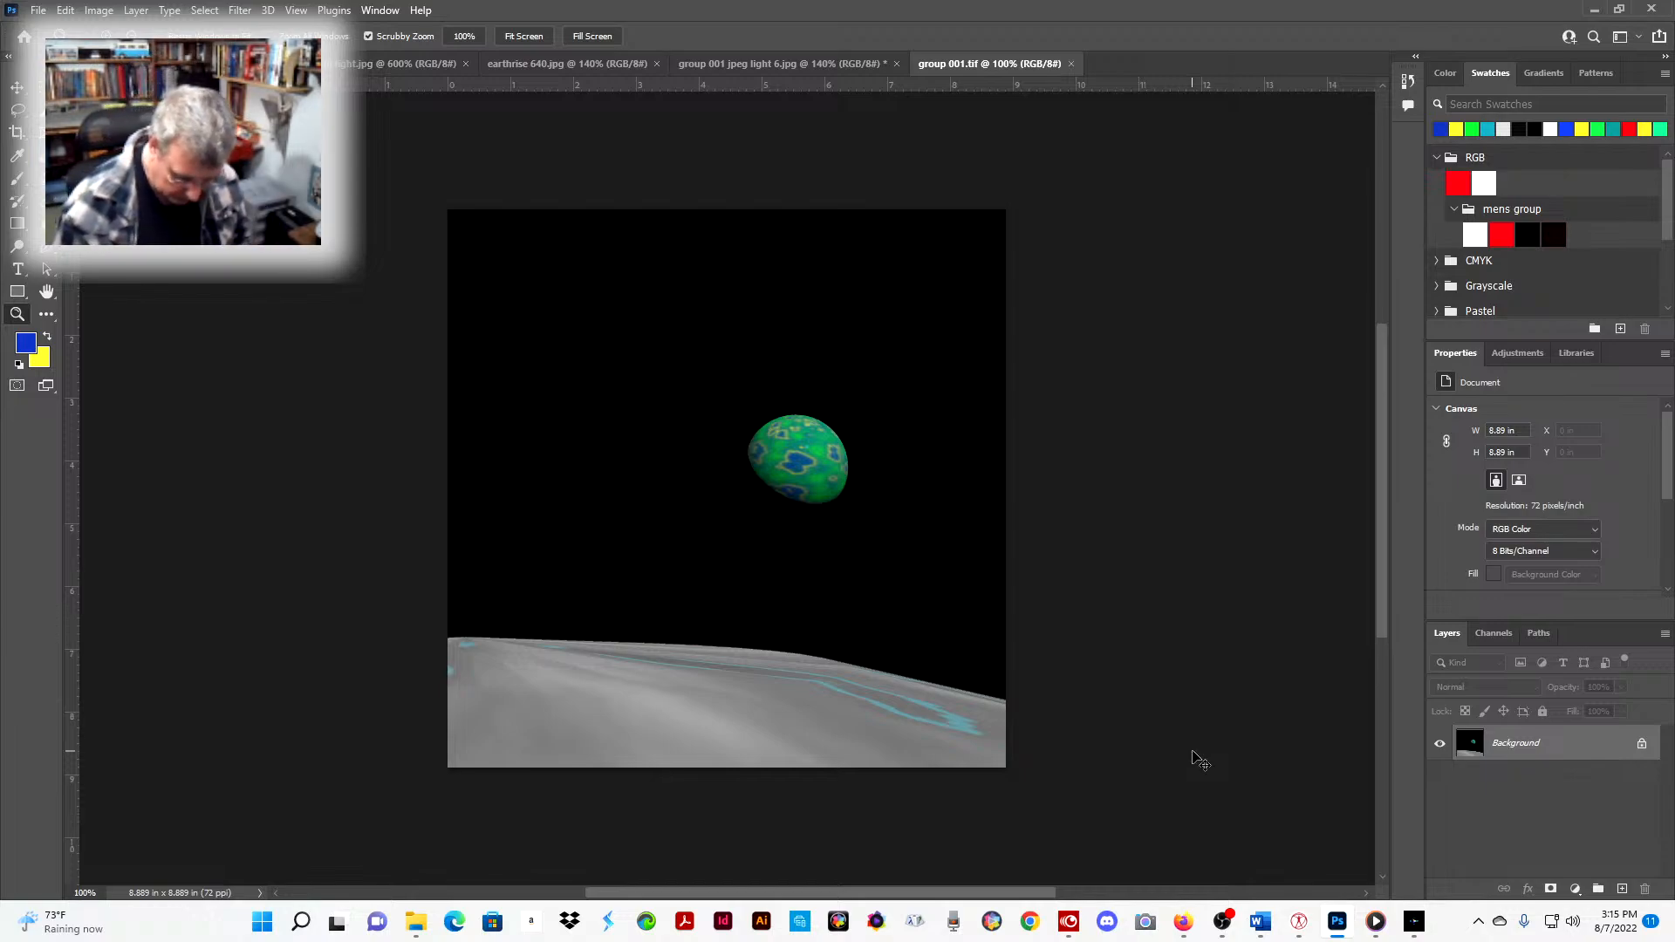
pyautogui.hotkey('ctrl', '0')
# - Preview the TIFF composite brightened with a Levels RGB midtone input of 9.99, and discard the adjustment
pyautogui.hotkey('ctrl', 'l')
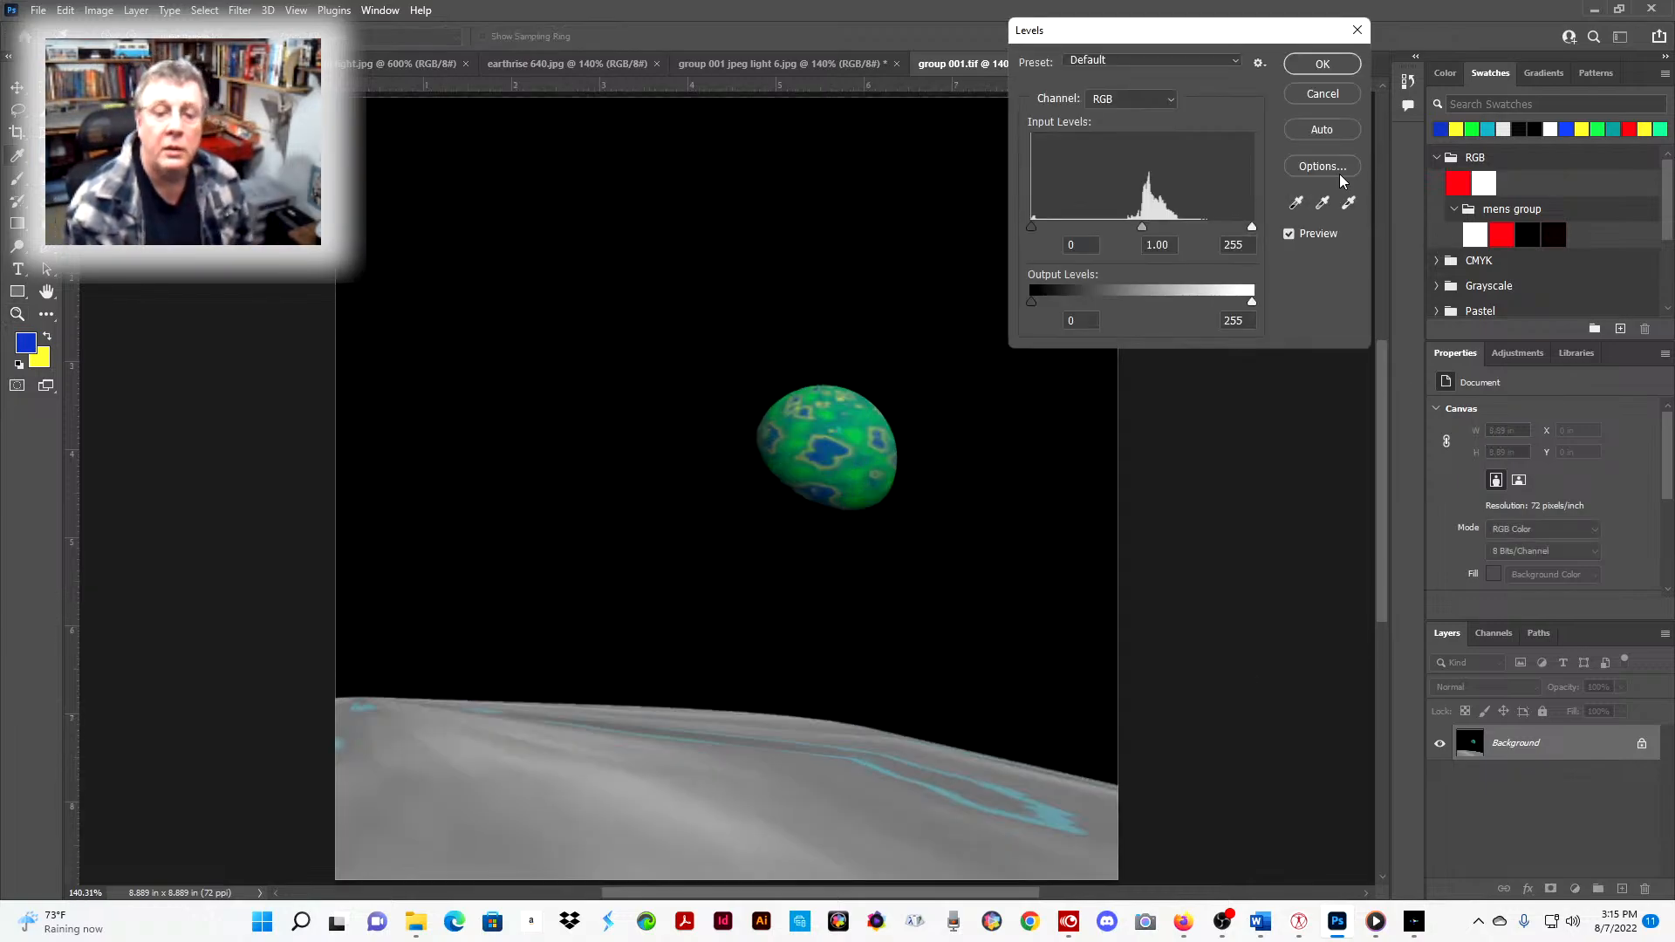
pyautogui.moveTo(1143, 229); pyautogui.dragTo(1015, 233)
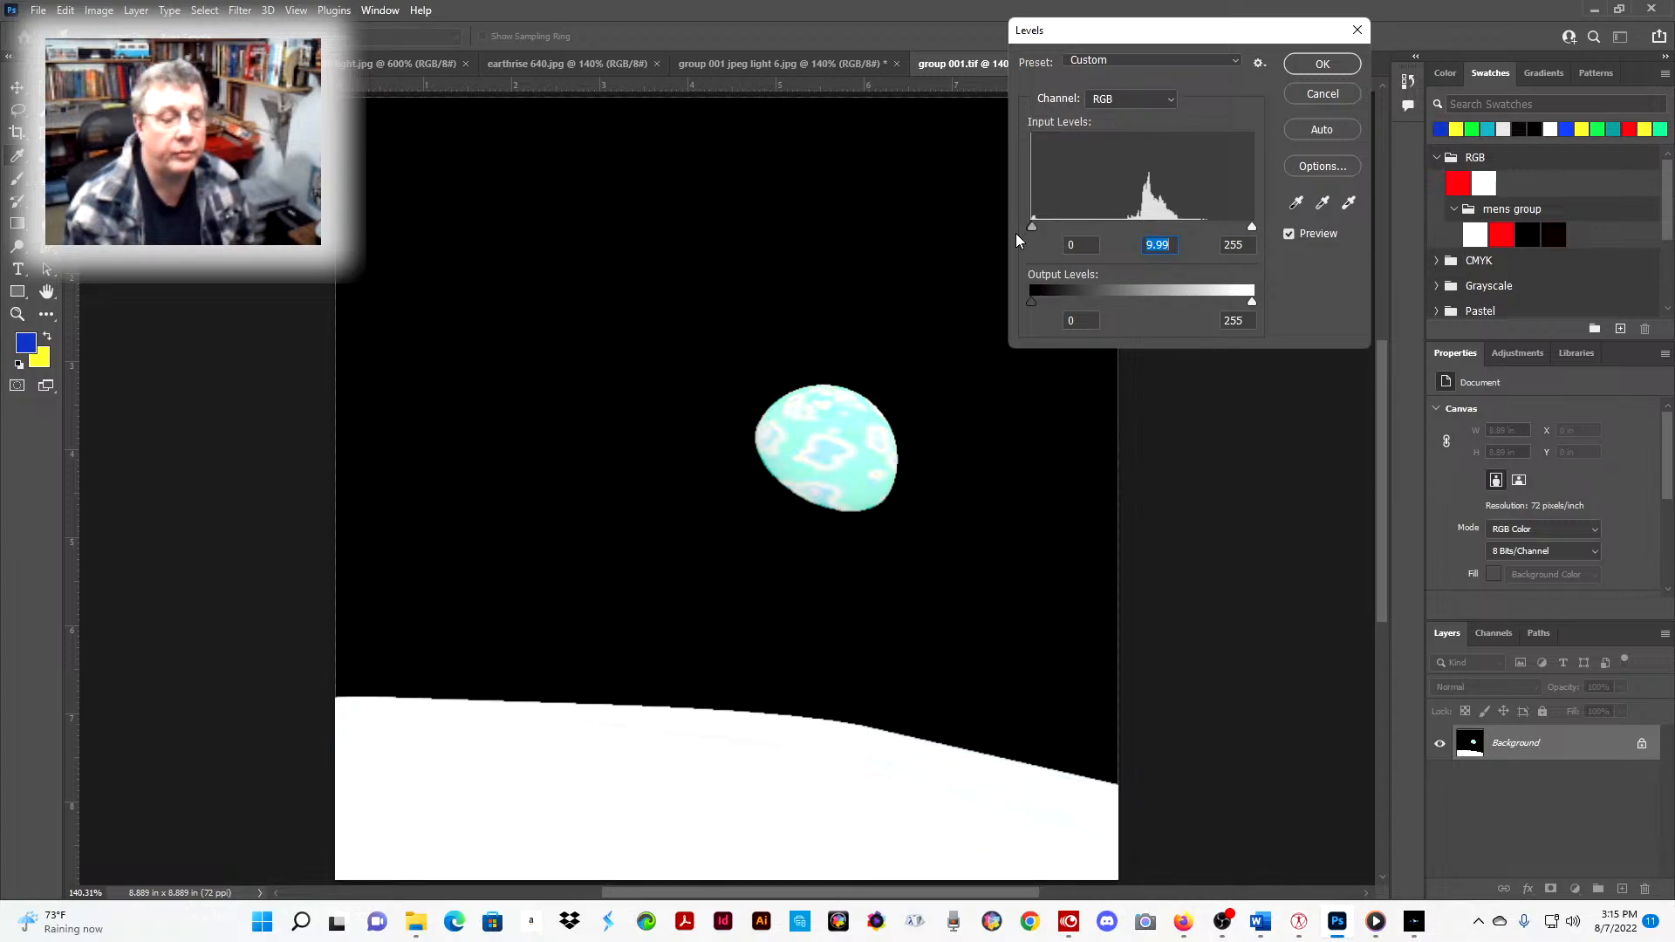
pyautogui.click(1322, 93)
pyautogui.press('z')
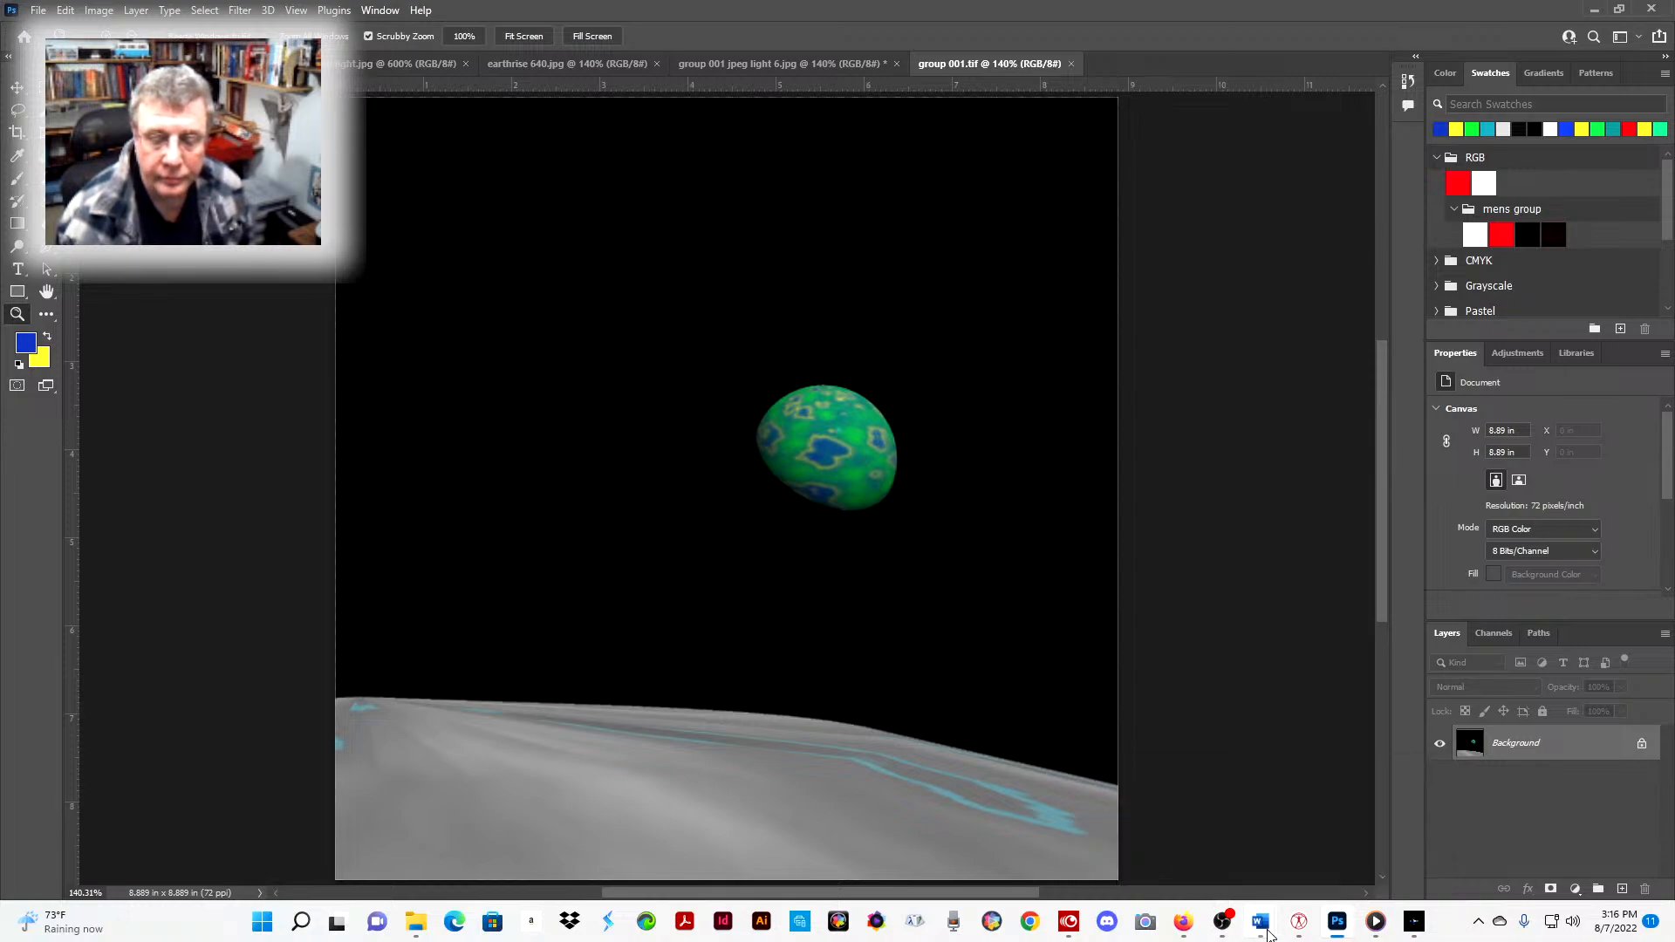
# - Switch to the Word document of number sequences and view its first page
pyautogui.moveTo(1262, 924)
pyautogui.click(1219, 864)
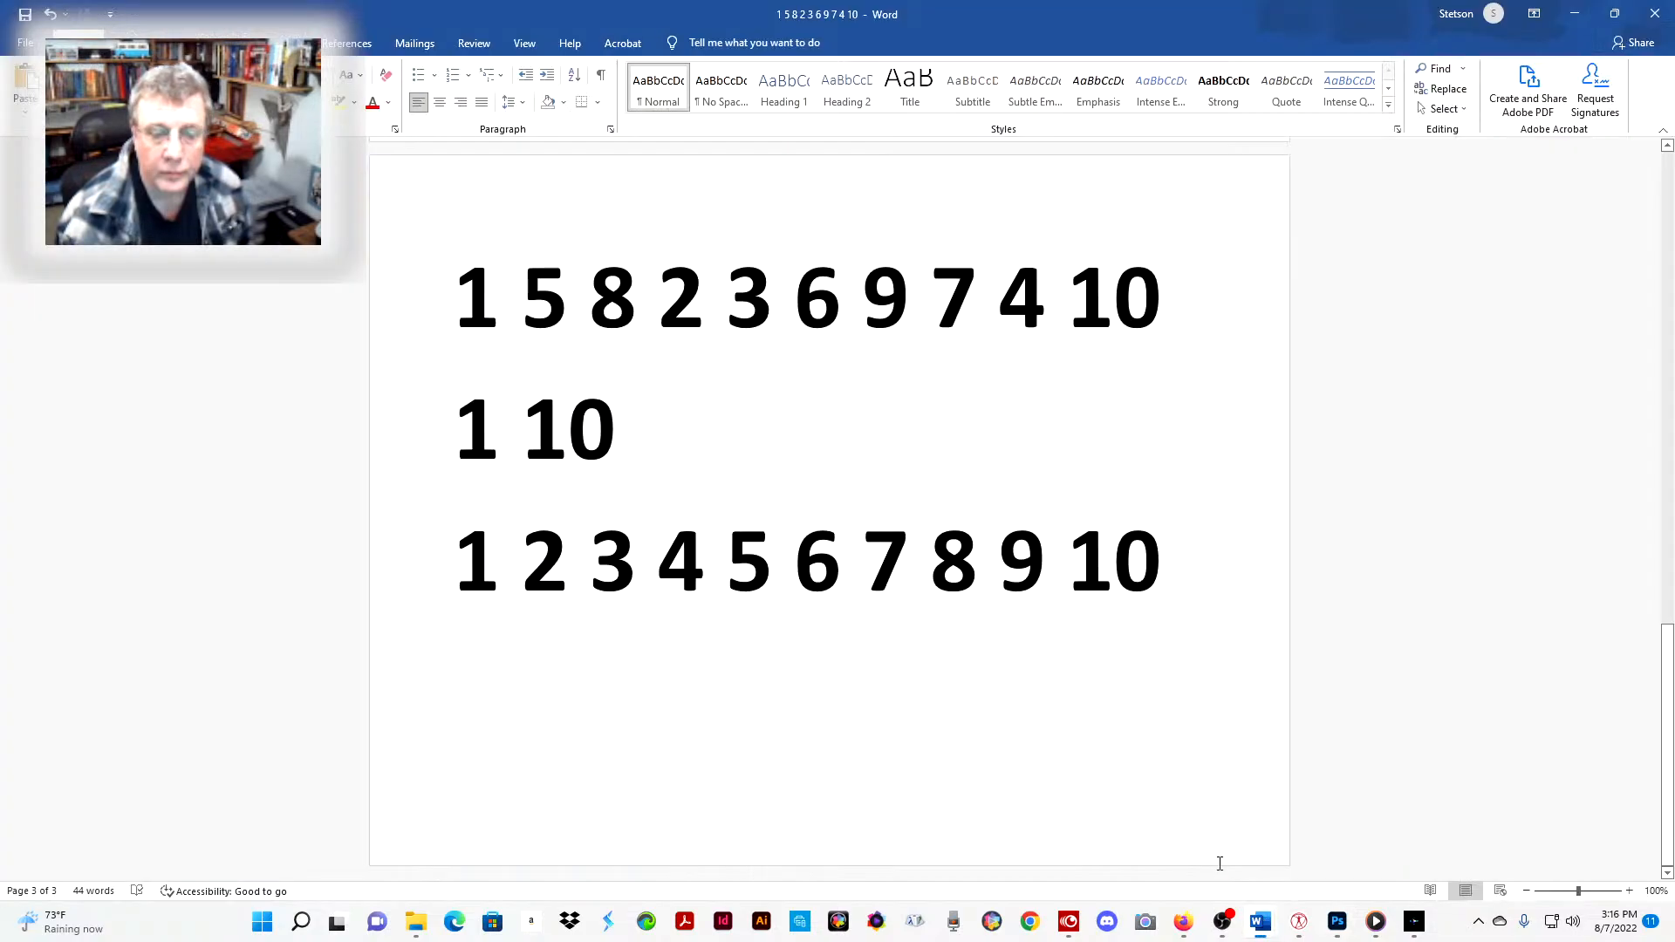
pyautogui.scroll(8, 1207, 599)
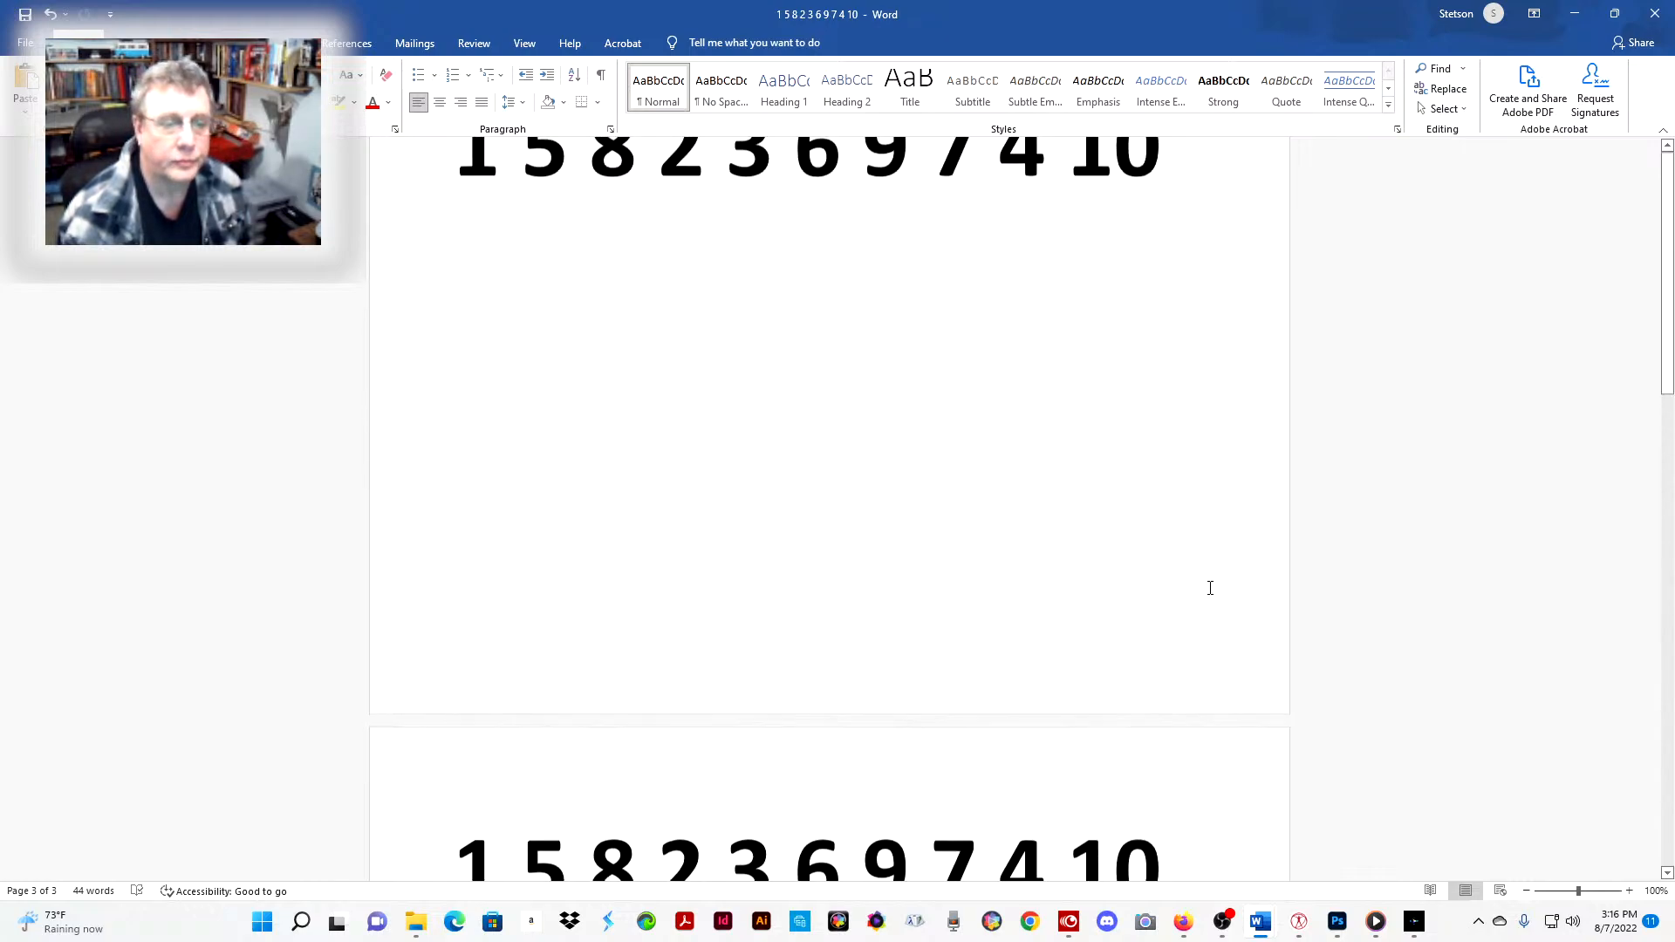
# - Examine the number sequences on all three pages of the Word document, from the first page to the last
pyautogui.scroll(-8, 1207, 590)
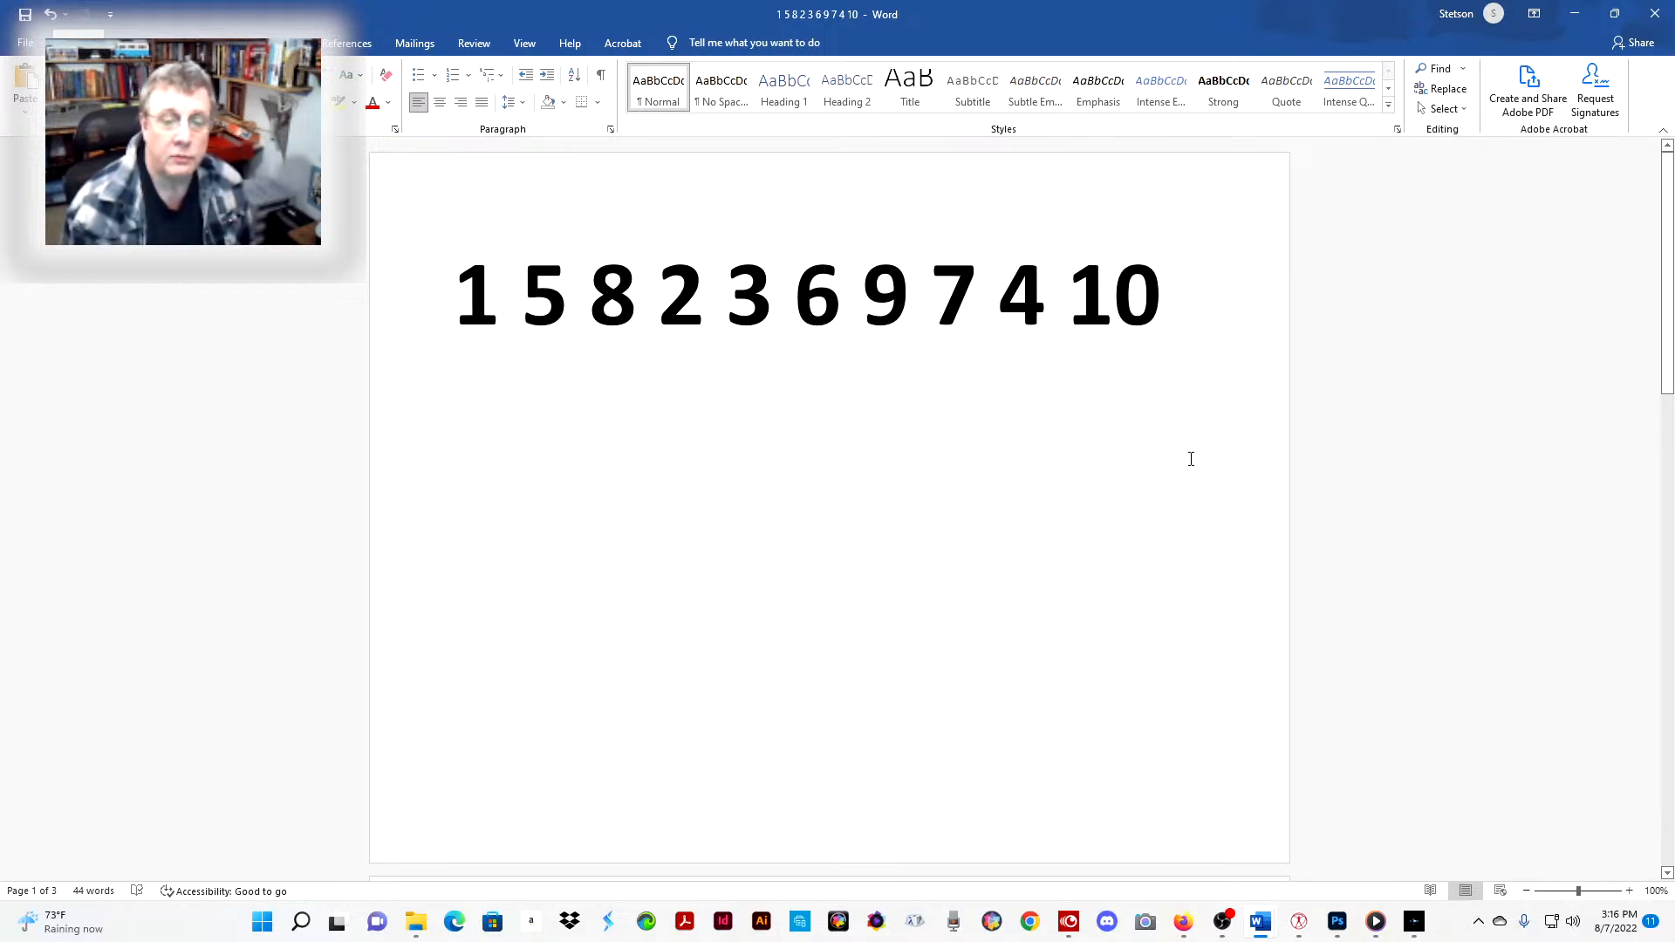
pyautogui.scroll(-10, 1181, 492)
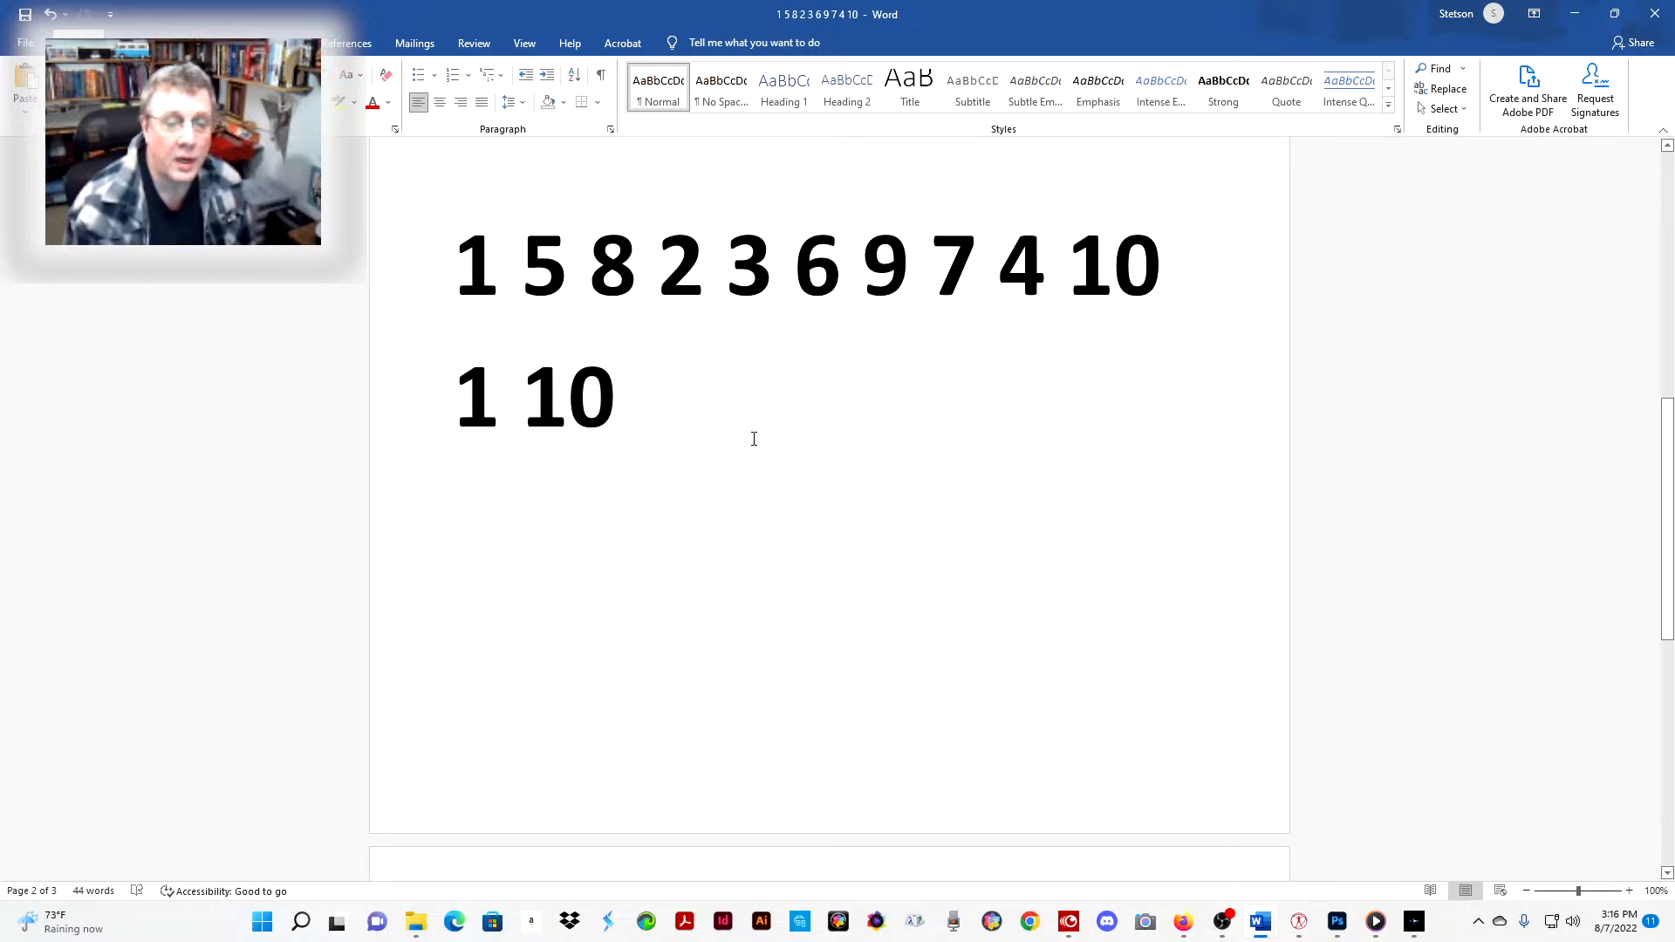
pyautogui.scroll(-12, 762, 445)
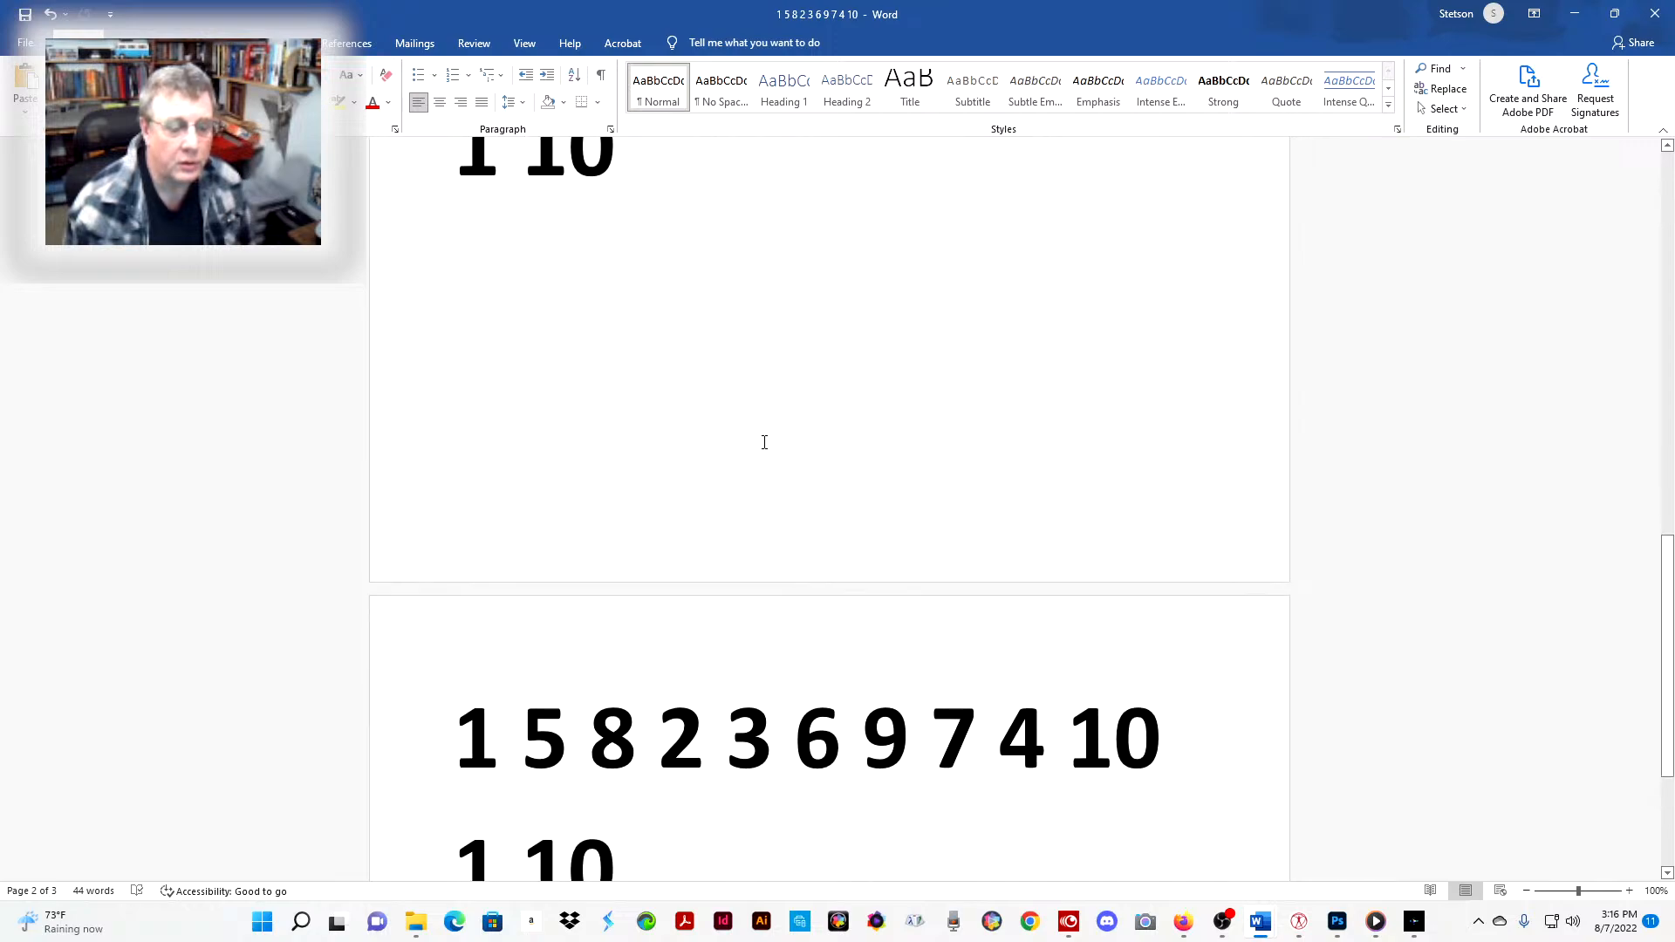
pyautogui.scroll(-4, 765, 441)
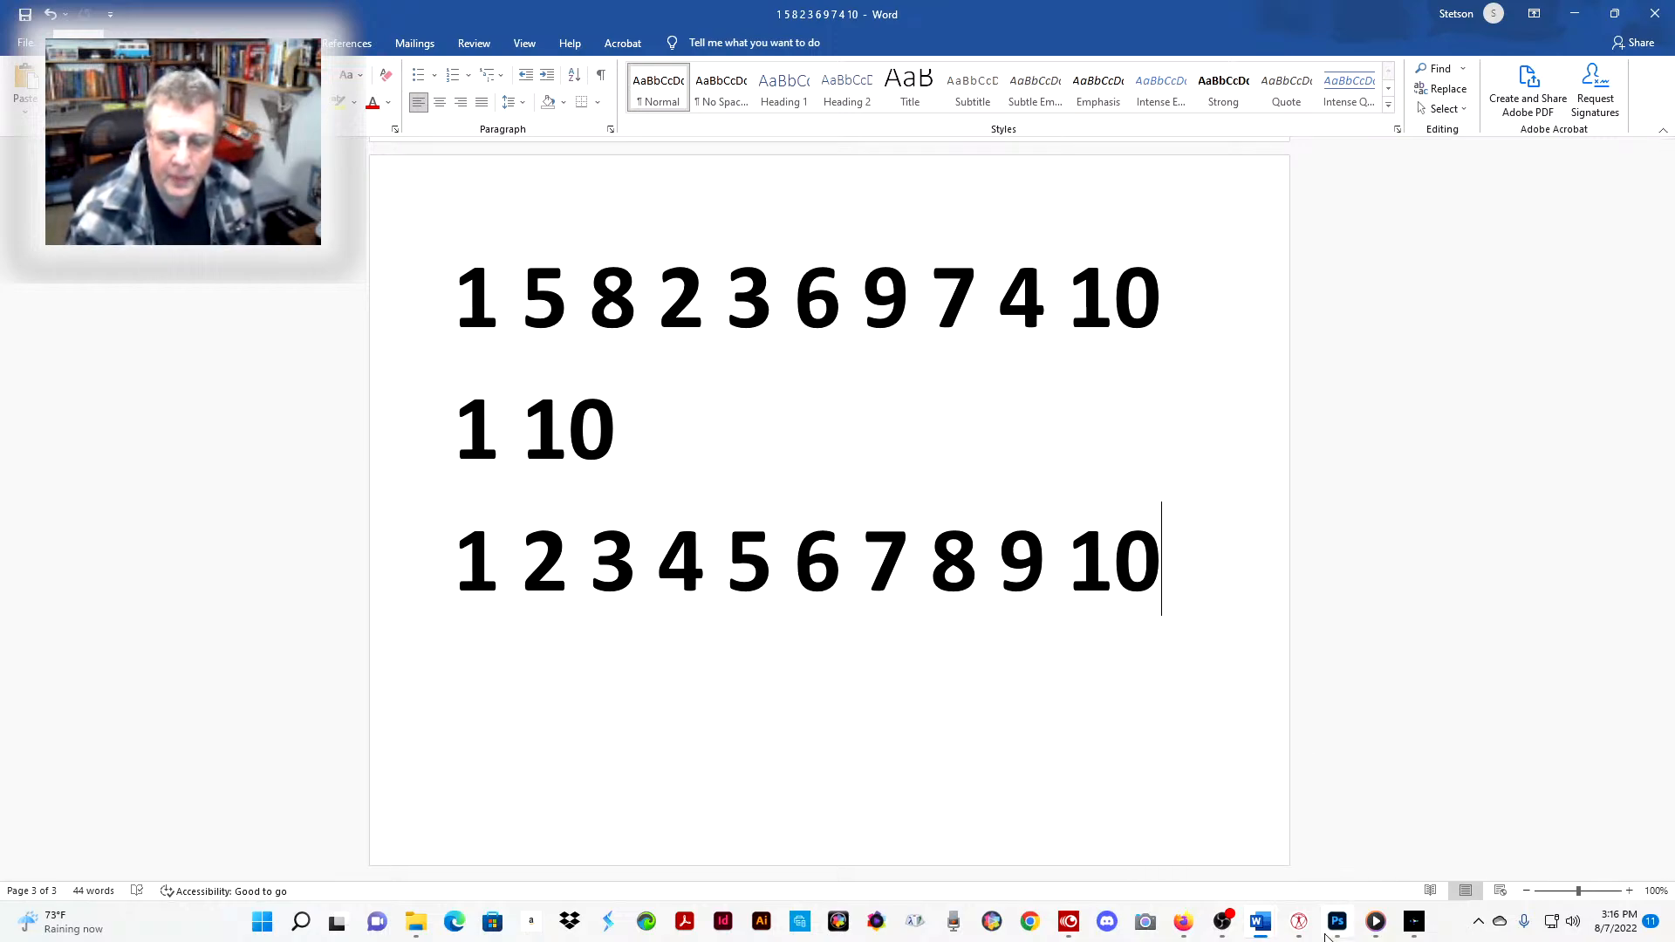
# - Return to the group 001.tif composite in Photoshop, and view the real earthrise 1920 1080 photo in Power Media Player
pyautogui.click(1339, 930)
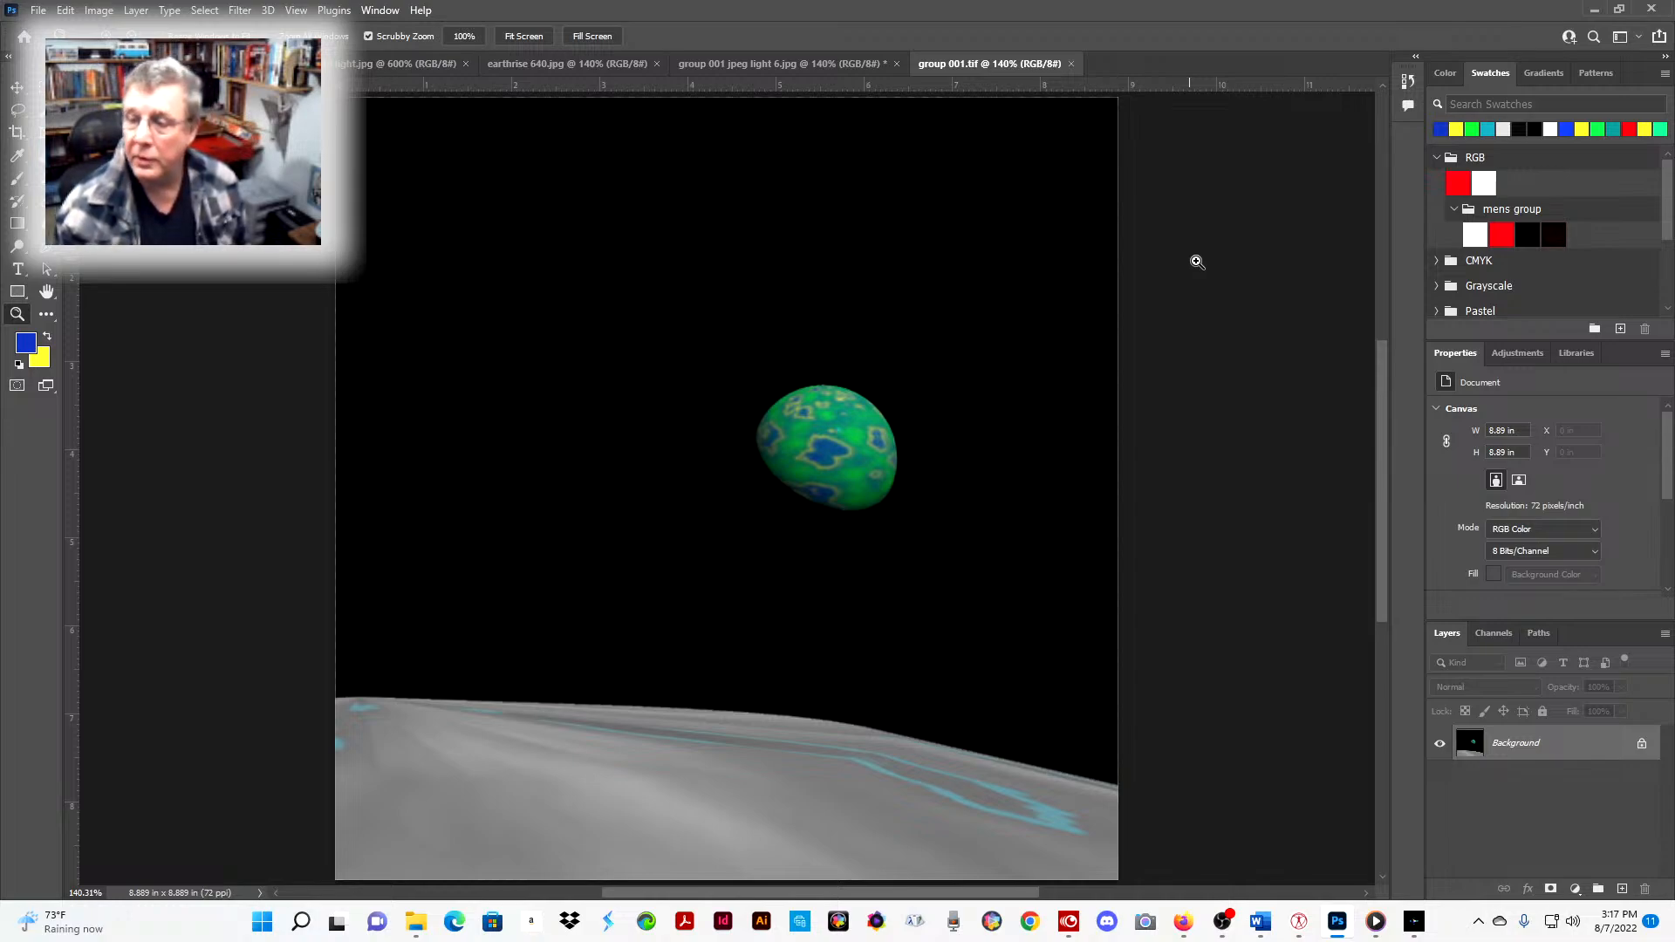
pyautogui.click(1379, 927)
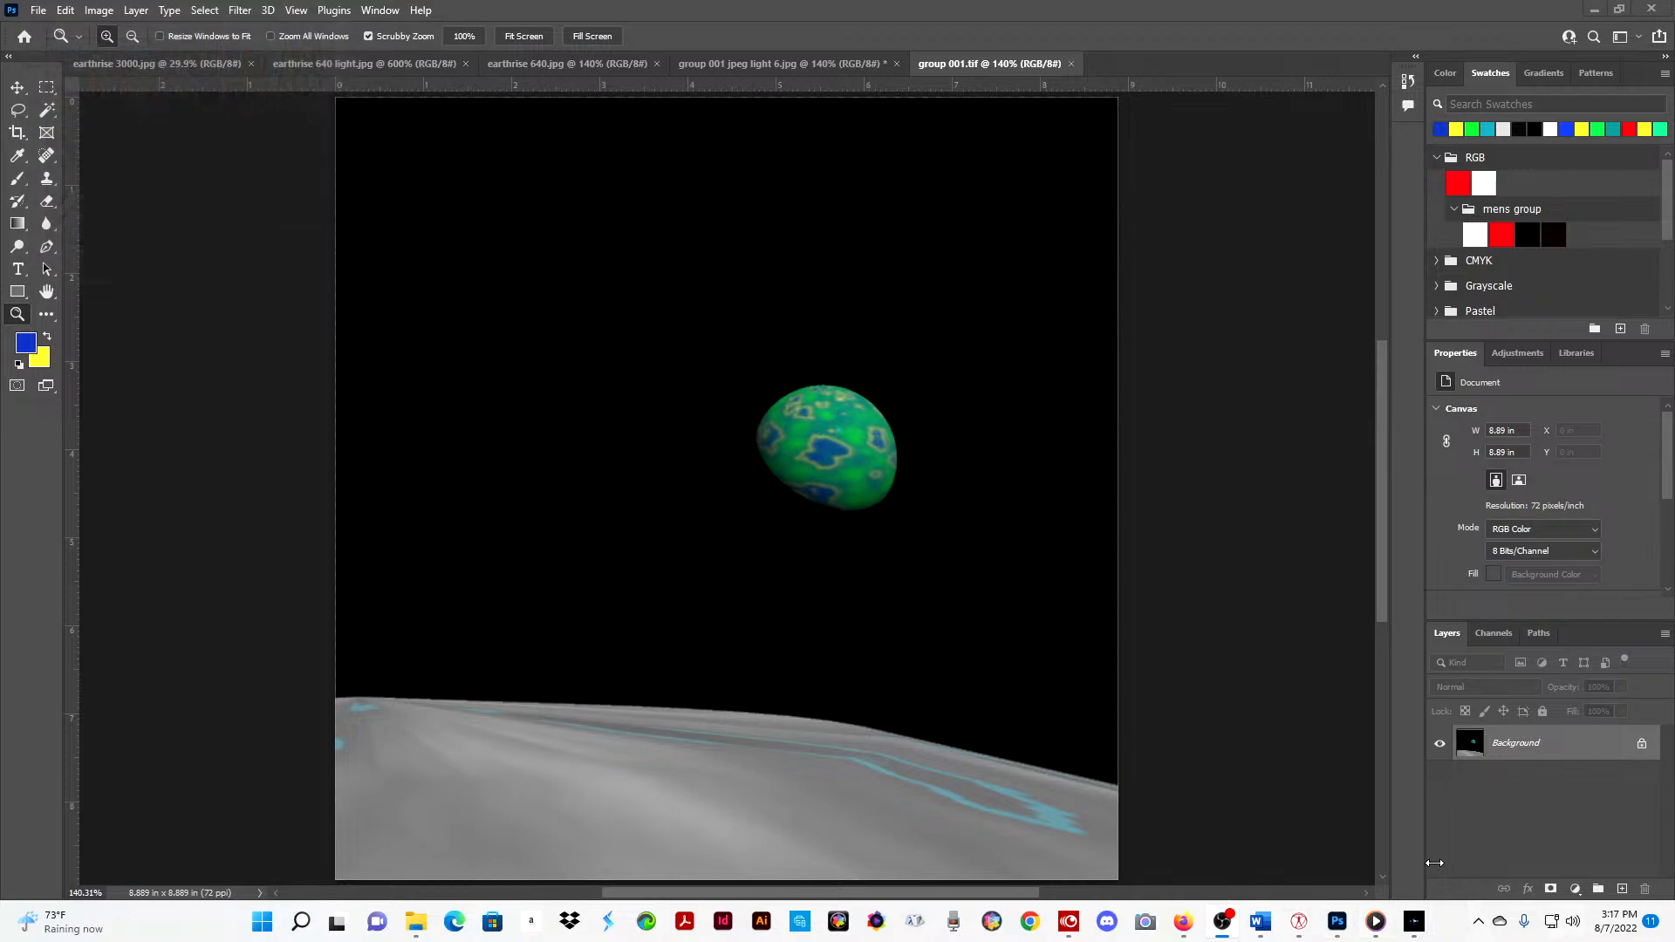
pyautogui.moveTo(1398, 926)
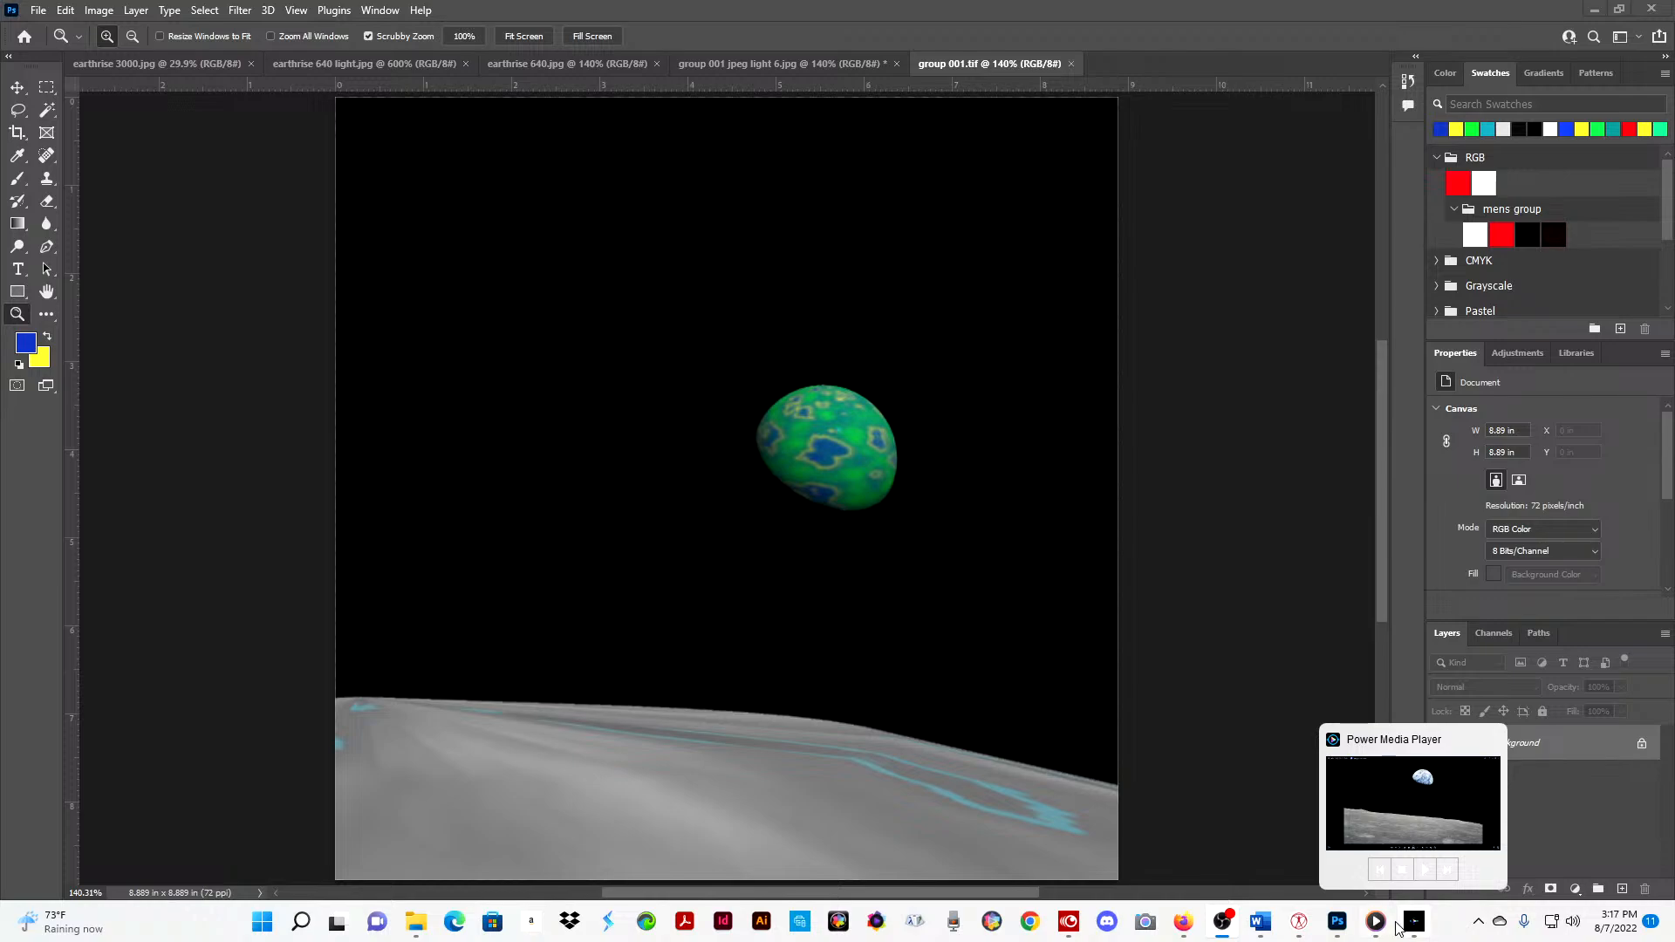
pyautogui.click(1415, 926)
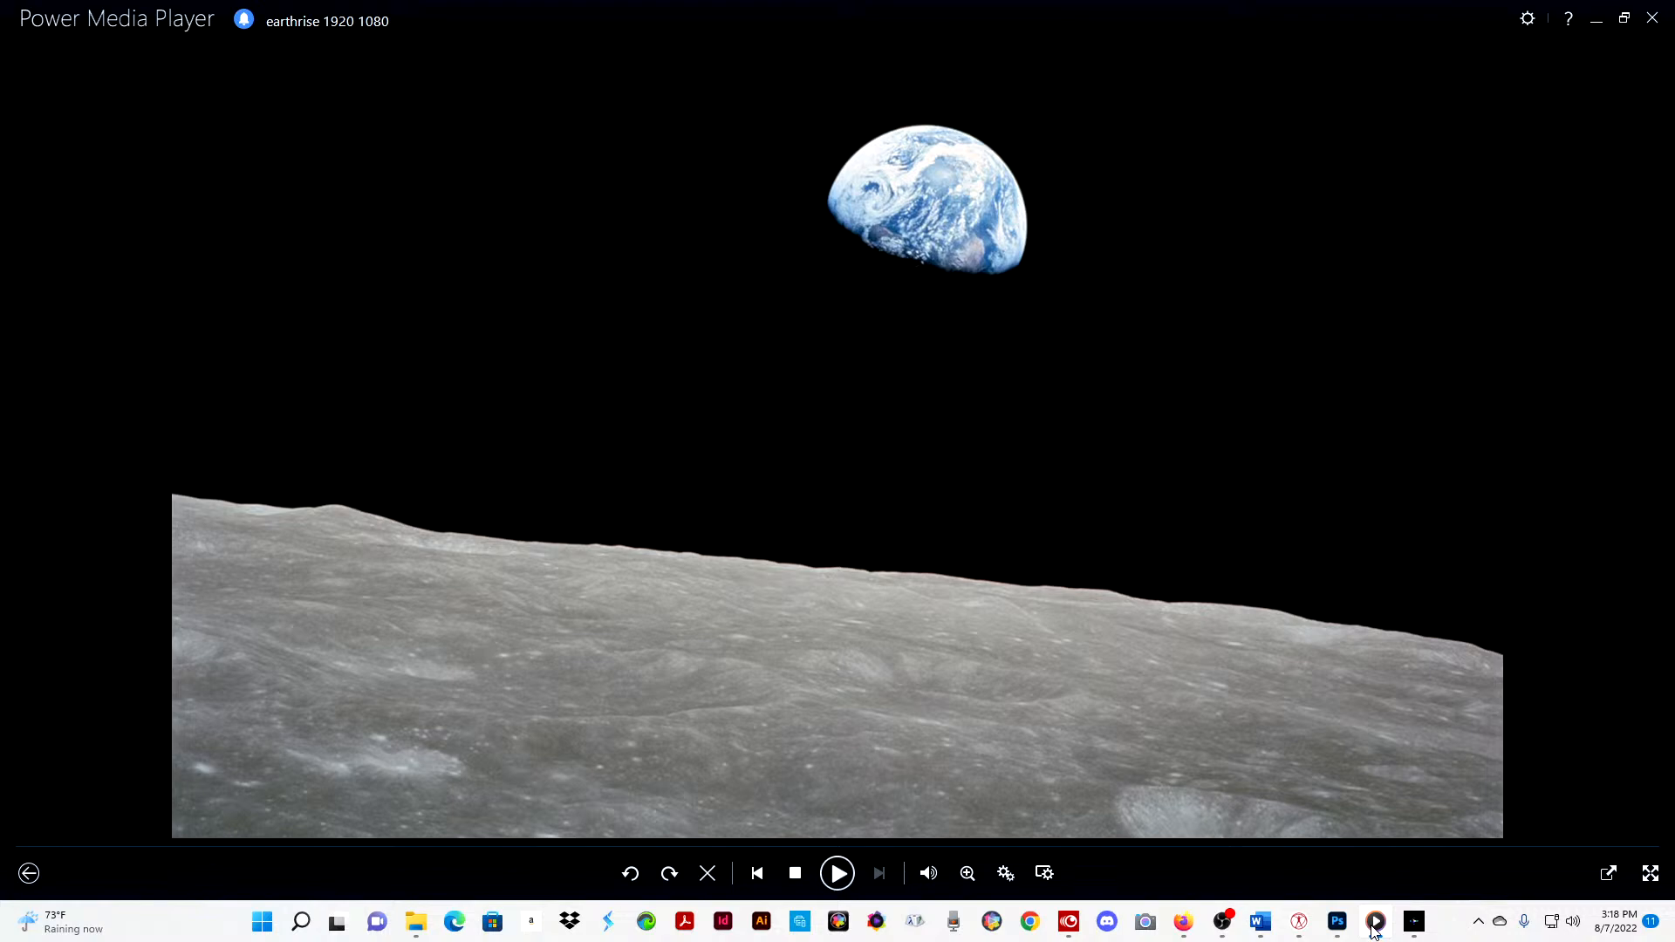
pyautogui.click(1373, 924)
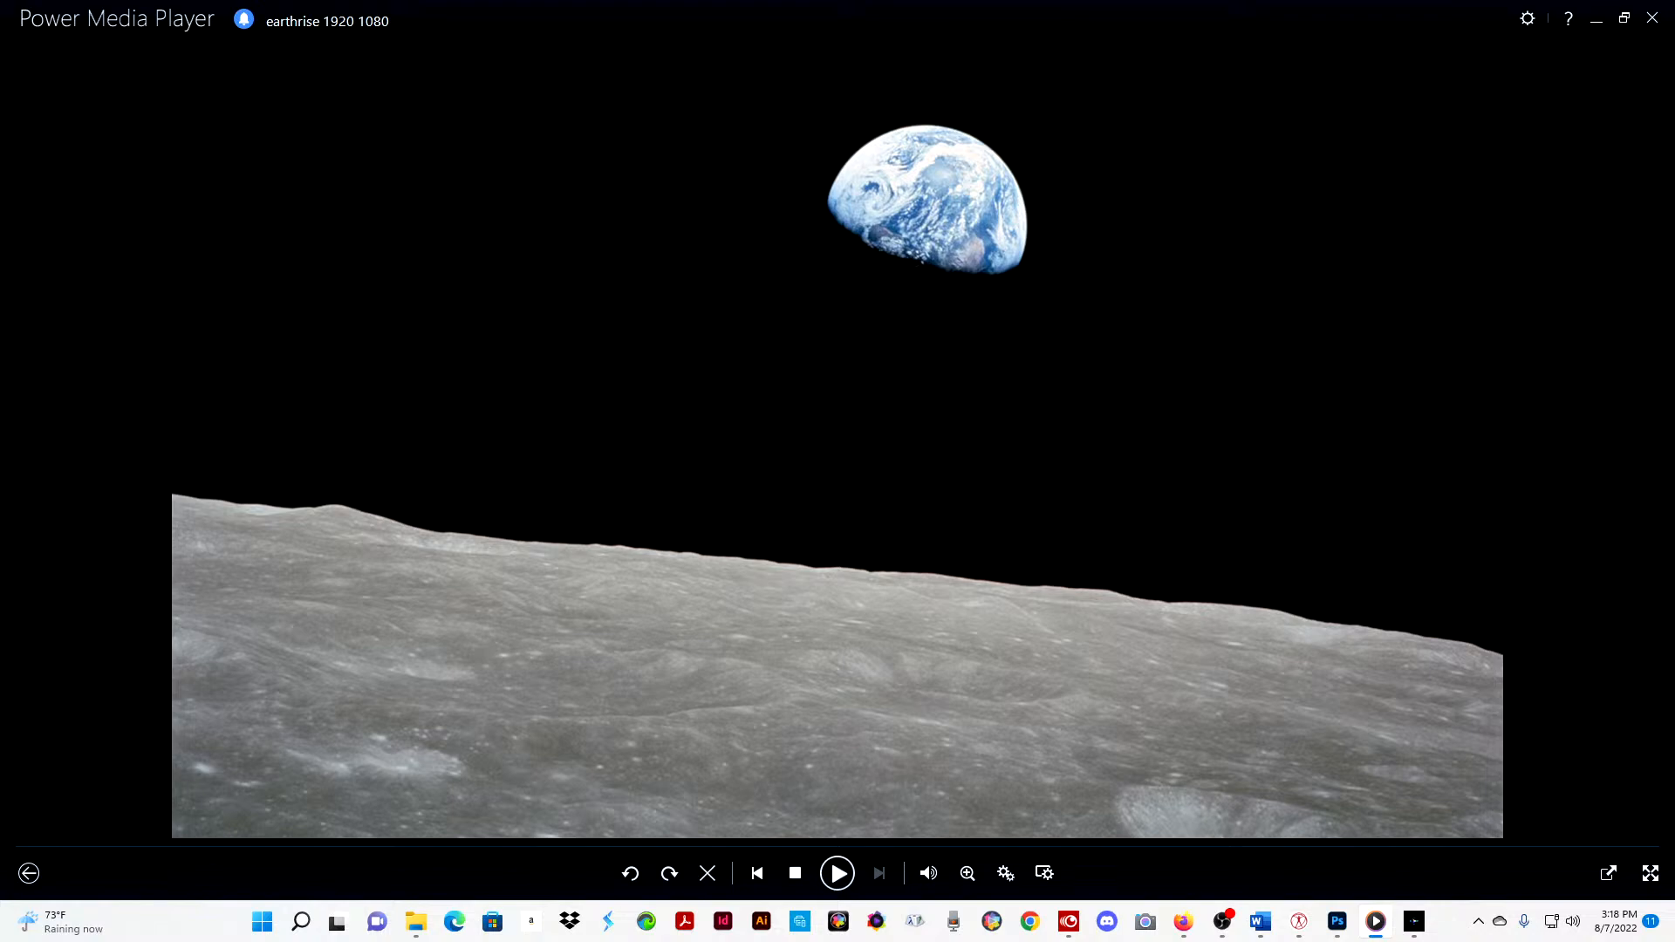